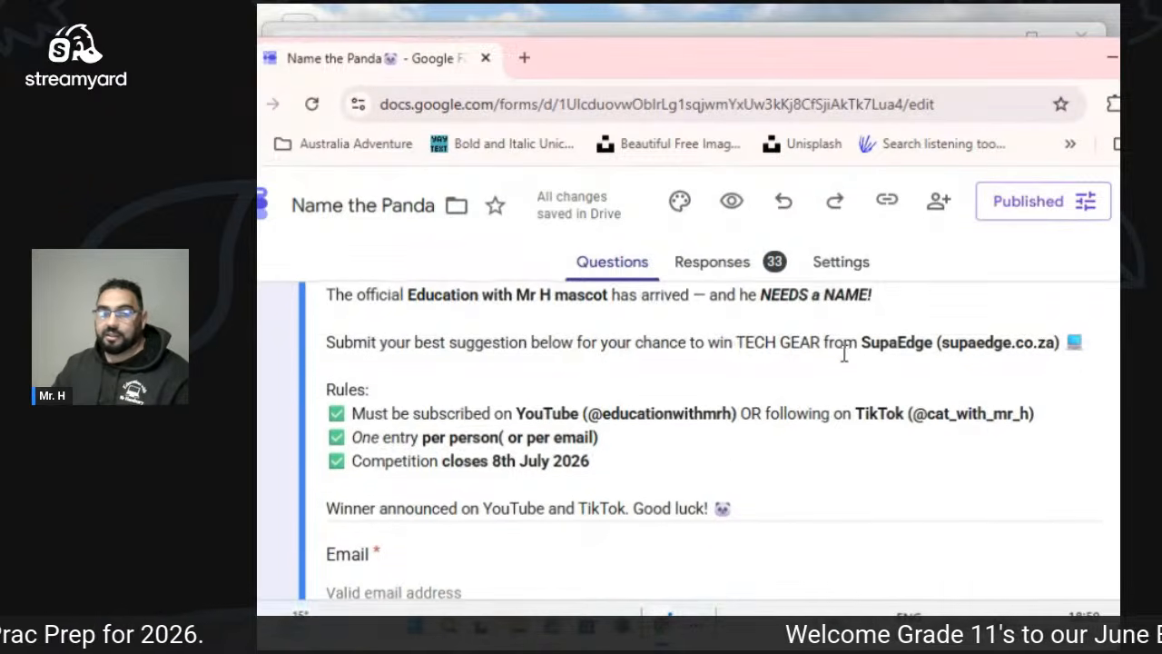
Look through the Name the Panda form's introduction, mascot picture and questions, and move its browser window out of view.
scroll(843, 353, down, 4)
scroll(843, 356, down, 3)
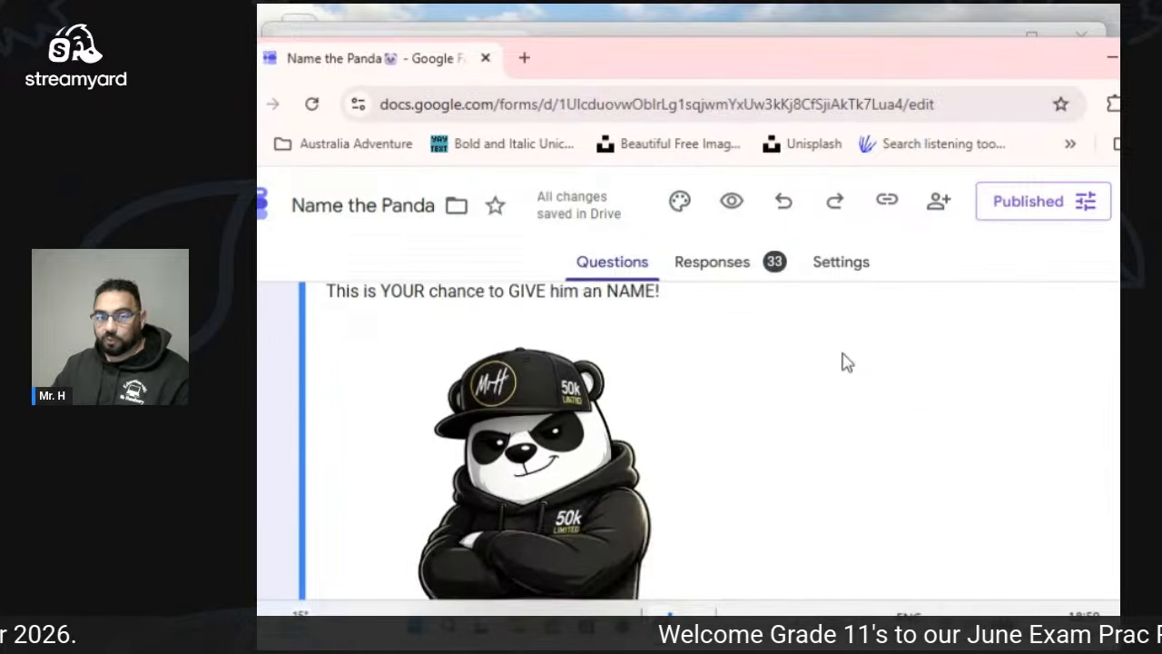
scroll(844, 360, up, 1)
scroll(844, 362, up, 1)
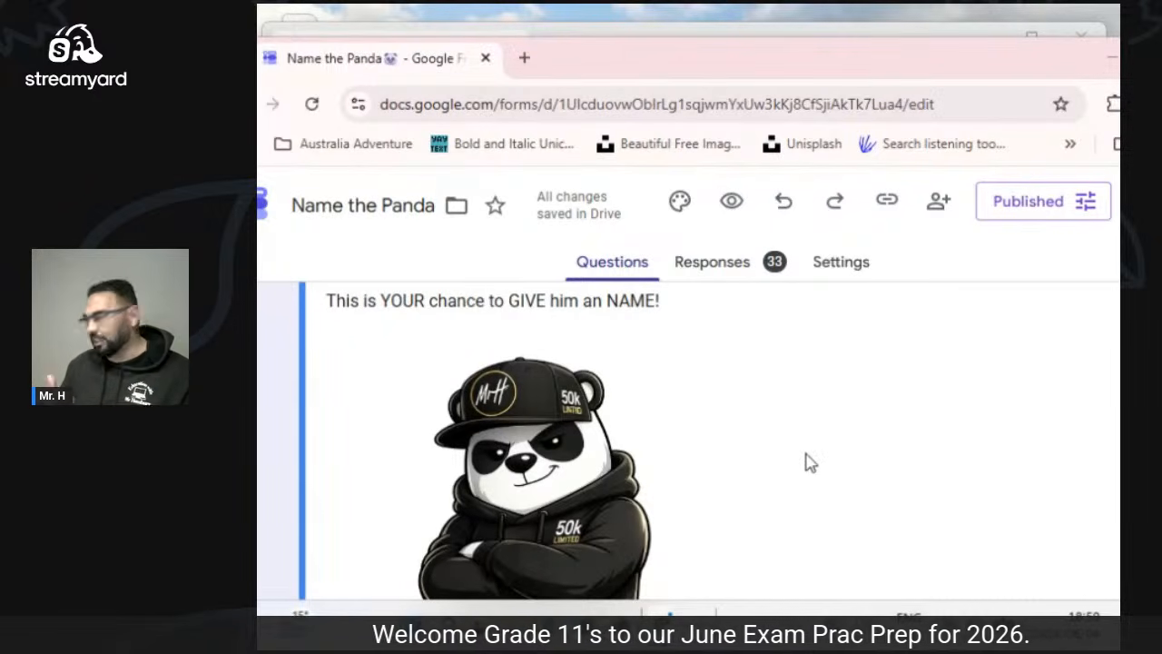
scroll(796, 441, down, 5)
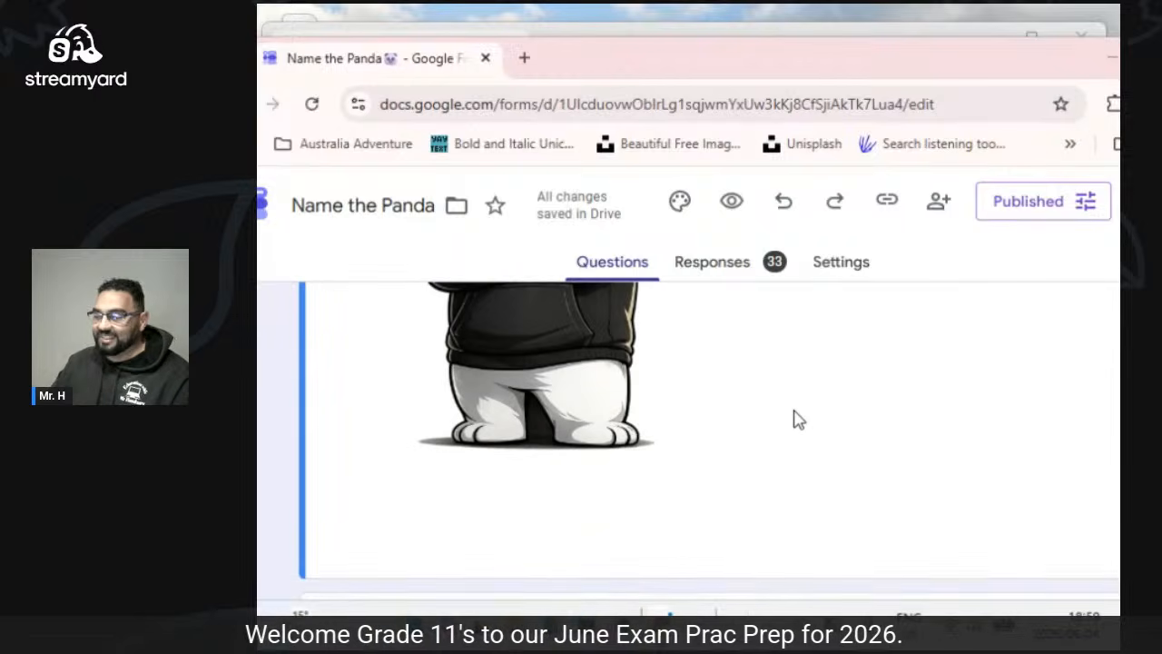
scroll(796, 414, down, 2)
scroll(796, 419, down, 2)
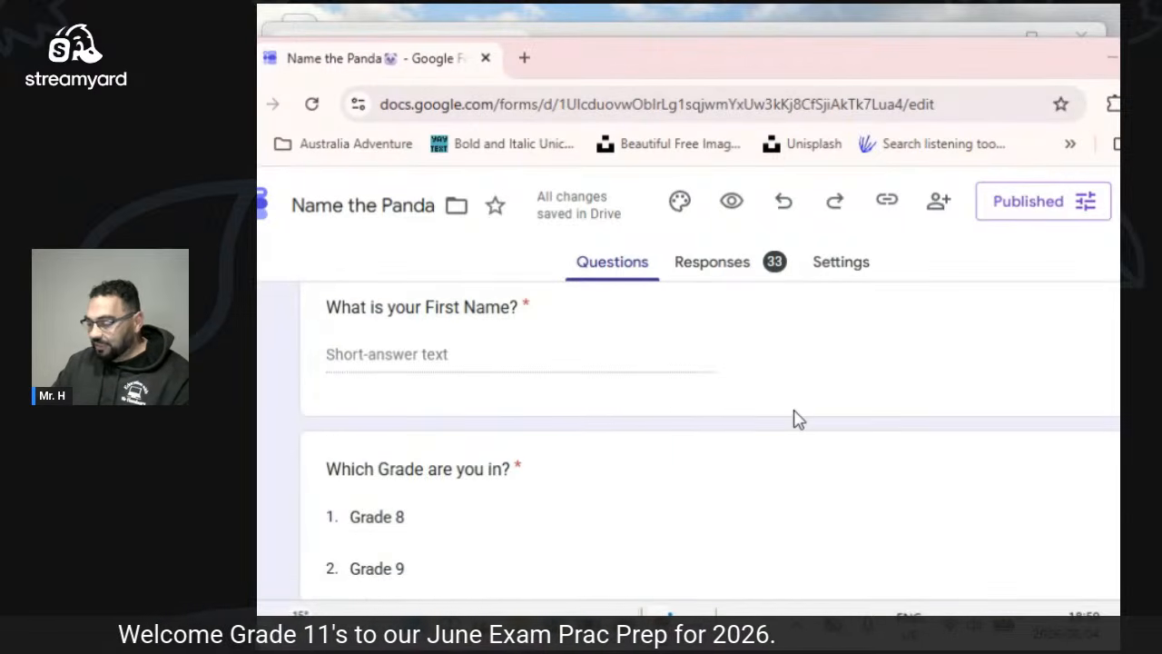
scroll(793, 418, down, 4)
drag(887, 75, 259, 222)
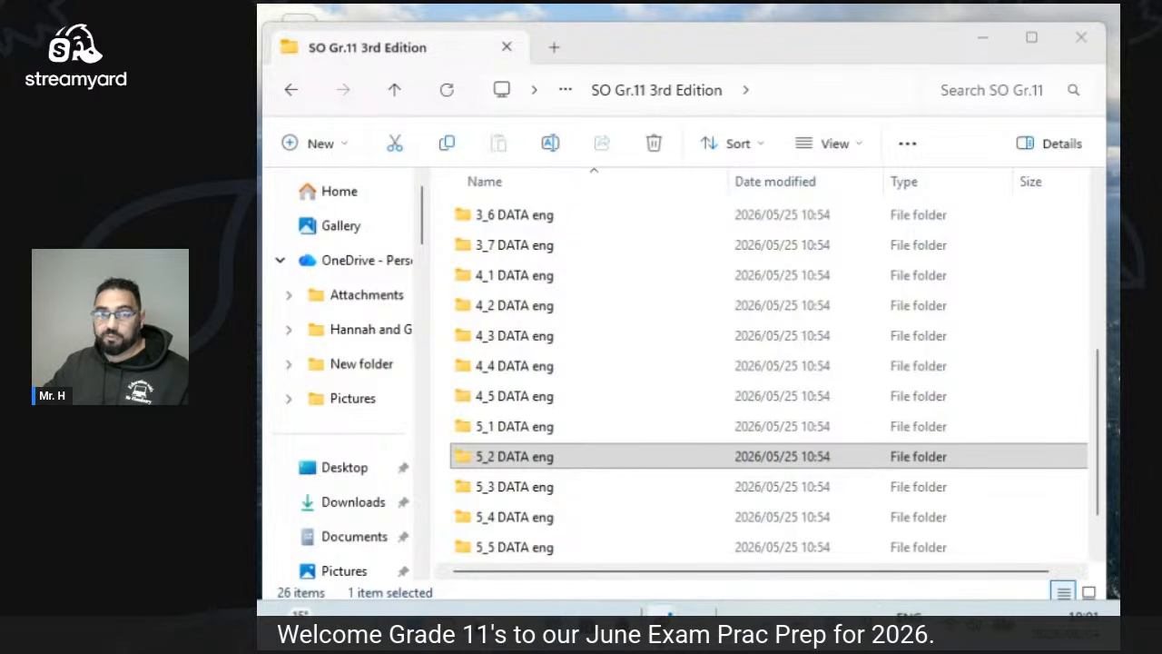
Bring the YouTube channel page into view and browse the recommended videos under For you.
drag(263, 601, 563, 73)
scroll(804, 385, down, 5)
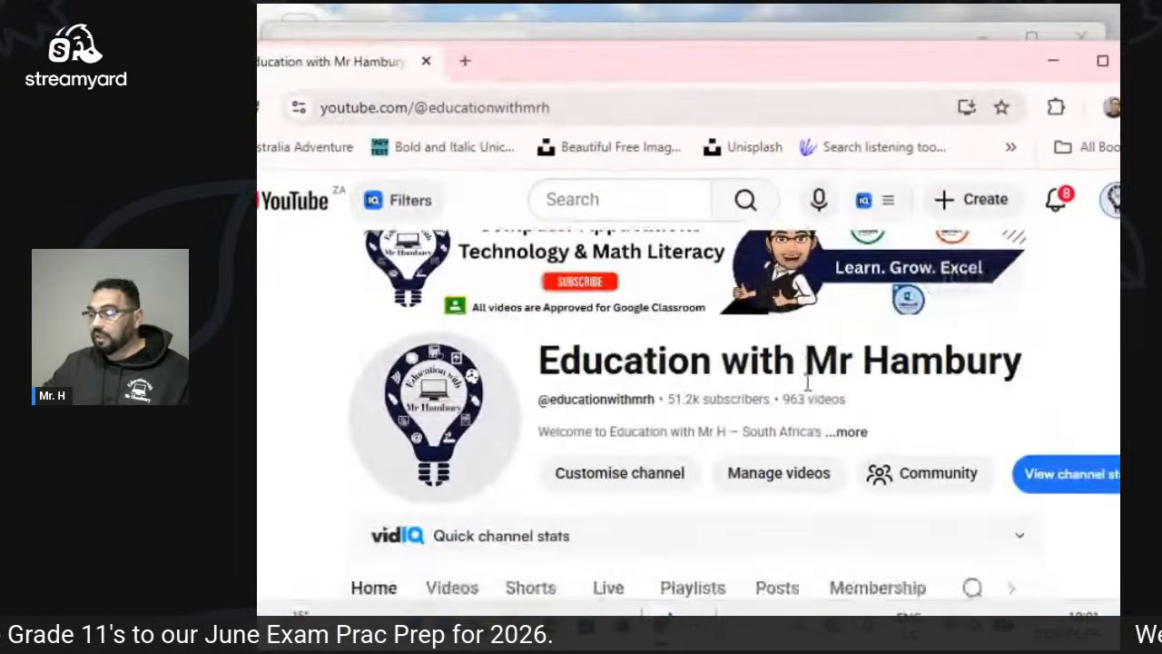
scroll(786, 394, up, 3)
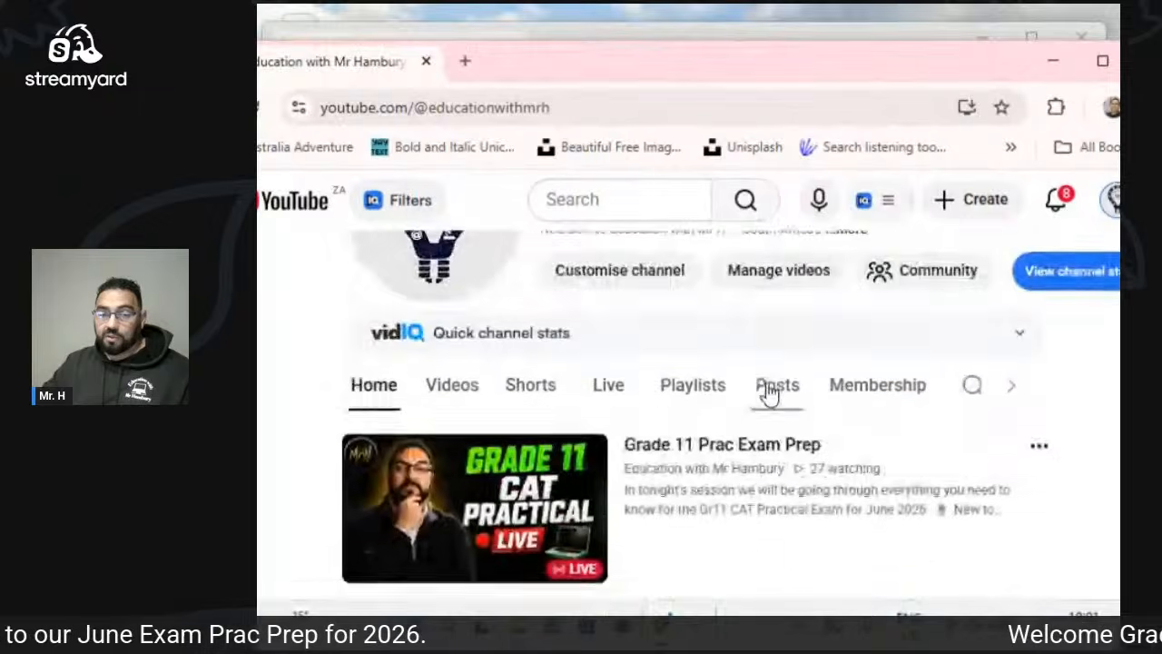
scroll(768, 394, down, 5)
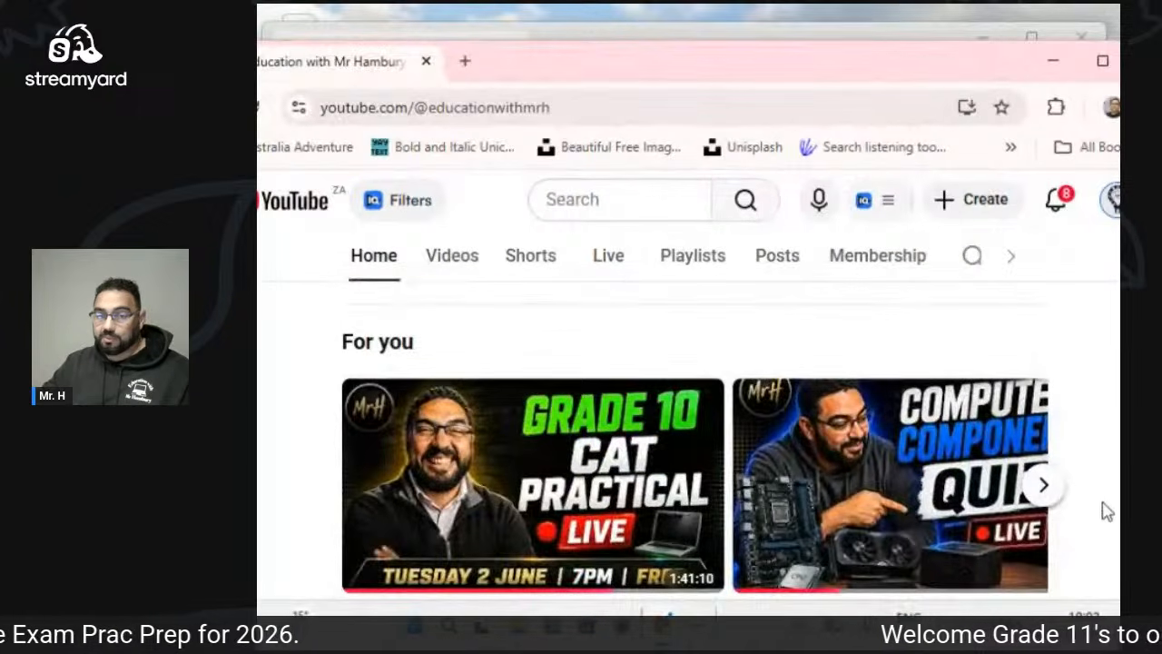
click(1045, 488)
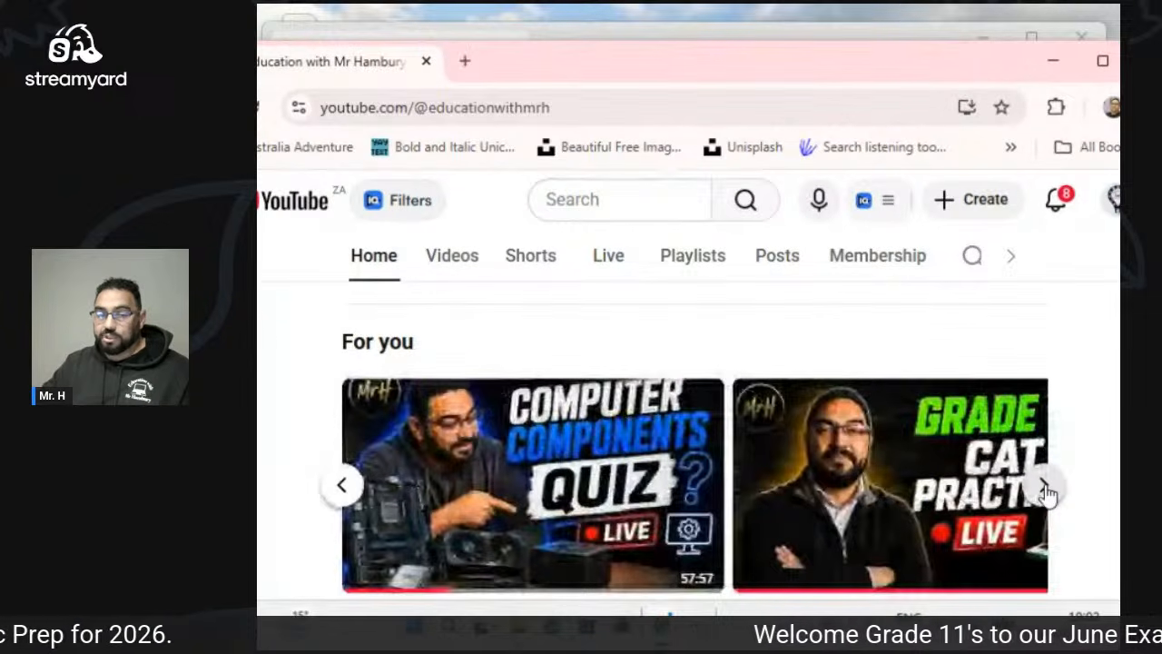
click(1045, 488)
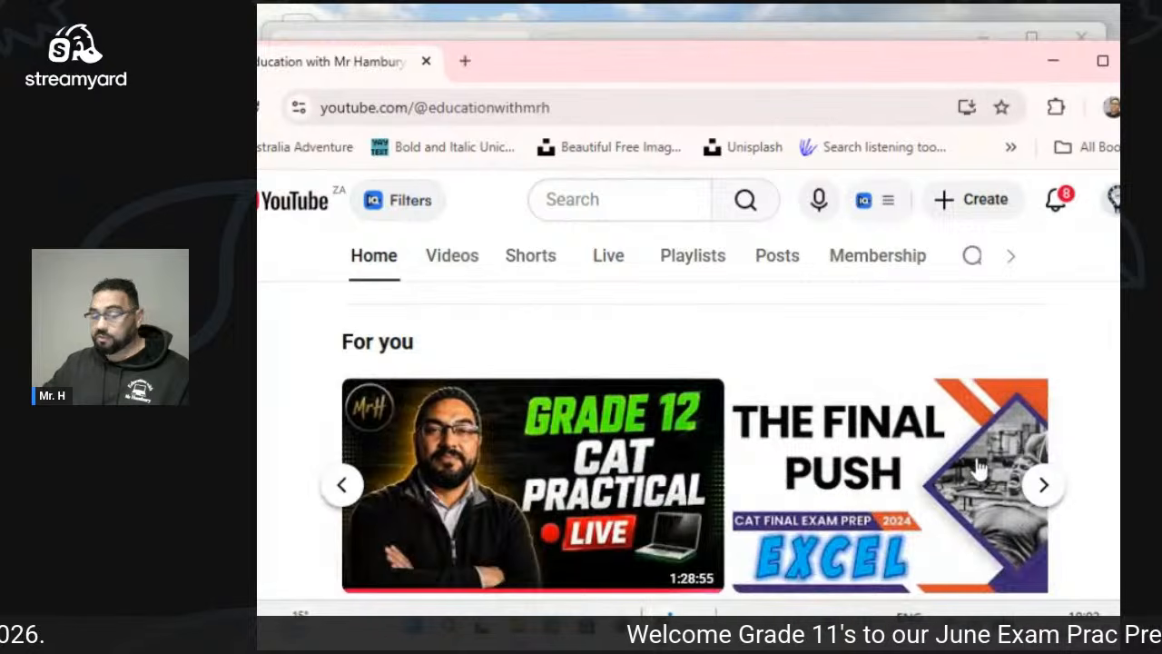
Browse the channel's Videos row to the Grade 11 exam tips and move the browser window out of view.
scroll(803, 442, down, 3)
scroll(796, 448, down, 1)
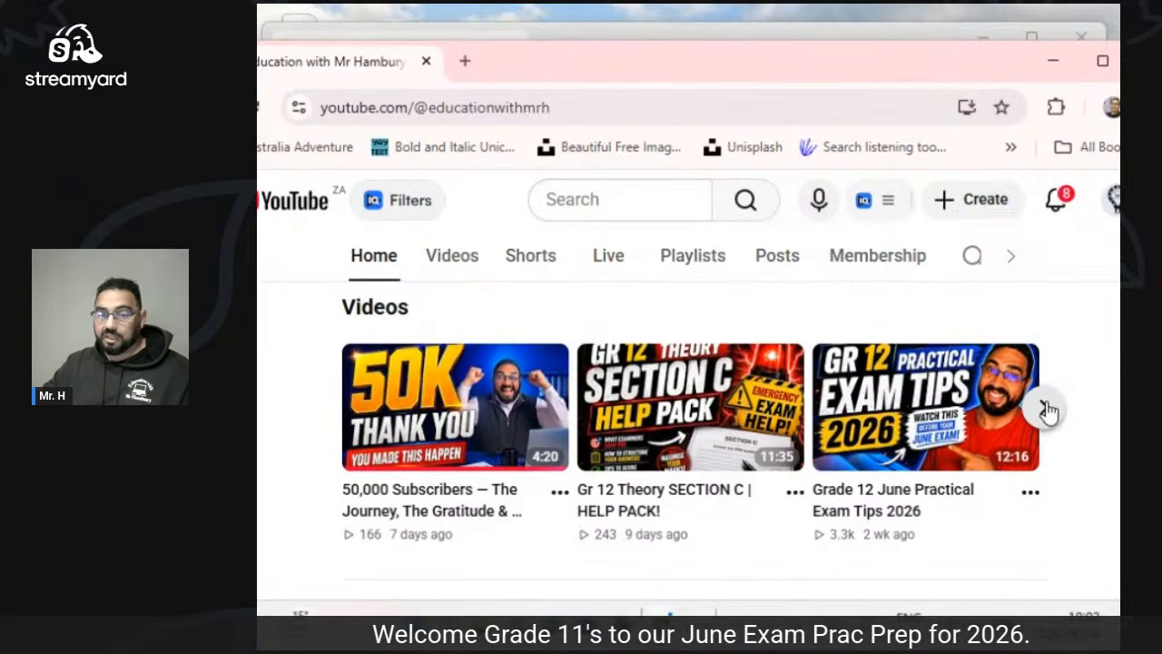
click(1047, 409)
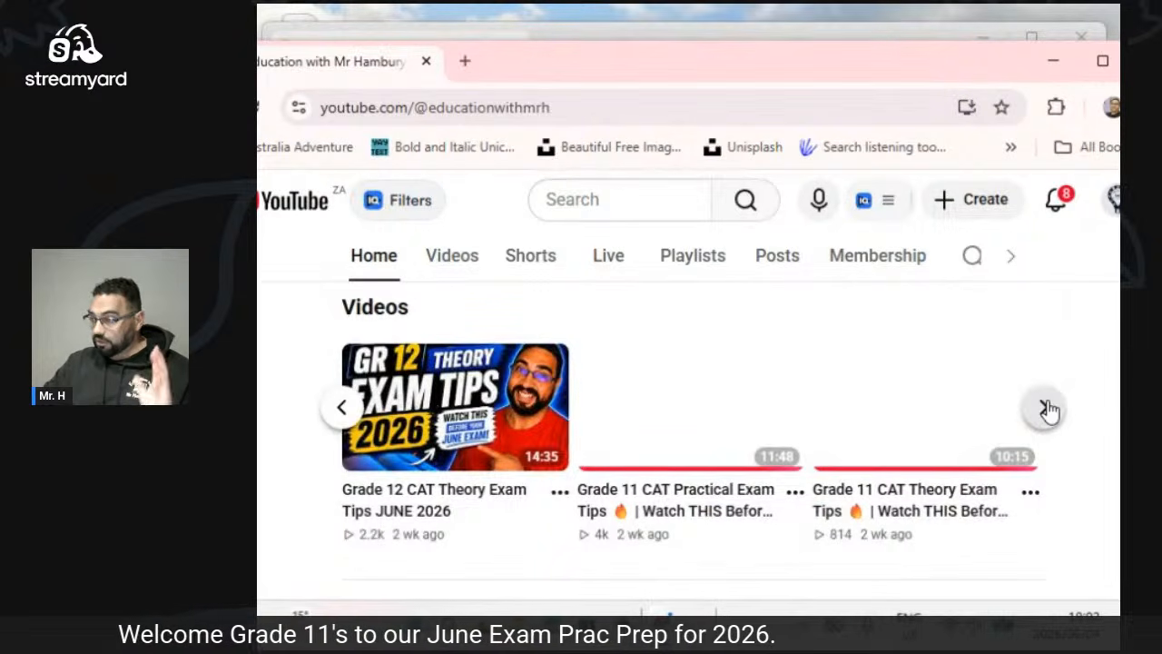
drag(970, 73, 28, 258)
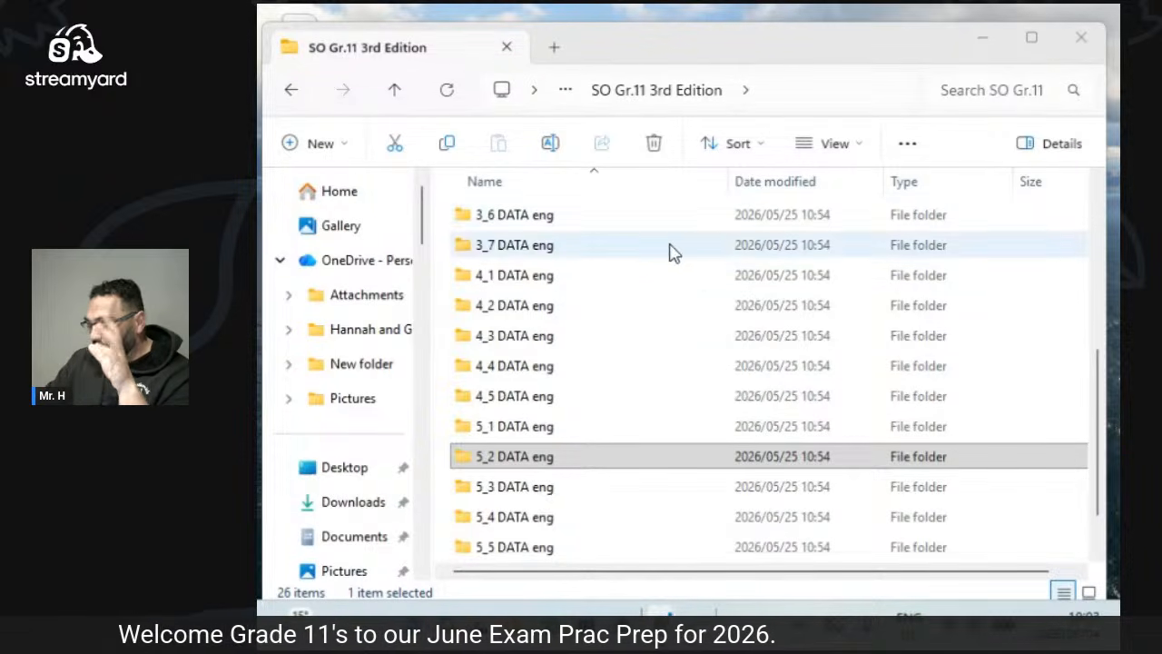
Open the 4_3 DATA eng folder and sort its files by type in descending order.
double_click(588, 333)
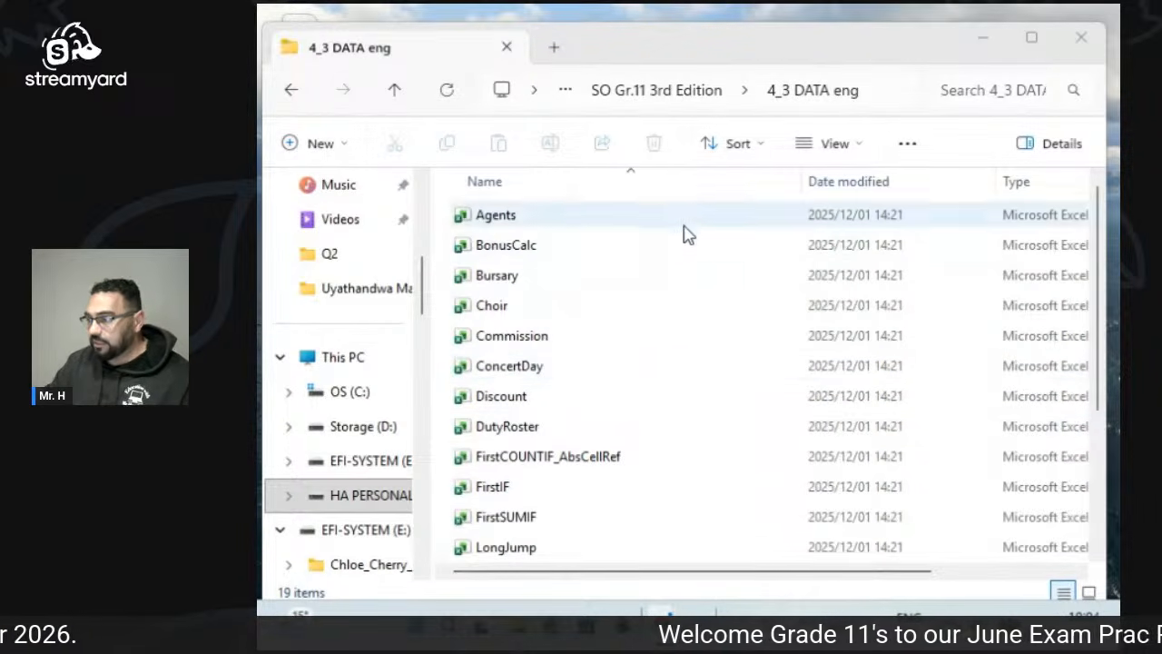
click(759, 149)
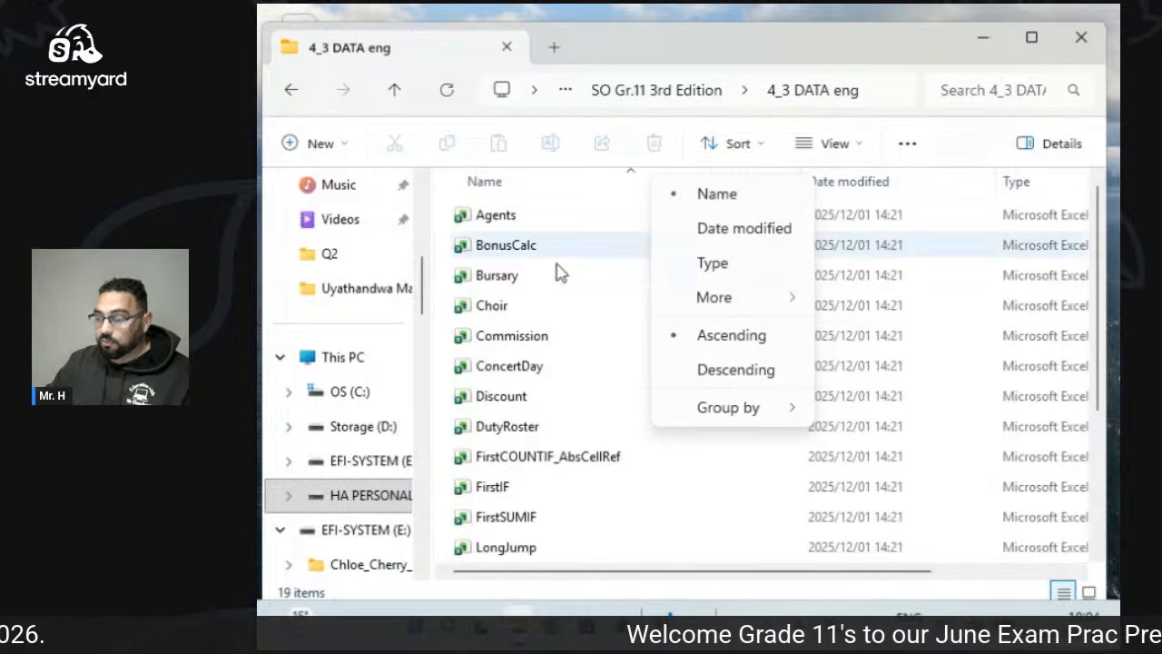
click(713, 262)
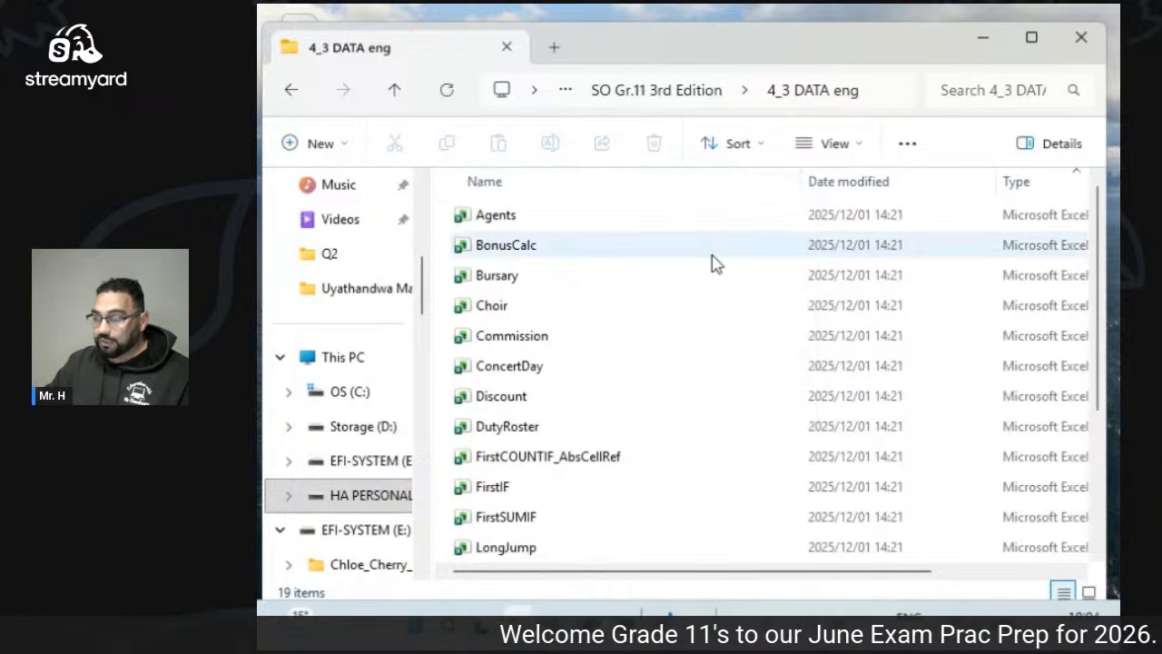
click(751, 152)
click(726, 359)
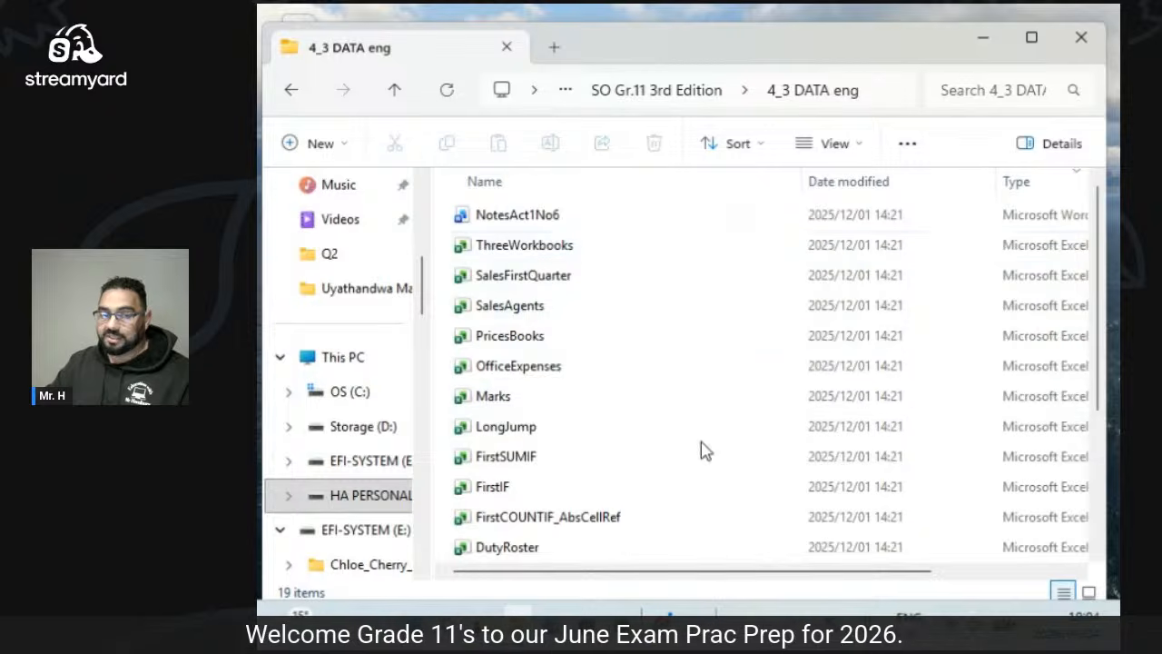
Group the files in the 4_3 DATA eng folder by type.
click(759, 148)
mouse_move(757, 409)
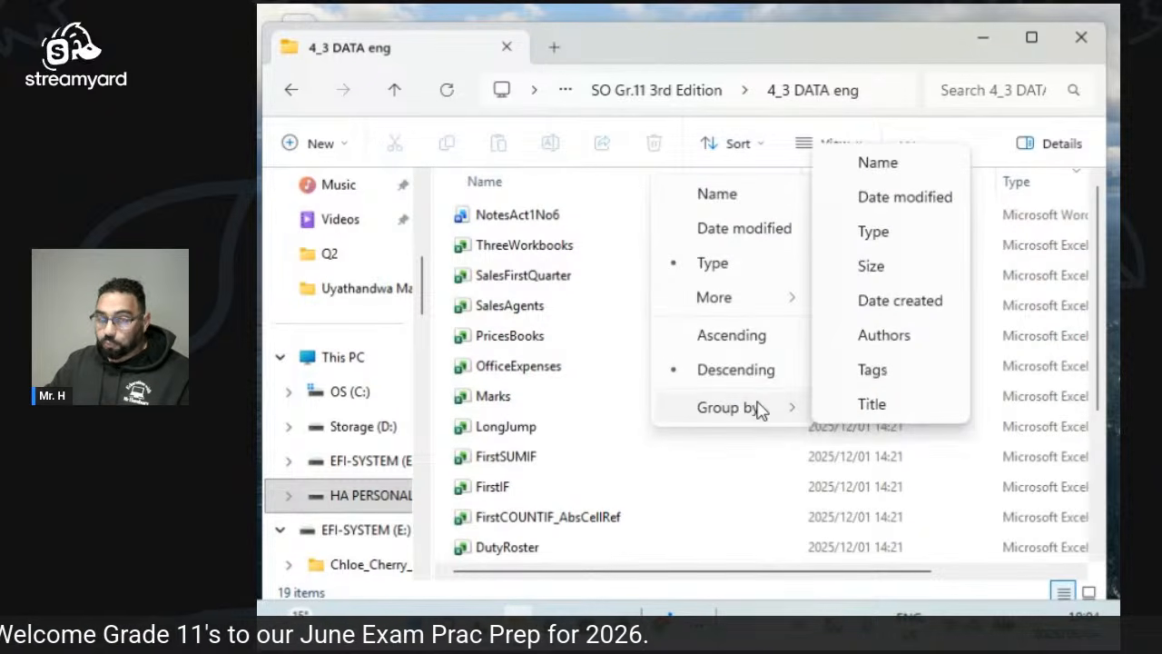
click(868, 233)
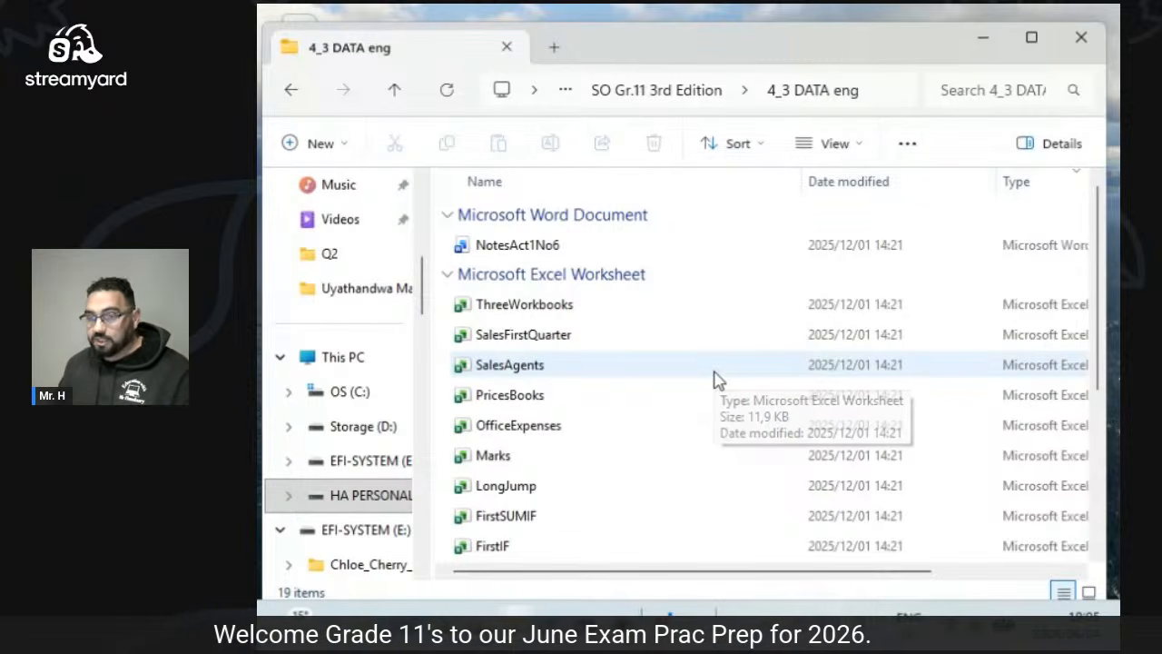
Capture a rectangular screenshot of the grouped file list and paste it into a new blank Word document.
key(super+shift+s)
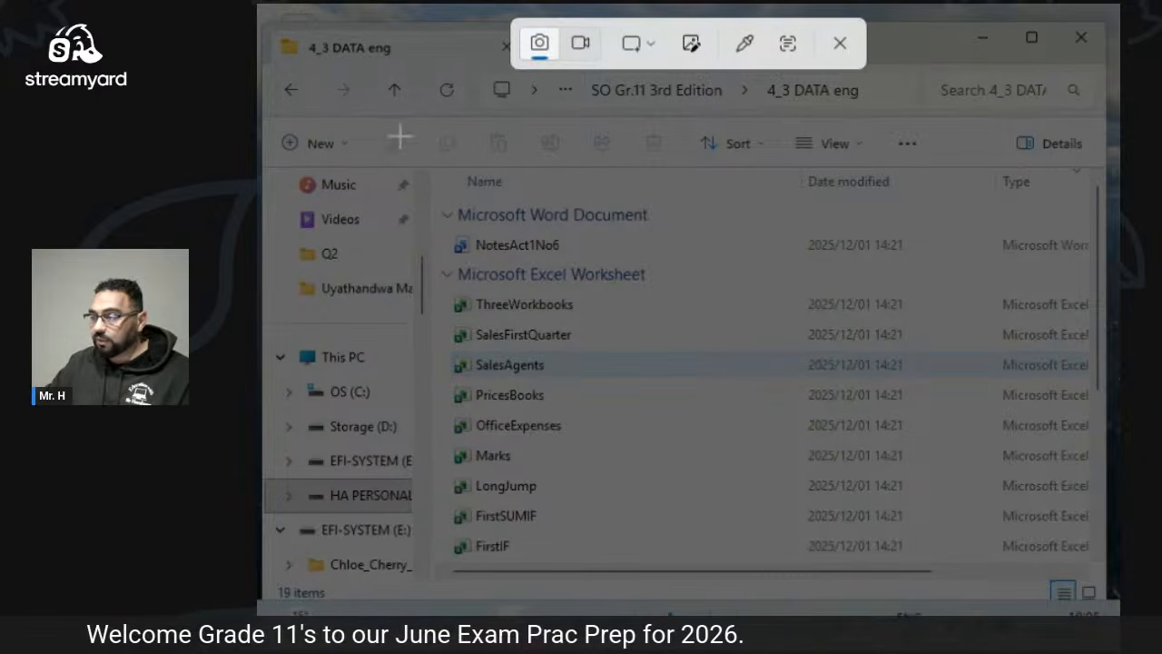
drag(337, 119, 1041, 596)
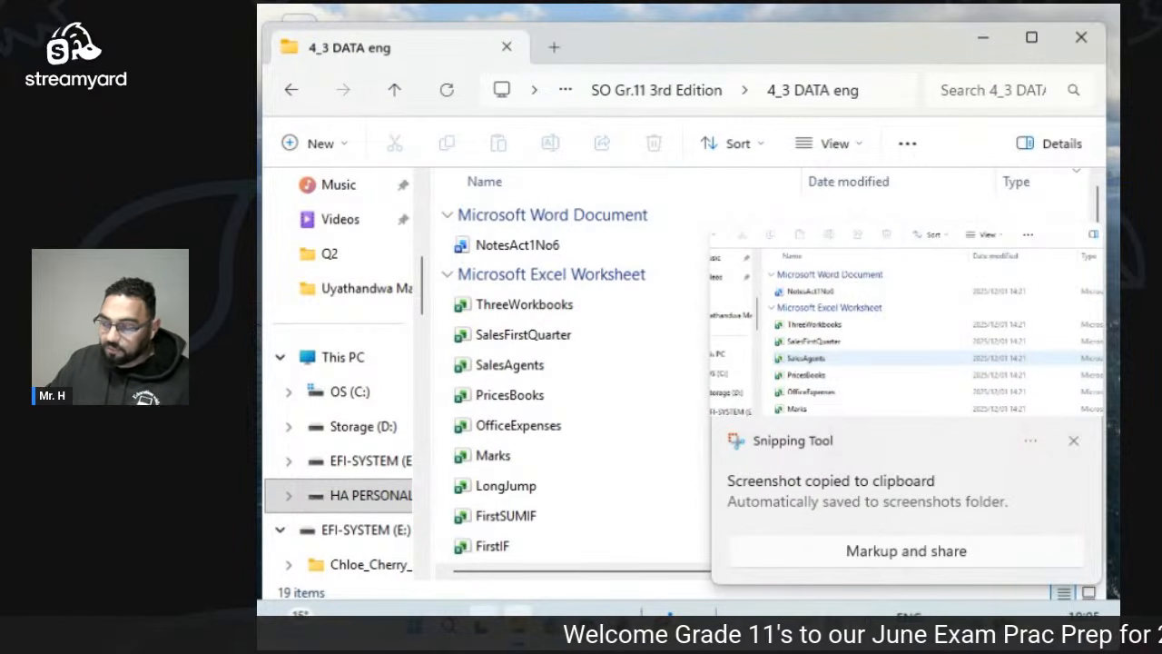
click(449, 624)
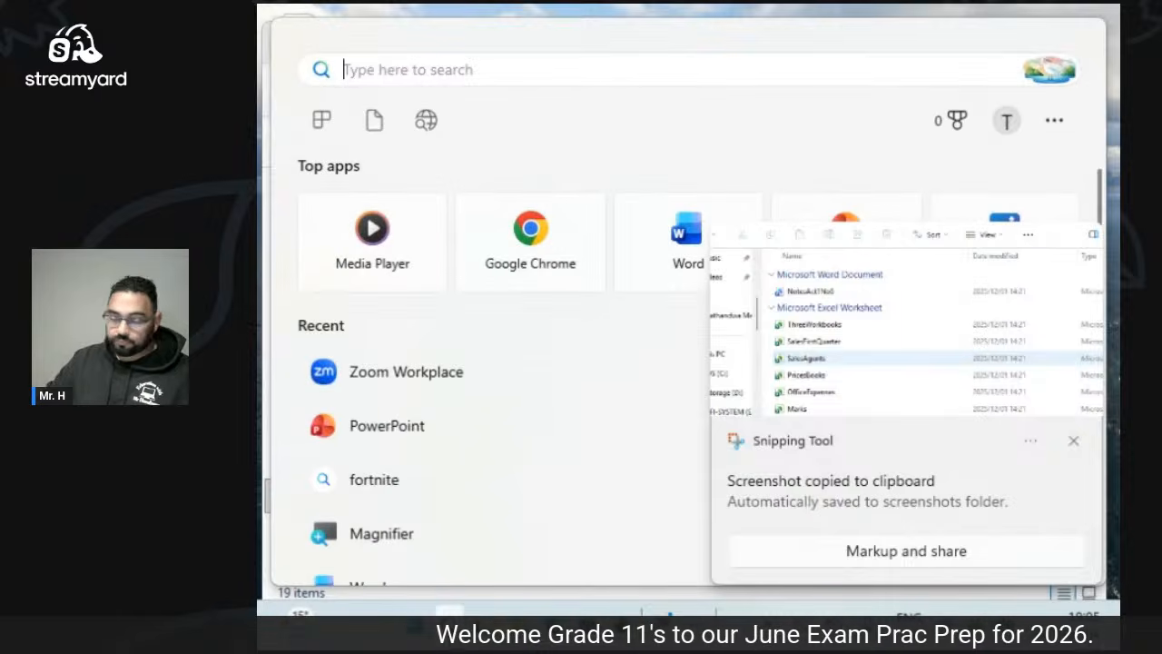
text(word)
key(Return)
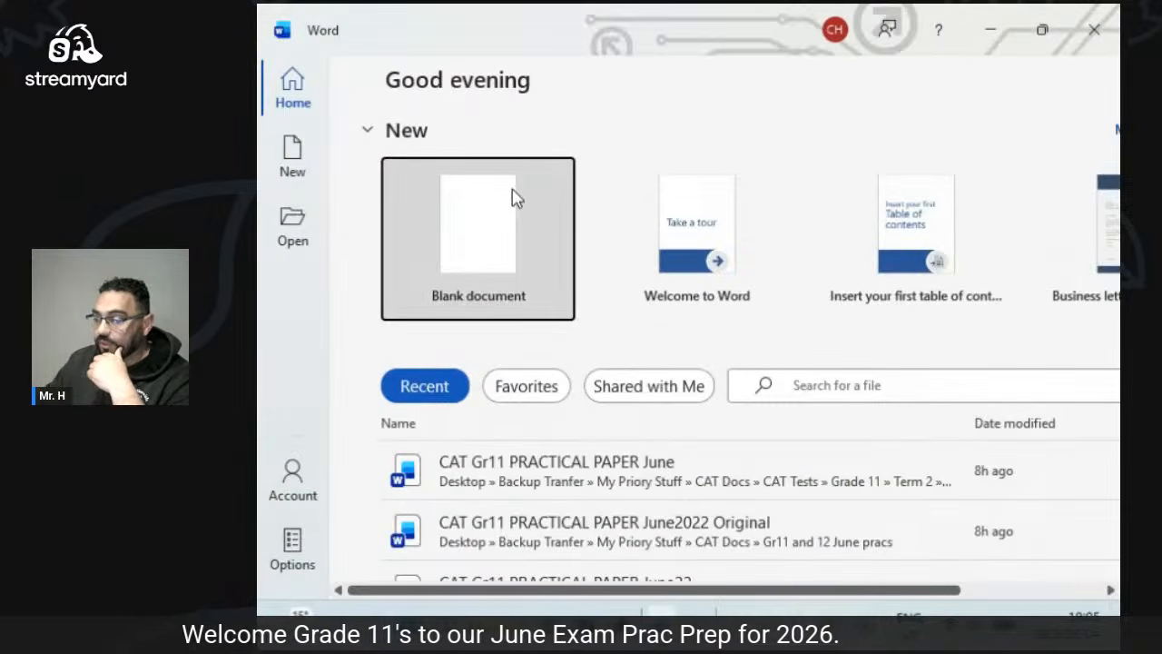
click(517, 195)
right_click(423, 457)
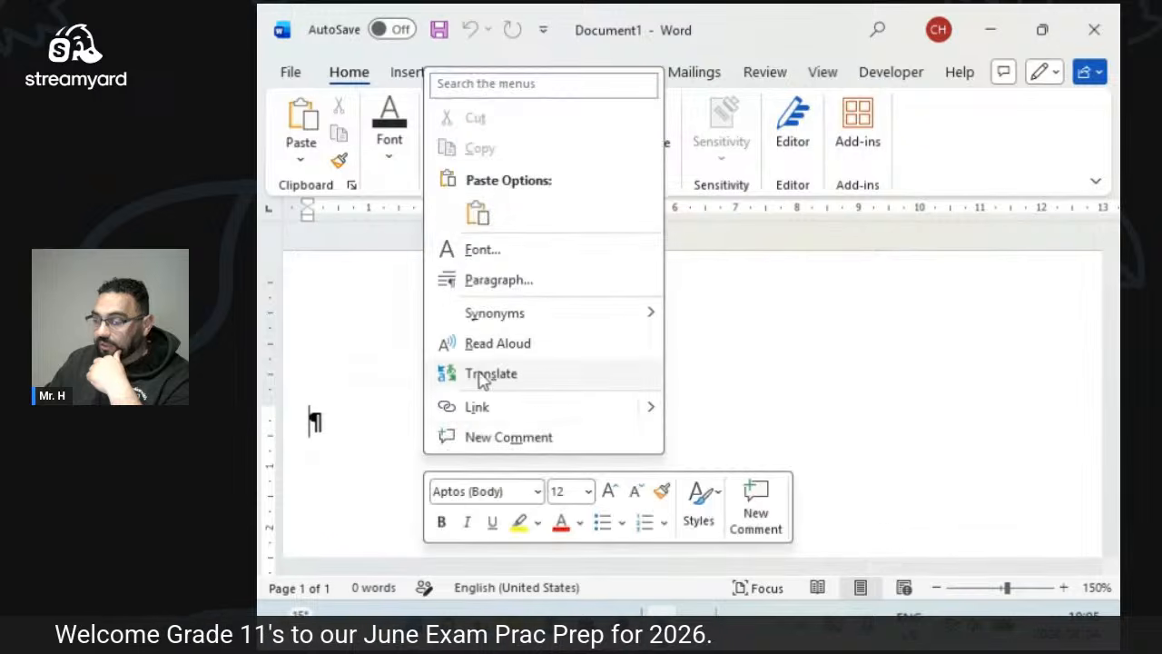
click(477, 215)
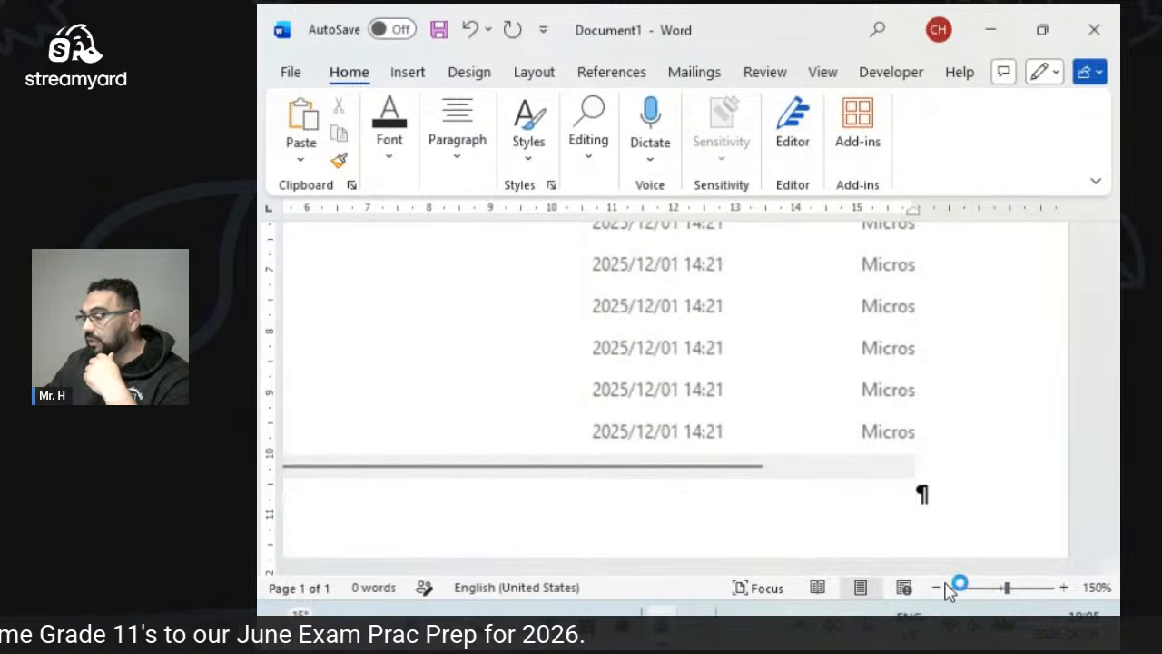
Zoom the document out to 70%, check the pasted screenshot on the page, and minimize Word.
click(937, 588)
click(937, 587)
click(937, 588)
click(936, 587)
click(937, 588)
click(936, 587)
click(937, 587)
click(937, 588)
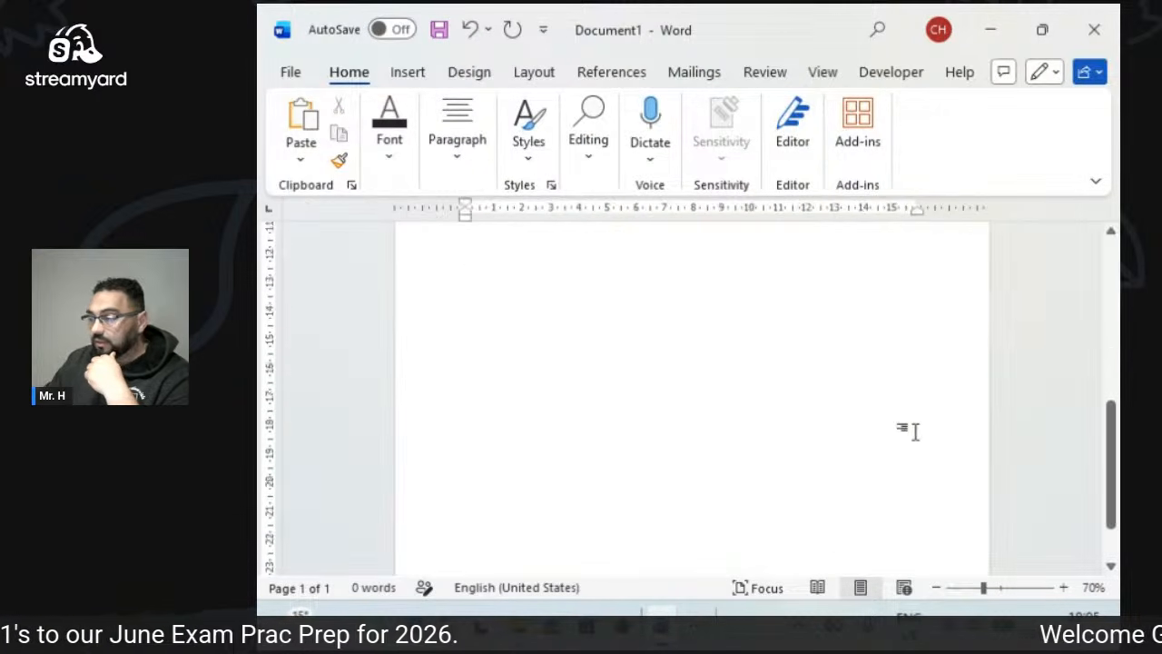
scroll(915, 432, up, 5)
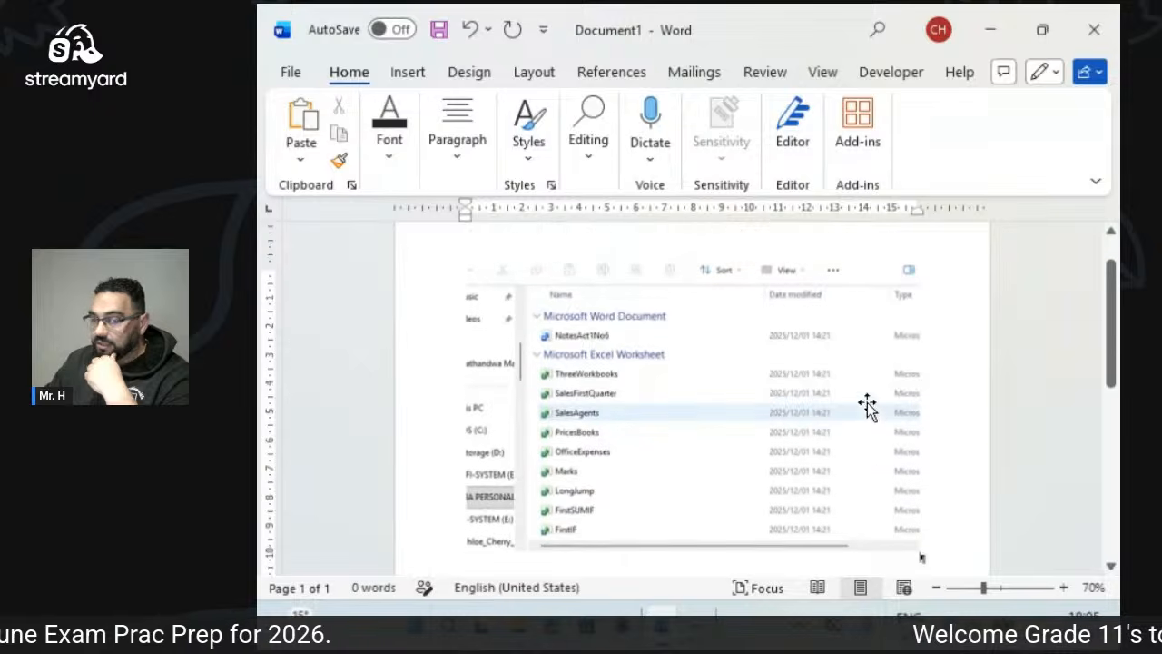
click(836, 424)
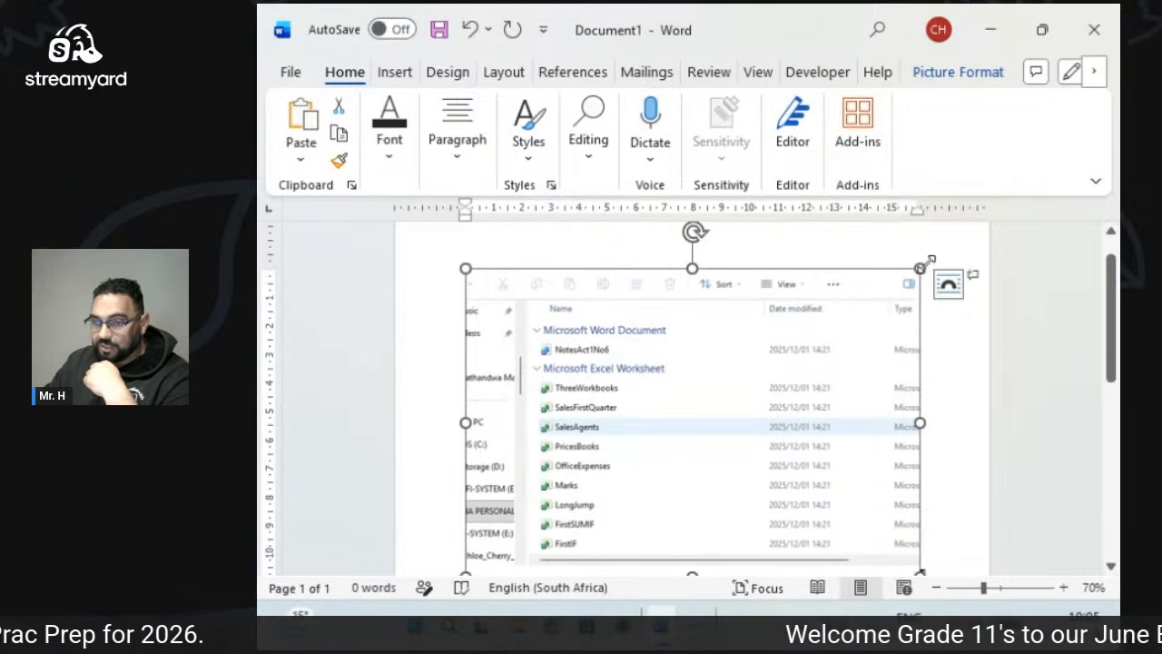
click(993, 46)
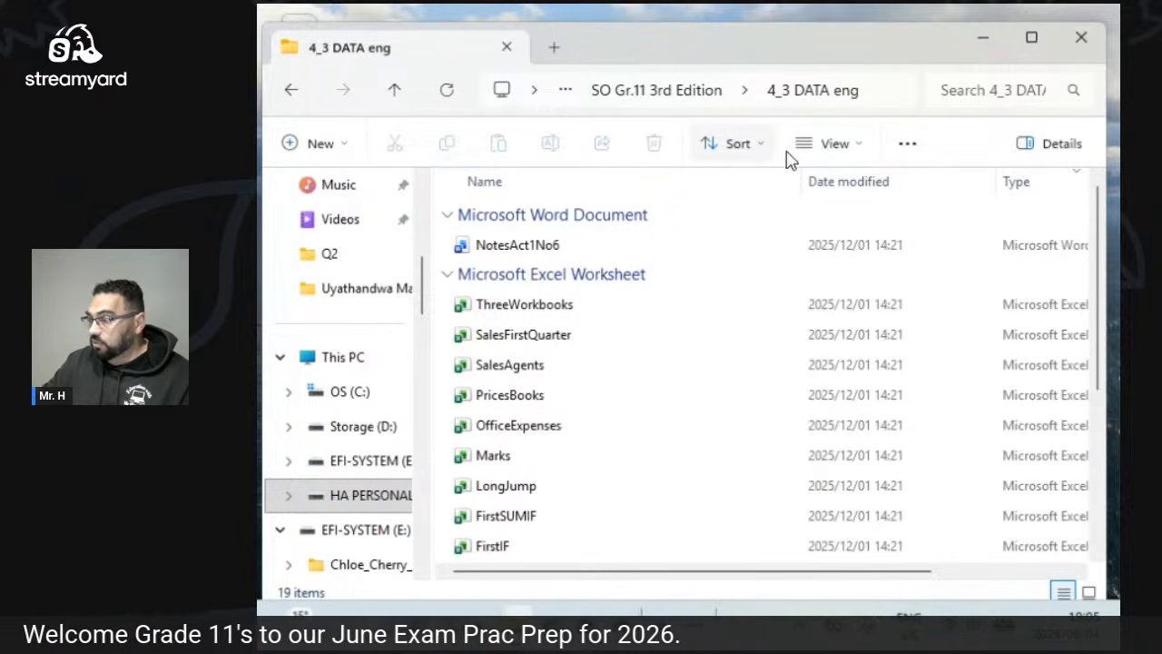
Turn on the display of file name extensions for the files in the 4_3 DATA eng folder.
click(856, 157)
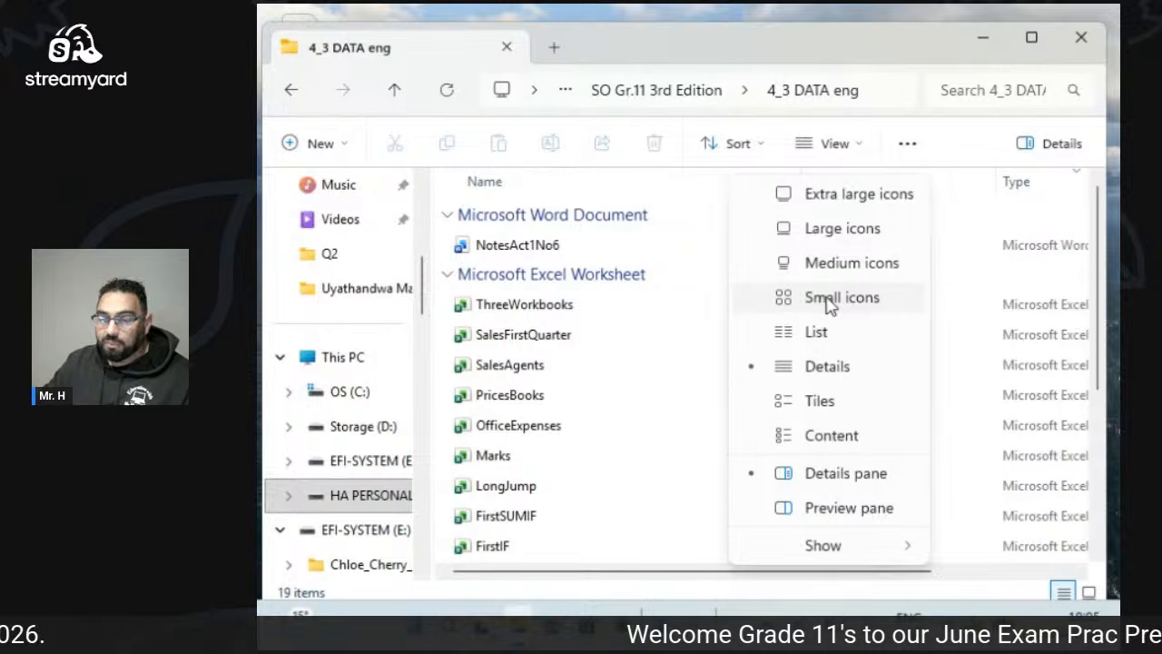
mouse_move(835, 543)
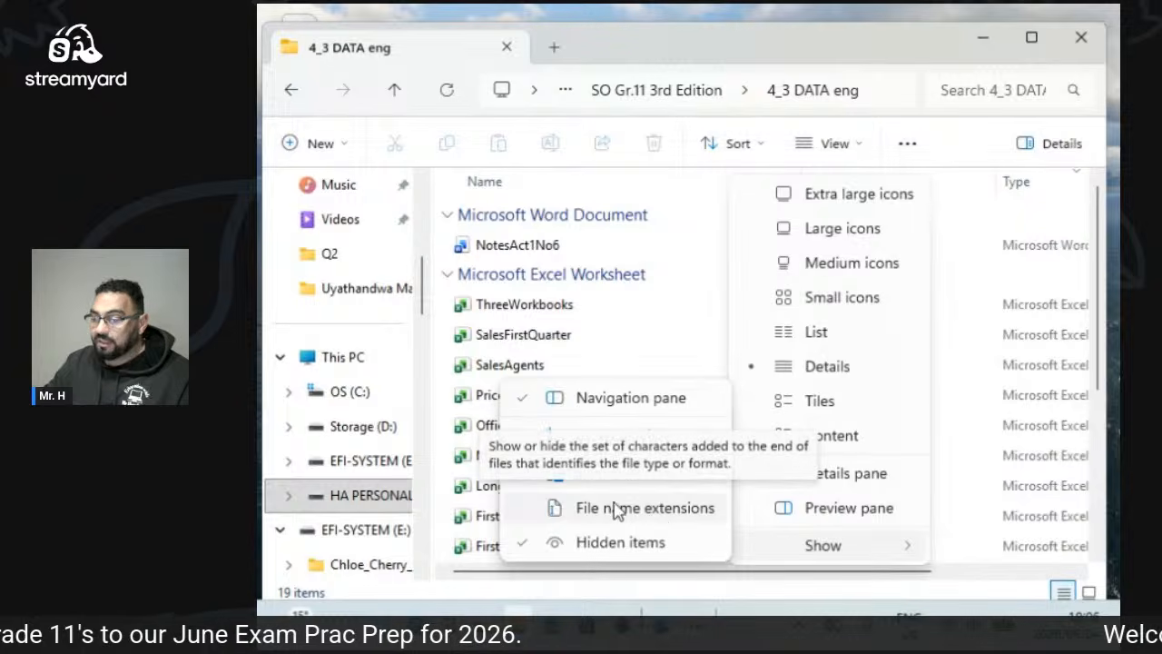
click(552, 510)
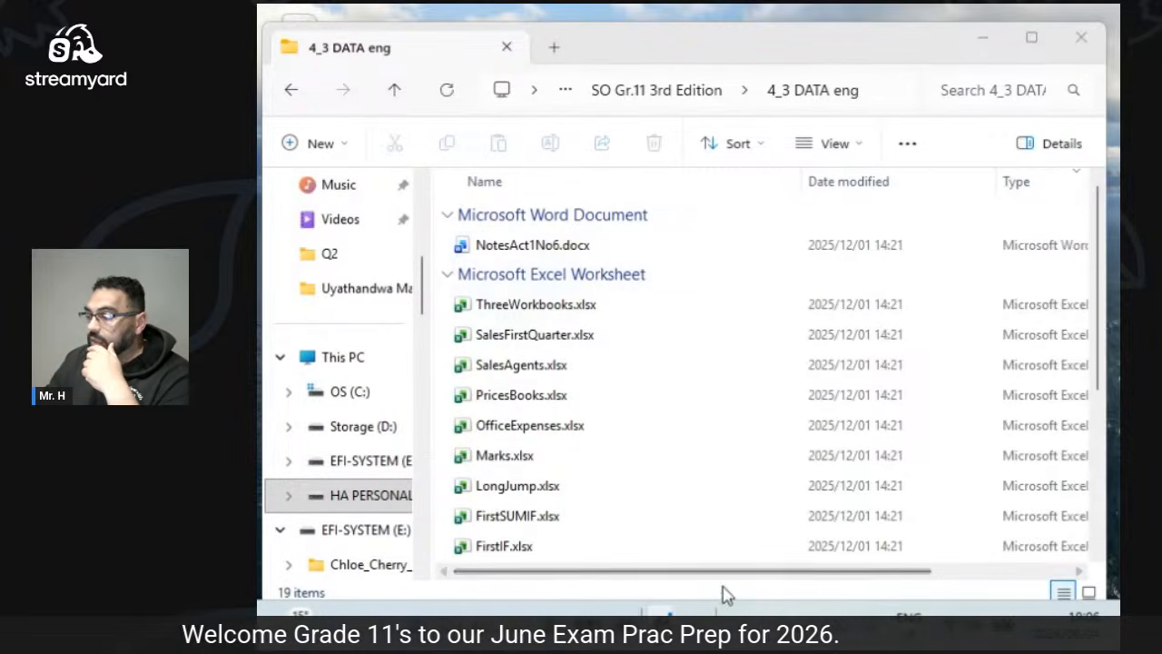
Narrow the folder window's navigation pane, move the window sideways and widen it to show the Type and Size columns fully.
drag(726, 581, 868, 584)
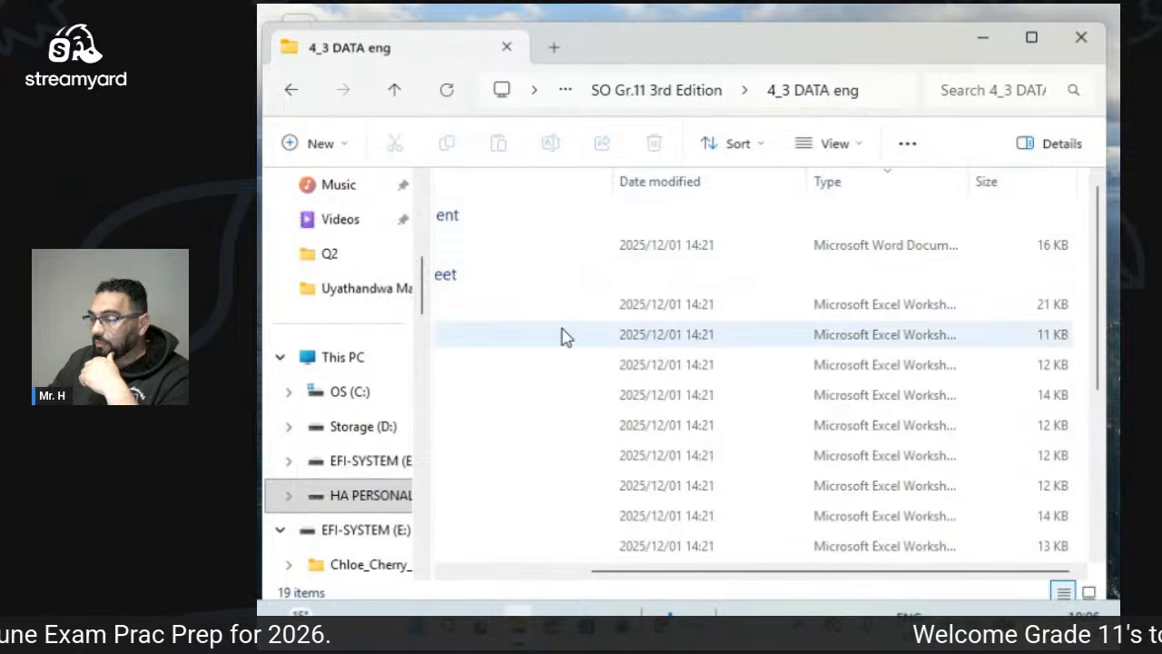
drag(432, 373, 359, 376)
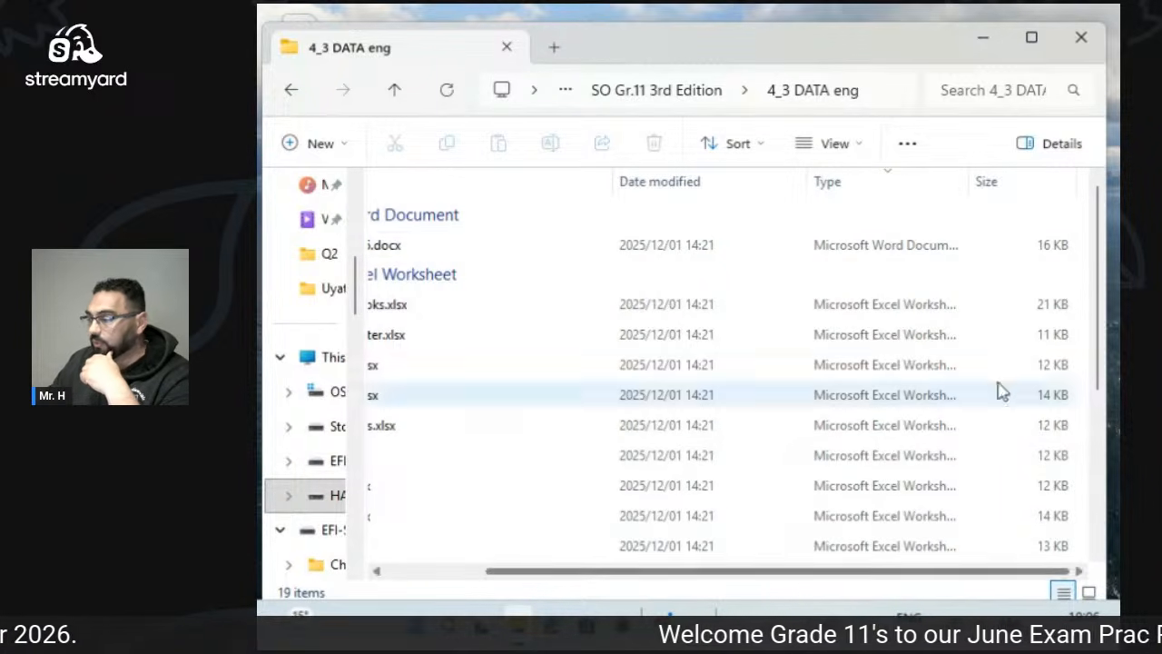
drag(912, 55, 645, 65)
drag(839, 273, 1118, 268)
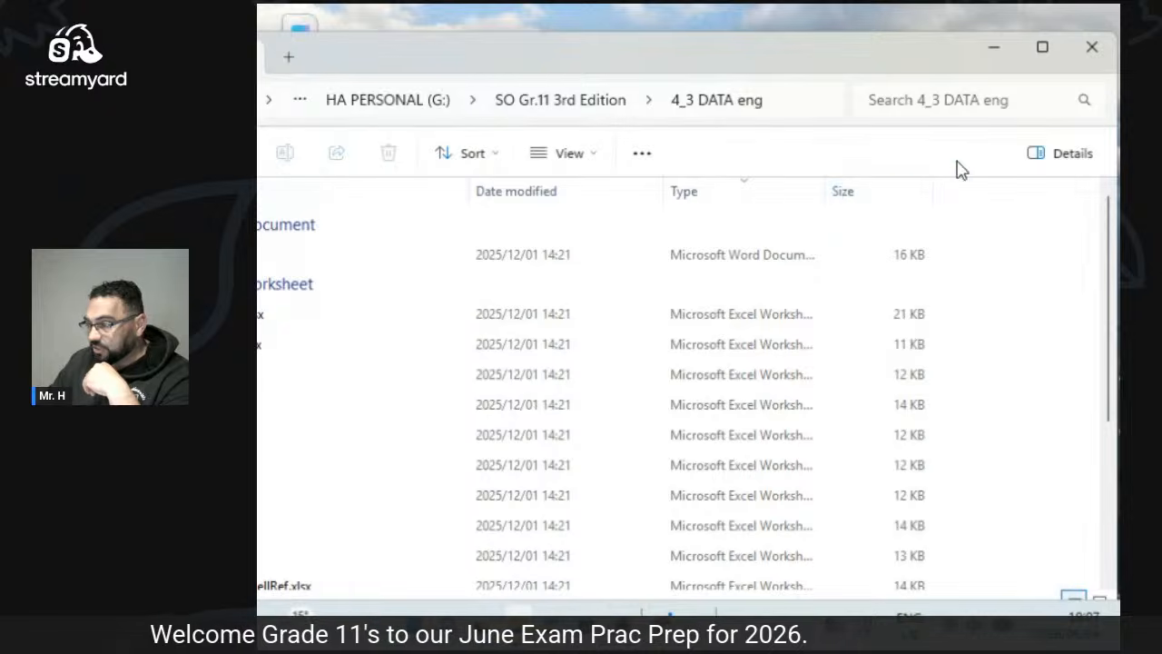
Add the Date created column to the file list, and remove it again.
right_click(956, 208)
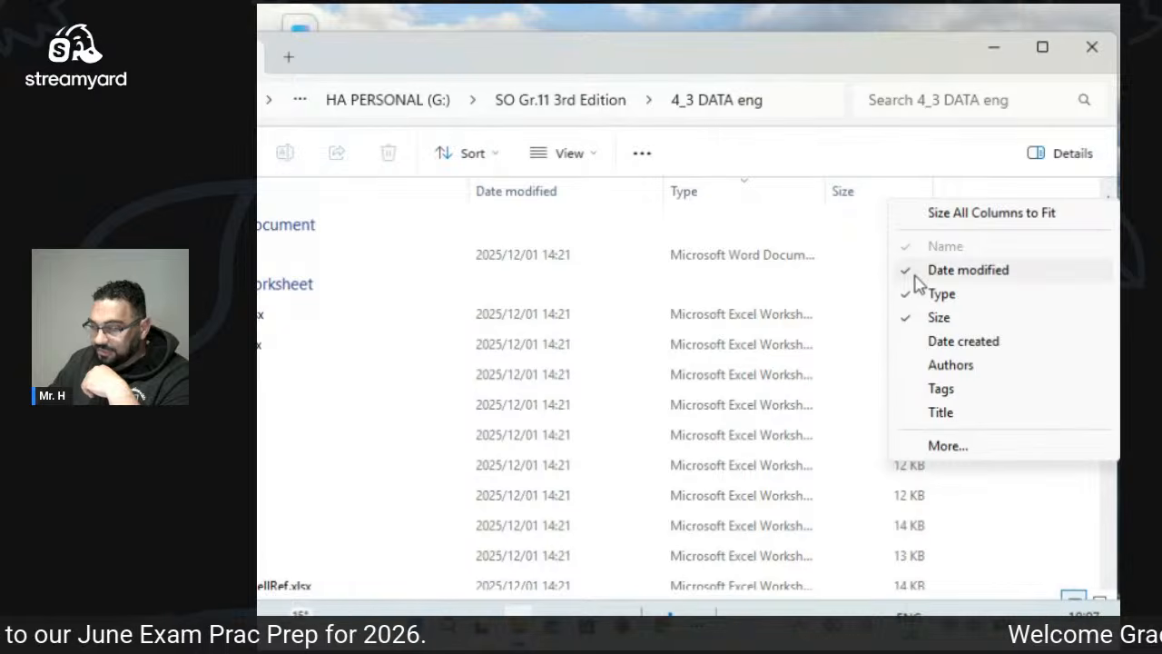
click(952, 342)
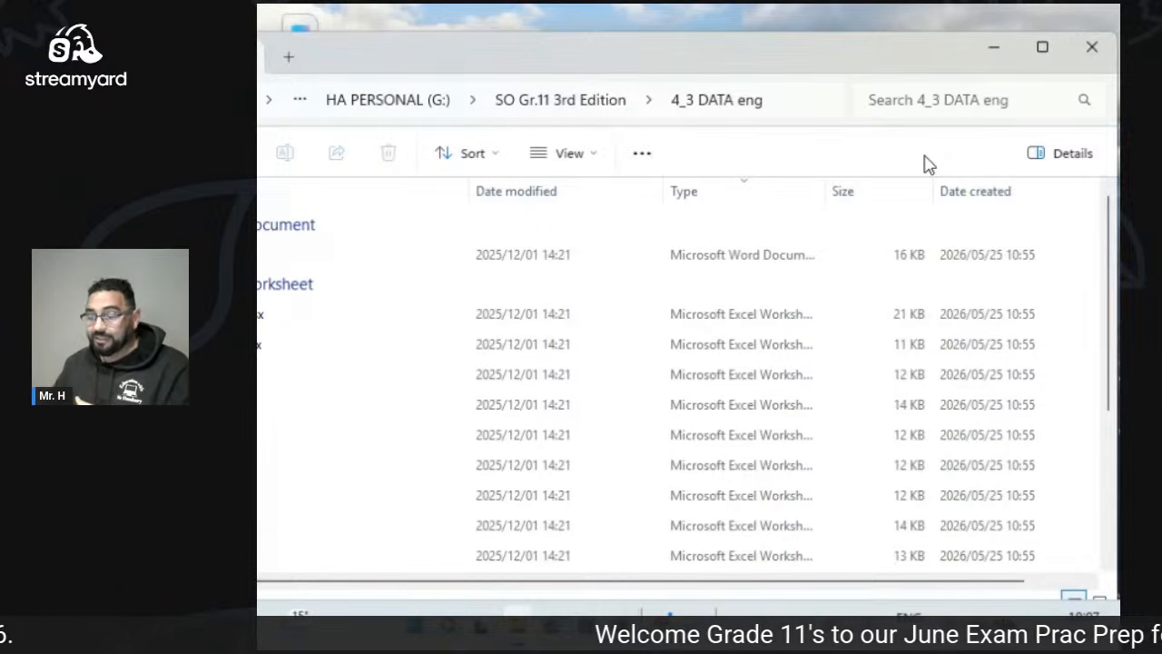
right_click(1024, 199)
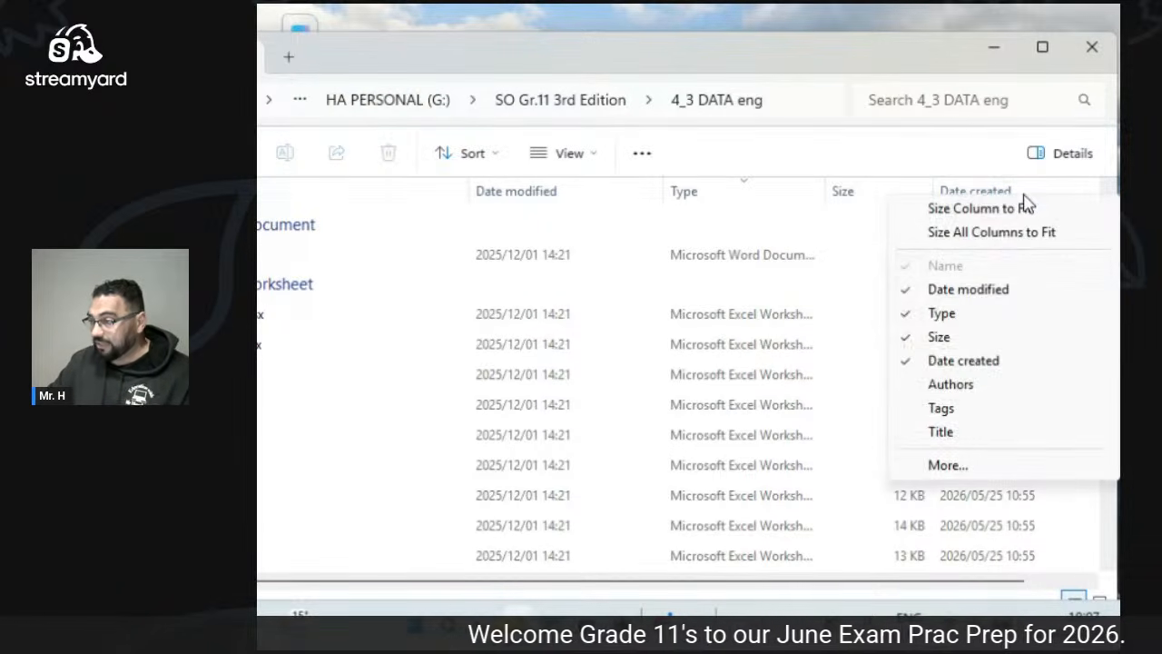
click(912, 363)
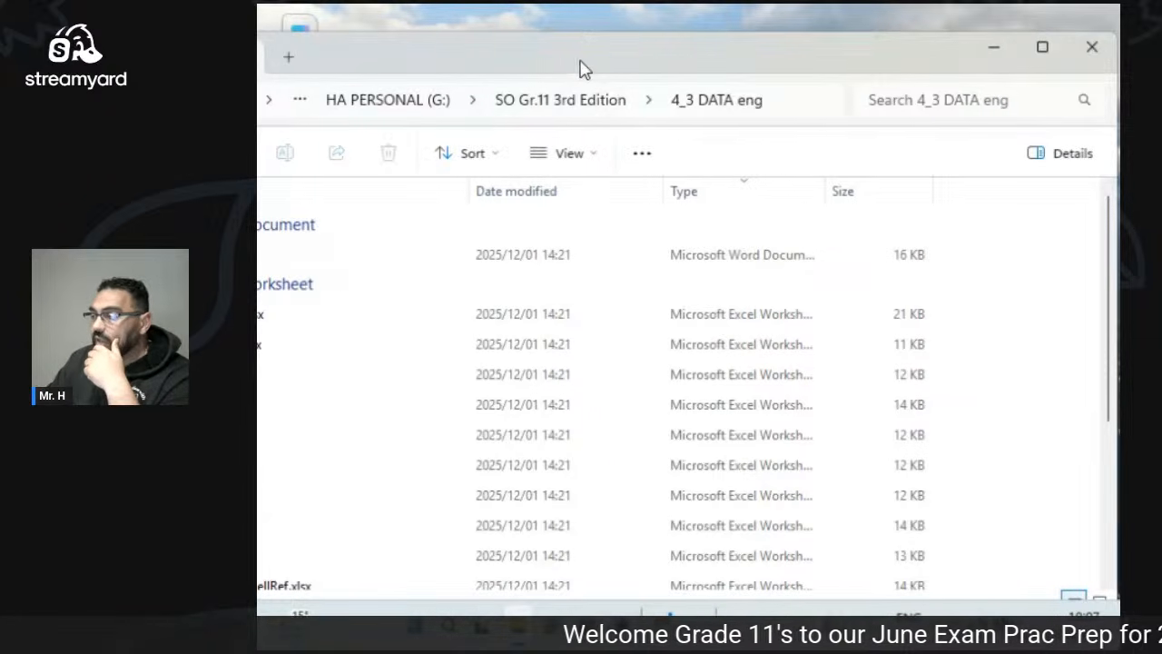
Move the folder window to reveal the Name column, and create a folder with the default name New folder in 4_3 DATA eng.
drag(581, 67, 861, 62)
click(335, 148)
click(343, 194)
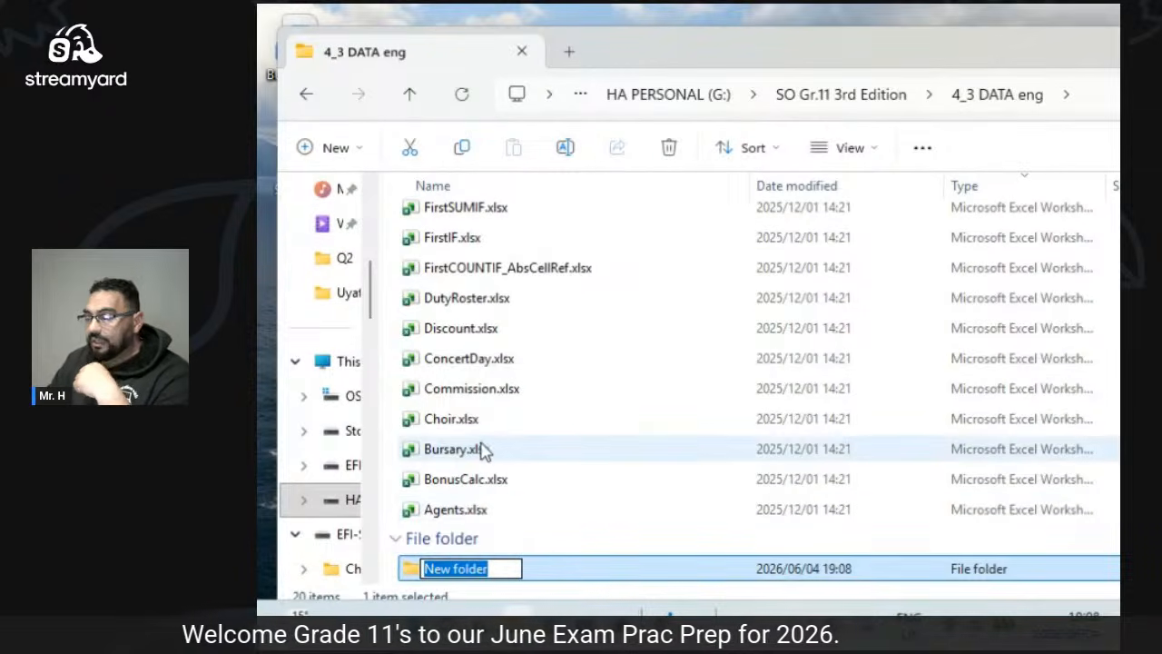
click(484, 448)
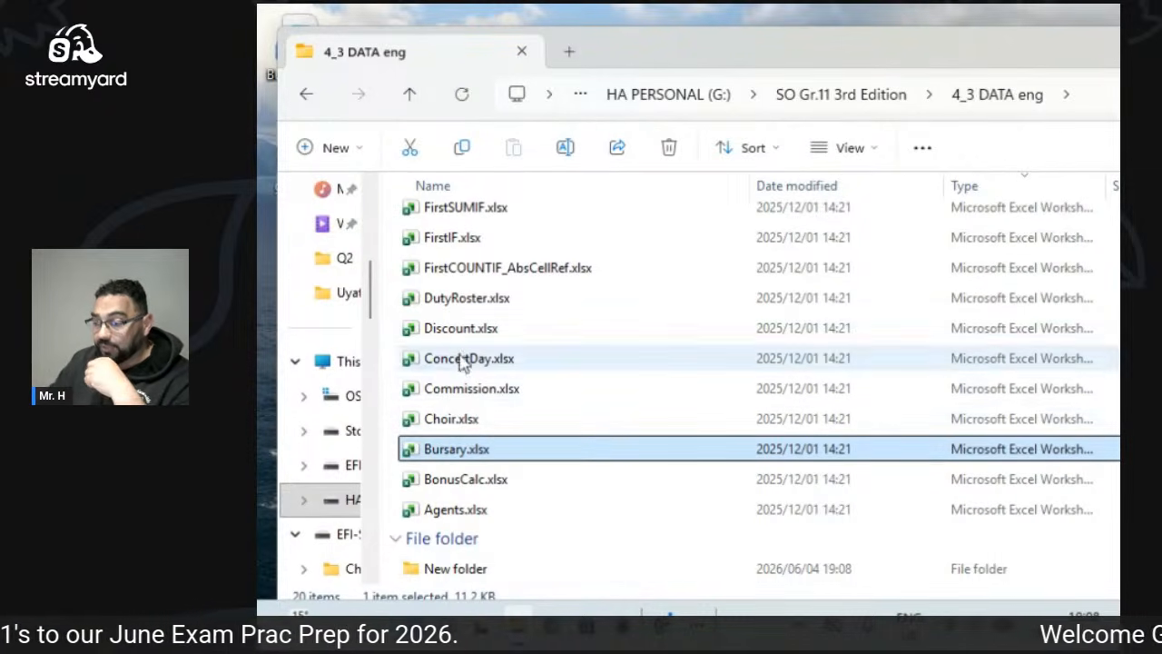
click(466, 574)
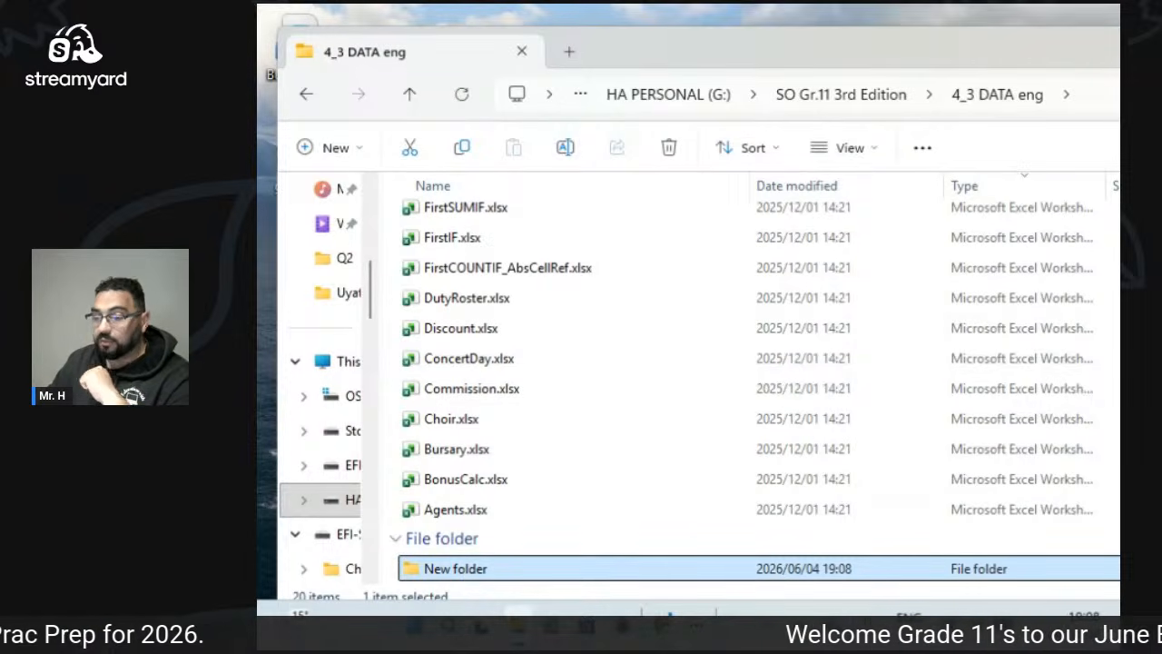
Move Choir.xlsx from 4_3 DATA eng into New folder by cutting and pasting it.
key(alt+Tab)
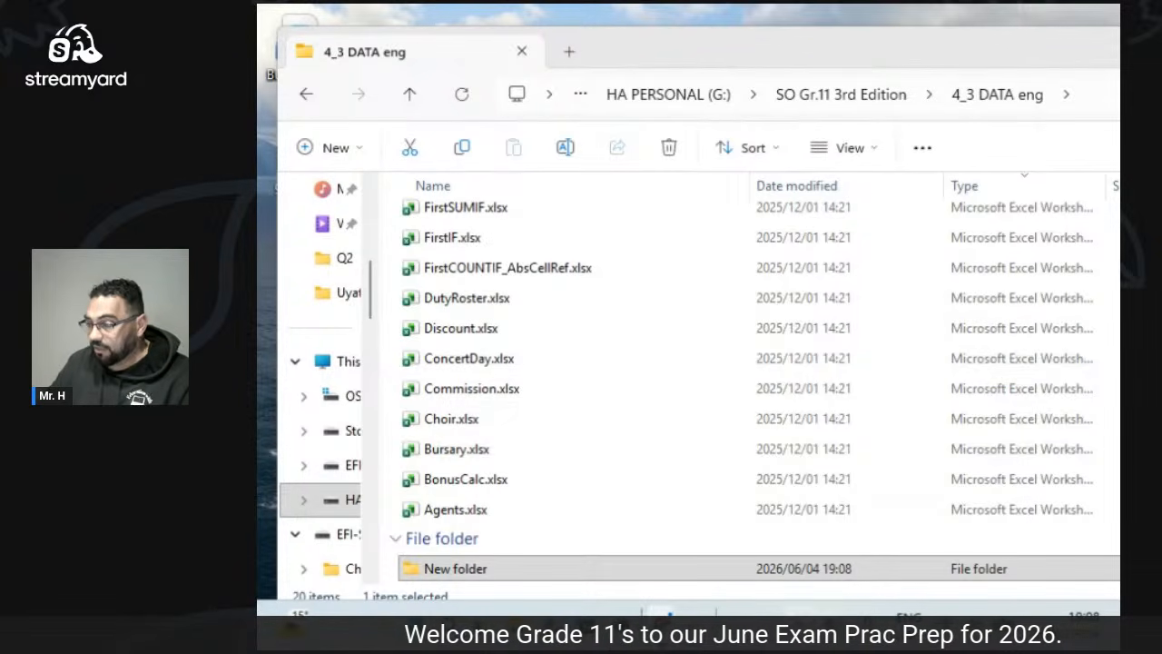
click(453, 420)
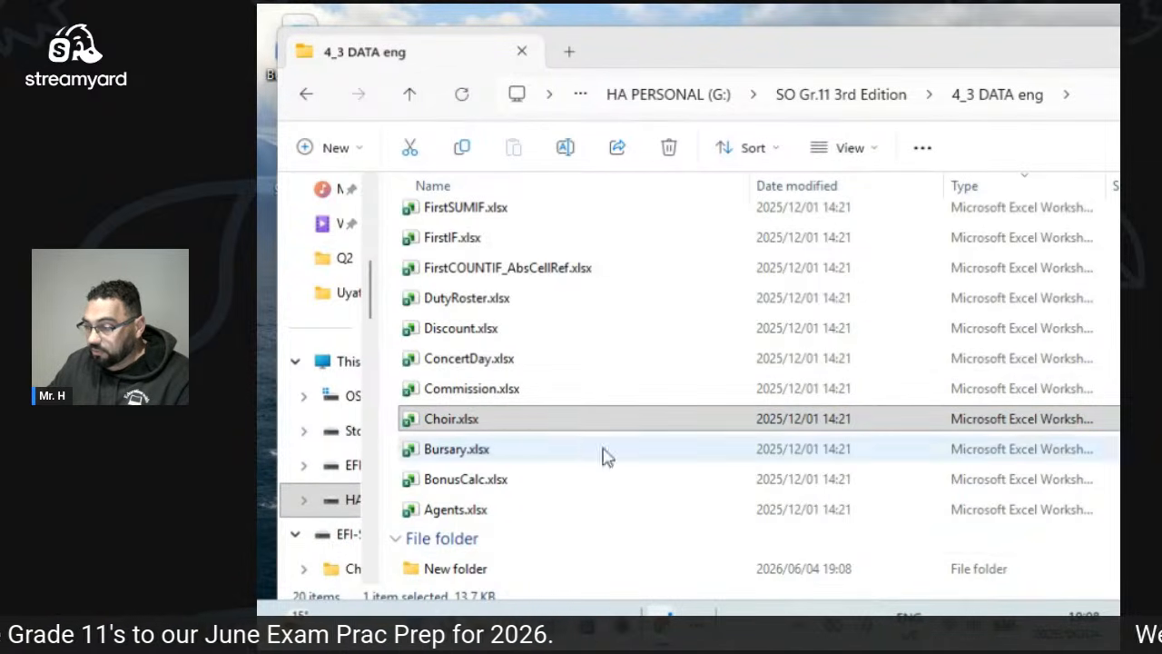
click(451, 423)
right_click(451, 423)
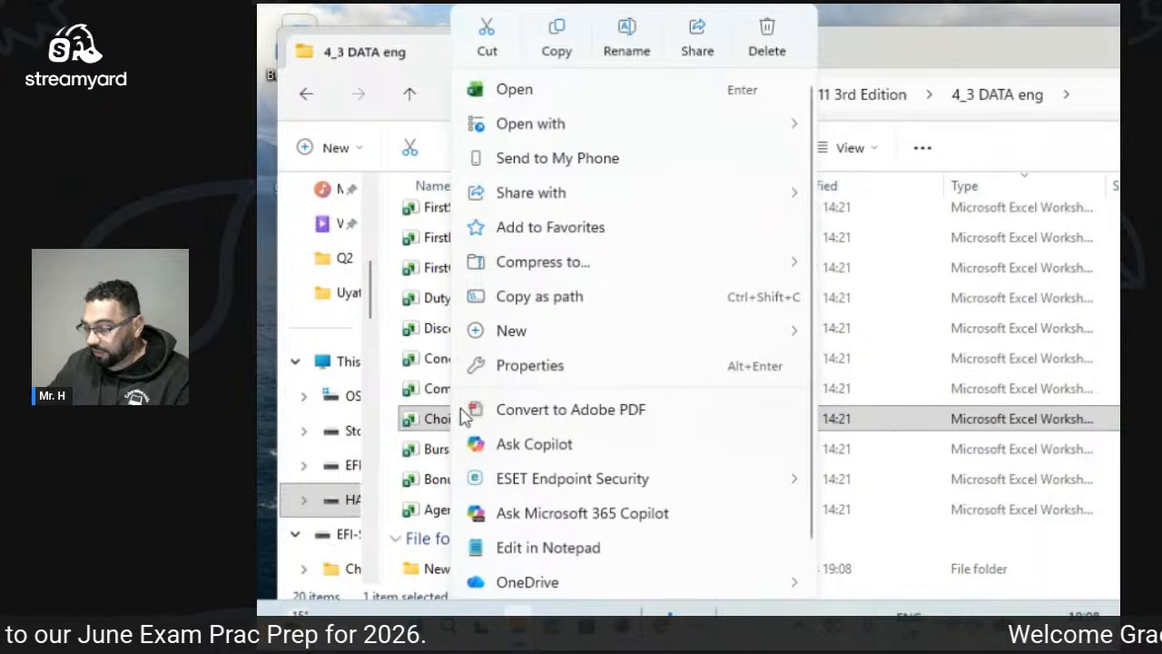
click(488, 29)
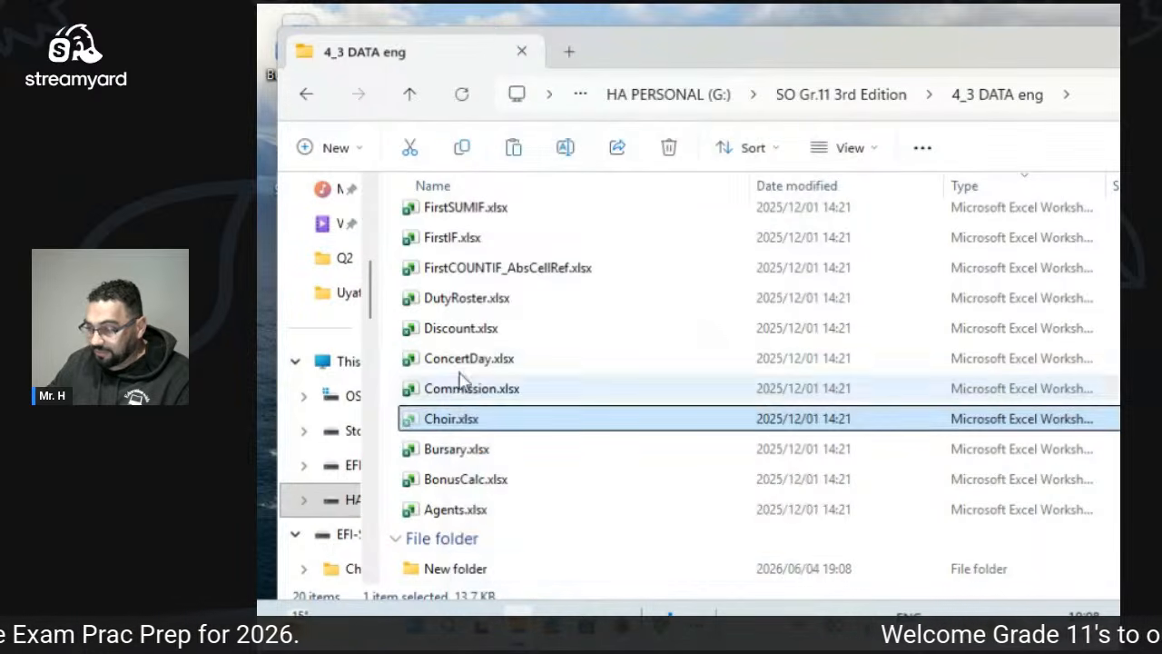
click(445, 572)
right_click(445, 571)
click(445, 572)
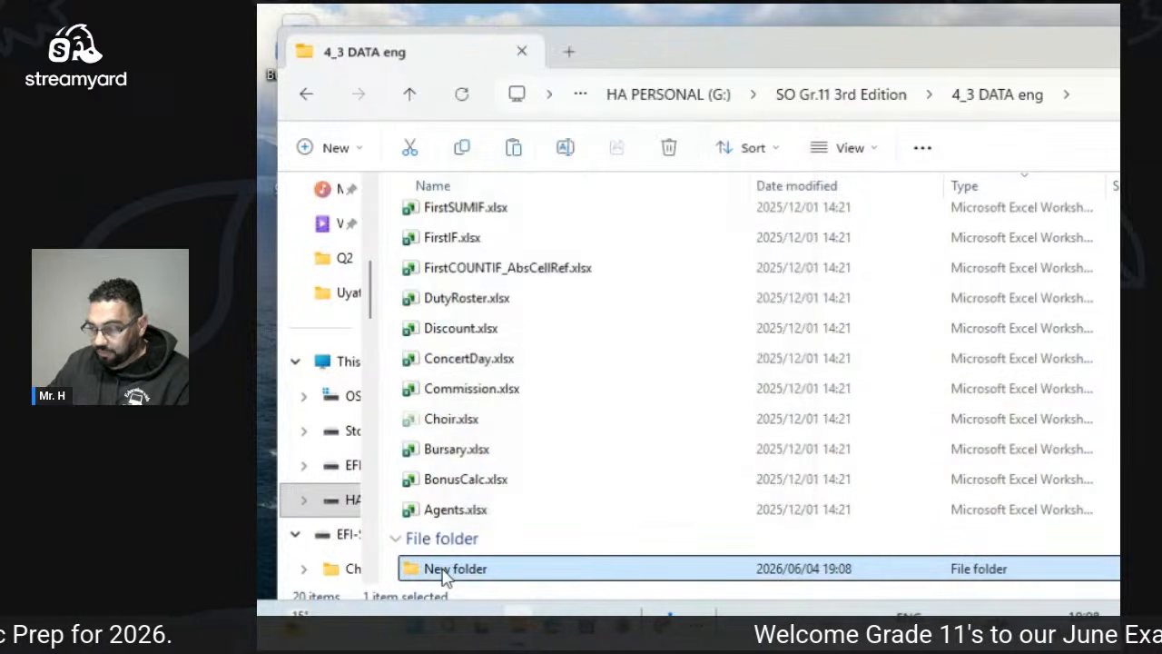
double_click(444, 571)
right_click(481, 295)
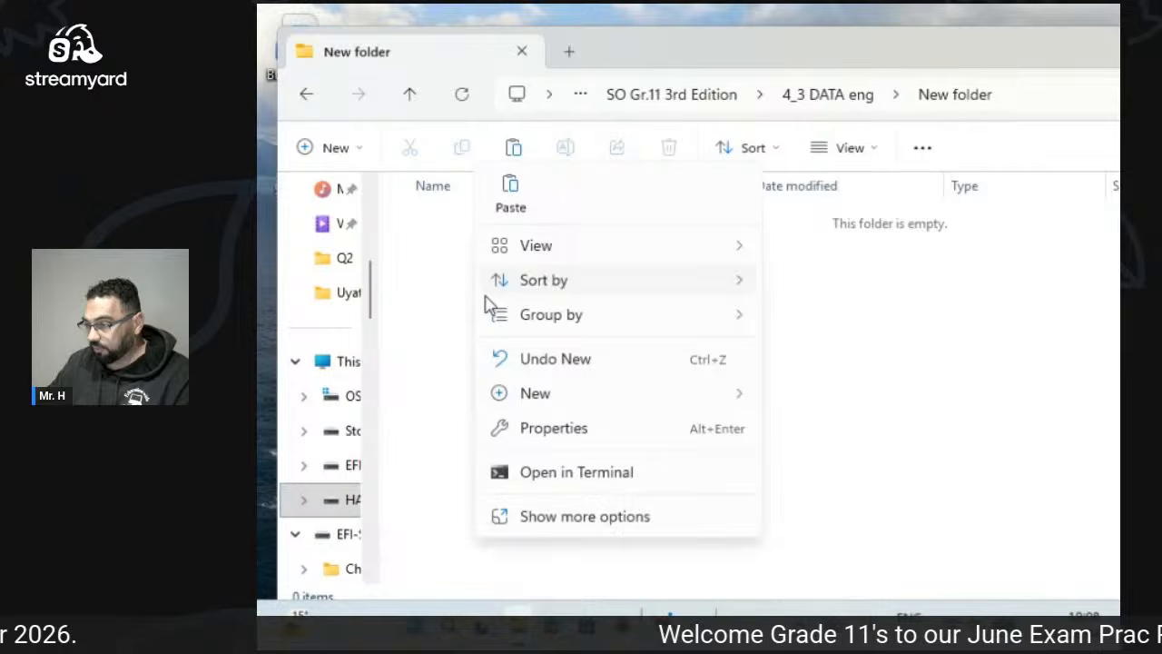
click(508, 210)
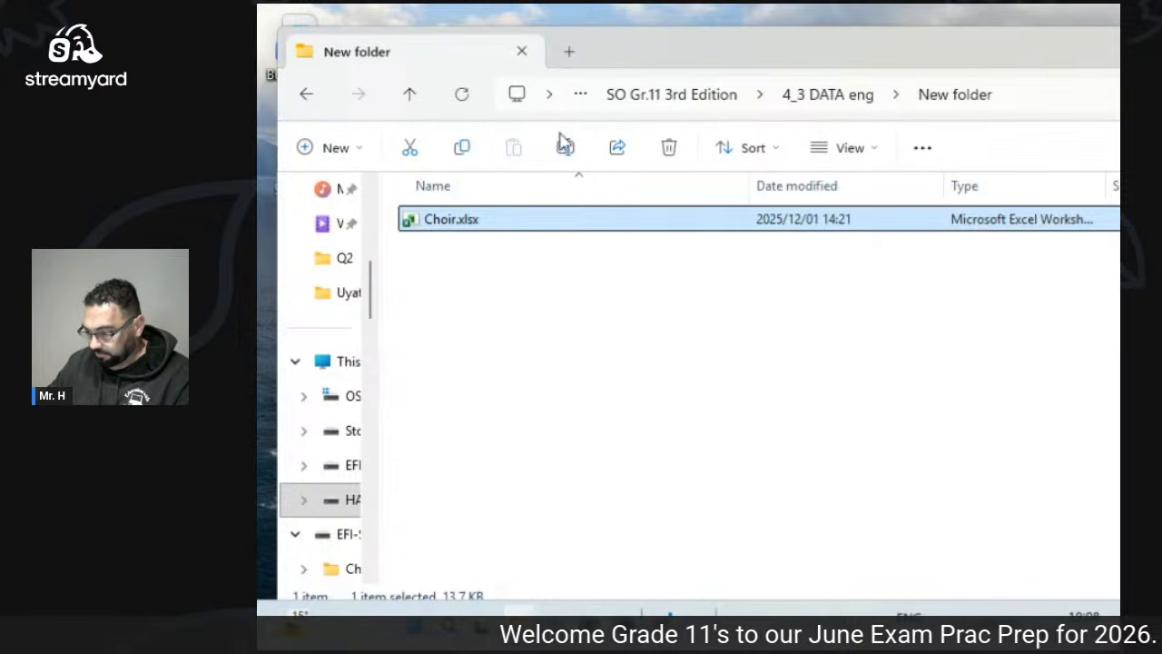
Return to the 4_3 DATA eng folder and check the file list for Choir.xlsx.
drag(604, 51, 704, 71)
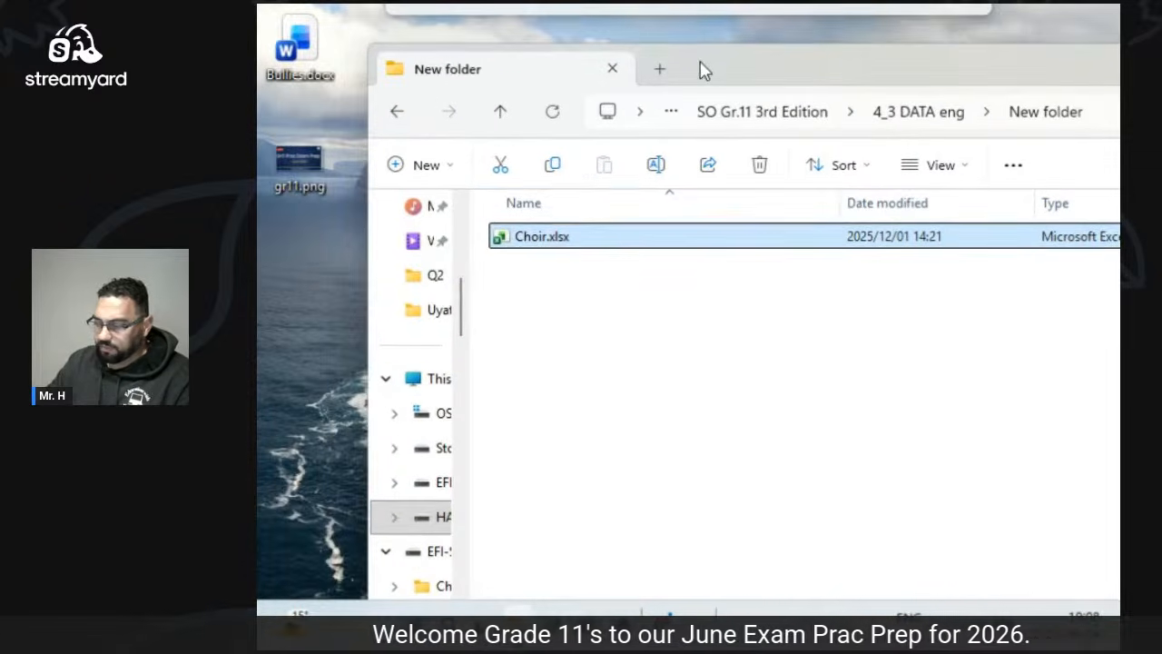
click(398, 114)
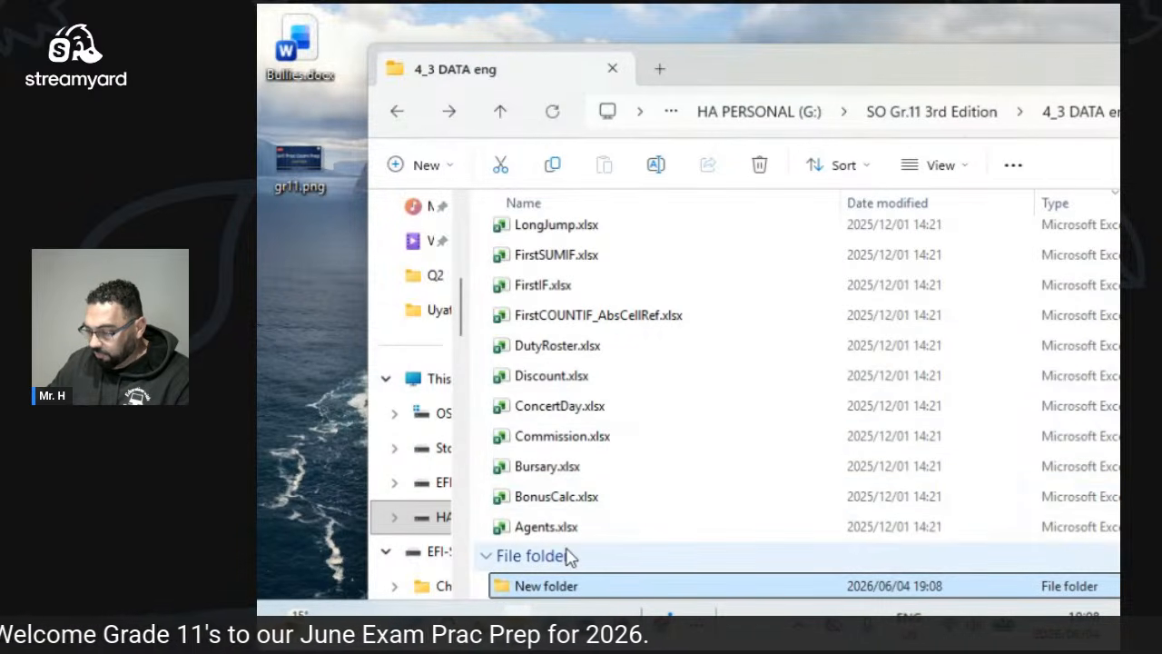
scroll(568, 549, up, 3)
scroll(566, 519, down, 3)
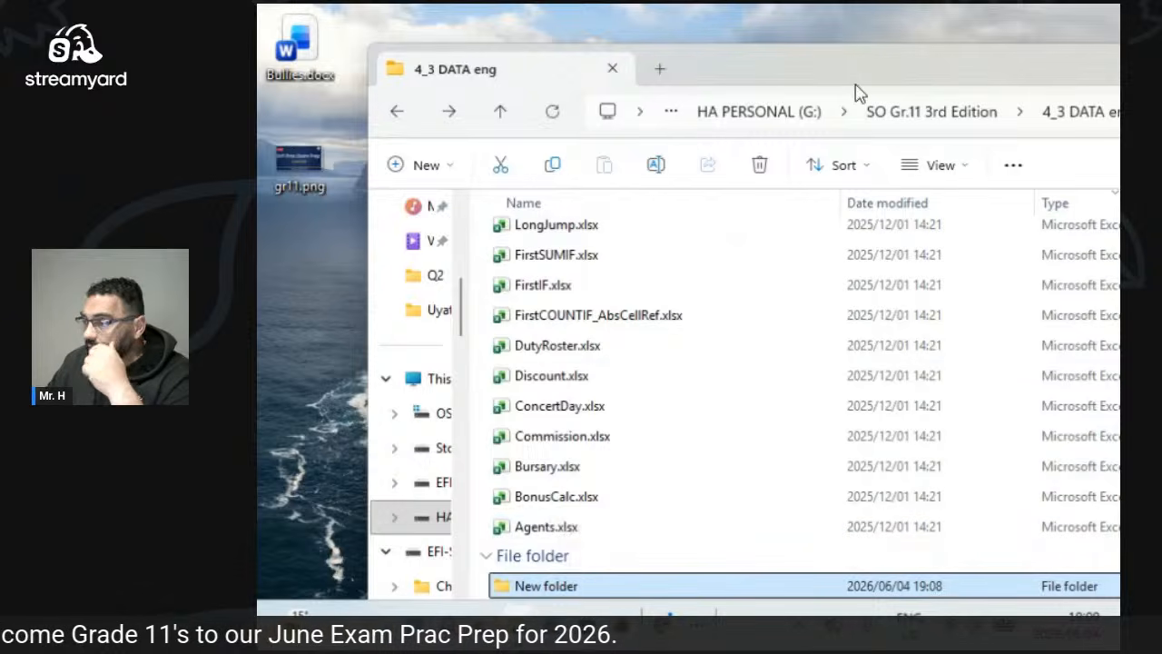
Narrow the folder window and reposition it so that both the file names and the search field are in view.
drag(863, 76, 411, 89)
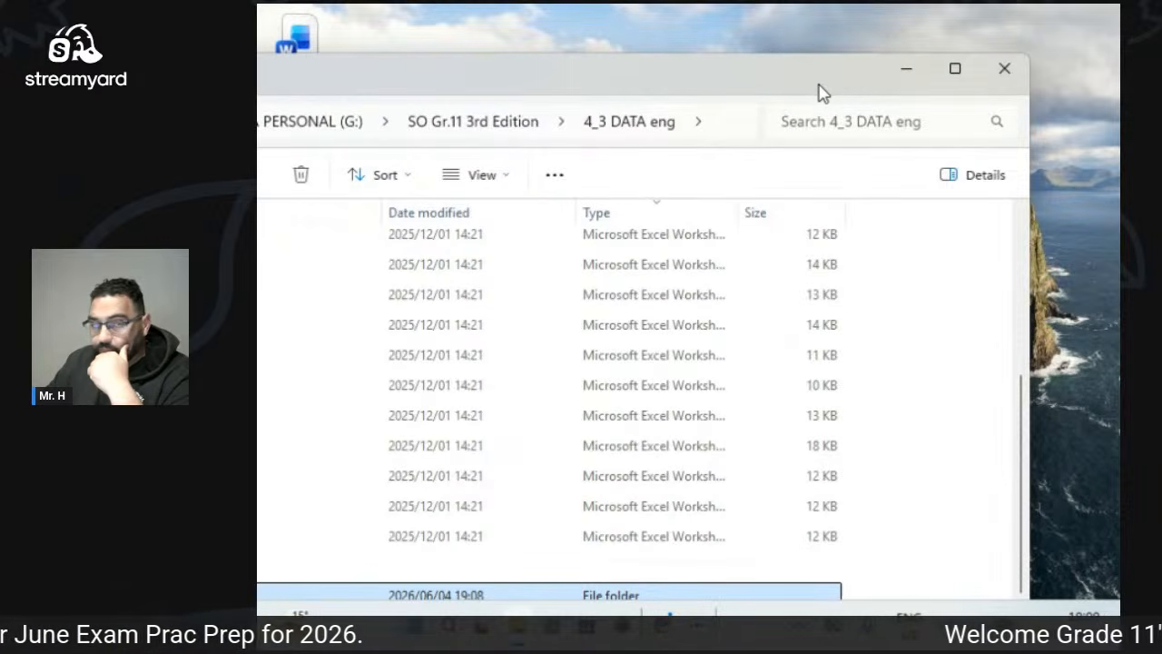
drag(821, 91, 767, 105)
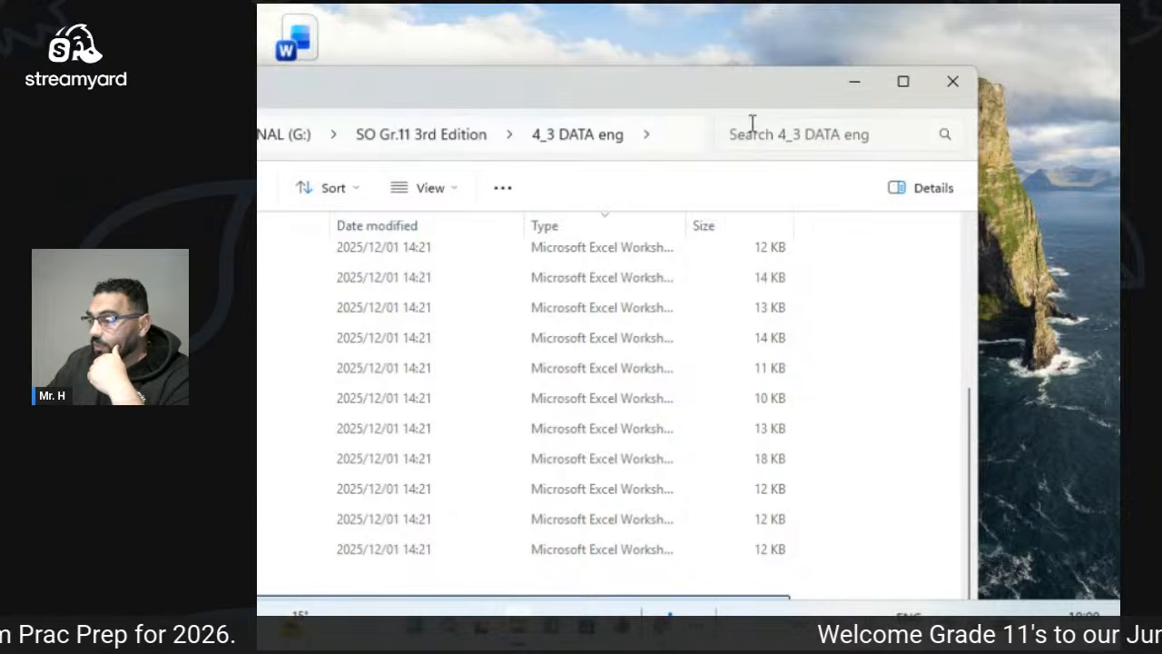
drag(974, 234, 688, 254)
drag(494, 109, 859, 91)
Search the 4_3 DATA eng folder for *.docx, and clear the search to restore the full file list.
click(907, 116)
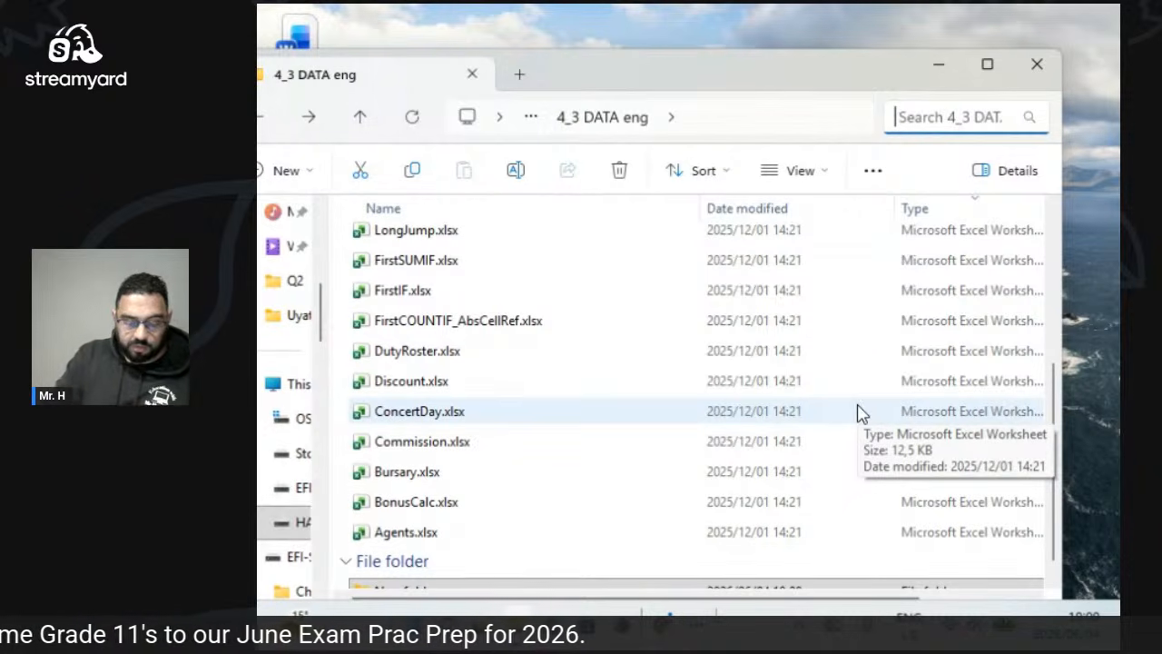
text(*)
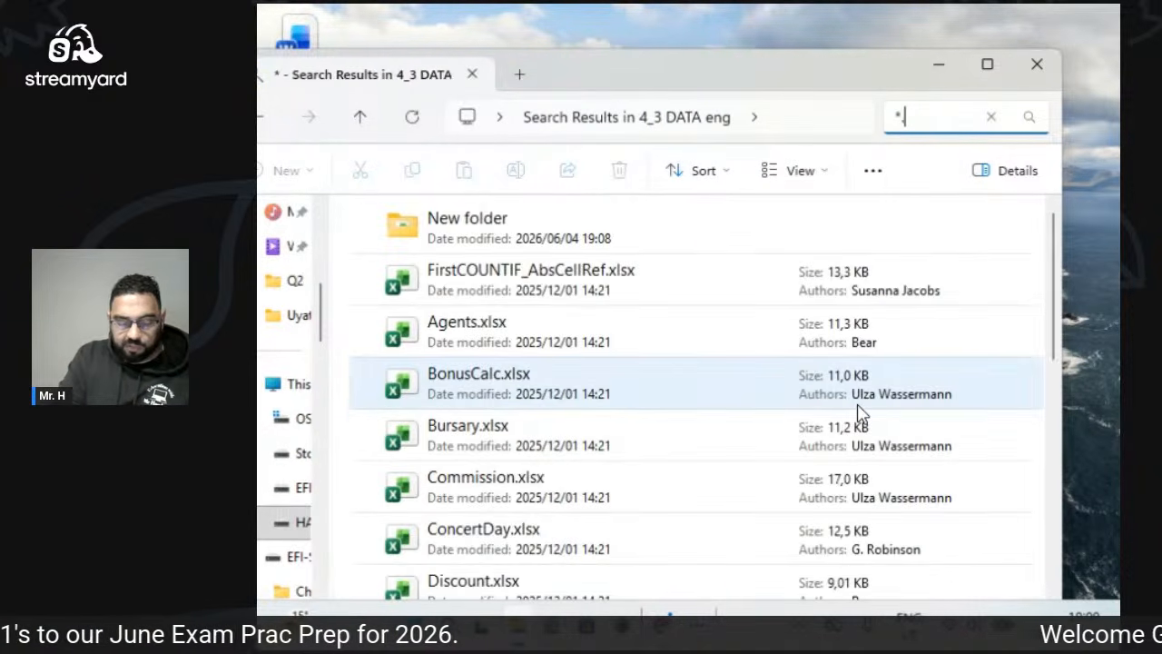
text(.docx)
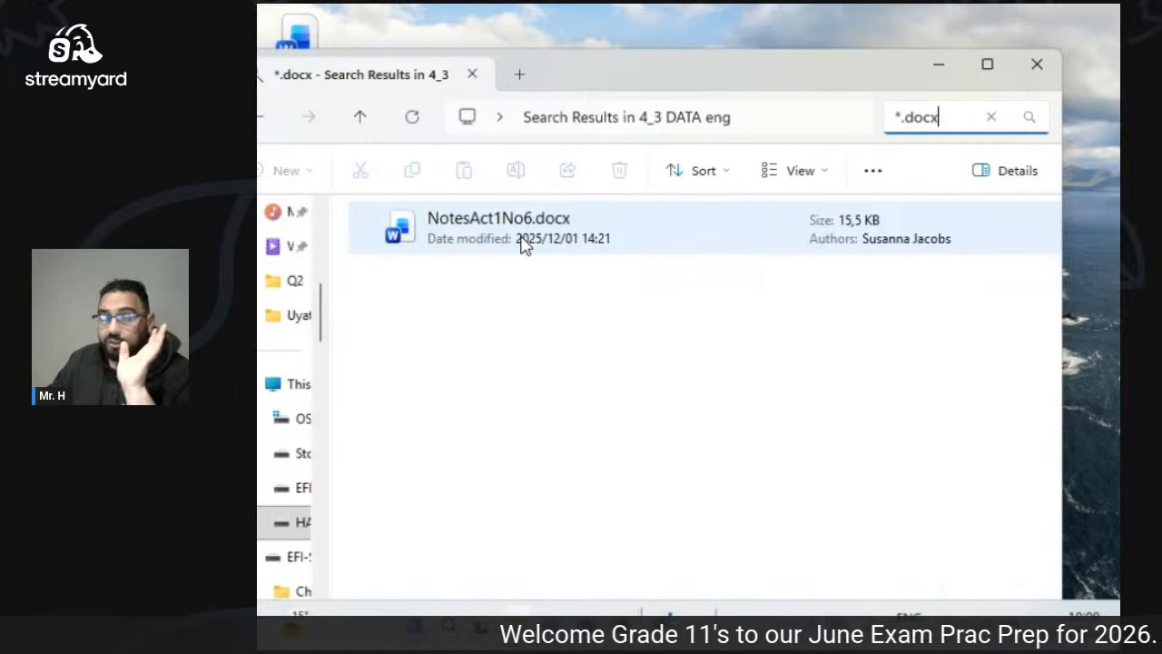
click(993, 119)
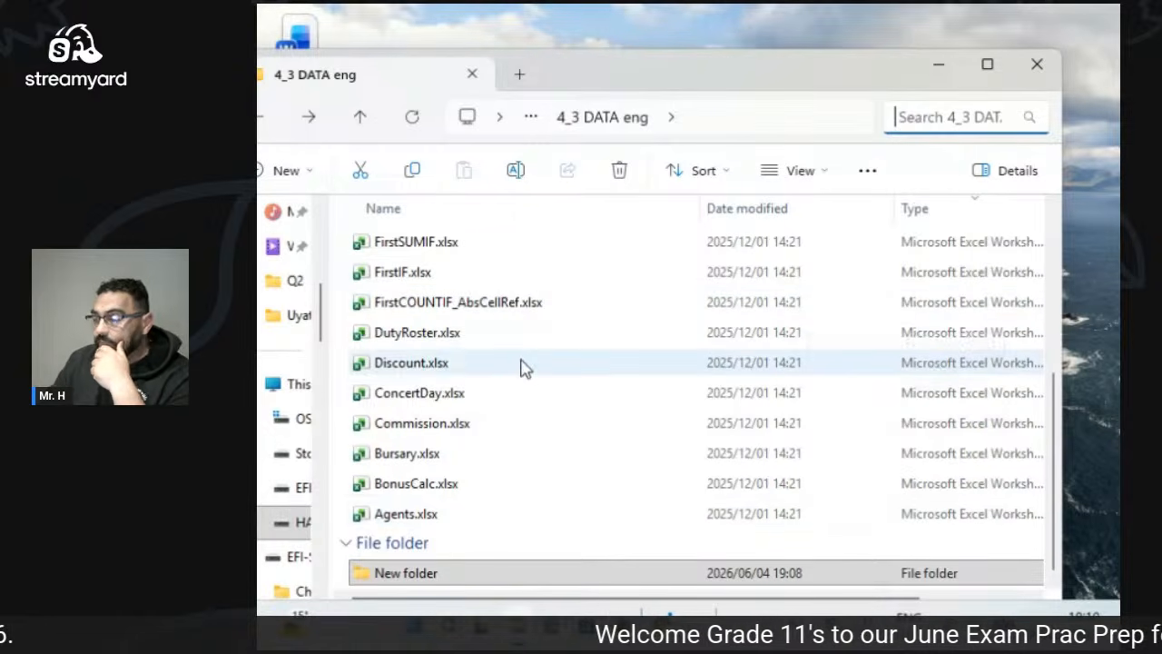
Open the properties of Discount.xlsx, and switch its Read-only attribute on and off again.
right_click(413, 364)
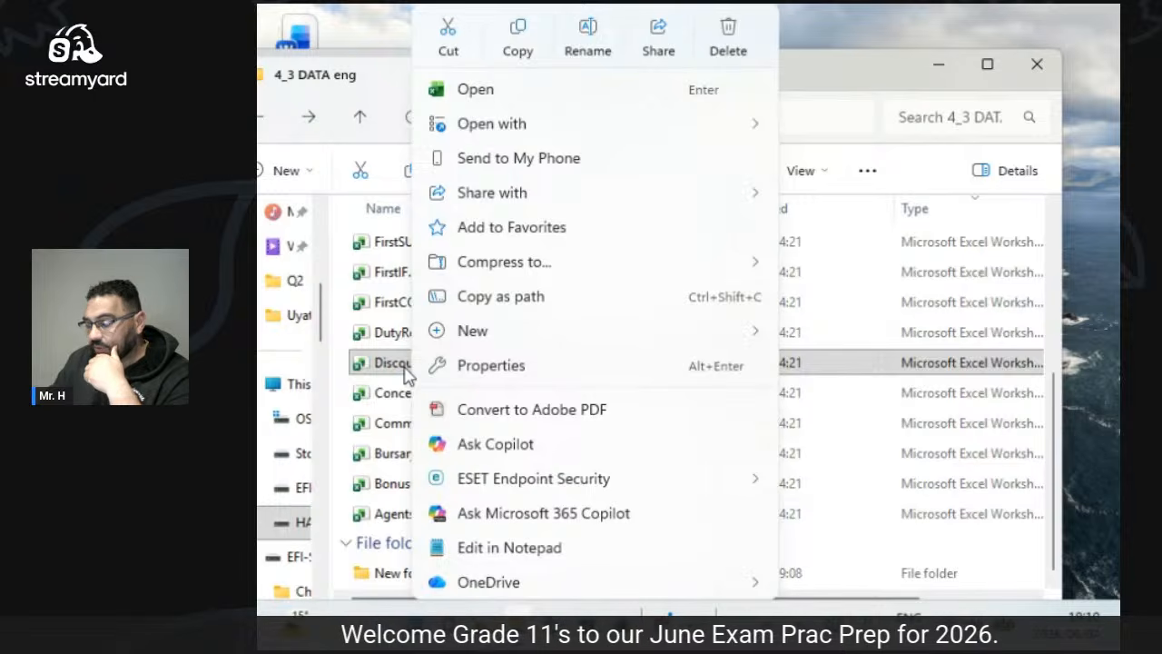
click(473, 368)
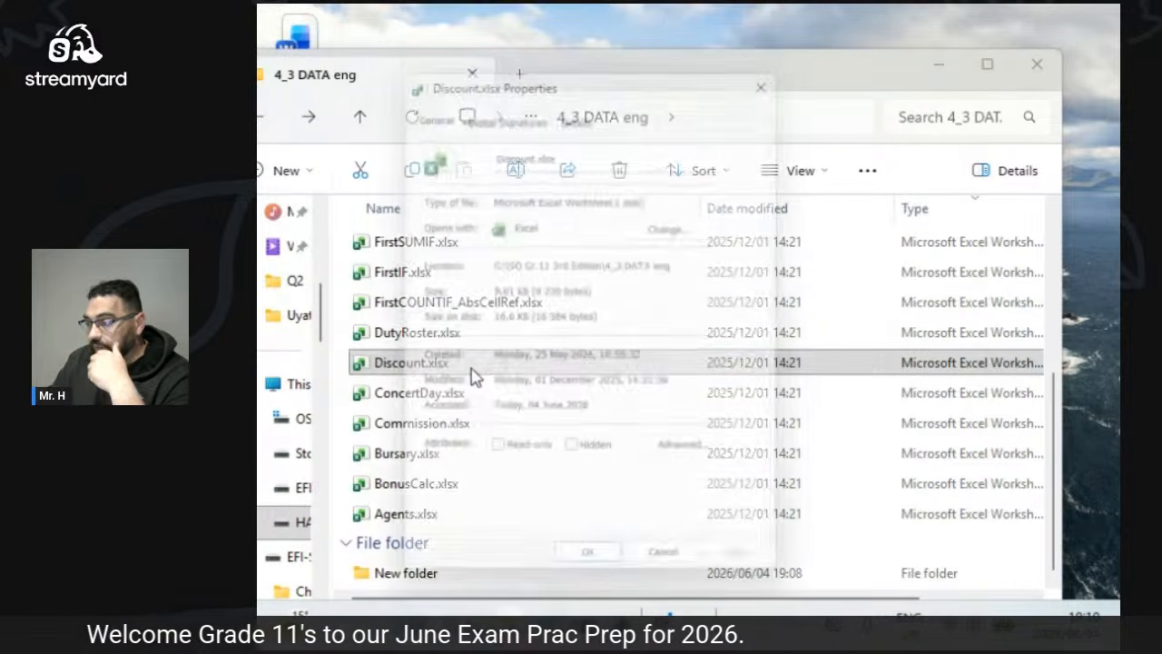
drag(532, 58, 555, 86)
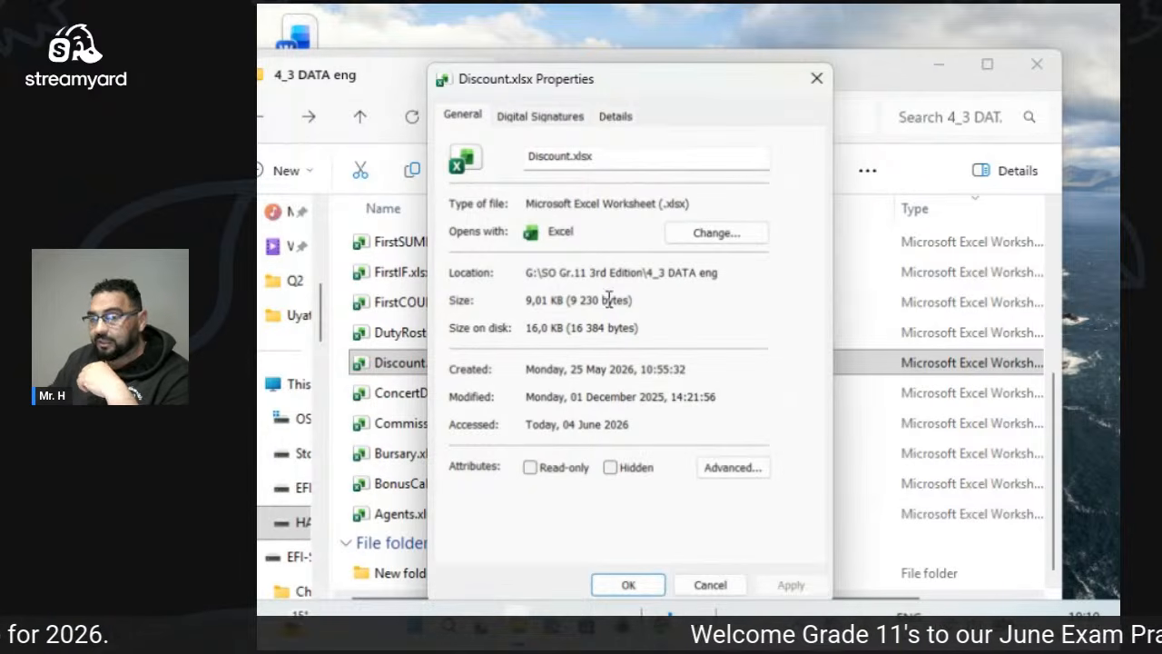
click(532, 469)
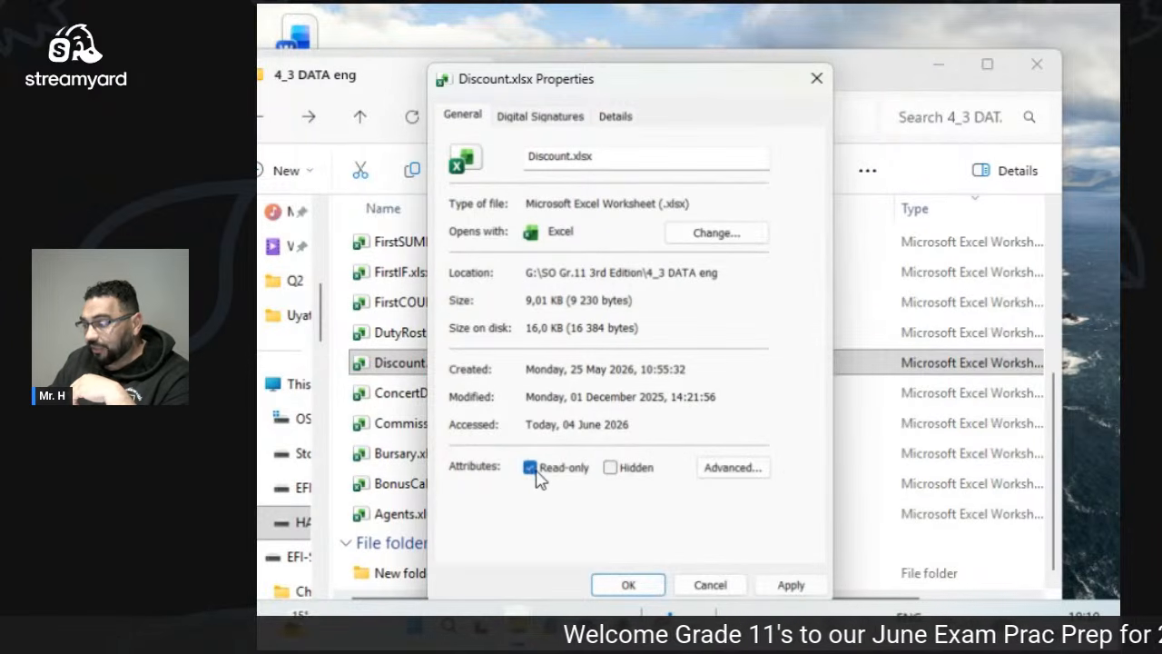
click(536, 472)
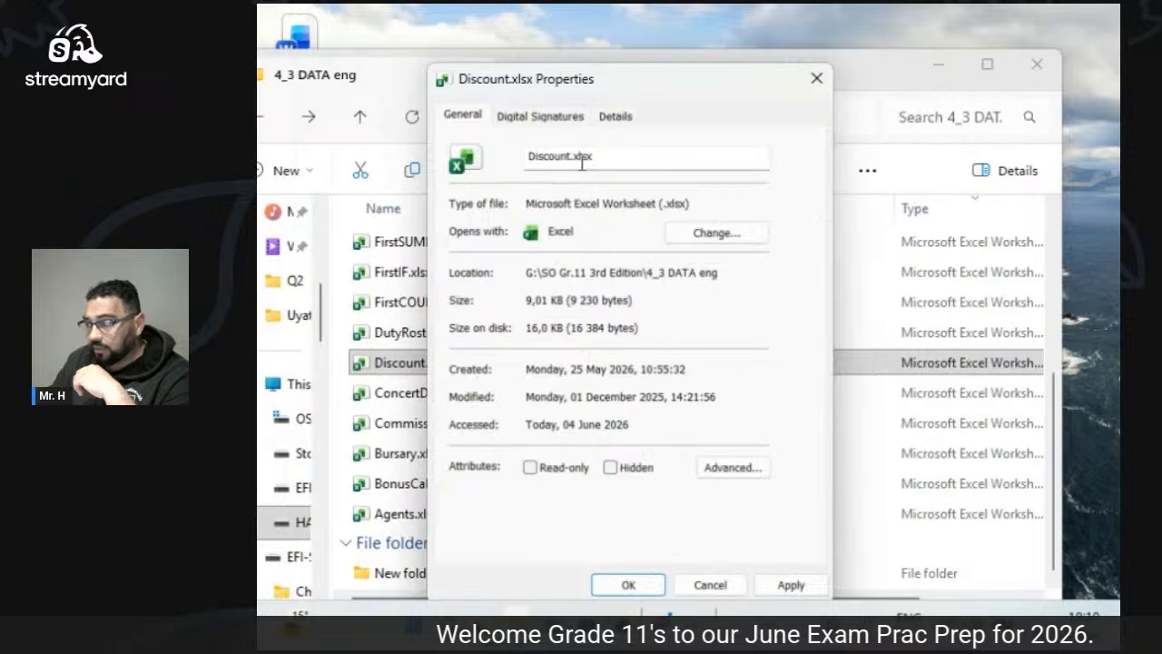
Examine the detailed description, origin, content and file properties of Discount.xlsx, and close its properties without applying changes.
click(616, 118)
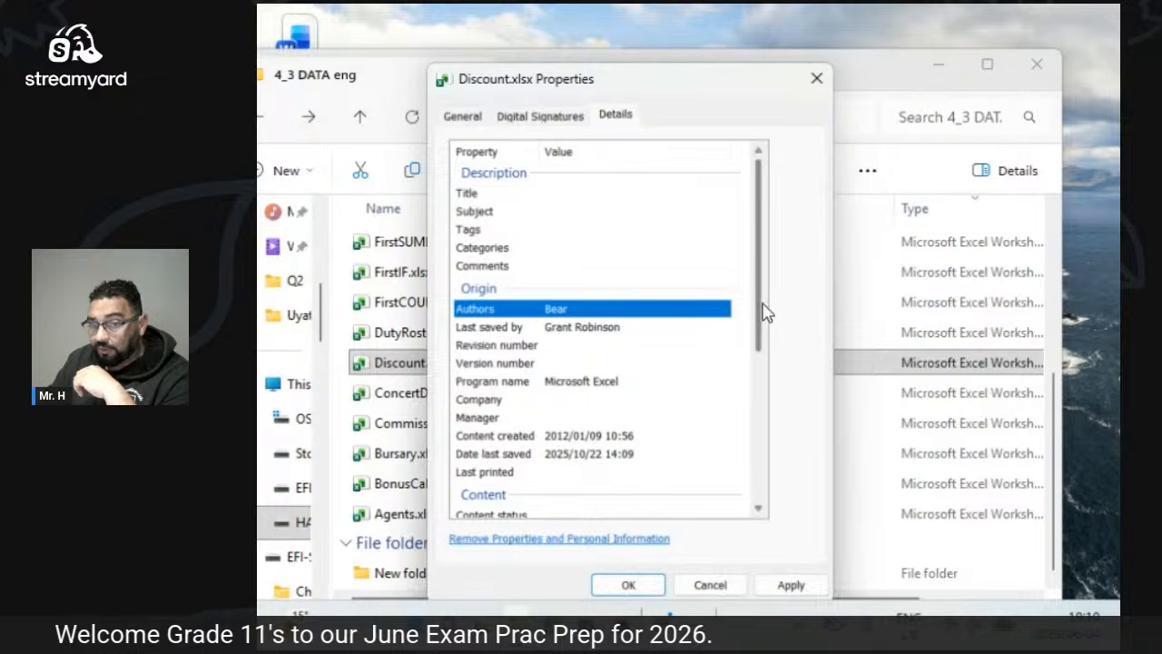
drag(759, 324, 773, 475)
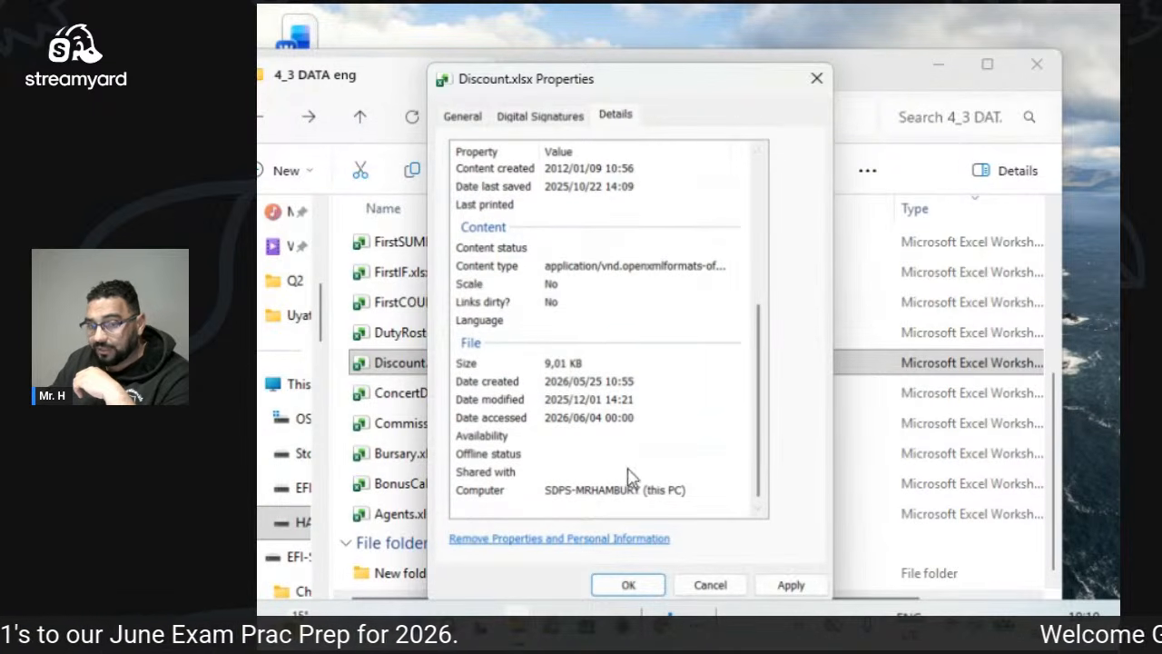
scroll(617, 404, up, 4)
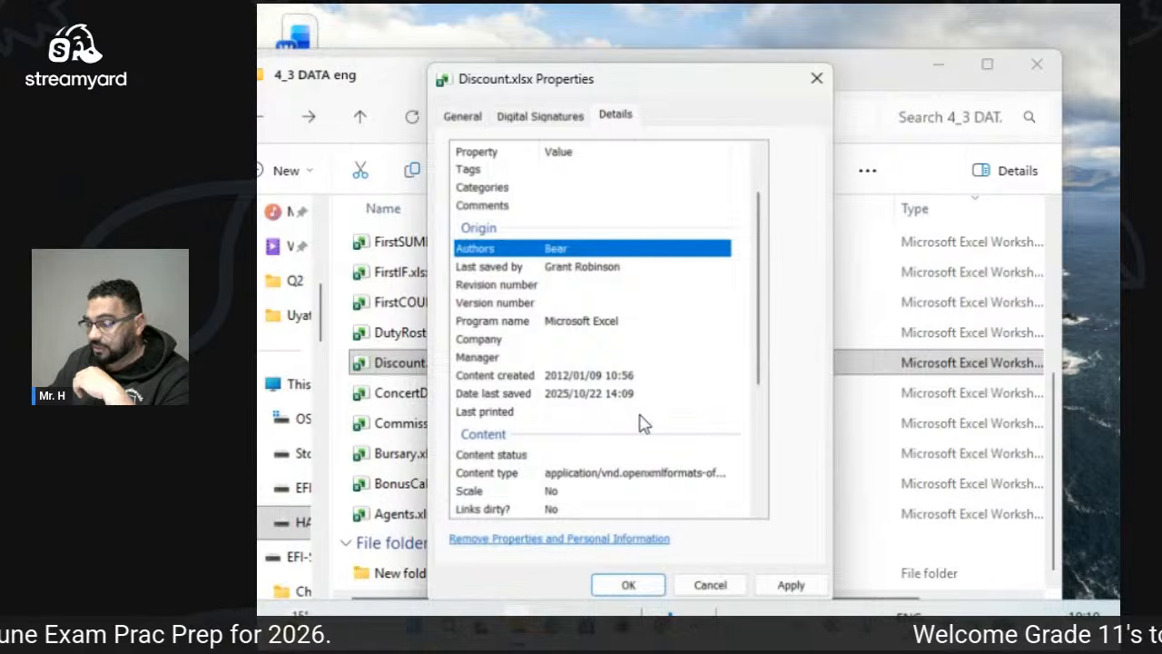
click(734, 587)
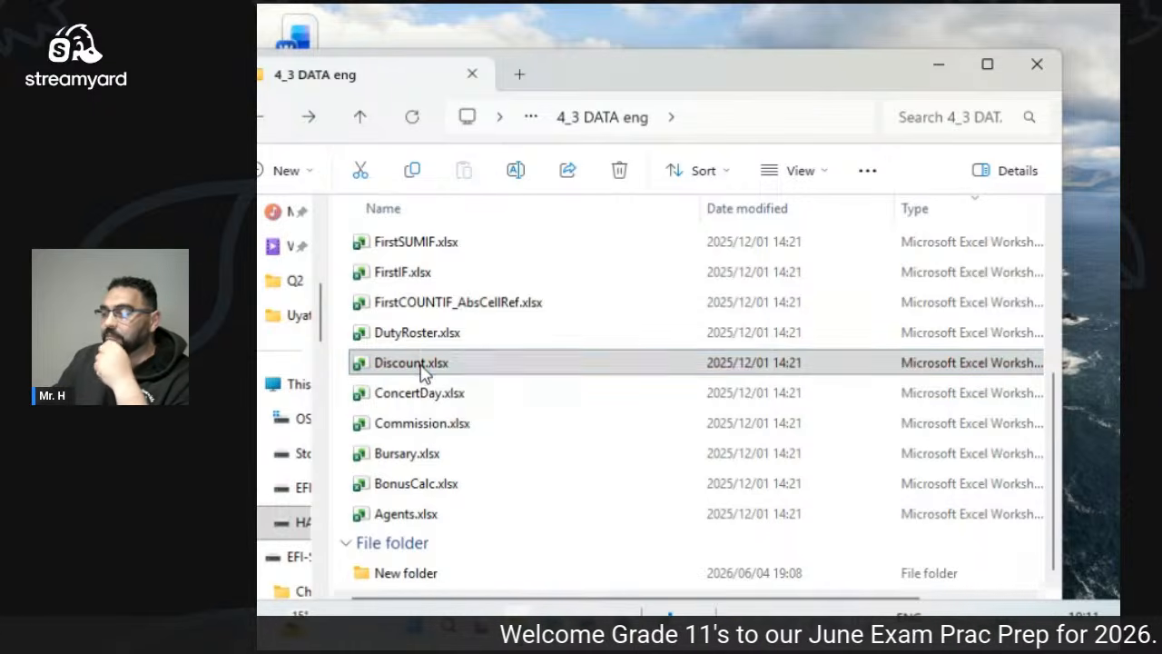
Compress the New folder in 4_3 DATA eng to a ZIP file, keeping the suggested name New folder.zip.
right_click(423, 373)
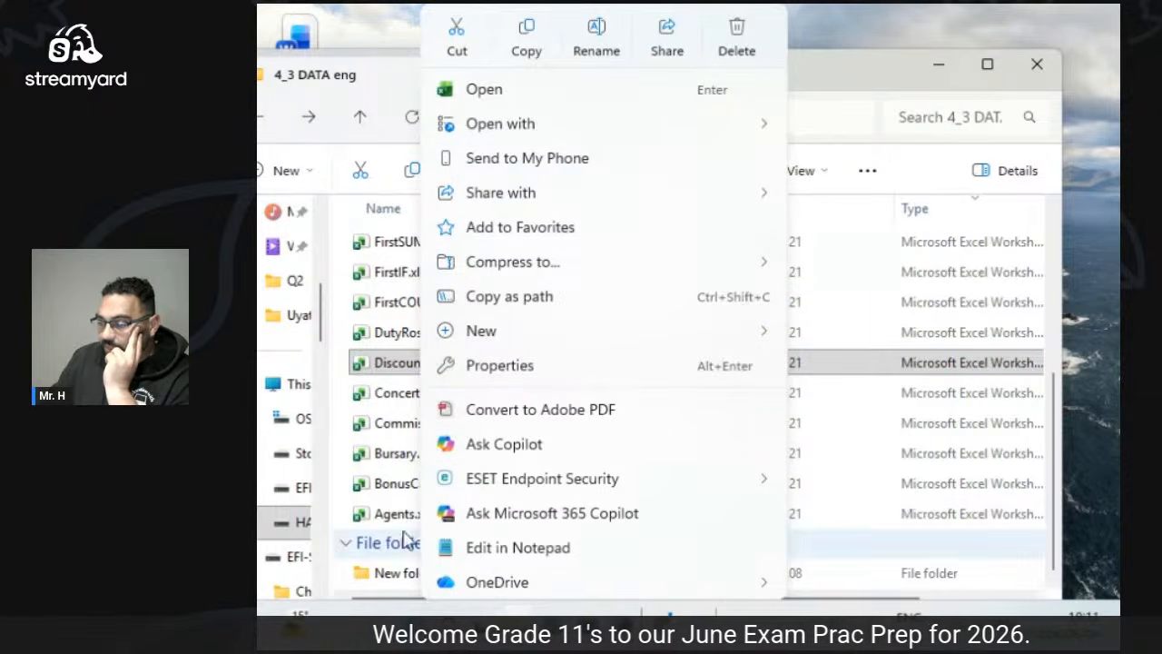
right_click(404, 575)
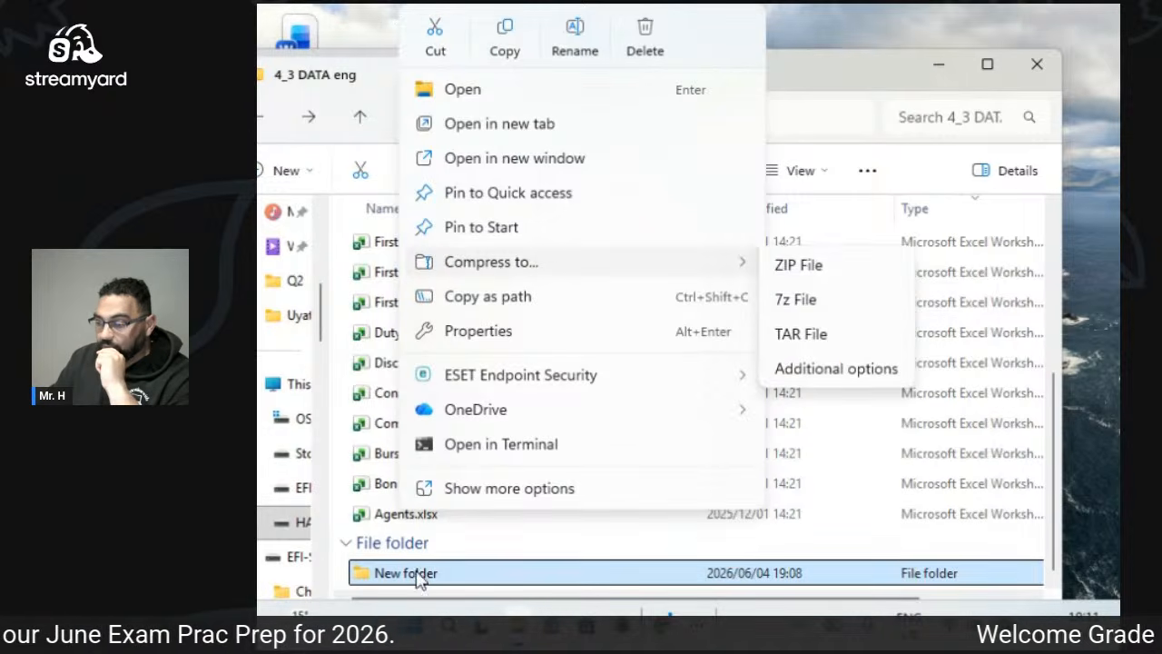
click(416, 579)
right_click(416, 581)
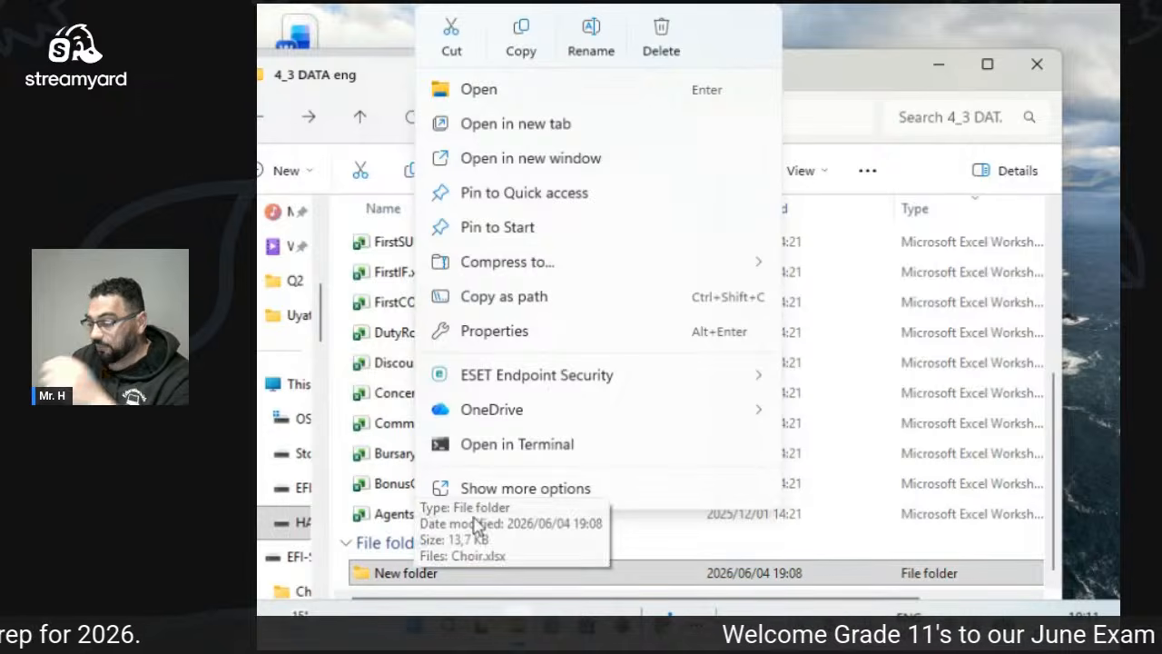
mouse_move(539, 267)
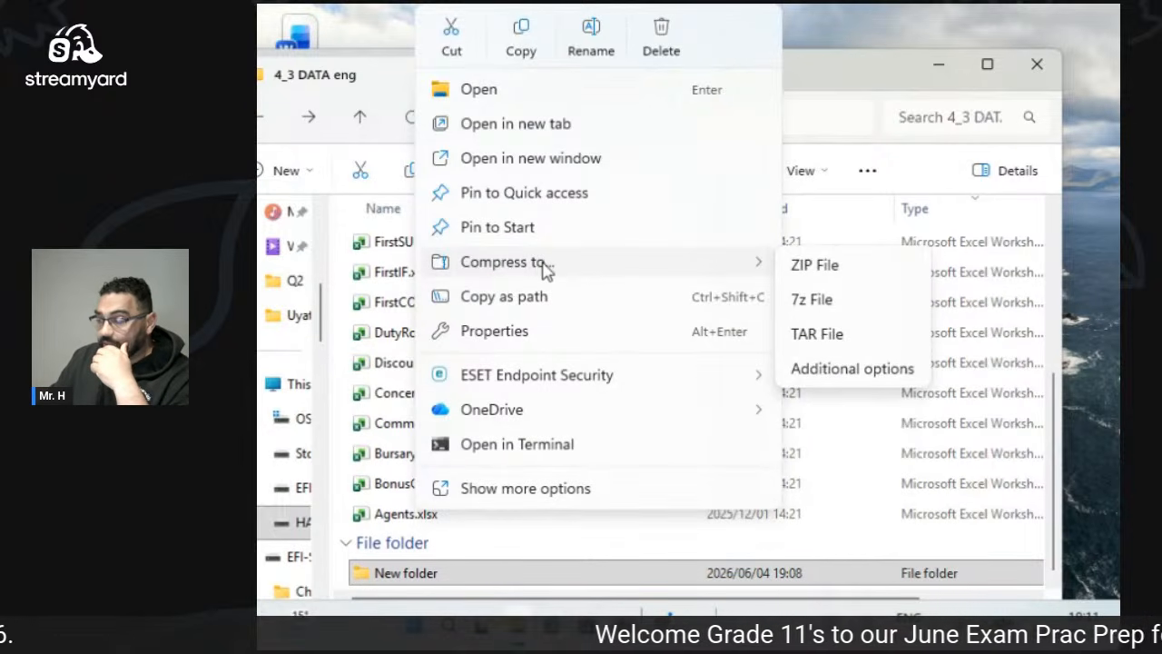
click(798, 265)
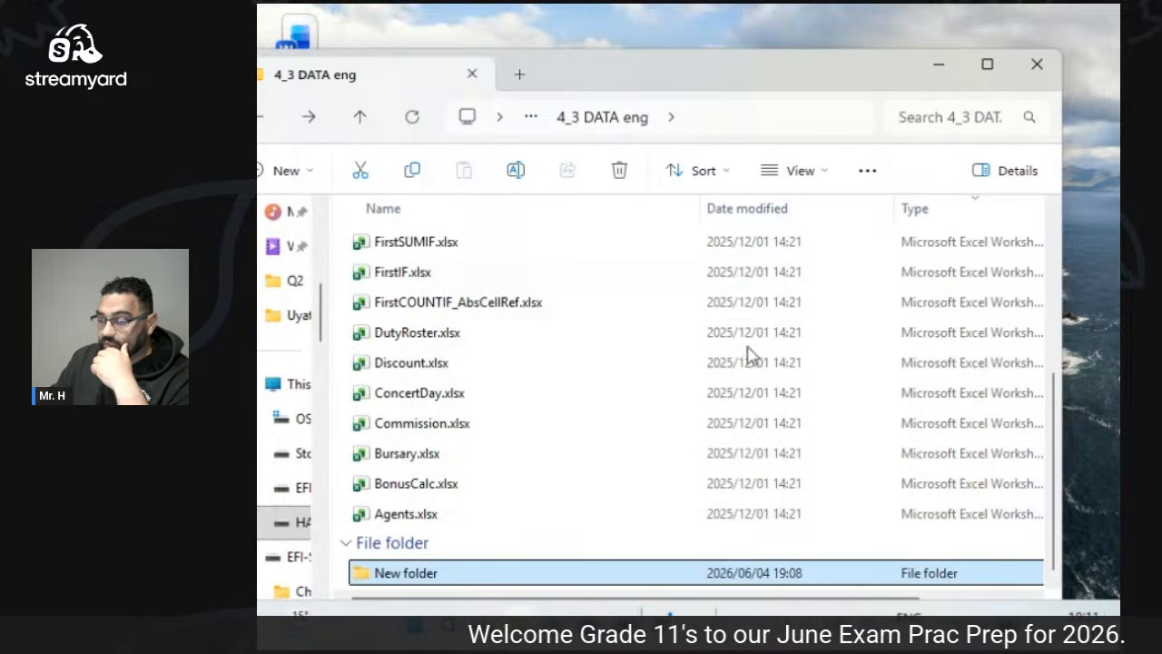
key(Return)
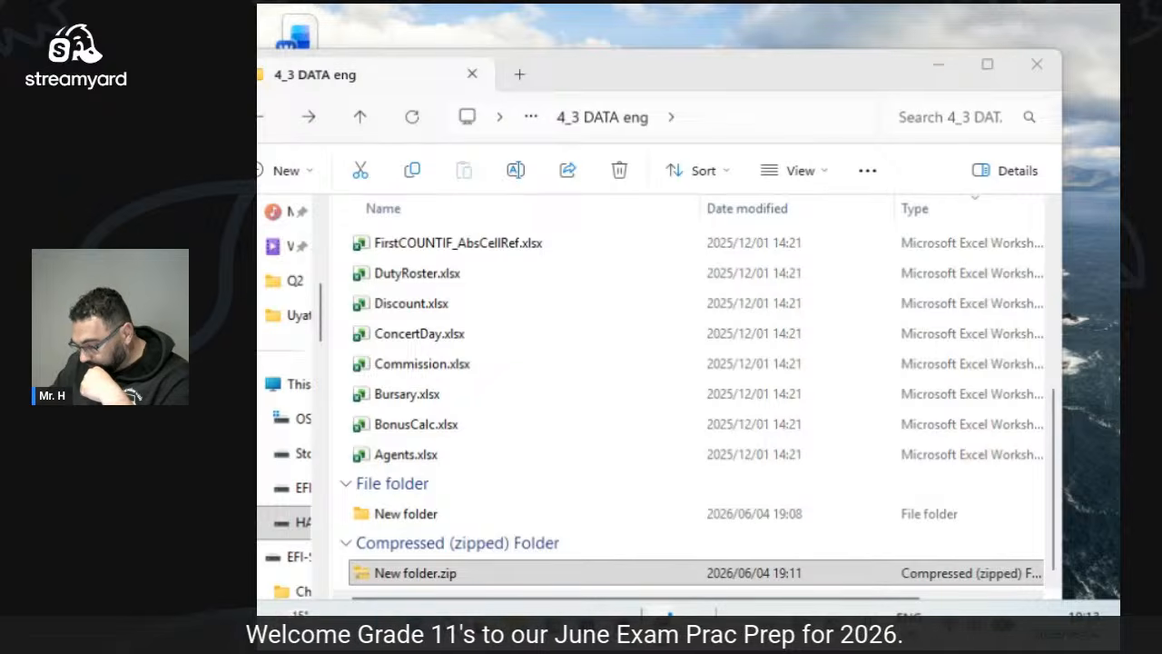
Switch to the YouTube channel page in the browser and look through its Videos row for the exam tips videos.
drag(761, 594, 744, 173)
double_click(744, 173)
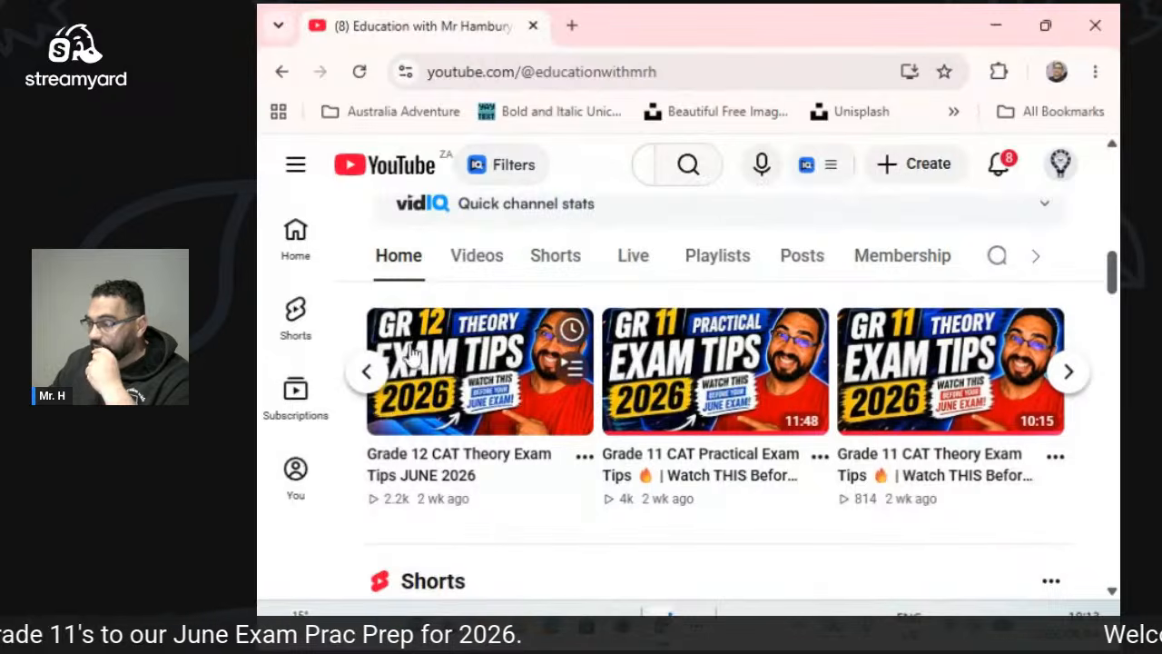
mouse_move(469, 389)
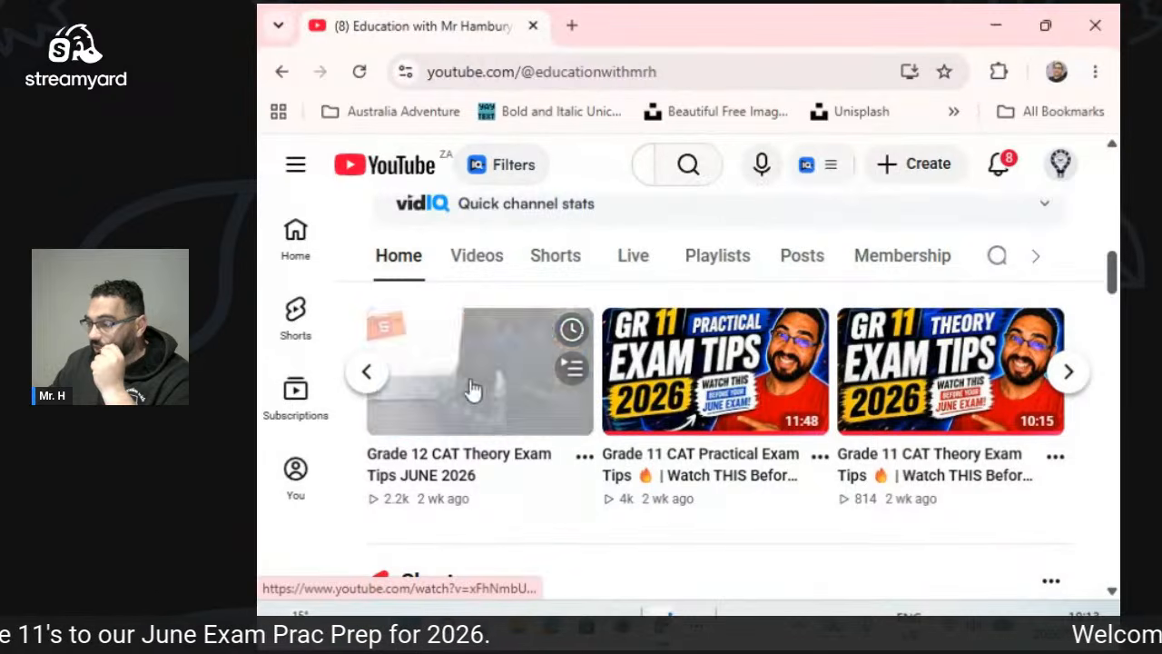
click(365, 372)
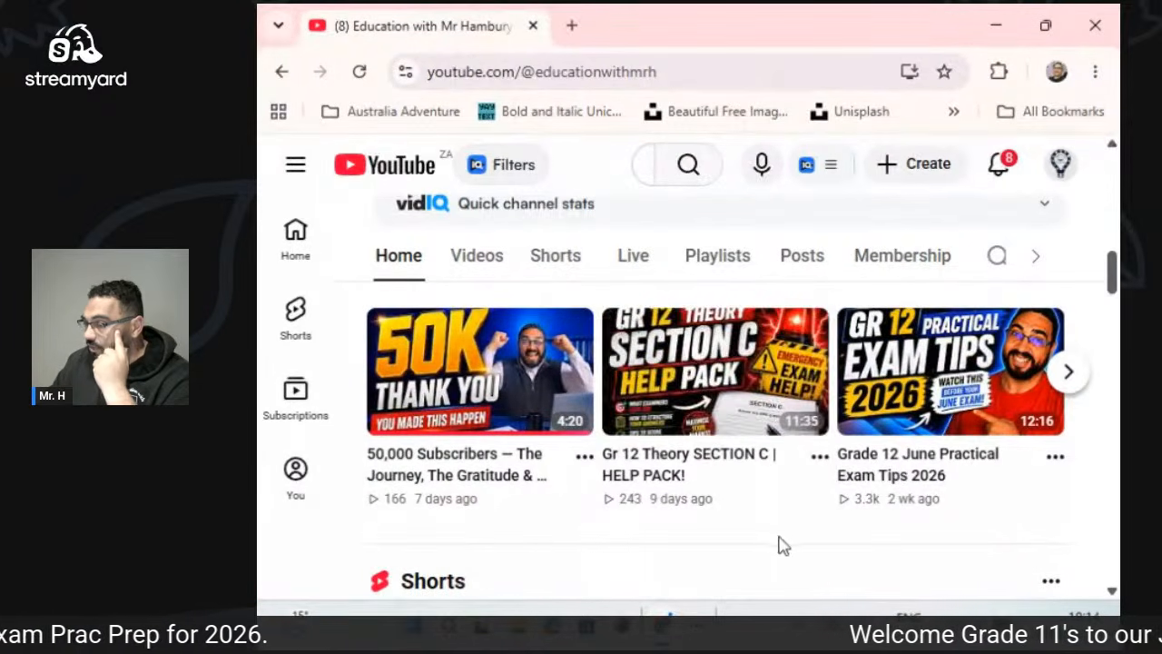
mouse_move(778, 498)
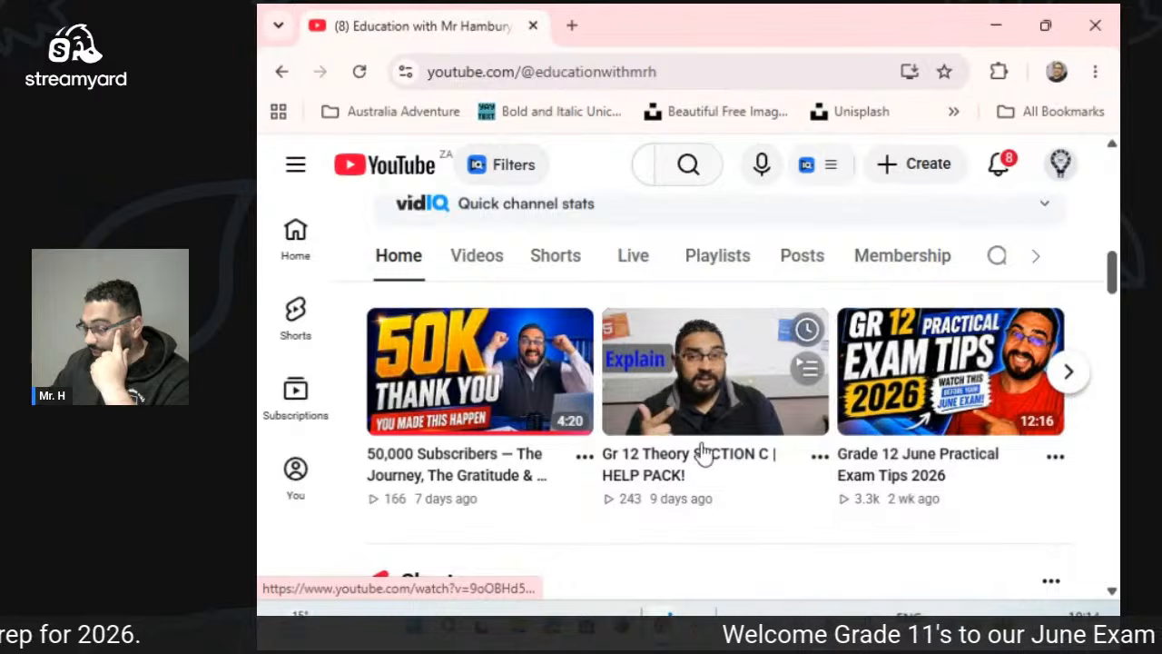
Browse the channel's For you row and Grade 10 playlists for practical exam prep recordings, and return to File Explorer.
scroll(754, 518, up, 3)
scroll(757, 529, up, 4)
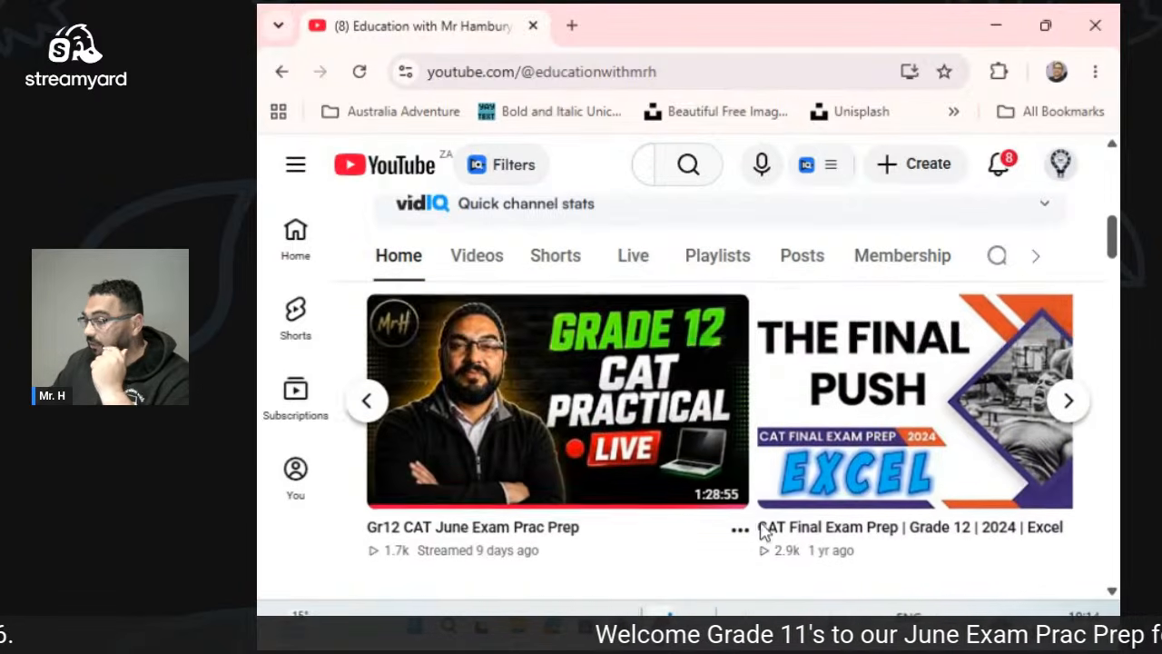
scroll(761, 532, down, 2)
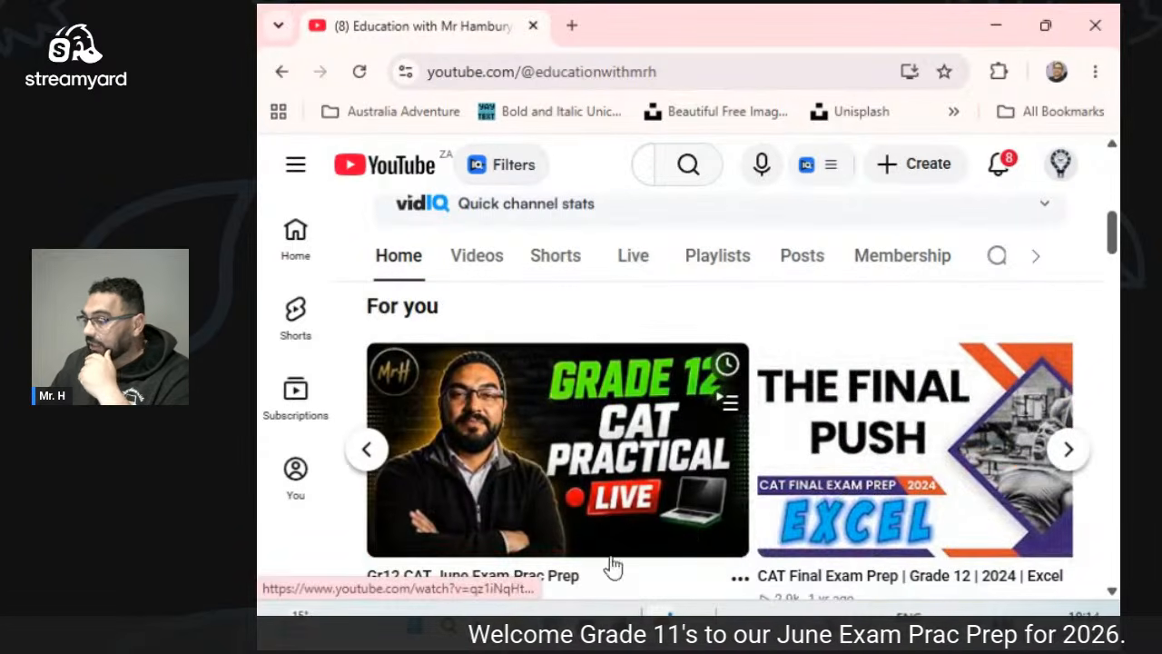
click(374, 448)
click(373, 449)
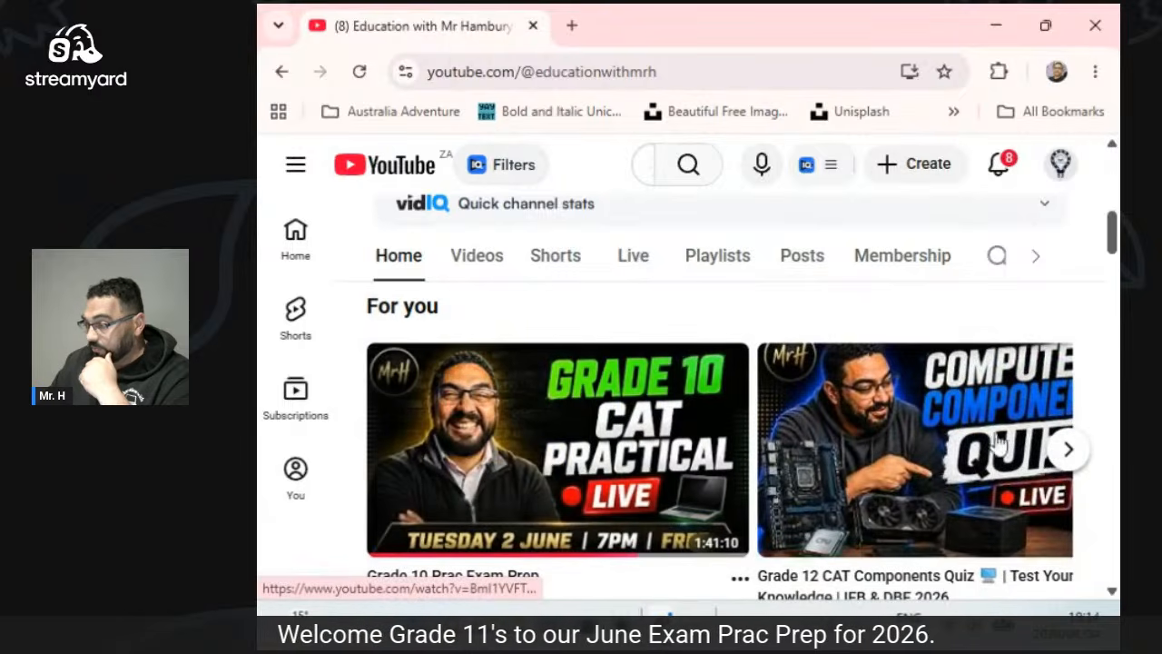
click(1068, 448)
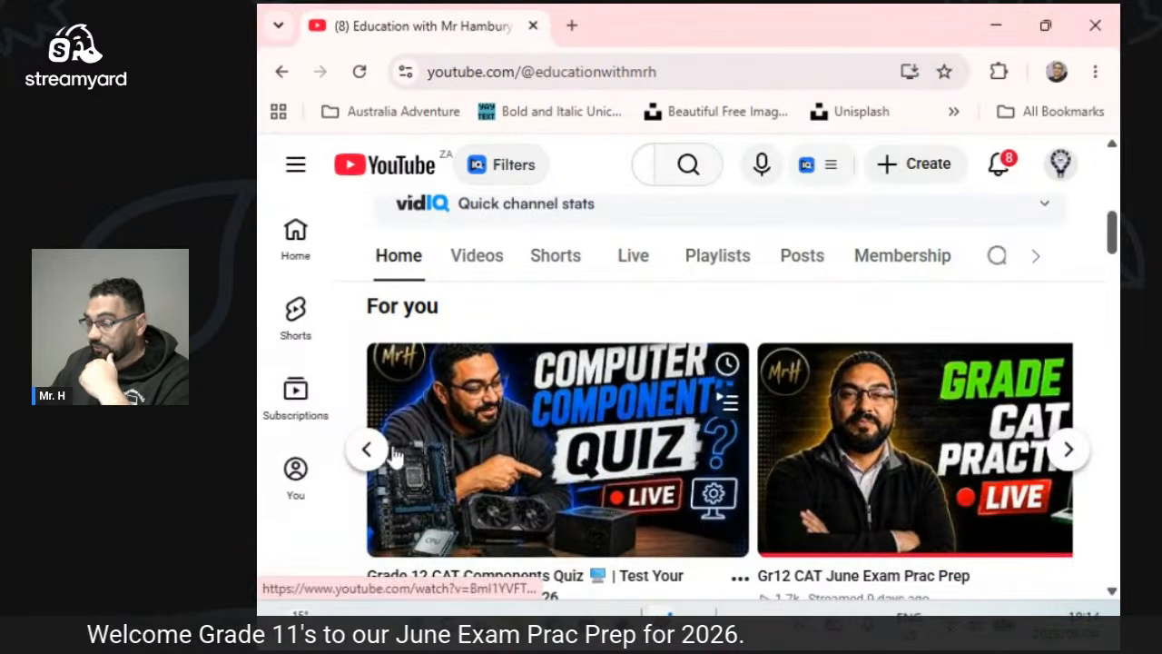
click(365, 450)
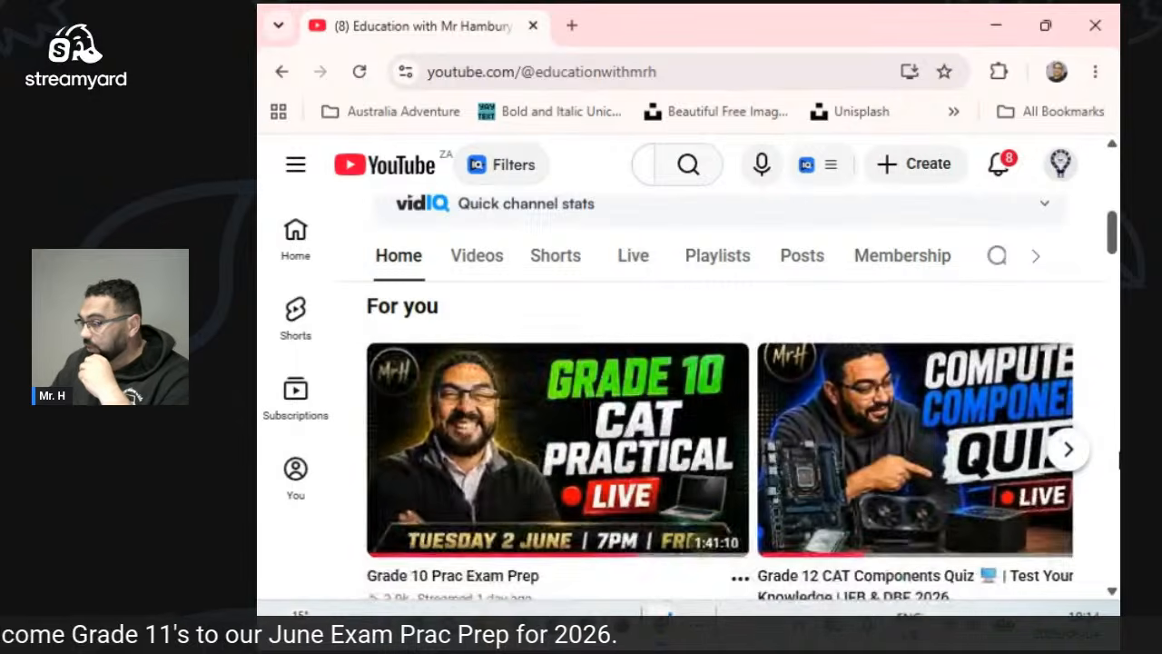
click(1071, 449)
click(1073, 449)
click(1071, 449)
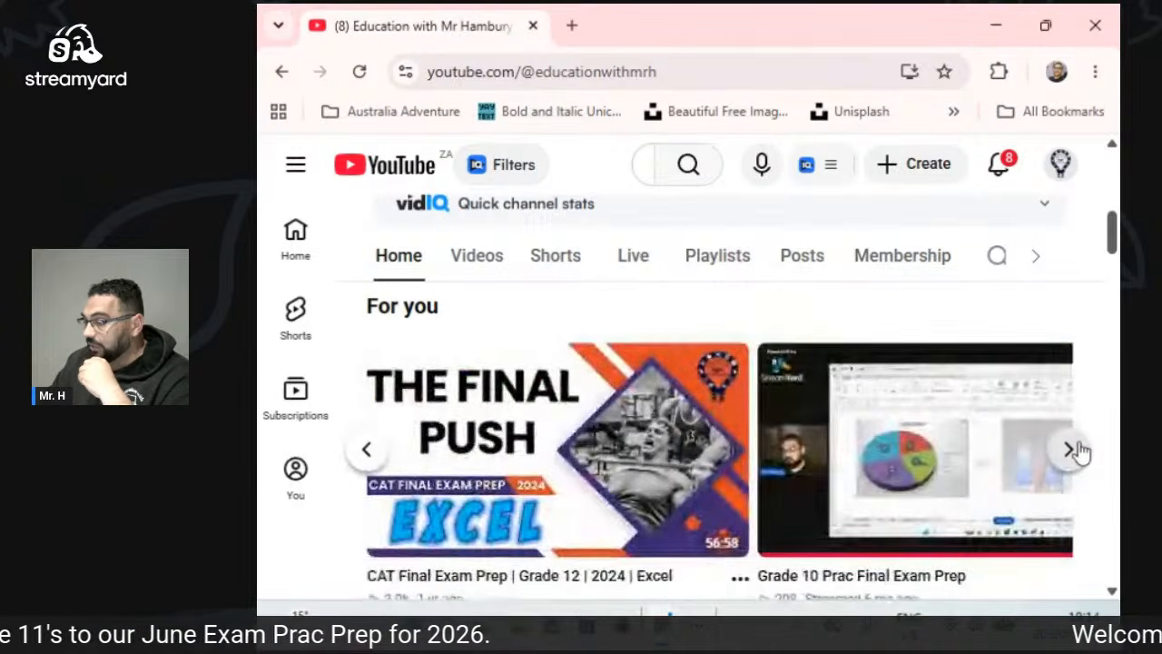
click(1071, 449)
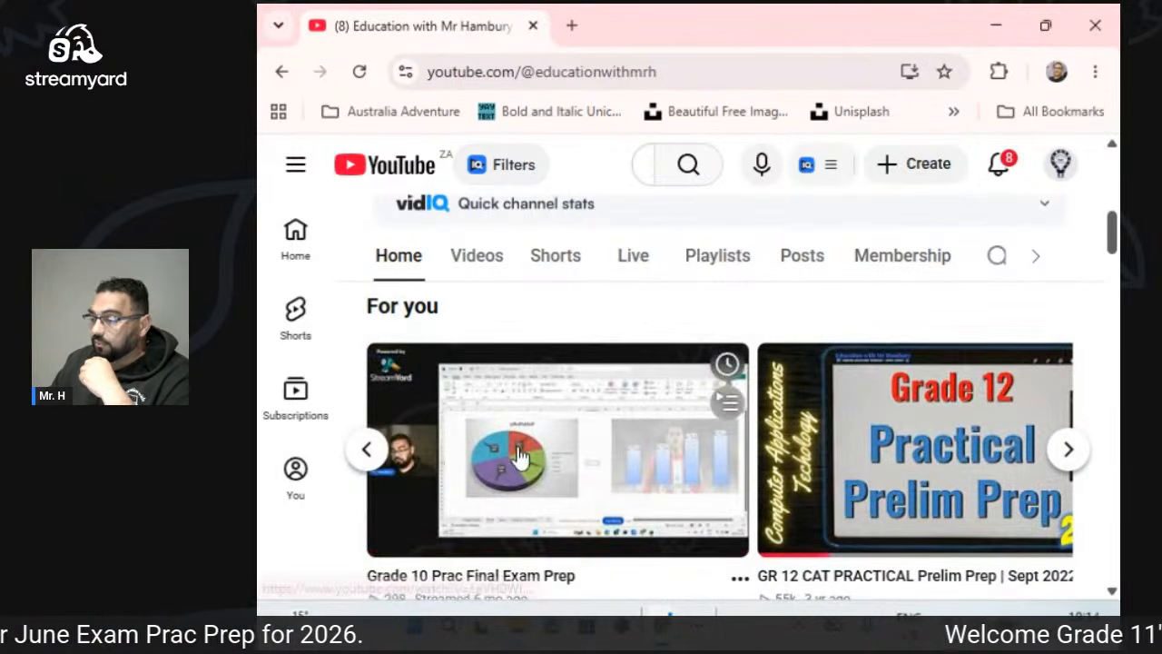
click(366, 448)
scroll(536, 440, down, 10)
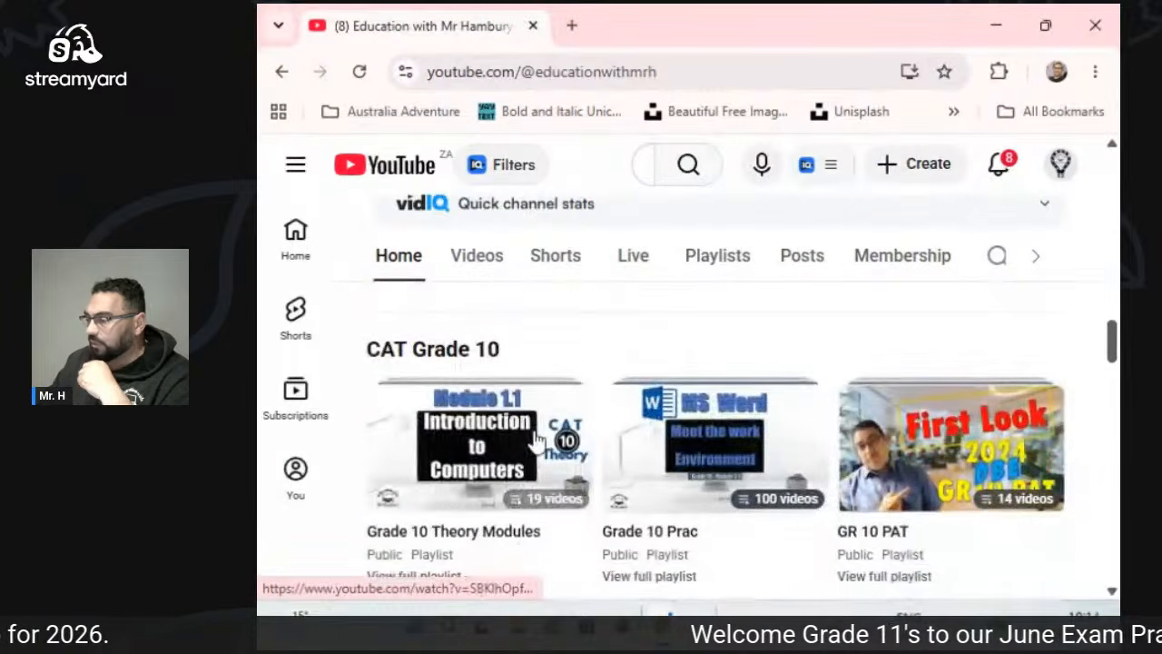
scroll(654, 298, up, 4)
scroll(646, 488, up, 5)
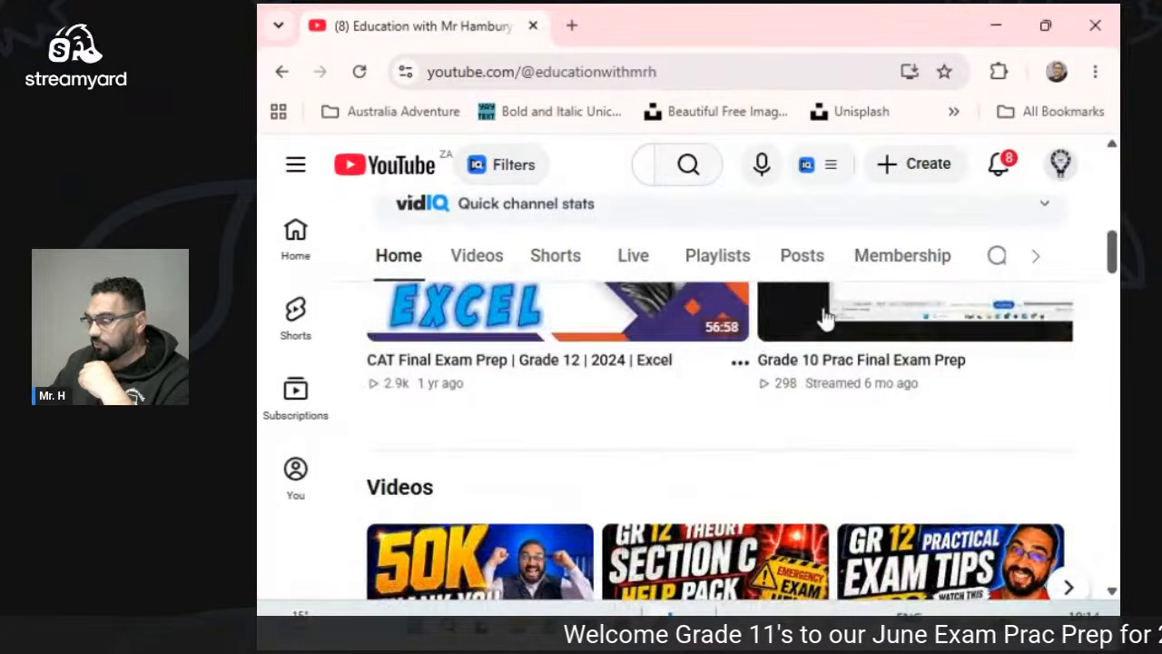
drag(787, 36, 780, 4)
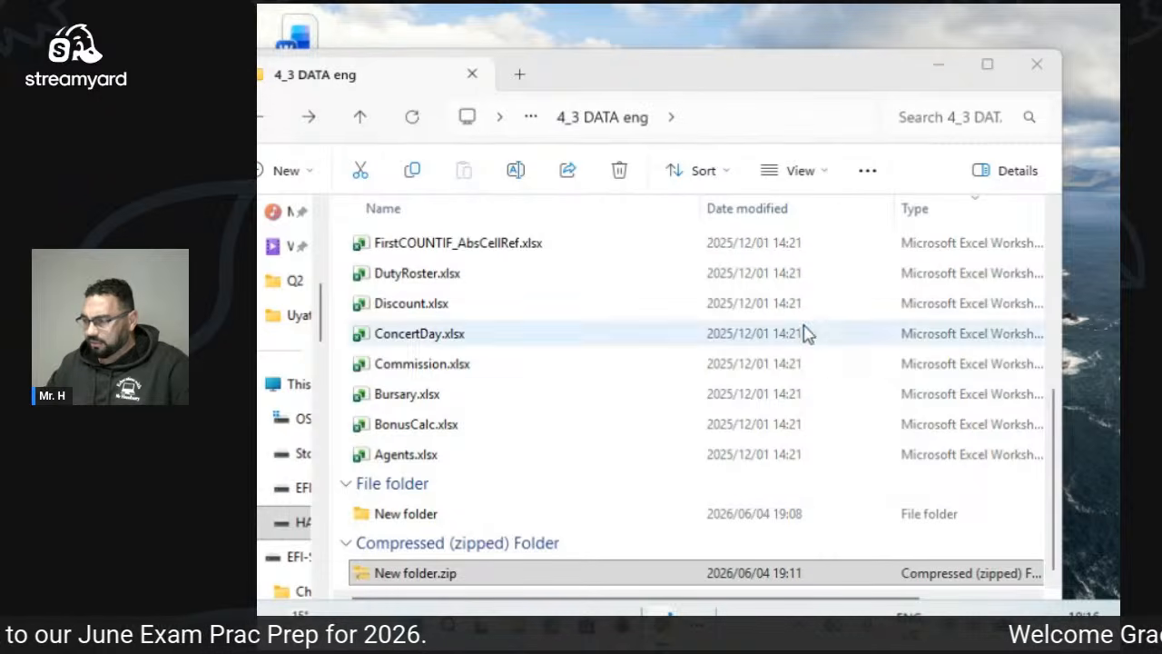
Examine the general and detailed properties of New folder.zip, and close its properties without applying changes.
click(865, 174)
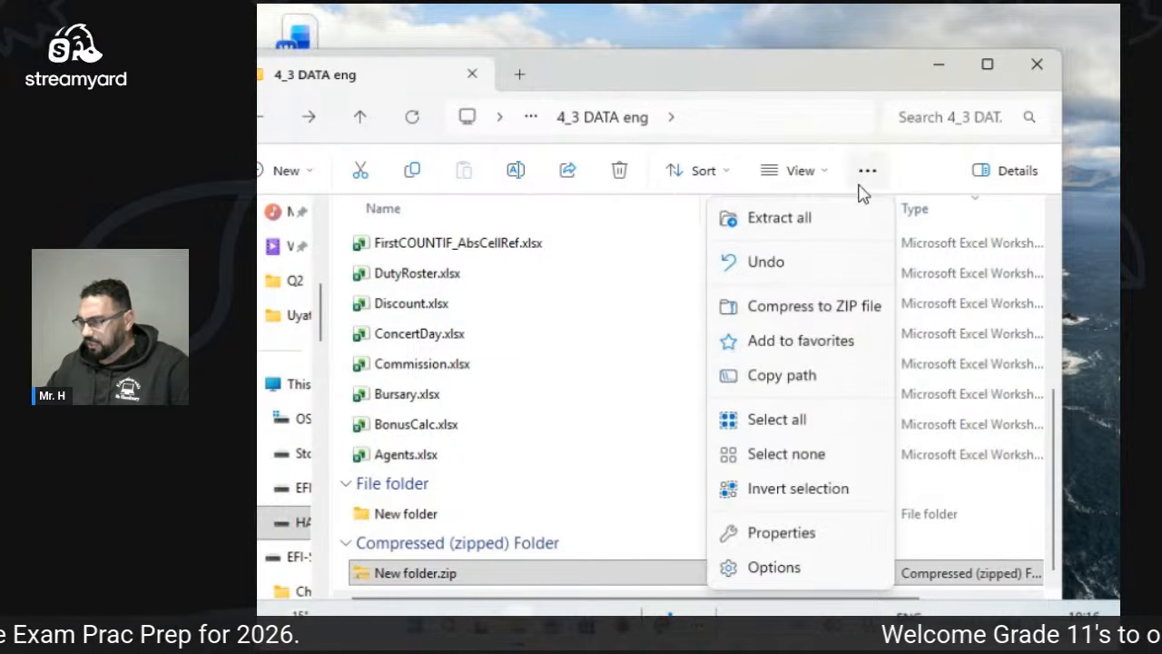
click(797, 533)
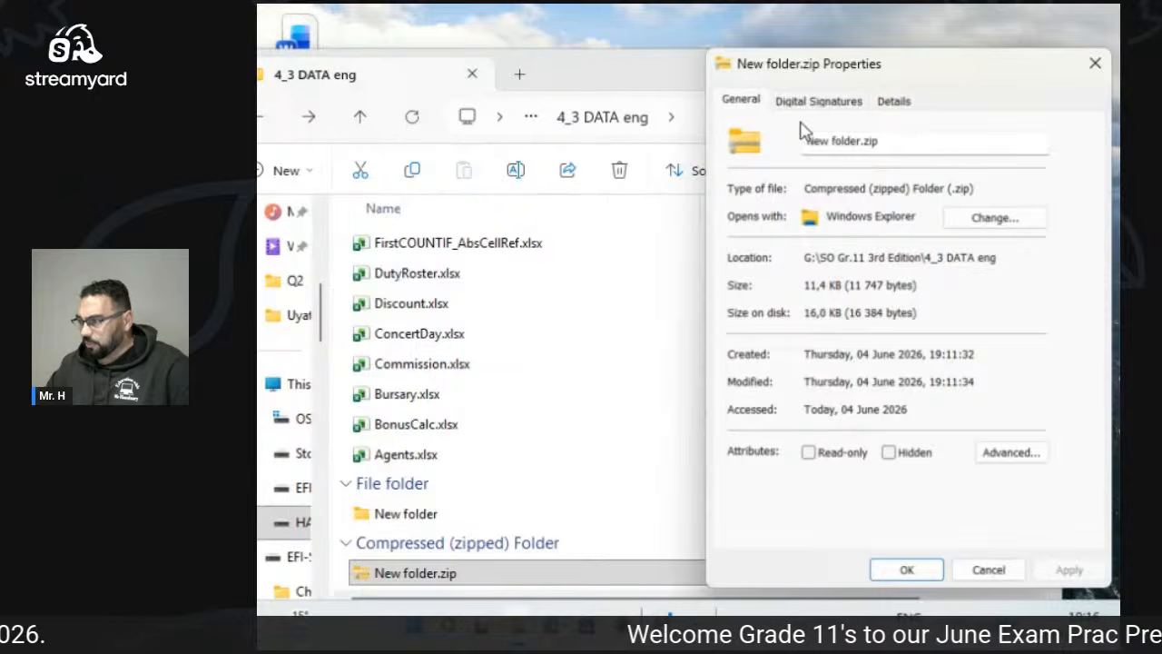
click(889, 102)
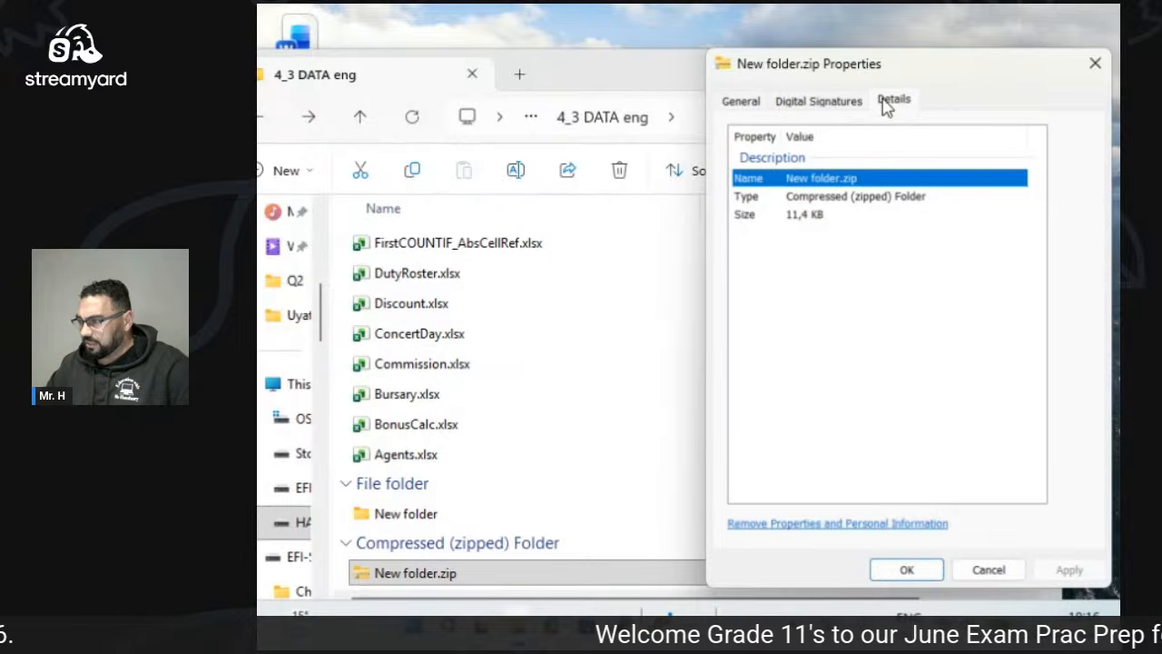
click(744, 103)
click(984, 571)
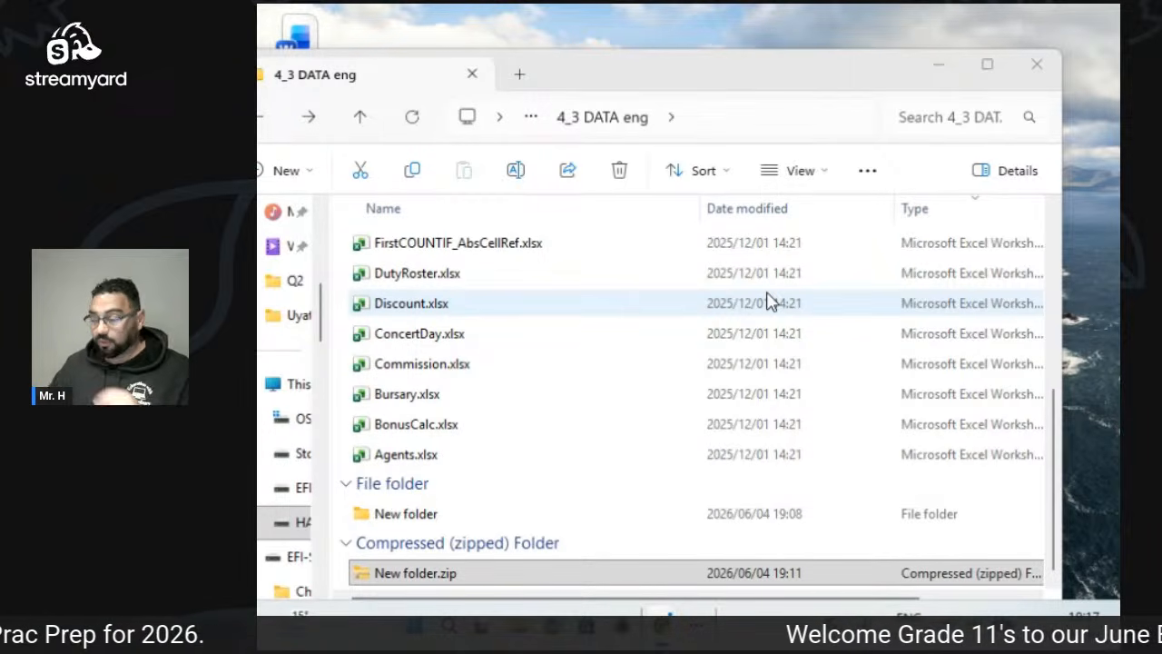
Reposition the folder window, go back to SO Gr.11 3rd Edition and look through the files in 3_1 DATA eng.
scroll(502, 225, up, 1)
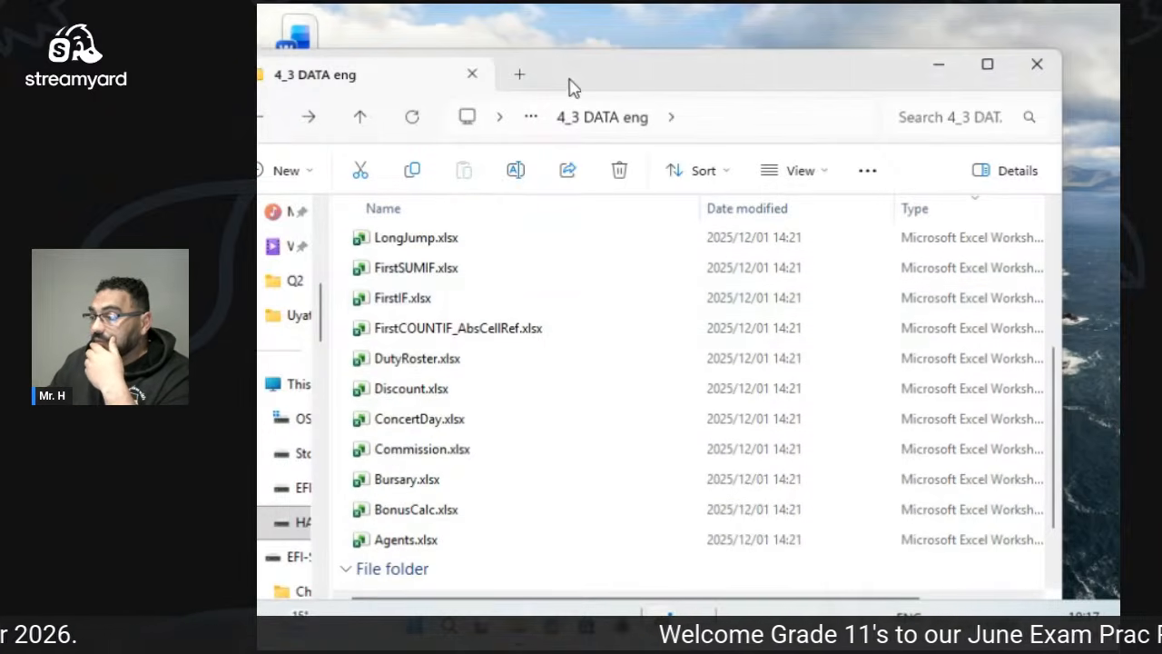
drag(571, 85, 607, 64)
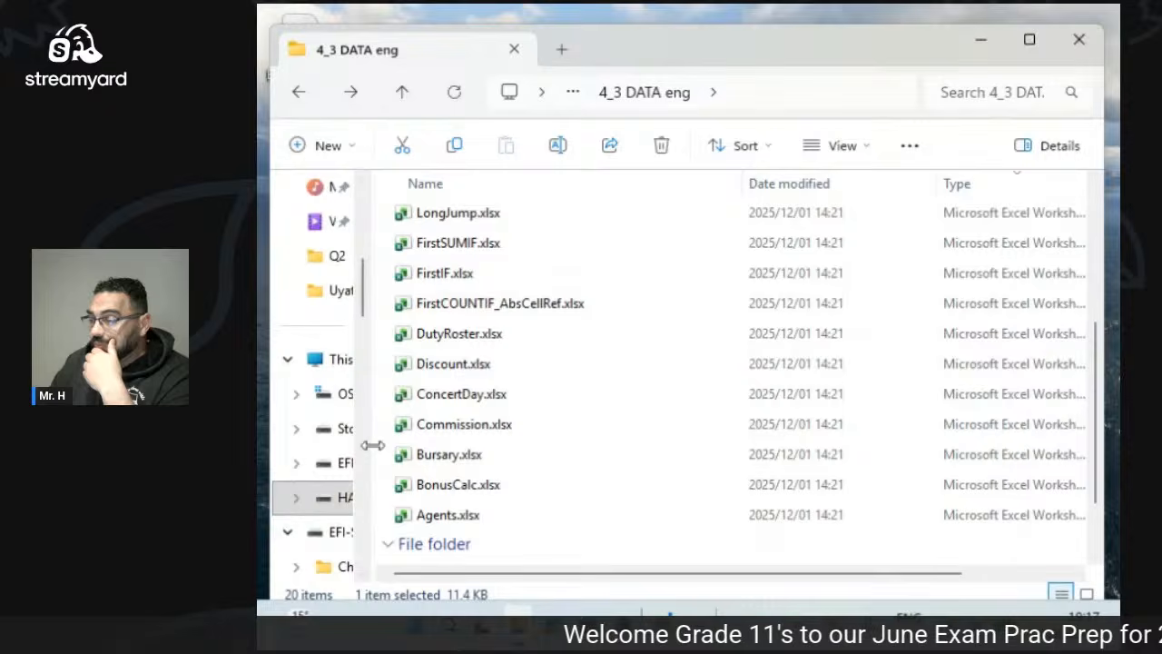
click(299, 92)
double_click(449, 300)
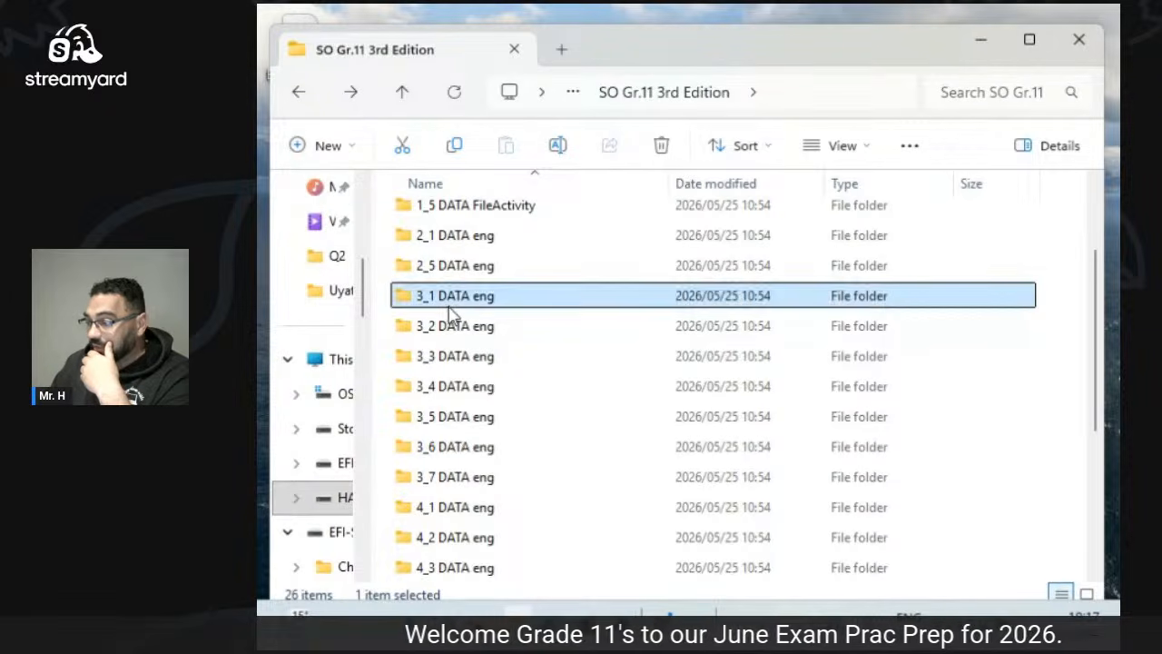
scroll(498, 434, down, 1)
scroll(497, 434, down, 4)
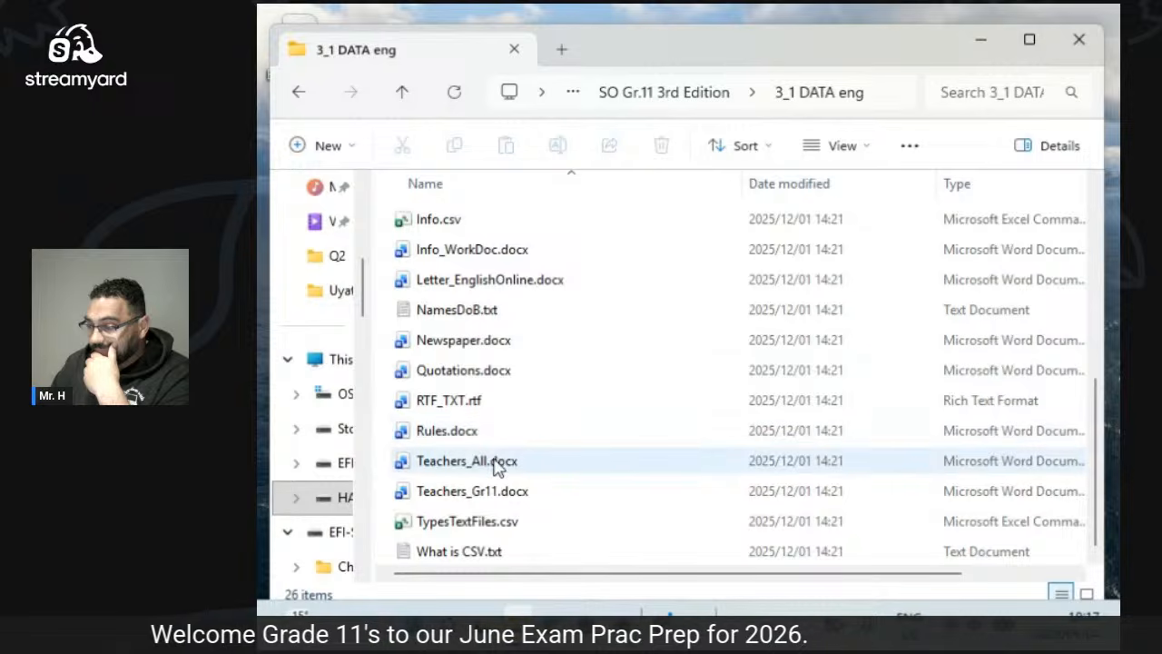
Go to the 3_2 DATA eng folder, open Friends.docx to view its contents, and close the document.
click(298, 91)
double_click(458, 458)
scroll(461, 469, down, 2)
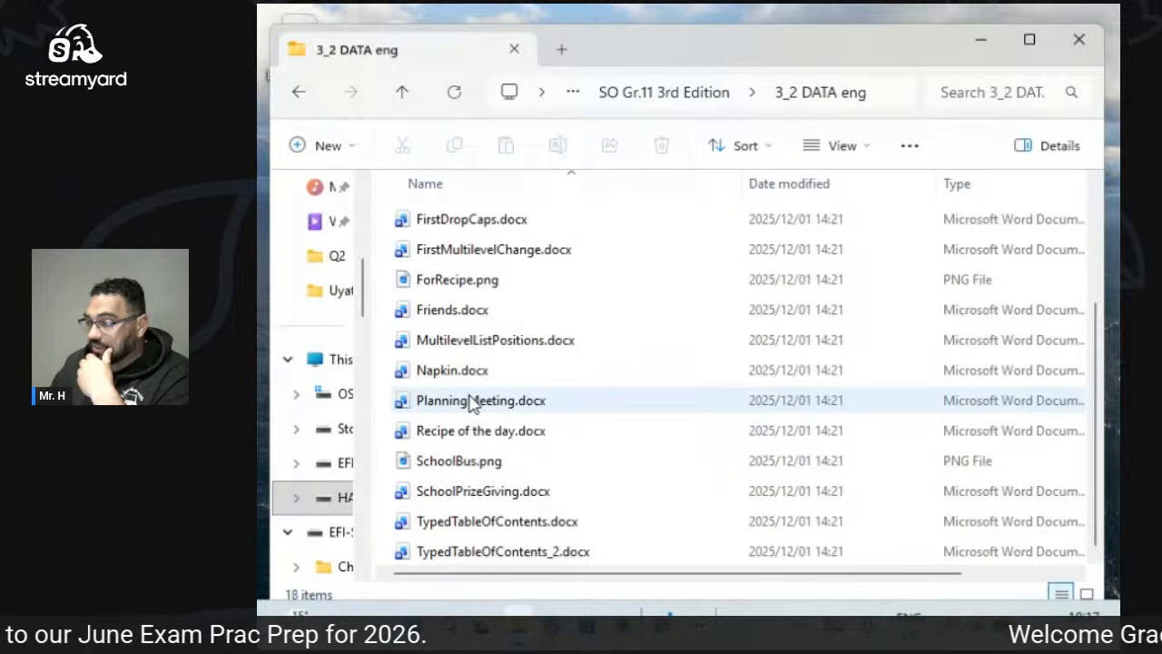
double_click(462, 313)
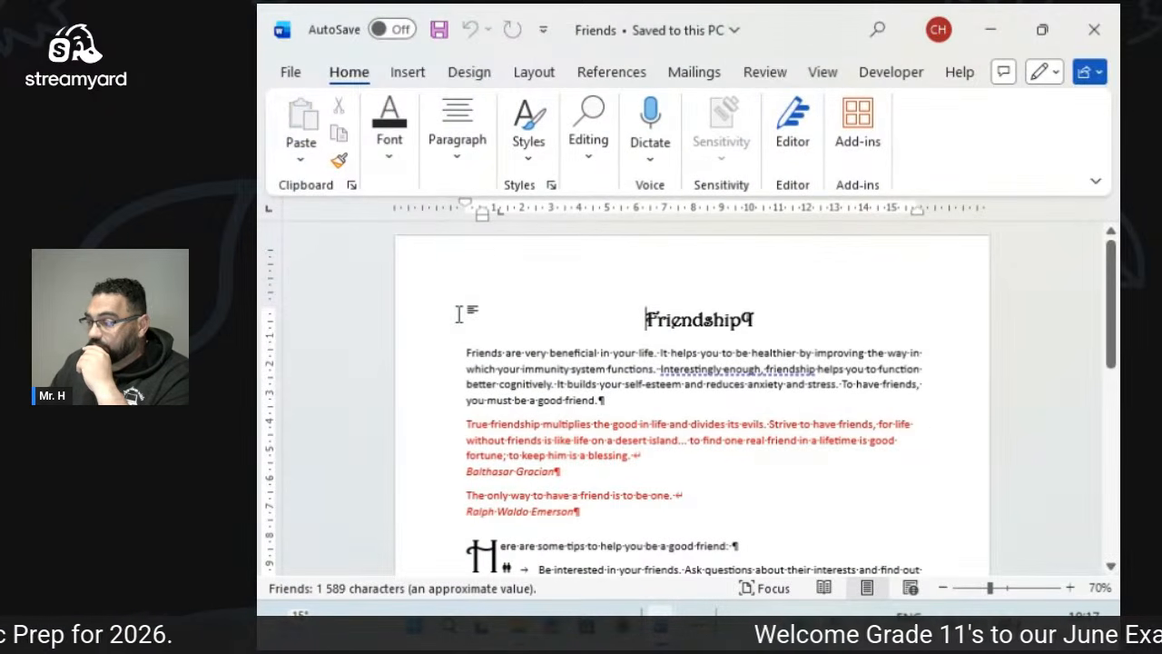
click(1089, 32)
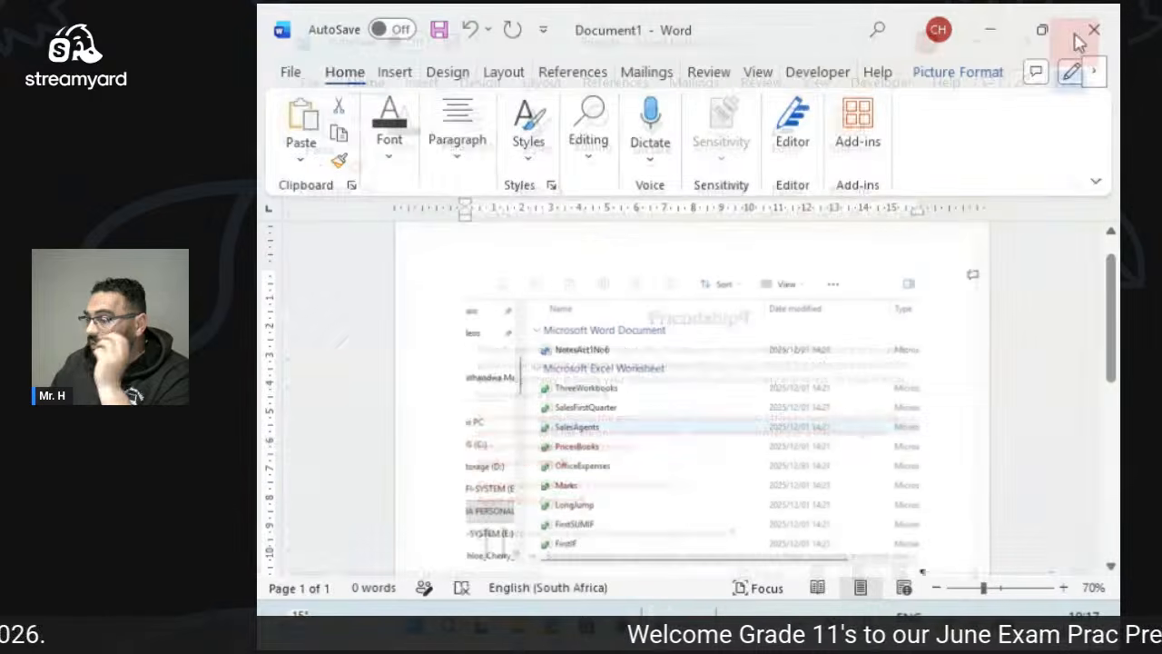
Close Document1 without saving it, and open SchoolPrizeGiving.docx for a brief look and close it.
click(1094, 30)
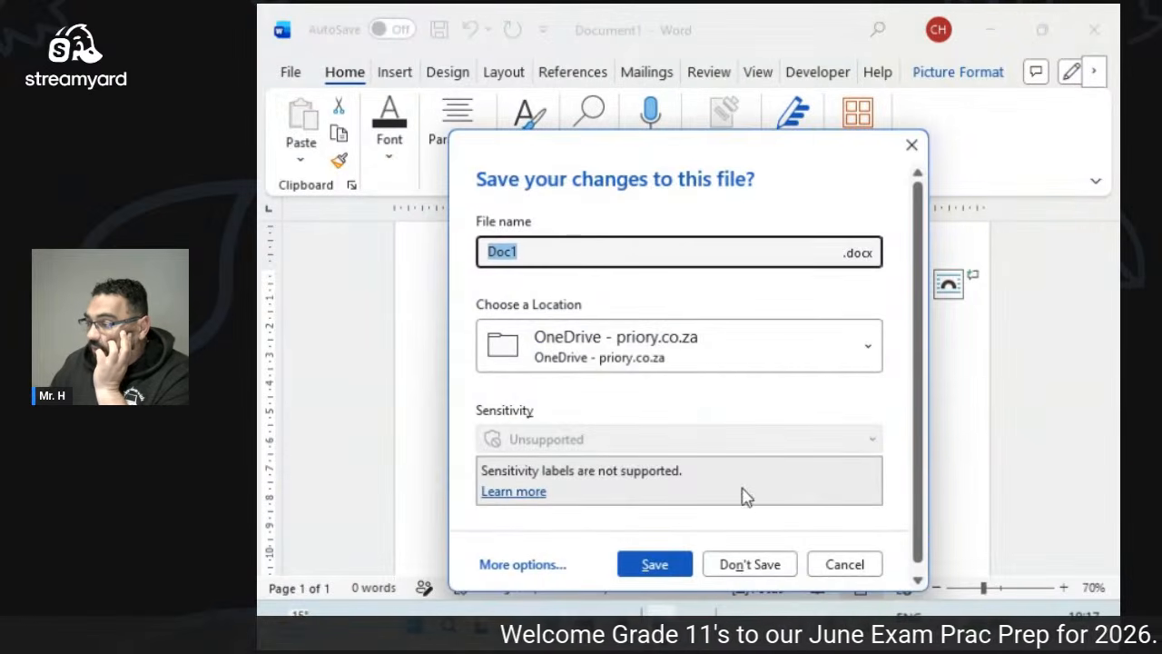
click(749, 564)
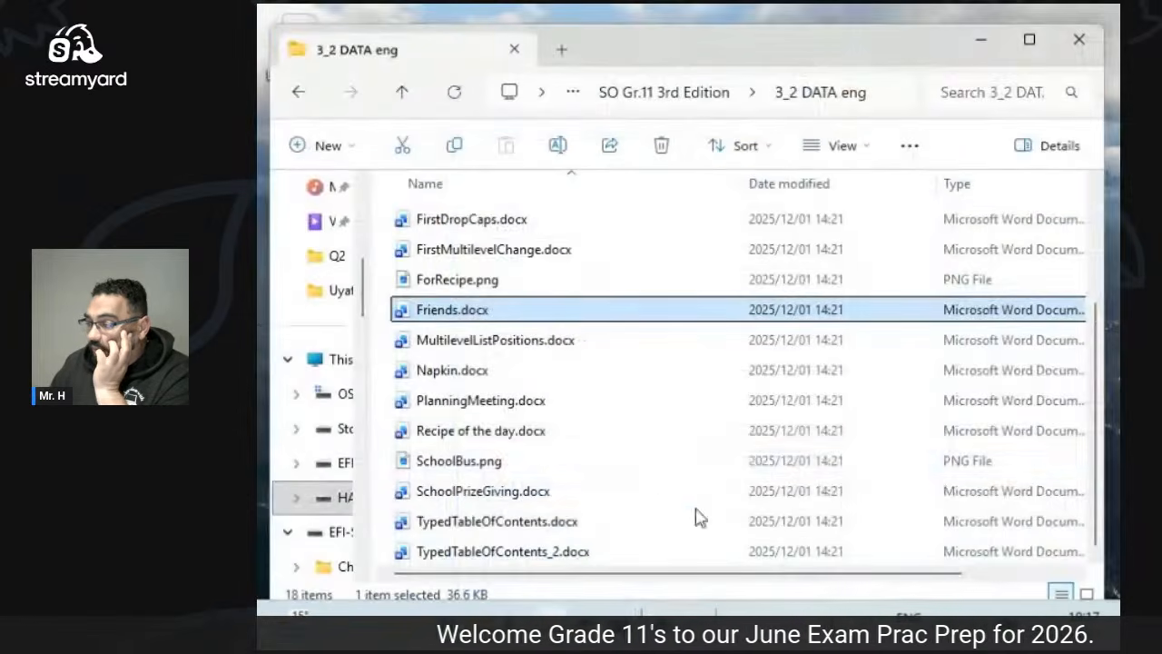
double_click(479, 490)
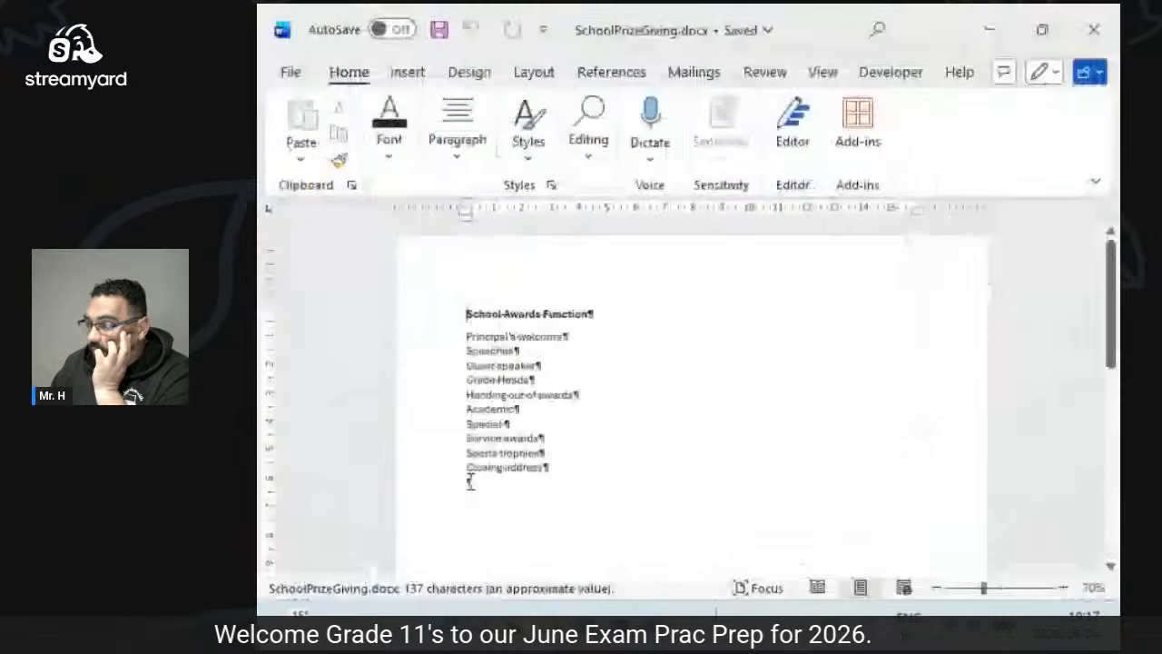
click(1094, 30)
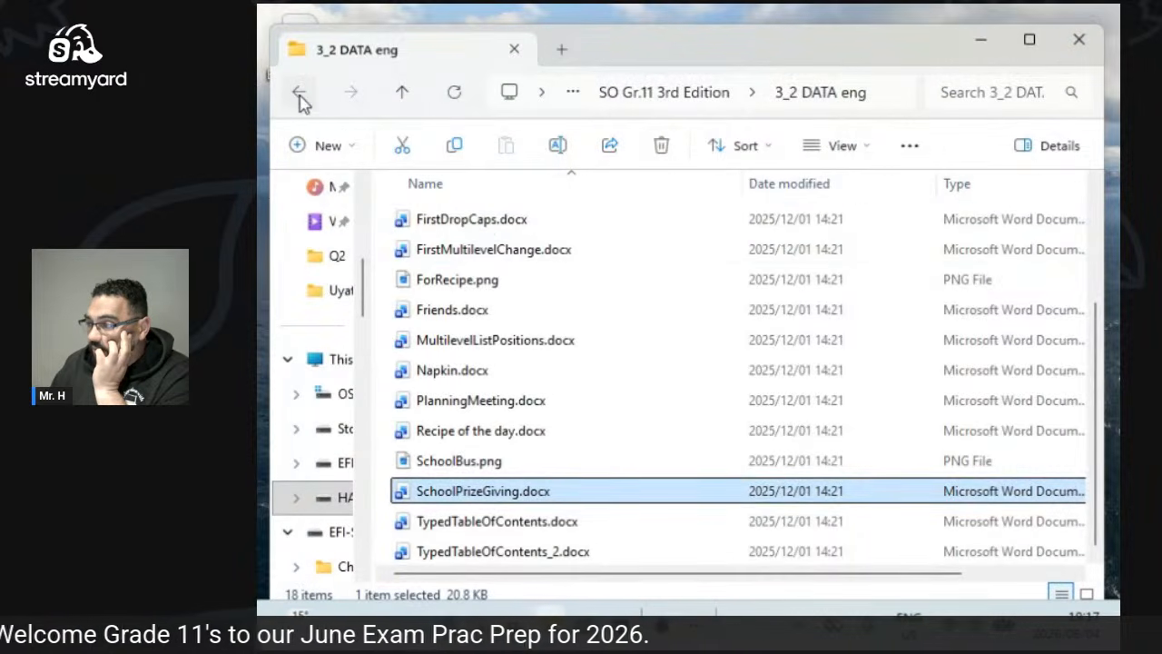
Go to the 3_1 DATA eng folder, open DiabetesWorkDoc.docx to view its contents, and close the document.
click(301, 93)
double_click(462, 430)
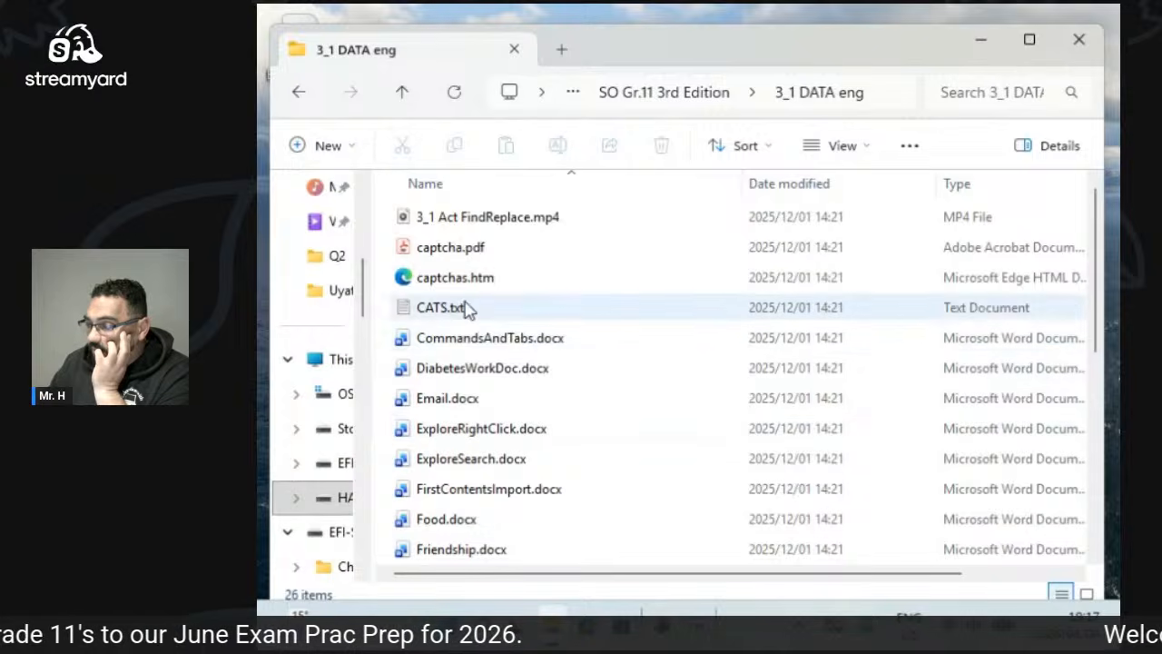
double_click(474, 368)
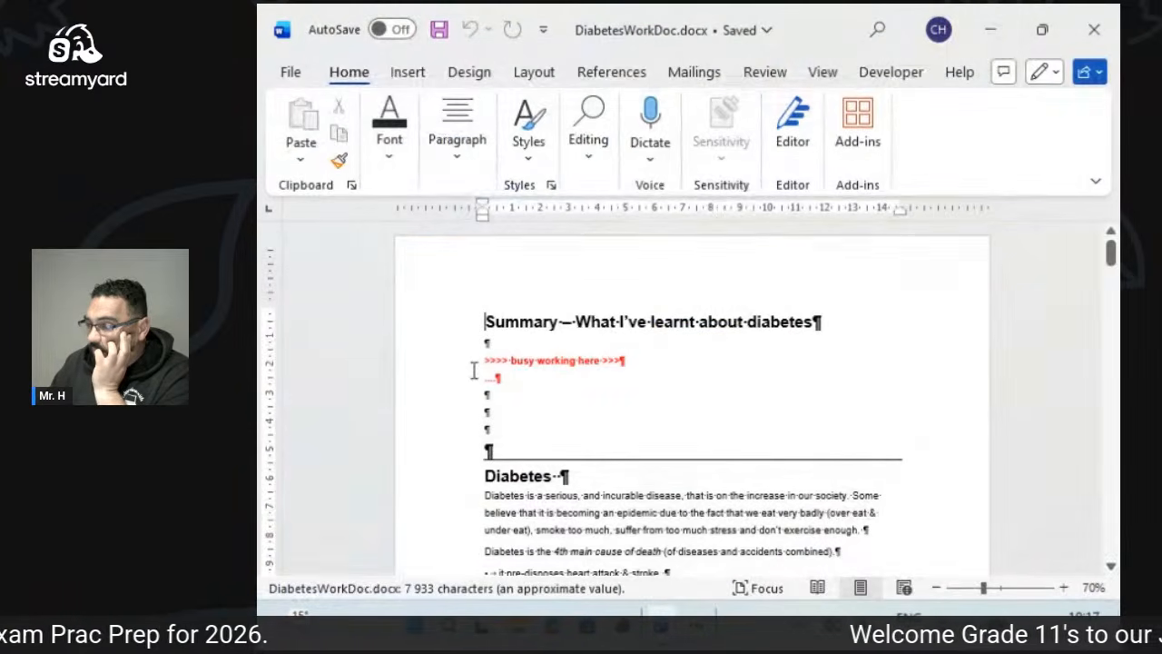
click(1094, 30)
Open Rules.docx and Teachers_All.docx one after the other for a brief look, closing each document.
scroll(572, 399, down, 4)
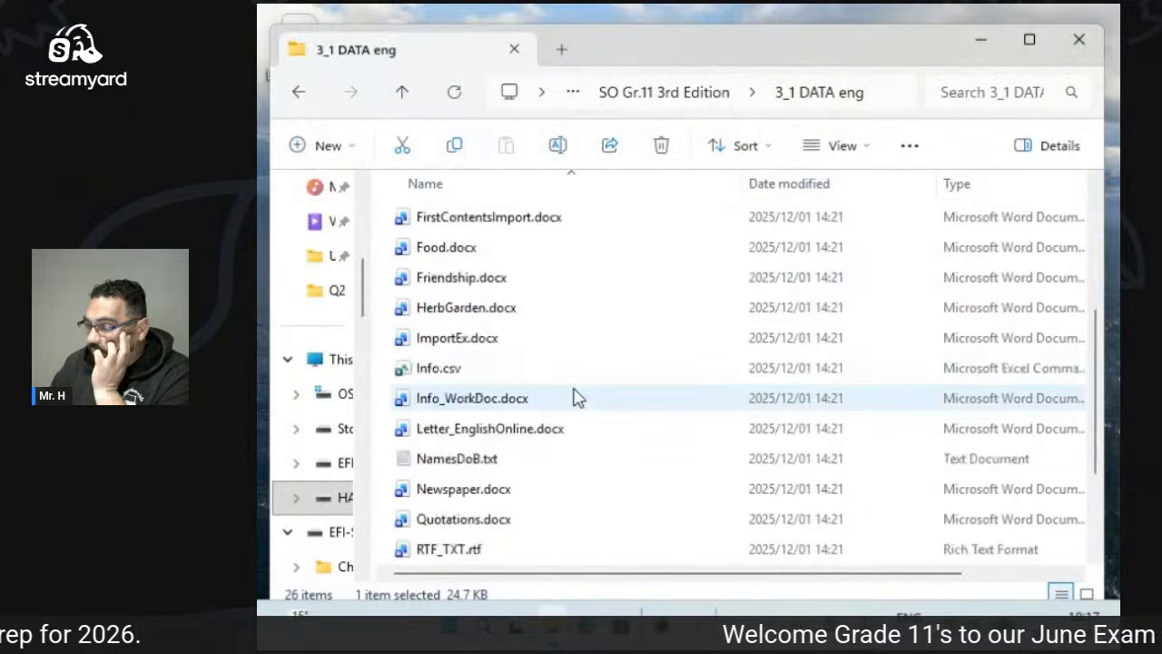
scroll(570, 406, down, 1)
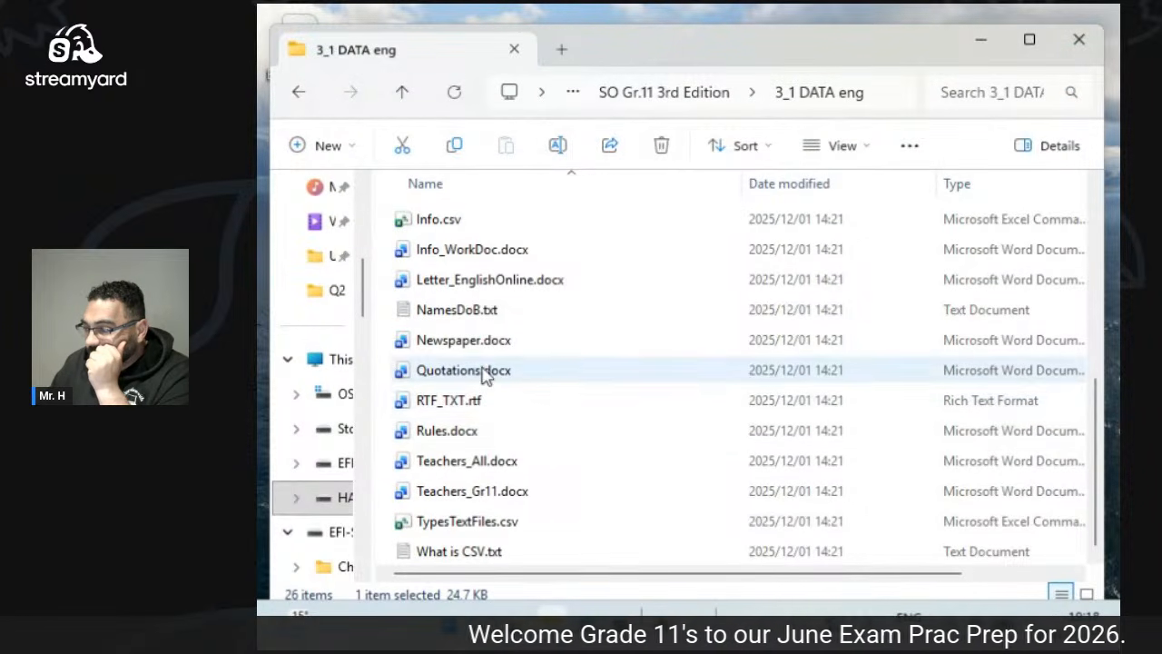
double_click(478, 437)
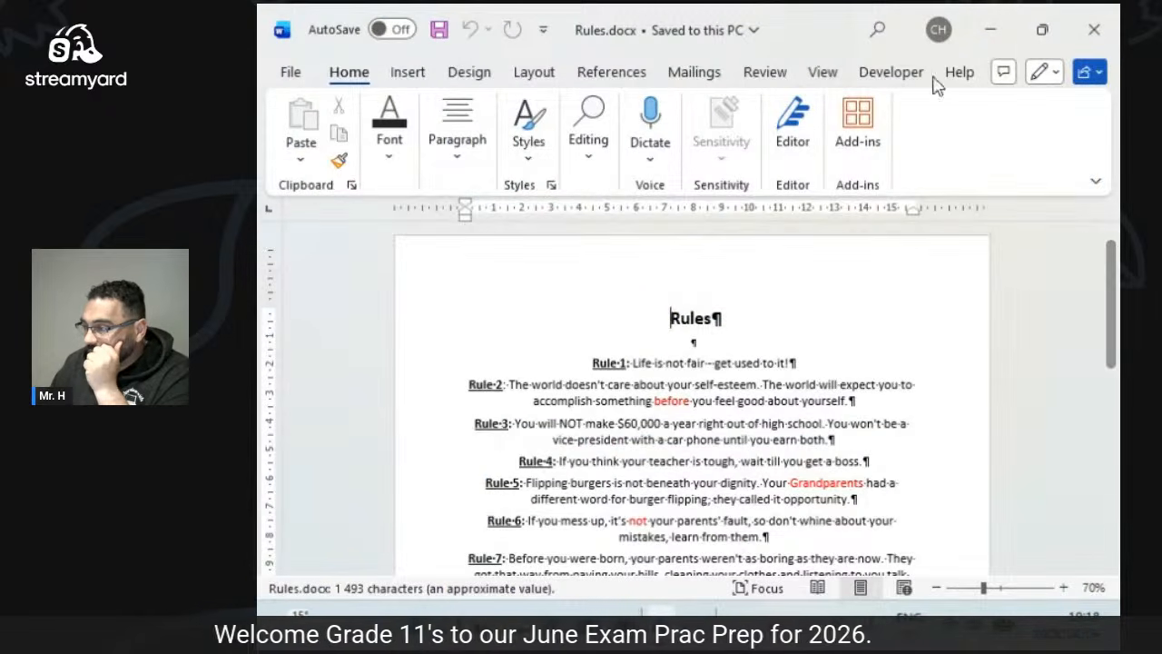
click(1093, 29)
double_click(519, 461)
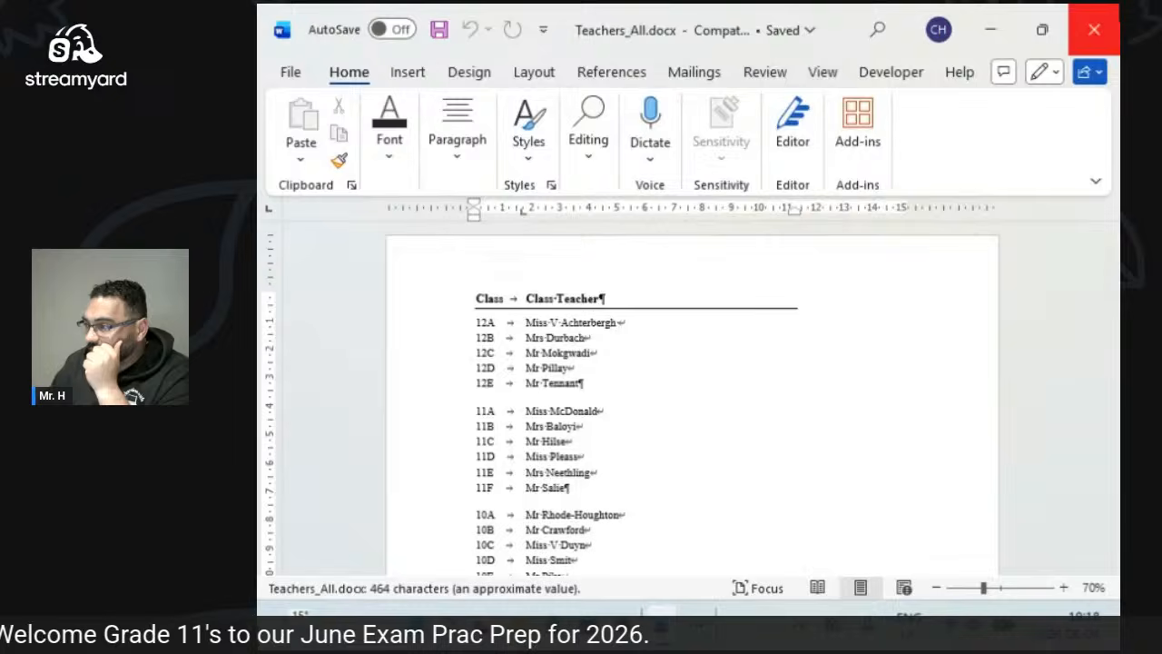
click(1094, 30)
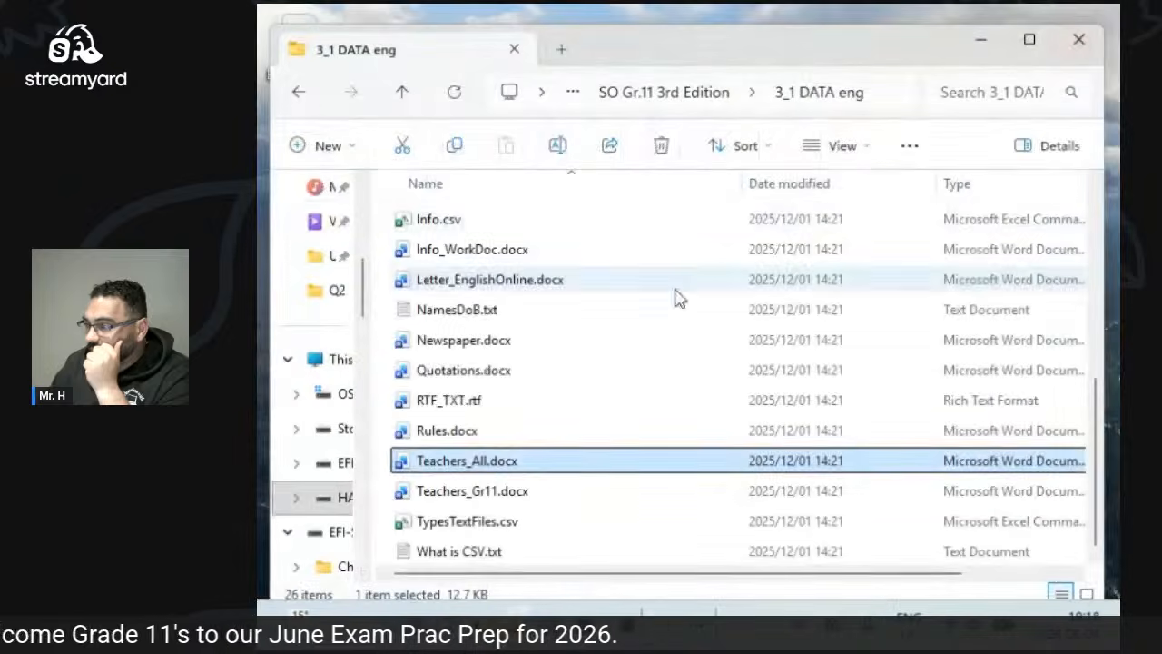
Go to the 3_3 DATA eng folder, open DogShow.docx to look through its contents, and close the document.
click(298, 92)
double_click(466, 488)
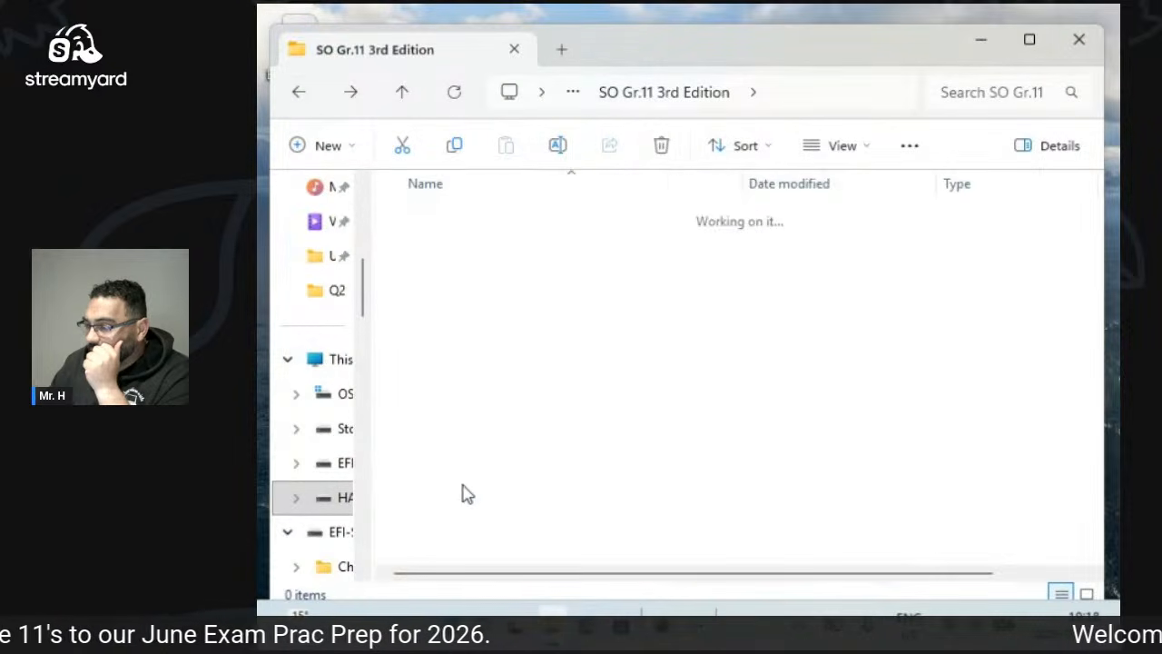
scroll(466, 487, down, 2)
scroll(466, 481, down, 1)
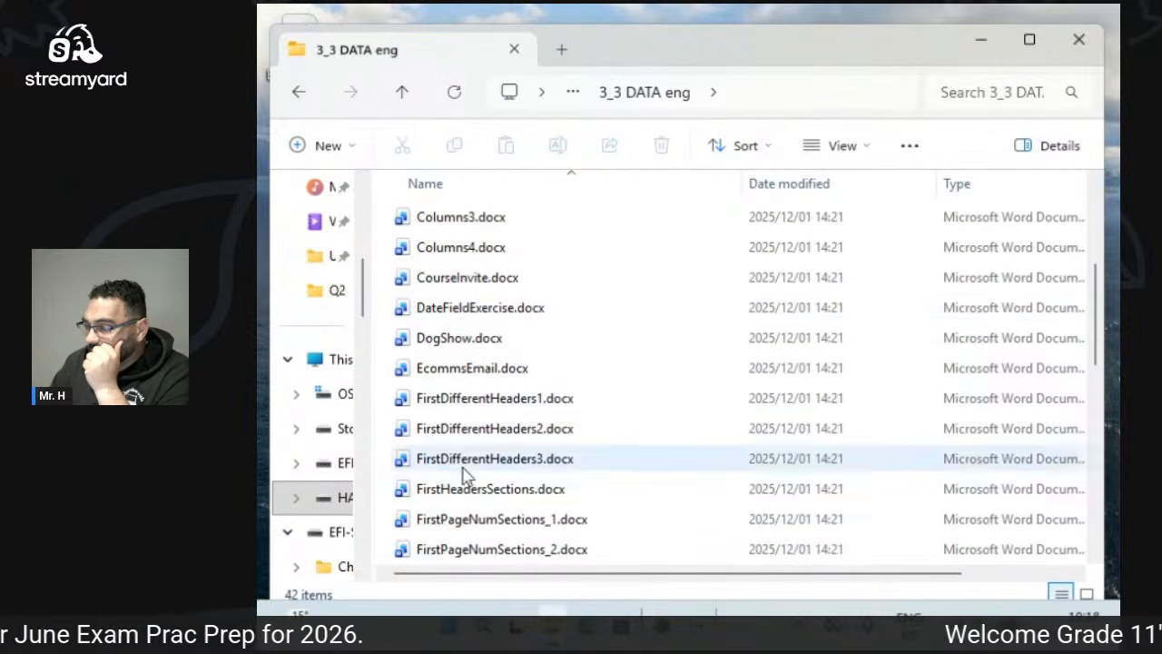
double_click(459, 343)
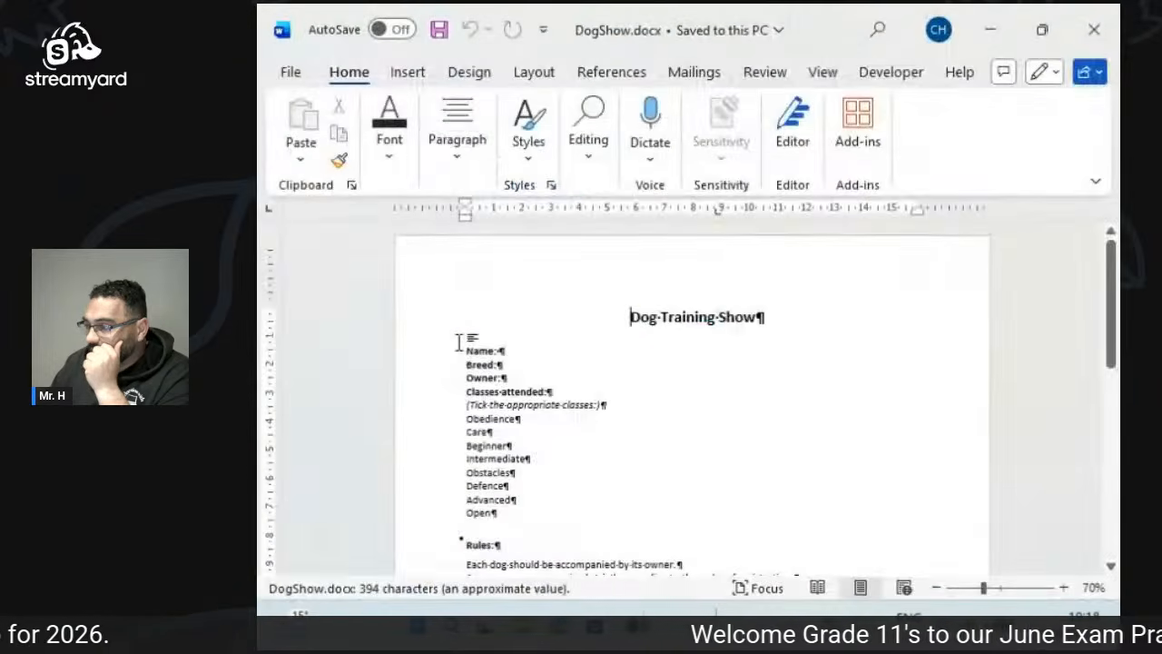
scroll(463, 350, down, 10)
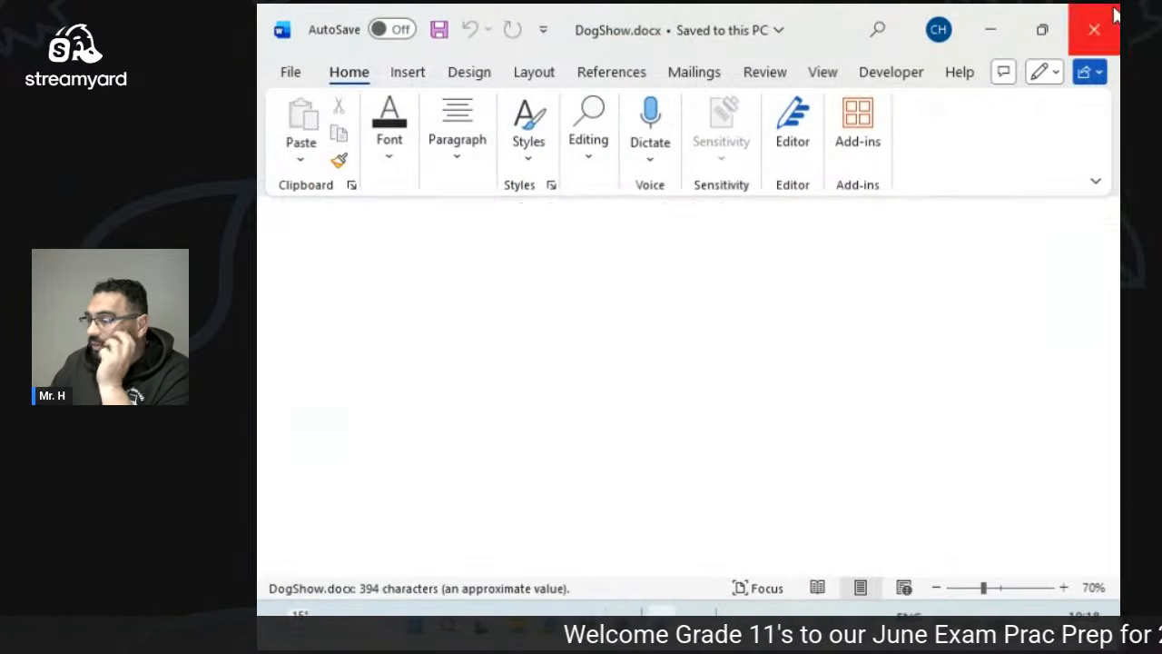
click(1094, 29)
Open FirstDifferentHeaders3.docx for a brief look at its contents and close it.
click(520, 467)
double_click(520, 471)
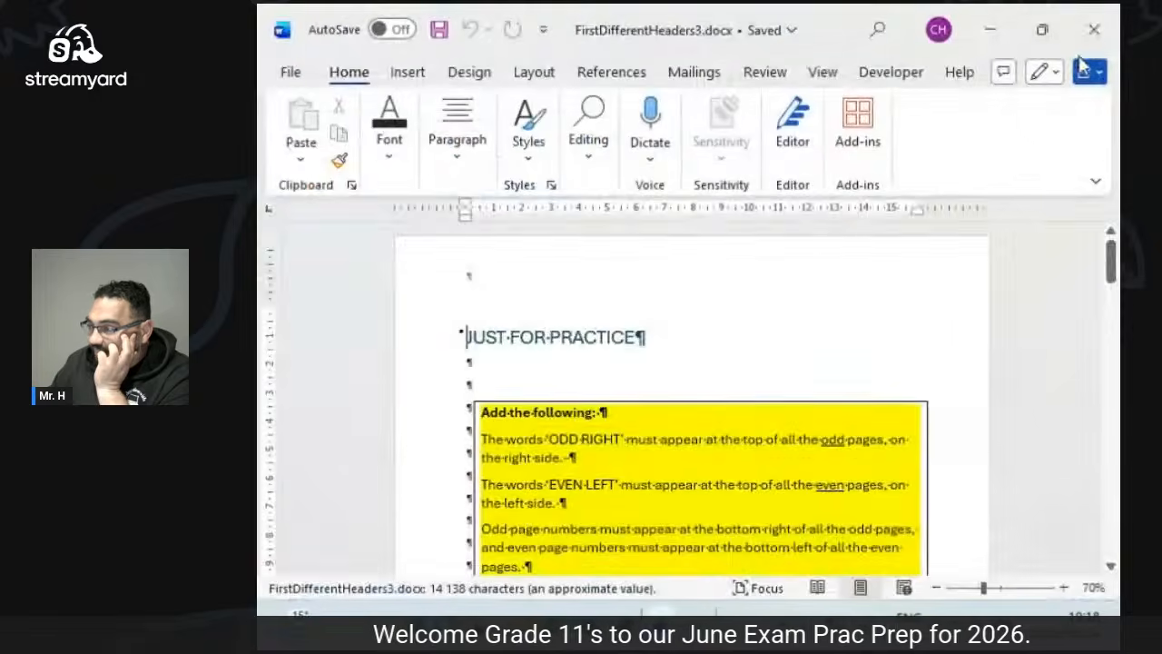
click(1094, 29)
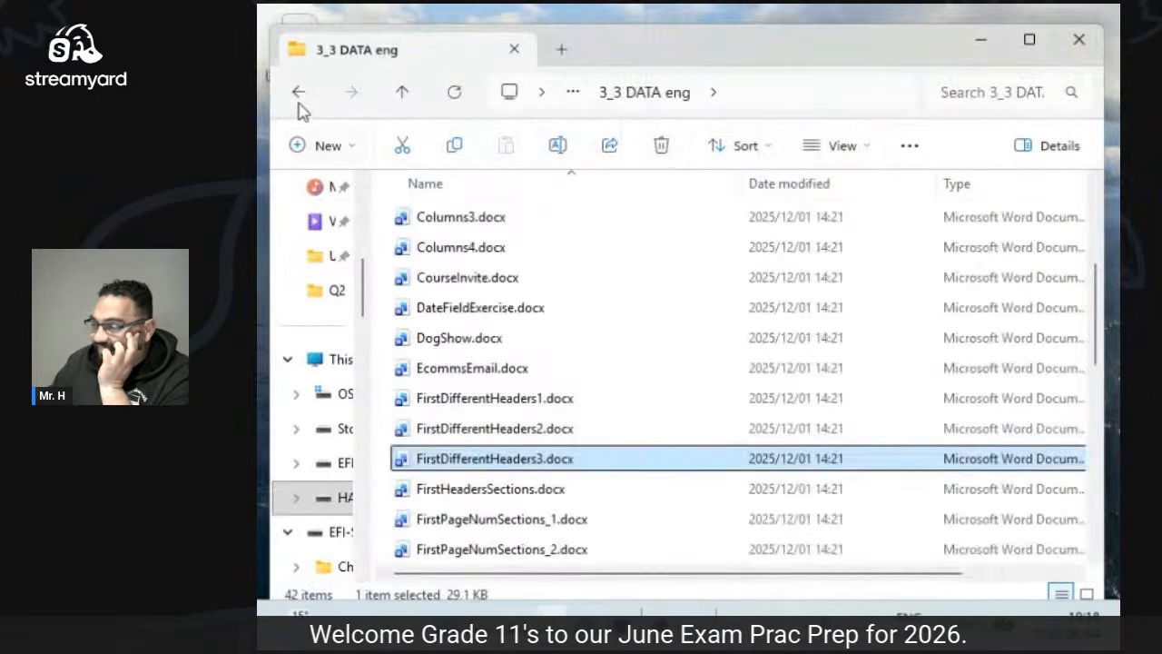
Go to the 3_4 DATA eng folder and view CalculationsInWord.docx and FoodFair.docx in turn, closing each document.
click(298, 93)
double_click(474, 519)
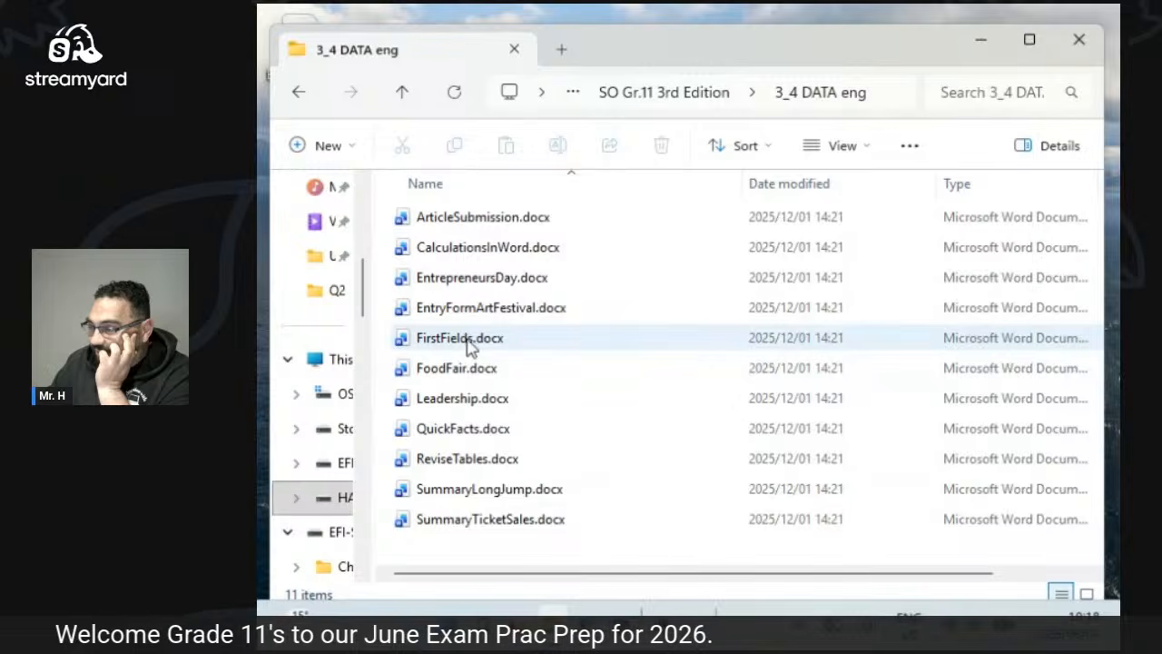
double_click(467, 254)
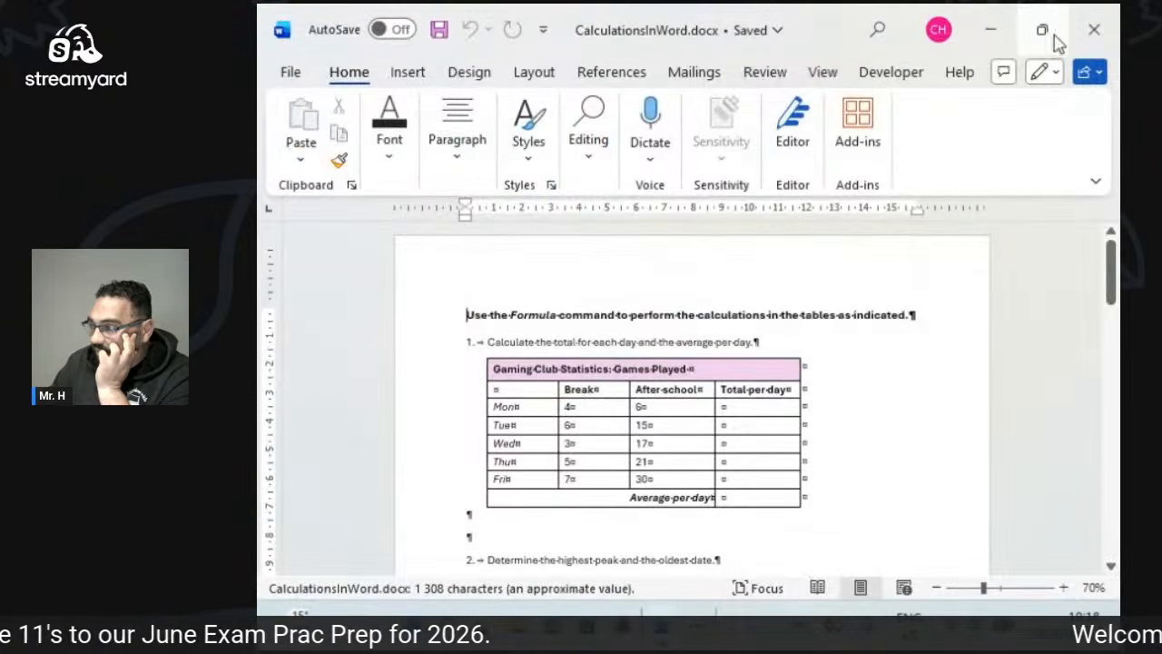
click(1080, 38)
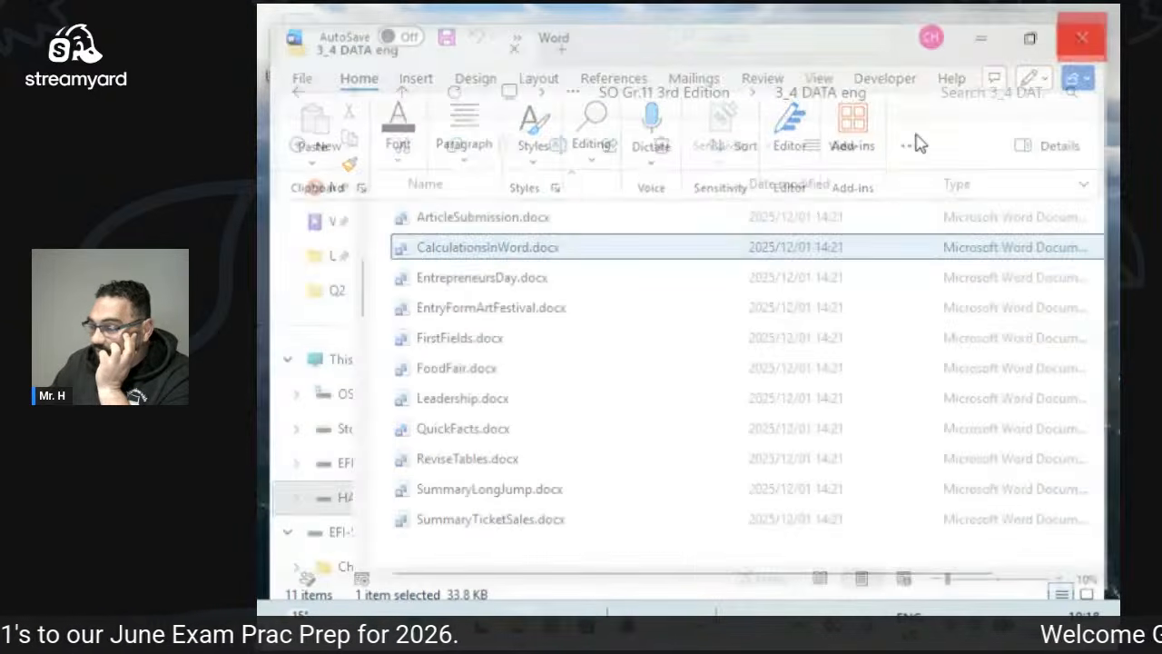
double_click(482, 369)
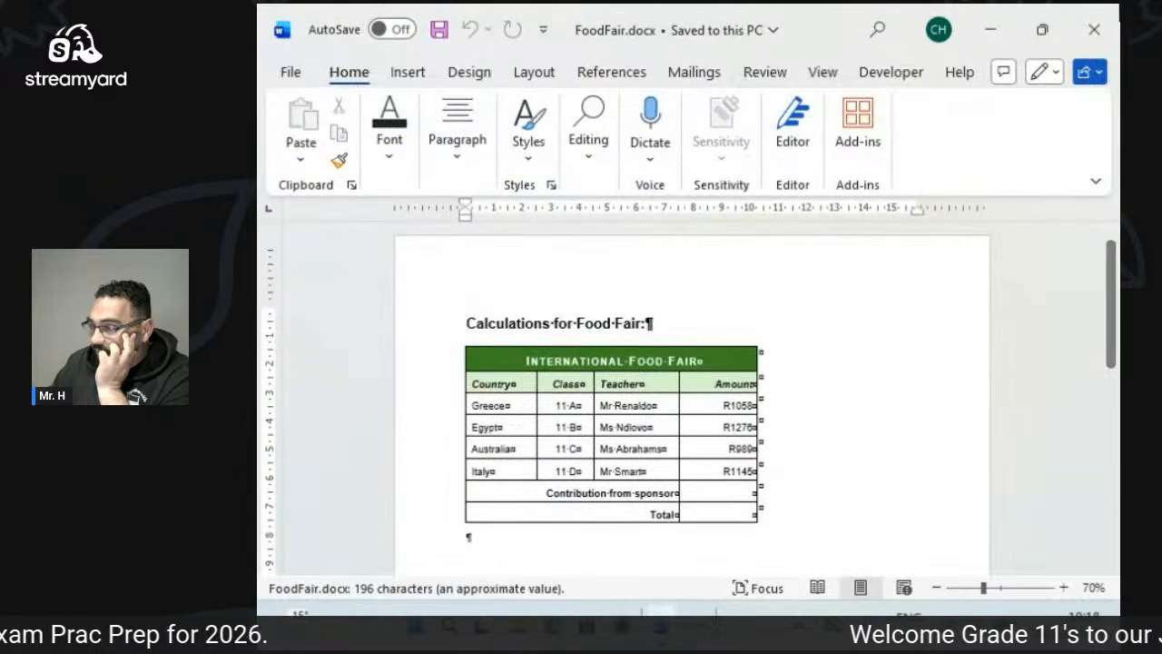
click(1107, 22)
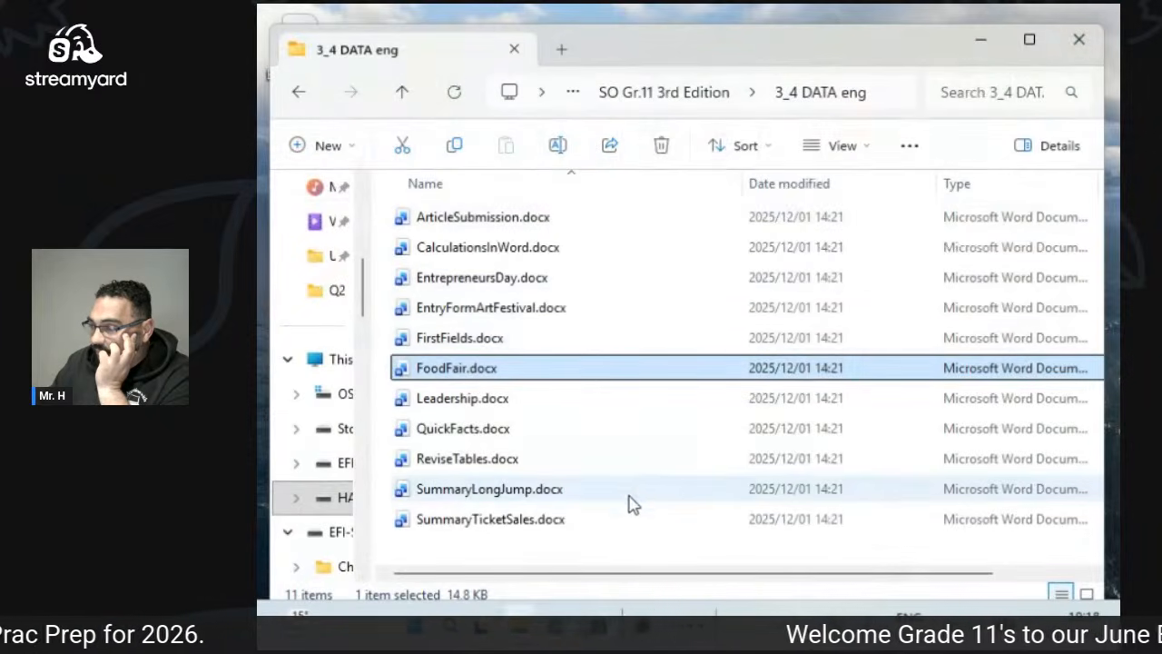
Go to the 3_5 DATA eng folder, open BirdingClub.docx, and enlarge the document view to 110%.
click(302, 94)
double_click(474, 550)
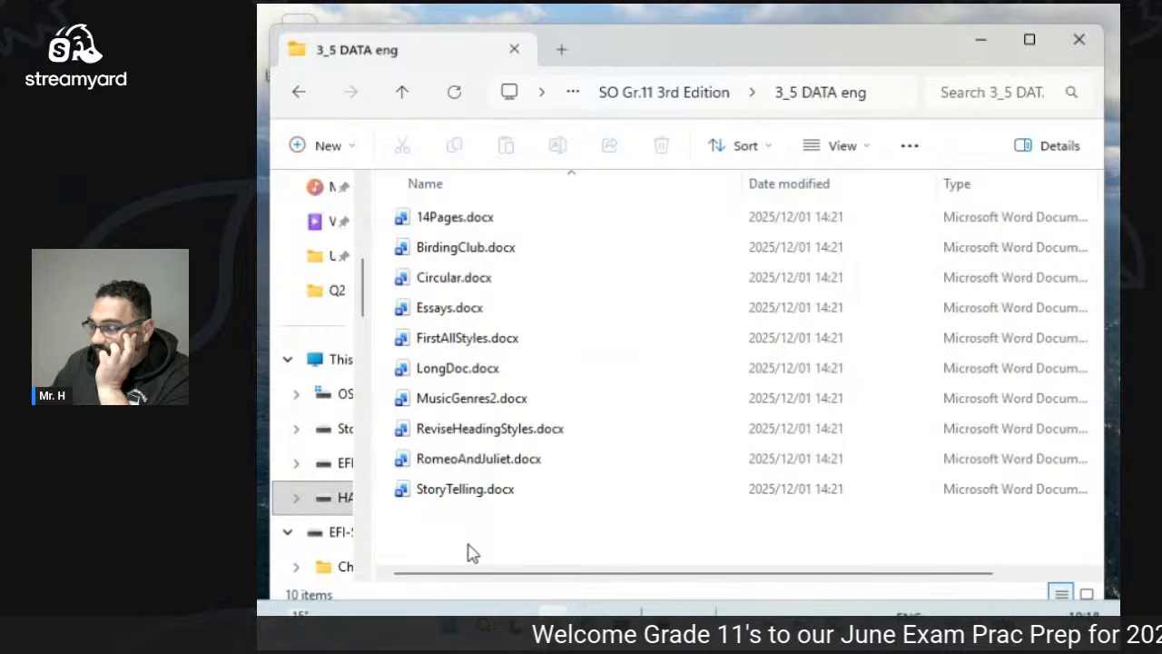
click(445, 253)
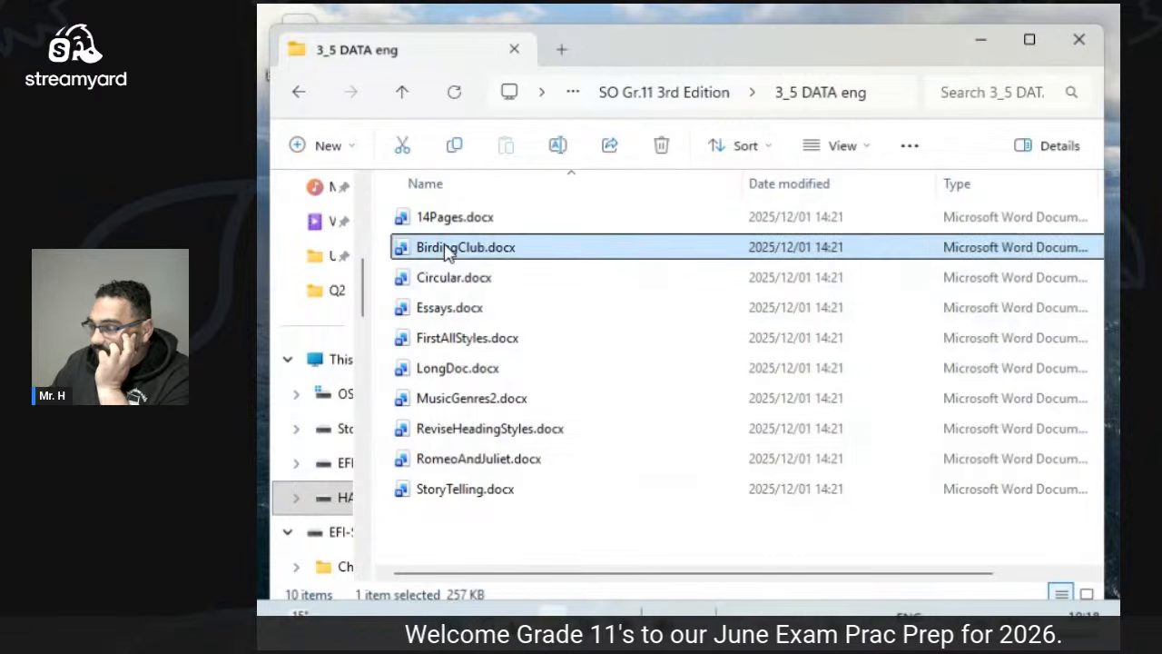
double_click(445, 252)
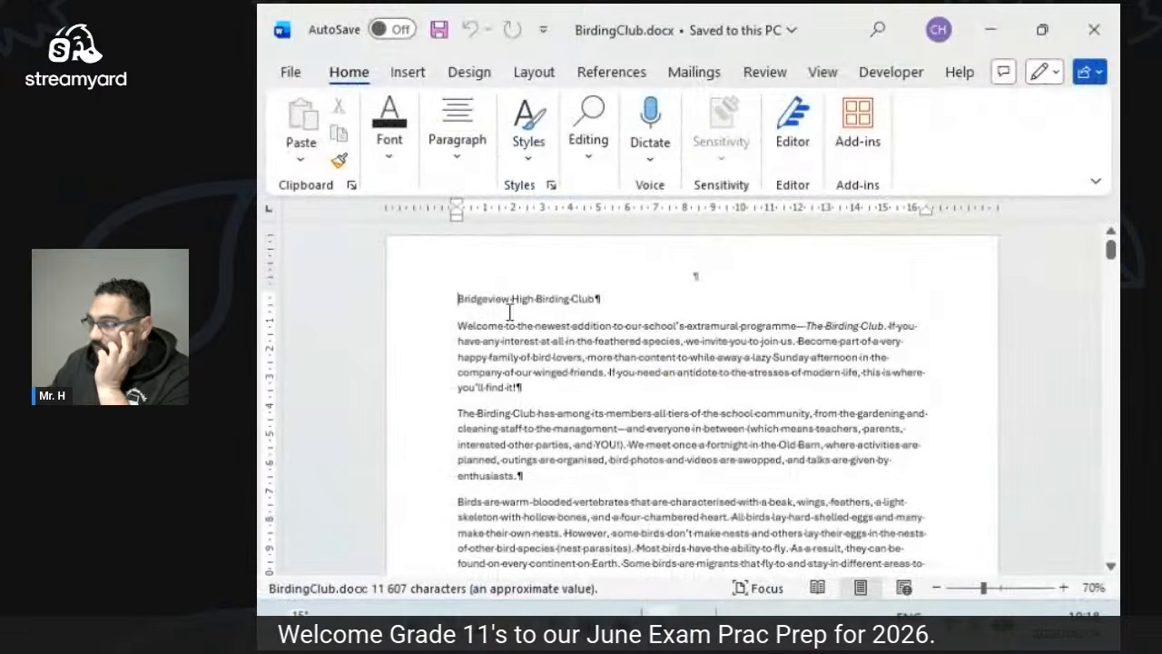
click(1064, 588)
click(1063, 589)
click(1064, 588)
click(1064, 588)
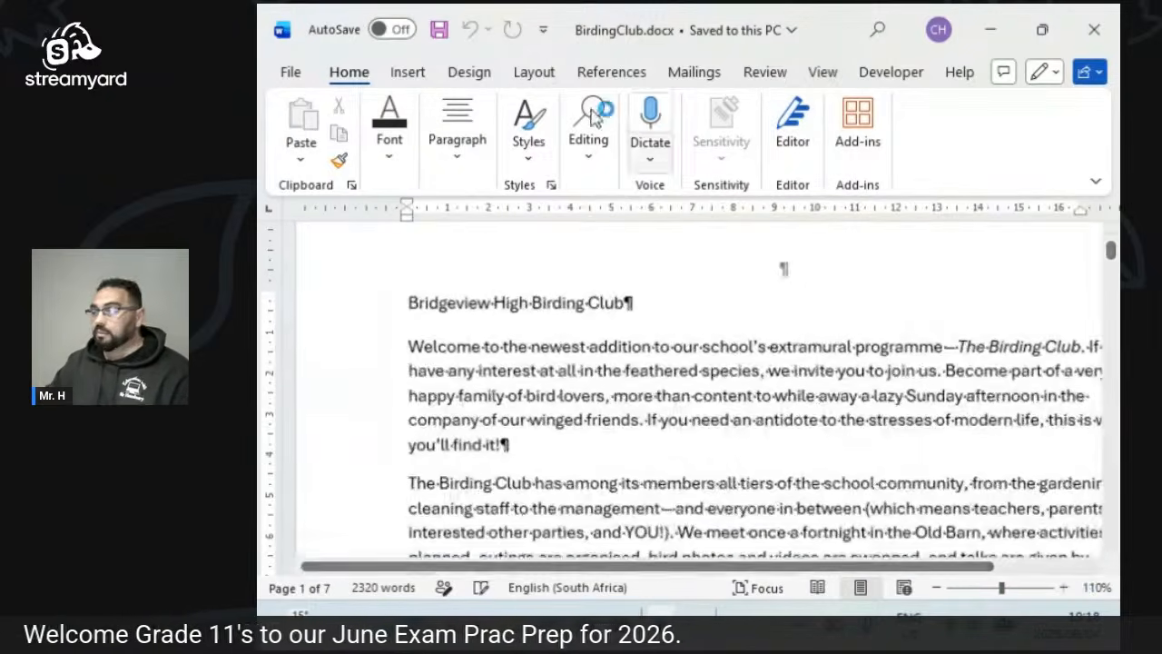
Hide the paragraph marks and other formatting symbols in BirdingClub.docx, and bring the full text width into view.
click(392, 136)
click(463, 141)
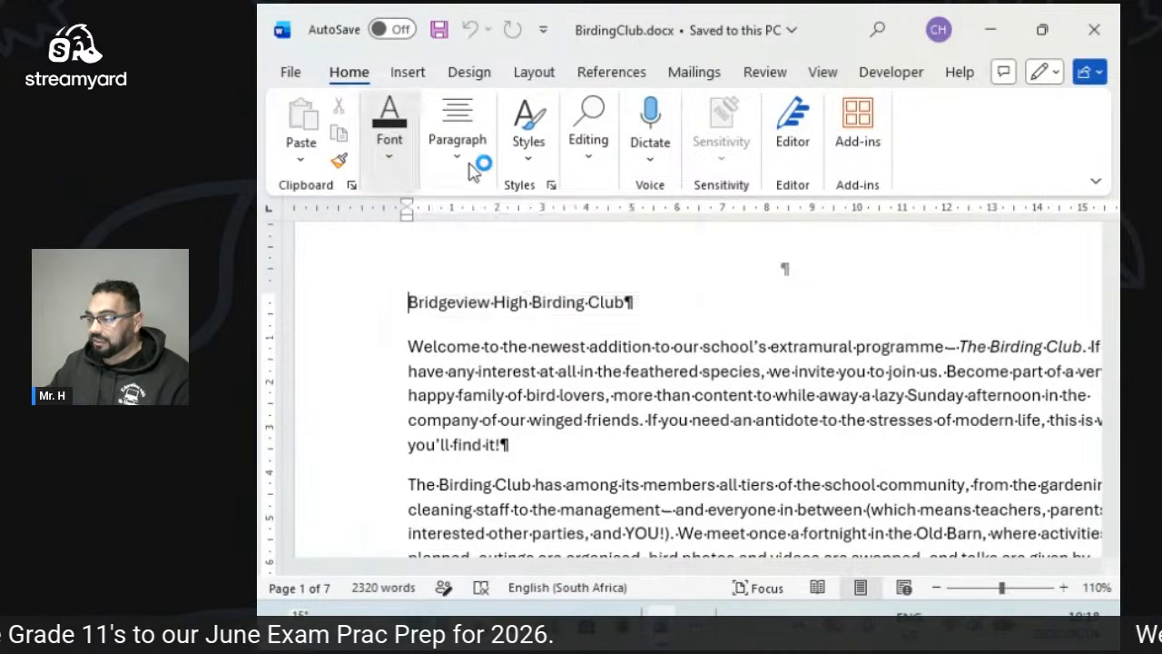
click(463, 140)
click(669, 218)
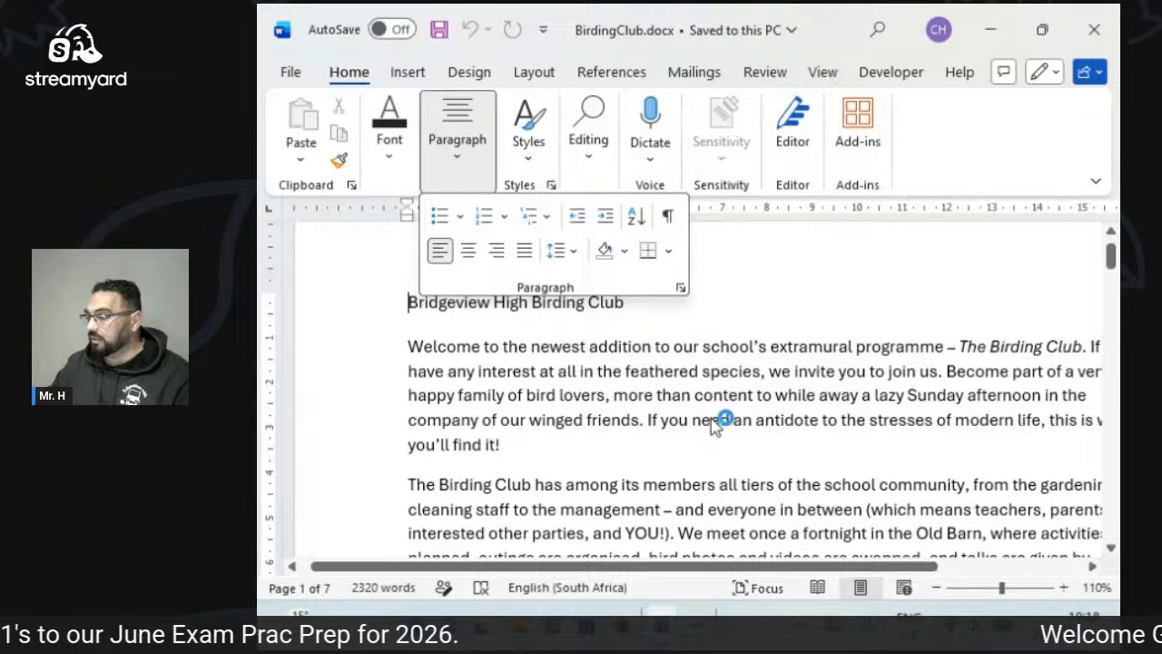
click(744, 531)
drag(739, 567, 801, 566)
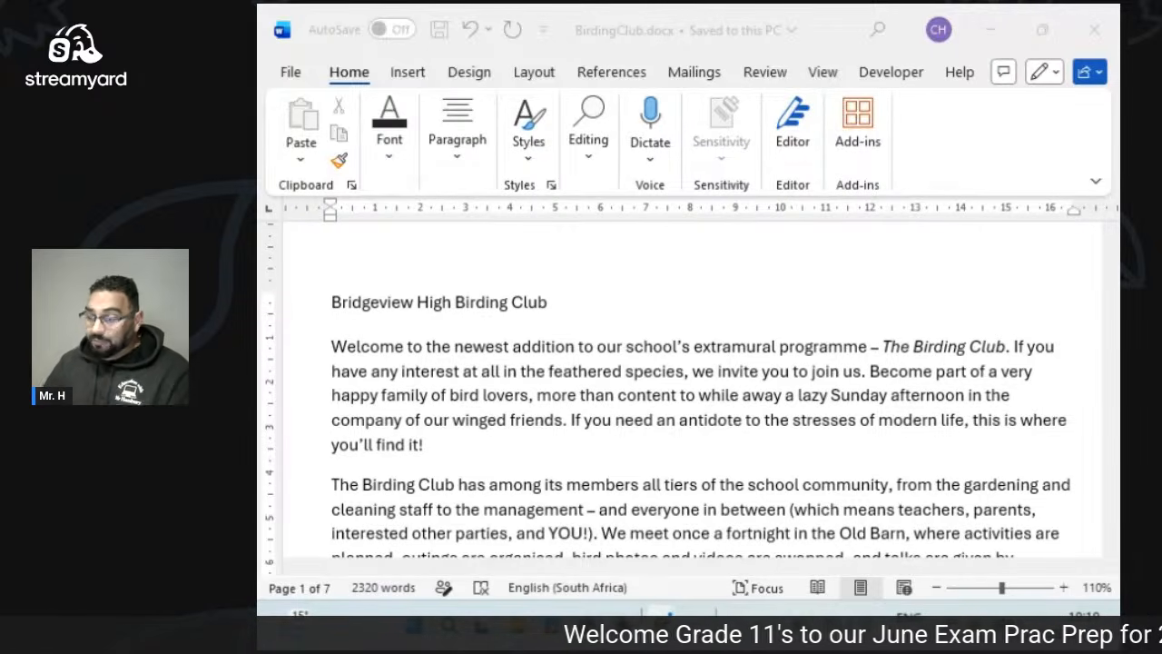
Apply justified alignment to the title line "Bridgeview High Birding Club".
click(389, 164)
click(459, 159)
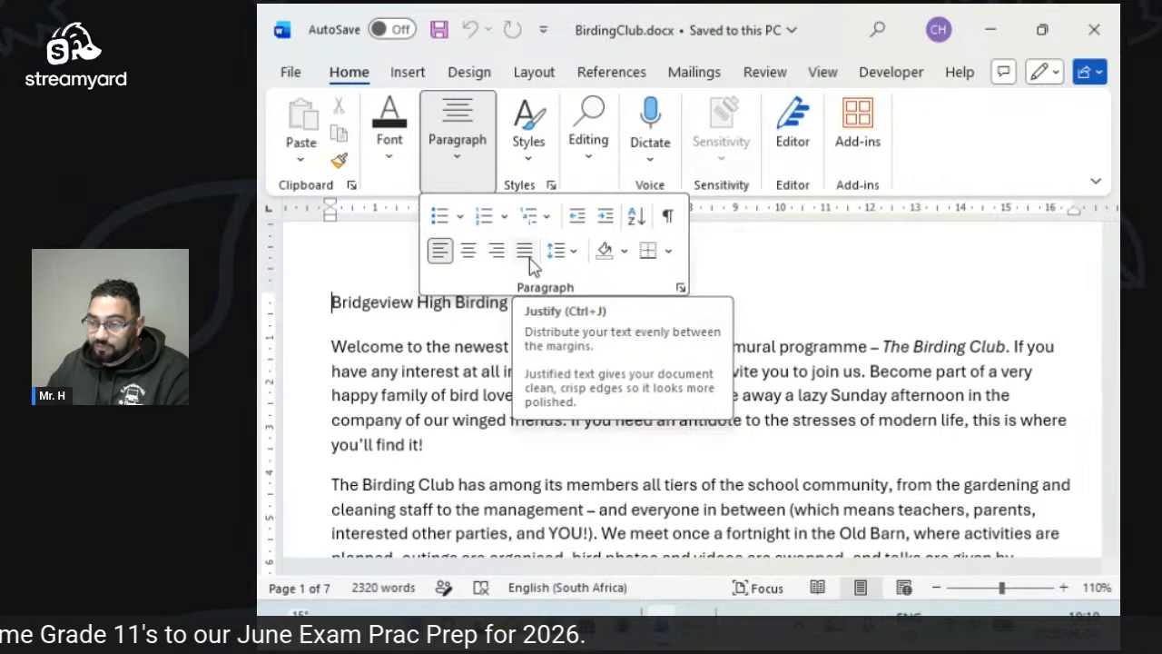
click(416, 345)
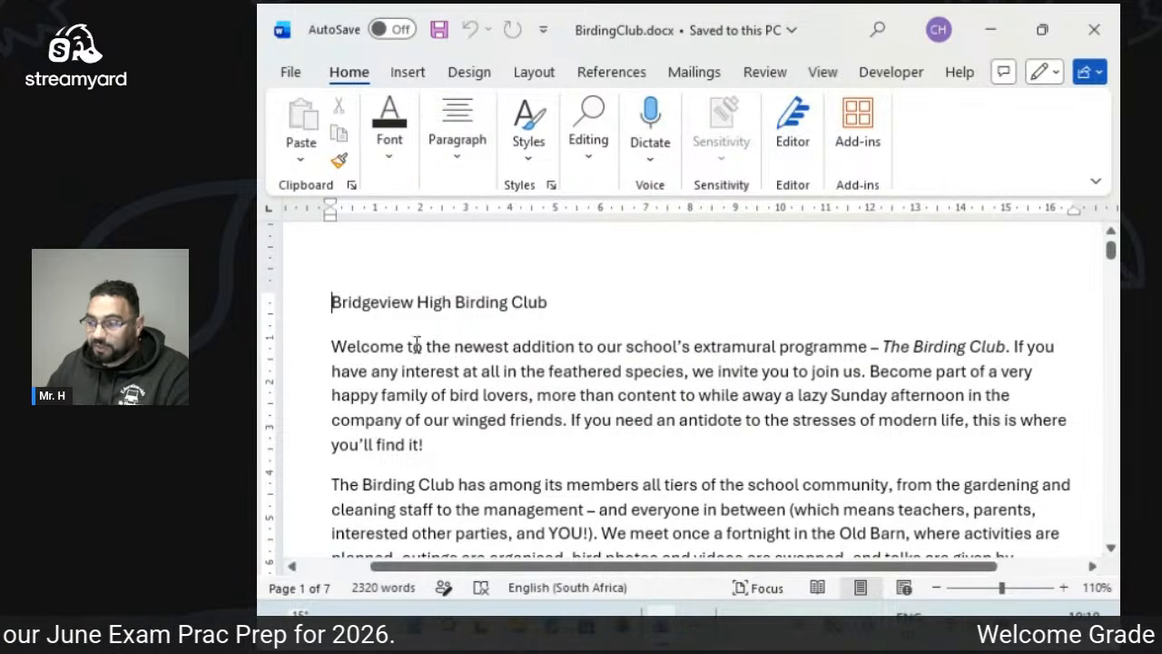
click(475, 172)
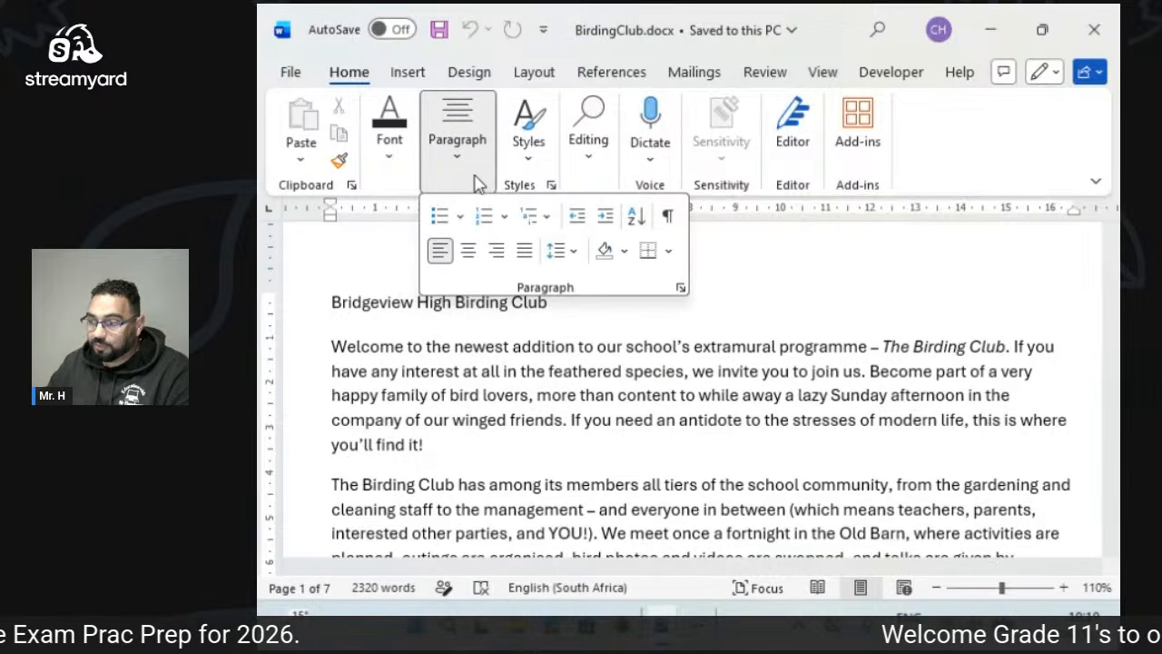
click(525, 258)
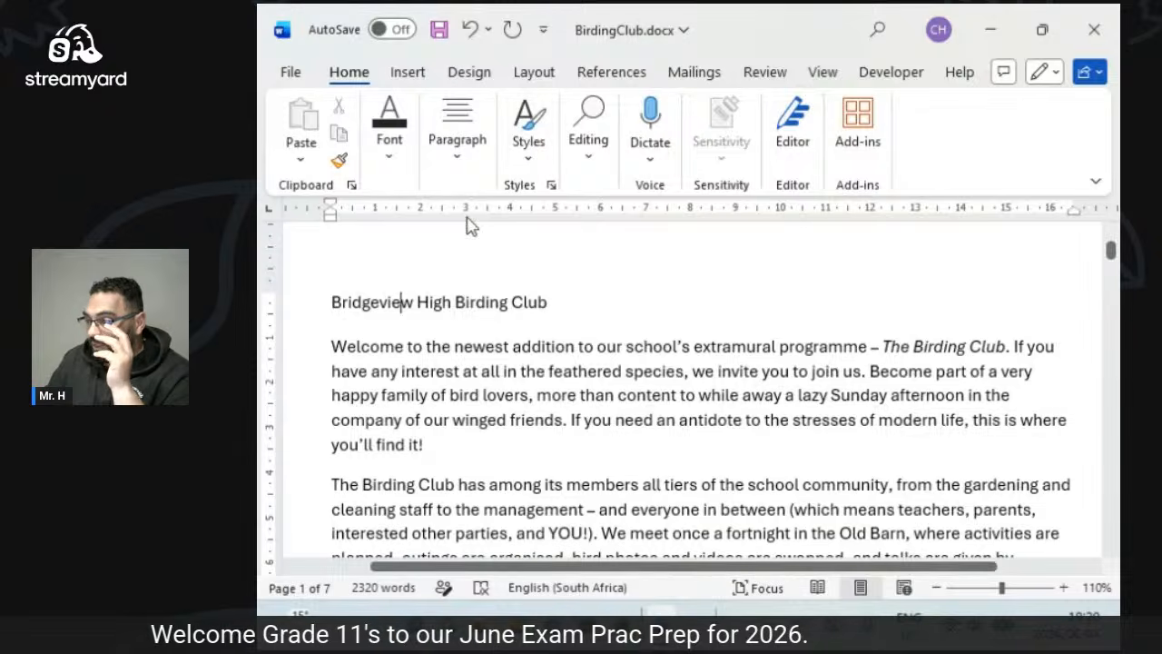
Apply the Heading 3 style to the title "Bridgeview High Birding Club" and deselect it.
click(536, 150)
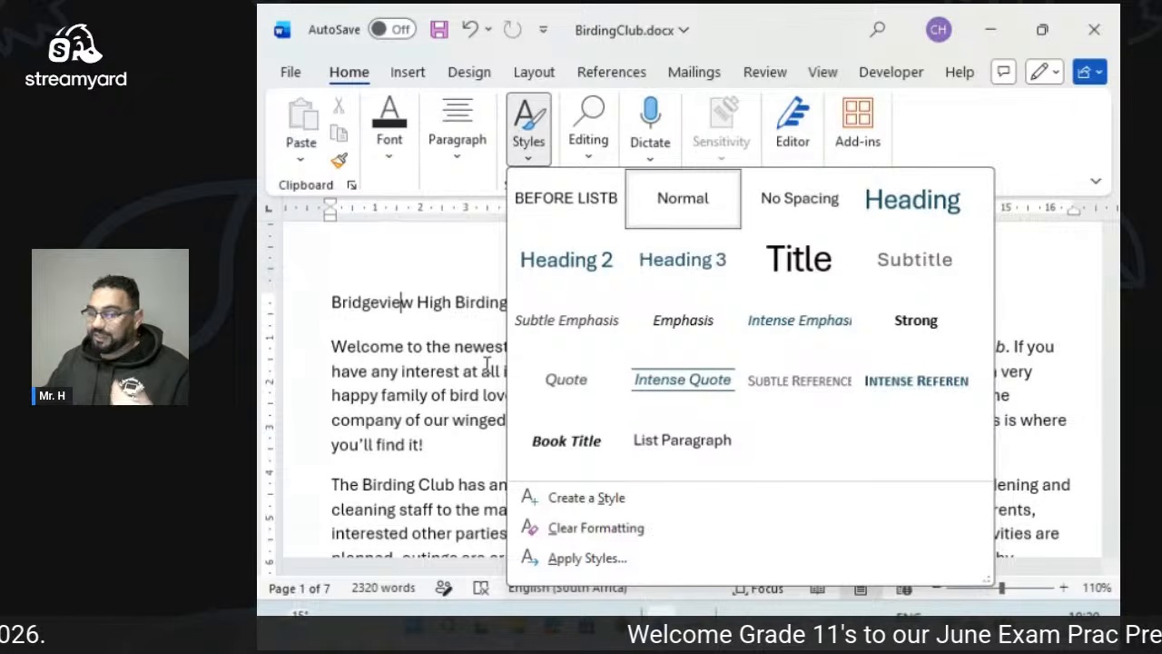
click(459, 338)
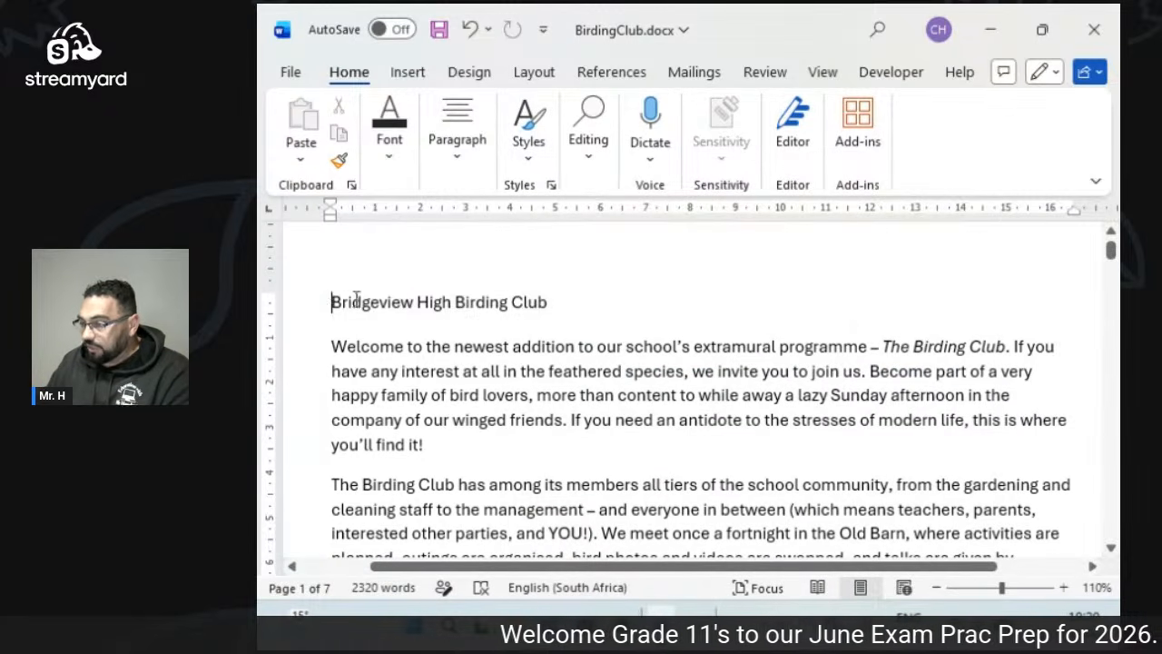
drag(334, 301, 575, 288)
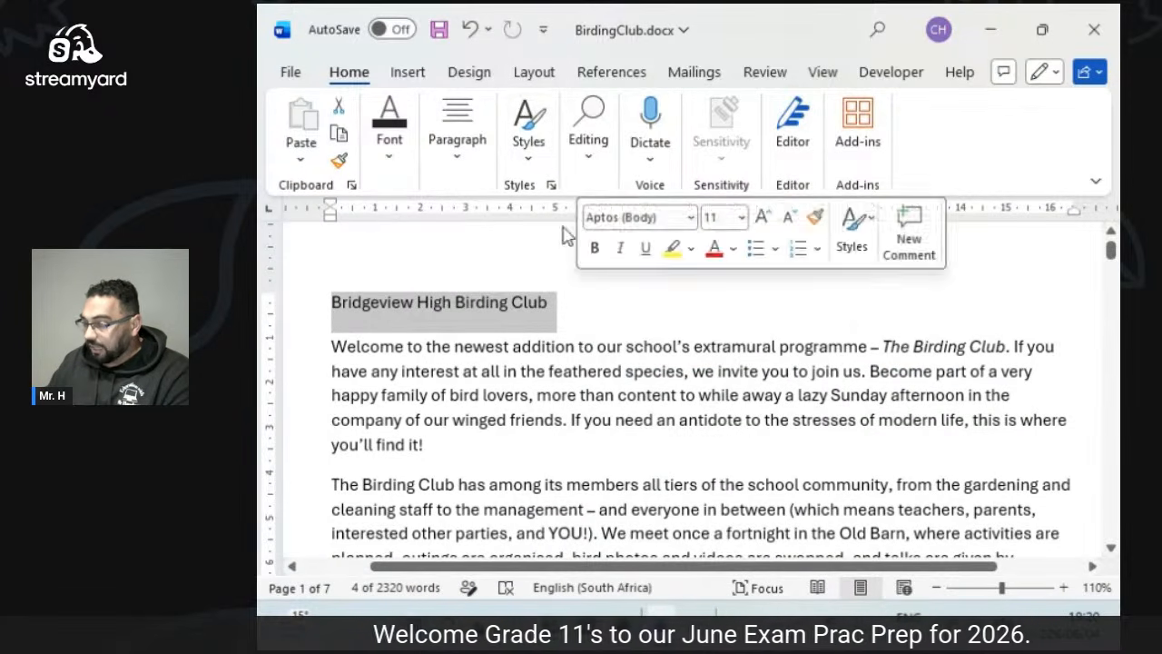
click(537, 161)
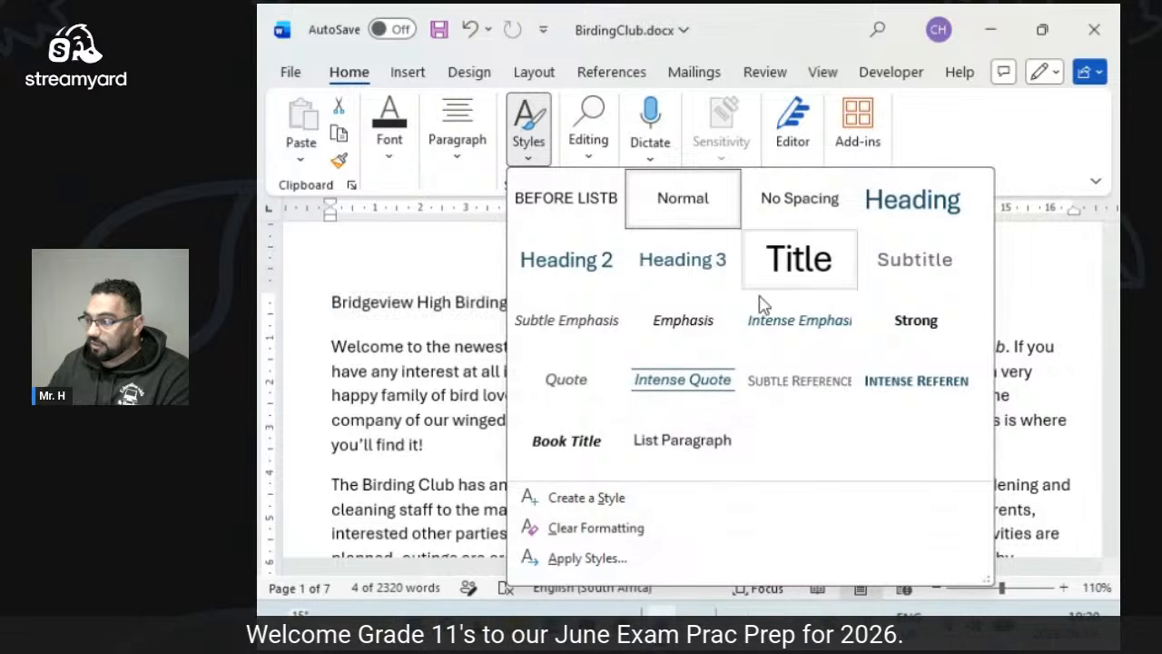
click(711, 264)
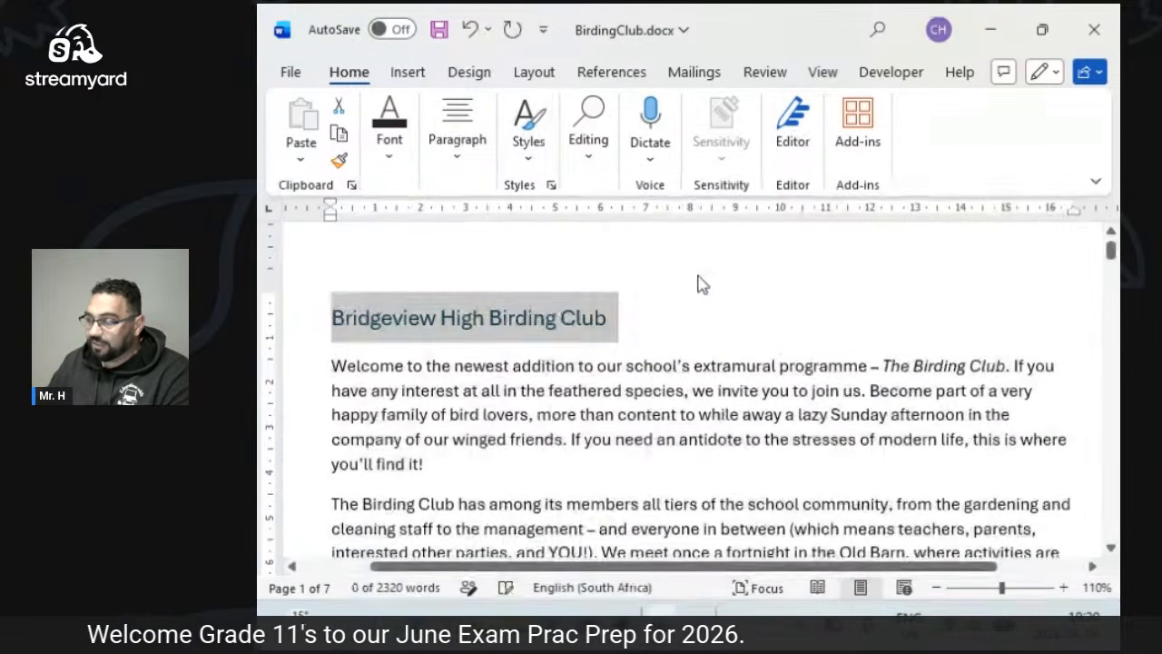
click(676, 410)
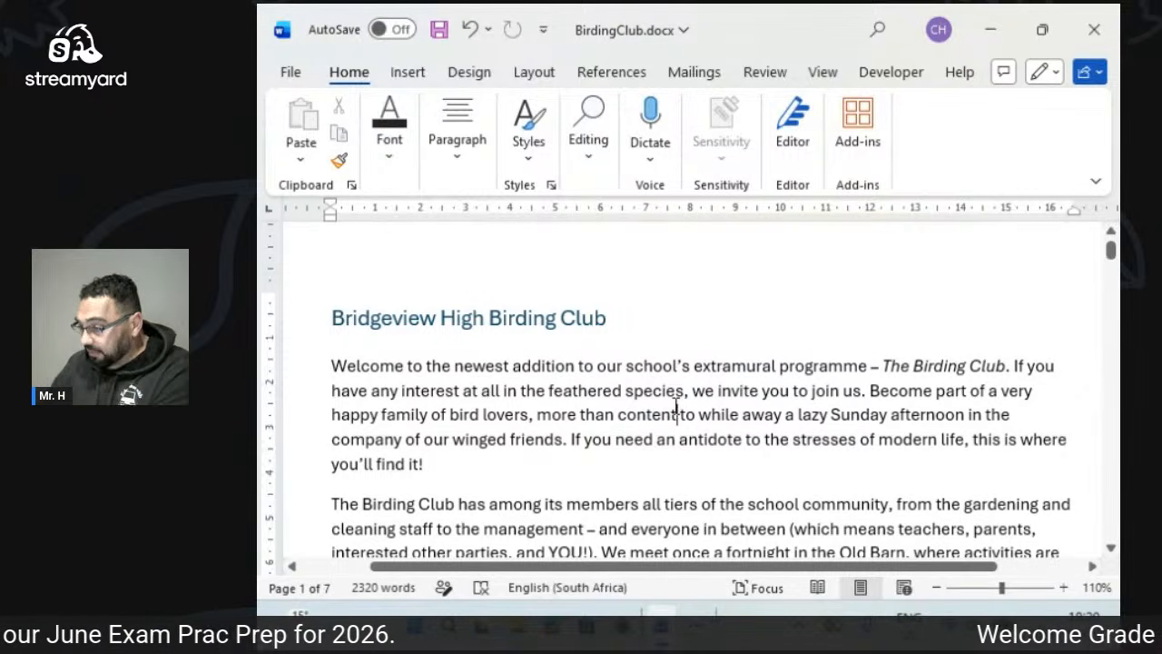
Select the title "Bridgeview High Birding Club" and modify its Heading 3 style to use the orange theme font colour.
click(518, 171)
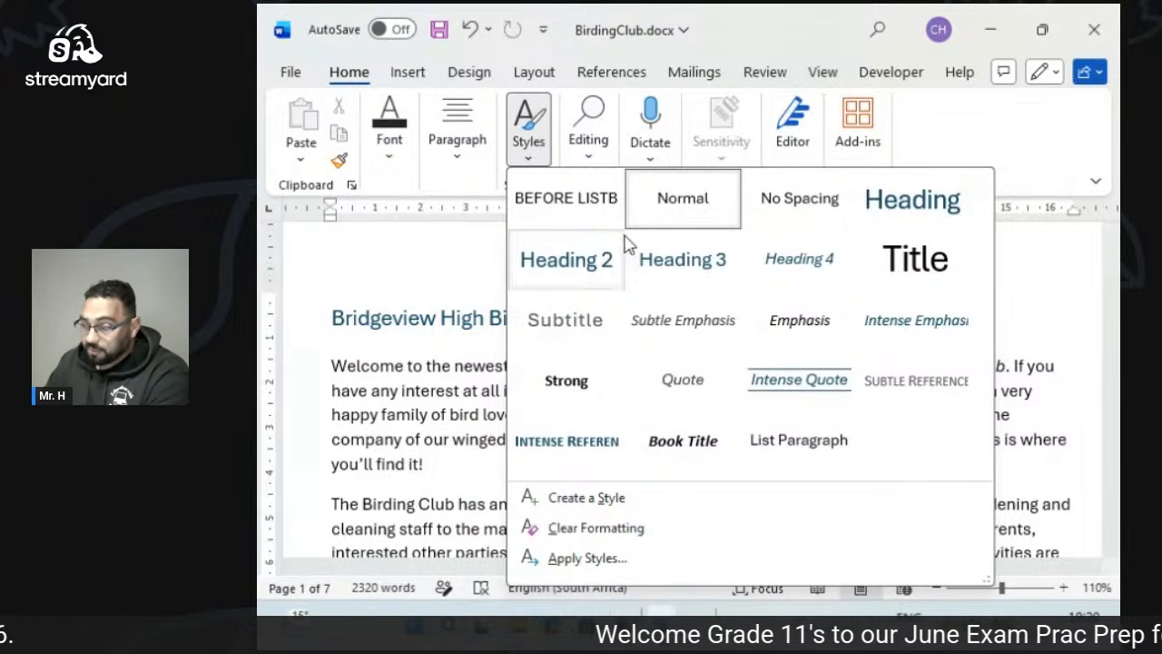
click(341, 328)
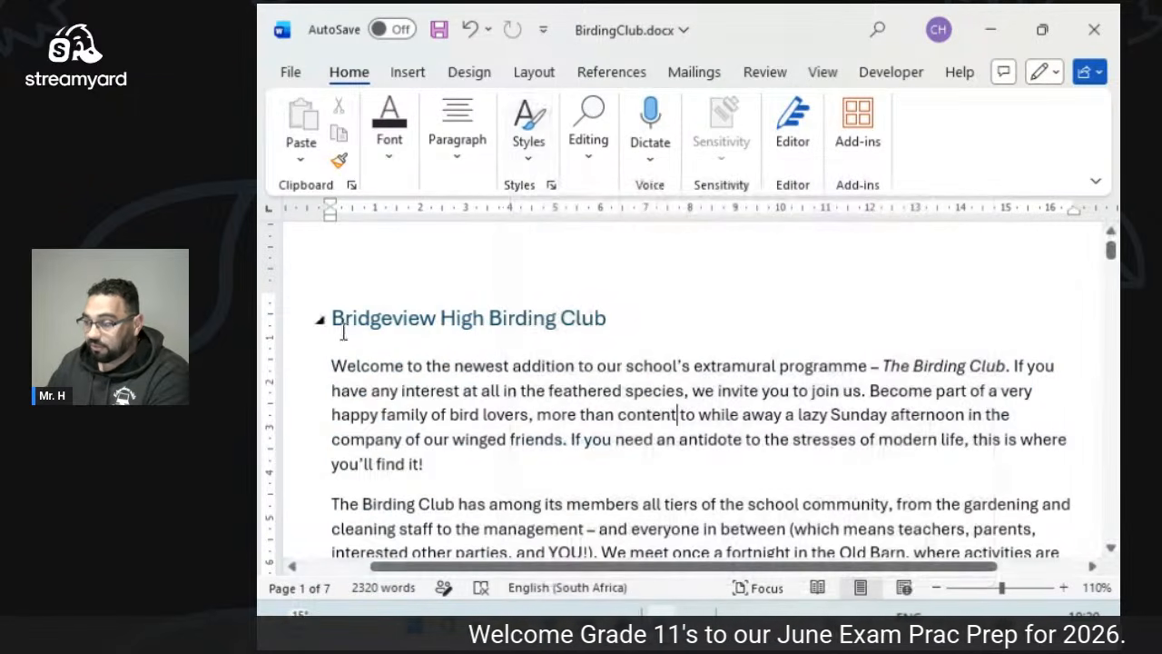
click(301, 330)
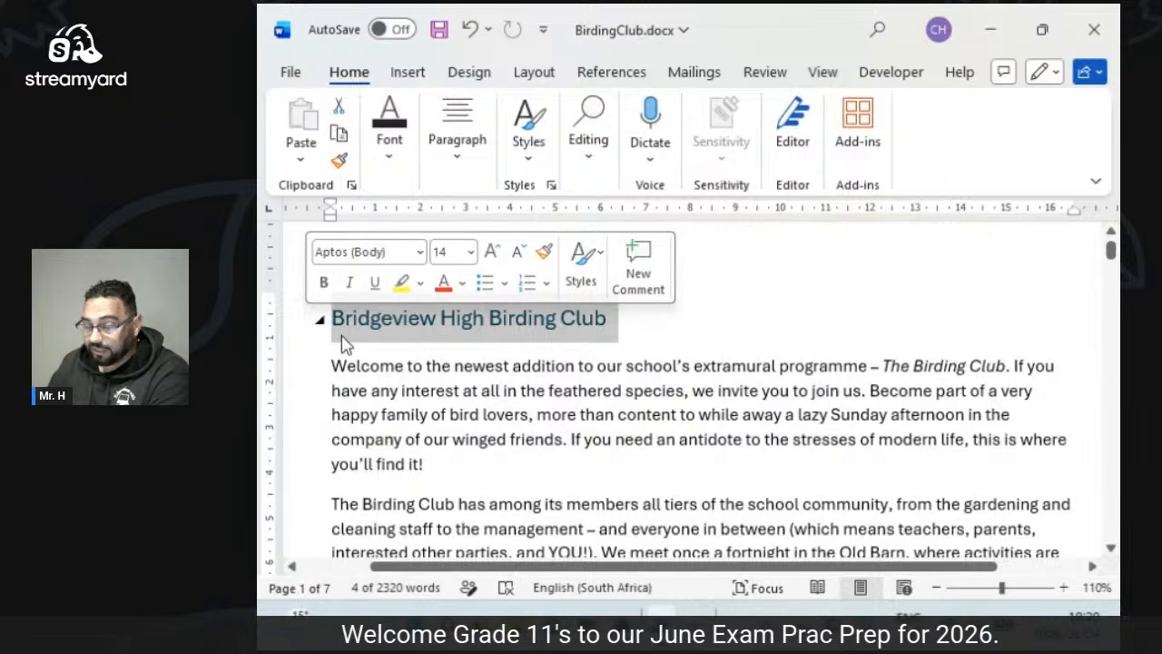
click(523, 153)
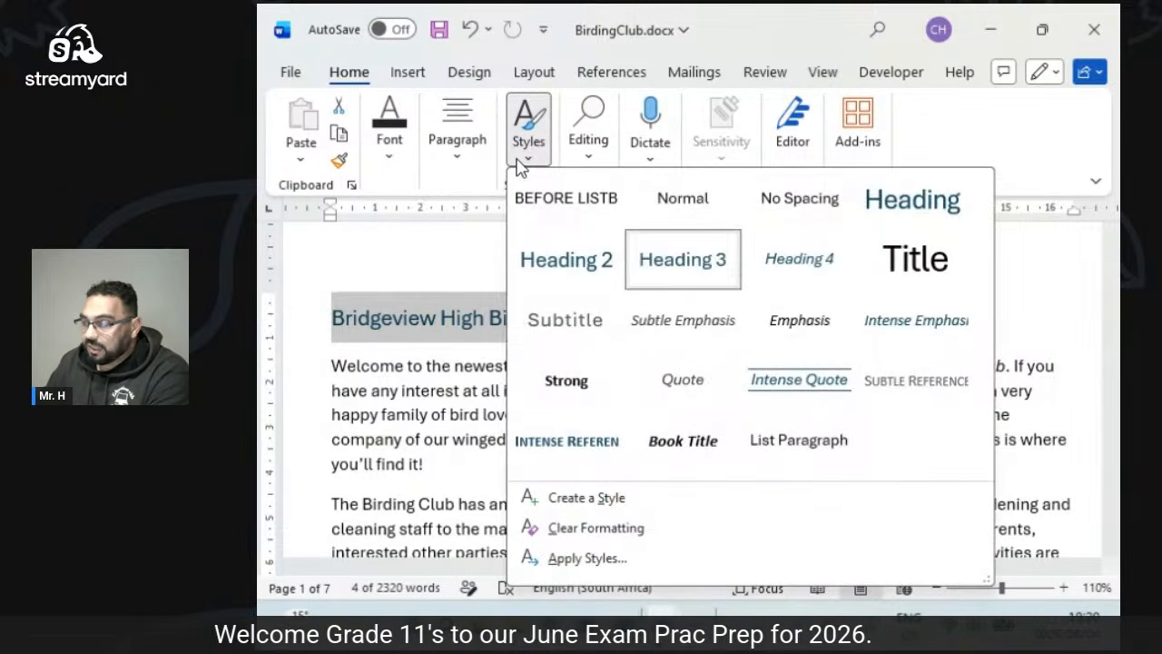
right_click(660, 276)
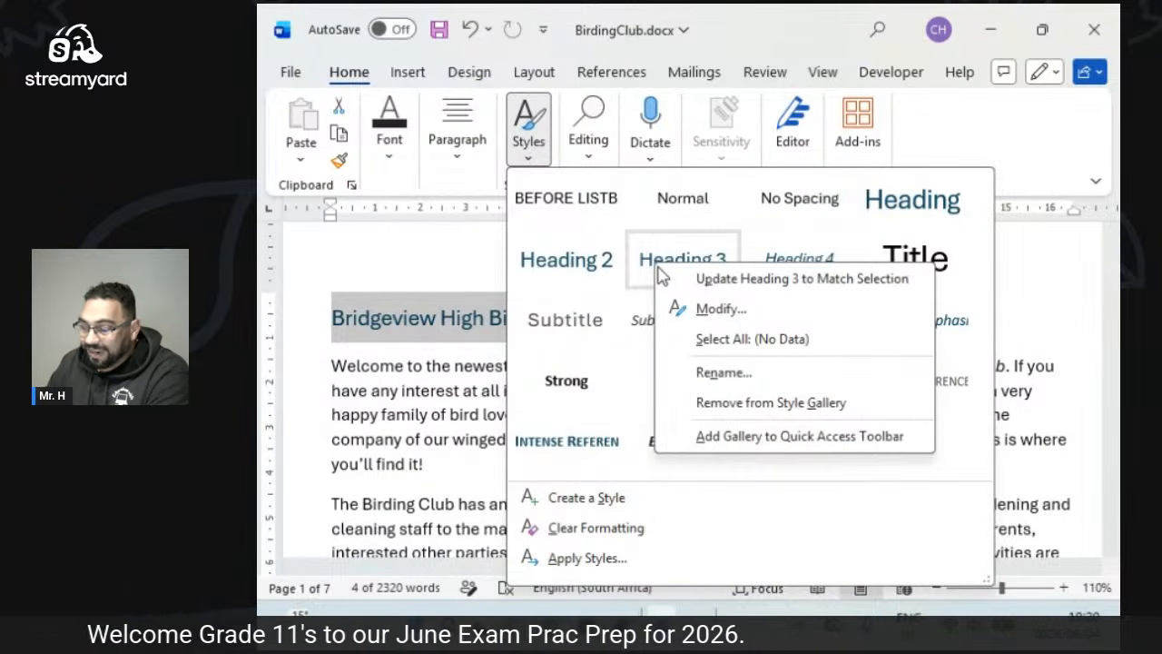
click(700, 310)
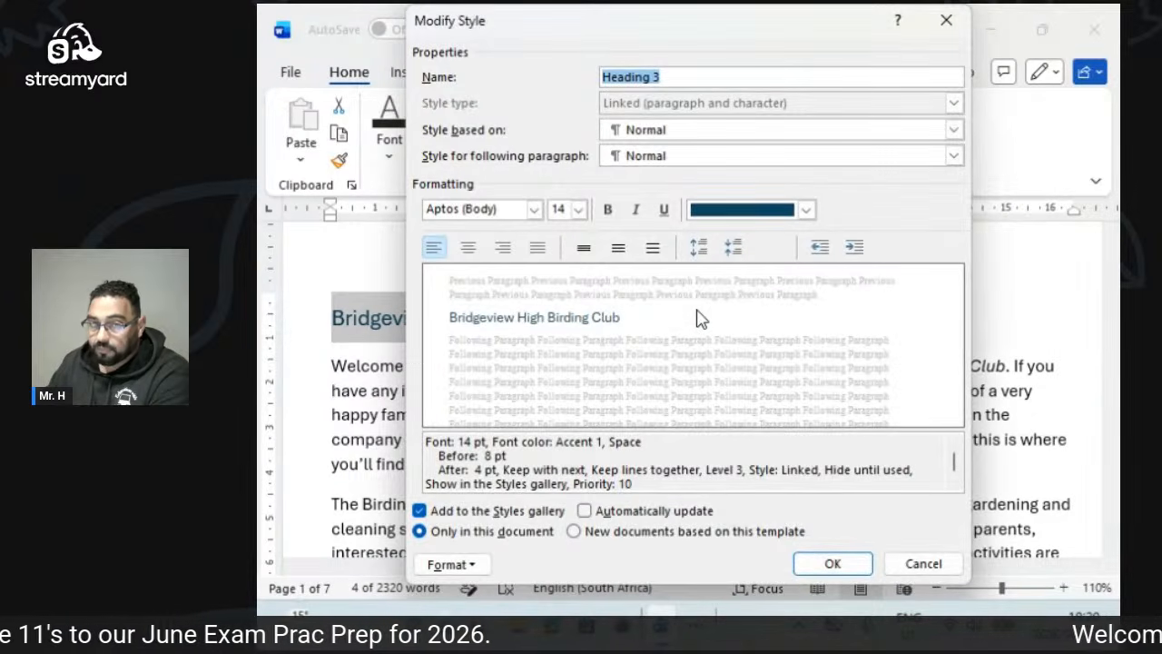
click(805, 210)
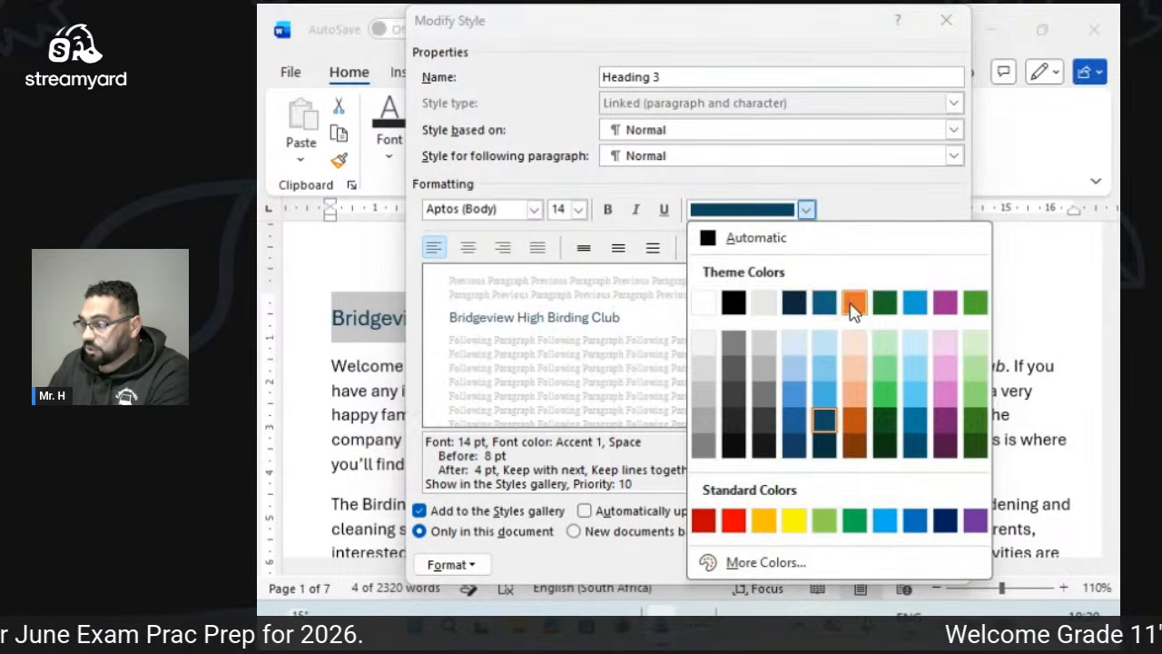
click(854, 303)
Give the Heading 3 style small caps, bold, size 16 and a light green Accent 6 font colour, and save the style changes.
click(462, 565)
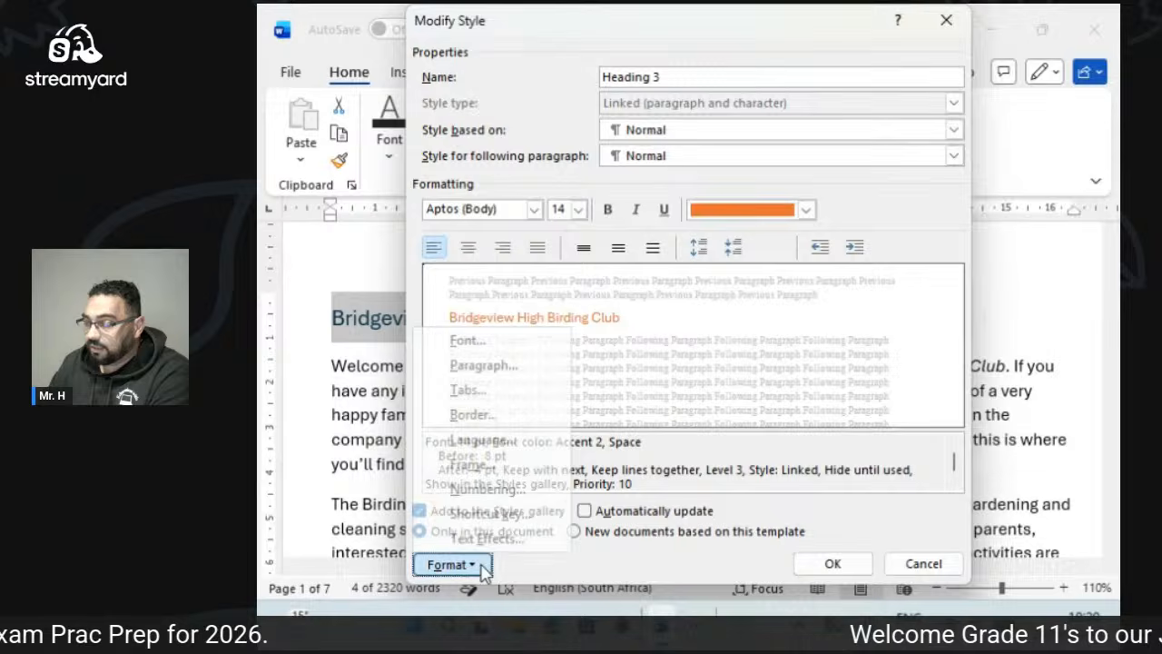
click(467, 336)
click(933, 335)
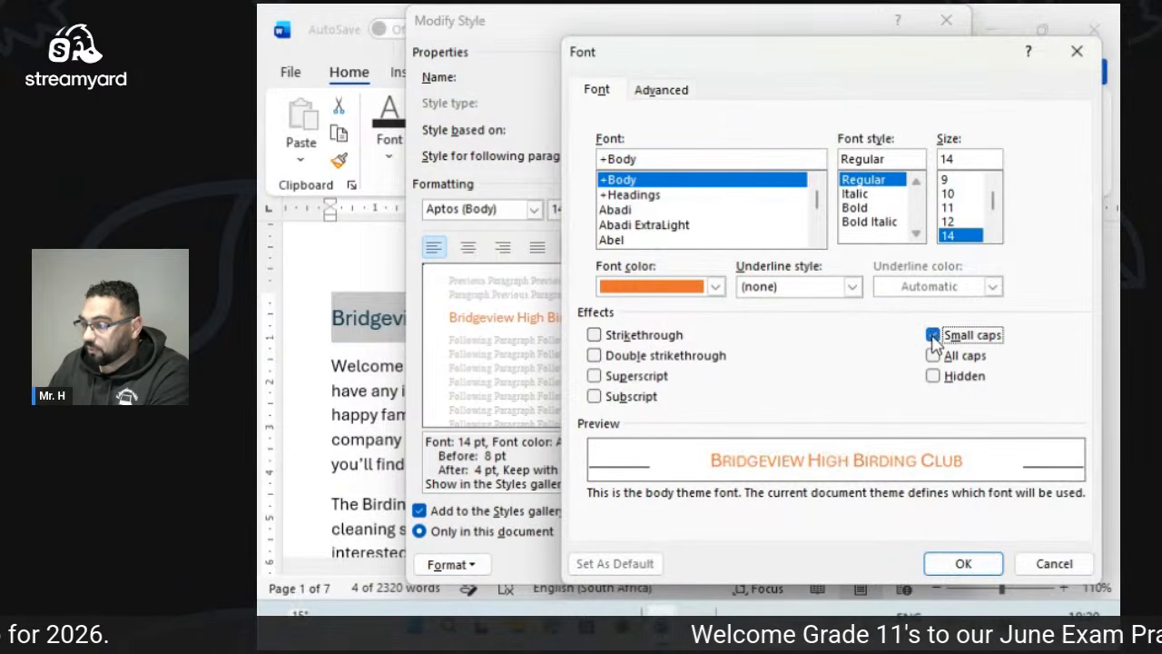
click(715, 286)
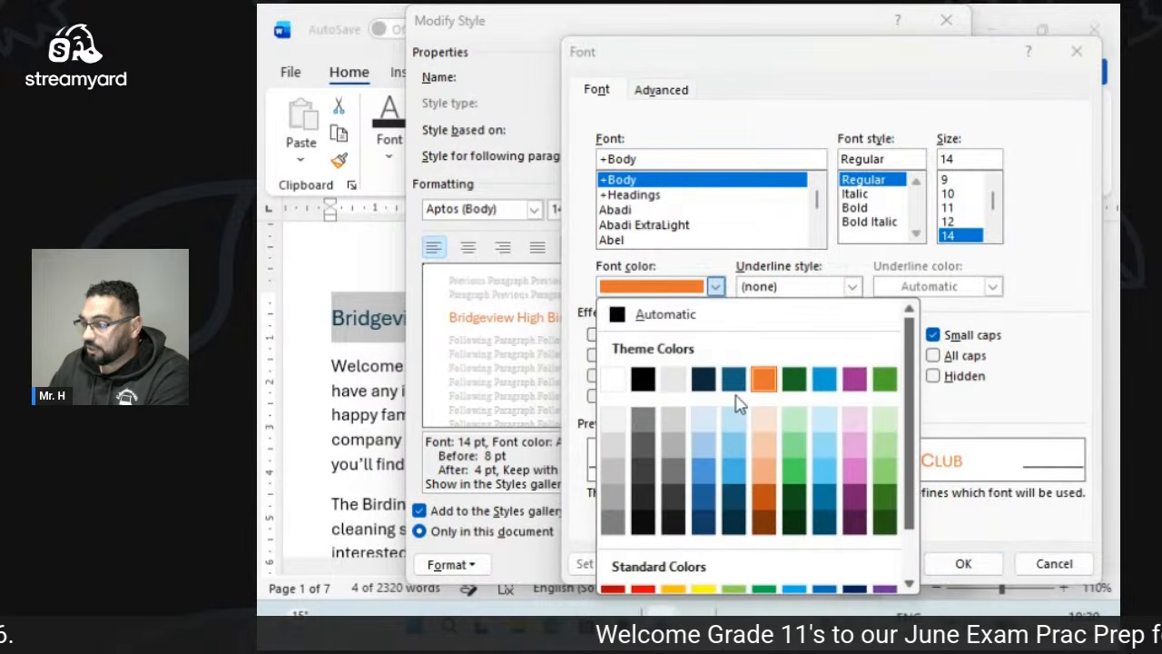
click(883, 472)
click(870, 208)
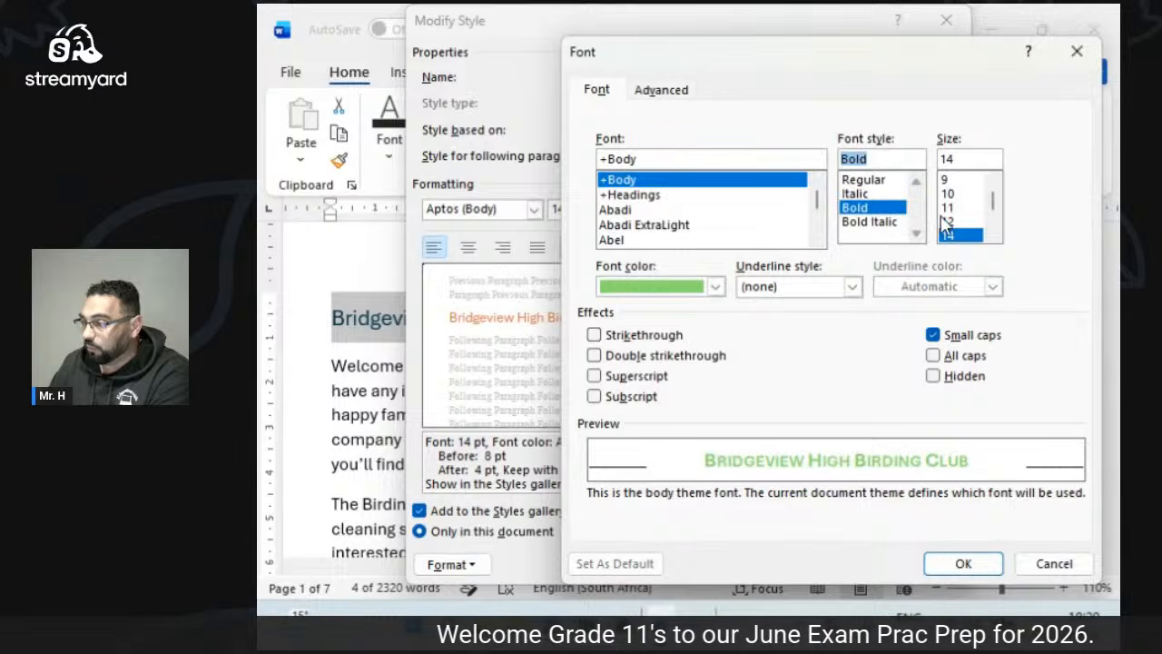
click(992, 233)
click(953, 236)
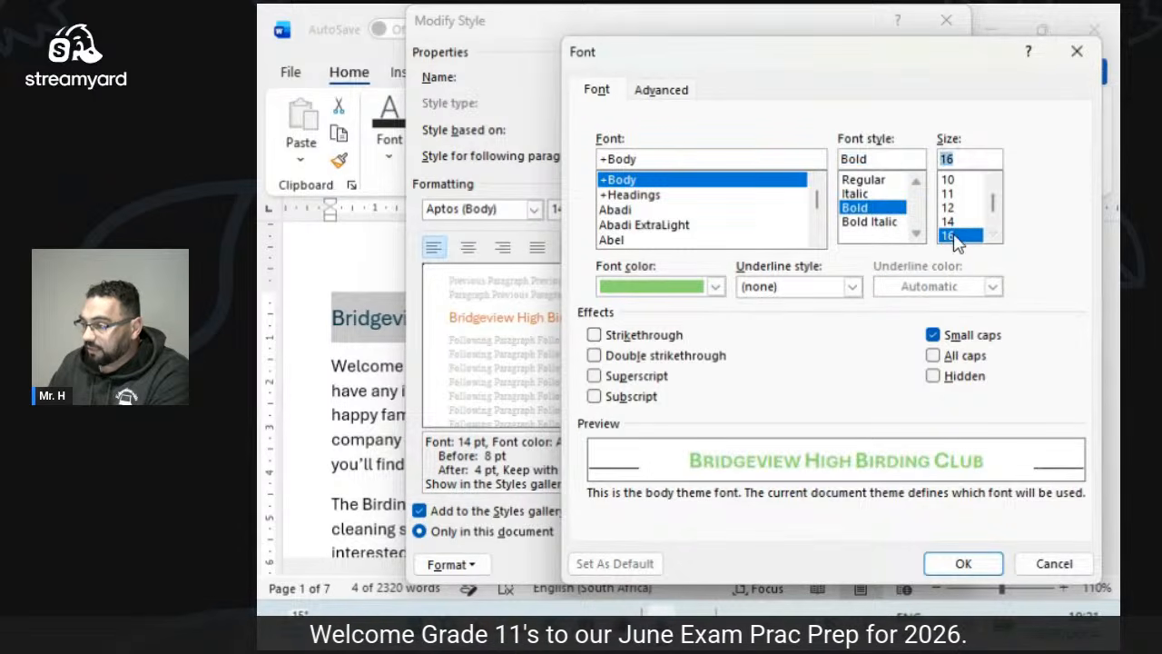
click(963, 563)
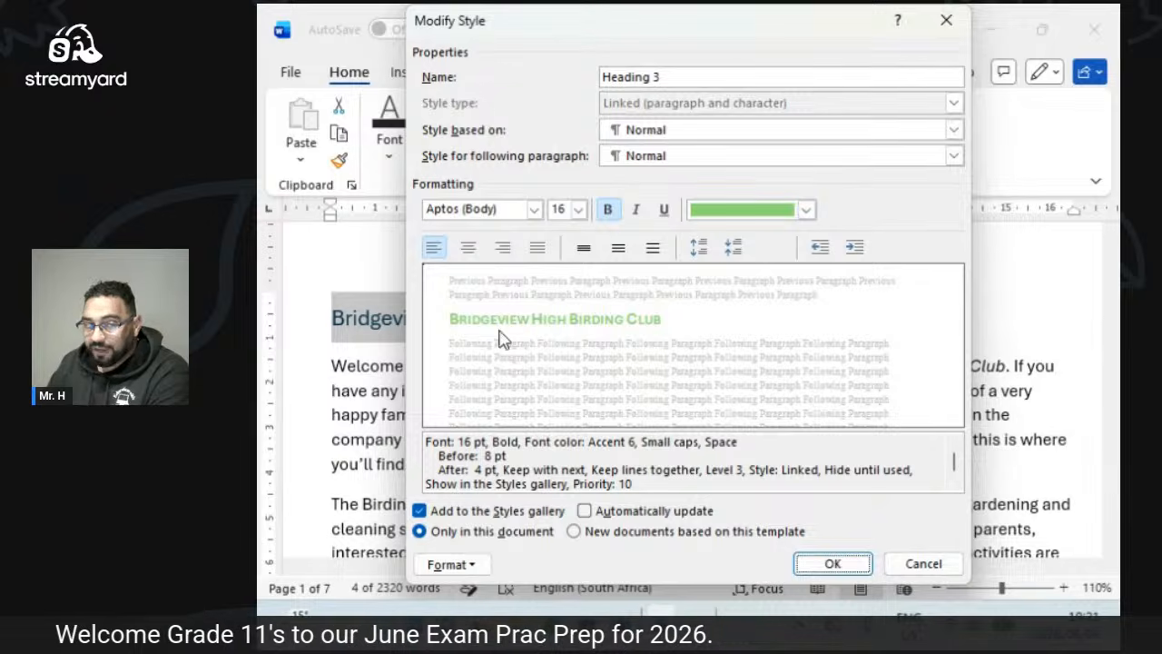
click(833, 564)
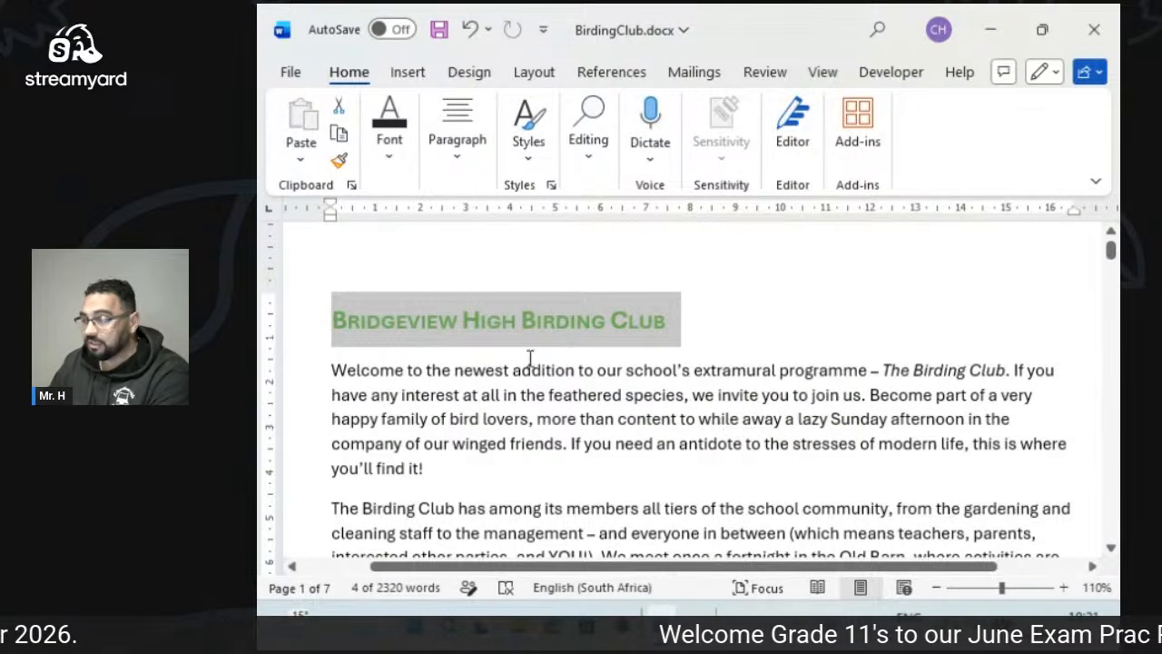
Locate the subheading "Where to find birds" between the "Did you know?" paragraph and the Southern Africa paragraph.
scroll(511, 397, down, 6)
scroll(511, 400, down, 6)
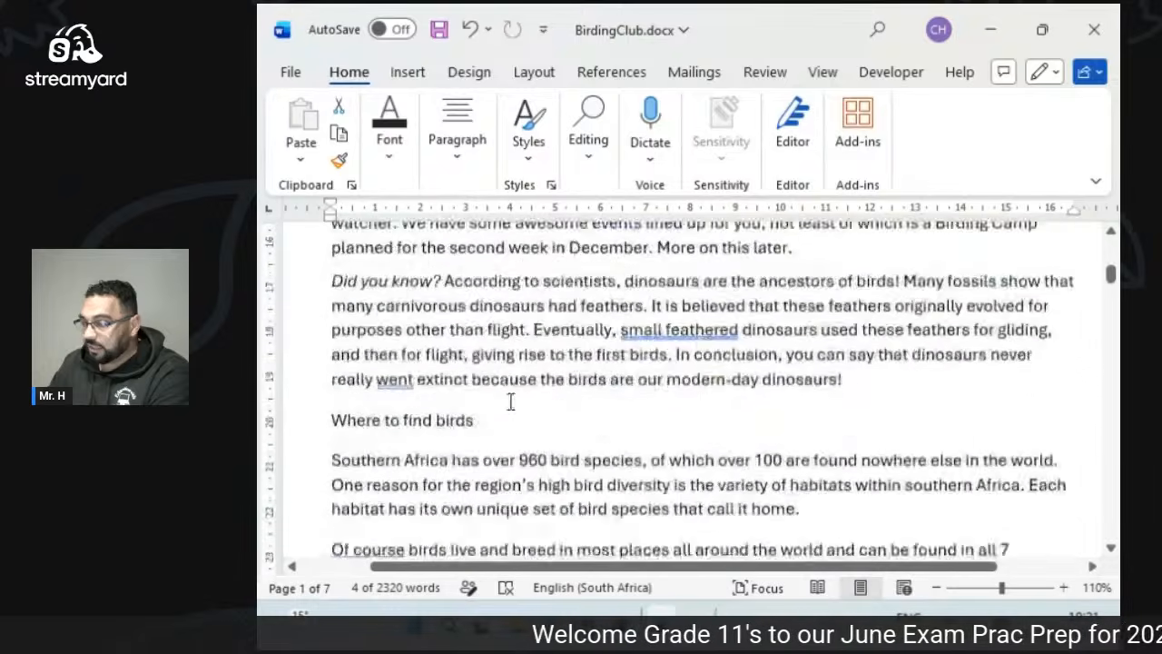
click(310, 451)
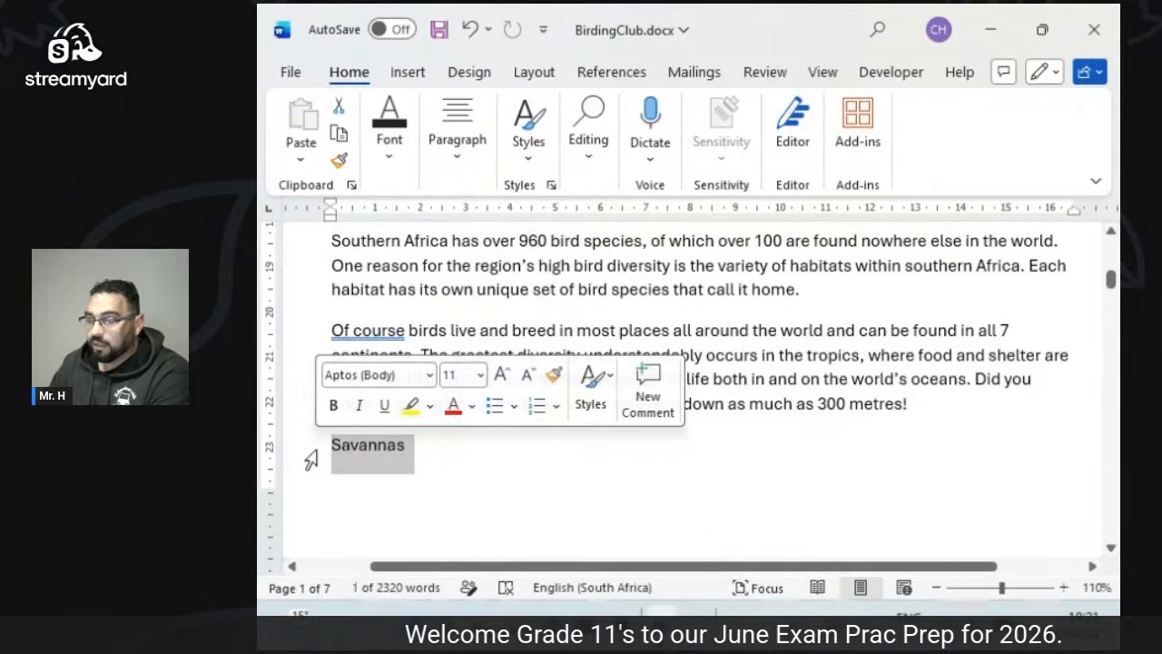
click(404, 330)
scroll(307, 430, up, 3)
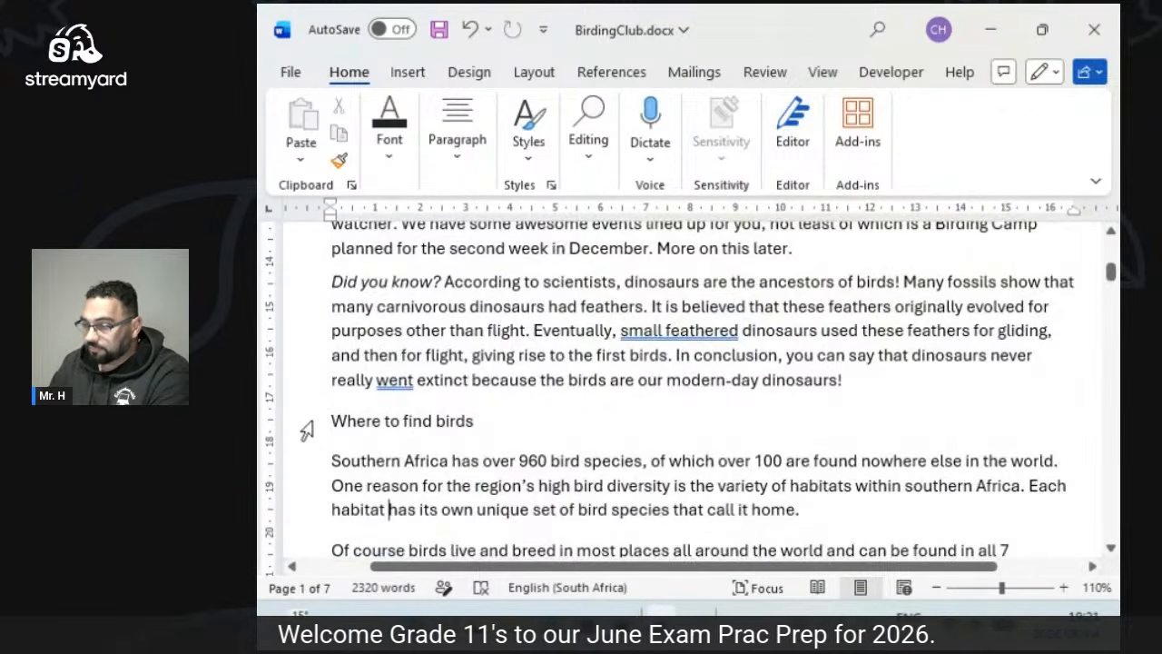
click(308, 427)
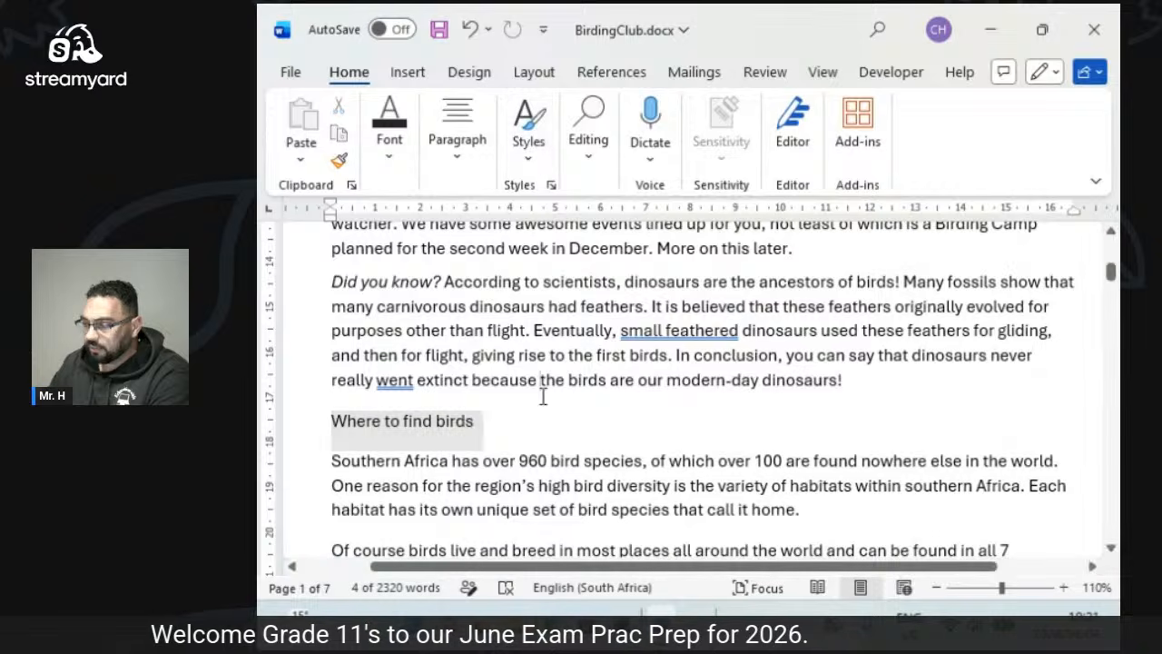
click(540, 379)
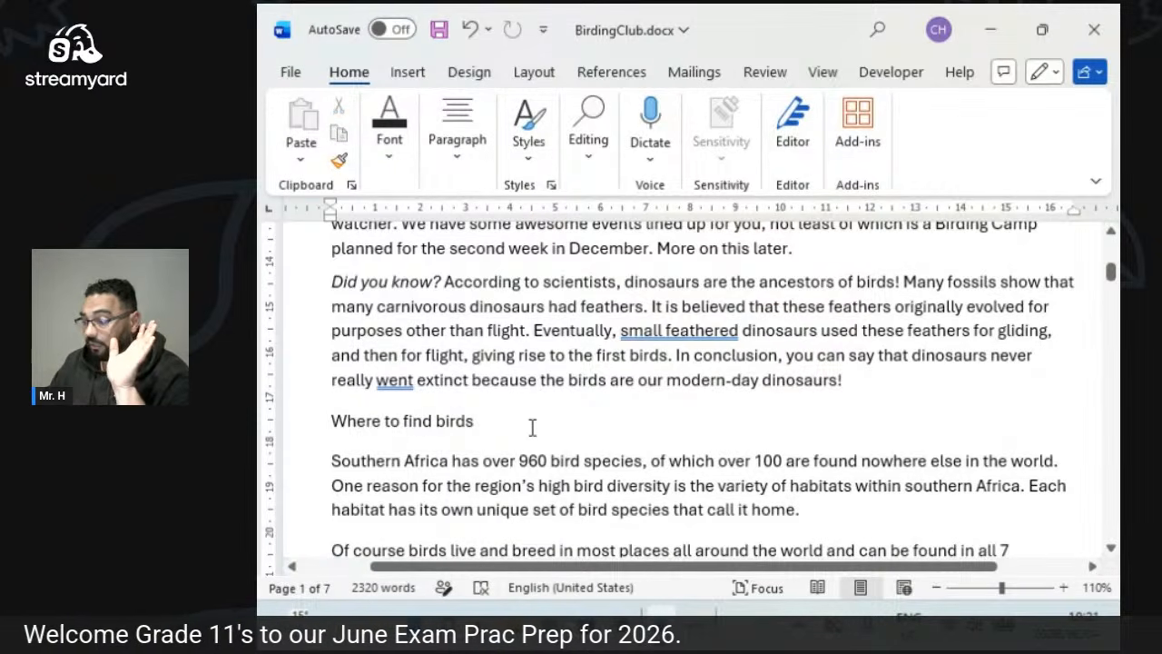
Modify the Heading 2 style to use the standard yellow font colour.
click(528, 132)
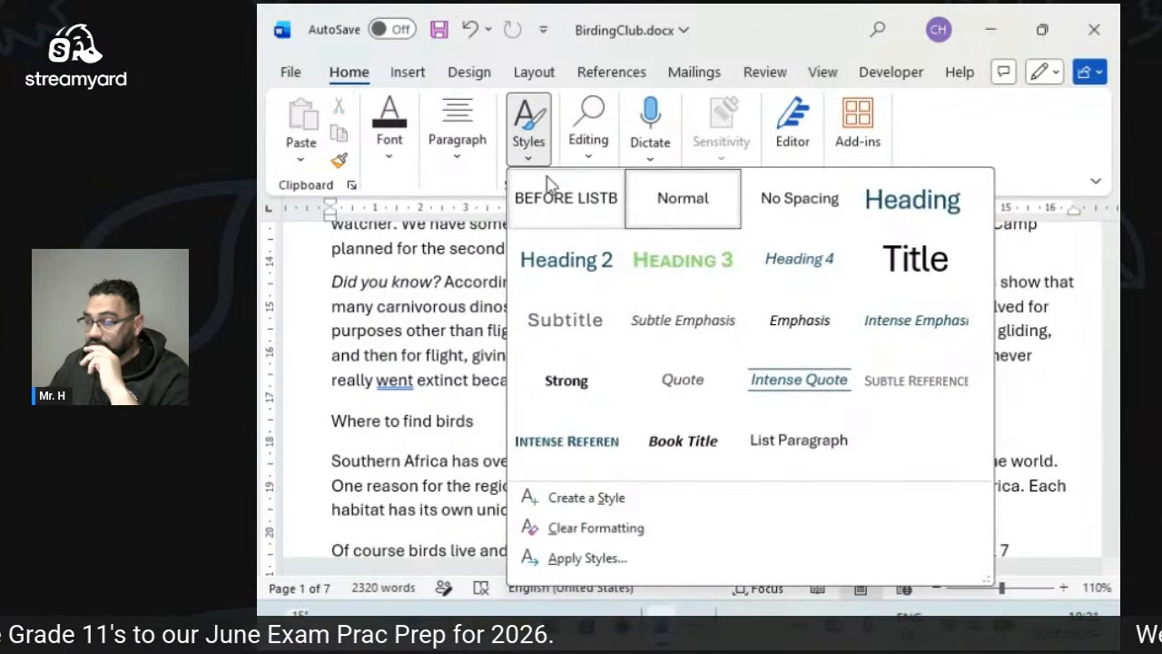
right_click(586, 276)
click(643, 310)
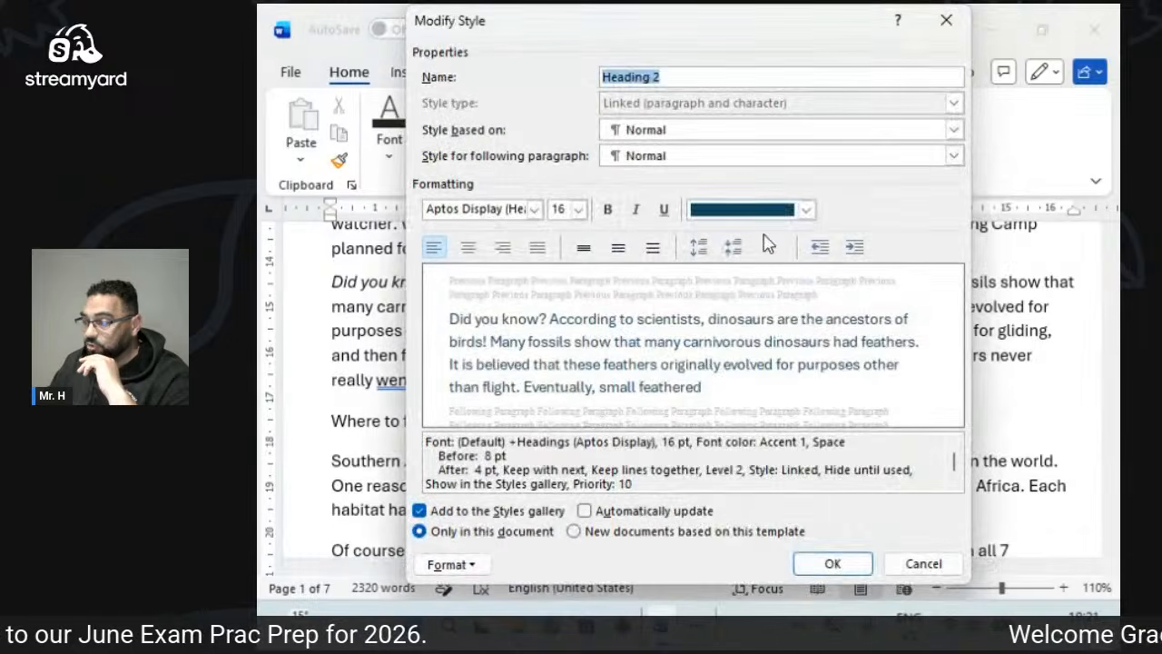
click(765, 211)
click(794, 519)
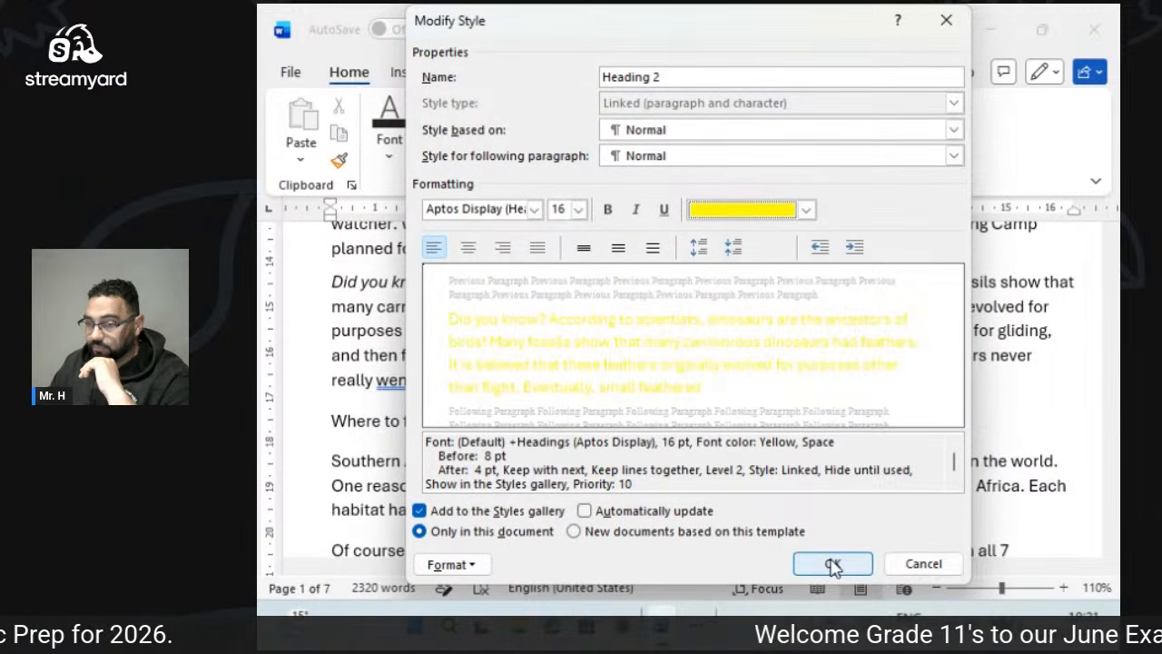
click(832, 565)
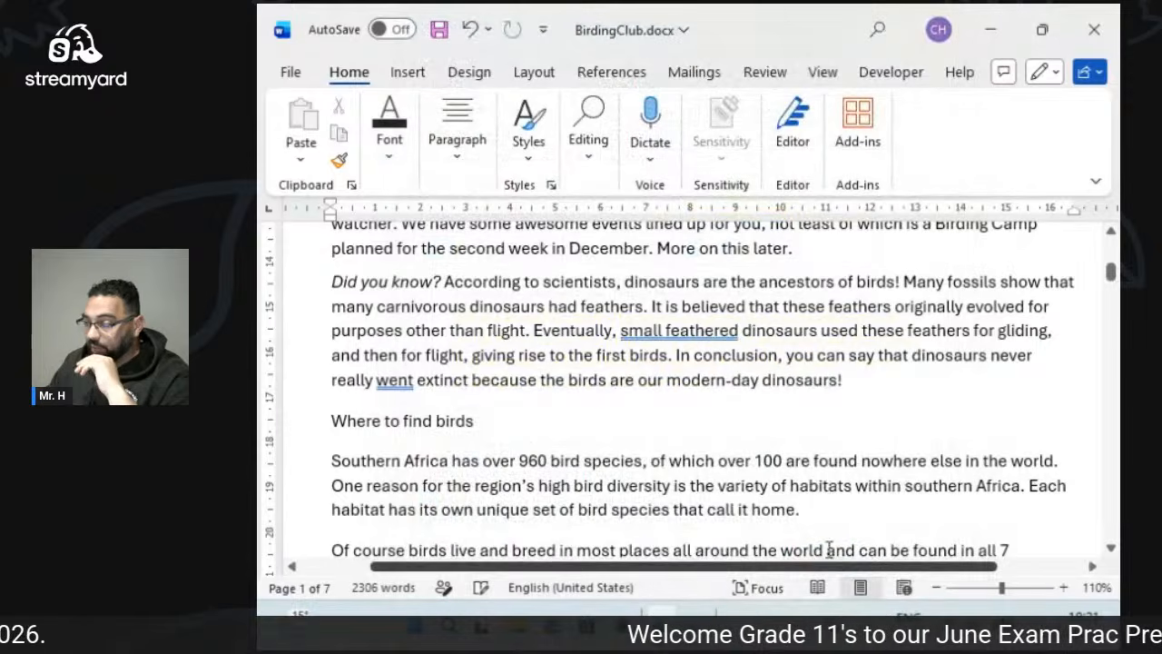
Apply the Heading 2 style to the subheading "Where to find birds" and deselect it.
click(309, 425)
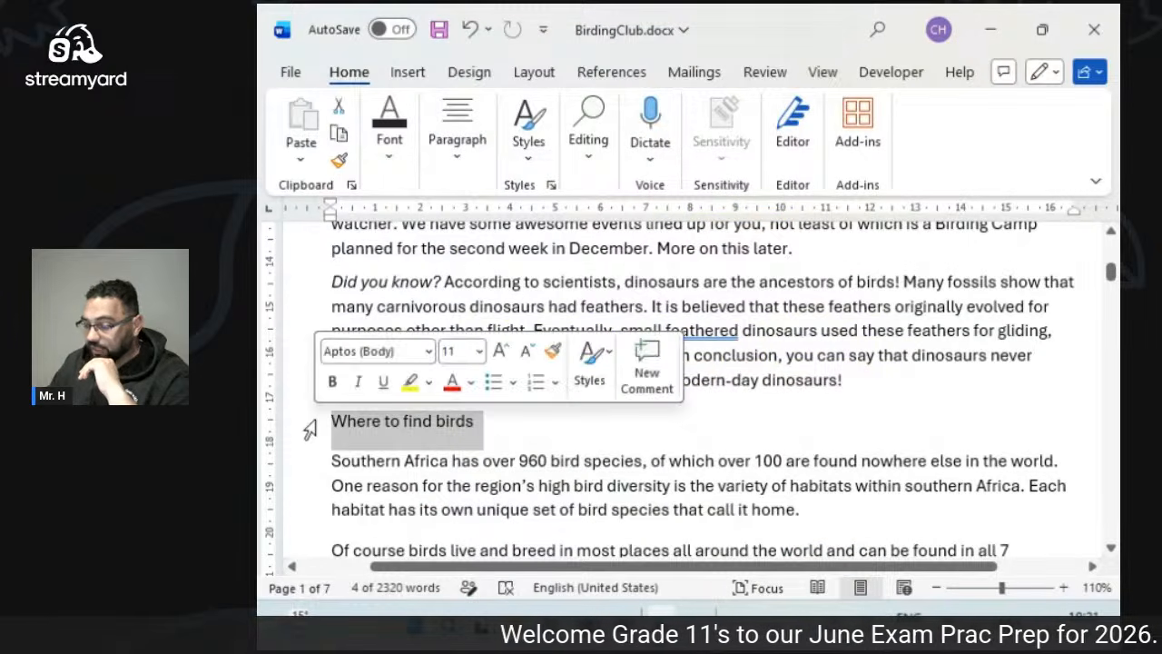
click(524, 169)
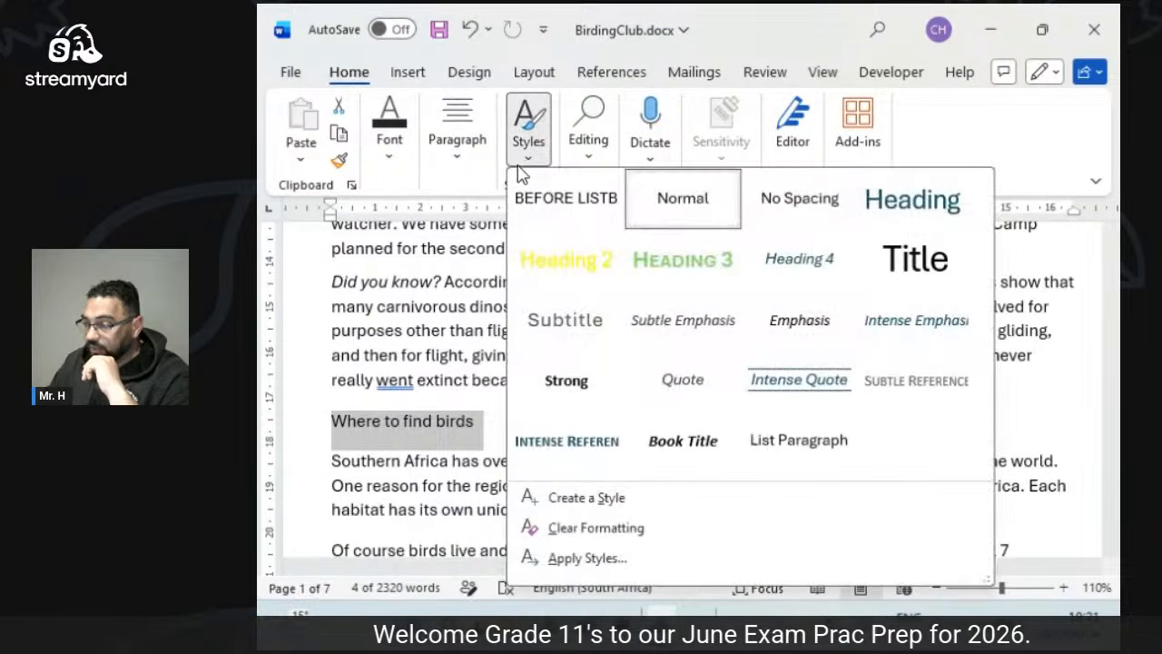
click(550, 261)
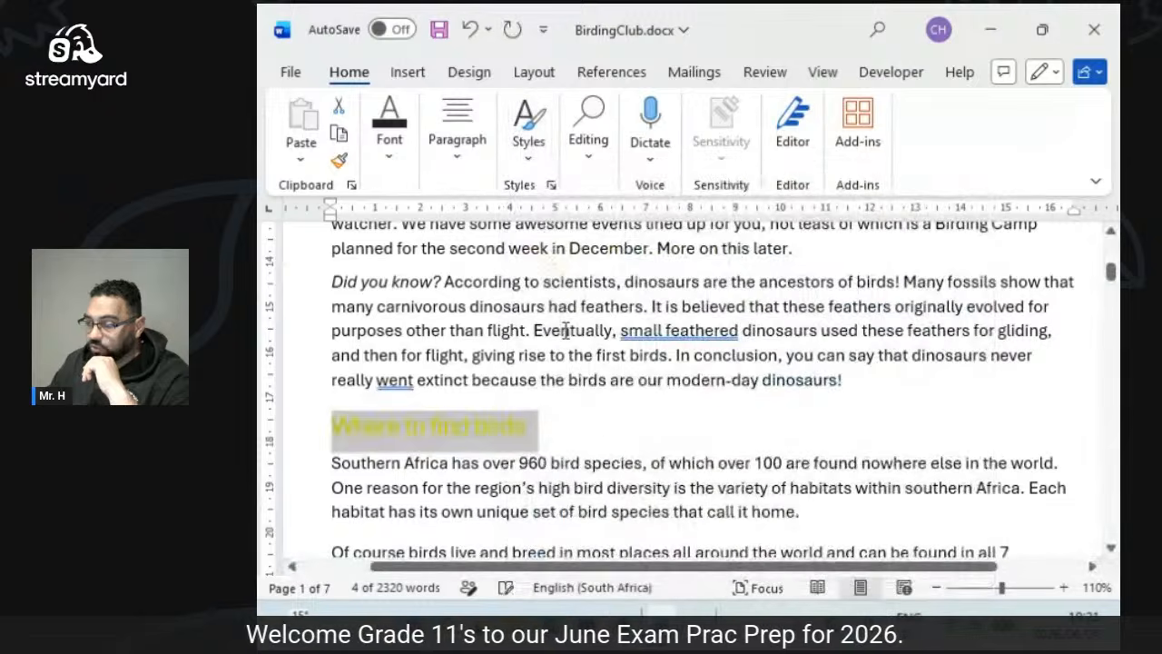
click(608, 424)
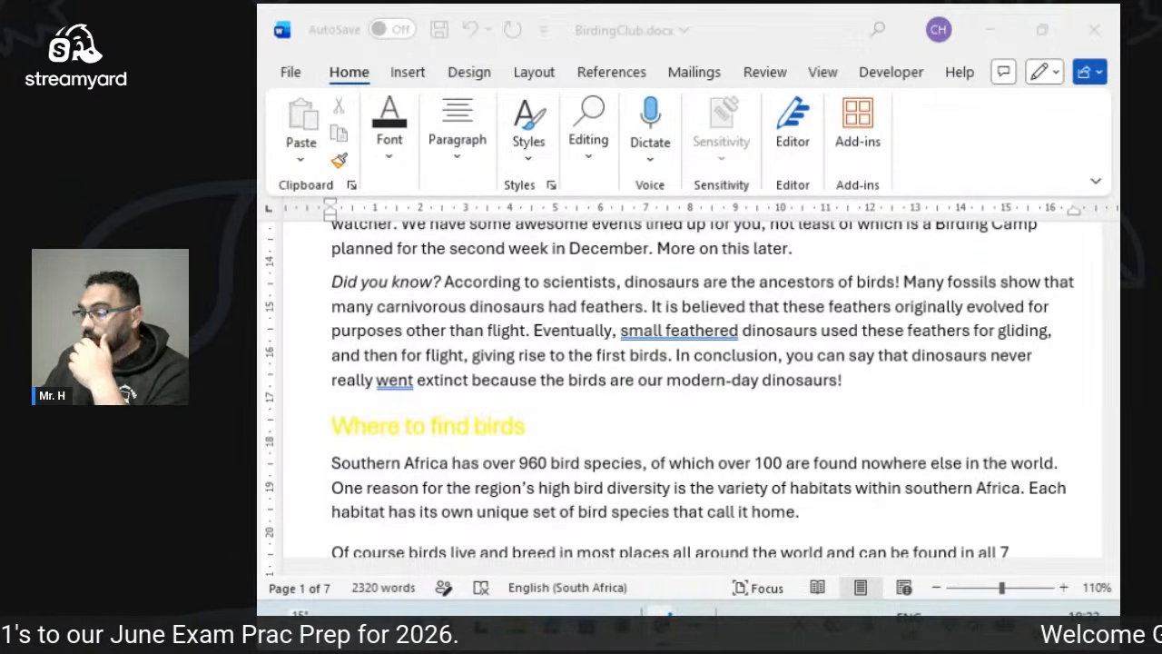
Set the welcome paragraph below the main heading to a 0,2 cm left indent and a 0,1 cm right indent.
scroll(537, 423, up, 10)
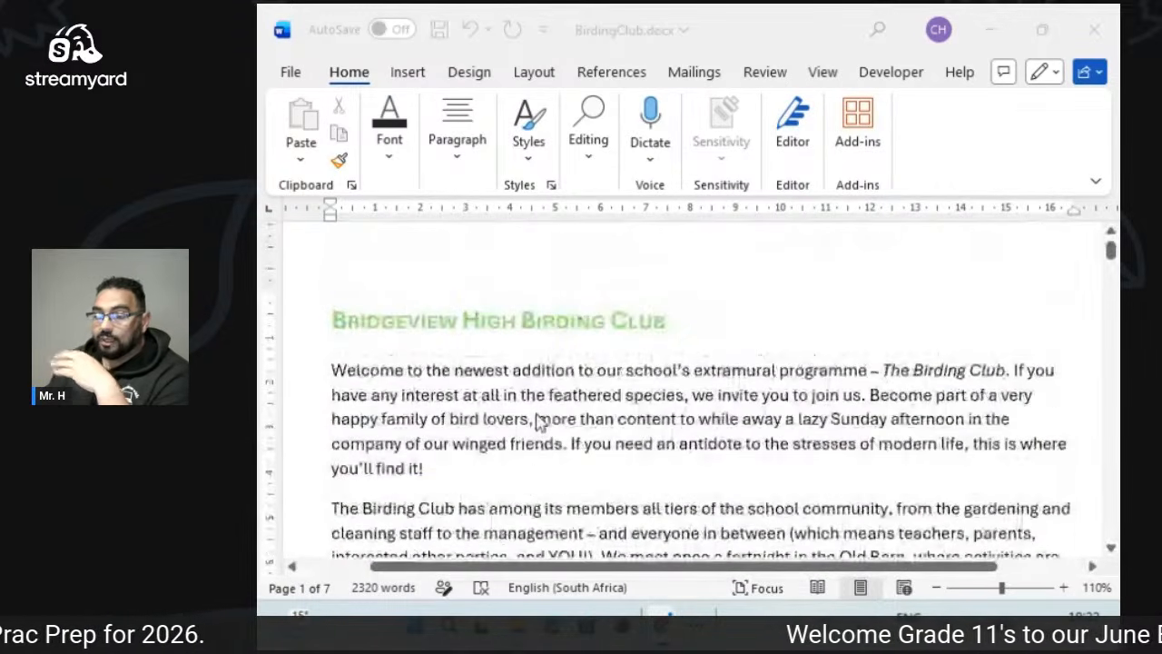
scroll(508, 422, down, 1)
drag(305, 318, 328, 389)
click(394, 404)
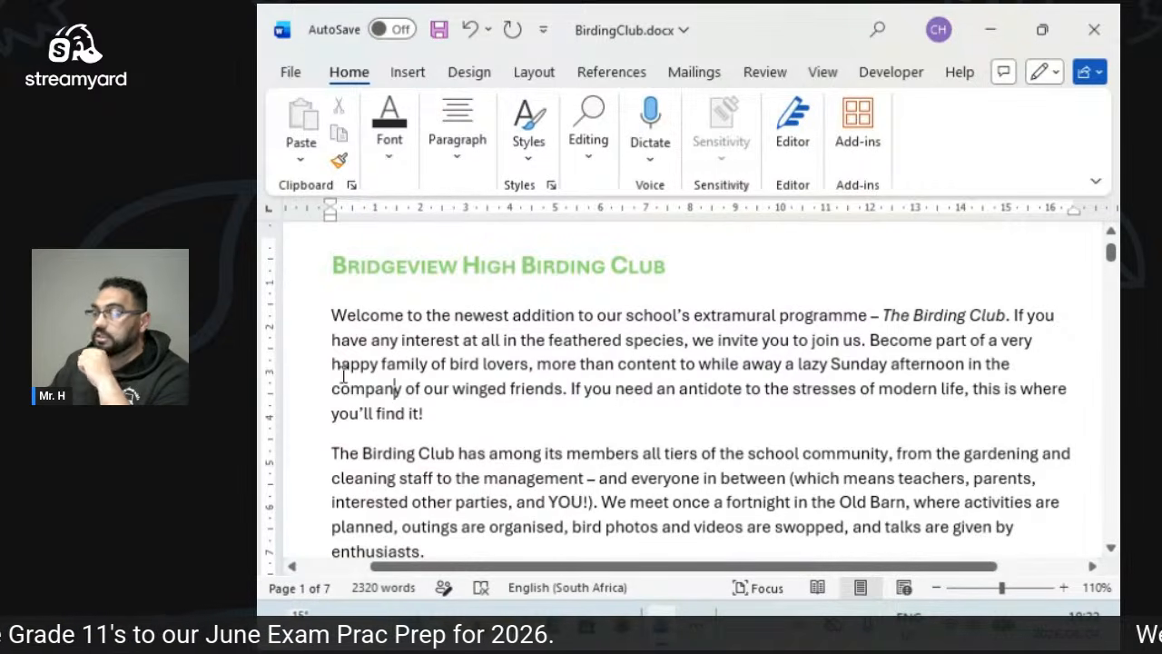
click(301, 329)
drag(300, 336, 309, 415)
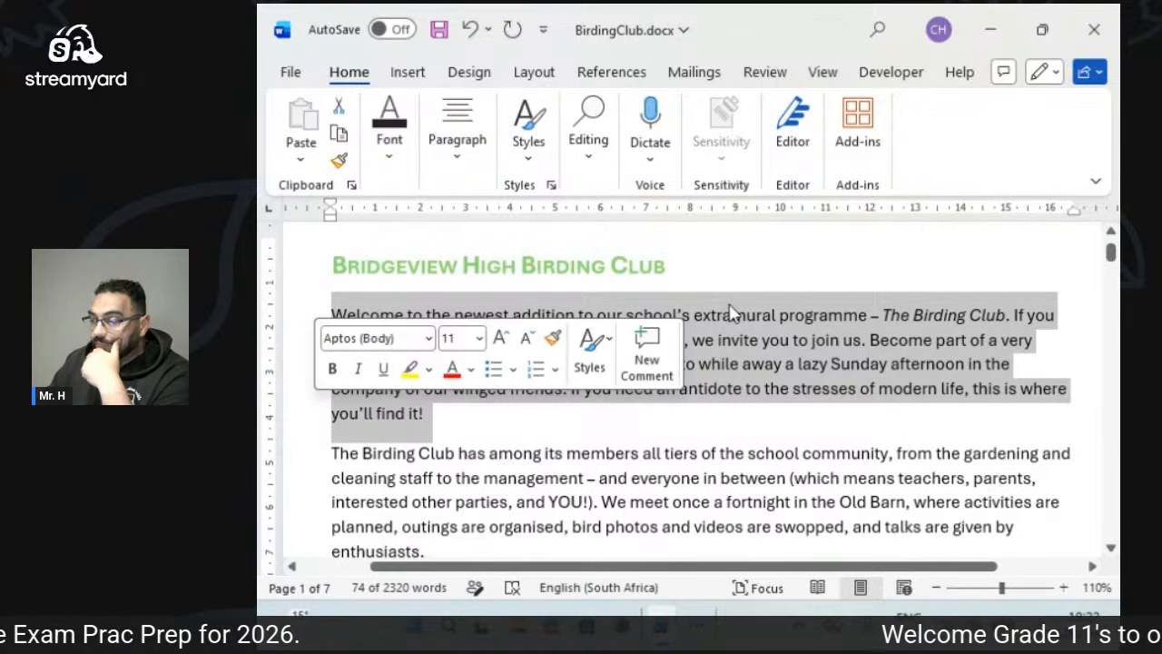
click(458, 181)
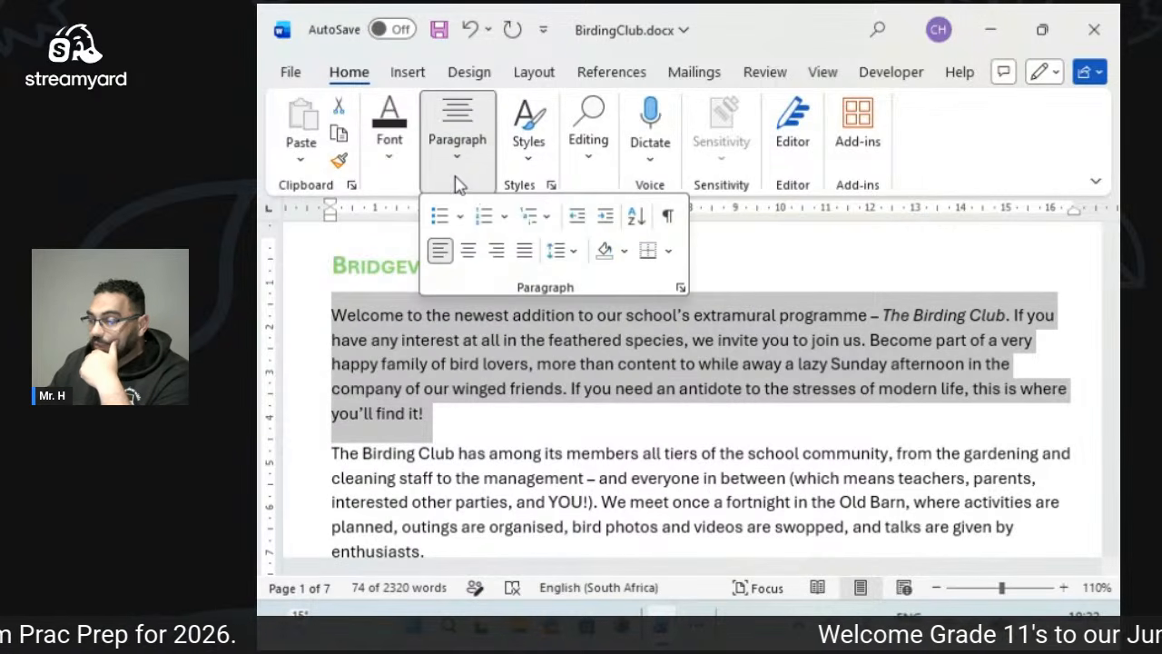
click(680, 288)
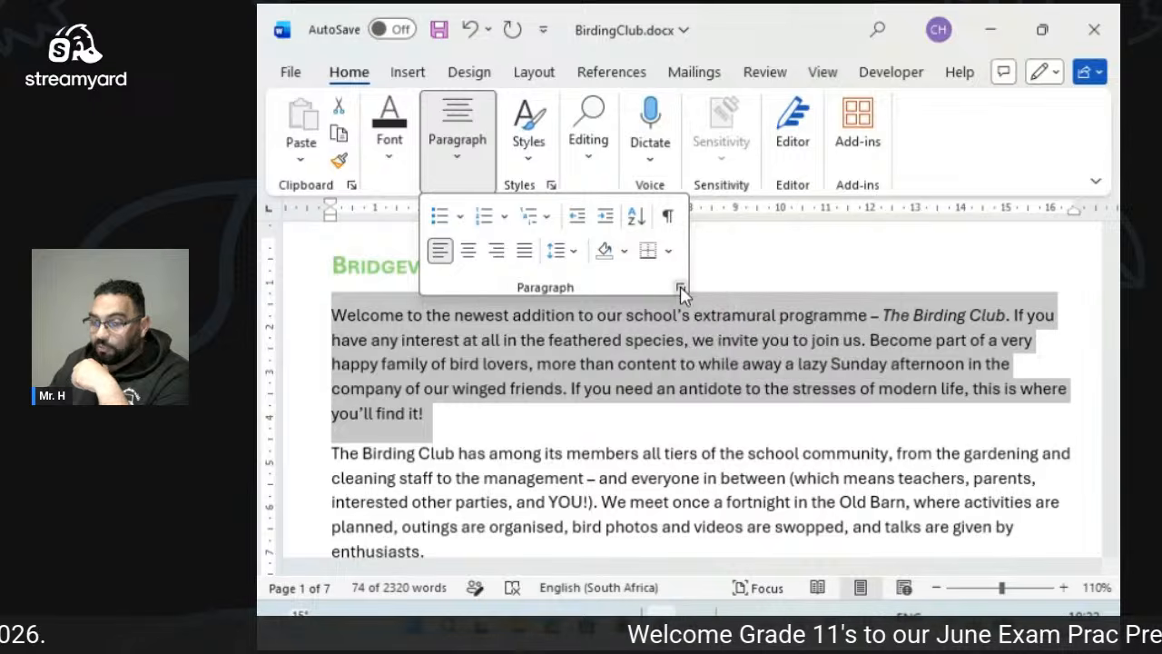
drag(514, 26, 585, 39)
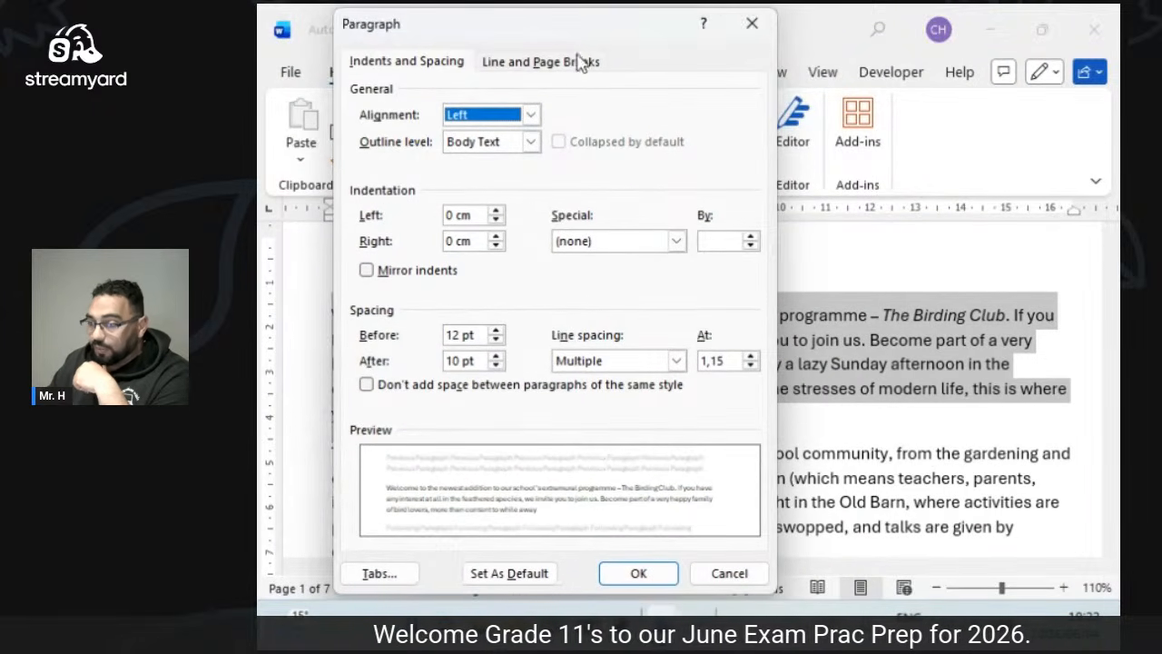
click(496, 211)
click(496, 211)
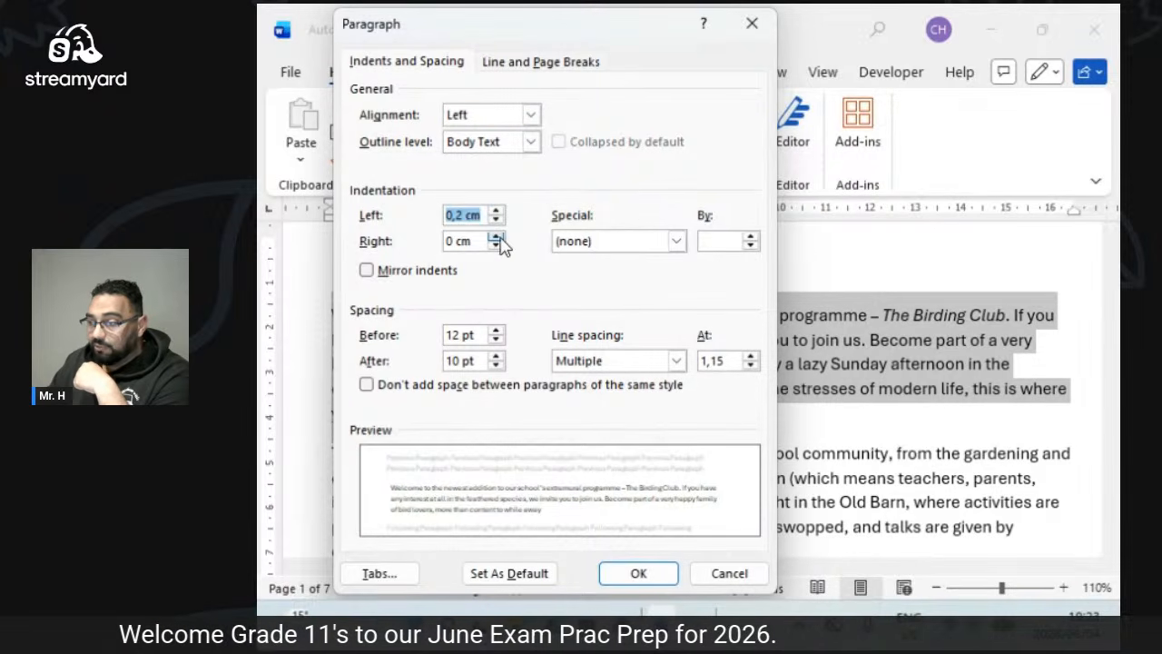
click(496, 237)
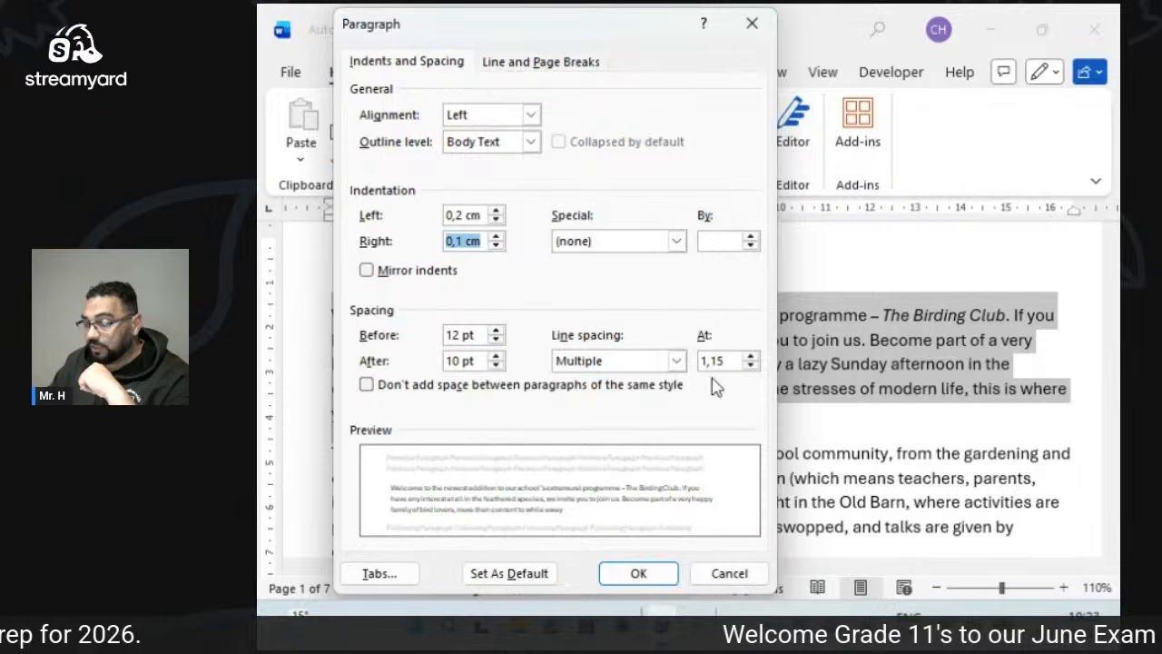
Set the welcome paragraph's line spacing to Multiple at 2 and apply the paragraph formatting.
click(676, 361)
click(677, 380)
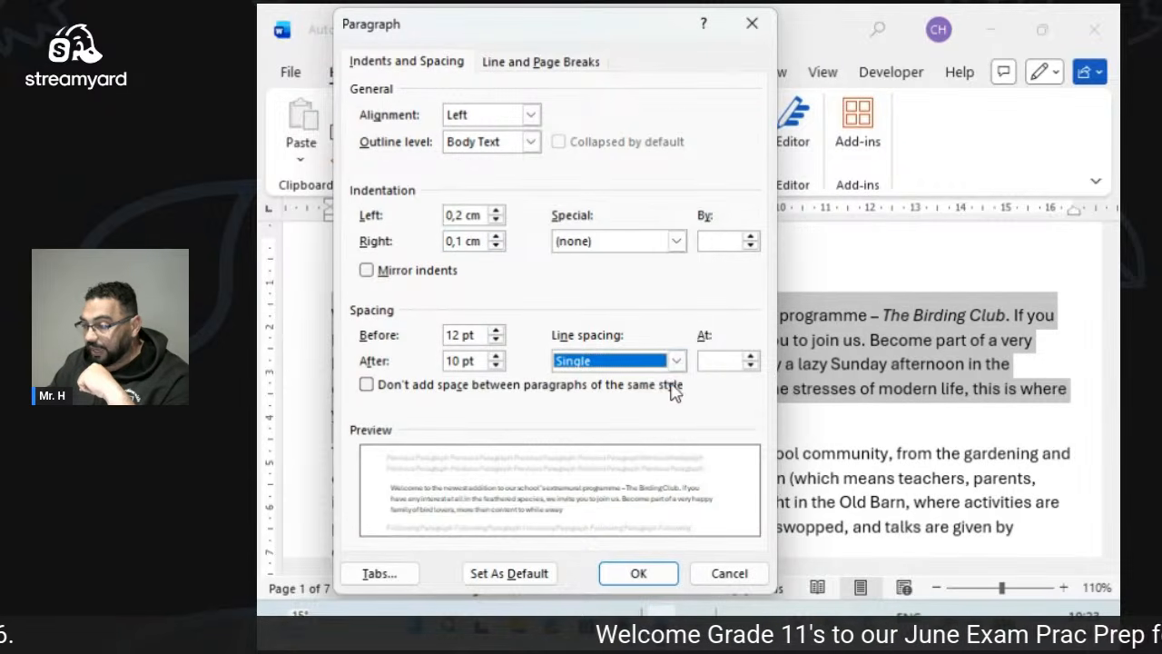
click(750, 356)
click(750, 356)
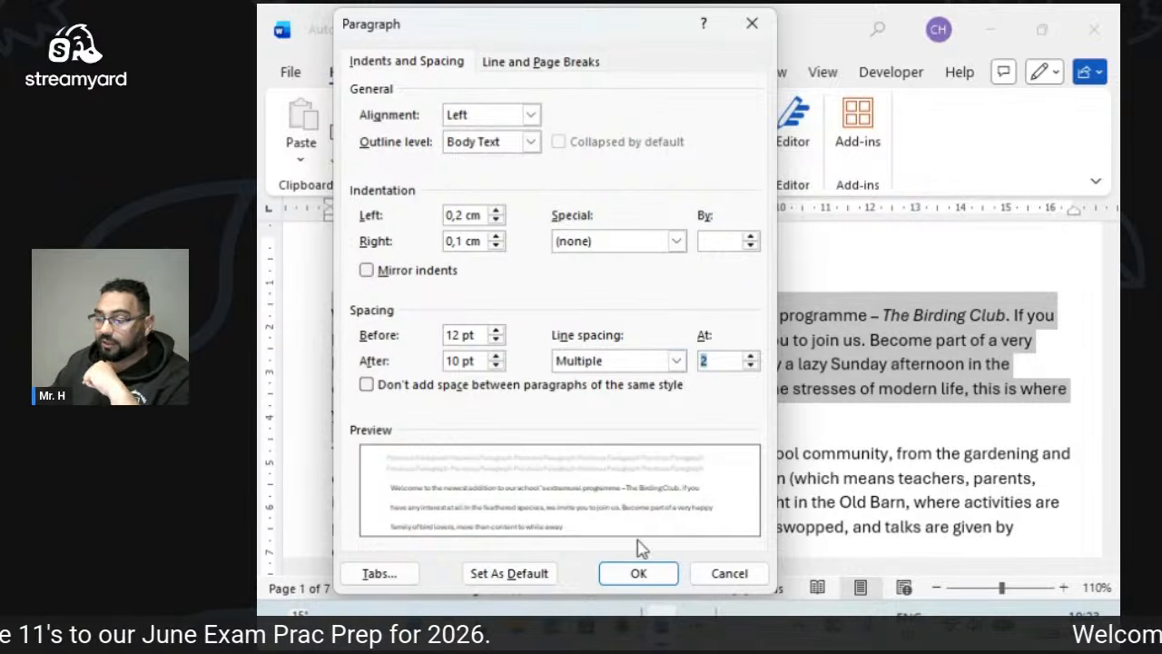
click(638, 570)
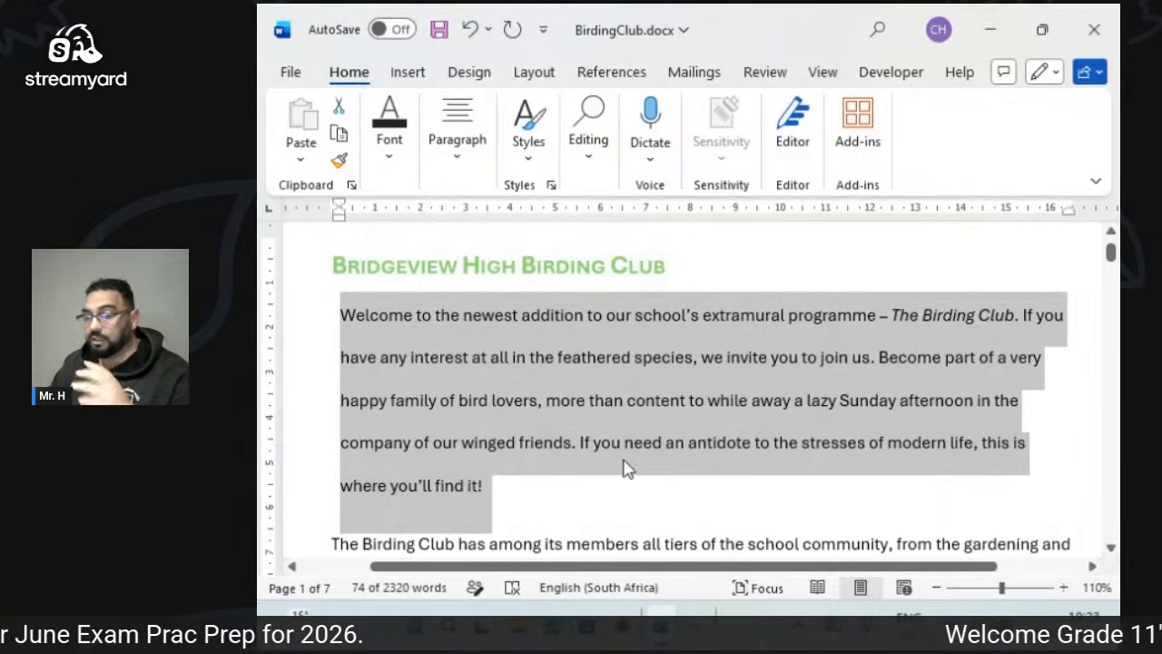
scroll(614, 448, down, 2)
scroll(615, 444, up, 2)
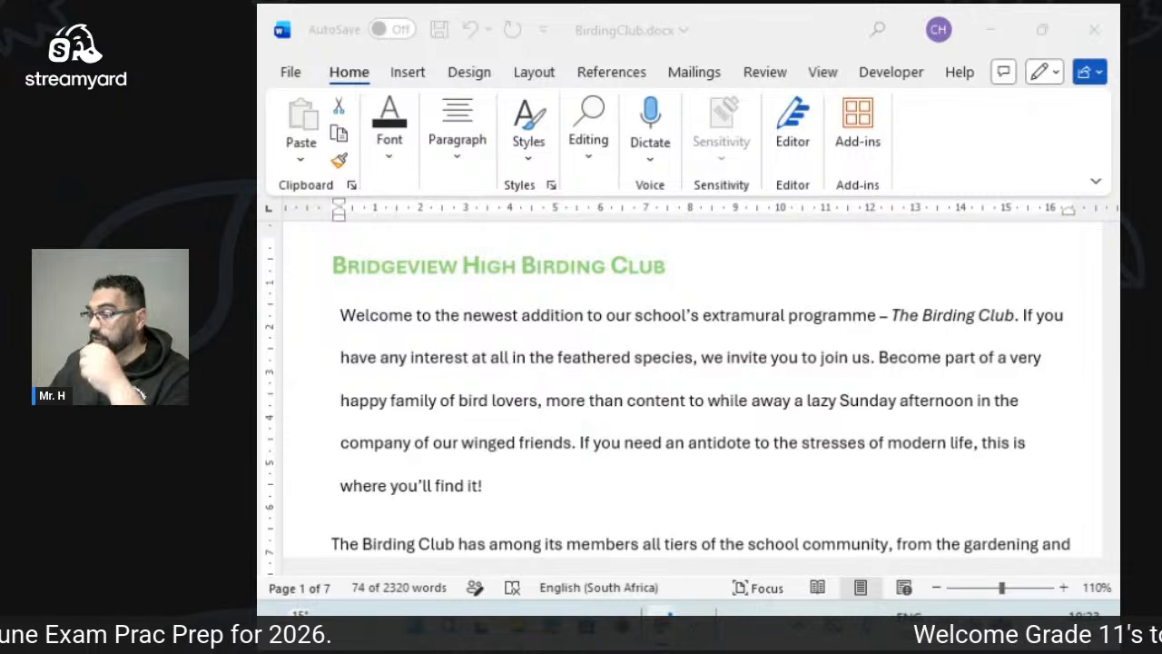
Insert the picture 3.png from the Pictures folder in place of the selected welcome paragraph.
click(413, 80)
click(414, 80)
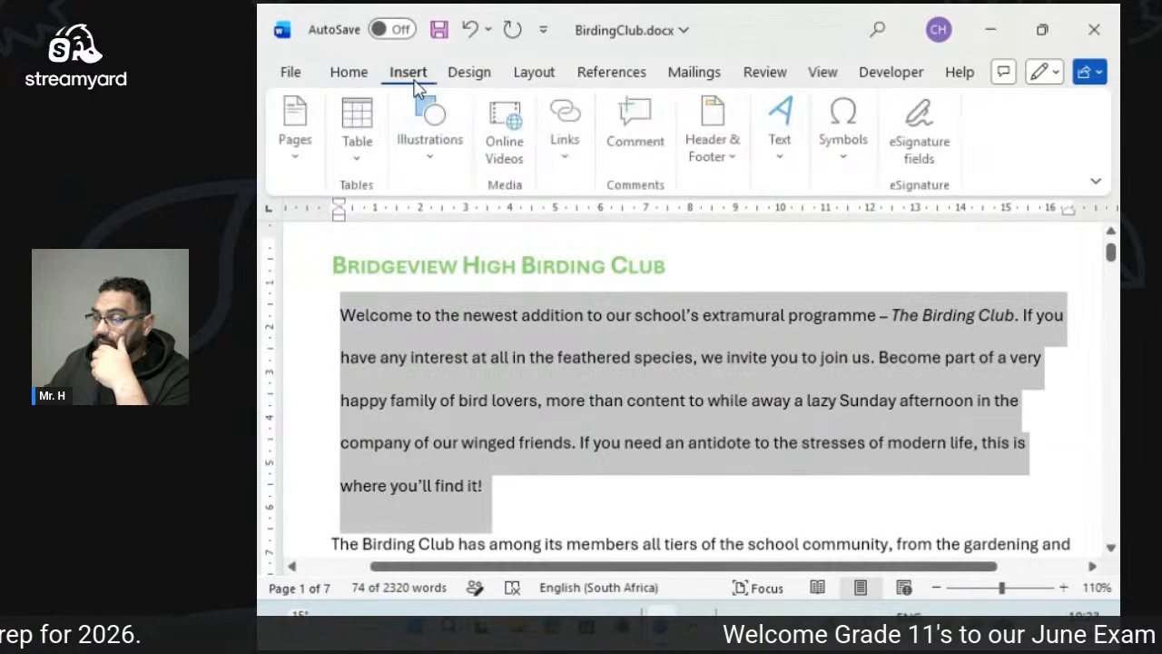
click(429, 177)
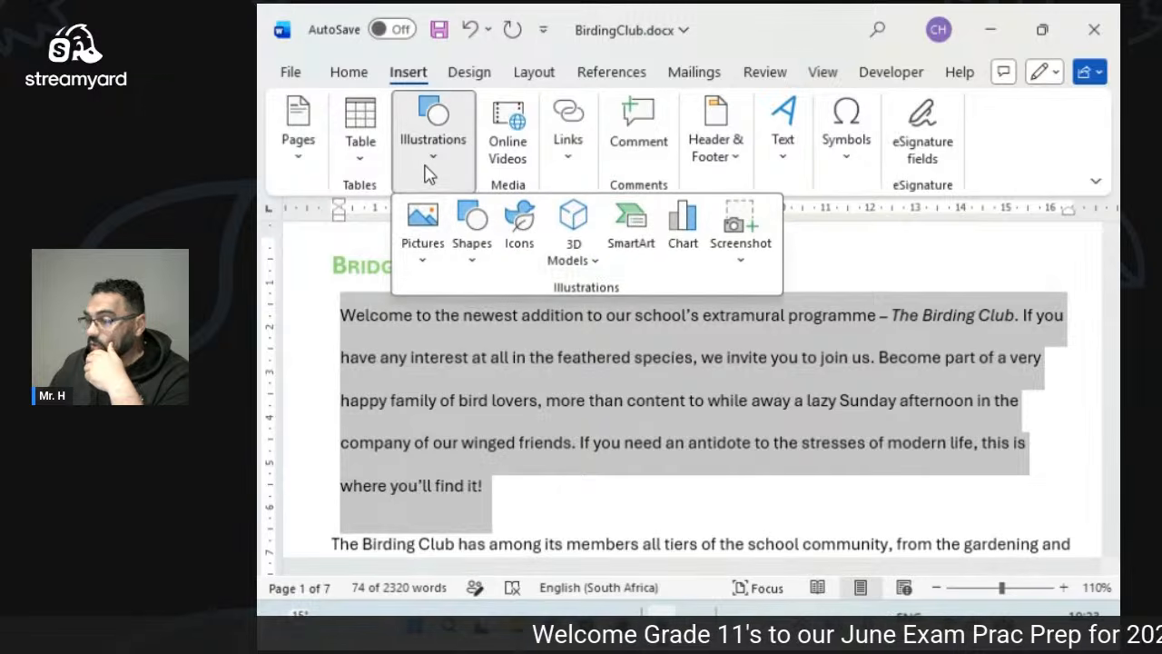
click(430, 261)
key(Escape)
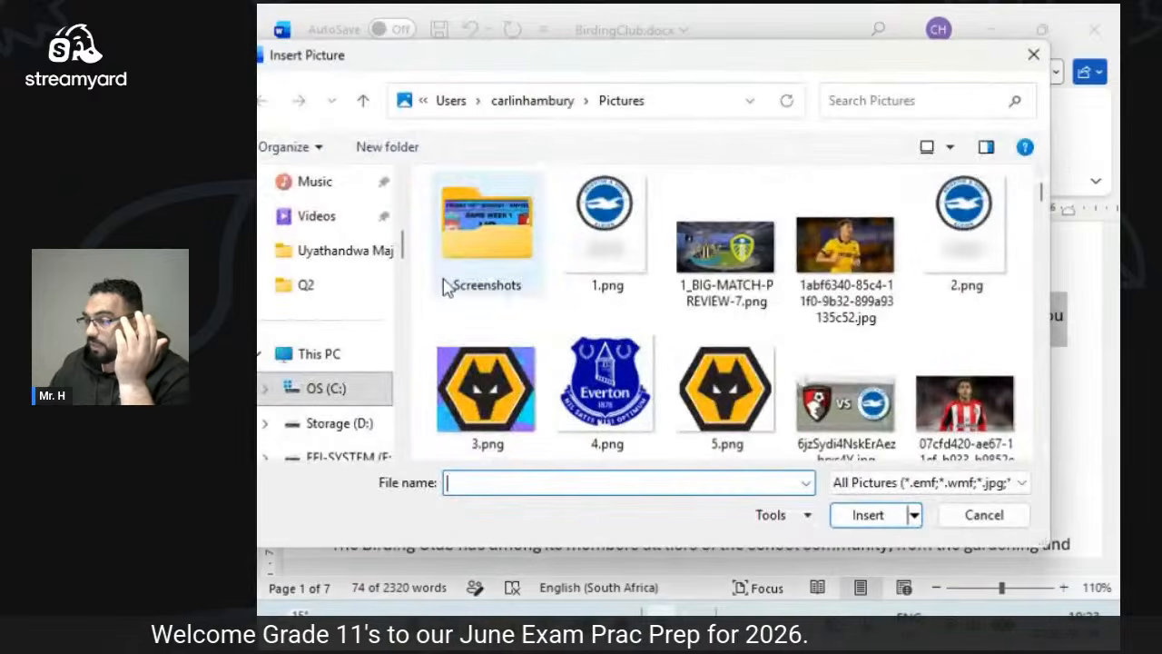
double_click(485, 384)
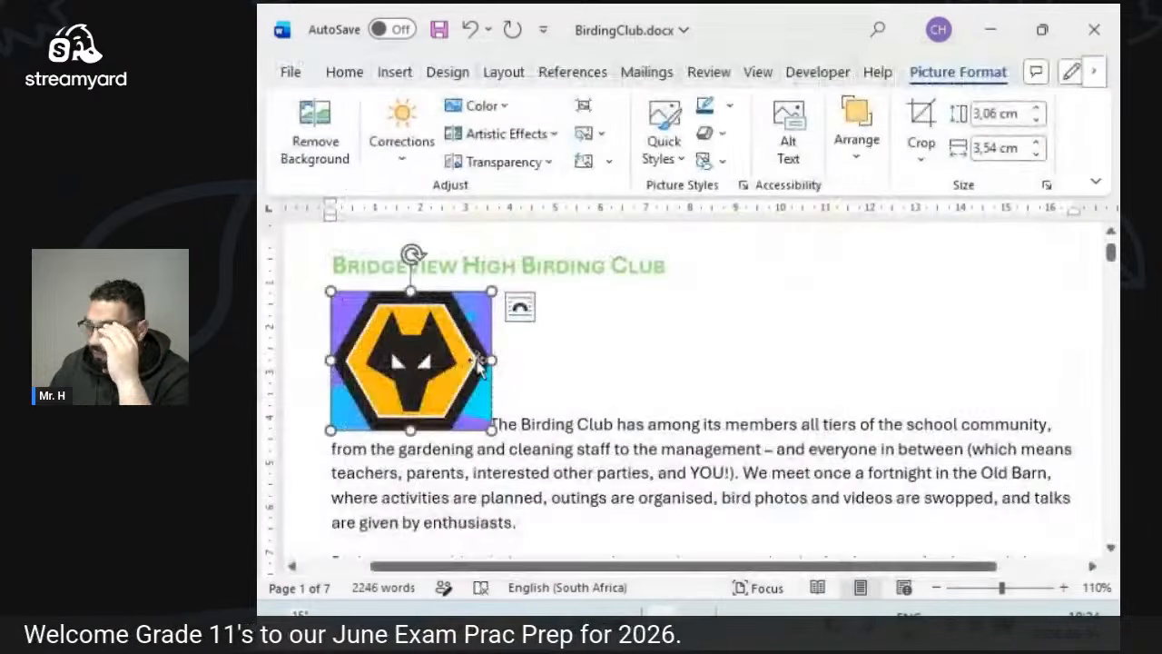
Give the picture Square text wrapping and shrink it to about 2,39 by 2,76 cm beside the first body paragraph.
click(523, 309)
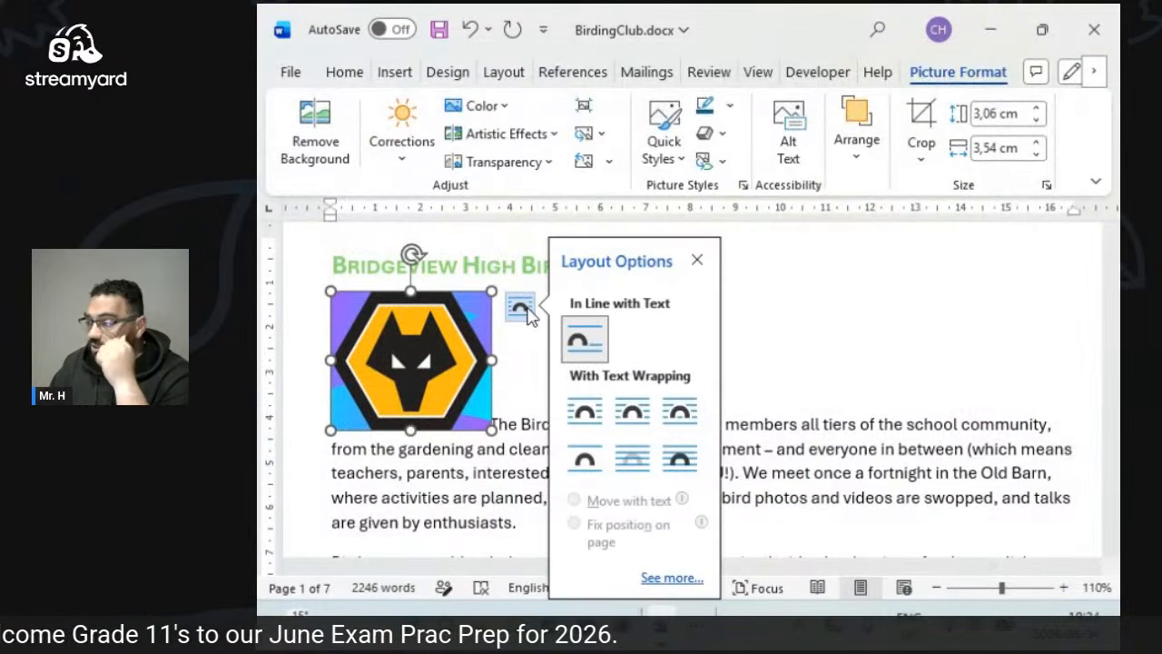
click(585, 409)
drag(414, 329, 438, 358)
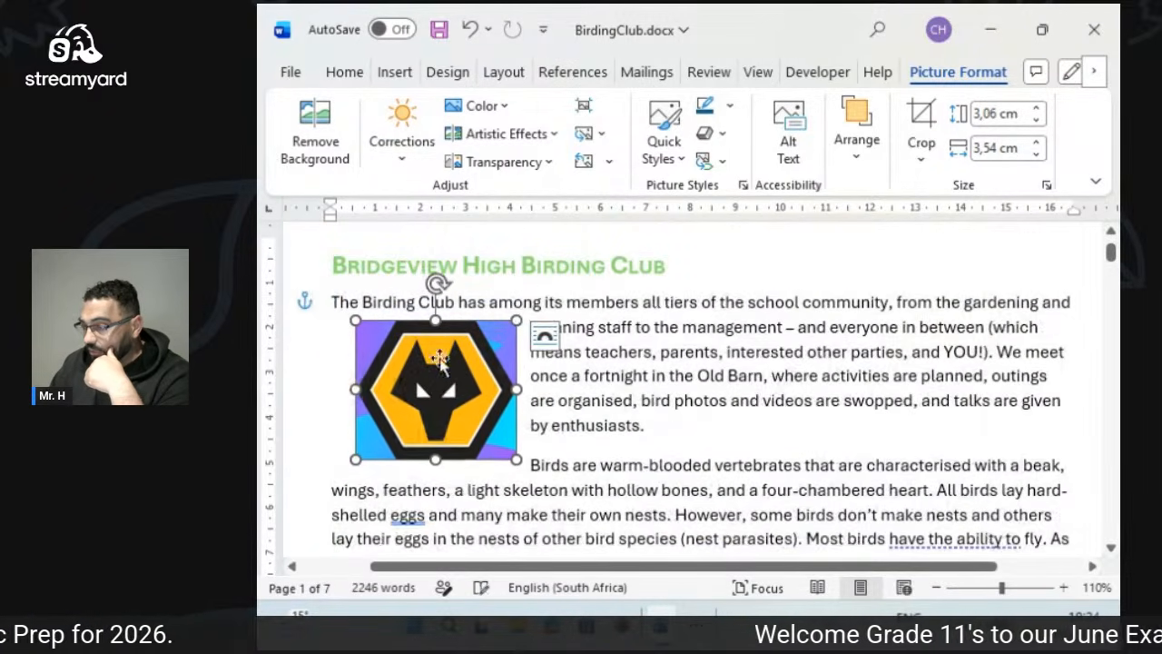
drag(516, 319, 480, 349)
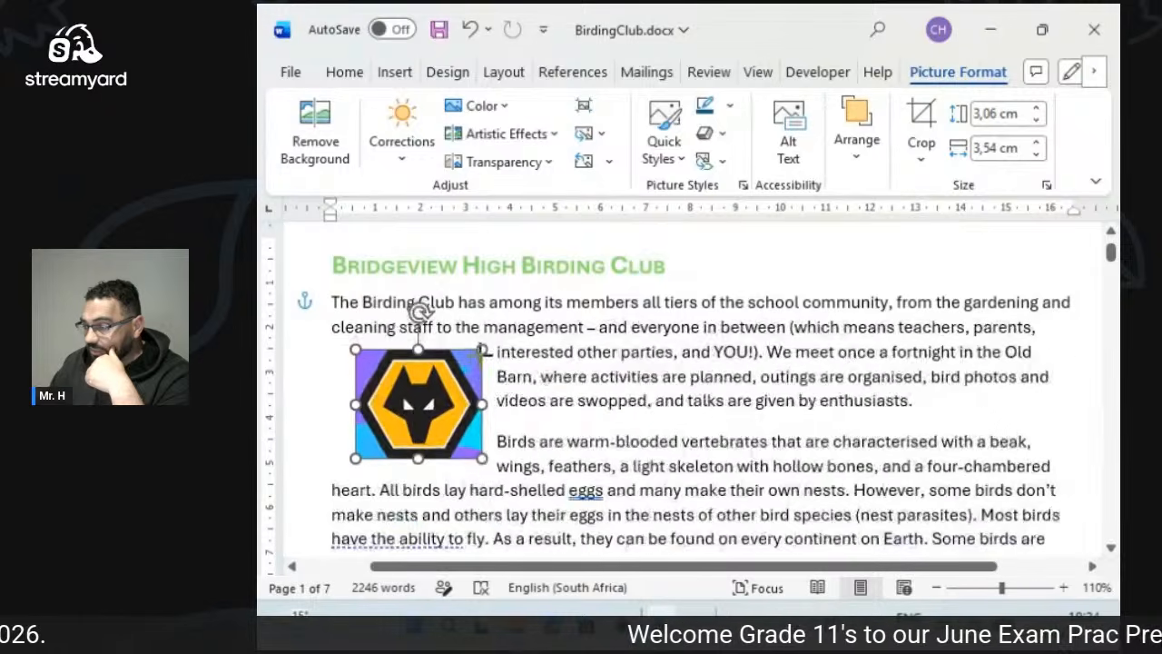
drag(414, 413, 418, 365)
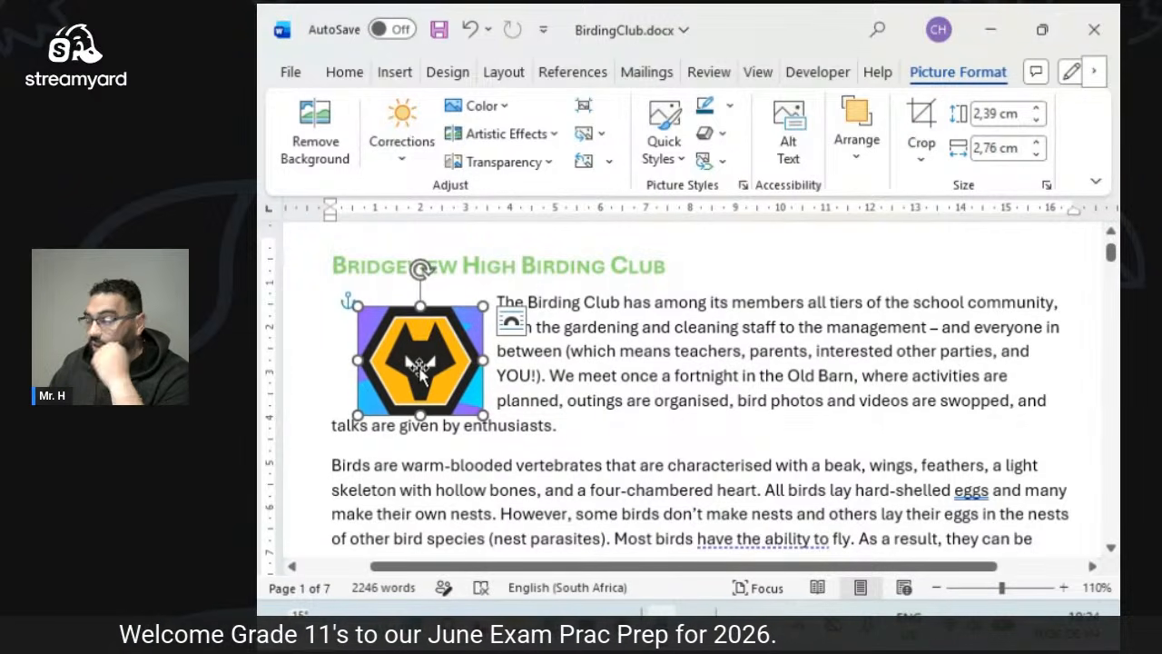
Turn off the locked aspect ratio in the picture's advanced size settings and deselect the picture.
click(921, 161)
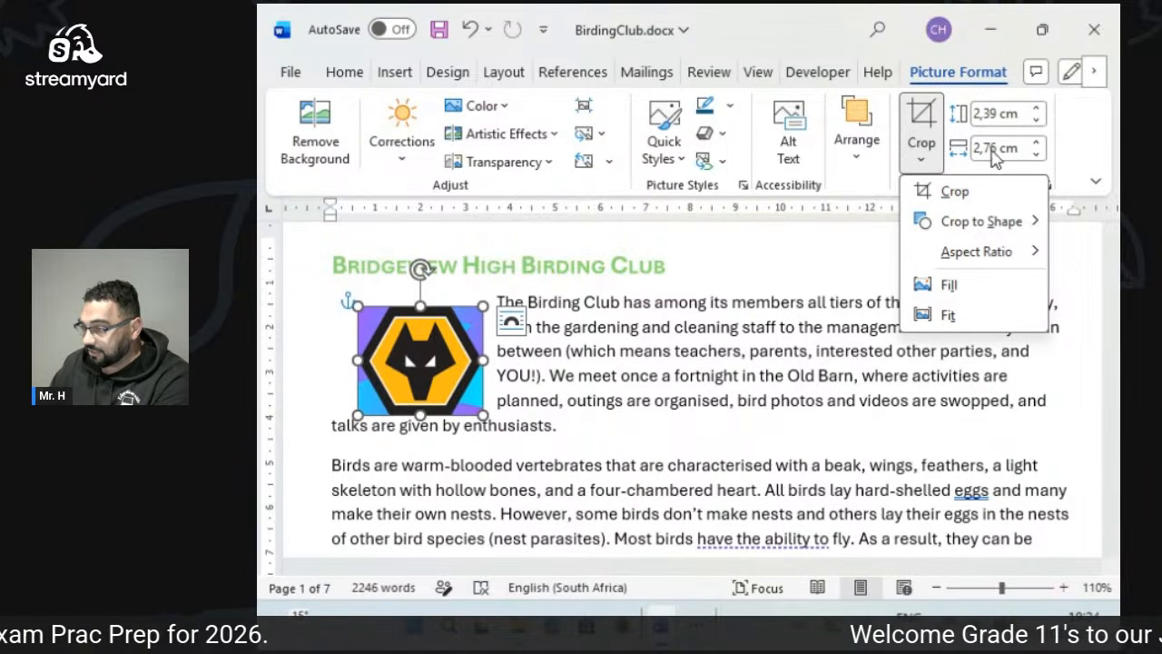
click(1057, 174)
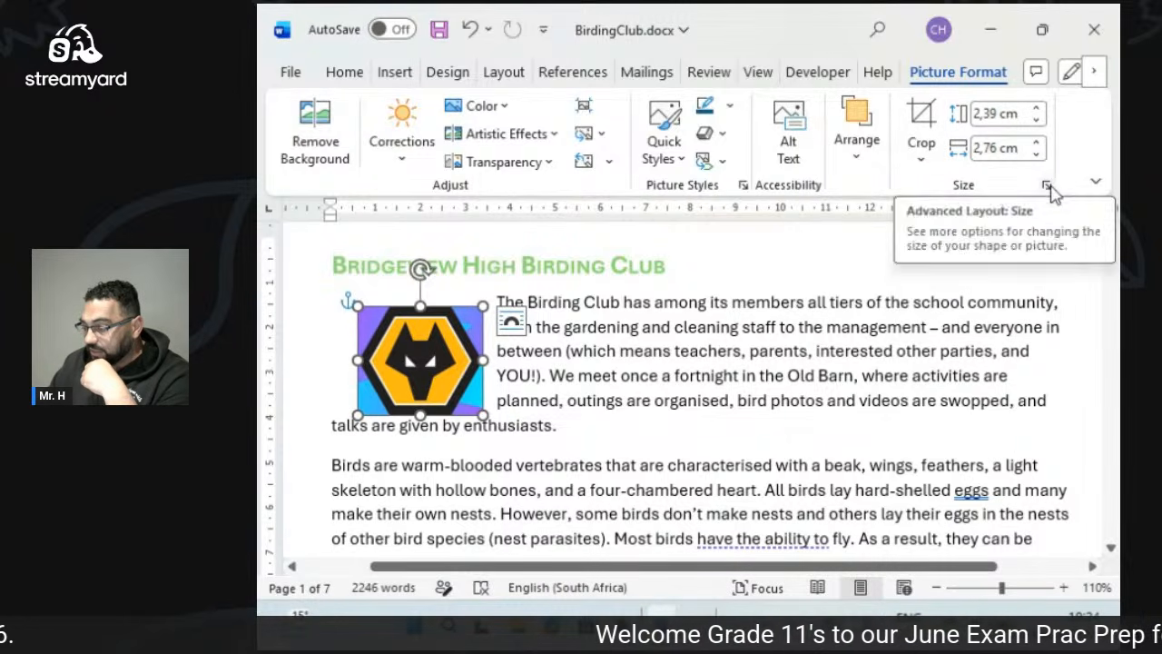
click(1048, 186)
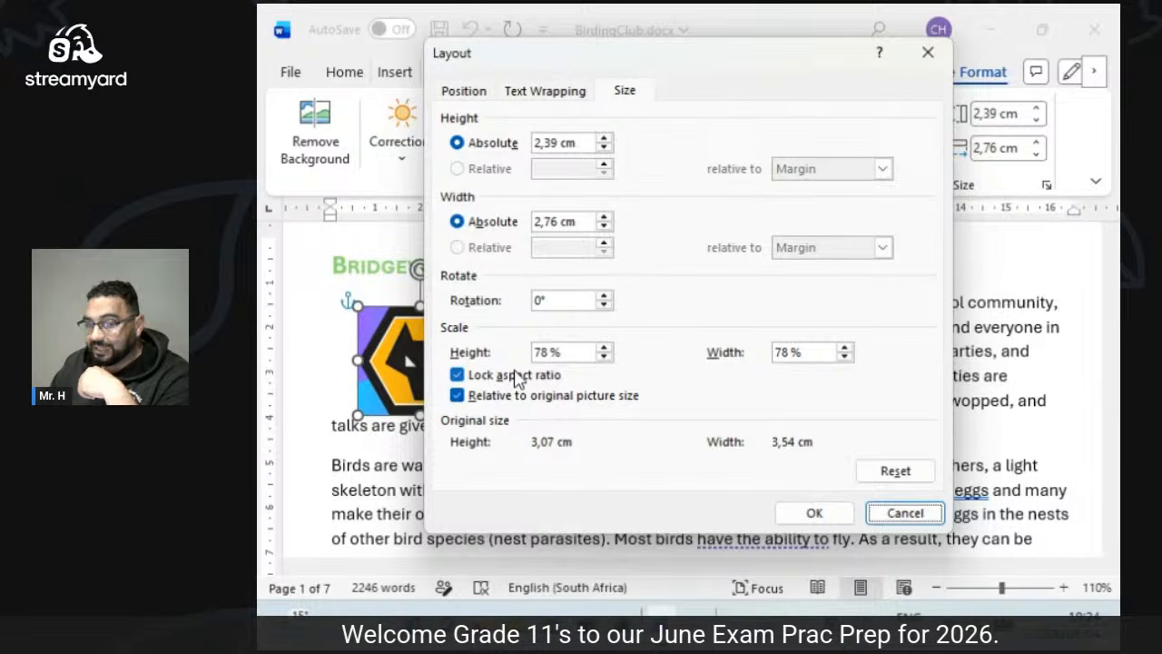
click(514, 375)
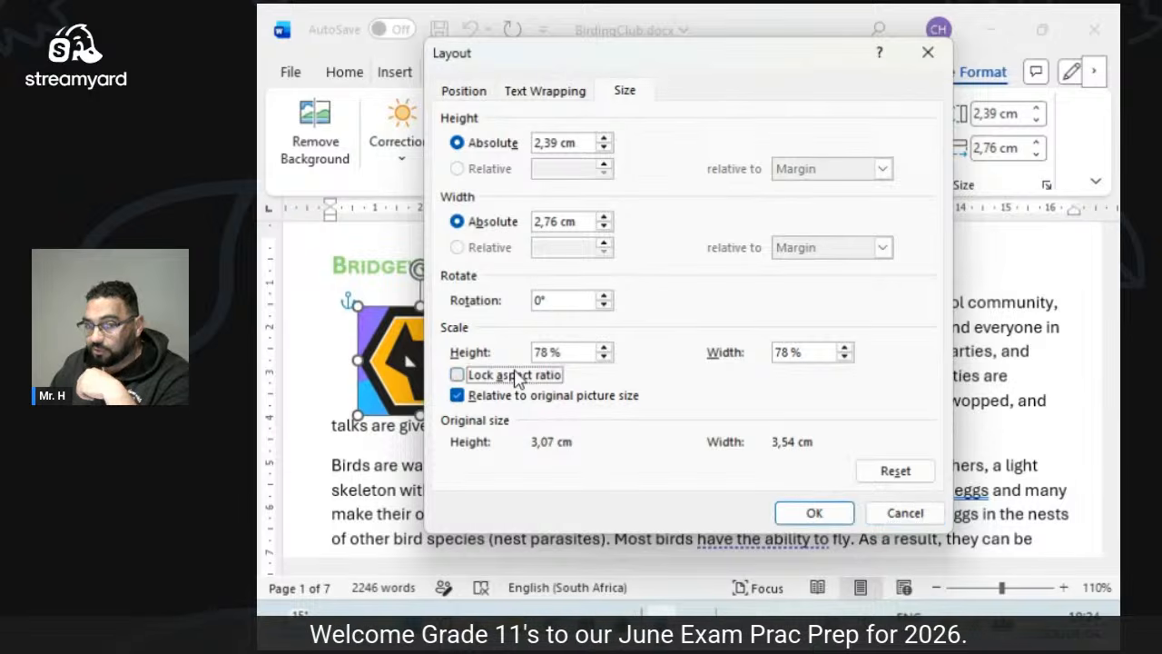
click(827, 519)
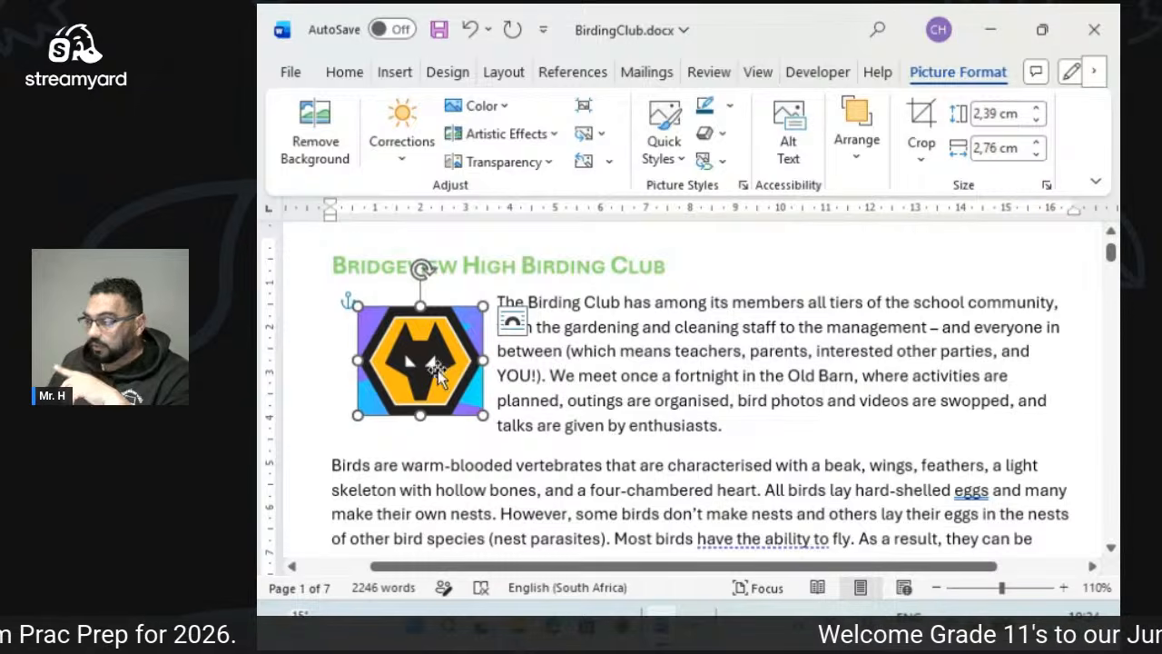
click(528, 372)
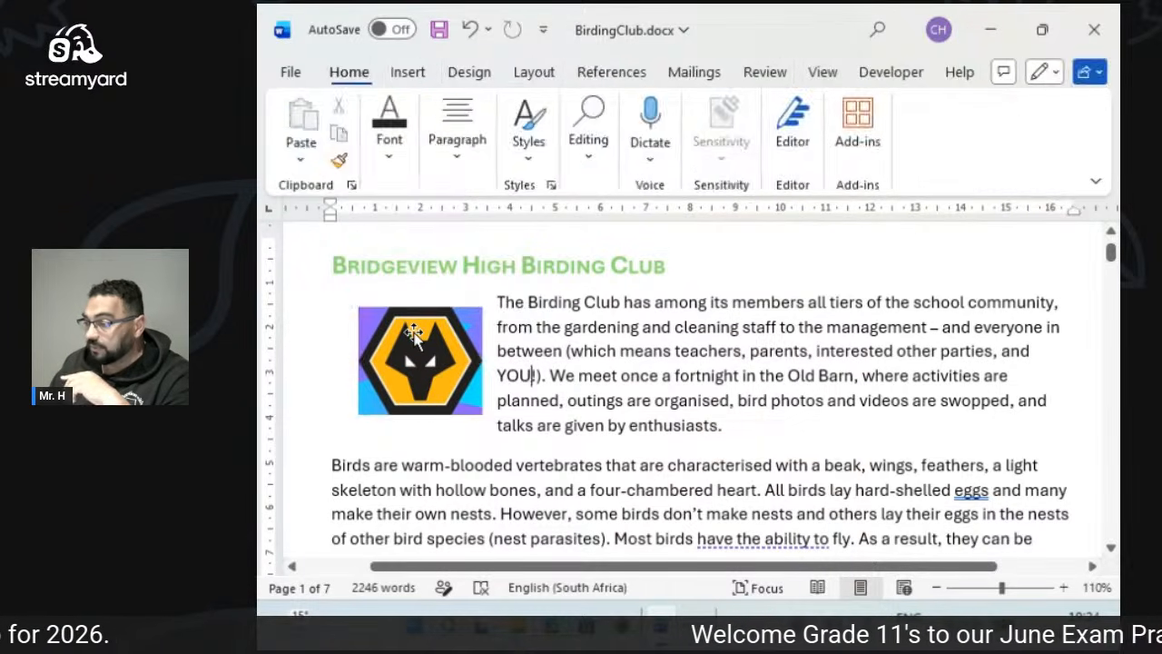
Give the picture a standard yellow outline and a green glow effect, and deselect it.
click(414, 334)
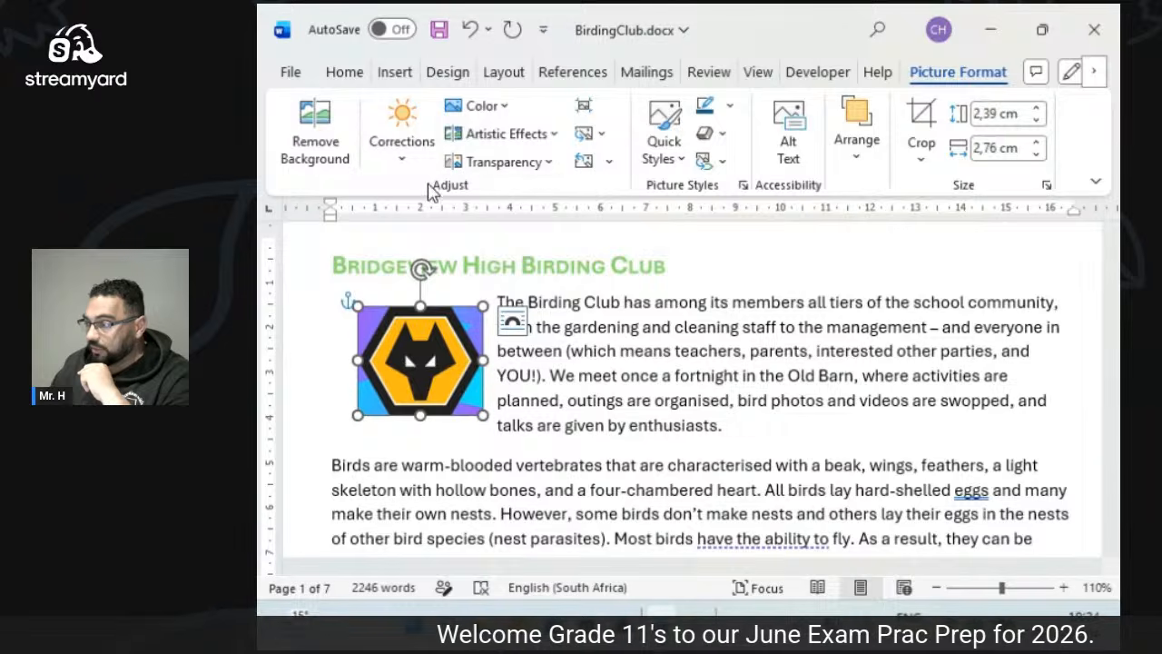
click(730, 107)
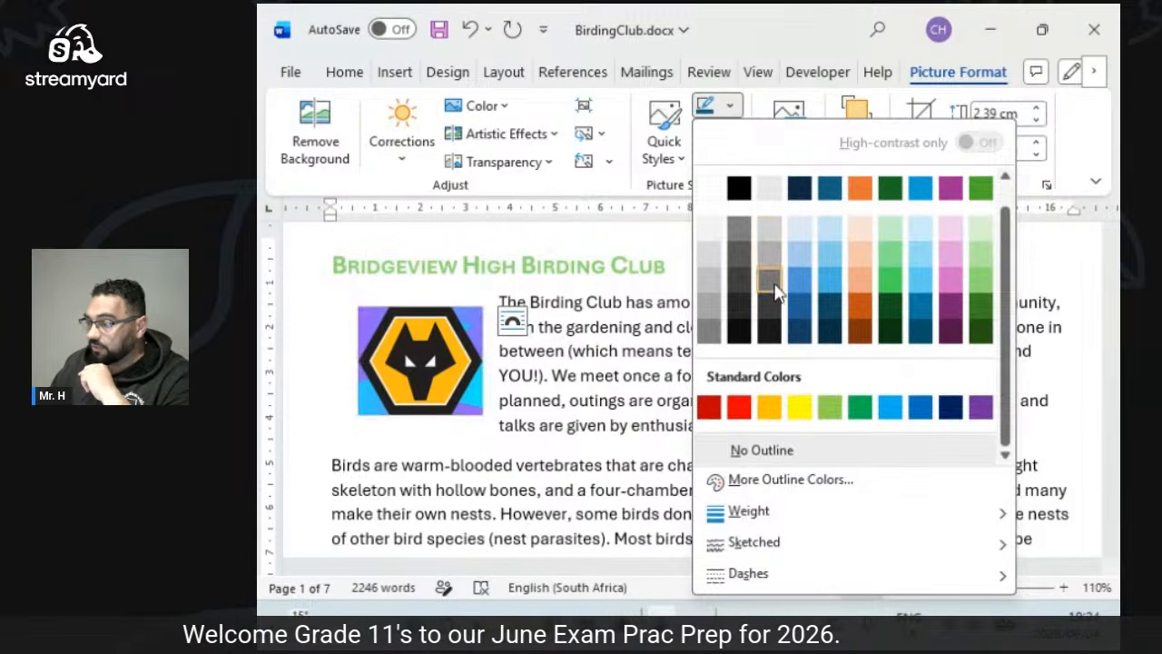
click(799, 409)
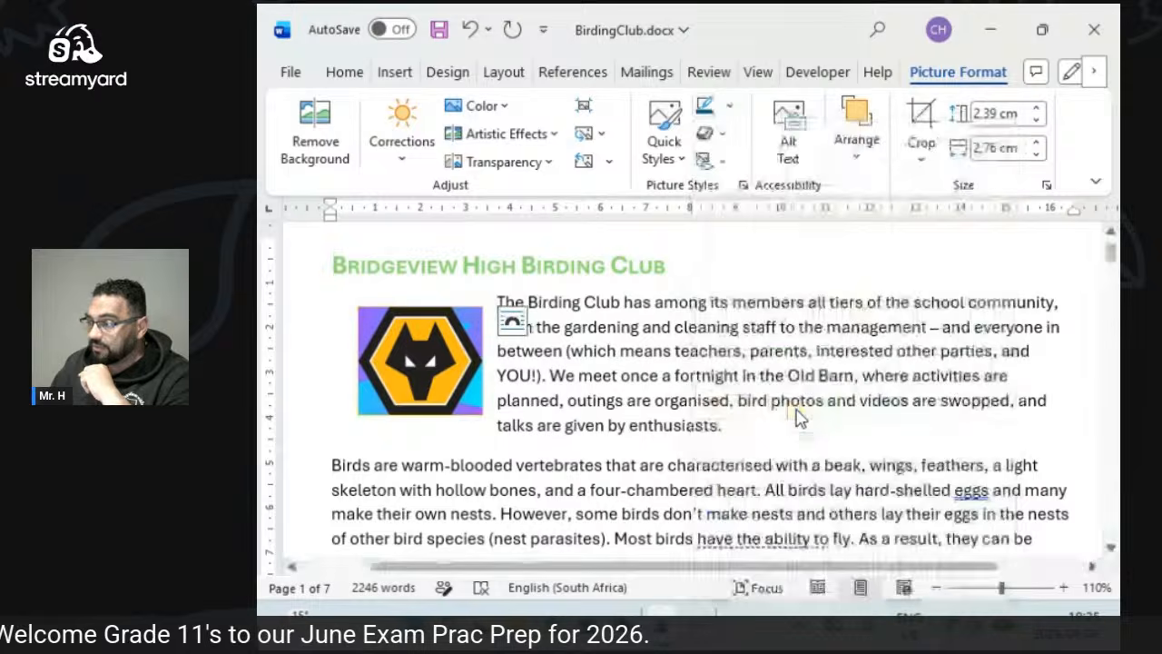
click(712, 134)
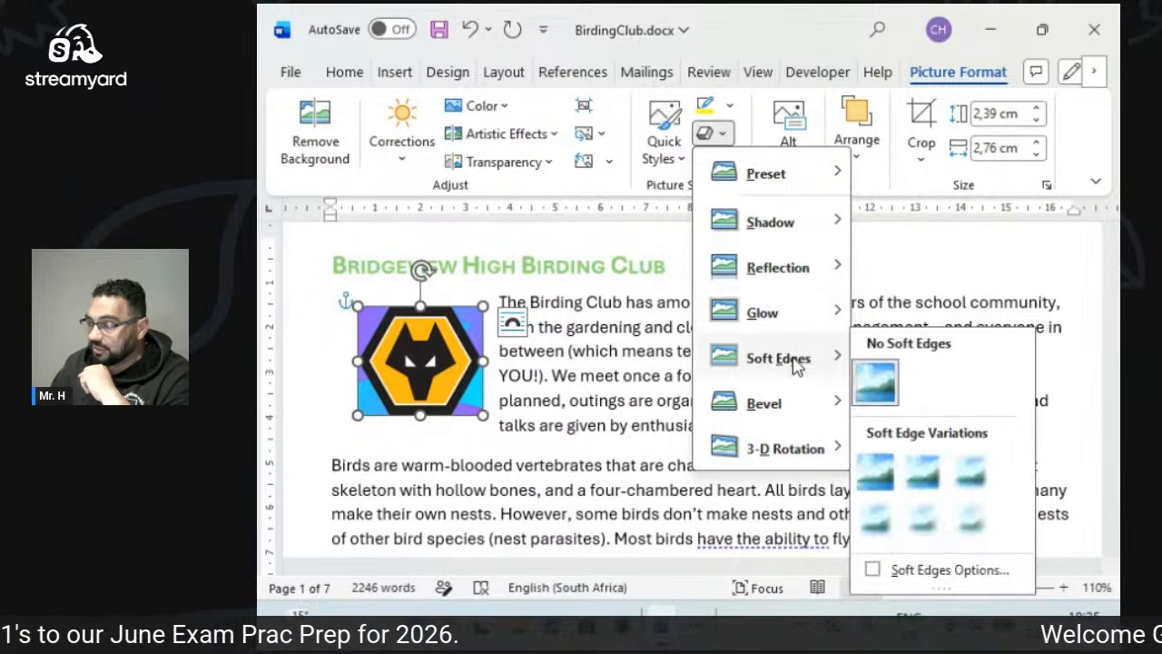
mouse_move(760, 315)
click(640, 361)
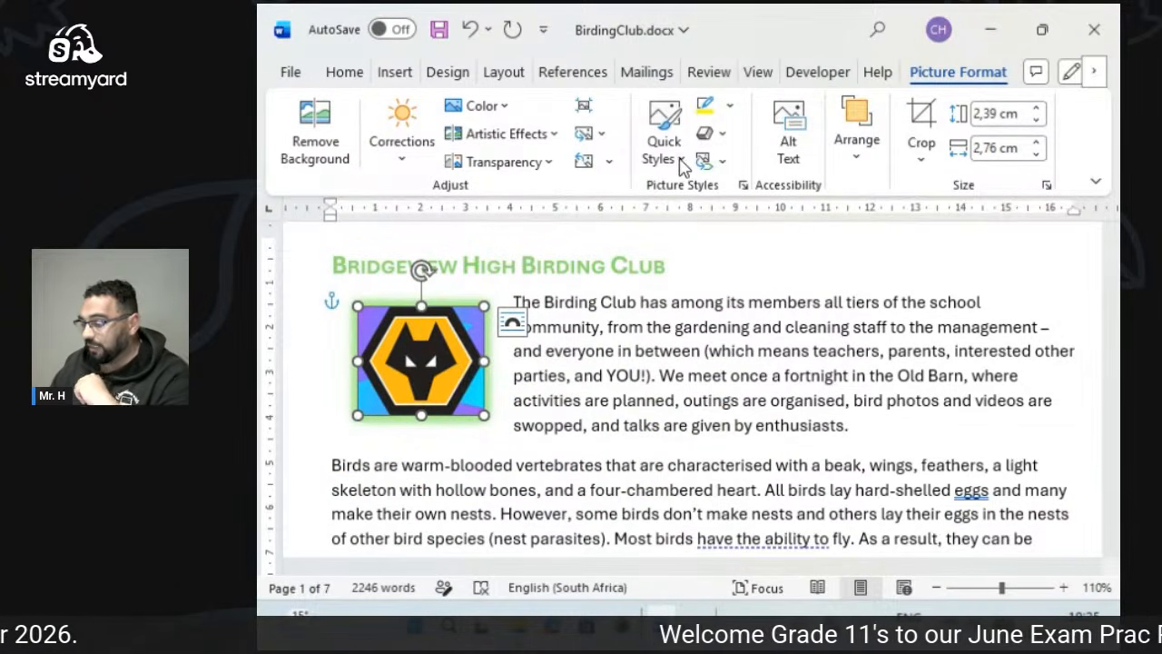
click(651, 381)
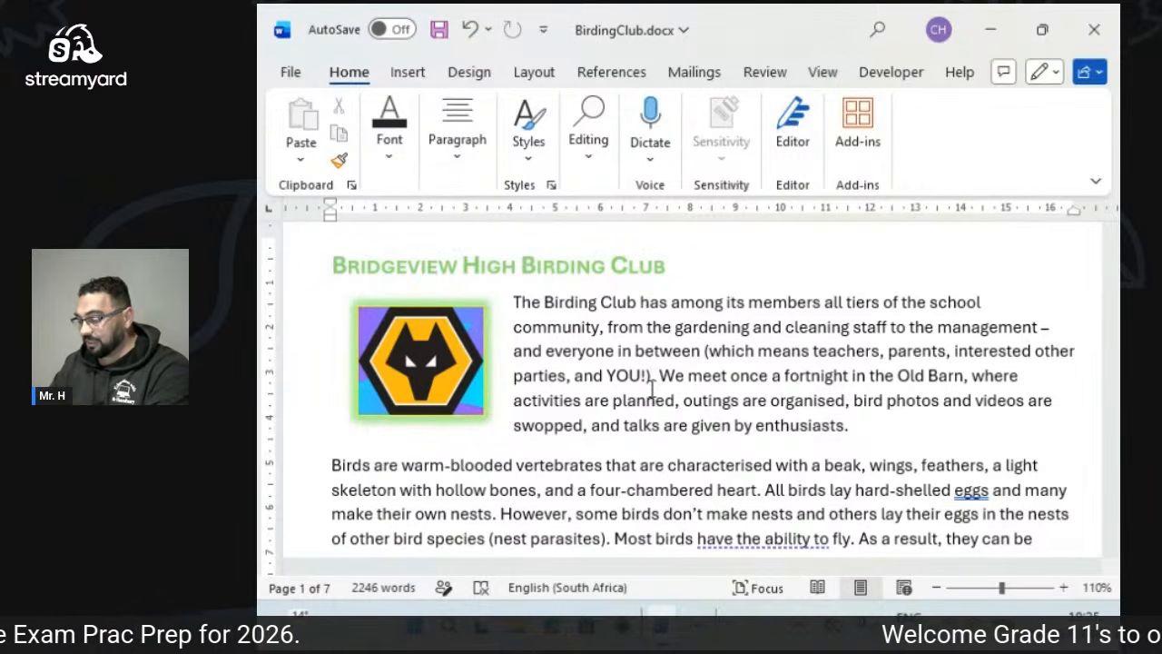
Examine the custom margin settings in the Page Setup dialog and close it without changes.
click(535, 77)
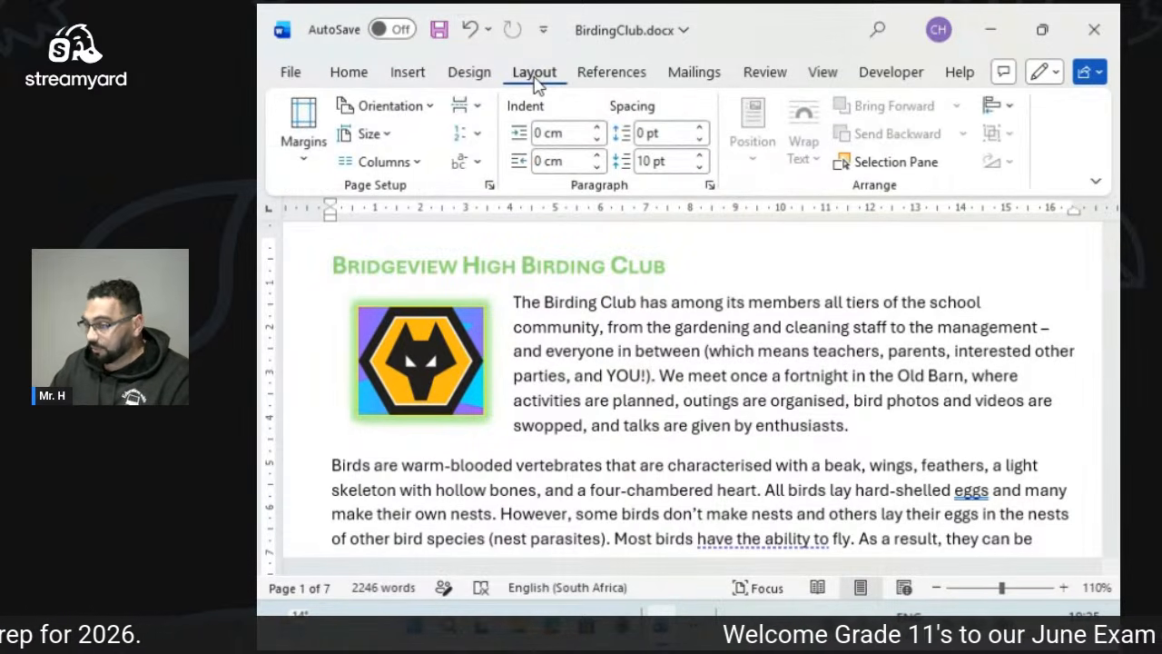
click(302, 163)
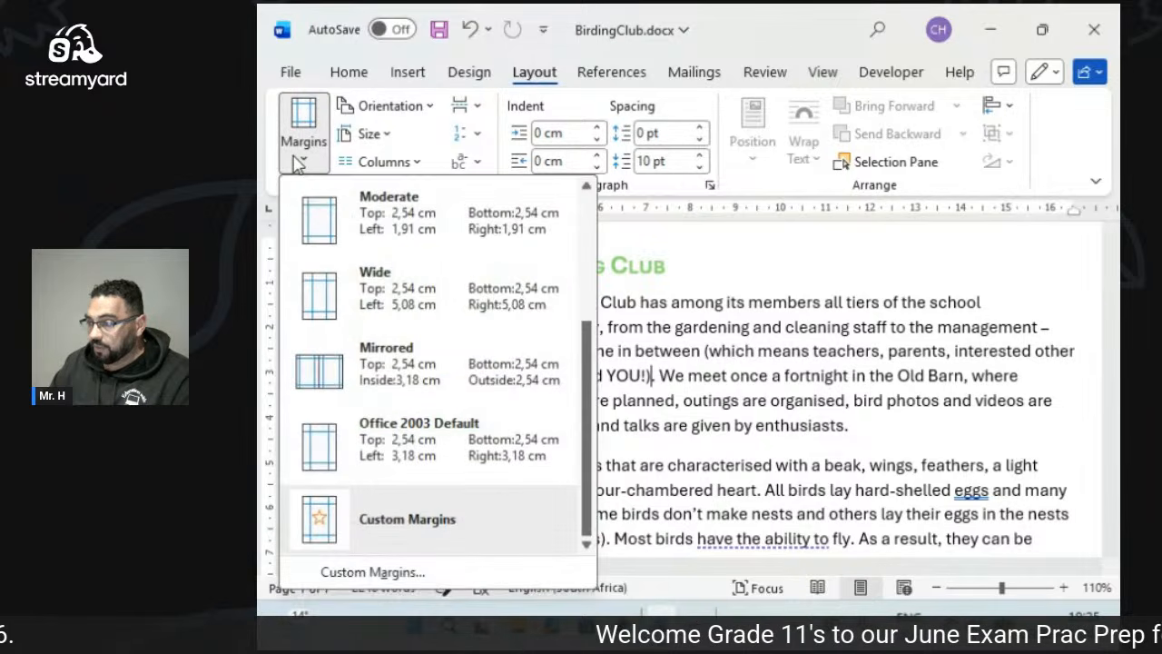
click(363, 571)
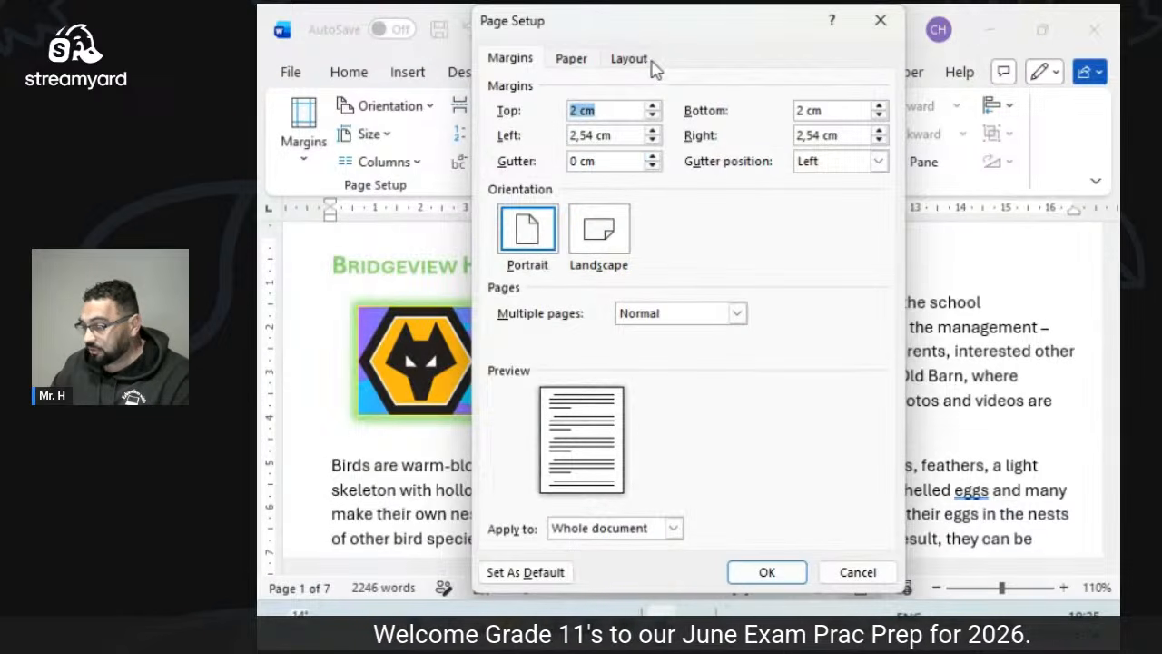
drag(644, 37, 581, 96)
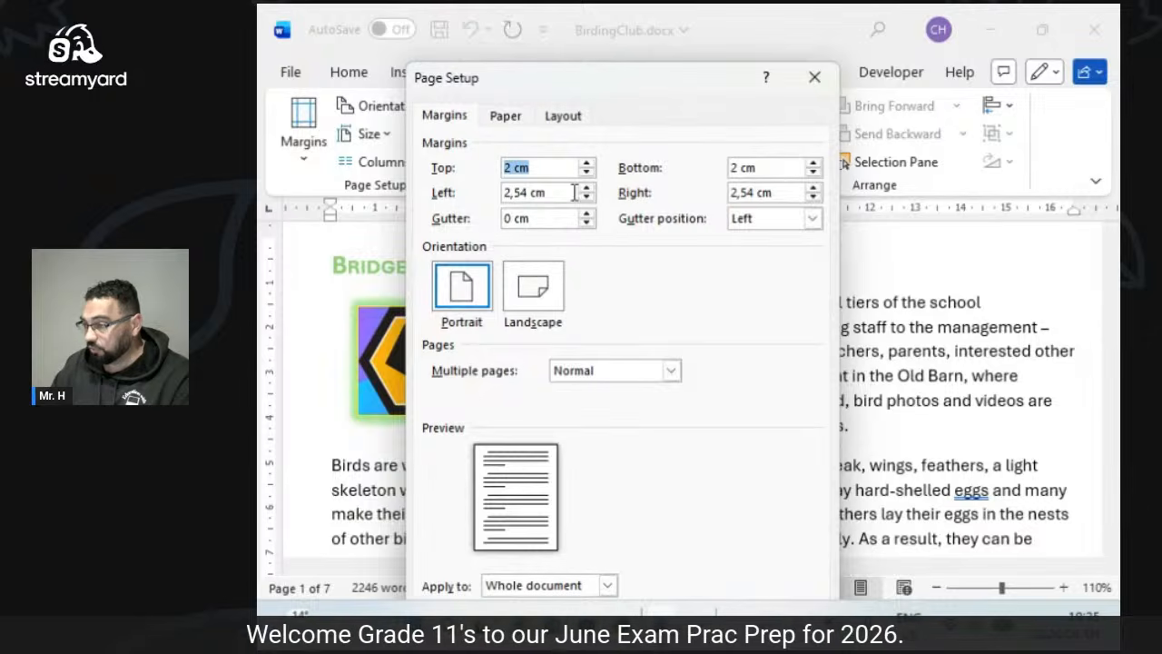
click(814, 78)
Set the document's page orientation to Portrait and its paper size to A4.
click(414, 106)
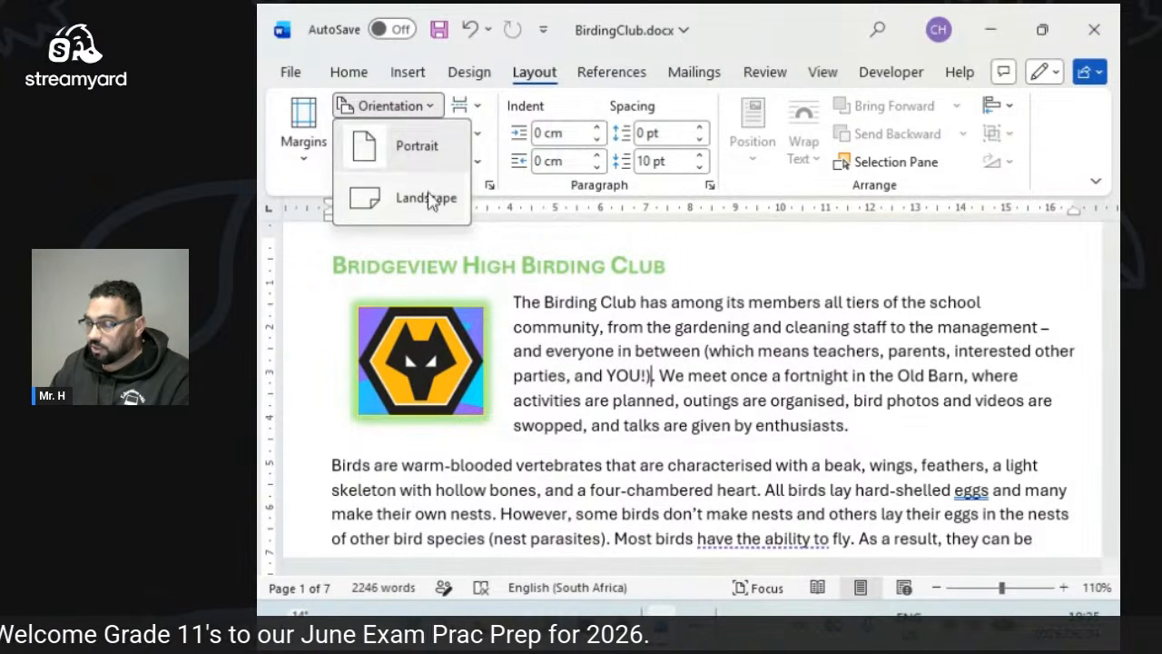
click(419, 146)
click(388, 136)
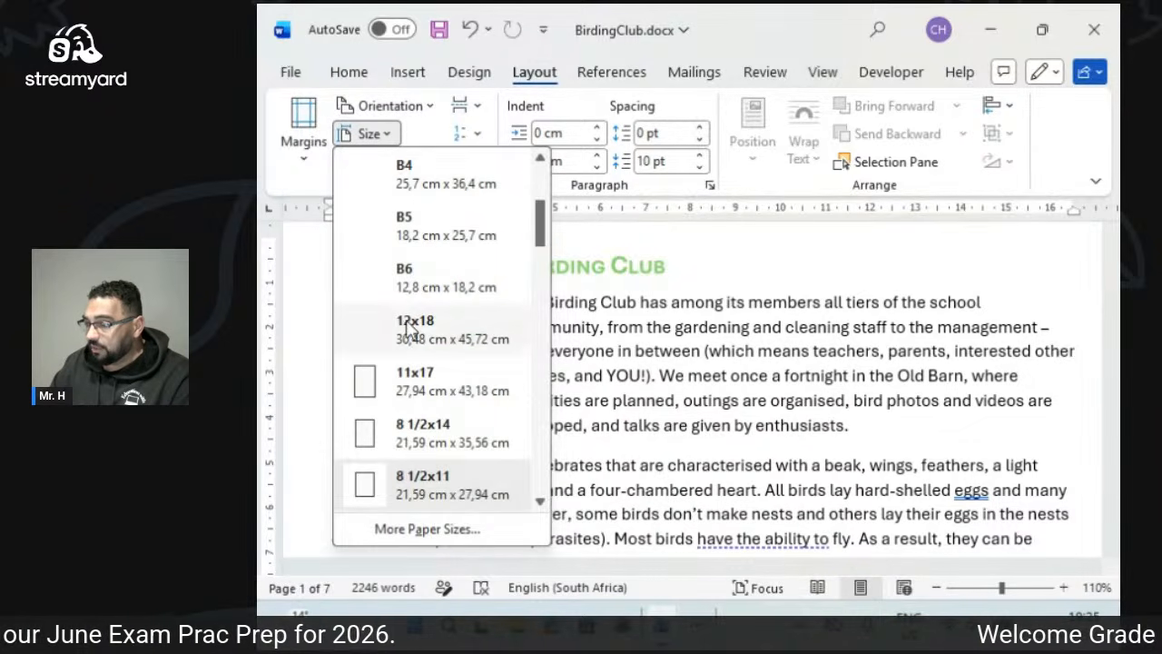
scroll(434, 302, up, 3)
click(420, 236)
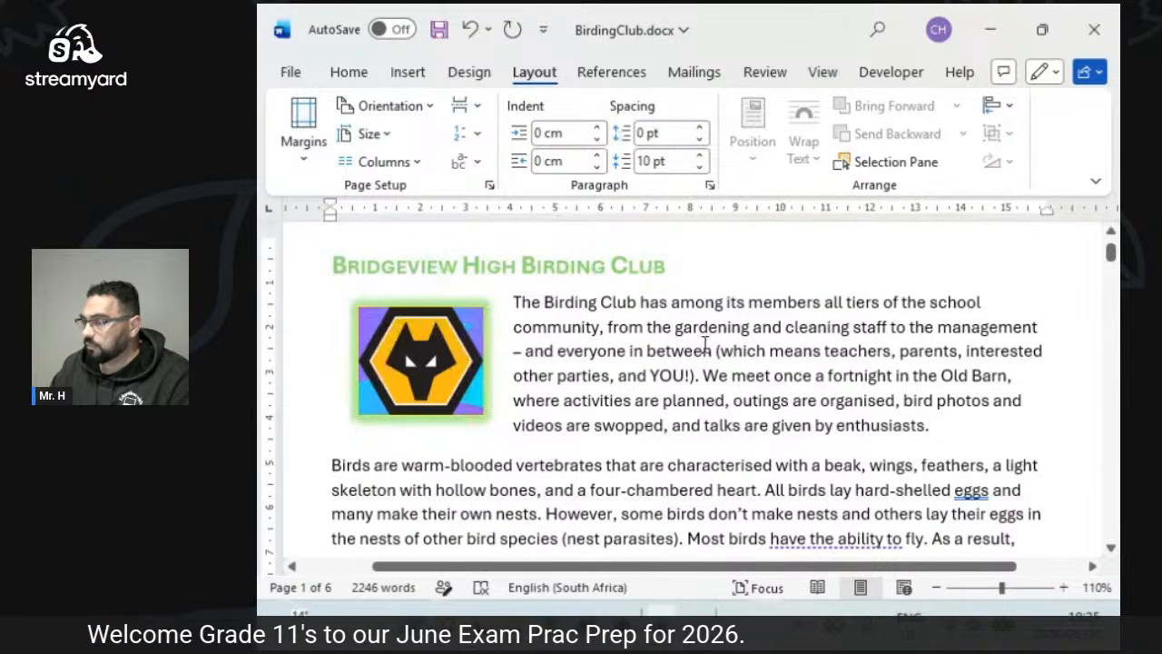
Open the watermark gallery to view the preset and custom watermark options.
click(461, 78)
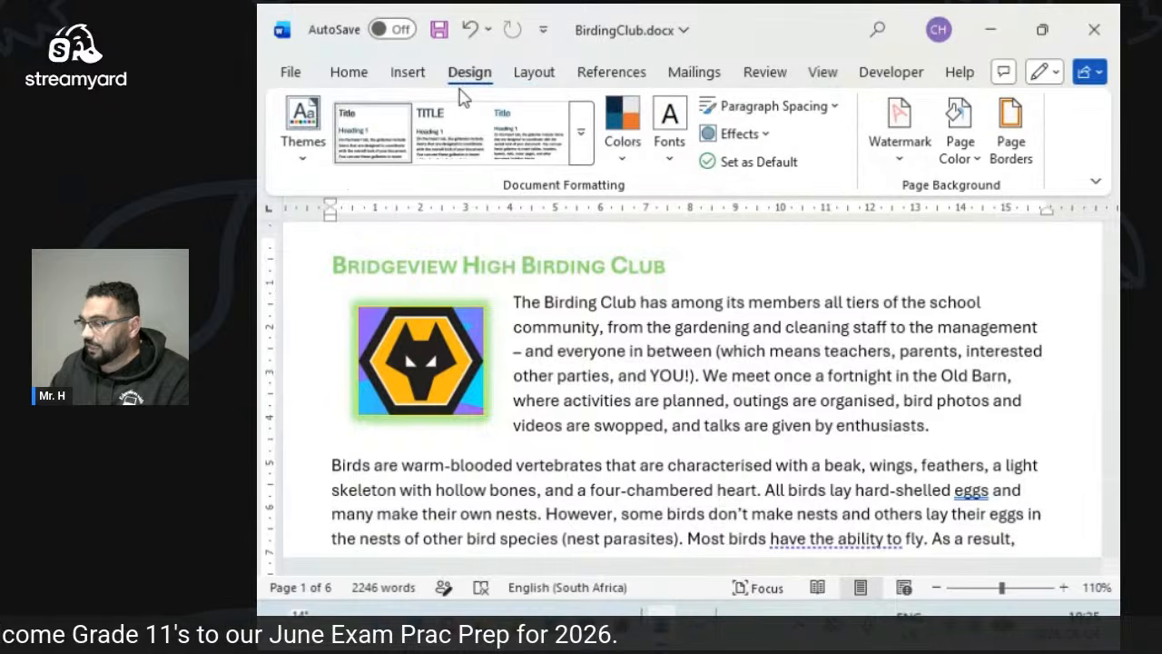
click(713, 350)
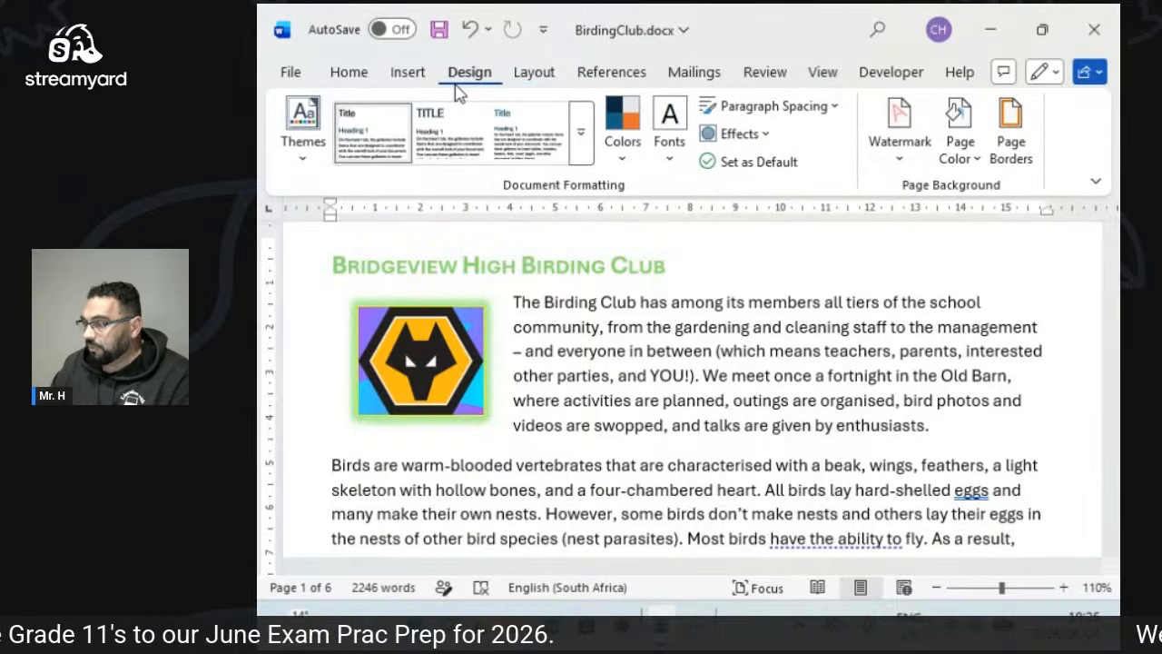
click(898, 165)
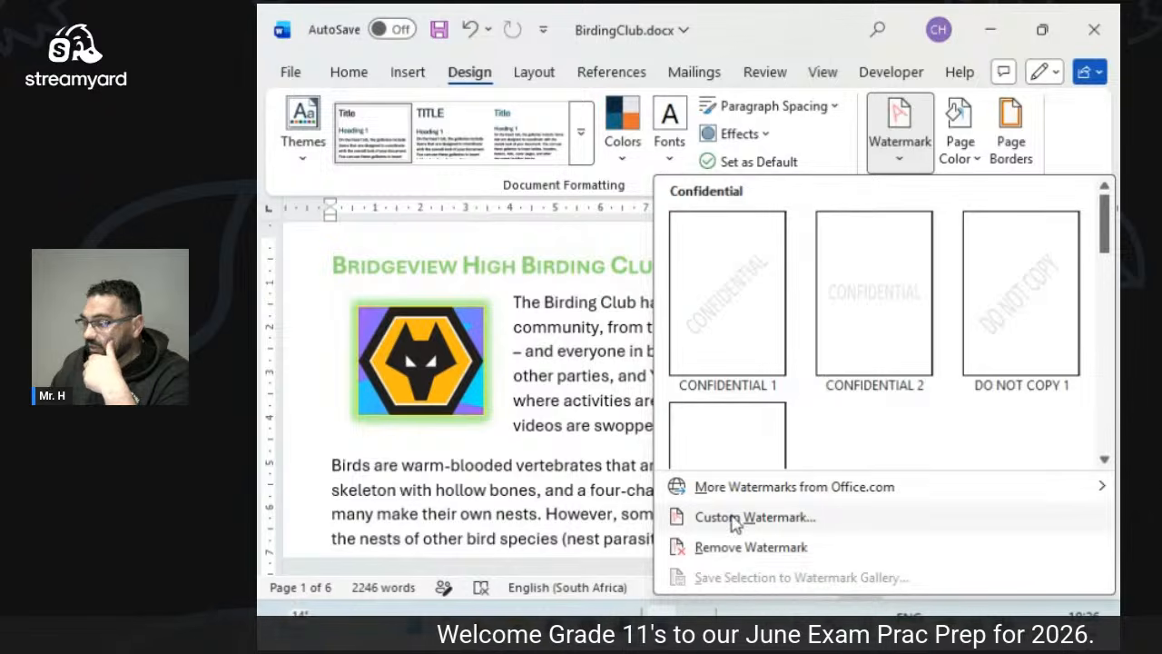
Examine the picture fill effects for the page colour, including the picture selection, and close them without changes.
click(973, 161)
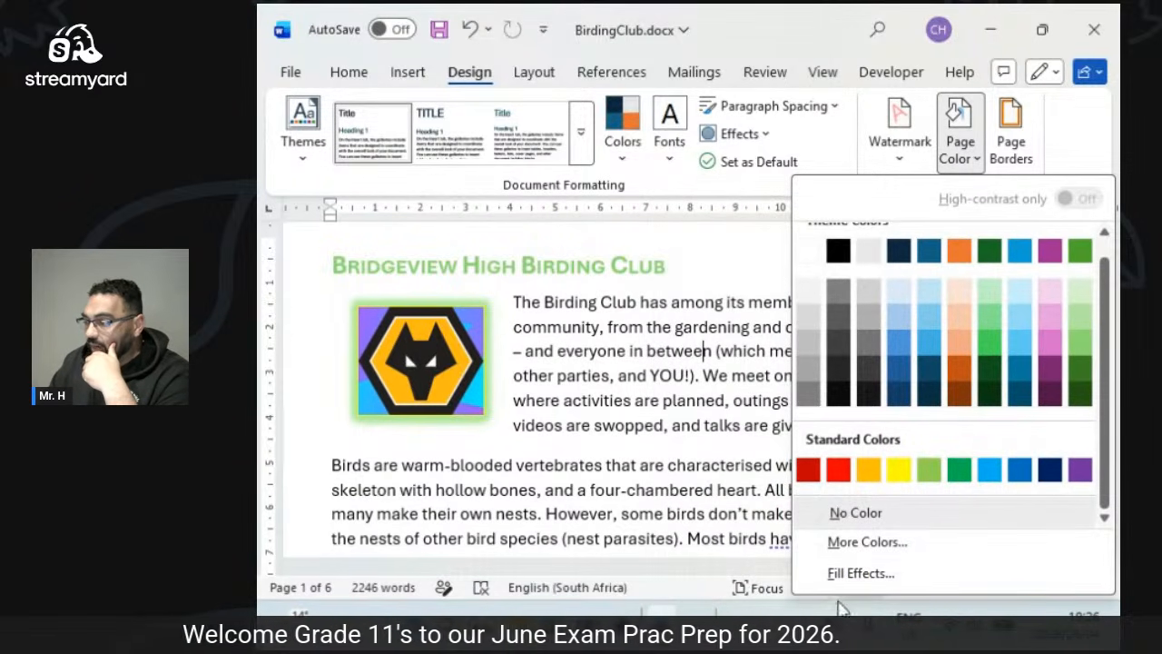
click(852, 575)
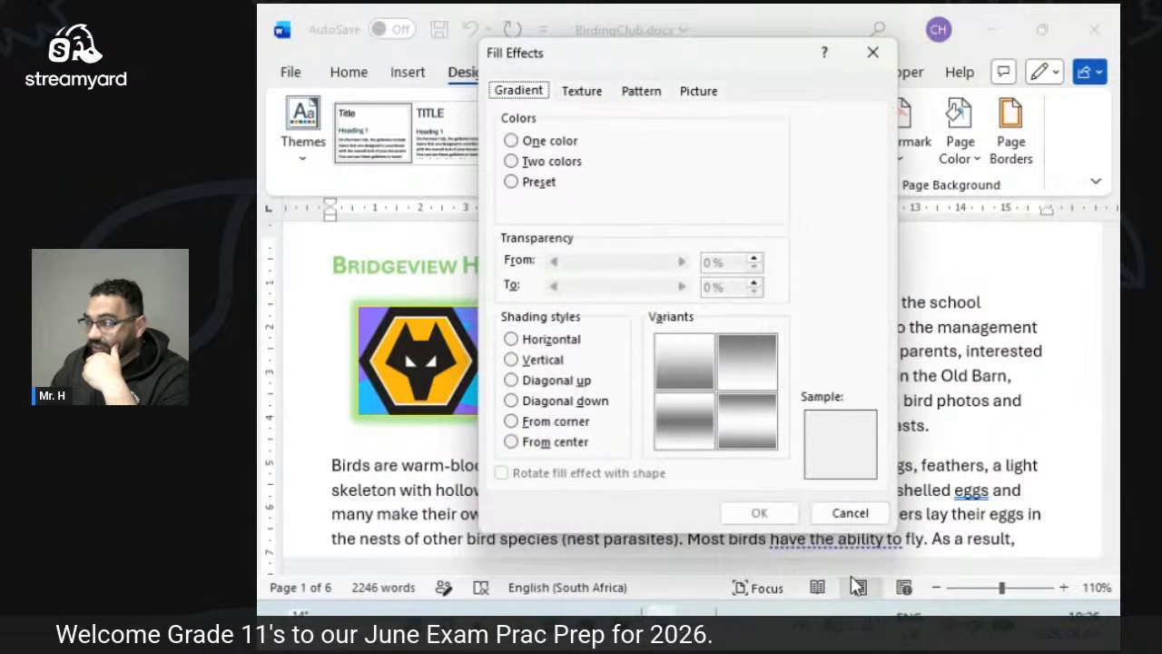
click(701, 98)
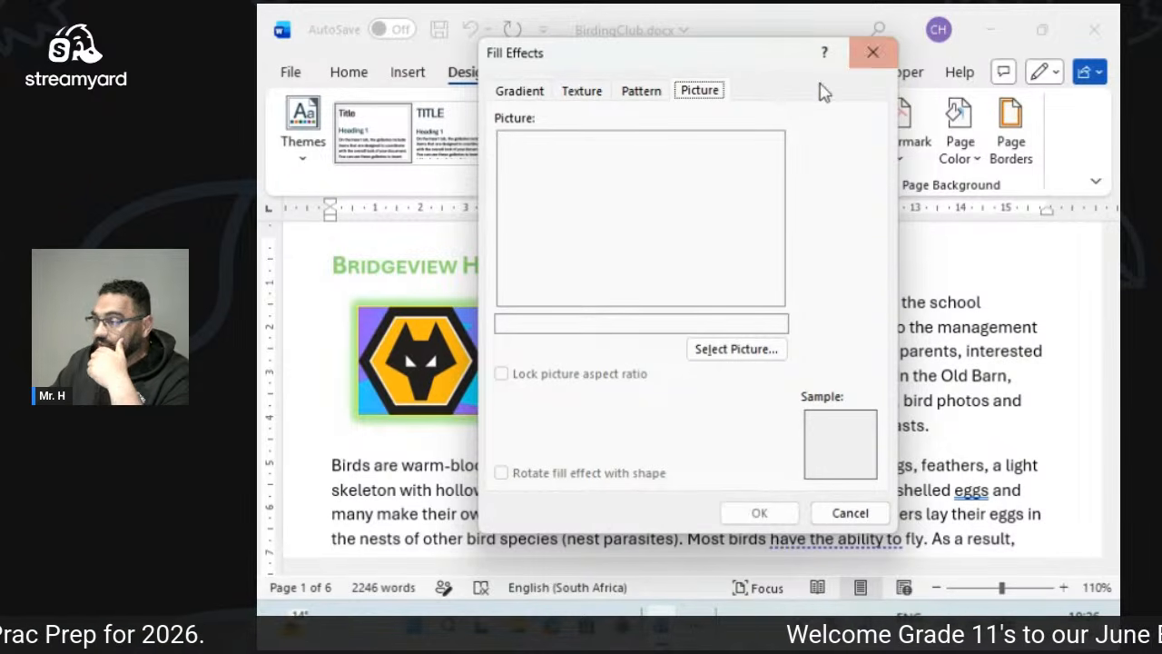
click(756, 352)
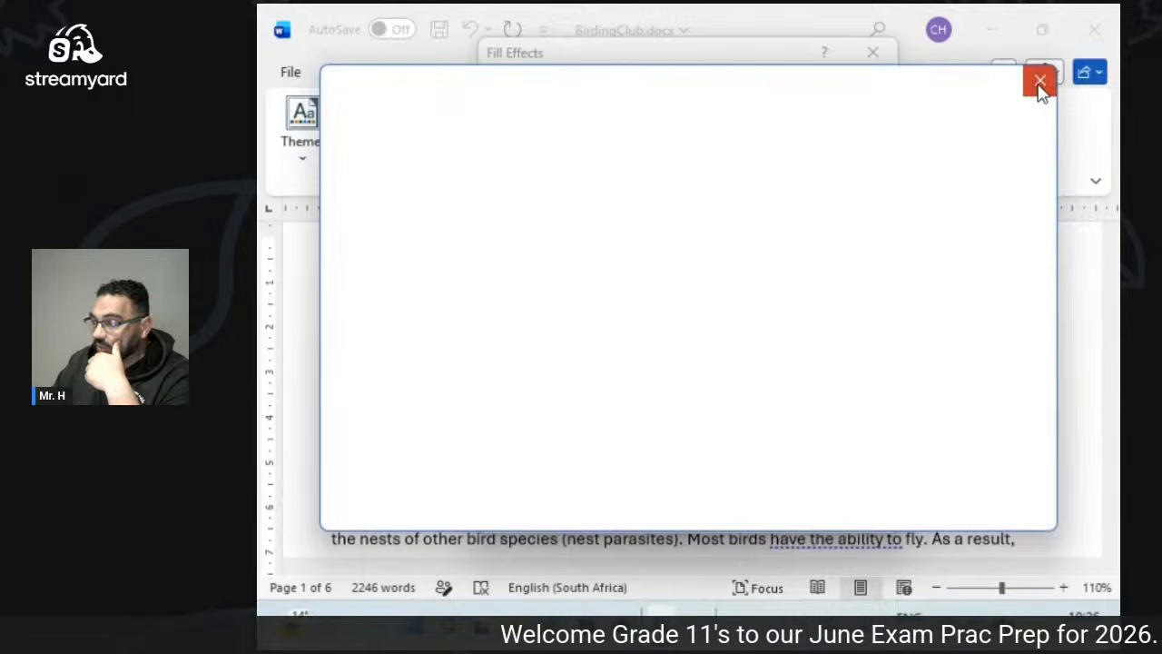
click(1040, 80)
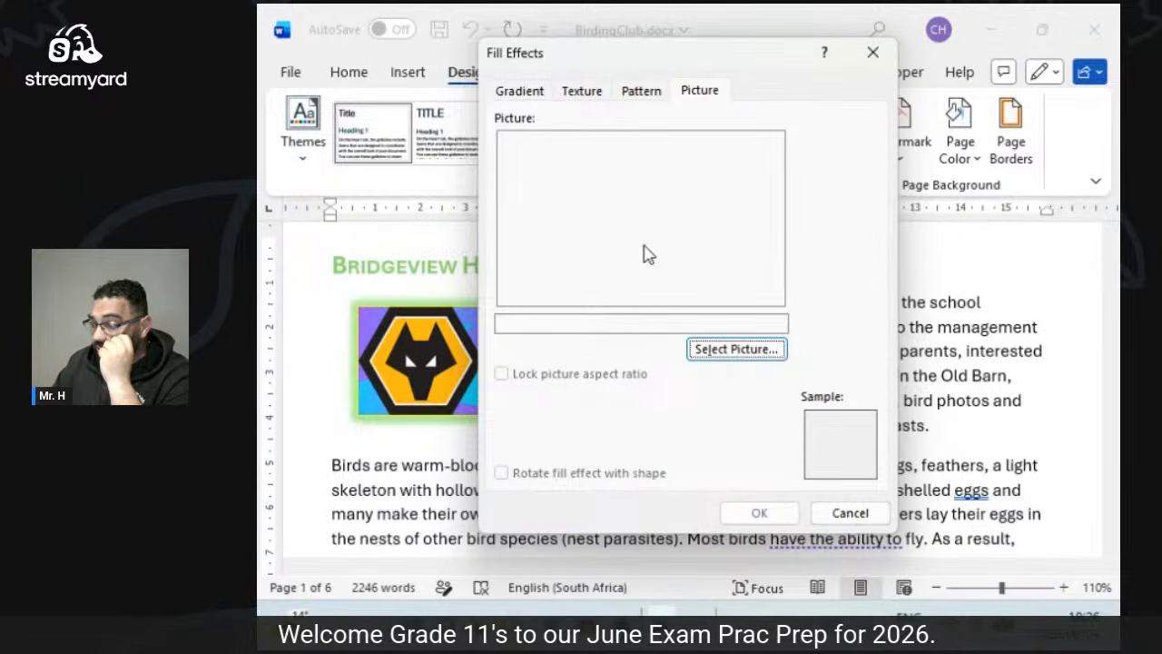
click(848, 513)
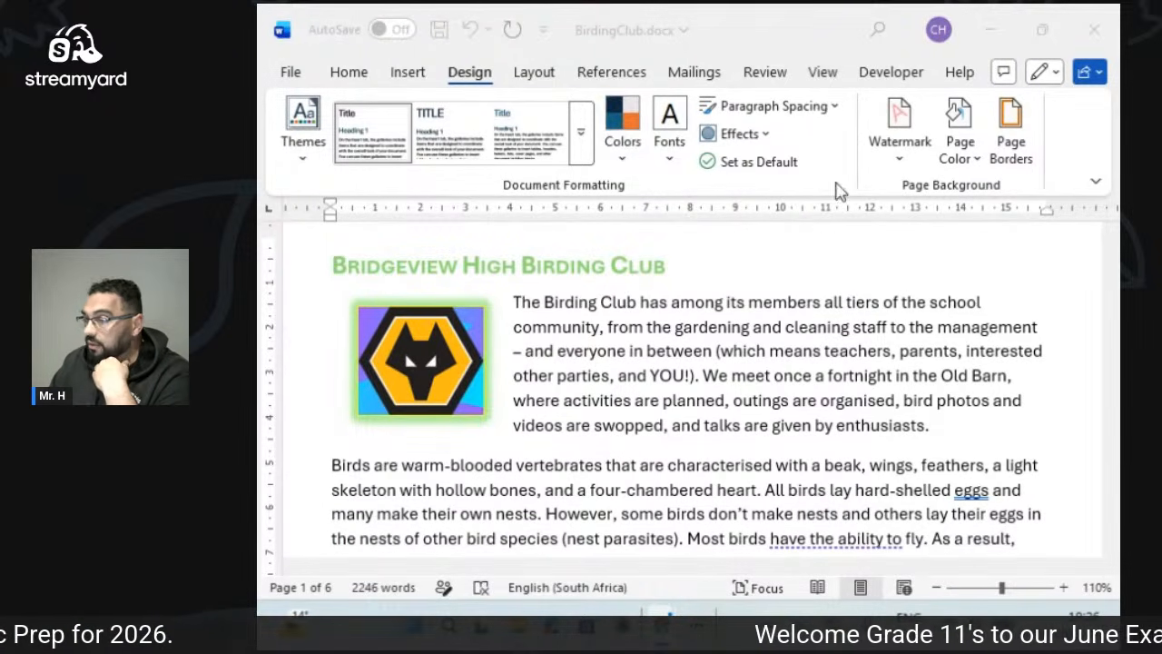
click(367, 76)
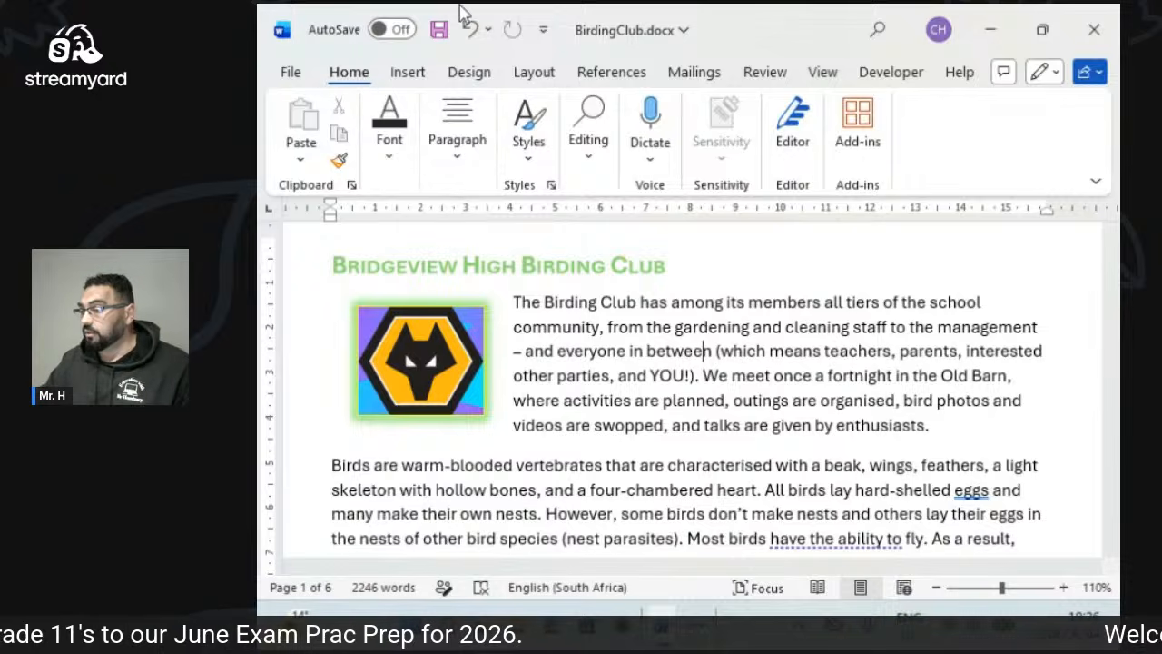
click(603, 80)
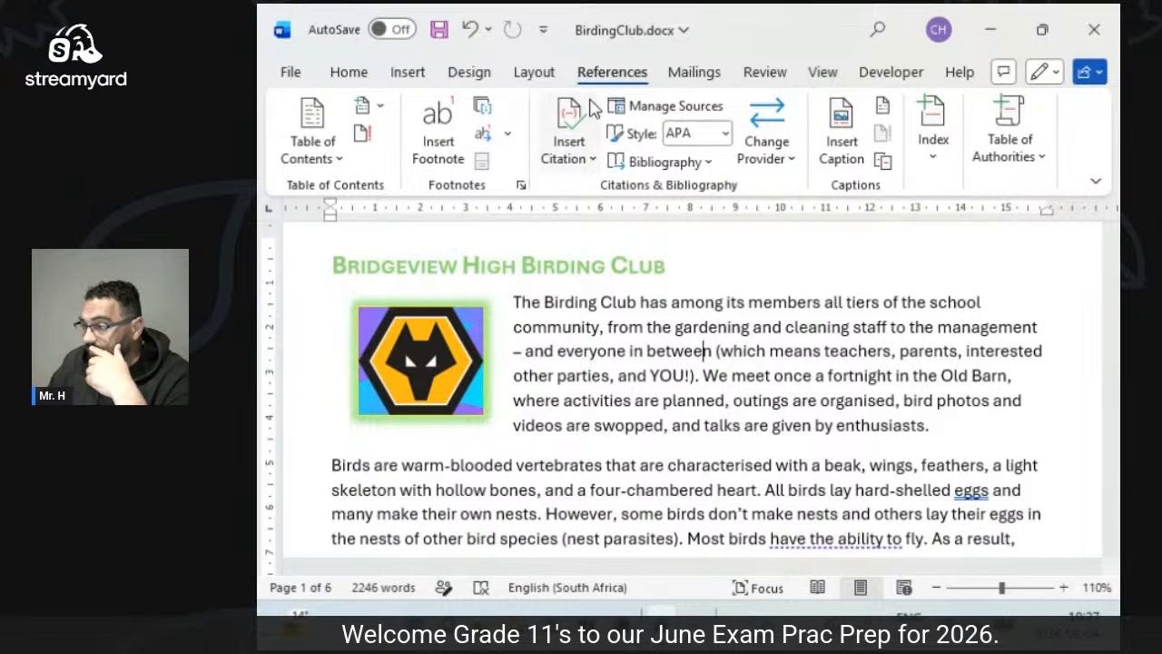
click(990, 30)
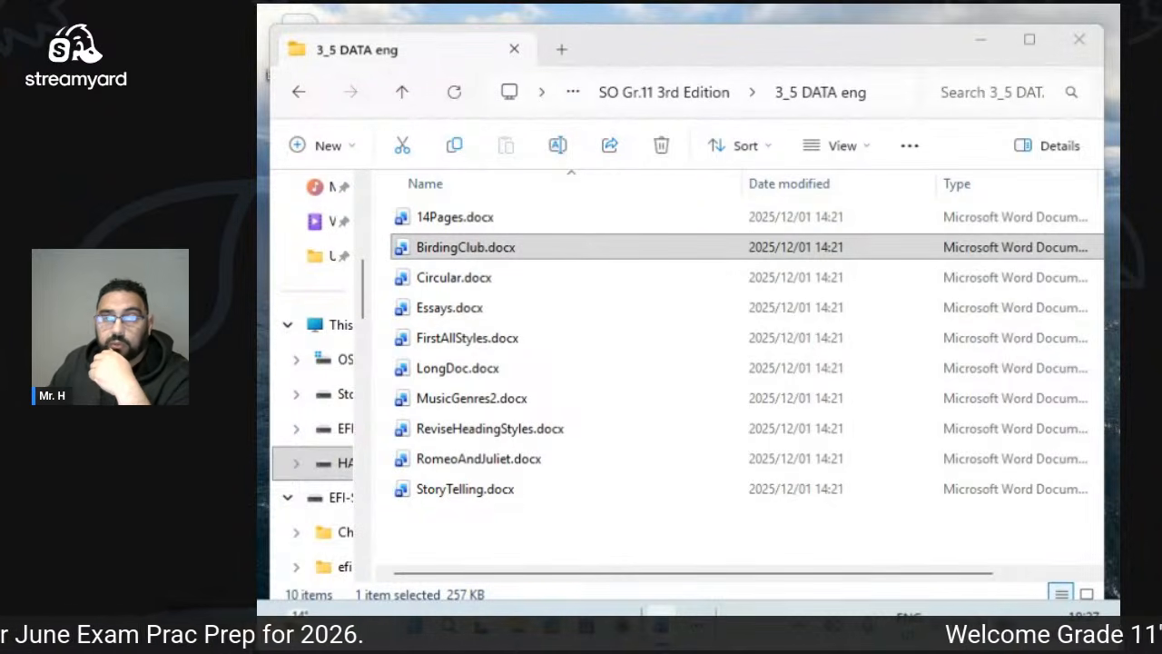
drag(259, 263, 615, 87)
click(935, 62)
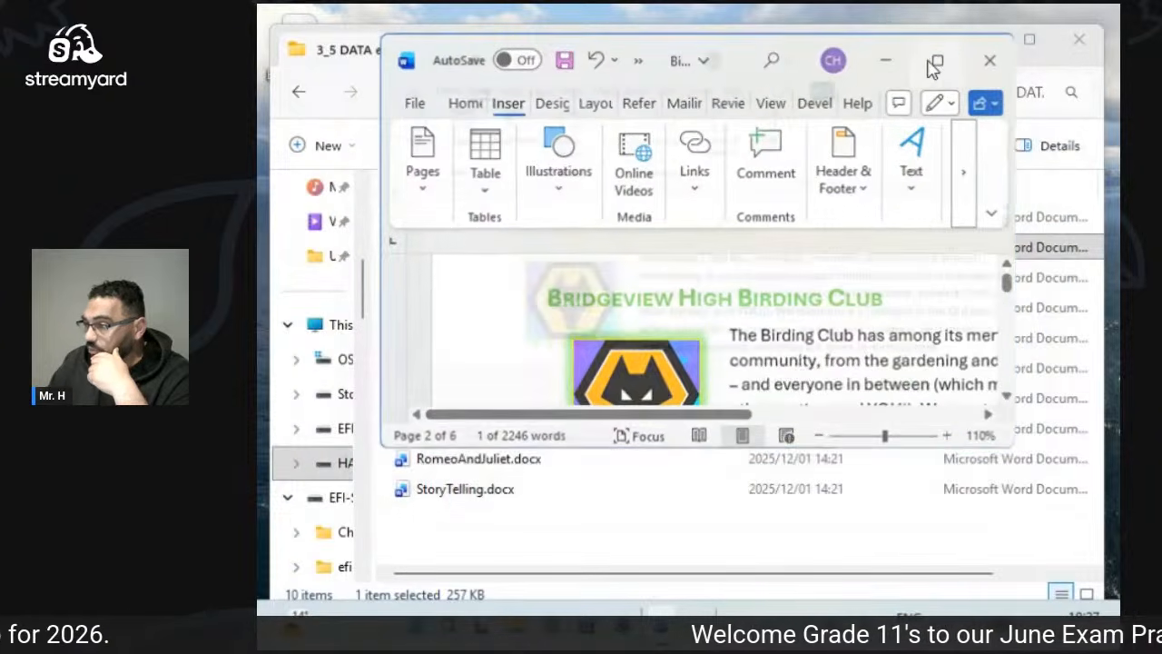
Add and post the comment "Hi there" on the Grasslands heading on page 2.
click(646, 152)
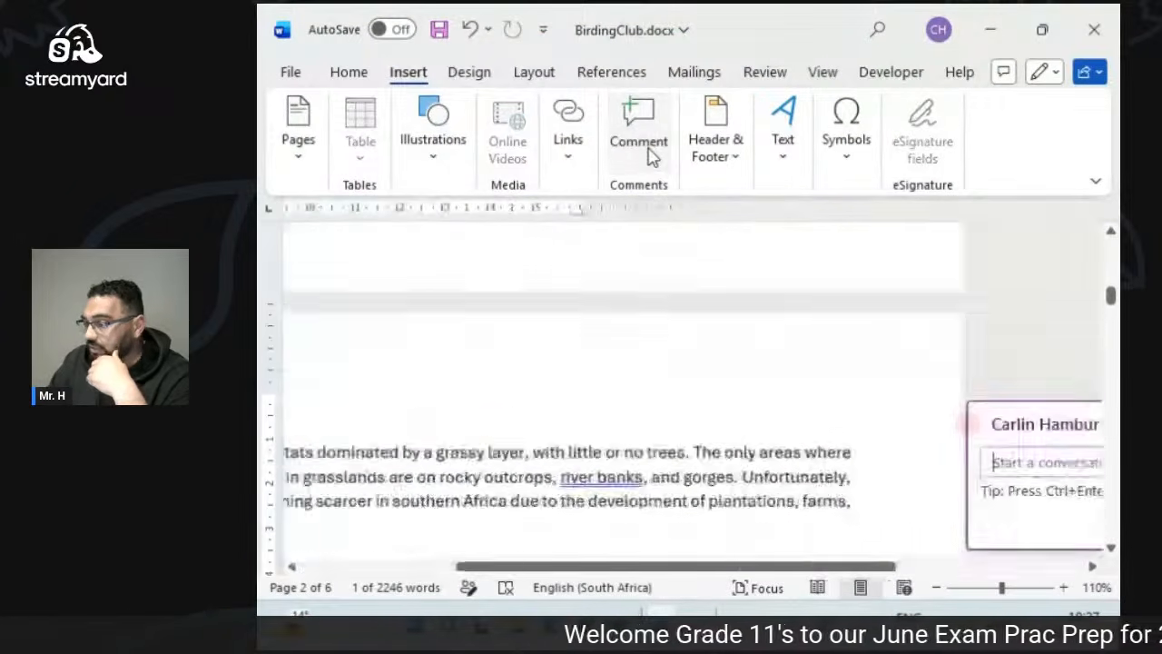
text(hi)
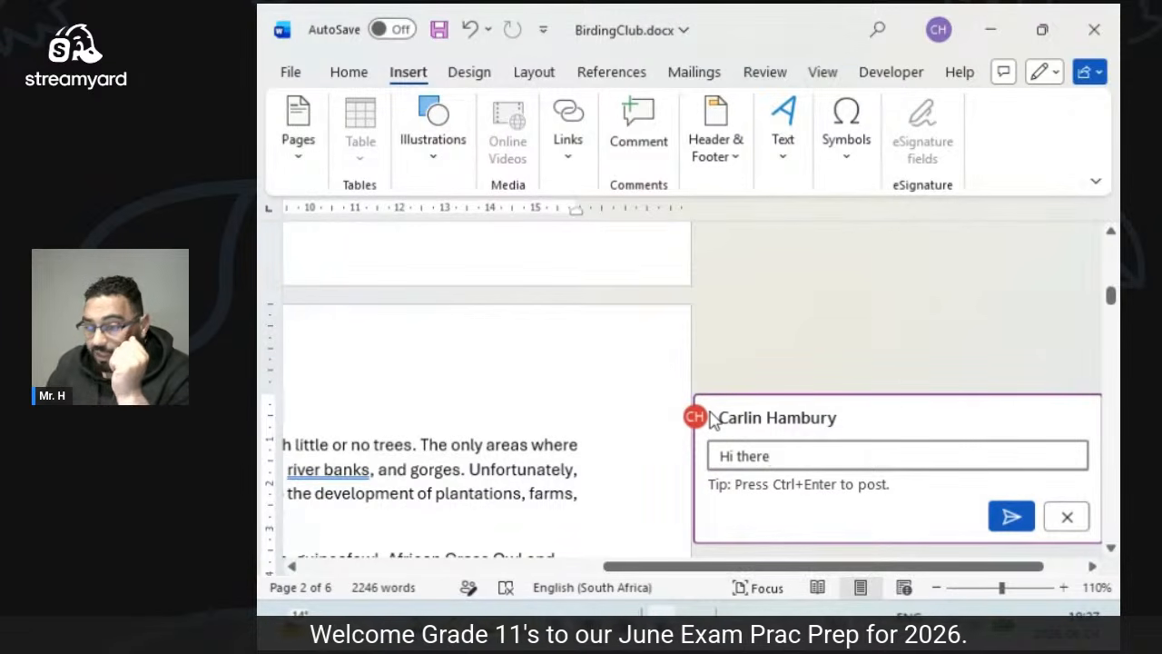
click(1010, 516)
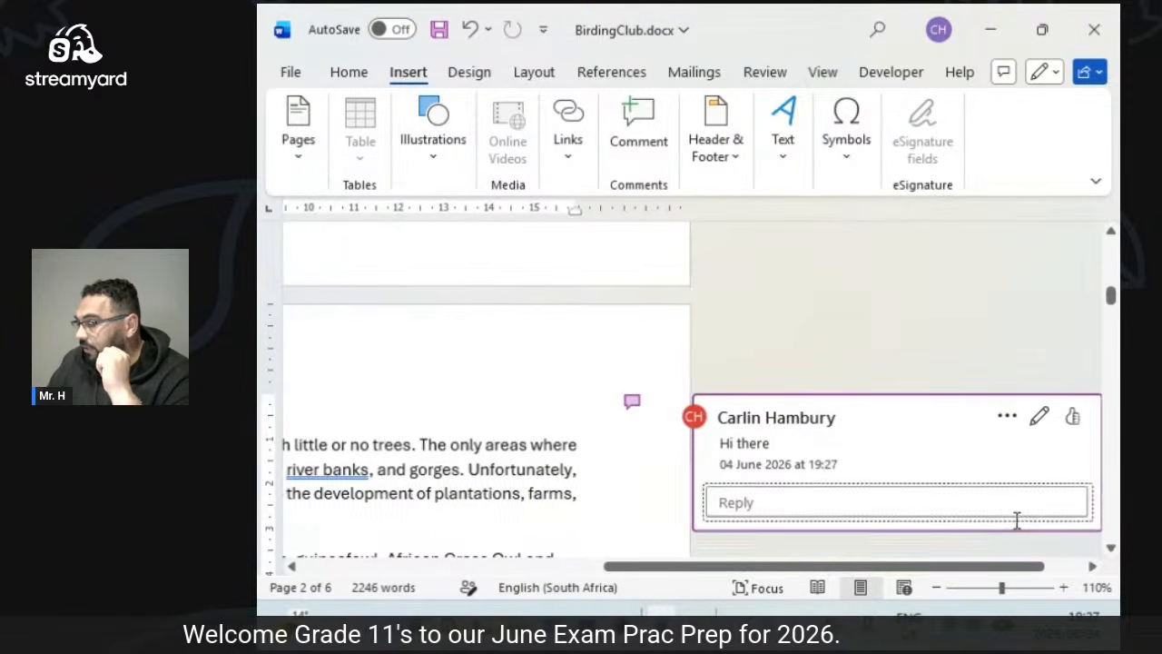
click(923, 340)
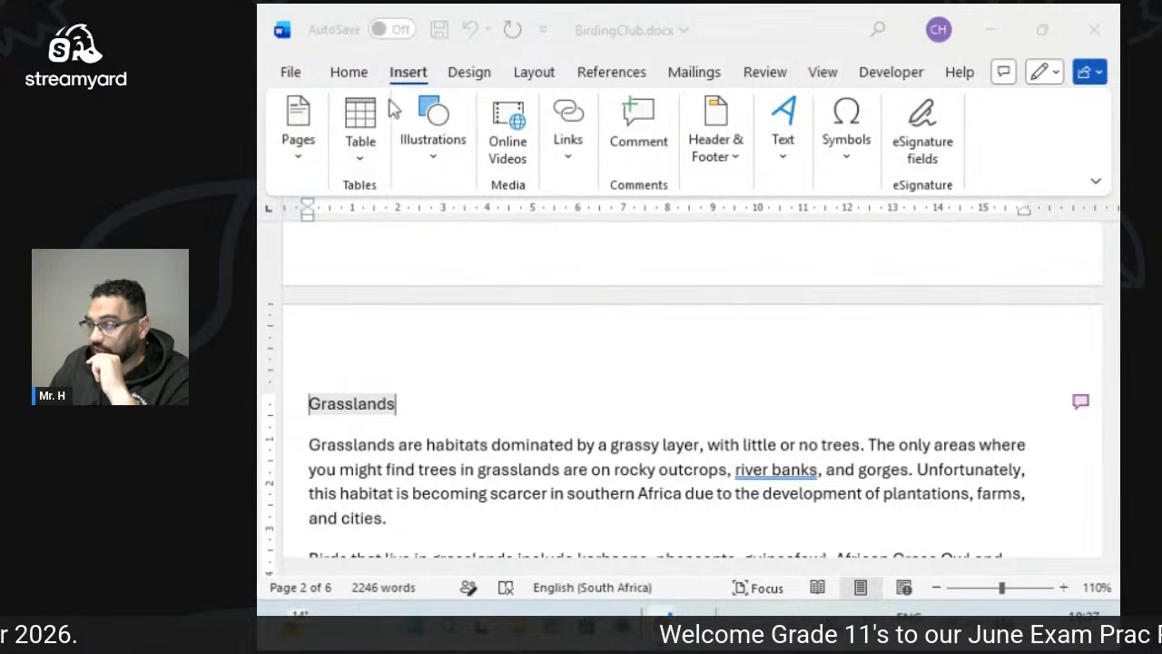
click(362, 71)
click(354, 73)
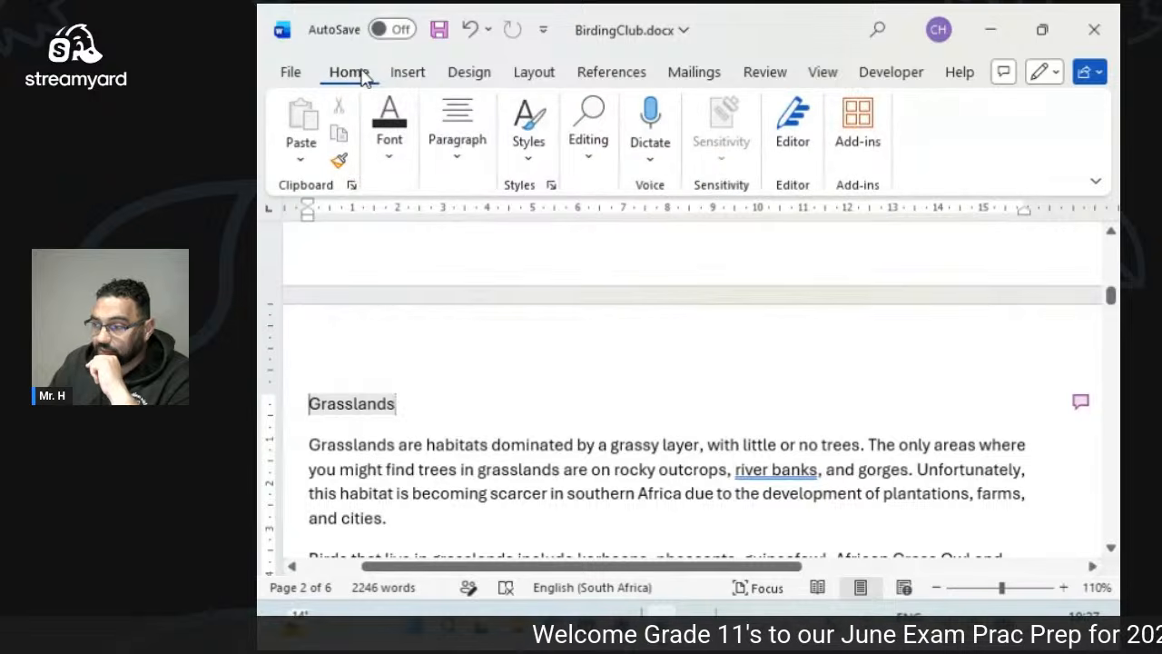
click(390, 145)
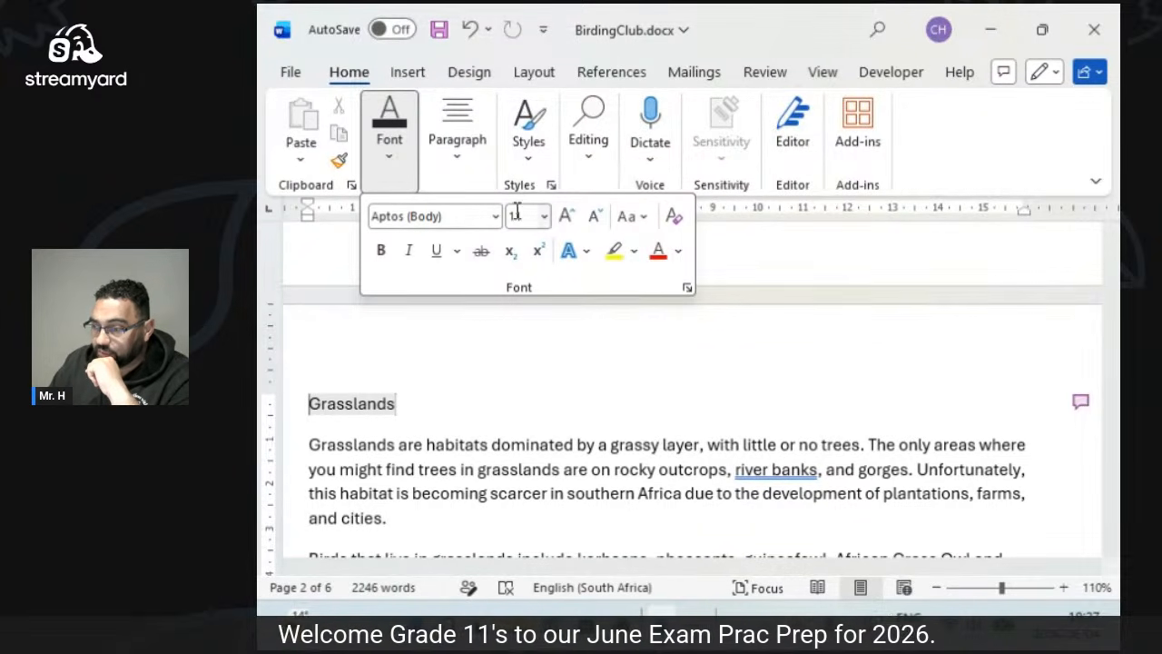
click(576, 352)
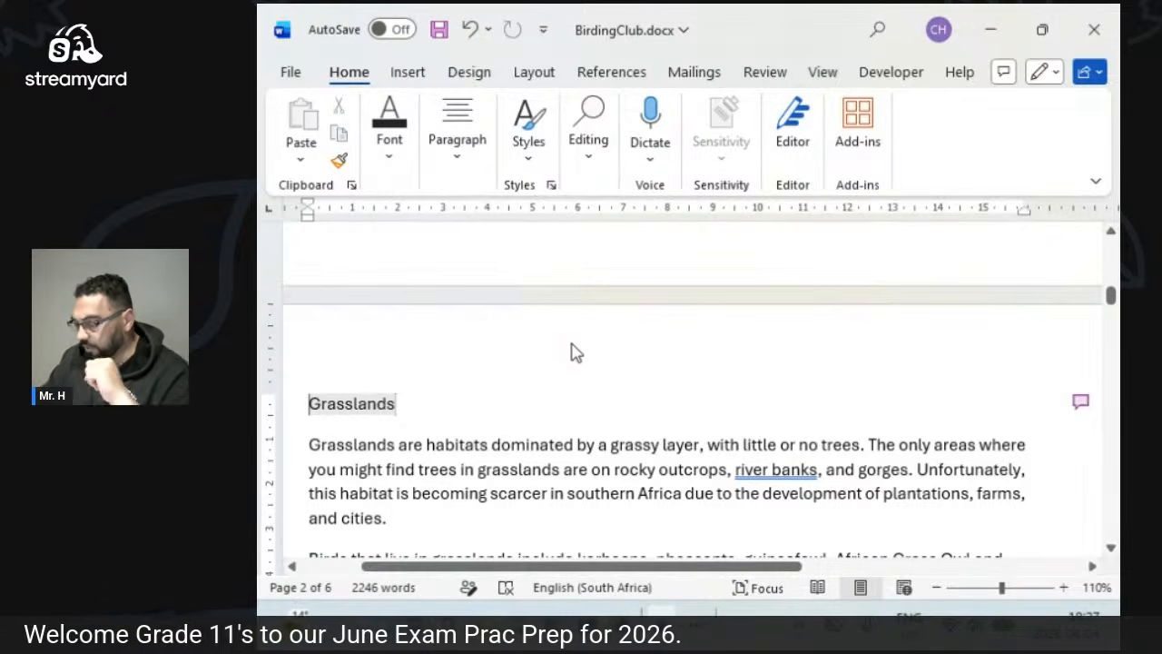
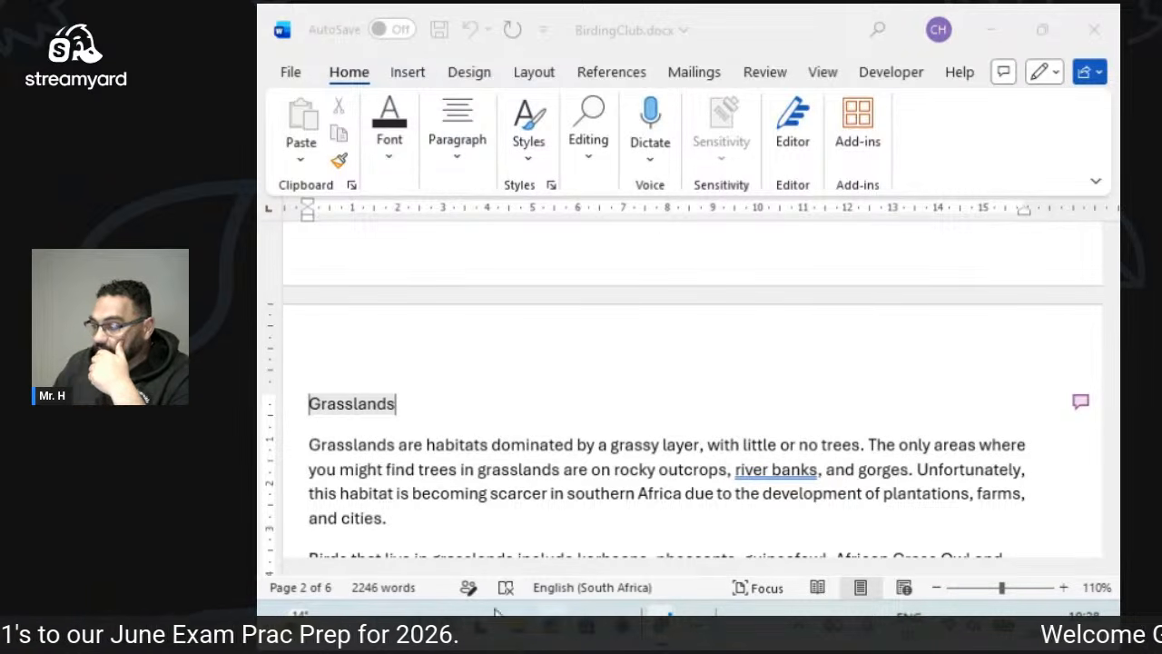
Format the first letter of the paragraph under the Grasslands heading as a Dropped drop cap, 3 lines deep and 0,2 cm from text.
click(423, 492)
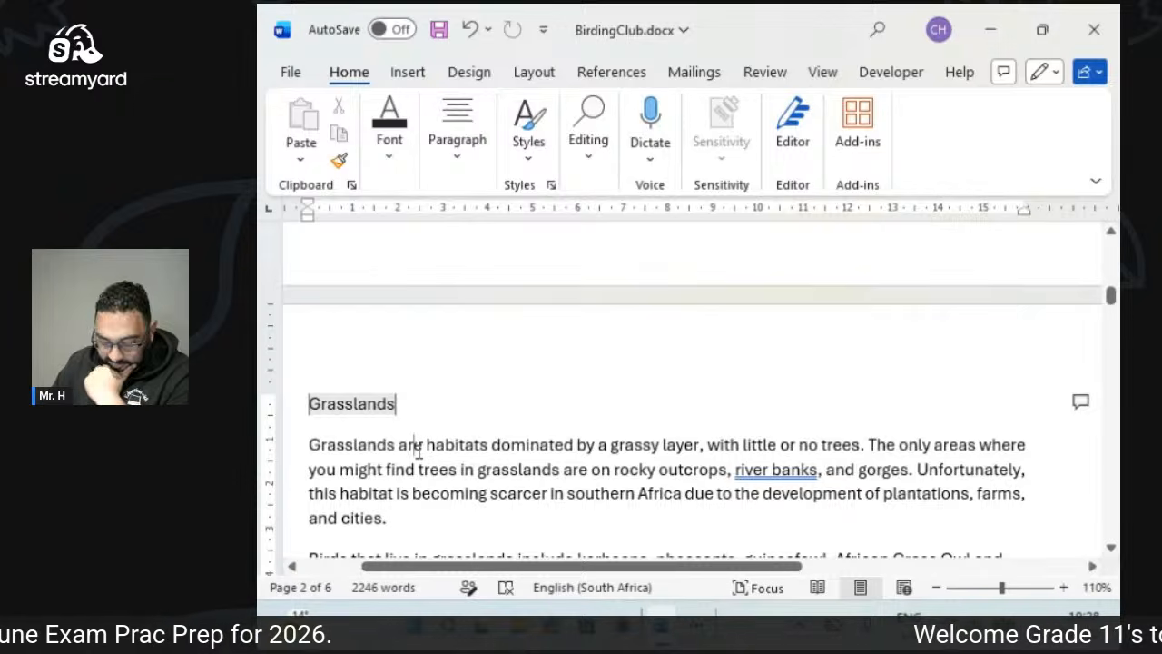
scroll(420, 451, down, 1)
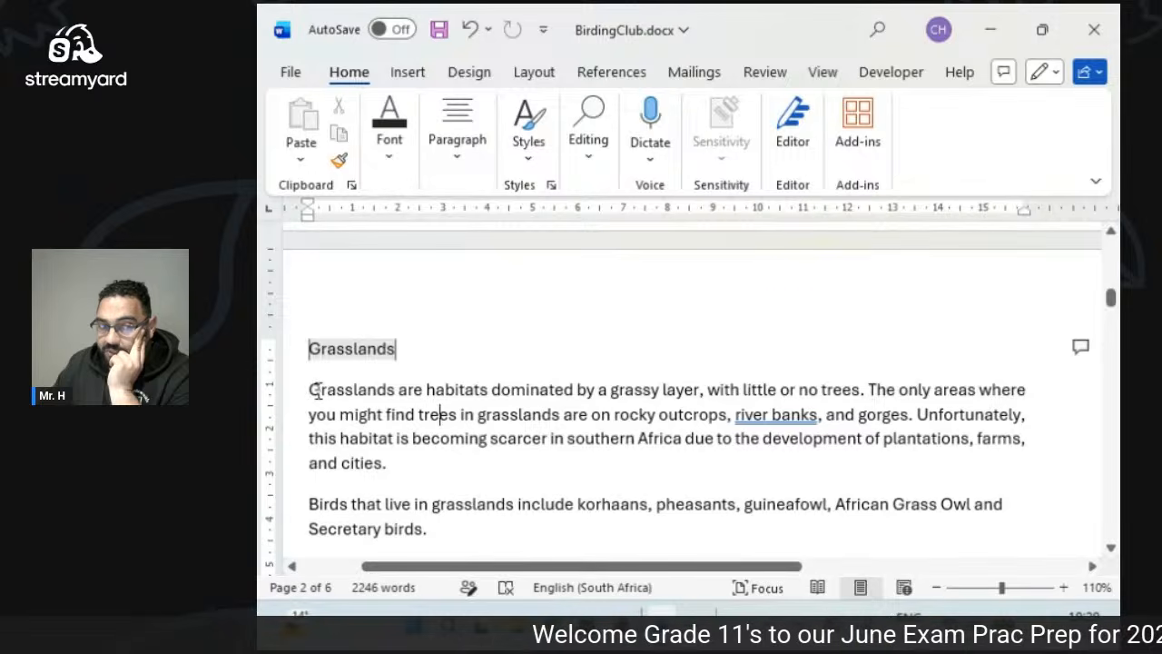
drag(321, 391, 309, 392)
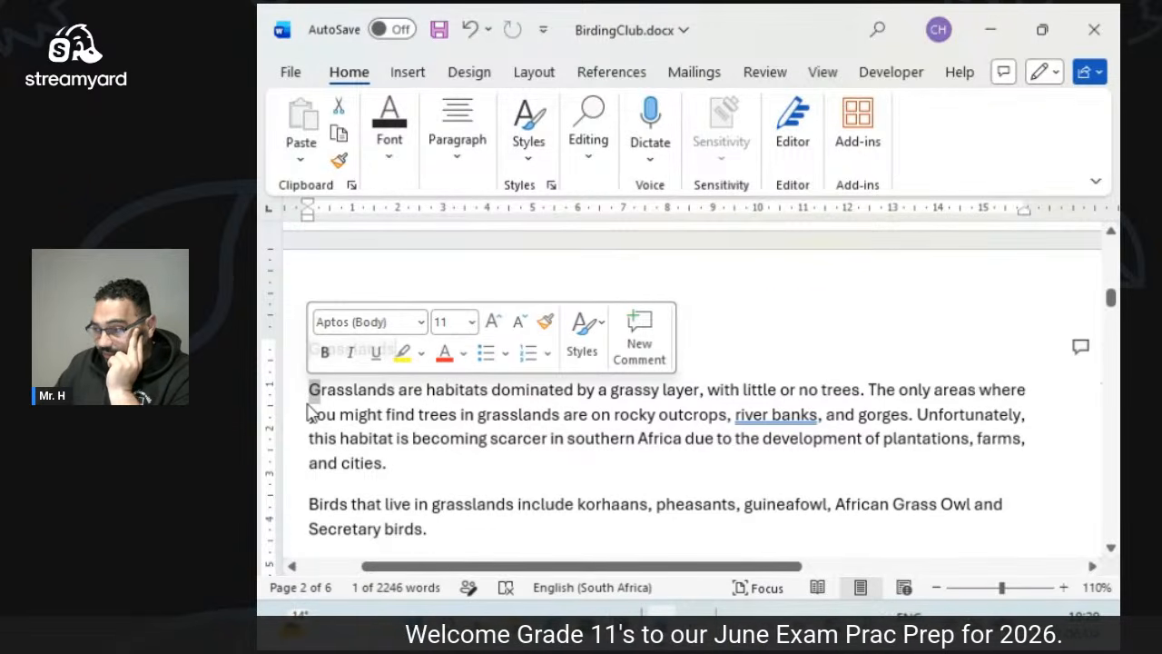
click(408, 80)
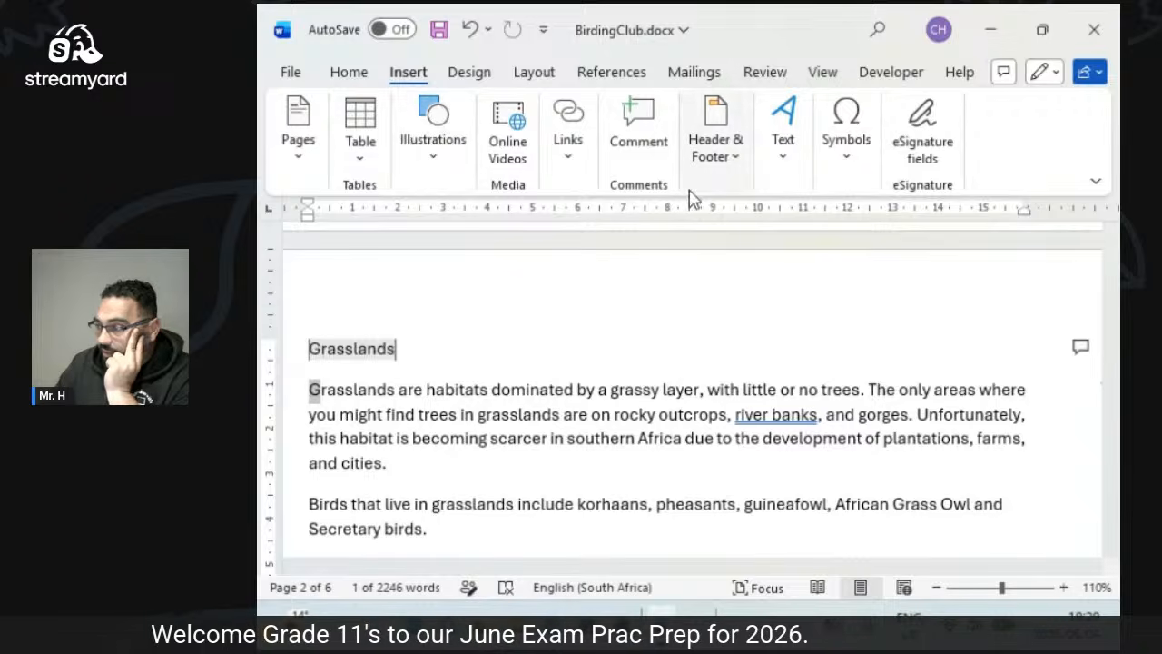
click(786, 165)
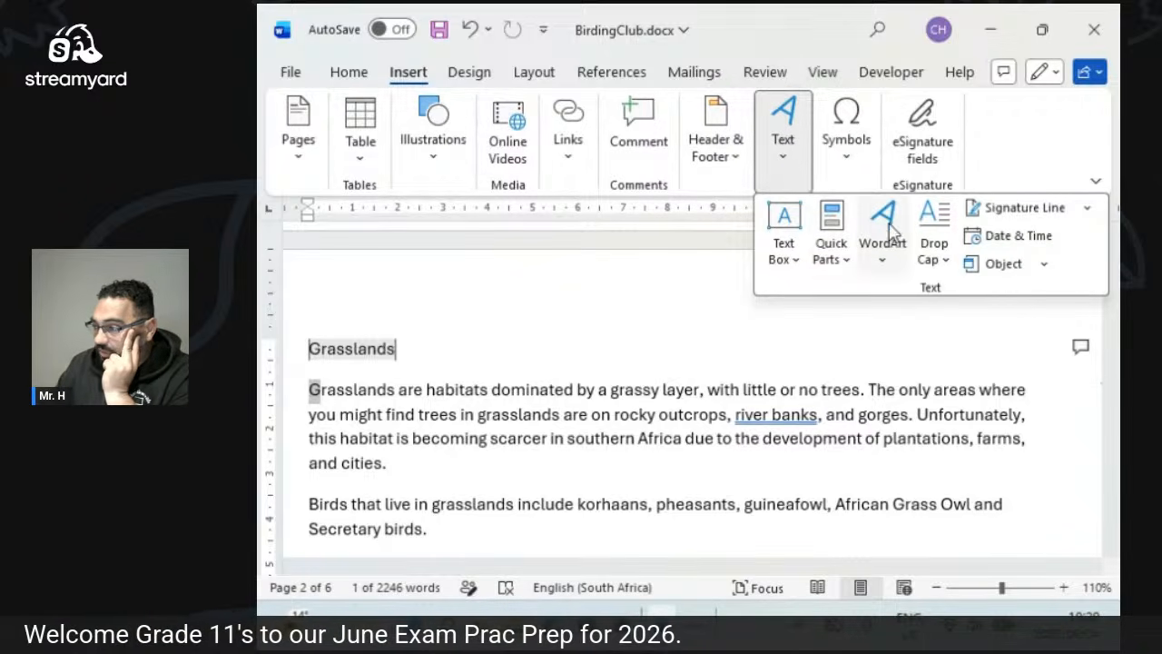
click(946, 262)
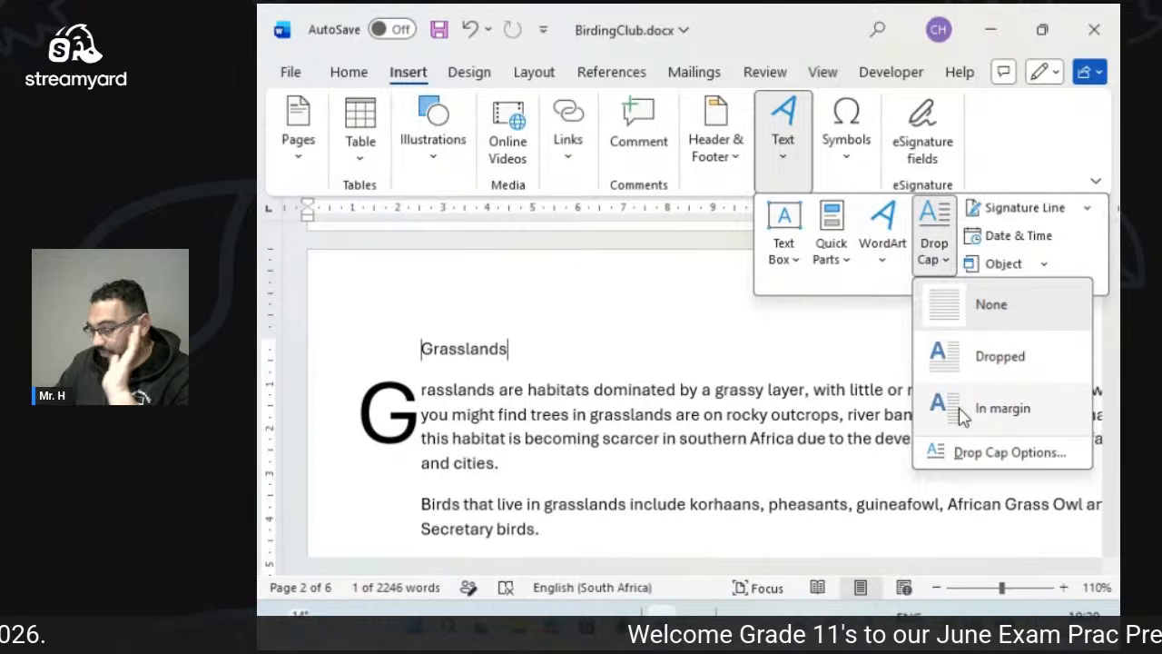
click(965, 454)
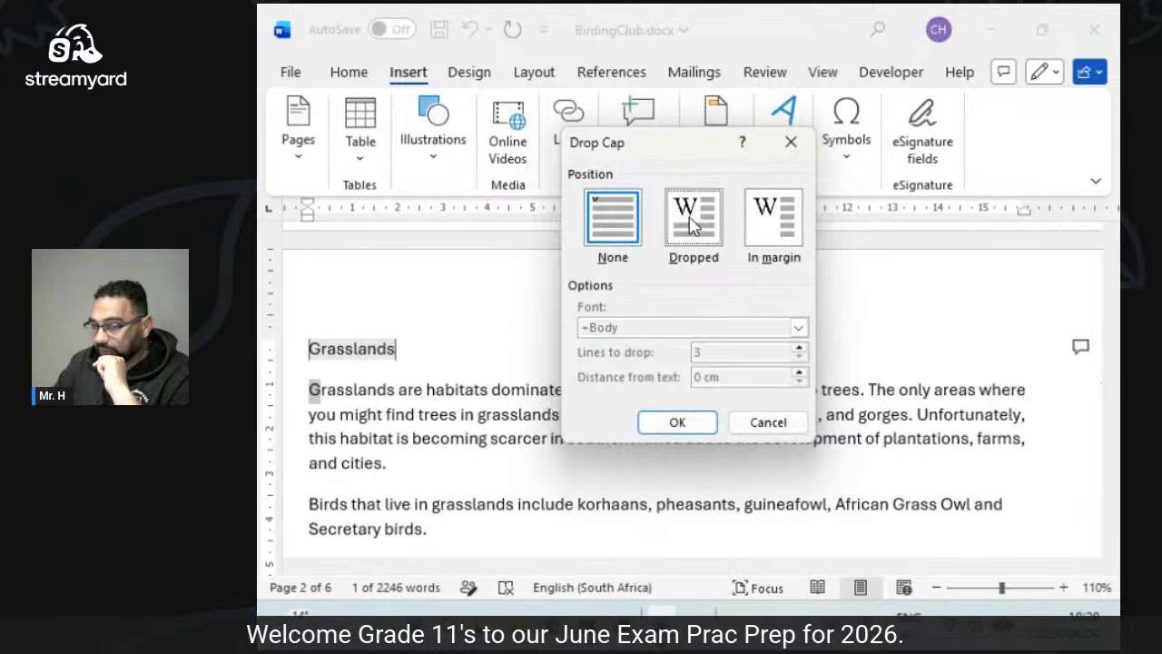
click(691, 220)
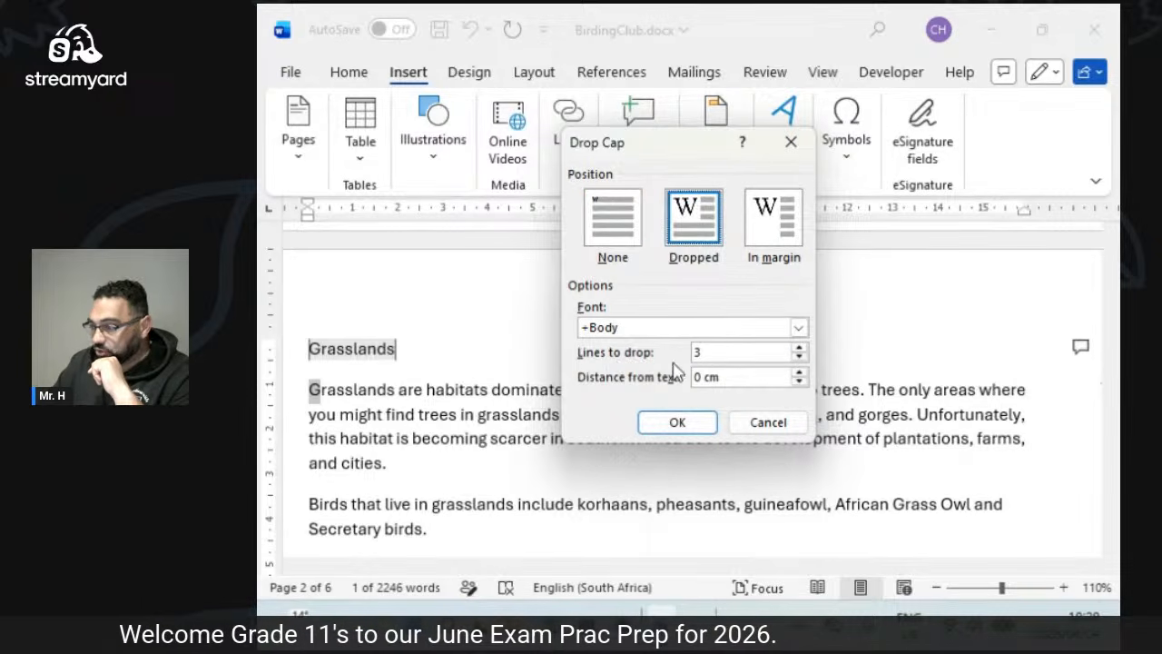
click(798, 350)
click(798, 356)
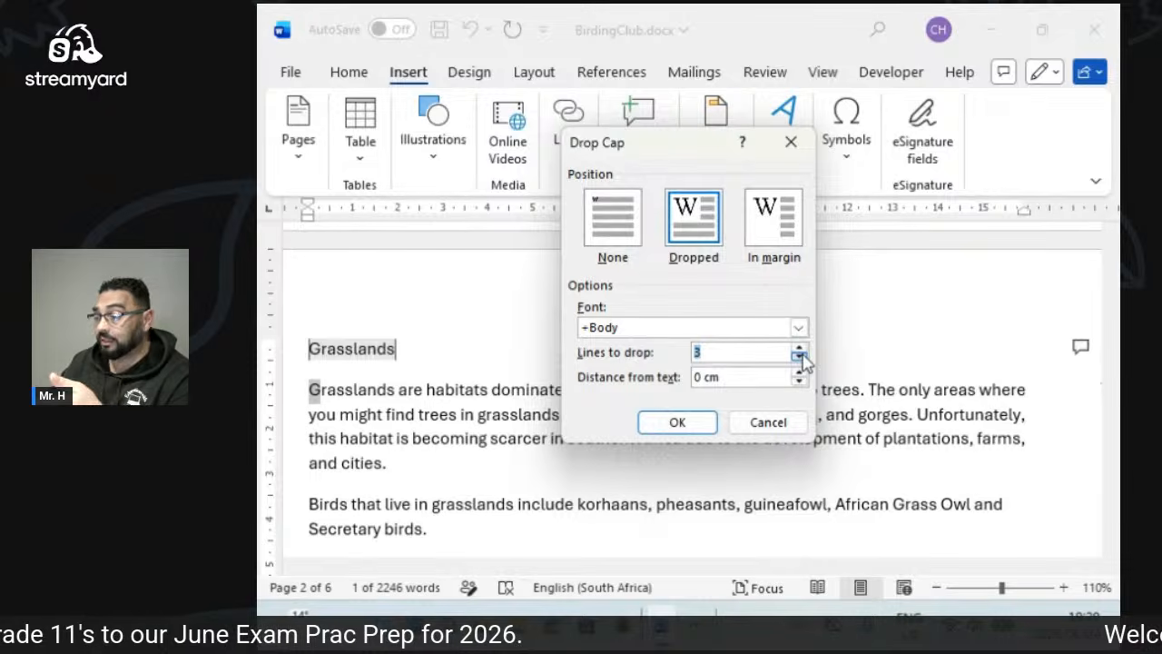
click(800, 380)
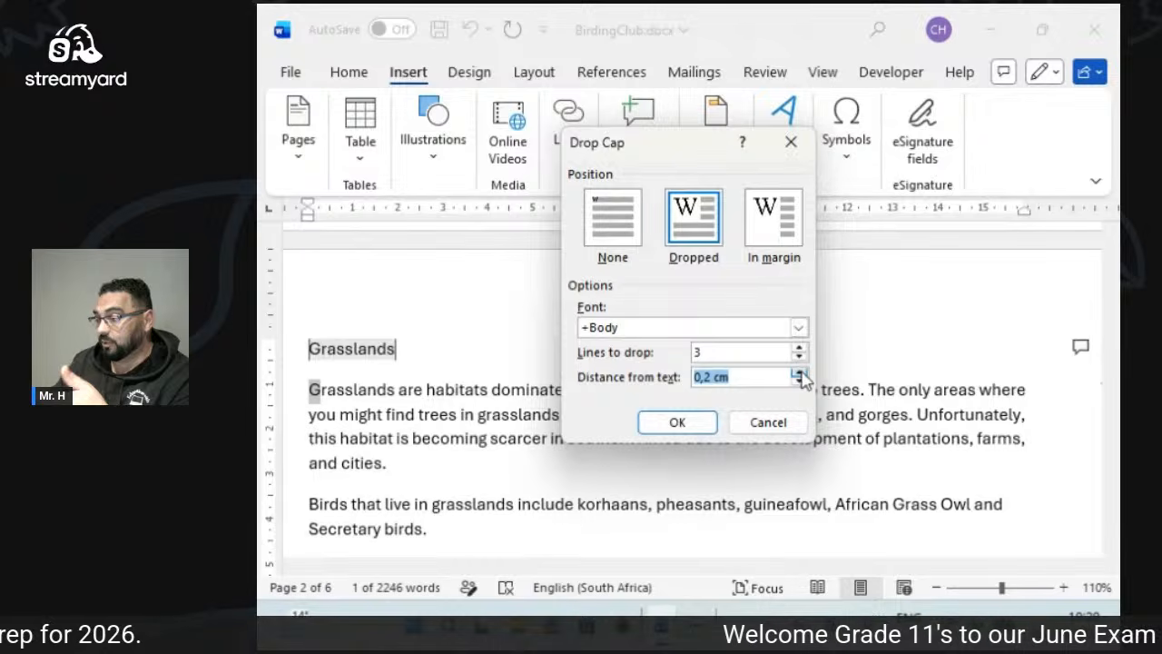
click(677, 423)
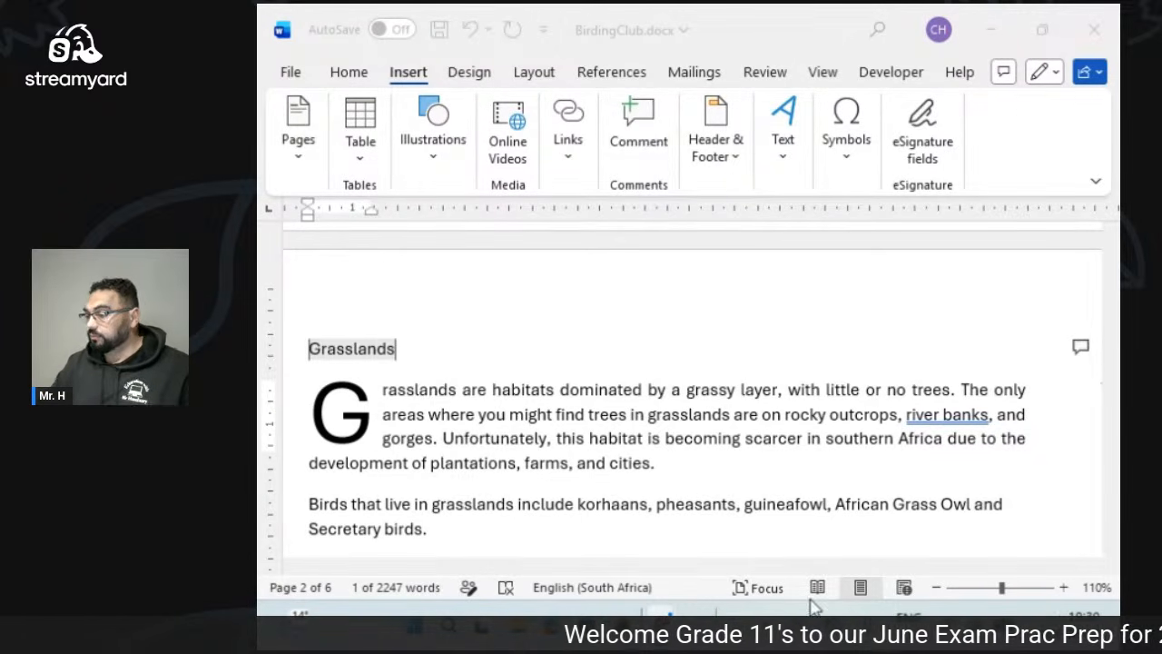
double_click(646, 290)
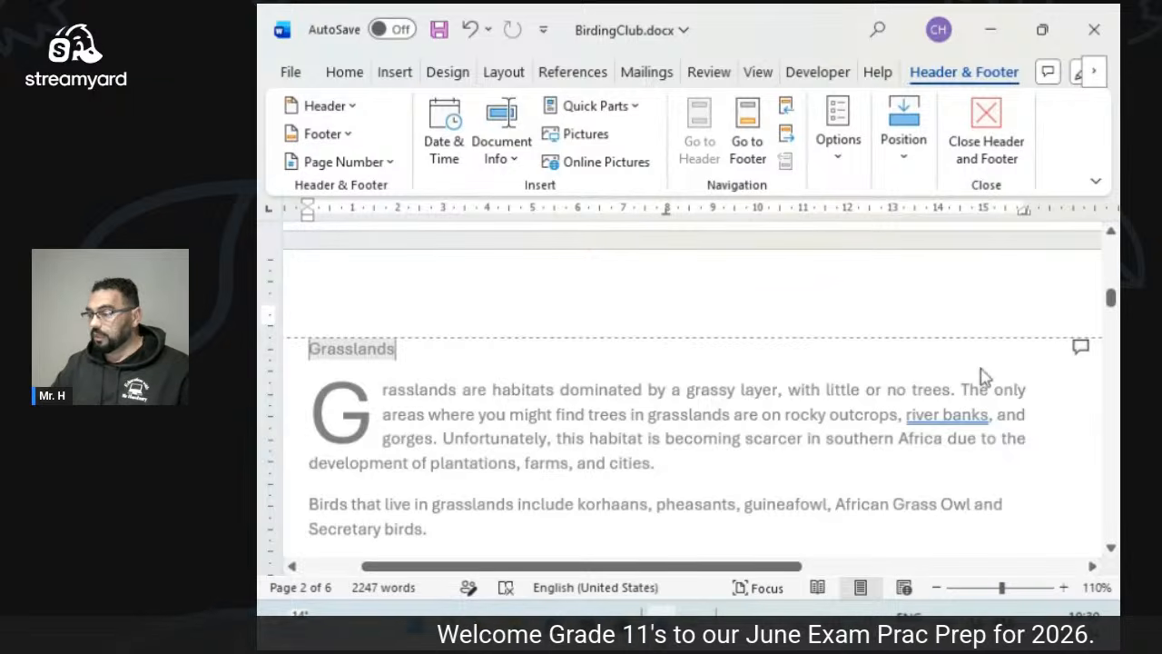
click(989, 134)
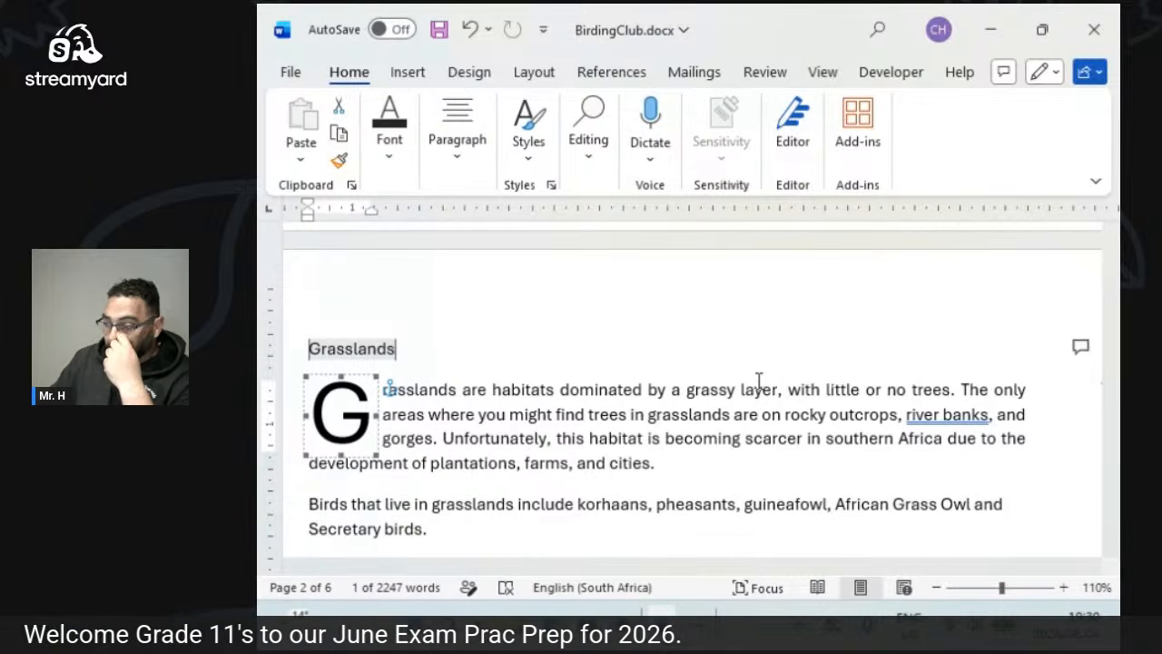
click(757, 381)
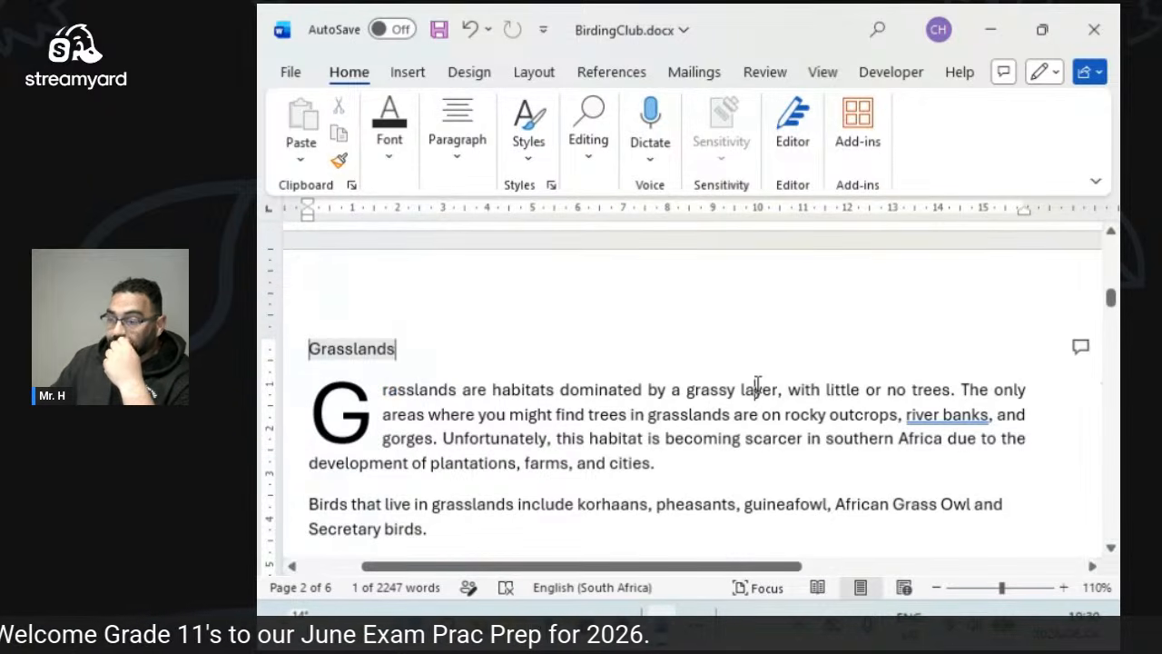
Open the page 2 header for editing and browse the built-in header designs without applying one.
double_click(633, 292)
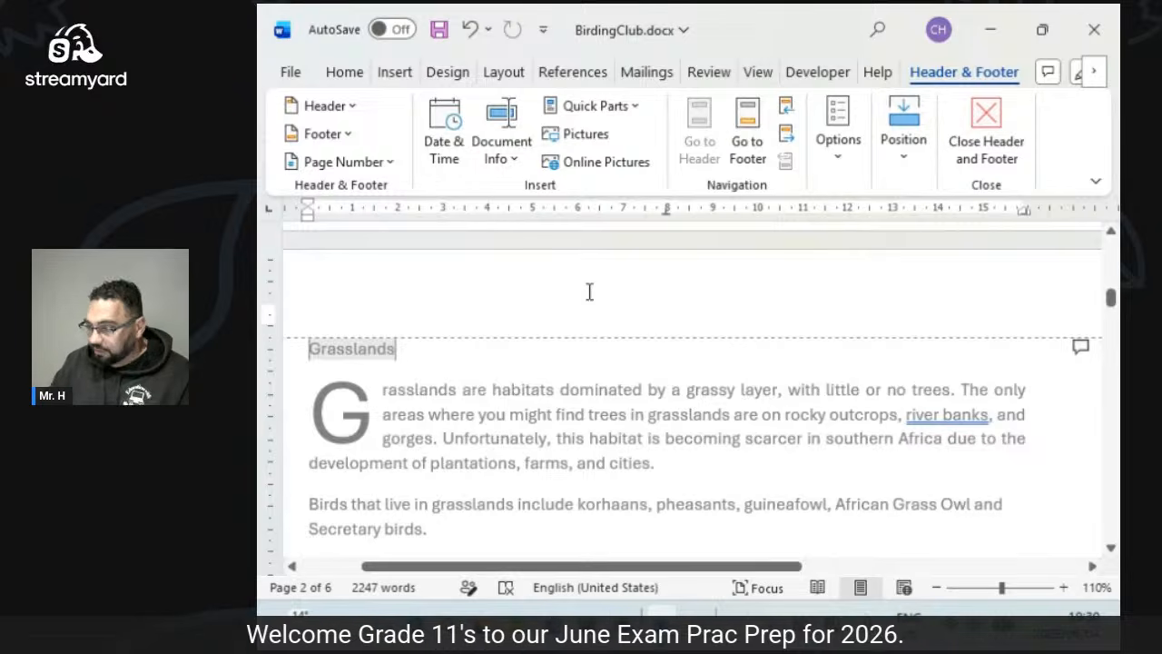
click(353, 107)
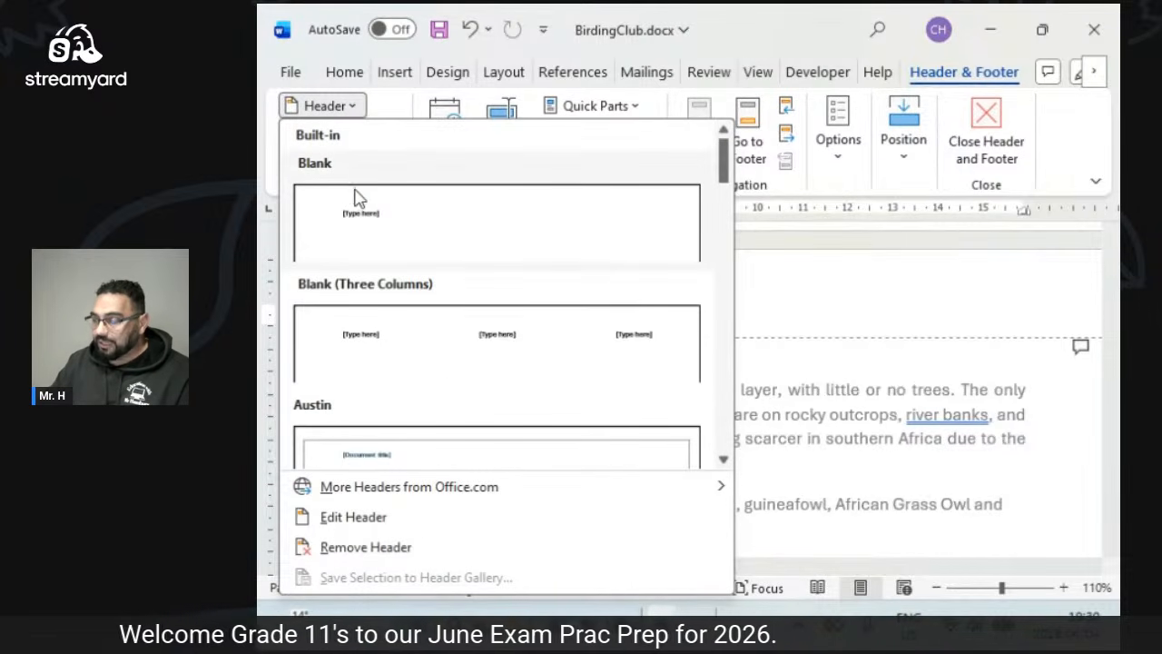
scroll(354, 355, down, 5)
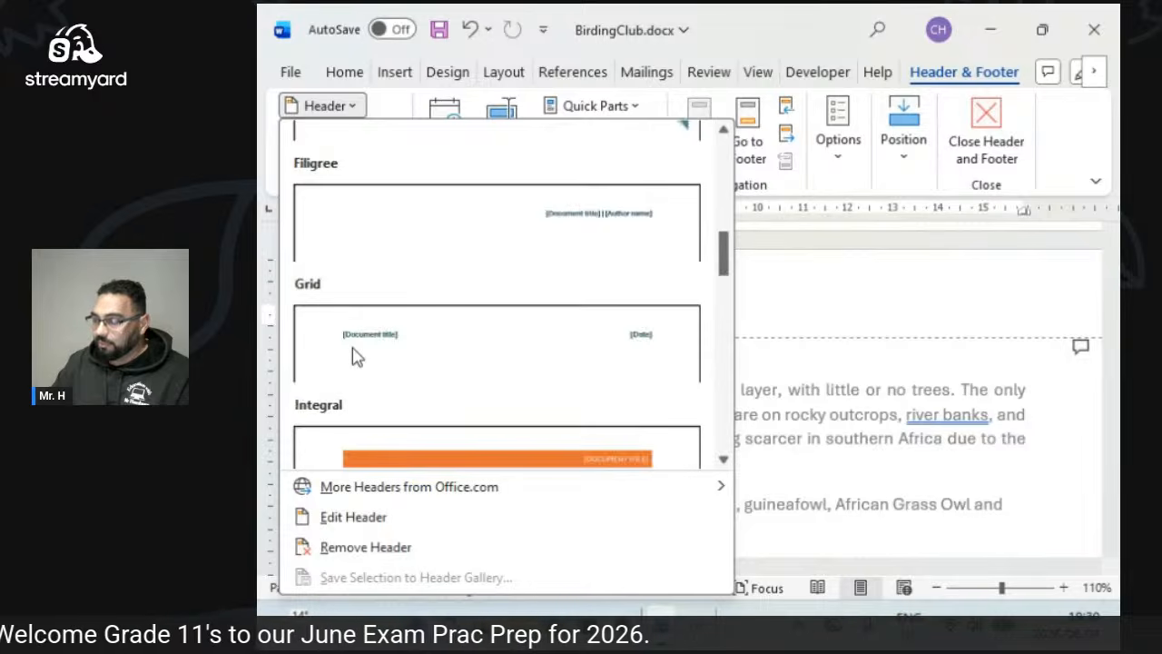
scroll(387, 272, down, 3)
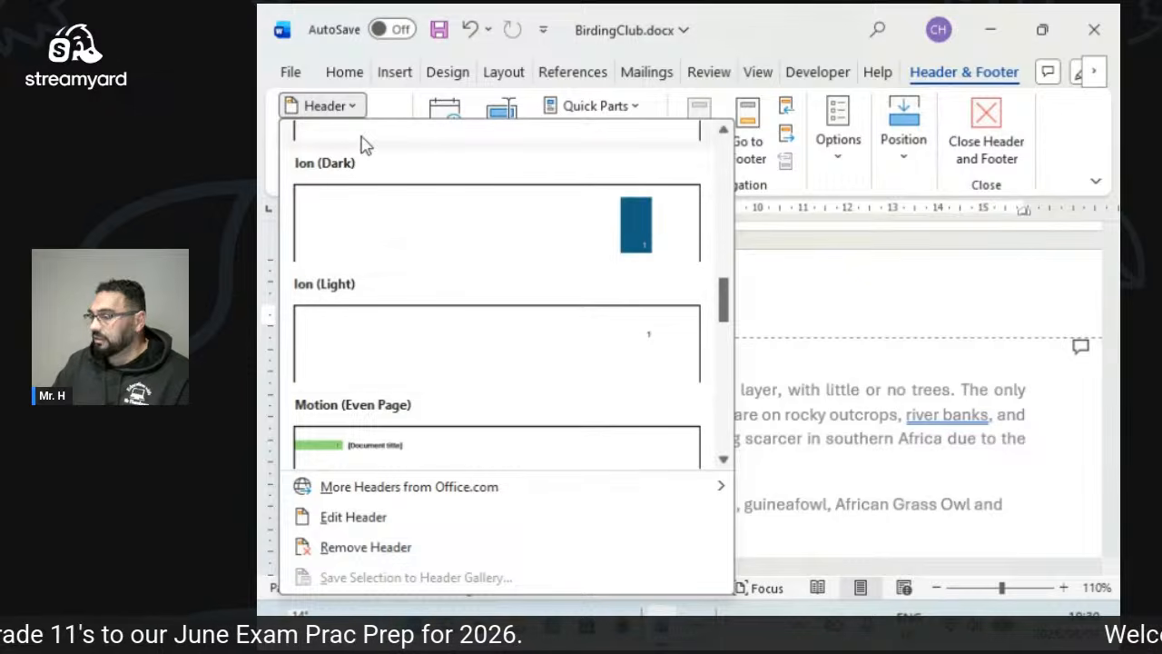
click(356, 107)
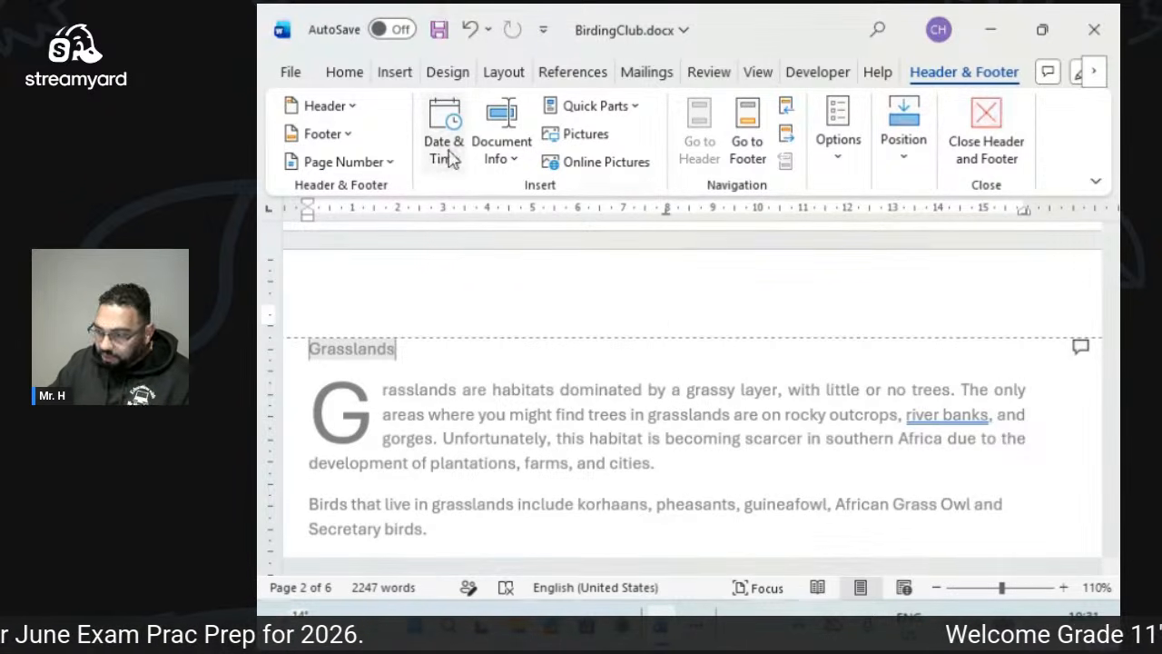
Examine the Field dialog through both the document information and Quick Parts options, closing it each time without inserting a field.
click(513, 160)
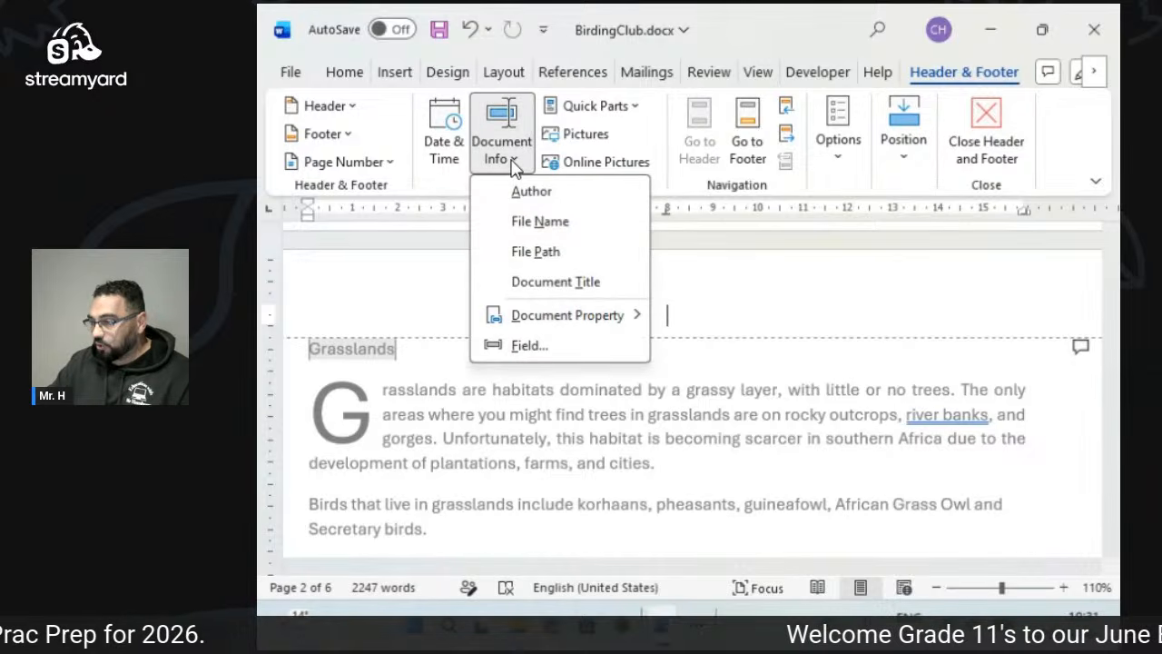
click(529, 345)
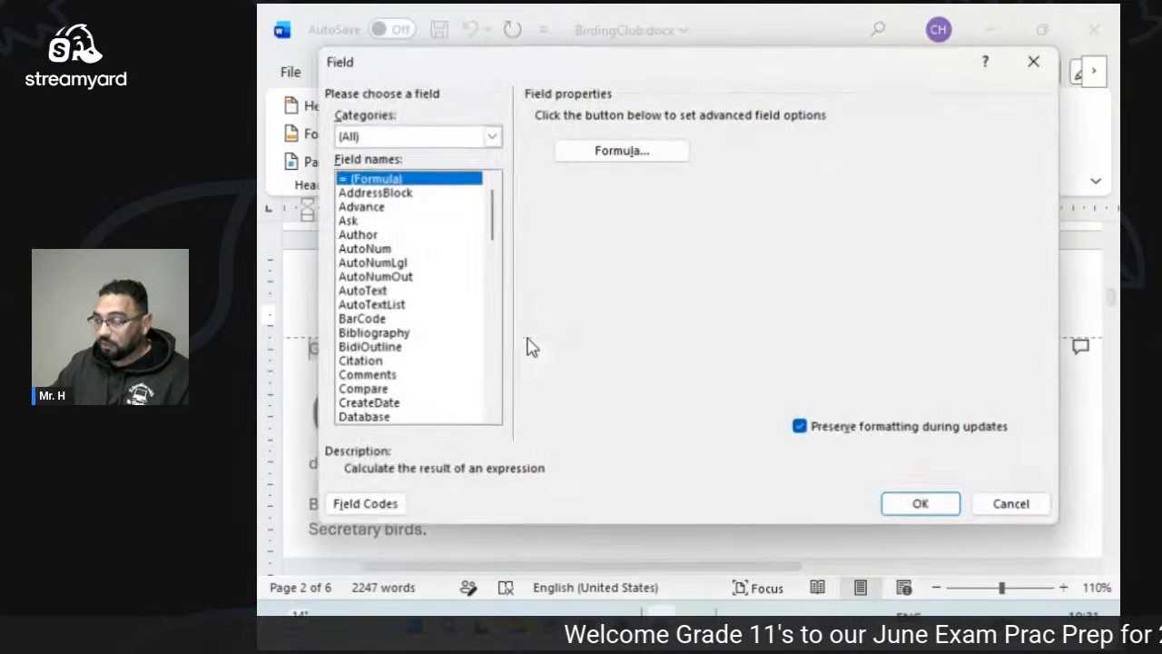
click(1025, 509)
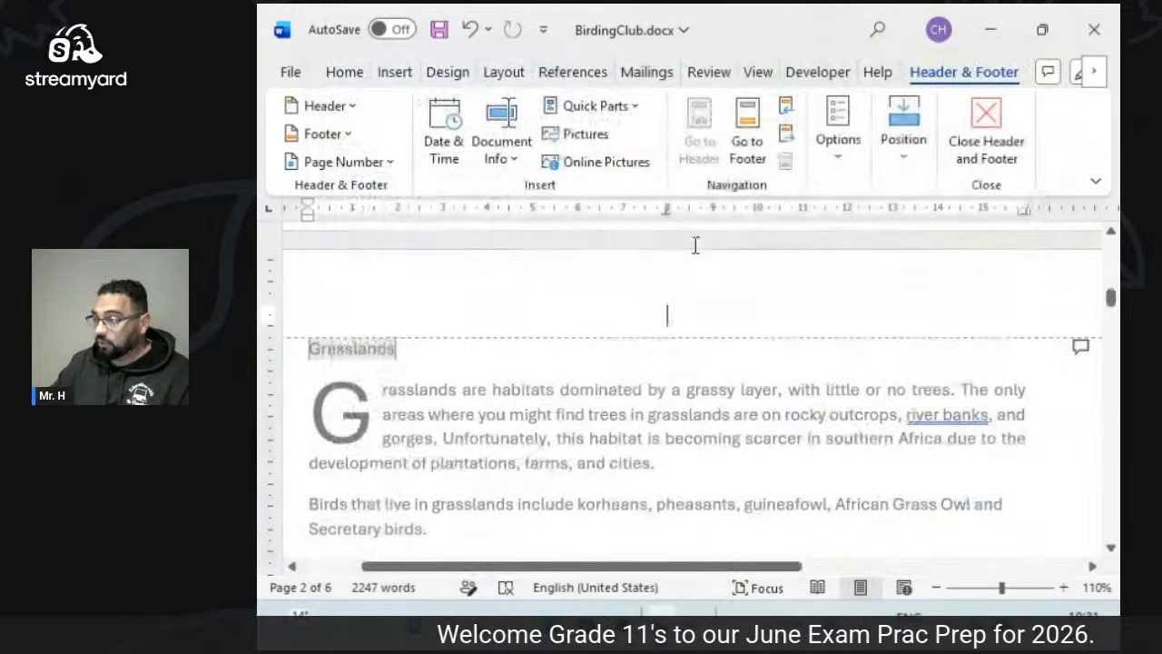
click(629, 109)
click(624, 196)
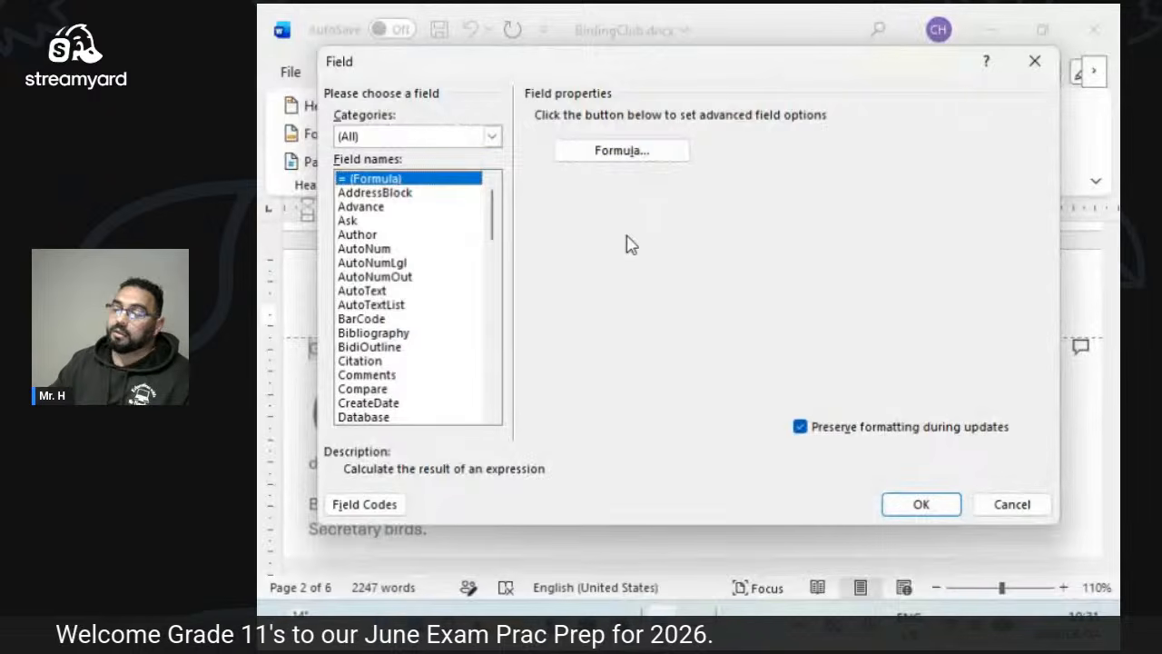
click(1007, 504)
Insert a Date field into the page 2 header using the MMMM d, yyyy format (June 4, 2026).
click(513, 163)
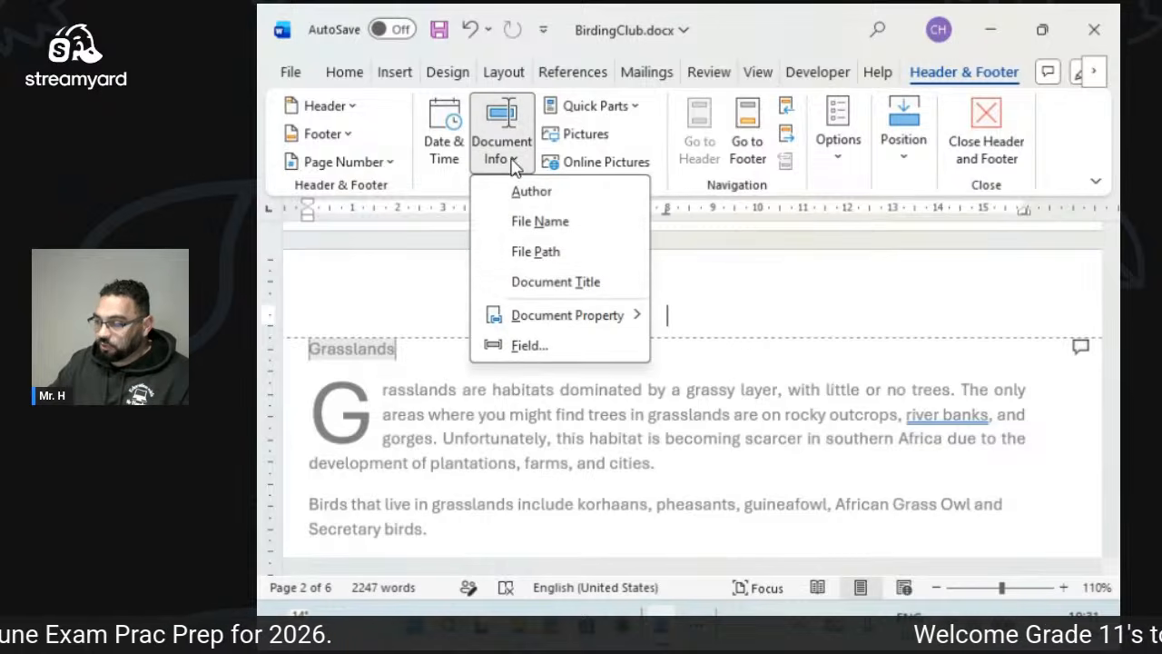
click(522, 345)
scroll(402, 289, down, 1)
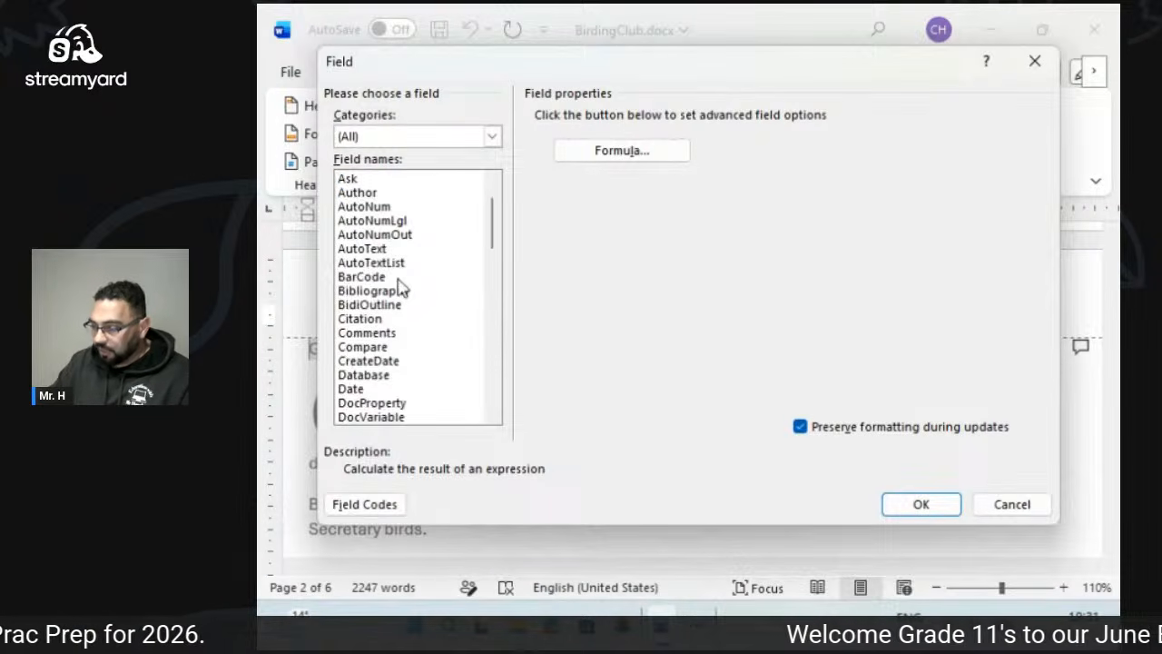
click(392, 388)
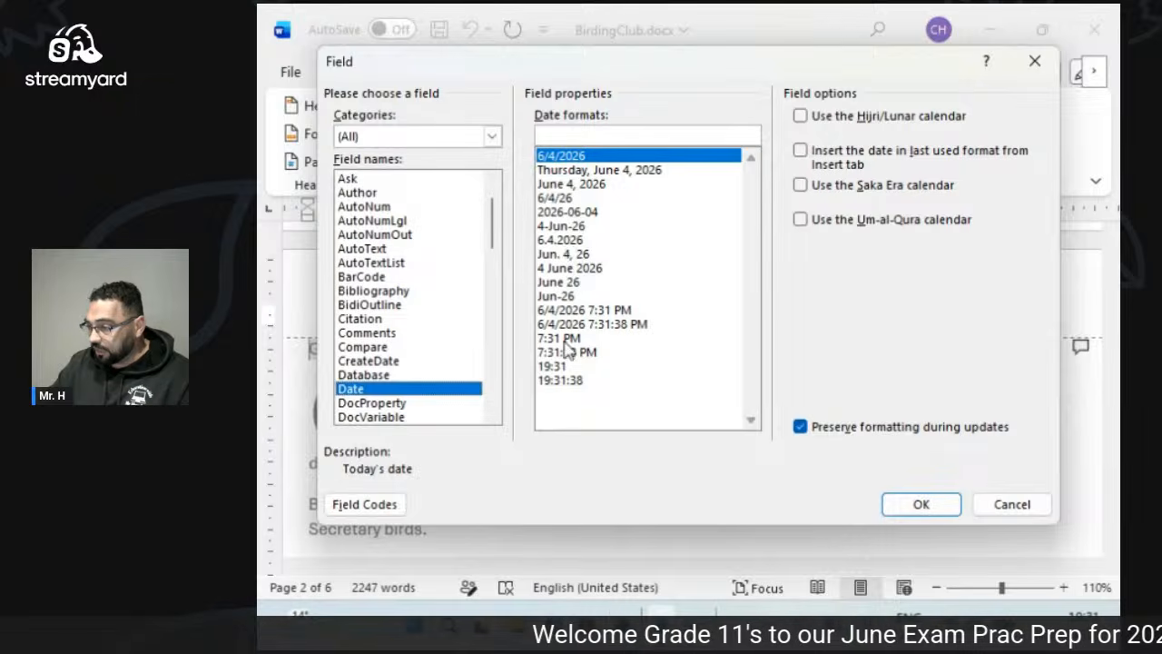
click(567, 212)
click(572, 185)
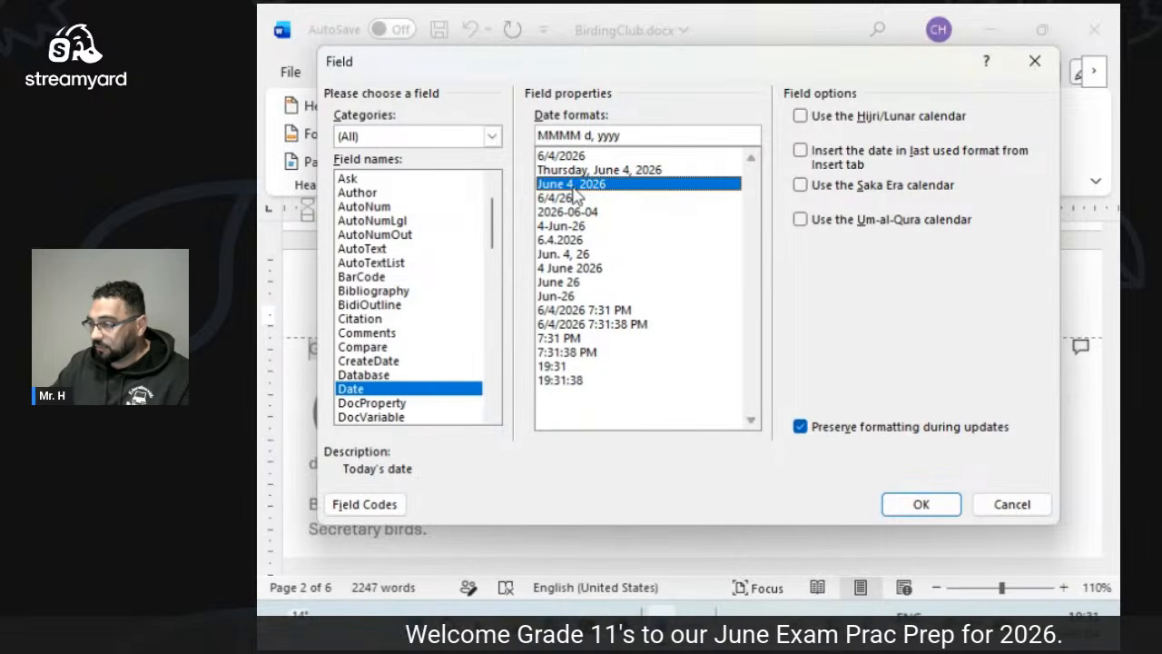
click(901, 514)
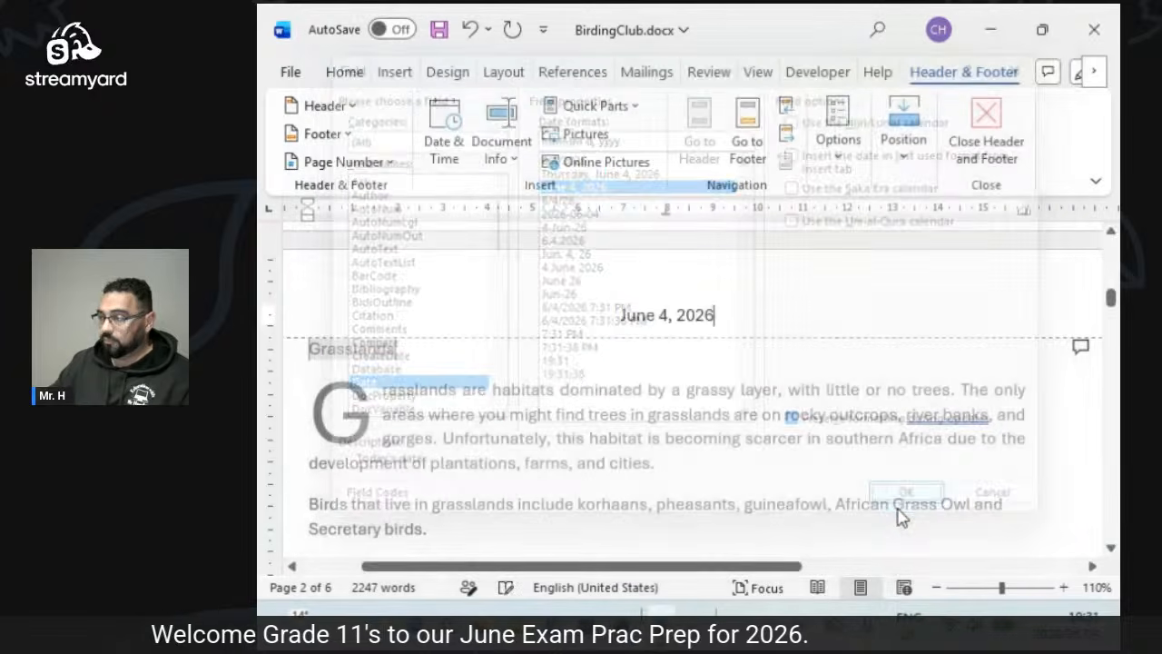
Left-align the date field in the header.
click(658, 314)
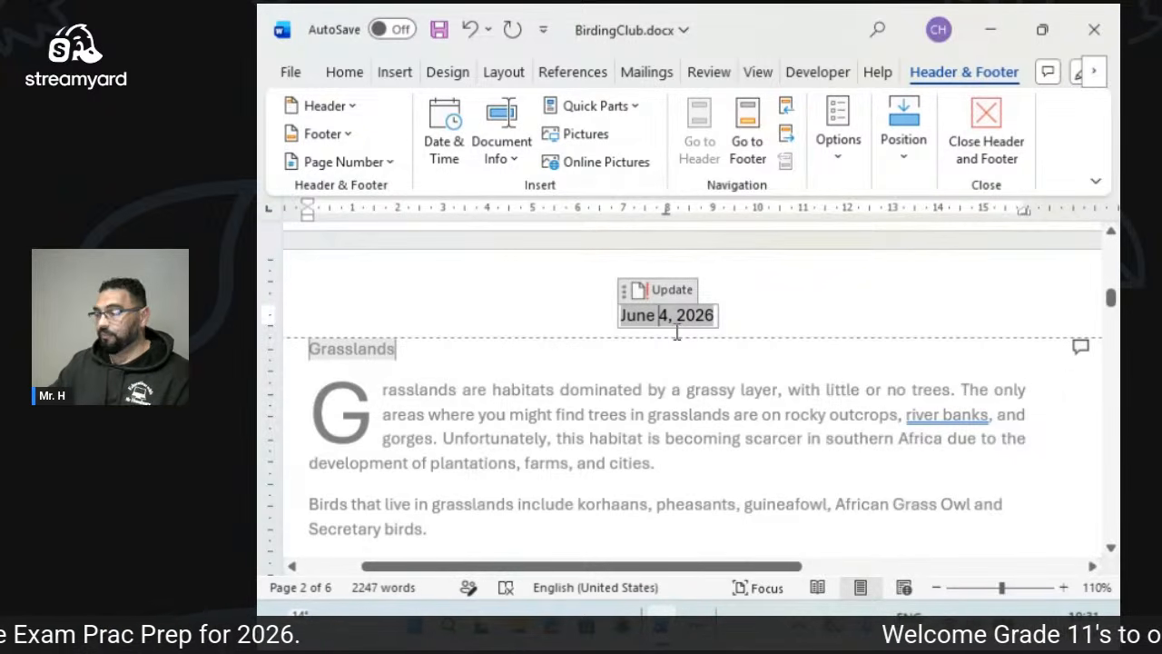
click(583, 281)
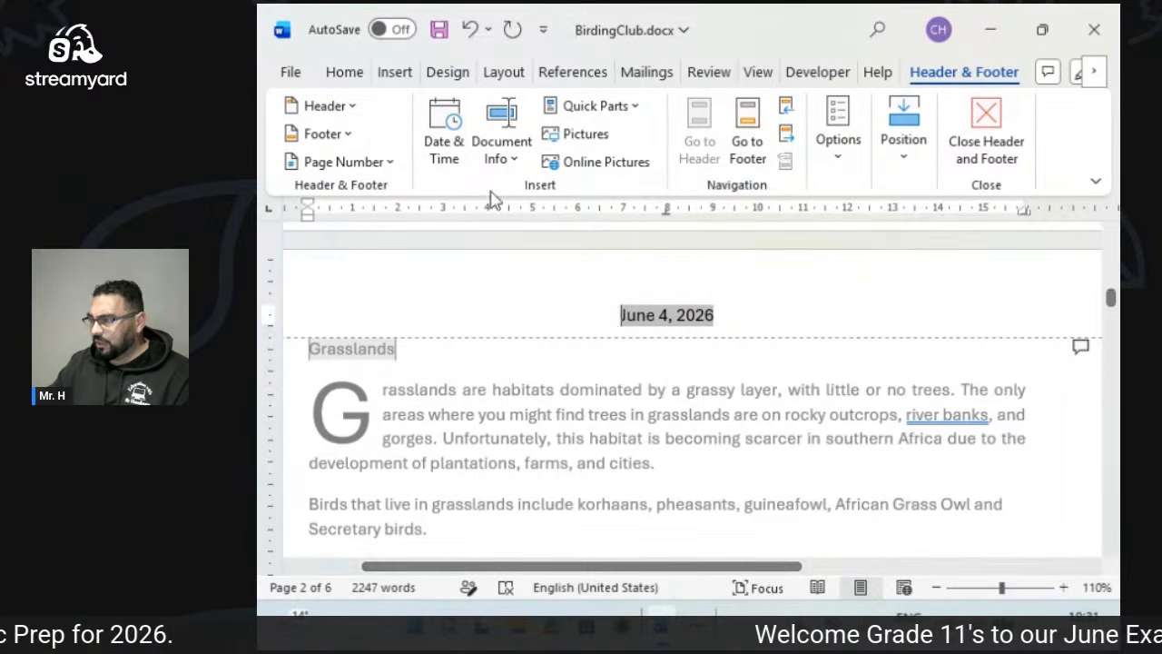
click(344, 72)
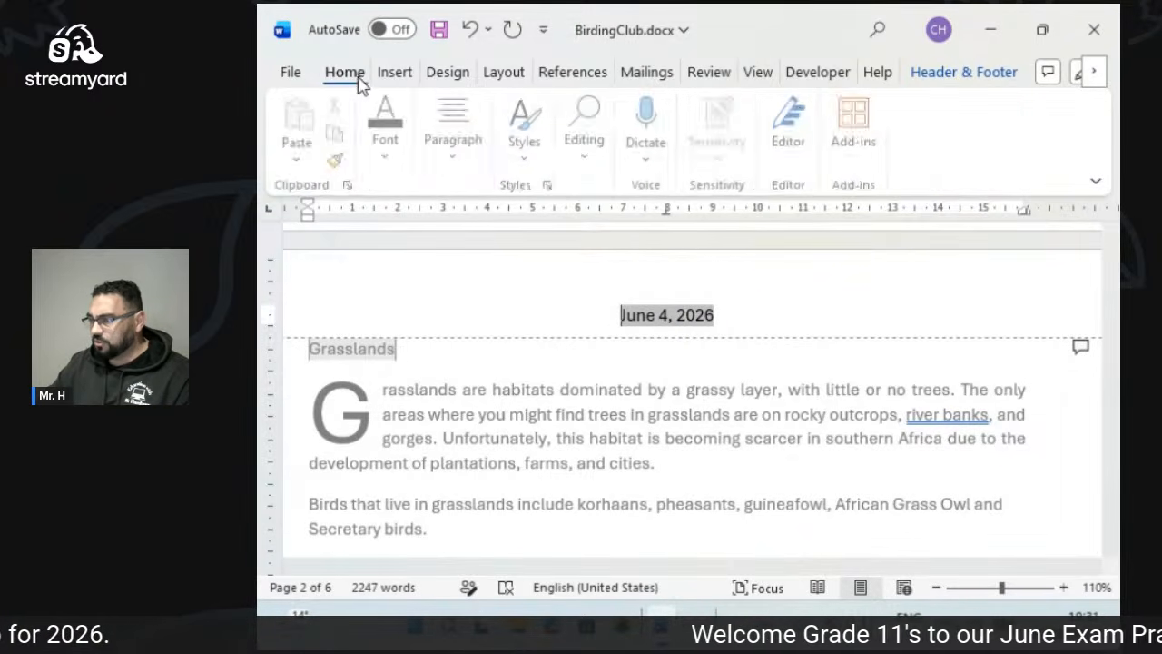
click(399, 154)
click(449, 168)
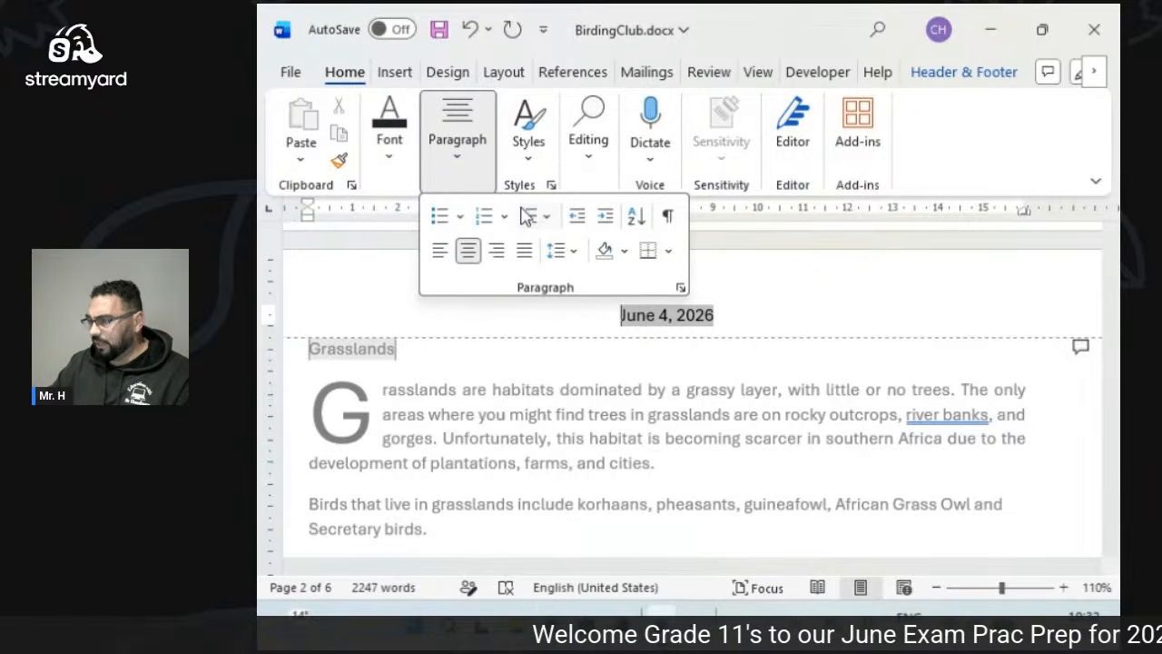
click(464, 251)
click(468, 252)
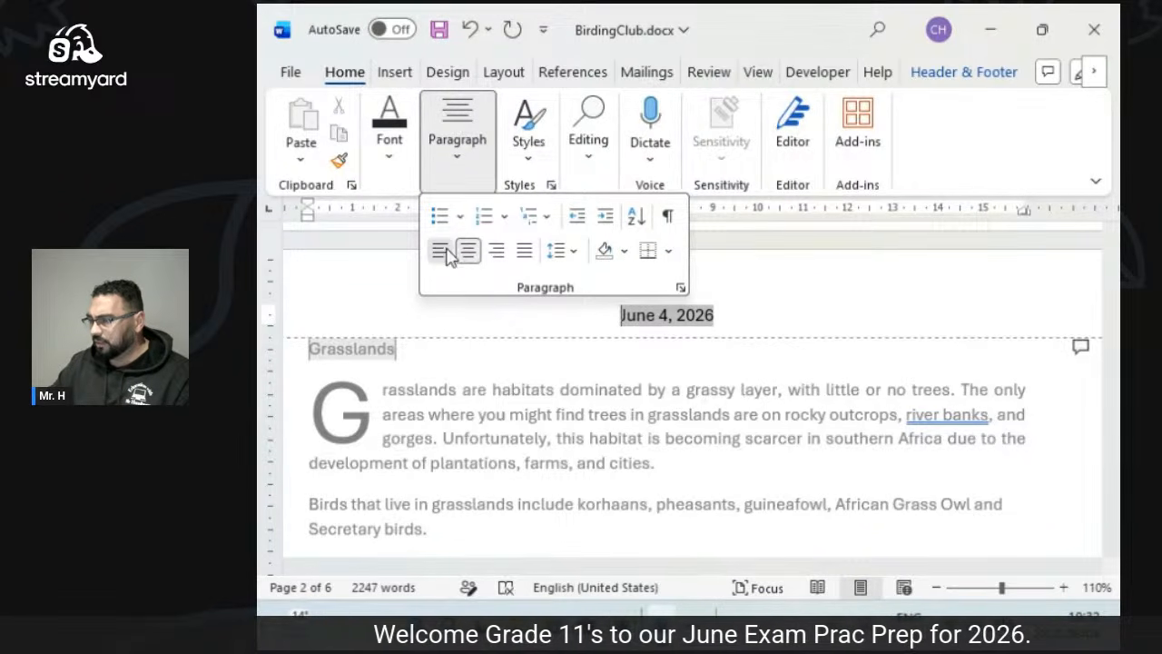
click(441, 251)
Insert the document's file path at the centre of the page 2 header and exit header editing.
click(676, 320)
click(676, 321)
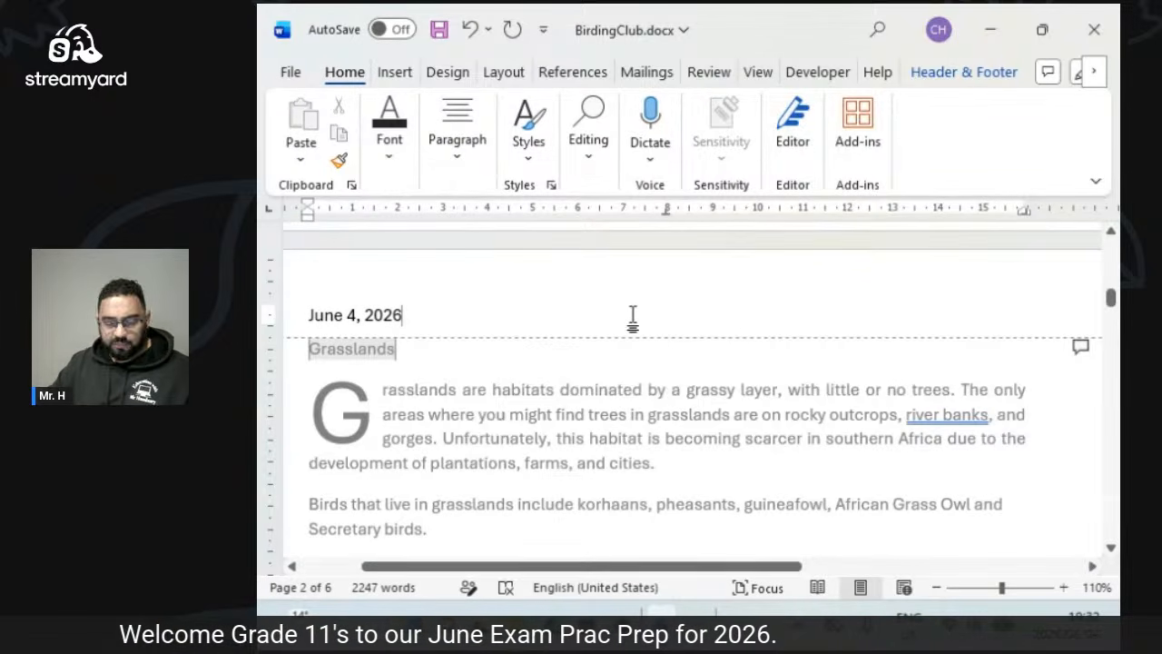
double_click(632, 317)
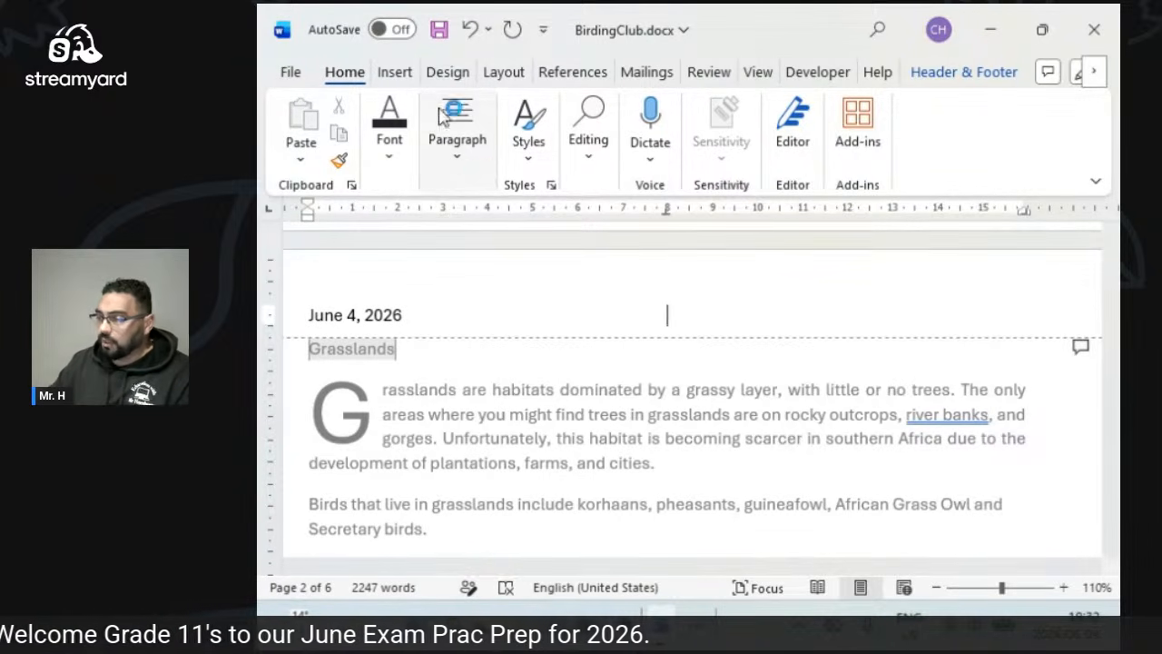
click(958, 75)
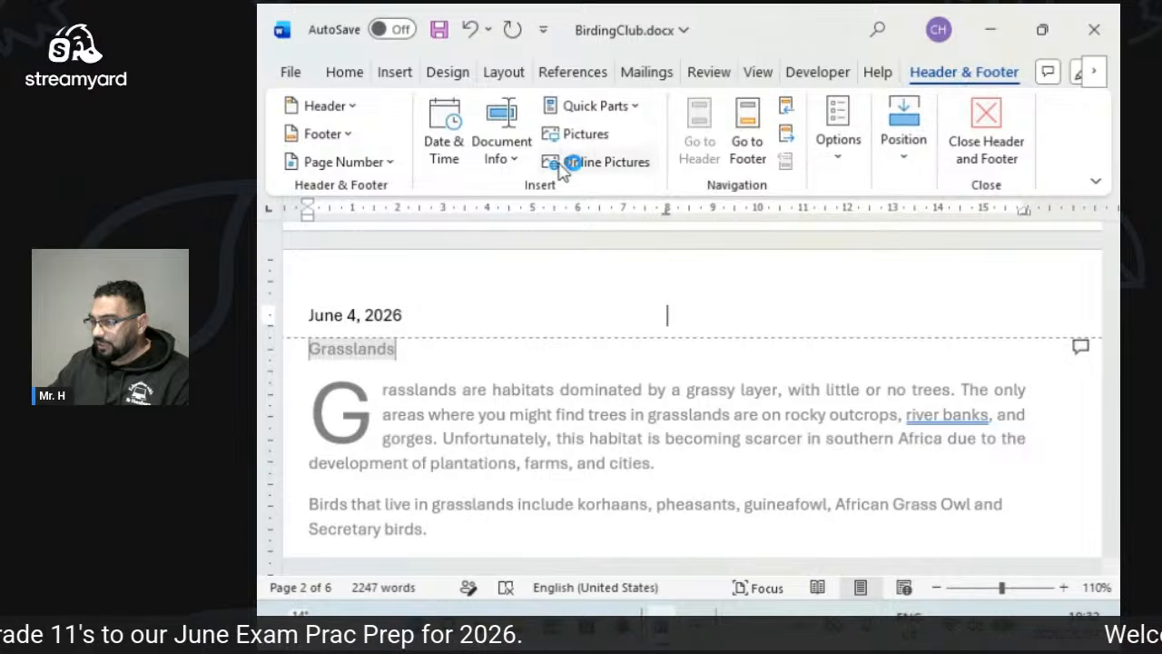
click(507, 158)
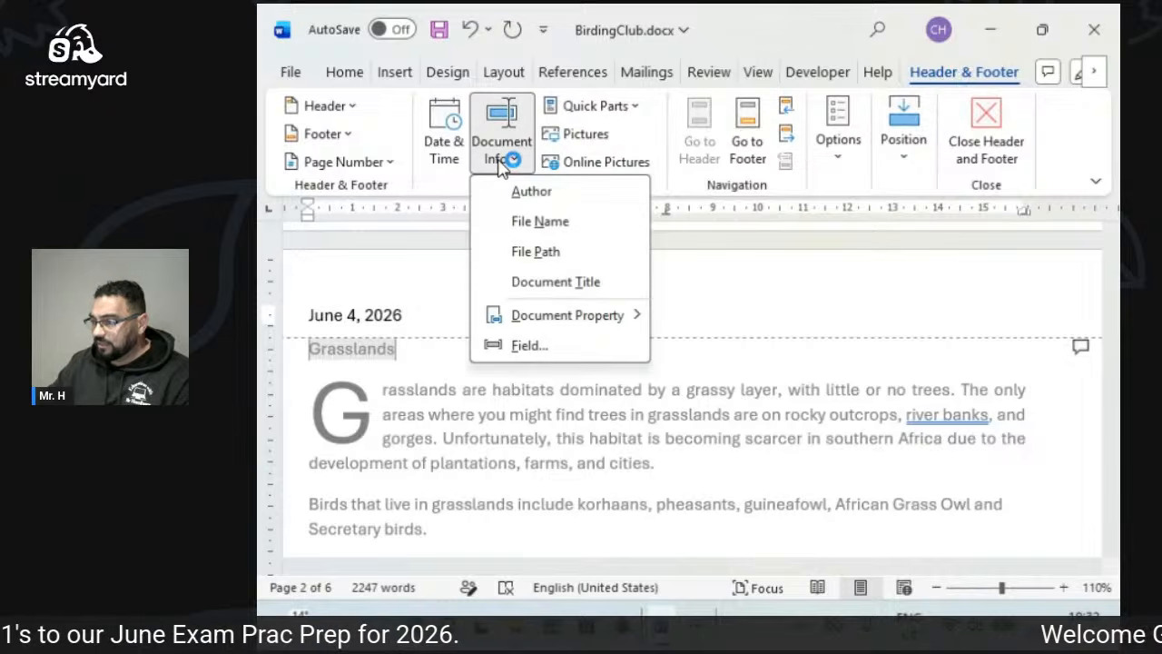
click(535, 251)
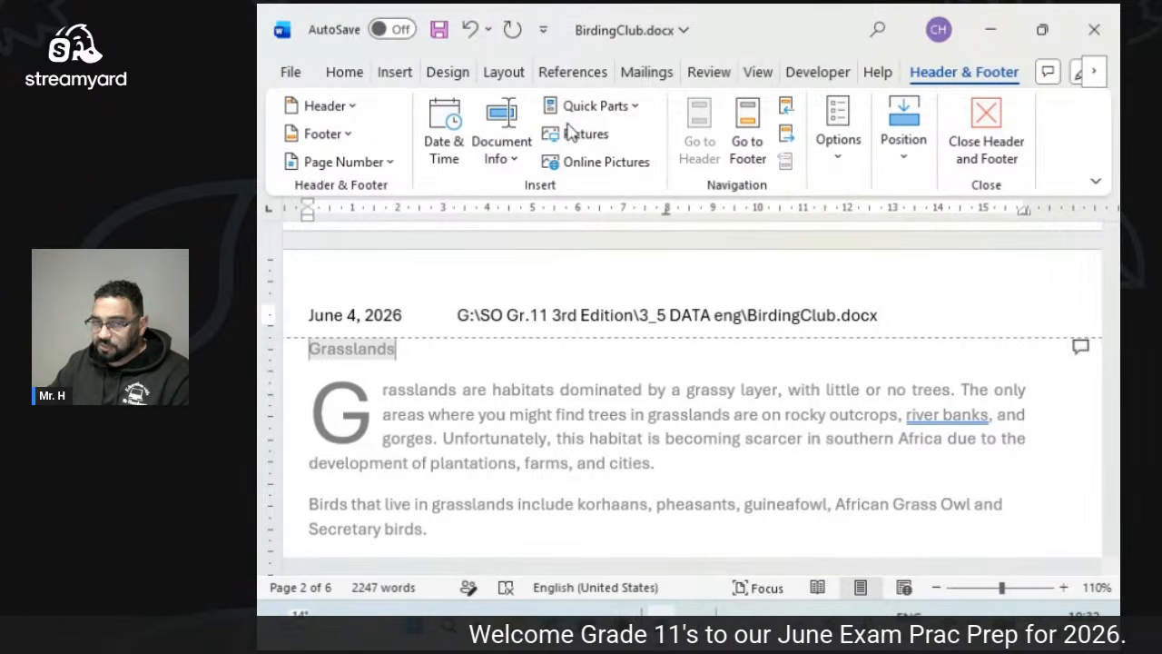
click(514, 160)
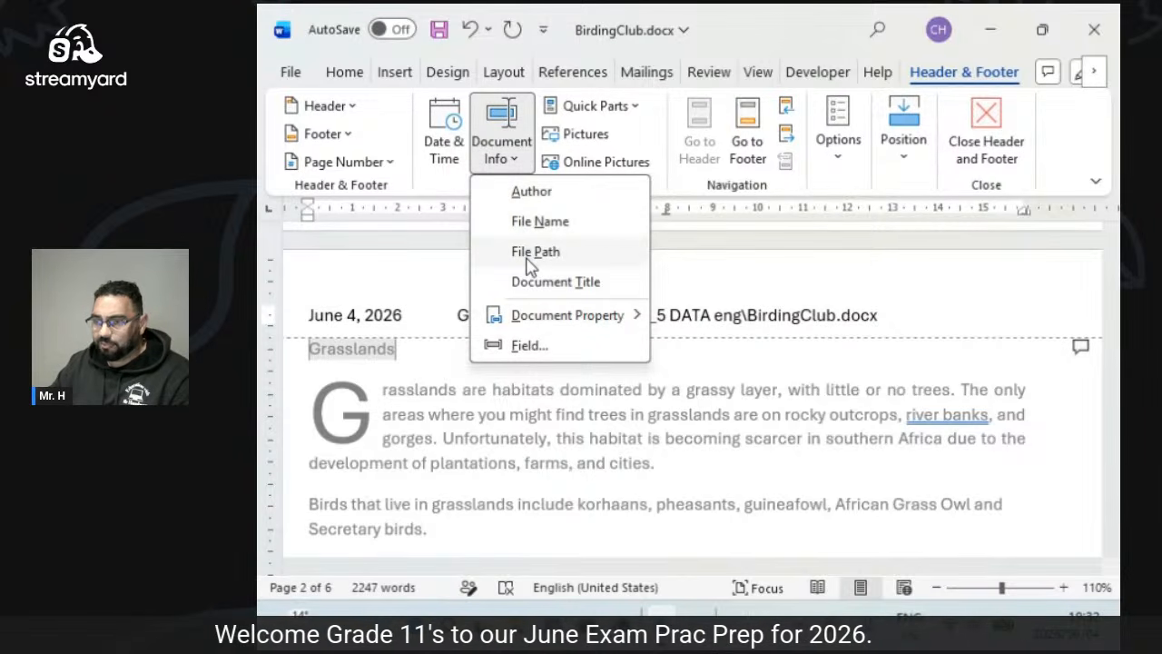
click(500, 150)
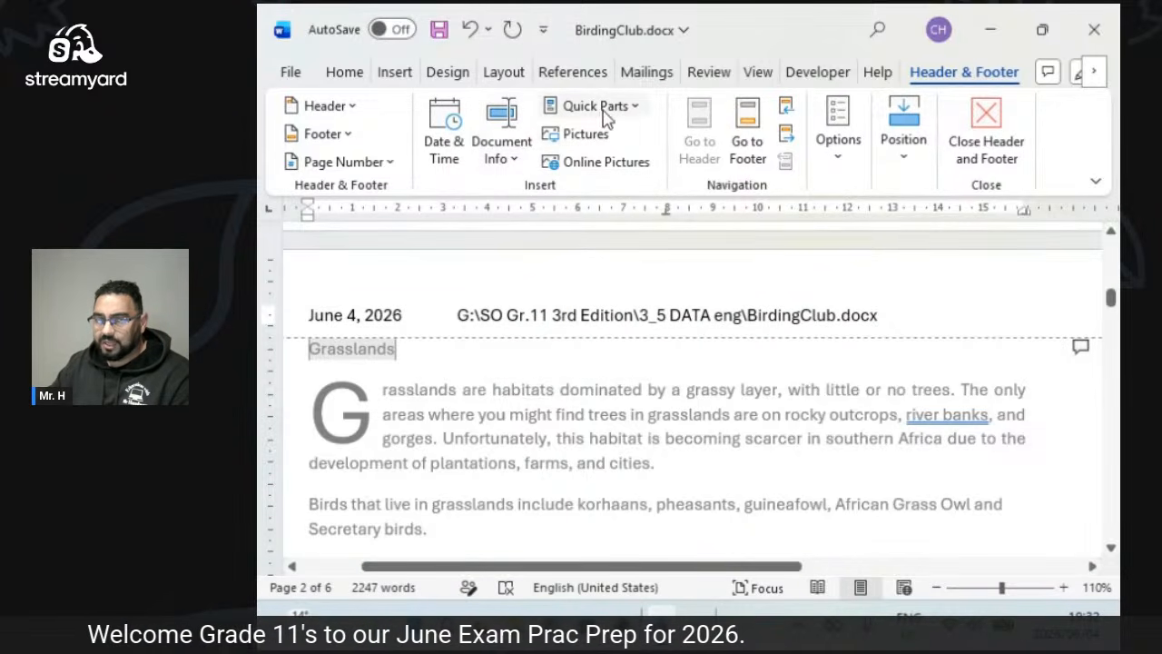
click(629, 114)
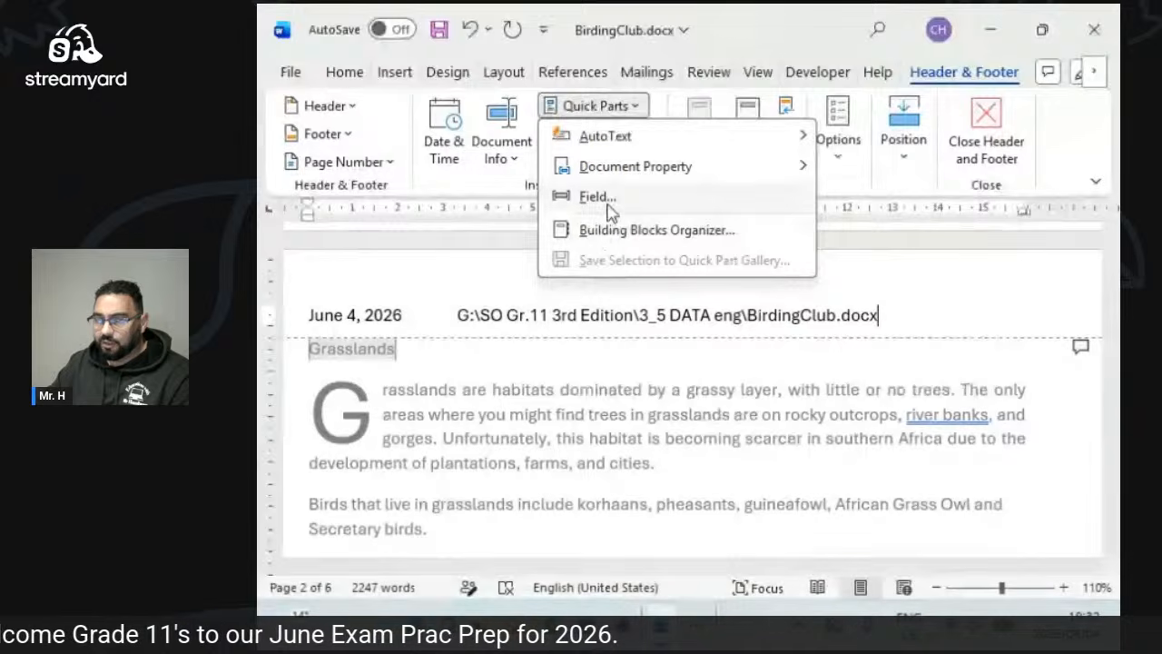
click(967, 148)
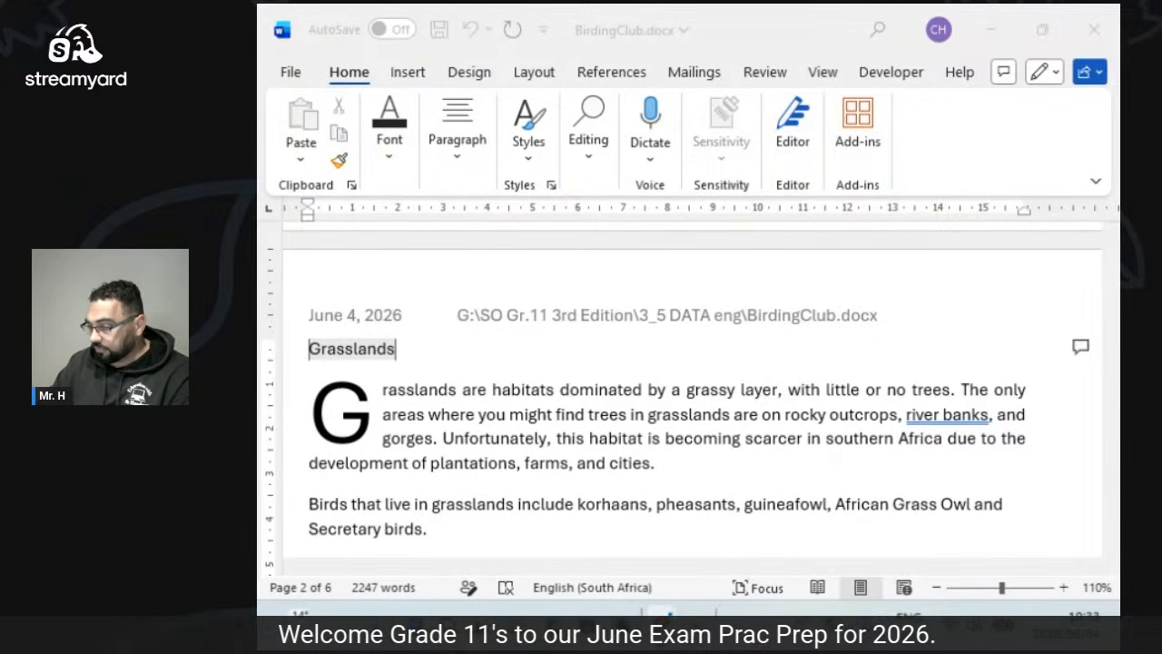
Reopen the page 2 header and delete the date field and file path from it.
double_click(706, 332)
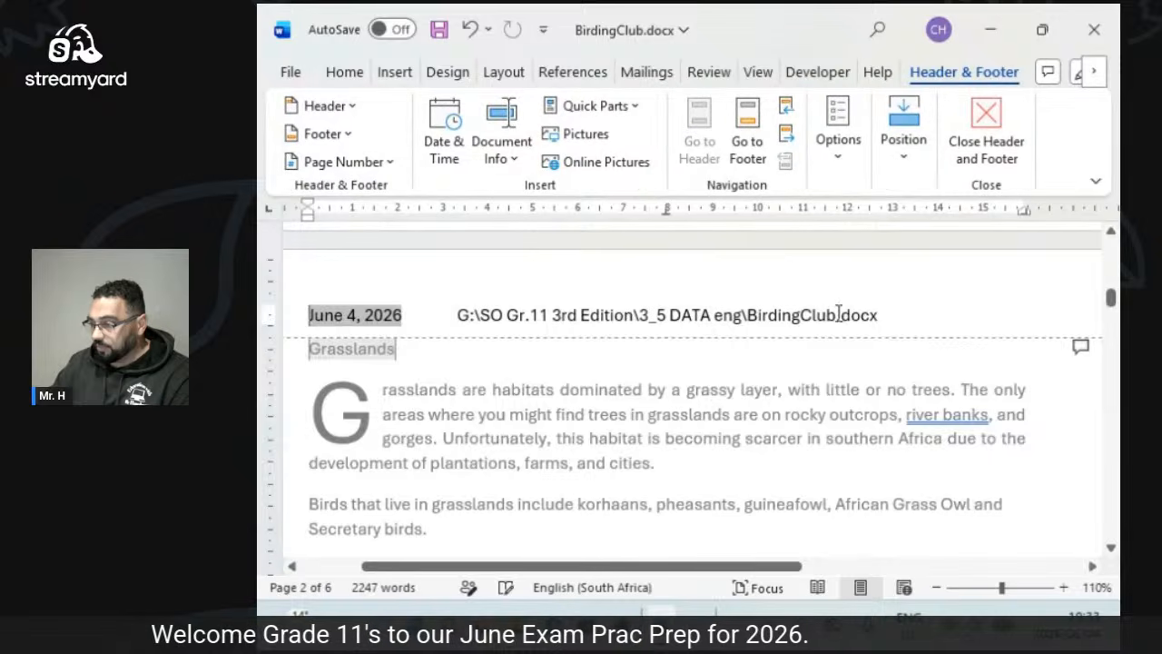
drag(838, 314, 307, 314)
key(Delete)
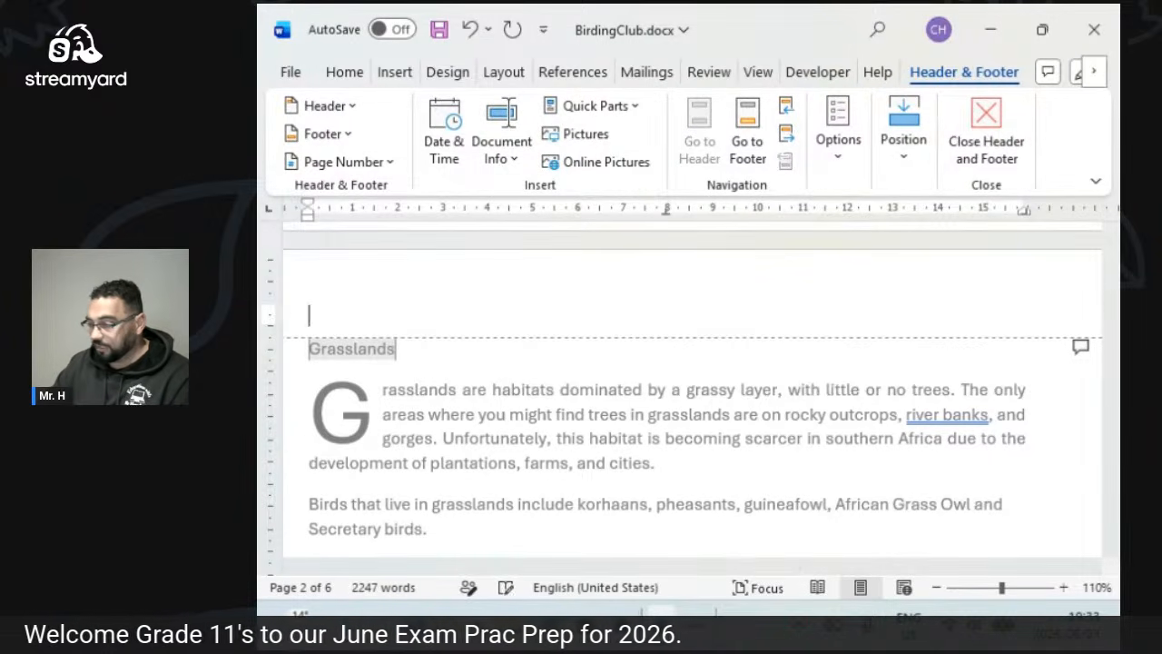
Insert a Date field in the MMM. d, yy format (Jun. 4, 26) into the empty page 2 header and close the header.
double_click(672, 391)
double_click(659, 292)
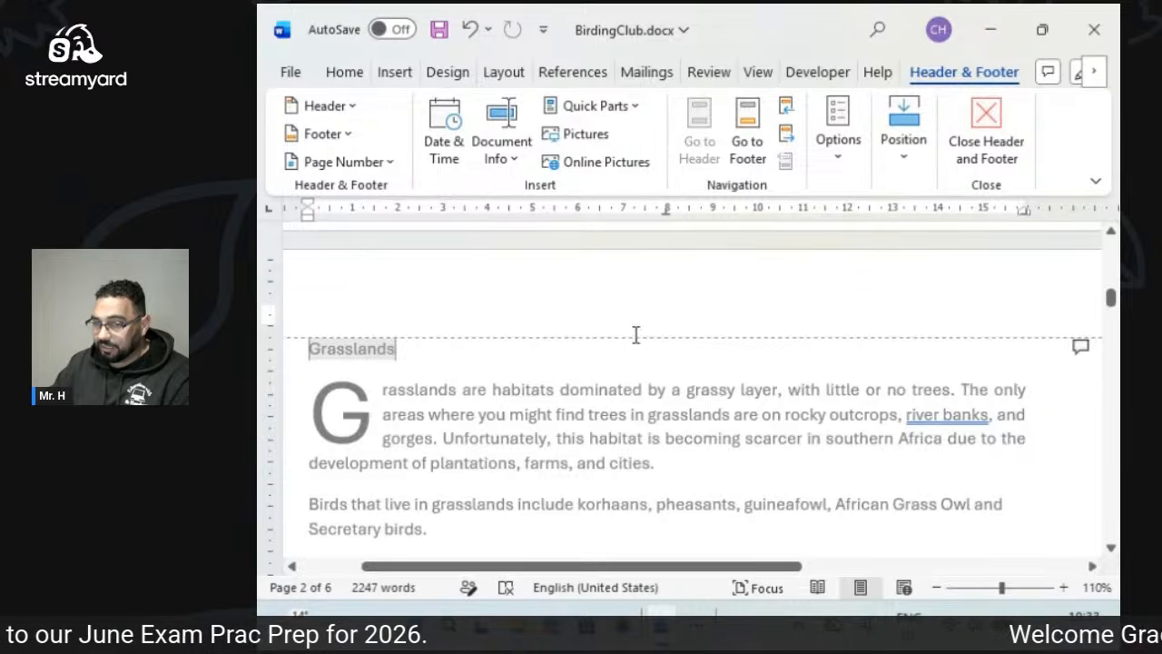
click(506, 154)
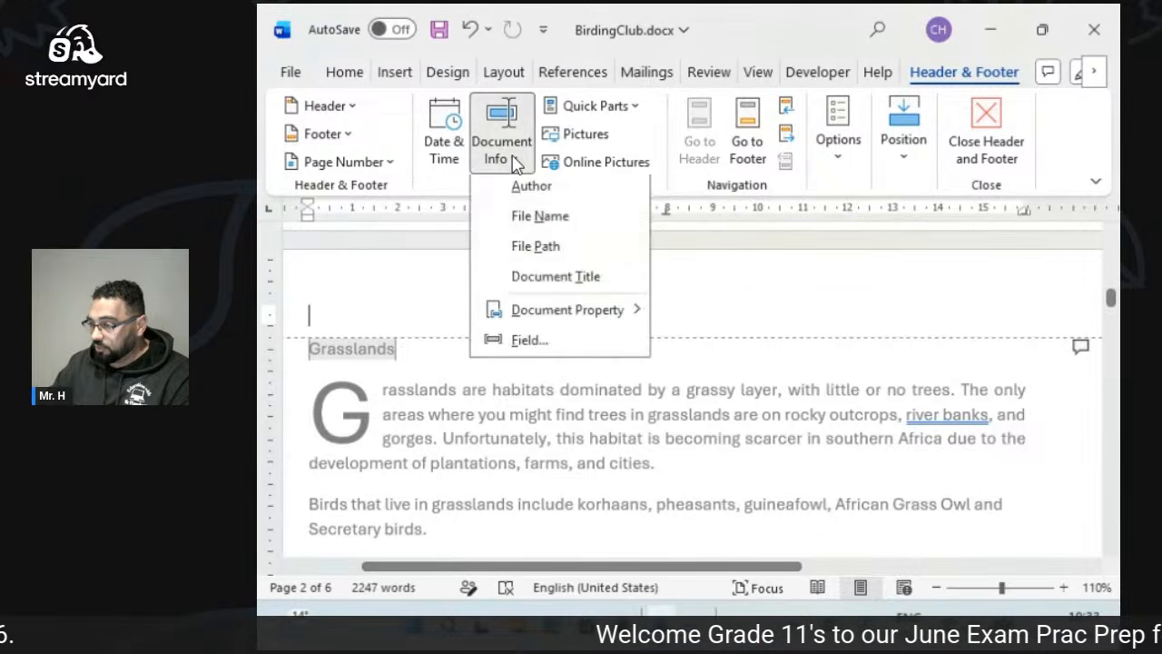
click(531, 349)
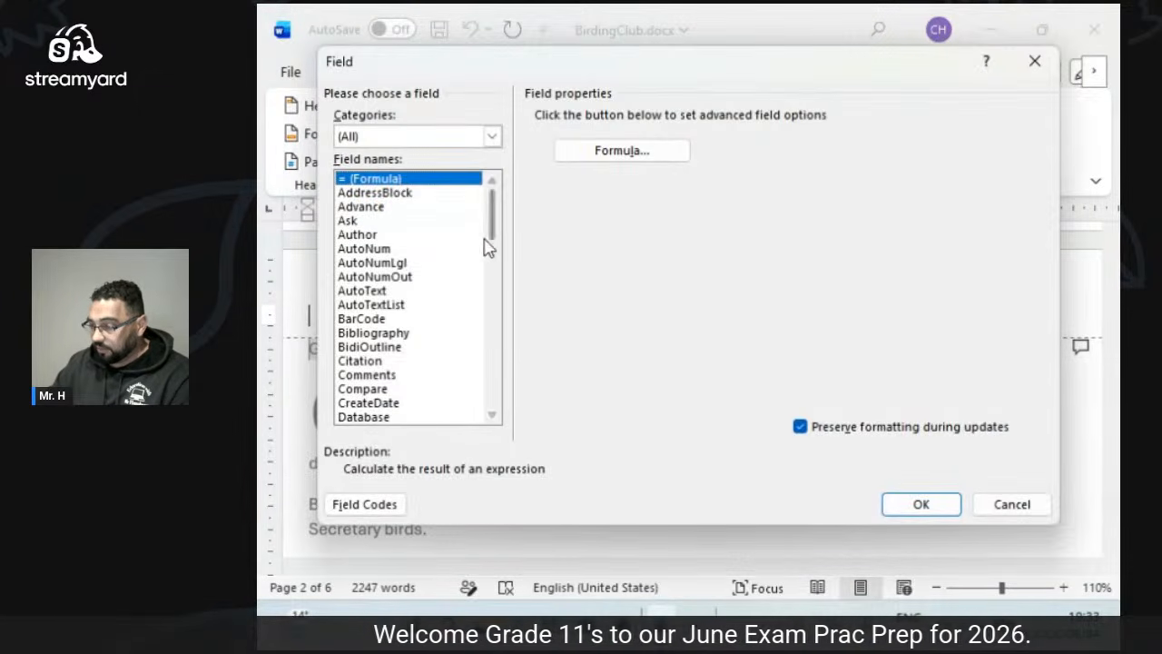
scroll(451, 297, down, 2)
click(422, 349)
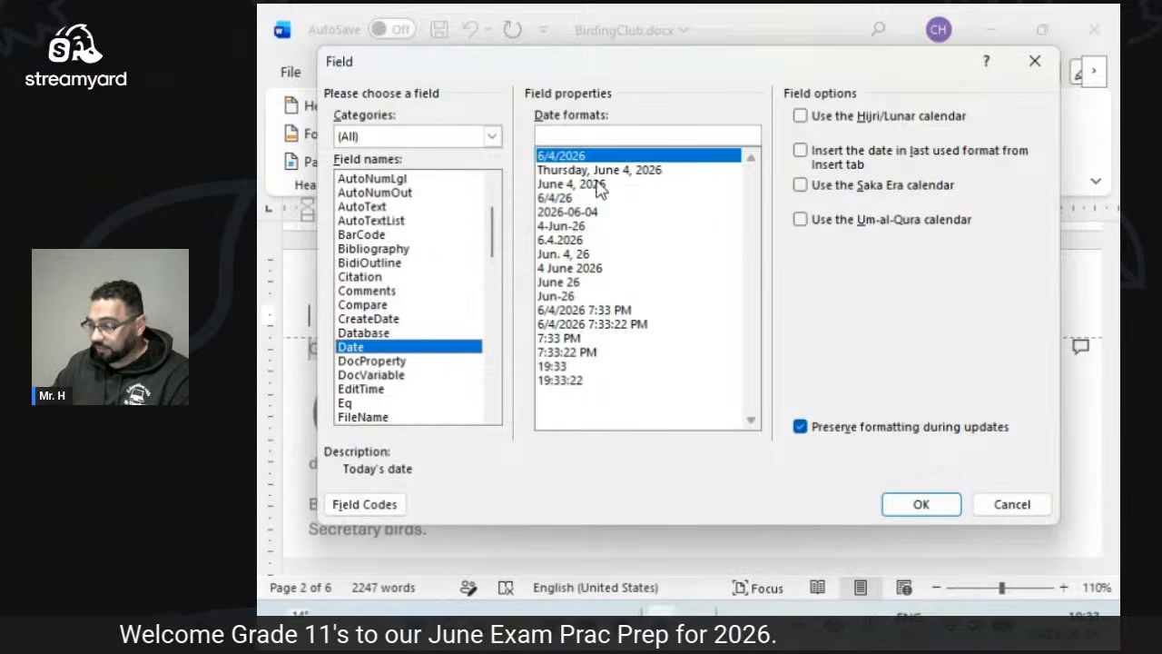
click(576, 254)
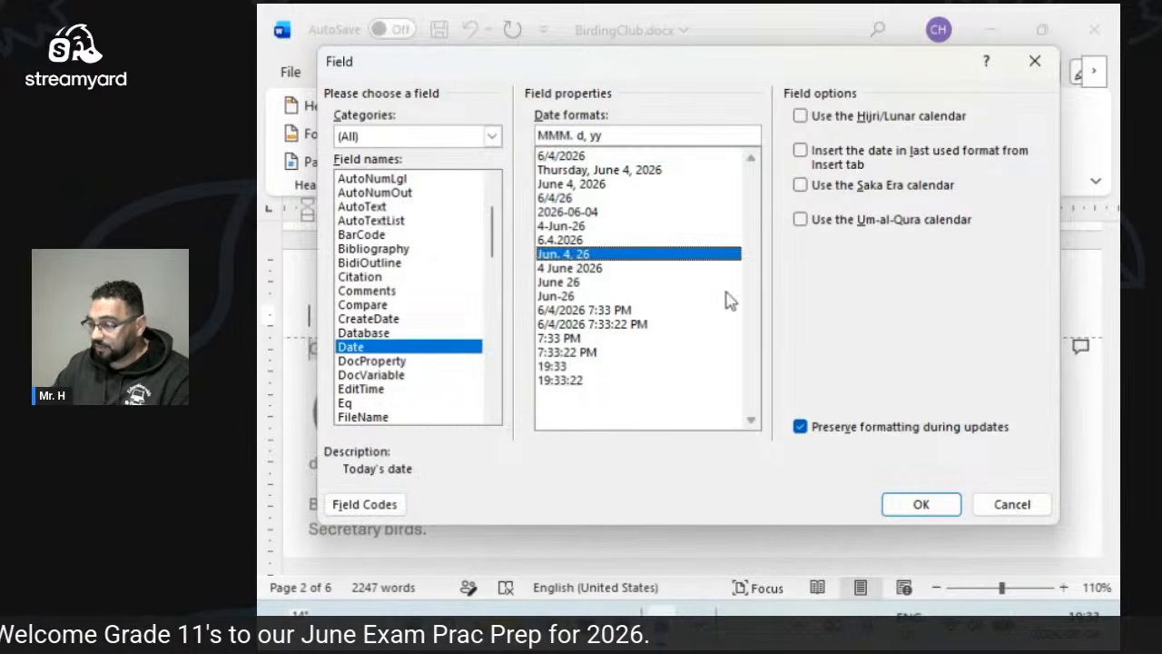
click(907, 505)
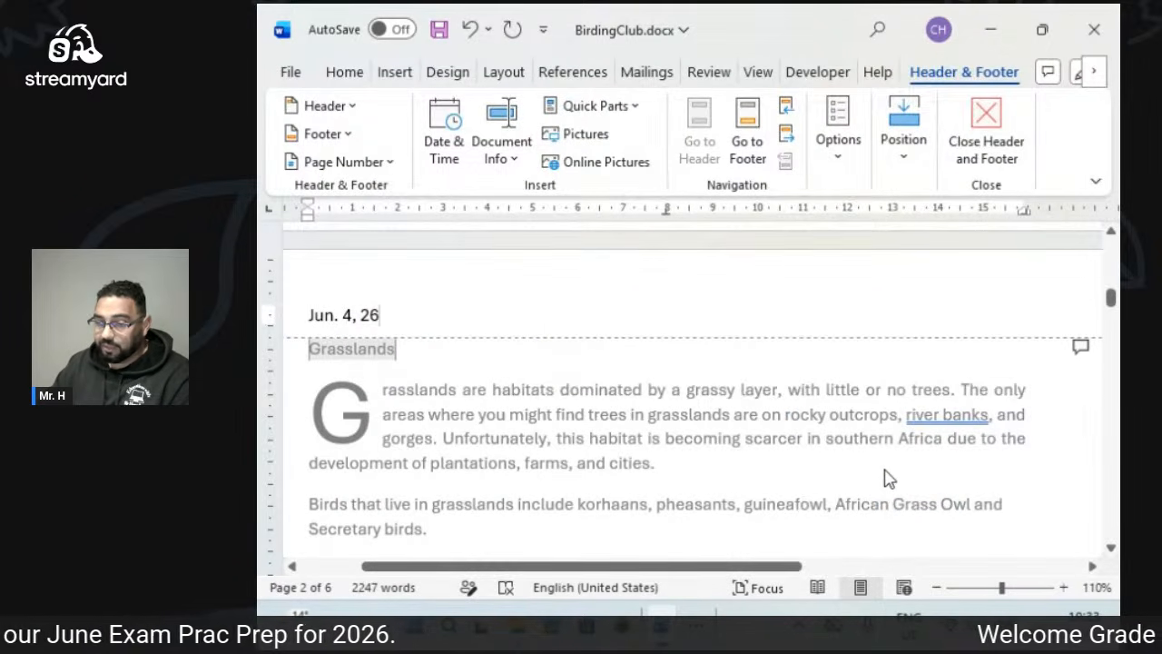
click(998, 145)
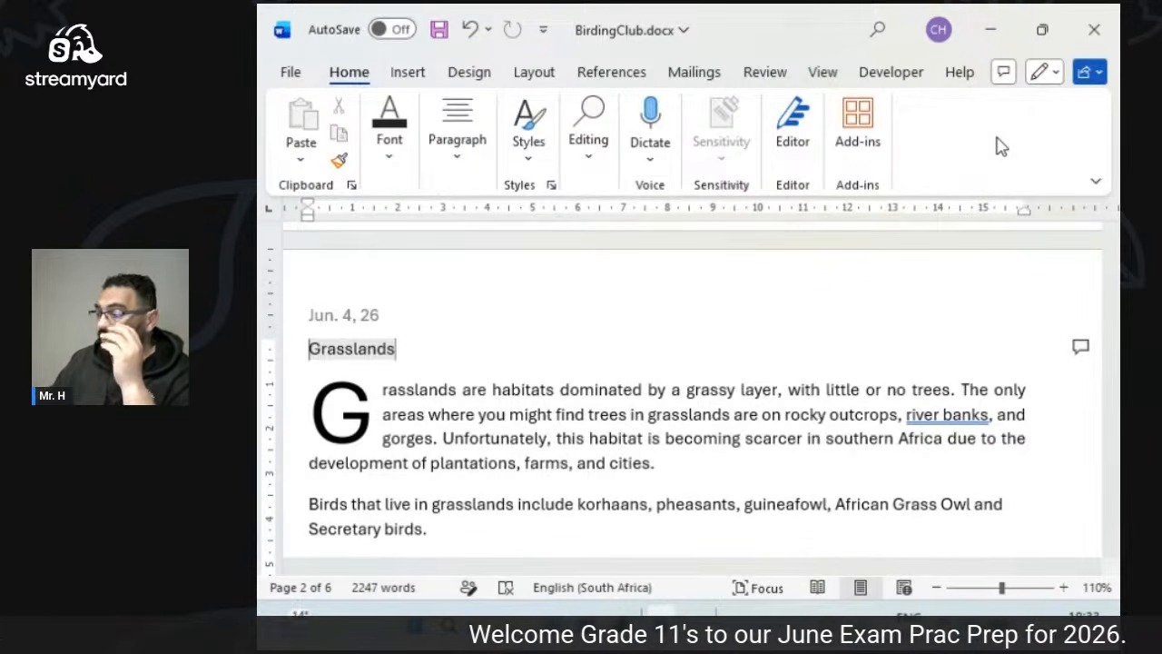
Add centred page numbers to the footer using the bottom-of-page Plain Number 2 design, then close the footer.
scroll(747, 376, down, 3)
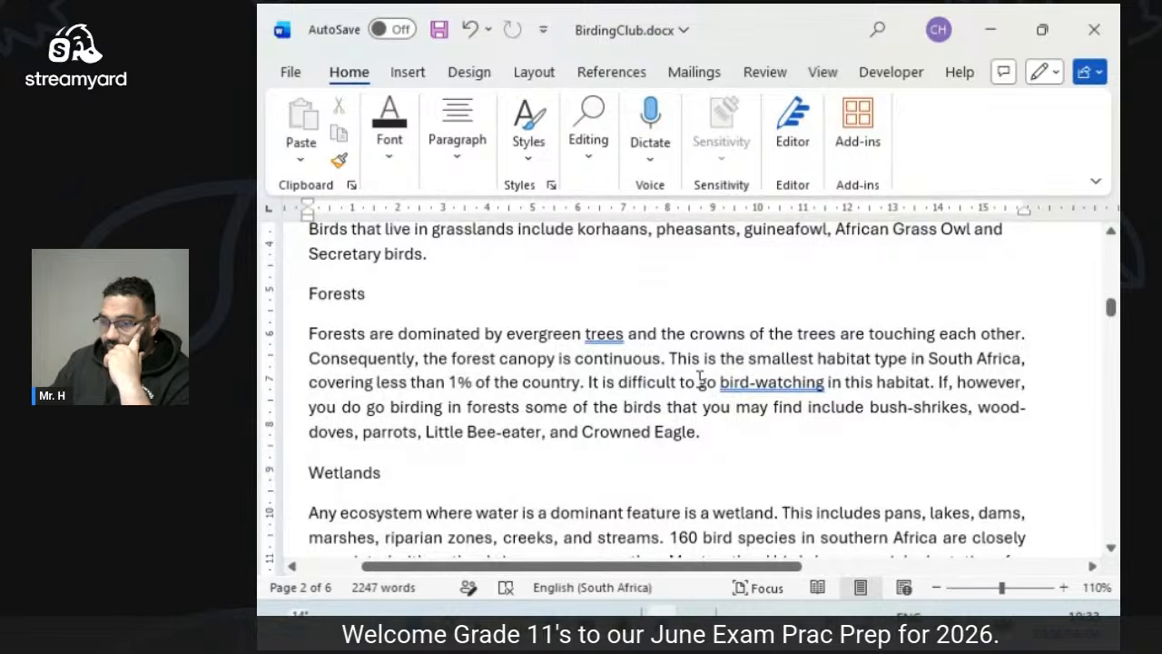
scroll(699, 376, down, 9)
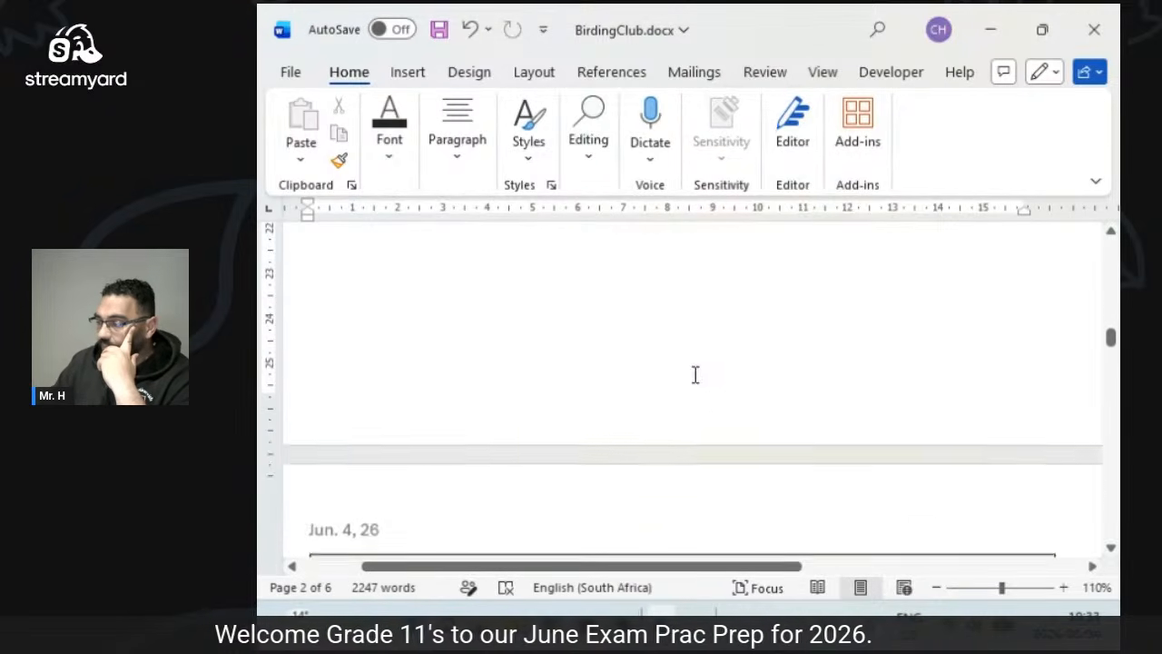
double_click(682, 435)
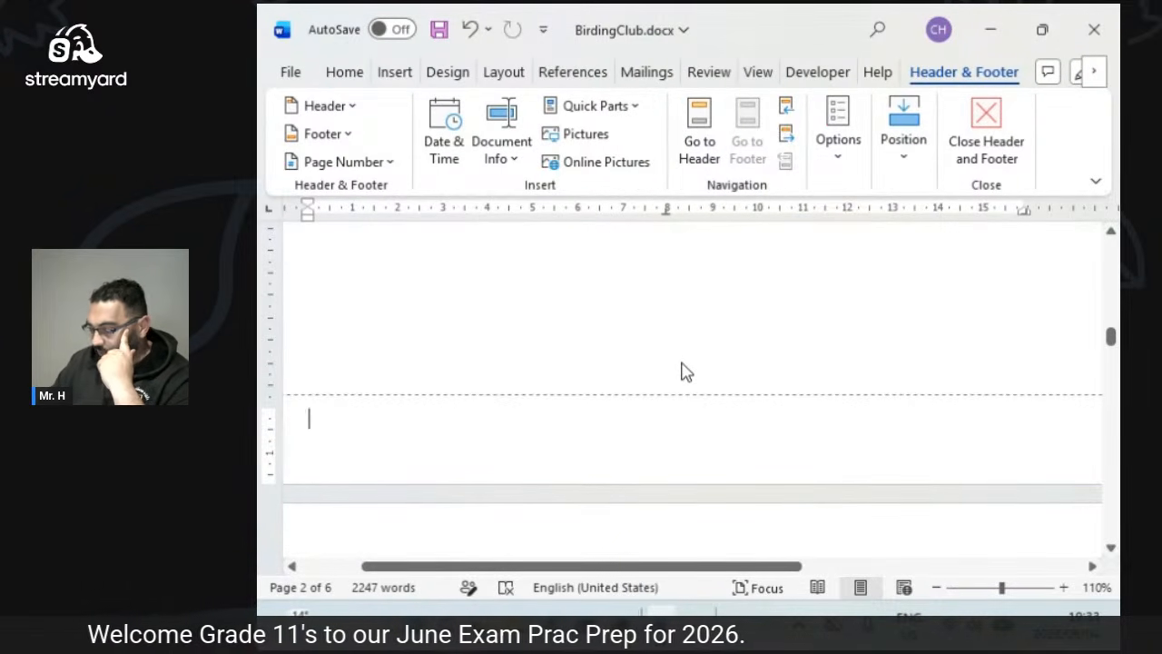
click(388, 167)
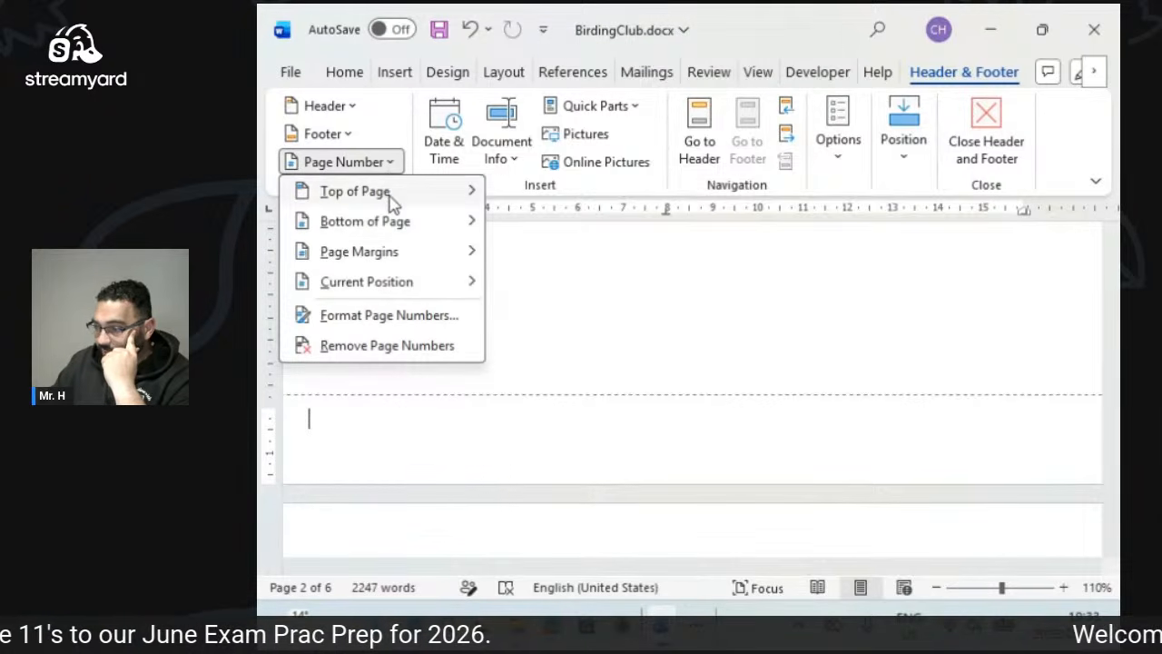
mouse_move(390, 218)
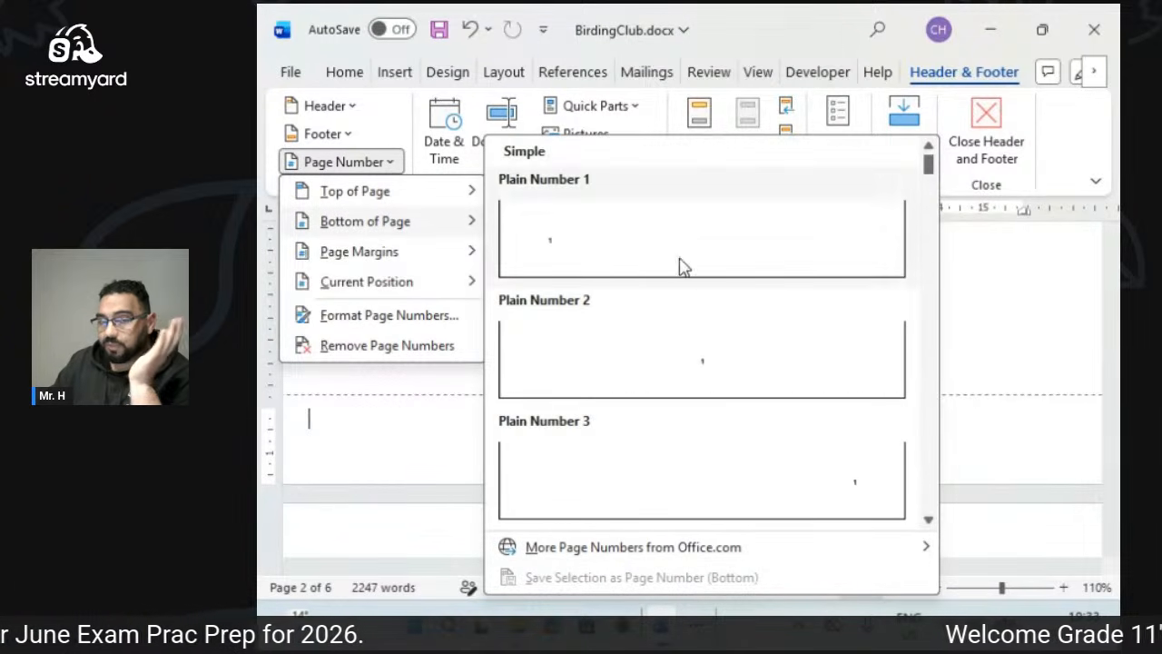
scroll(700, 337, down, 5)
scroll(704, 363, down, 3)
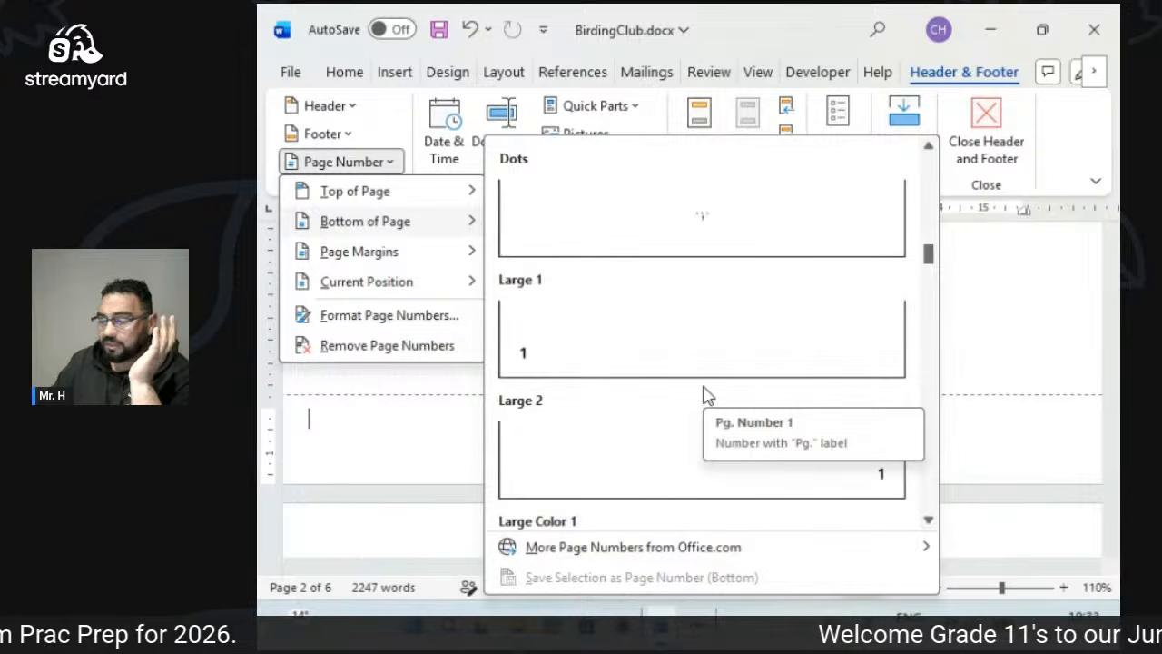
scroll(674, 385, down, 5)
scroll(674, 384, down, 8)
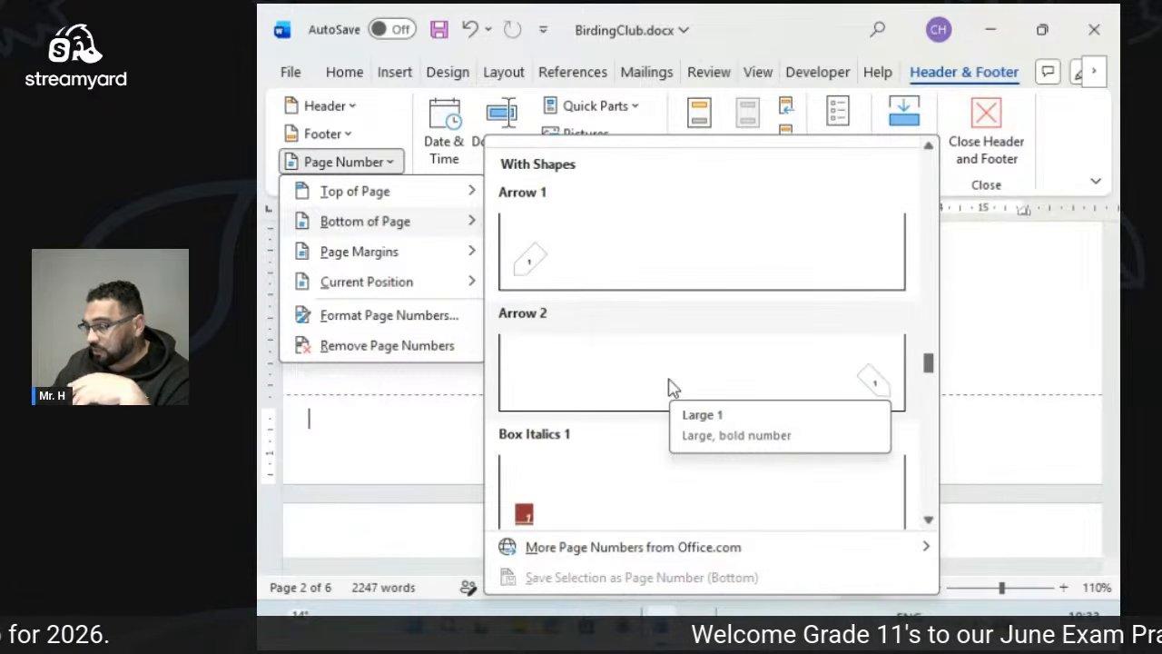
scroll(669, 385, up, 10)
scroll(669, 386, up, 8)
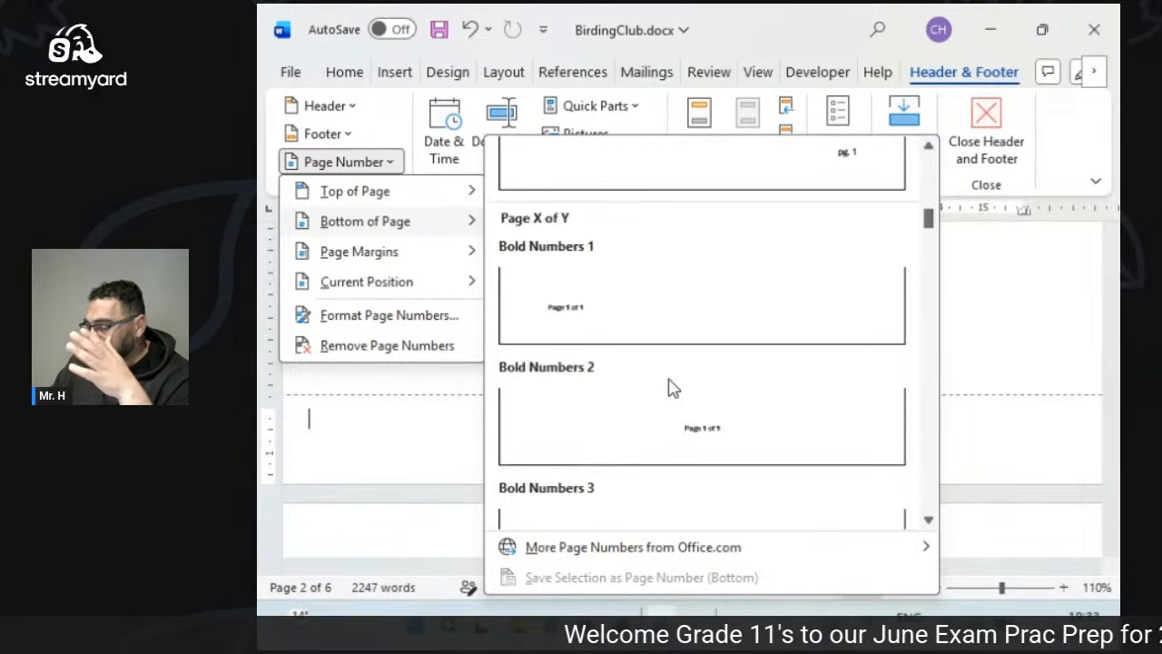
scroll(671, 386, up, 6)
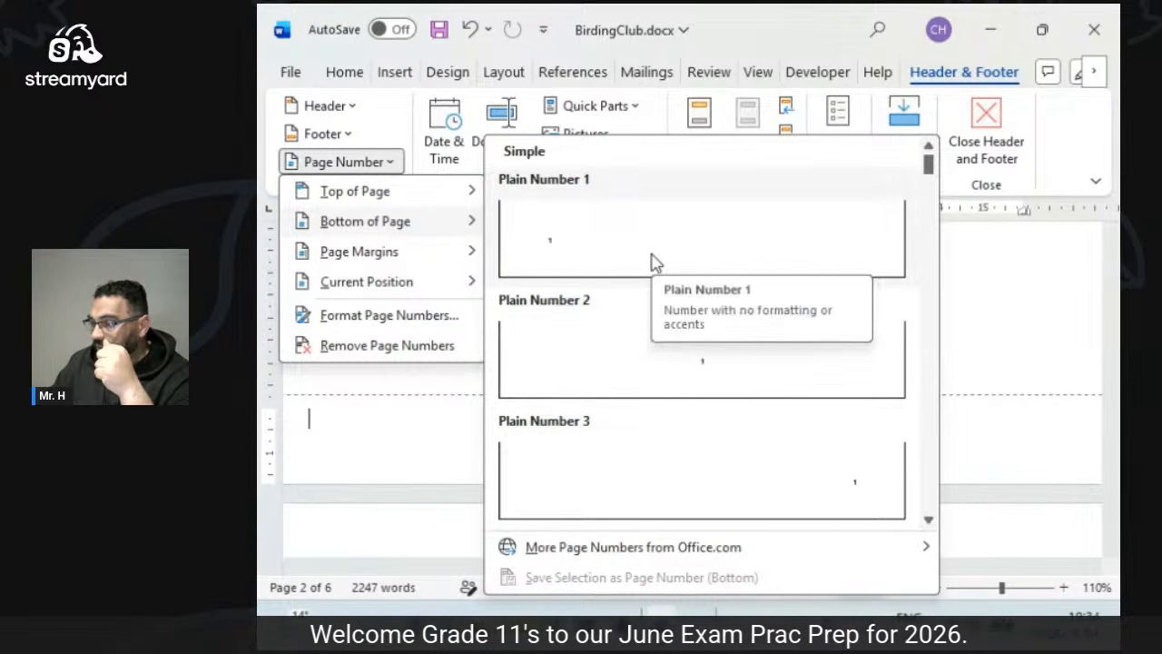
click(674, 380)
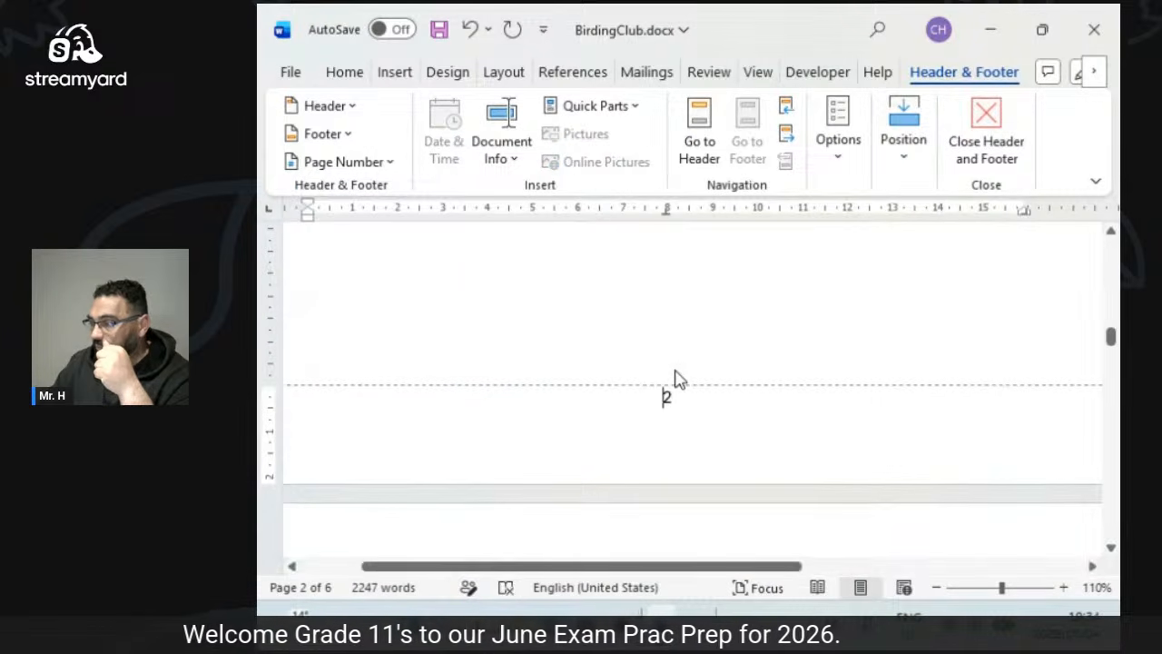
click(986, 132)
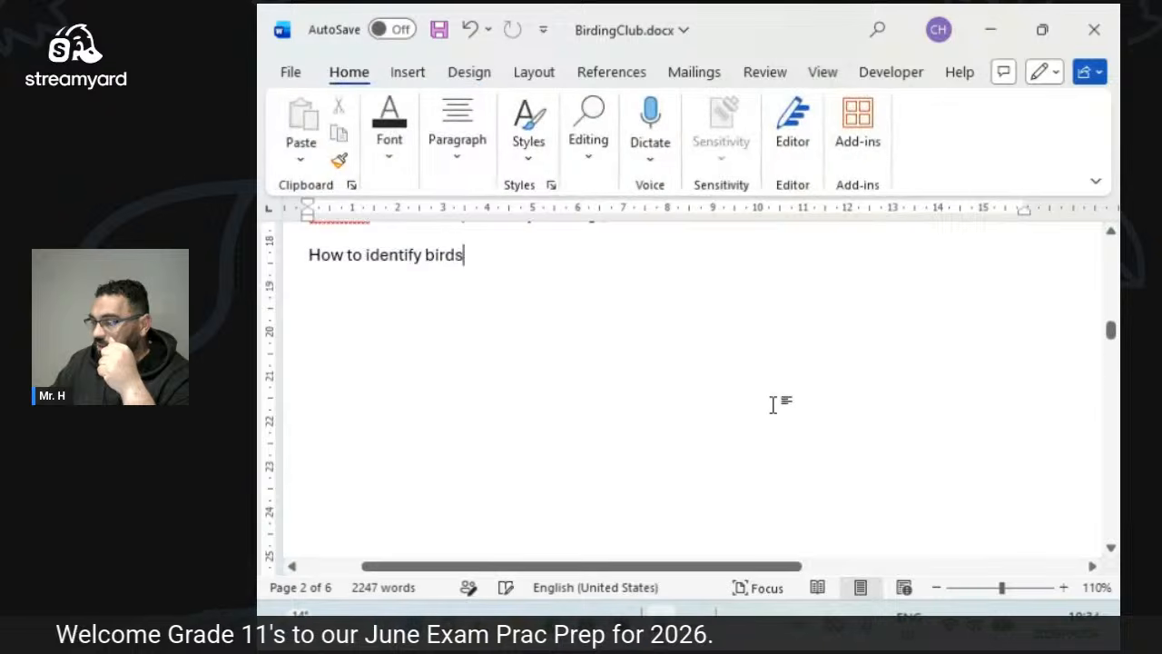
Check the page numbers in the footers and the date in the headers across the document's pages.
scroll(744, 426, down, 5)
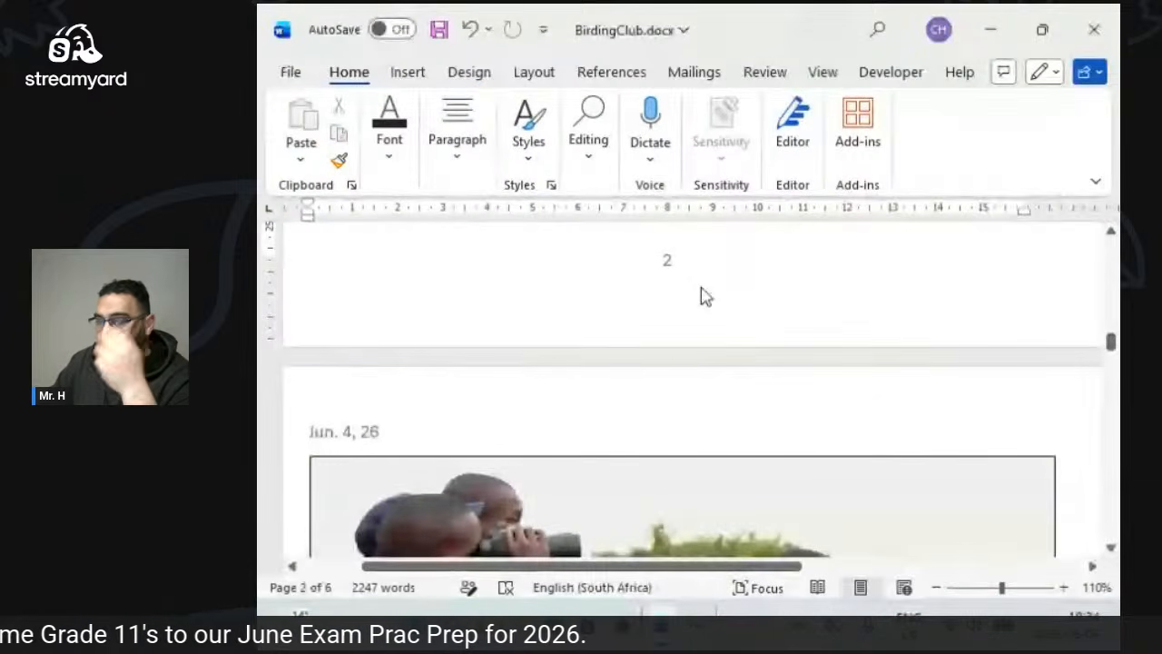
scroll(705, 296, down, 10)
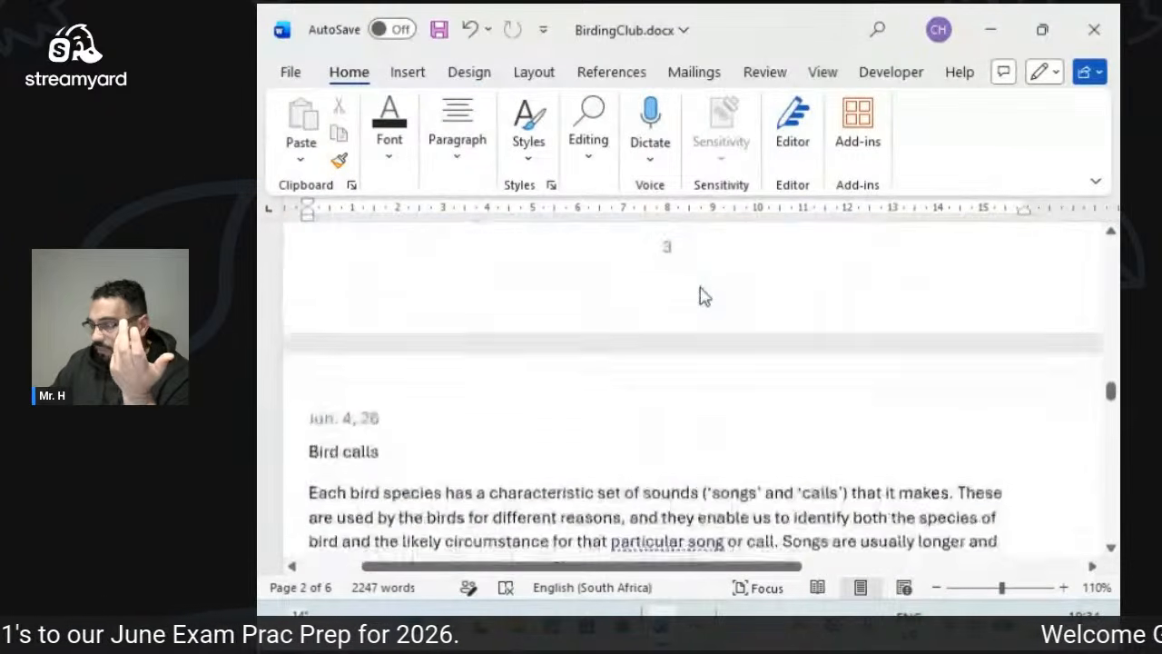
scroll(703, 296, down, 5)
scroll(703, 296, up, 6)
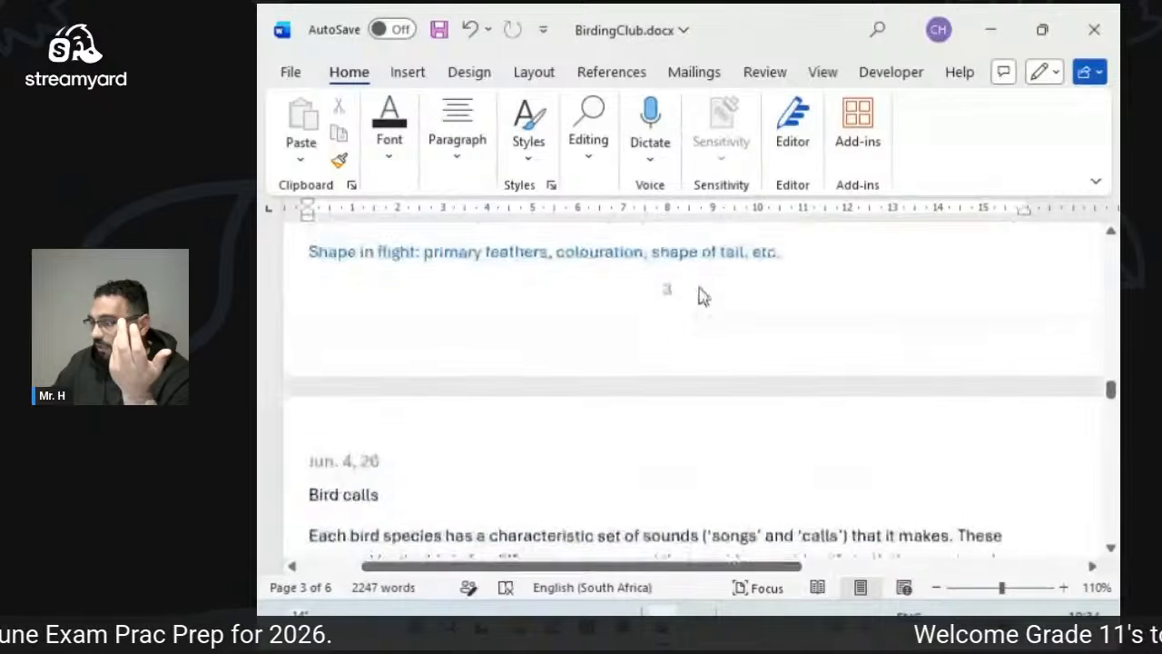
scroll(703, 296, up, 10)
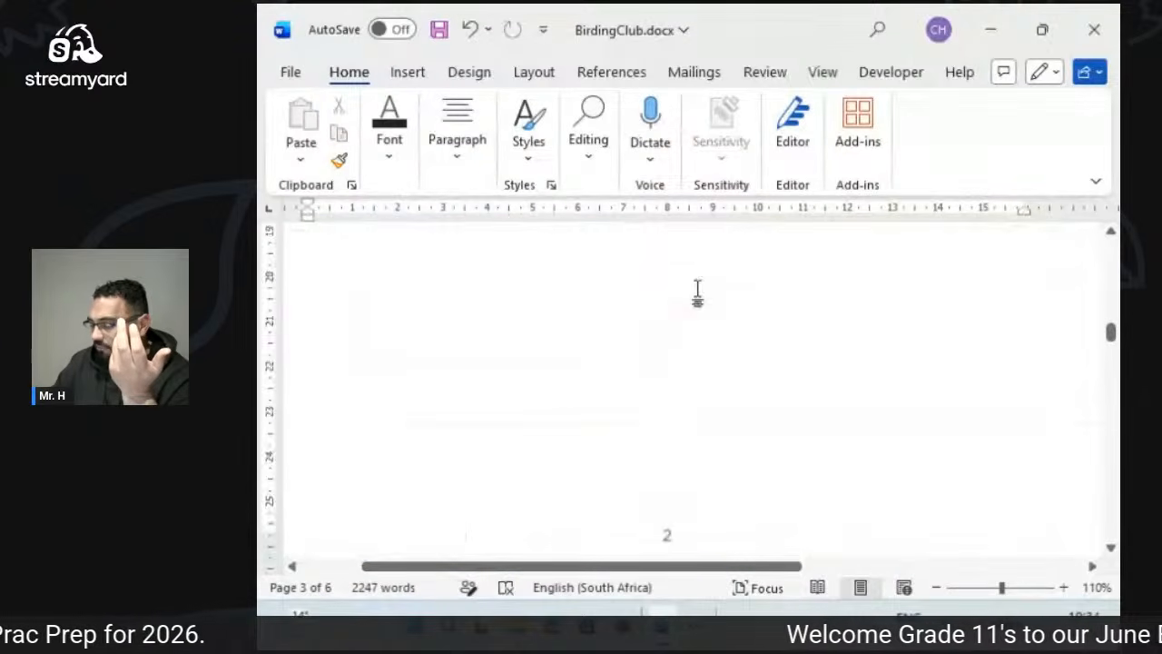
scroll(697, 292, up, 15)
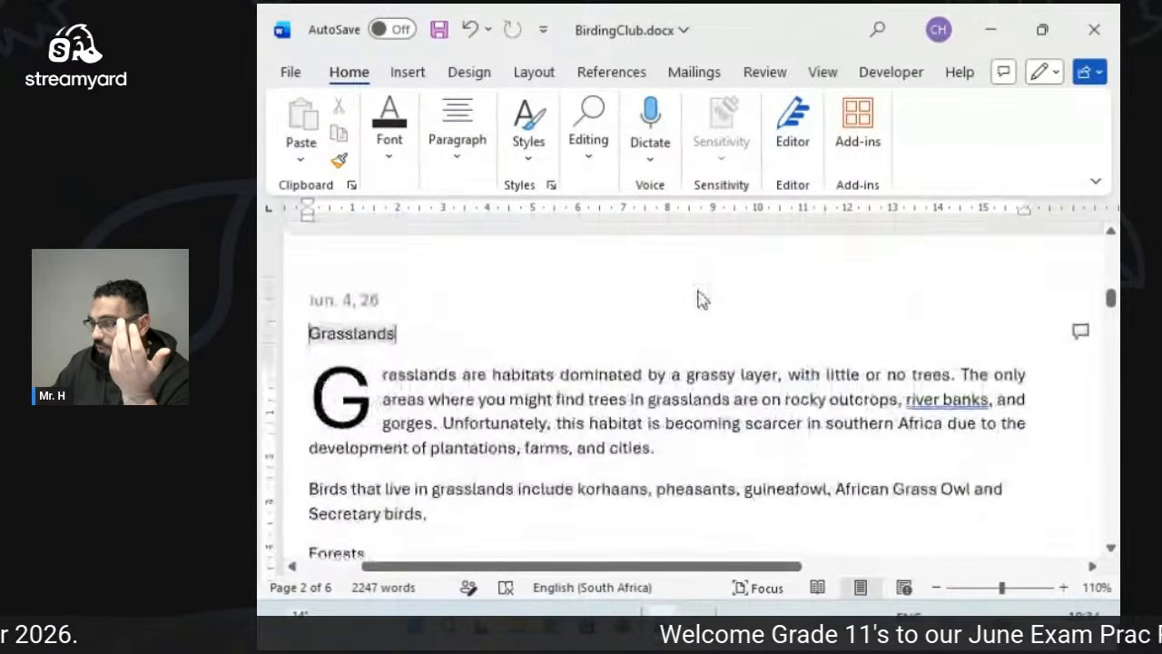
scroll(700, 299, up, 3)
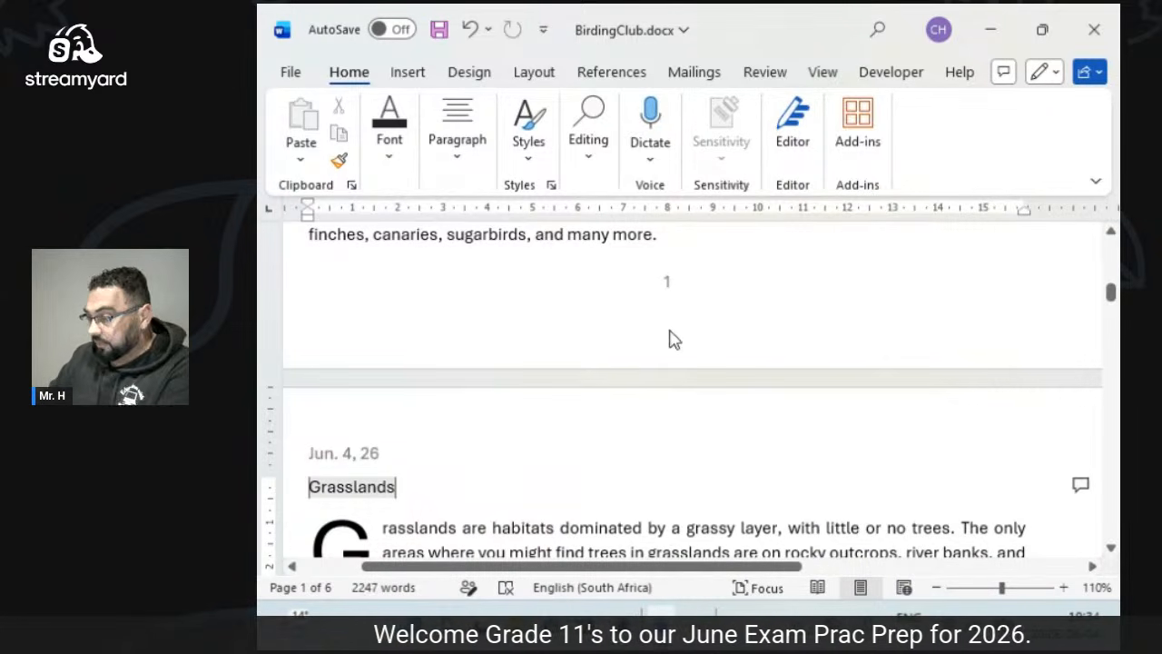
Examine the options and the header and footer position settings of the page 2 header, then close the header.
double_click(654, 432)
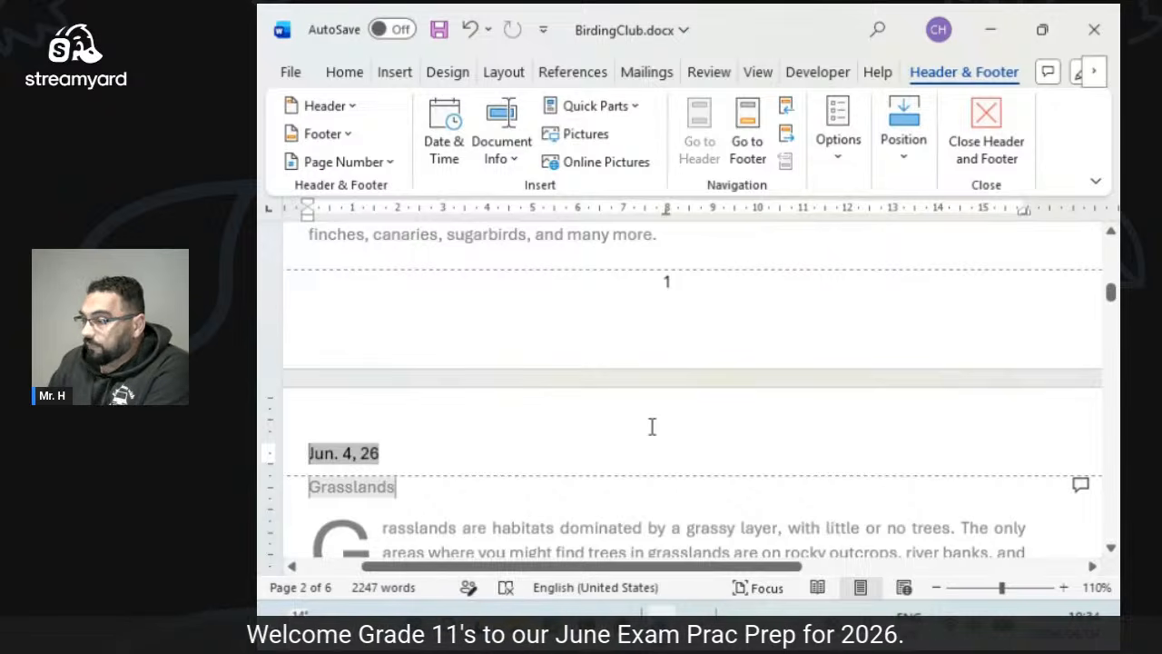
click(843, 175)
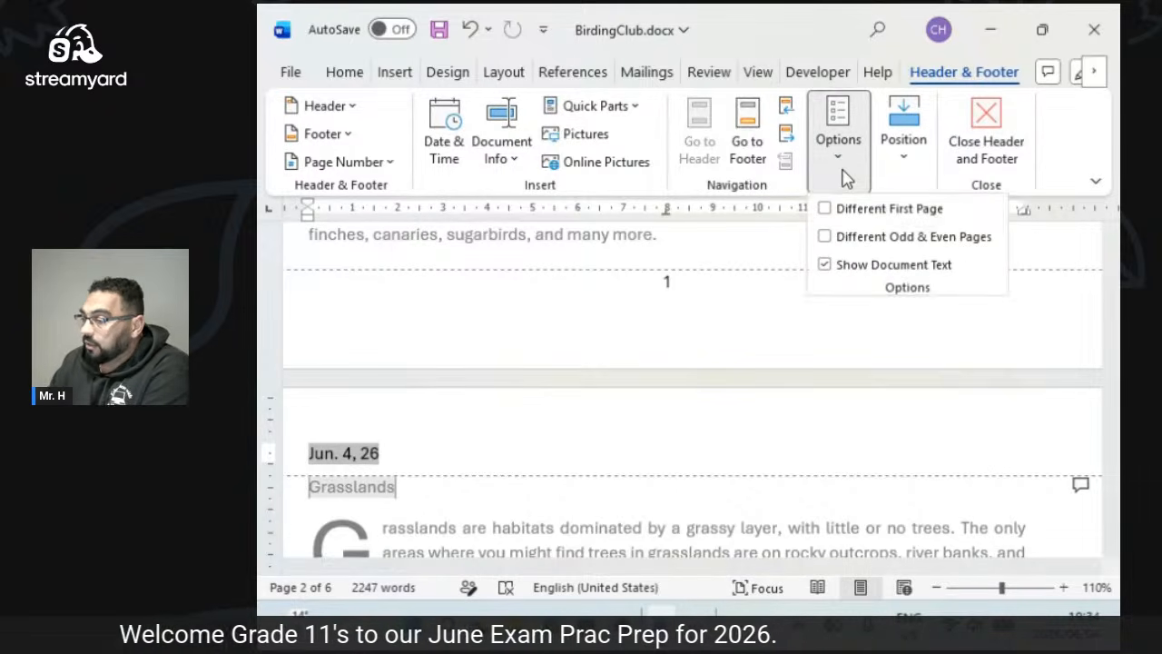
click(843, 172)
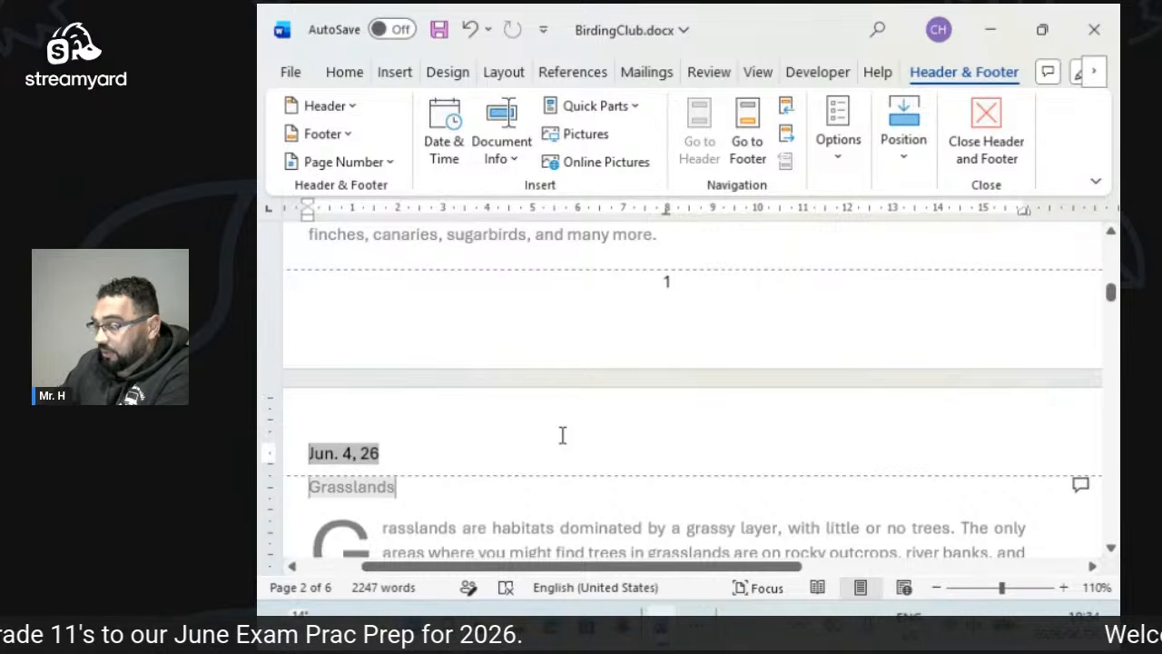
click(903, 156)
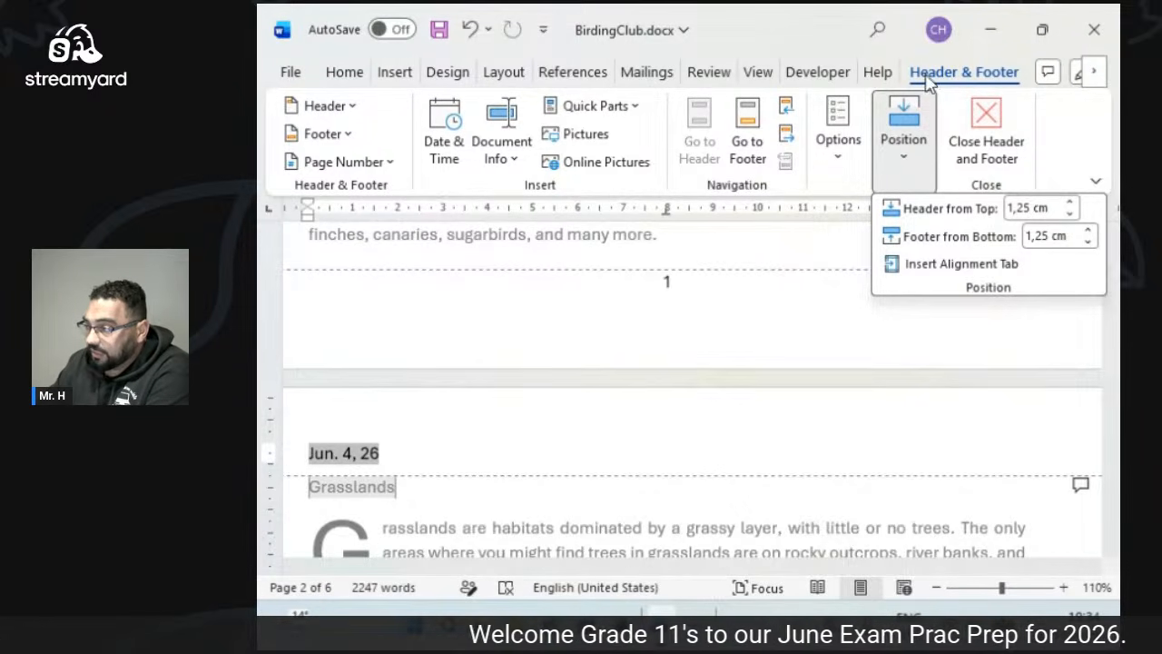
click(908, 165)
click(912, 164)
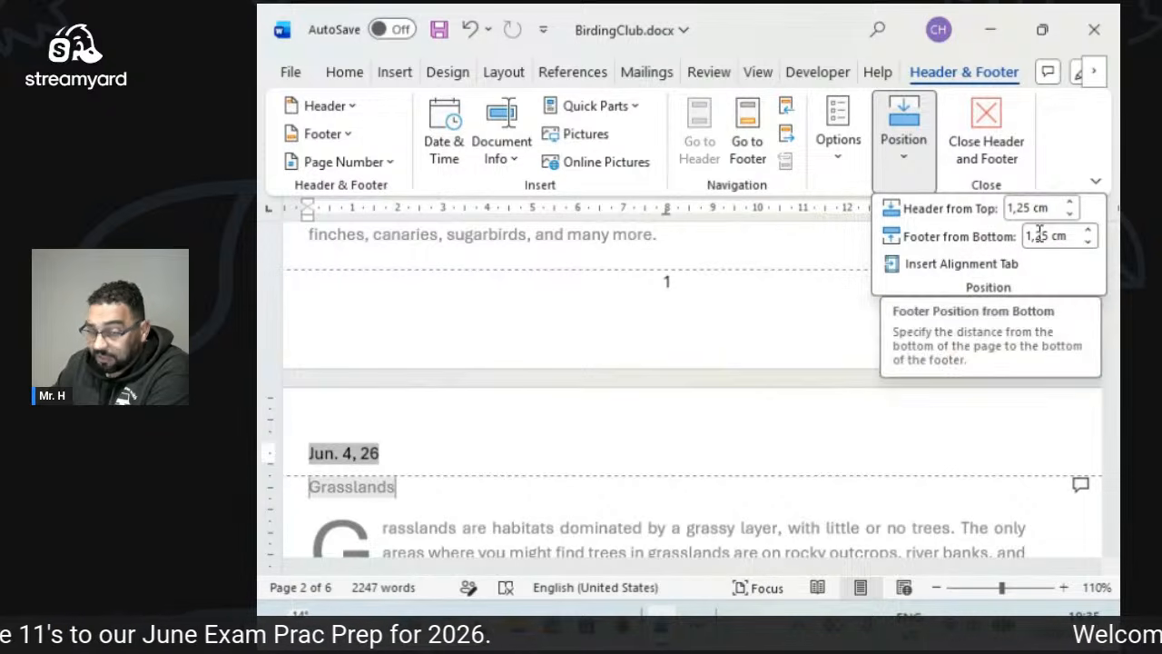
click(916, 174)
click(679, 441)
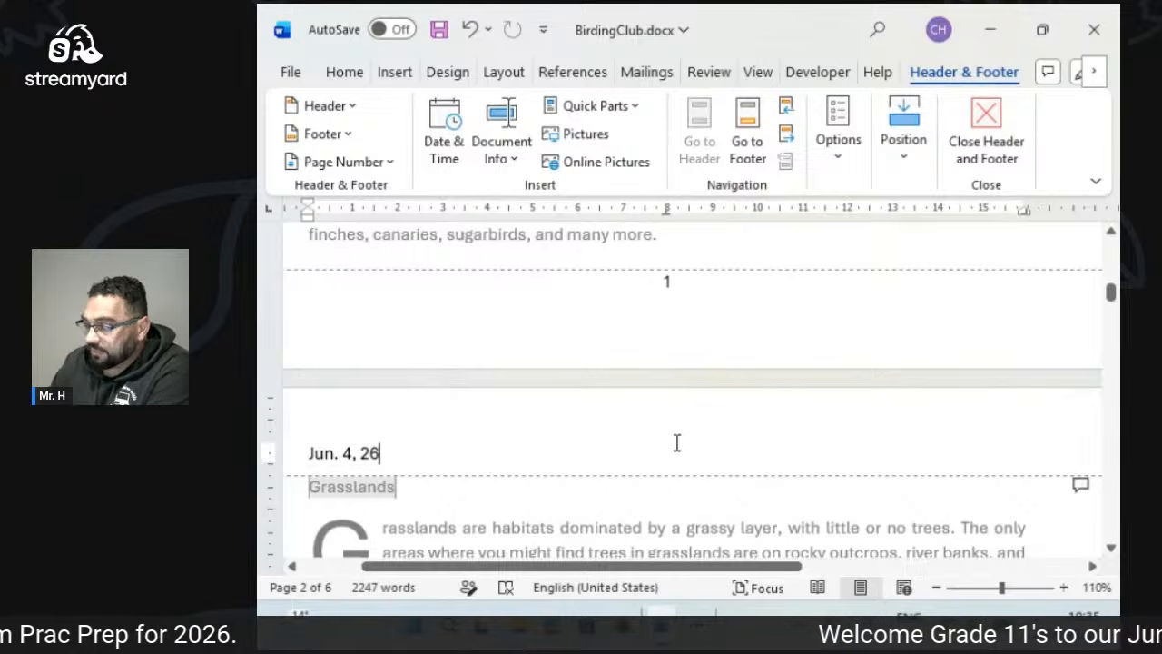
scroll(671, 449, down, 1)
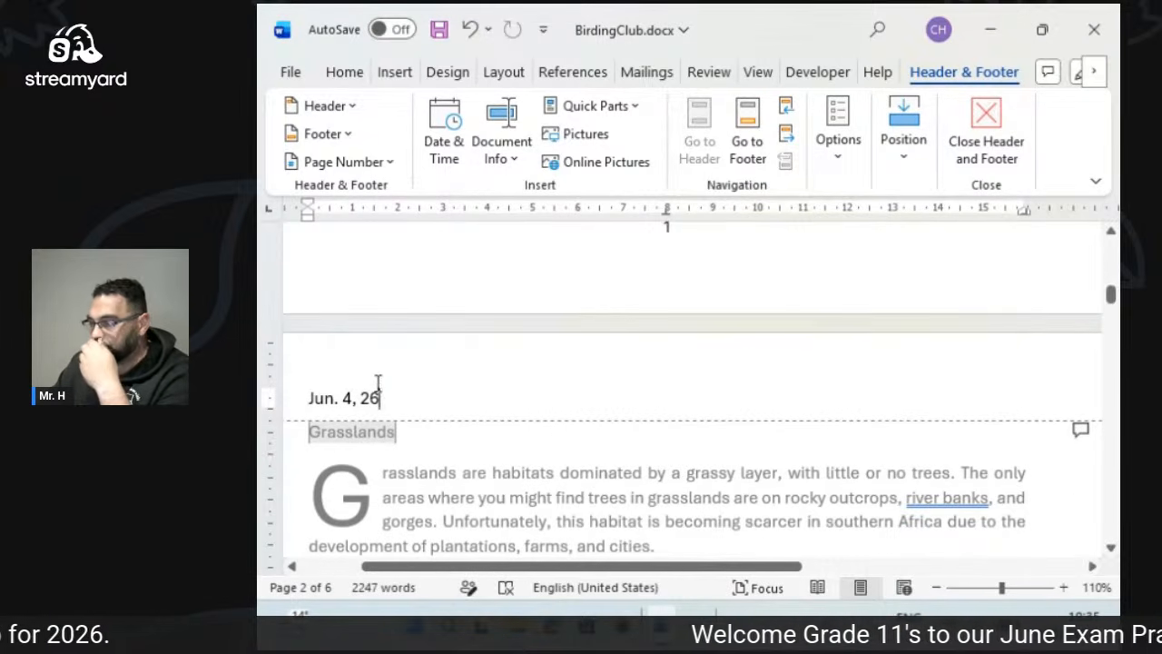
scroll(651, 390, up, 1)
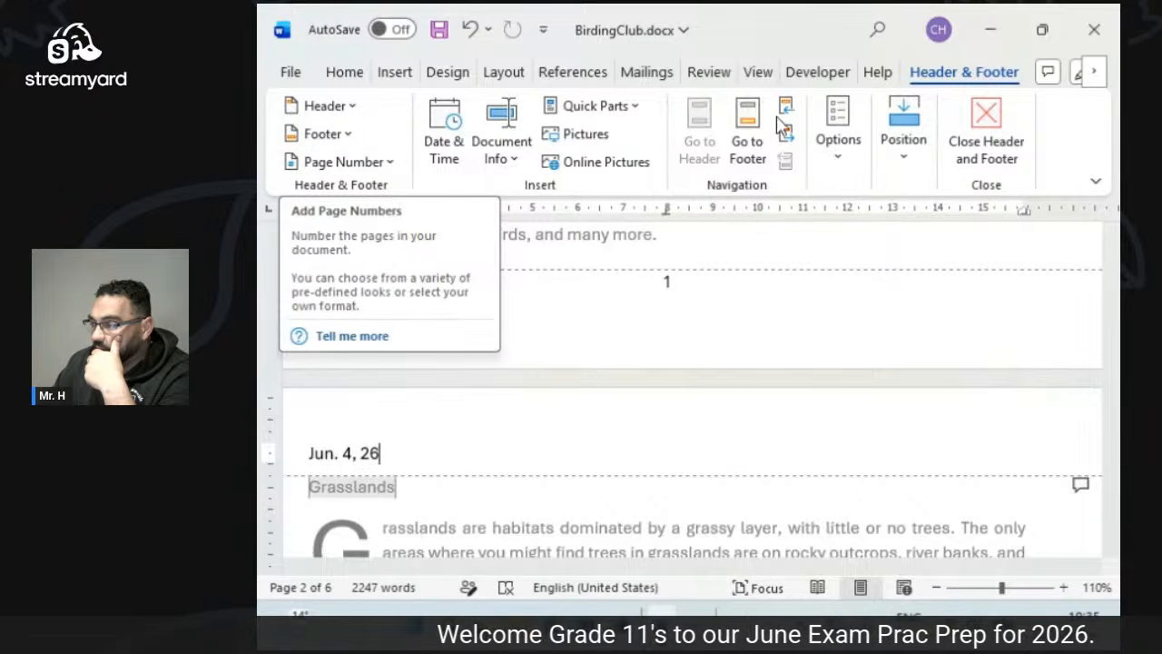
click(835, 156)
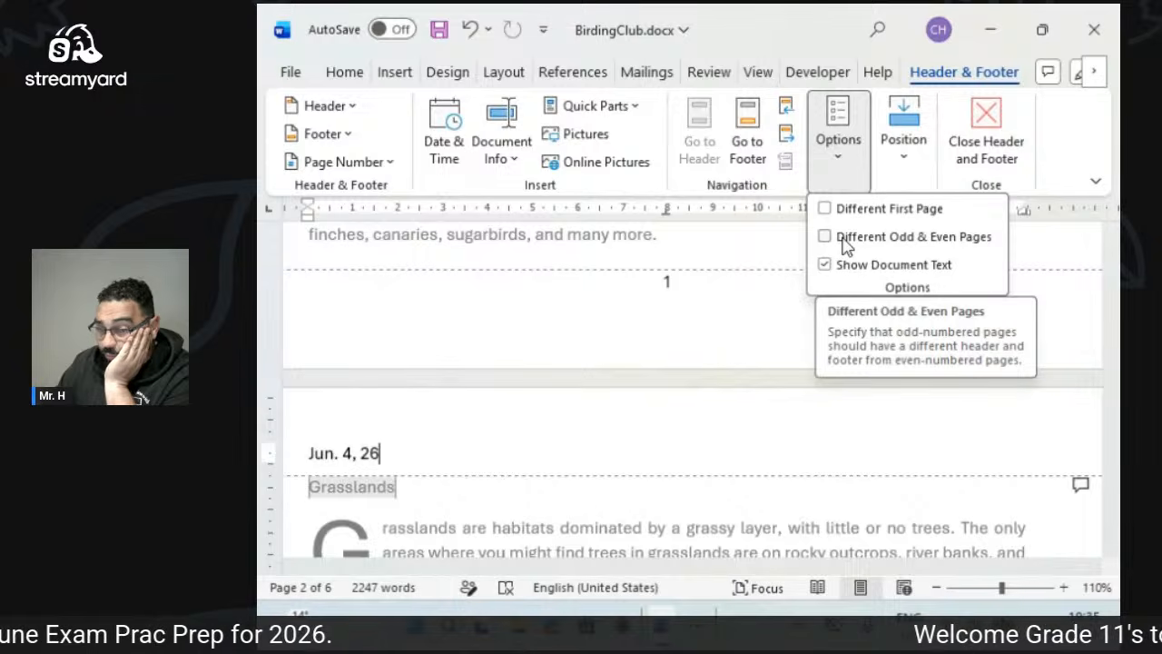
click(975, 145)
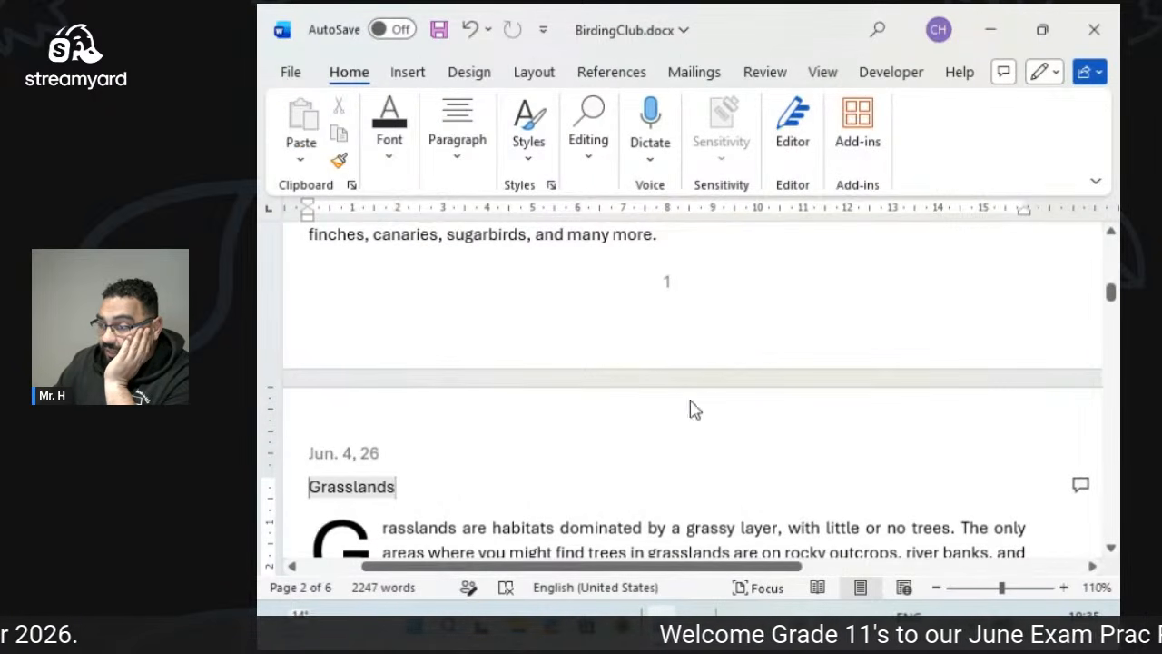
Turn on Different First Page from the page 2 header, close the header and check pages 1 and 2.
double_click(690, 283)
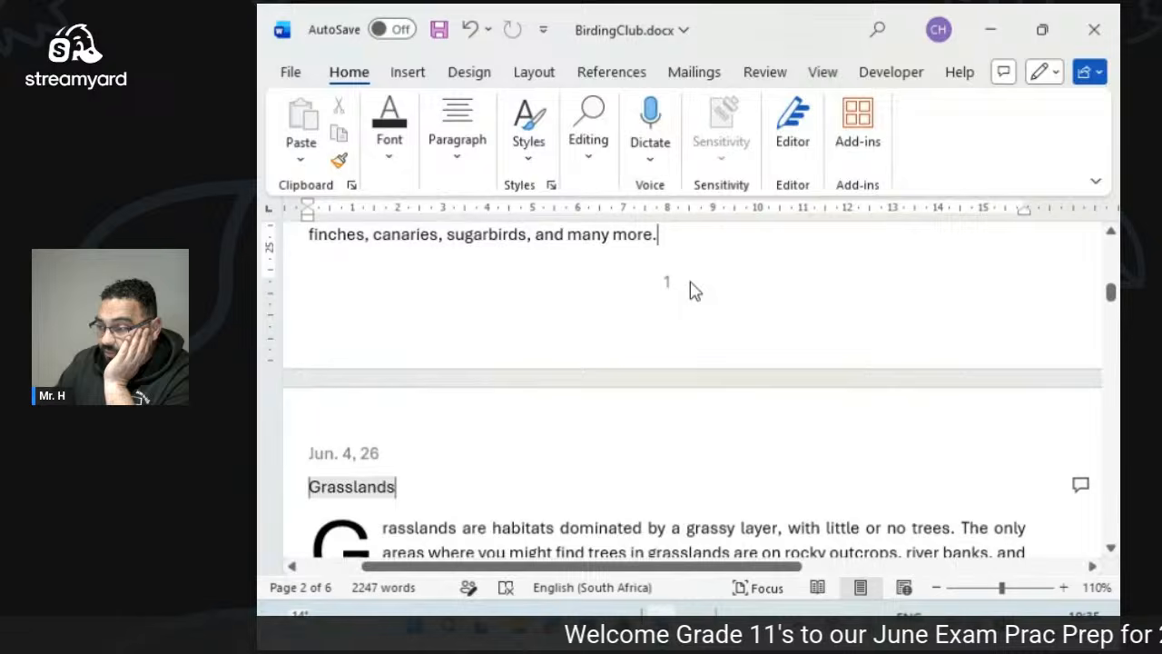
double_click(635, 443)
click(616, 466)
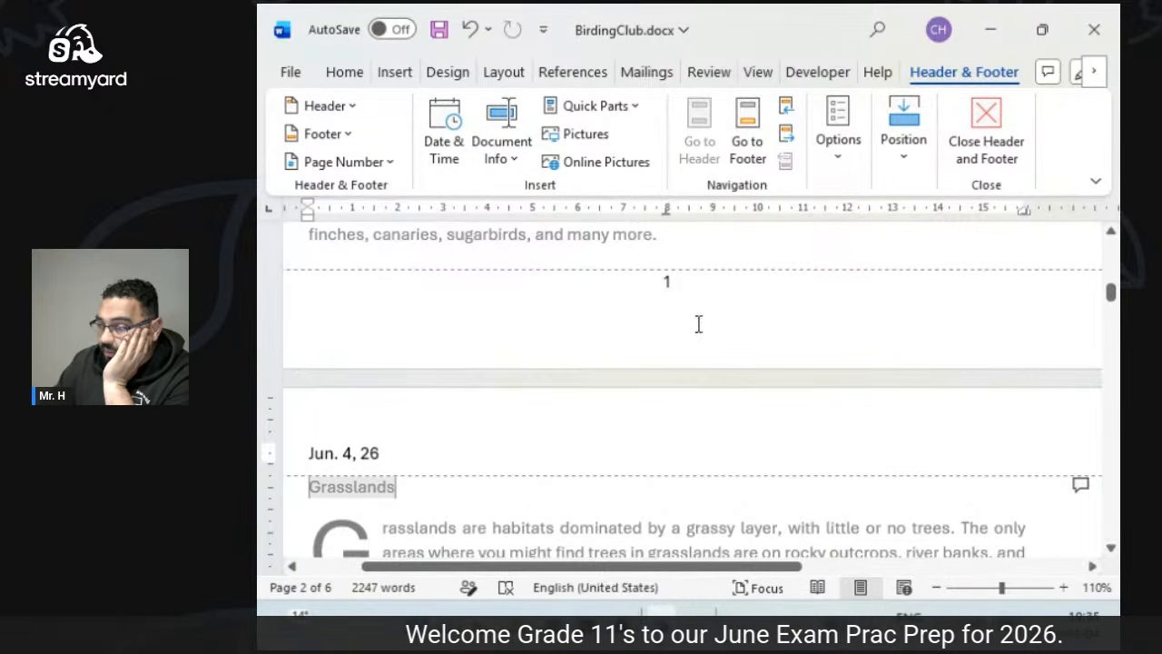
click(837, 154)
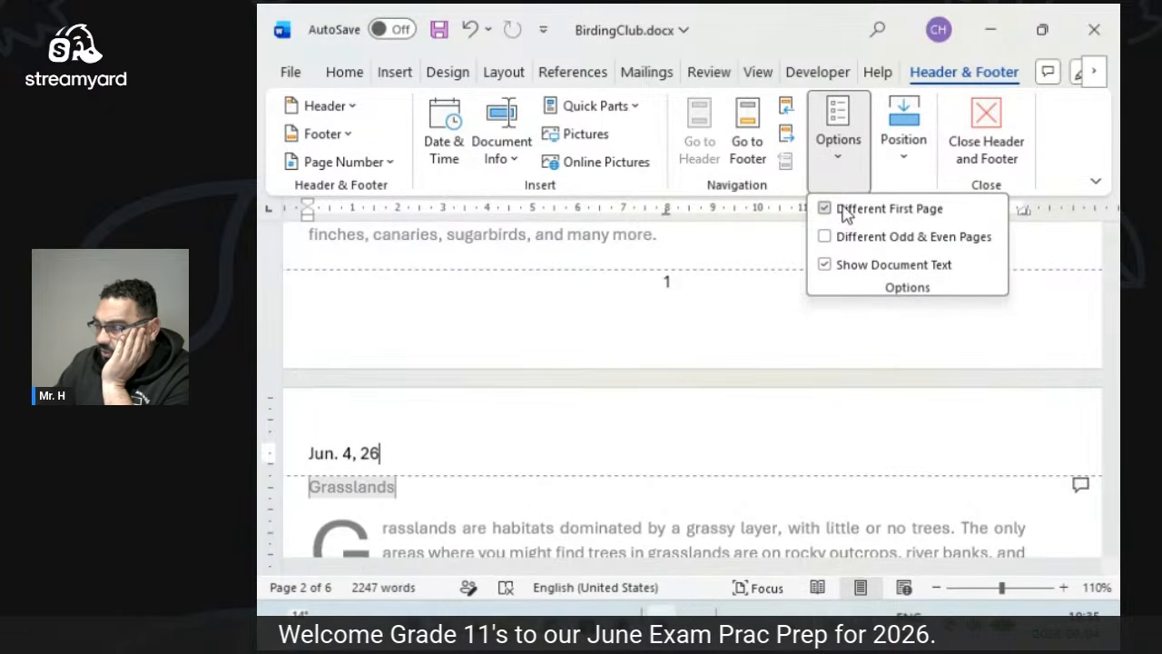
click(1008, 151)
scroll(734, 474, up, 10)
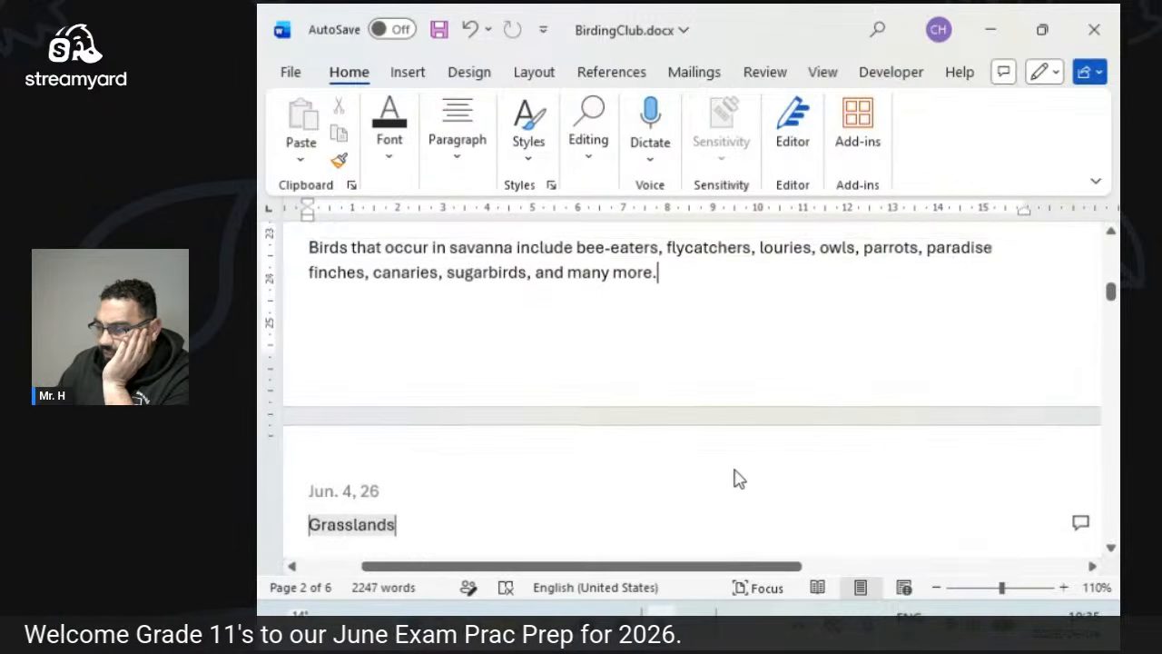
scroll(737, 465, up, 3)
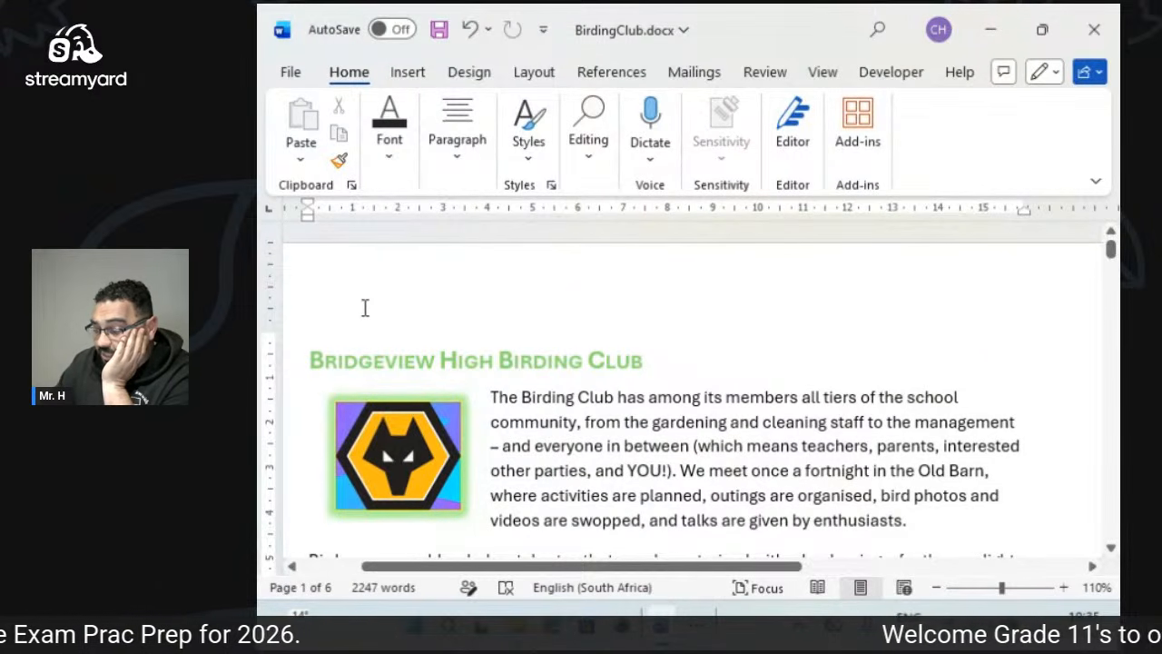
scroll(365, 308, down, 15)
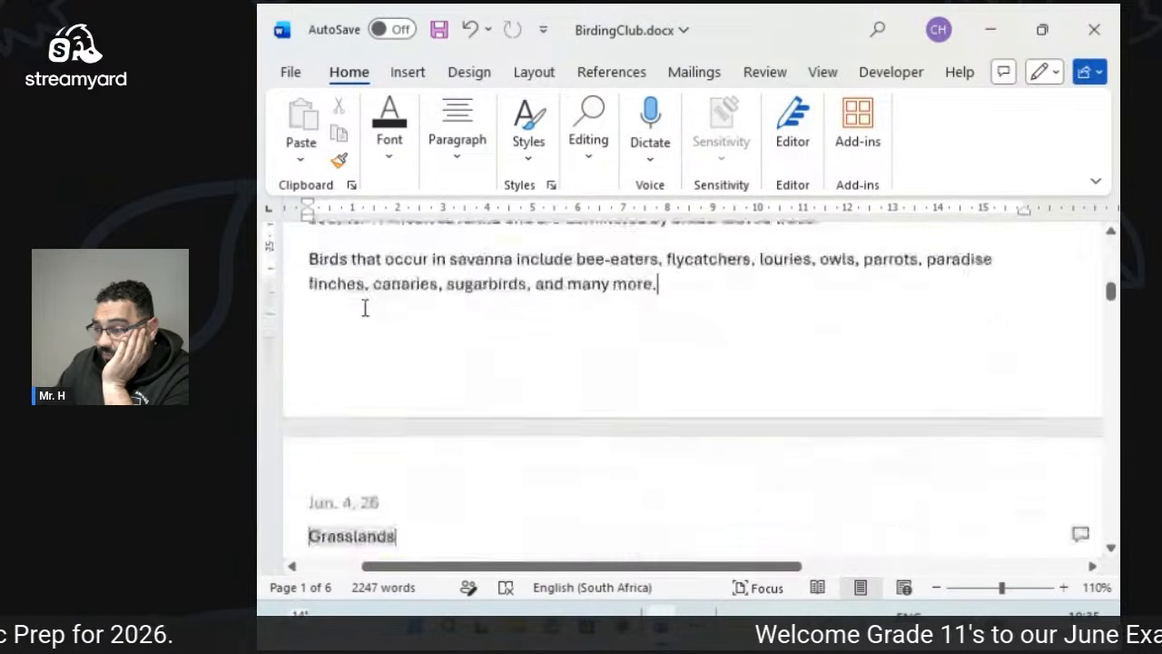
scroll(364, 309, down, 2)
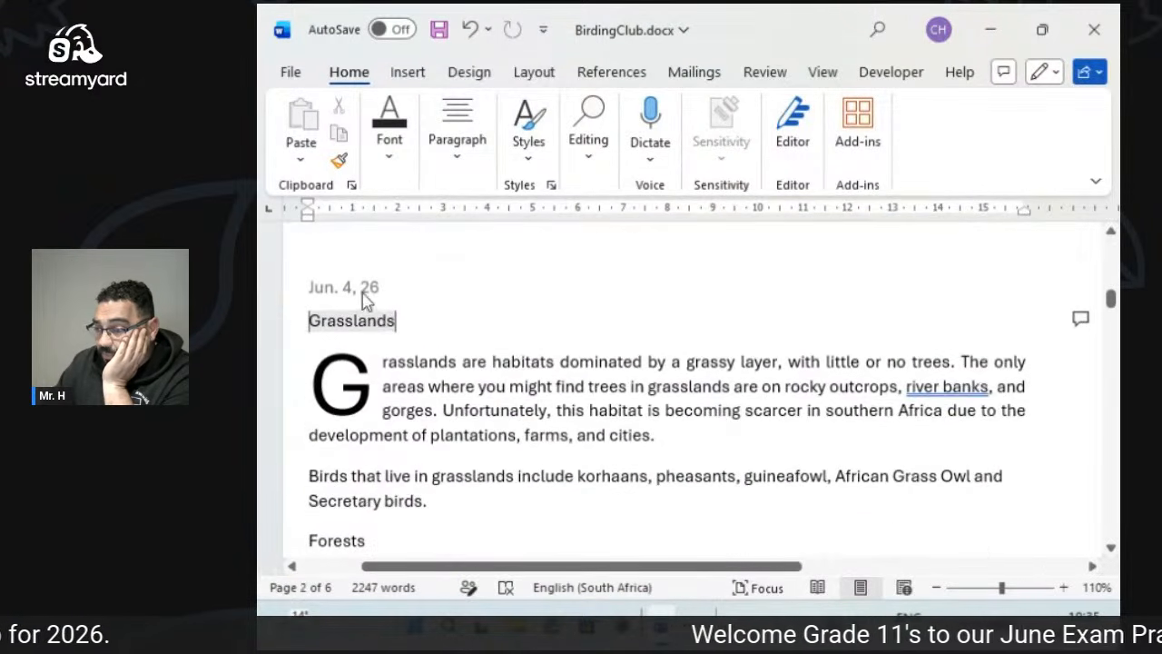
Review the Different First Page option in the page 2 header, then compare the headers and footers of pages 1 and 2.
double_click(420, 301)
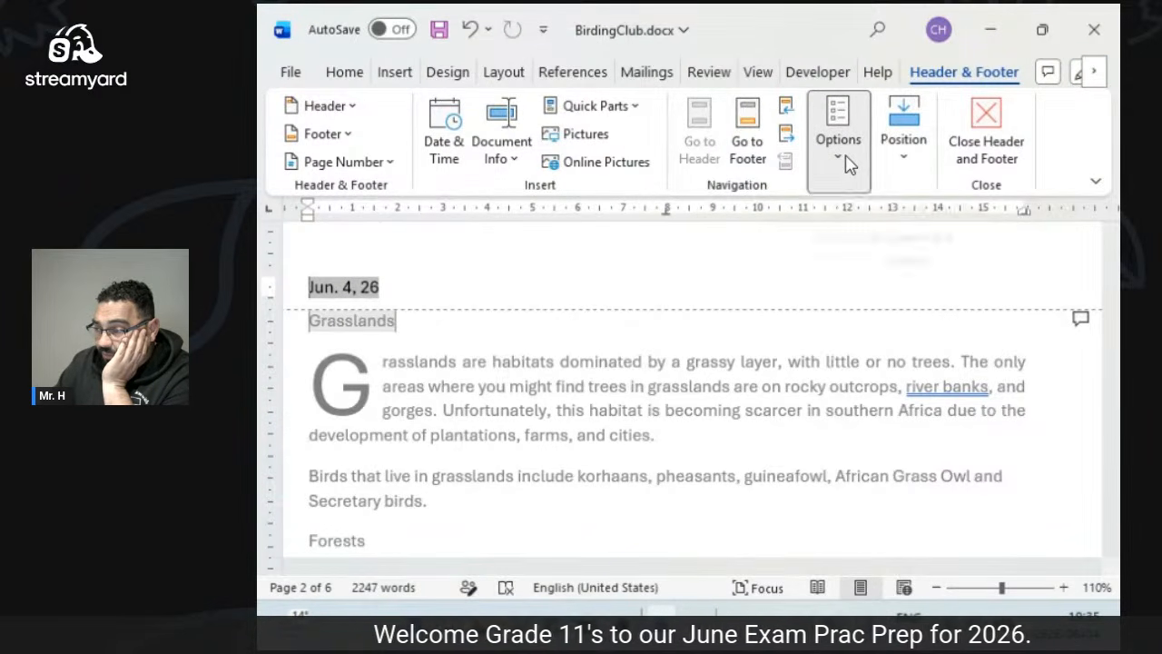
click(846, 161)
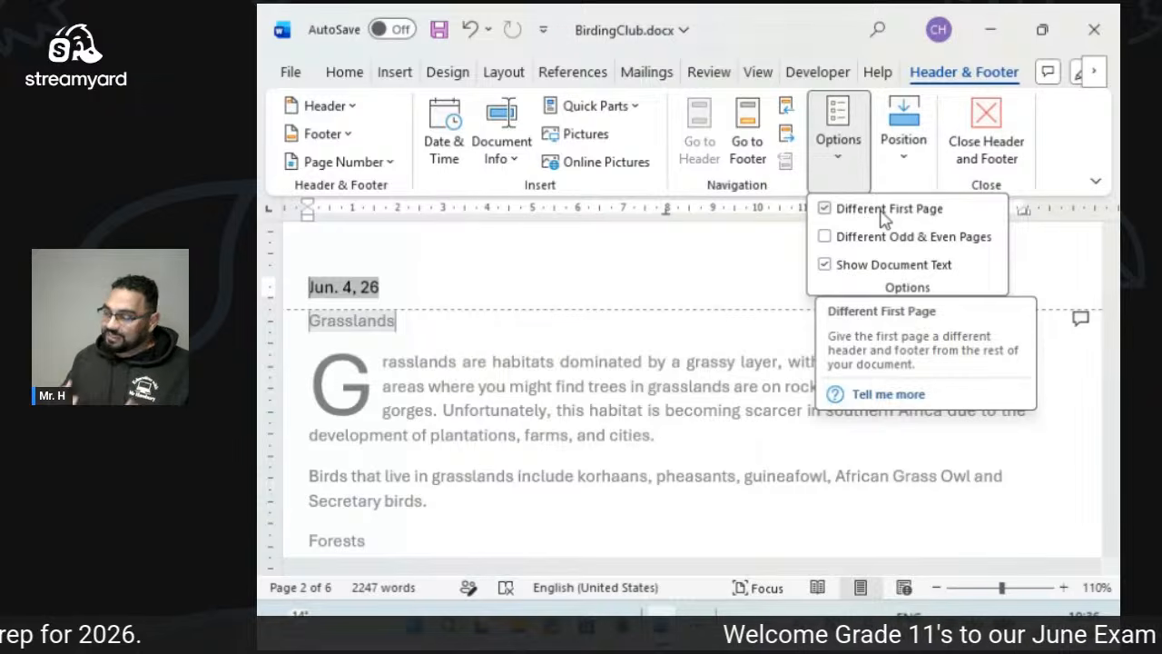
click(986, 136)
click(986, 136)
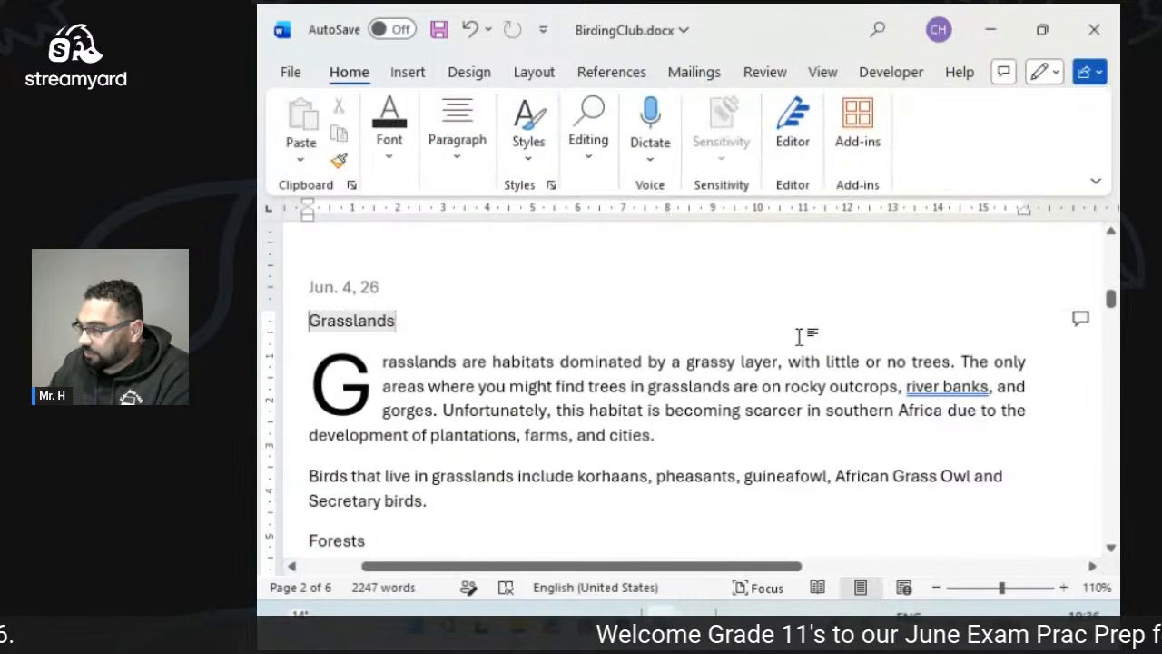
scroll(805, 329, up, 15)
scroll(796, 370, up, 5)
scroll(791, 376, down, 15)
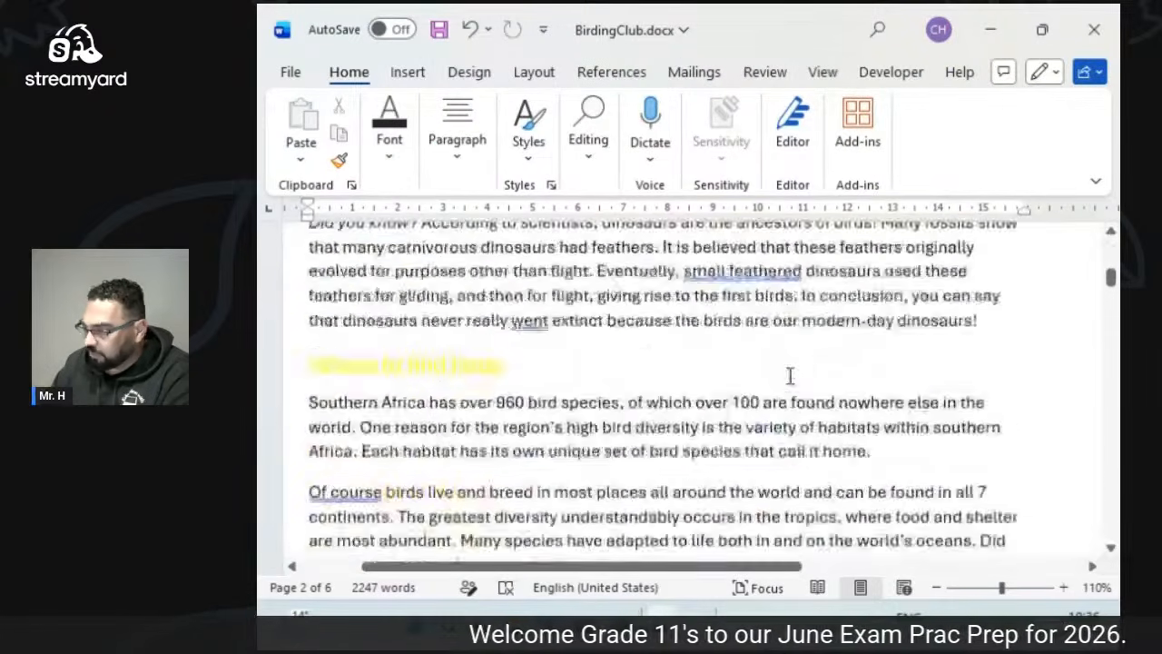
scroll(791, 375, down, 15)
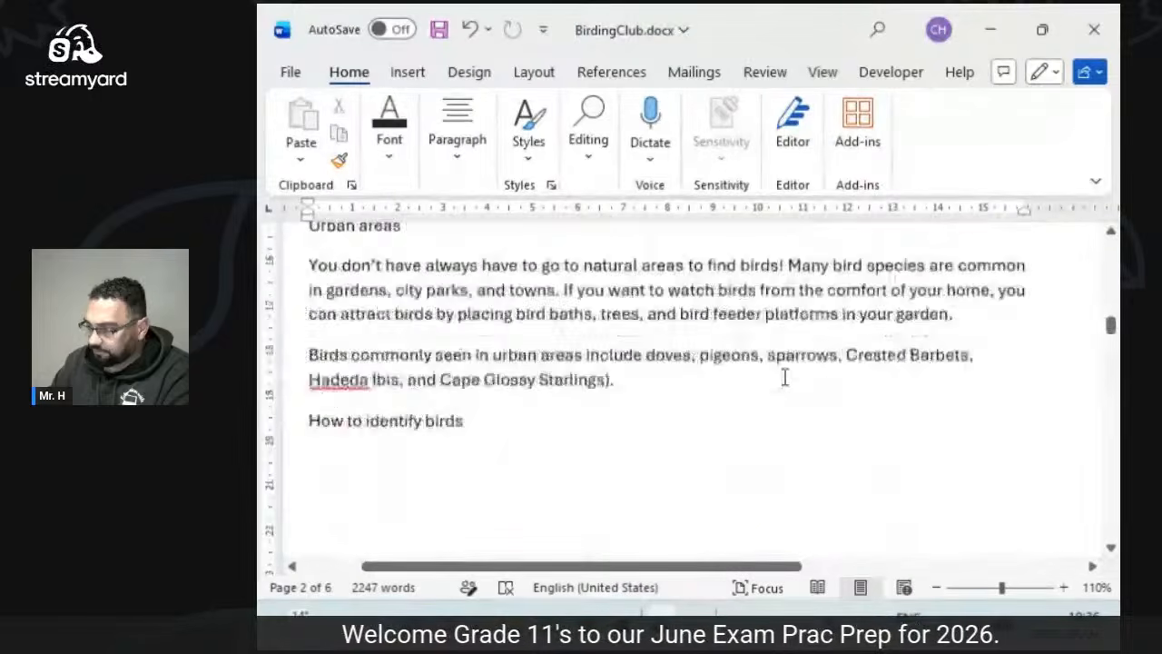
scroll(784, 386, up, 10)
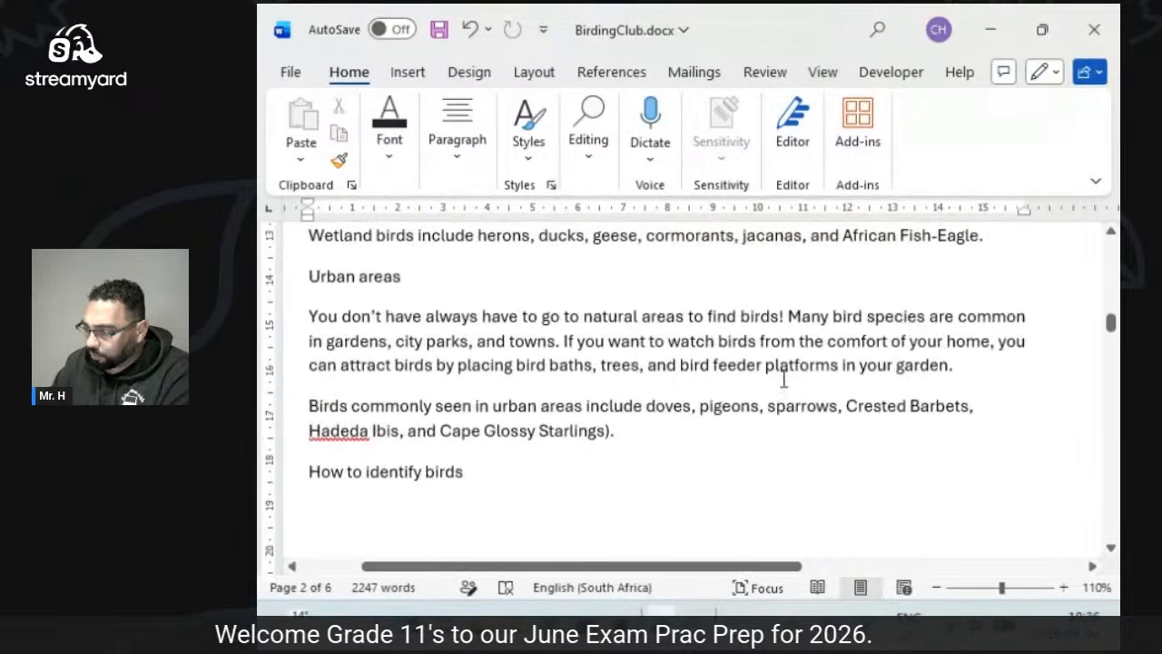
scroll(779, 382, up, 10)
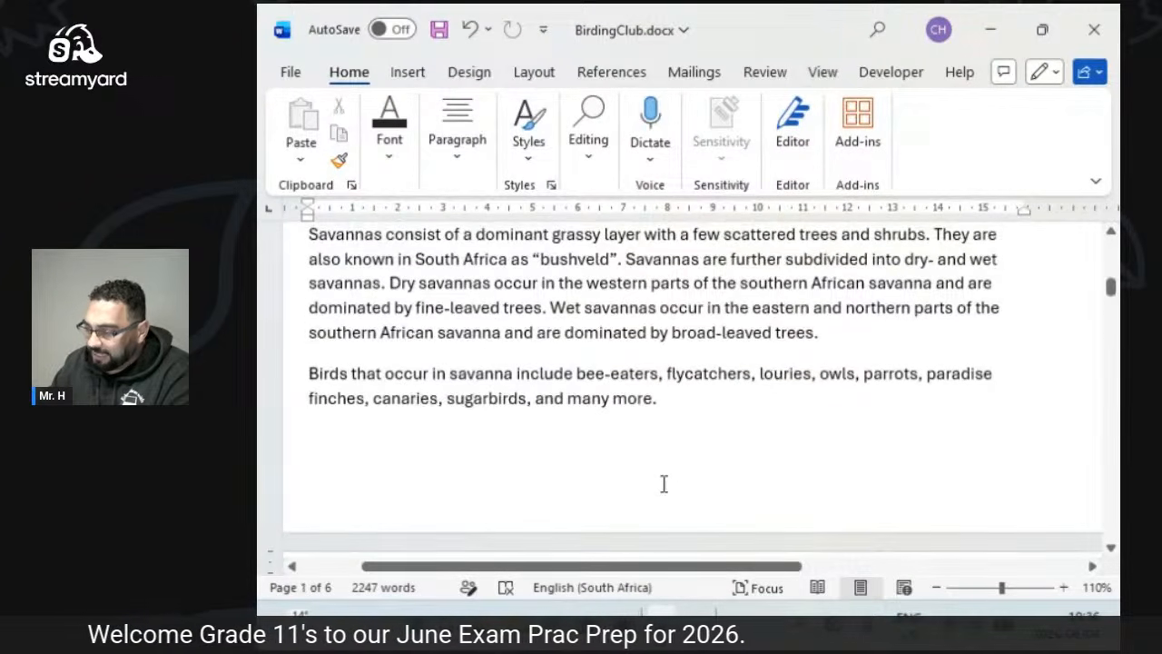
scroll(680, 454, up, 5)
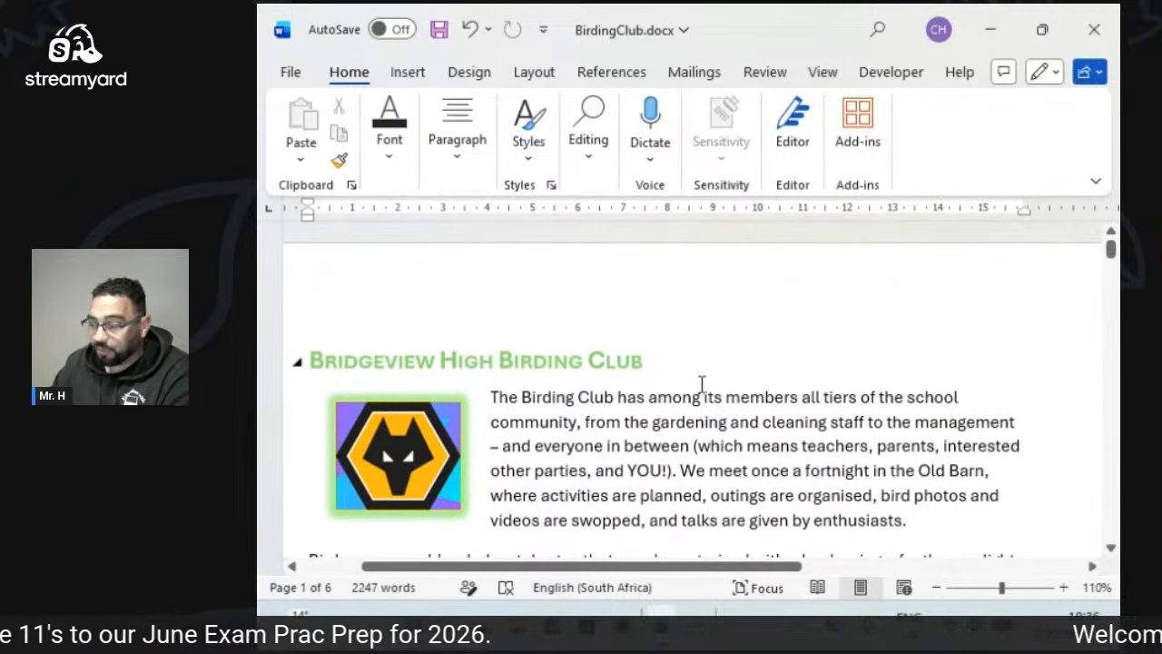
Undo the Different First Page setting and check the date header and page number on page 1.
scroll(702, 383, down, 12)
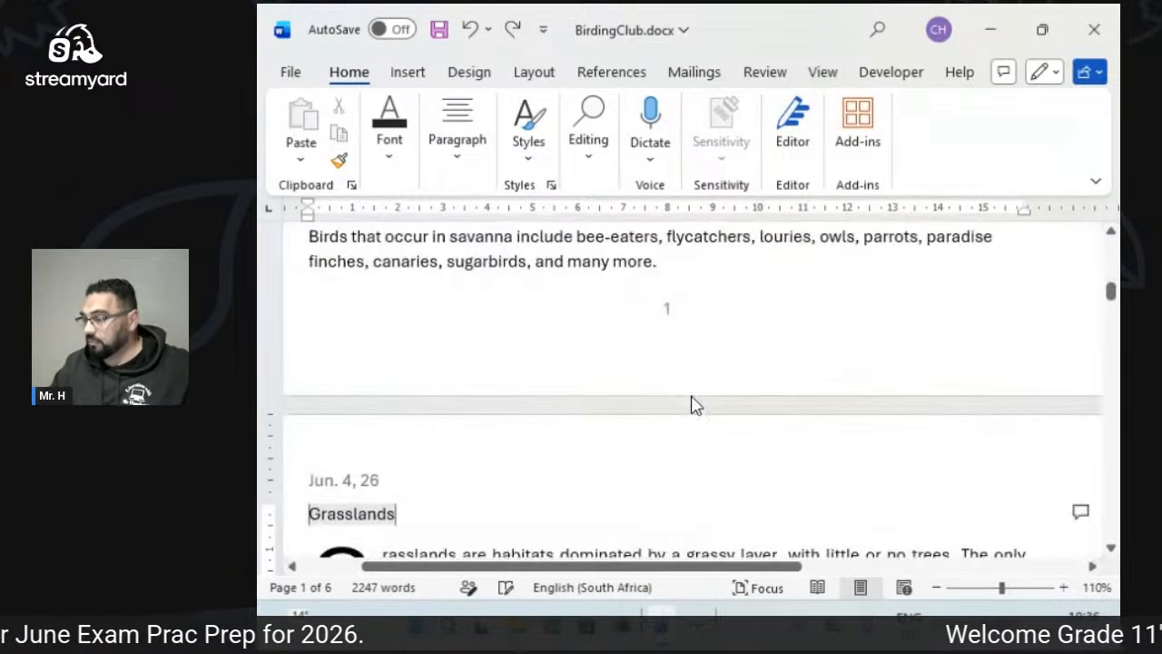
scroll(692, 404, up, 10)
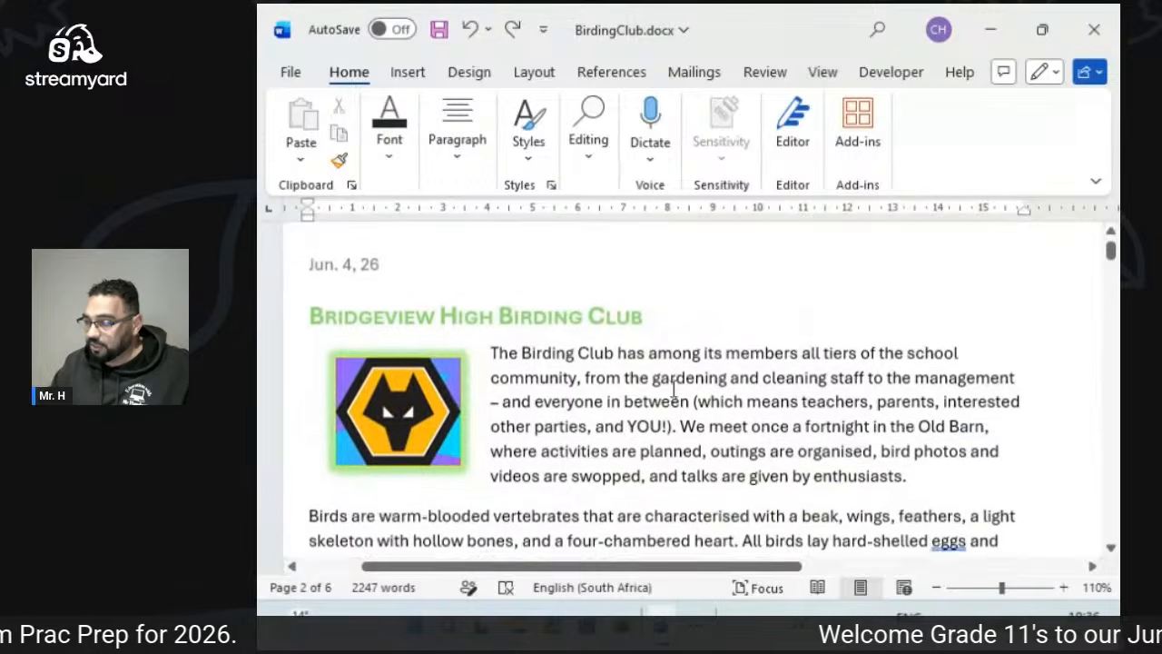
scroll(672, 388, down, 5)
scroll(671, 385, up, 5)
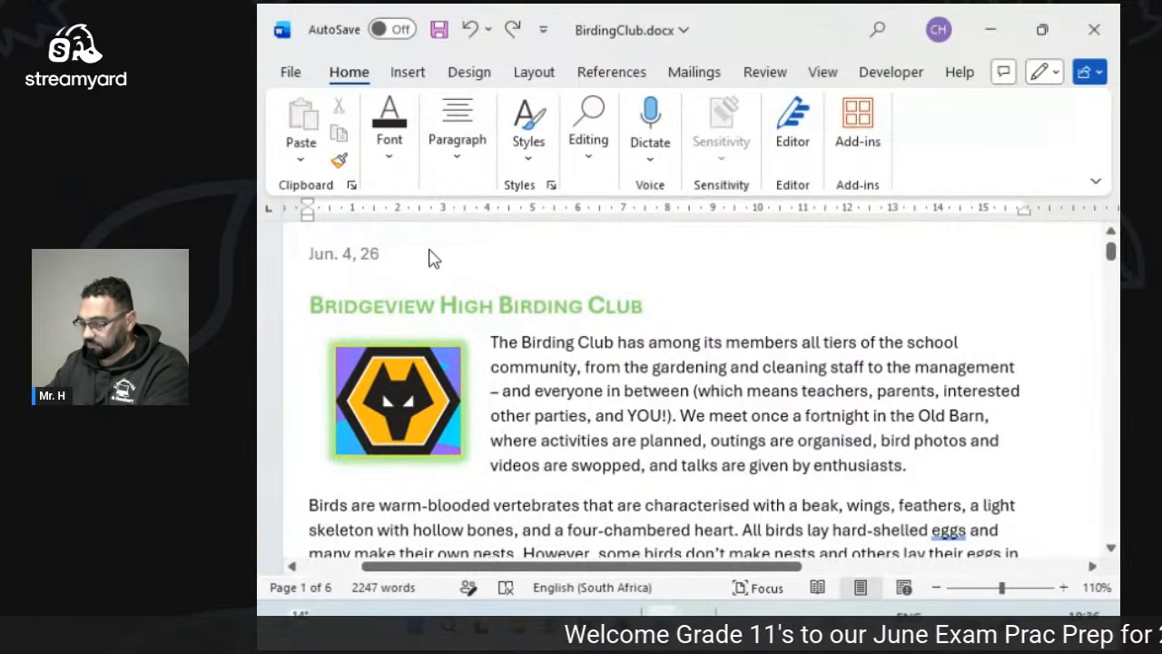
scroll(434, 262, down, 15)
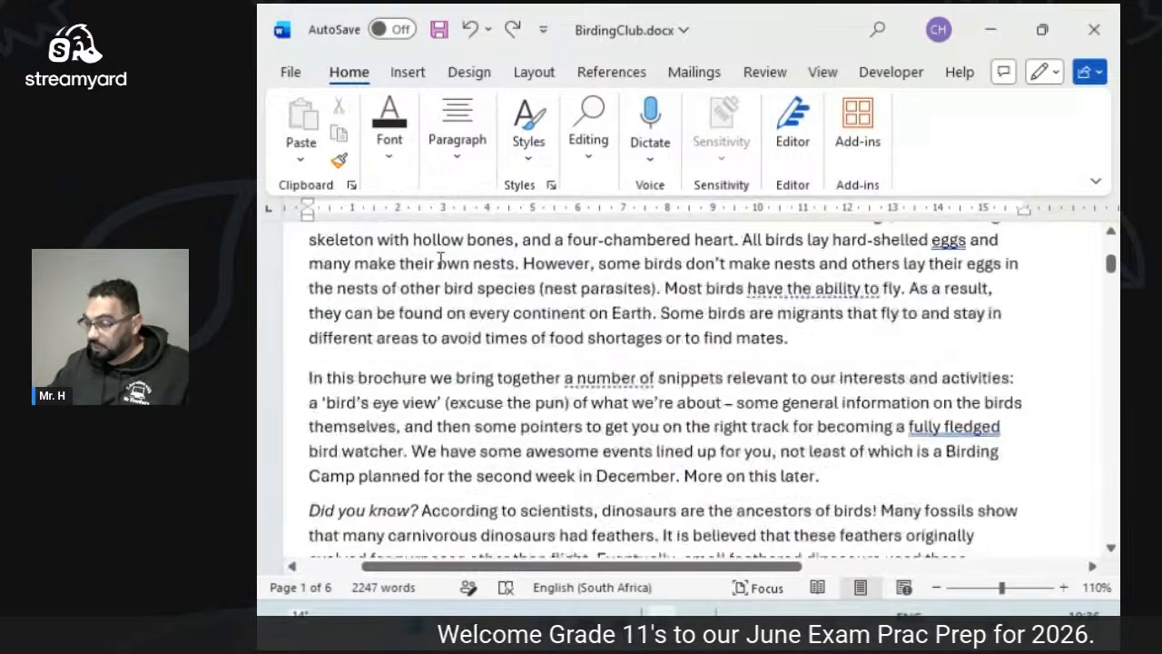
scroll(440, 272, down, 3)
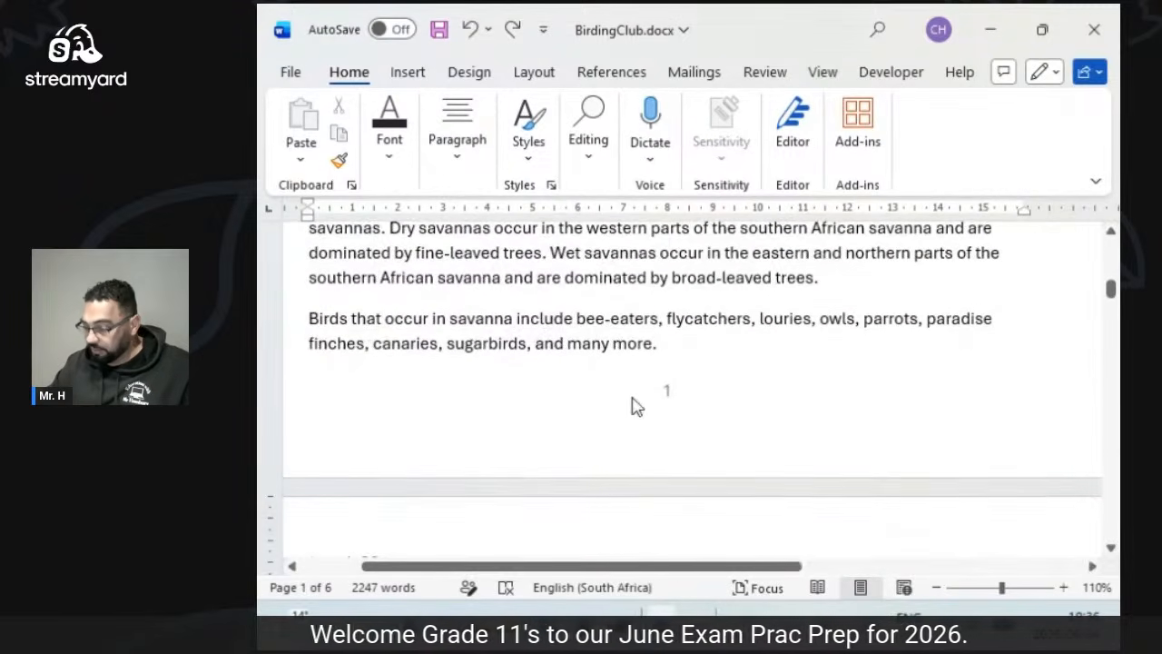
Enable Different First Page from the page 1 footer, close the footer and check the first page.
double_click(690, 413)
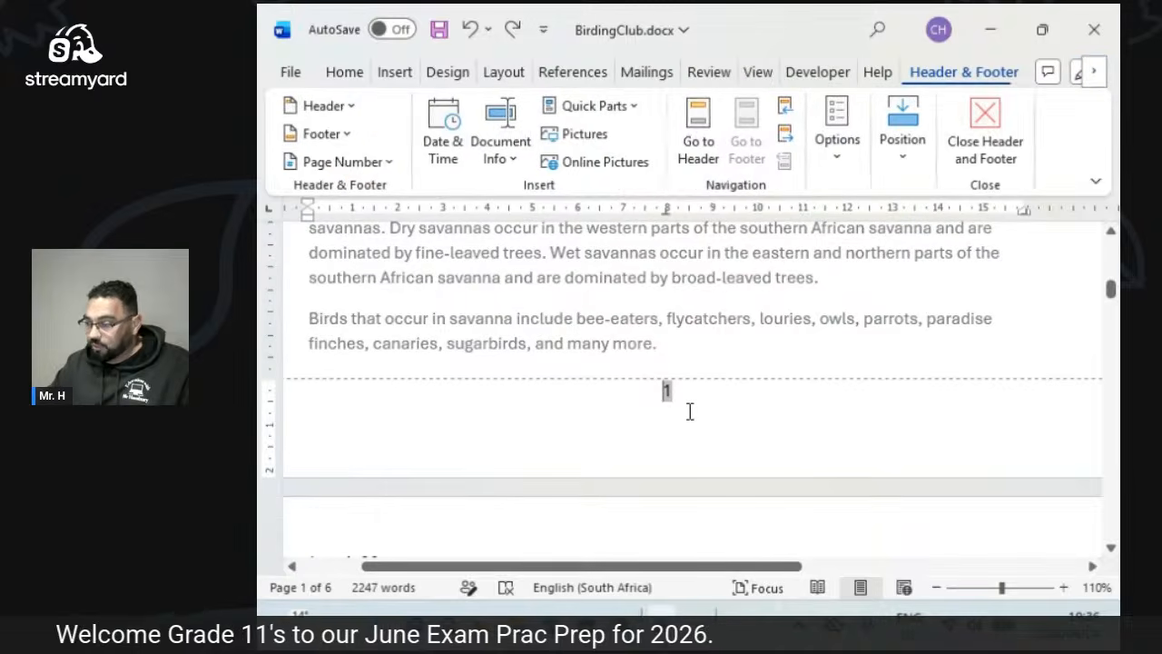
click(838, 145)
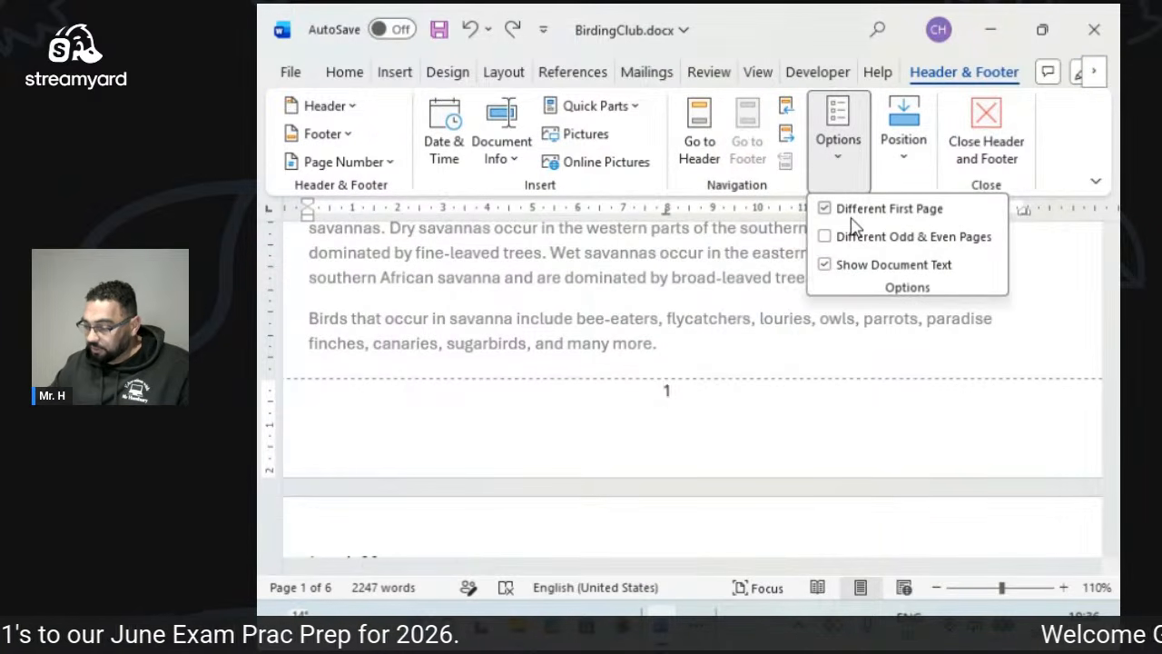
click(981, 150)
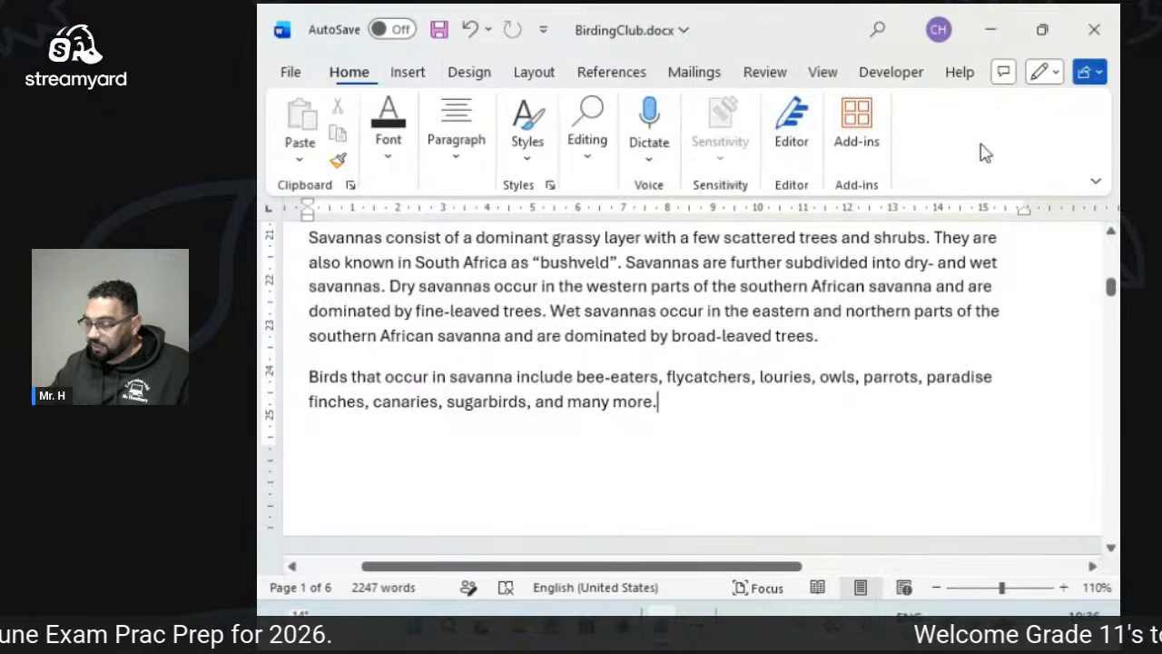
scroll(744, 333, up, 5)
scroll(679, 381, up, 10)
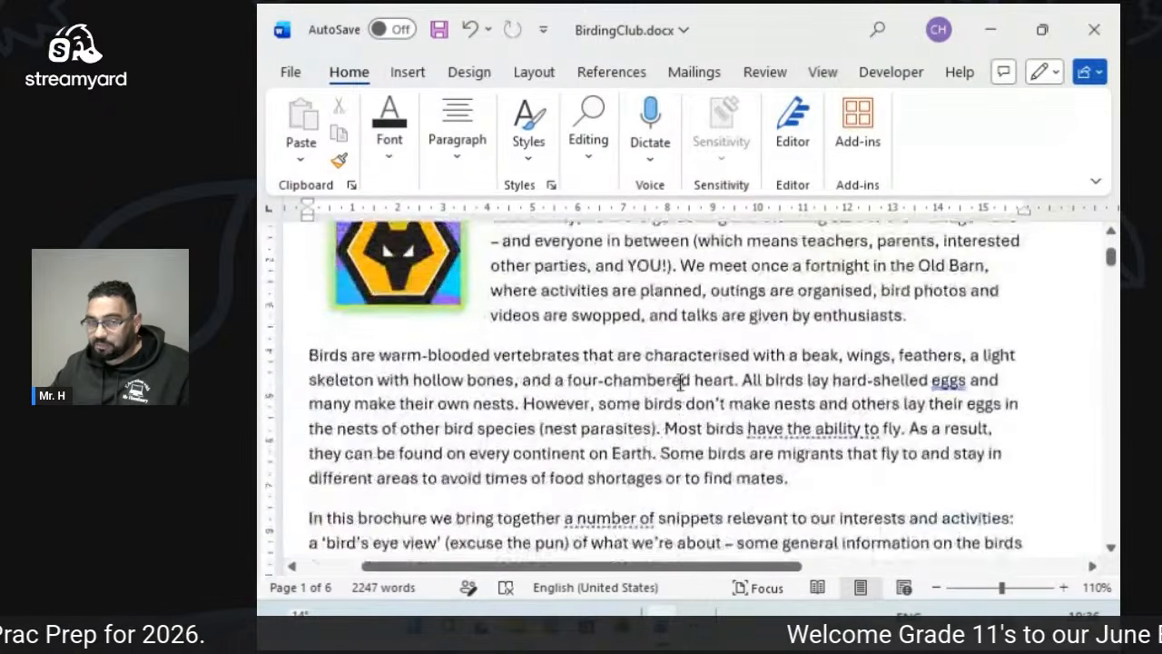
scroll(680, 381, down, 15)
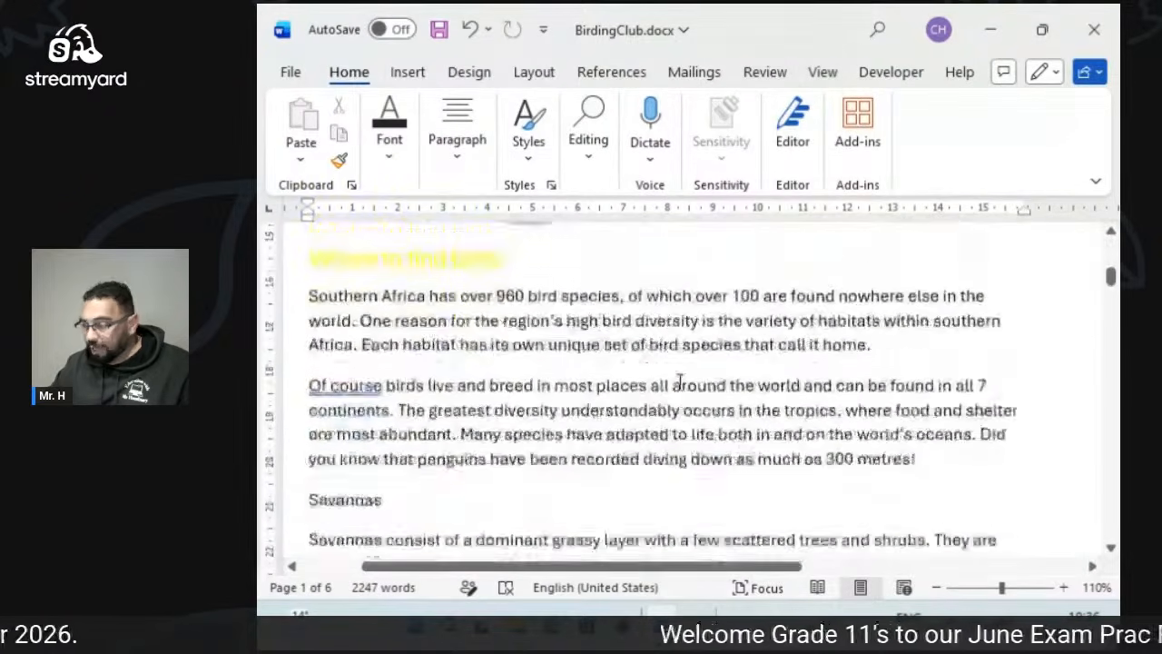
Review the page 2 footer and its bottom-of-page number layouts, close the footer and check the page 3 header.
scroll(678, 381, down, 5)
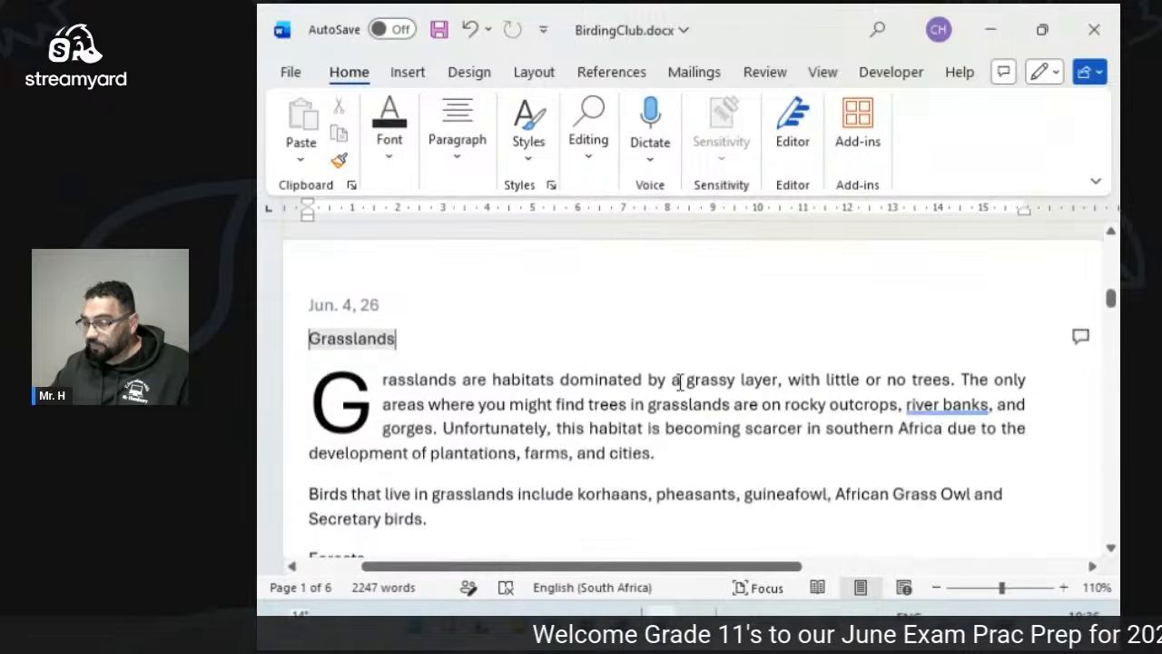
scroll(680, 381, down, 8)
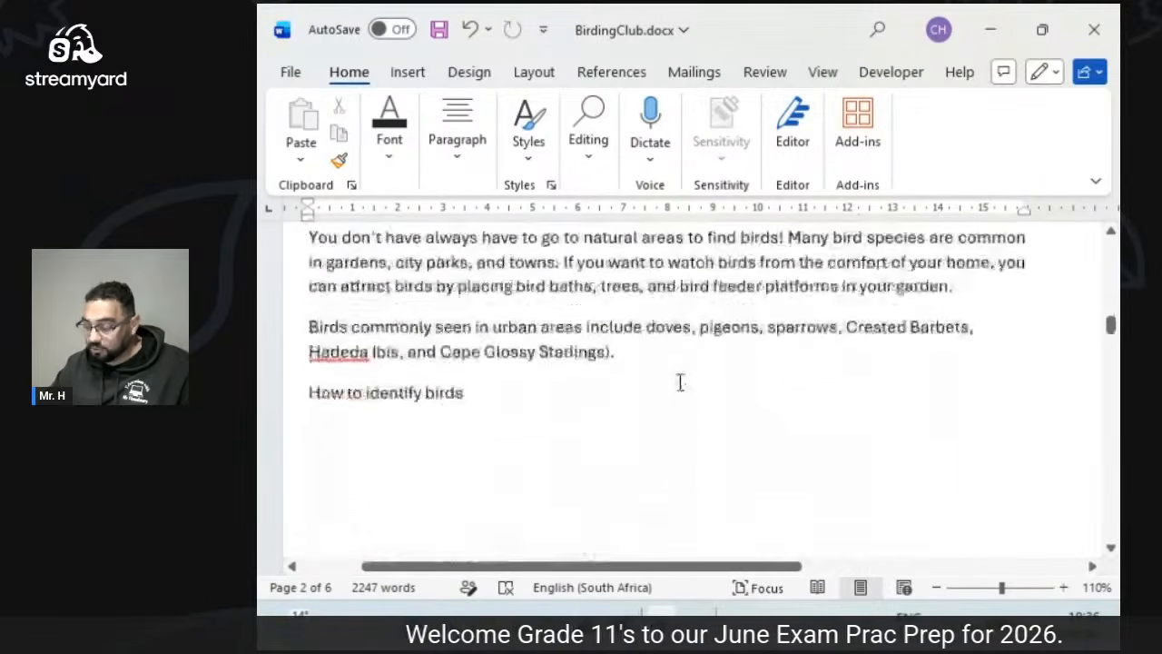
scroll(680, 382, down, 4)
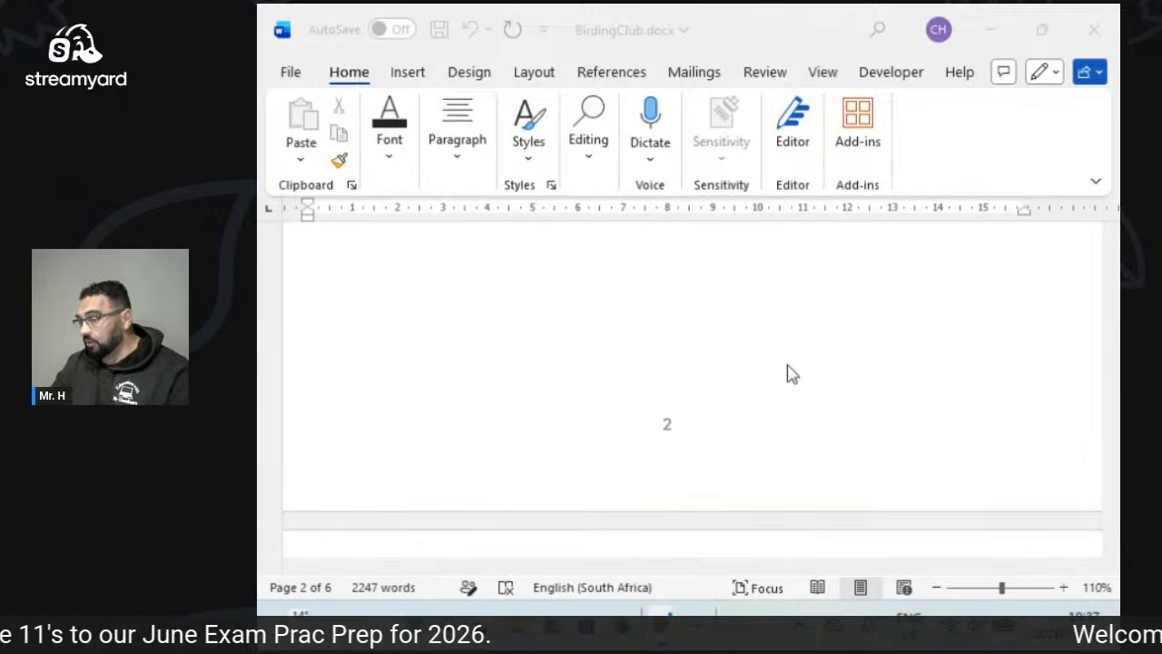
double_click(685, 440)
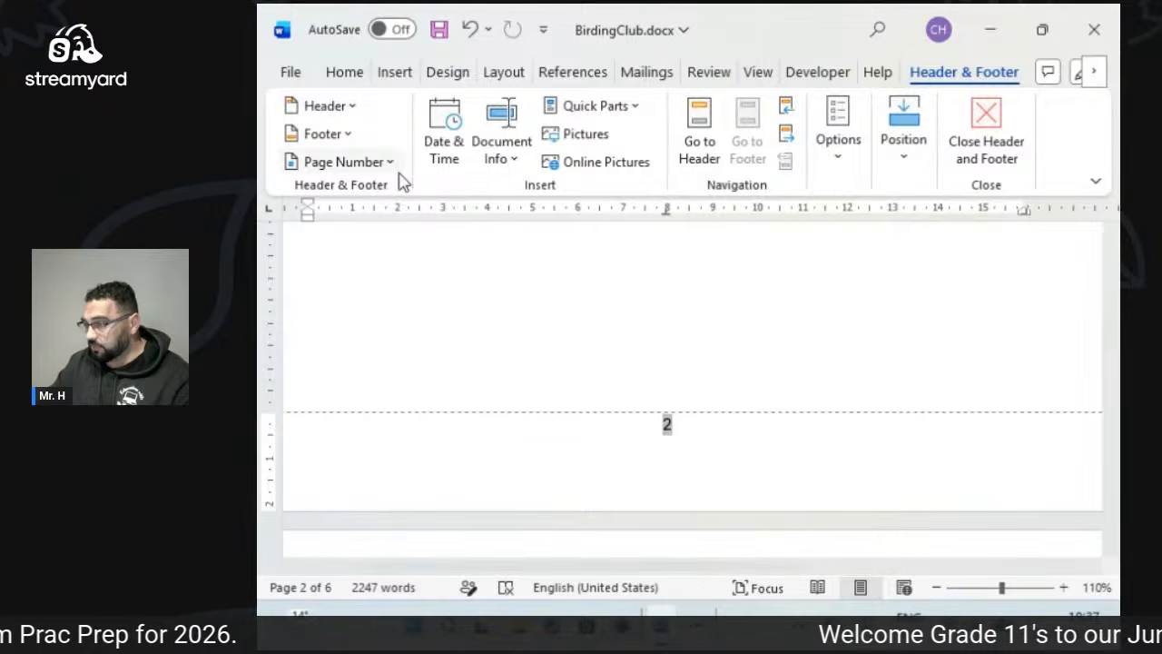
click(386, 164)
mouse_move(407, 223)
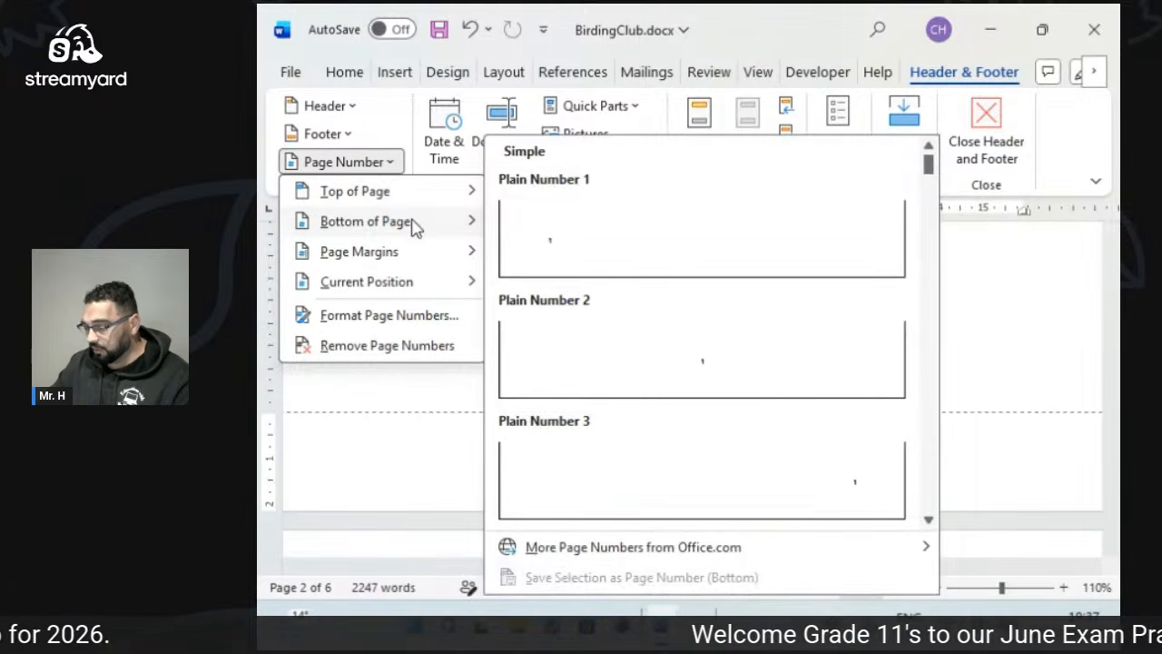
click(376, 409)
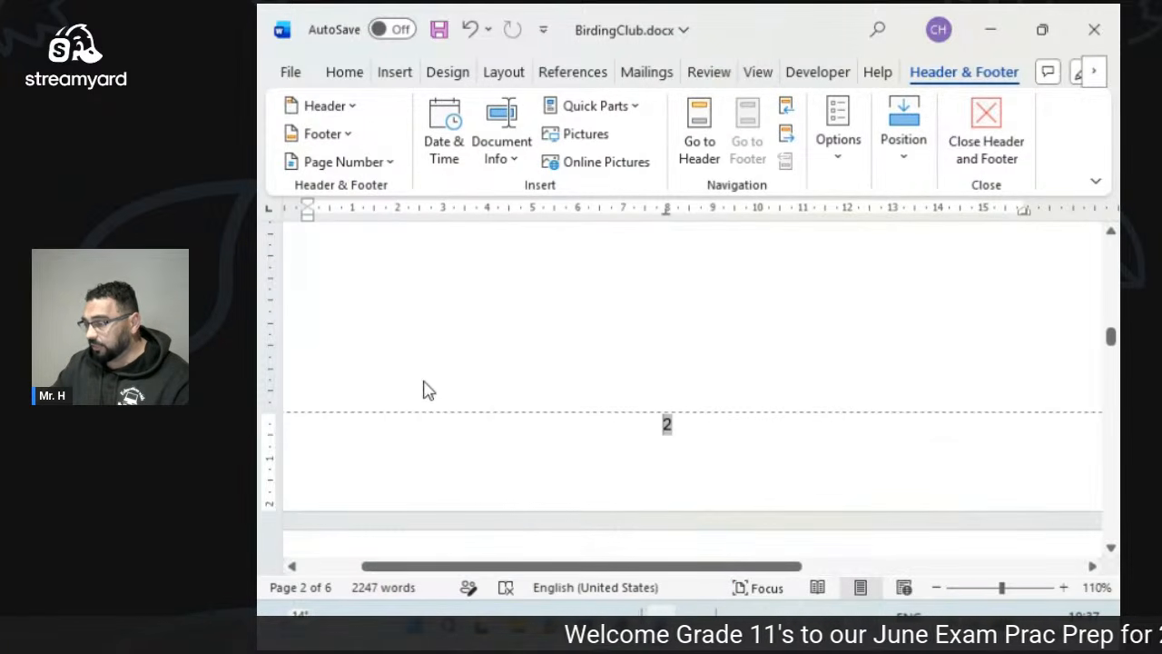
double_click(636, 329)
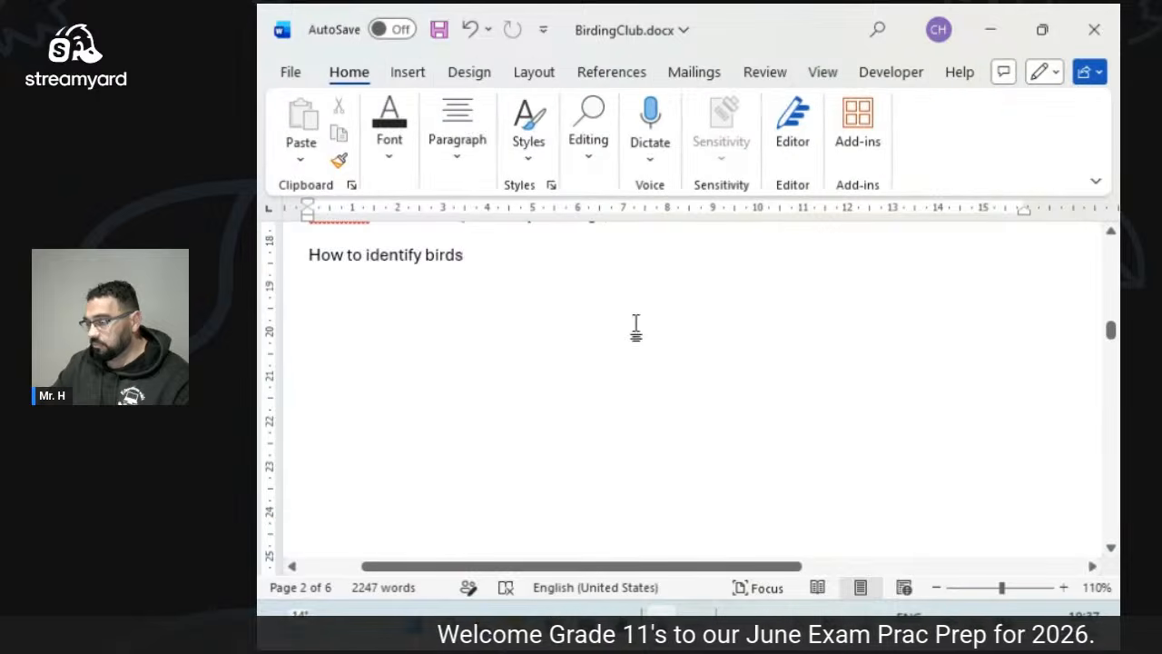
scroll(584, 415, down, 5)
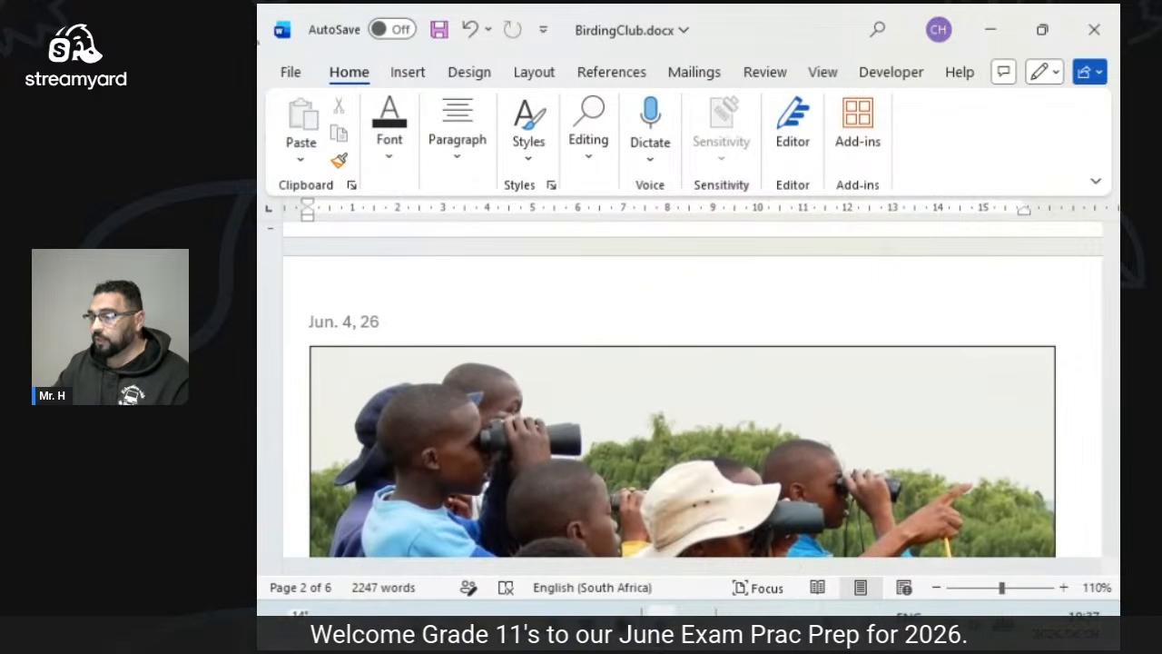
Create a new blank document as a separate practice file.
click(290, 78)
click(312, 166)
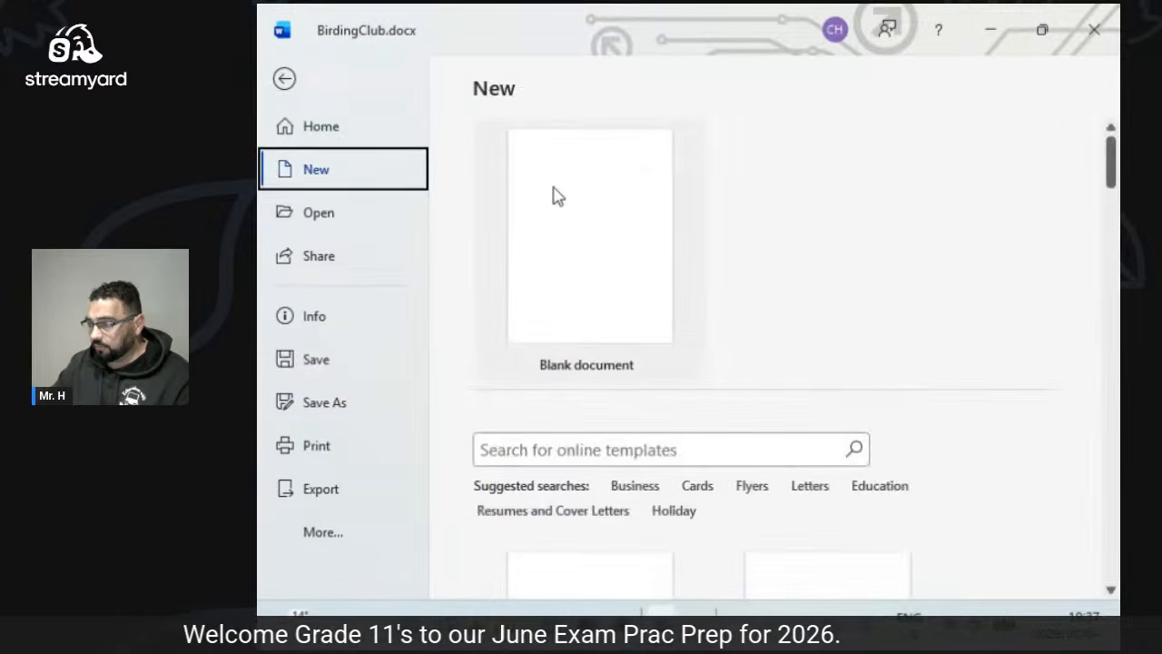
click(563, 198)
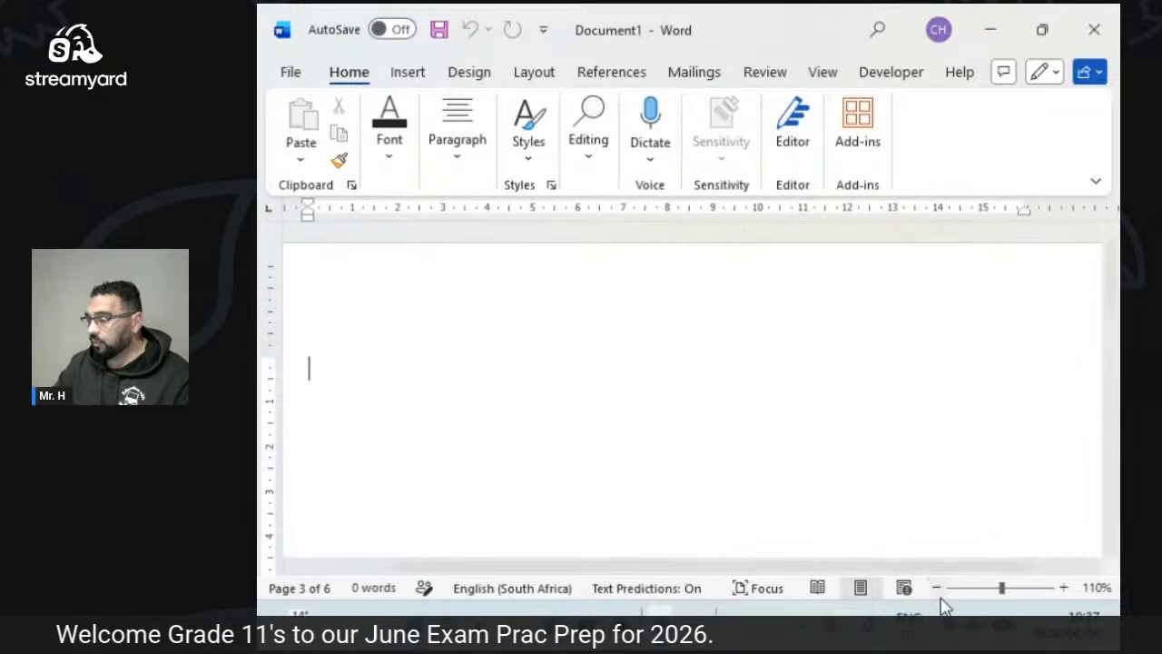
click(936, 588)
click(937, 588)
click(936, 588)
click(937, 588)
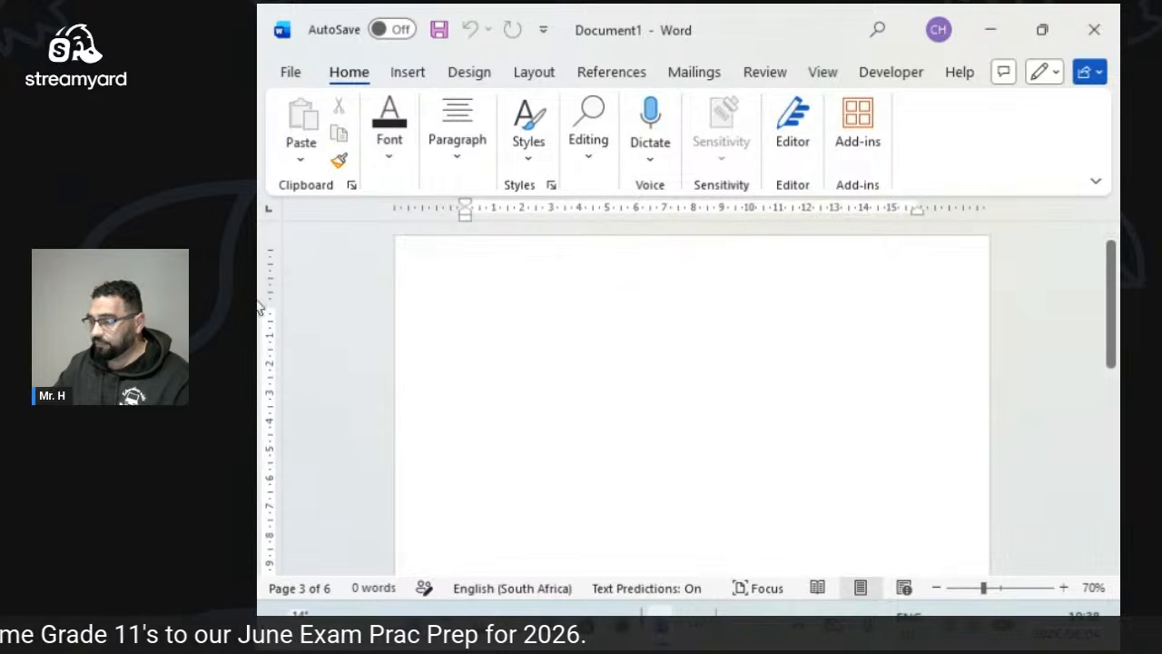
scroll(545, 291, down, 5)
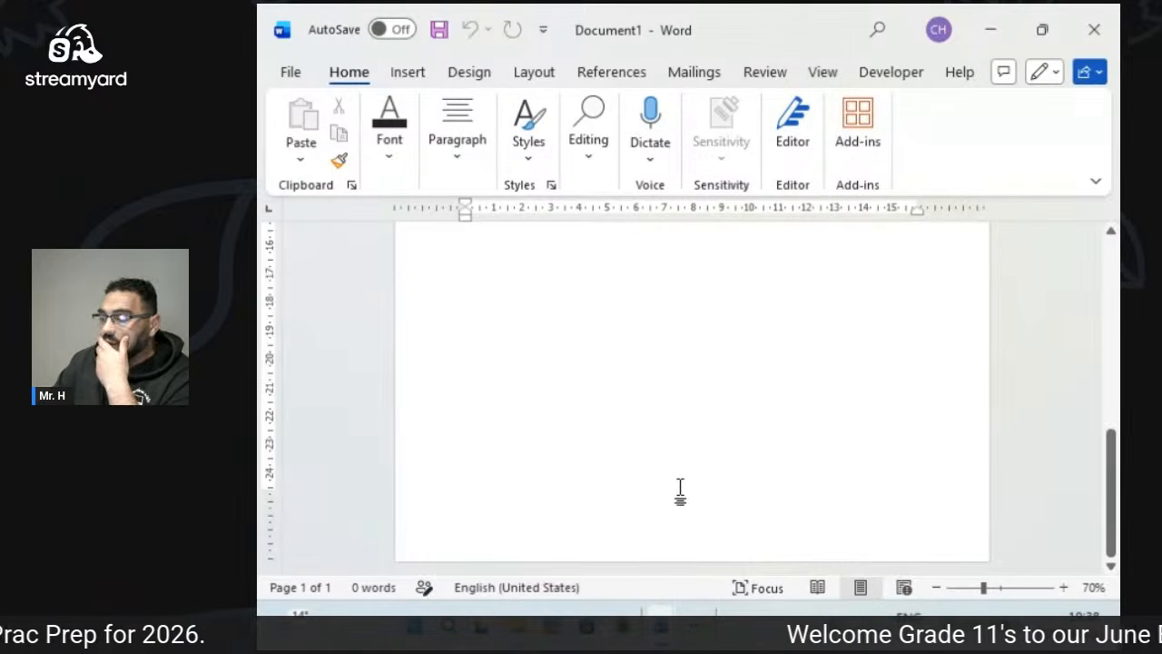
scroll(680, 490, up, 10)
scroll(680, 490, down, 2)
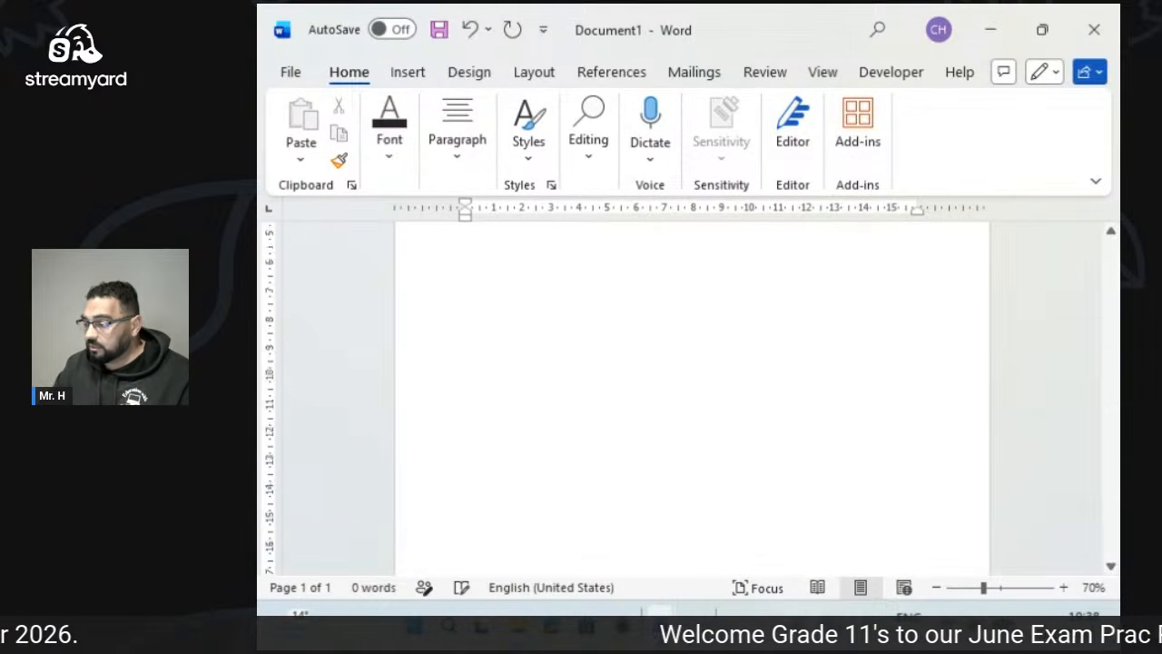
Extend the blank document to five pages by filling it with empty paragraphs.
key(Return)
key(Return)
key(Return)
key(Return)
key(Return)
key(Return)
key(Return)
key(Return)
key(Return)
key(Return)
key(Return)
key(Return)
key(Return)
key(Return)
key(Return)
key(Return)
key(Return)
key(Return)
key(Return)
key(Return)
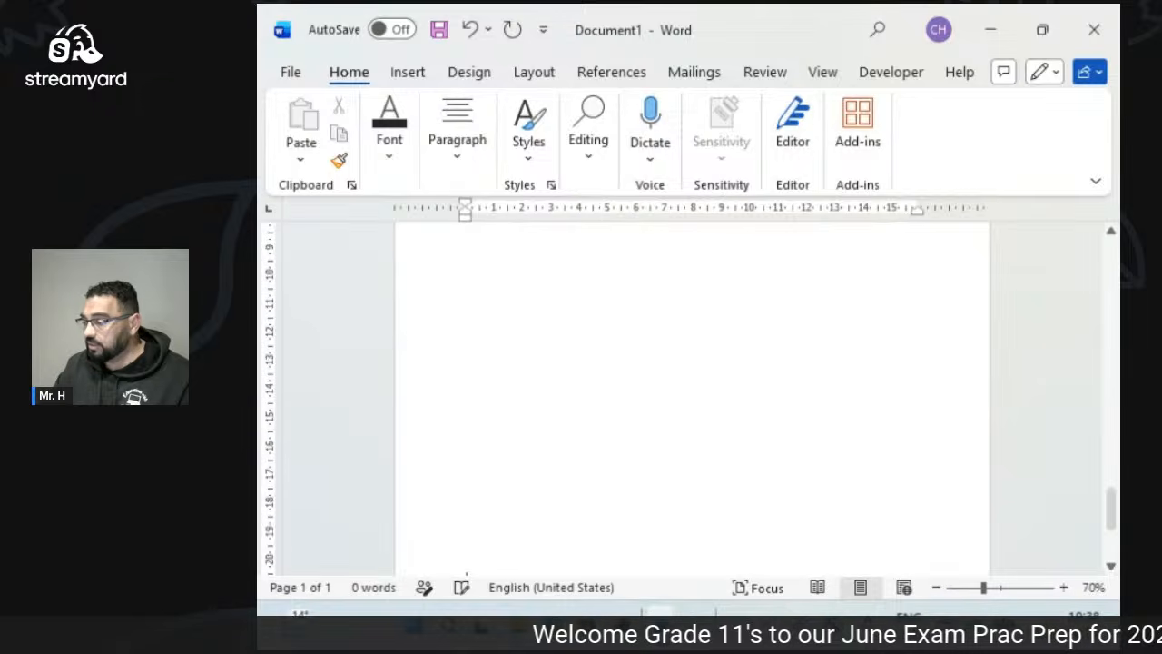
key(Return)
key(Return)
key(Return)
key(Return)
key(Return)
key(Return)
scroll(512, 534, down, 3)
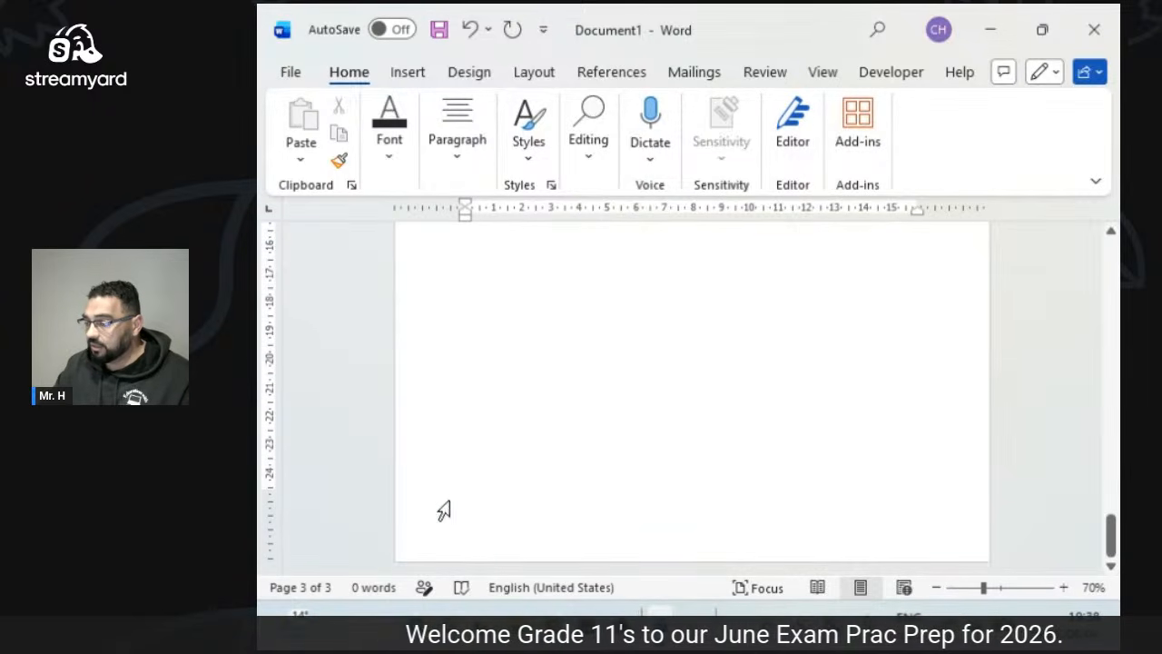
click(442, 512)
click(557, 483)
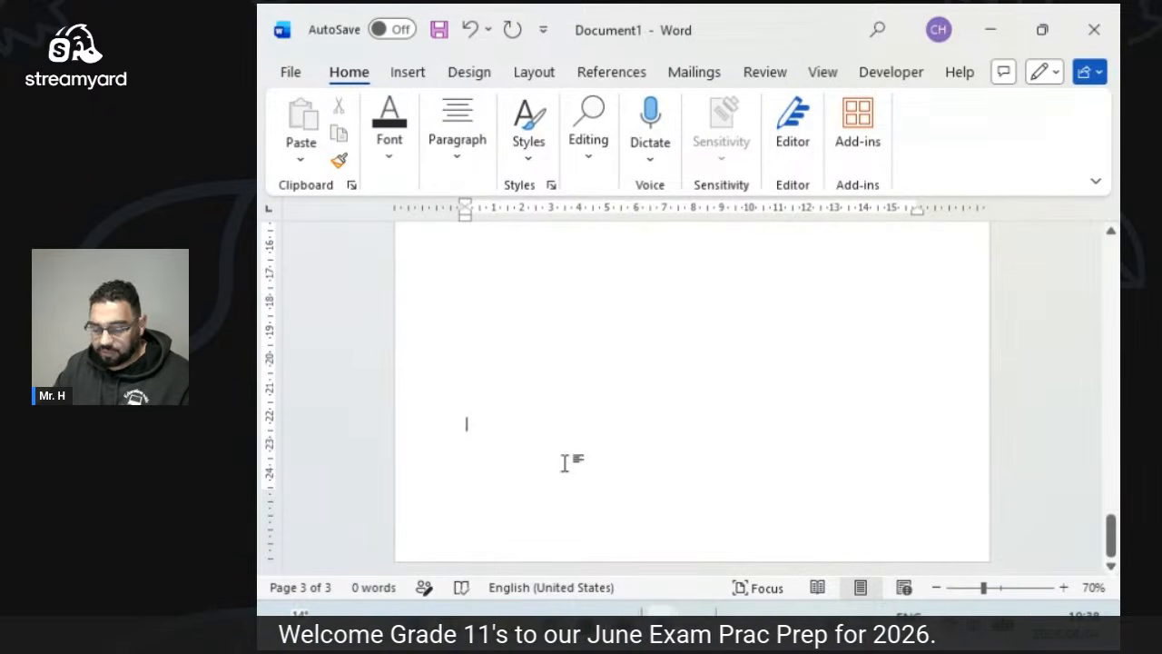
key(Return)
key(Return)
key(Return)
key(Return)
key(Return)
key(Return)
key(Return)
key(Return)
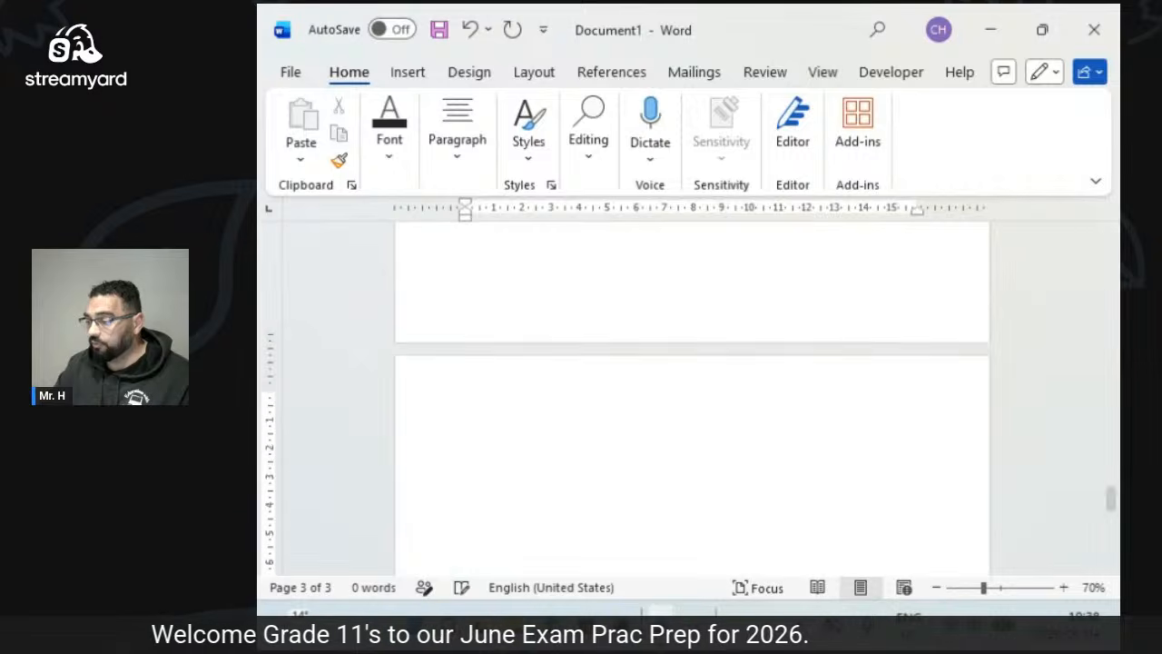
key(Return)
key(Return)
key(Return)
key(Return)
key(Return)
key(Return)
key(Return)
key(Return)
scroll(465, 531, down, 3)
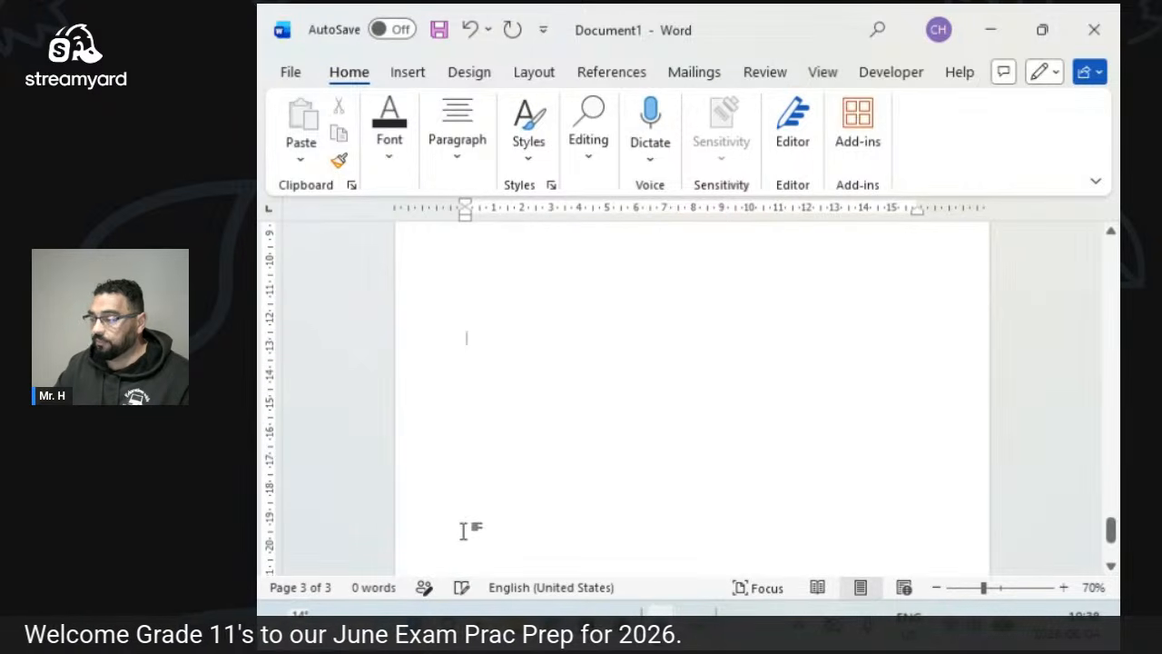
key(Return)
key(Return)
key(Return)
key(Return)
key(Return)
key(Return)
key(Return)
key(Return)
key(Return)
key(Return)
key(Return)
key(Return)
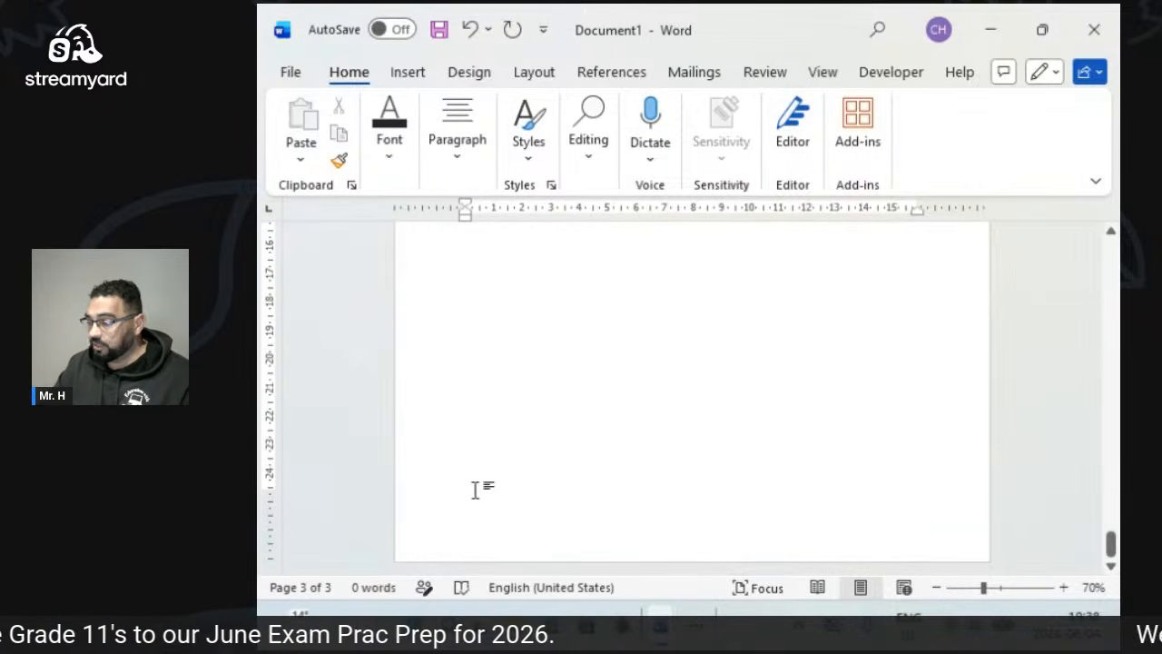
key(Return)
key(Return)
key(Return)
key(Return)
key(Return)
key(Return)
key(Return)
key(Return)
key(Return)
key(Return)
key(Return)
key(Return)
key(Return)
key(Return)
key(Return)
key(Return)
key(Return)
key(Return)
key(Return)
key(Return)
key(Return)
key(Return)
key(Return)
key(Return)
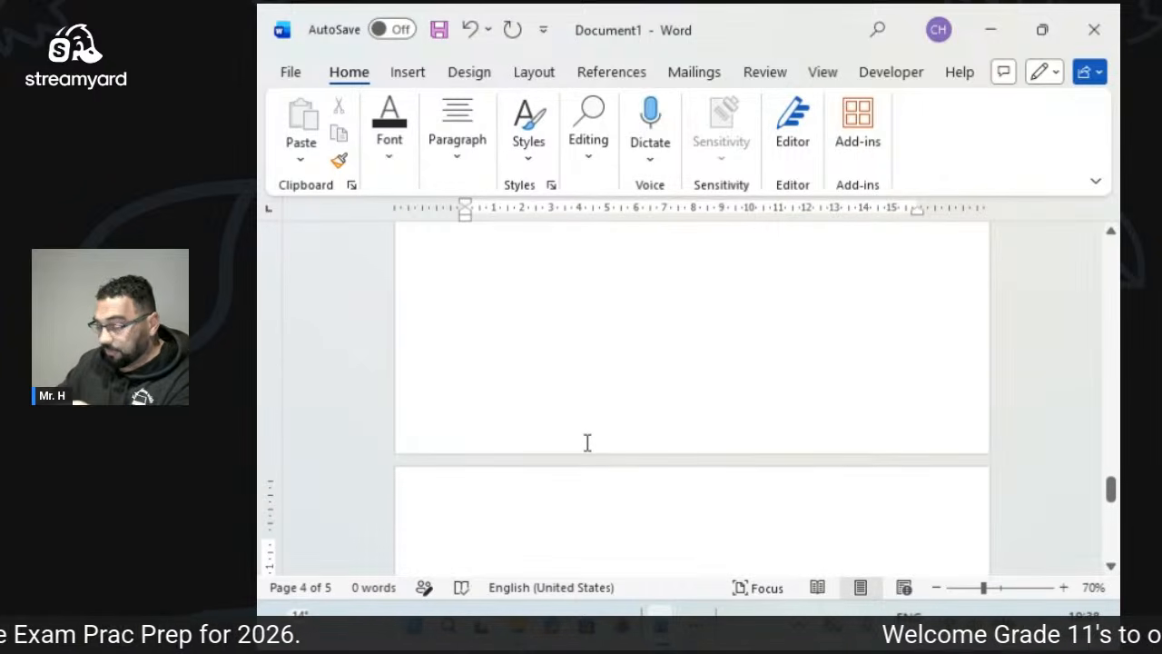
Insert page numbers at the bottom of the page with the Plain Number 3 layout from the page 1 footer, then close the footer.
scroll(587, 443, up, 3)
scroll(587, 439, up, 15)
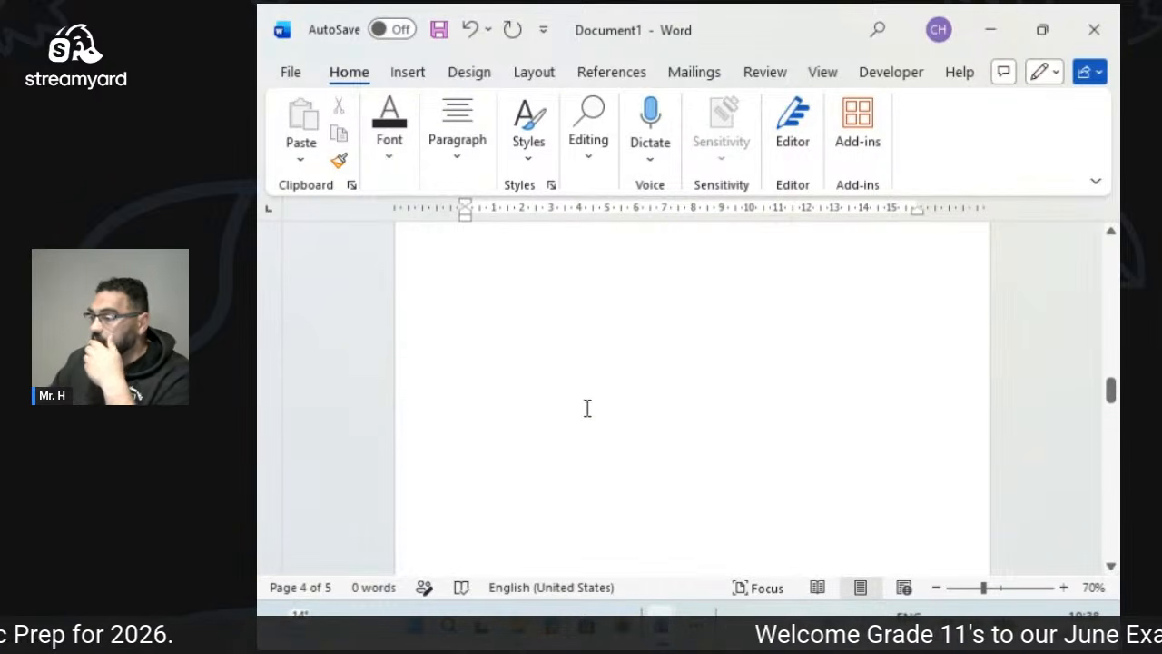
scroll(585, 416, up, 8)
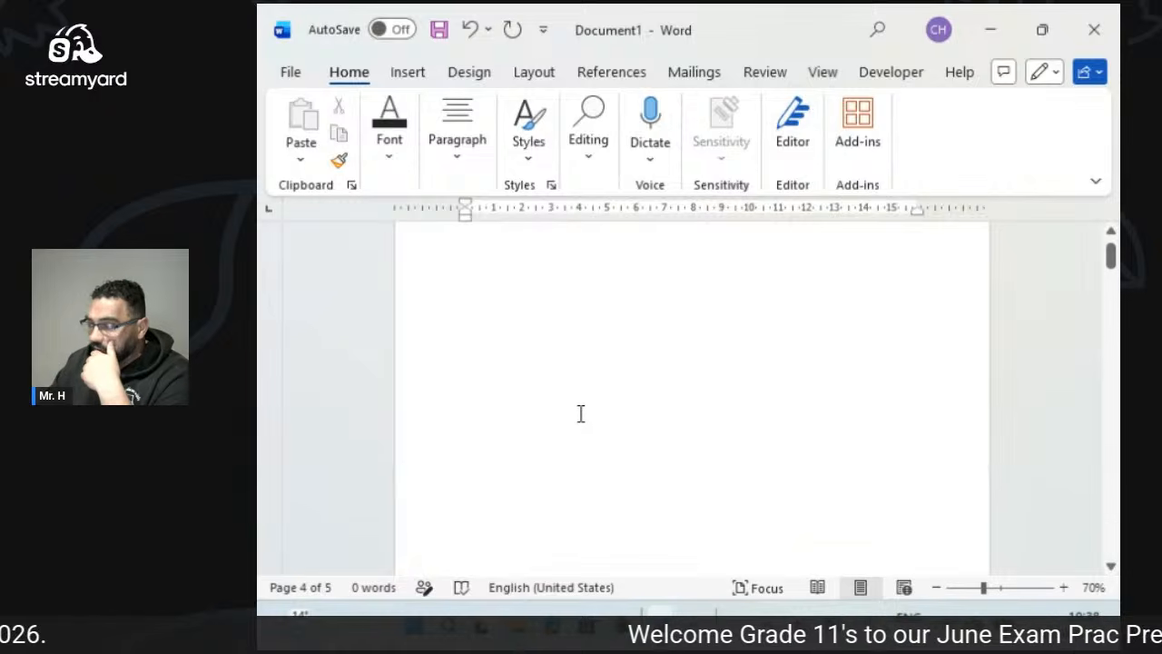
scroll(733, 524, down, 1)
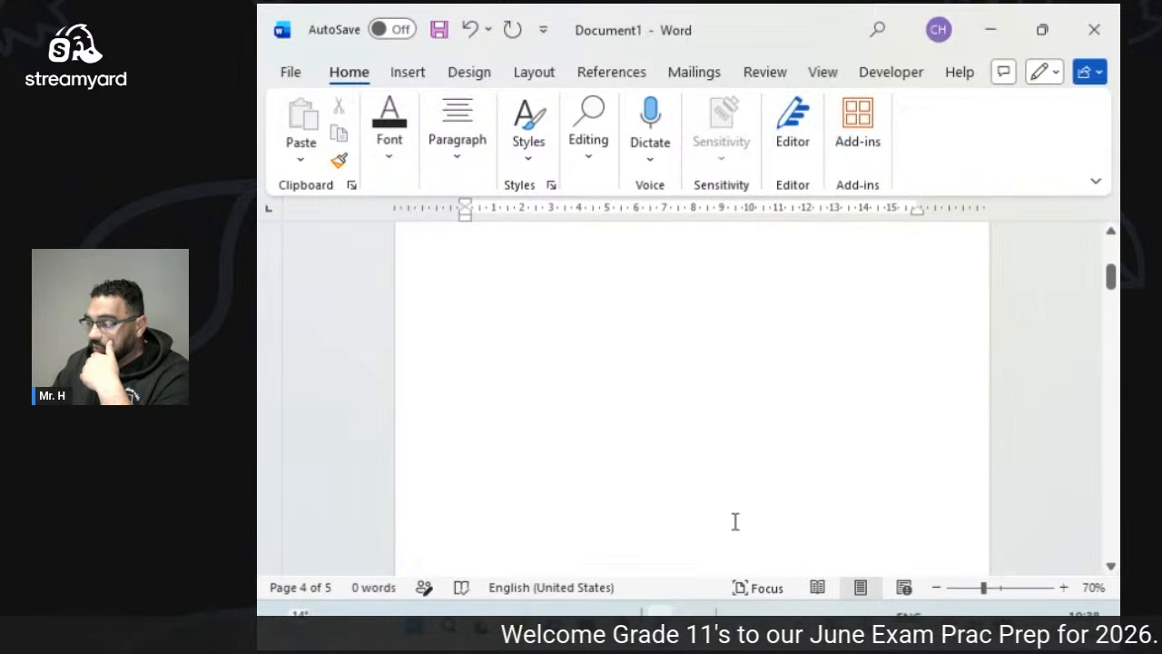
scroll(734, 521, down, 2)
scroll(734, 519, up, 1)
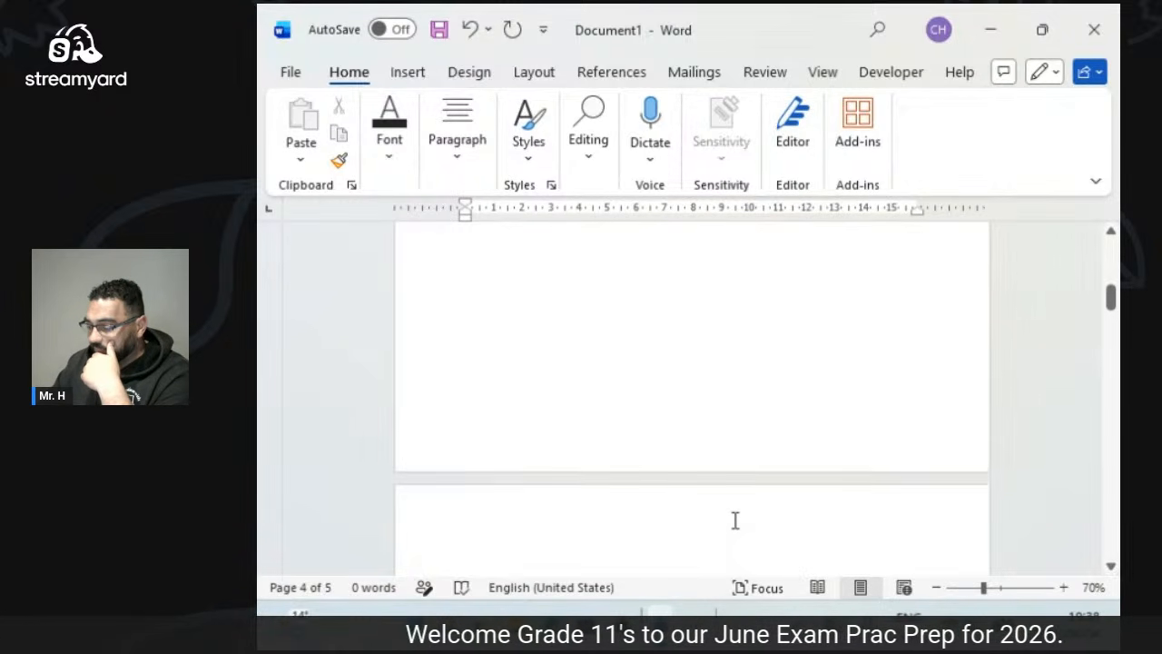
double_click(815, 430)
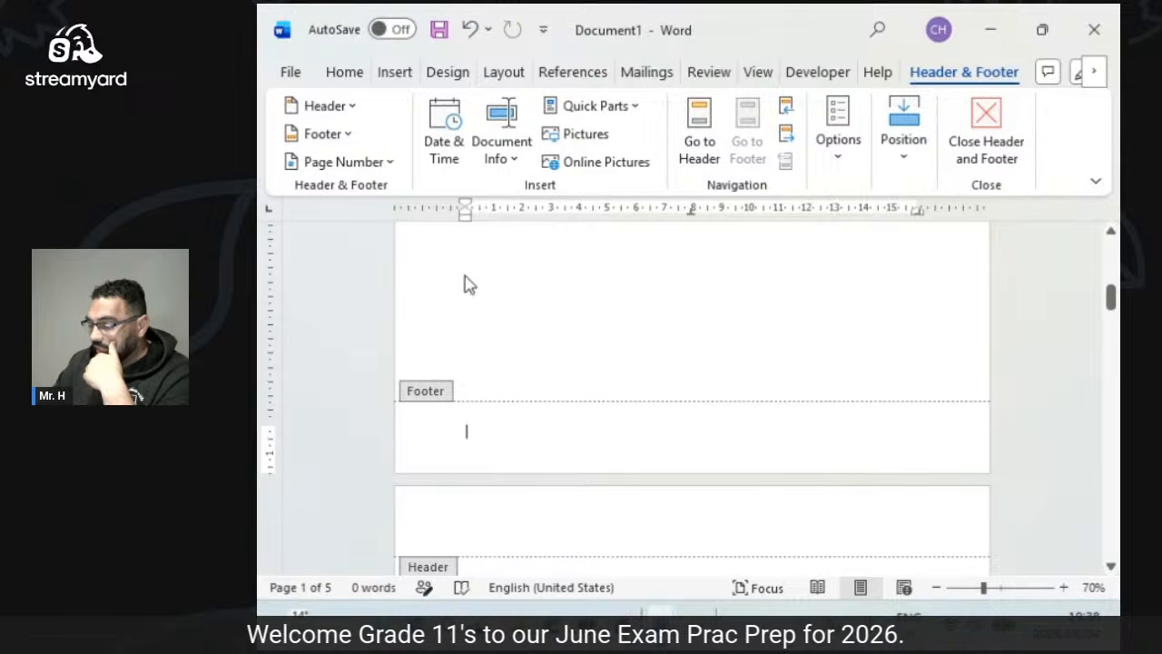
click(395, 168)
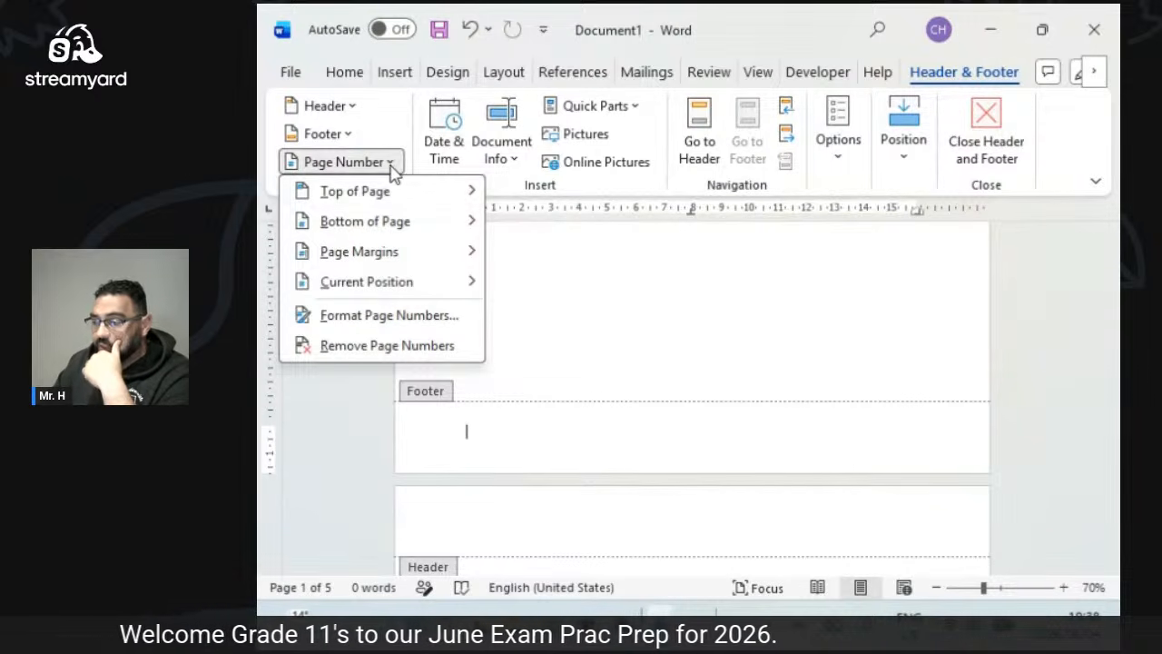
mouse_move(390, 229)
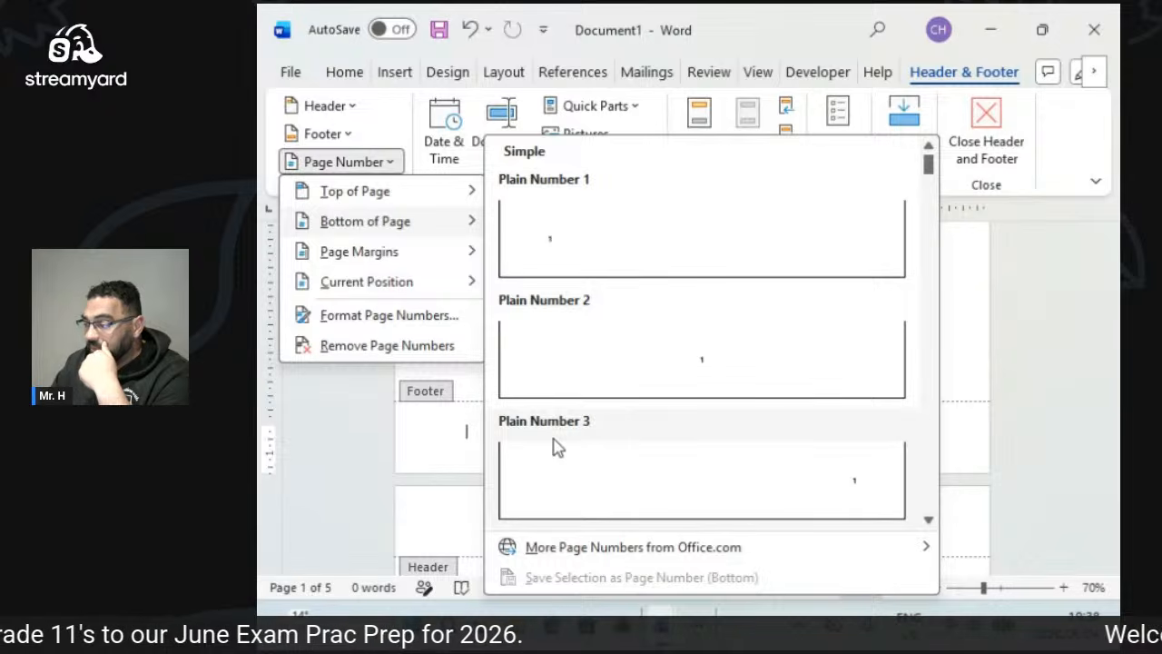
click(863, 493)
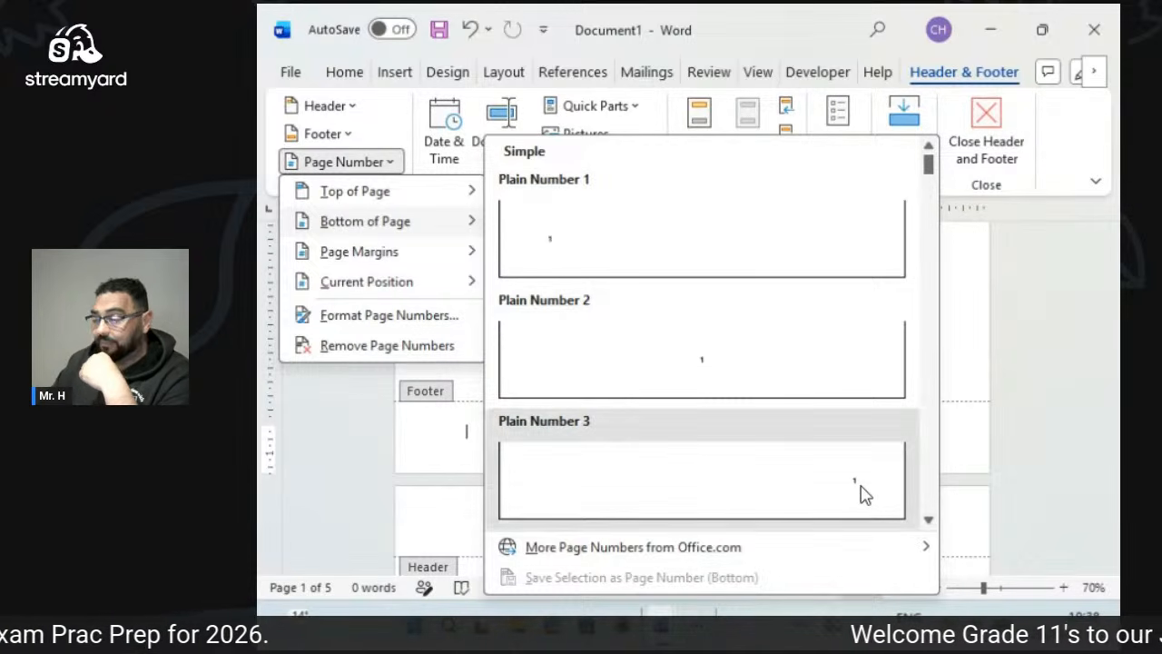
click(987, 168)
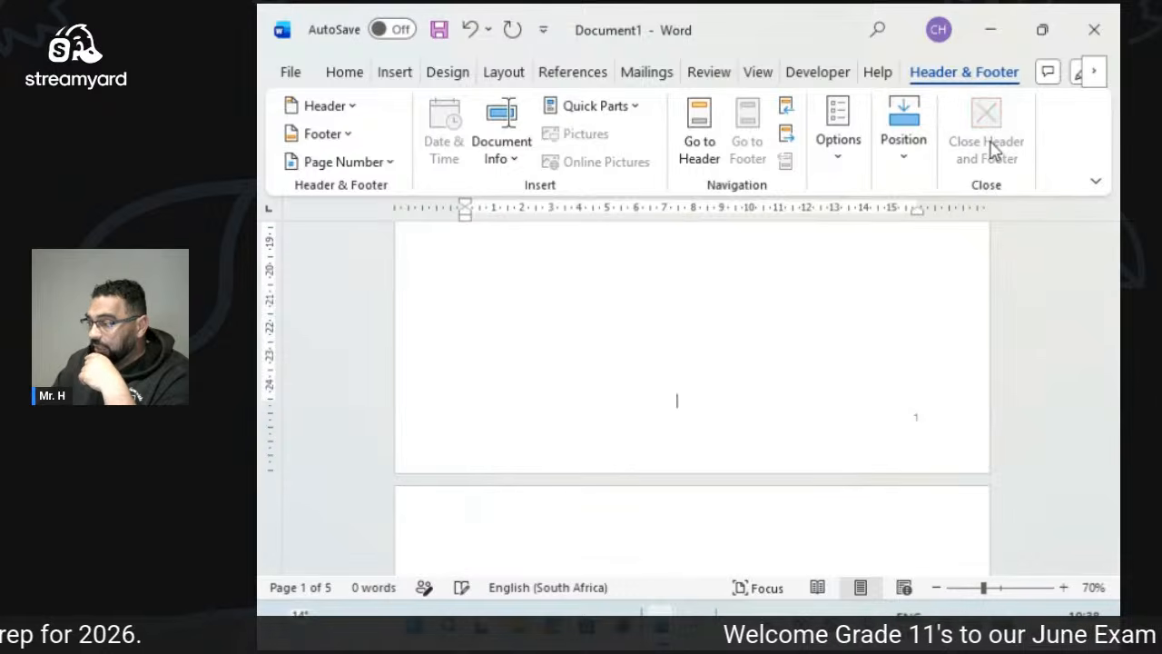
Check the page numbers through page 3, then reopen the footer on page 1.
scroll(669, 399, down, 5)
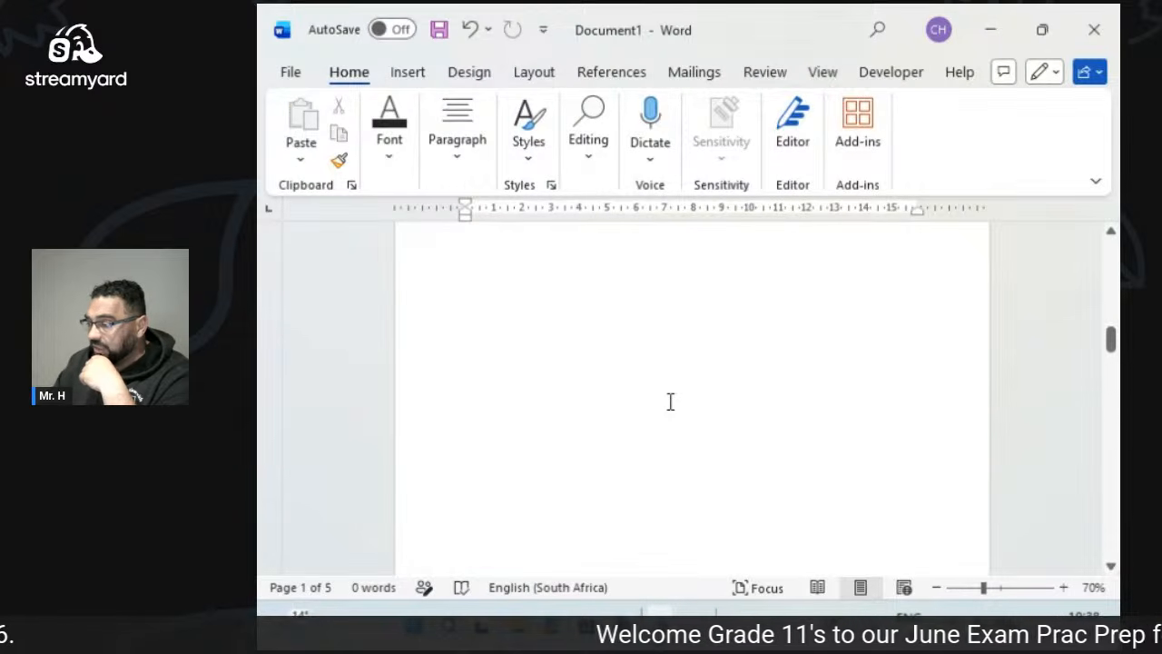
scroll(670, 401, down, 5)
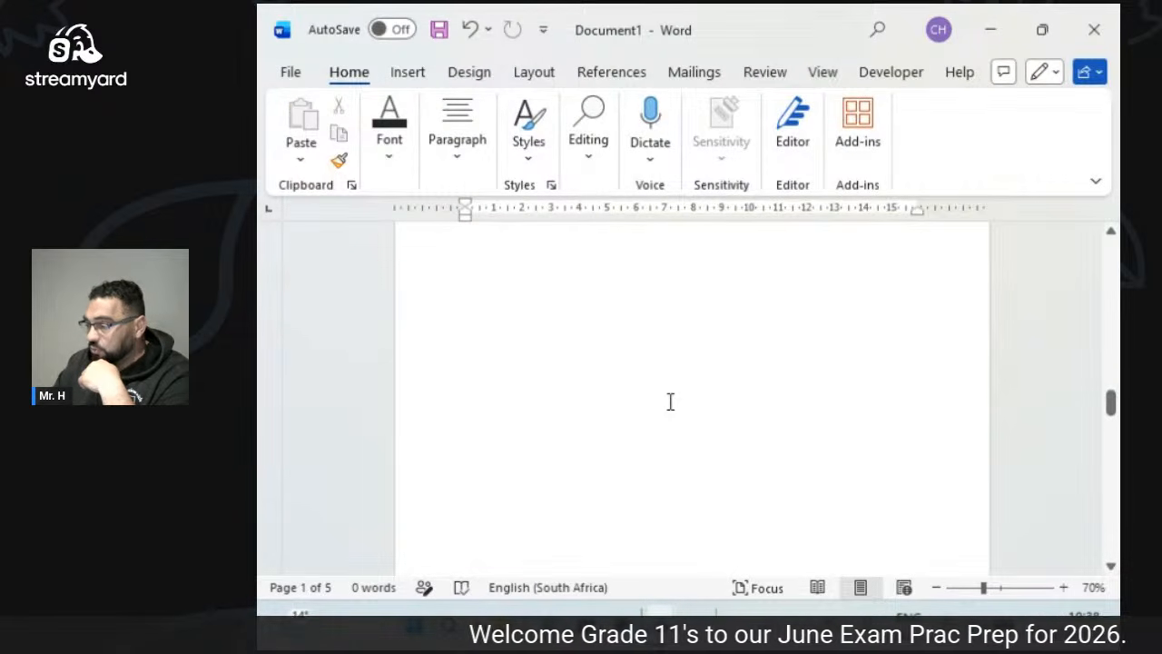
scroll(670, 401, down, 3)
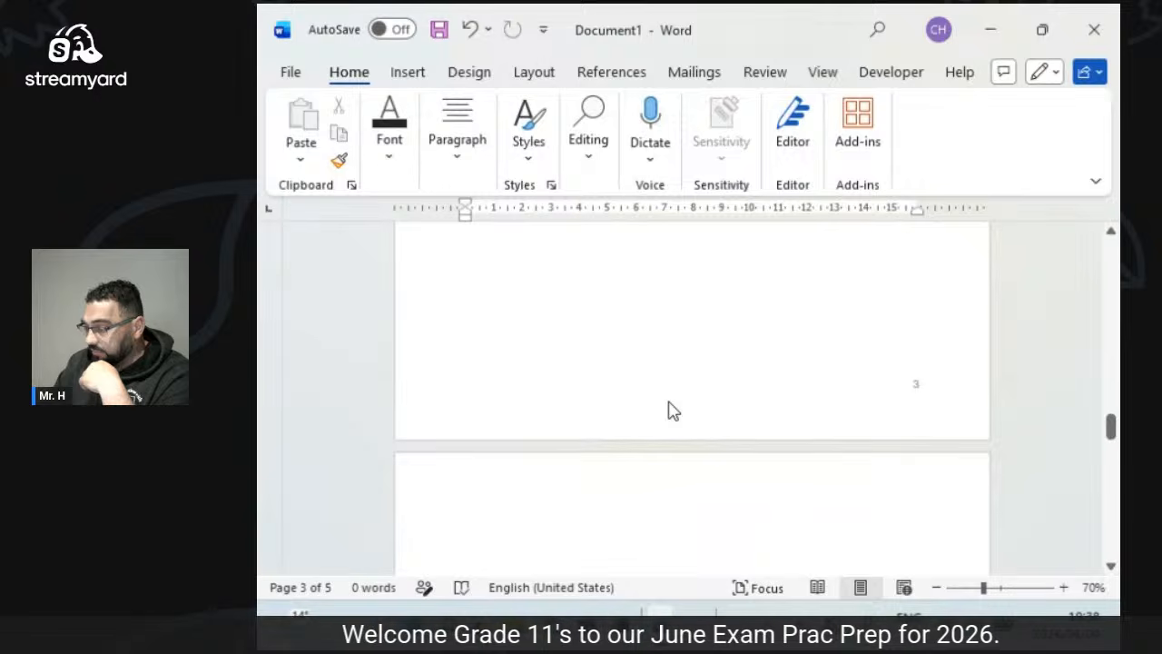
scroll(670, 409, up, 5)
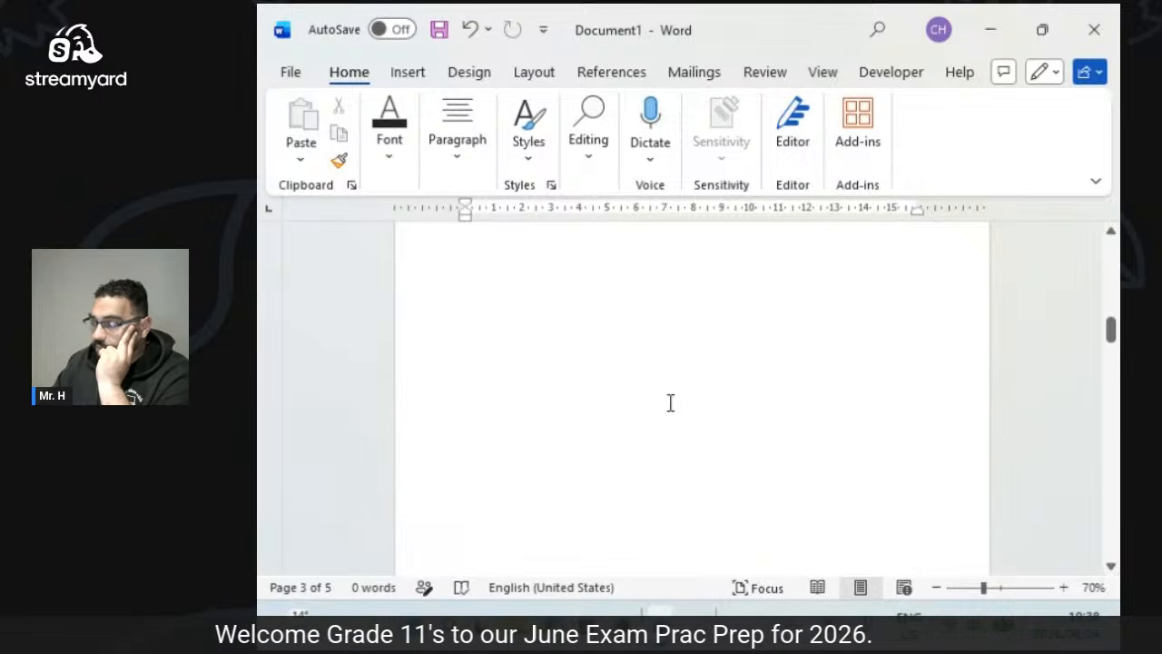
scroll(670, 402, up, 5)
double_click(853, 456)
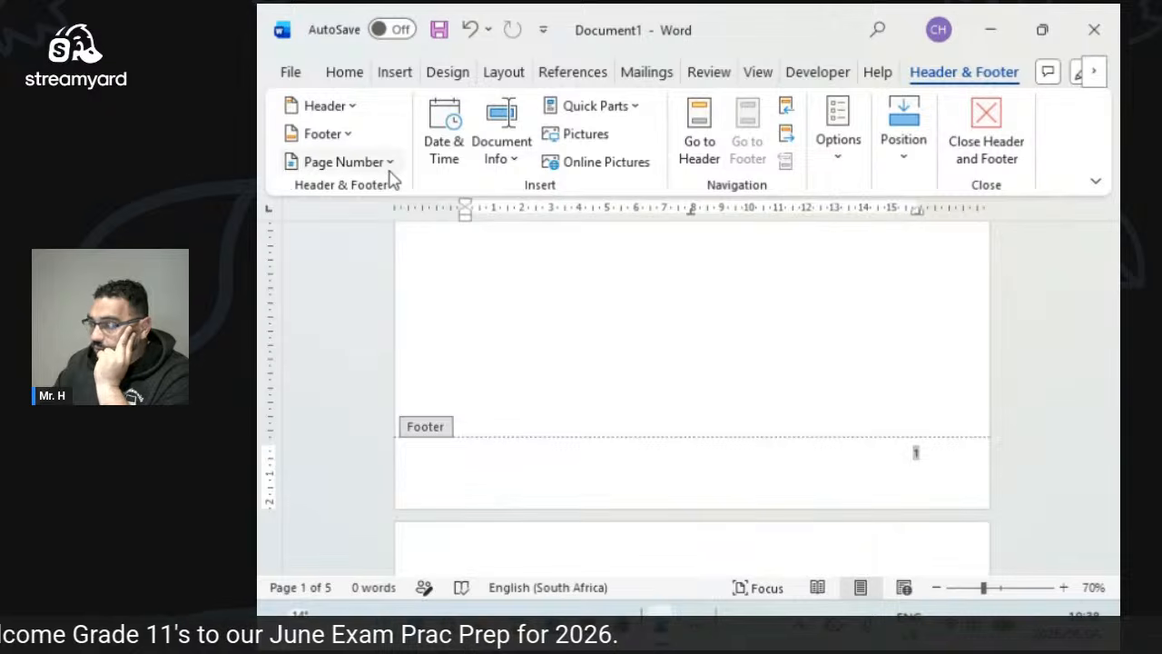
Enable different odd and even pages for the document's headers and footers and leave footer editing.
click(389, 164)
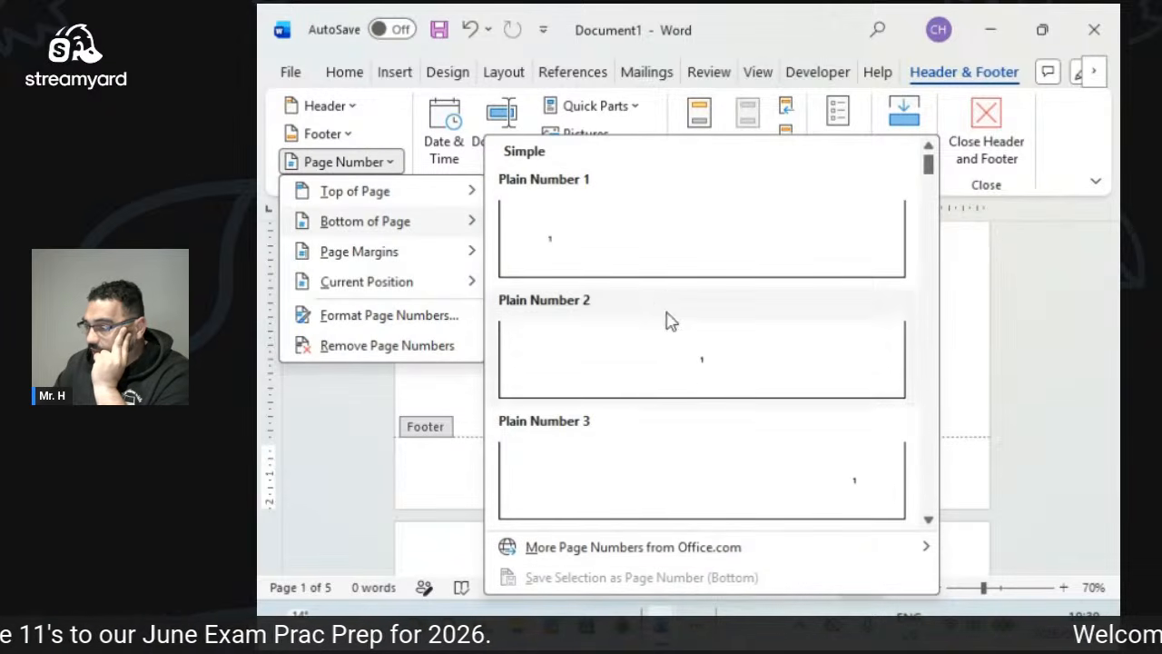
click(398, 169)
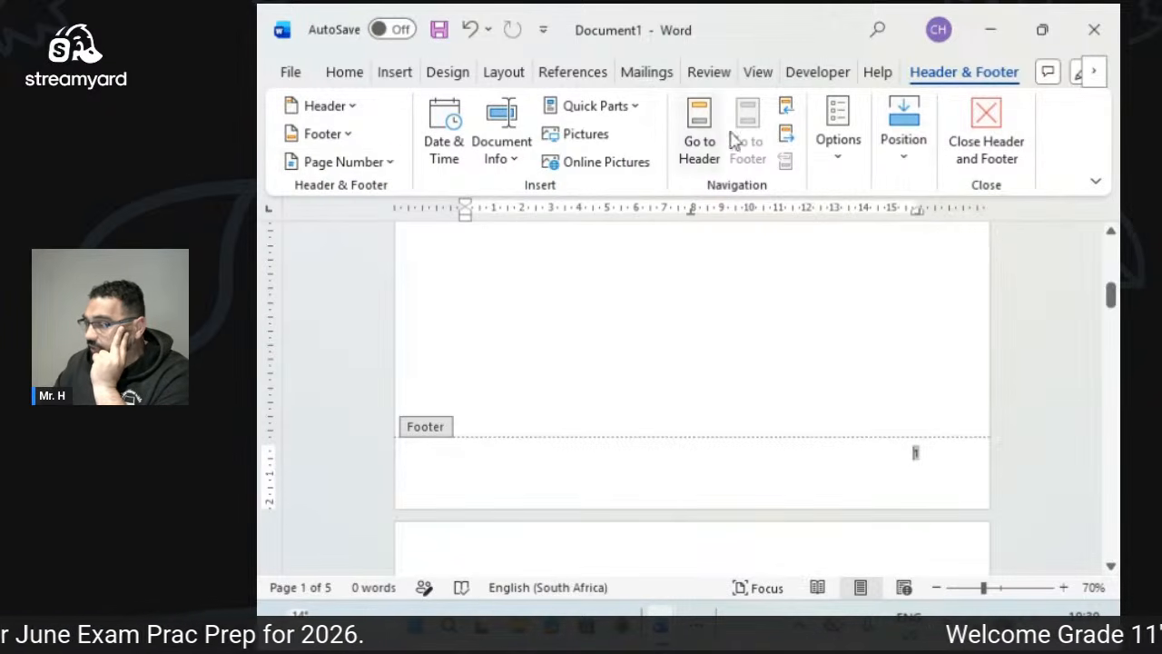
click(838, 162)
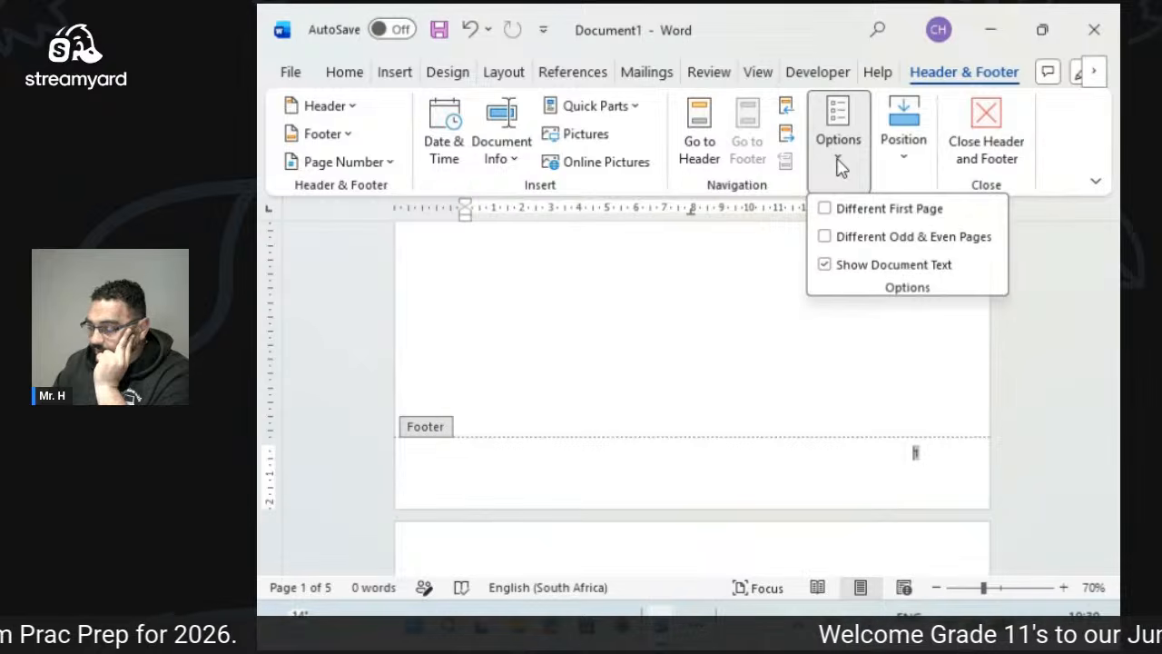
click(824, 237)
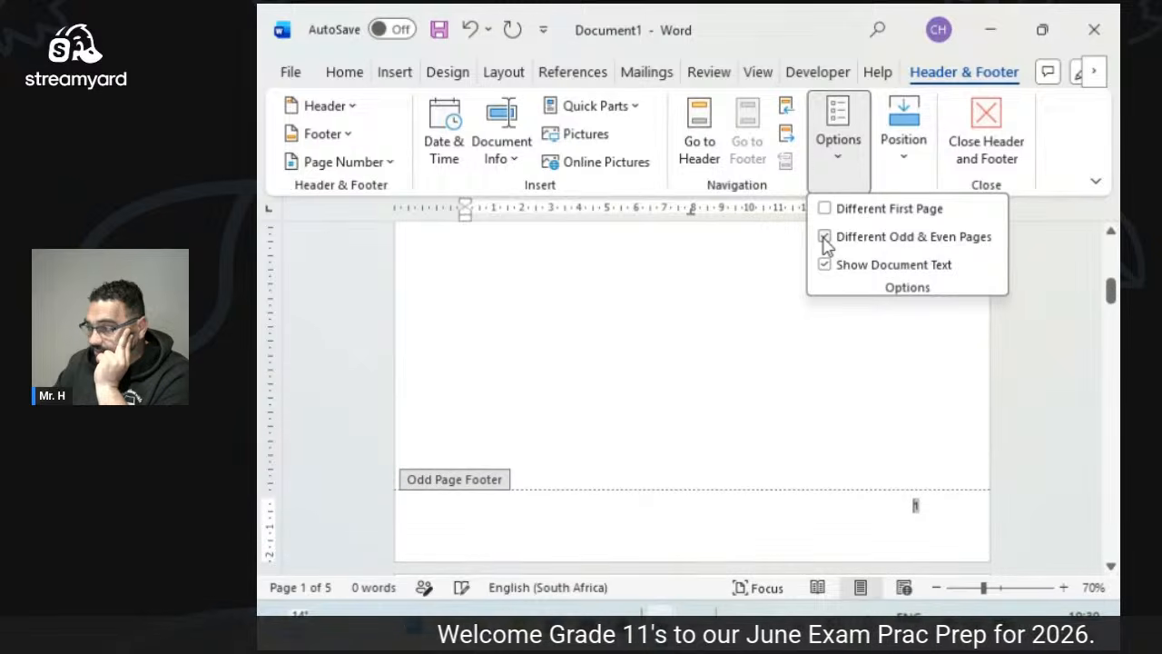
click(977, 150)
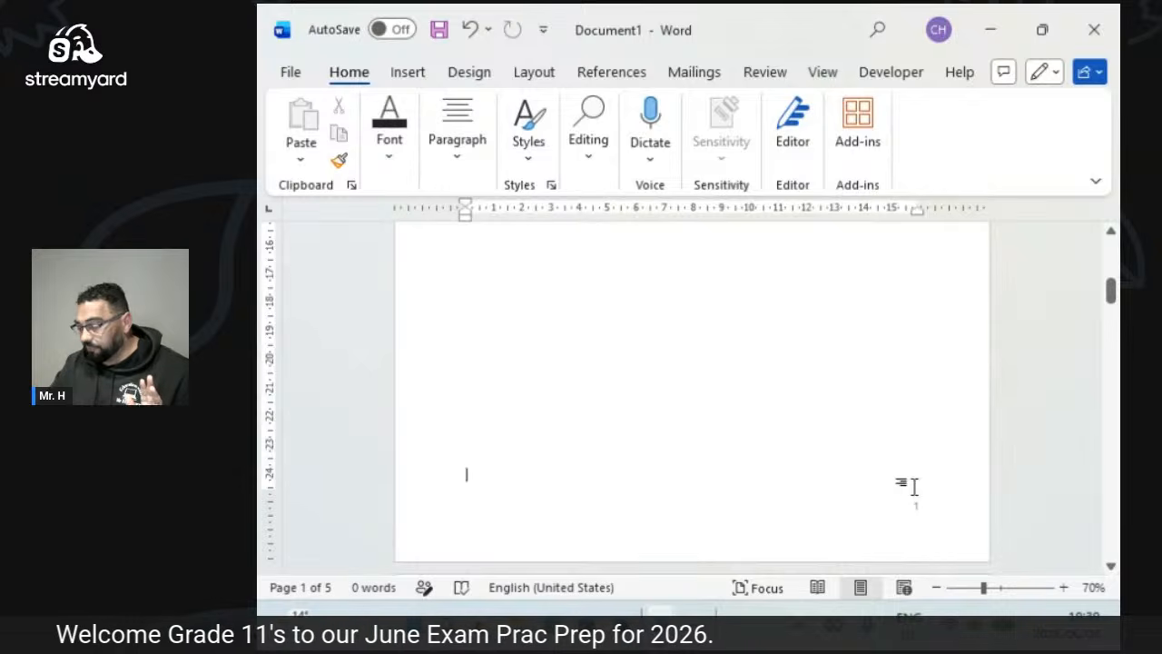
Examine the footers throughout the document to check which pages carry a page number.
scroll(914, 486, down, 15)
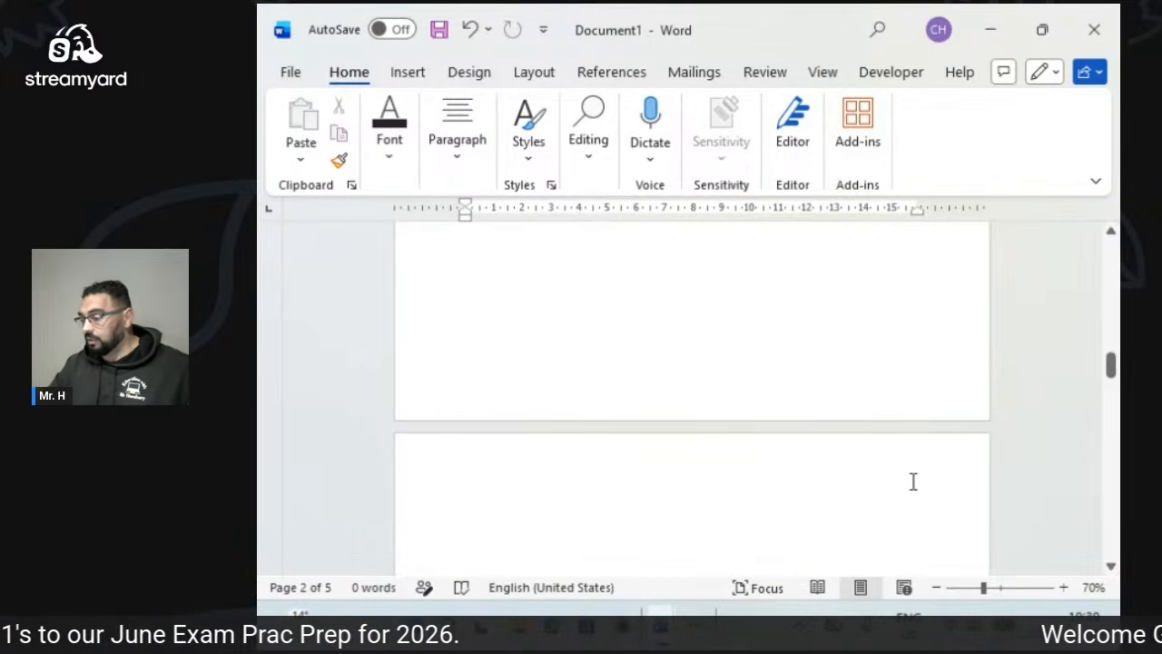
scroll(907, 485, down, 5)
scroll(895, 498, down, 3)
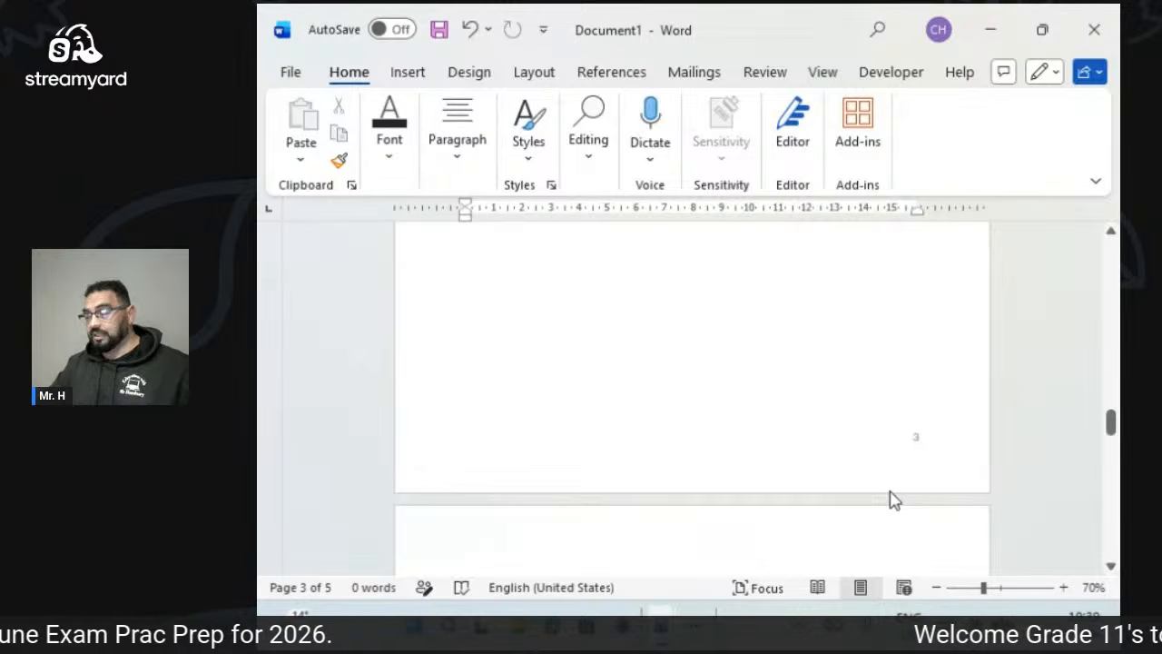
scroll(891, 498, down, 4)
scroll(892, 491, down, 8)
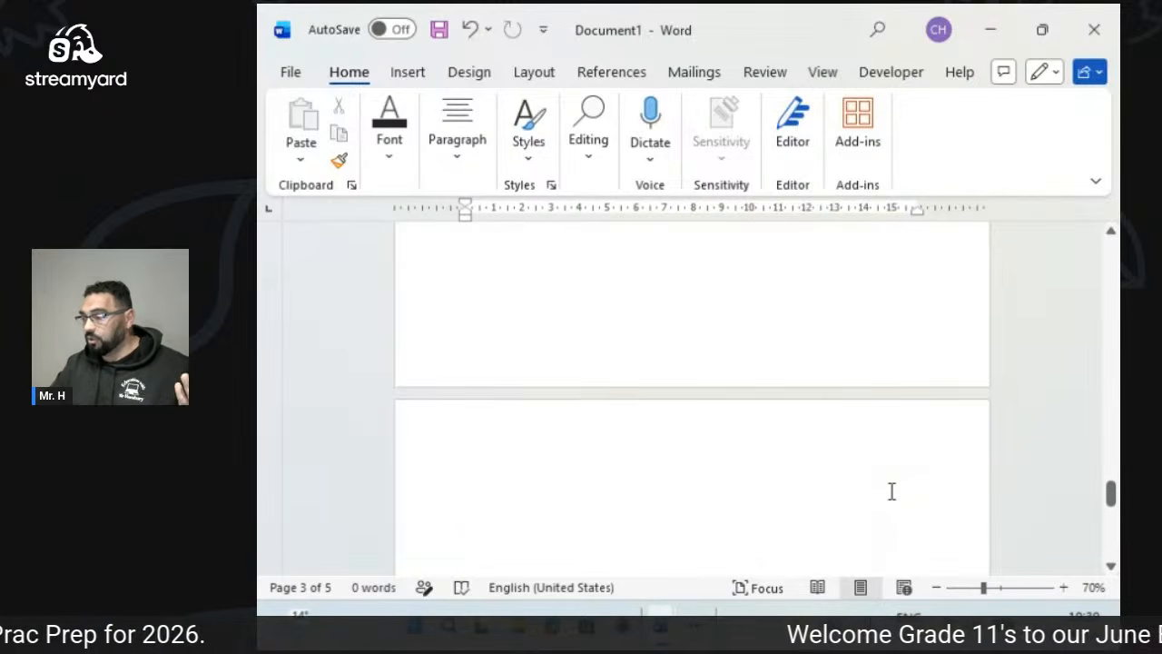
scroll(892, 491, down, 1)
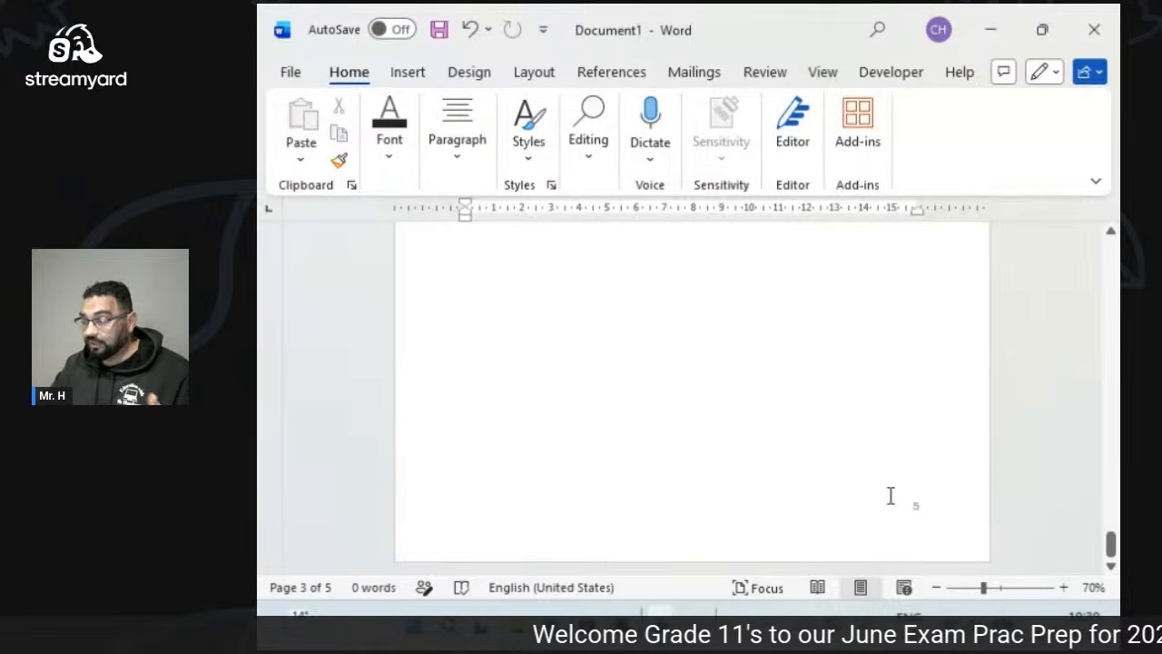
scroll(890, 495, up, 5)
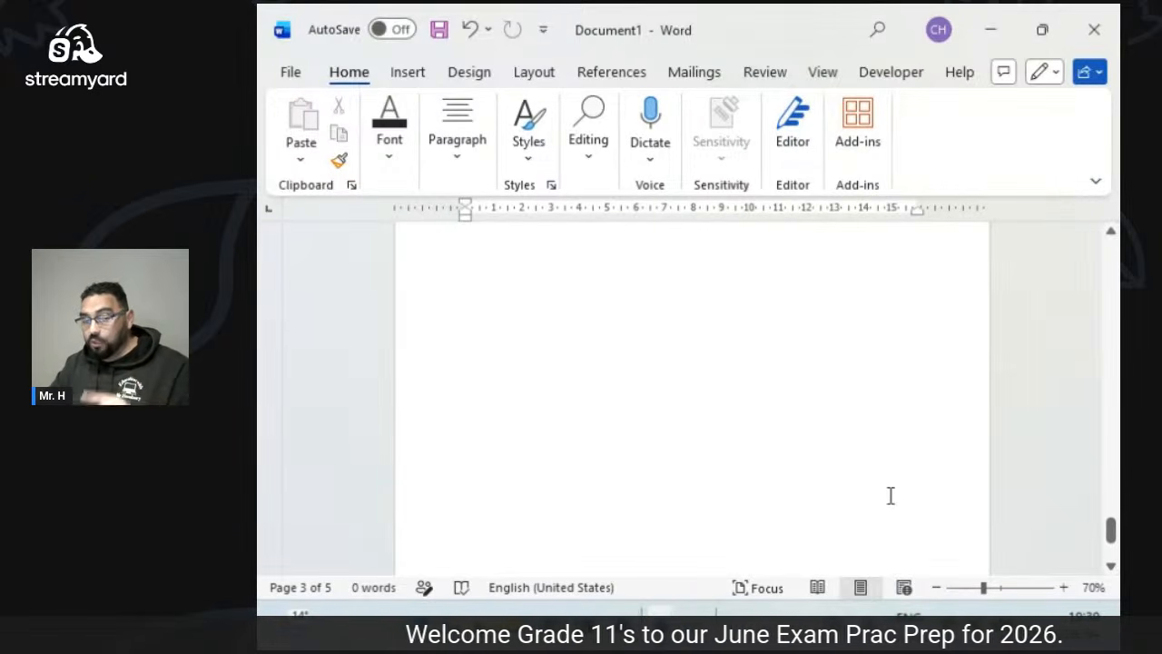
scroll(891, 494, up, 15)
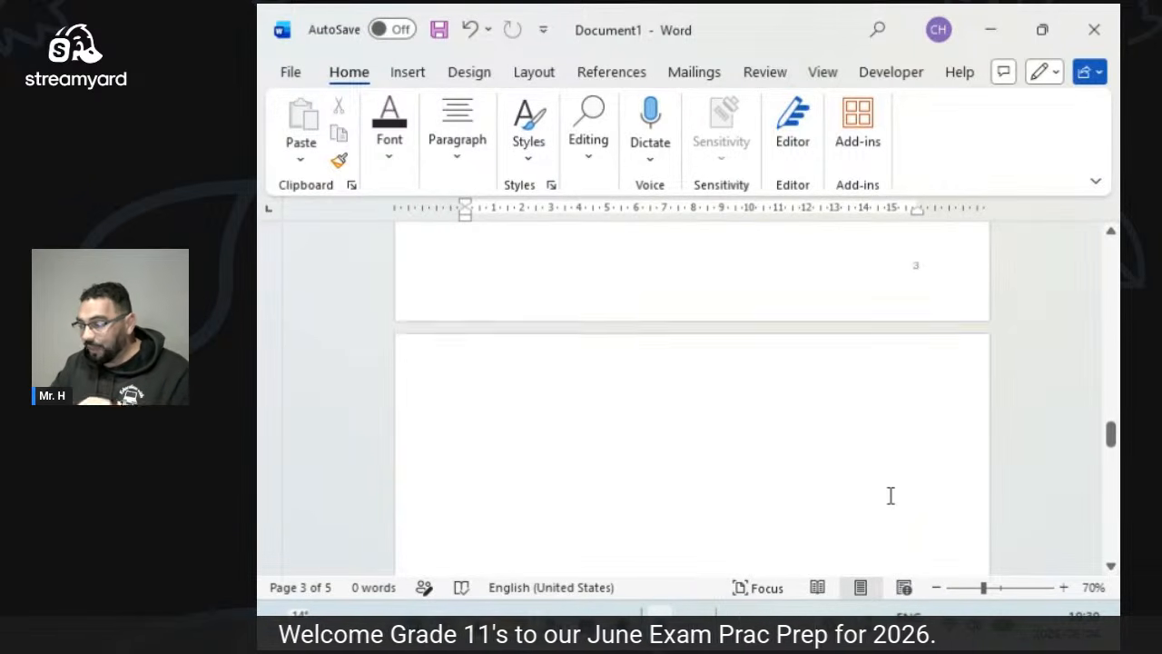
scroll(890, 507, up, 15)
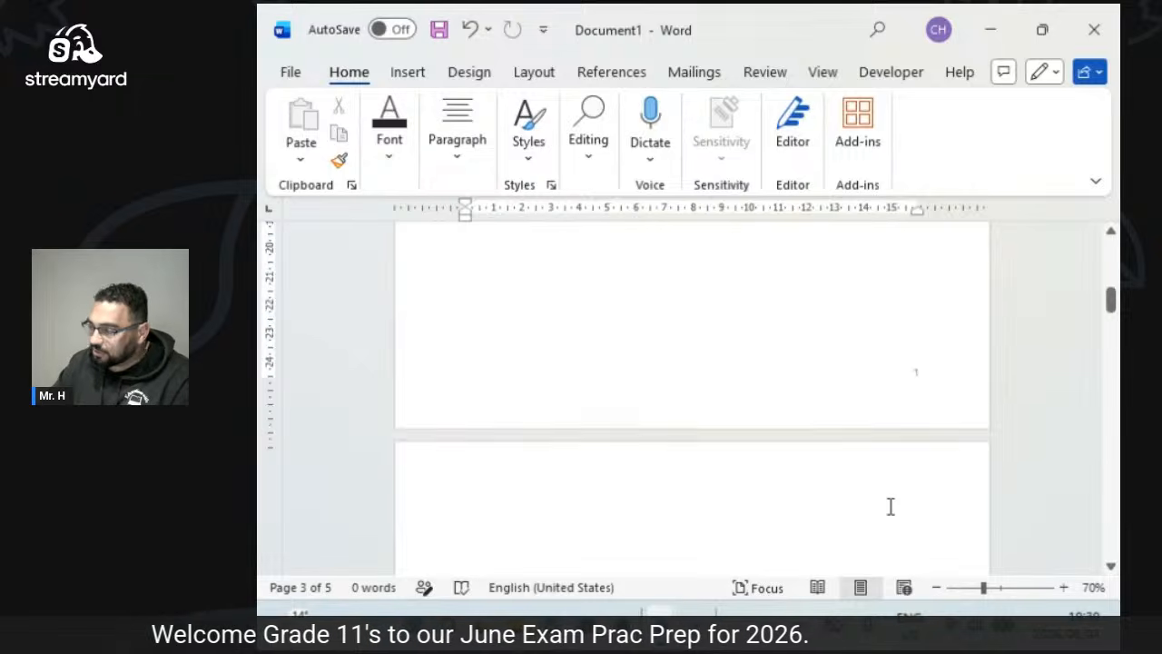
Insert a Plain Number 1 page number at the bottom of the page in page 2's even page footer and leave footer editing.
scroll(891, 506, down, 6)
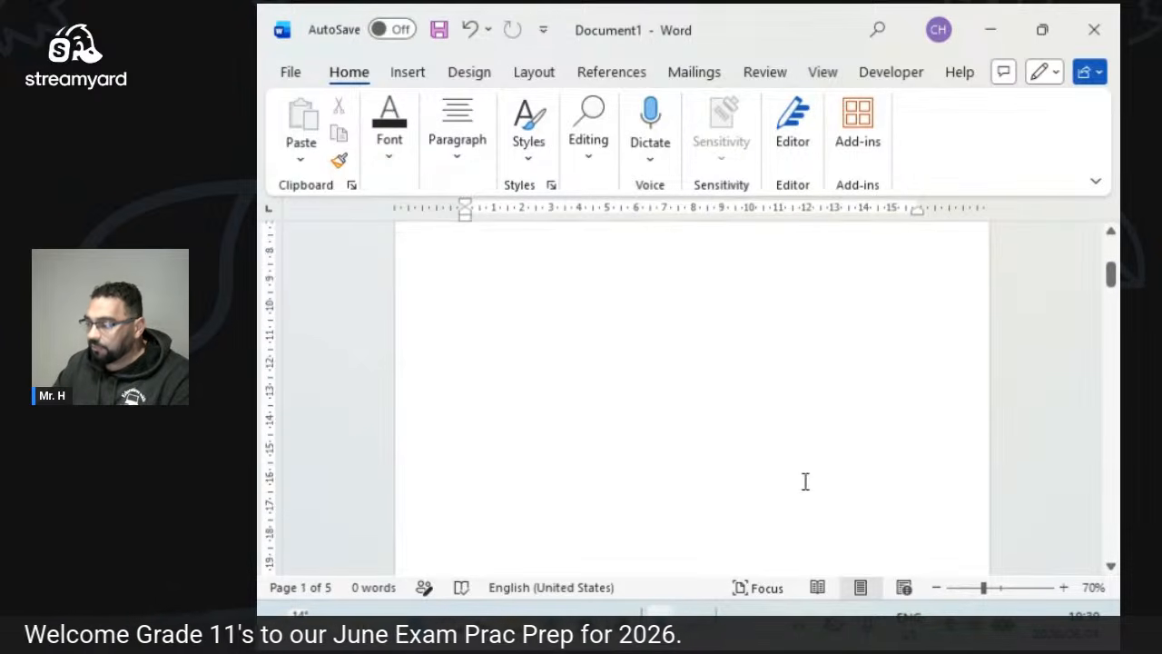
scroll(805, 481, down, 5)
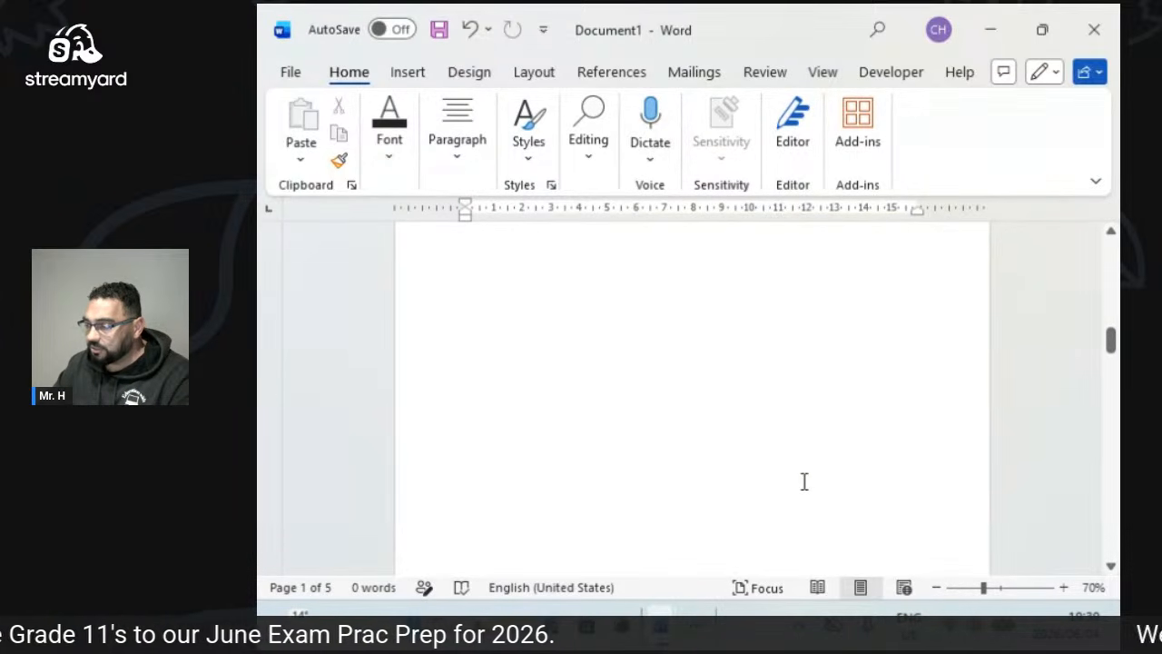
double_click(511, 479)
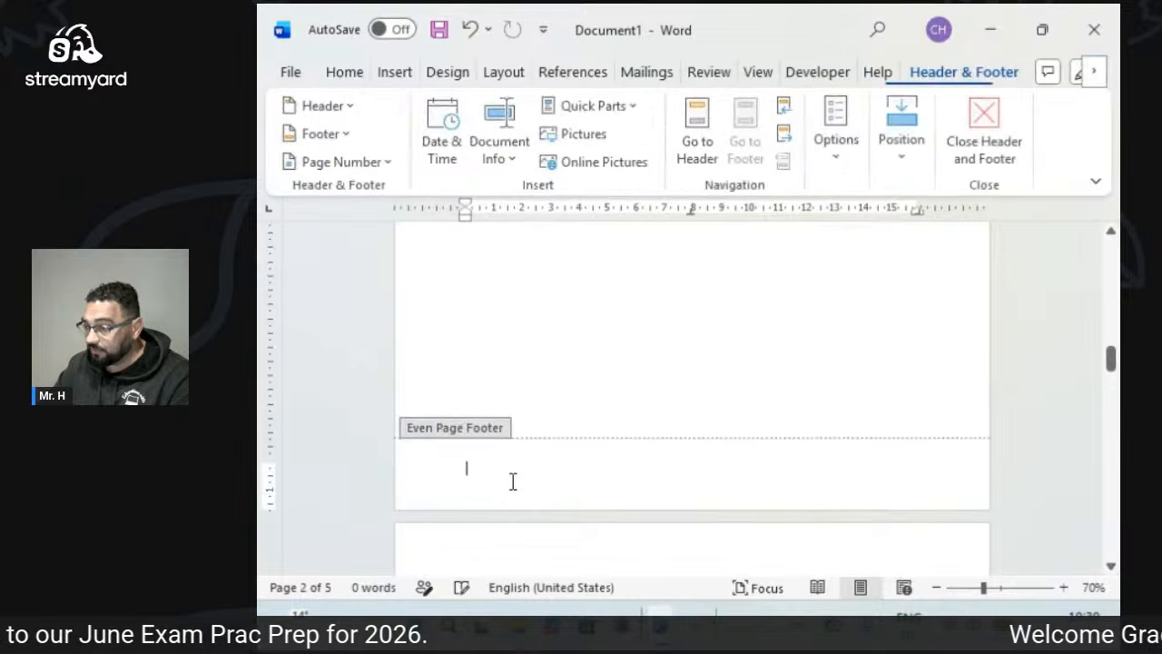
click(383, 163)
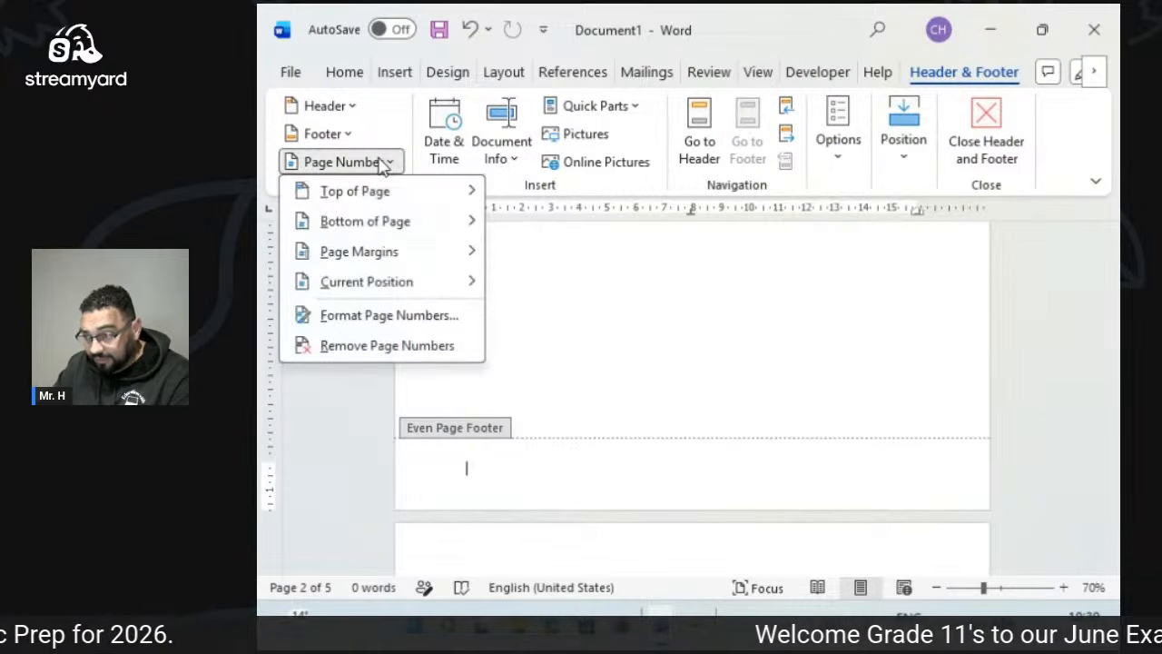
mouse_move(404, 222)
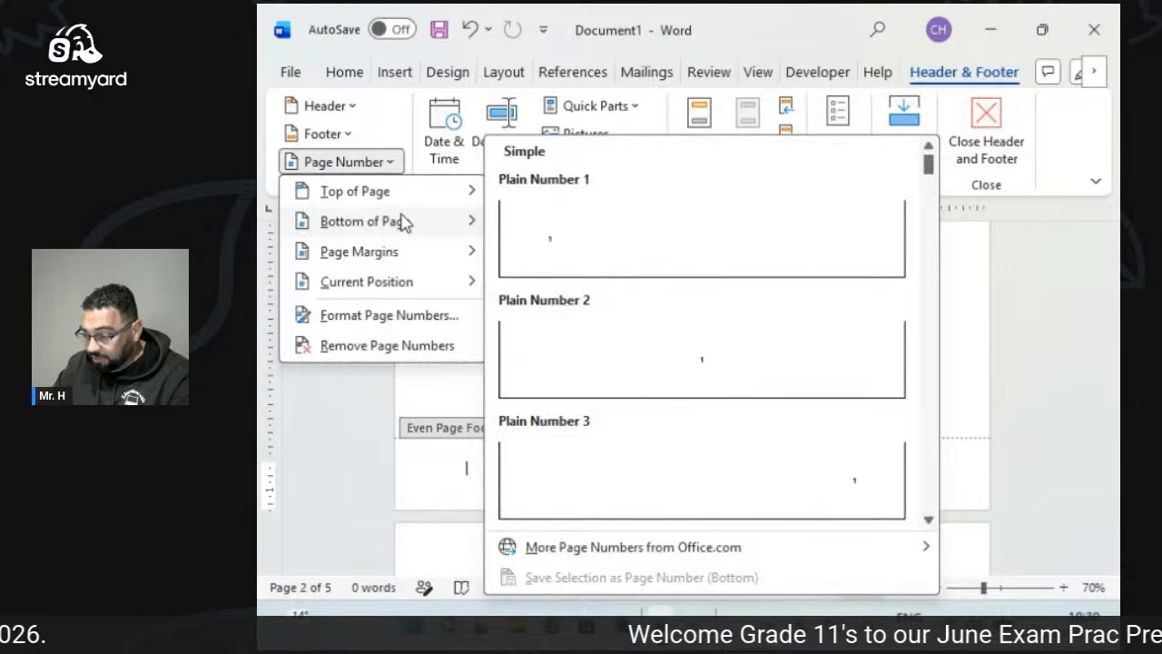
click(559, 246)
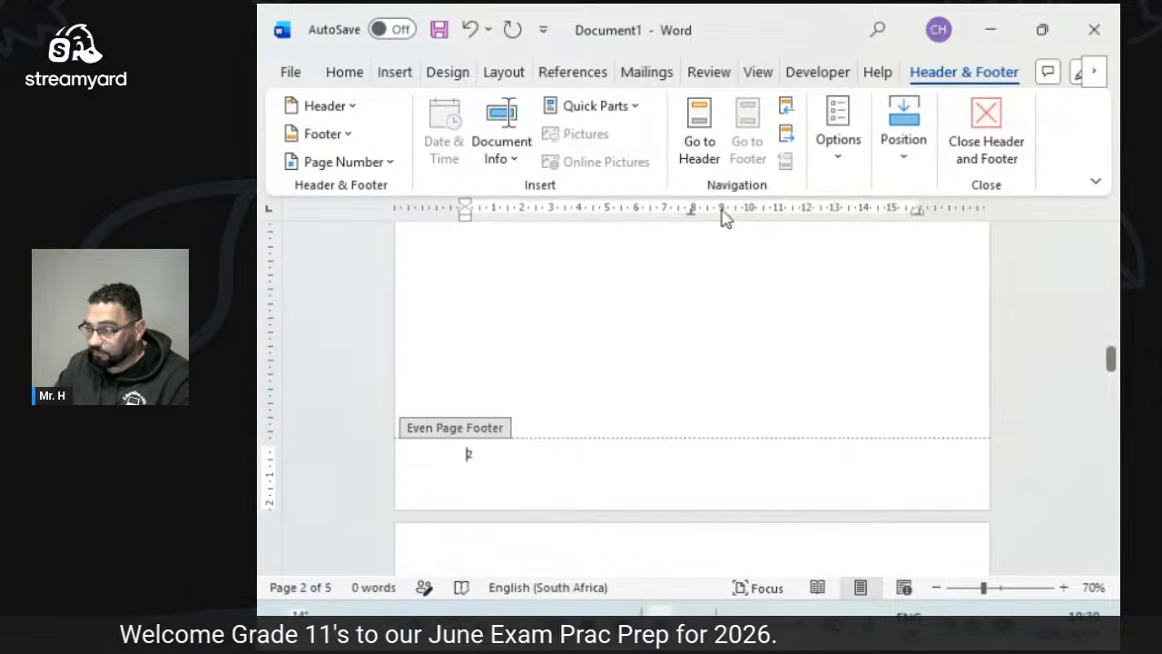
click(980, 145)
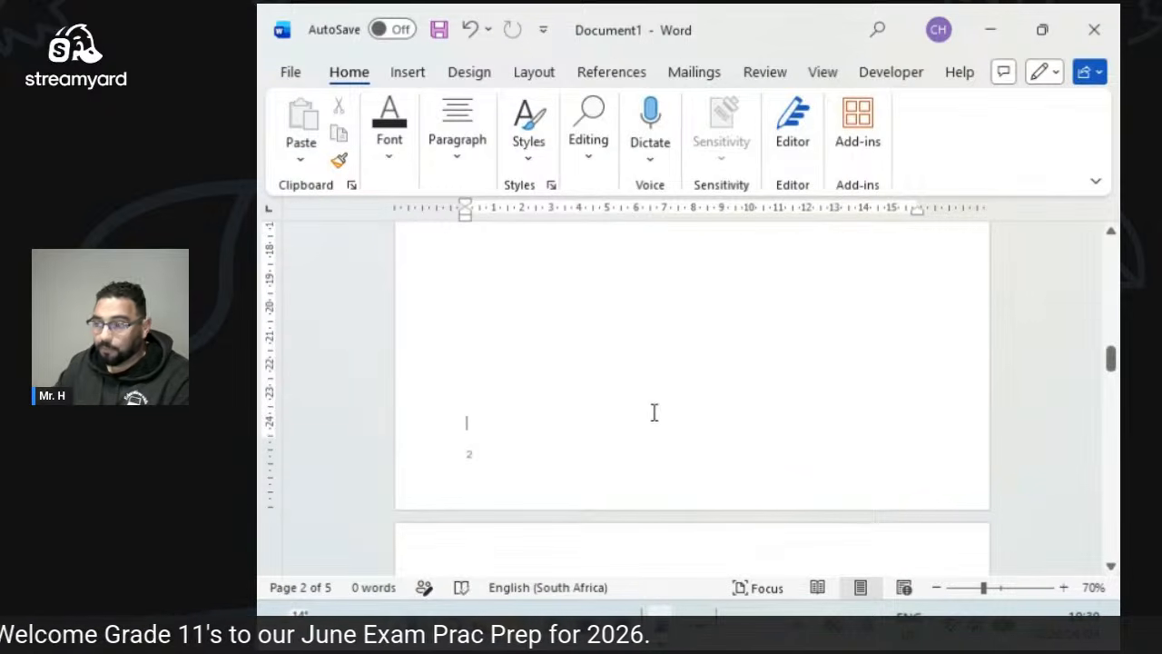
Review the footers across the pages to compare page number placement on odd and even pages.
scroll(781, 386, up, 5)
scroll(783, 386, up, 5)
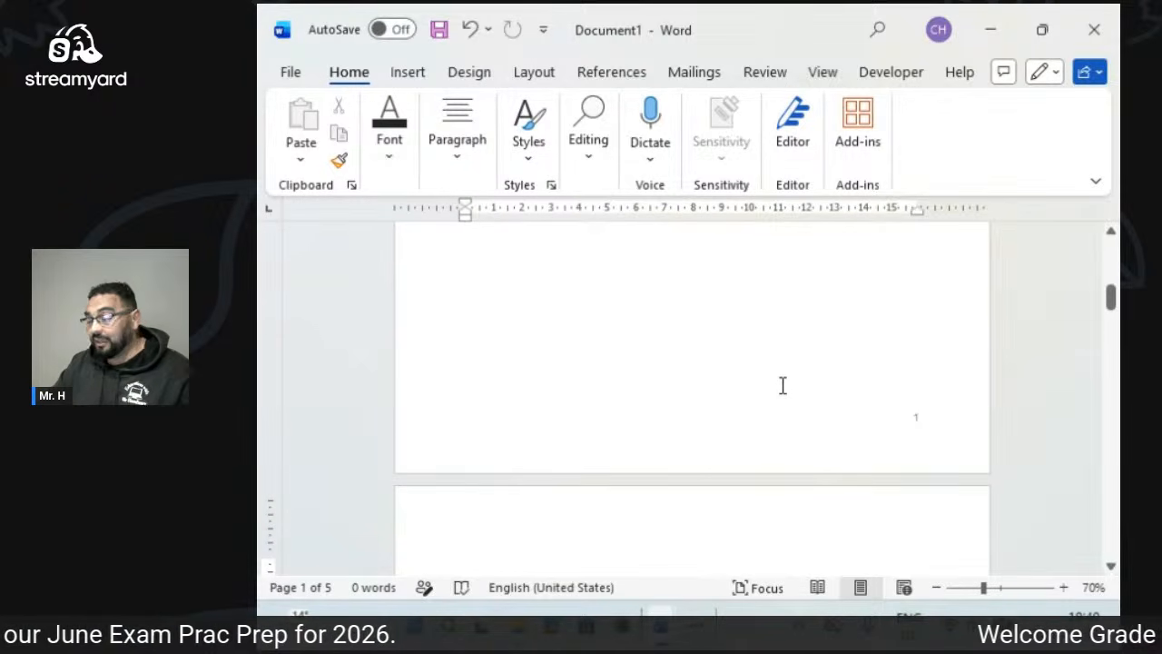
scroll(782, 386, down, 6)
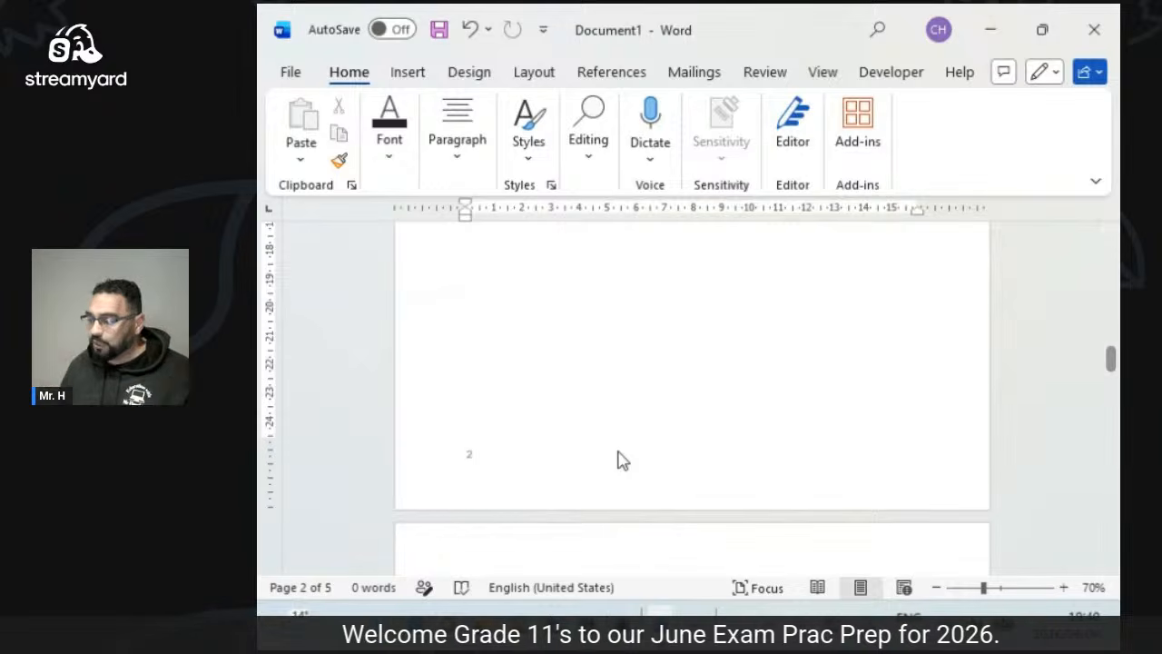
scroll(688, 426, up, 5)
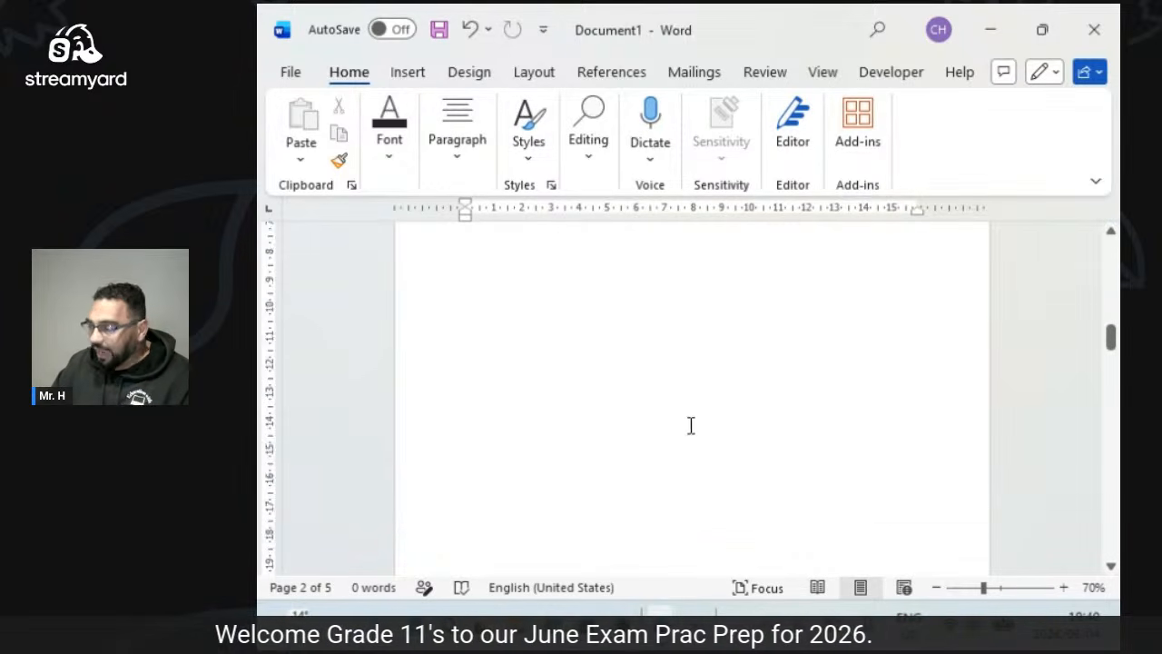
scroll(690, 429, down, 10)
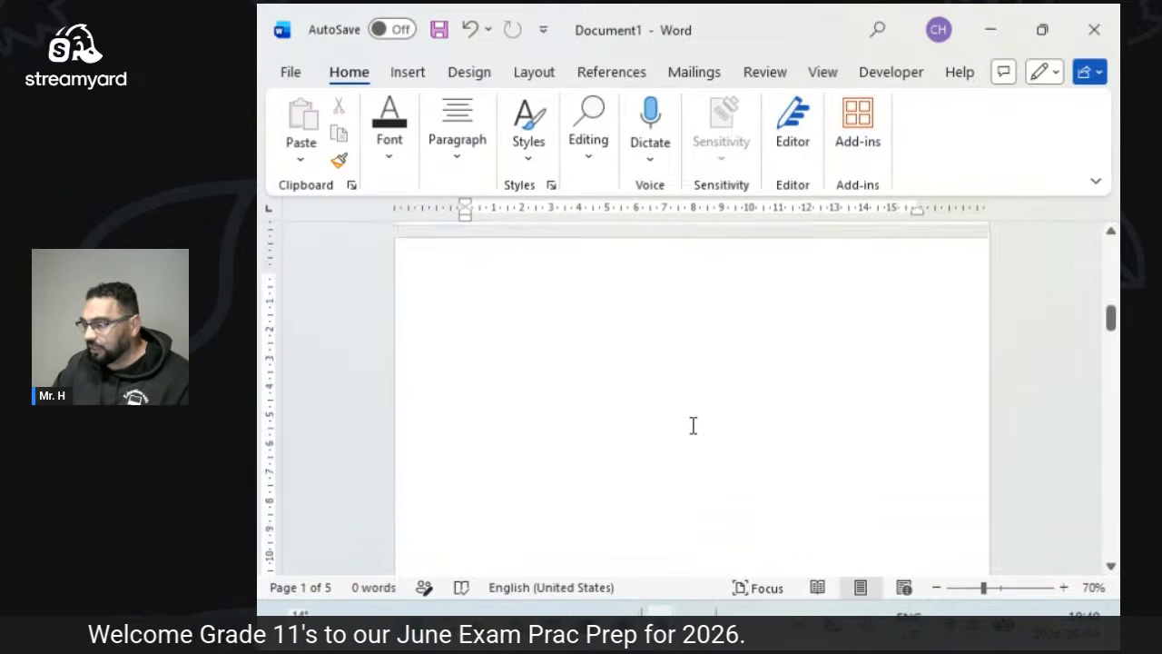
scroll(689, 432, down, 15)
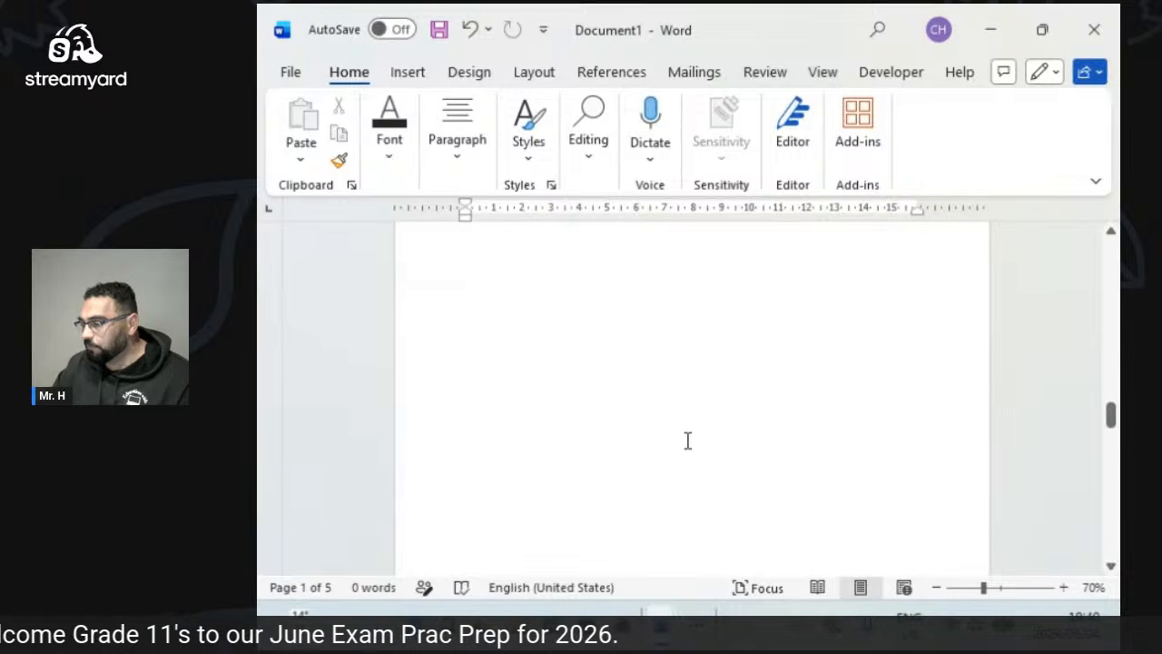
scroll(688, 440, down, 7)
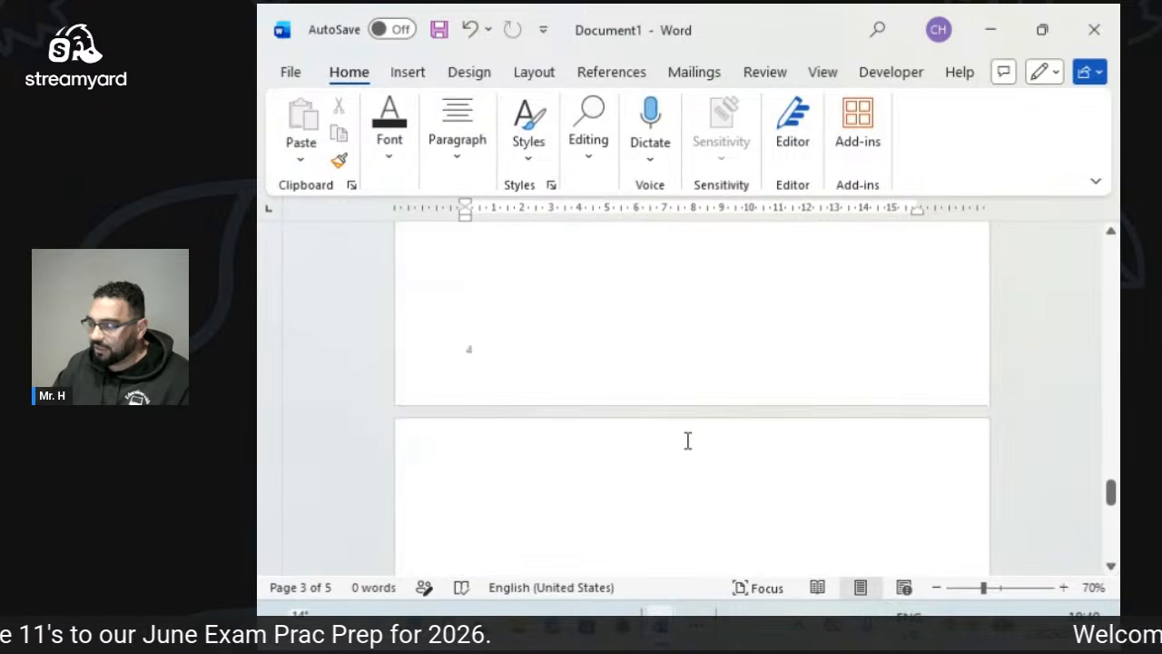
scroll(688, 440, down, 1)
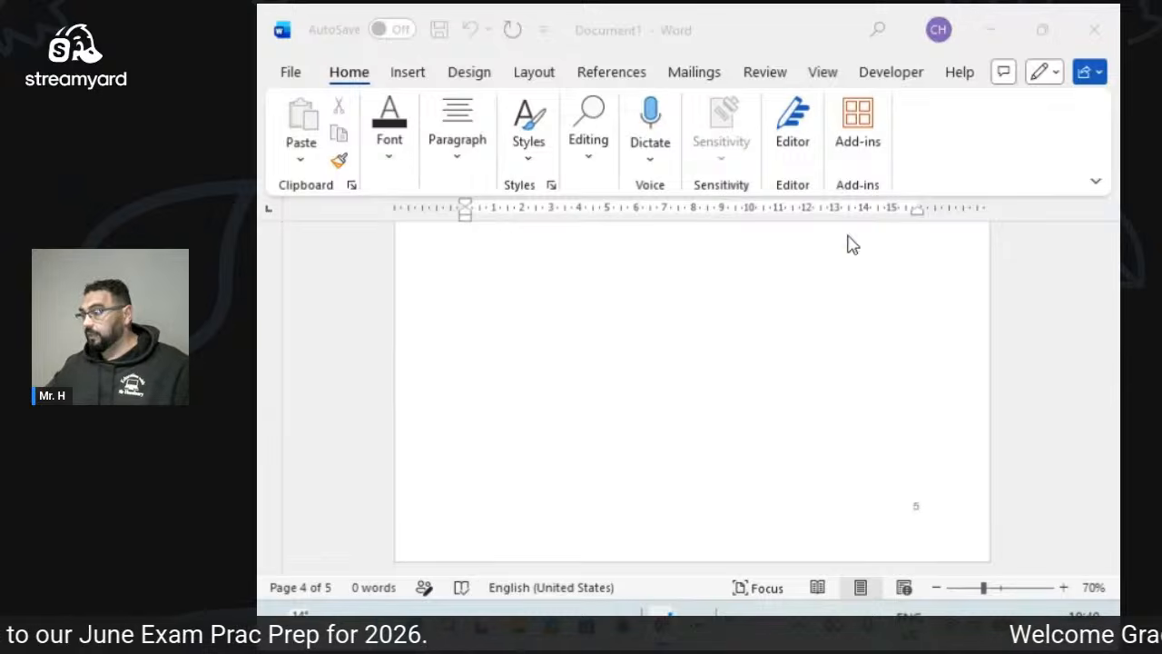
Close the blank Document1 without saving its changes.
click(1094, 31)
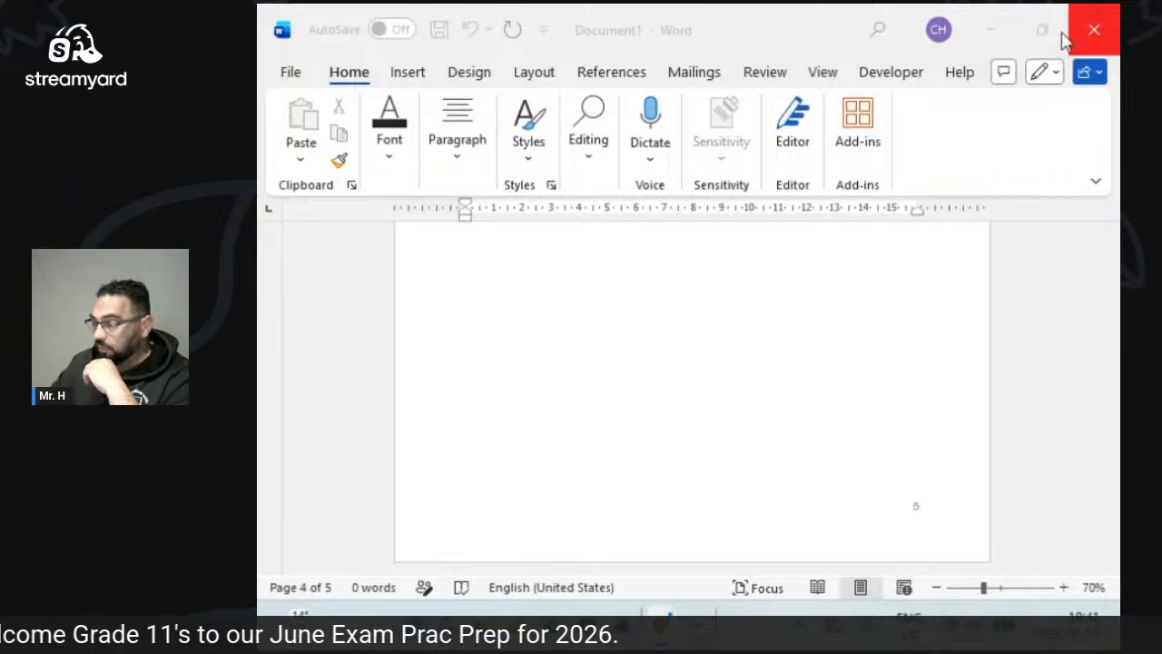
mouse_move(1024, 55)
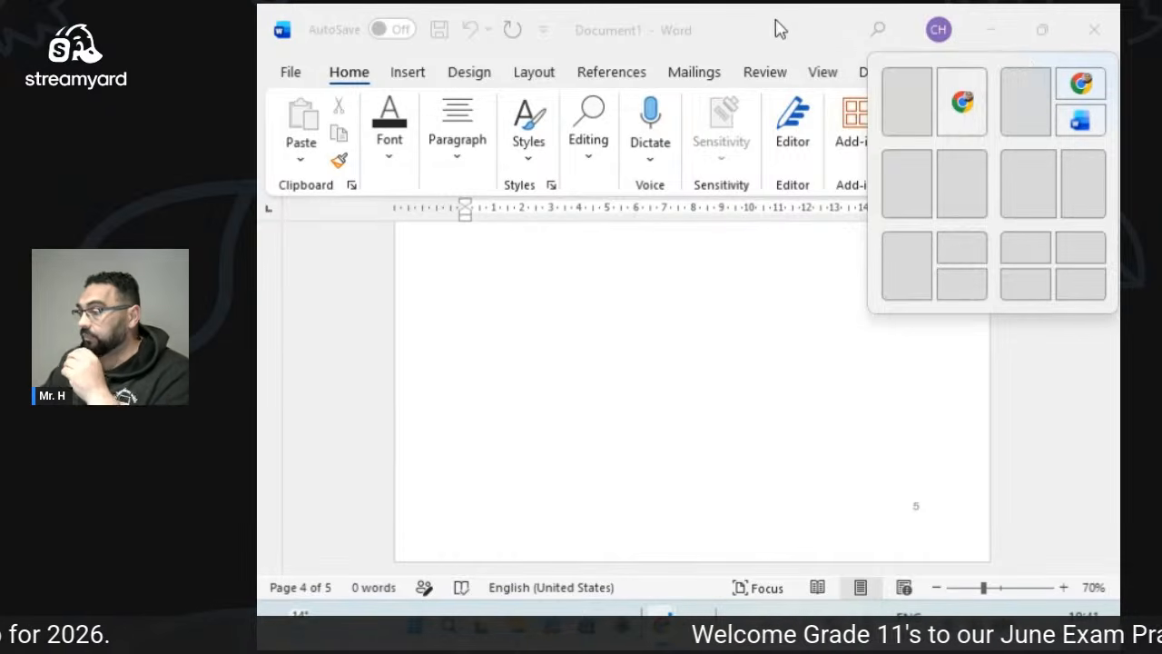
click(1080, 42)
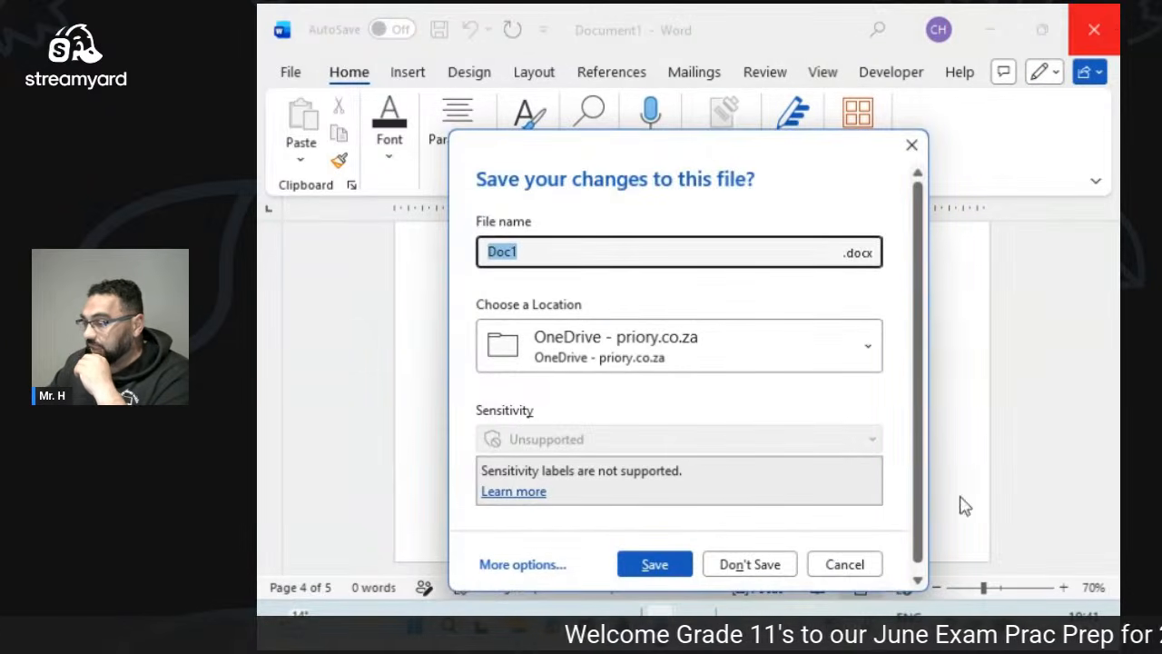
click(749, 565)
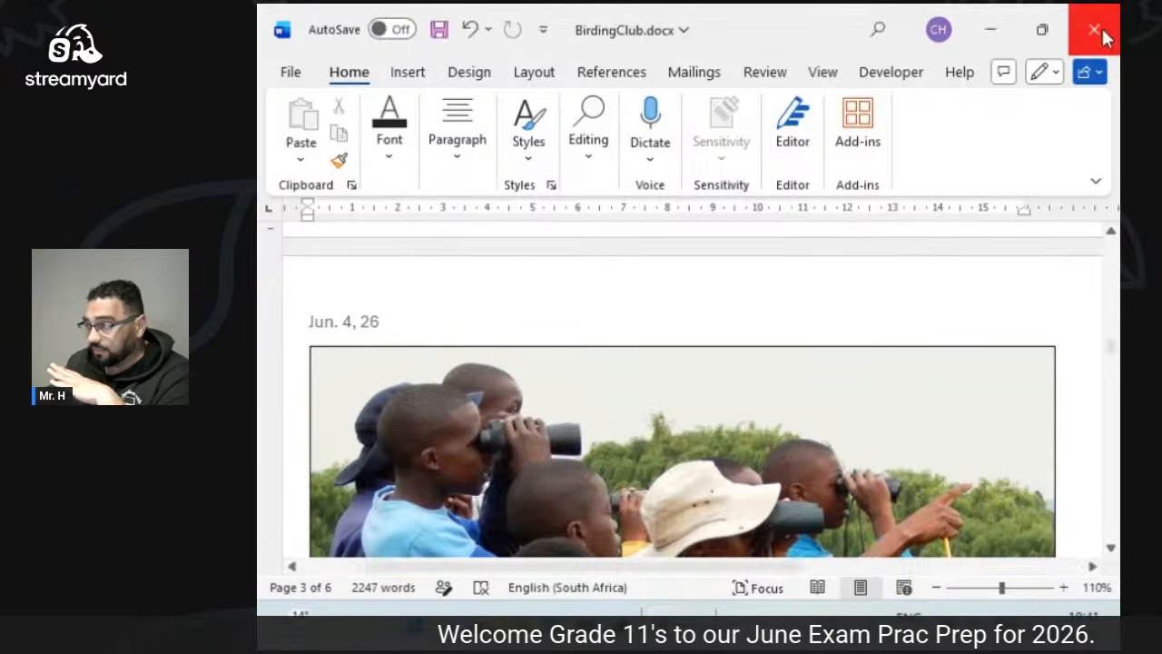
Close BirdingClub.docx without saving its changes.
click(1093, 30)
scroll(699, 545, down, 2)
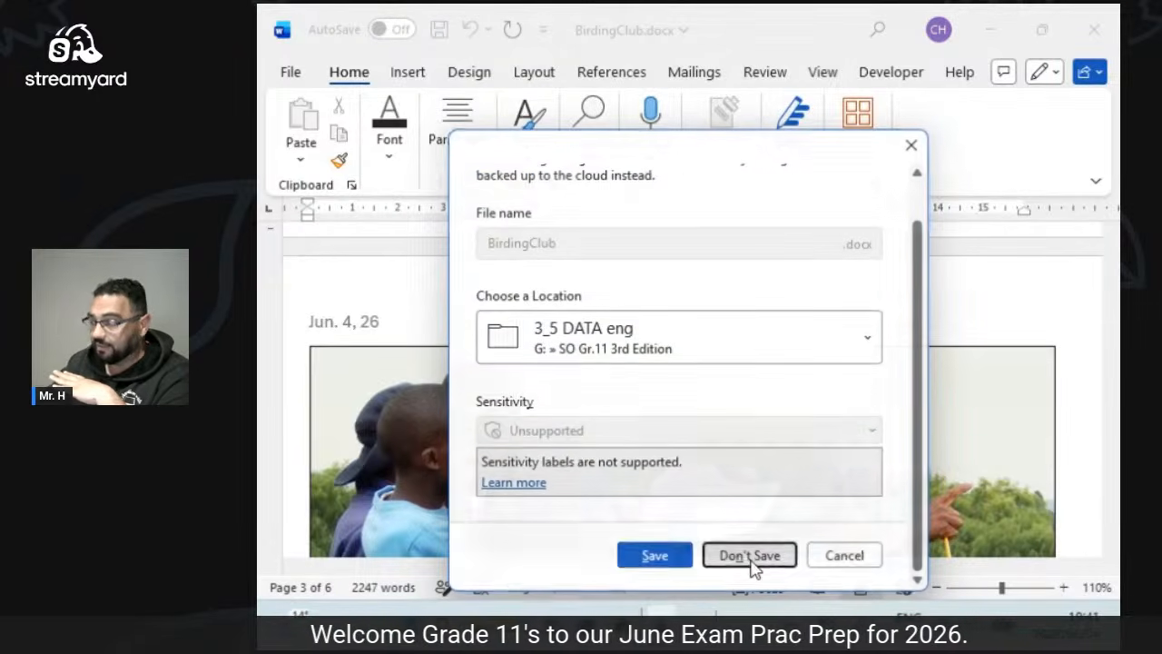
click(750, 557)
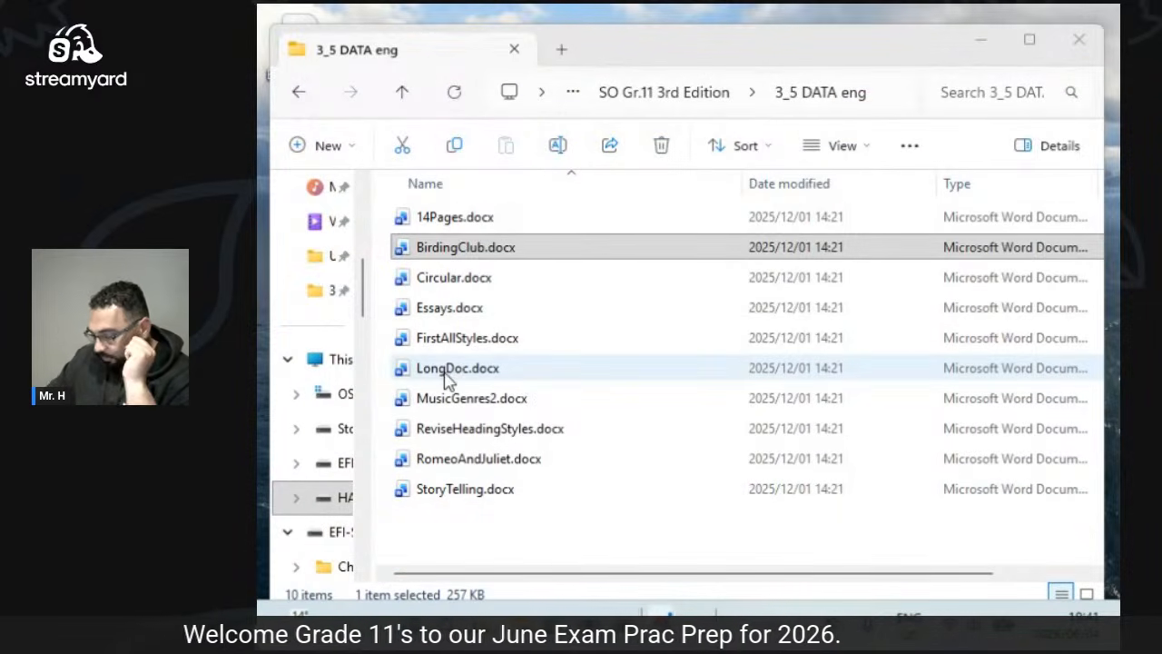
Go back to the SO Gr.11 3rd Edition folder and open the computer games competition workbook from 4_2 DATA eng in Excel.
click(299, 94)
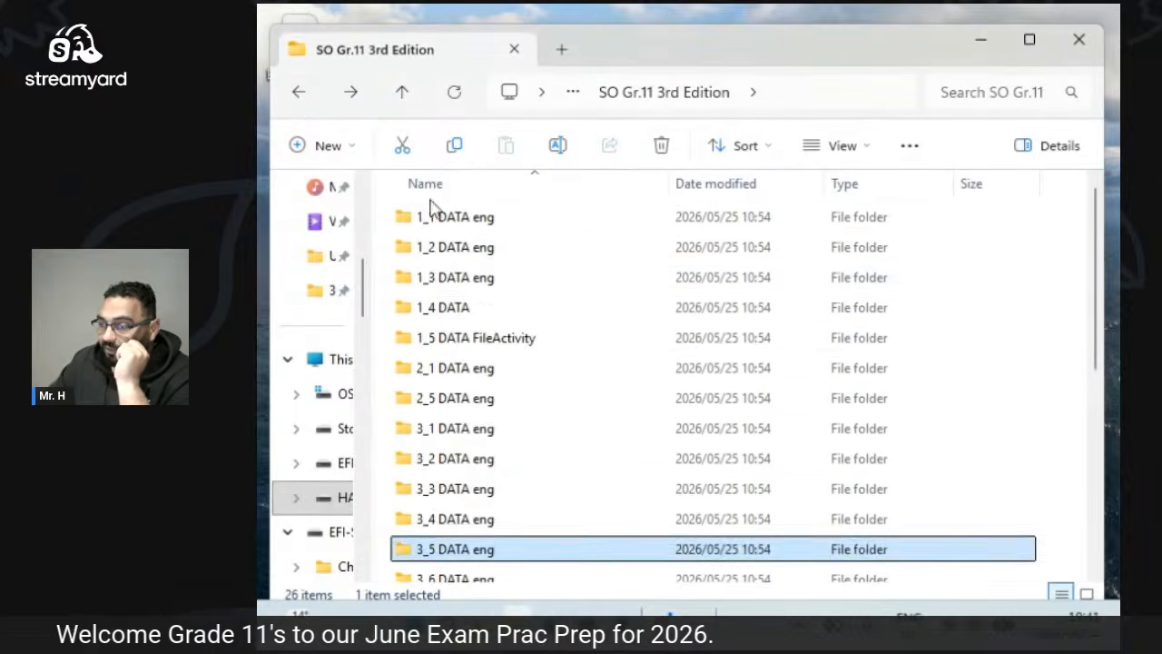
scroll(493, 366, down, 4)
click(459, 332)
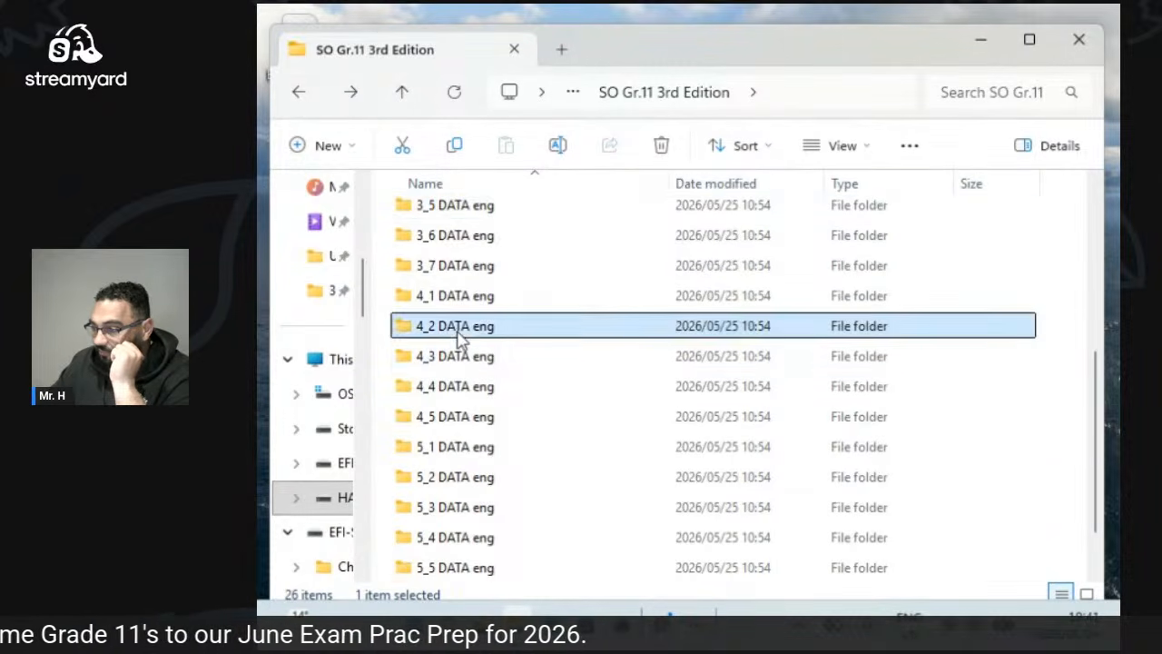
double_click(459, 336)
click(460, 309)
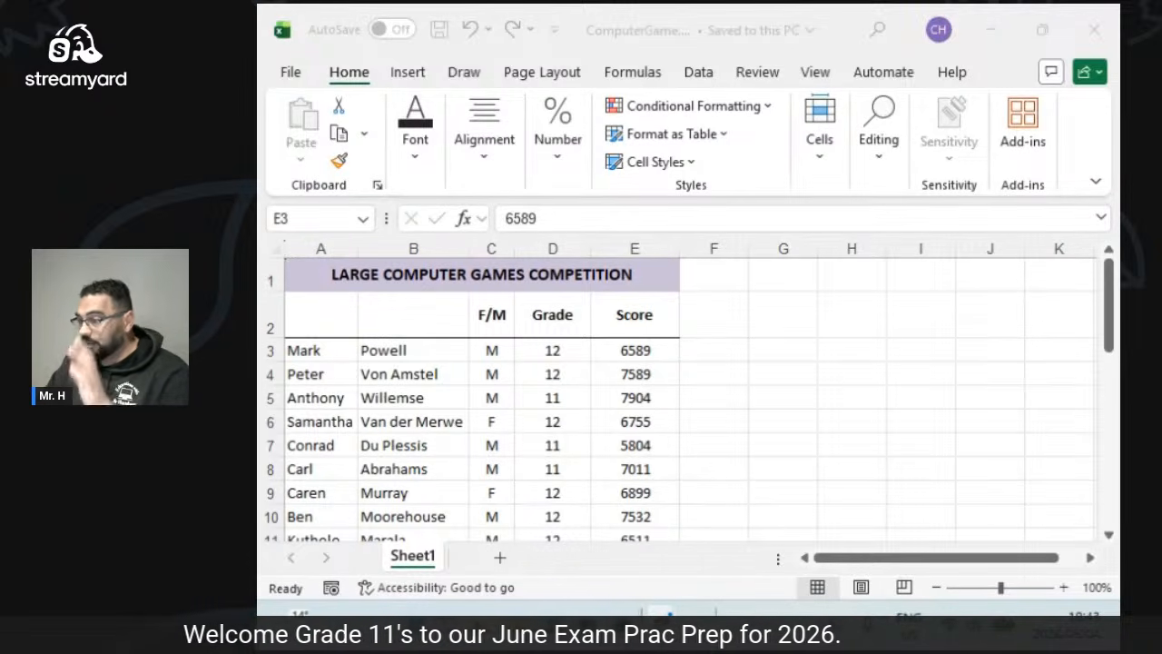
Apply all borders to the cell range B3:E8 of the competition table.
click(449, 391)
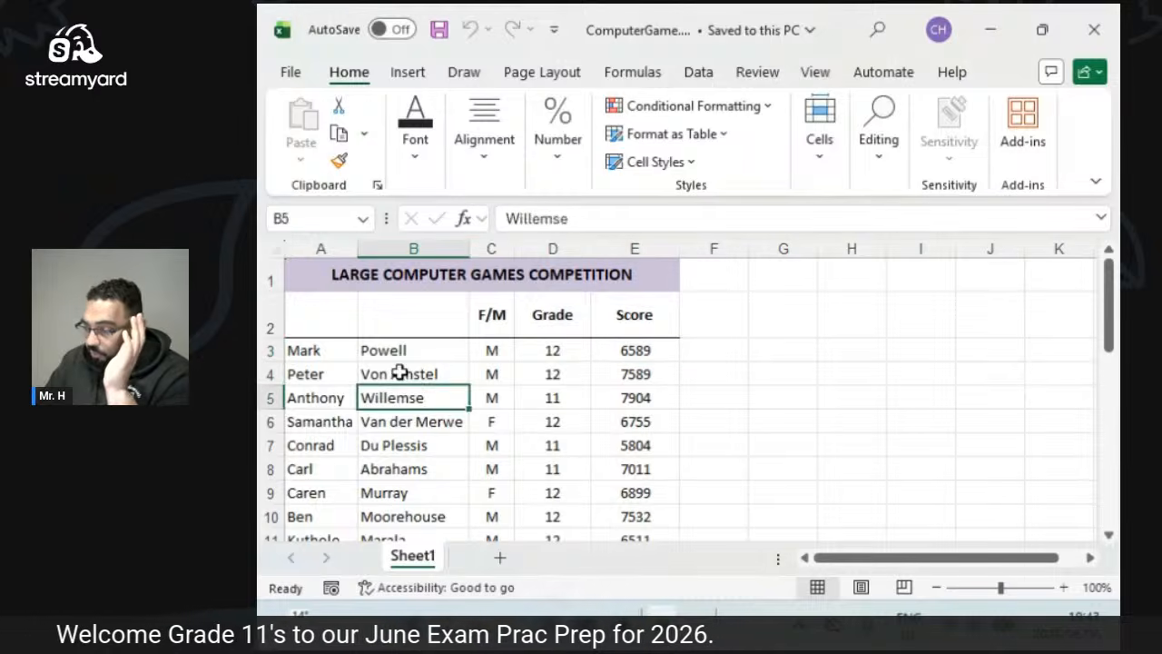
drag(392, 350, 636, 468)
click(417, 155)
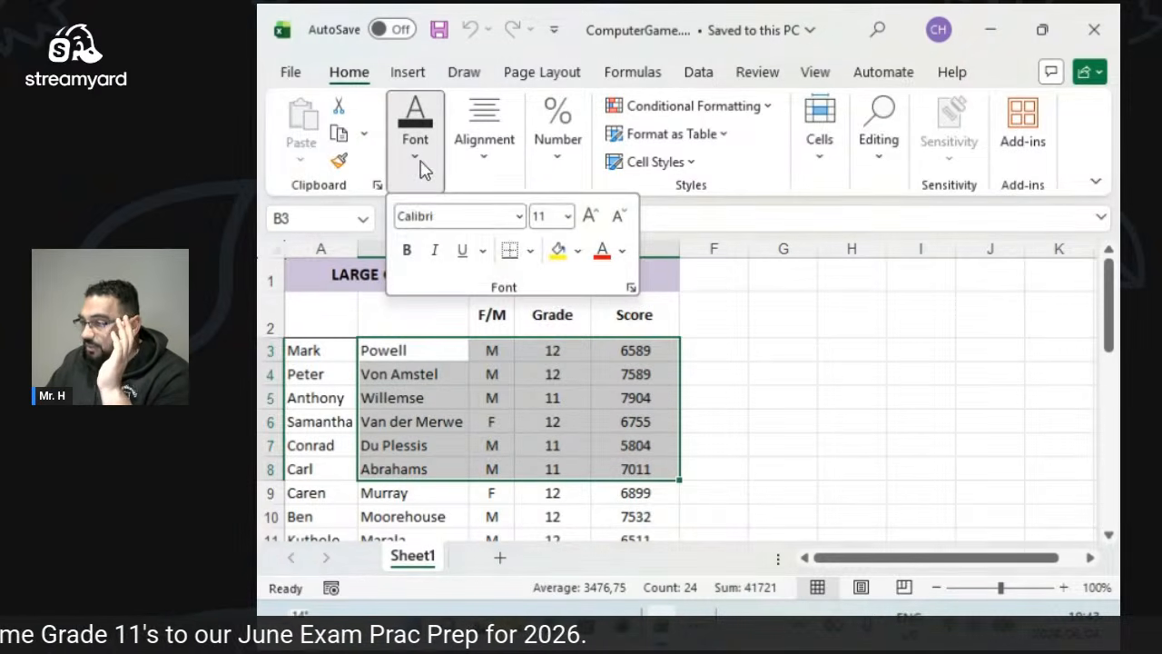
click(530, 250)
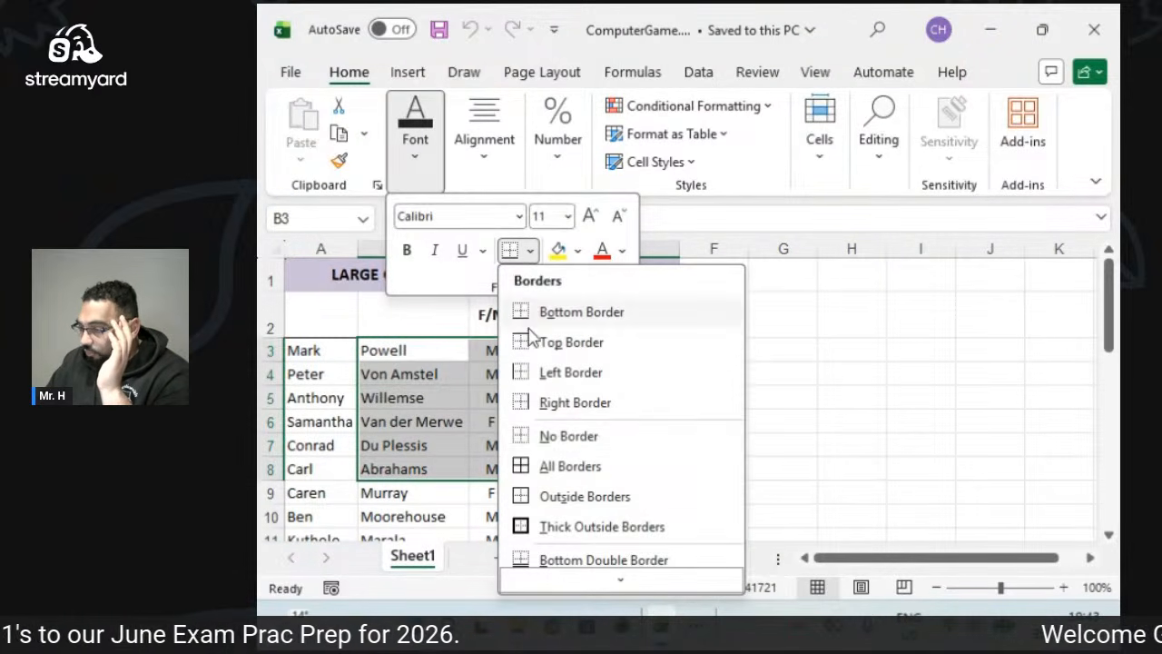
click(545, 465)
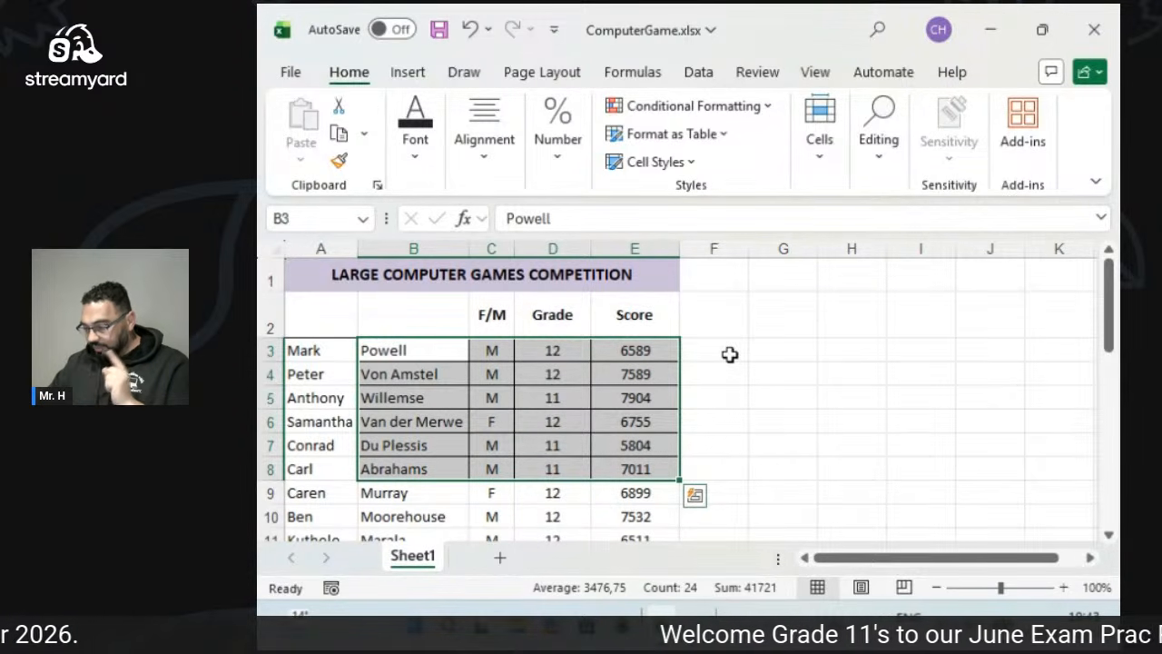
click(802, 439)
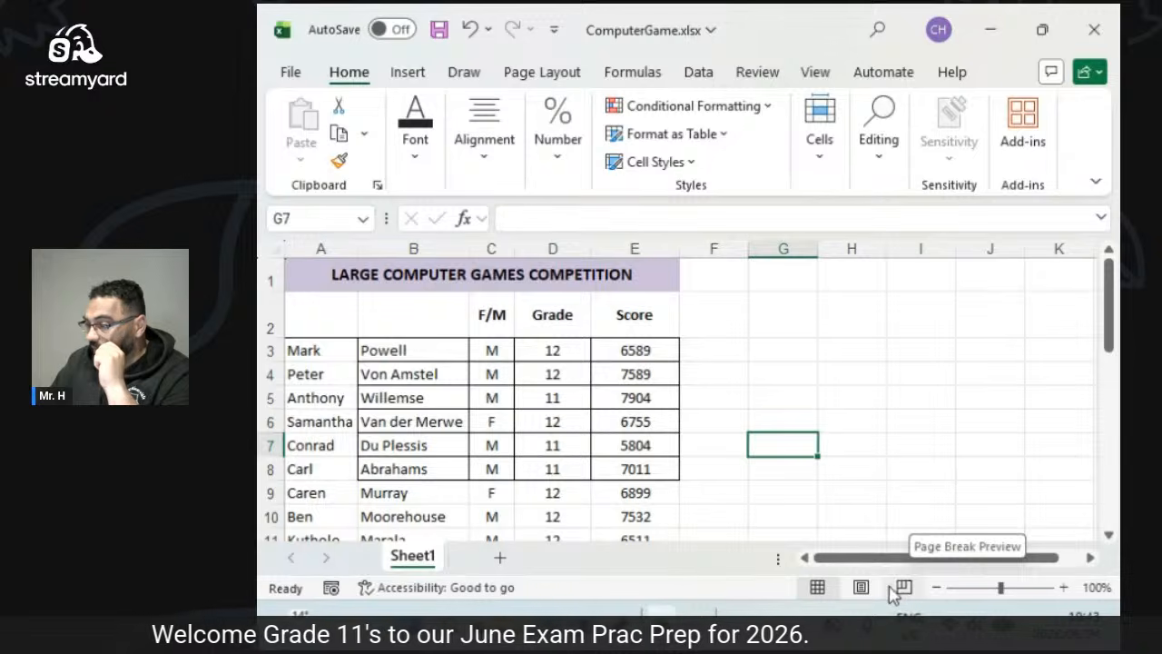
View the sheet in Page Layout to examine its header area, and return to Normal view.
click(862, 588)
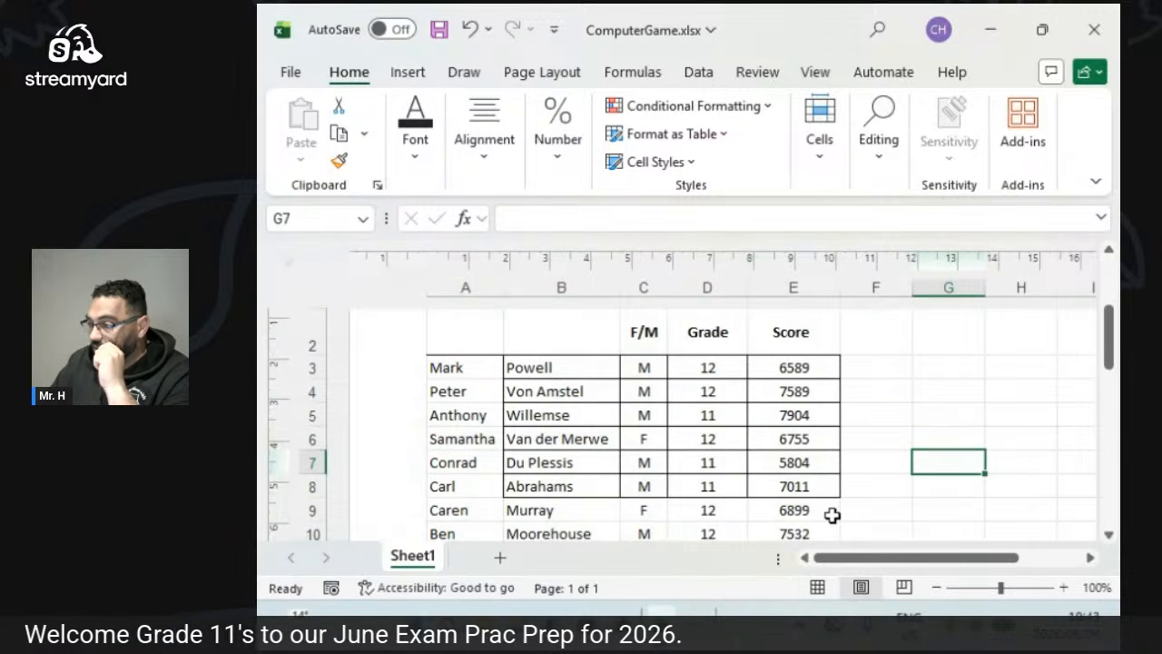
scroll(831, 514, up, 3)
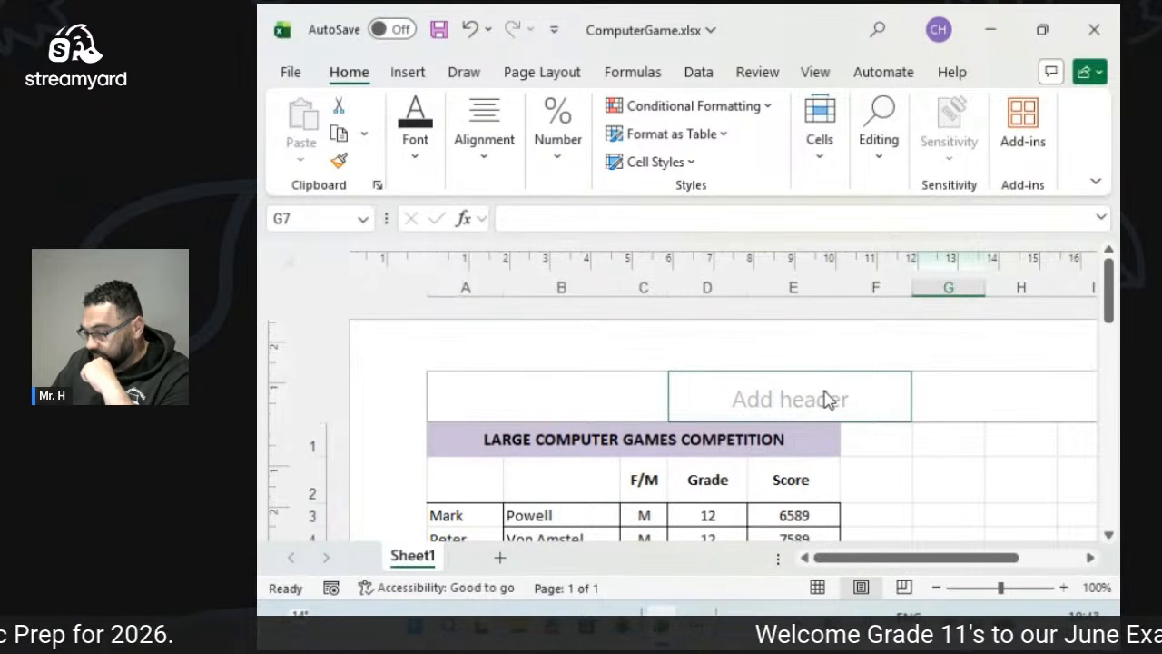
click(819, 588)
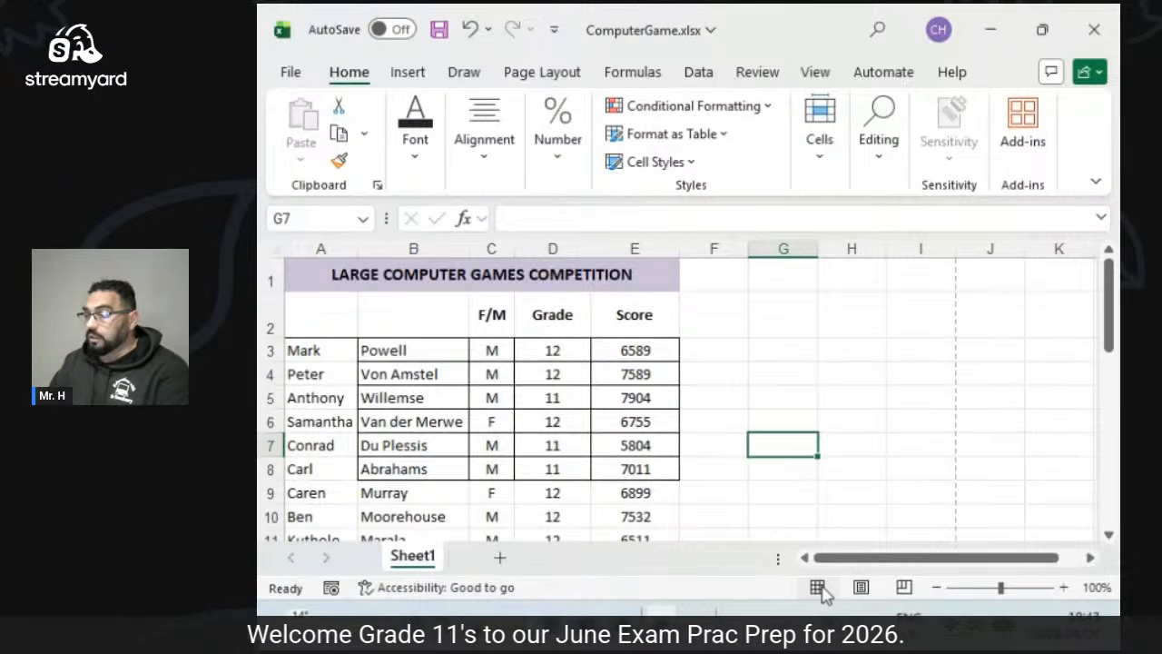
Look at the tab colour choices for Sheet1 and leave without picking one.
right_click(414, 563)
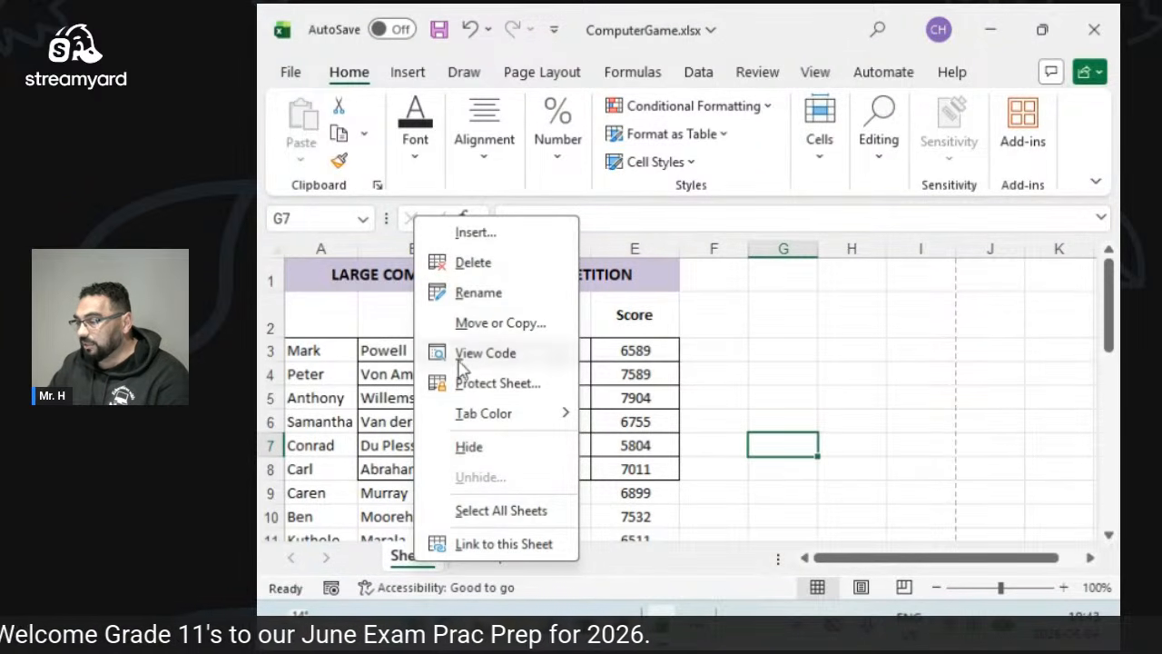
mouse_move(493, 413)
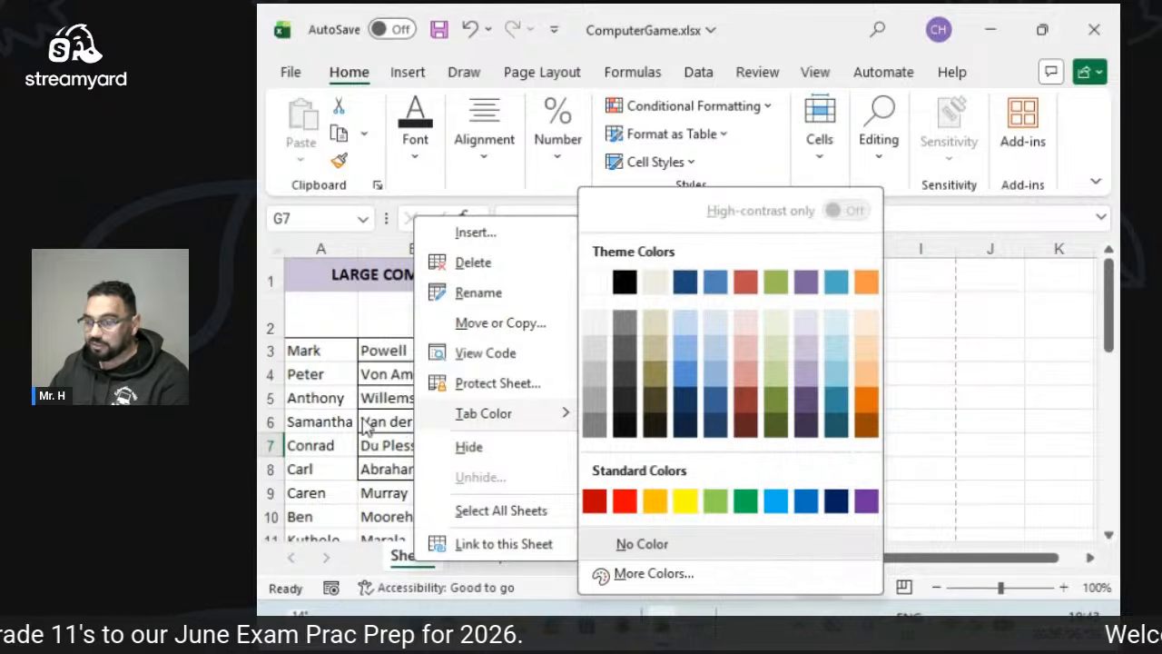
click(334, 421)
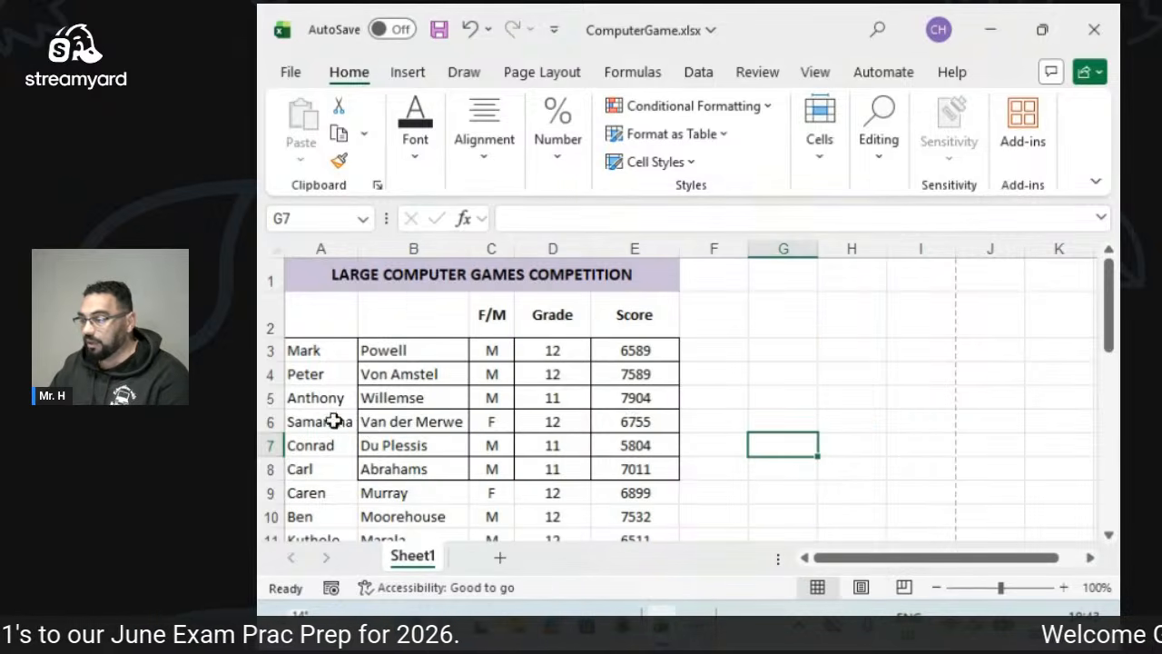
Define a workbook-scope name for cell F4, using the teacher's surname.
click(722, 374)
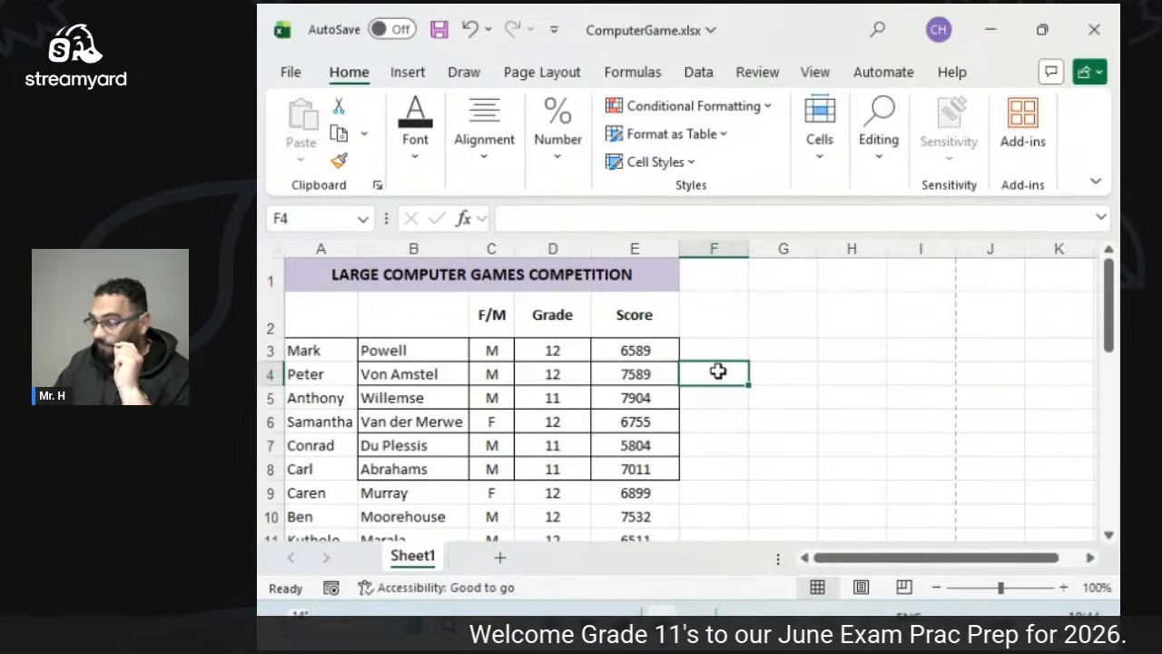
right_click(714, 378)
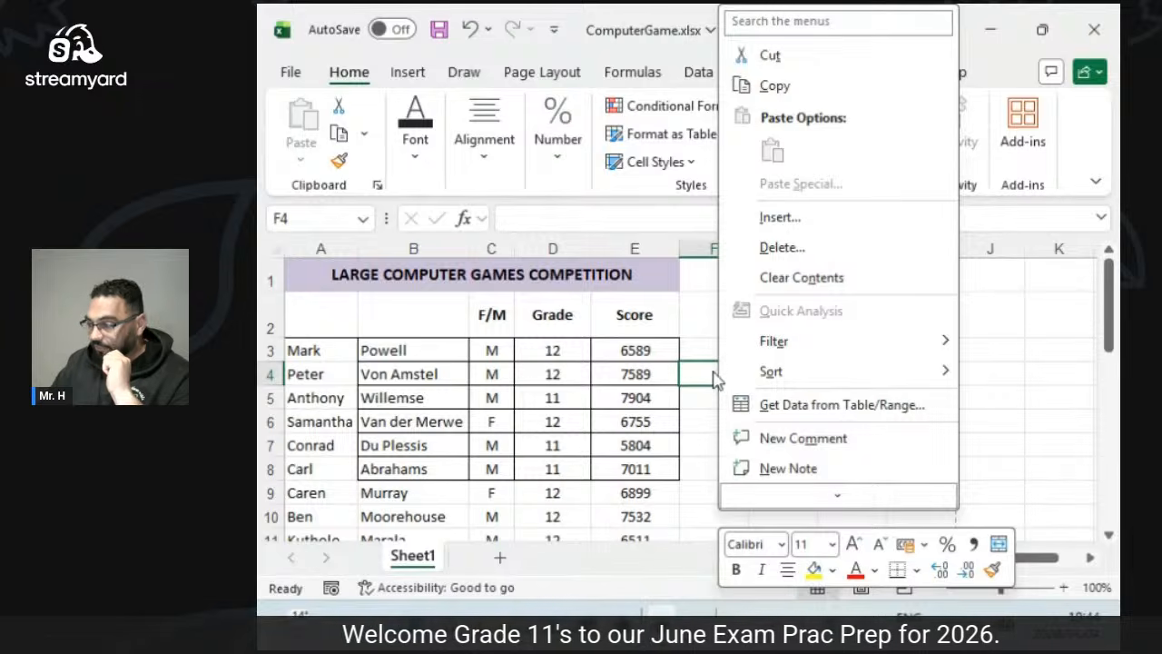
scroll(771, 371, down, 3)
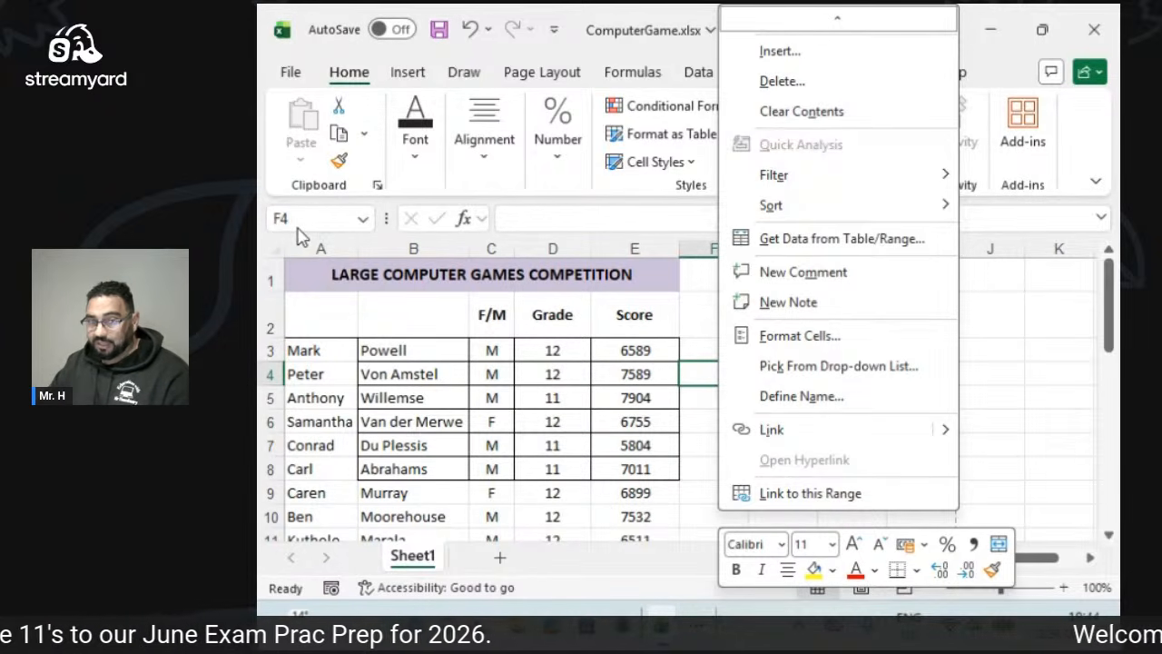
click(856, 403)
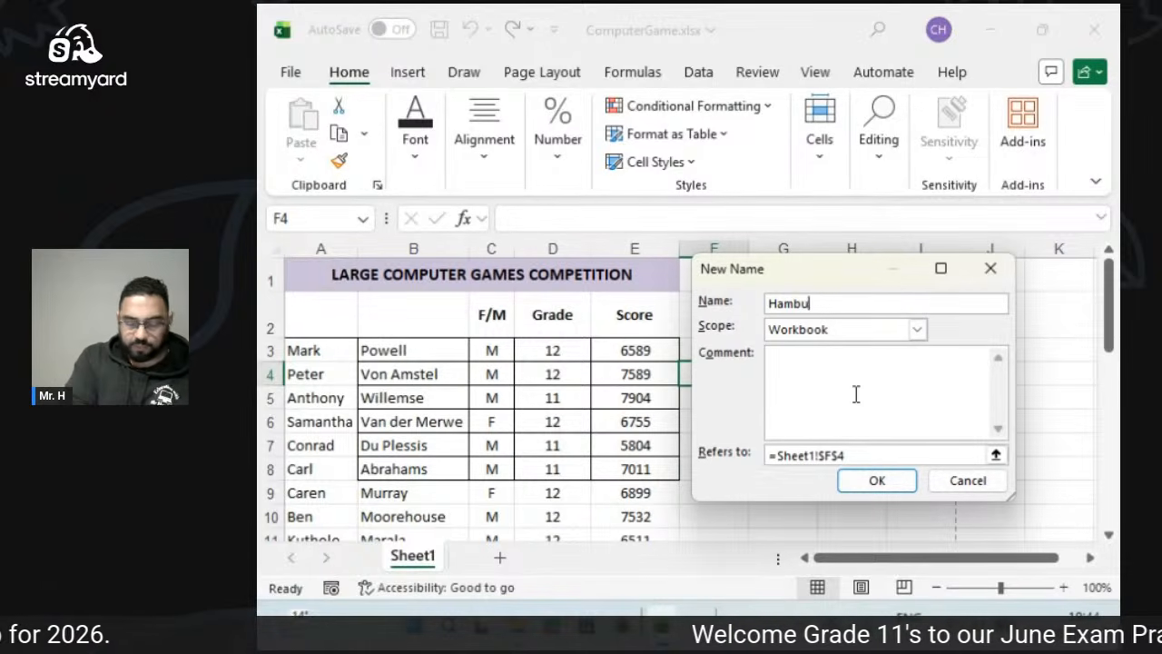
click(875, 481)
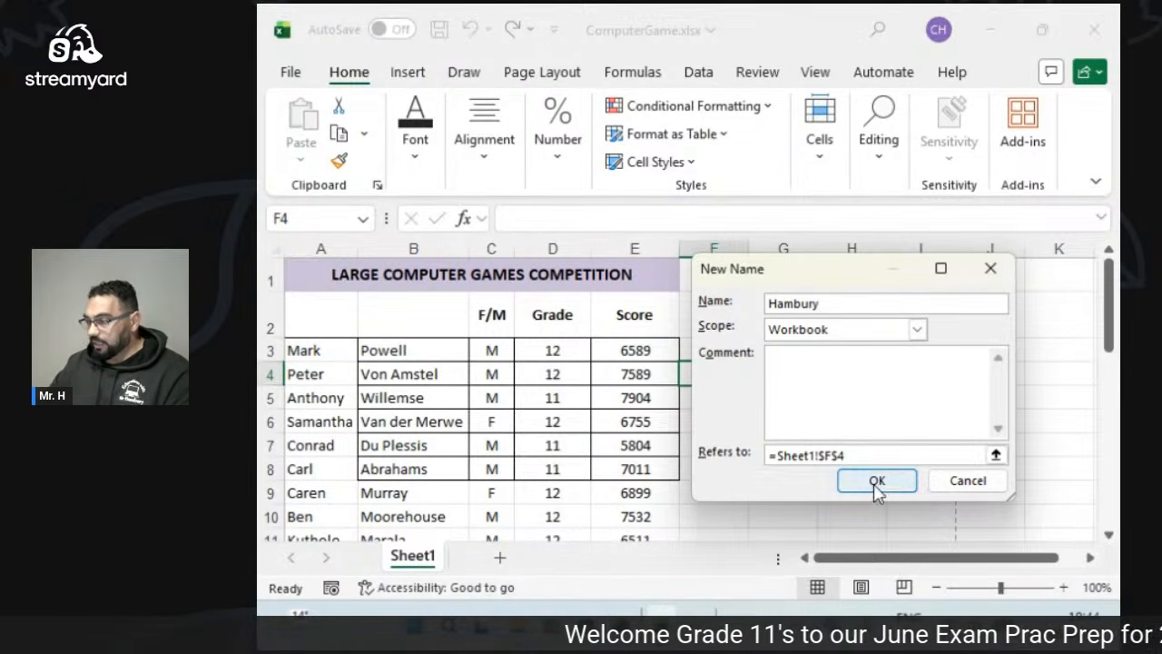
click(848, 467)
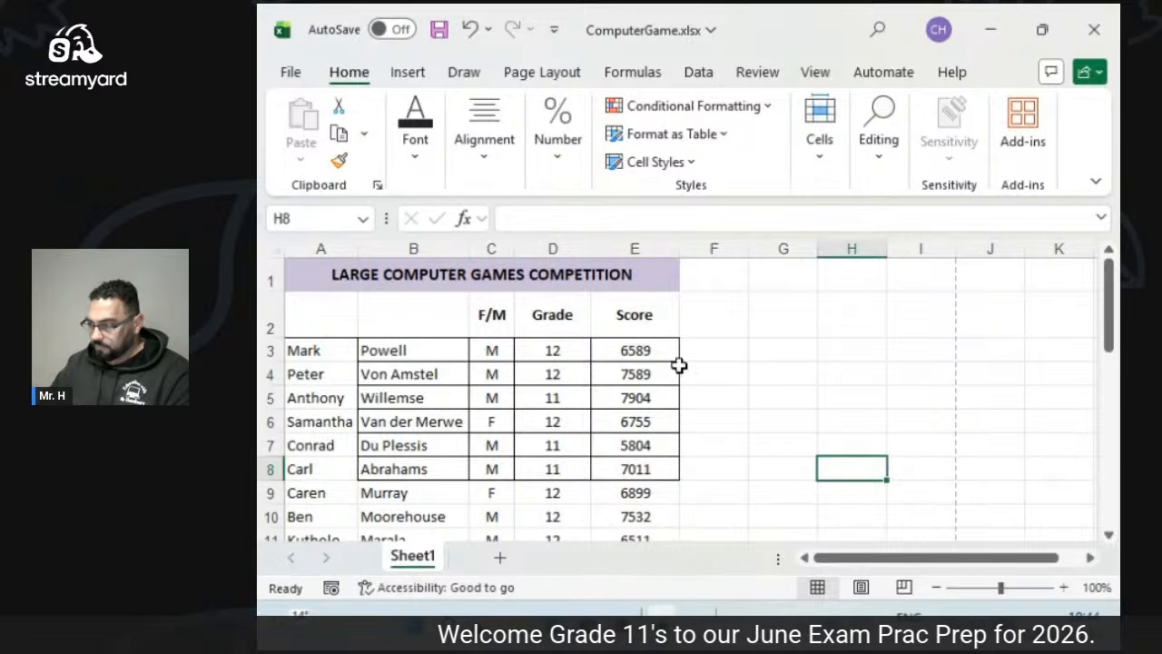
Move among the cells around F4 to compare how the named cell and its neighbours are identified.
click(745, 374)
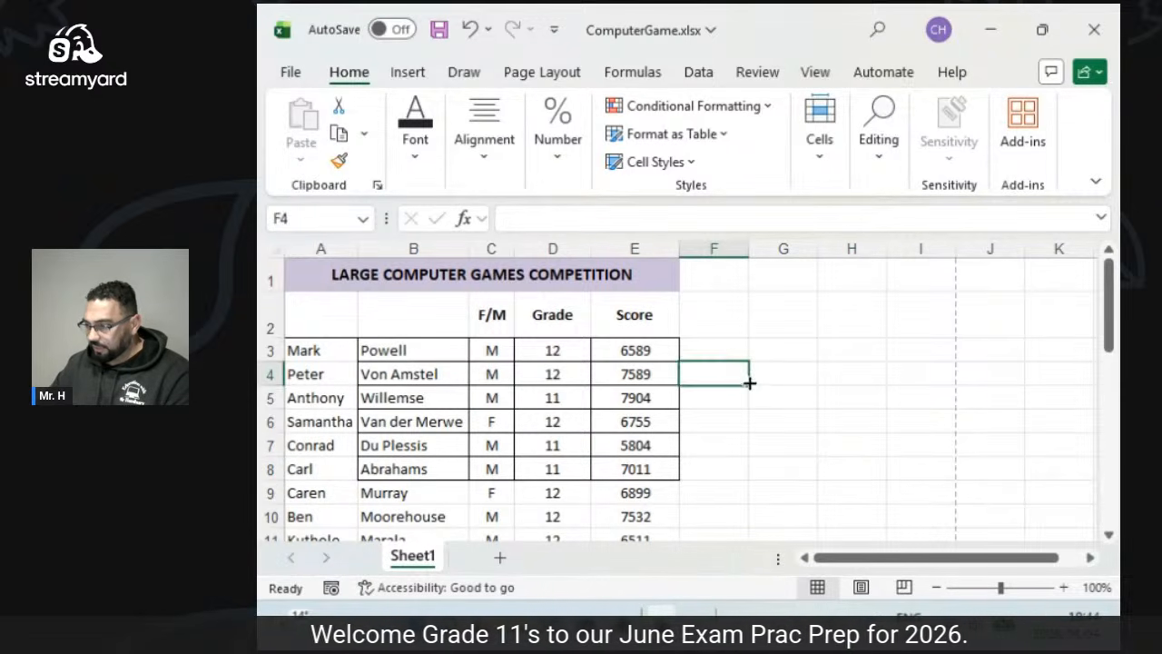
click(742, 402)
click(778, 395)
click(767, 376)
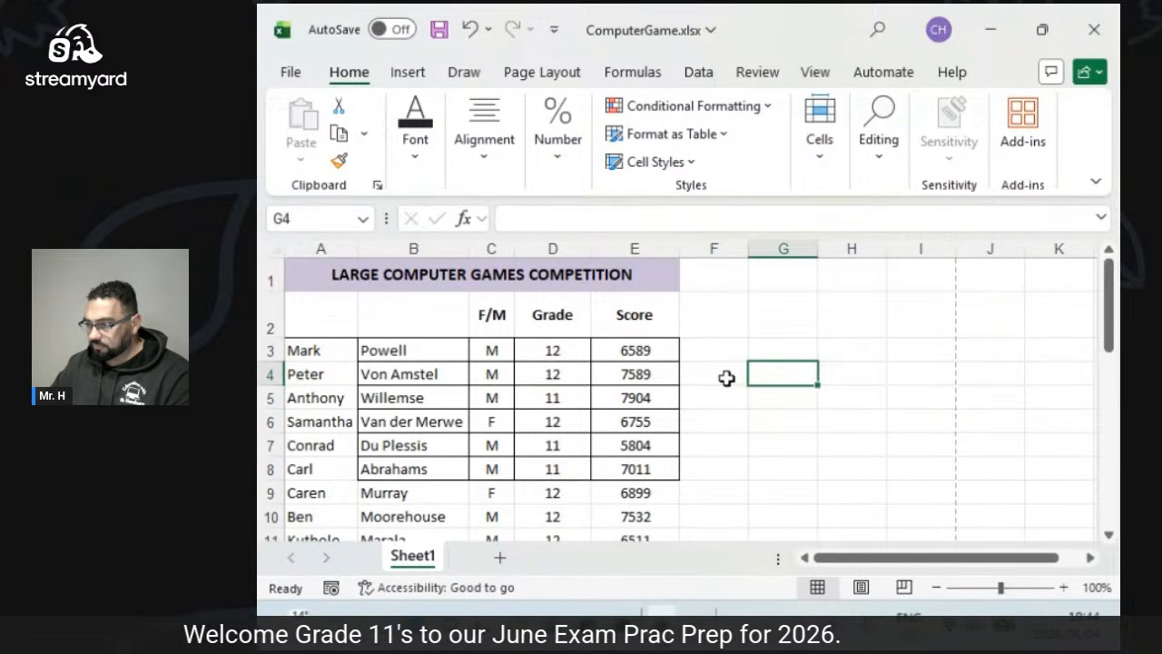
click(726, 374)
click(724, 418)
click(771, 420)
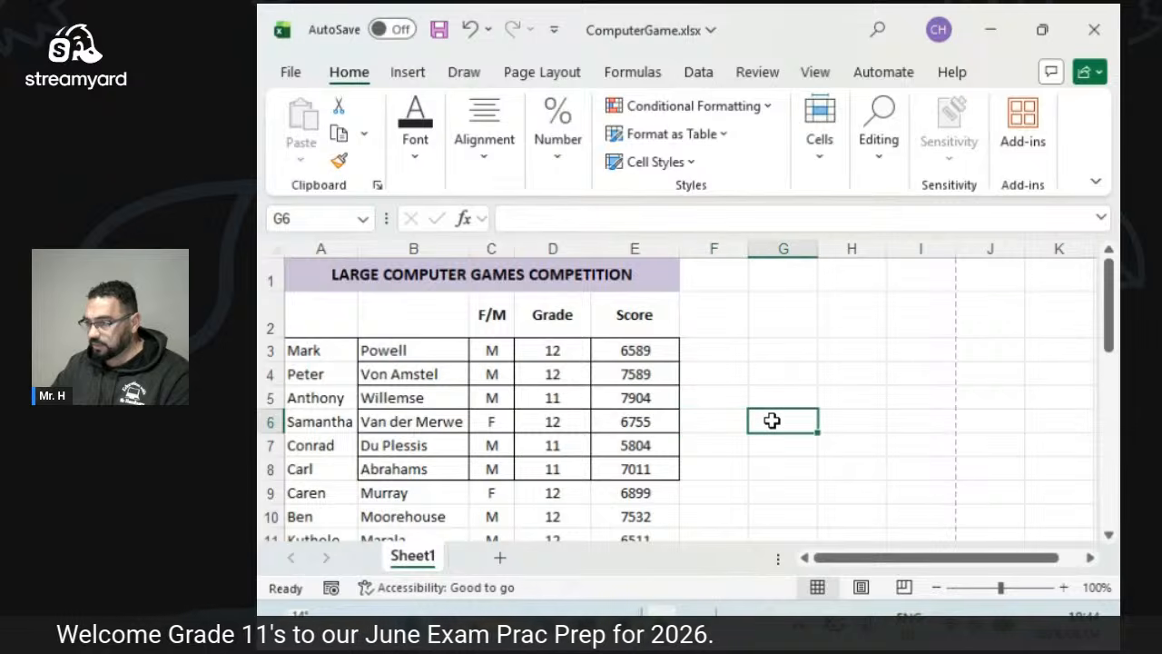
key(Left)
key(Up)
key(Up)
key(Up)
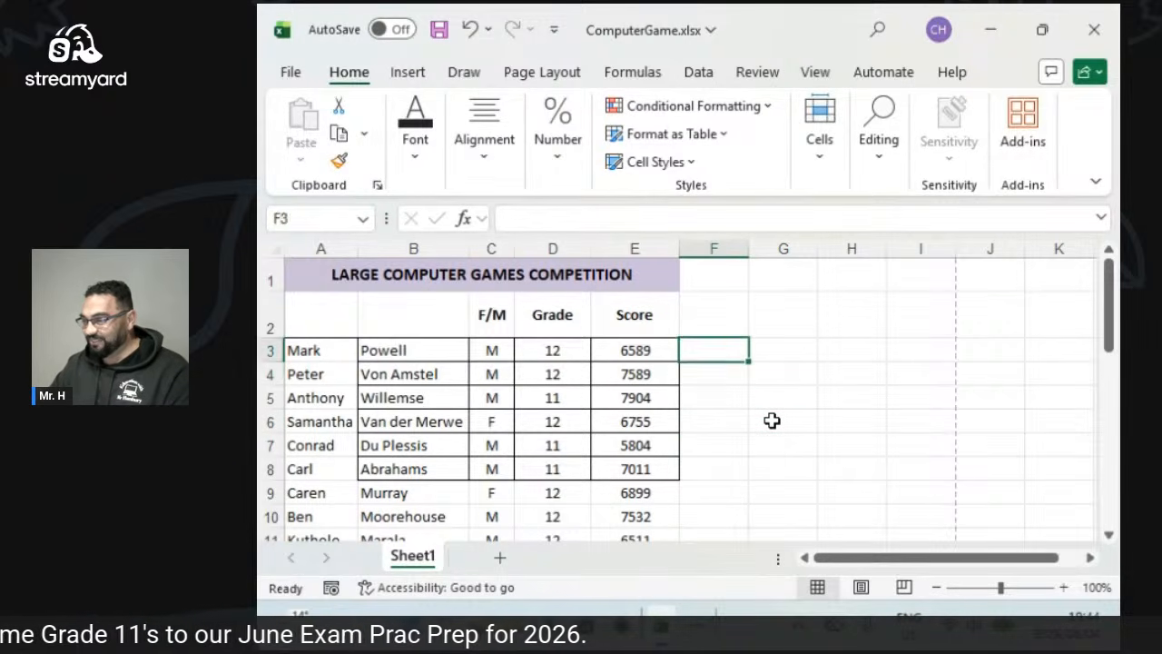
key(Down)
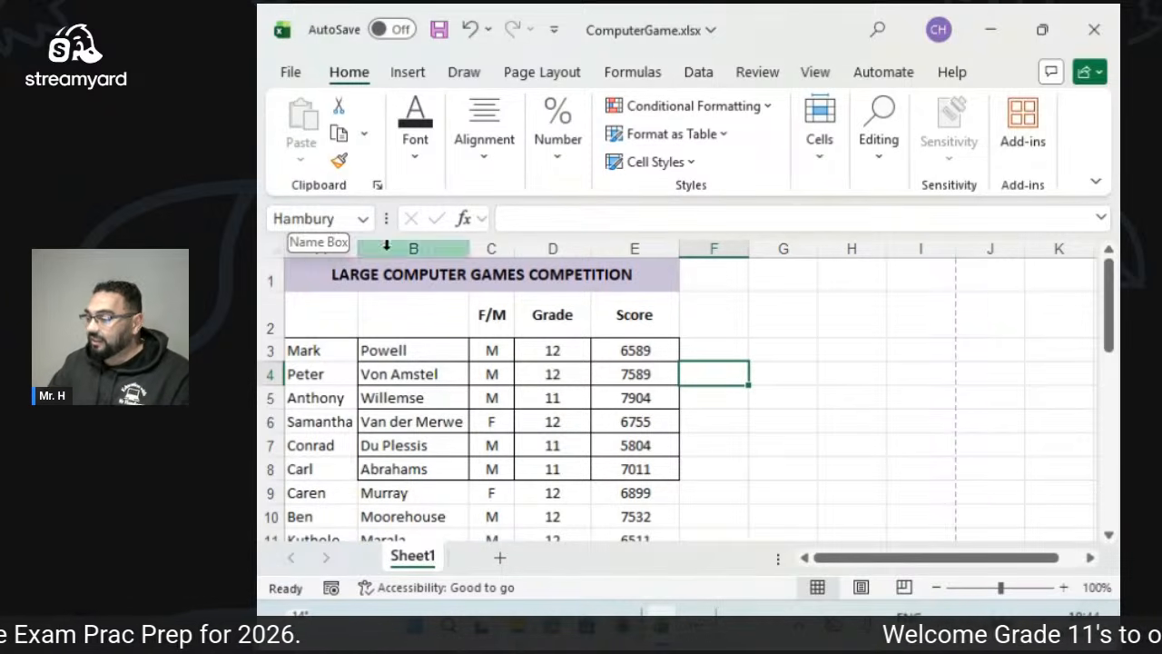
Try to define a name for the range G3:G9 using the same surname as cell F4.
drag(766, 345, 772, 495)
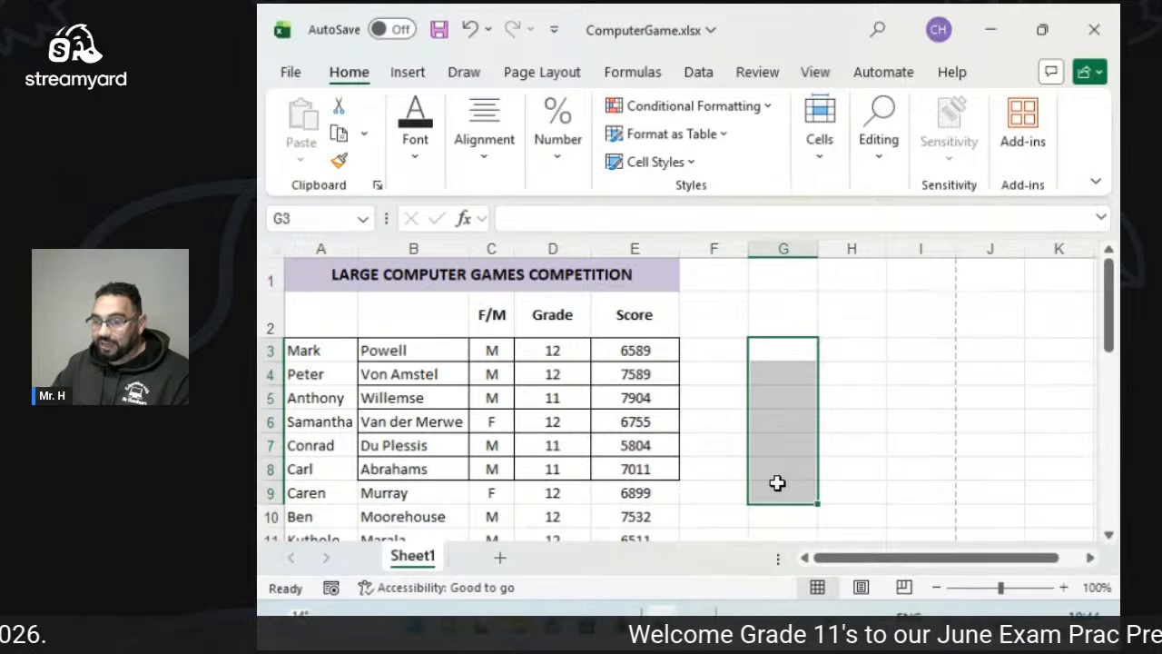
right_click(779, 483)
scroll(817, 454, down, 3)
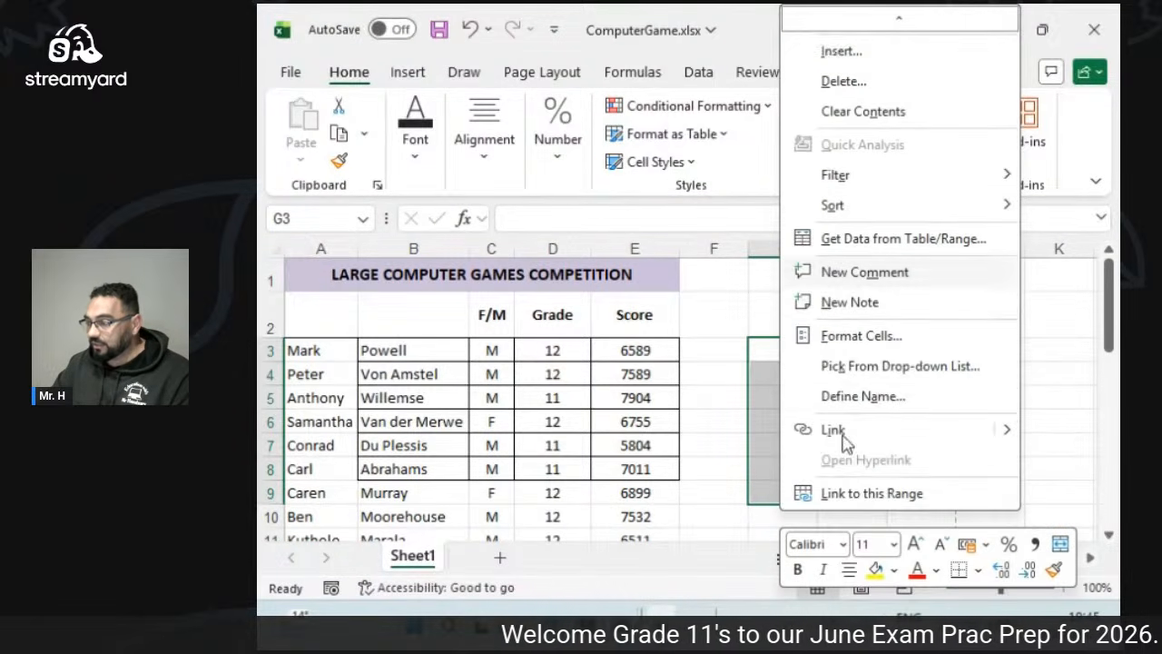
click(848, 399)
text(H)
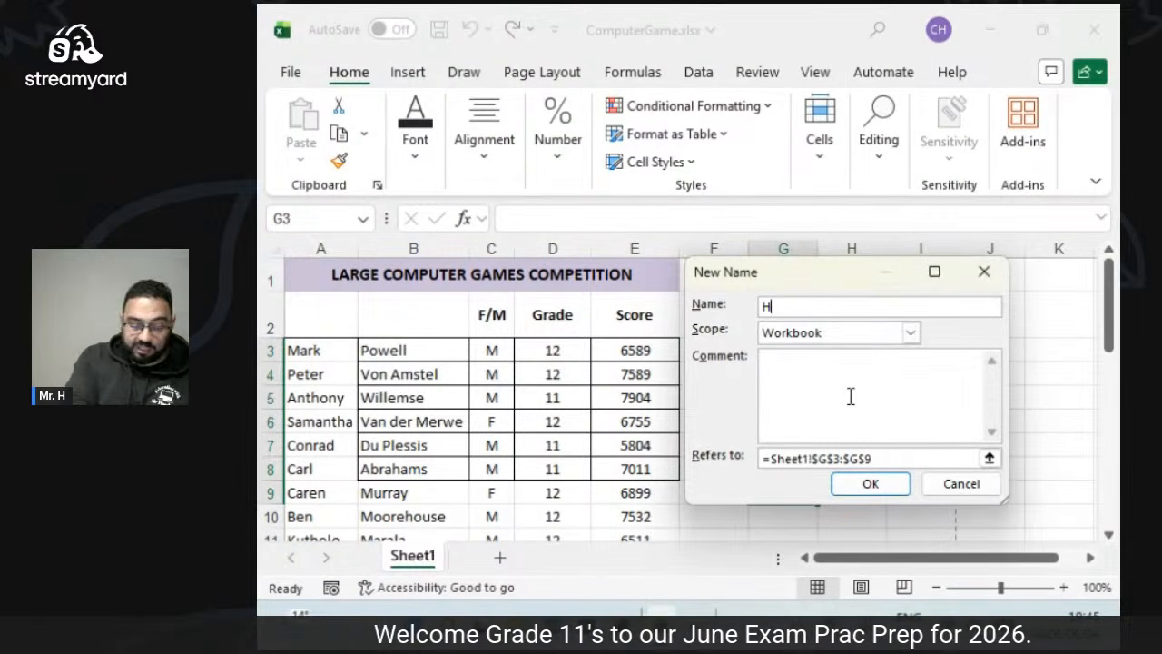
text(ambury)
key(Return)
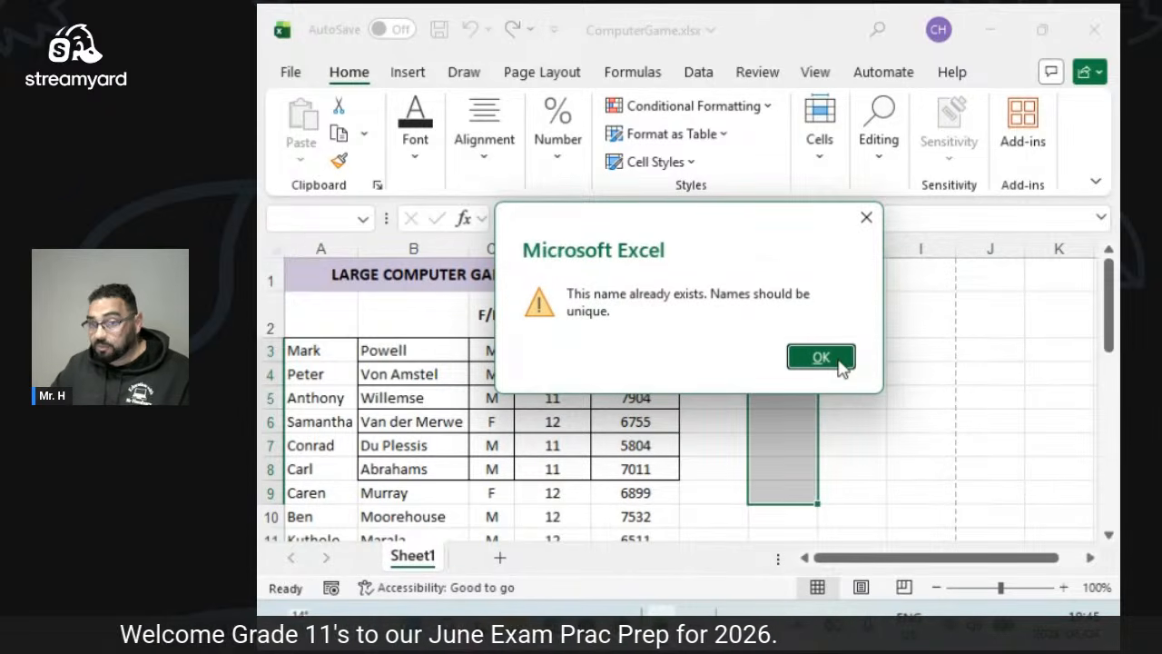
click(842, 365)
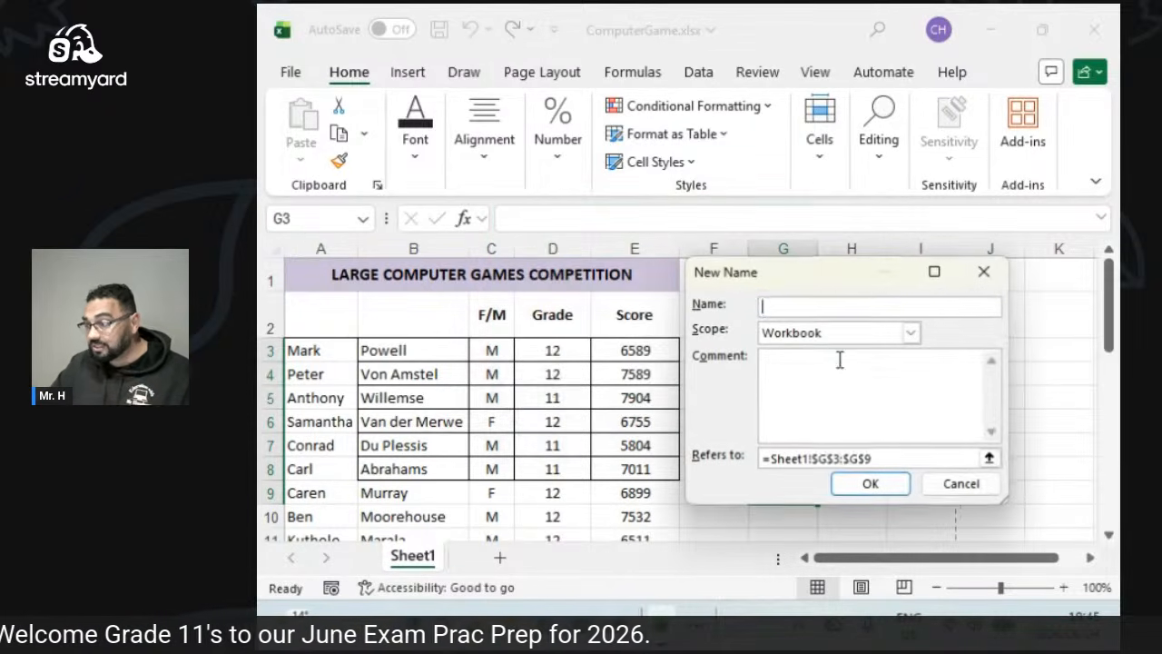
Try to name the range G3:G9 Ham1.
text(Ham1)
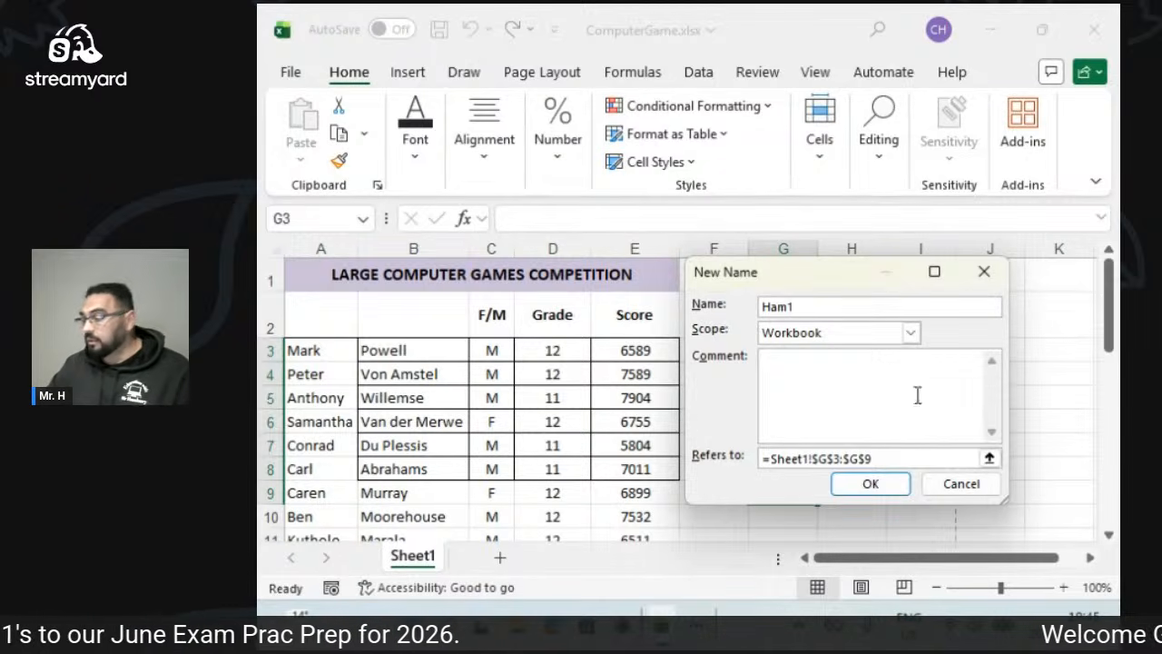
click(870, 484)
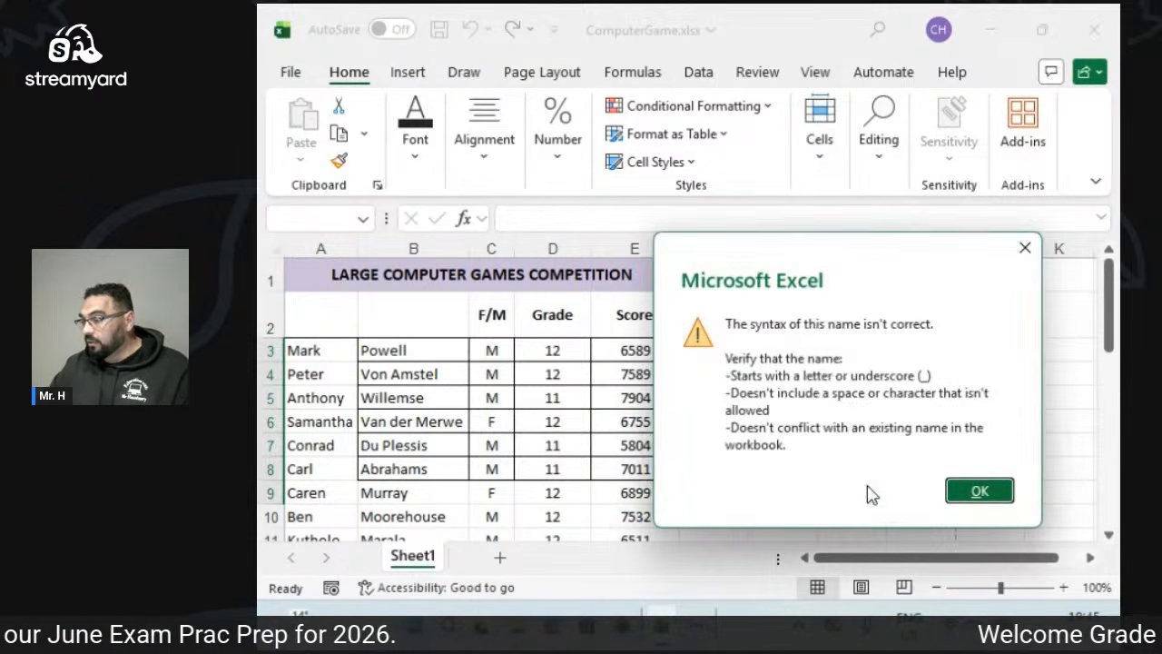
click(965, 491)
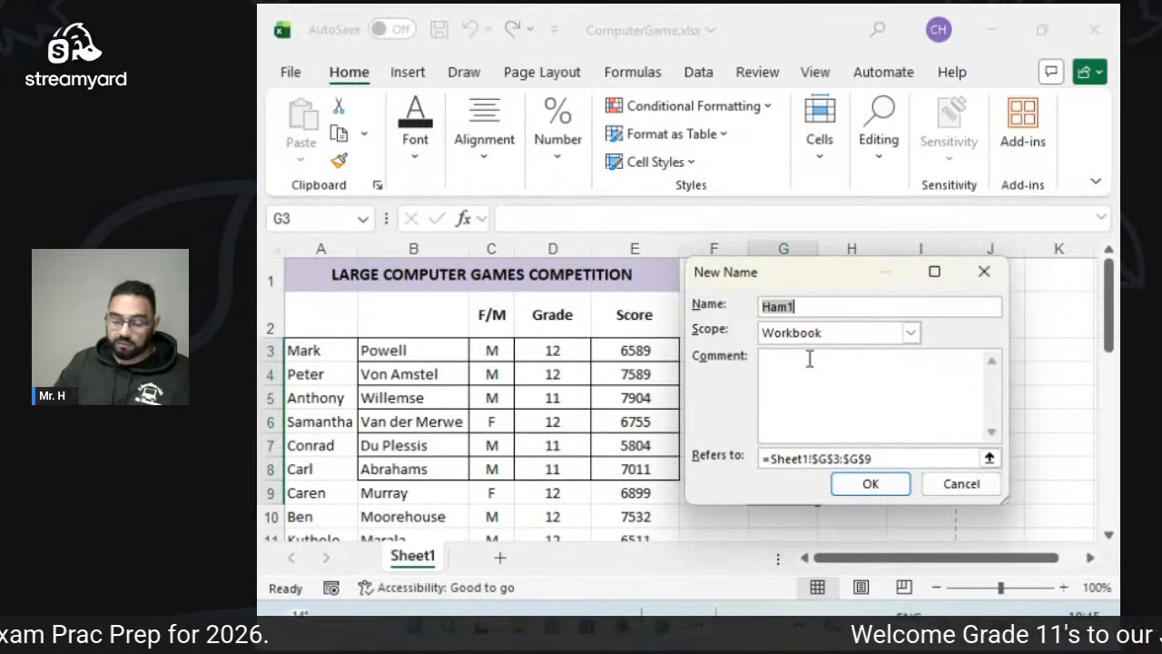
Define a workbook-scope name for the range G3:G9, using the teacher's first name, and deselect the range.
key(BackSpace)
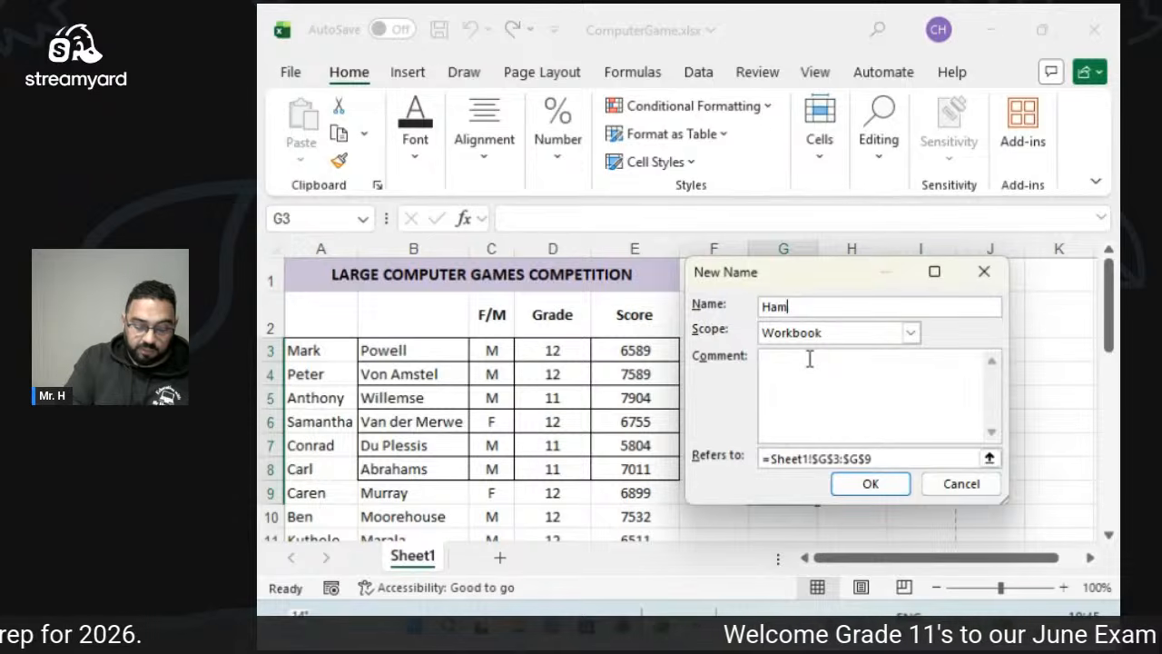
key(BackSpace)
key(BackSpace)
key(BackSpace)
text(Carlin)
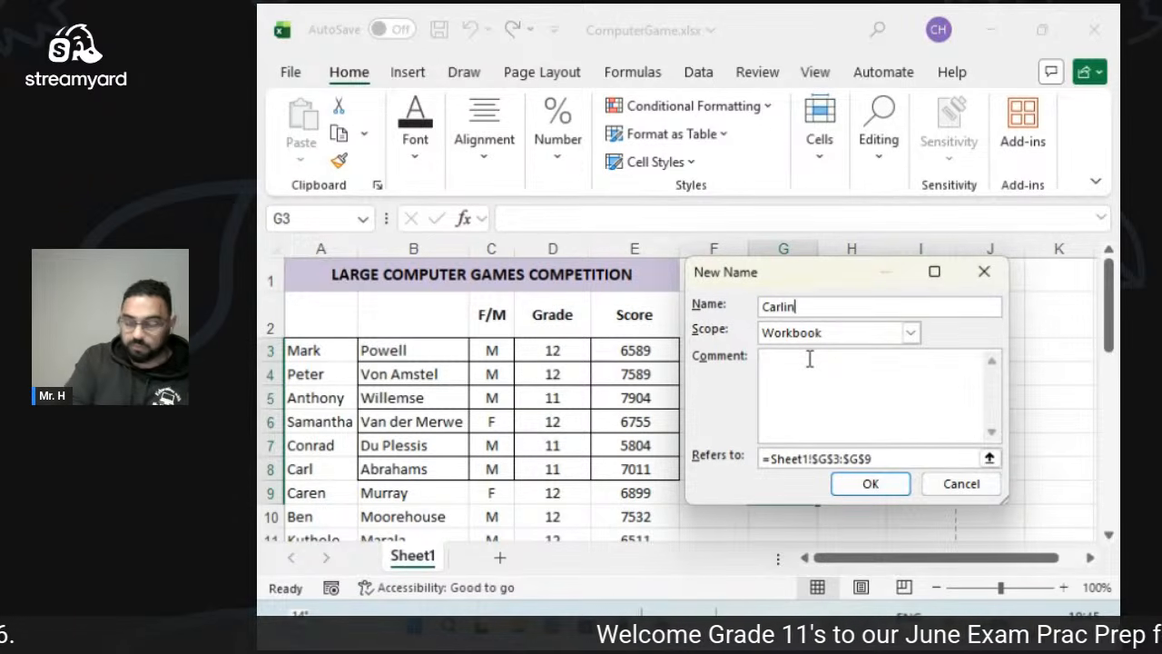
key(Return)
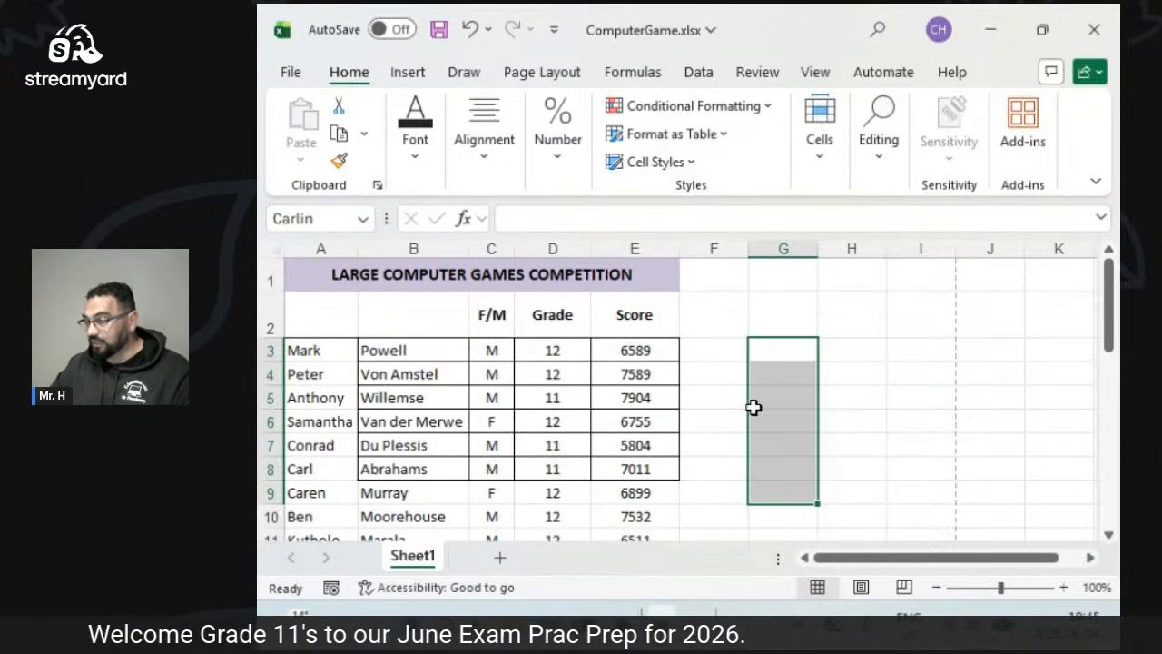
click(724, 448)
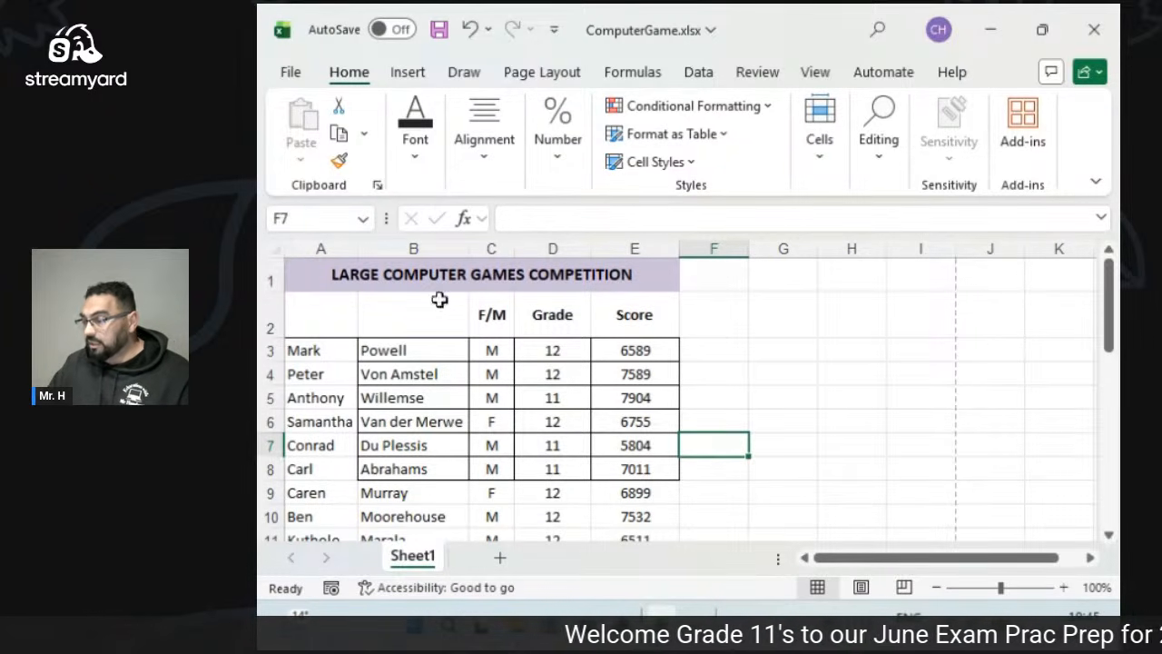
Review the column width options for column A and the row height options for row 2.
right_click(338, 249)
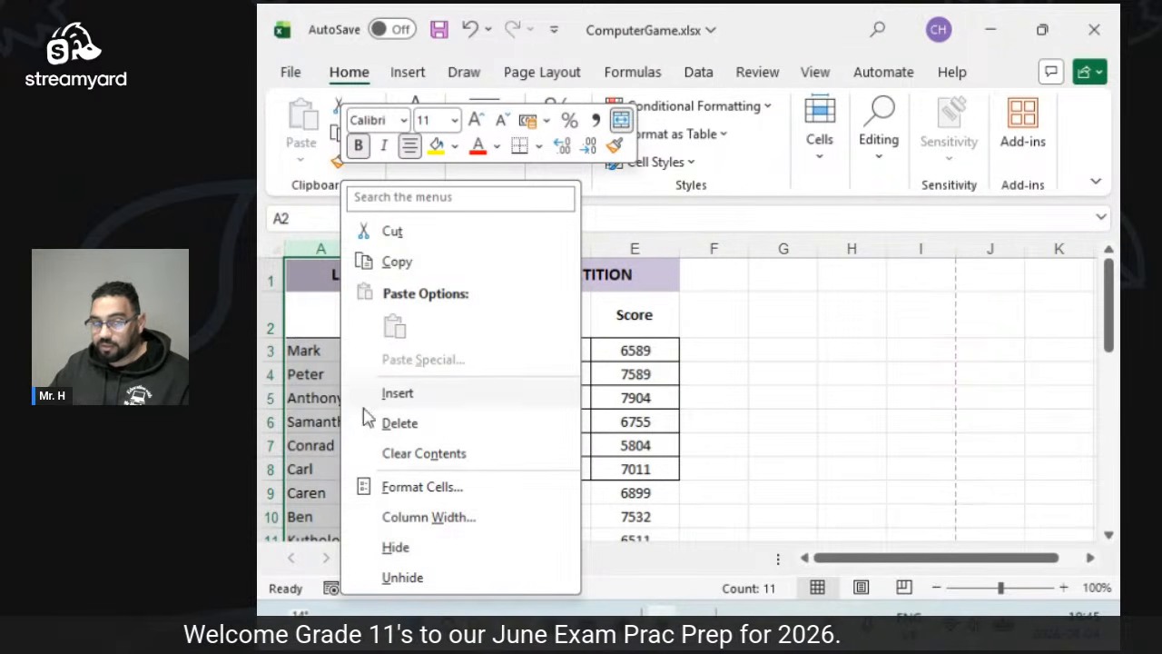
right_click(270, 317)
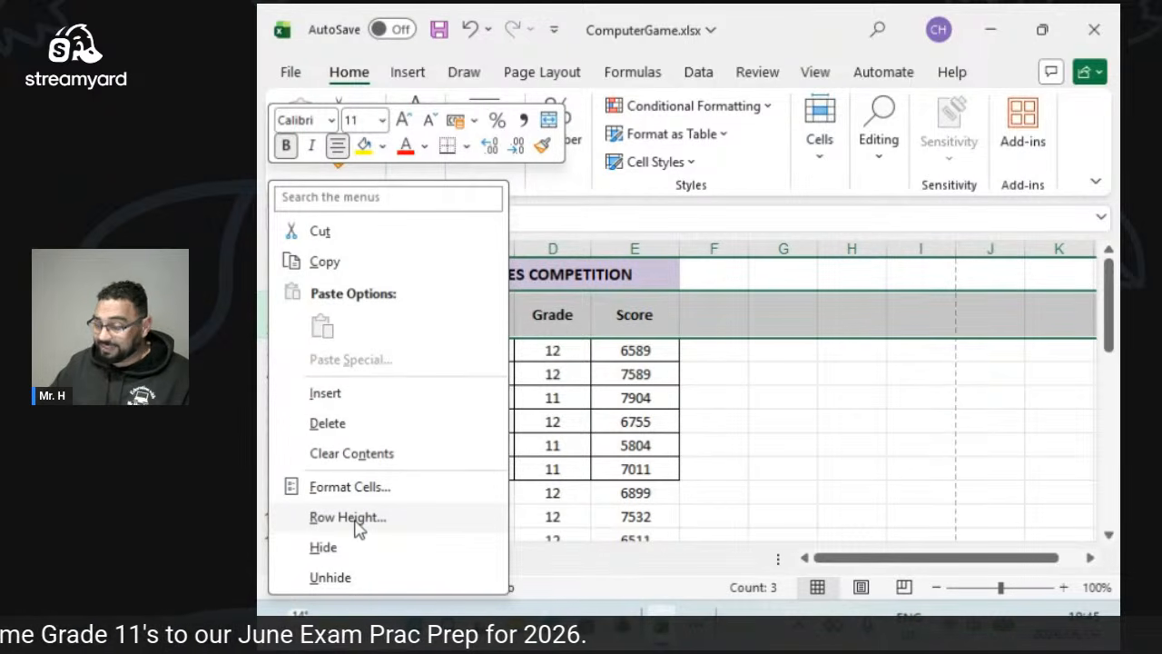
key(Escape)
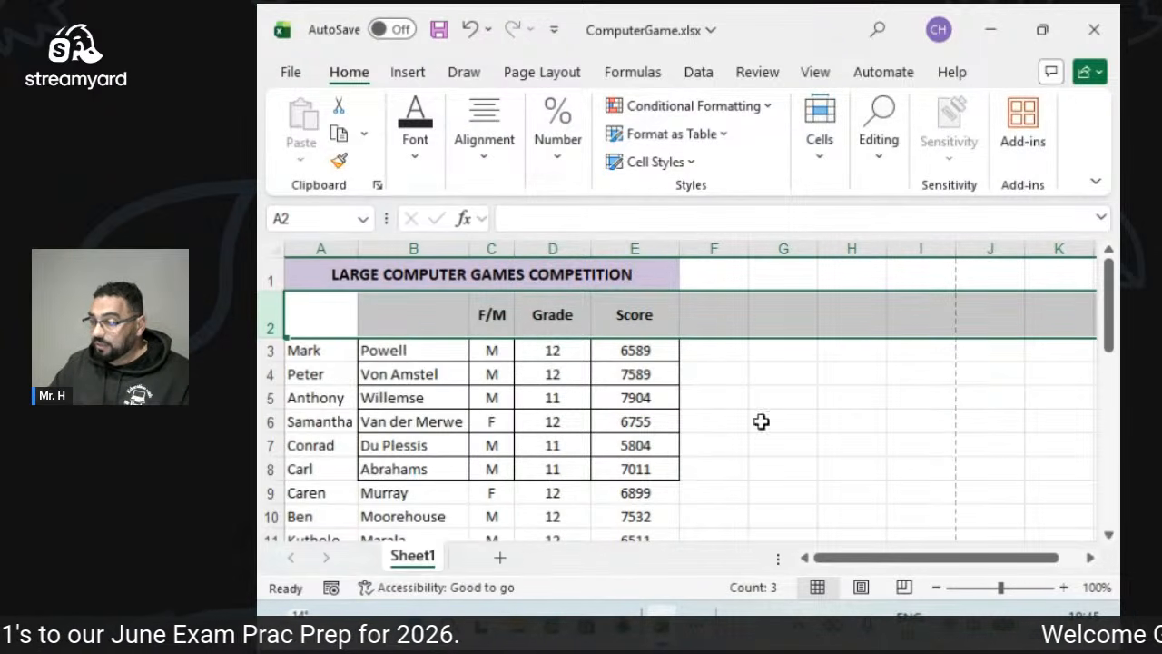
Widen the Score column slightly and review the hide and unhide options for column F.
drag(683, 250, 700, 251)
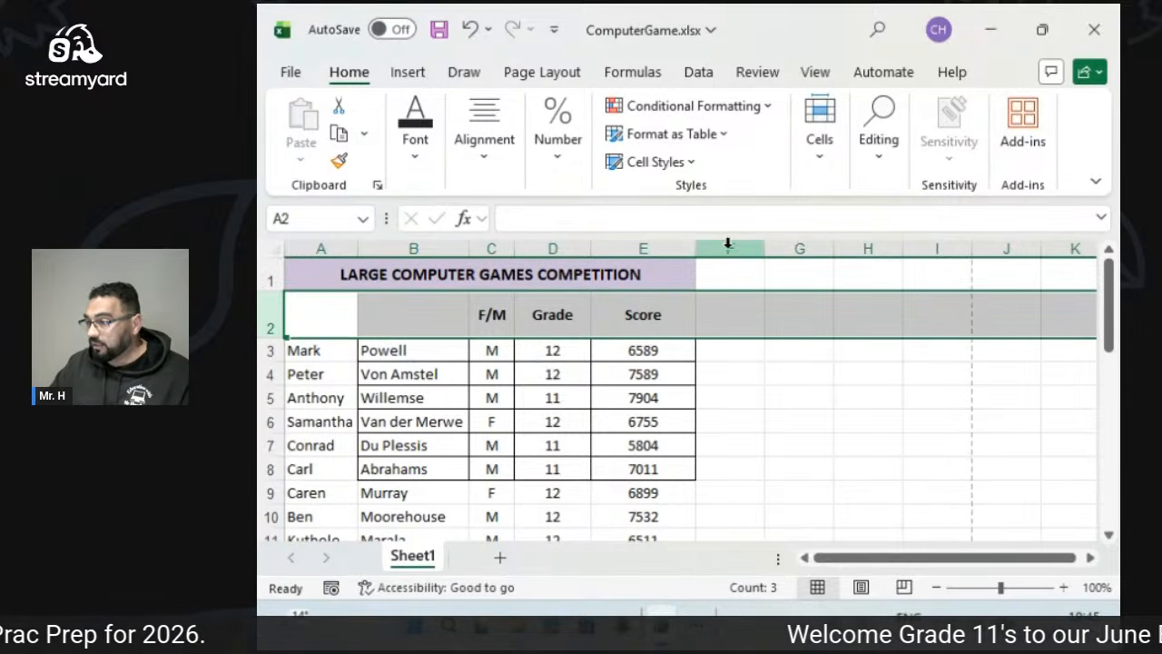
right_click(728, 249)
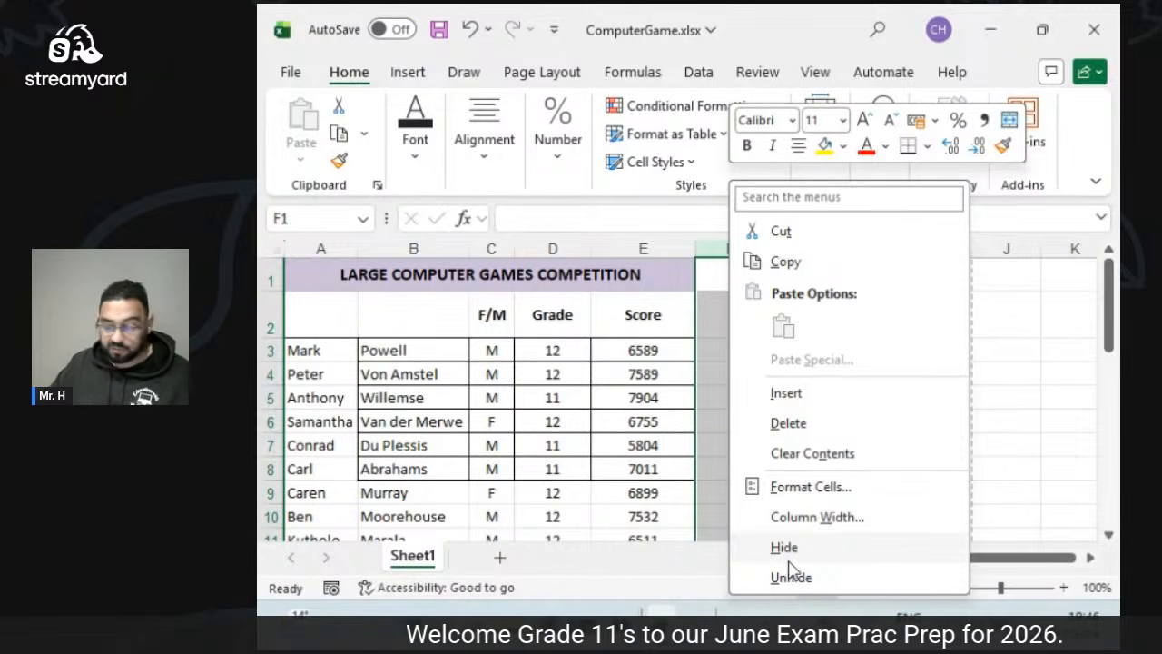
click(1018, 456)
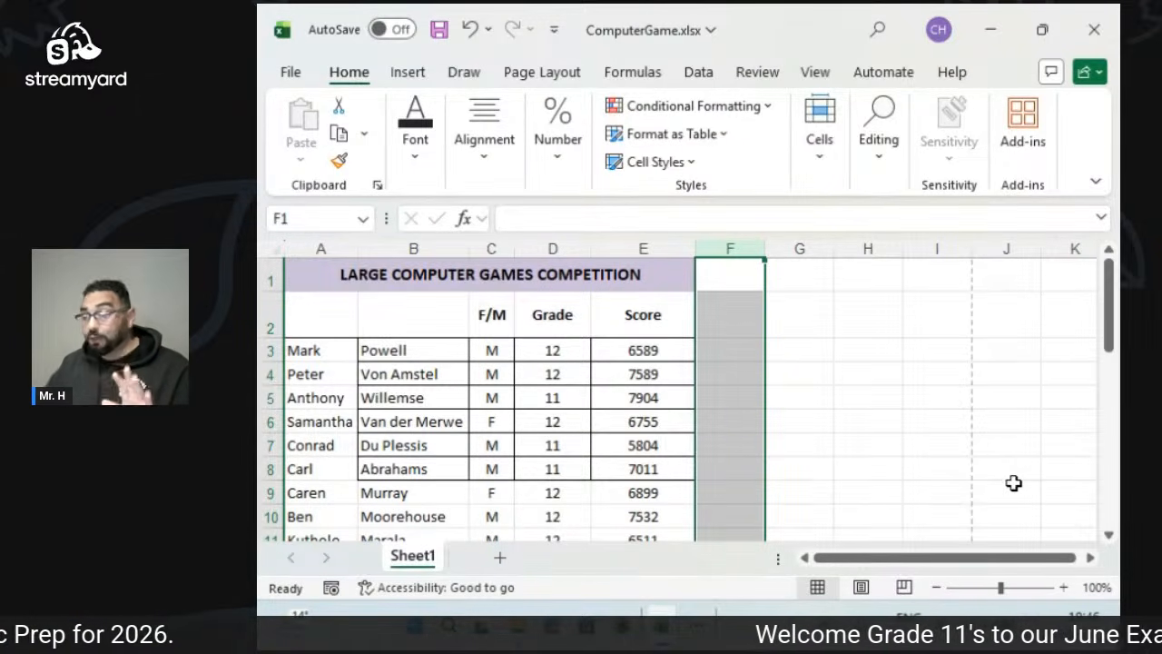
click(877, 405)
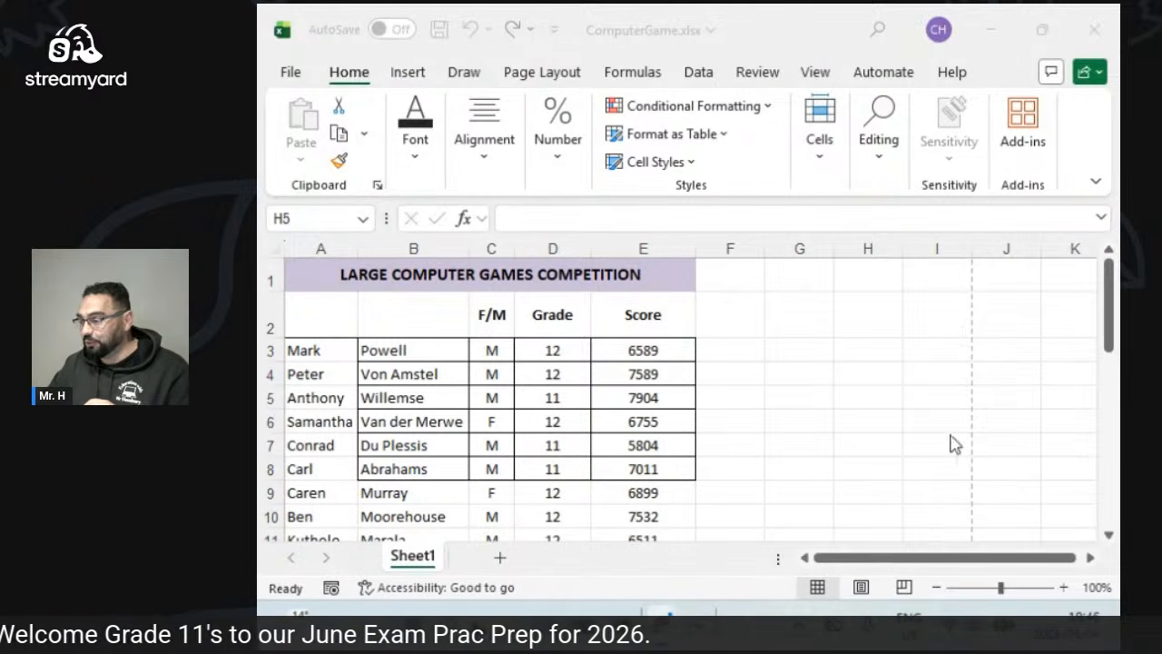
click(774, 405)
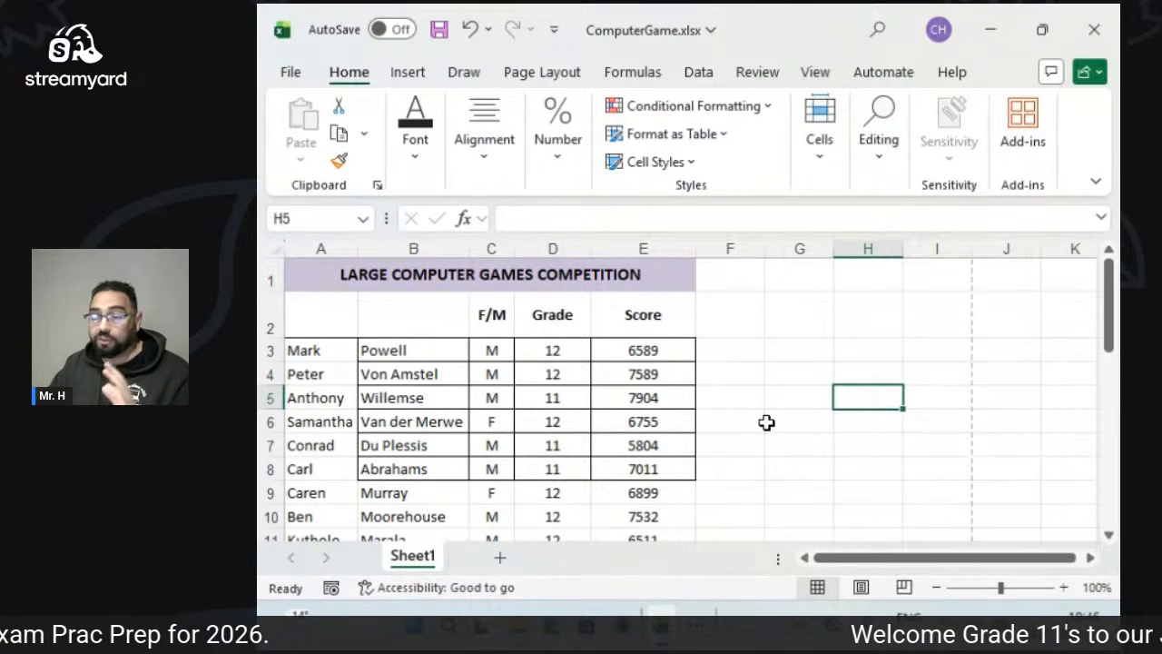
Bring up Find and Replace with its replace fields, review them, and close the dialog without replacing anything.
click(877, 162)
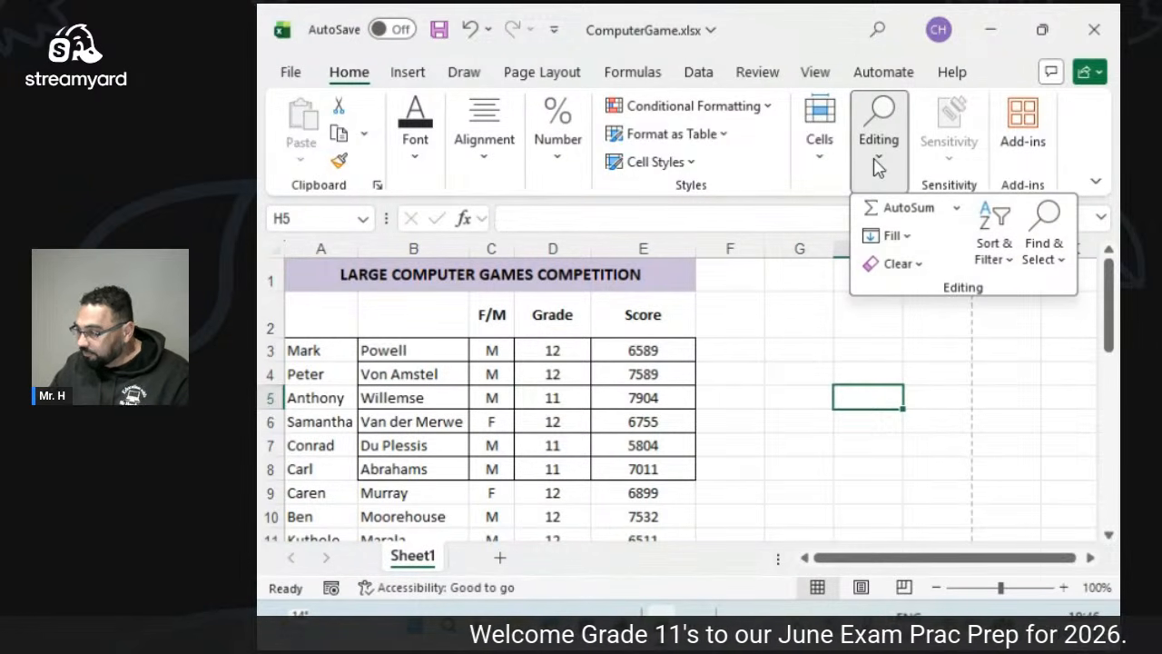
click(1045, 256)
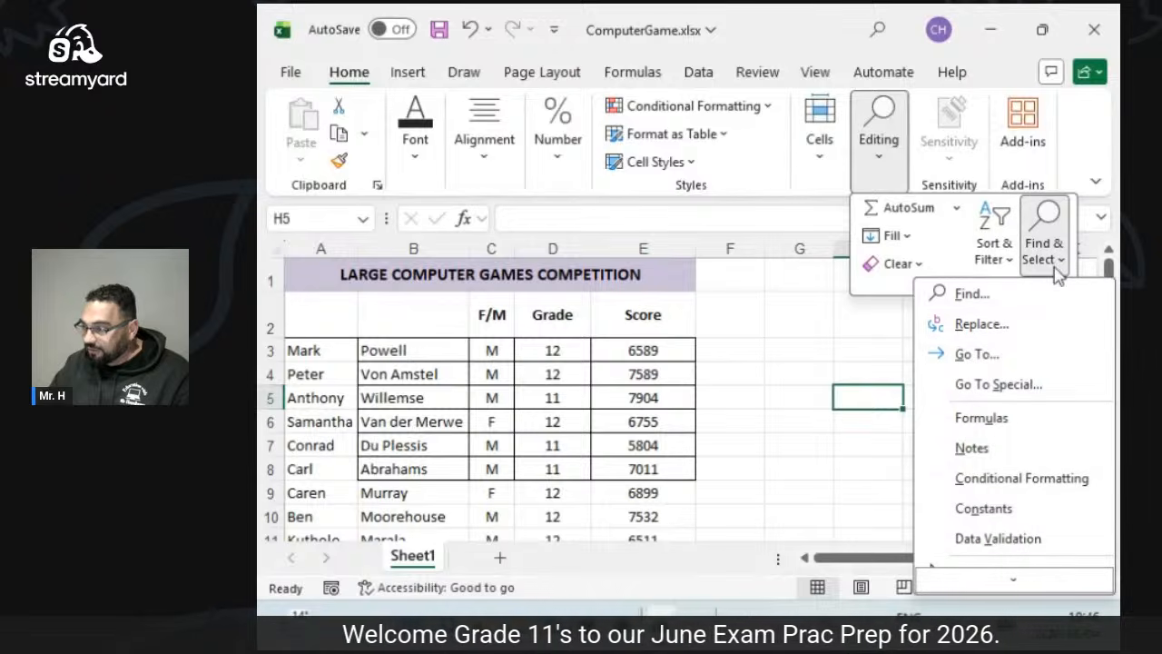
click(981, 324)
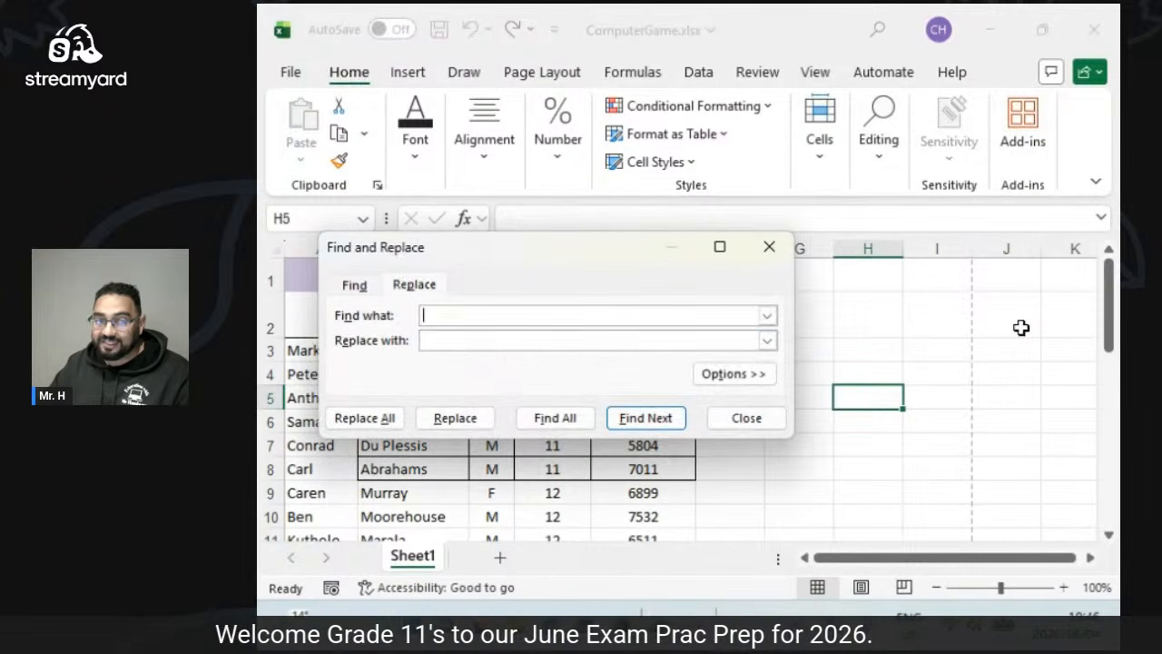
drag(587, 263, 869, 204)
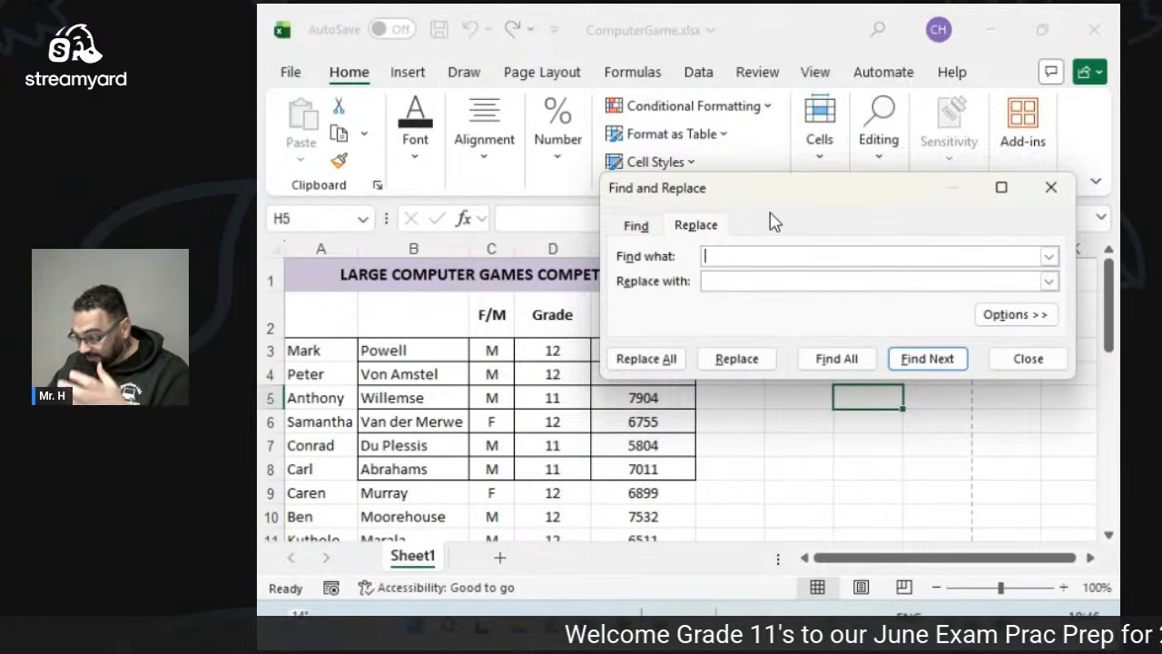
drag(767, 199, 632, 246)
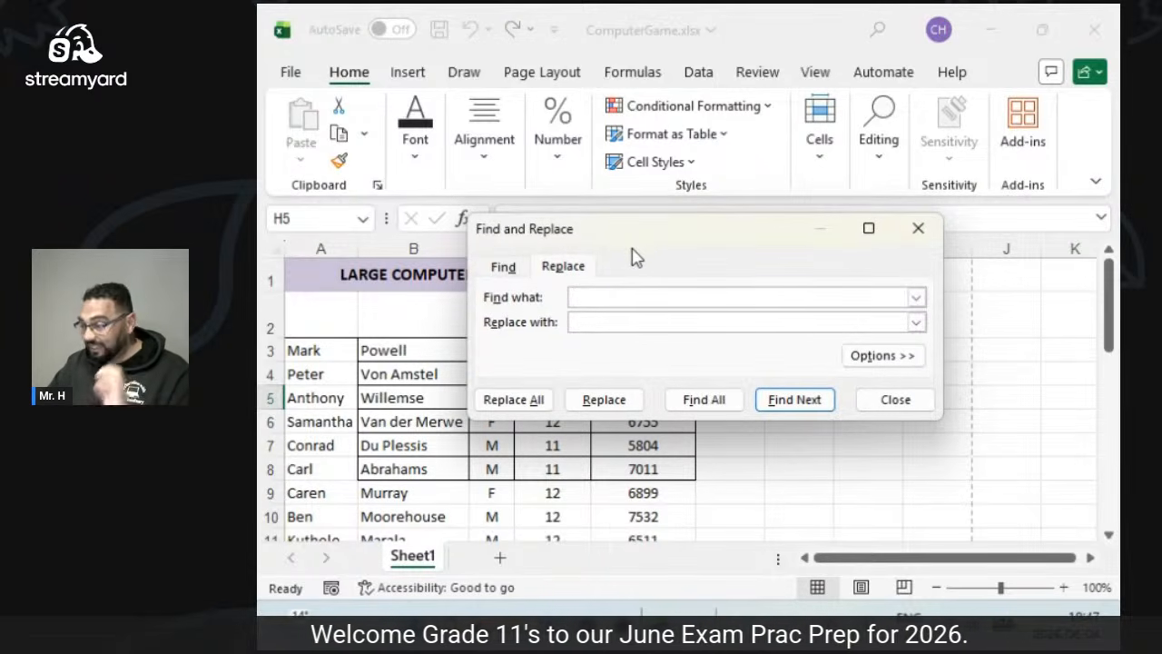
click(885, 403)
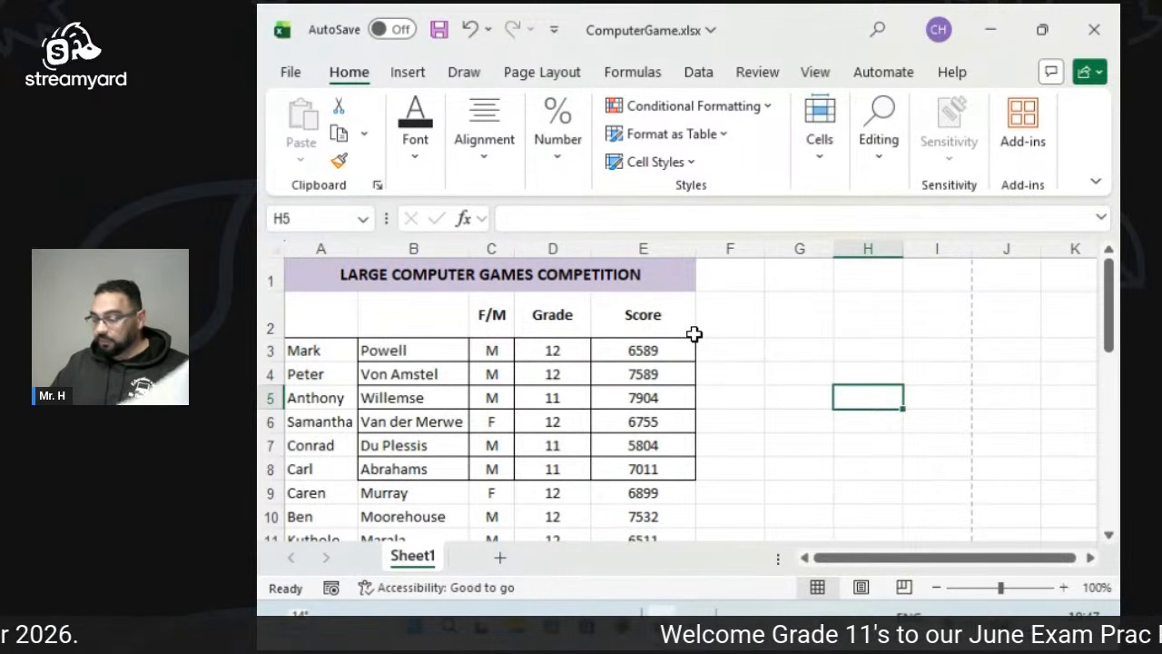
Enter the function labels min, max, sum and average in cells F3 to F6.
click(749, 354)
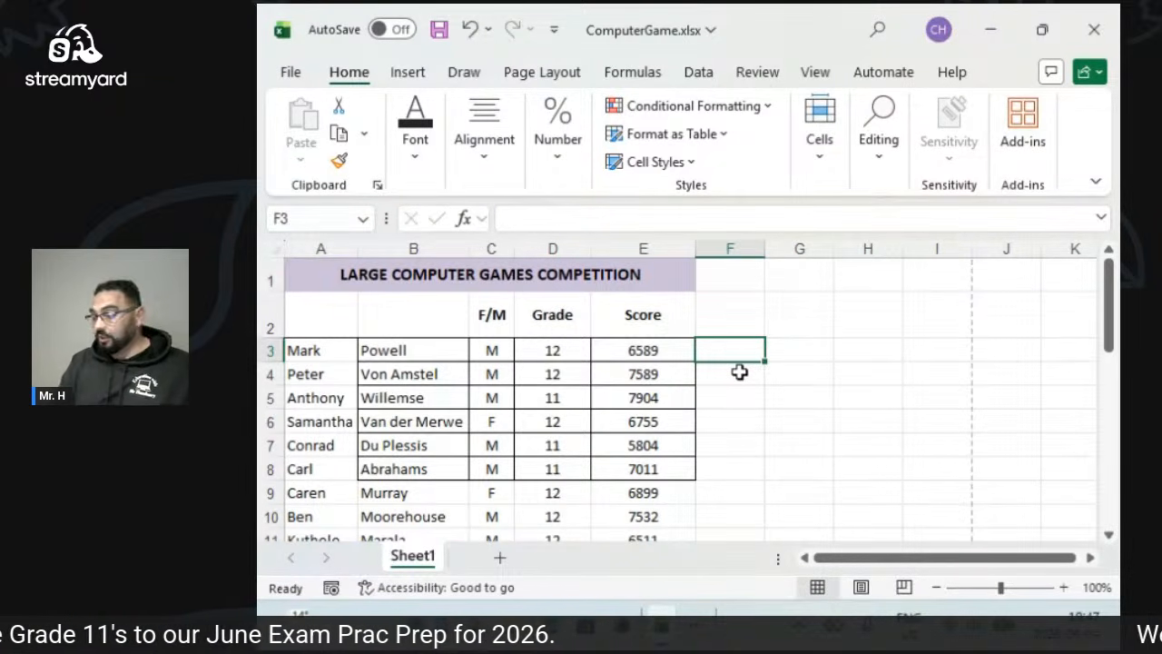
text(min)
key(Return)
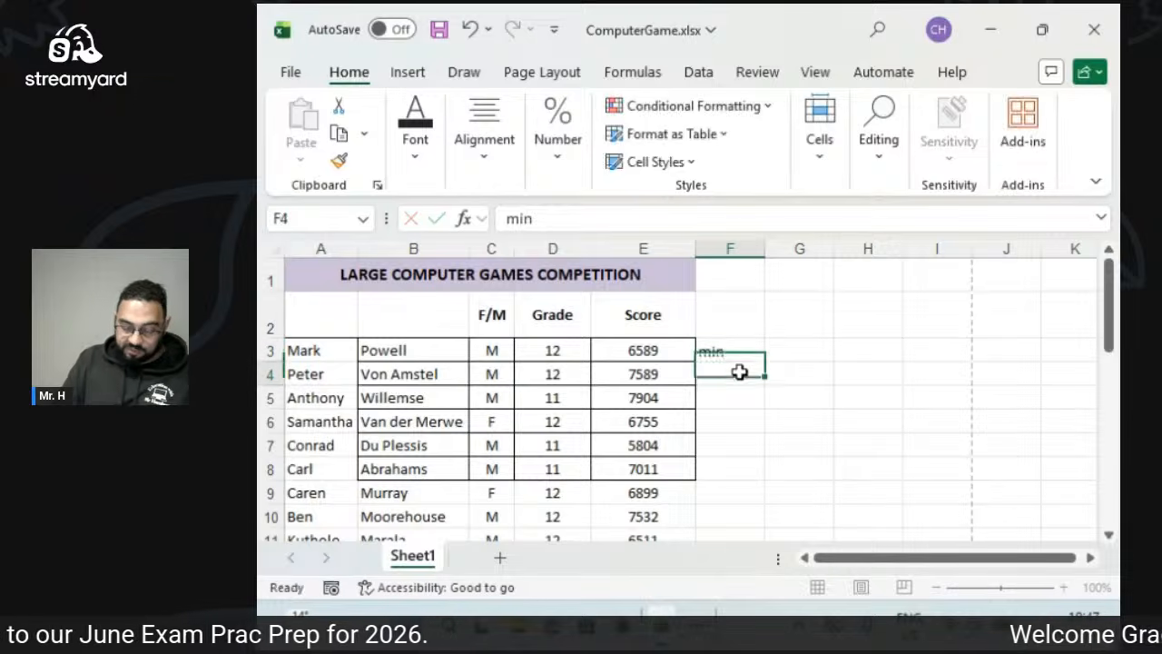
text(max)
key(Return)
text(sum)
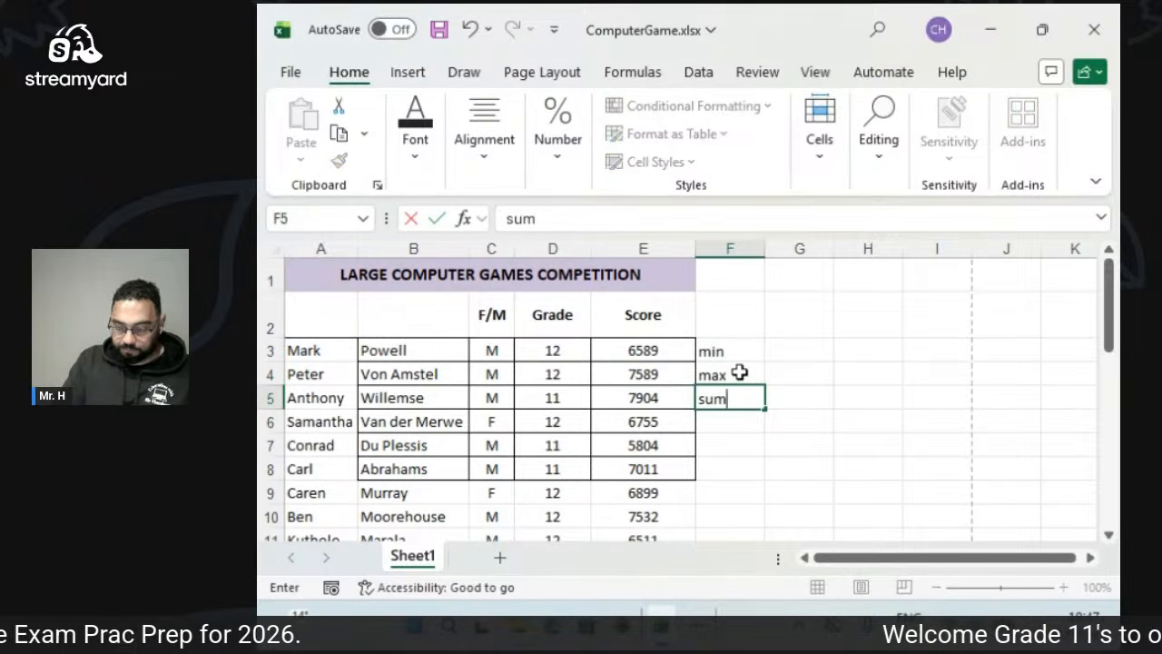
key(Return)
text(ave)
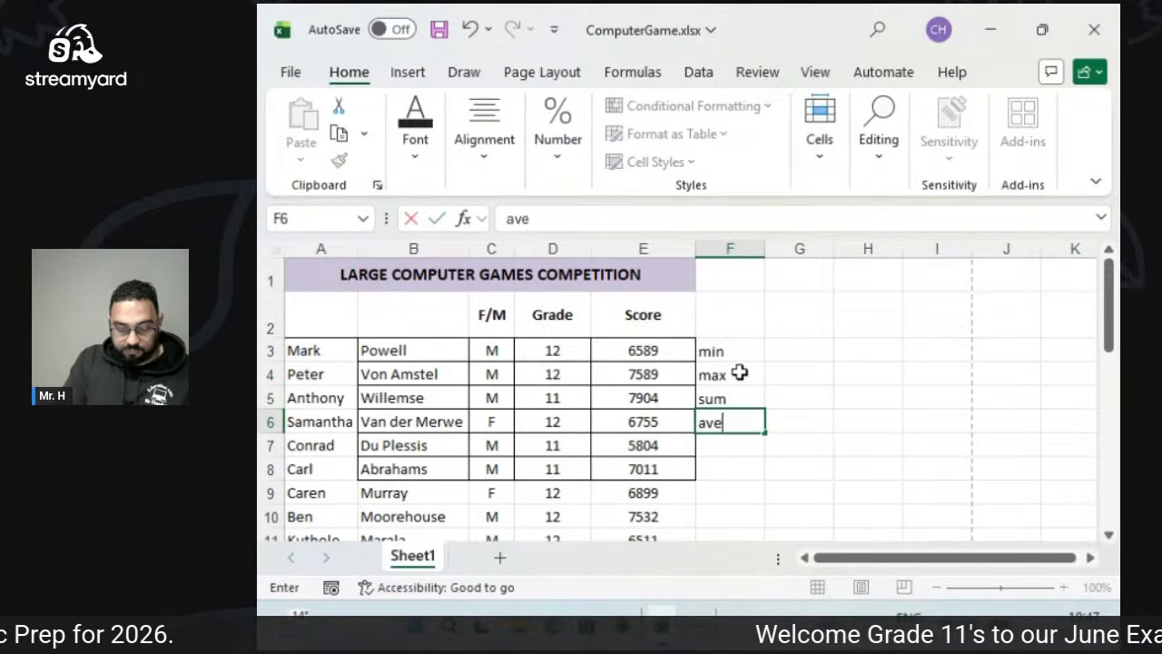
text(rage)
key(Return)
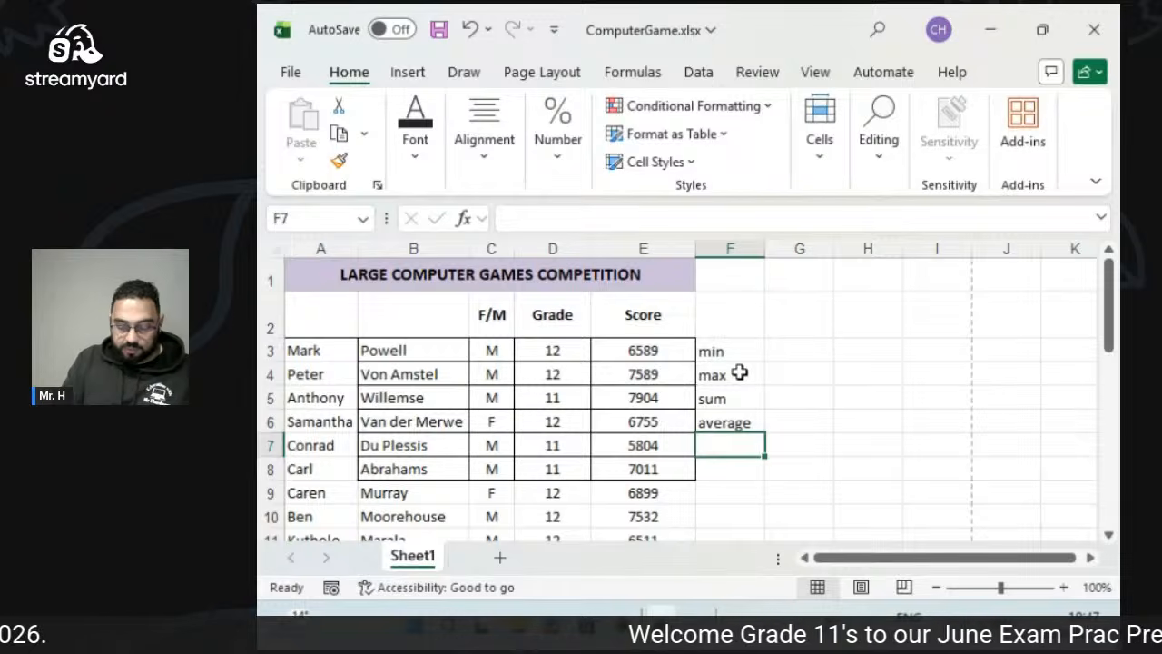
Enter the labels count, counta and countblank in F7 to F9, and widen column F to fit them.
text(count)
key(Return)
text(count)
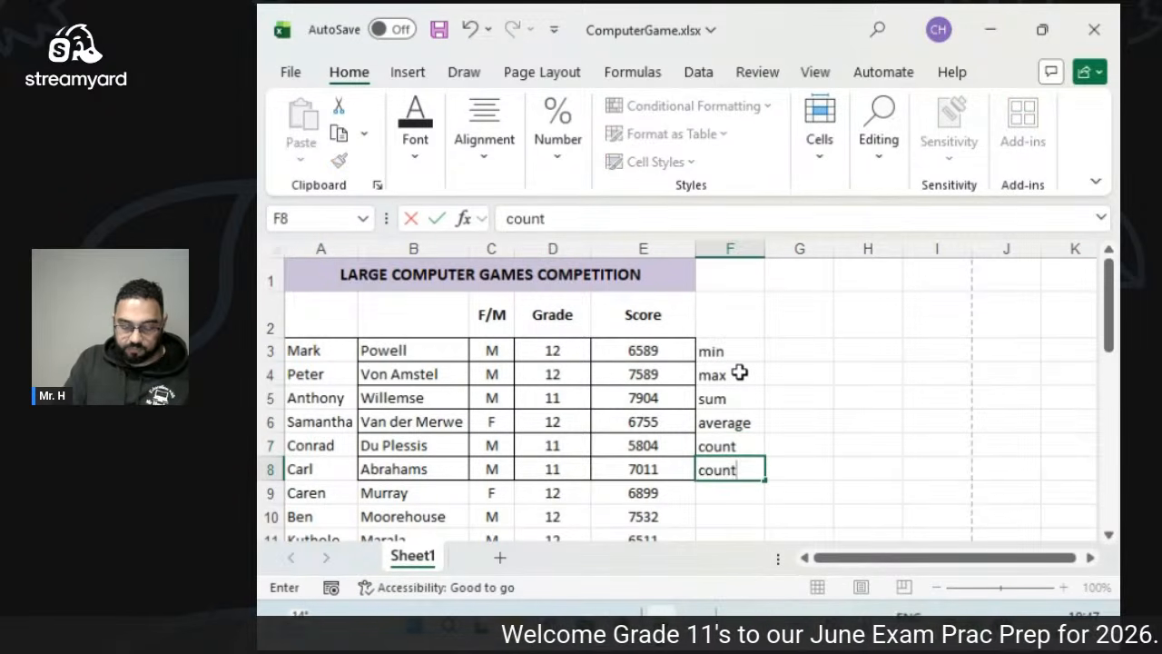
text(bla)
key(Return)
text(countblan)
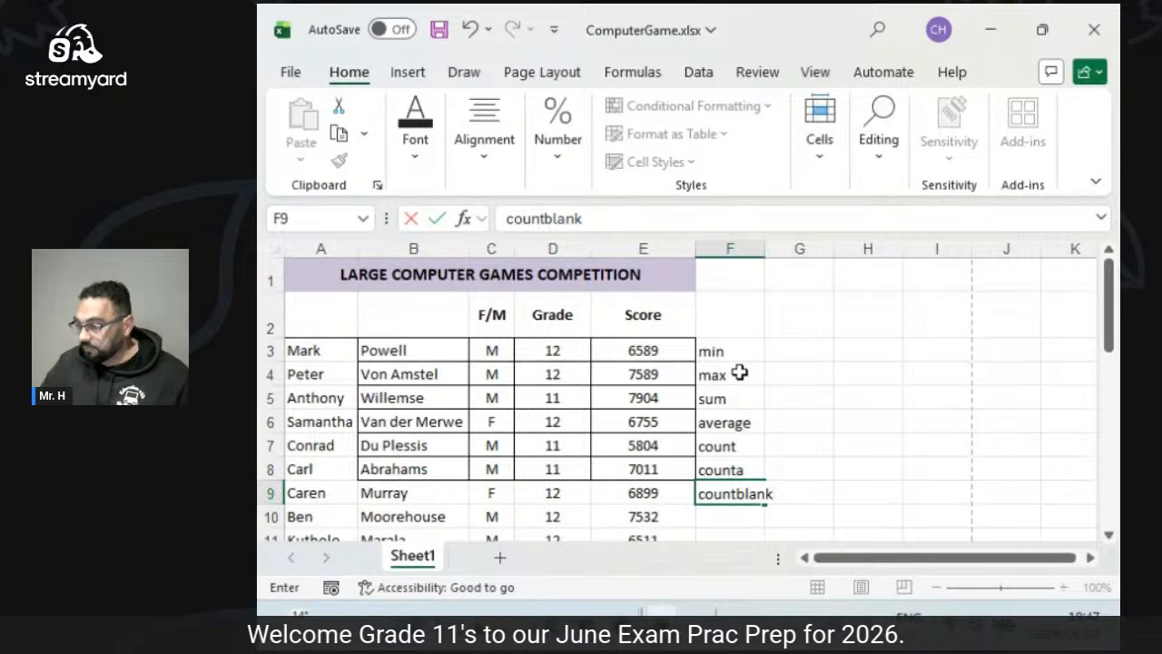
click(749, 248)
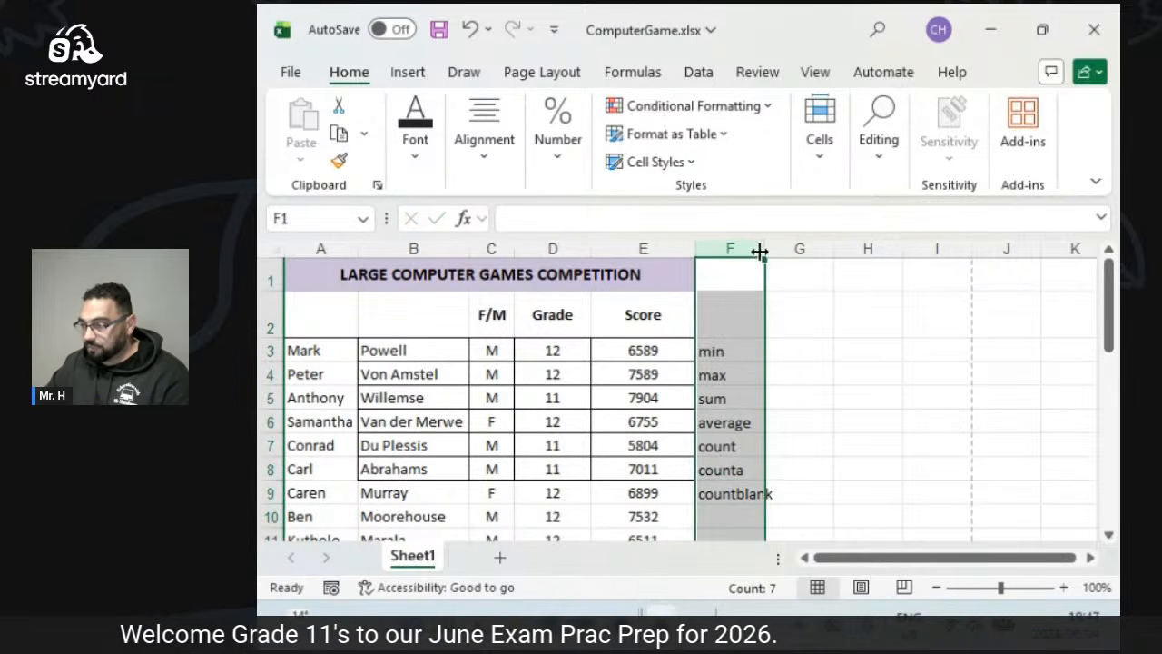
drag(764, 251, 779, 260)
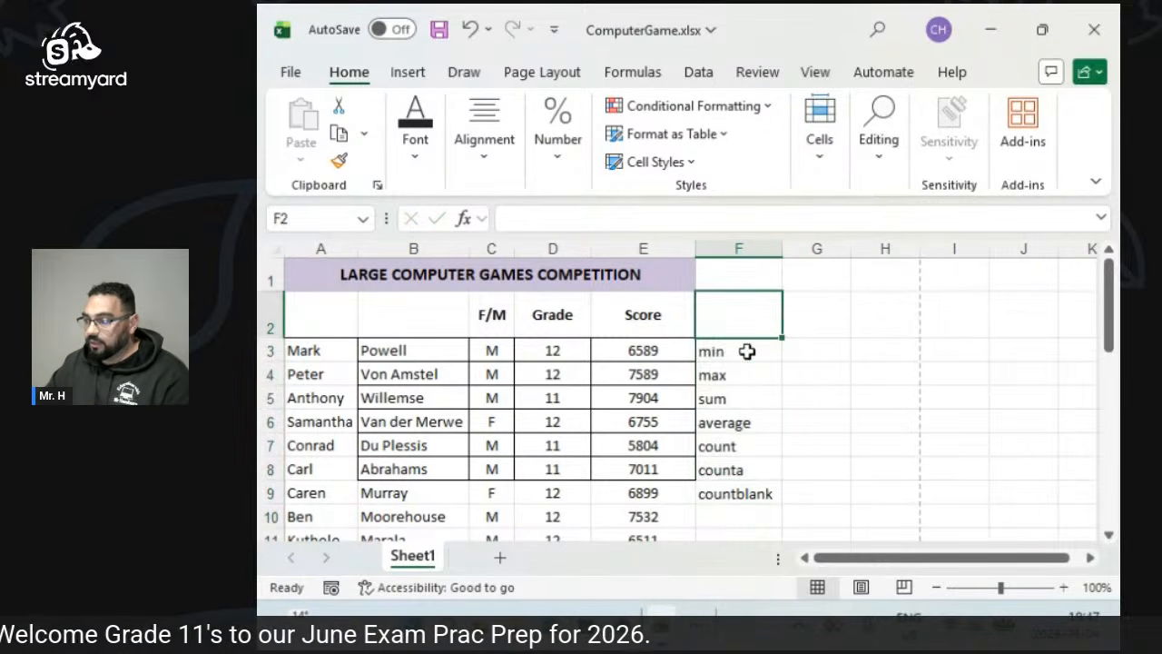
Apply all borders to the range F3:G9 and widen columns F and G.
drag(747, 348, 836, 490)
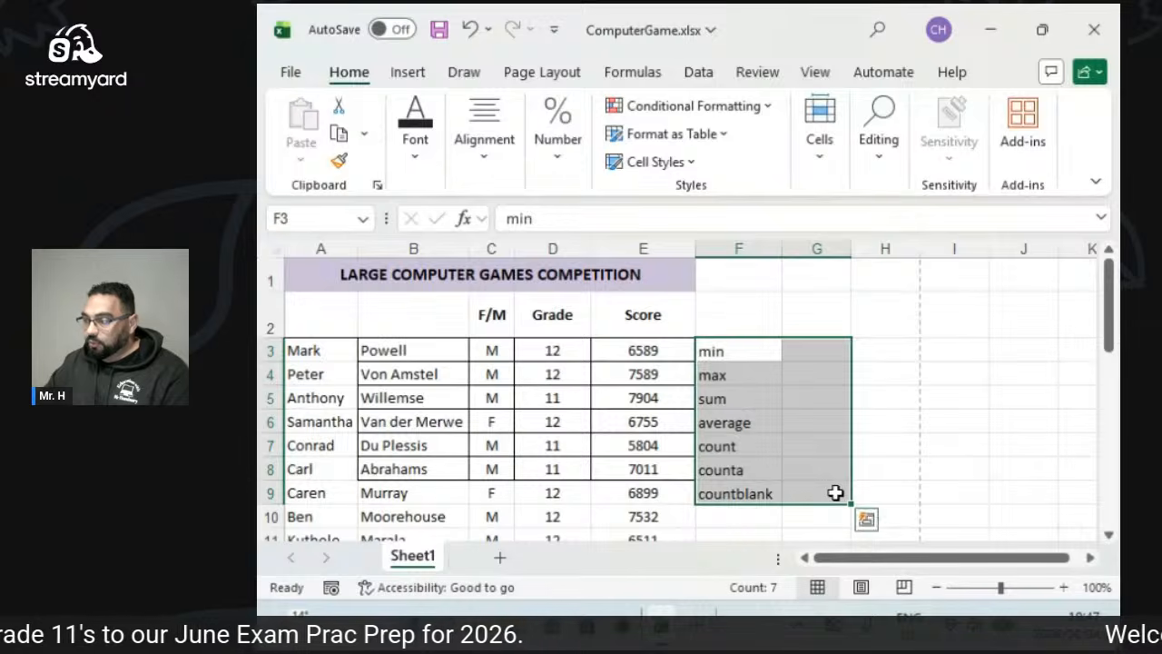
click(413, 169)
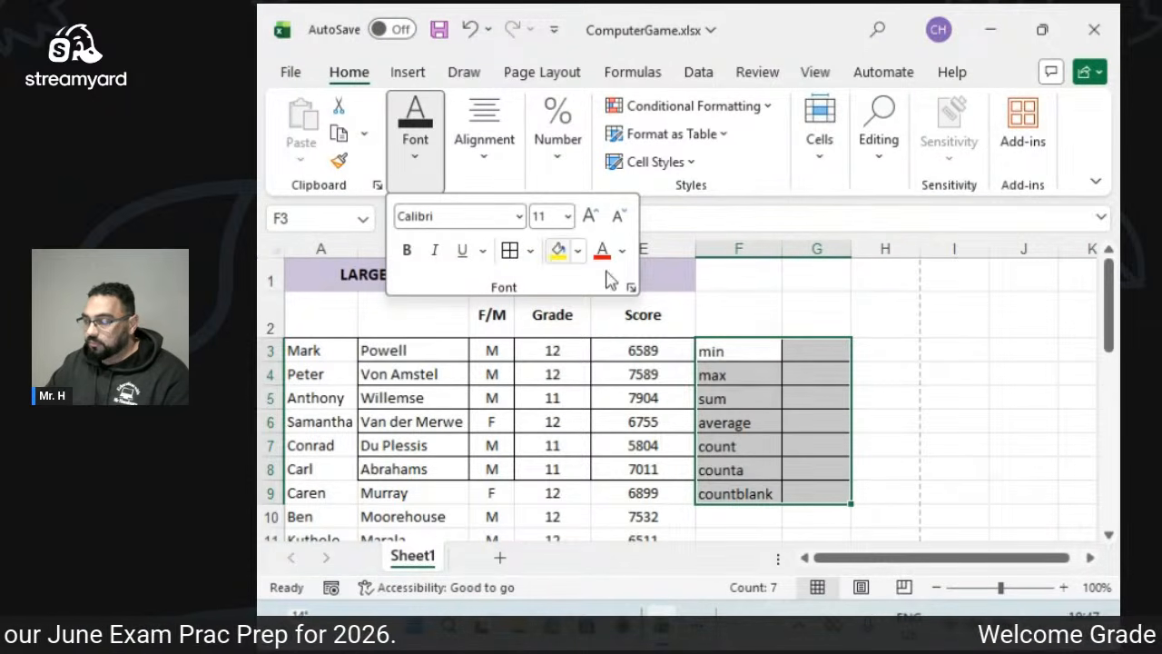
drag(853, 251, 922, 248)
drag(781, 246, 797, 247)
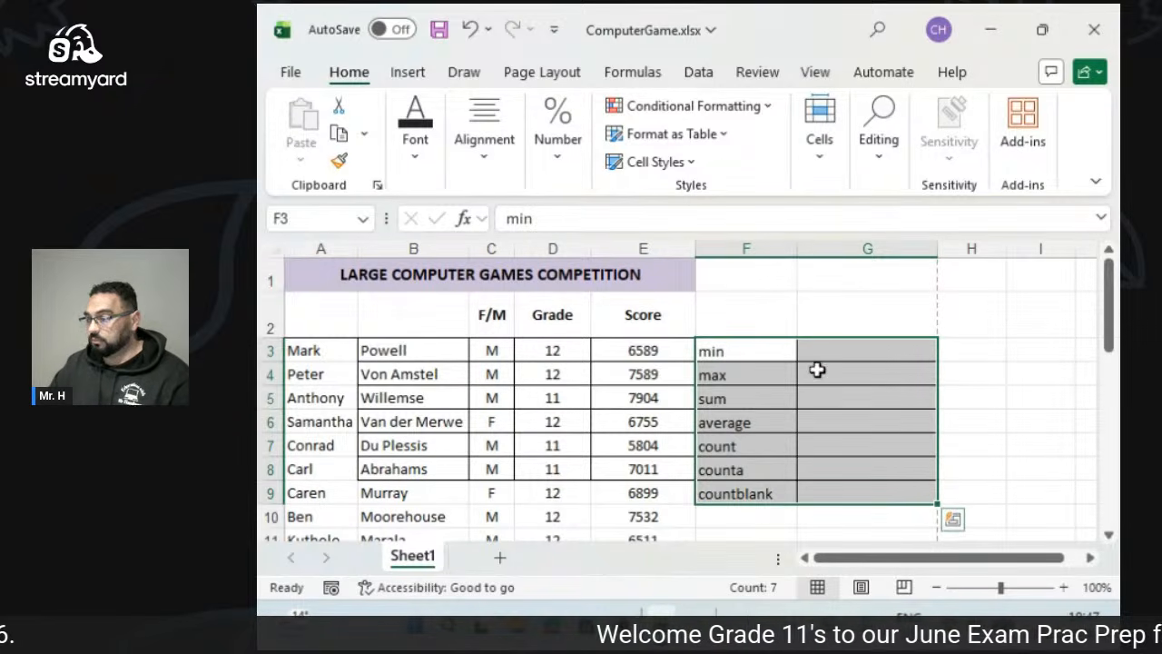
Calculate the lowest score in G3 with a MIN formula over E3:E10.
click(830, 343)
text(=min()
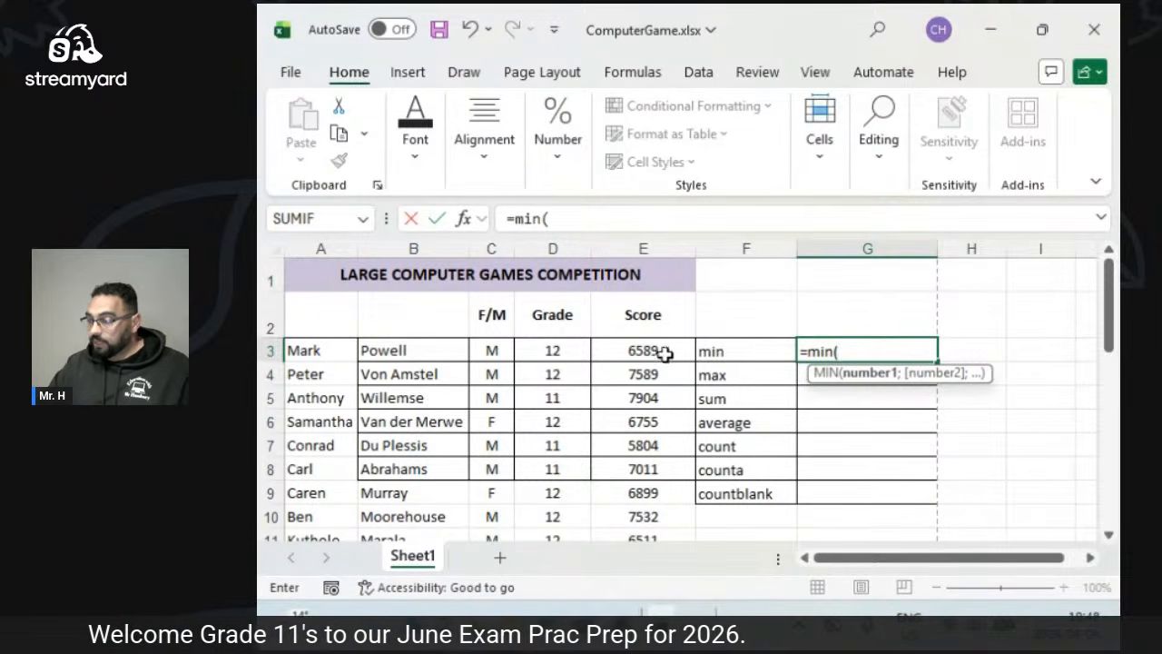
drag(666, 350, 646, 522)
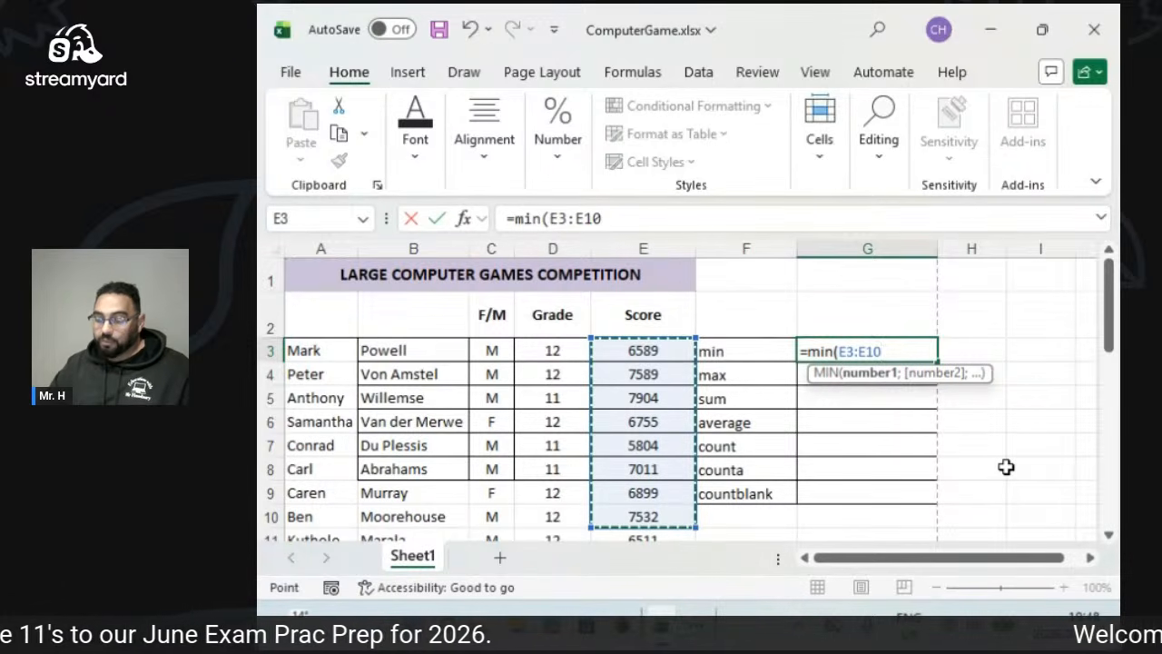
key(Return)
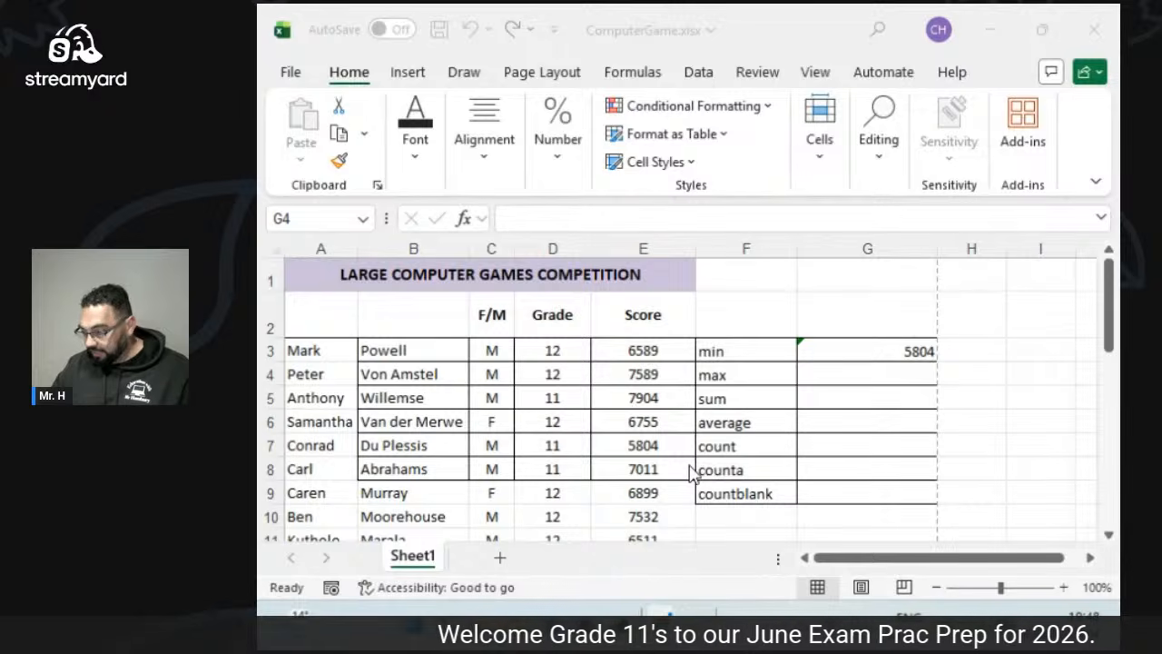
Calculate the highest score in G4 with a MAX formula over E3:E10.
click(866, 371)
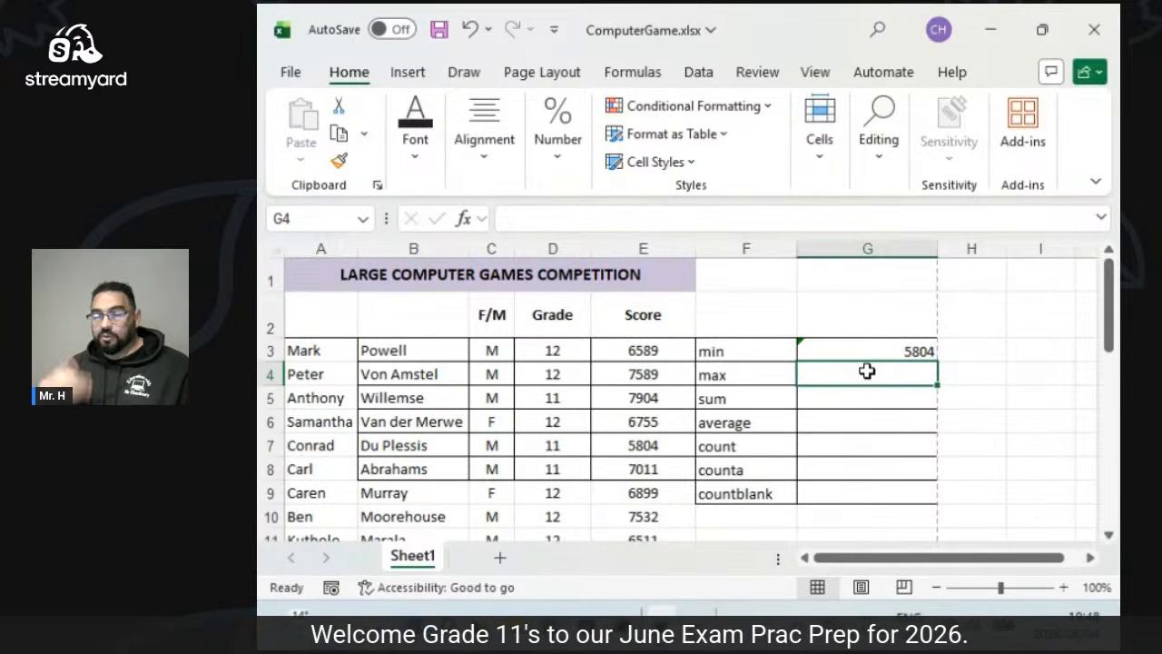
text(=max()
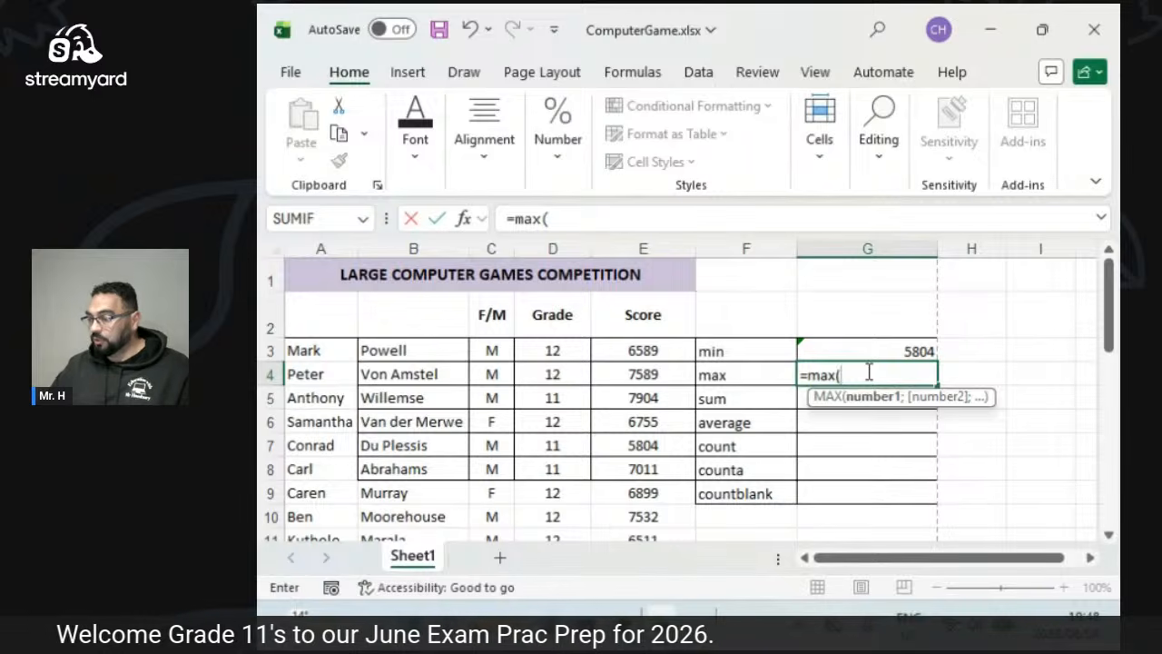
drag(671, 354, 648, 514)
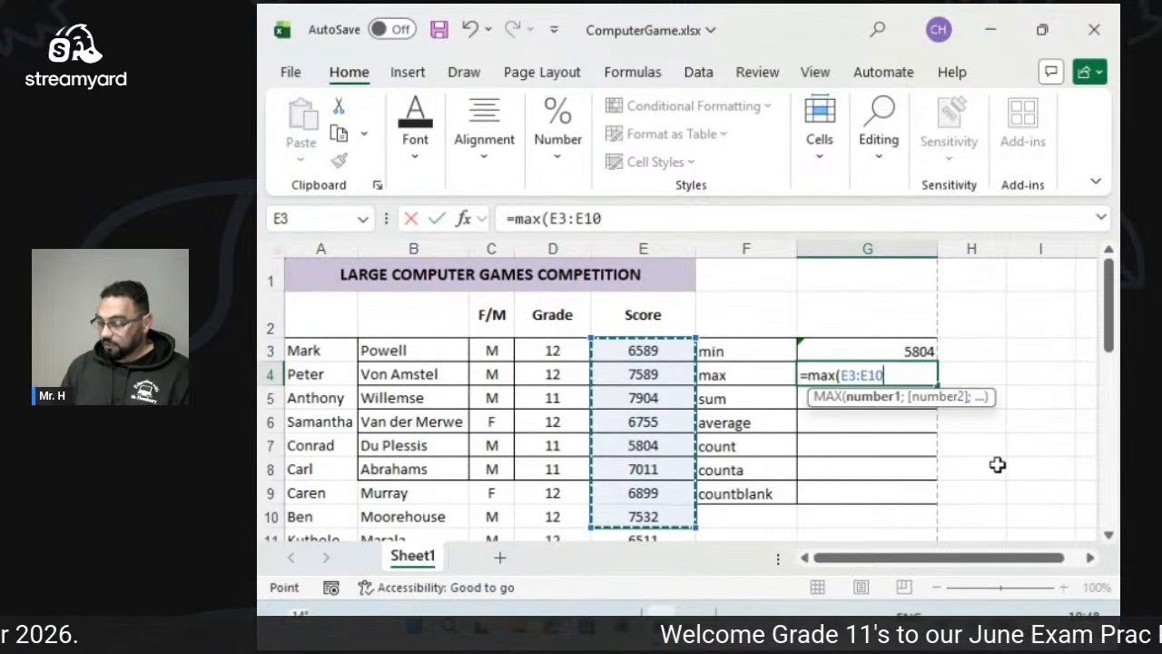
key(Return)
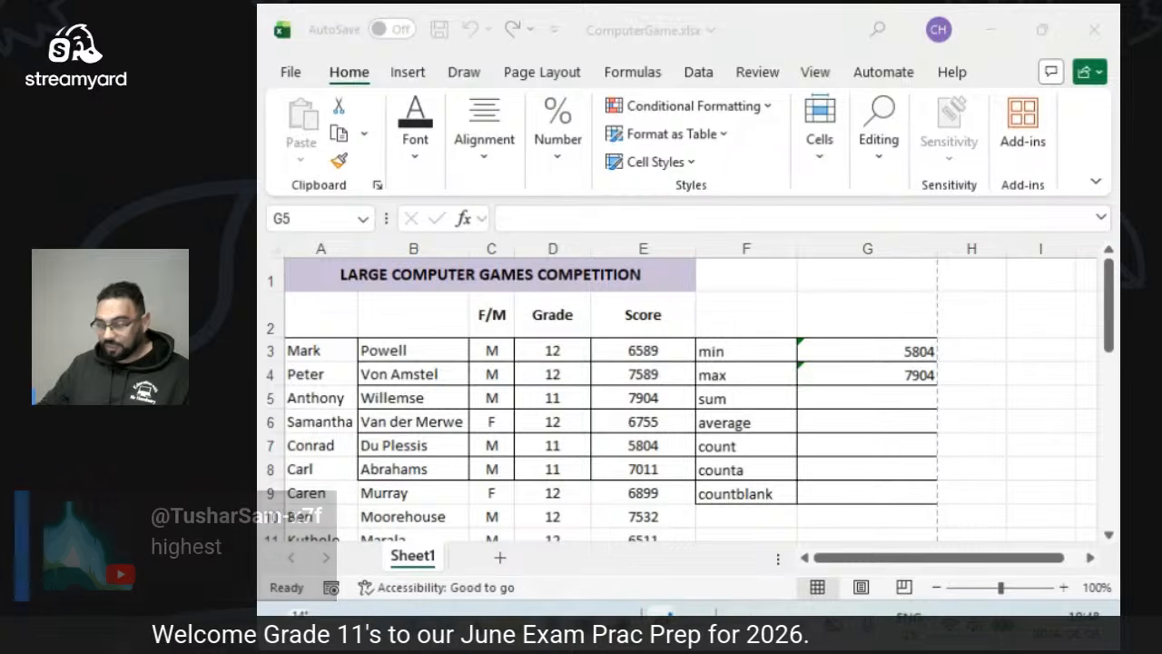
Calculate the total score in G5 with a SUM formula over E3:E10.
click(891, 404)
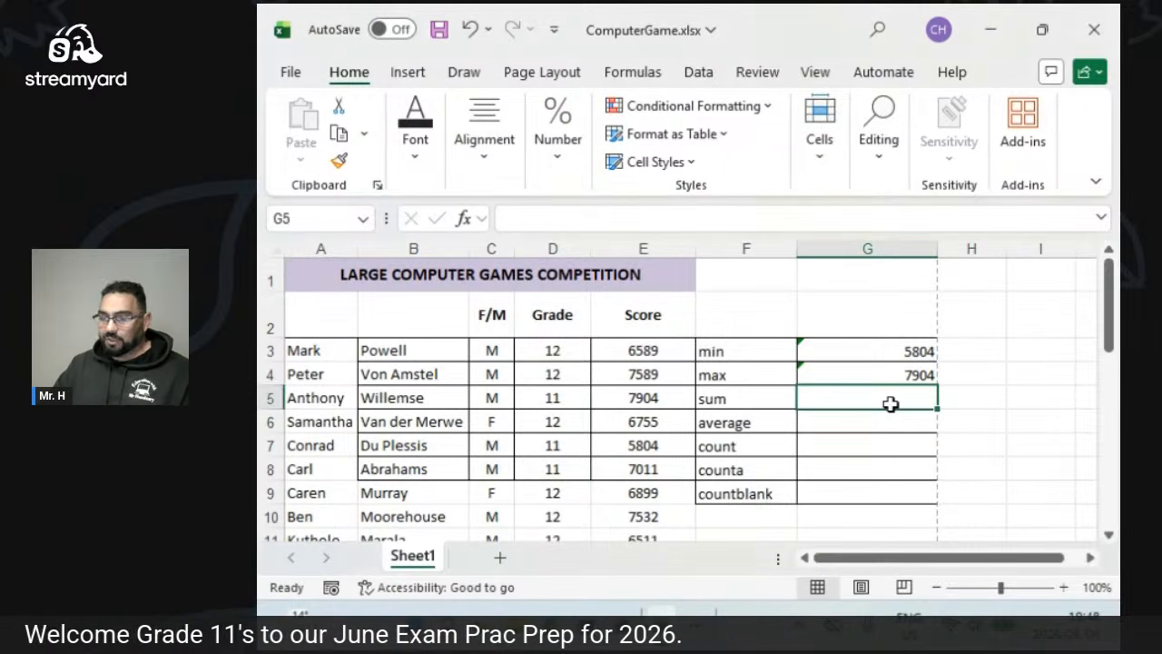
text(=sum()
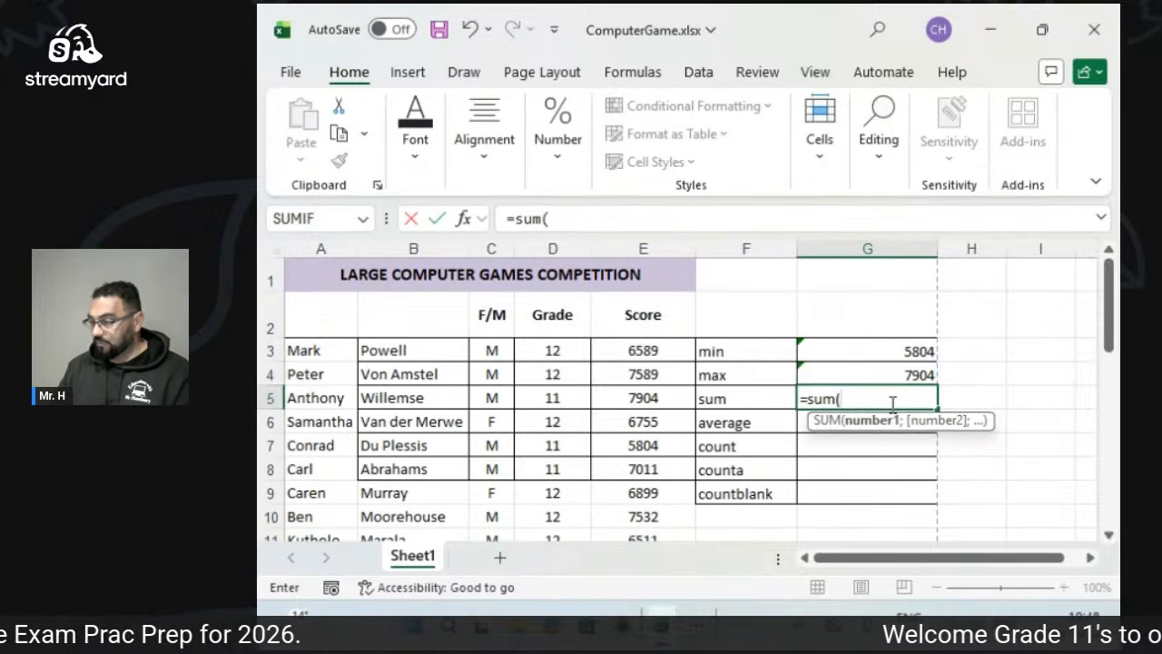
drag(667, 350, 671, 517)
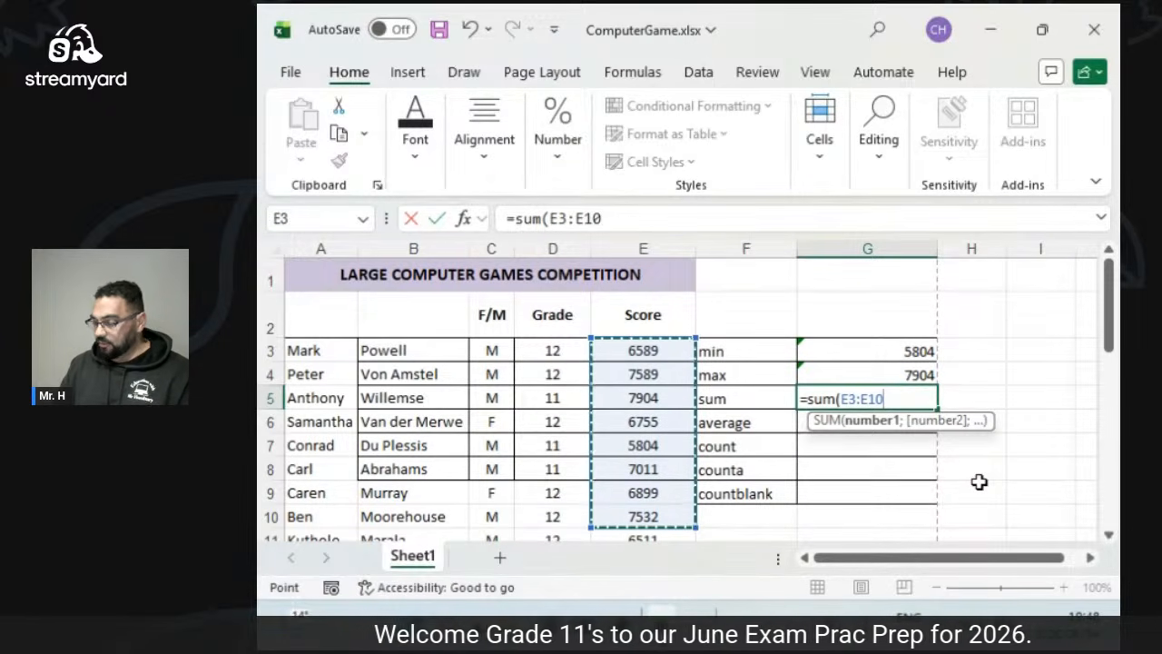
key(Return)
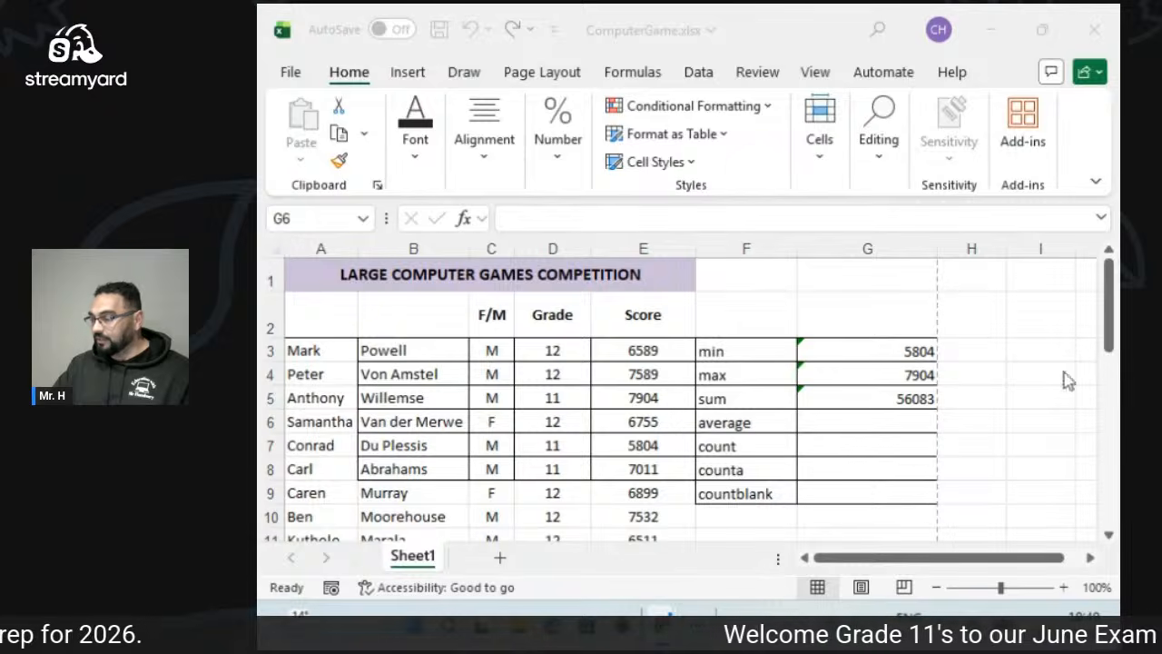
Calculate the average score in G6 with an AVERAGE formula over E3:E11.
click(840, 424)
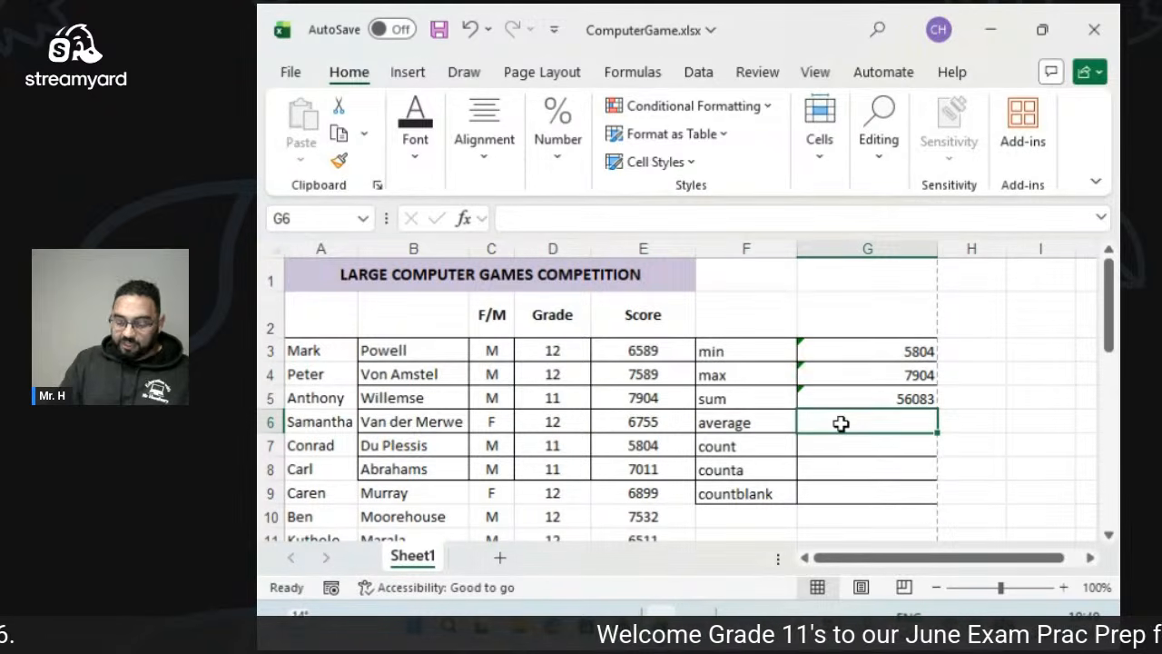
text(=average)
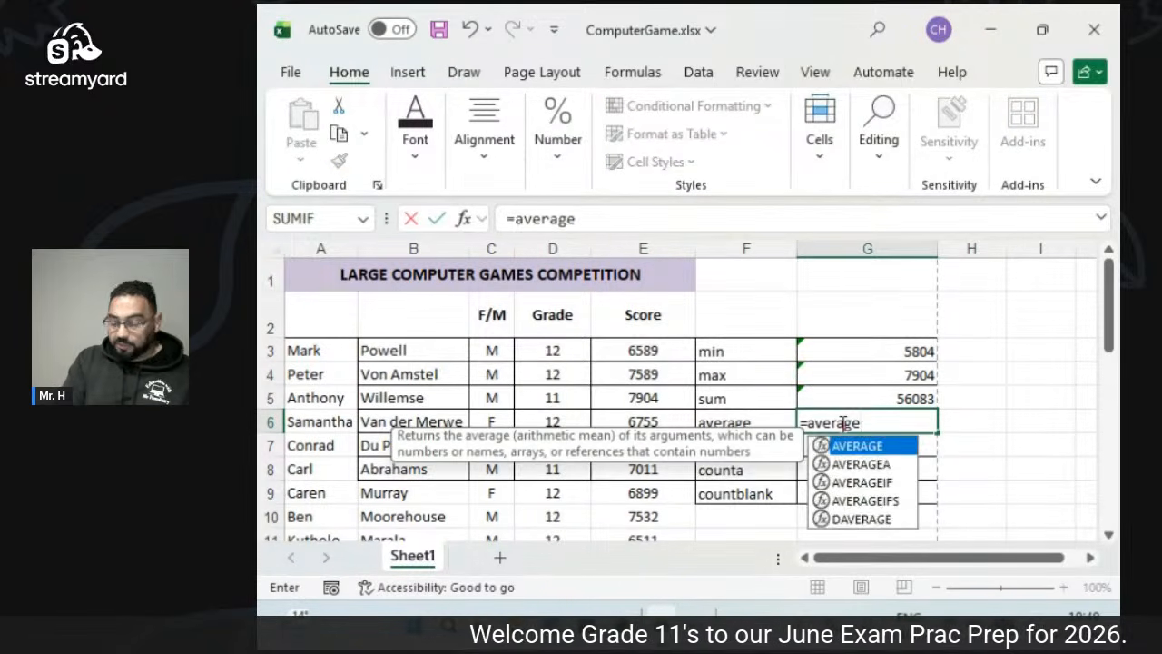
text(()
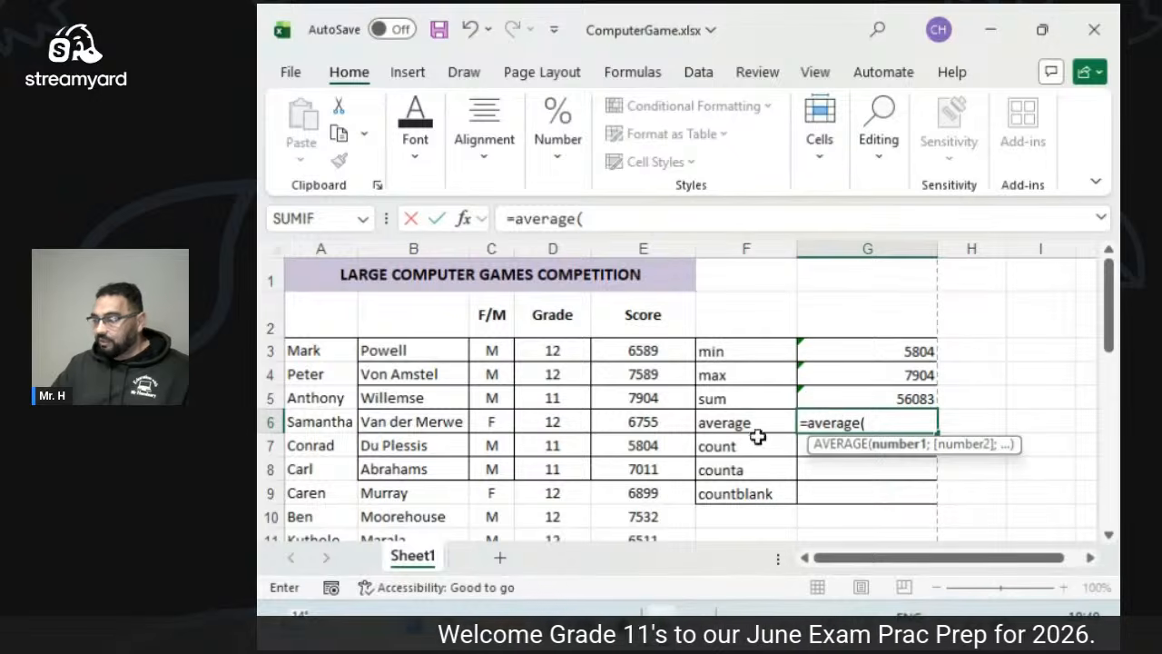
drag(646, 351, 663, 533)
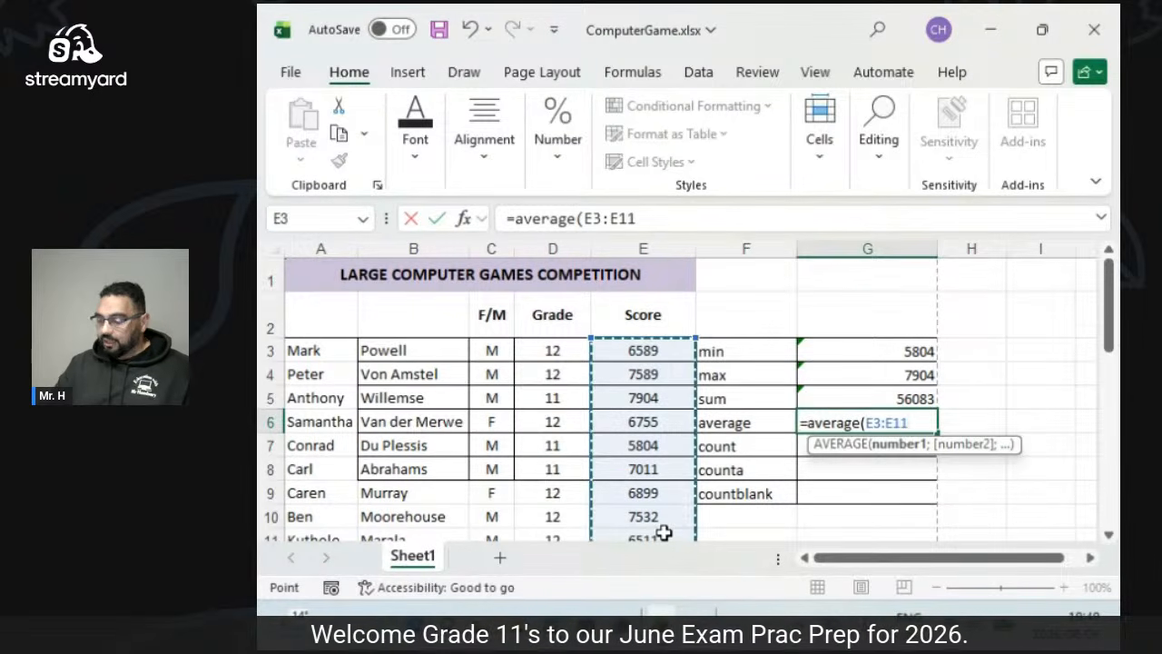
text())
key(Return)
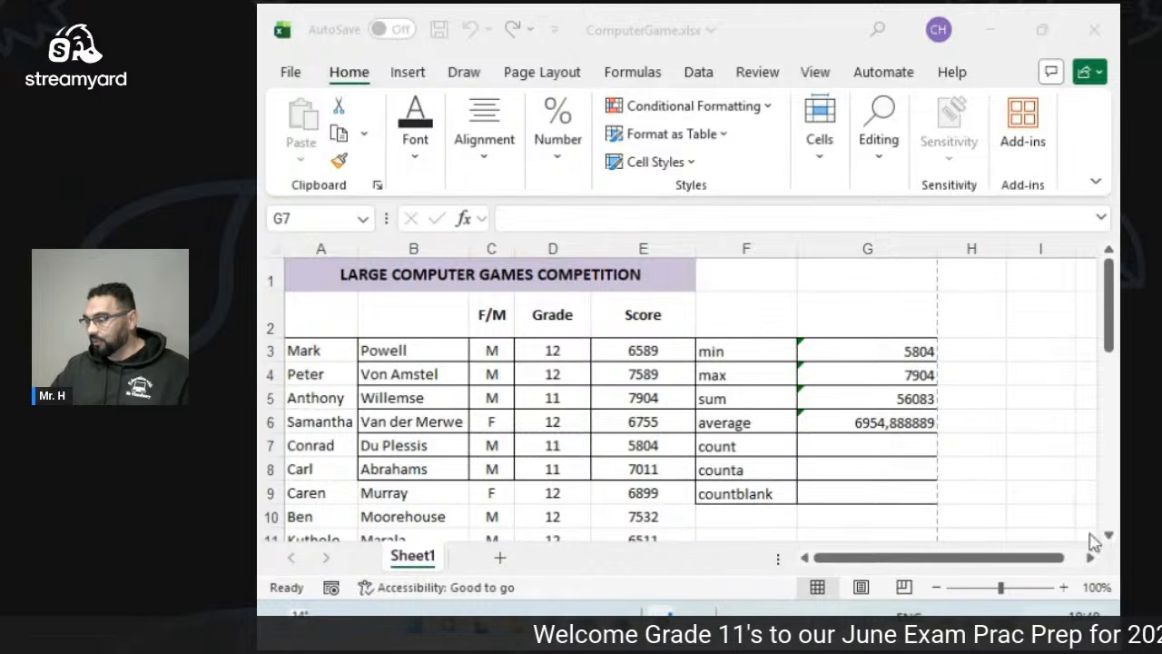
Count the numeric scores in G7 with a COUNT formula over E3:E10.
click(816, 444)
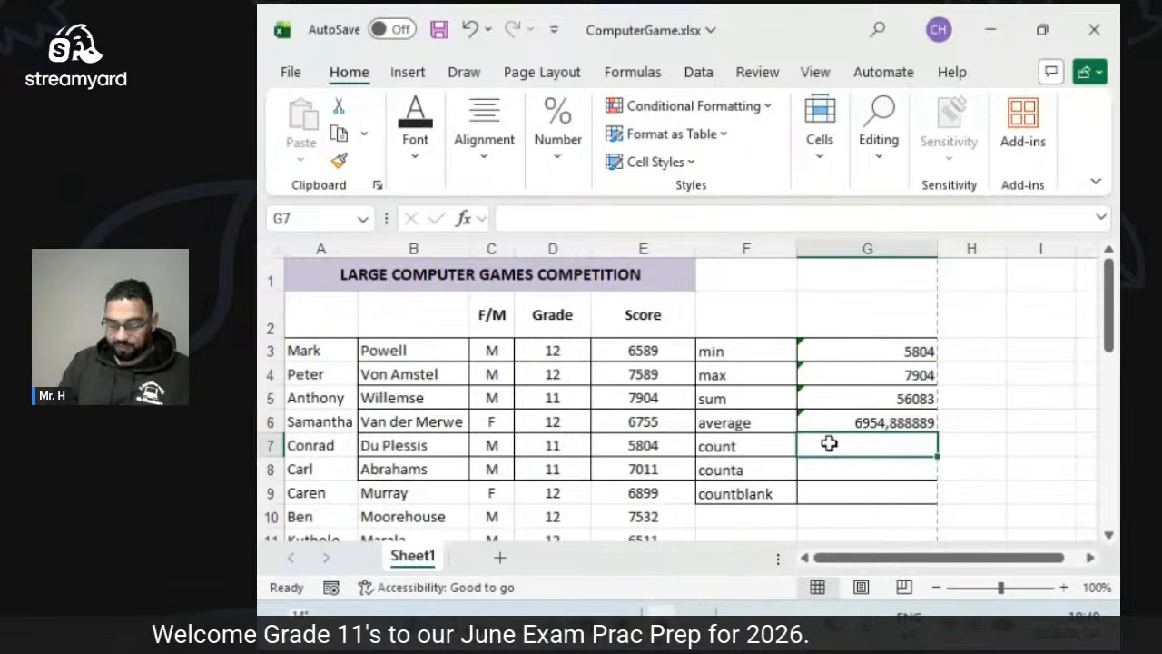
text(=count()
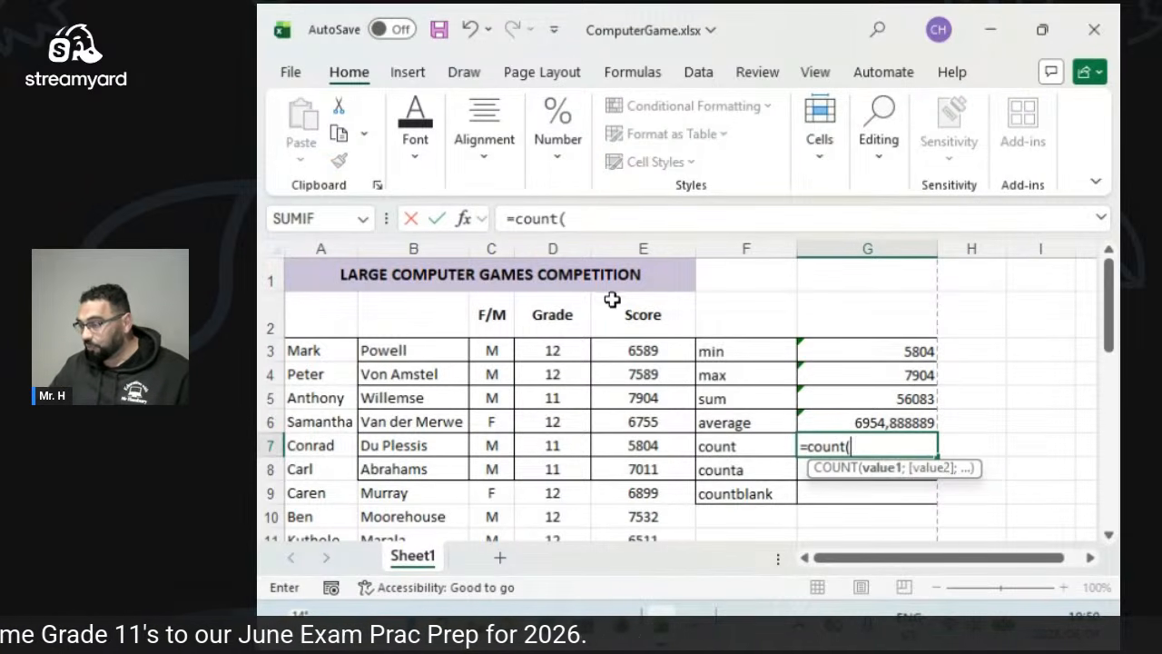
drag(646, 350, 646, 514)
key(Return)
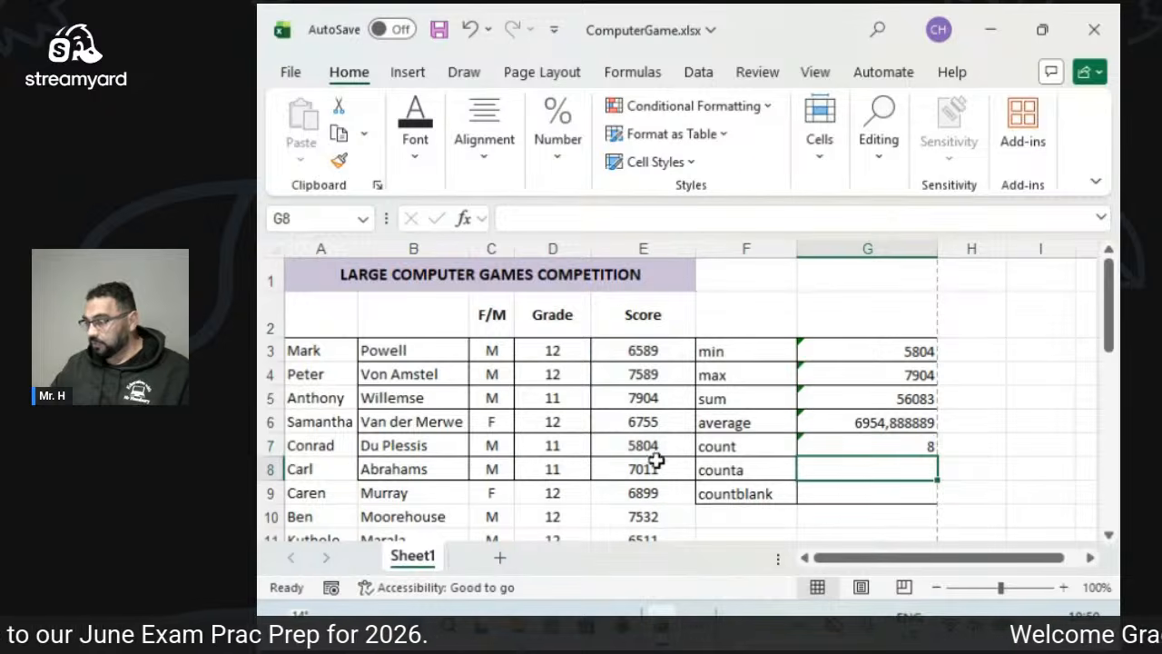
Count the non-empty score cells in G8 with a COUNTA formula over E3:E10.
text(=counta()
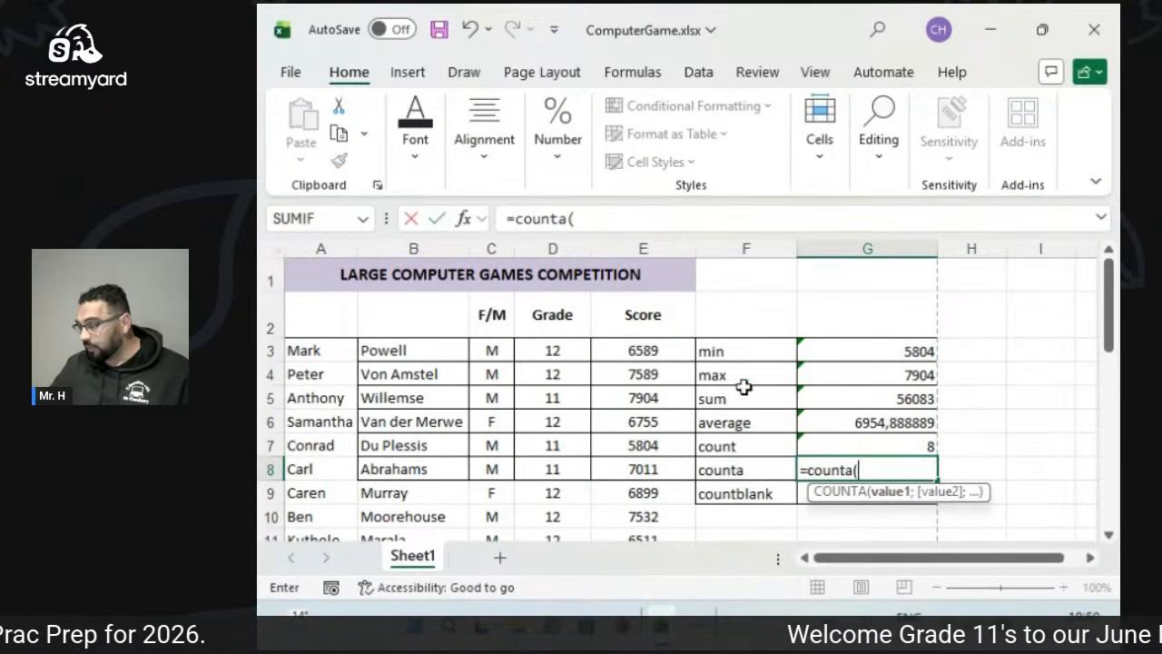
drag(643, 351, 648, 514)
key(Return)
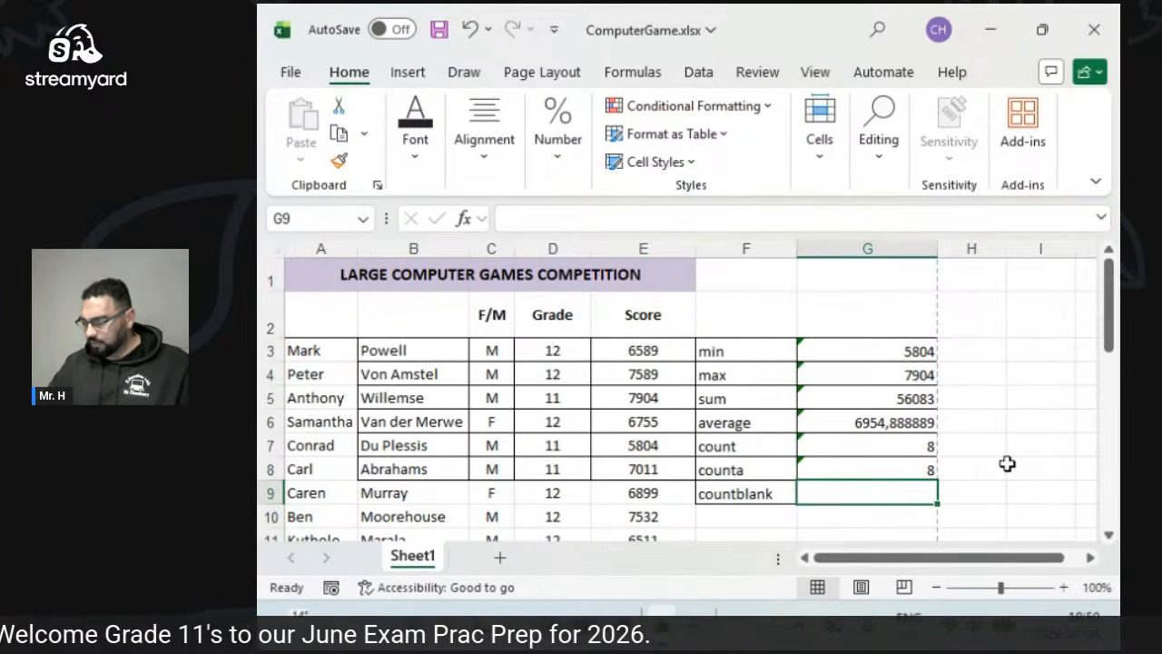
Replace the score in E9 with the text "the" to compare COUNT with COUNTA.
click(894, 468)
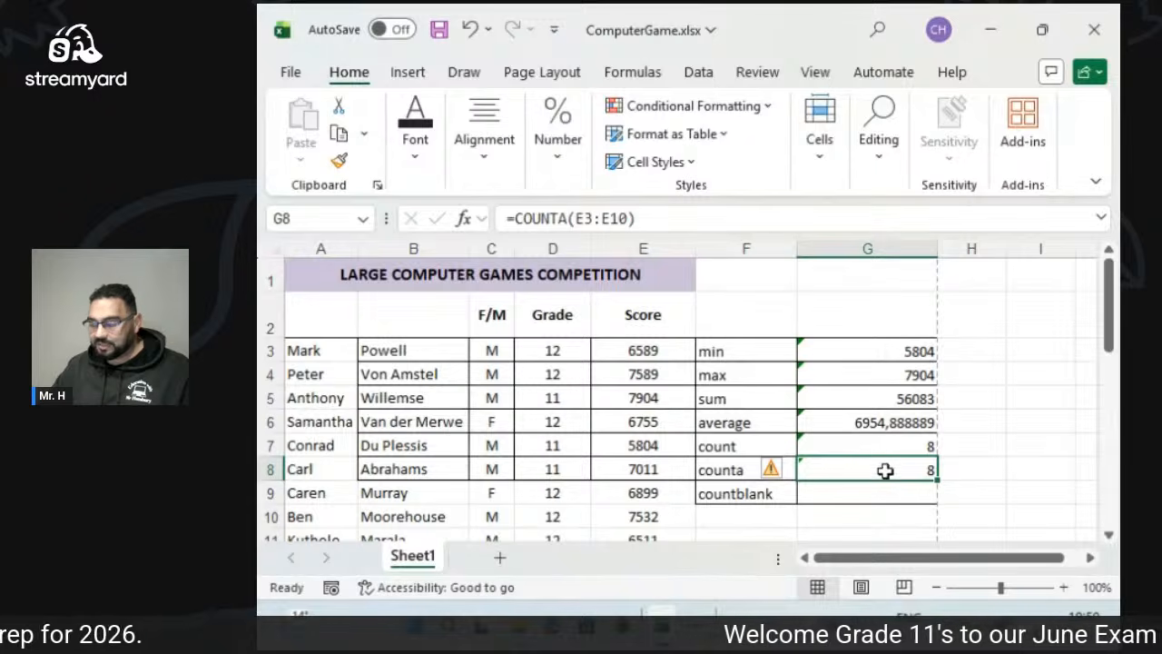
click(652, 493)
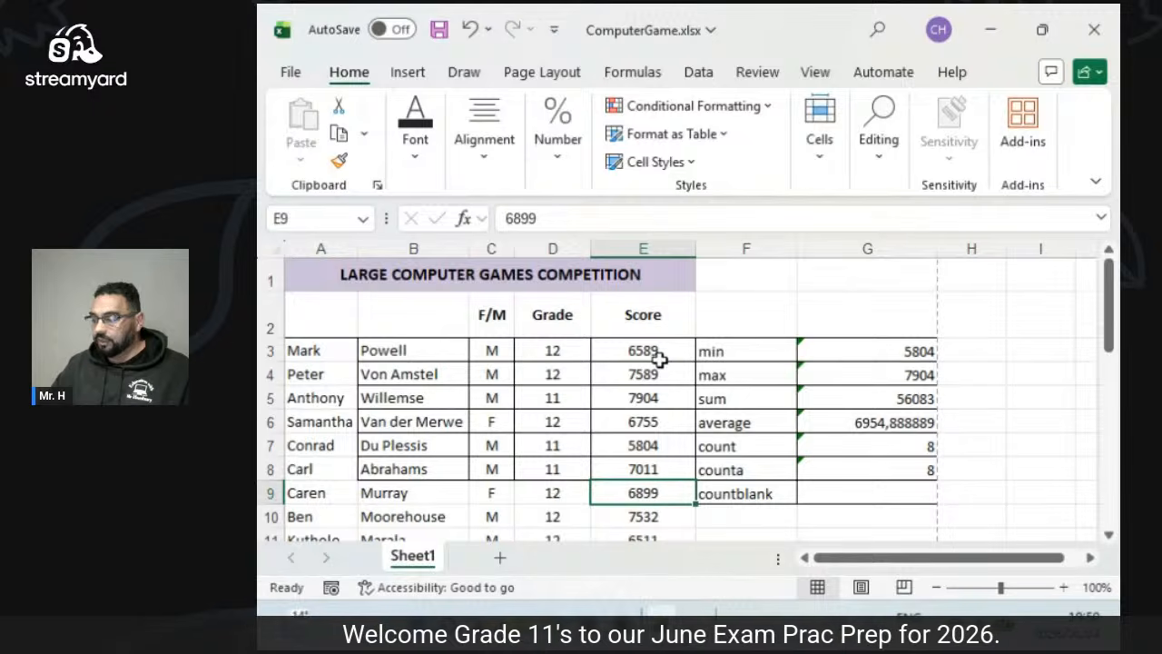
text(the)
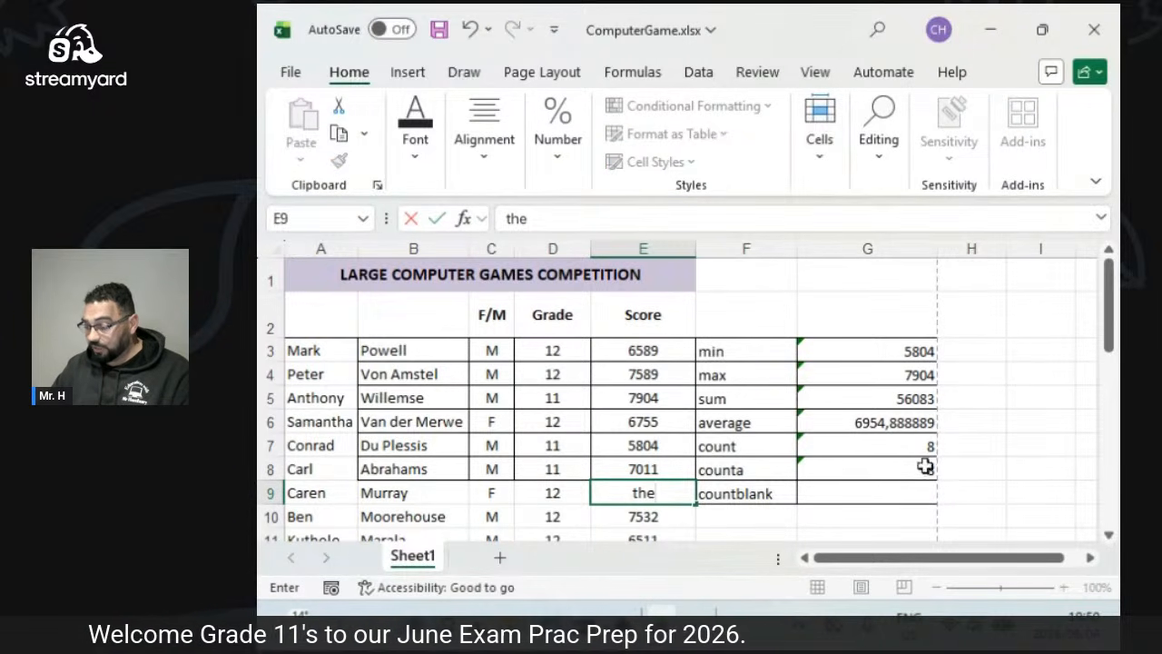
key(Return)
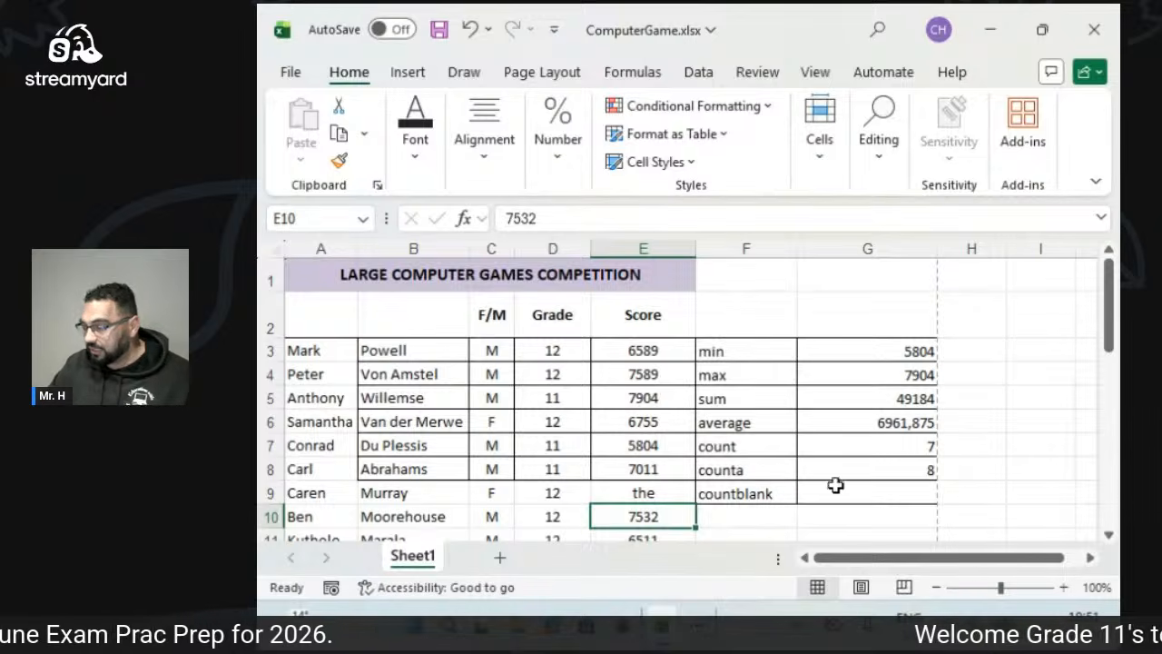
Count the empty score cells in G9 with a COUNTBLANK formula over E3:E10, and test it by clearing the score in E7.
click(866, 511)
click(871, 491)
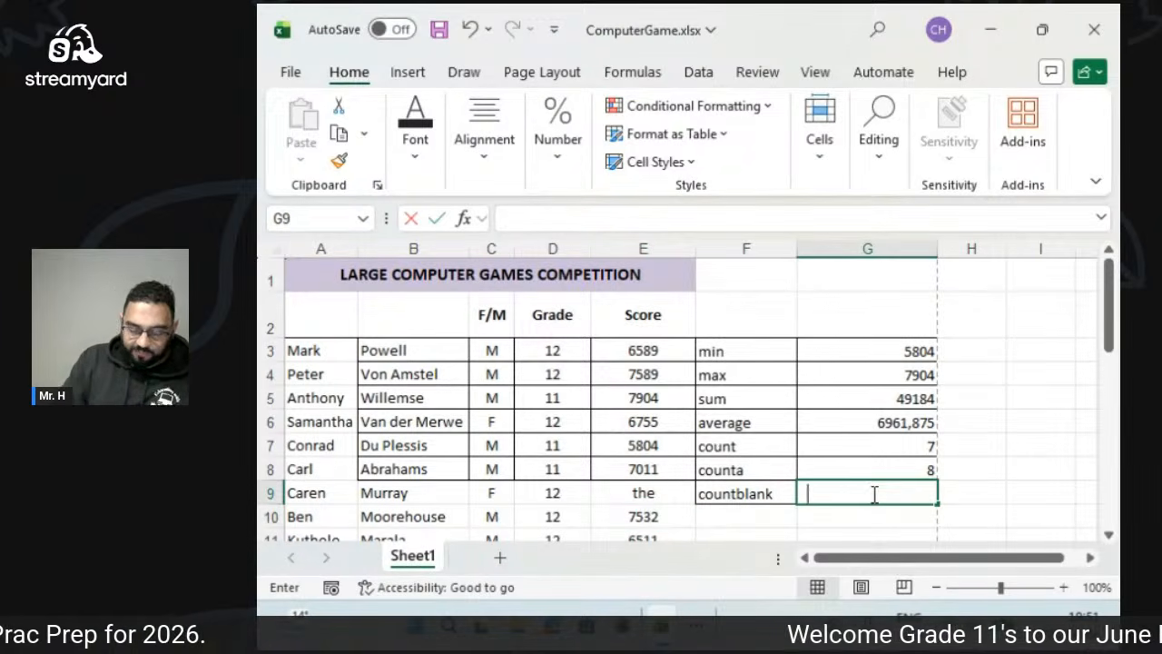
text(=countblank()
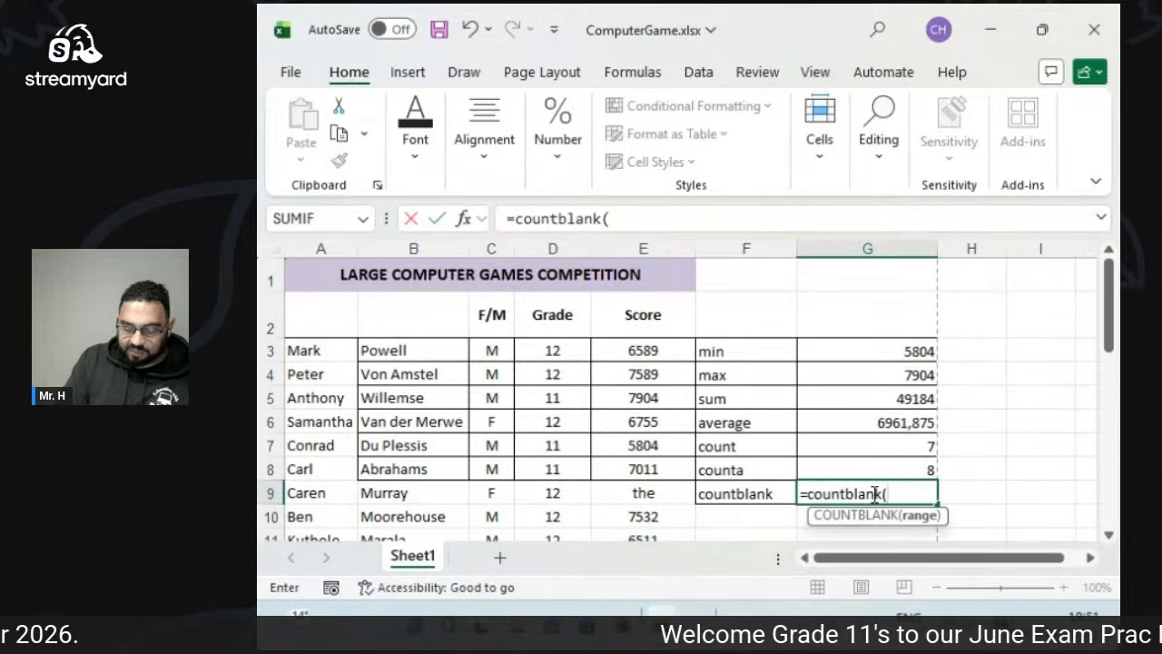
click(652, 353)
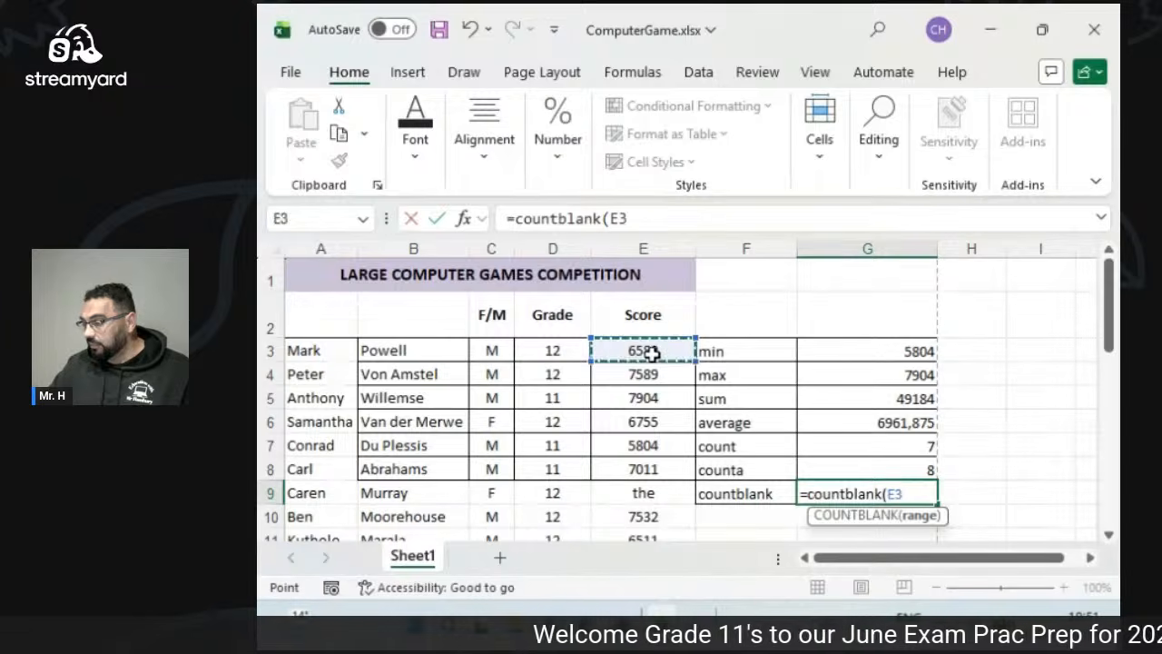
drag(652, 353, 674, 517)
key(Return)
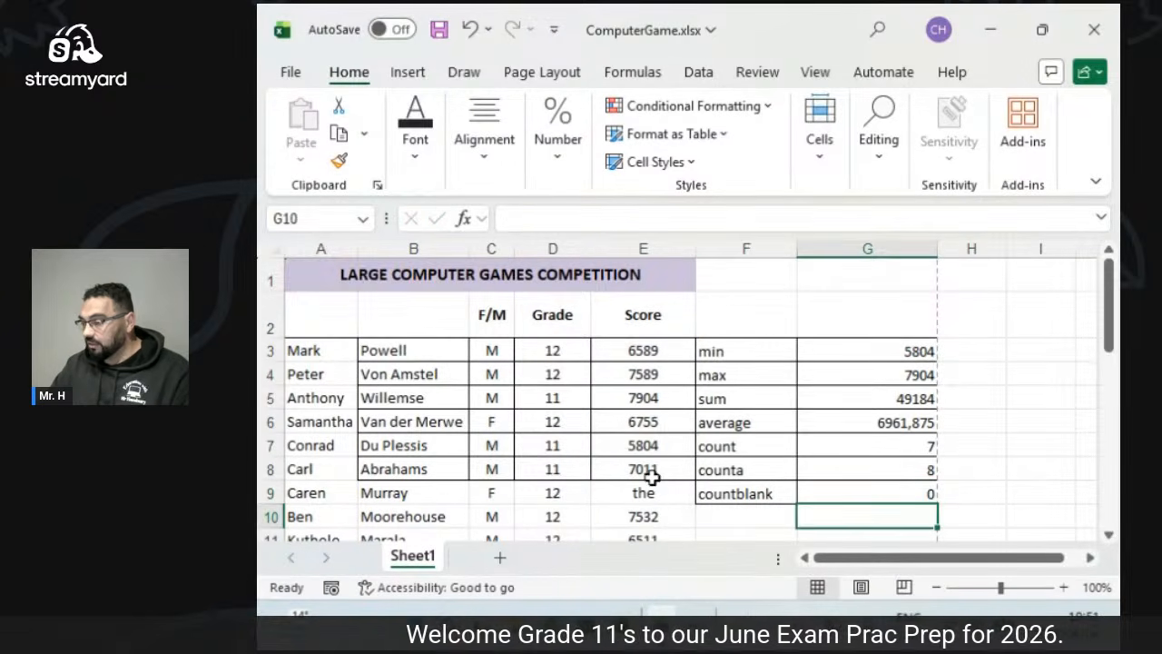
click(650, 446)
key(Delete)
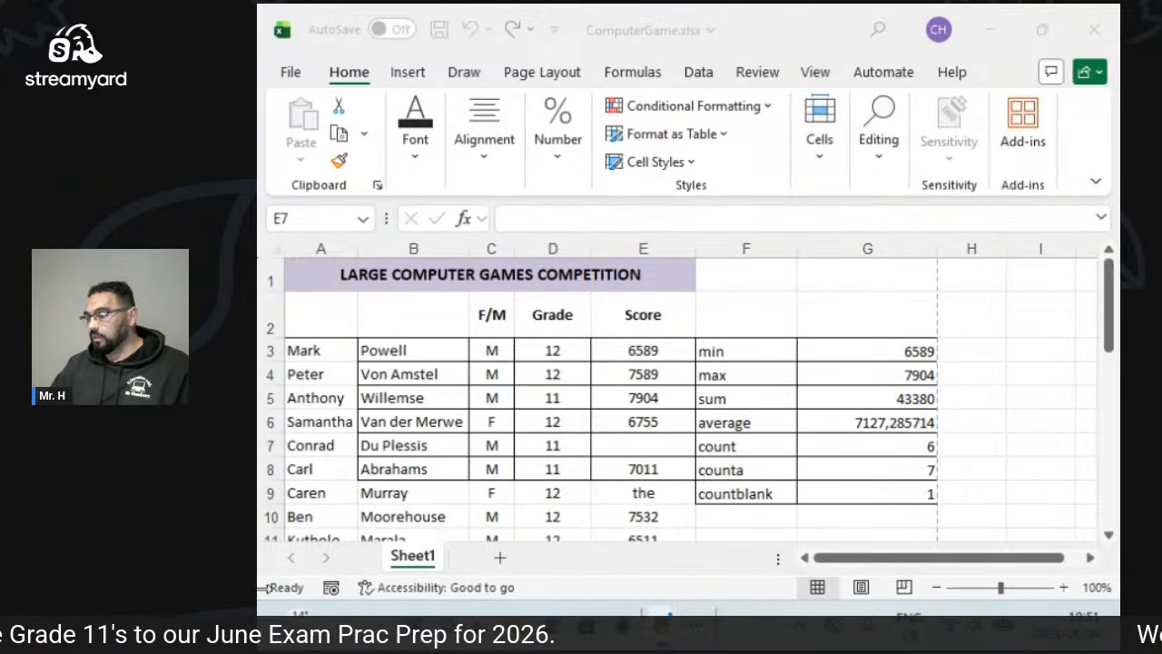
Enter the labels counif in F10 and round average in F11.
click(1063, 588)
drag(953, 558, 983, 558)
drag(1113, 323, 1114, 345)
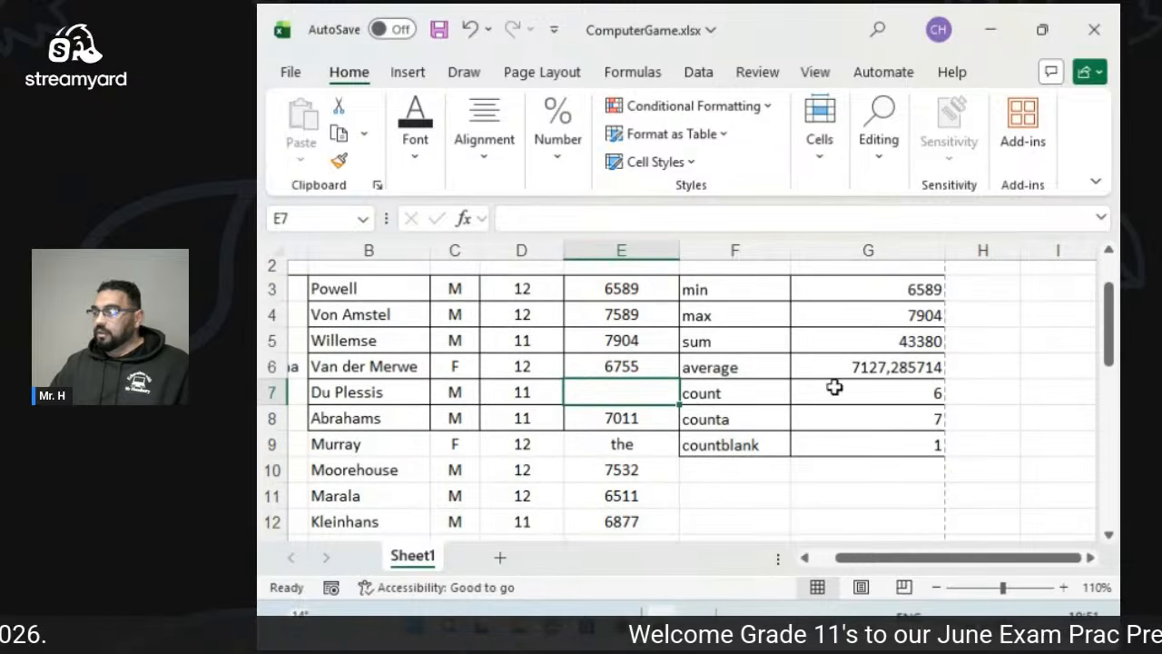
click(753, 473)
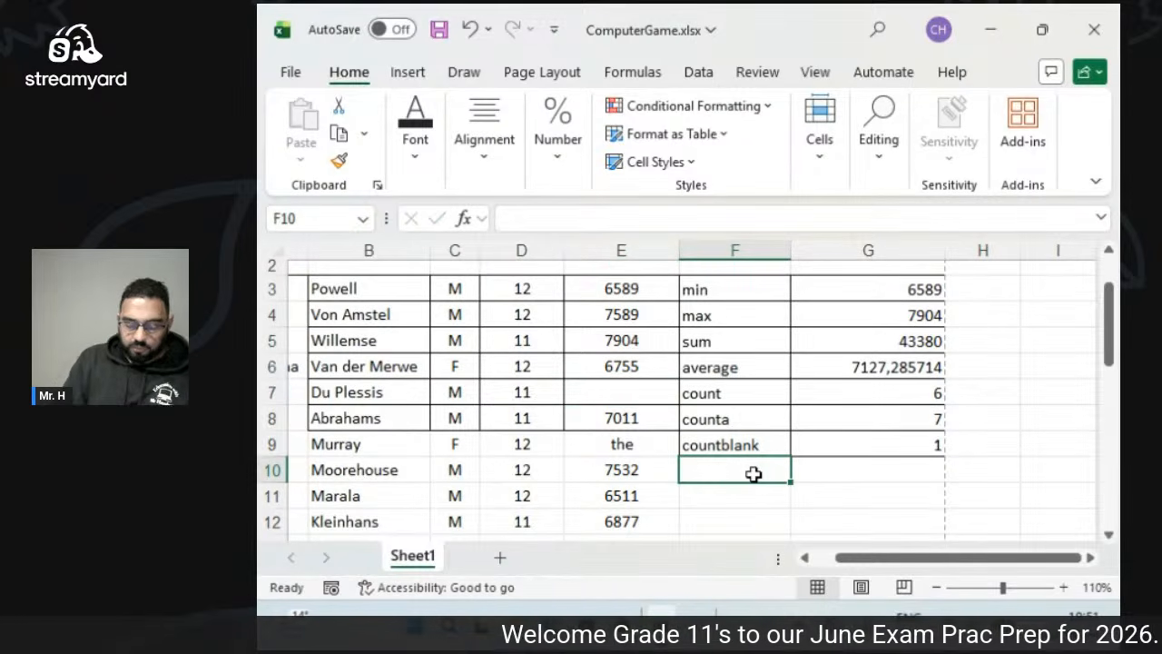
text(counif)
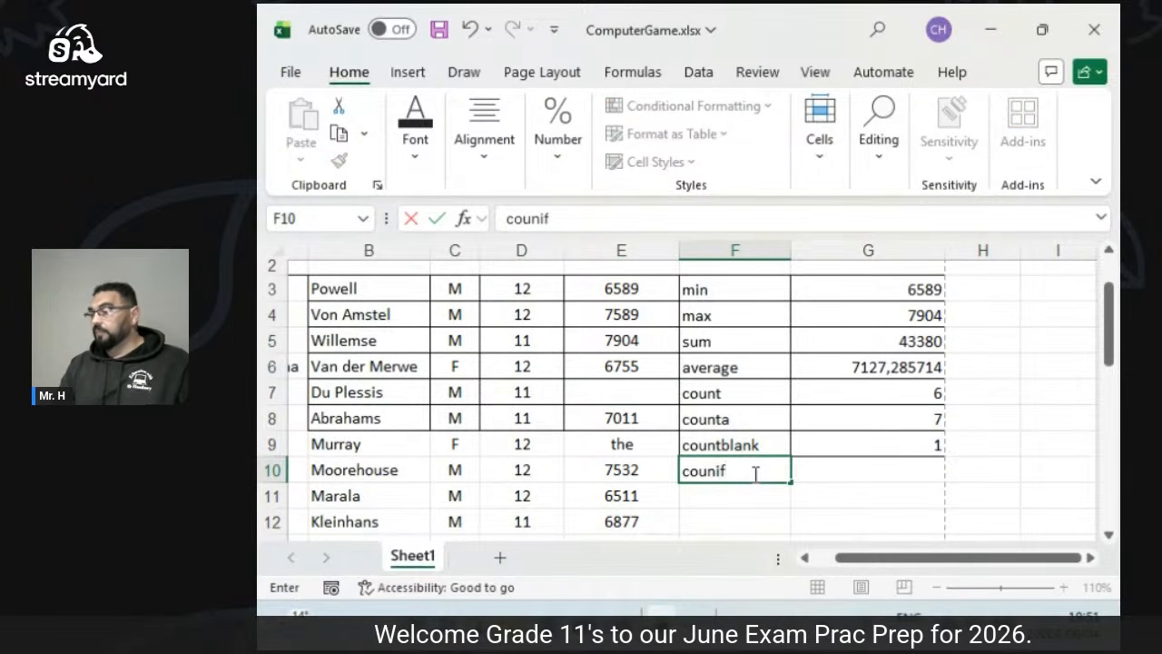
key(Return)
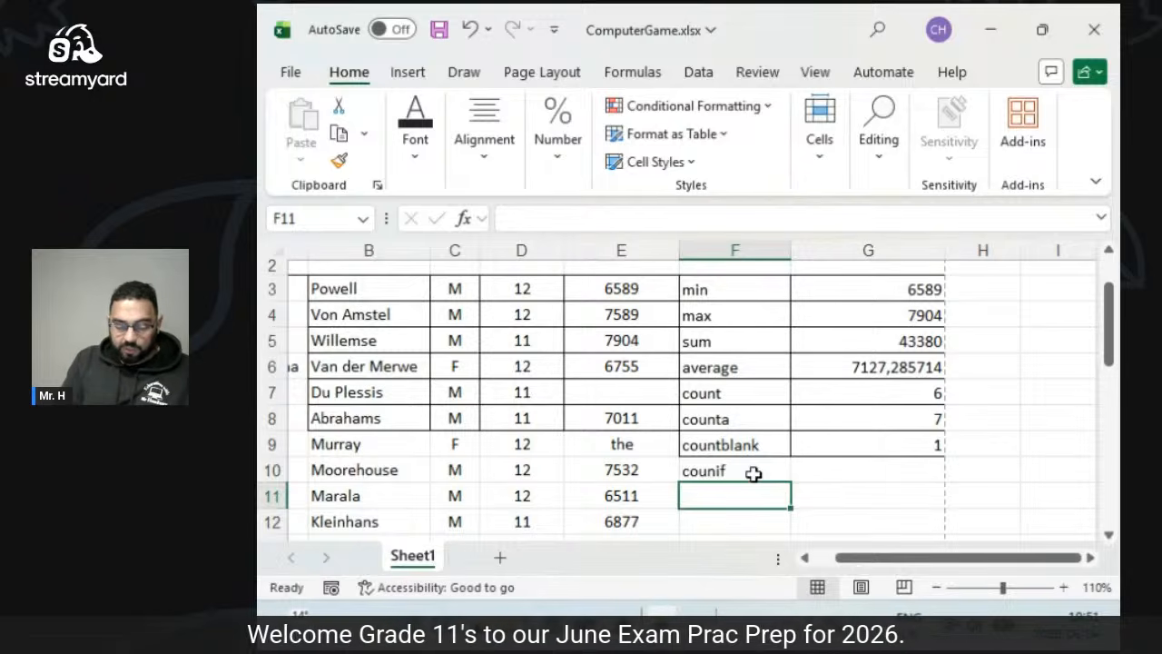
text(round average)
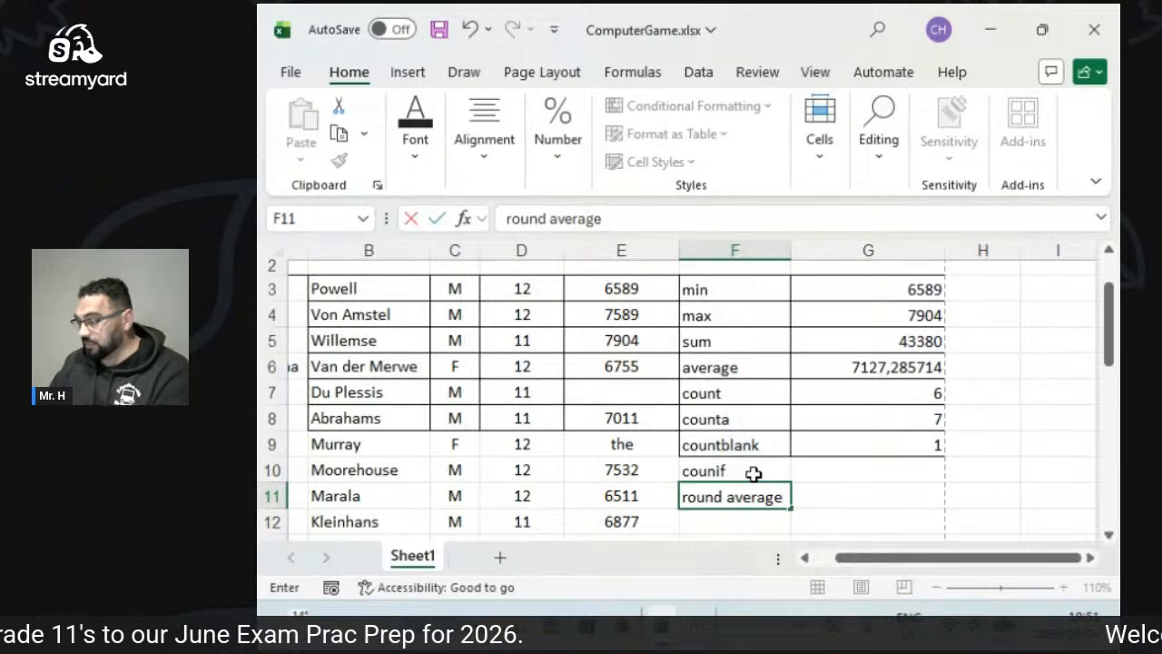
key(Tab)
key(Tab)
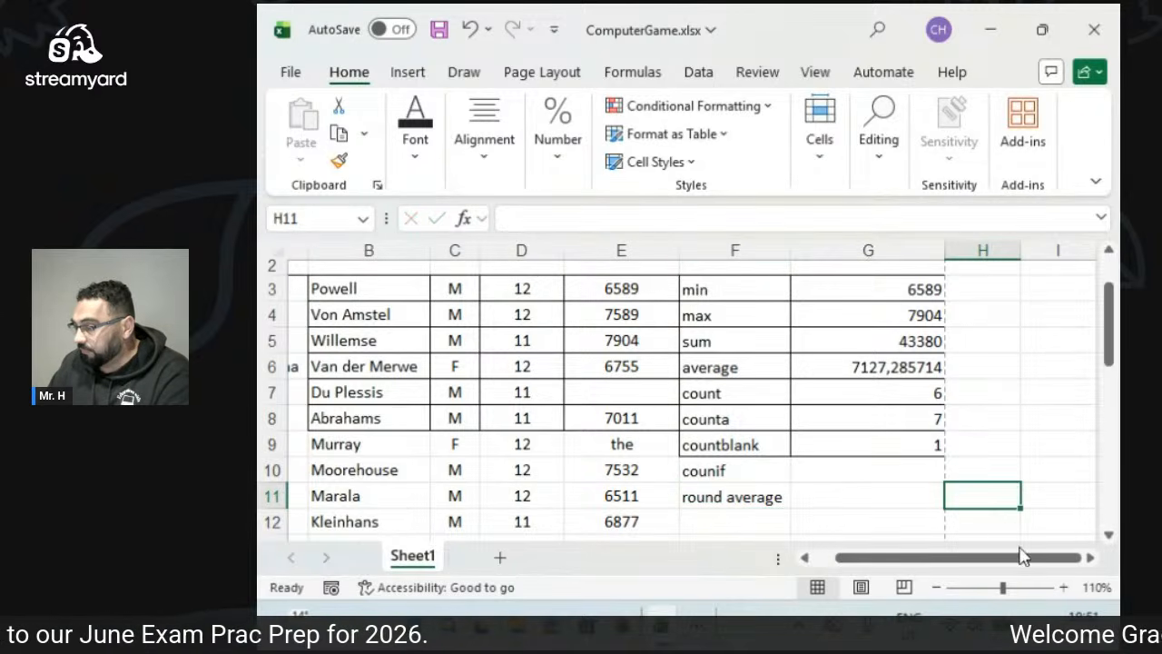
click(1063, 588)
click(1063, 588)
drag(1035, 564, 1061, 568)
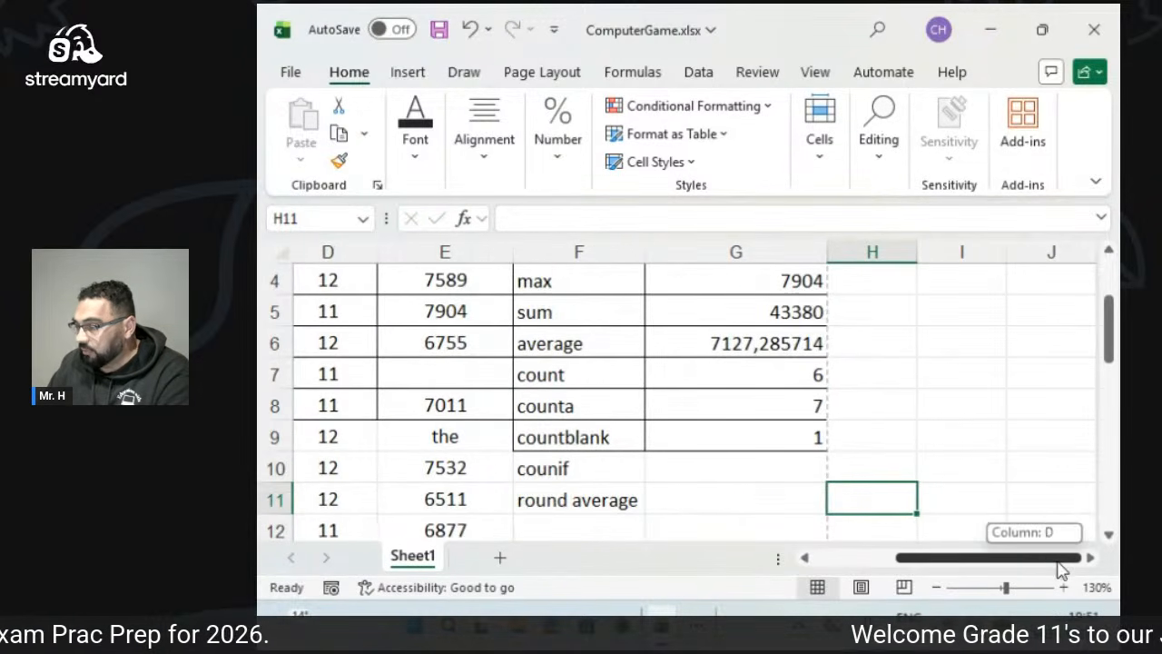
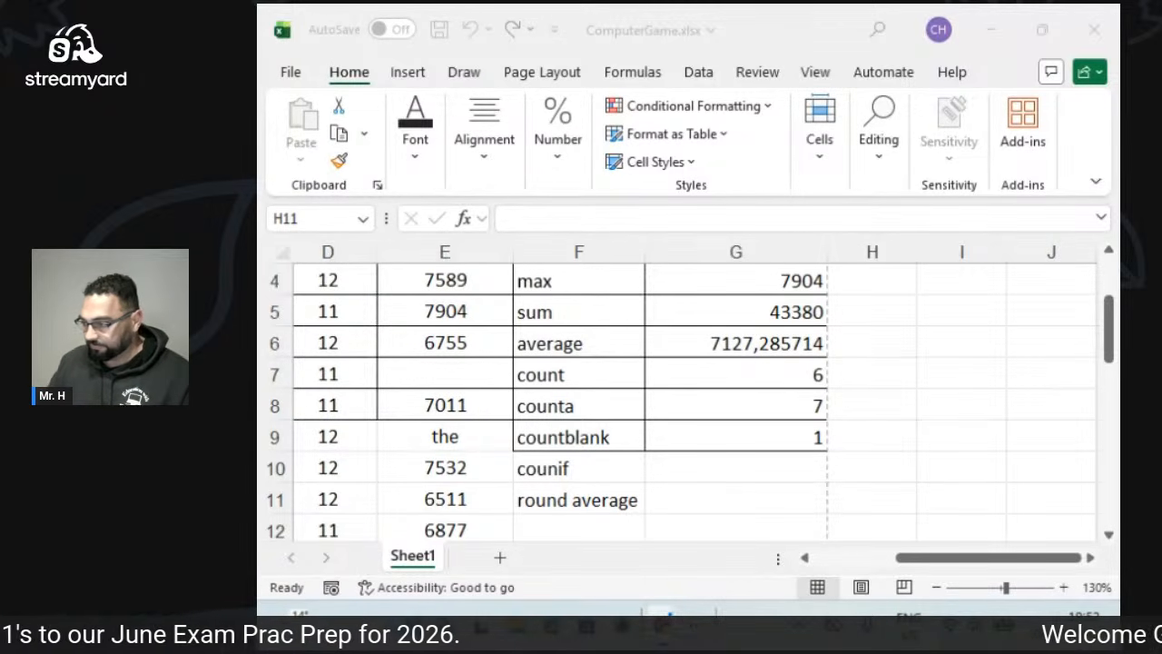
click(783, 474)
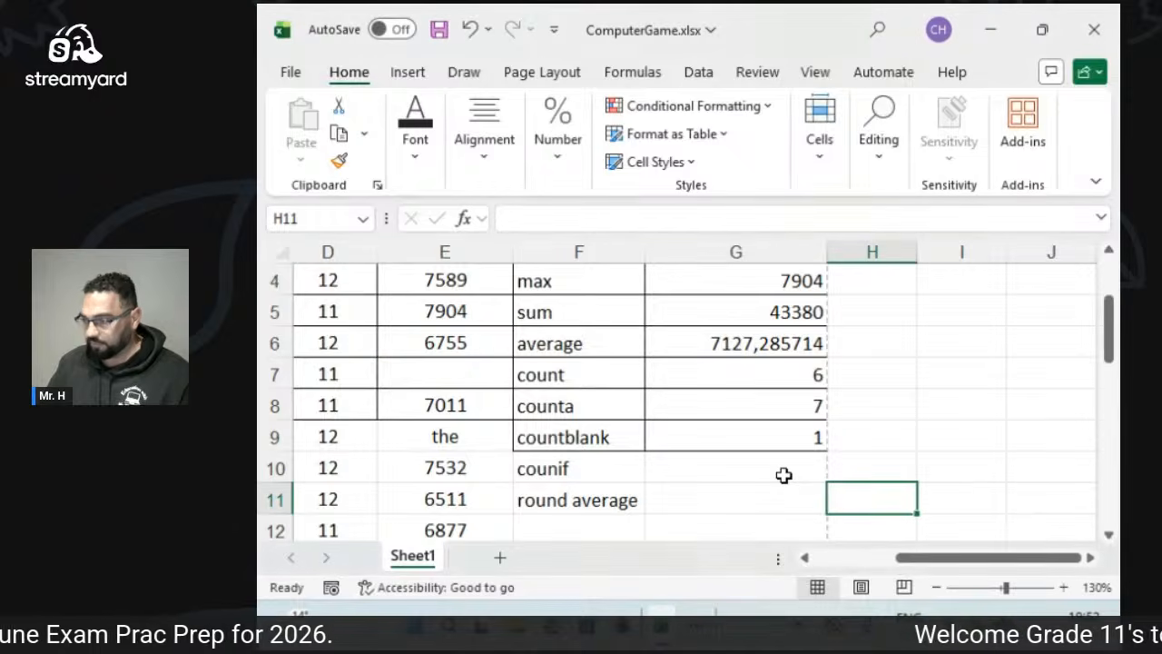
key(BackSpace)
text(=countif()
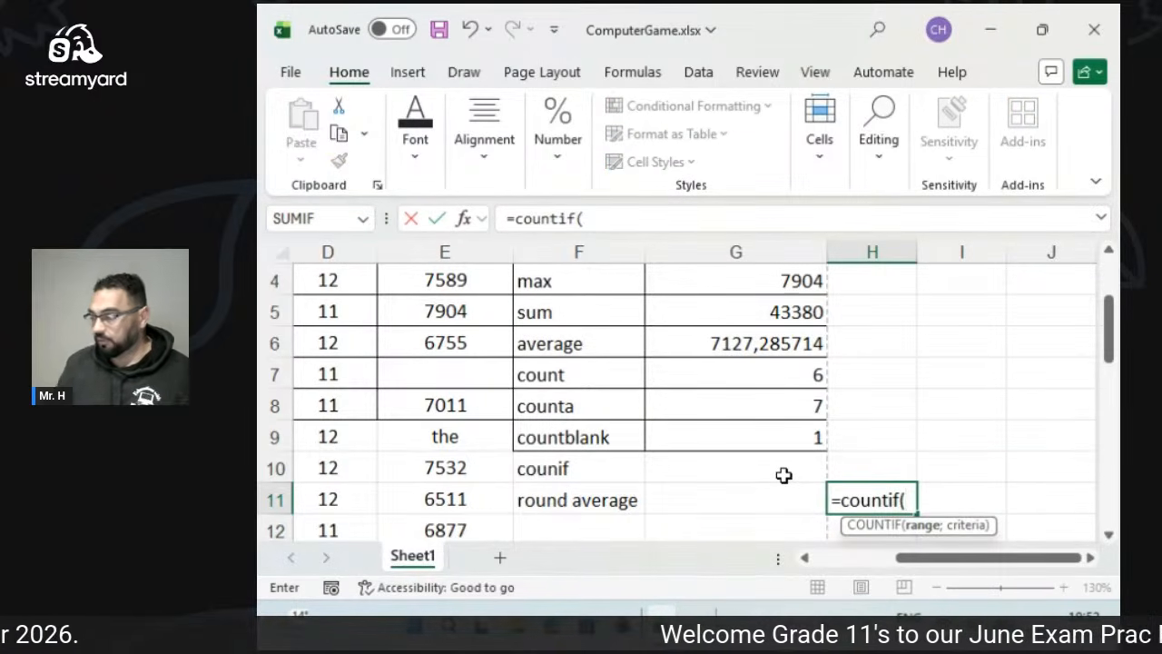
click(782, 475)
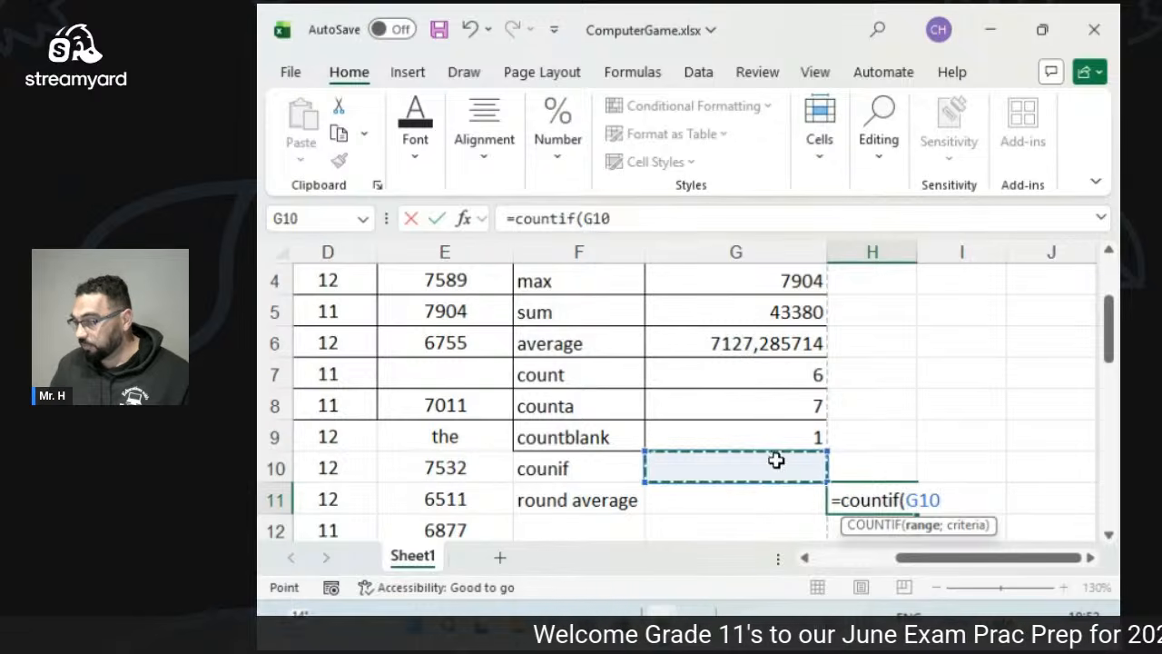
key(Escape)
Count the learners in grade 12 in G10 with a COUNTIF formula over D4:D12 using the criterion 12.
click(772, 463)
text(=)
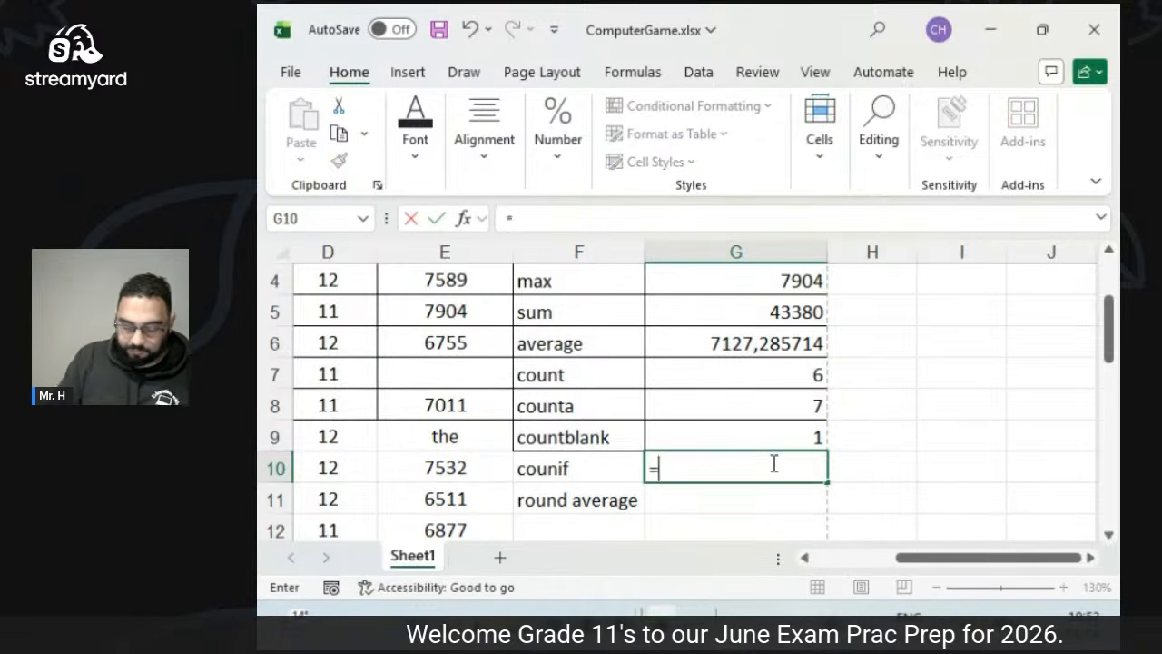
text(countif()
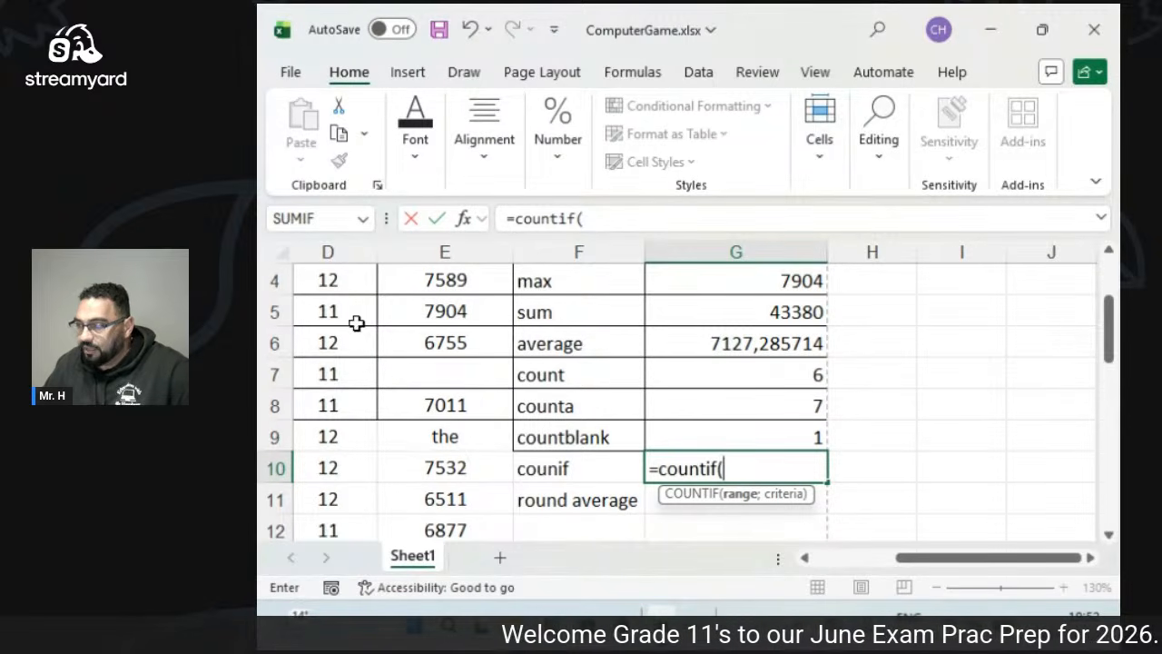
drag(330, 279, 353, 528)
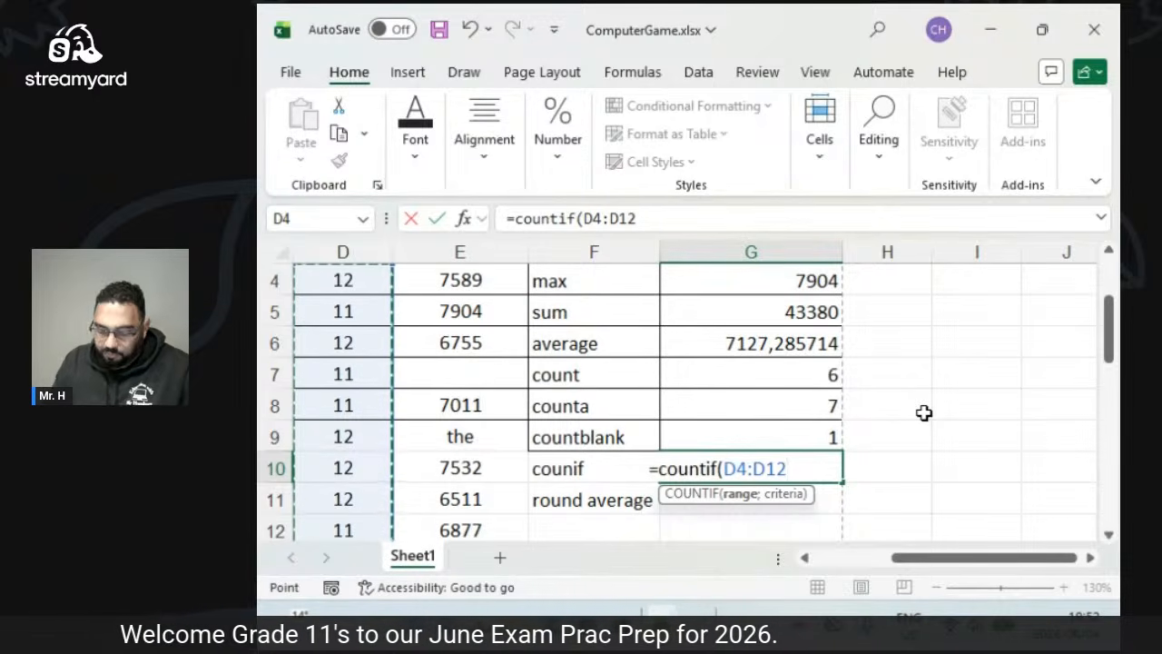
text(;)
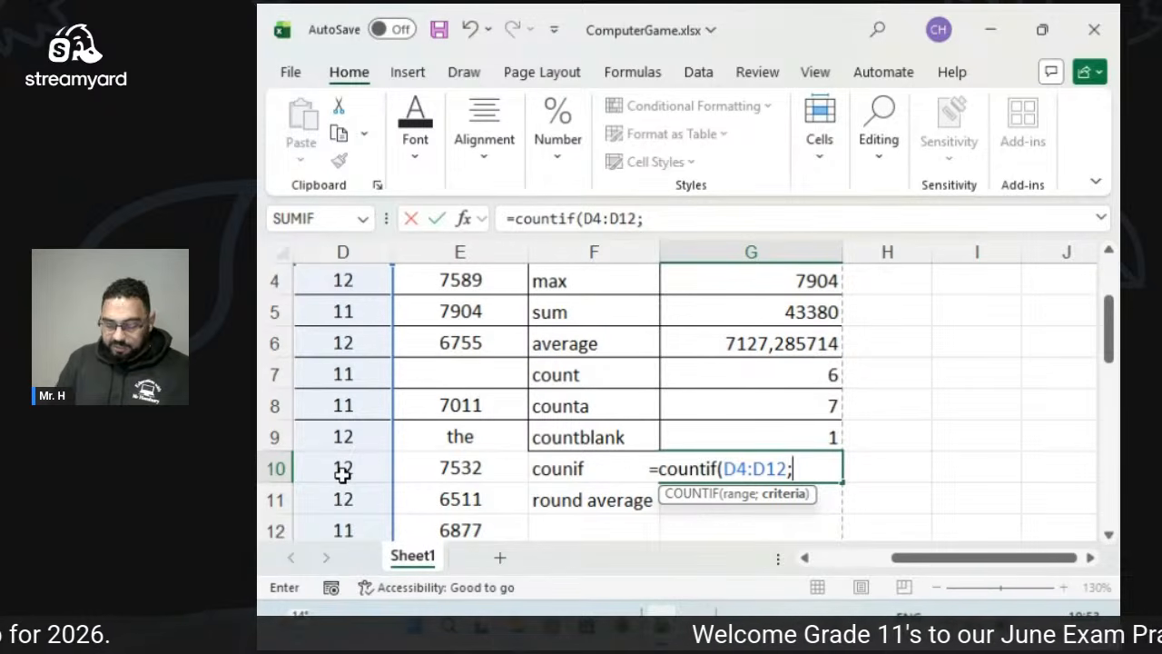
text(12)
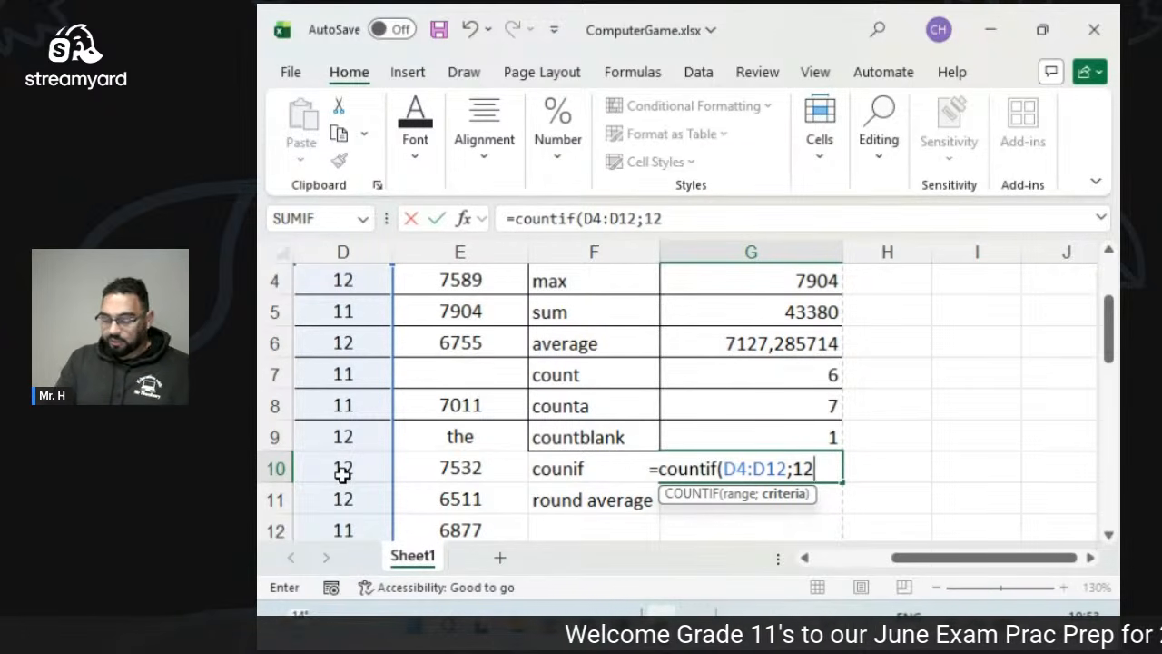
text())
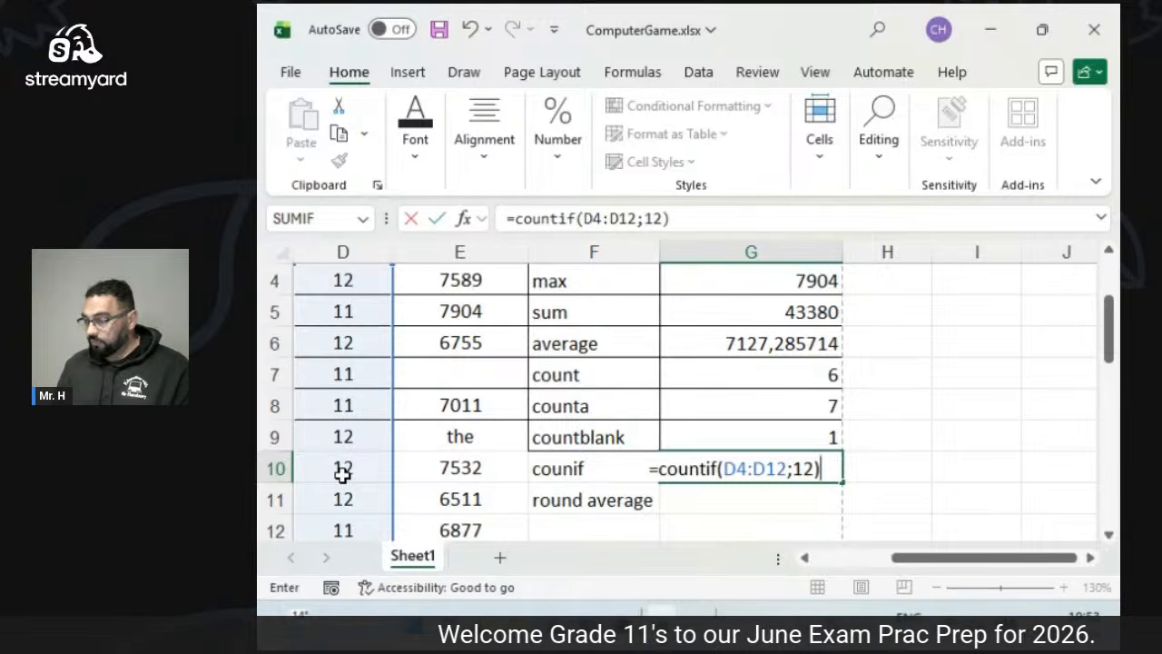
key(Return)
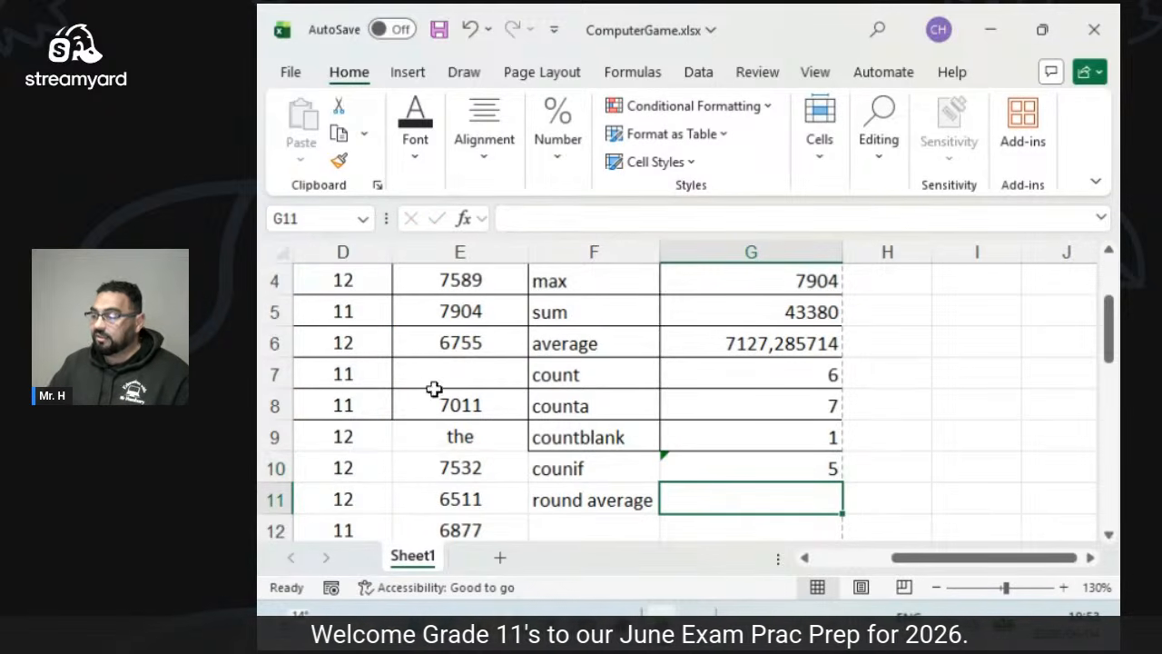
Check the COUNTIF result in G10 against the individual grade values in column D.
click(831, 463)
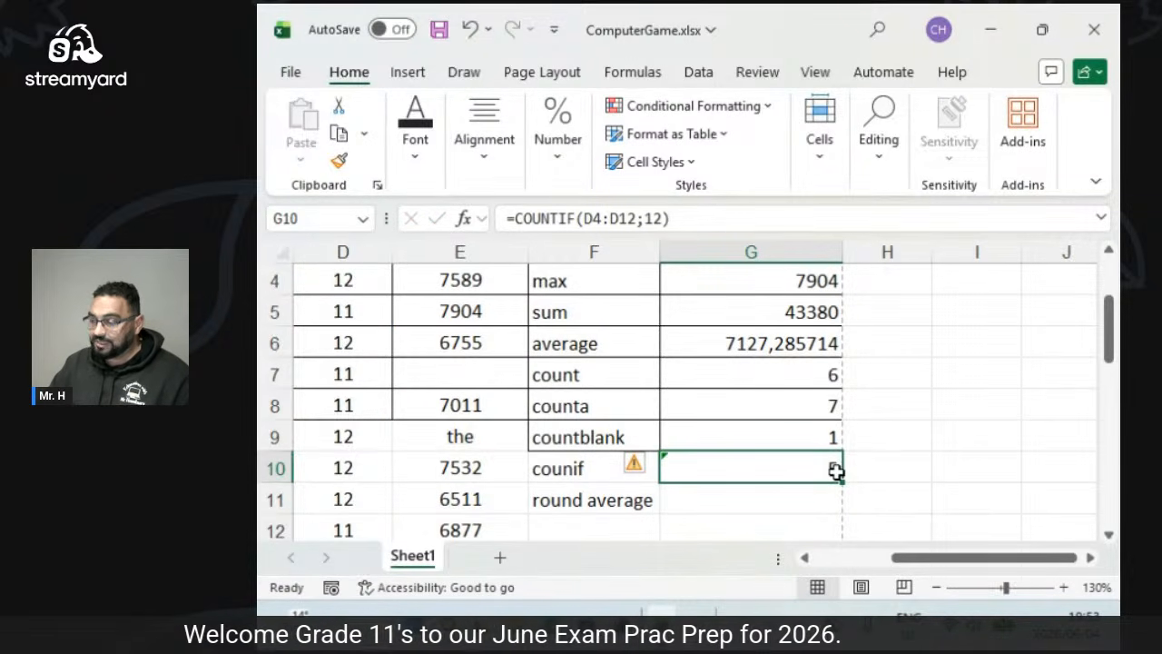
click(345, 286)
click(346, 337)
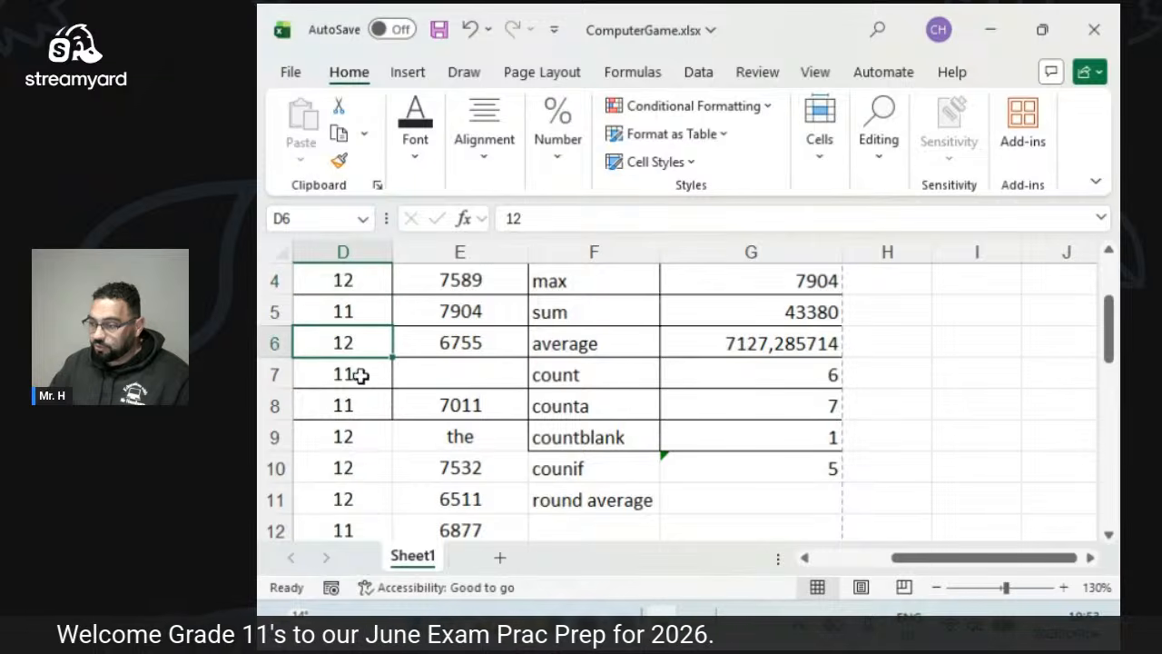
click(360, 375)
click(354, 405)
click(355, 436)
click(355, 468)
click(358, 498)
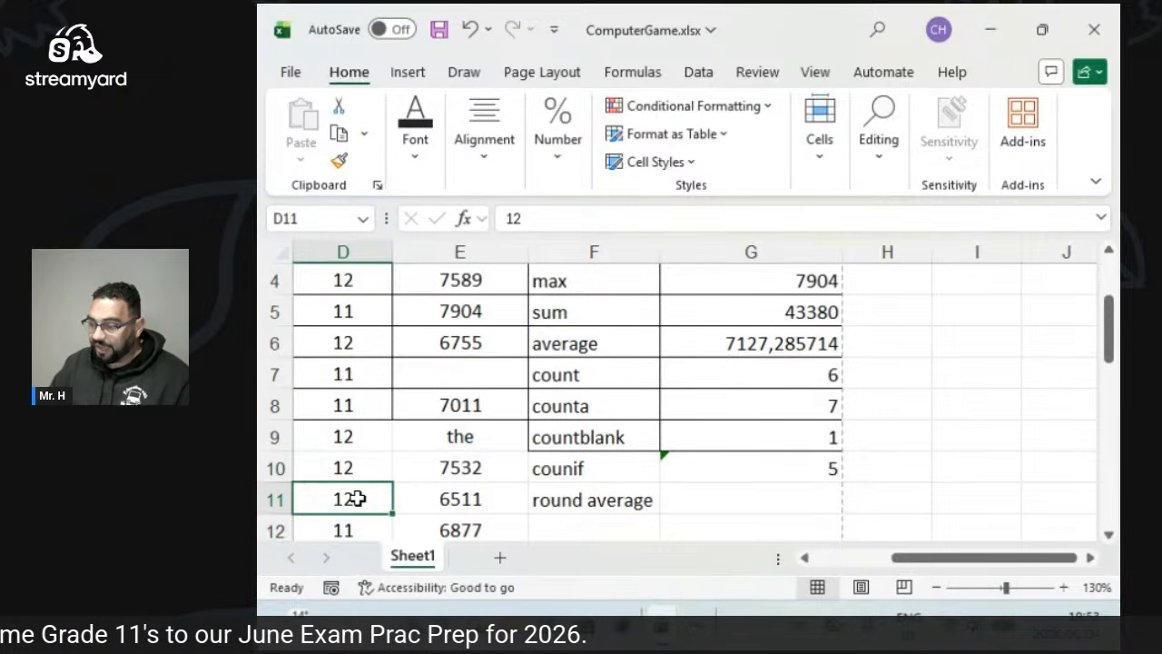
Put the criterion 12 in quotation marks in the COUNTIF formula in G10, making it =COUNTIF(D4:D12;"12").
double_click(732, 472)
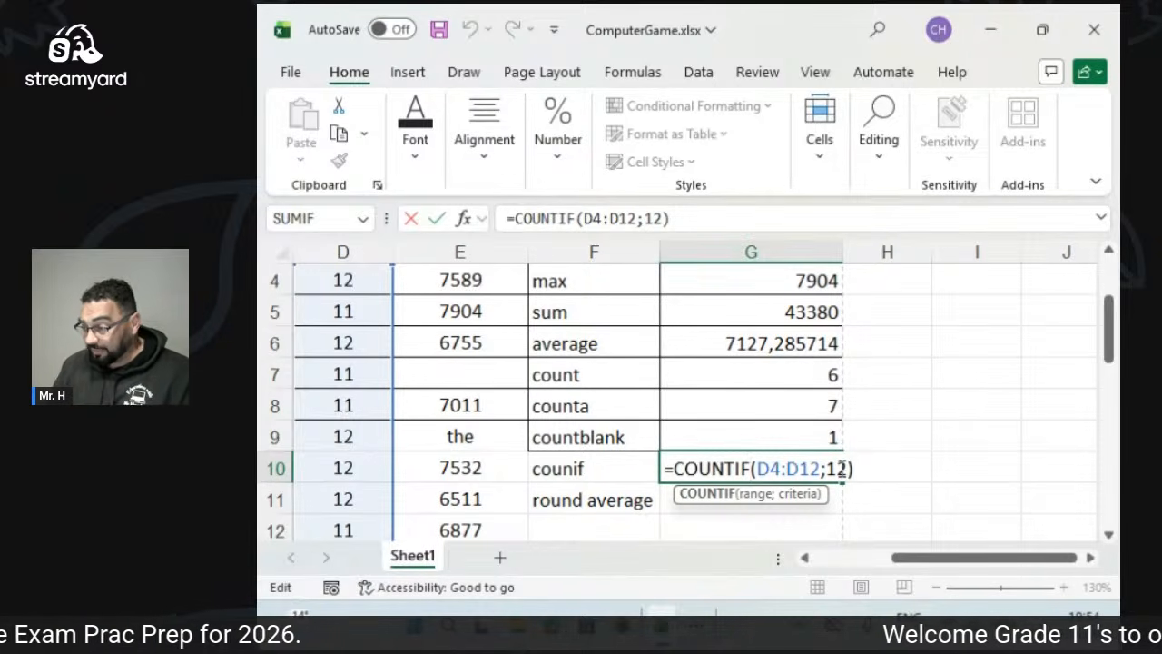
key(ctrl+Return)
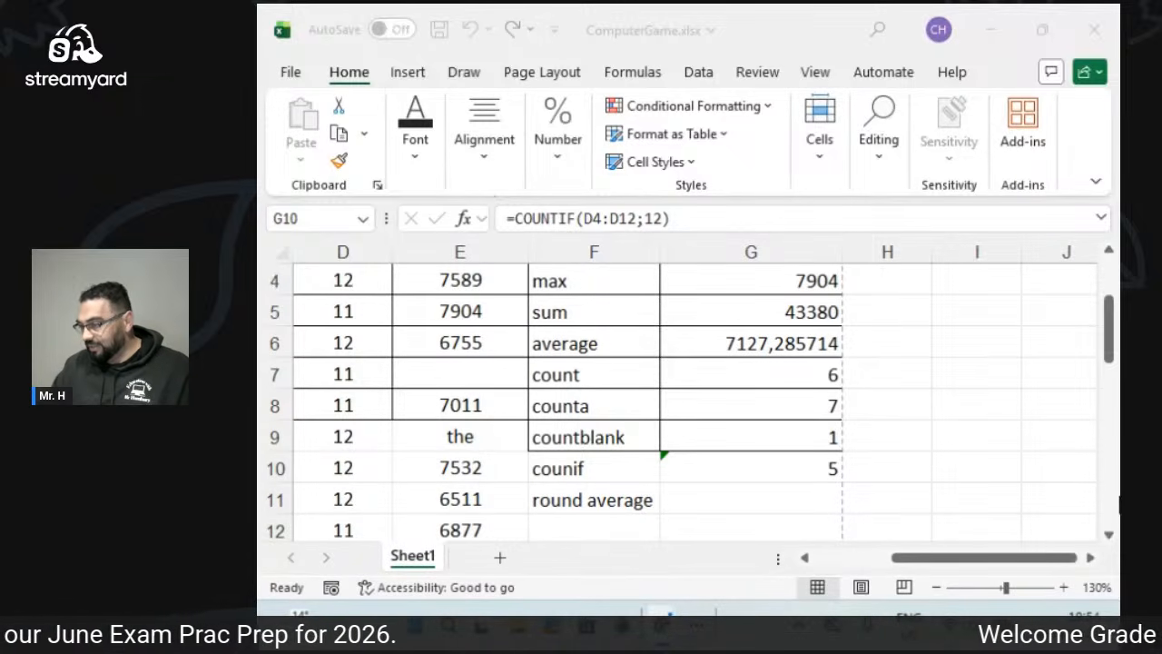
double_click(829, 470)
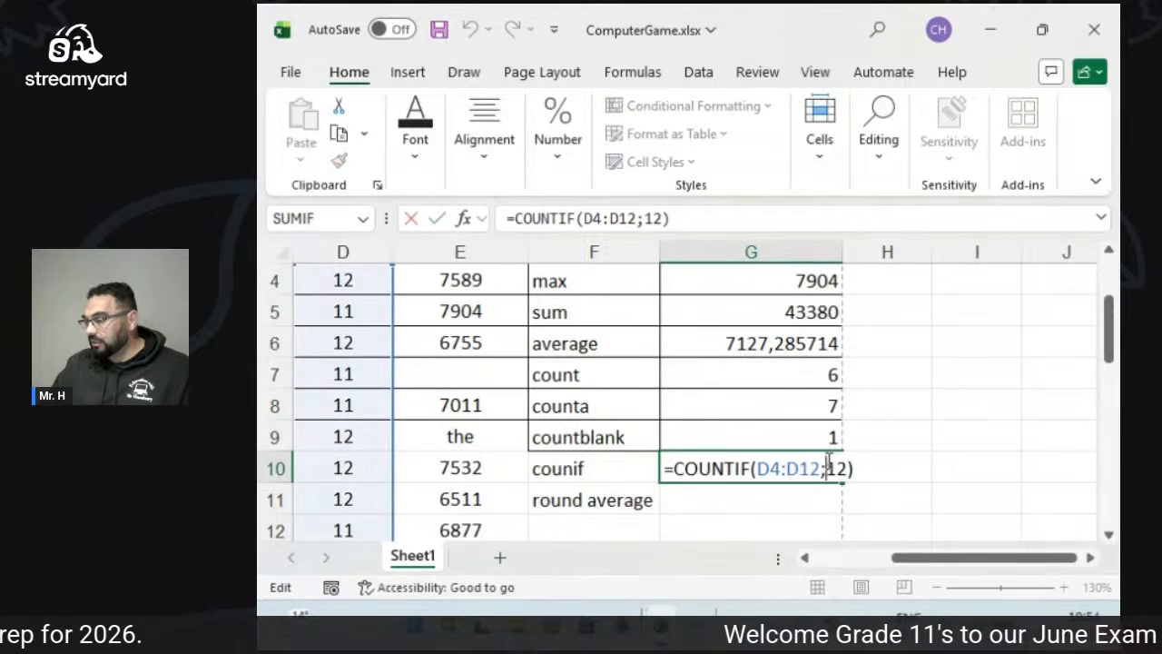
text(")
key(Right)
key(Right)
text(")
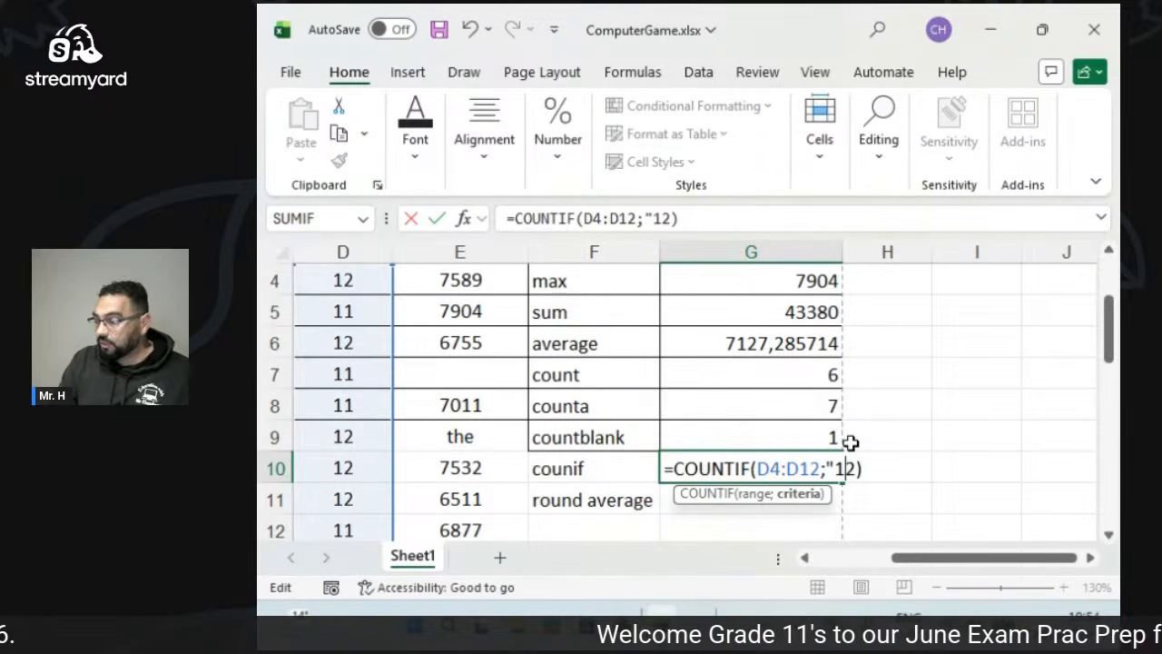
key(Return)
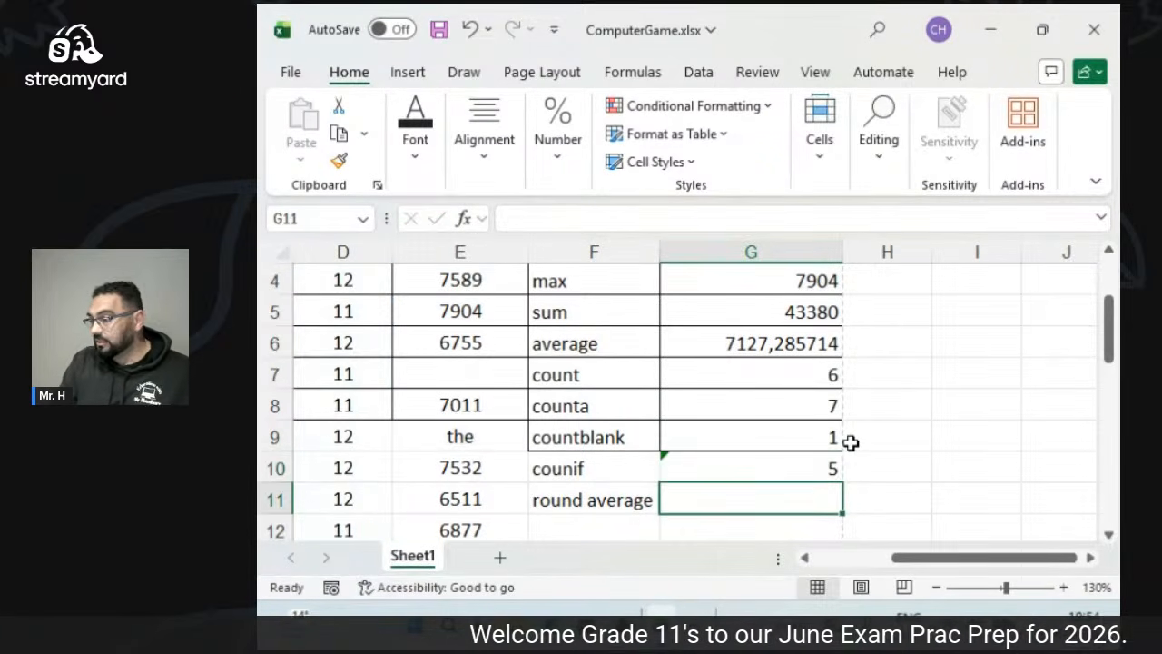
key(Up)
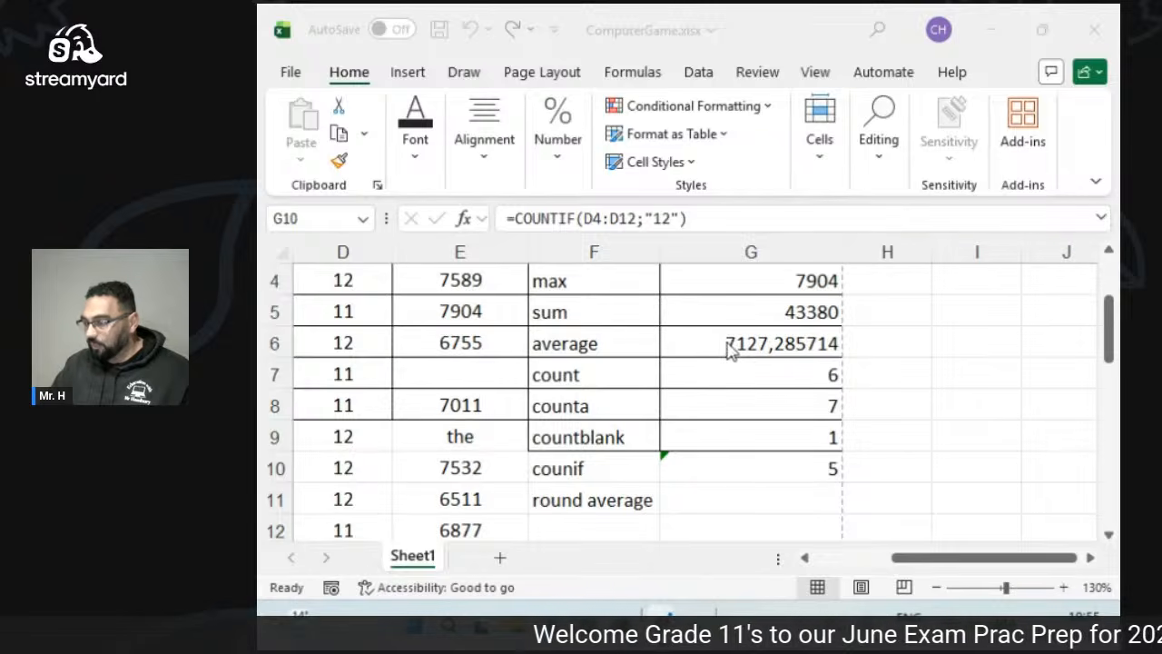
key(F2)
key(Escape)
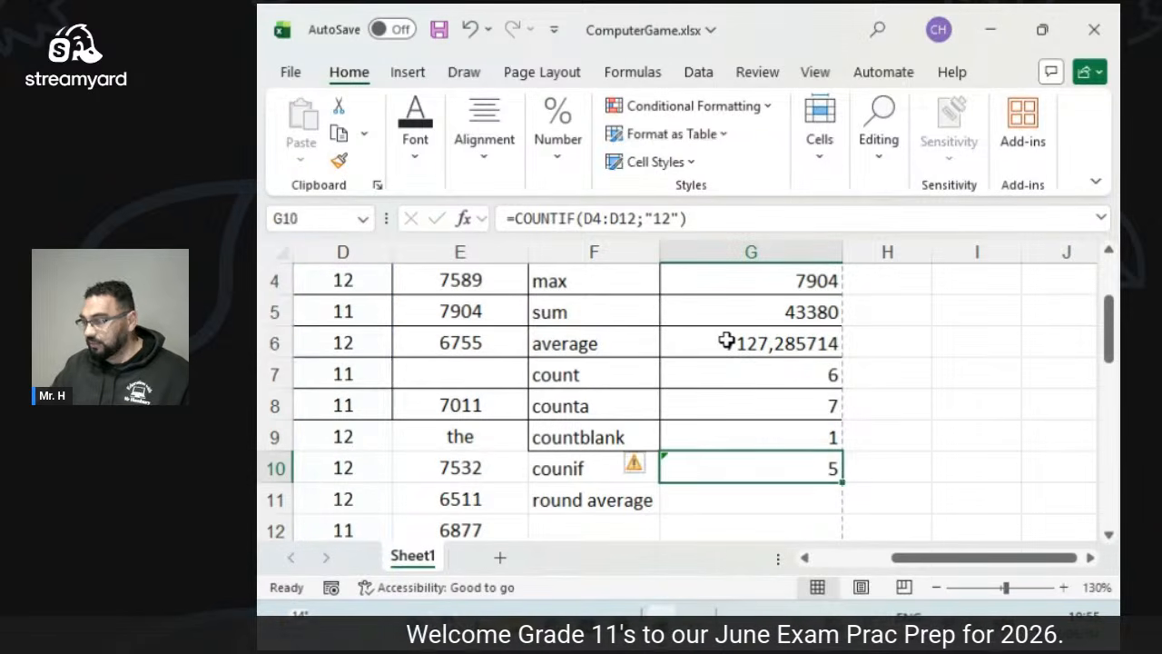
Wrap the AVERAGE formula in G6 in a ROUND function with 0 decimal places.
click(726, 341)
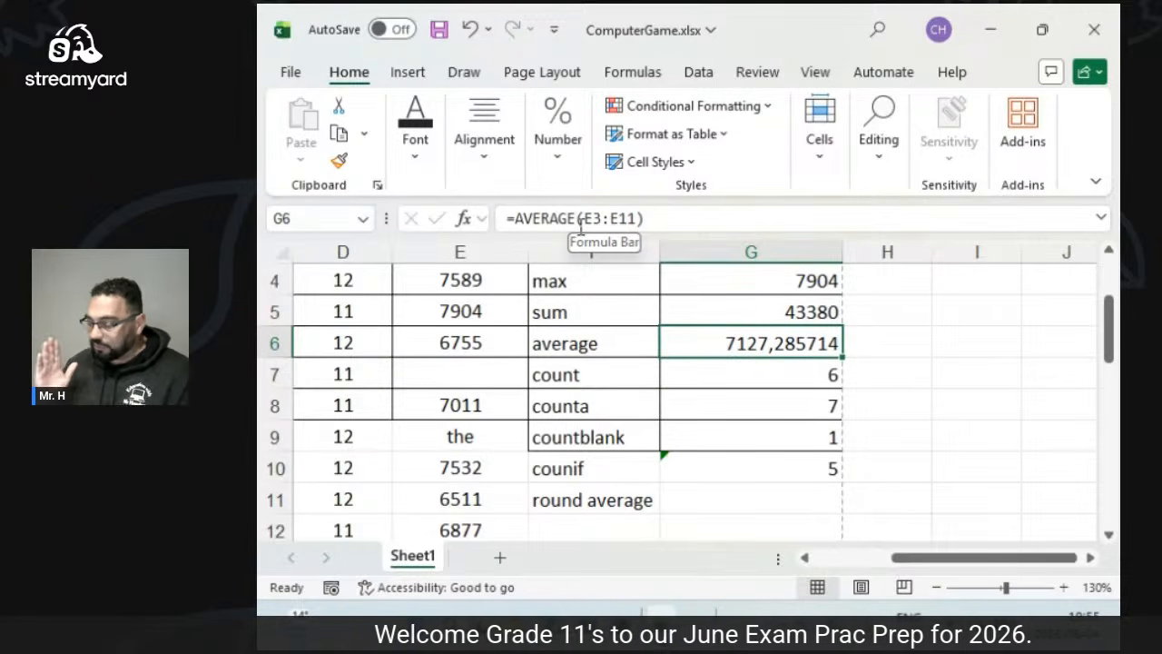
click(511, 218)
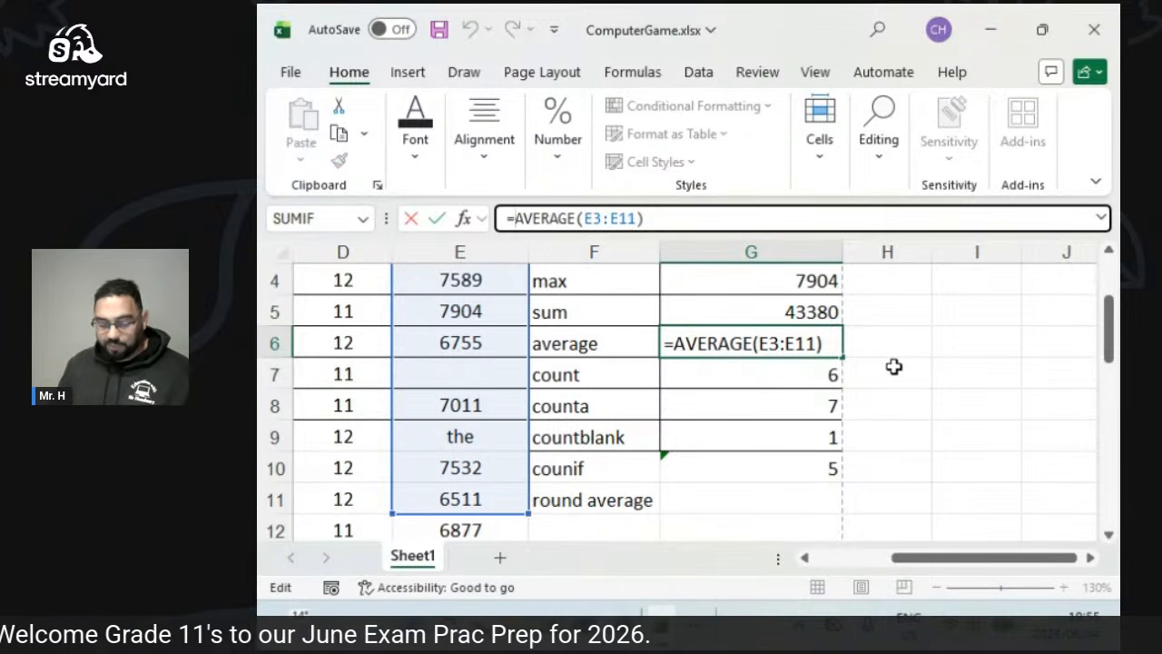
text(round()
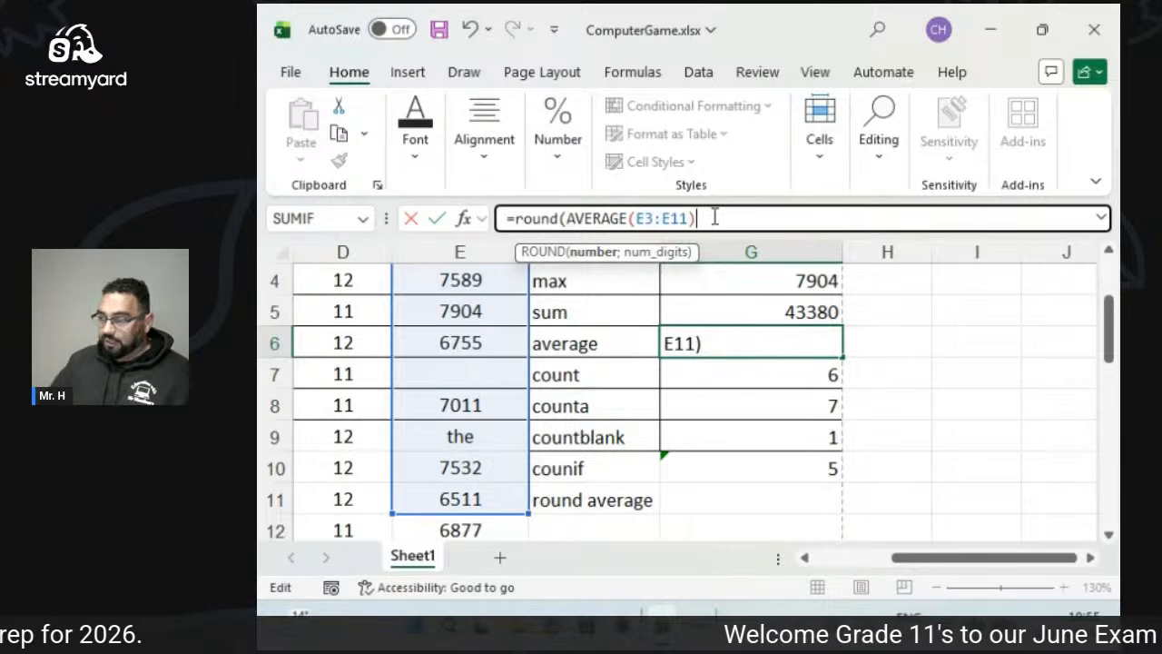
text(;0)
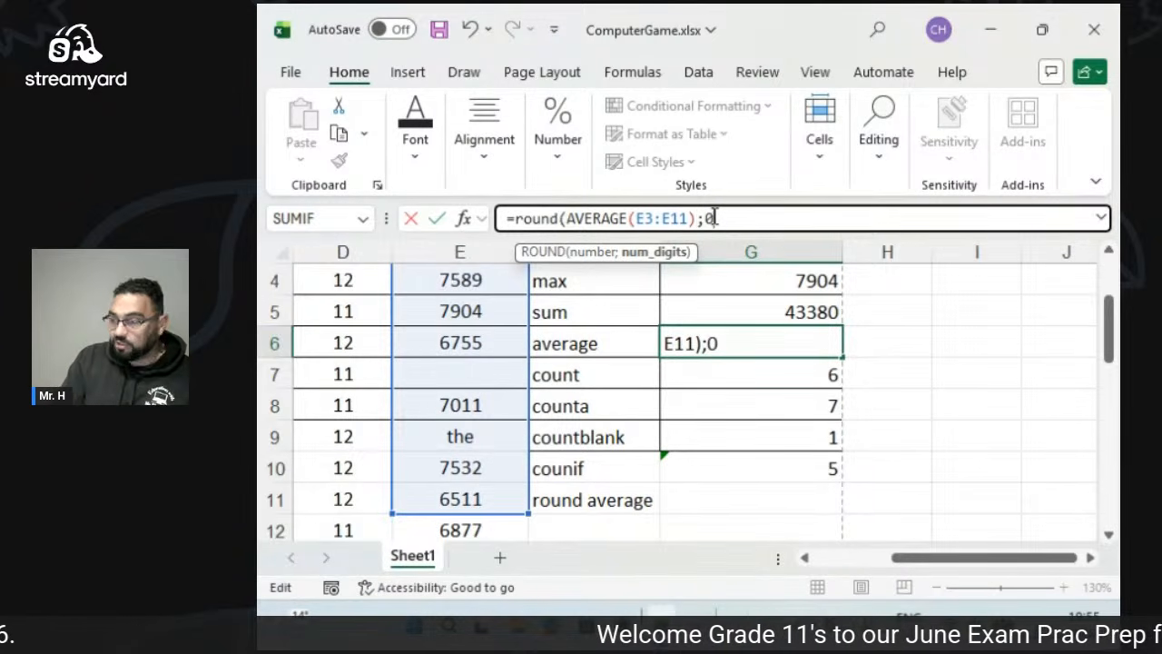
text())
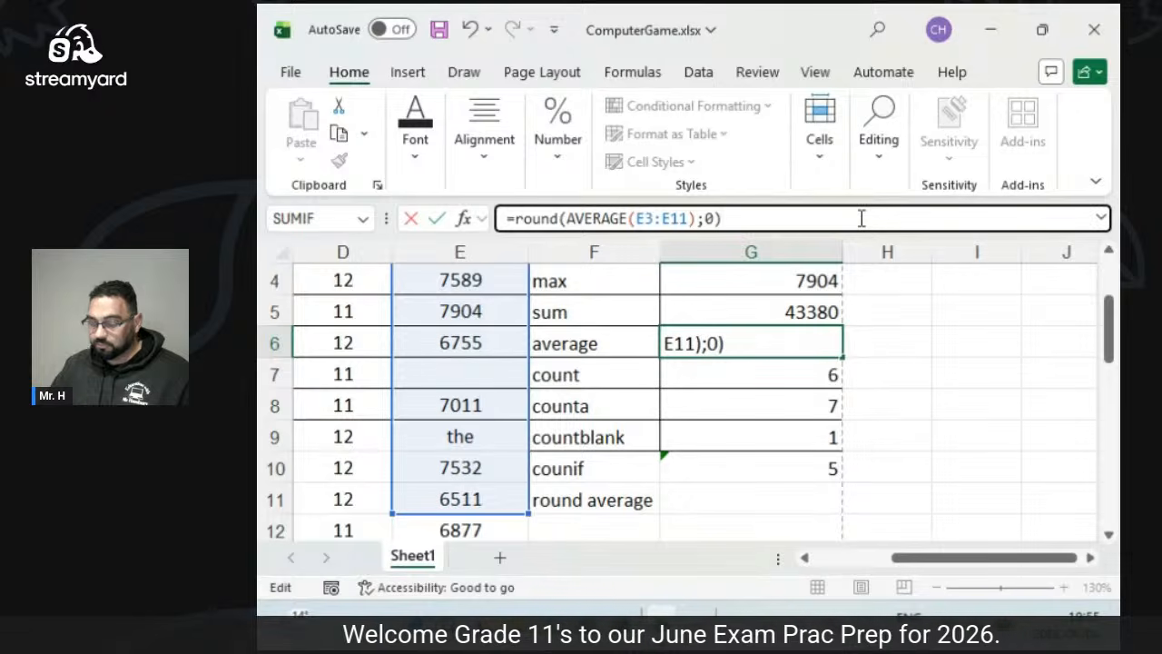
Remove the ROUND function from the G6 formula and accept the corrected formula =(AVERAGE(E3:E11)).
key(BackSpace)
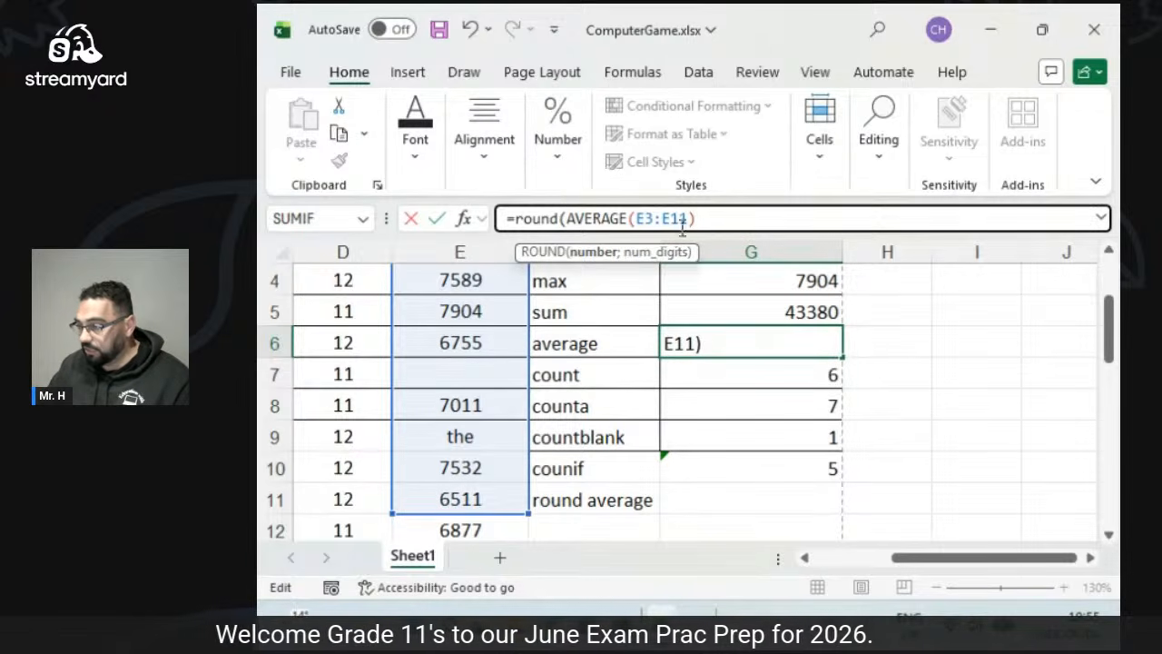
key(BackSpace)
key(BackSpace)
key(BackSpace)
key(BackSpace)
key(BackSpace)
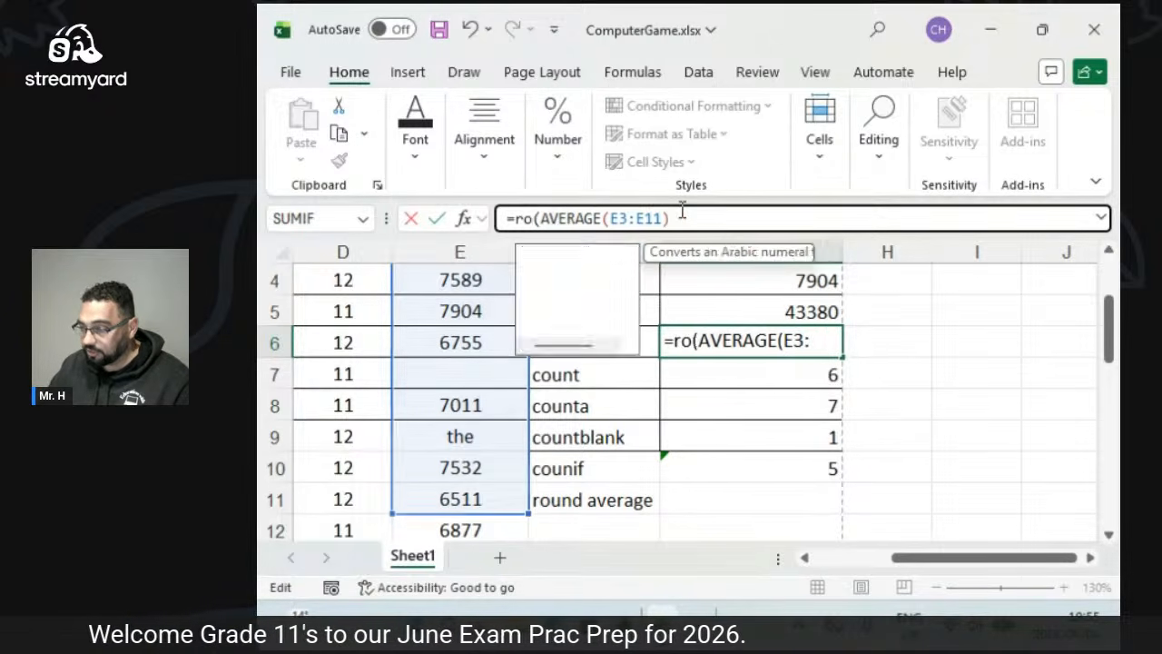
key(Return)
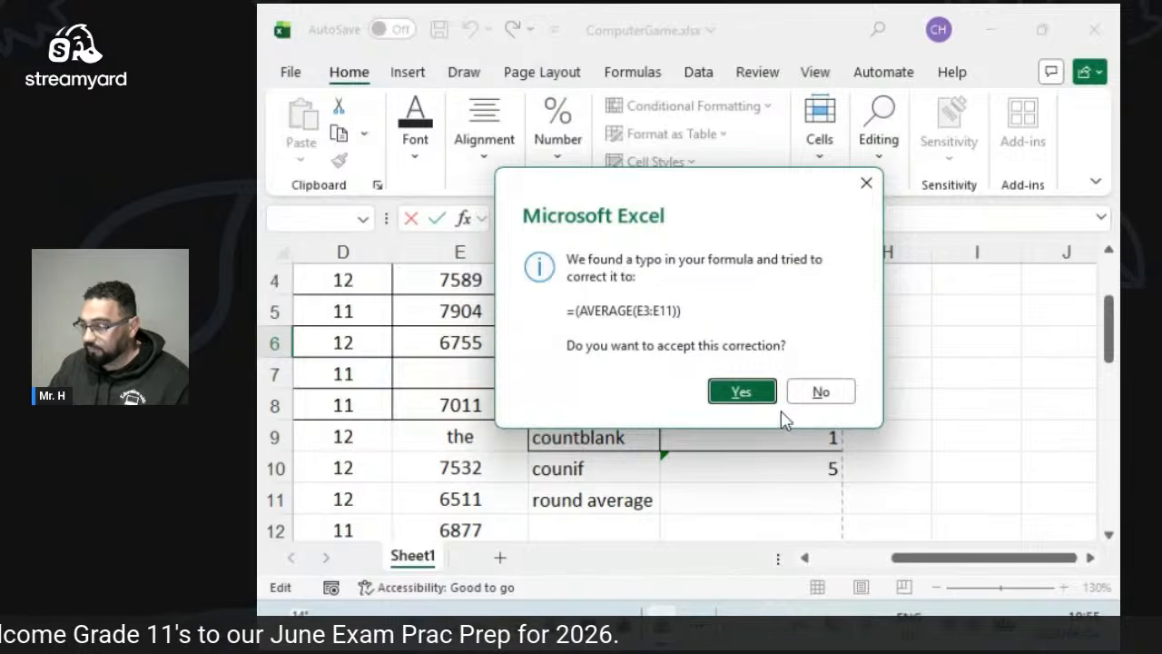
click(763, 391)
click(772, 344)
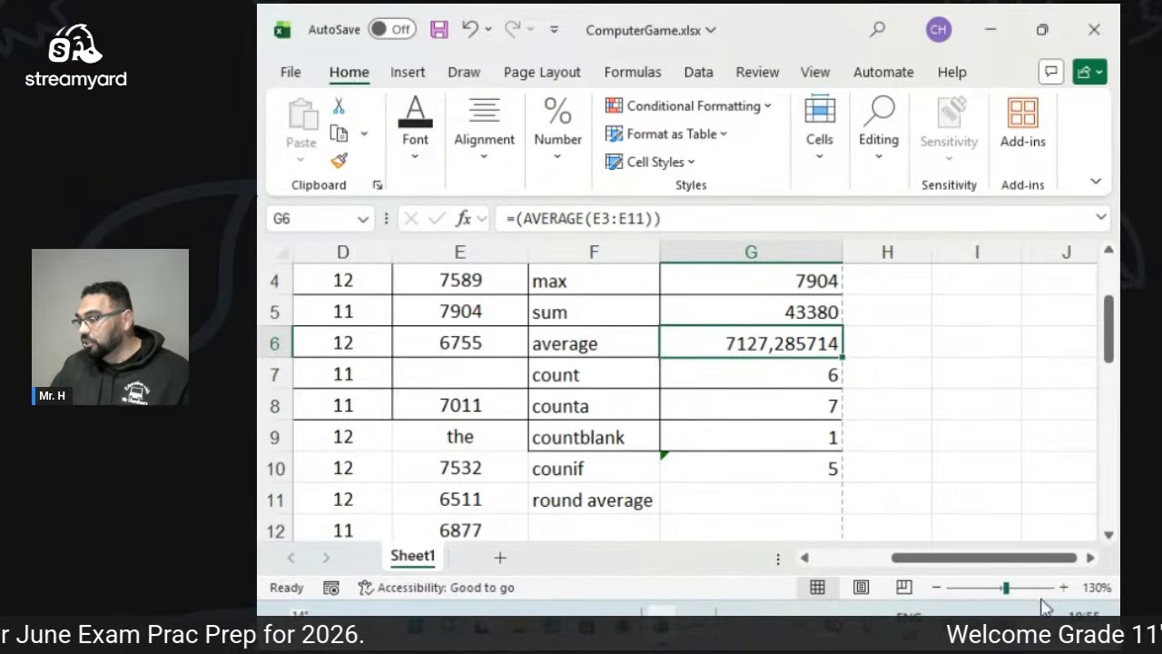
Delete the round average label from F11.
click(936, 587)
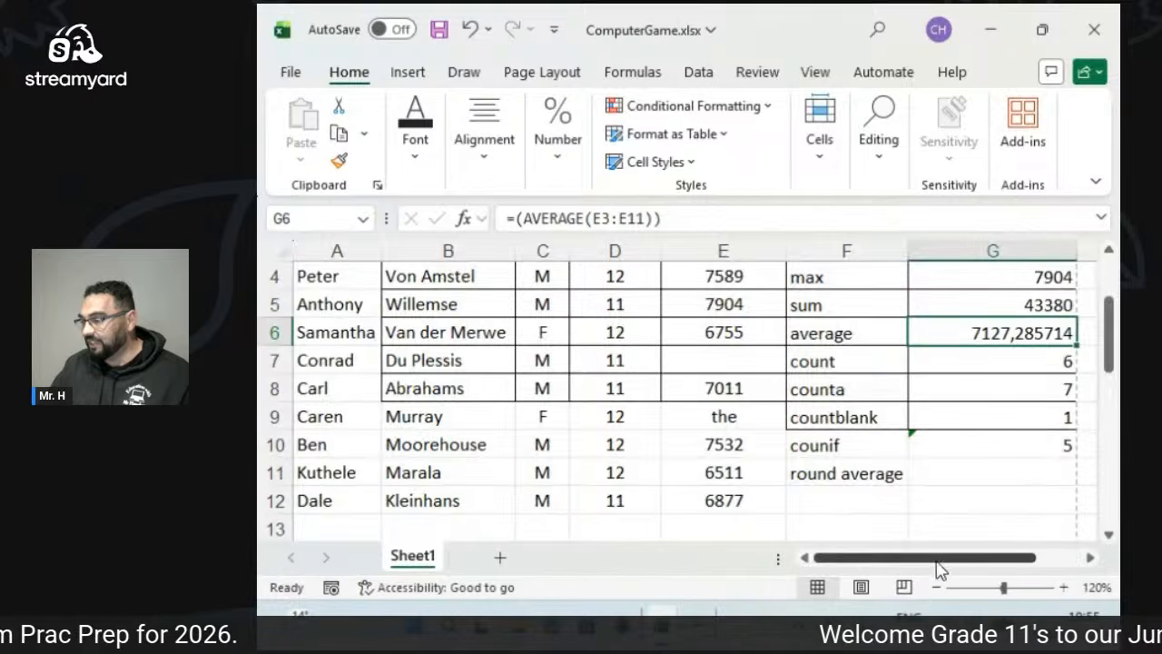
drag(936, 557, 1040, 558)
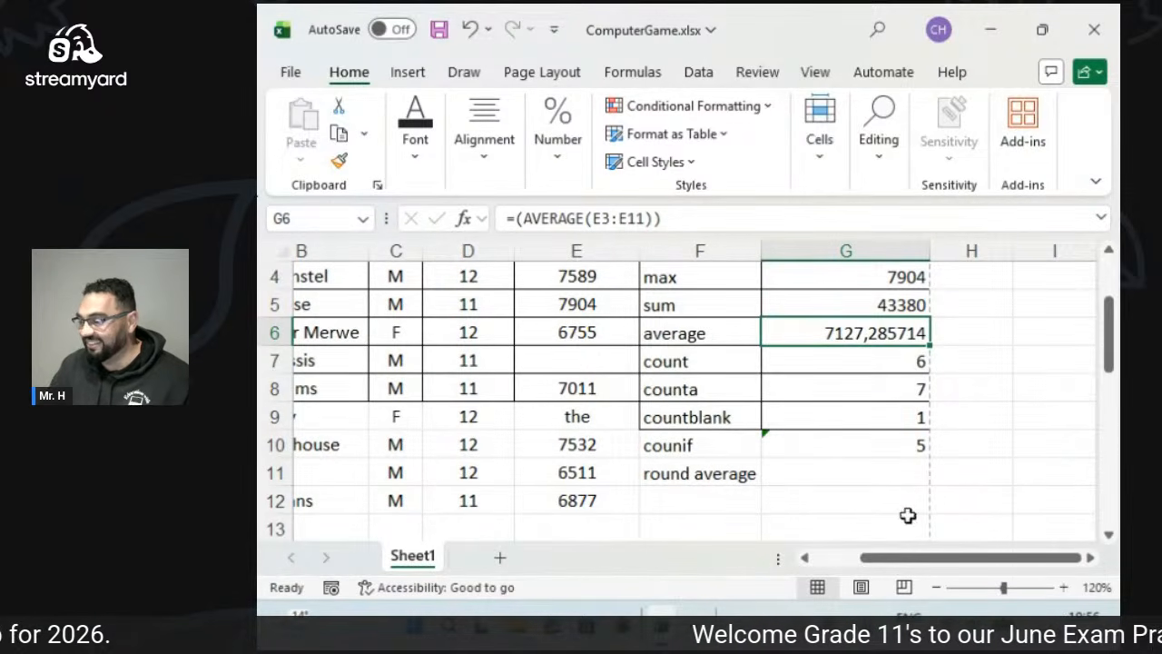
click(707, 475)
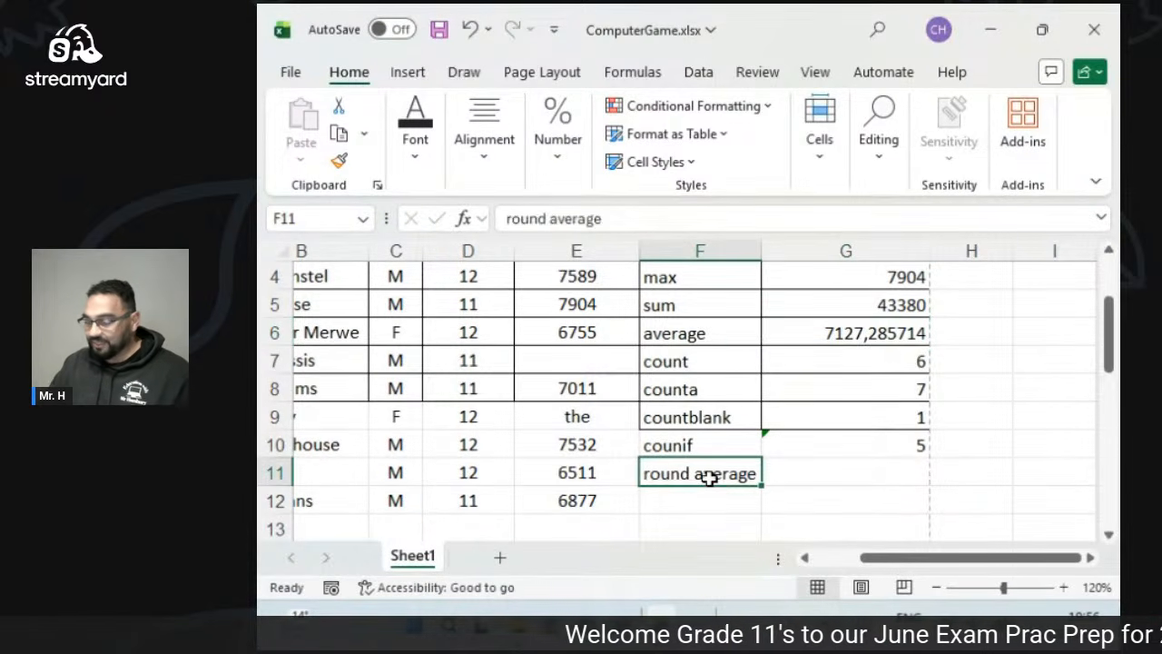
key(Delete)
click(789, 498)
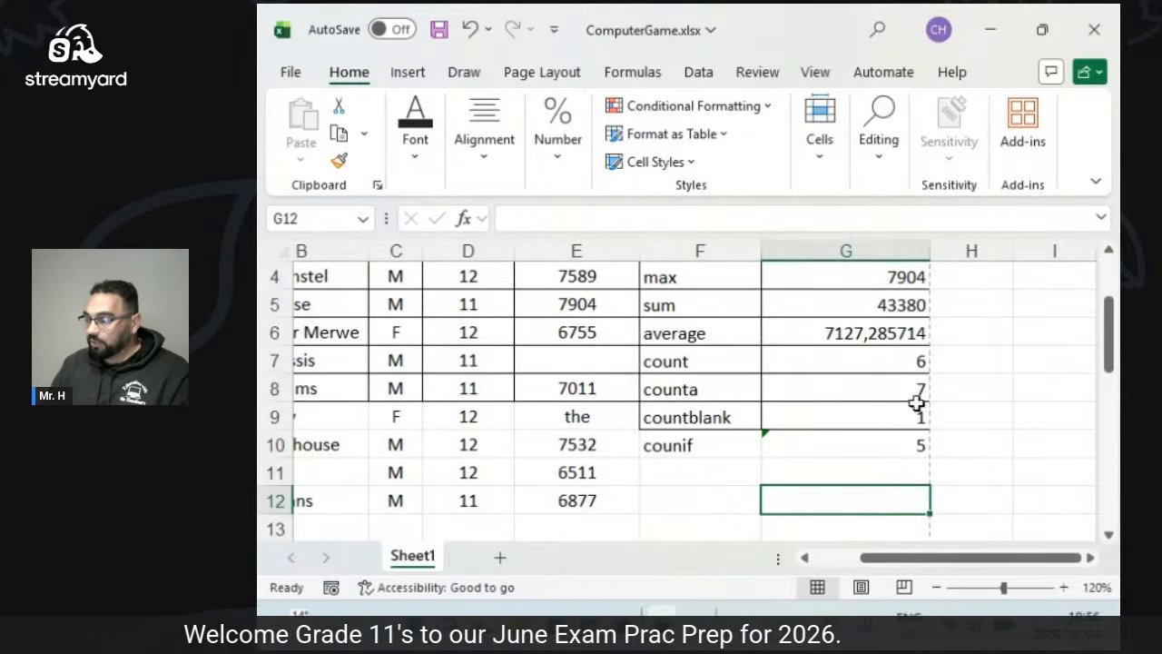
Merge and centre cells J5:L5 in the empty area beside the results table.
click(965, 336)
key(Right)
key(Right)
key(Right)
key(Right)
key(Right)
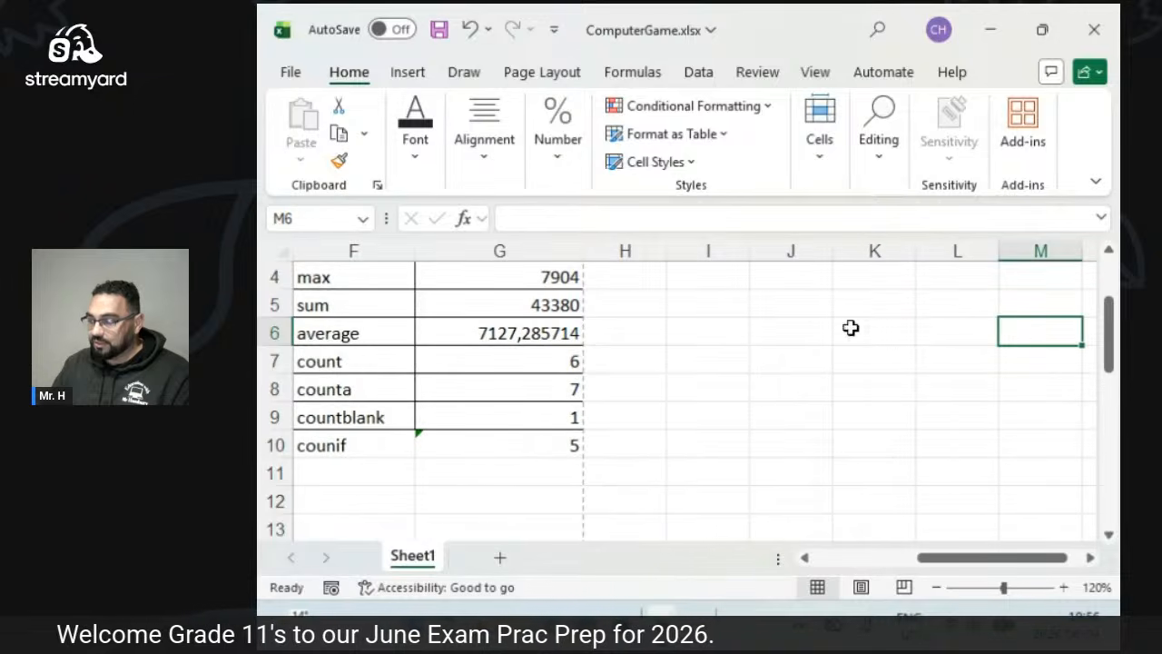
drag(791, 294, 936, 296)
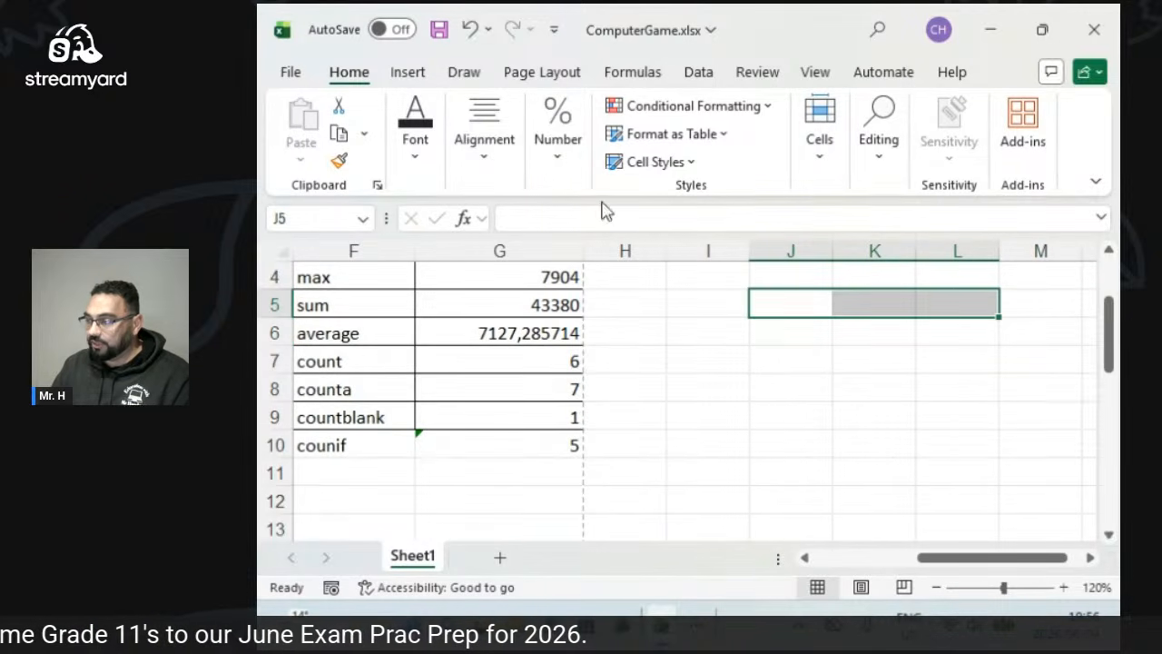
click(434, 165)
click(475, 163)
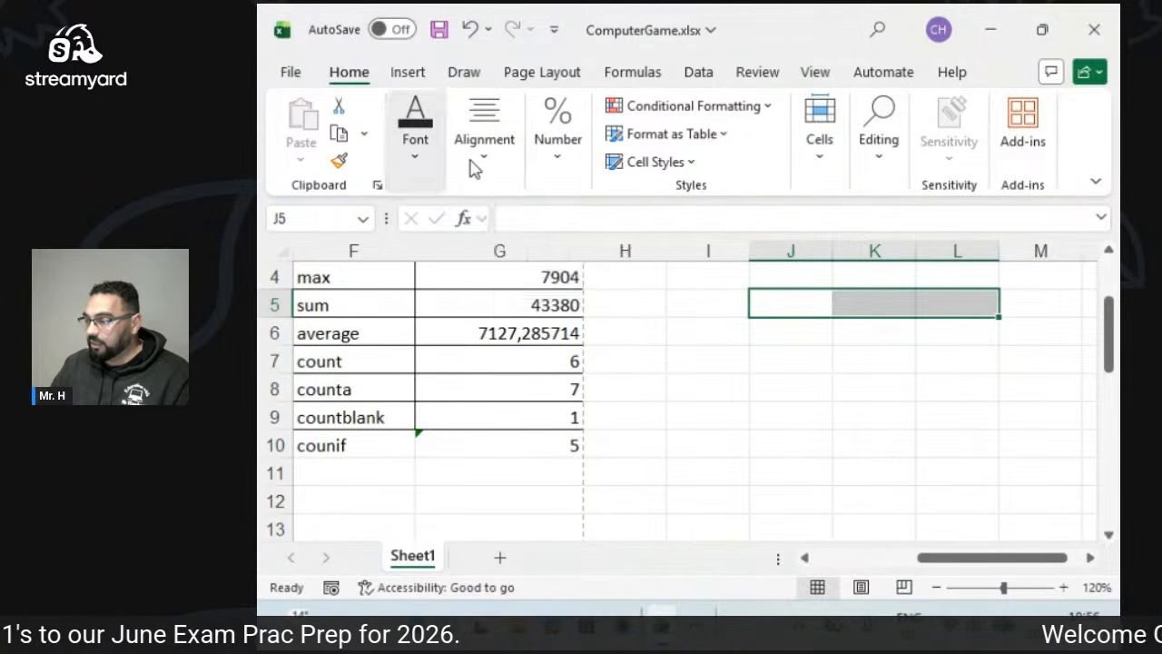
click(479, 162)
click(640, 251)
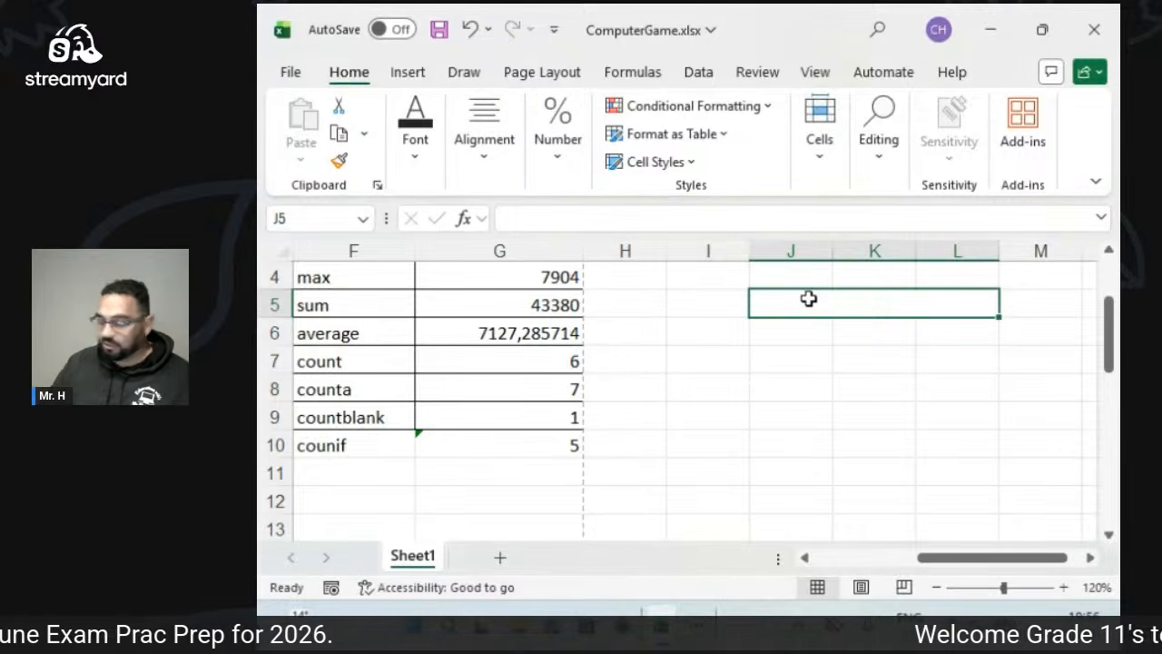
Enter the heading Building Blocks in the merged cell J5.
text(Building B)
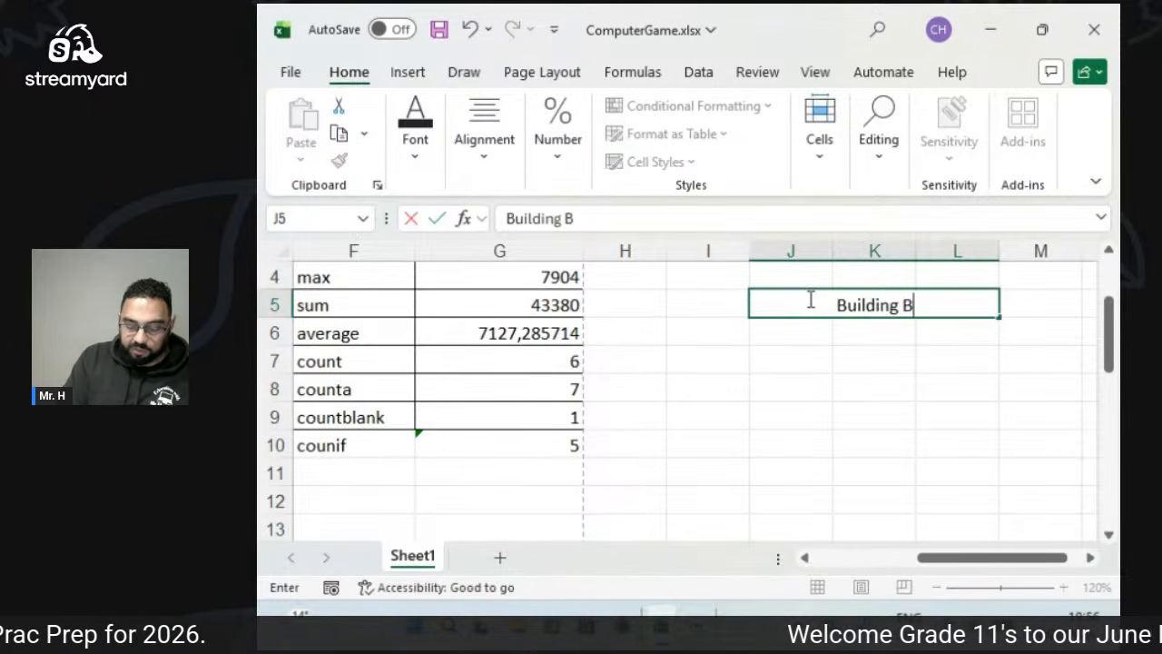
text(locks)
click(750, 388)
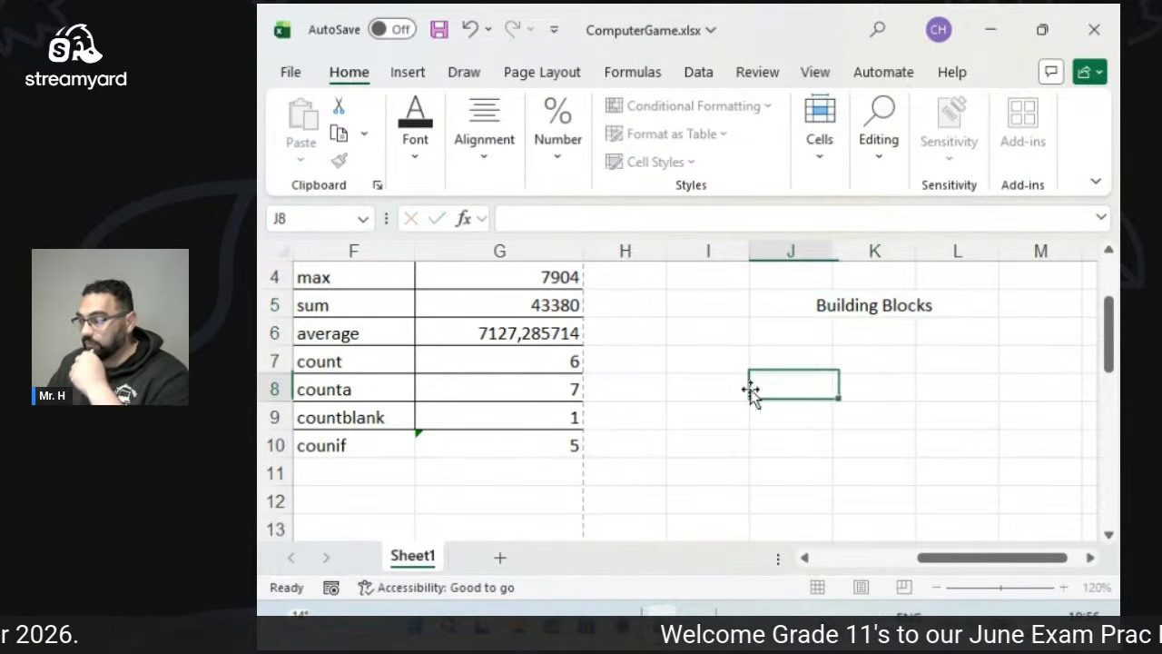
Enter the labels round in J7 and average in J8 below the heading.
click(795, 367)
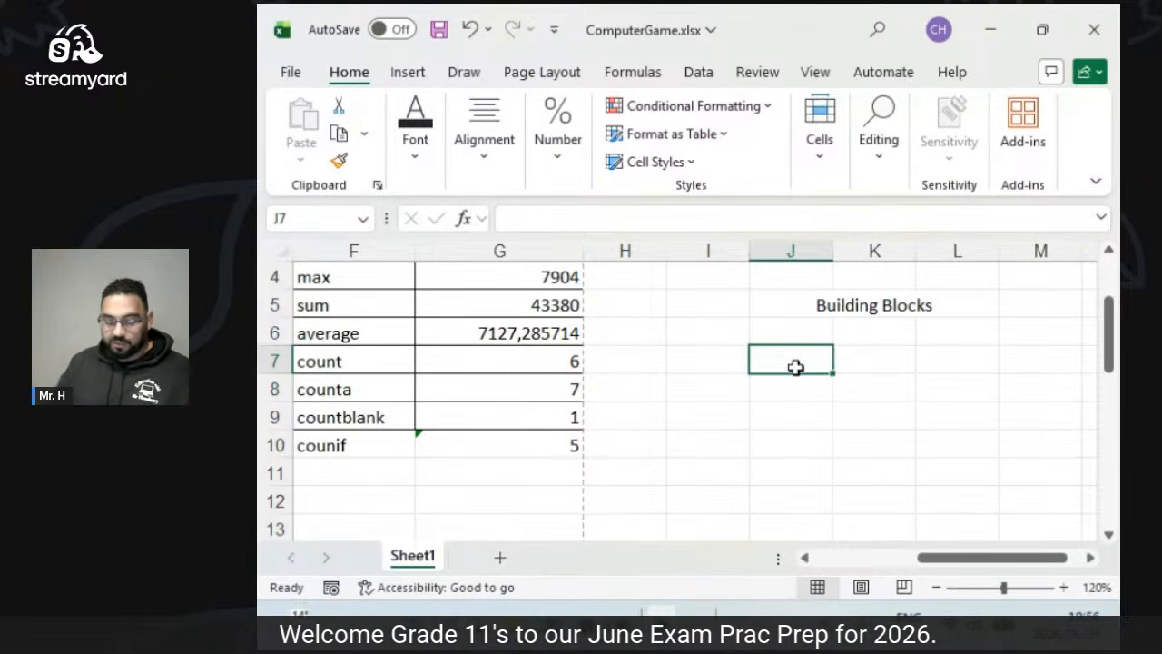
text(round)
key(Return)
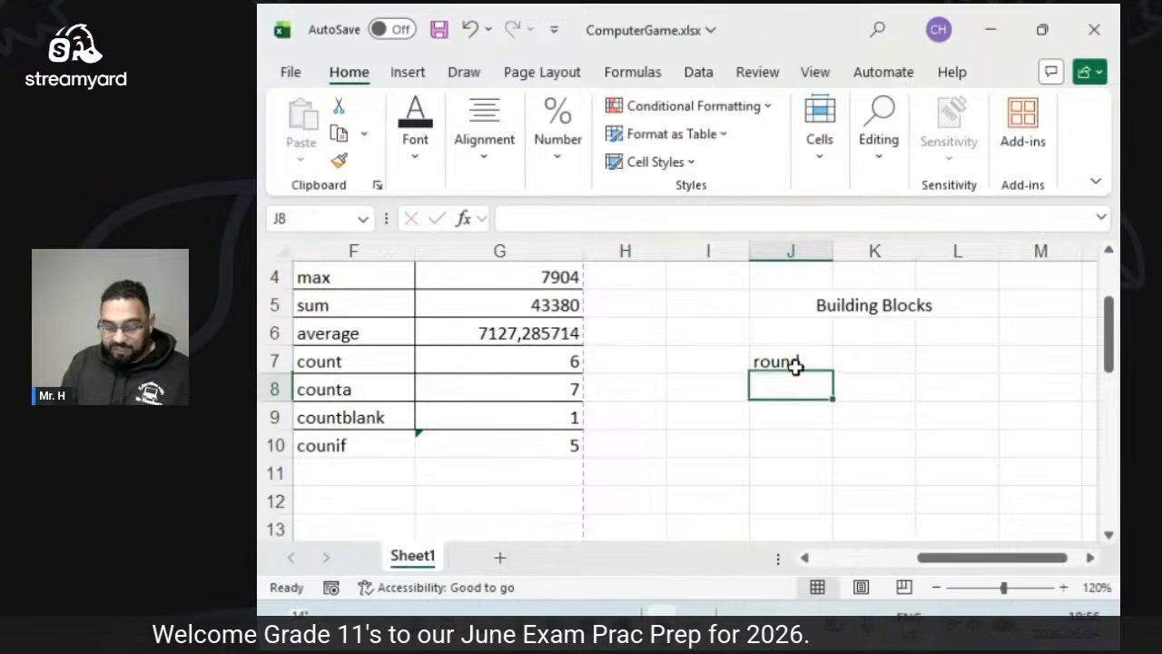
text(average)
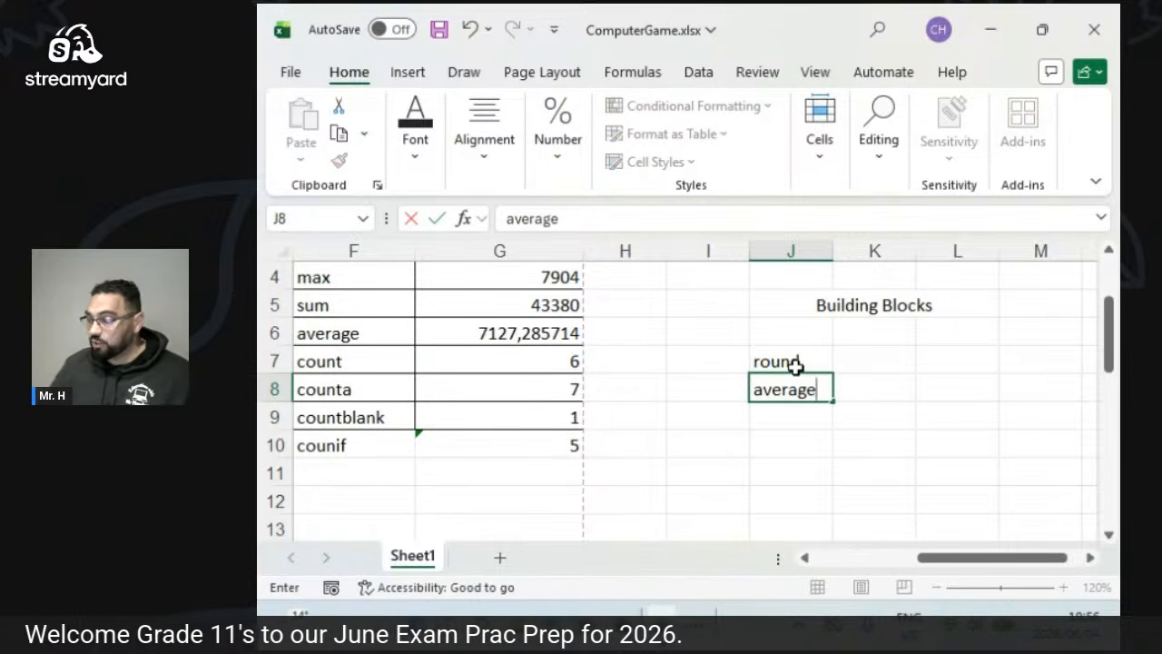
click(790, 461)
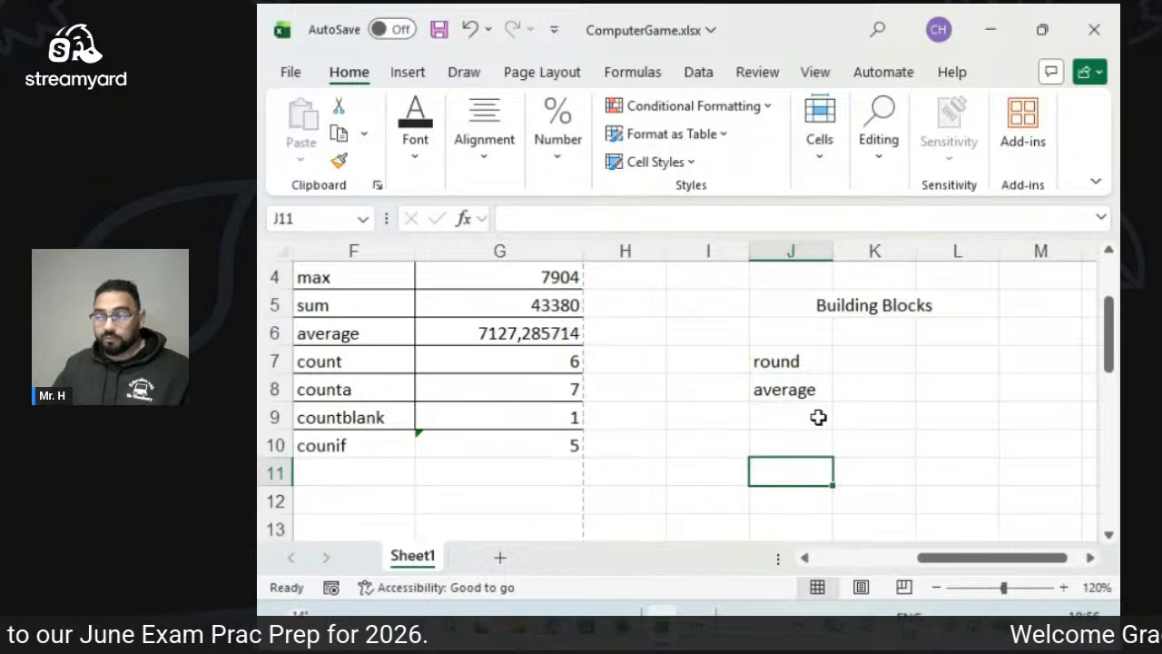
Calculate the average of the values in E3:E11 in K8 with the AVERAGE function.
click(847, 392)
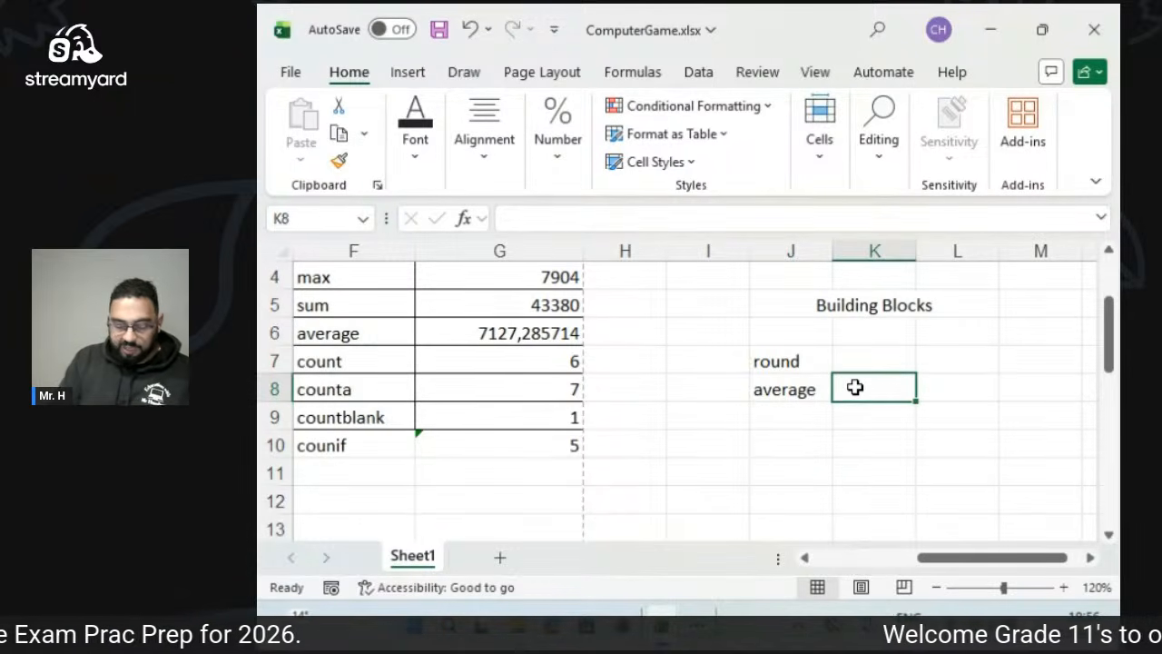
text(=average()
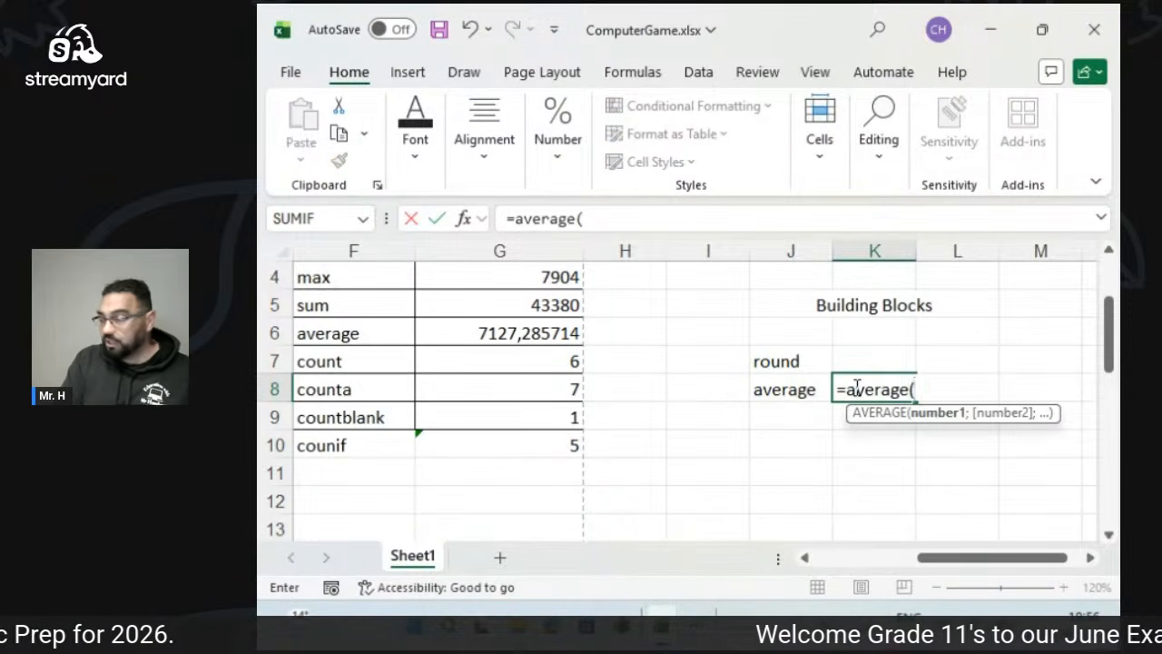
click(806, 559)
click(806, 559)
click(806, 559)
click(806, 559)
scroll(708, 433, up, 1)
drag(667, 374, 659, 500)
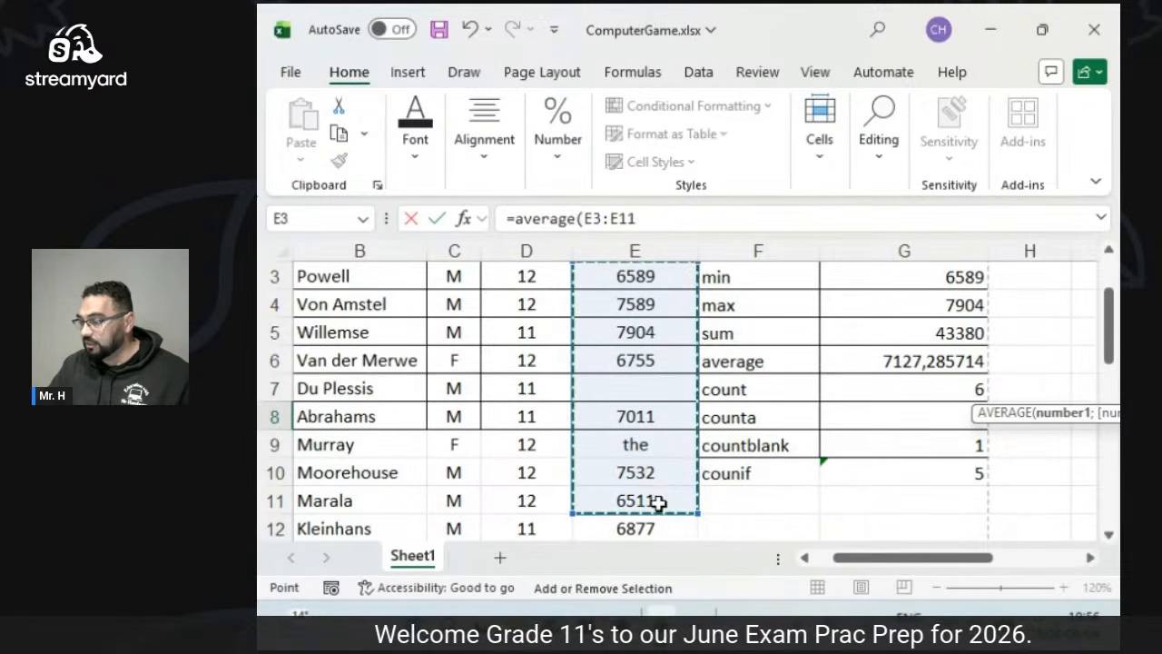
drag(897, 559, 993, 563)
key(Return)
Round the average in K8 to 0 decimal places in K7 with the formula =ROUND(K8;0).
click(894, 416)
click(906, 385)
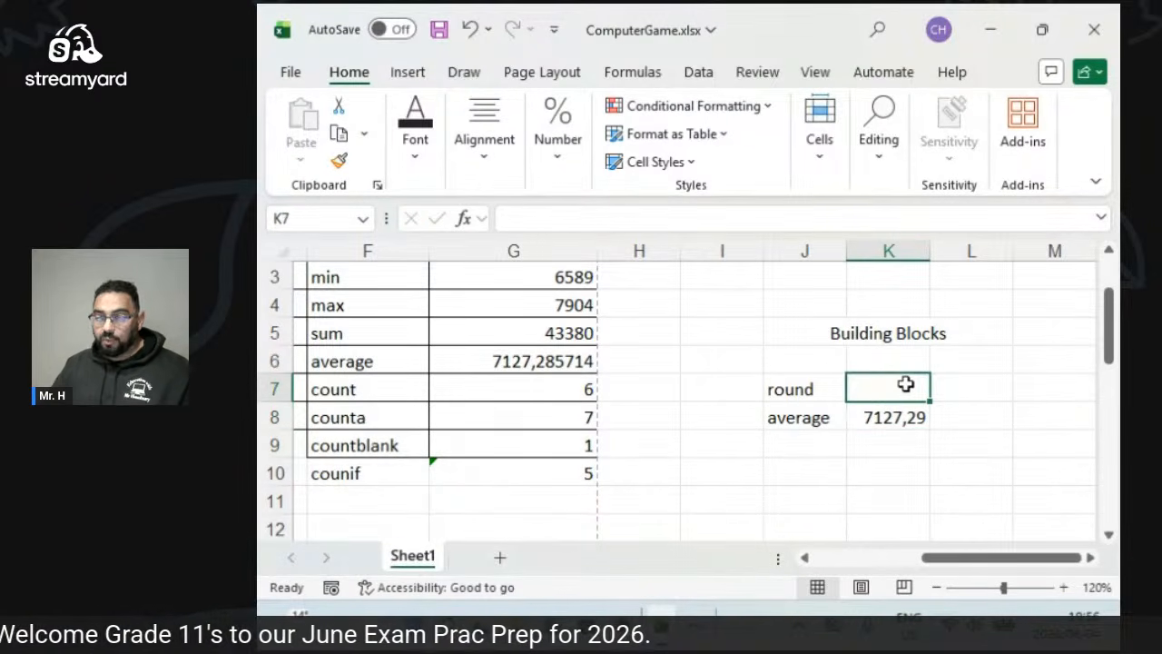
text(=round()
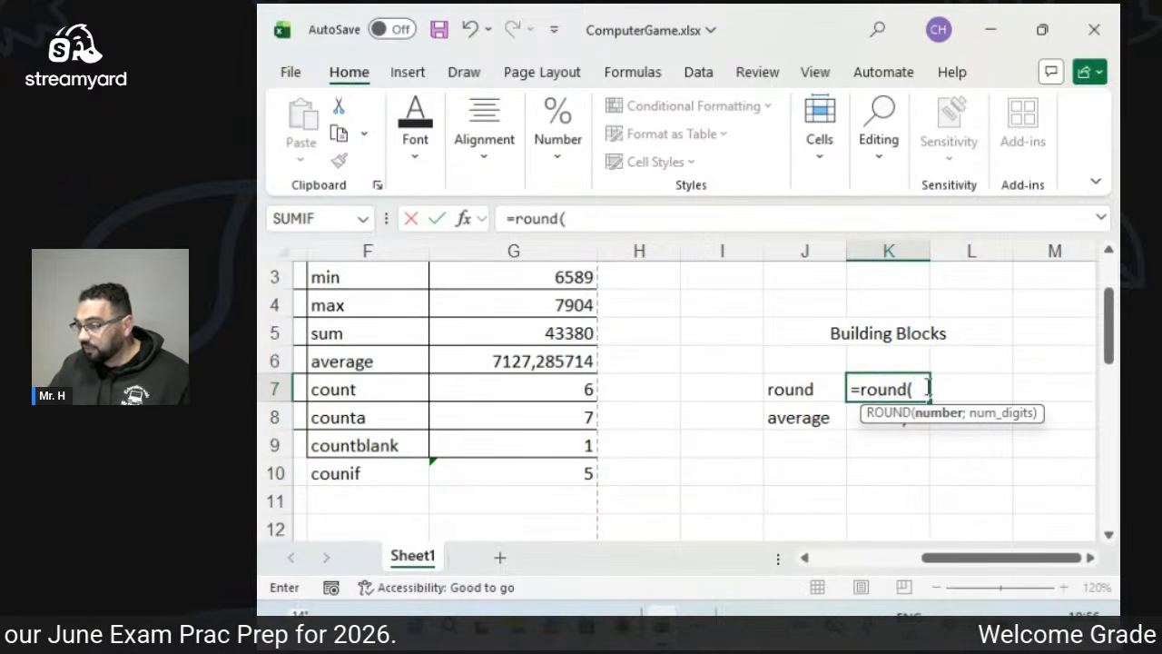
click(856, 427)
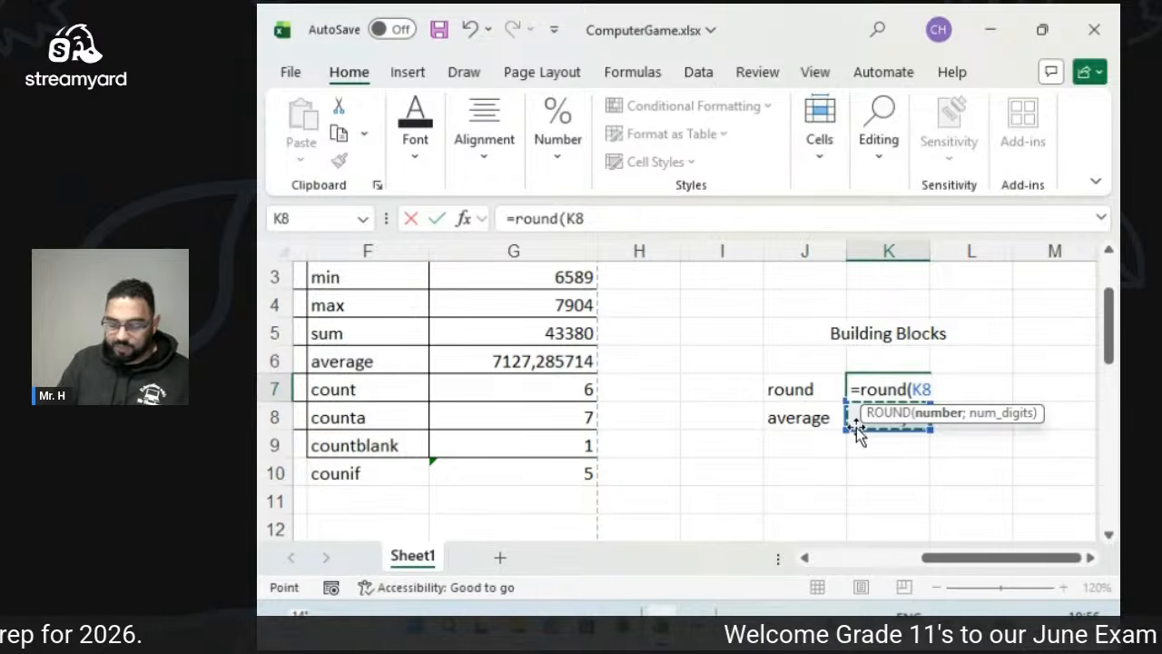
text(;0))
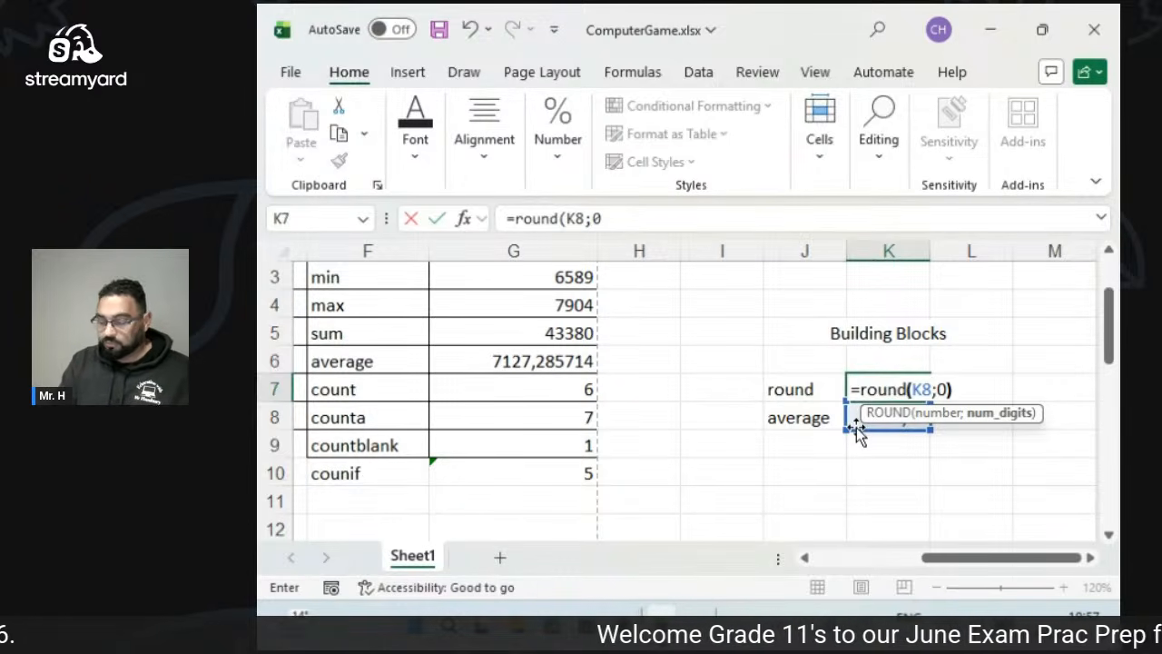
key(Return)
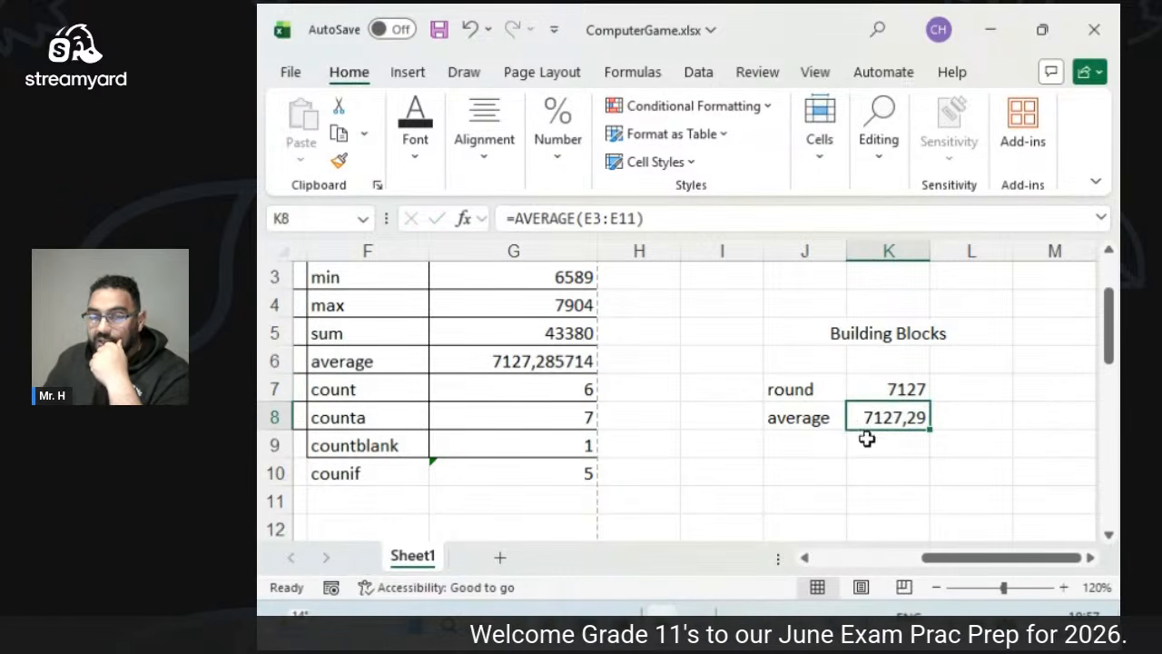
click(884, 462)
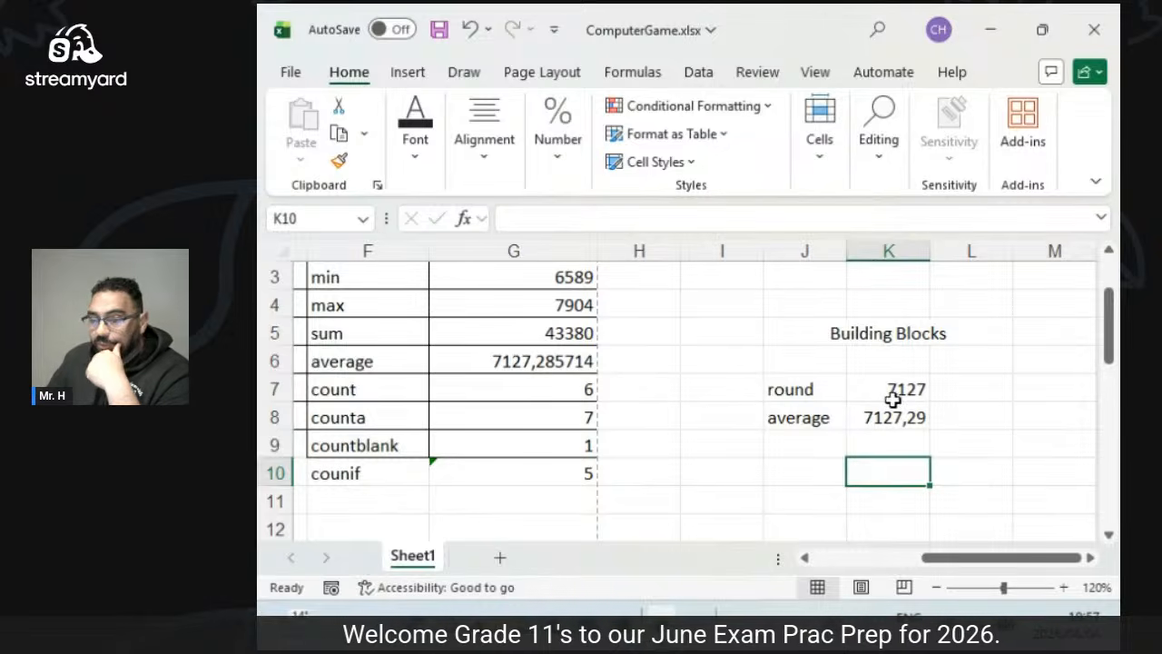
Try 2 as the number of decimal places in K7's ROUND formula and set it back to 0.
click(1063, 587)
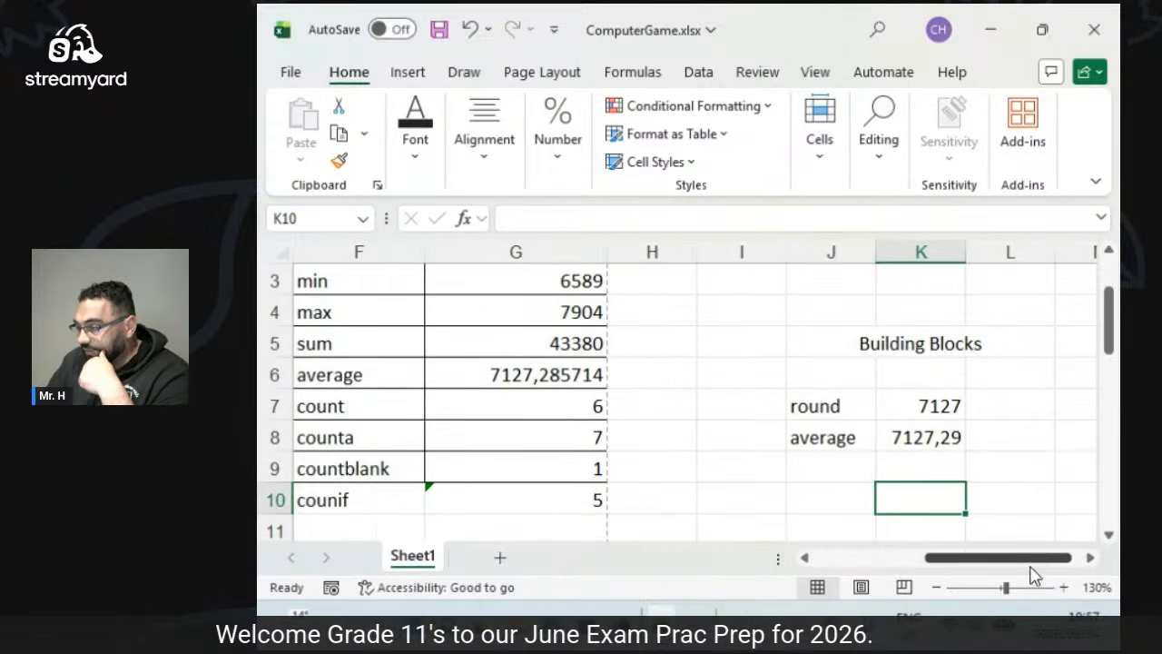
drag(1051, 558, 1062, 559)
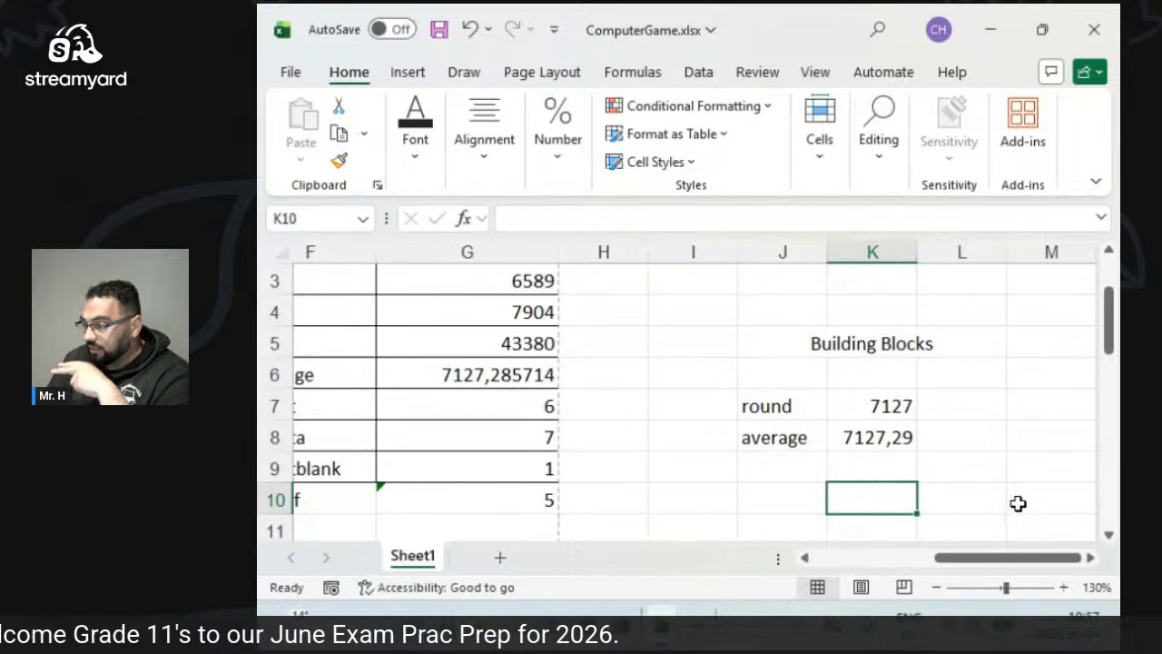
click(902, 409)
double_click(928, 404)
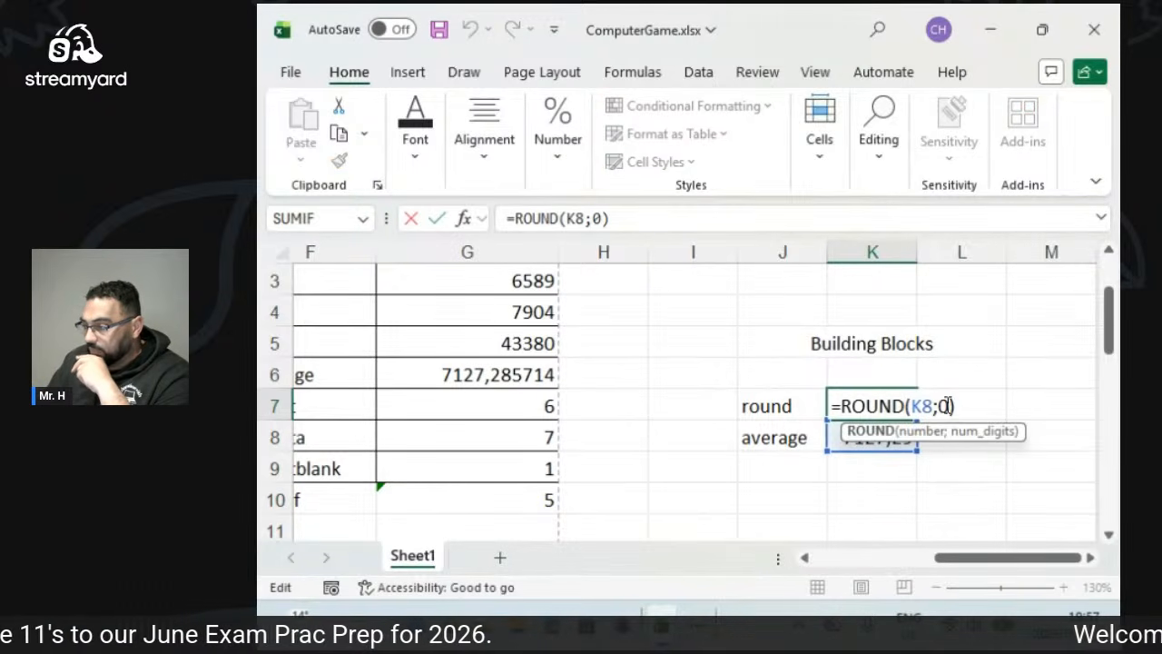
click(949, 405)
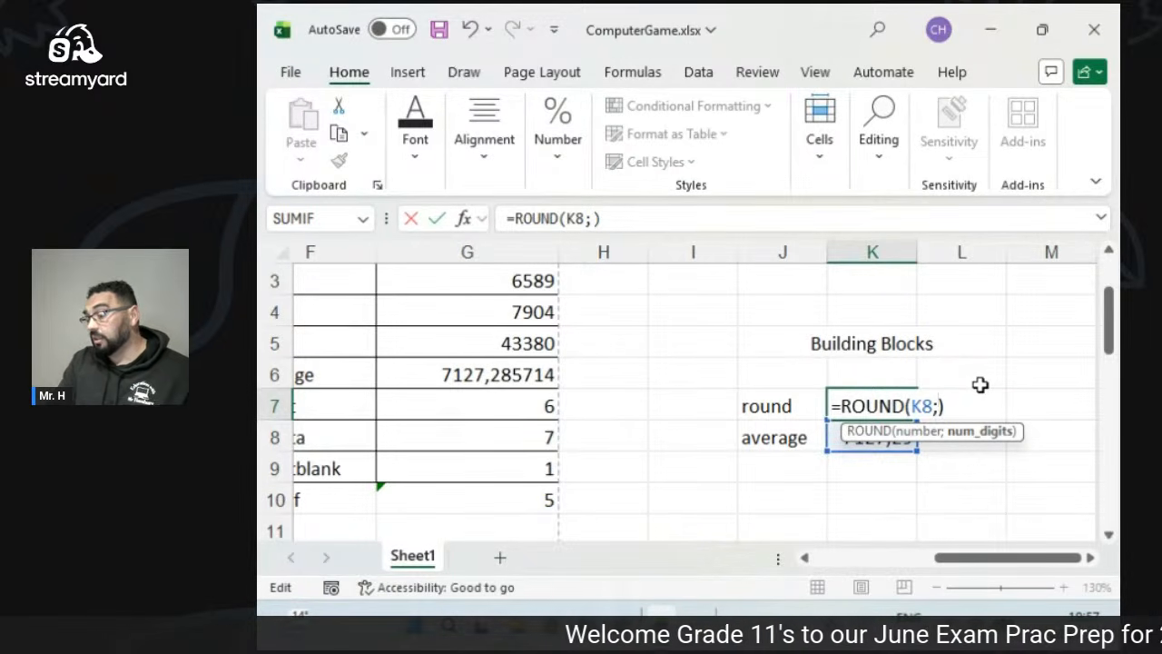
key(BackSpace)
text(0)
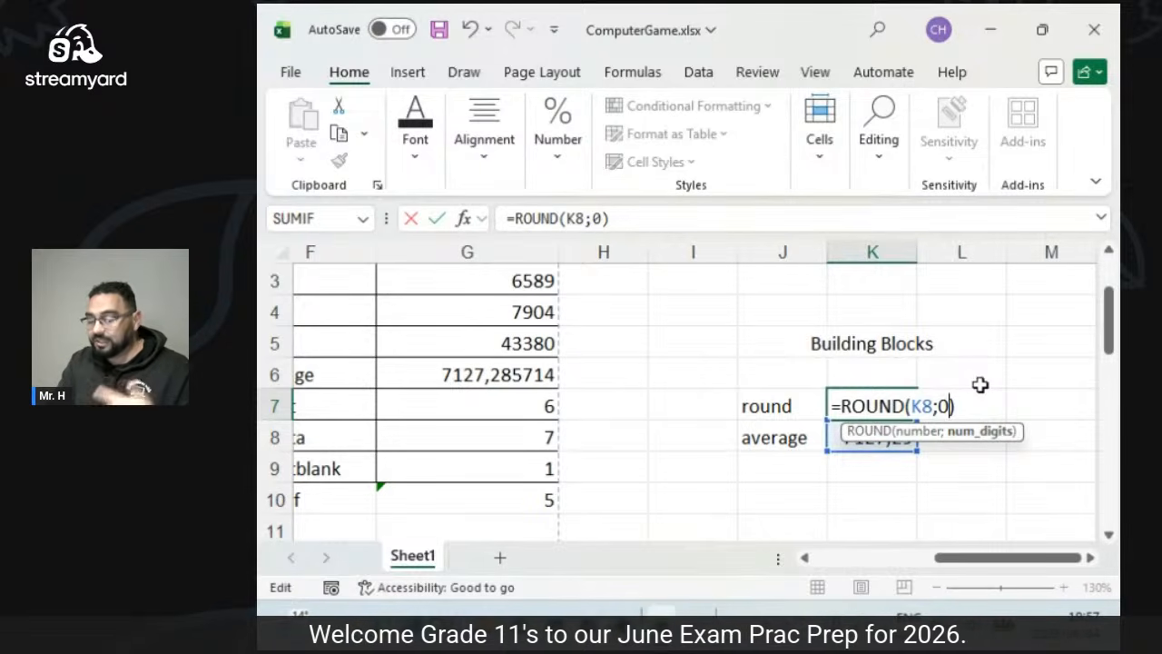
key(BackSpace)
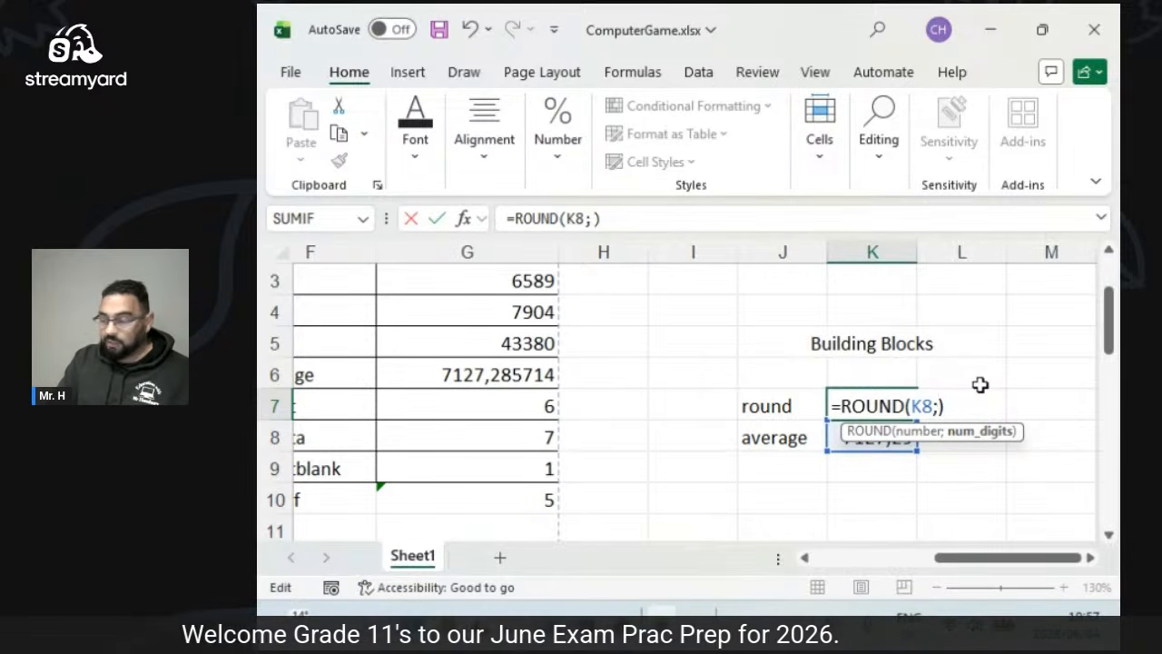
text(2)
key(BackSpace)
text(0)
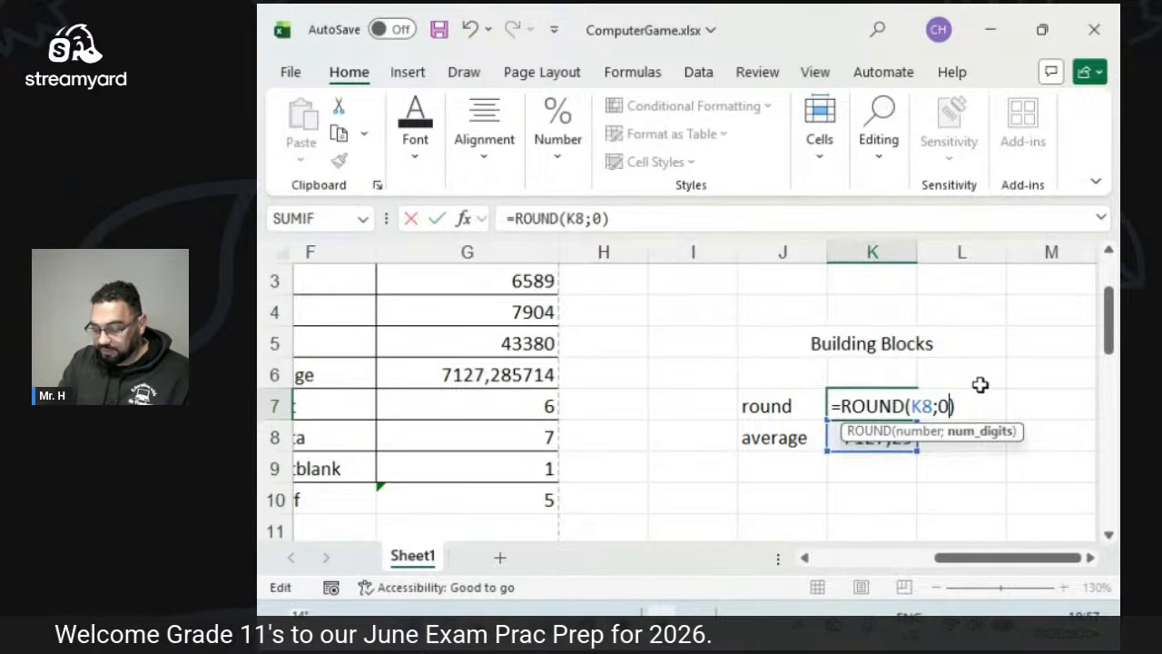
key(Return)
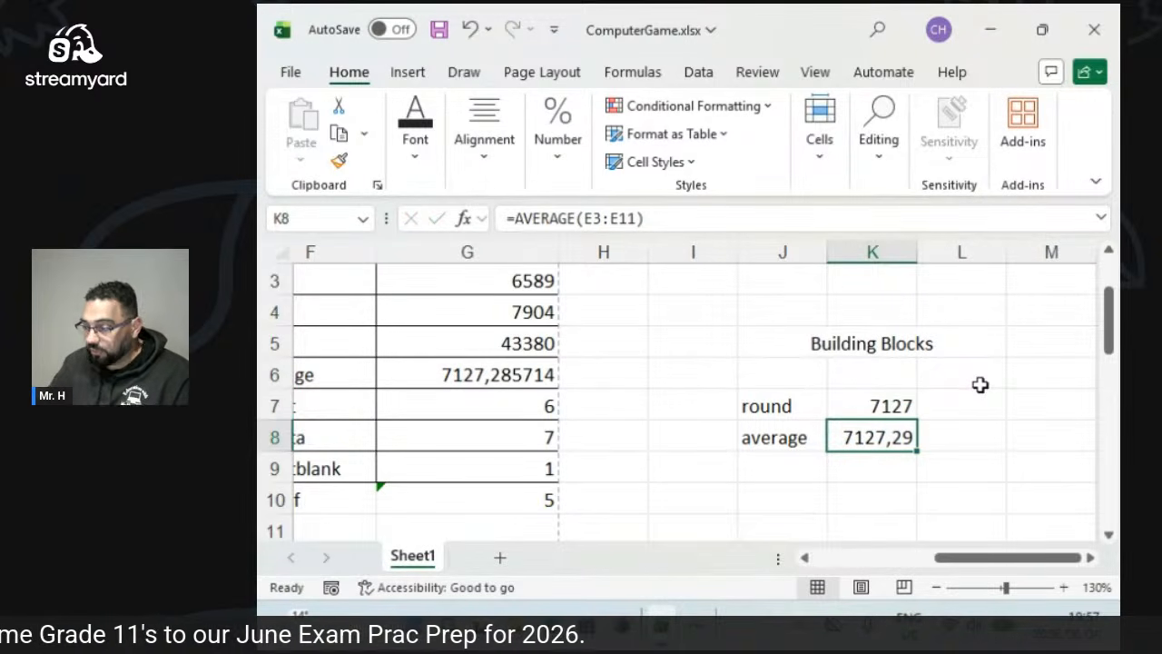
Replace the COUNT formula in G7 with =ROUND(K8;0) and reopen the formula for inspection.
click(532, 406)
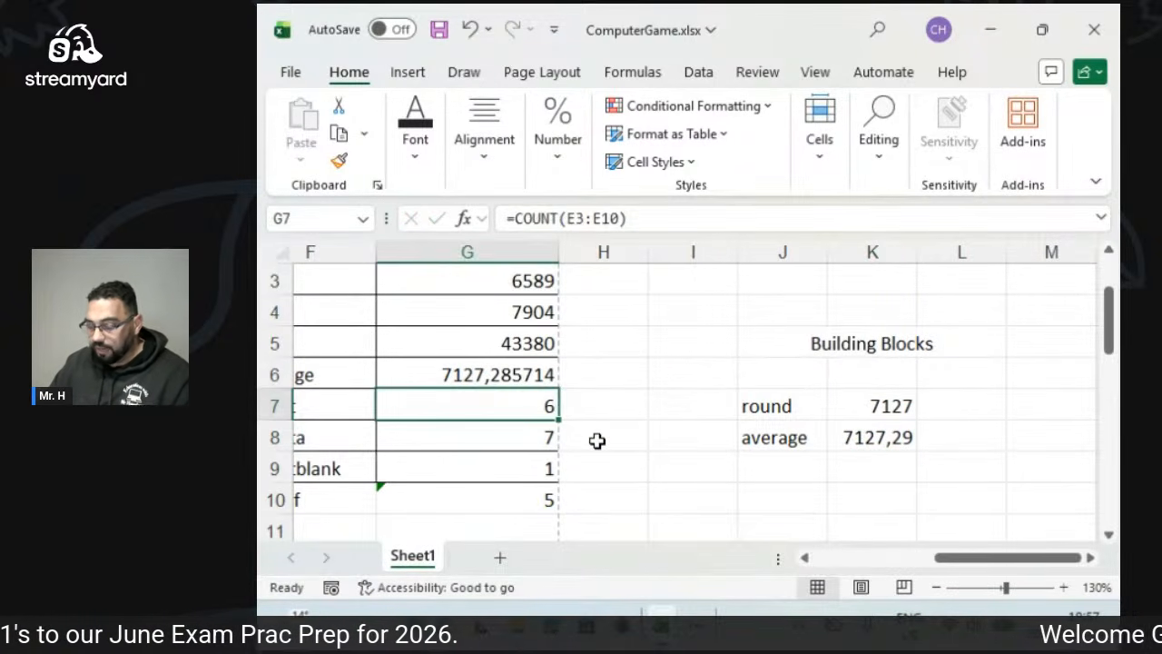
key(Delete)
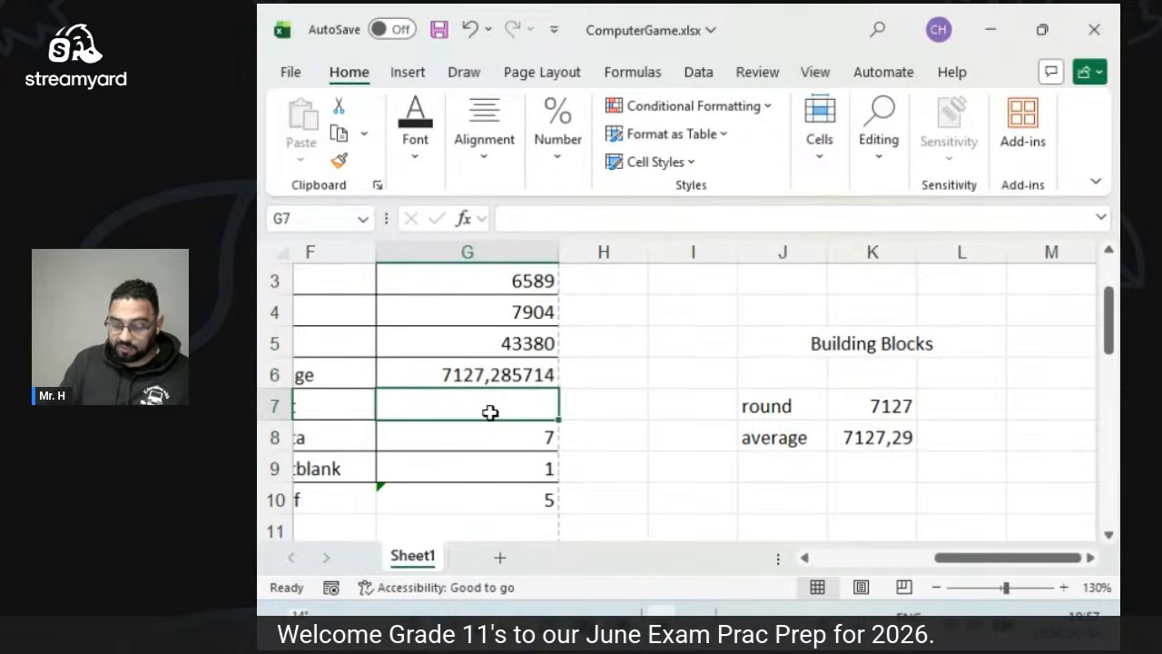
text(=)
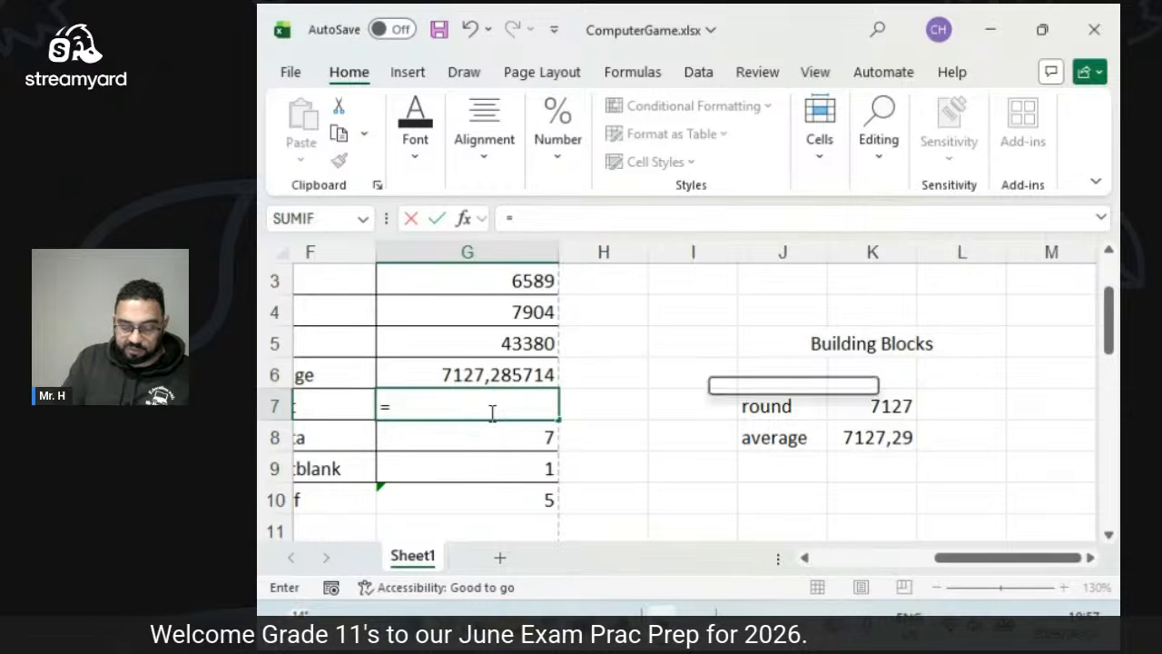
text(round()
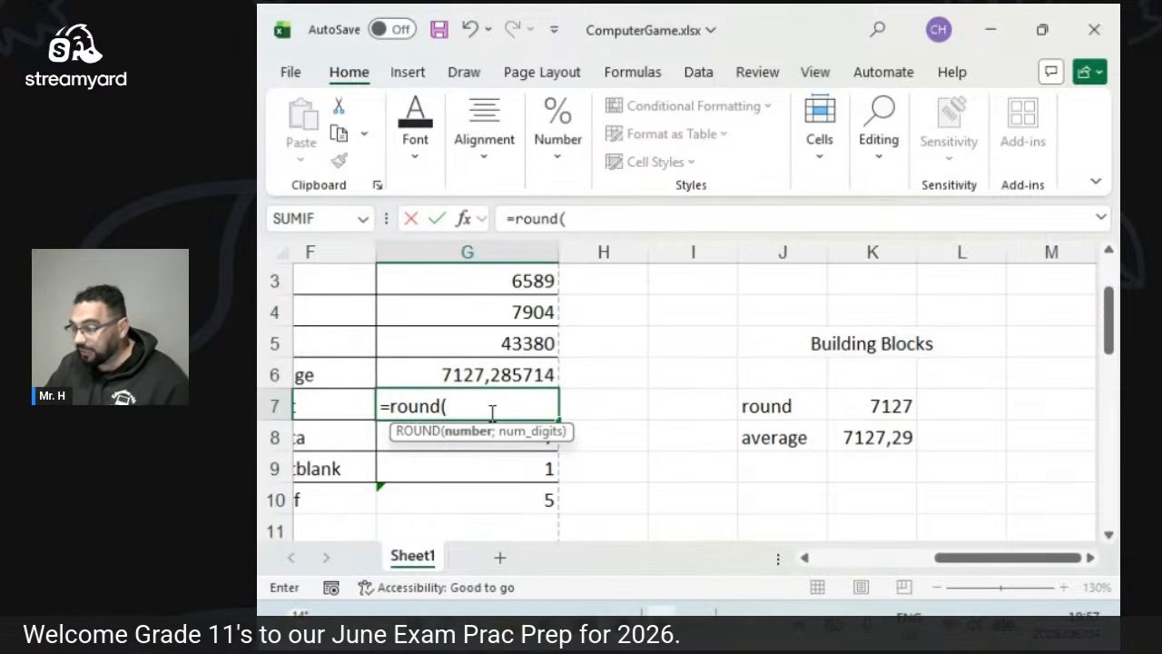
click(885, 439)
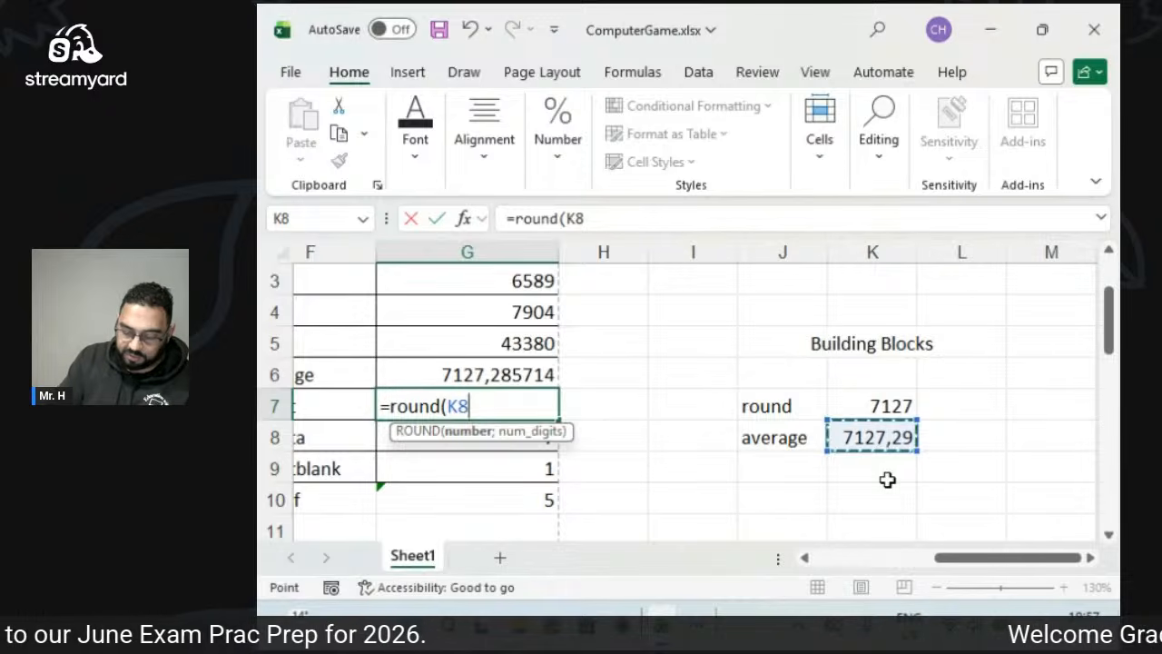
text(;0)
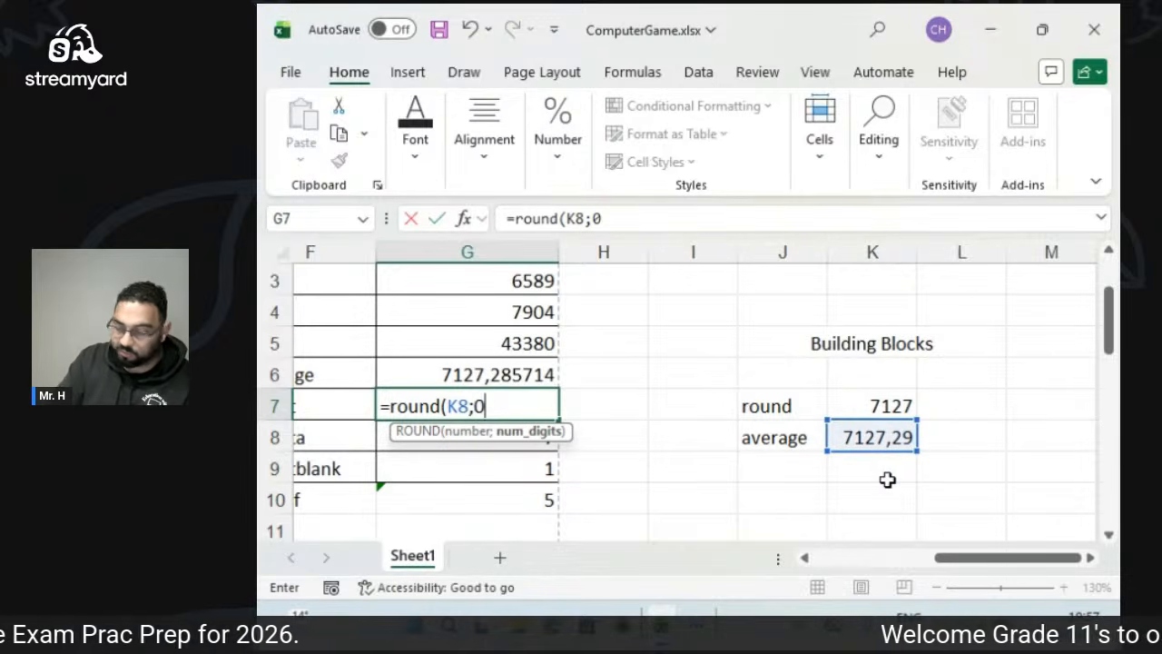
key(Return)
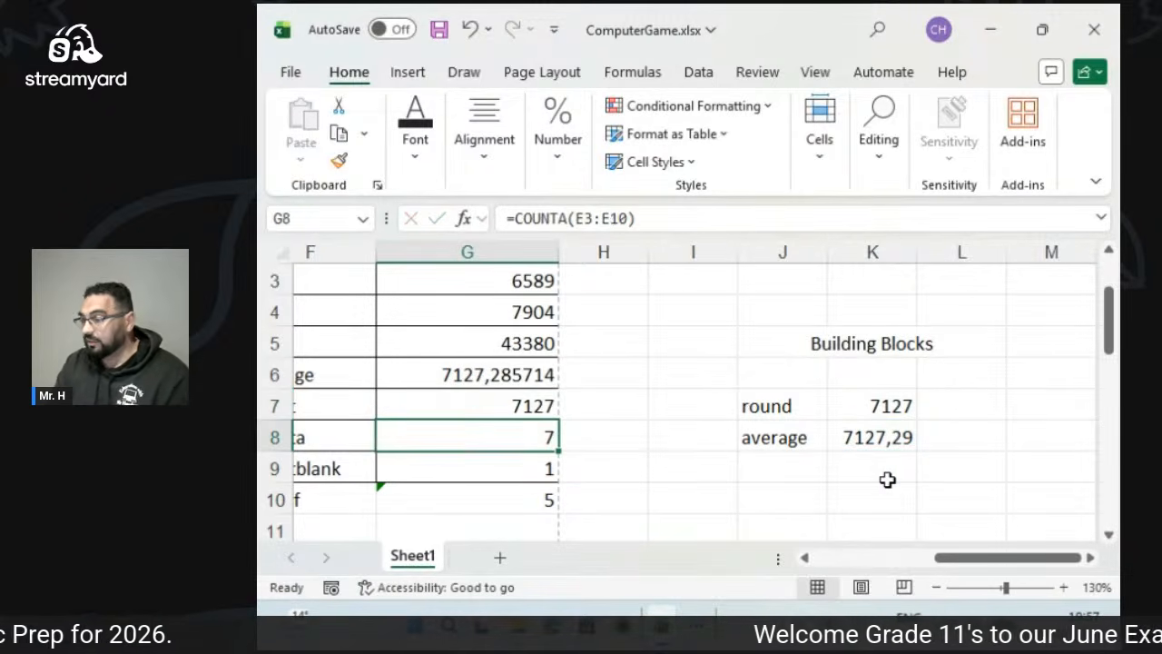
double_click(539, 406)
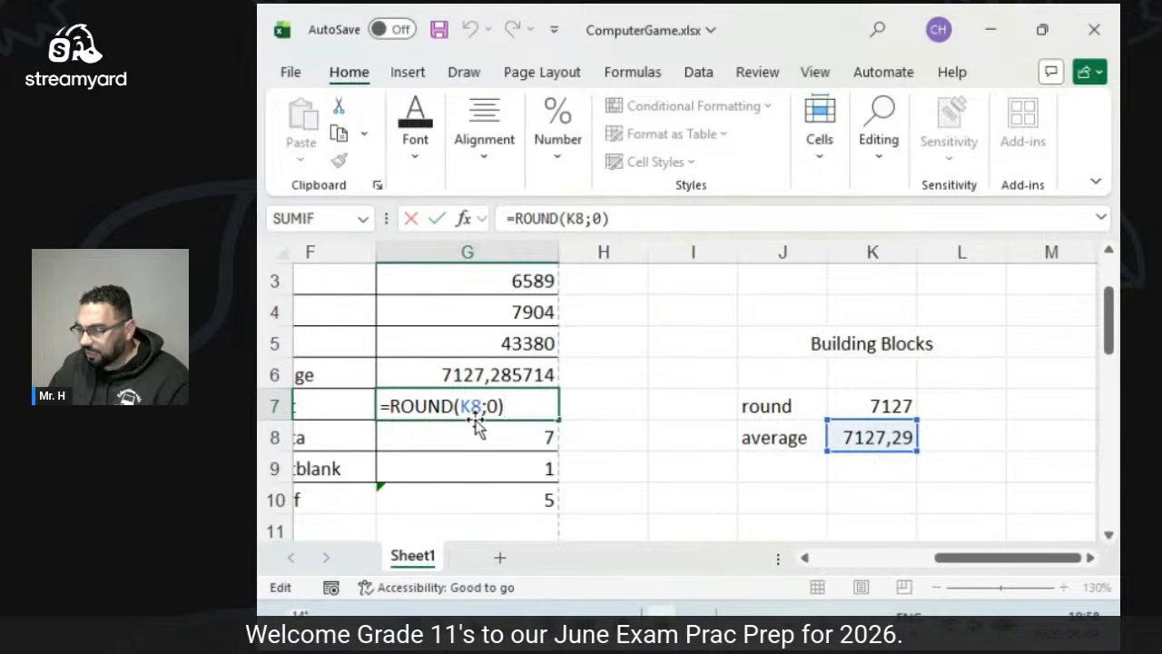
Close the ROUND formula in G7 unchanged and inspect the AVERAGE formula in K8 that it refers to.
key(ctrl+Return)
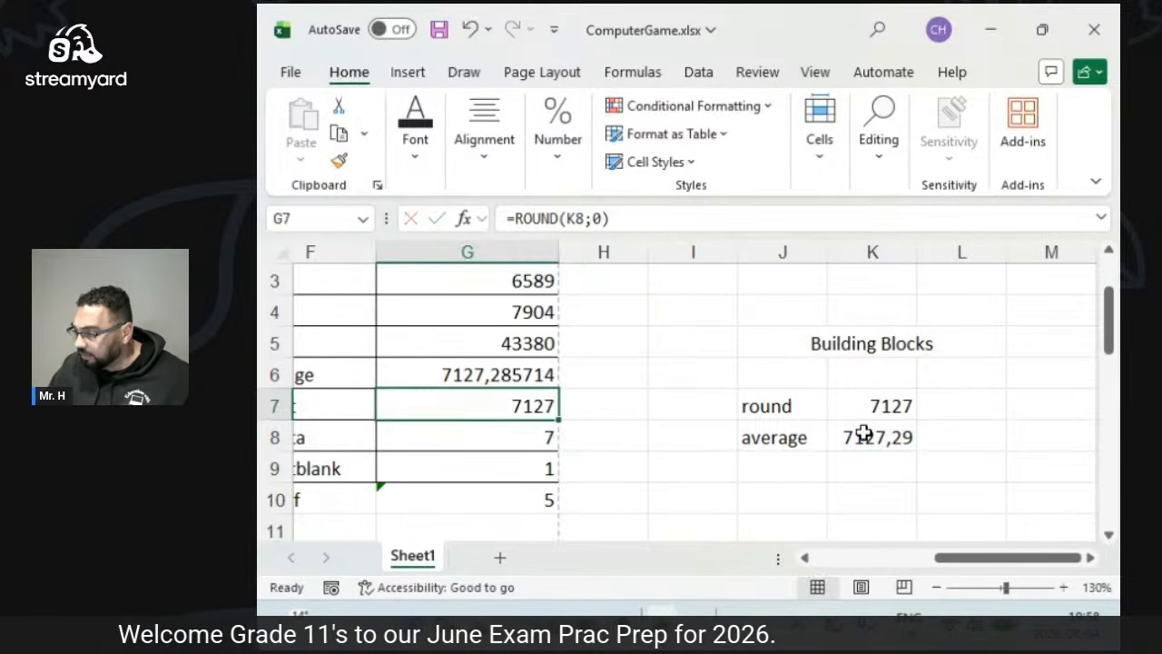
double_click(863, 437)
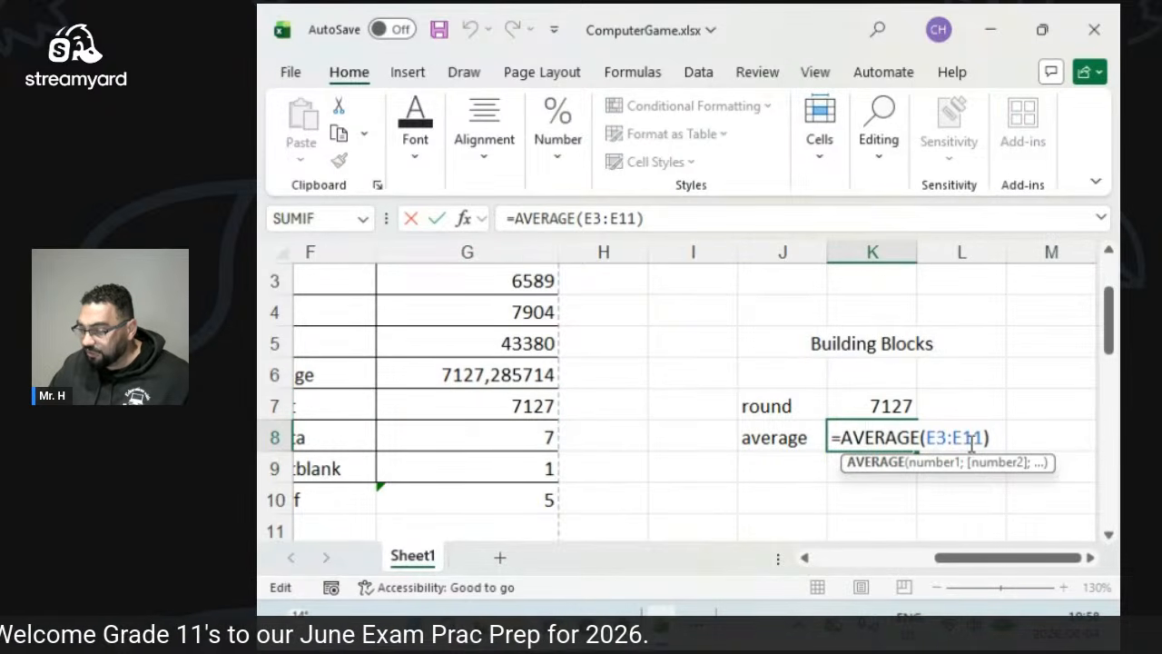
key(ctrl+Return)
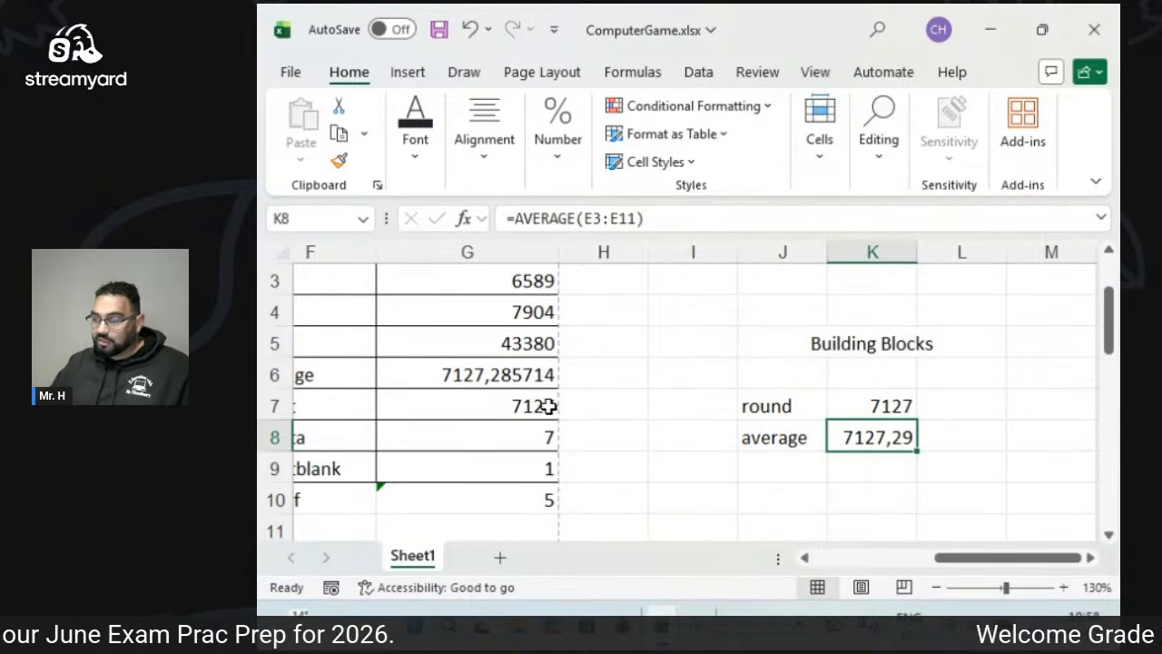
click(466, 408)
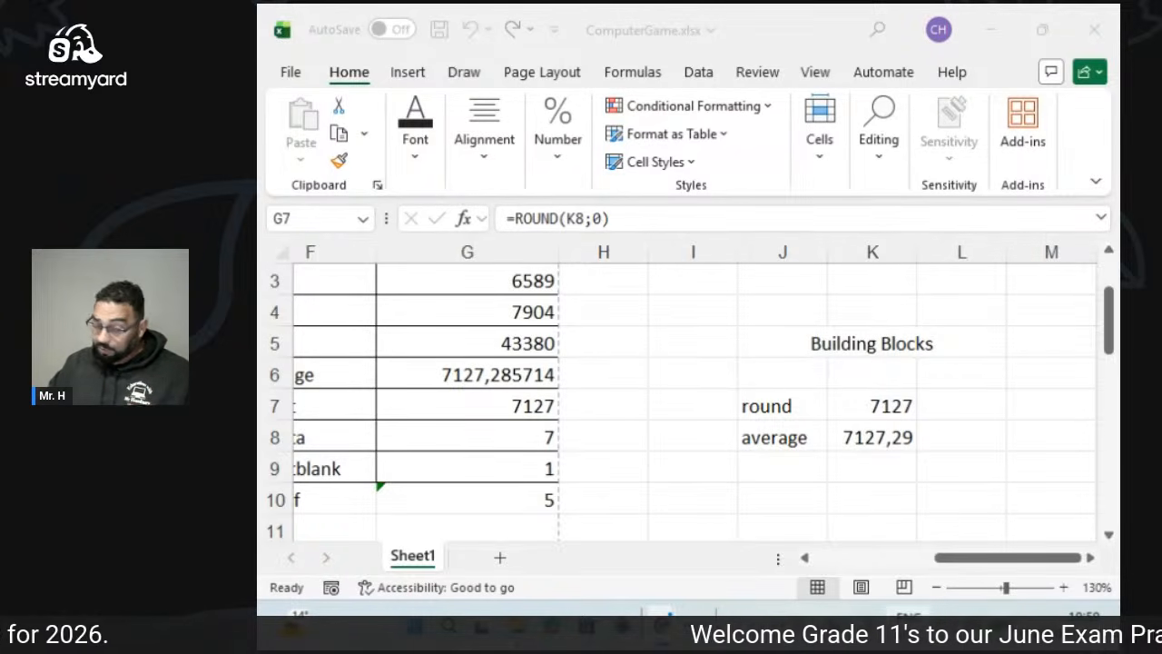
Clear the round and average working cells in I6:L10 under the Building Blocks heading.
click(700, 375)
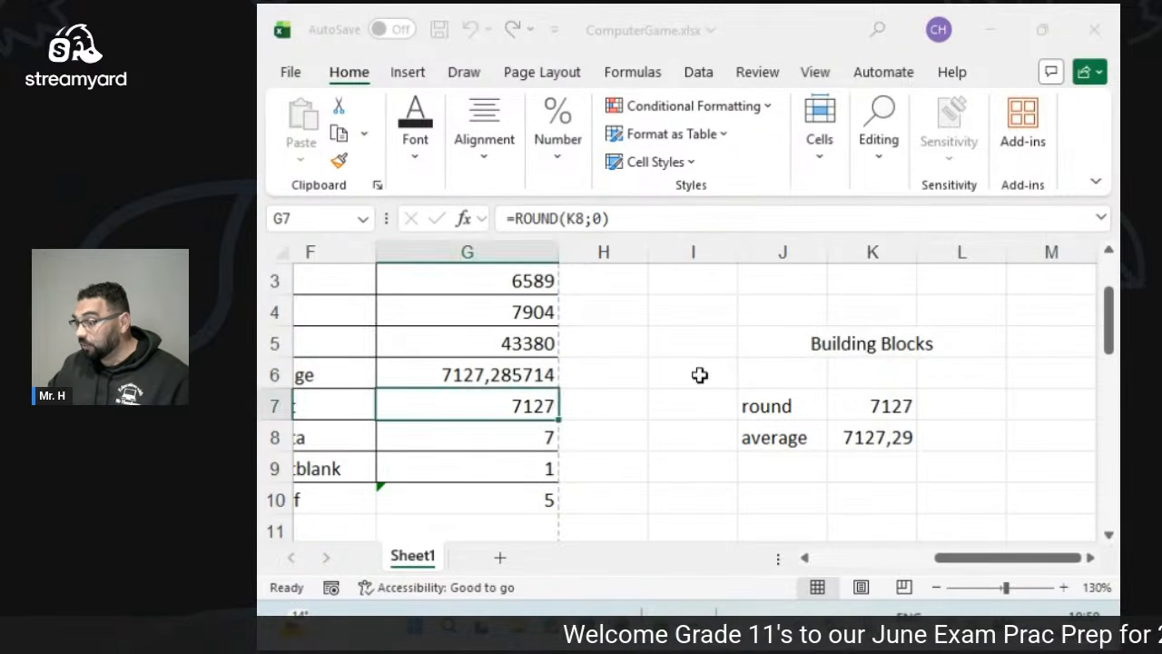
drag(700, 375, 938, 490)
key(Delete)
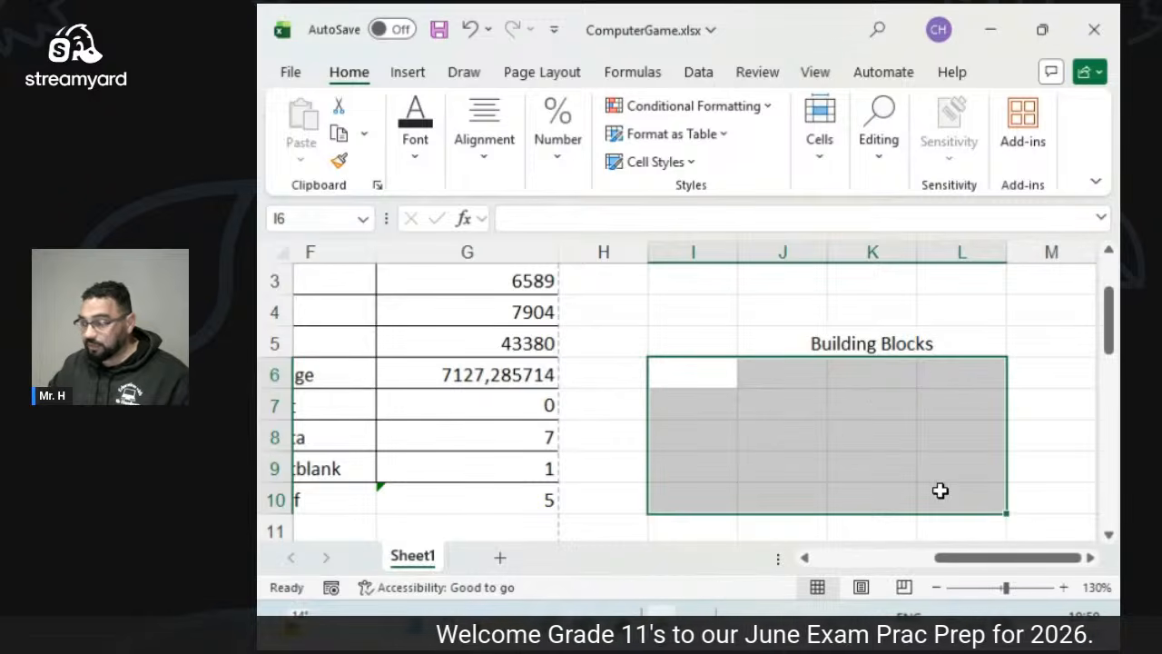
List IF in J7 and Absolute cell ref in J8 under Building Blocks, and widen column J to fit the text.
click(696, 411)
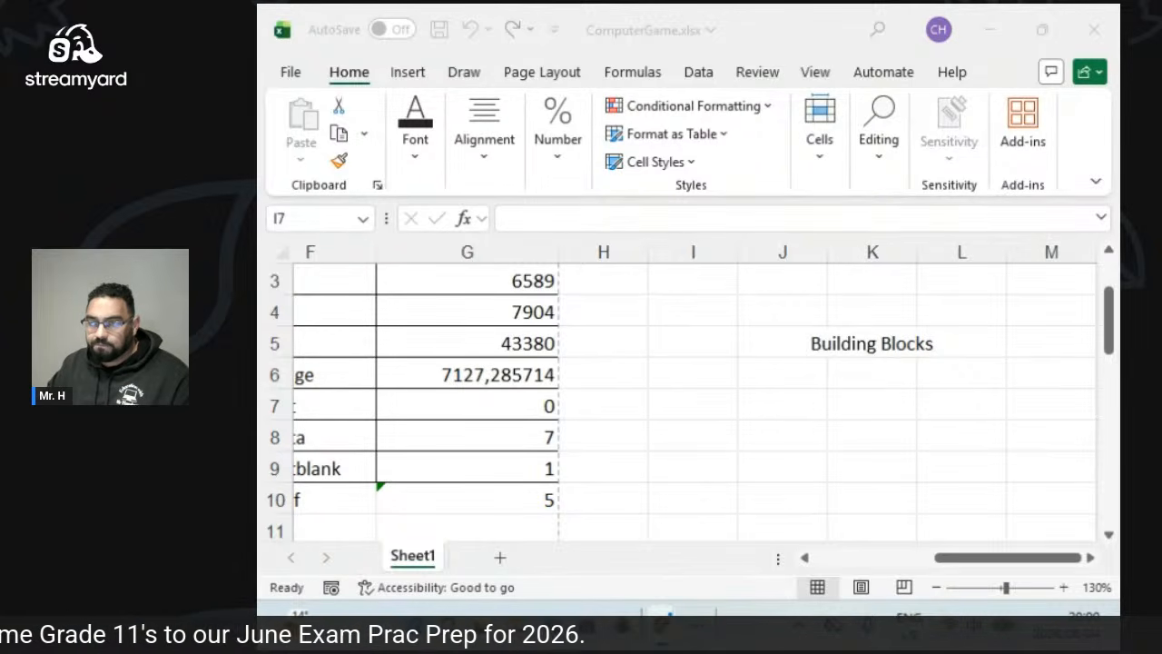
click(741, 410)
click(772, 412)
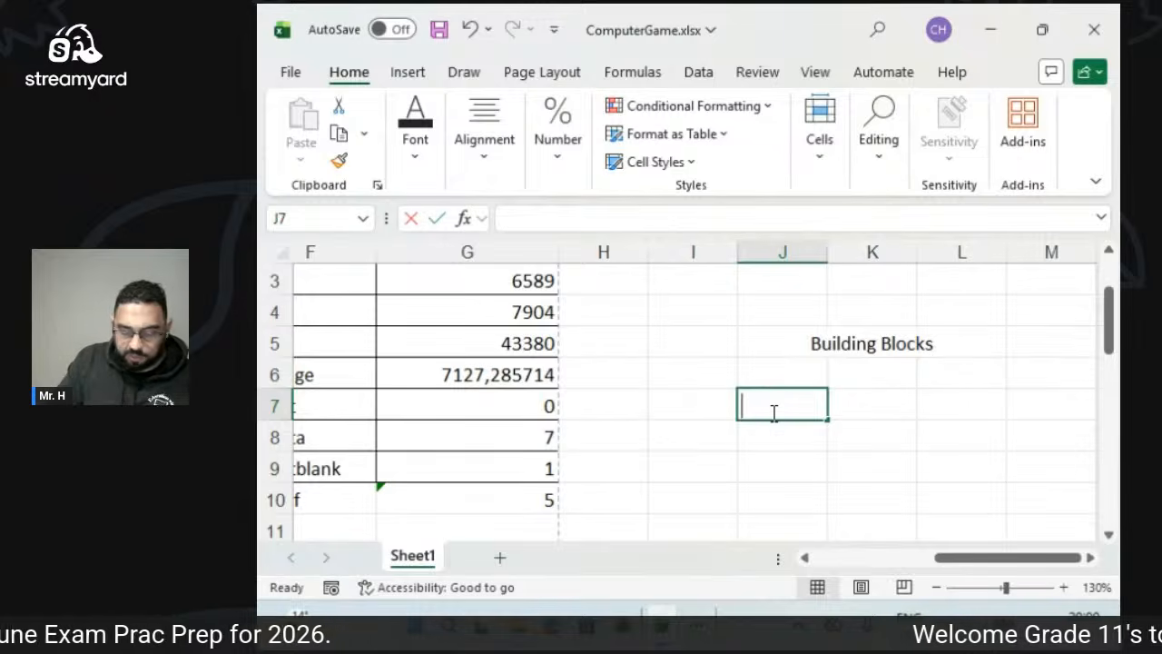
text(IF)
key(Return)
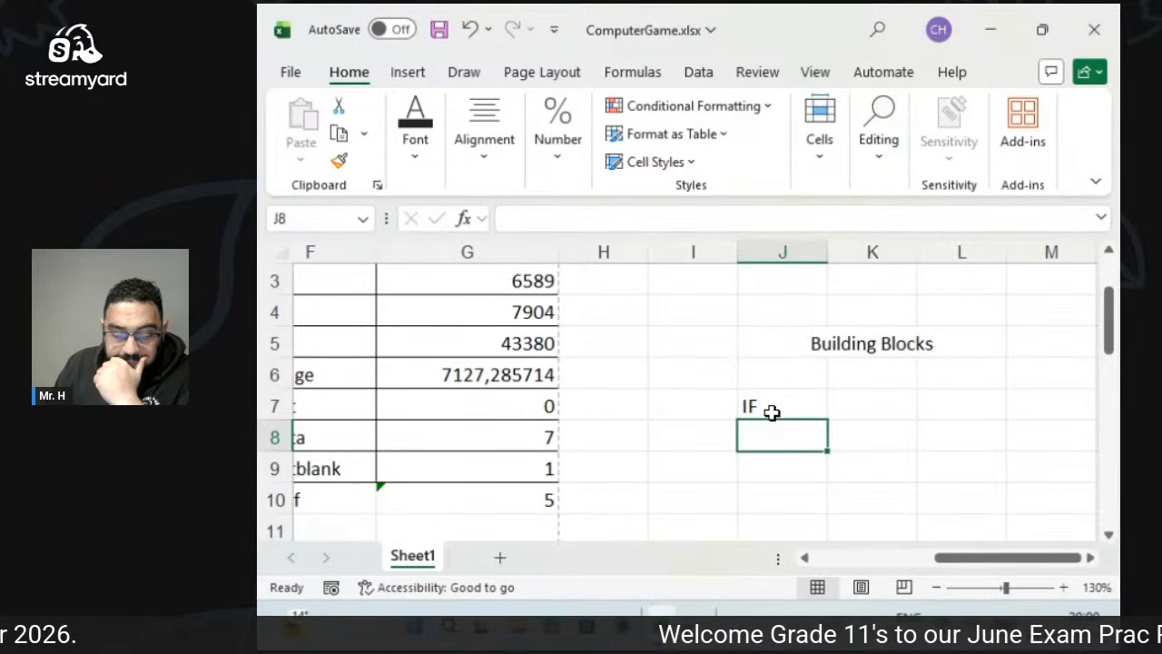
text(A)
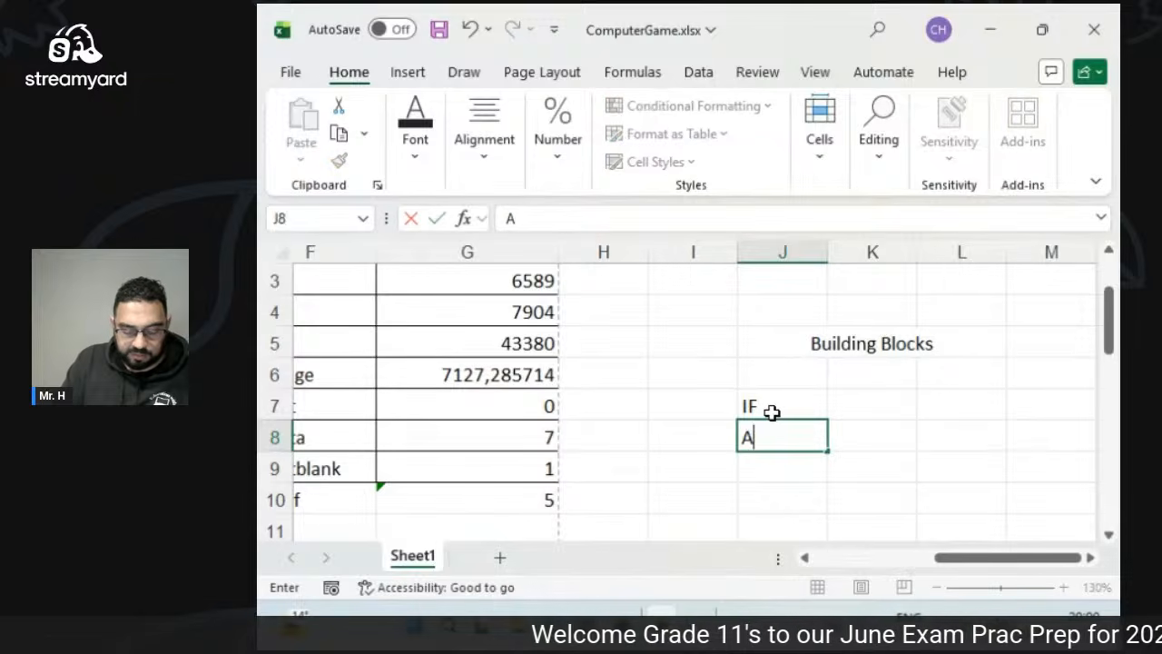
text(bsolute)
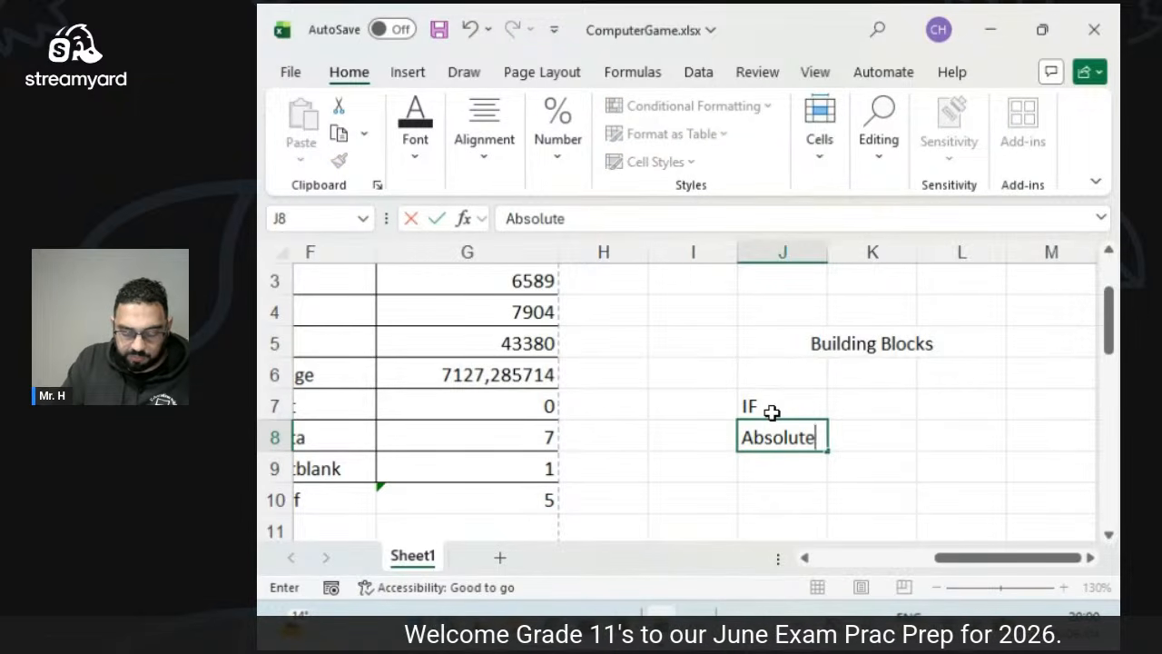
text( cell ref)
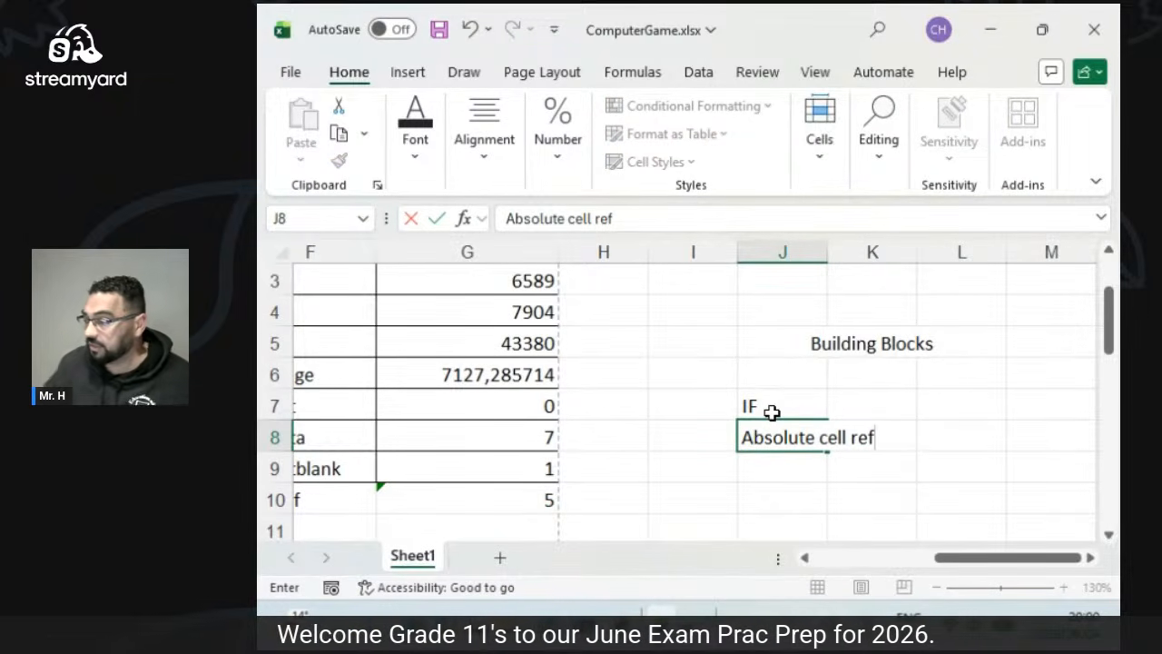
click(791, 394)
drag(827, 255, 886, 264)
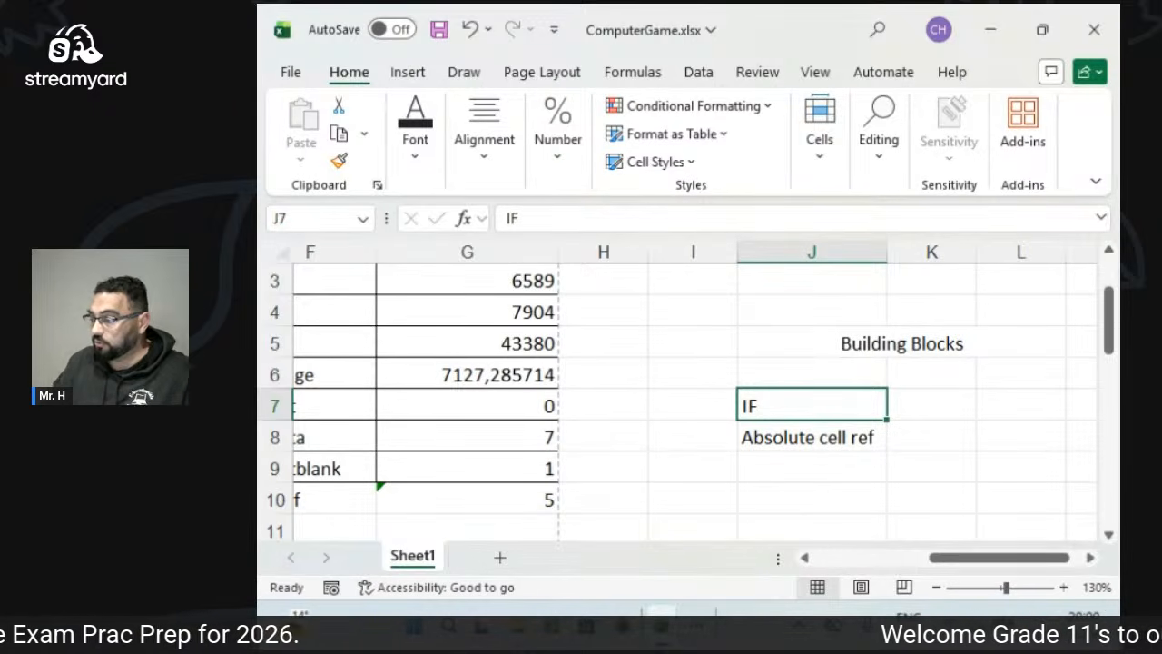
Add randbetween in J9 as the next item of the Building Blocks list.
click(843, 470)
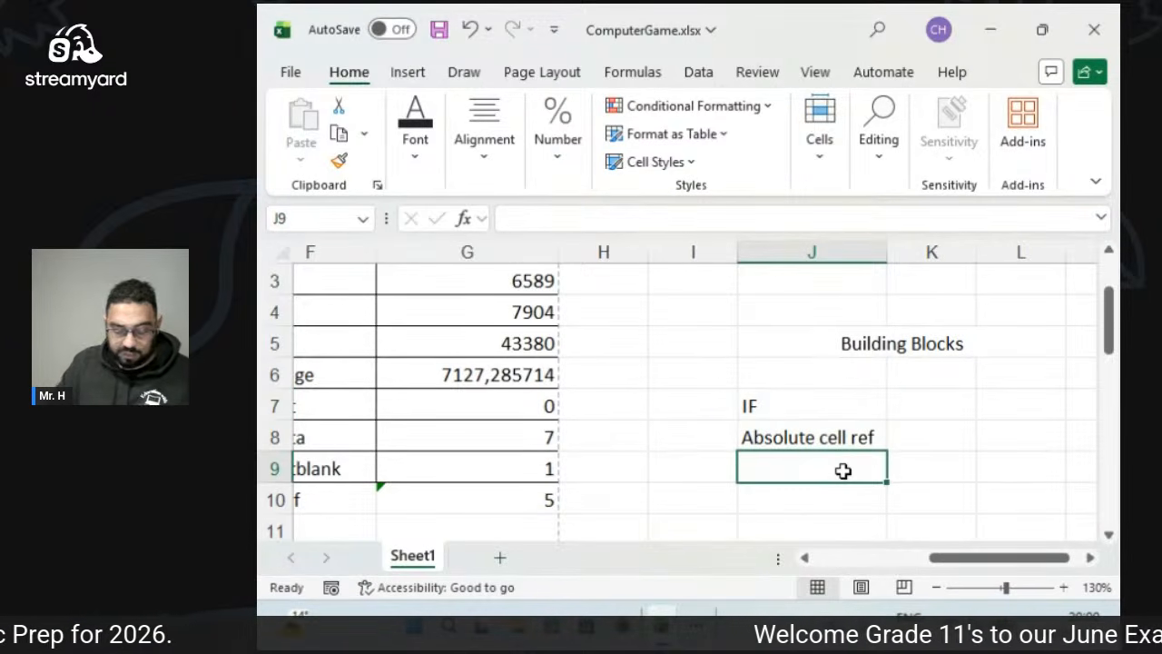
text(randbetwe)
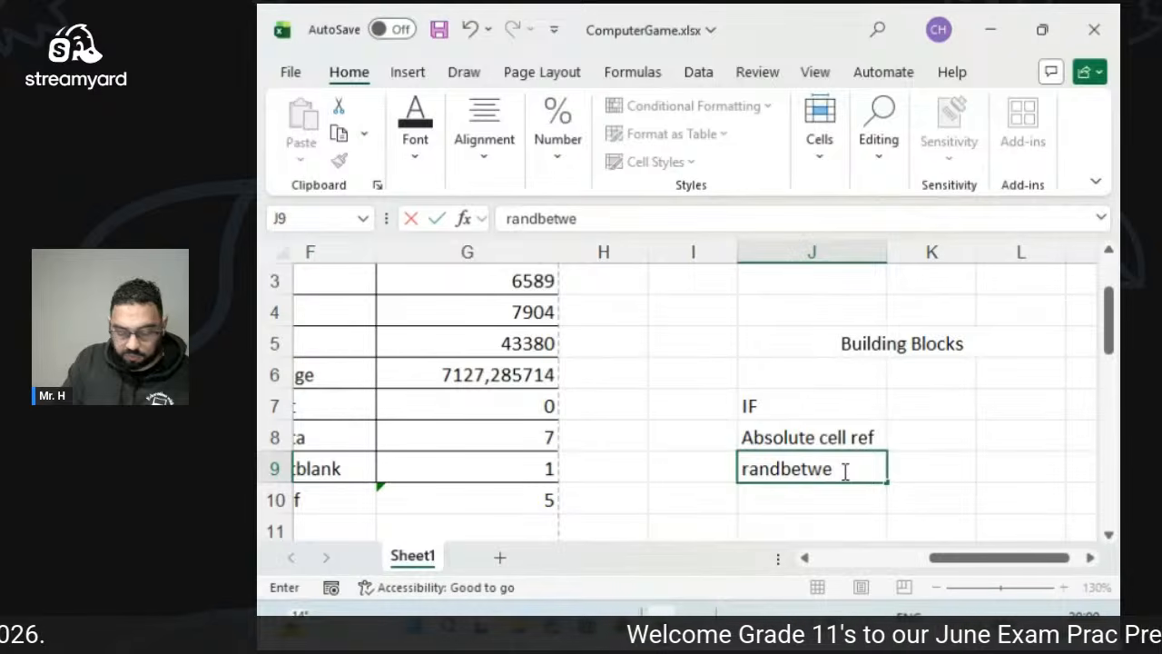
text(en)
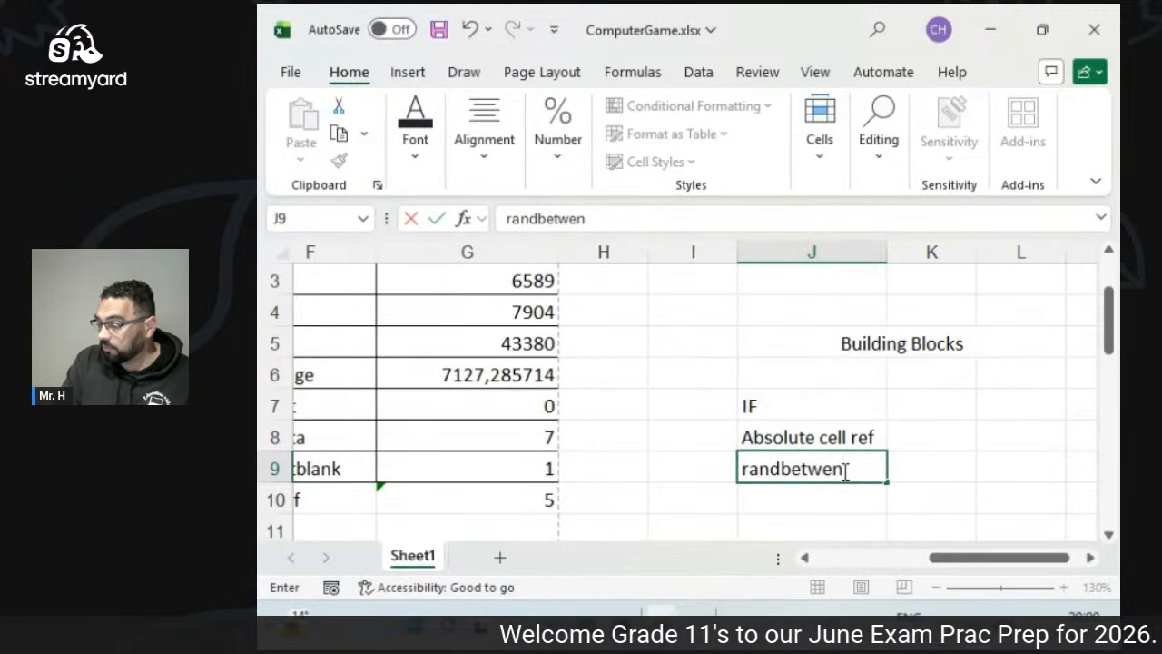
key(BackSpace)
text(en)
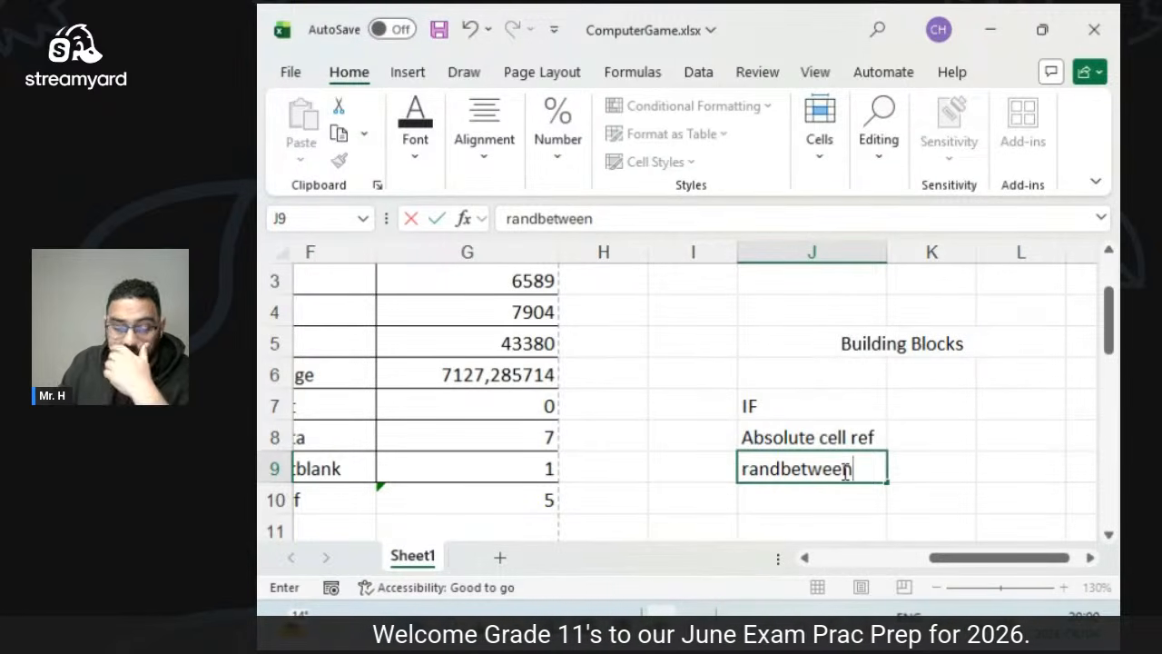
key(Return)
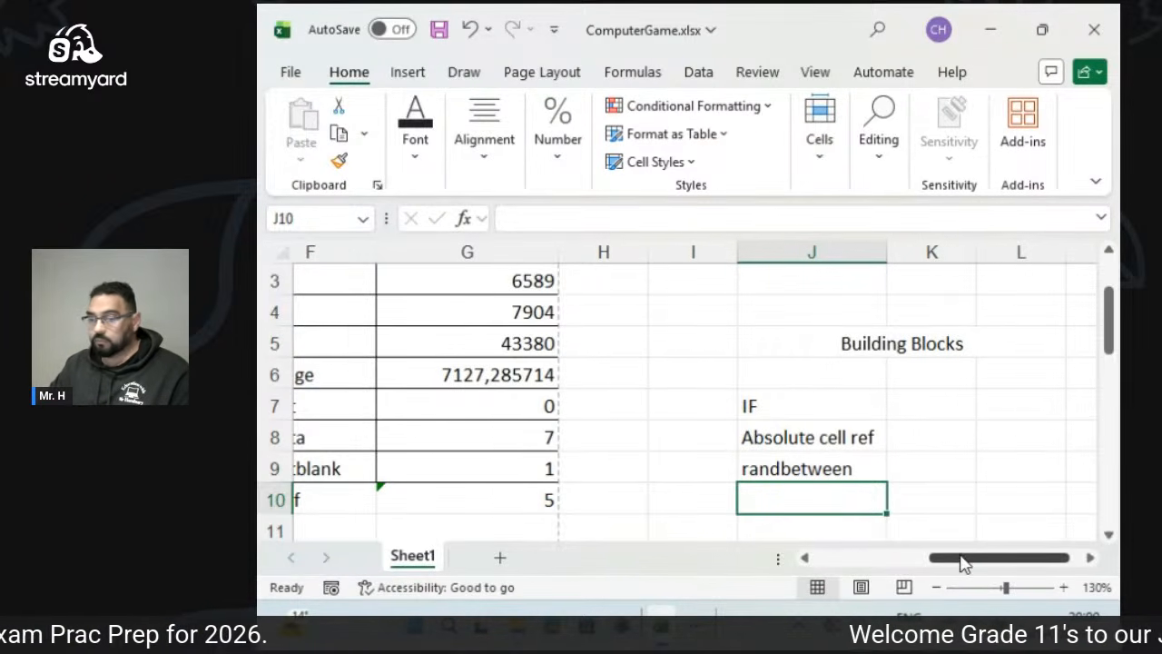
Extend the Building Blocks list with nestedif in J10 and sumif in J11.
drag(959, 555, 830, 565)
scroll(654, 441, up, 1)
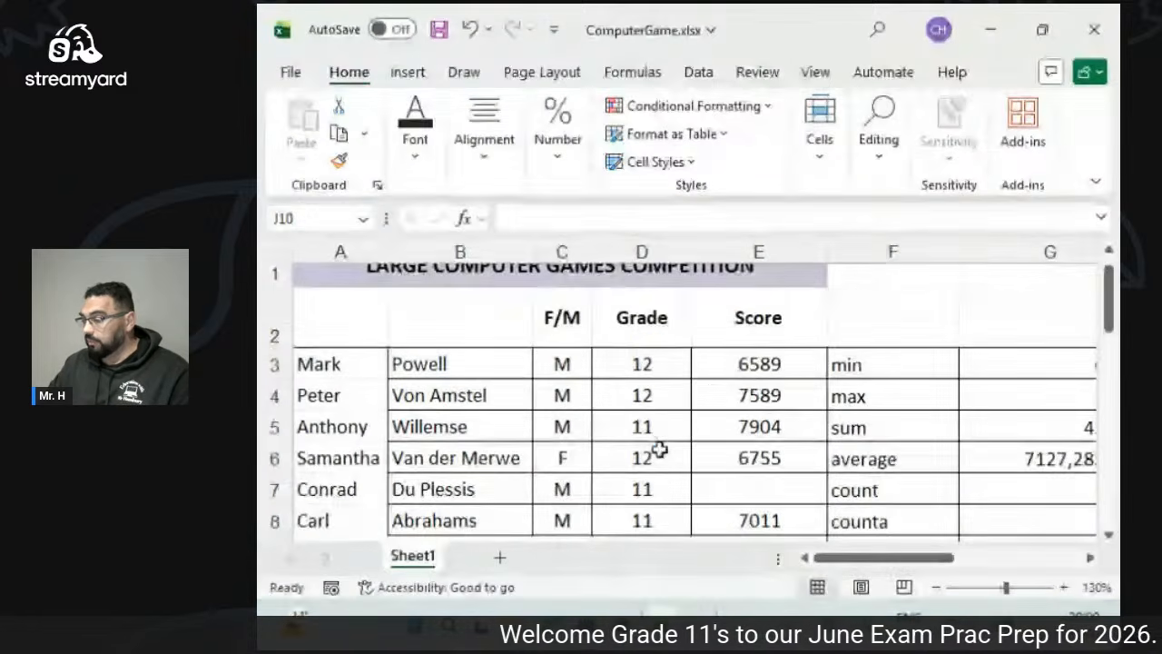
click(935, 588)
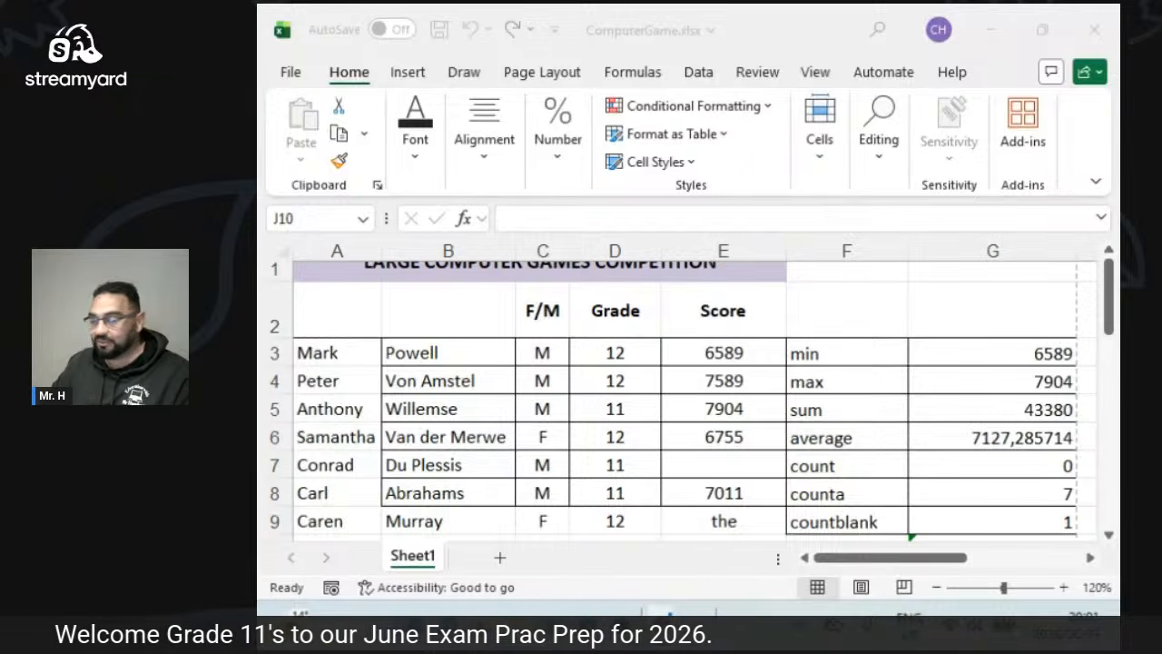
click(958, 562)
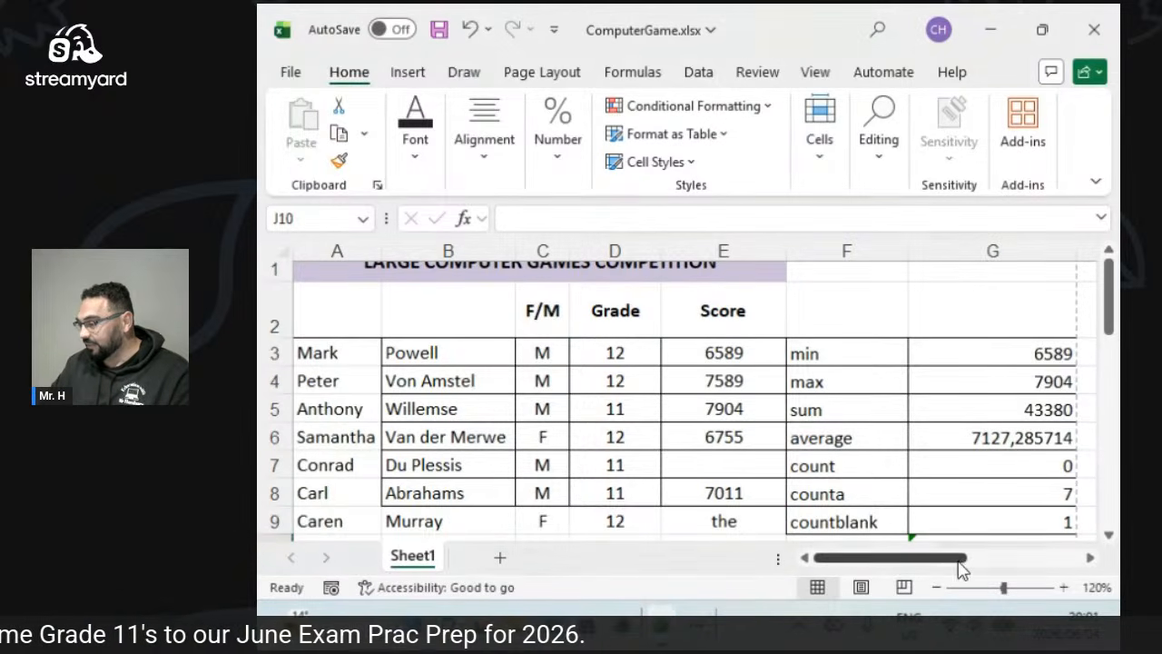
click(1020, 560)
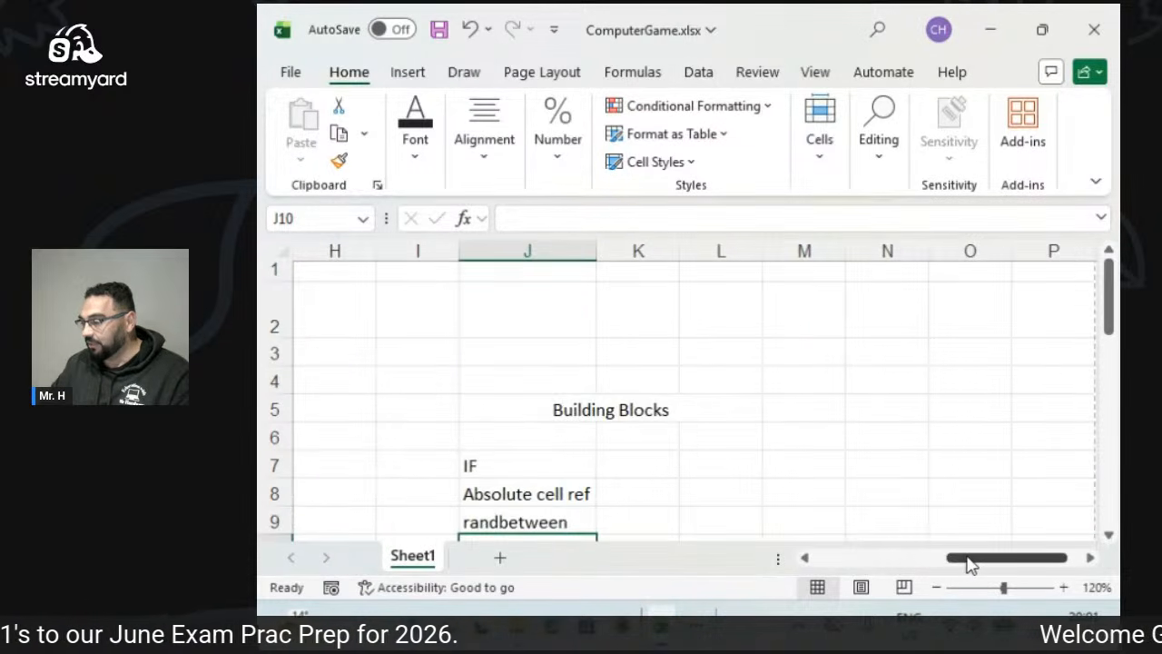
drag(968, 559, 921, 564)
scroll(881, 478, down, 1)
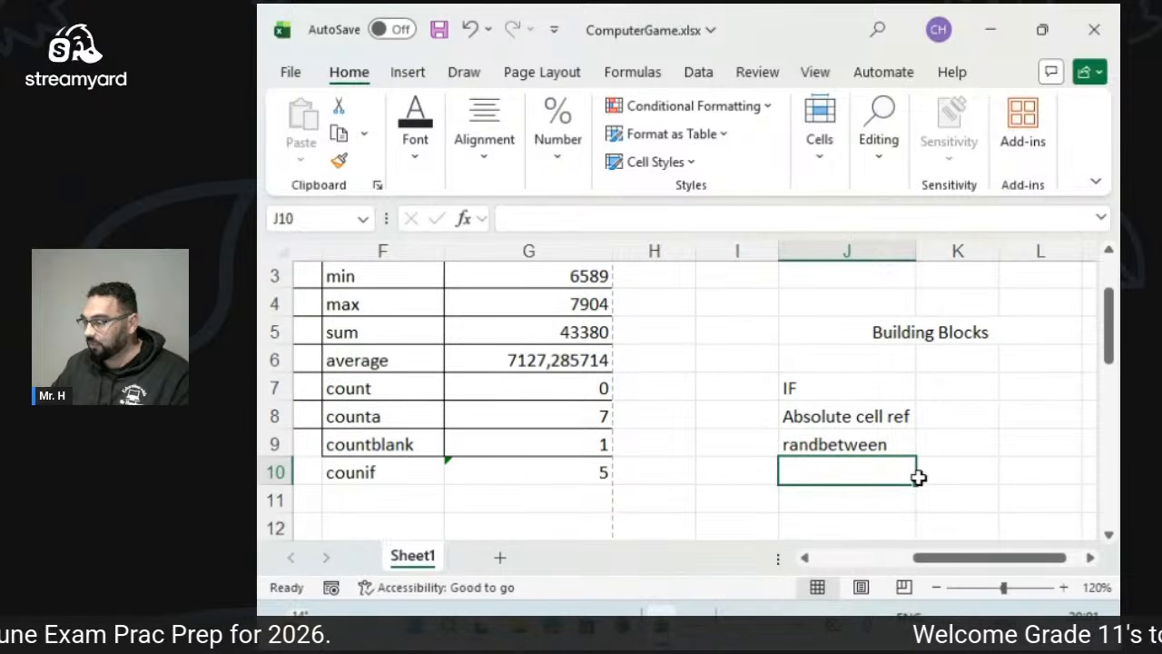
text(n)
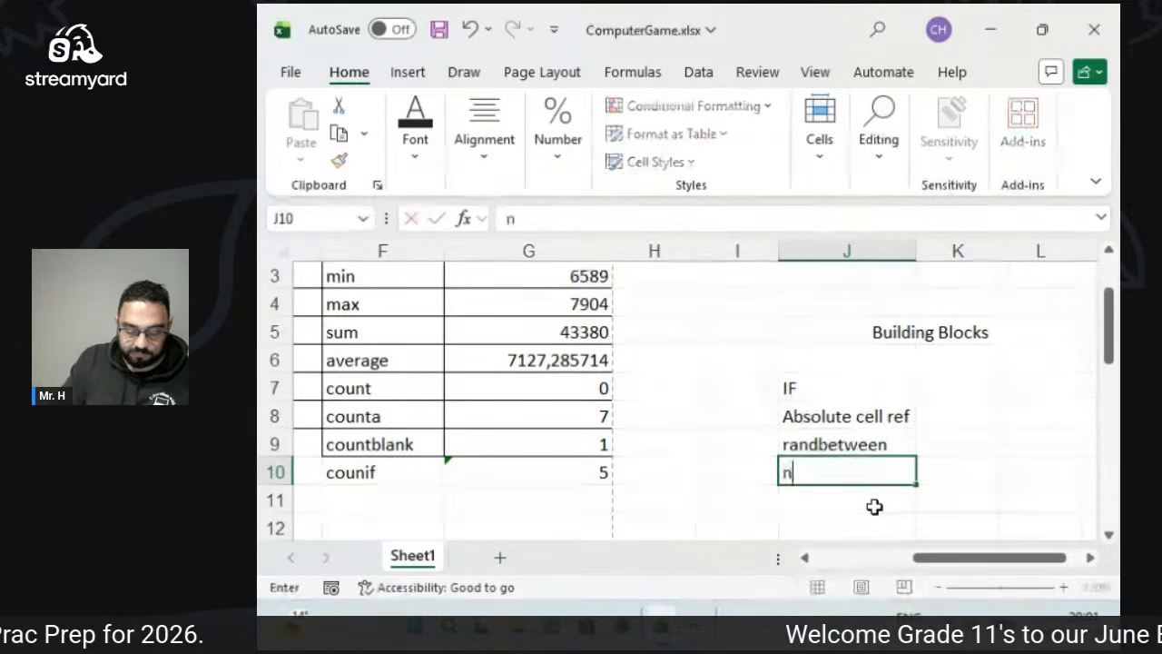
text(estedif)
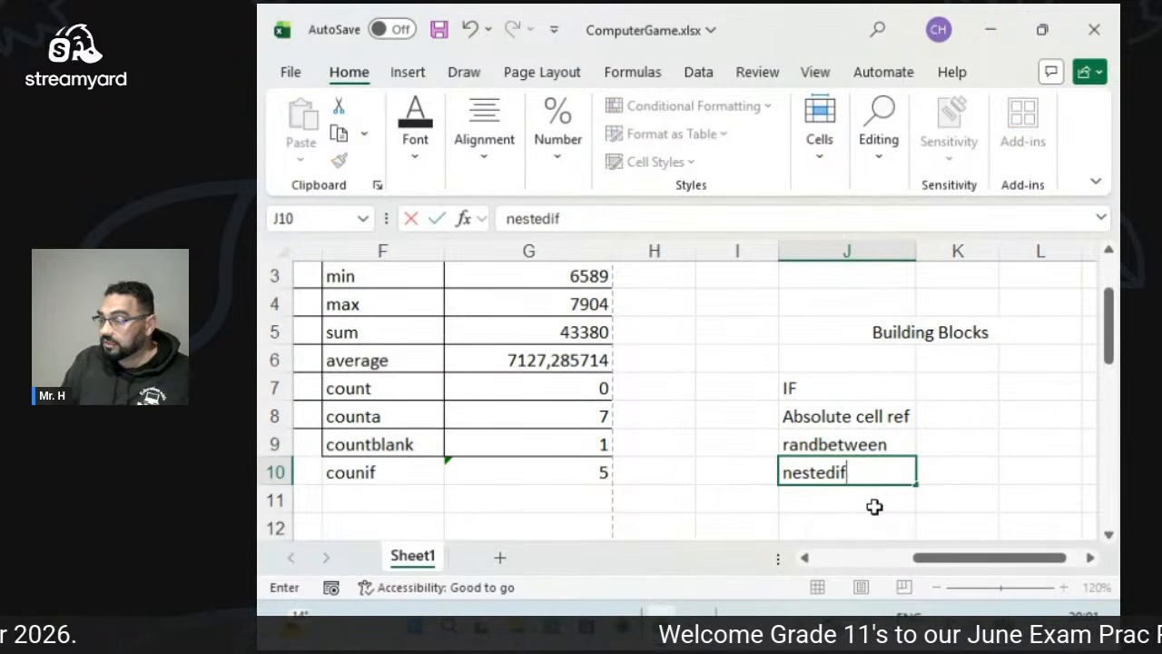
key(Return)
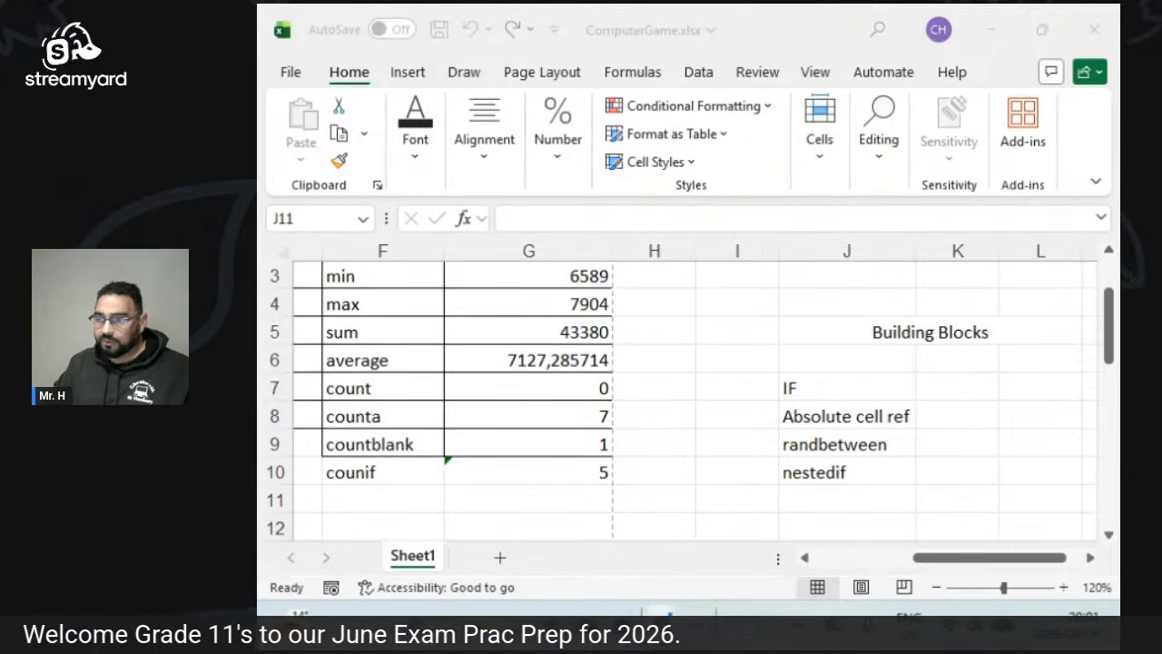
click(815, 494)
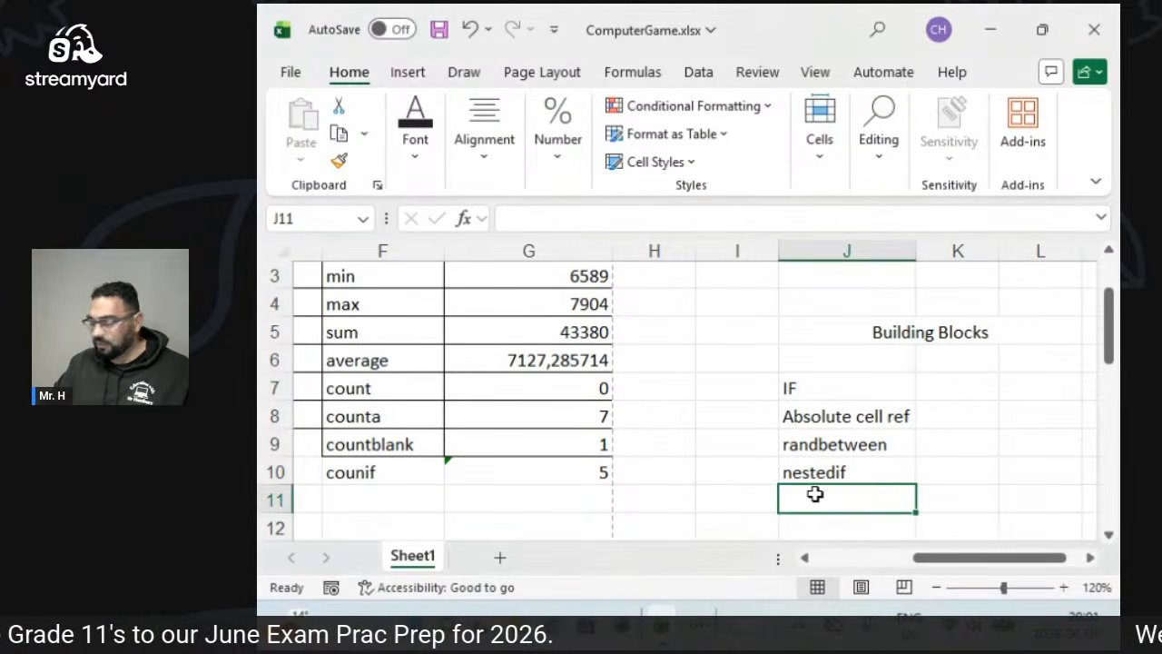
text(sumif)
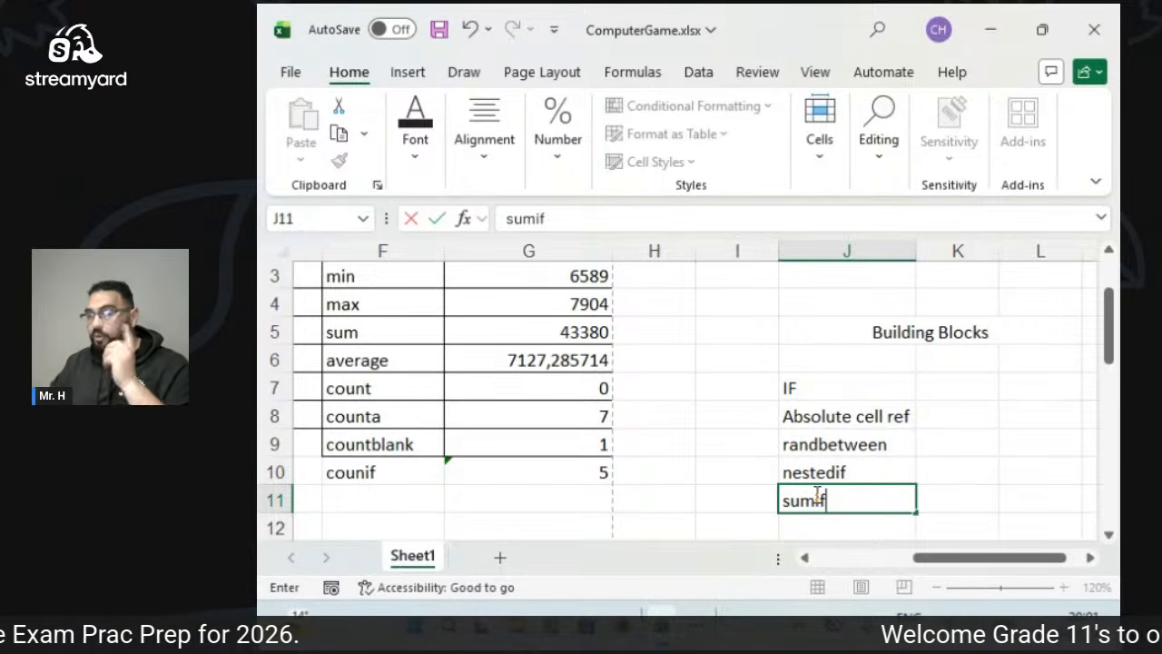
click(749, 451)
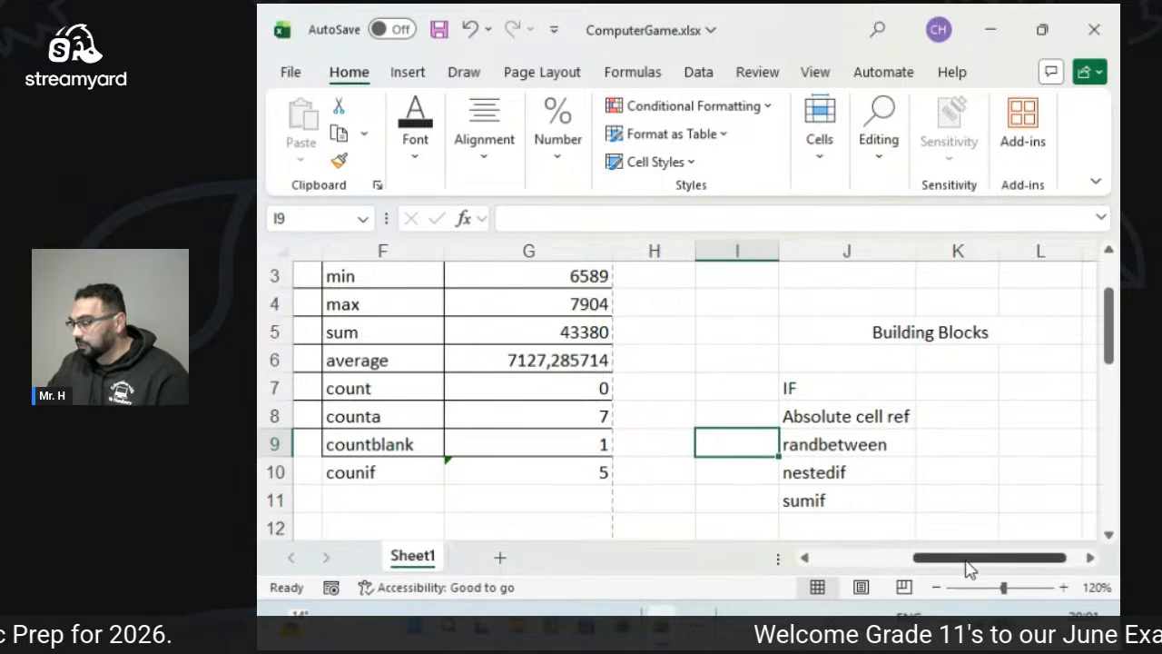
Enter the label Win in N5 and the value 5 in O5 beside the Building Blocks list.
drag(965, 559, 996, 561)
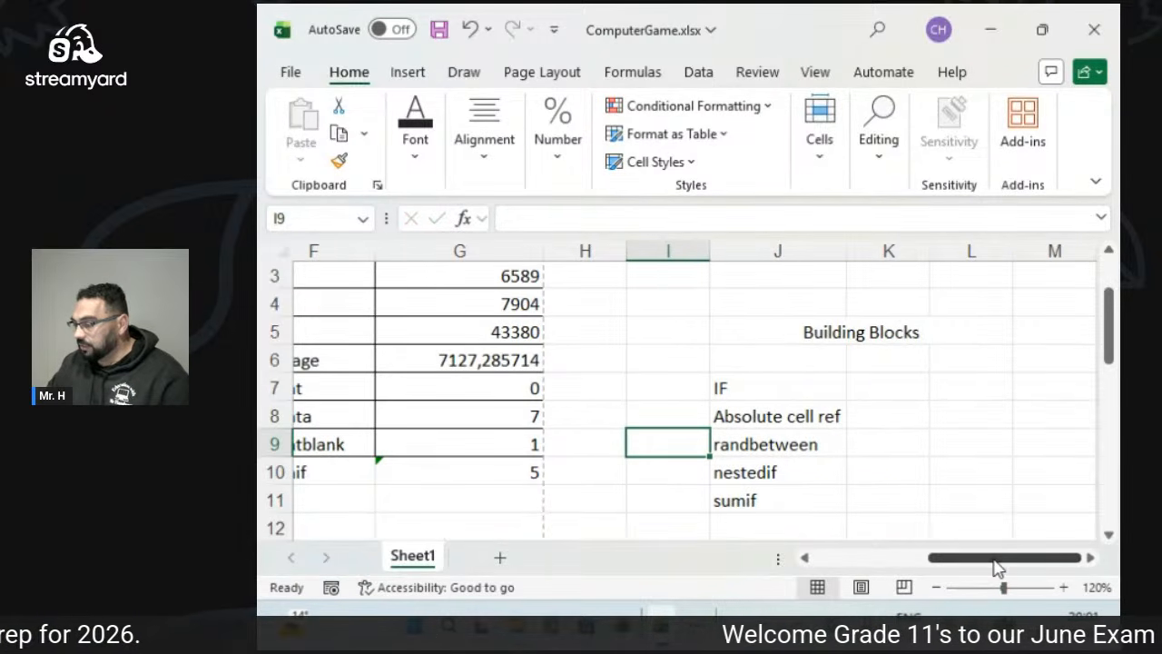
click(1014, 417)
key(Right)
key(Right)
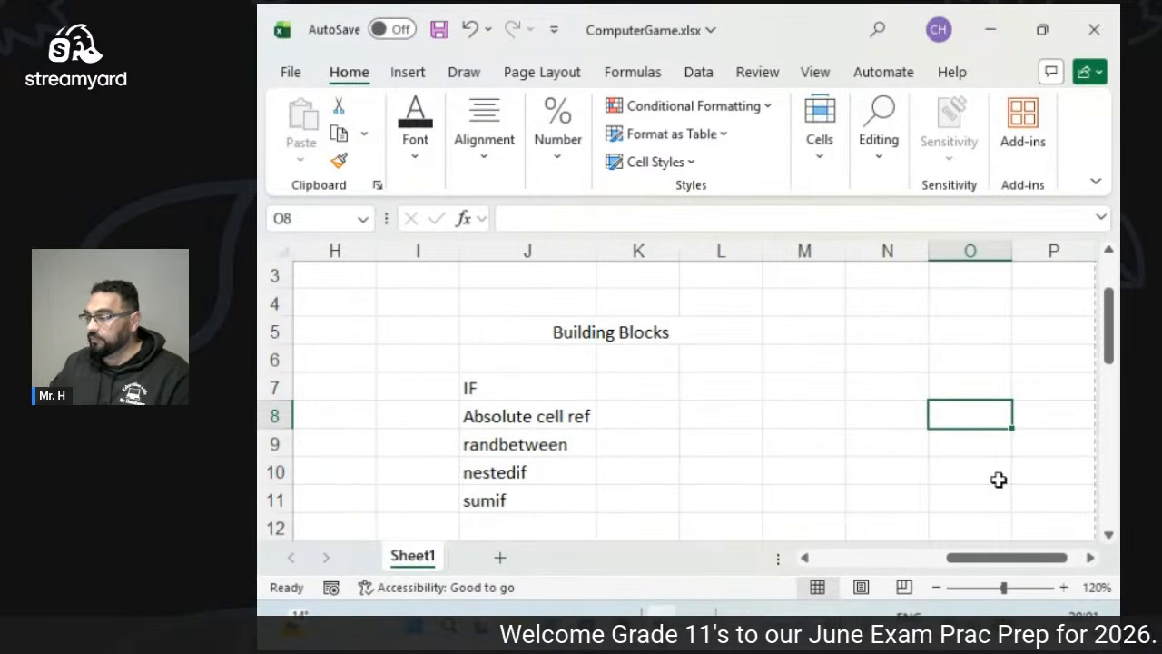
click(877, 335)
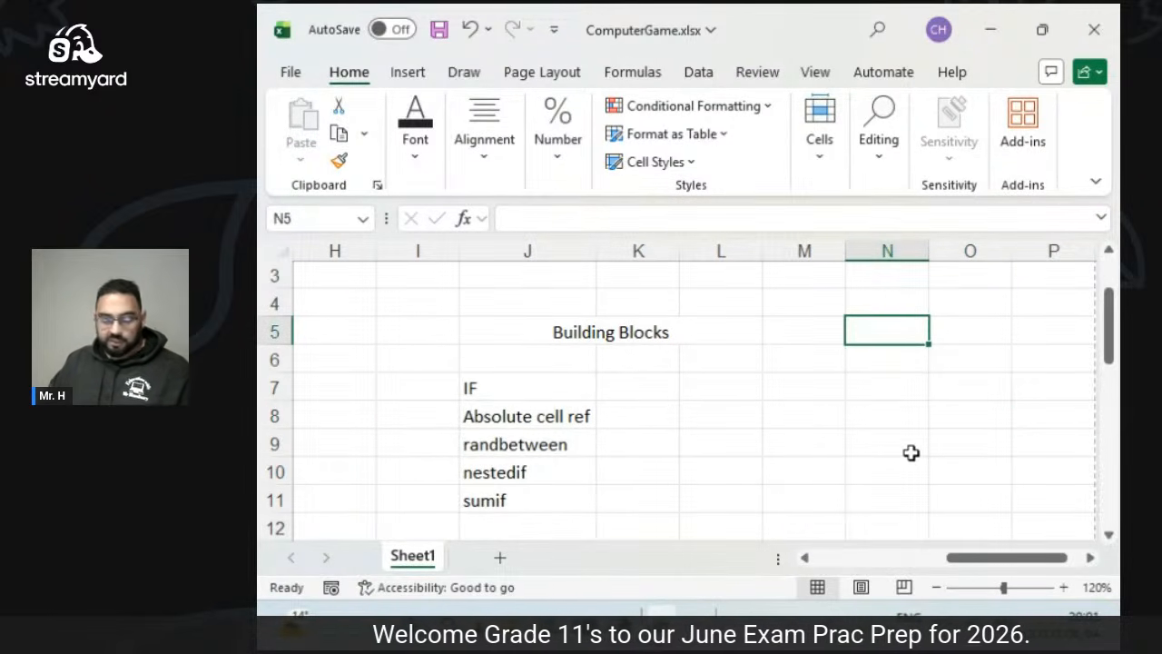
text(Win)
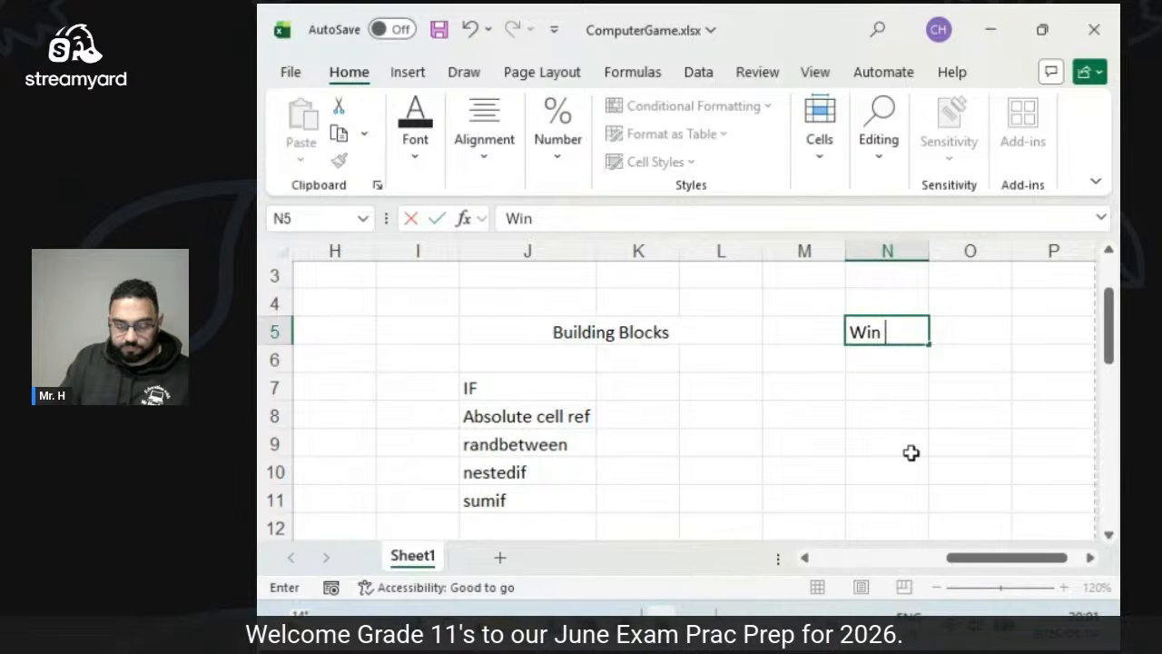
key(Tab)
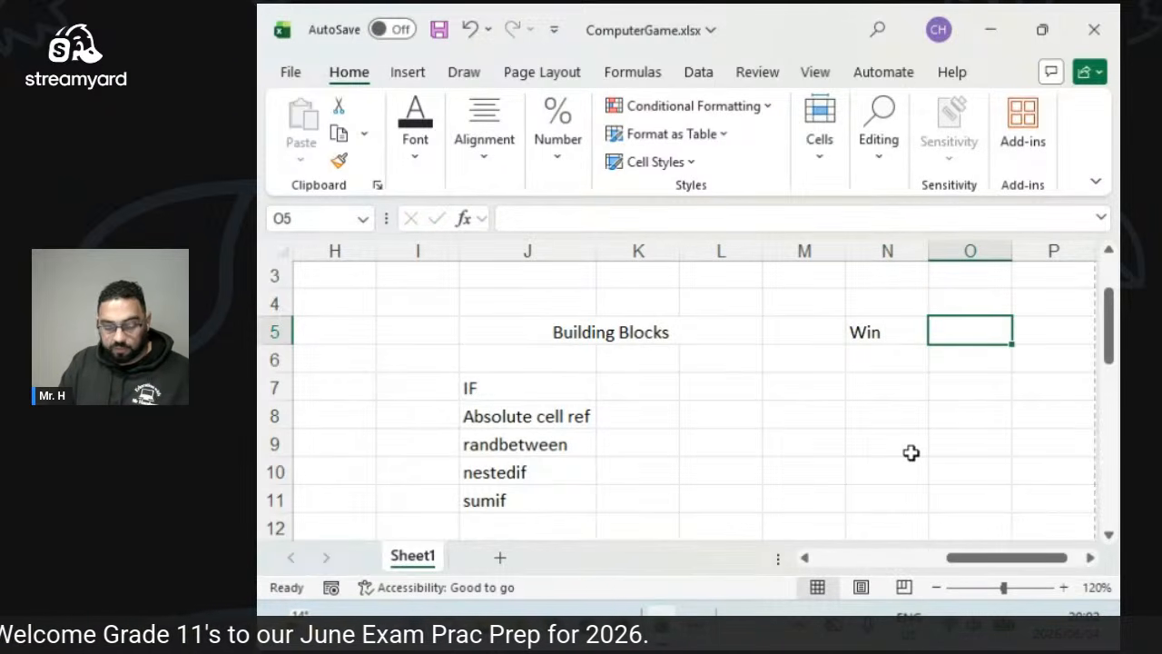
text(5)
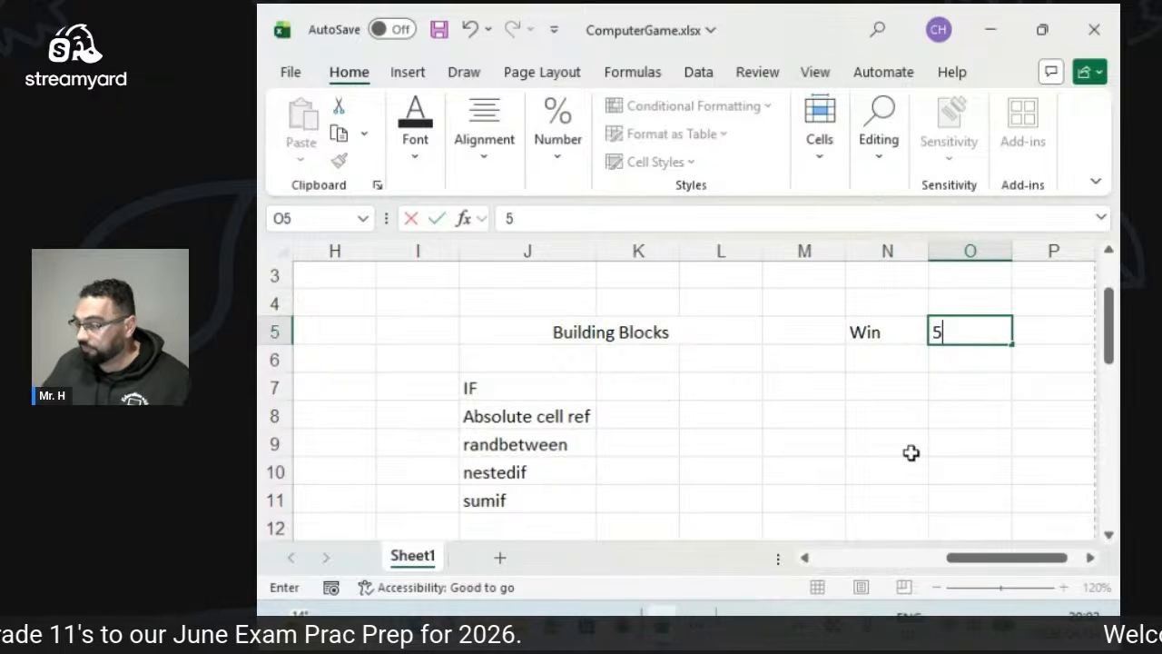
Merge and center cells K7:N7 beside the IF item.
drag(643, 388, 866, 391)
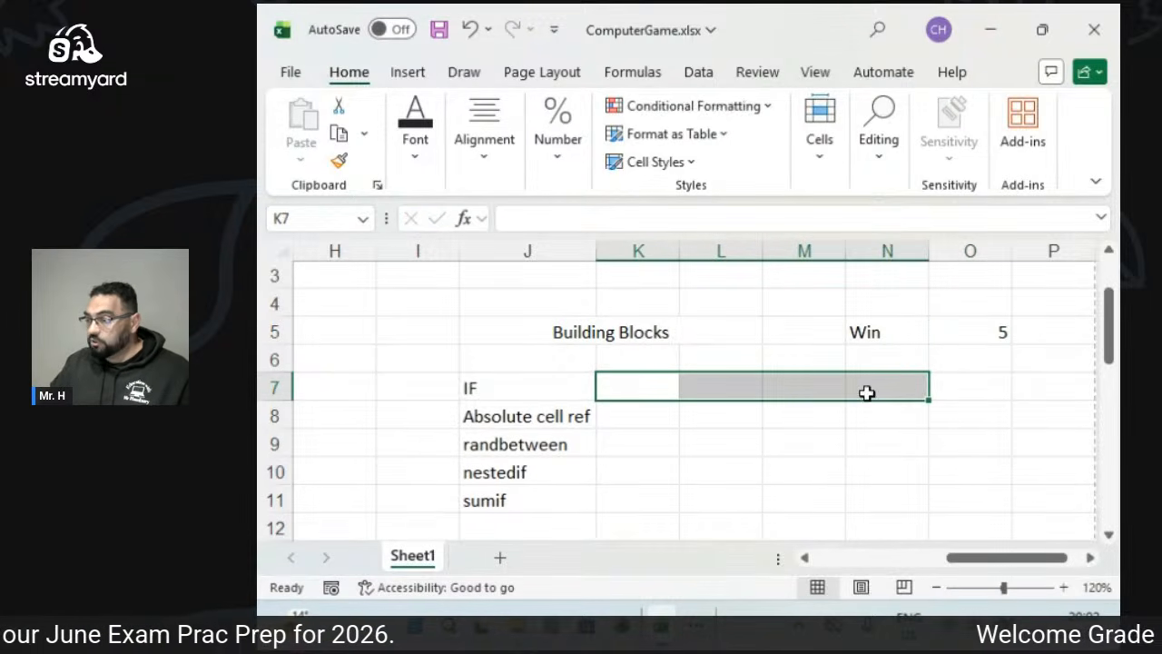
click(415, 162)
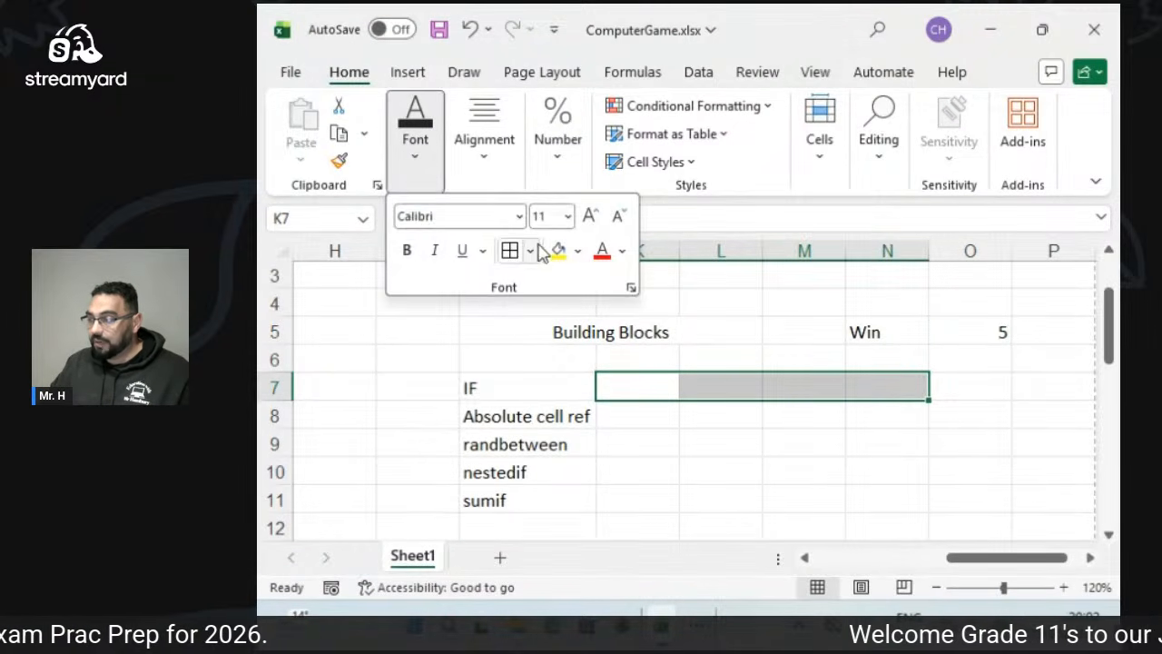
click(497, 170)
click(635, 251)
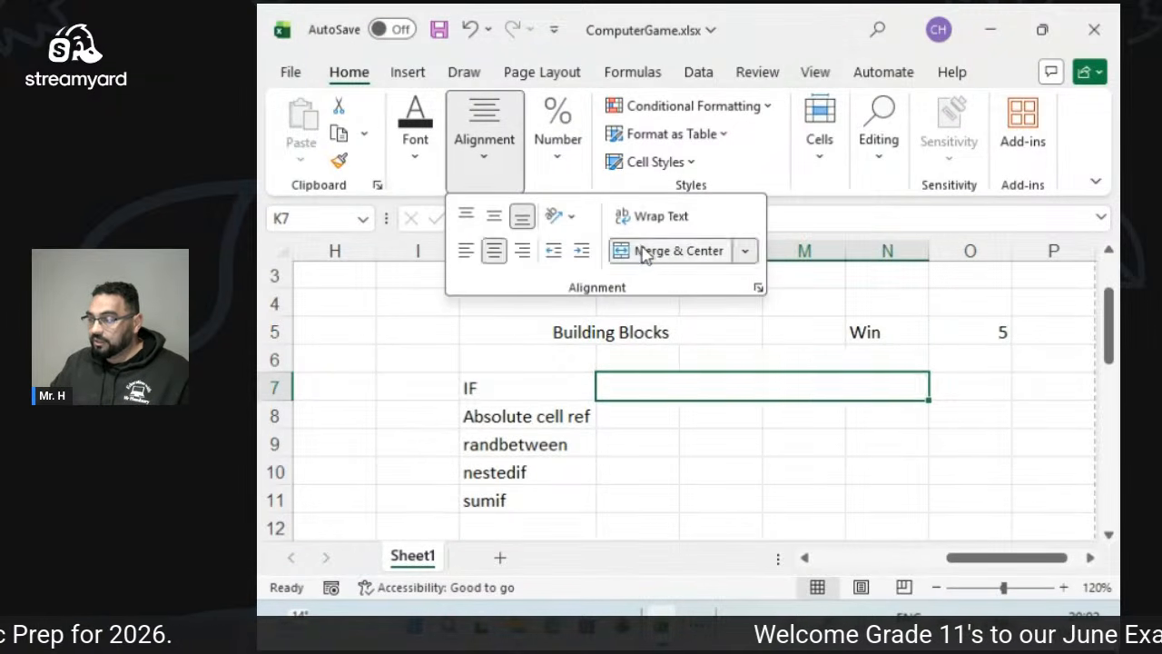
click(727, 390)
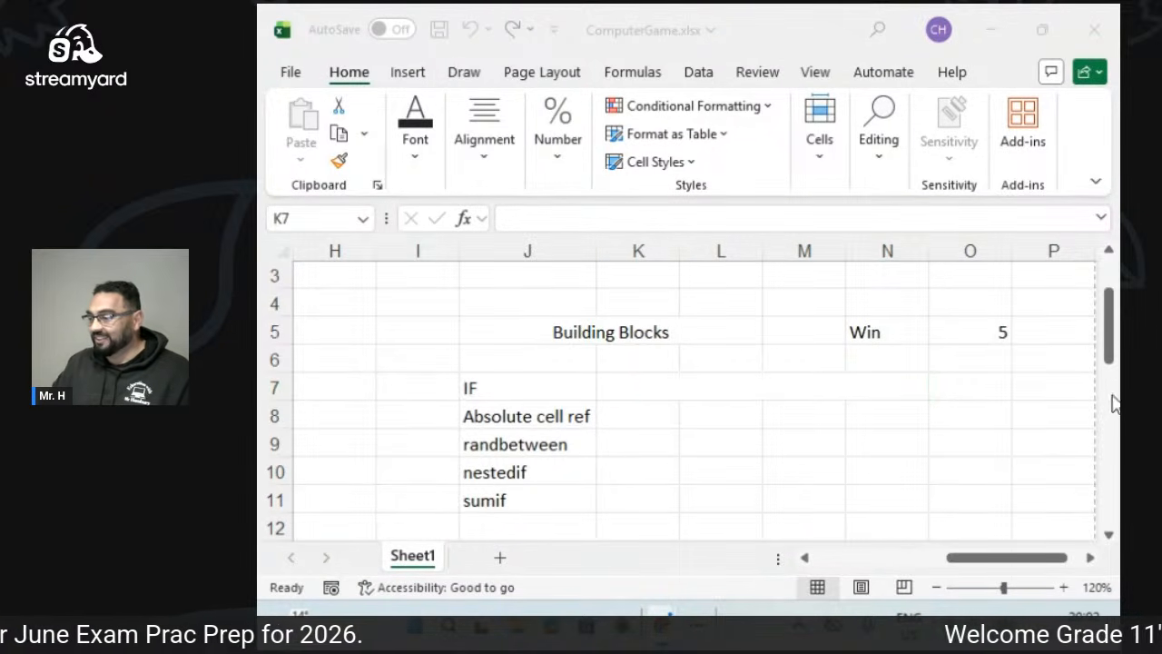
click(857, 390)
text(=if()
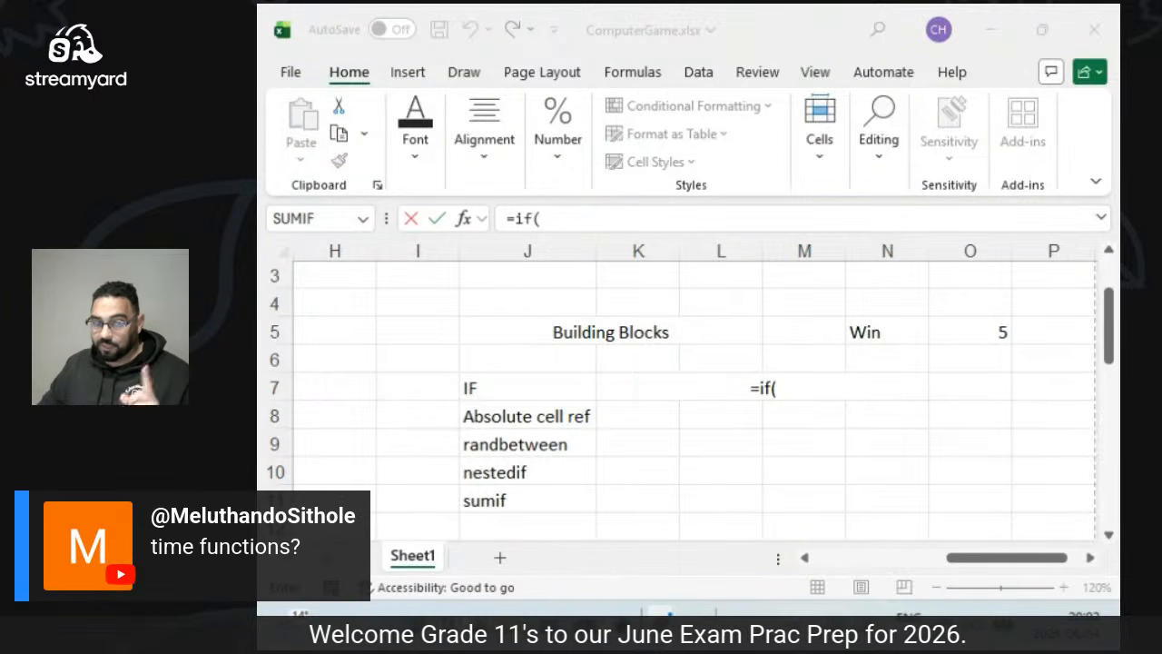
click(869, 387)
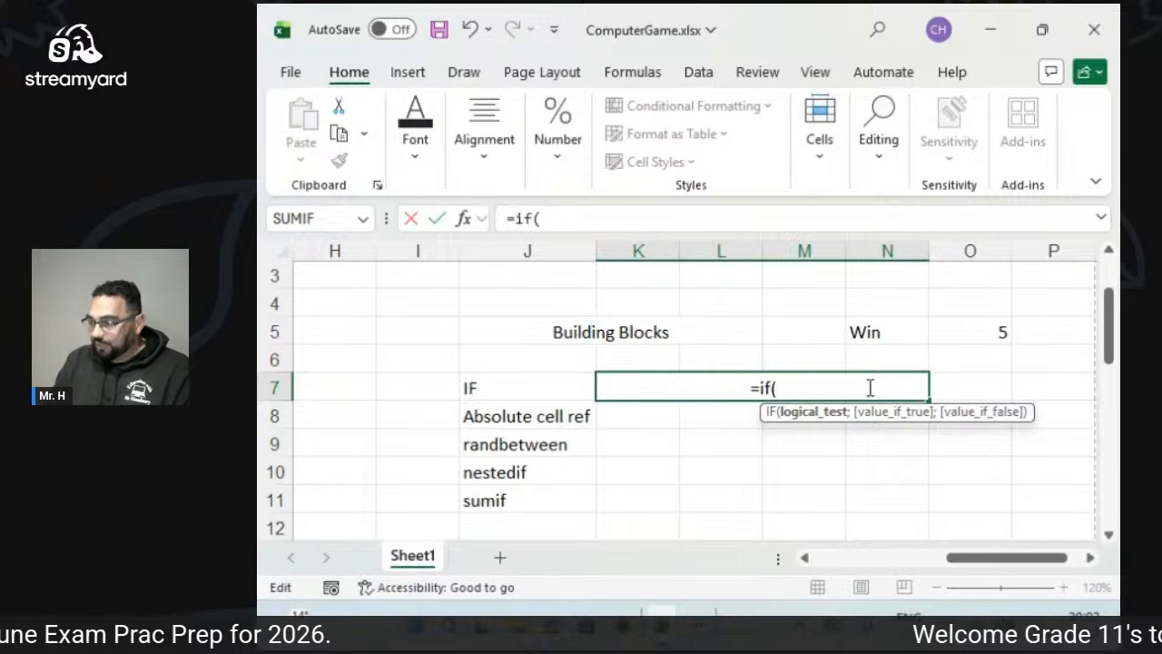
click(867, 330)
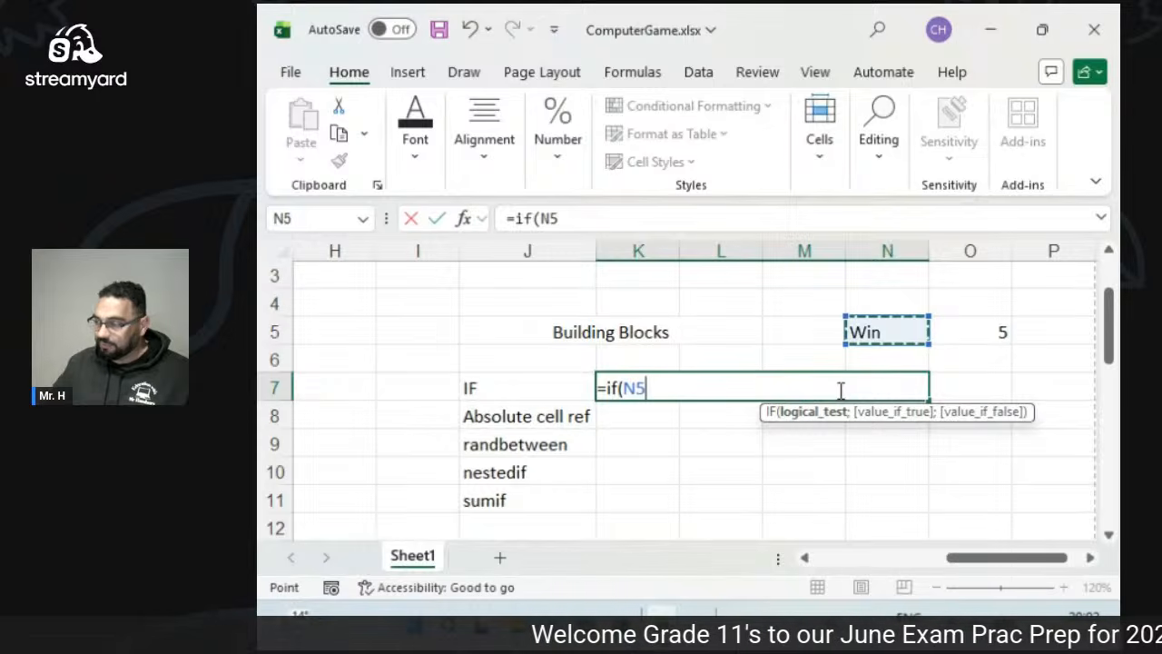
text(=)
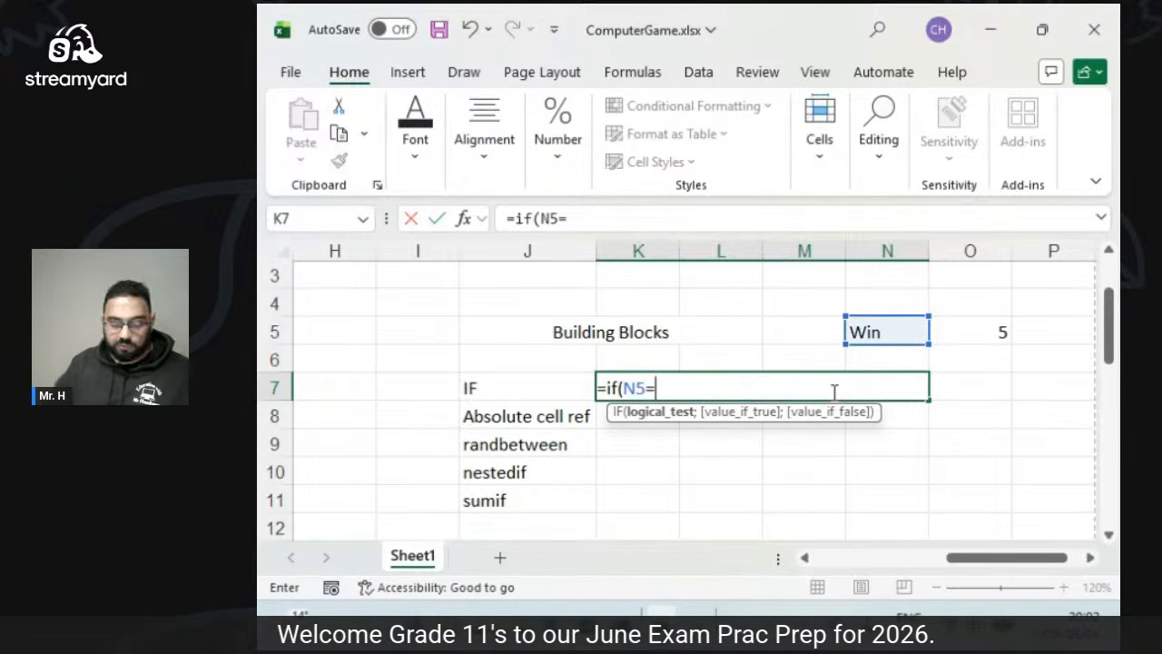
key(Escape)
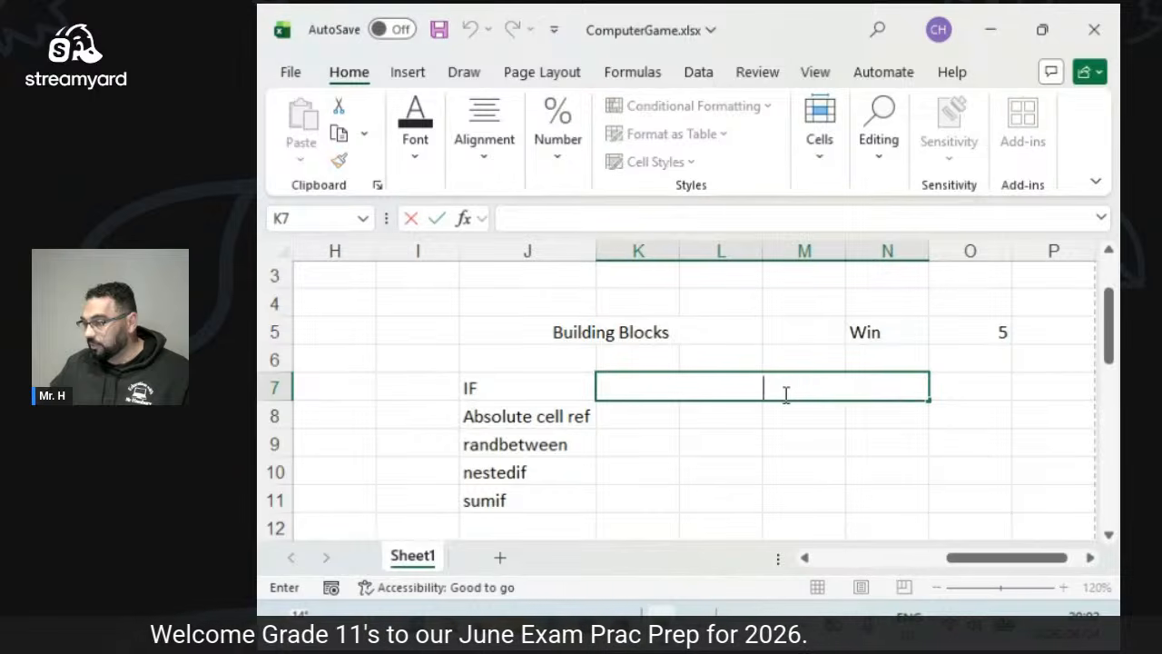
Enter the formula =if(O5=5; Win; lose) in the merged cell K7.
text(=if()
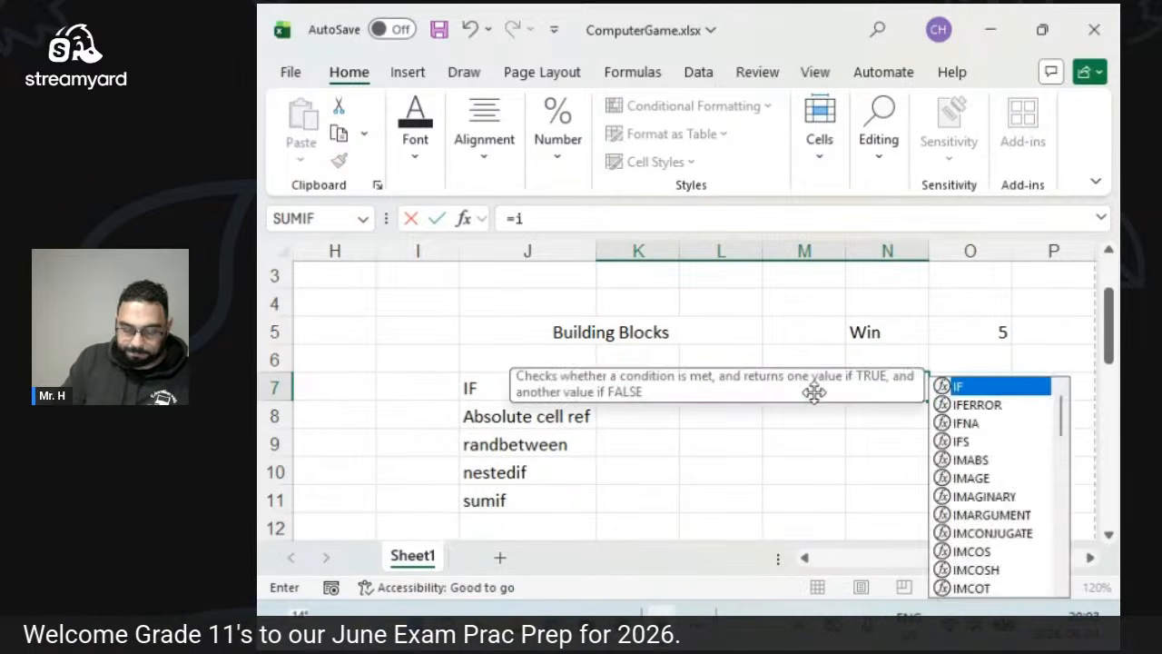
click(959, 330)
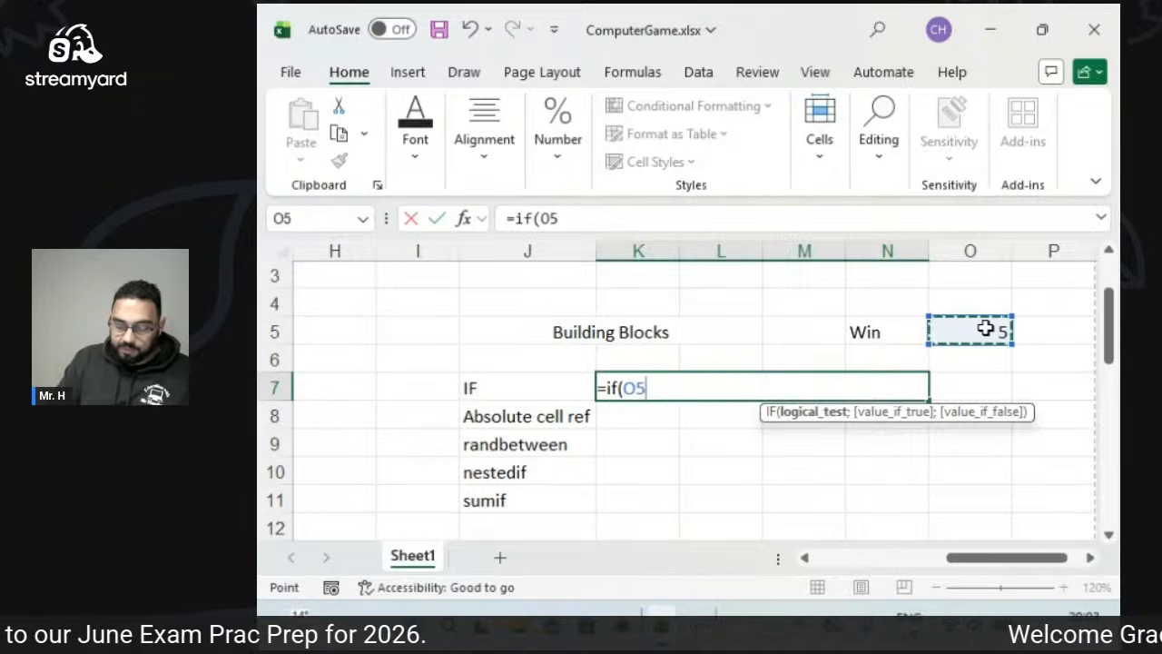
text(=)
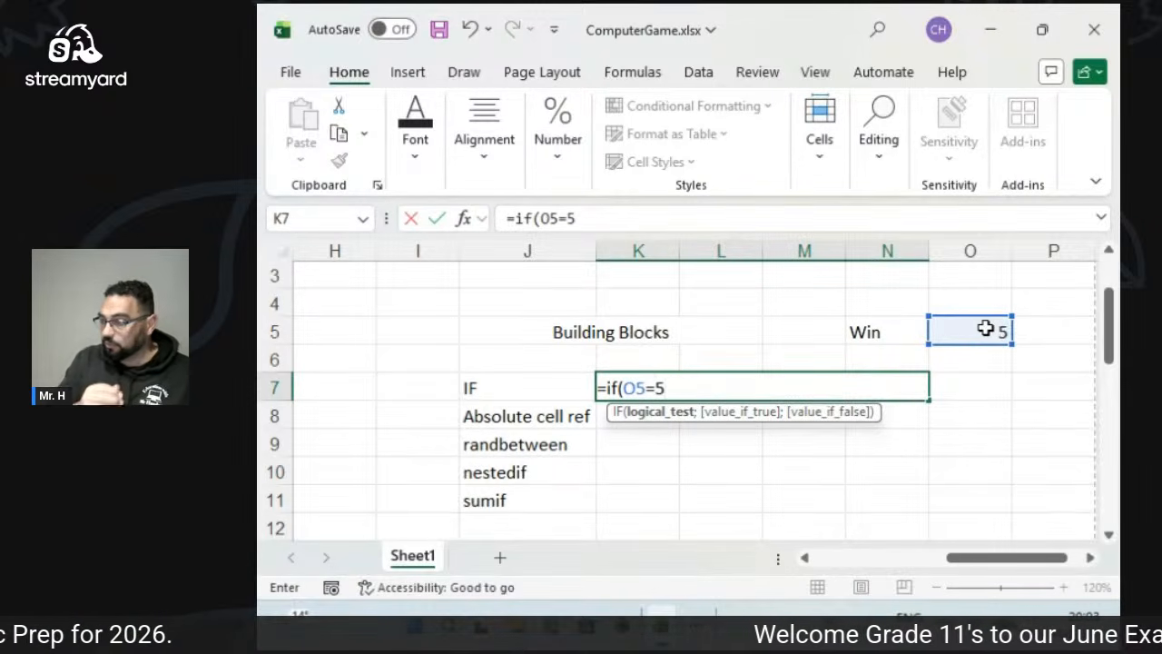
text(5; )
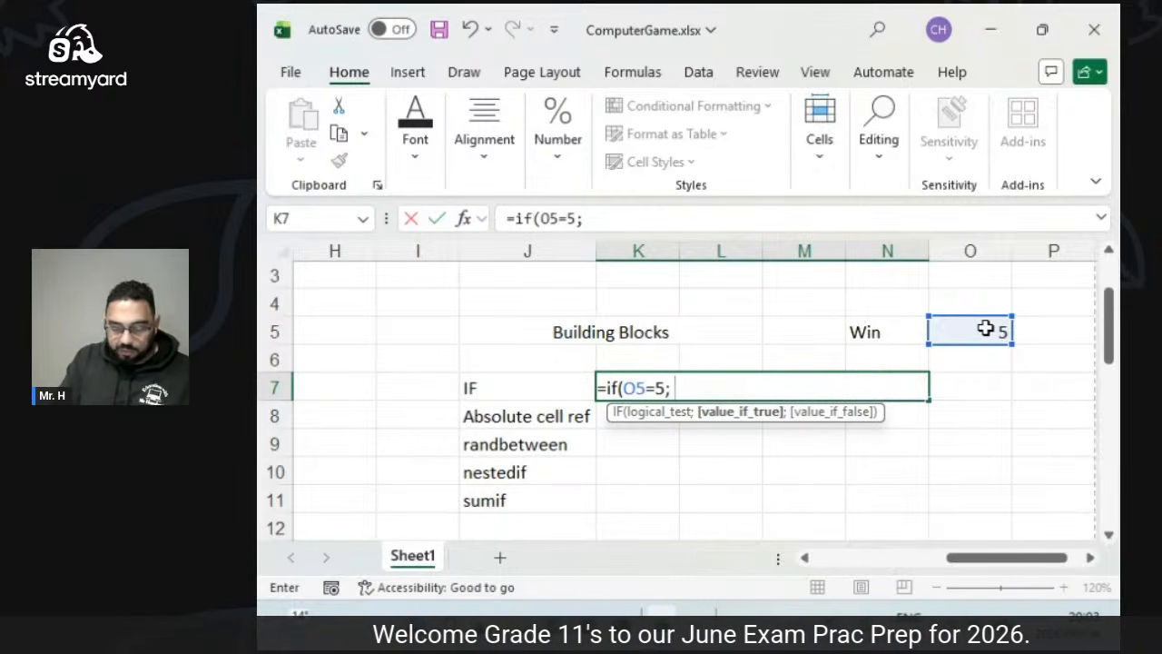
text(Win)
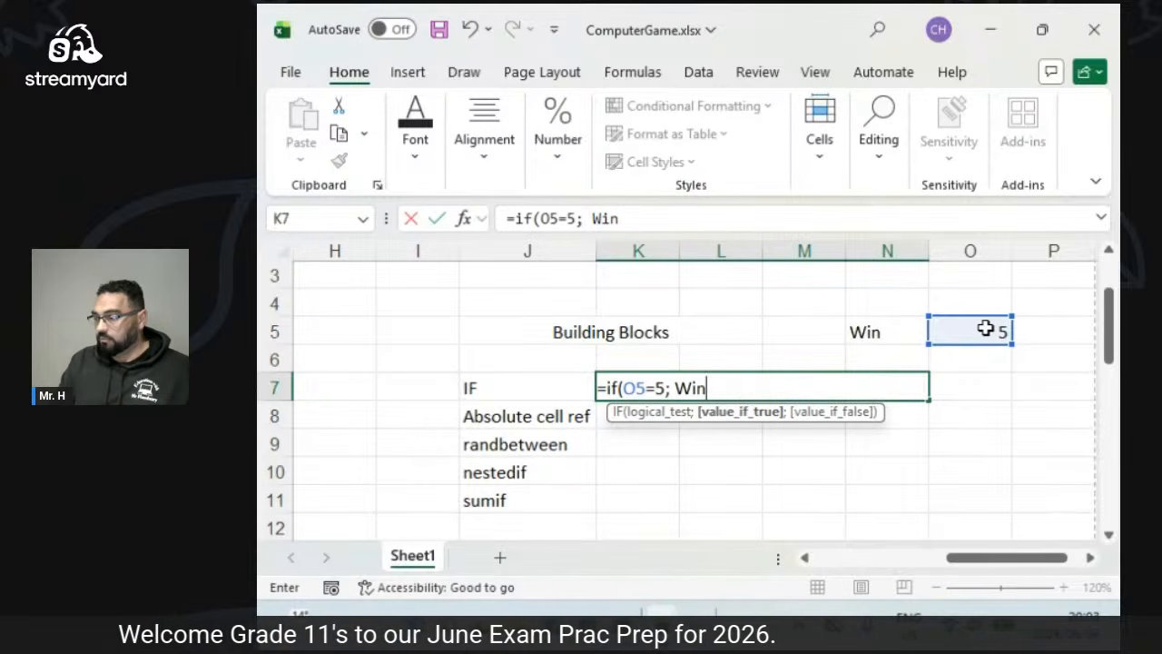
text(;)
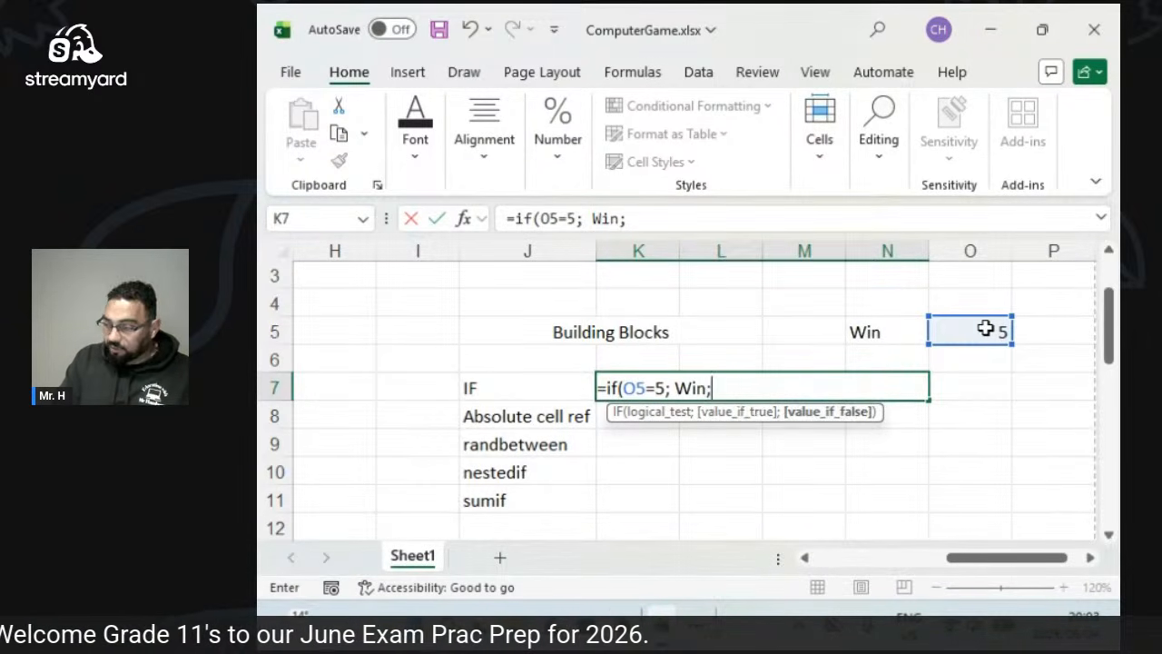
text( lose)
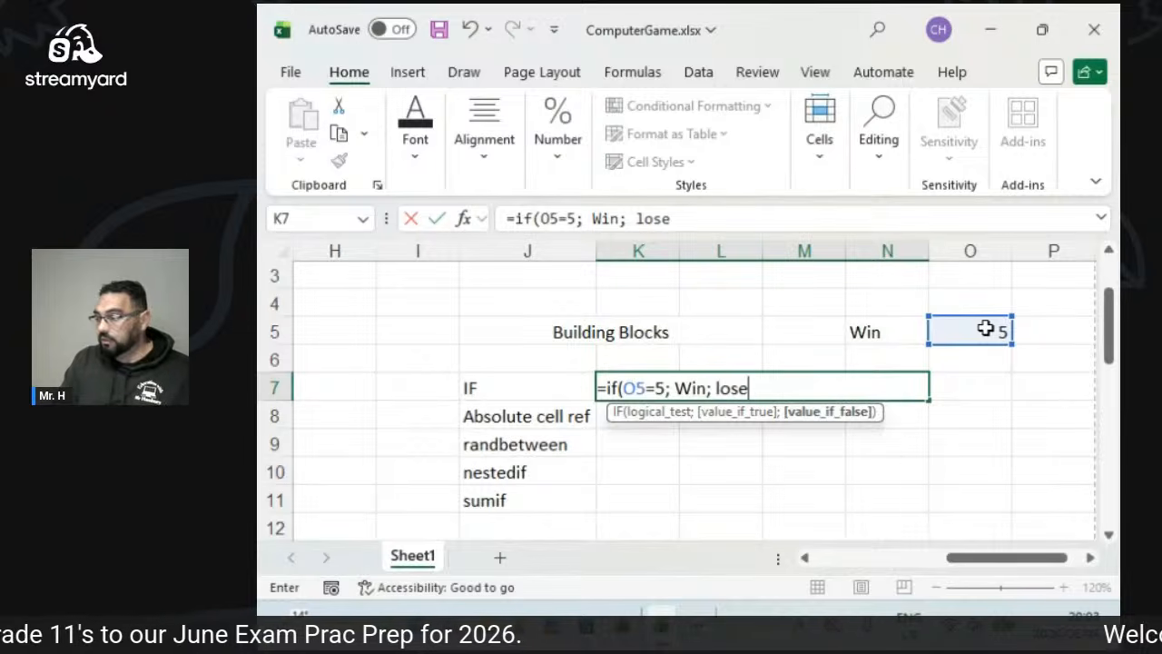
text())
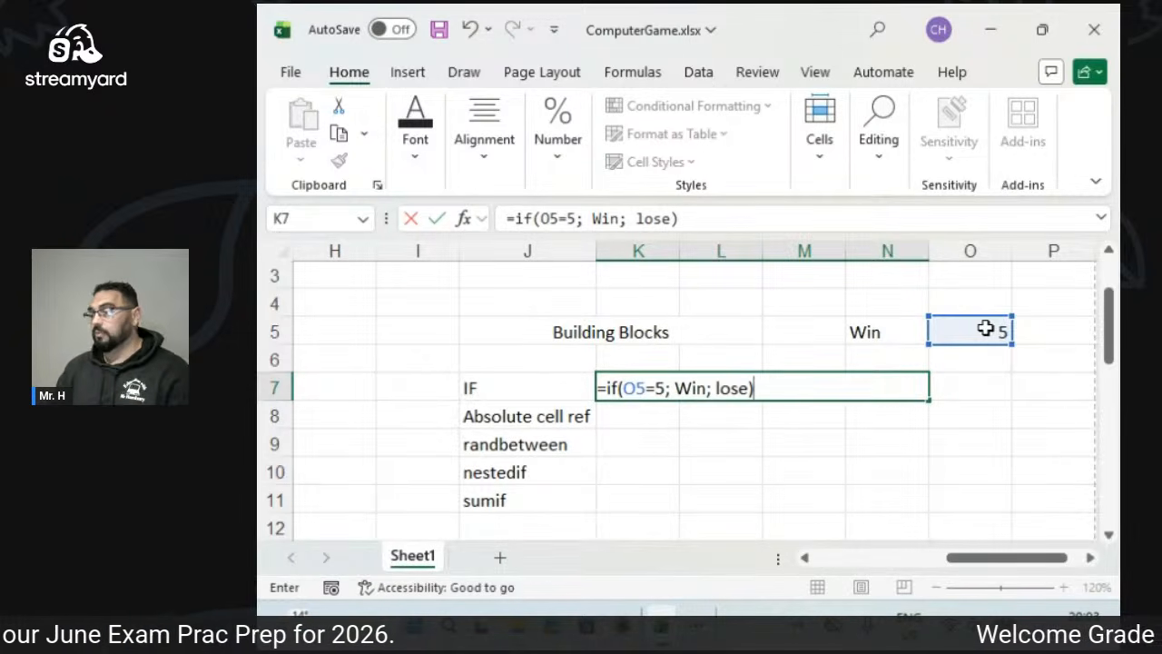
key(Left)
key(Left)
key(Right)
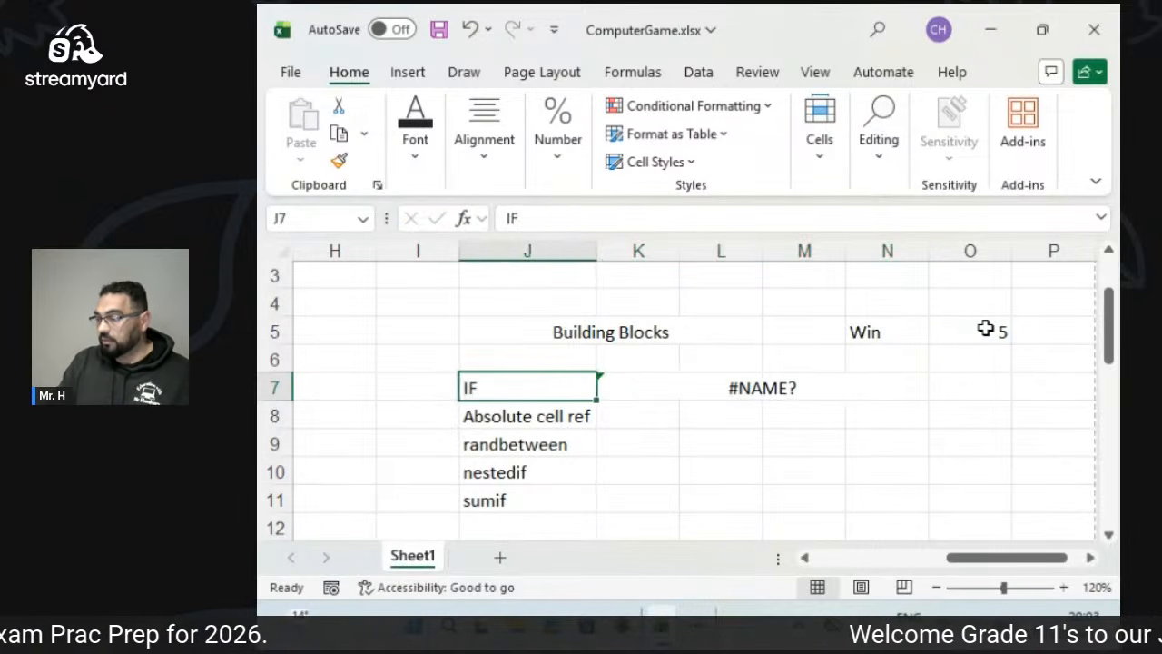
Put double quotation marks around Win and lose in K7 so the formula reads =IF(O5=5; "Win"; "lose").
key(Right)
double_click(696, 388)
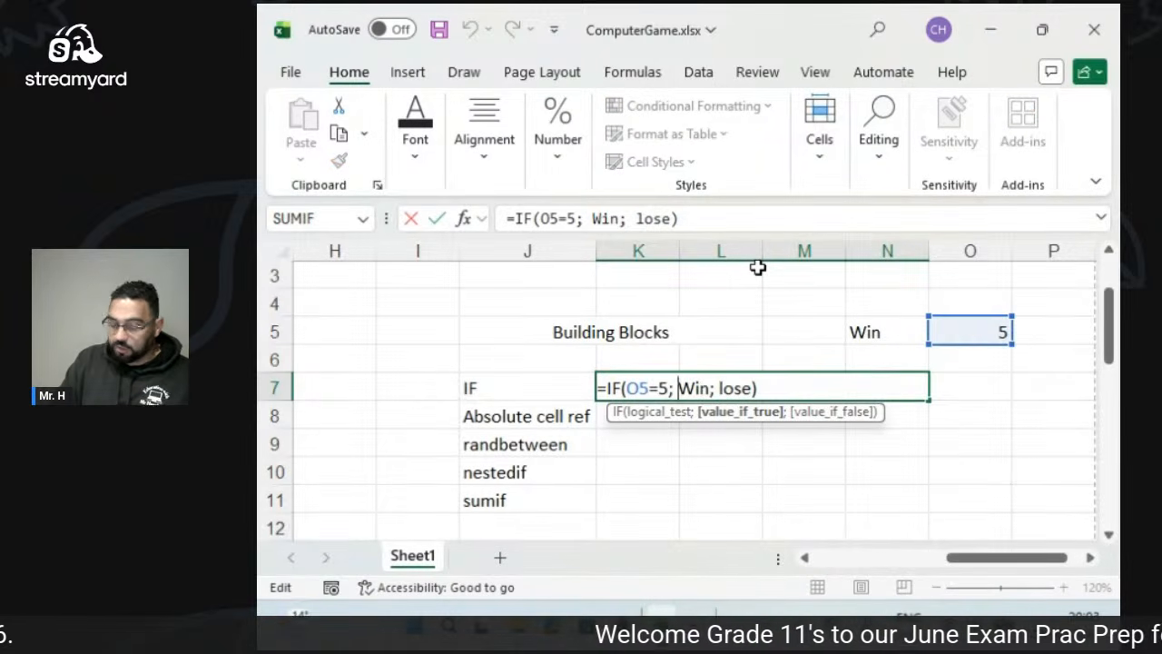
key(Left)
text(")
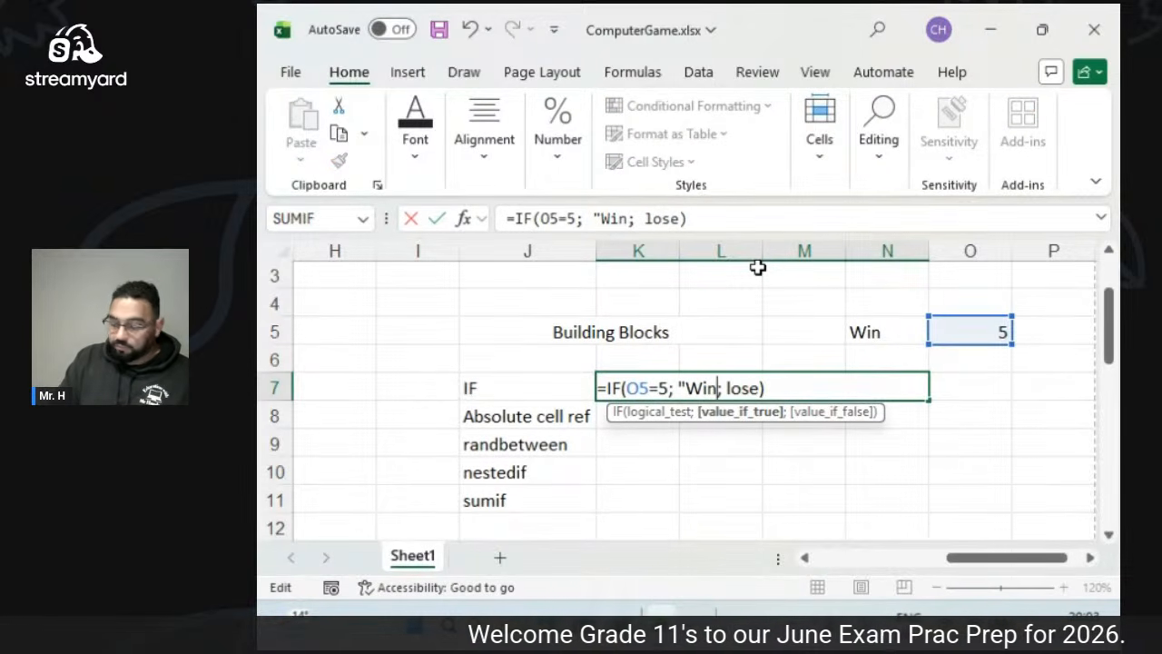
key(Right)
key(Right)
key(Right)
text(")
key(Right)
key(Right)
text(")
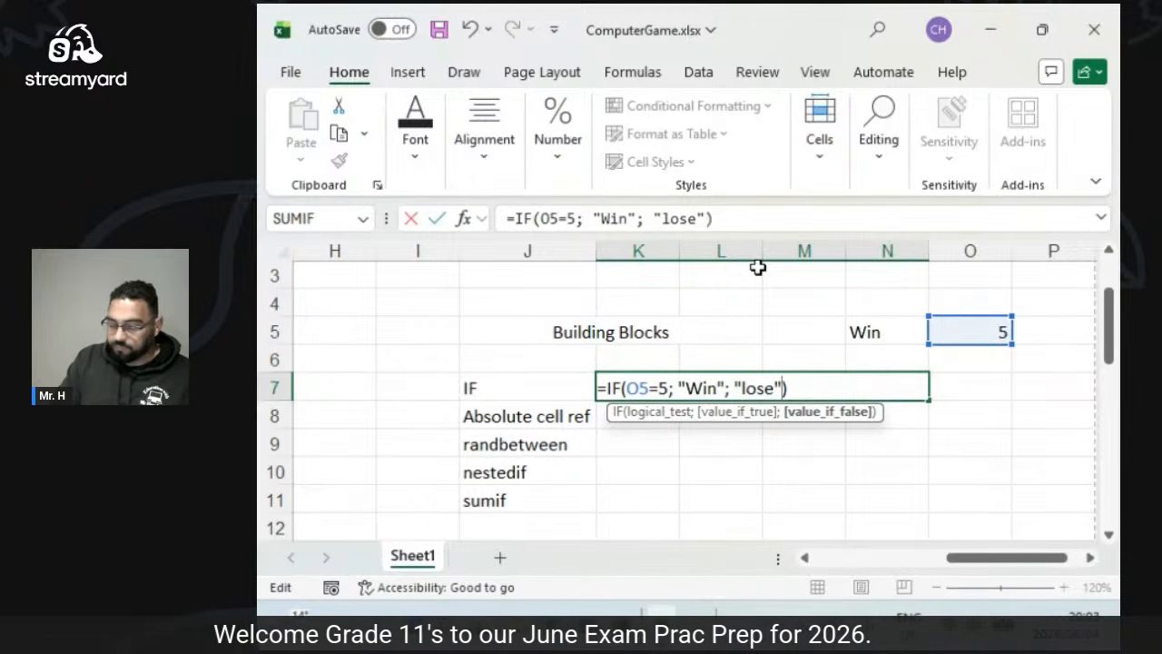
key(Return)
Review the IF formula in K7 and test it by changing O5 to 6 and back to 5.
double_click(807, 385)
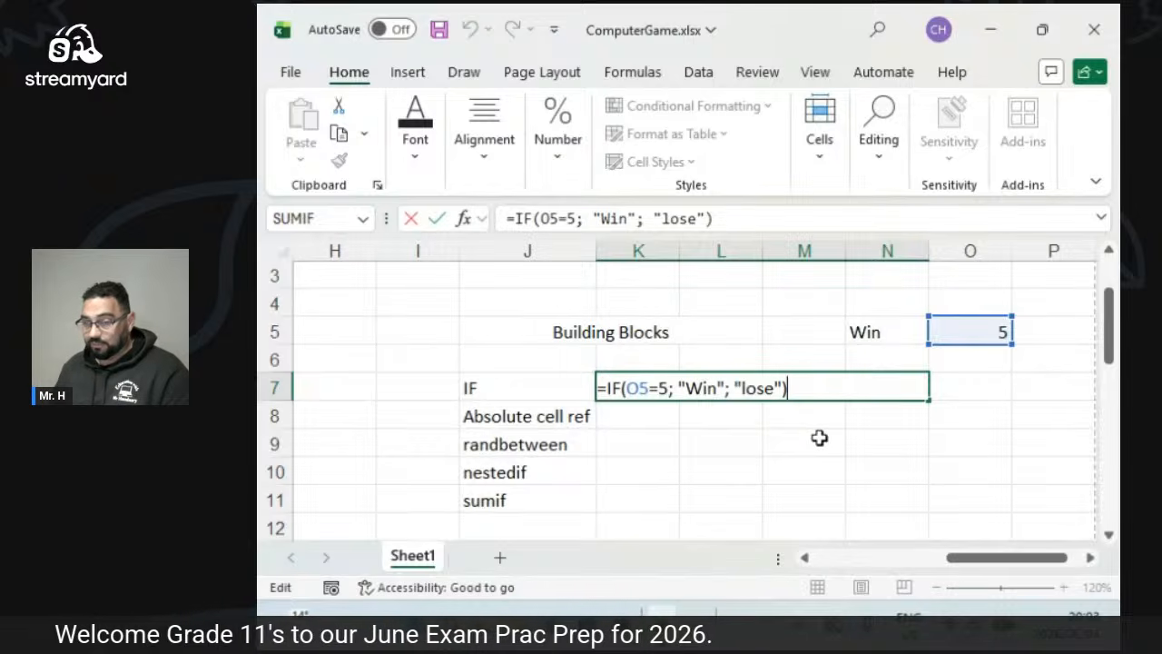
click(889, 384)
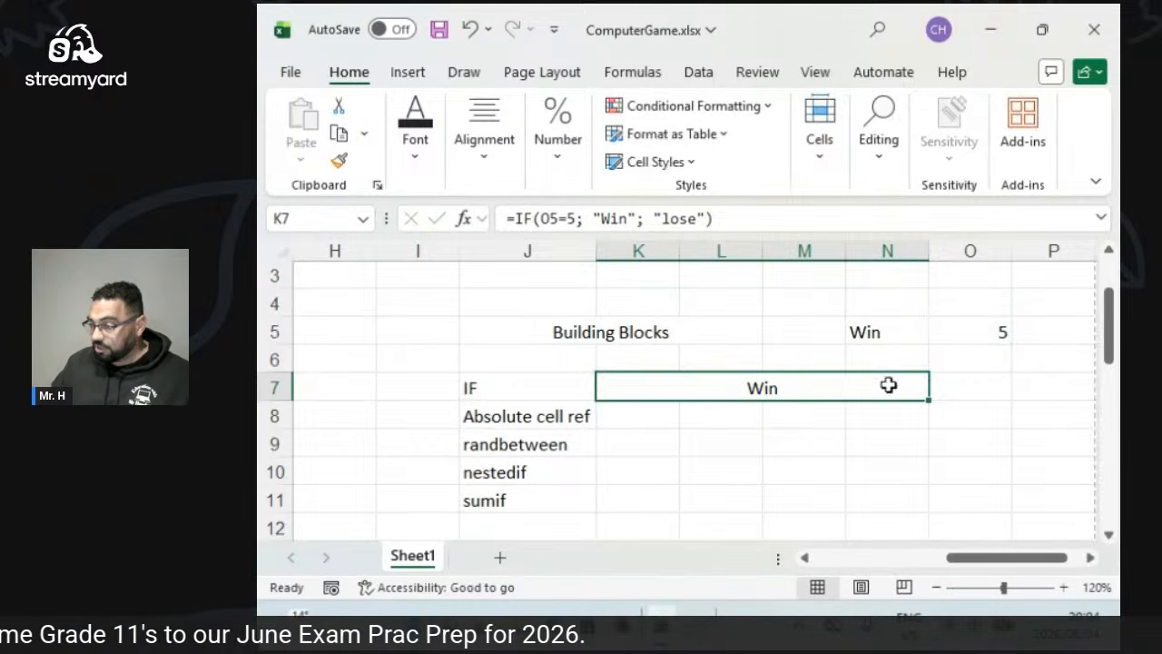
click(952, 332)
text(6)
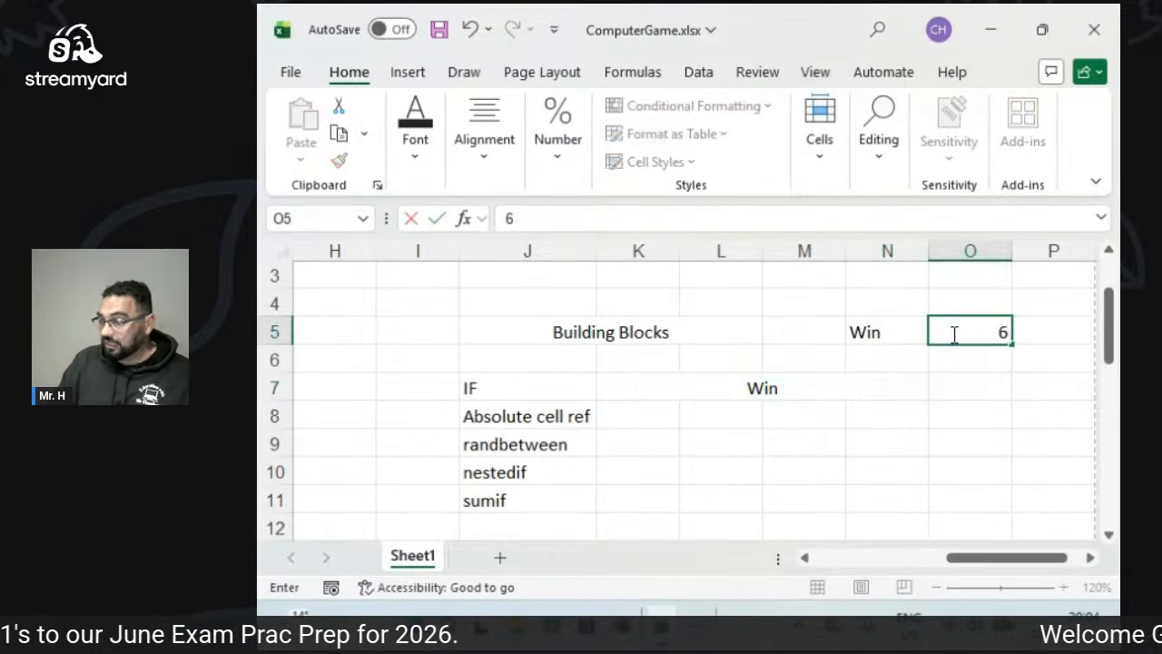
key(Return)
click(952, 334)
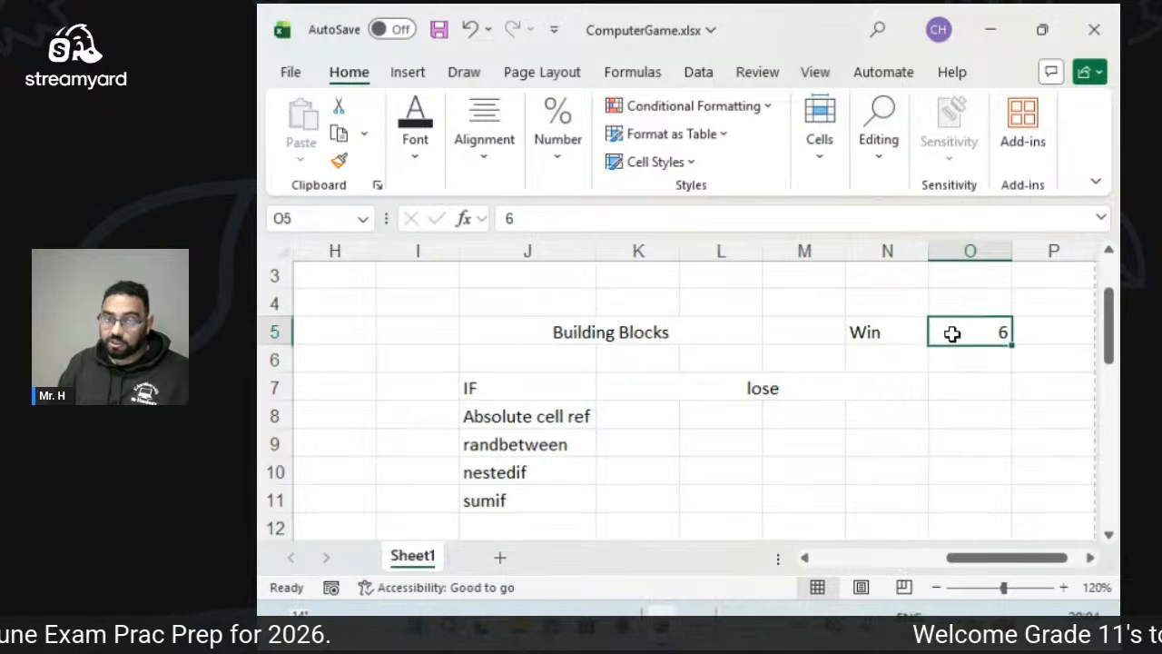
text(5)
key(Return)
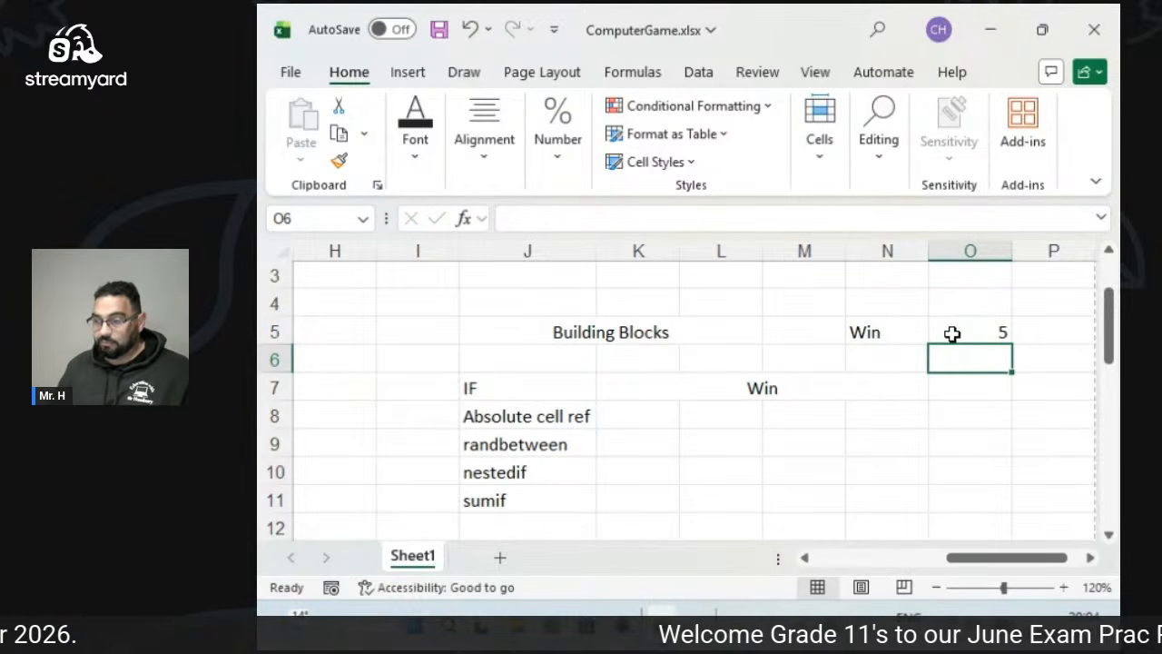
double_click(794, 390)
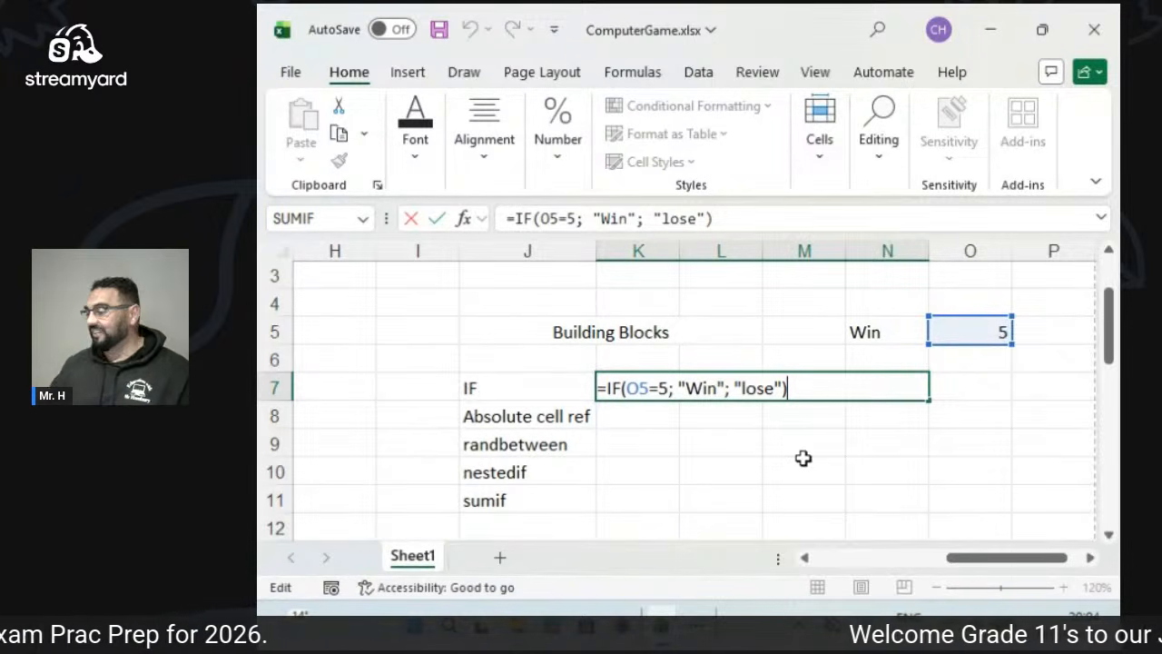
key(Return)
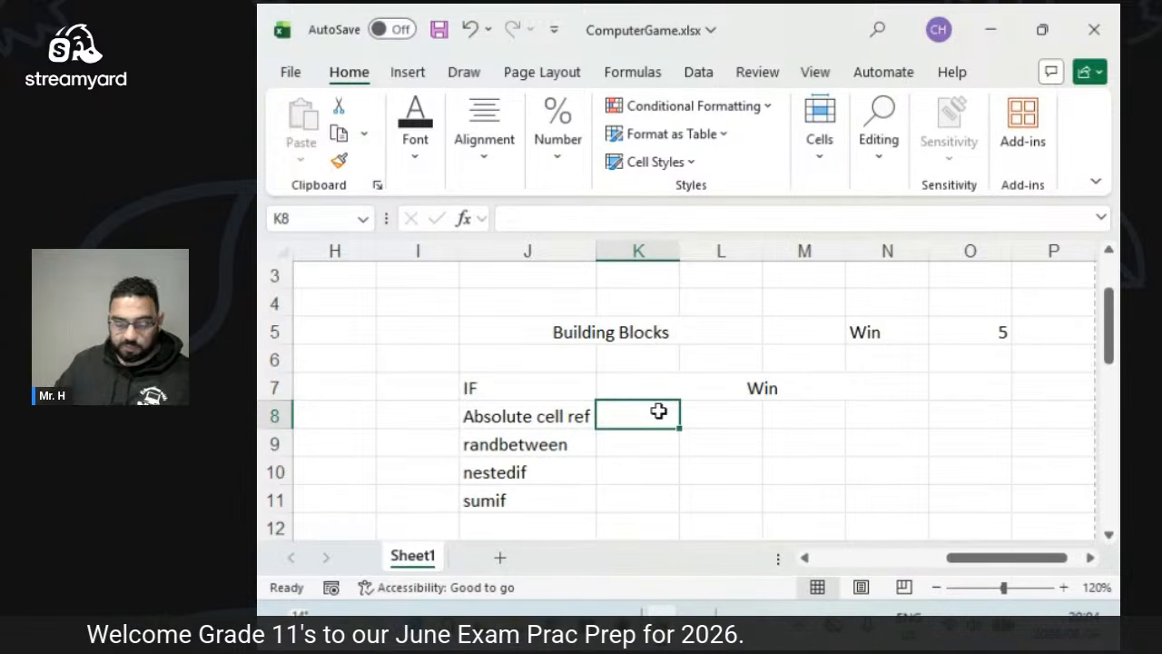
Enter the sample reference F$1$ in cell K8 beside the Absolute cell ref item.
text(F$1$)
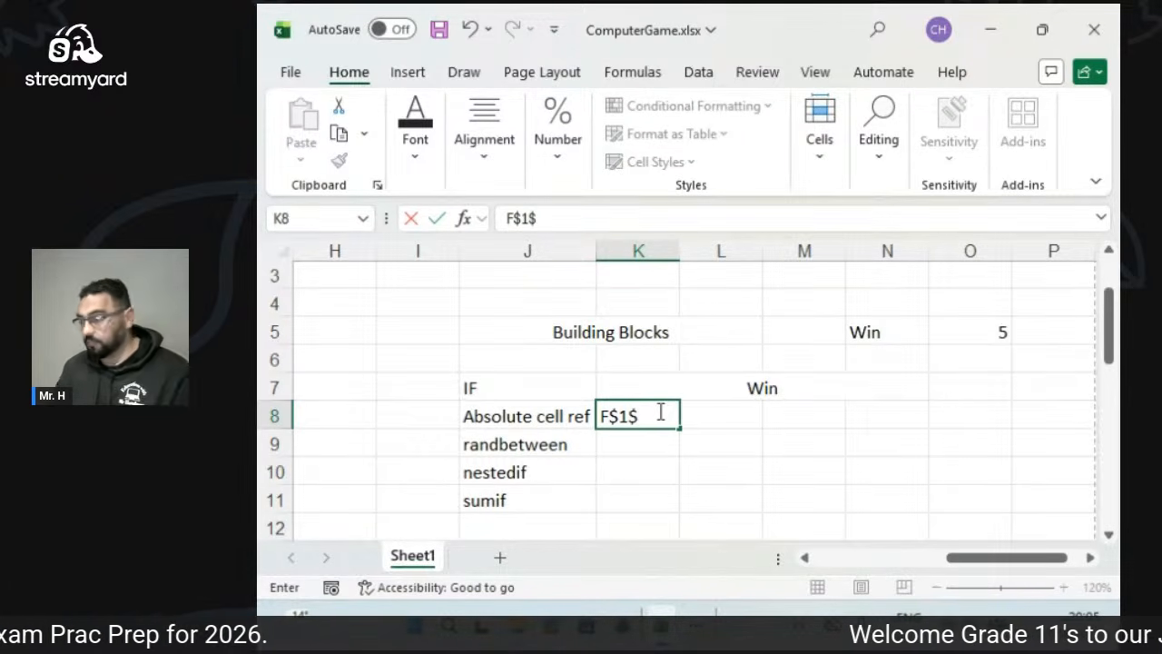
key(Return)
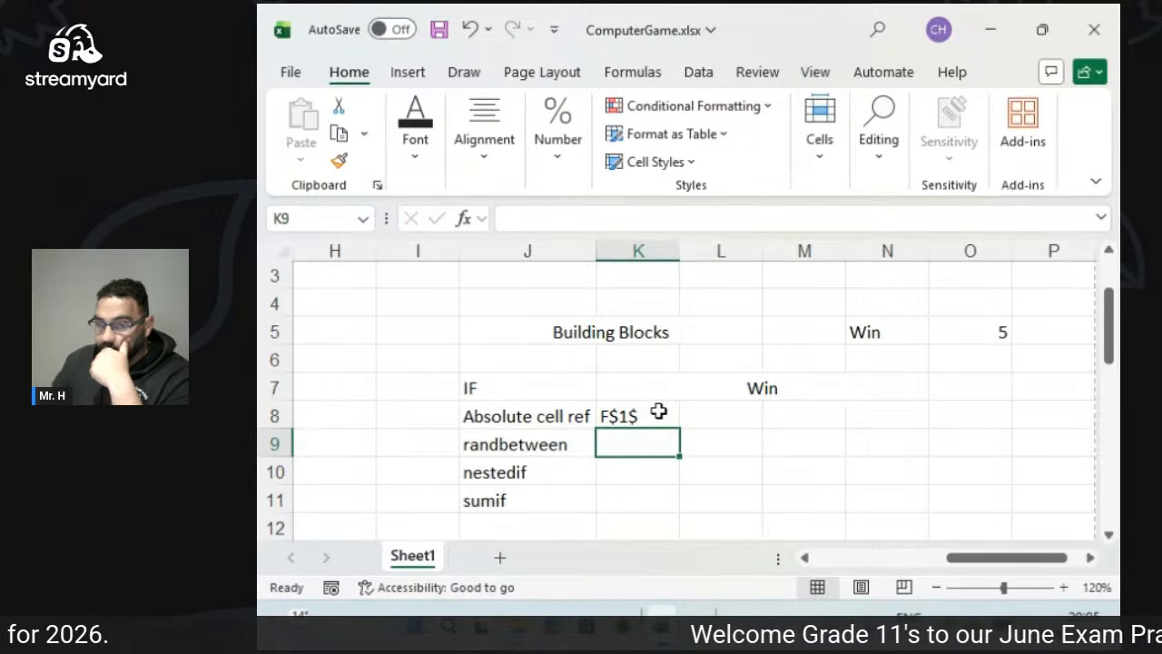
click(658, 411)
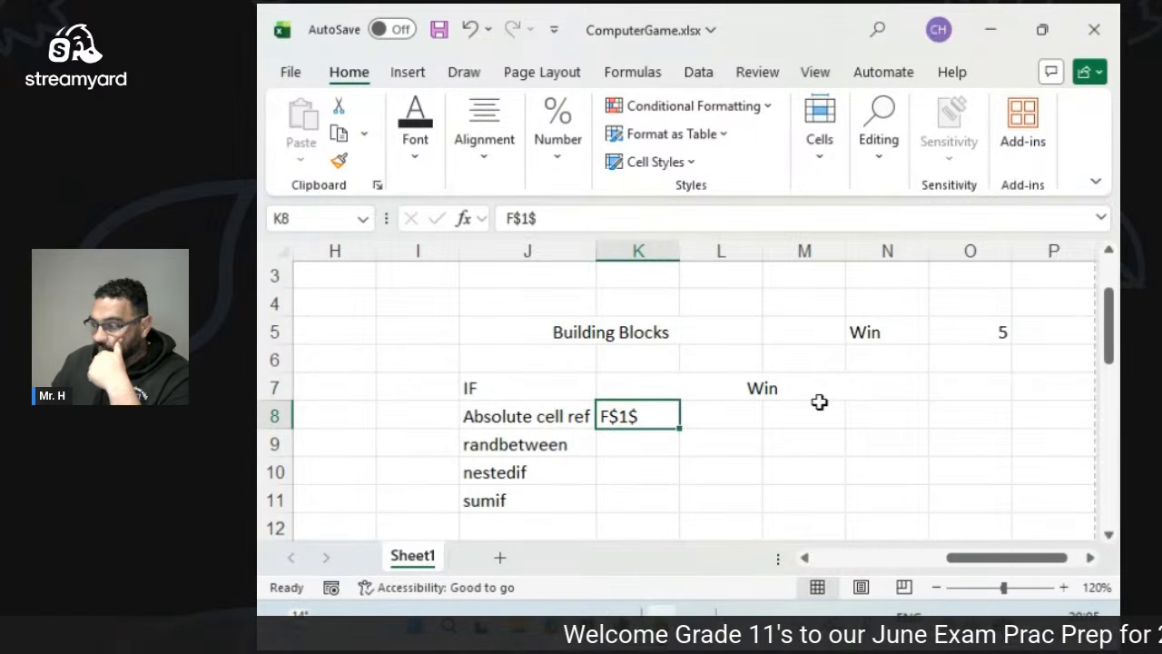
Clear the IF formula from the merged cell K7.
drag(817, 321, 873, 414)
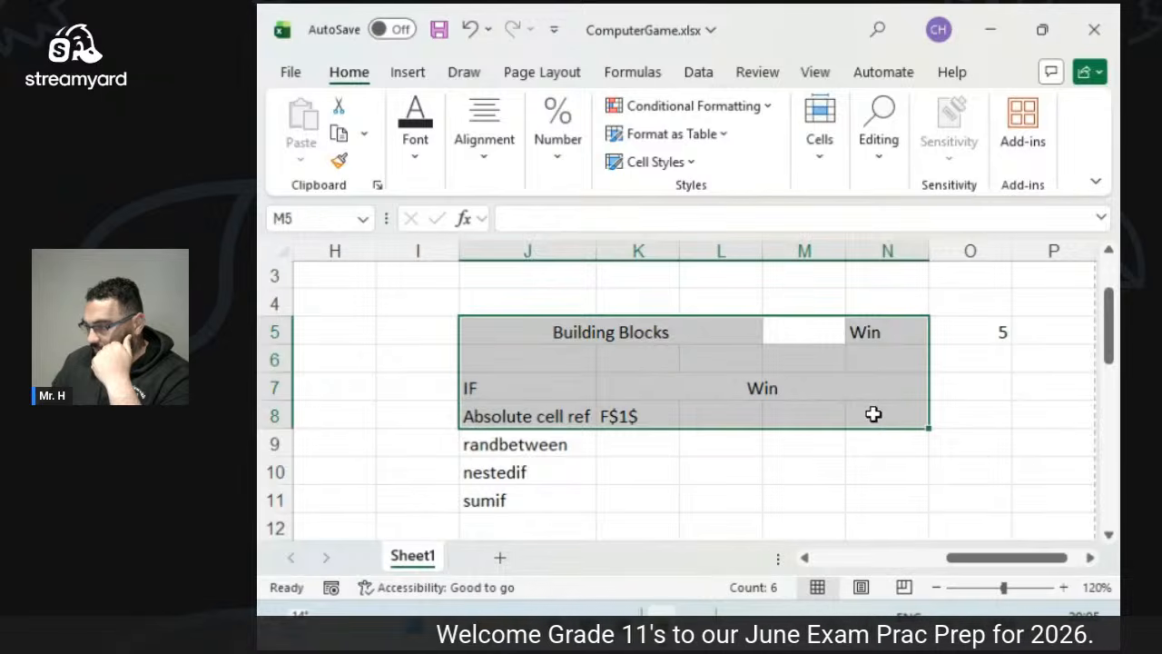
click(871, 387)
key(Delete)
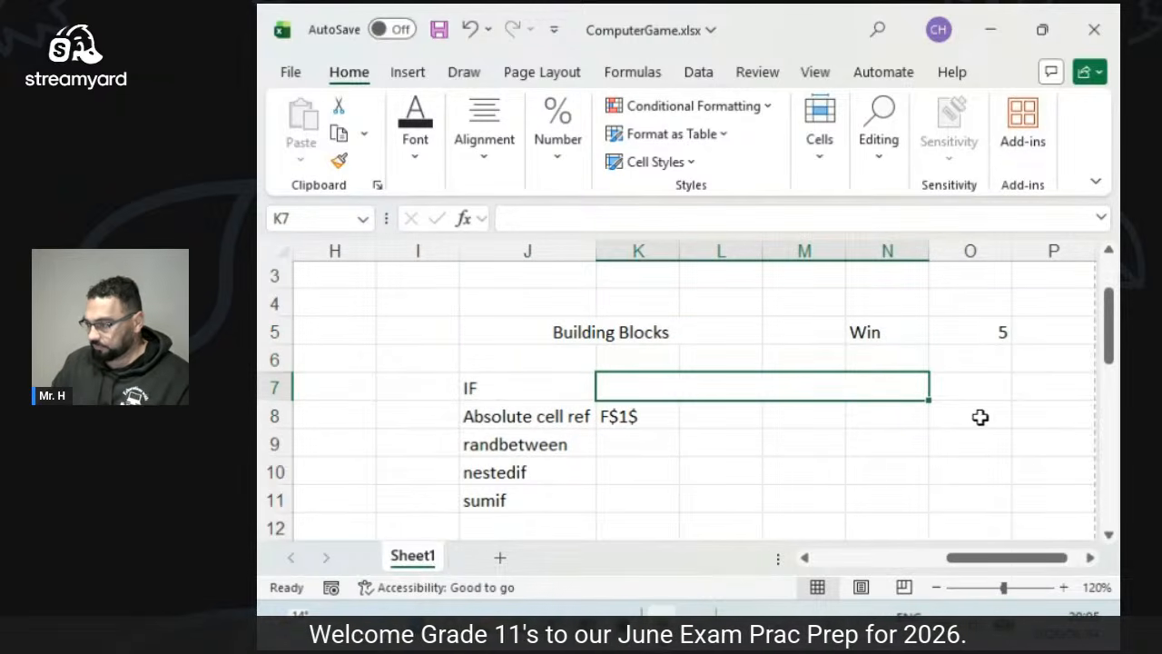
Clear the Win label and its number from cells N5:P5.
click(970, 391)
key(Right)
key(Right)
key(Right)
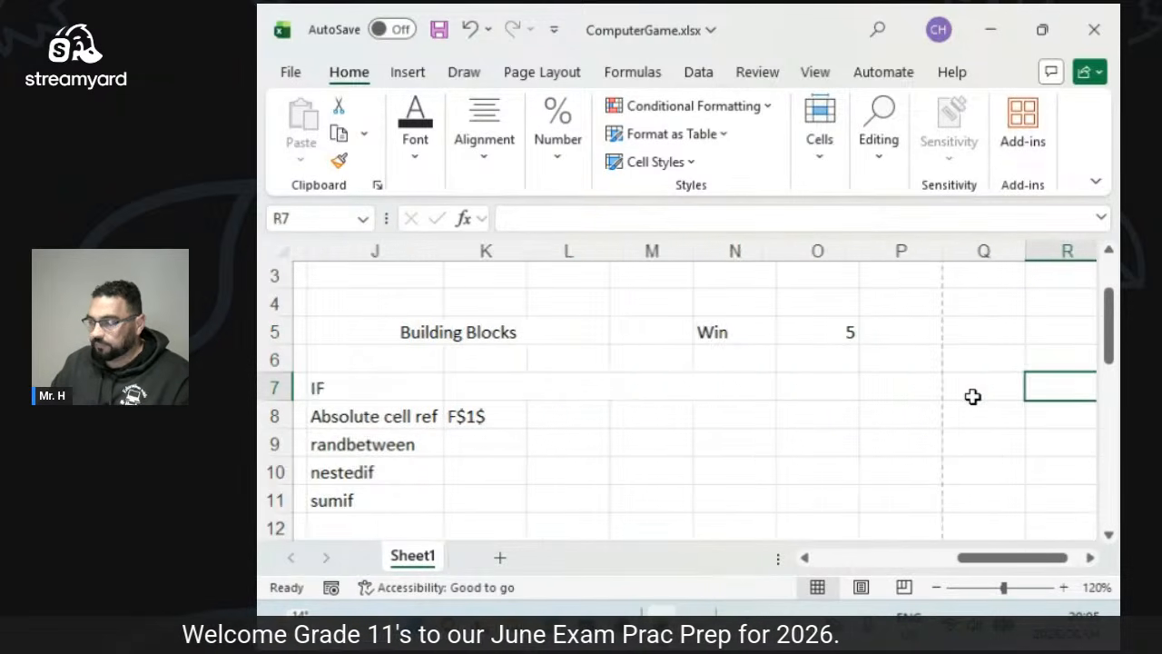
key(Right)
key(Right)
drag(506, 329, 679, 338)
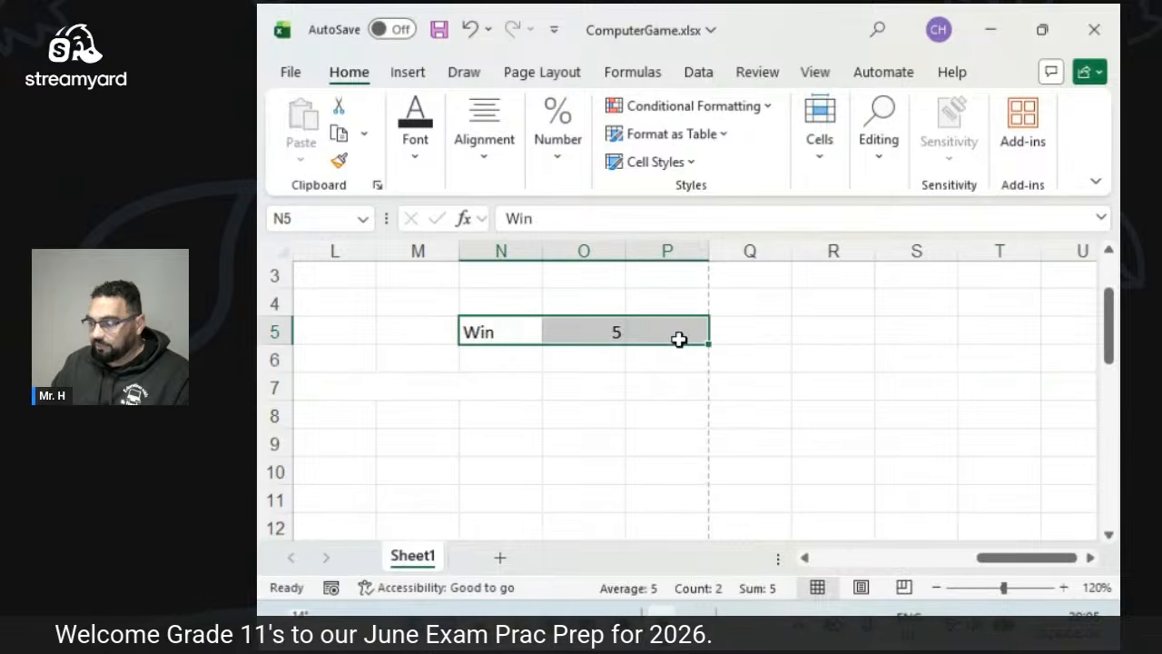
key(Delete)
key(shift+Left)
key(shift+Left)
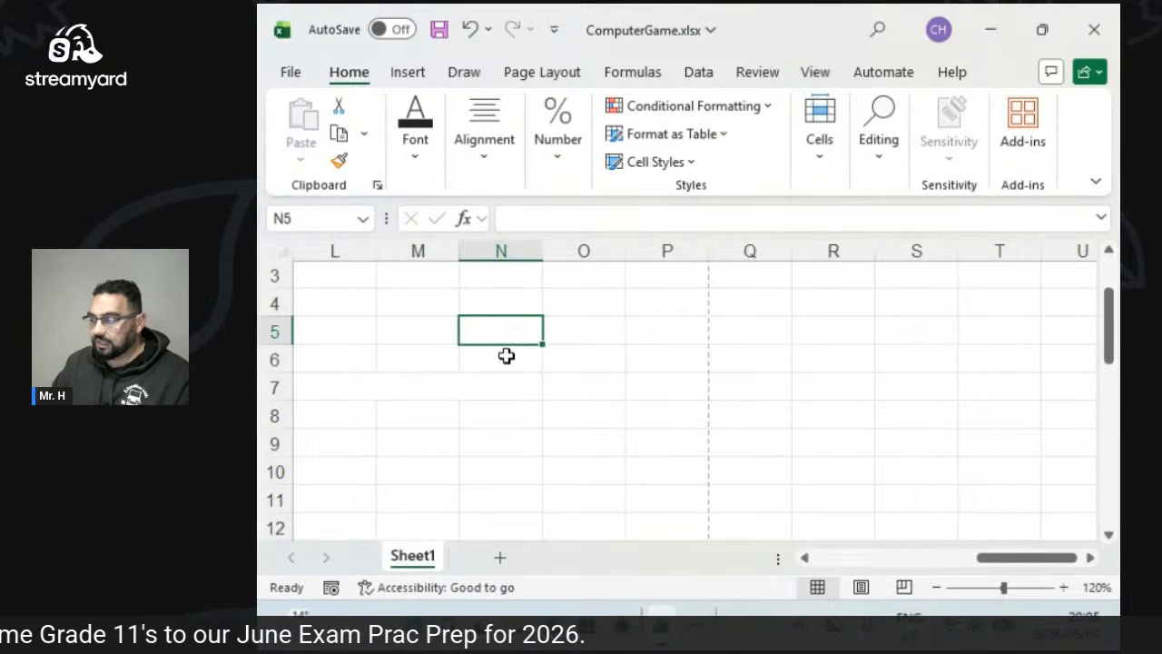
Enter the sample numbers 56, 67, 65, 543, 56 and 77 down cells O6 to O11.
click(579, 355)
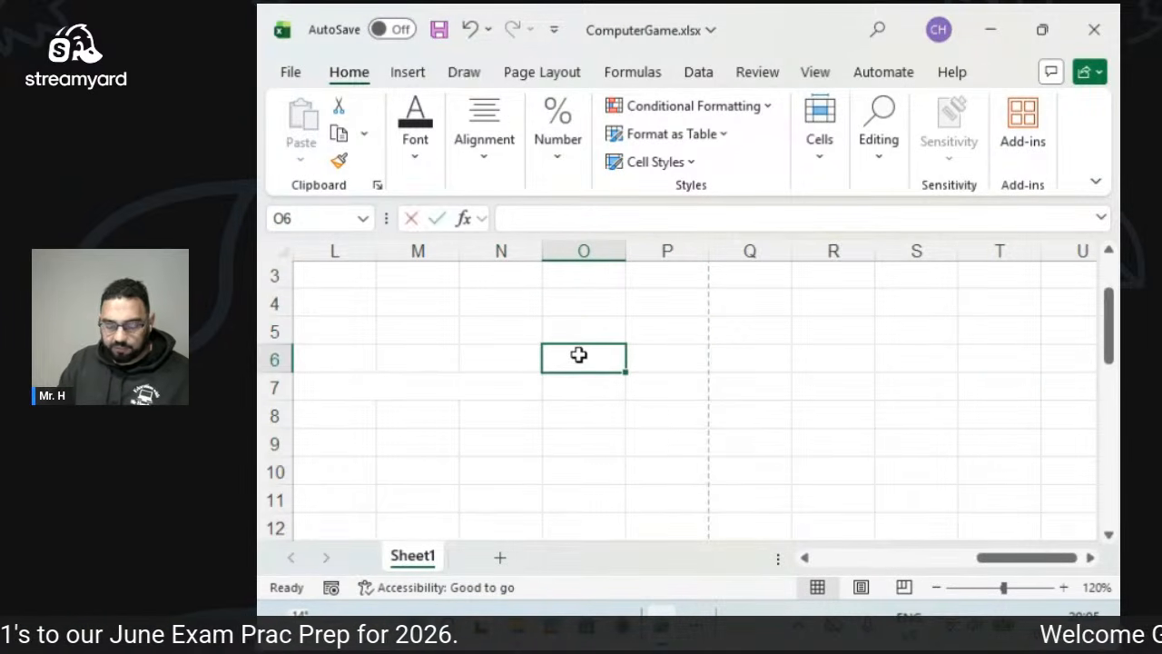
text(56)
key(Return)
text(67)
key(Return)
text(65)
key(Return)
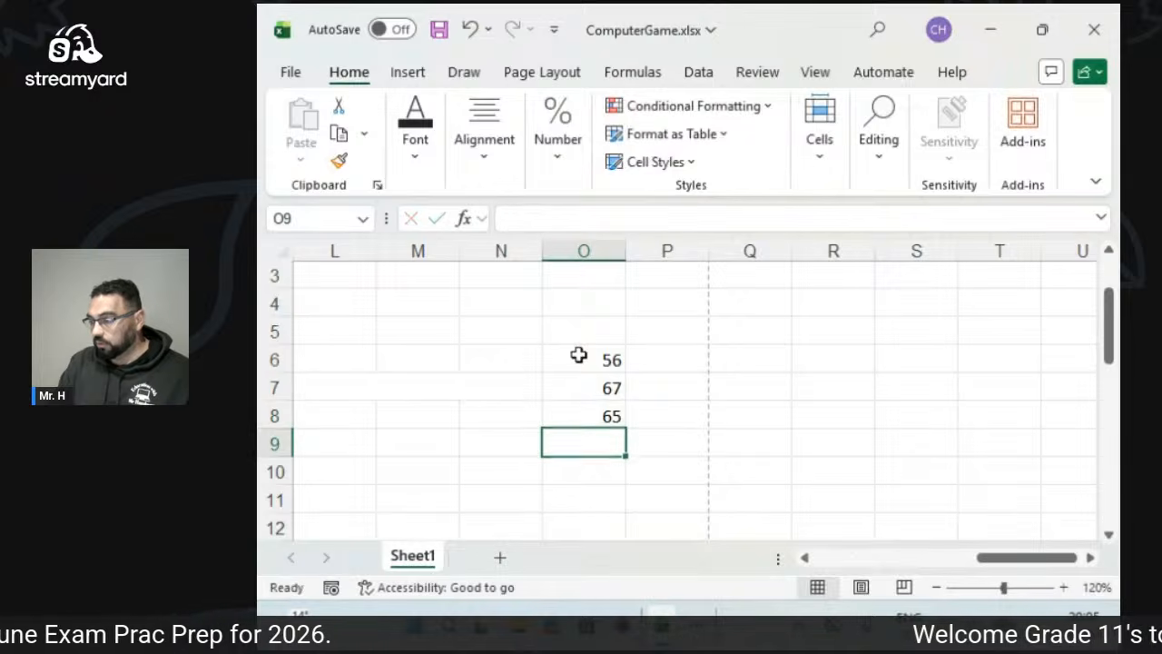
text(543)
key(Return)
text(56)
key(Return)
text(7)
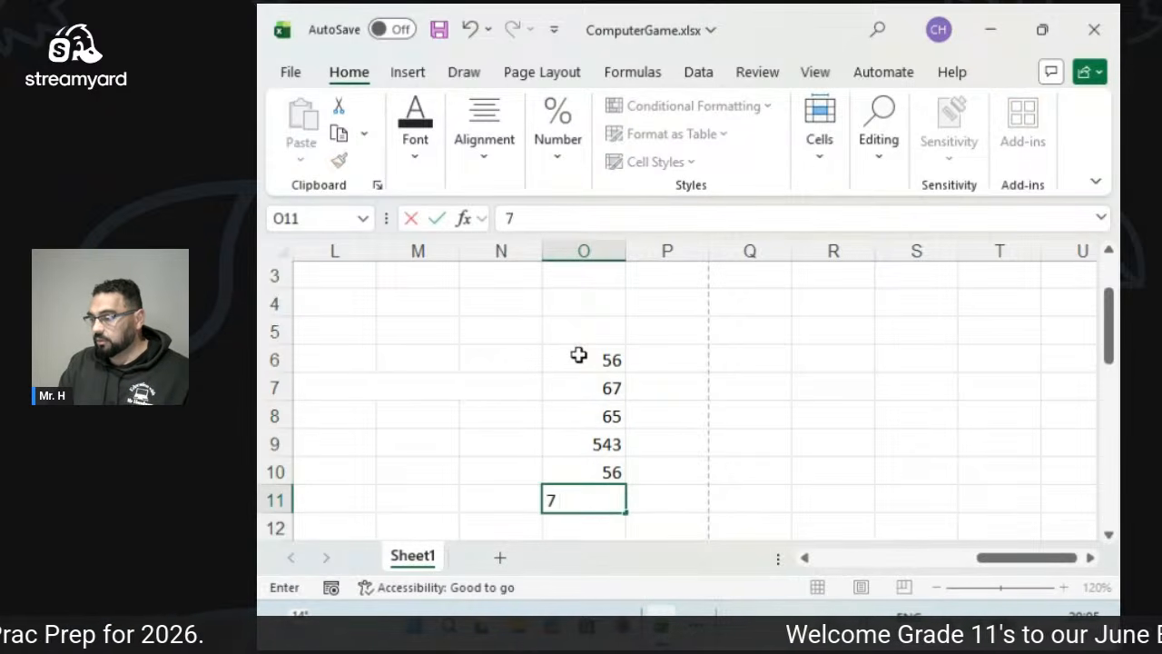
text(7)
key(Return)
Enter 15% in cell P5 above the number list.
click(677, 332)
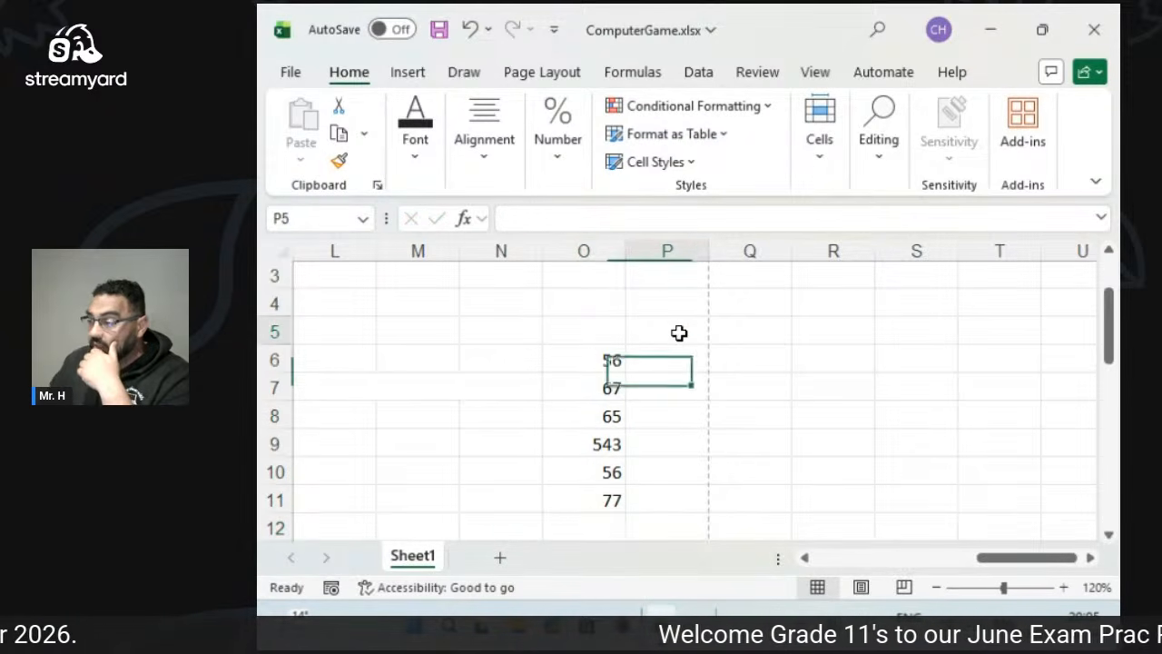
text(15%)
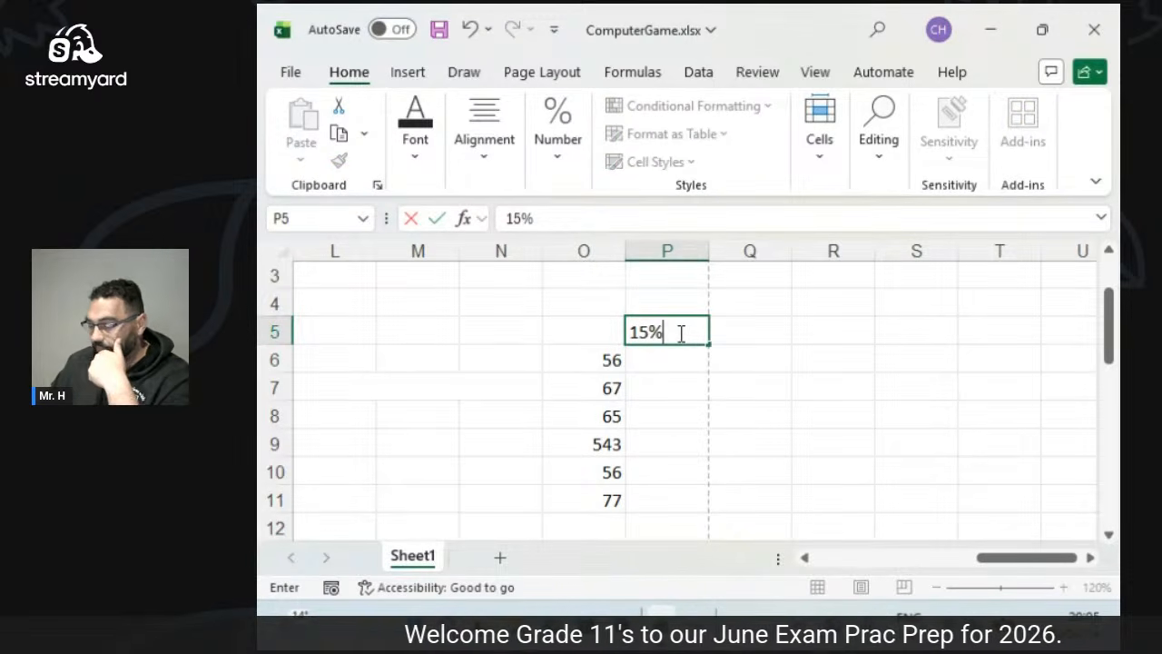
click(684, 382)
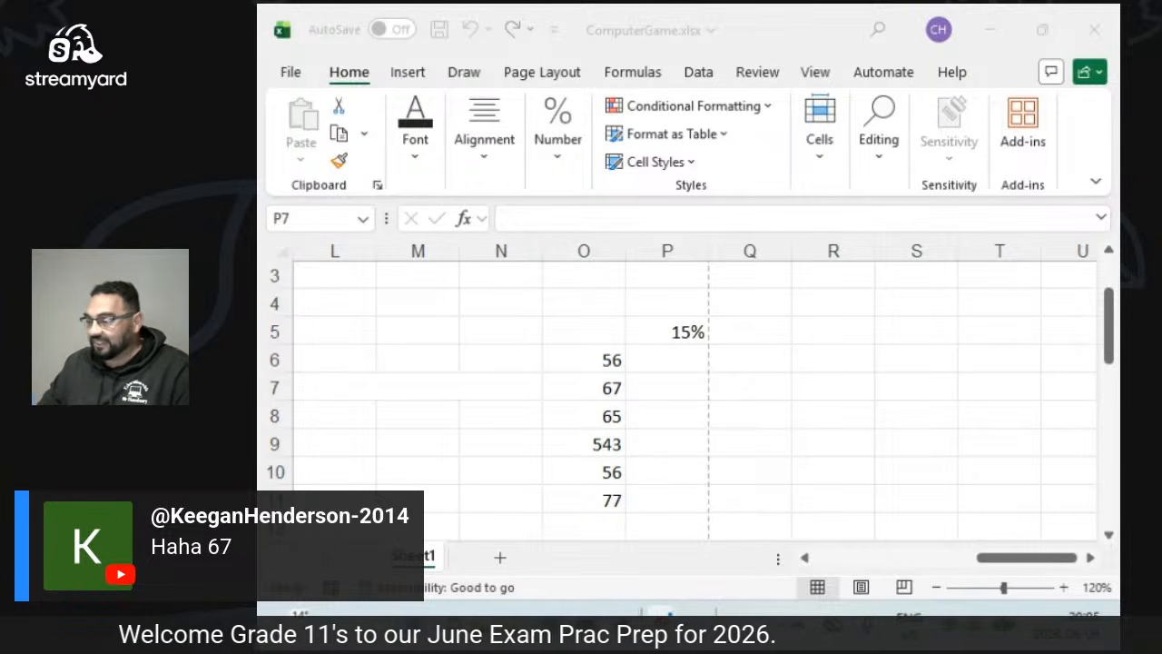
Enter the relative formula =O6*P5 in P6 and fill it down to P11.
click(675, 381)
click(669, 360)
text(=)
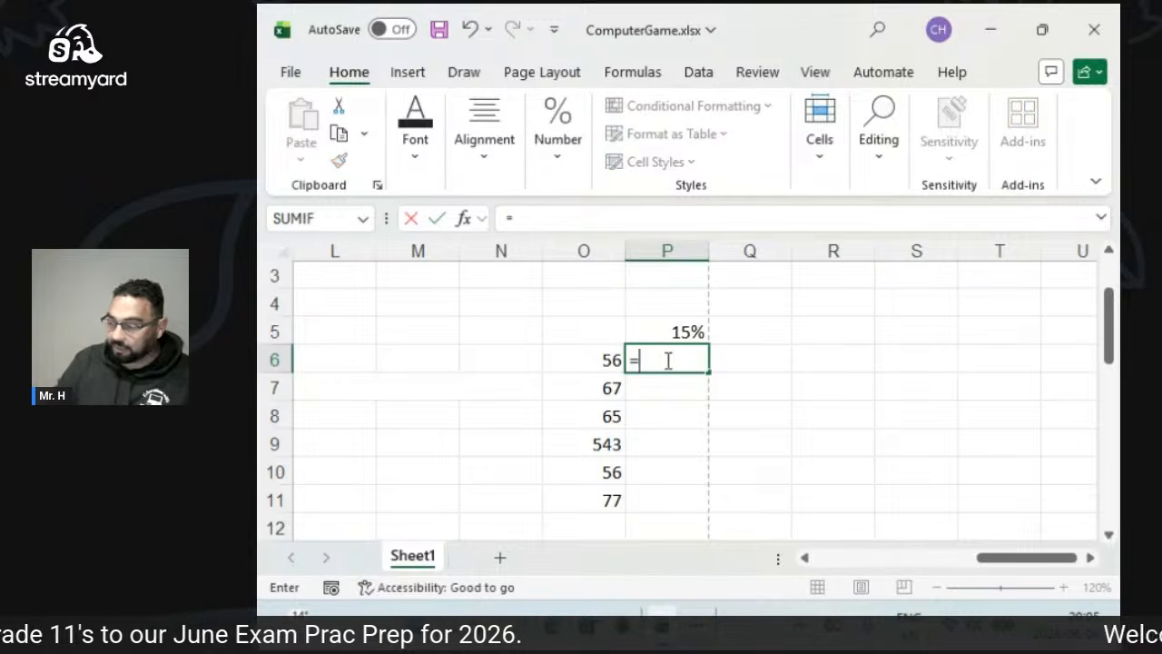
click(611, 359)
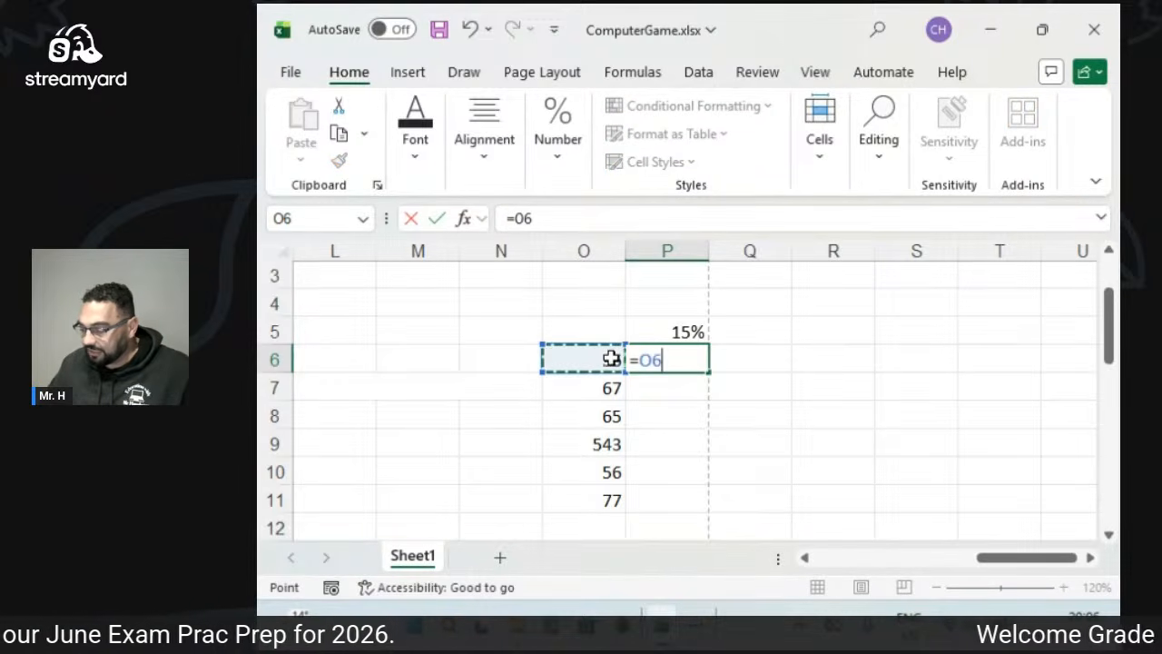
text(*)
click(663, 332)
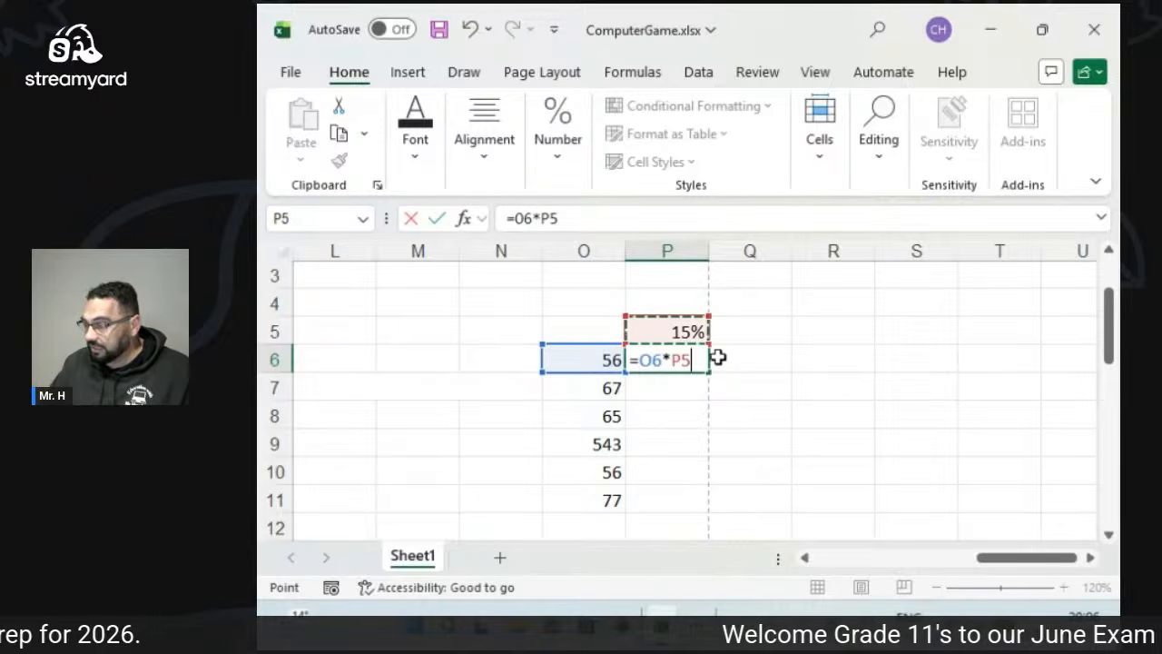
key(Return)
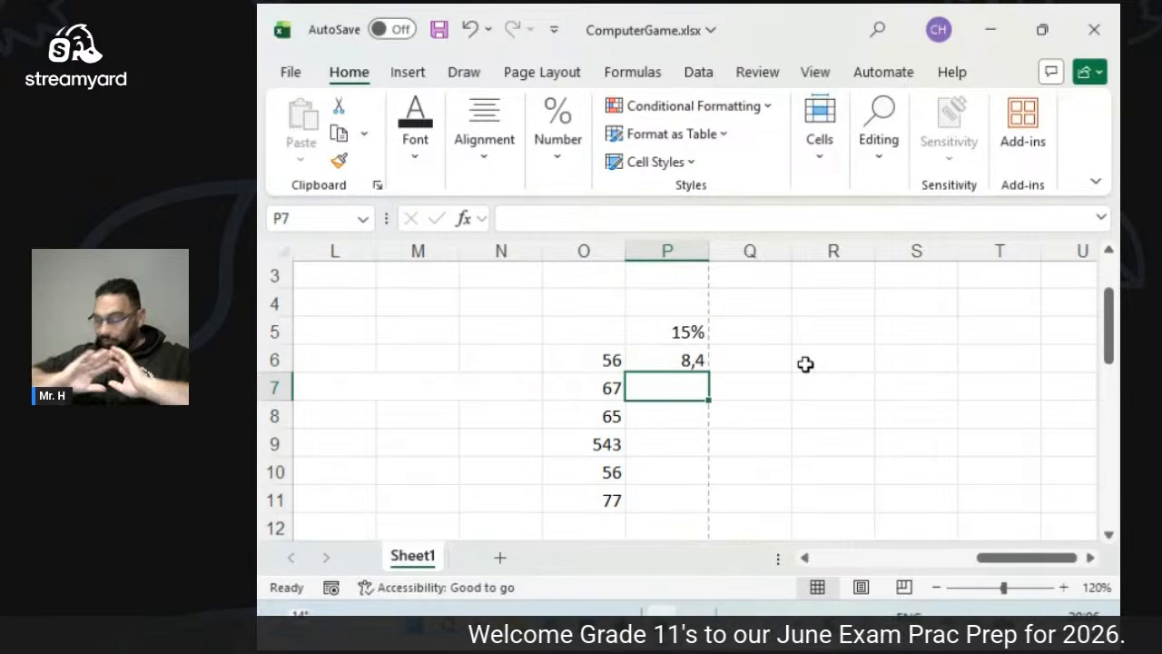
click(690, 363)
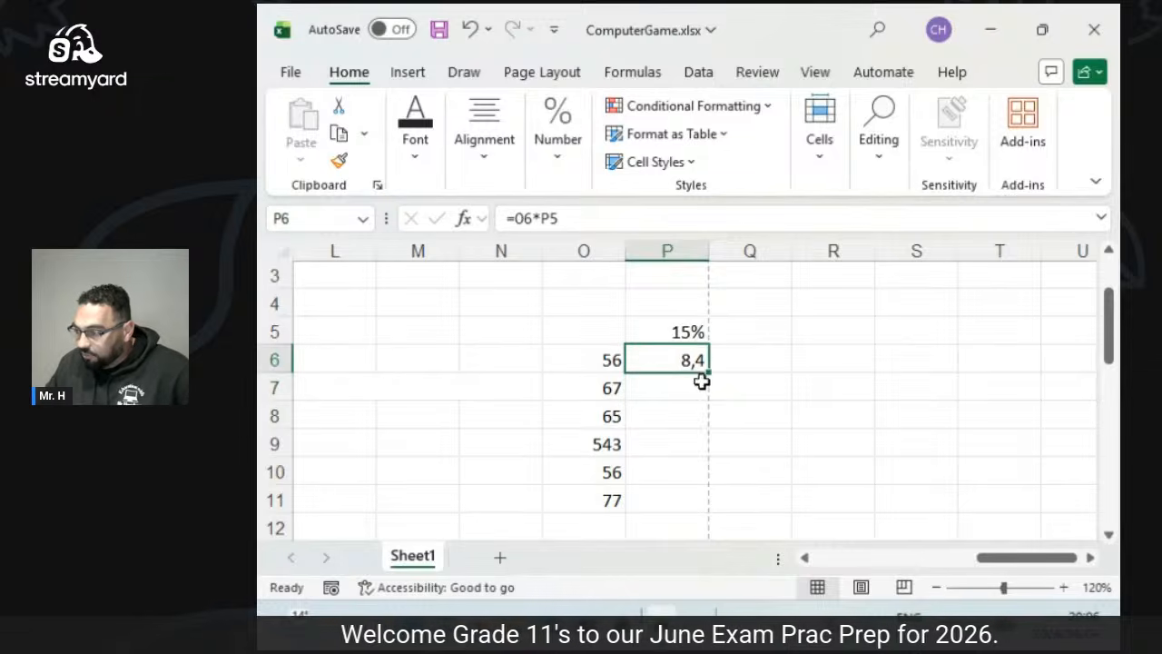
drag(708, 373, 716, 505)
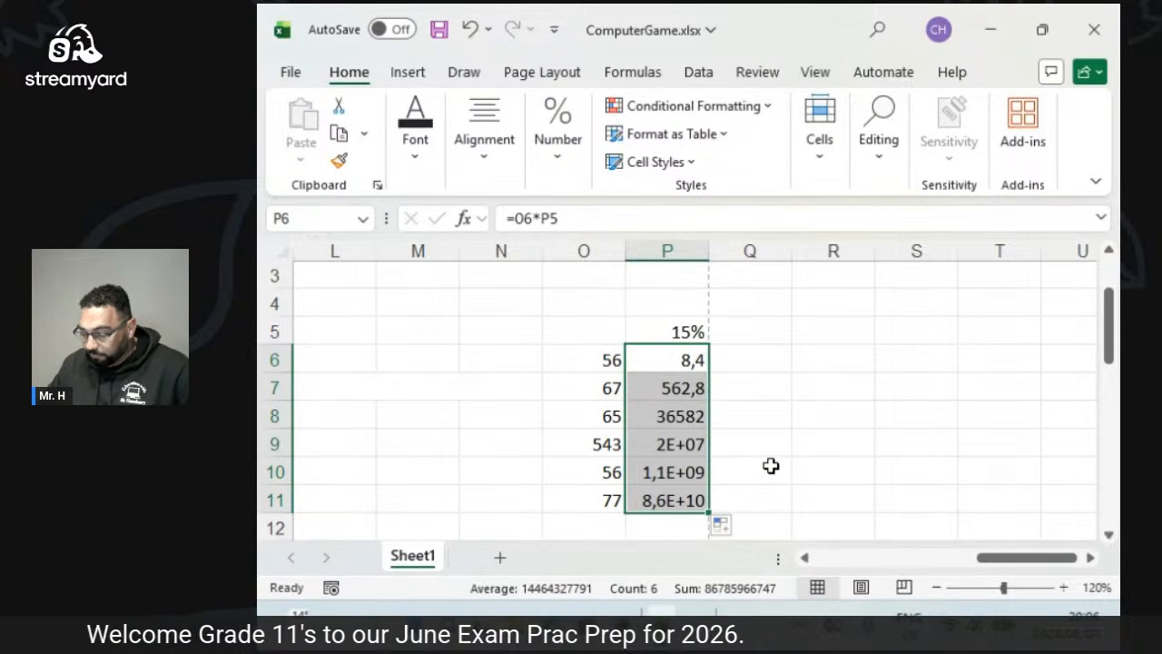
Inspect which cells the formulas in P6 and P7 refer to.
click(688, 358)
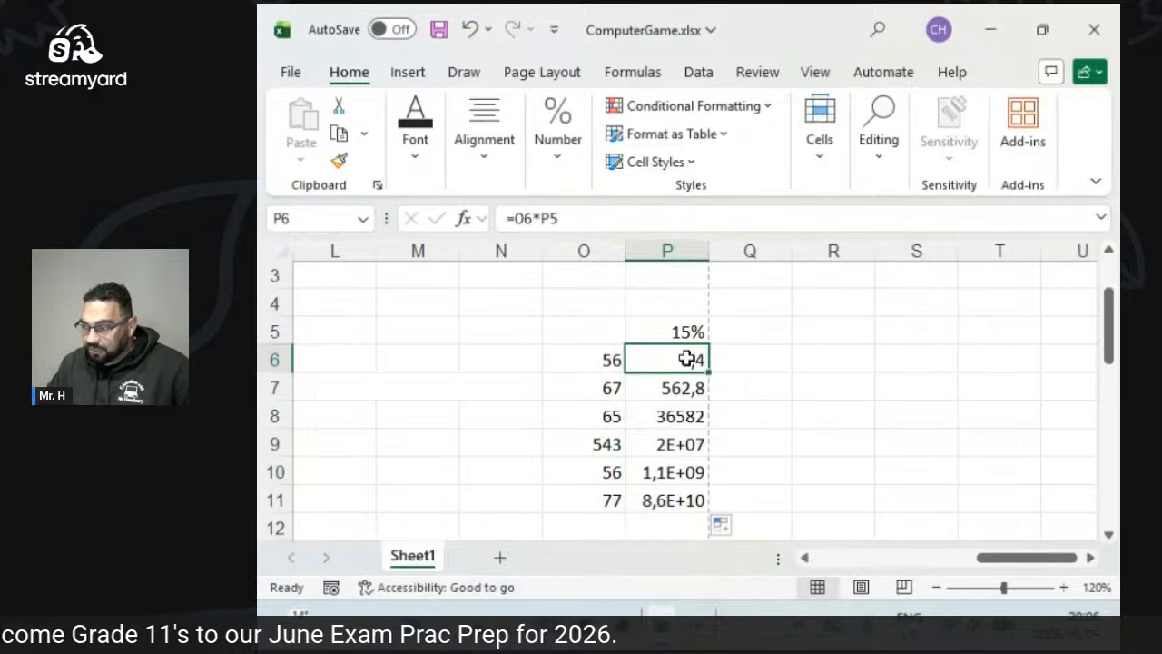
double_click(687, 357)
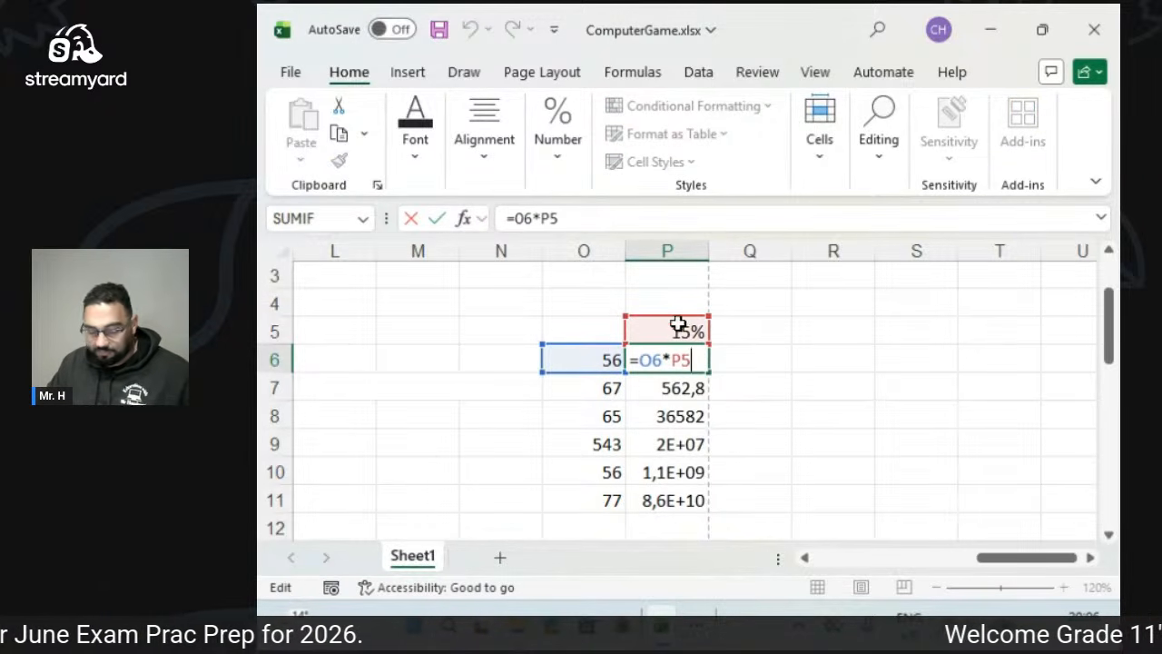
key(Escape)
double_click(671, 388)
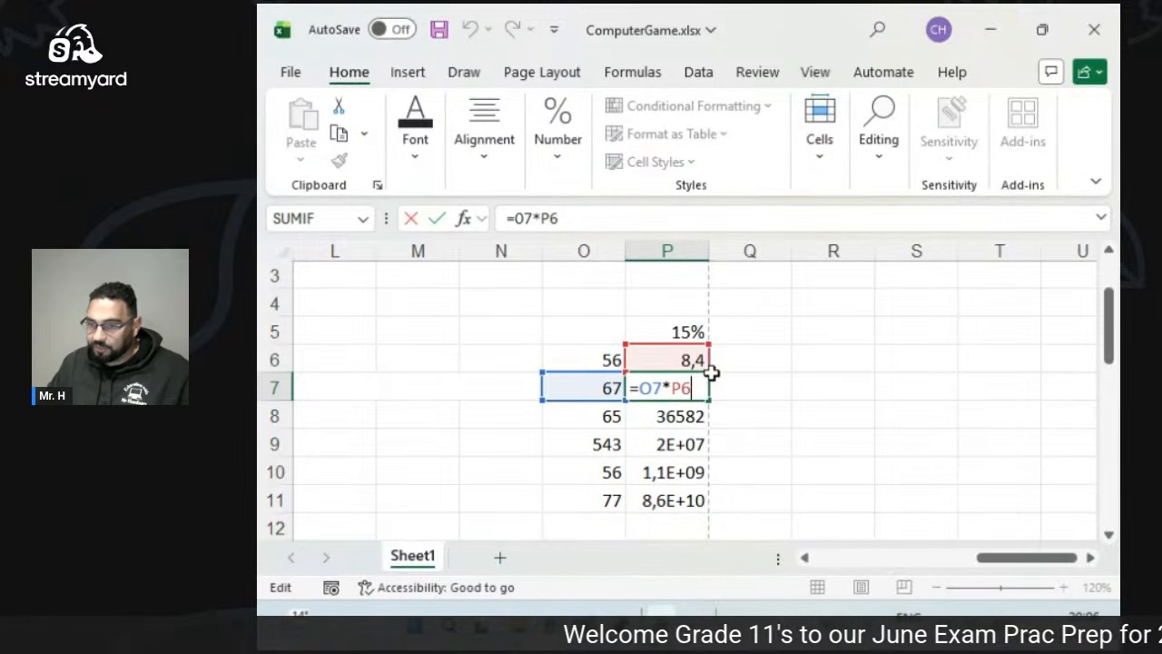
key(ctrl+Return)
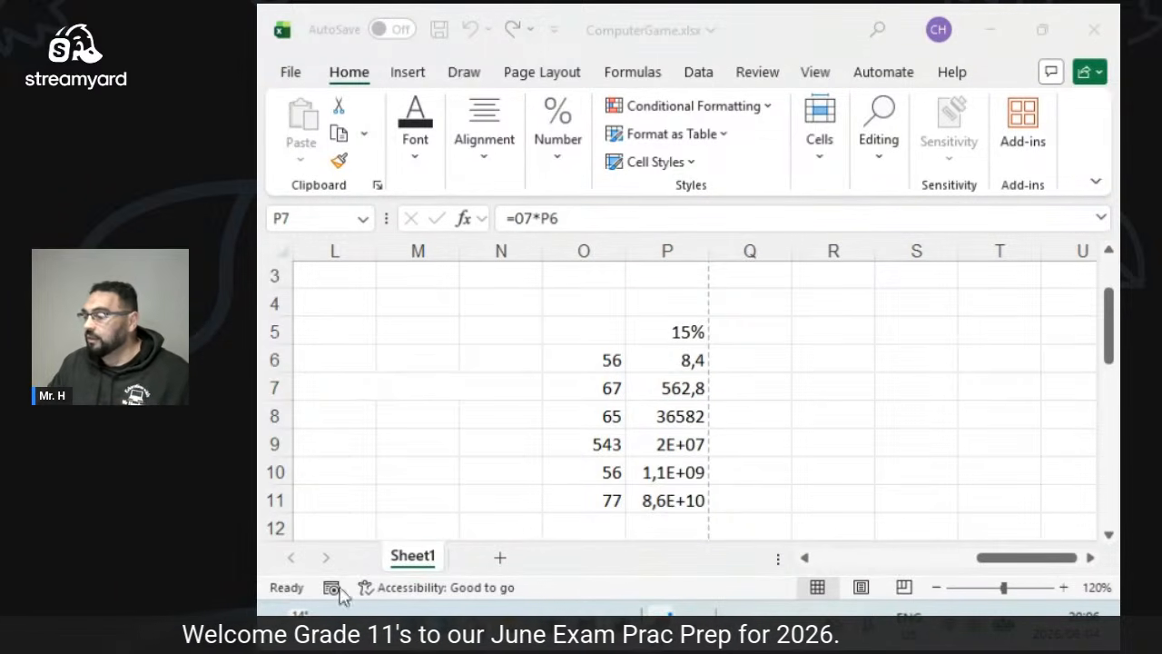
Highlight the percentage cell P5 with a yellow fill.
click(682, 328)
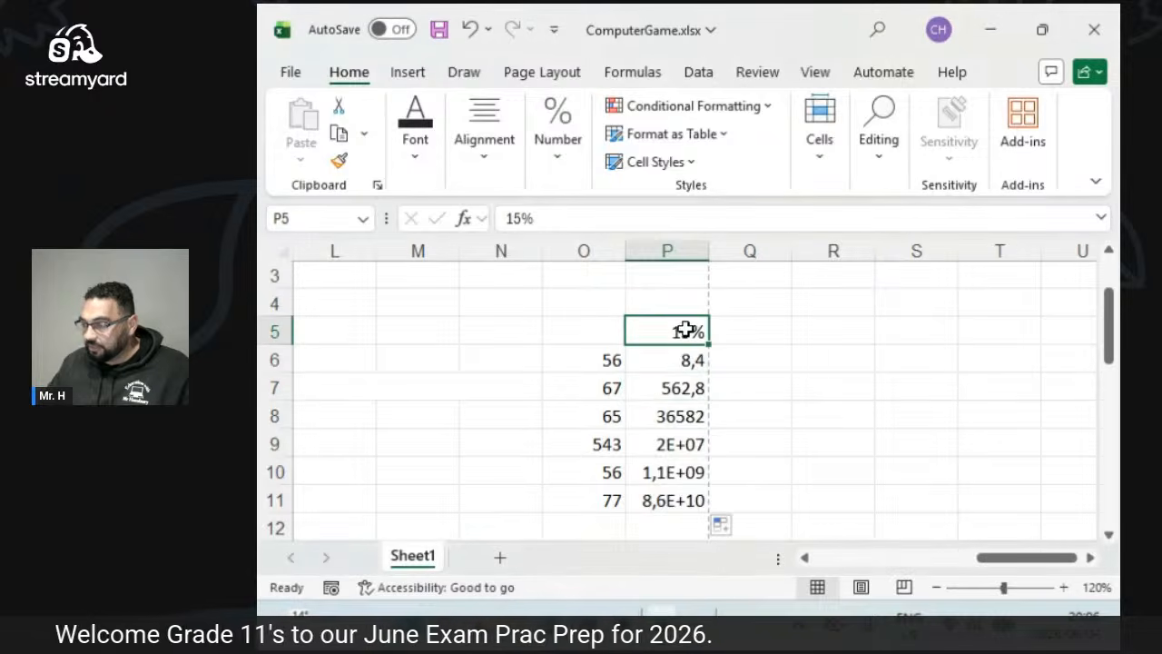
click(415, 127)
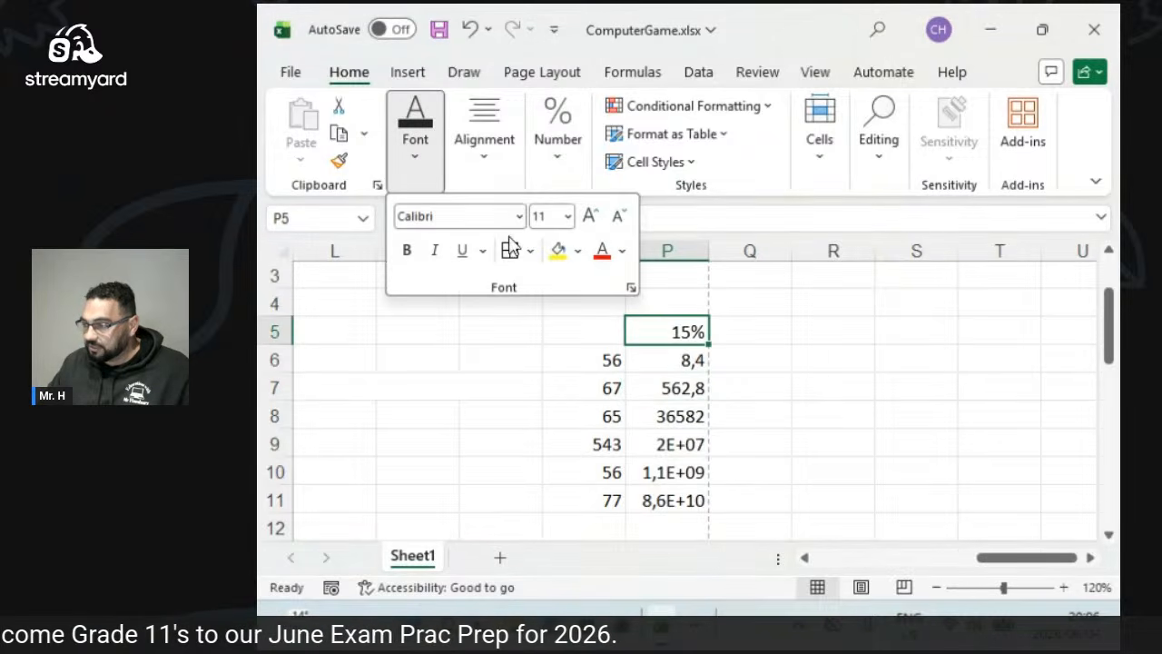
click(556, 250)
Make the P5 reference absolute so P6 reads =O6*$P$5, and fill the formula down to P11.
double_click(697, 361)
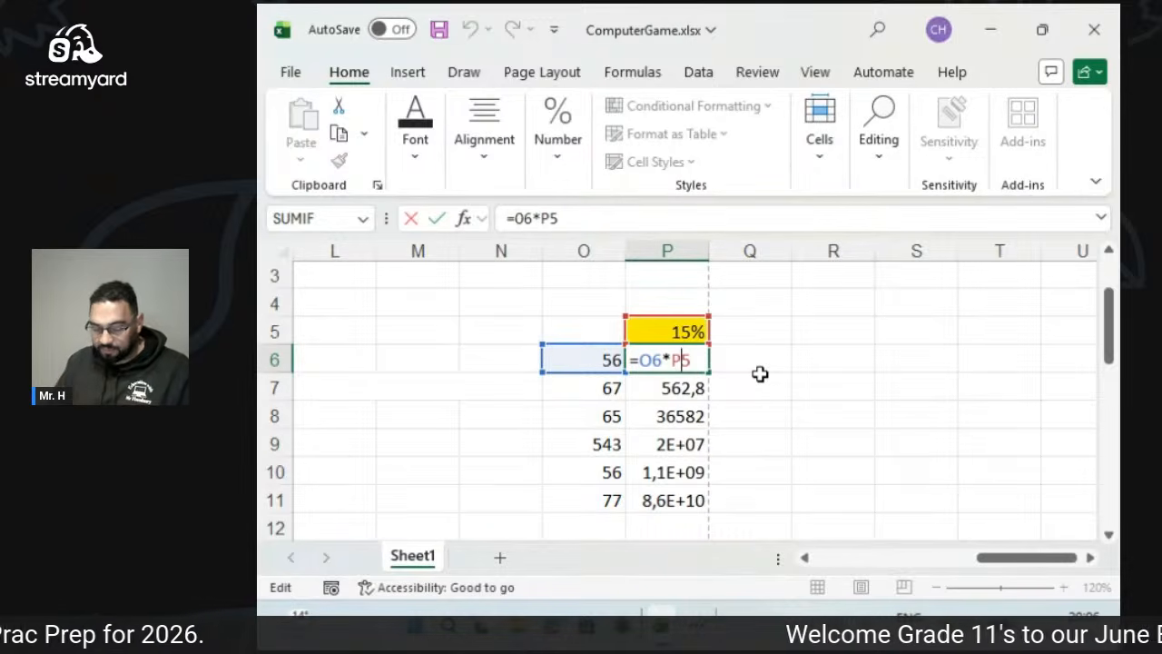
key(F4)
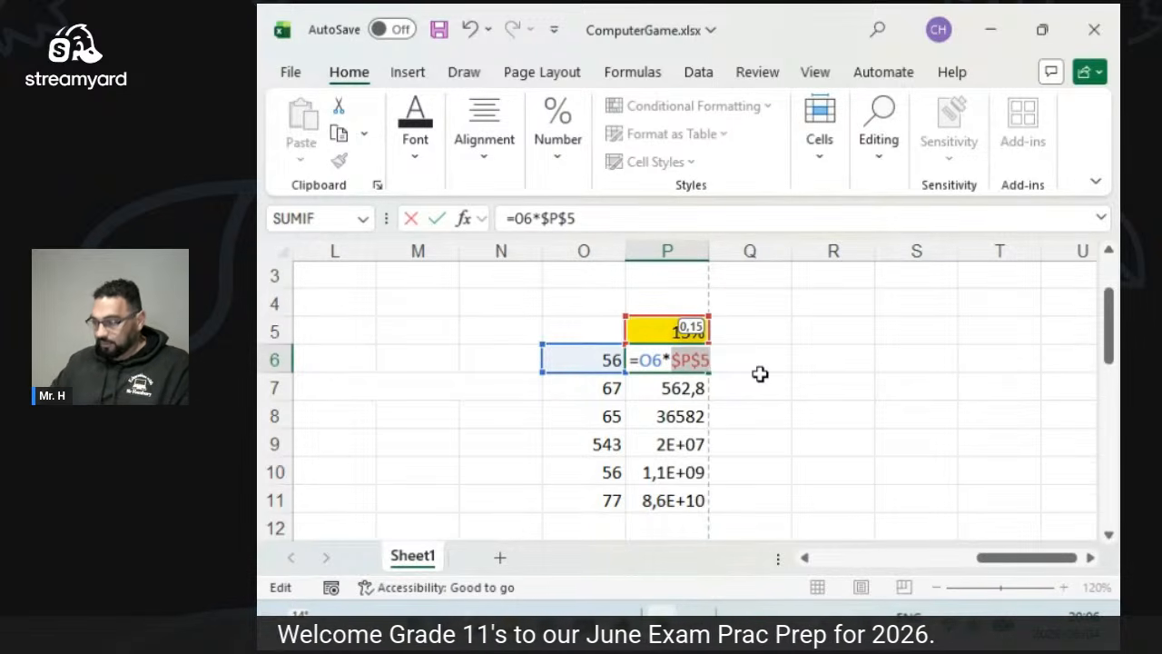
key(Return)
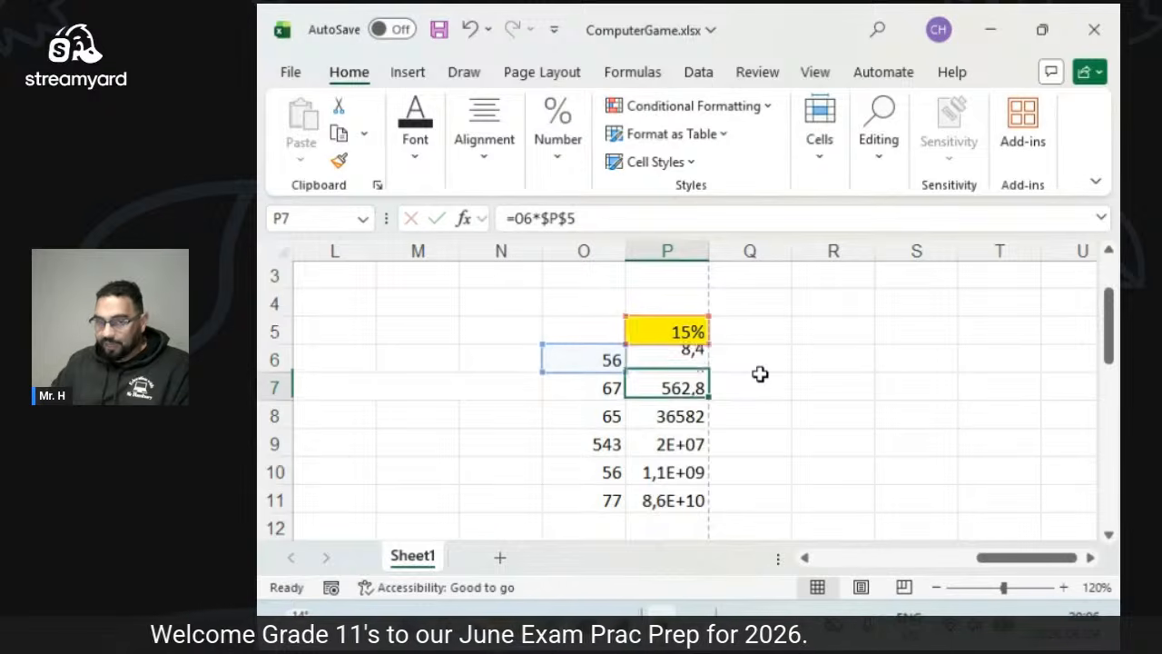
click(683, 358)
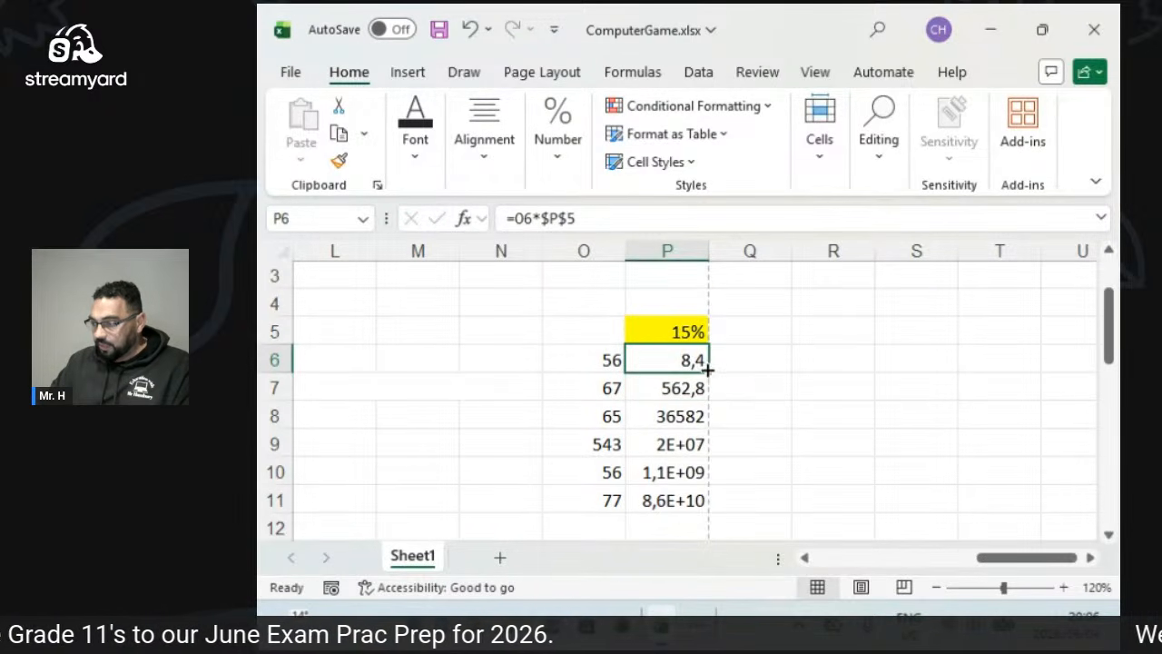
drag(708, 373, 708, 514)
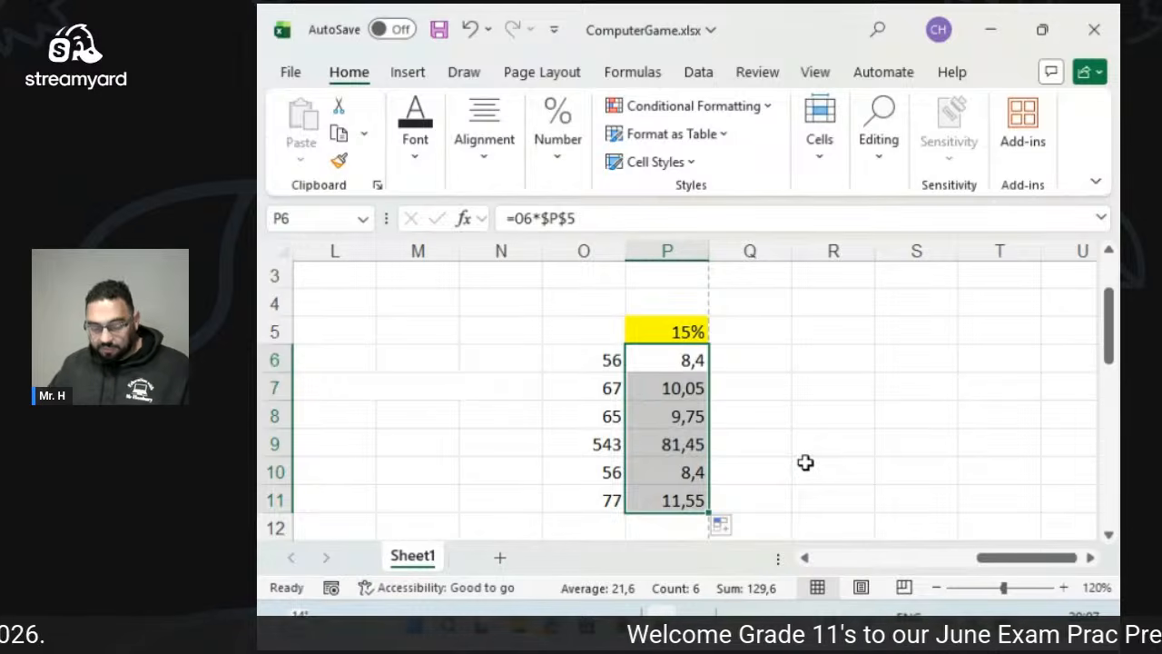
Inspect which cells the filled formulas in P7 through P10 refer to.
click(680, 361)
click(680, 385)
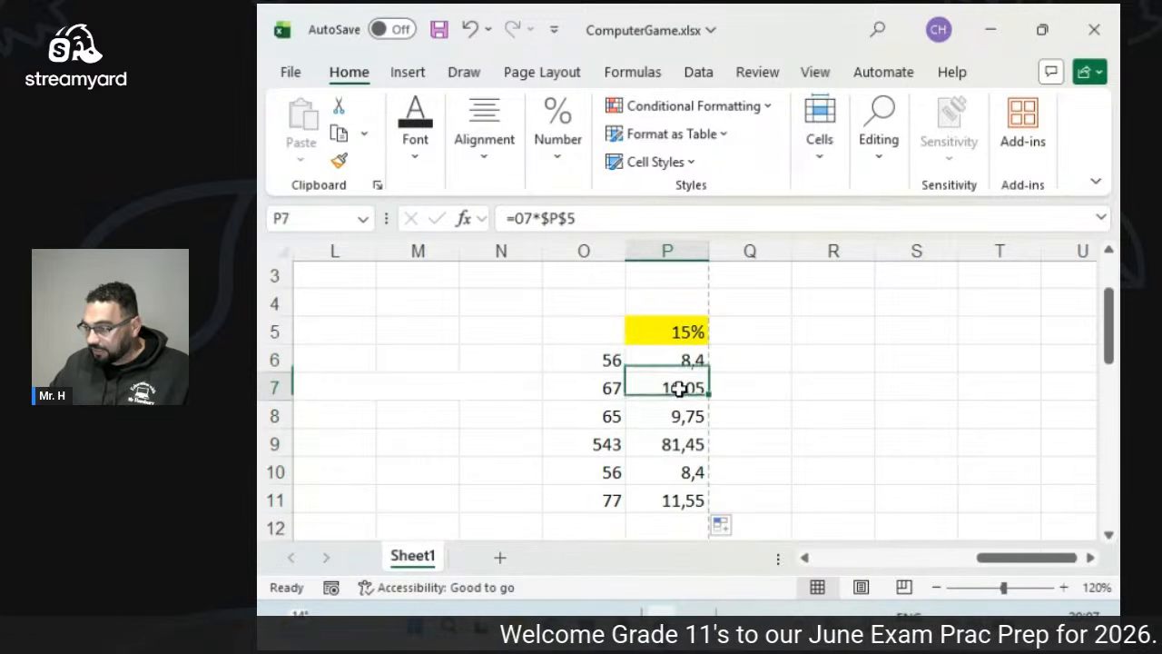
double_click(680, 385)
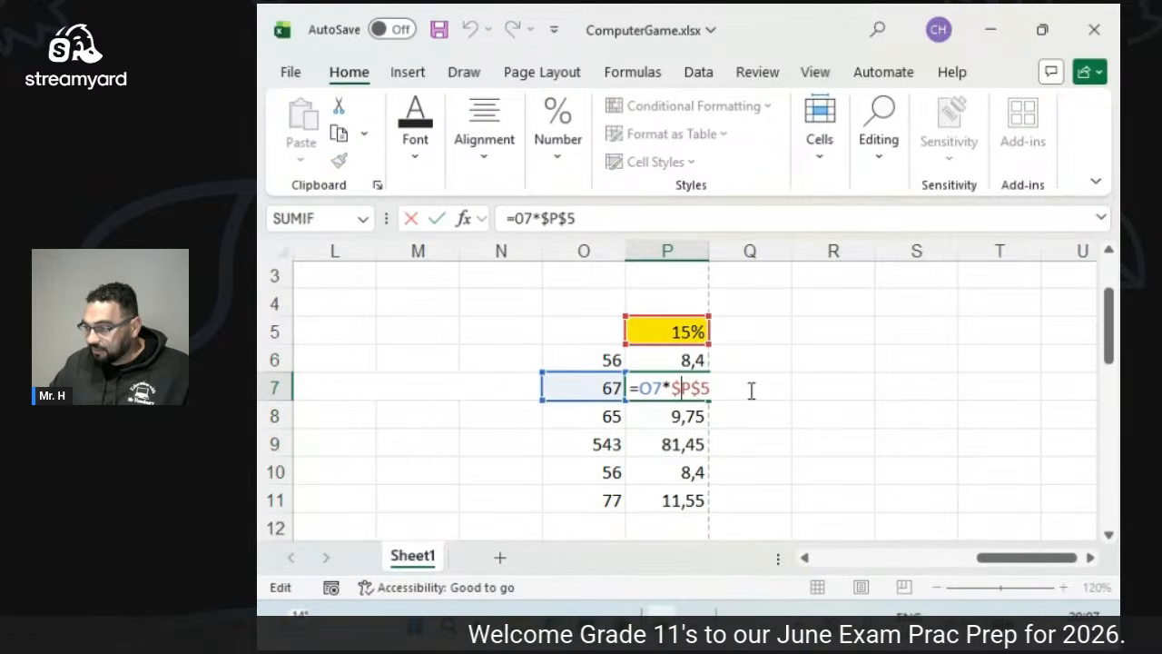
key(Escape)
double_click(689, 415)
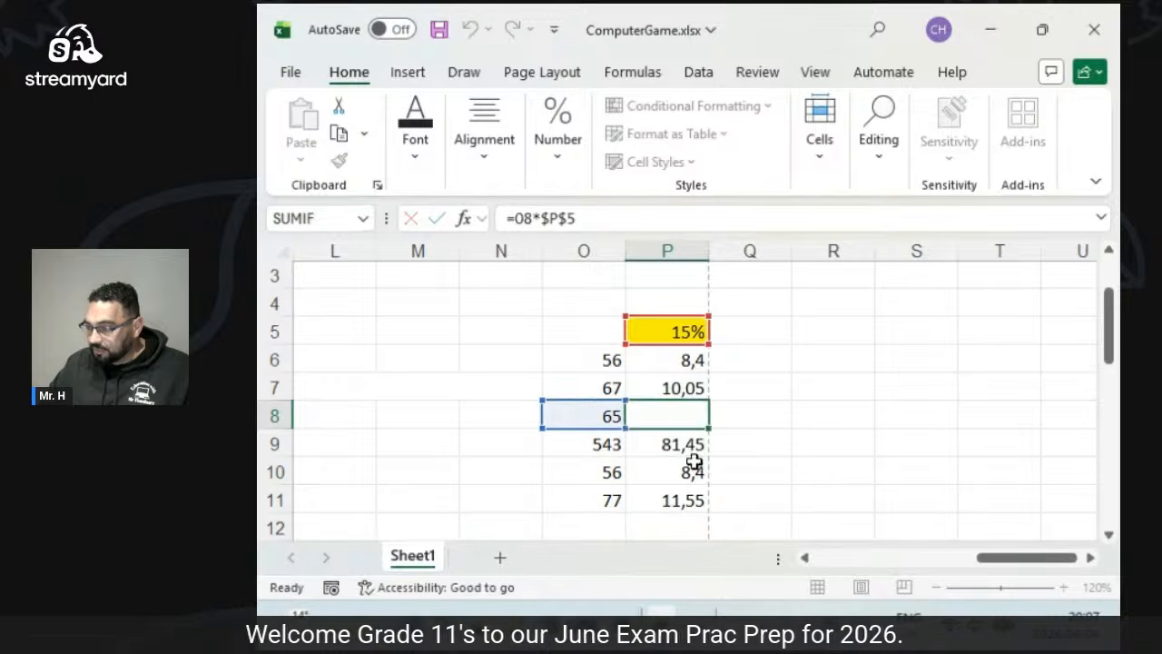
key(Escape)
click(695, 449)
double_click(696, 444)
key(Escape)
click(695, 472)
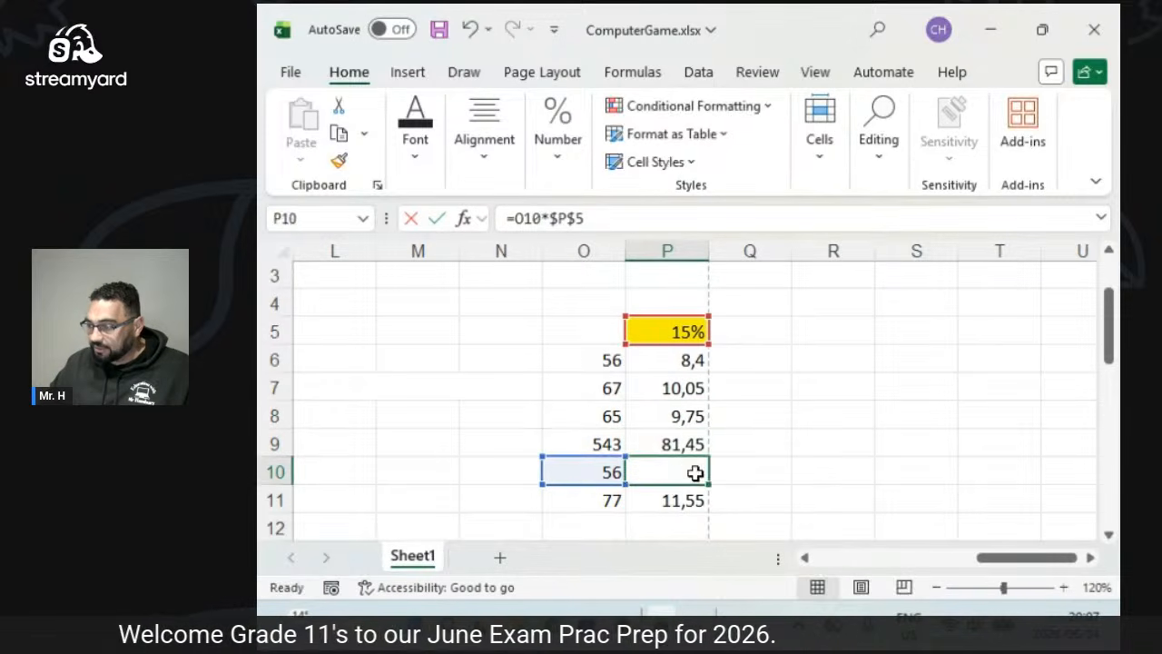
double_click(695, 472)
key(Escape)
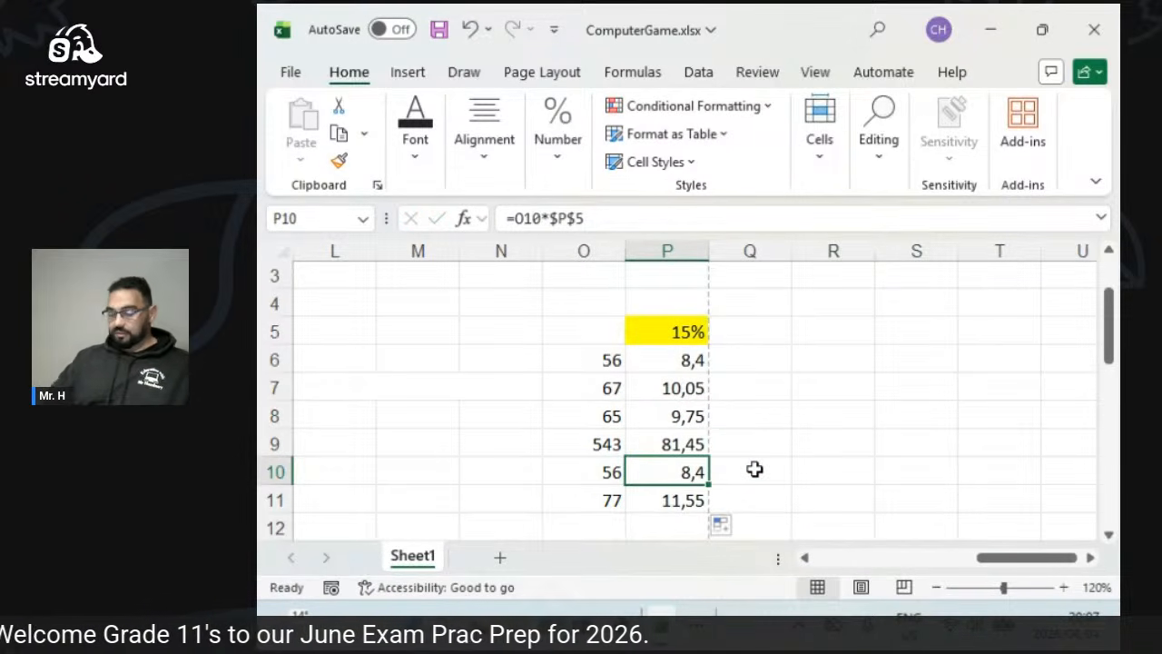
click(740, 448)
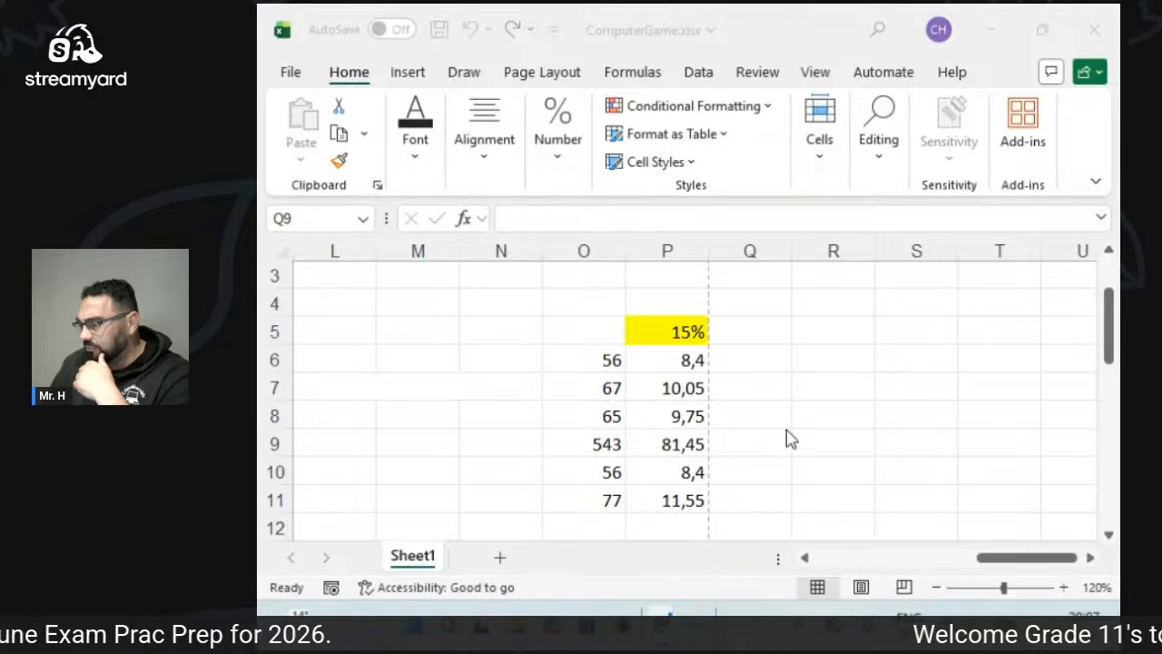
Clear the calculated results from P7 to P11 and from P6.
click(789, 438)
drag(691, 387, 706, 502)
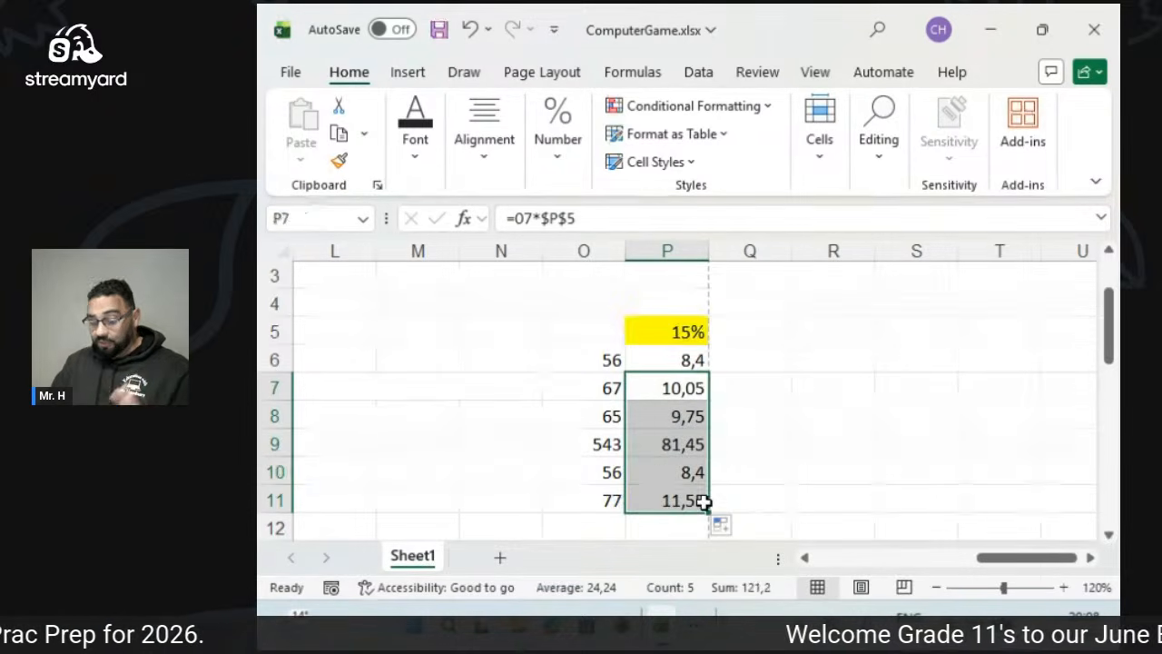
key(Delete)
click(693, 438)
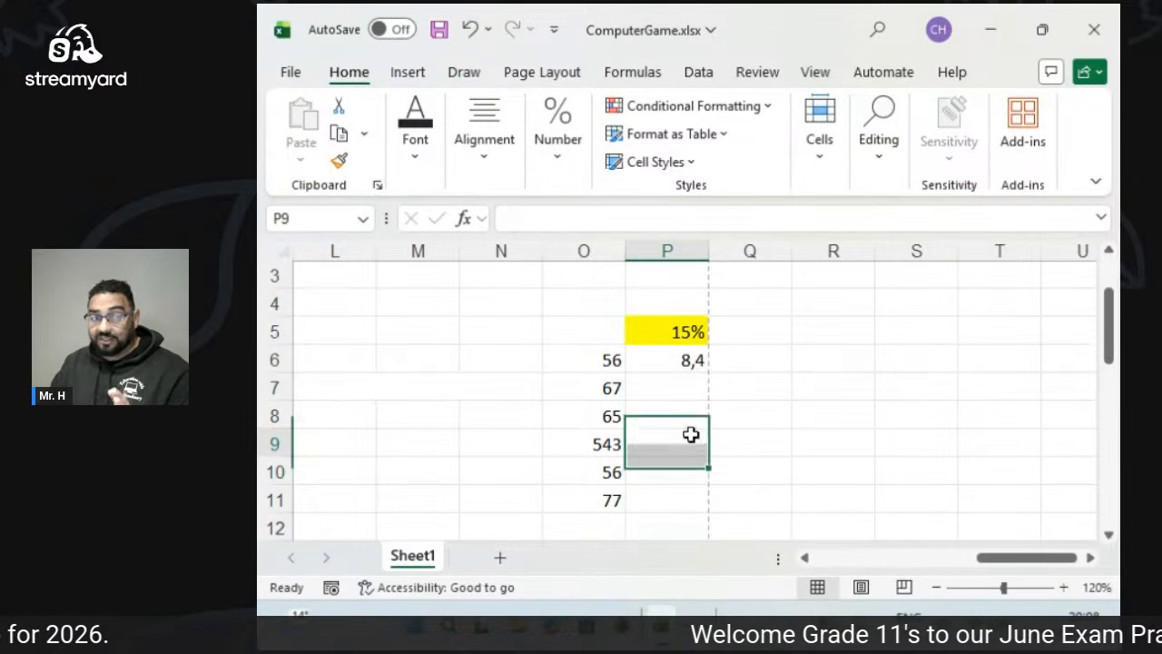
click(690, 359)
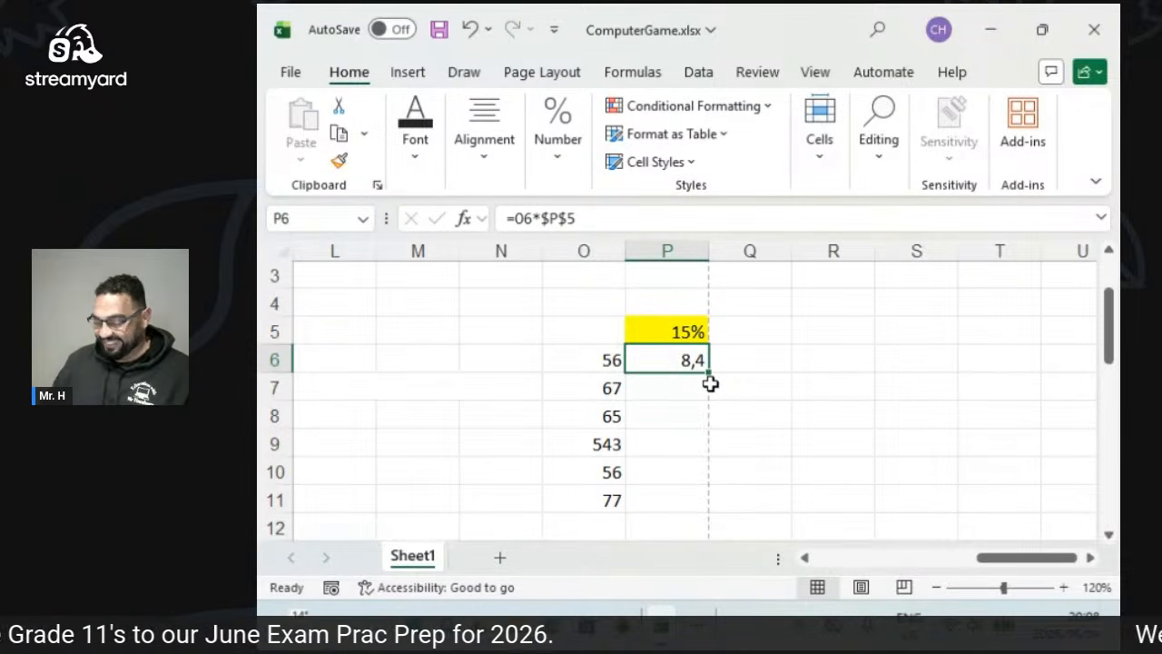
key(Delete)
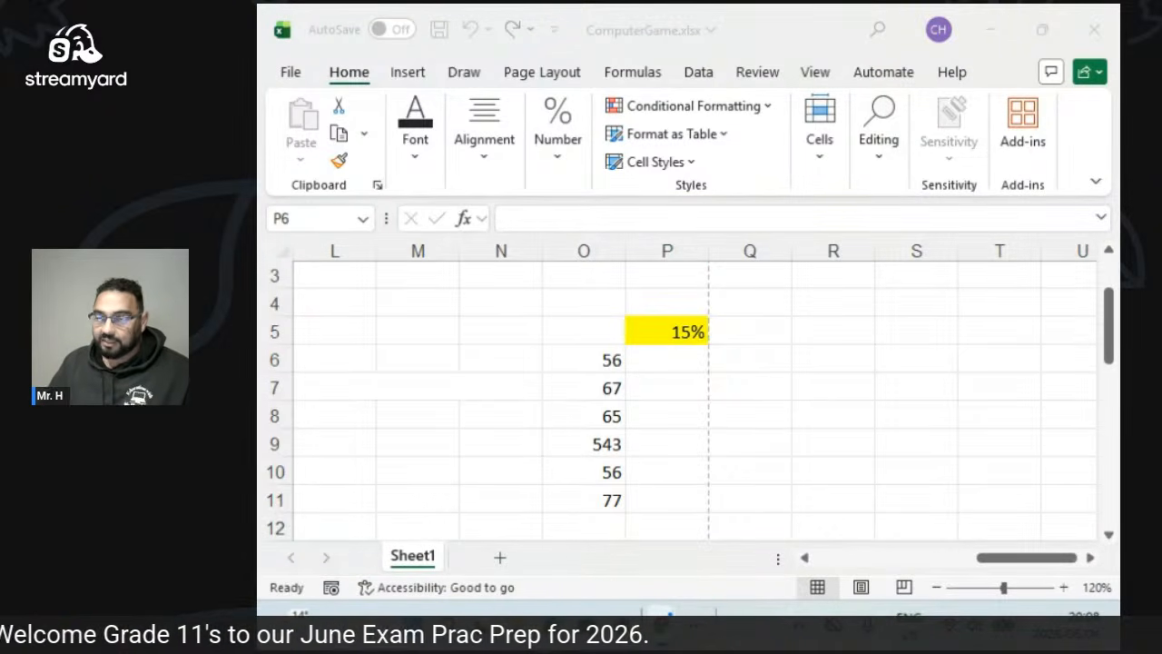
Enter the formula =O6*$P$5 in P6 with an absolute percentage reference, and fill it down to P11.
click(660, 354)
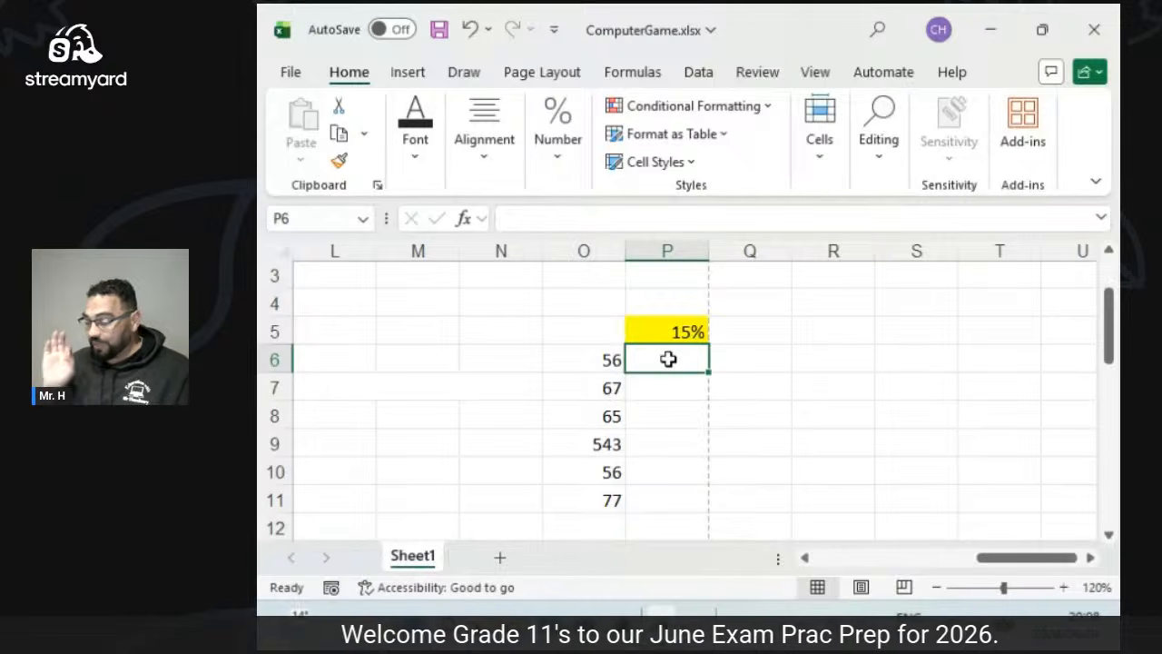
text(=)
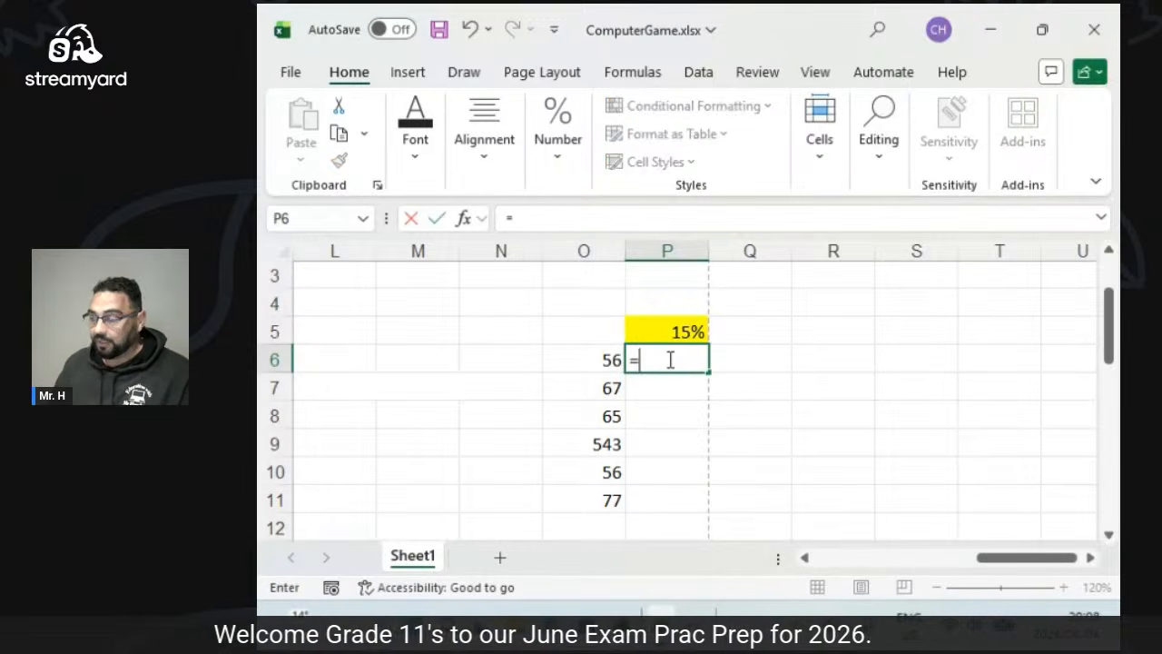
click(604, 360)
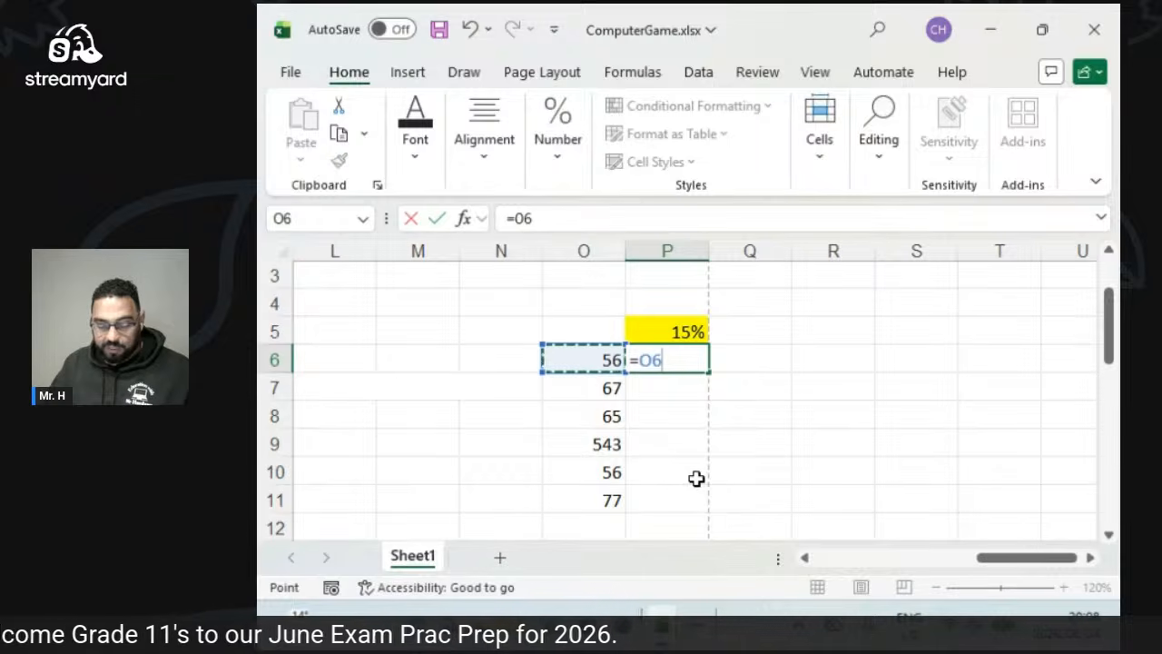
text(*)
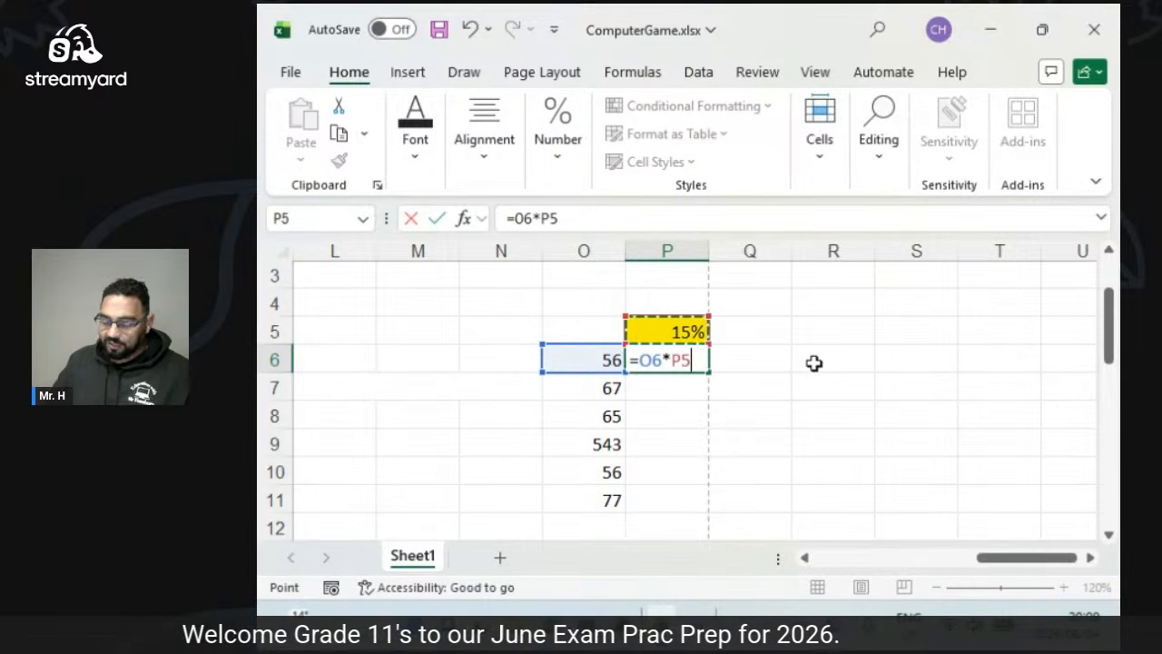
key(Left)
key(Right)
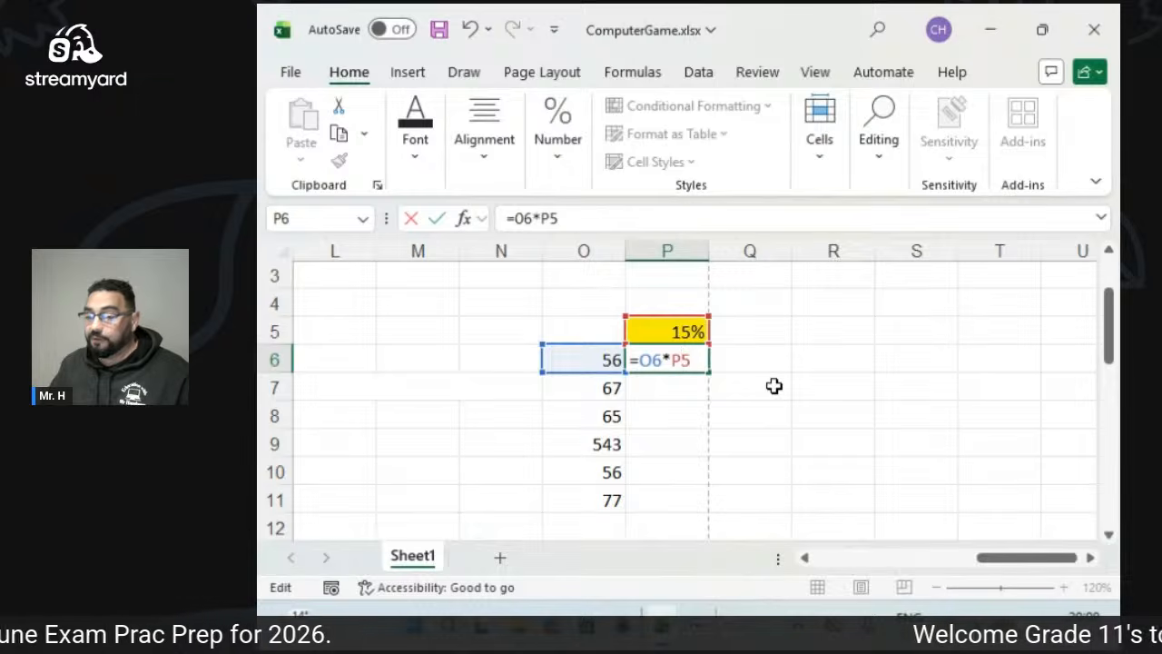
key(F4)
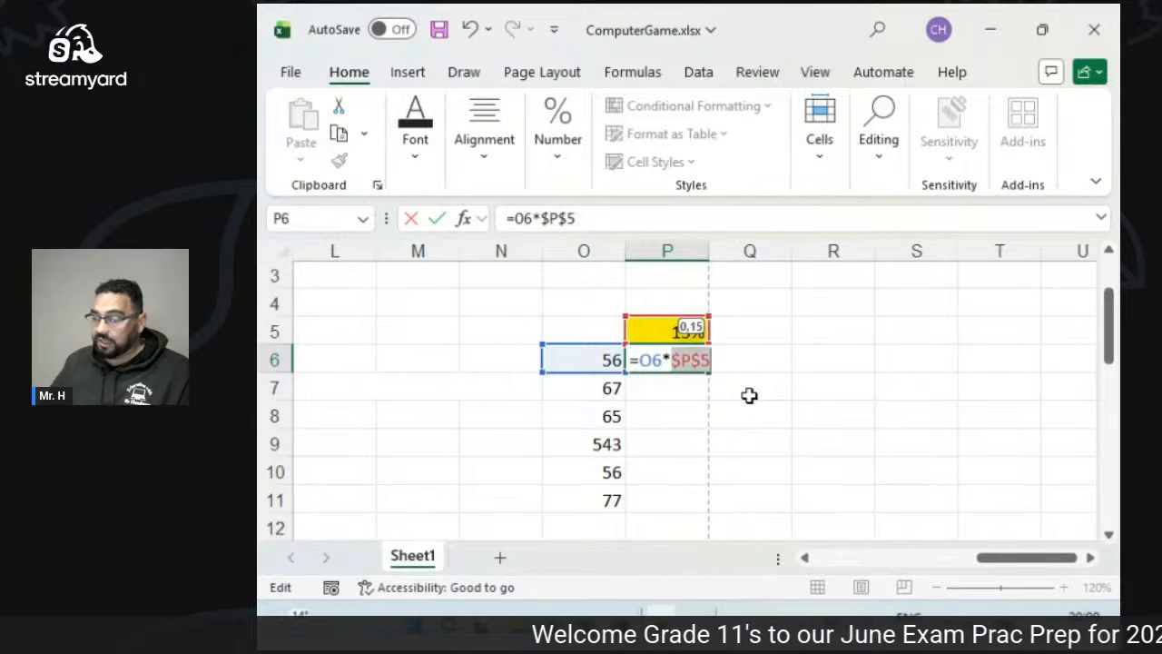
key(Return)
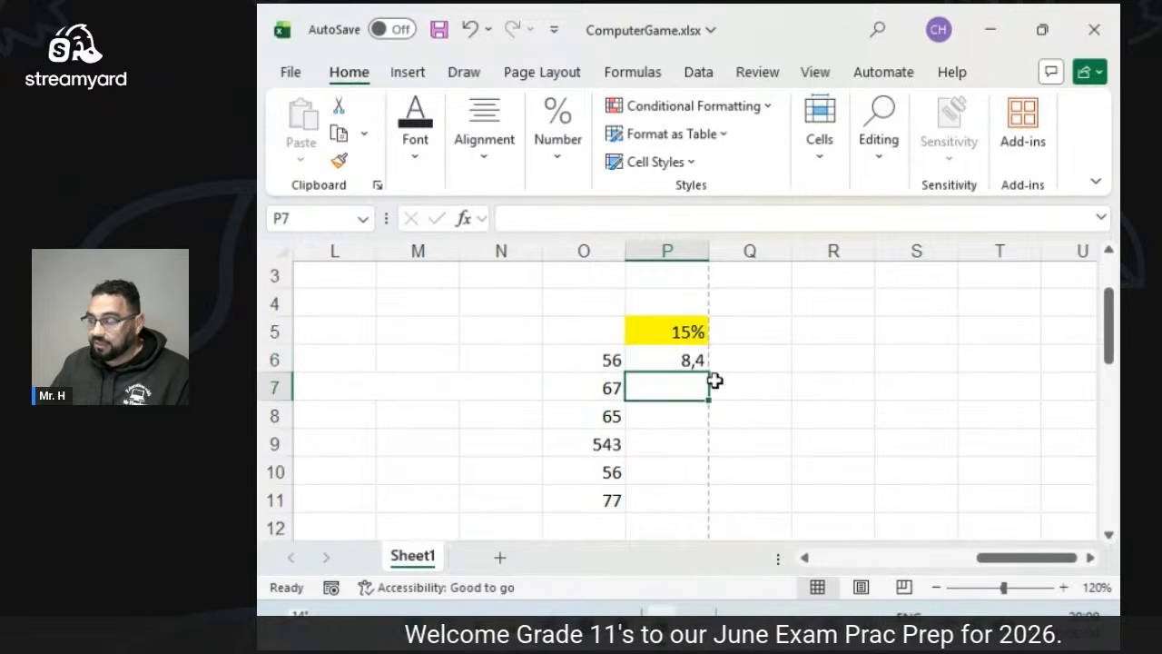
click(692, 360)
drag(711, 372, 706, 510)
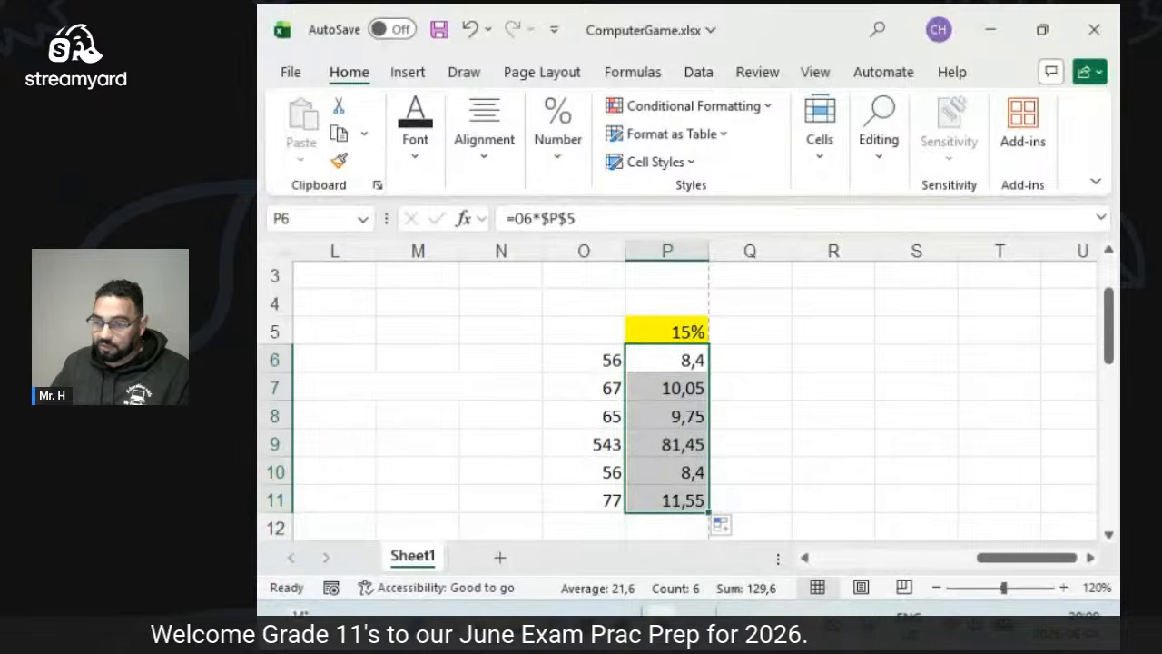
key(alt+Tab)
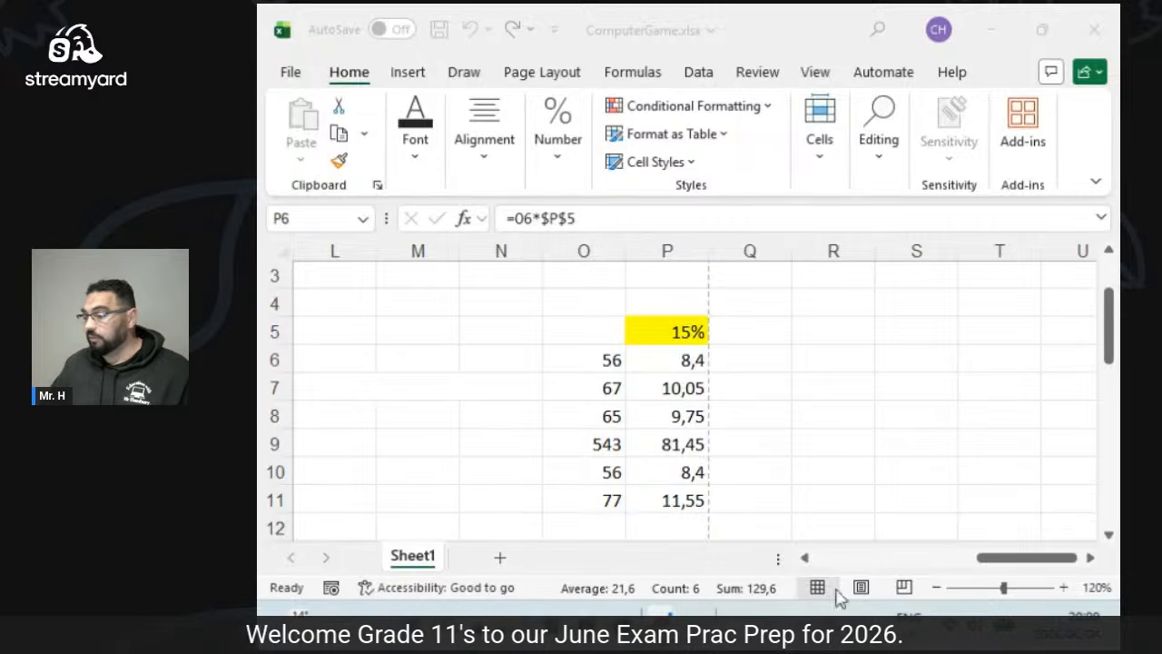
click(533, 424)
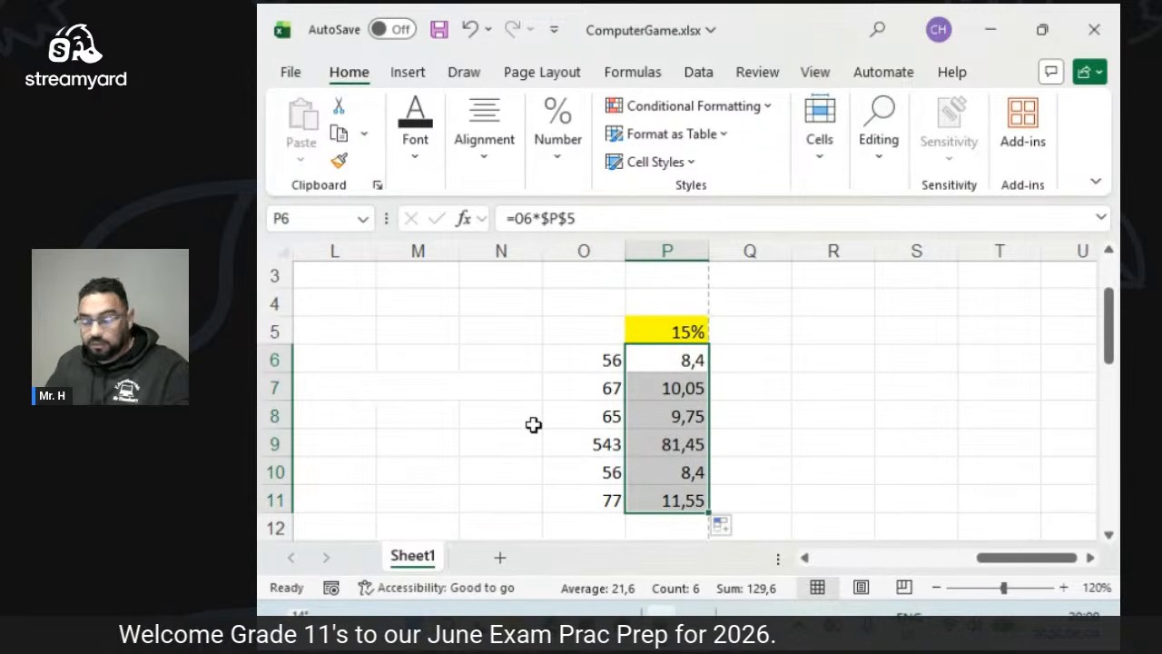
Enter the formula =RANDBETWEEN(1;50) in L9, in the randbetween row of the Building Blocks list.
click(804, 557)
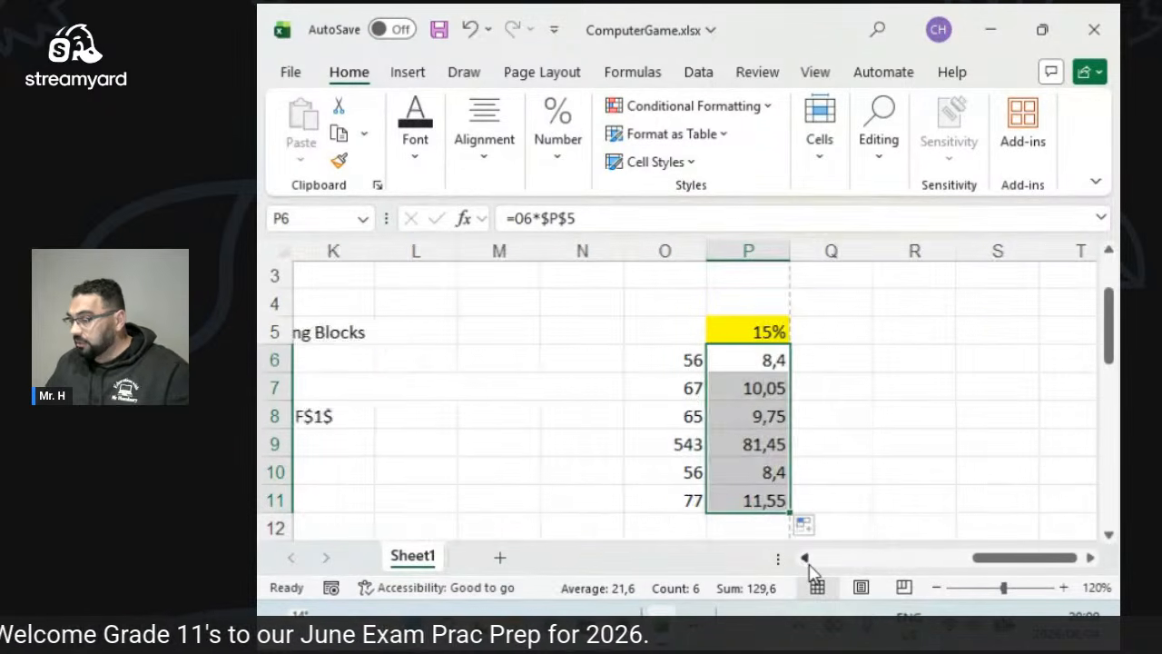
click(804, 558)
click(804, 557)
click(804, 557)
click(686, 447)
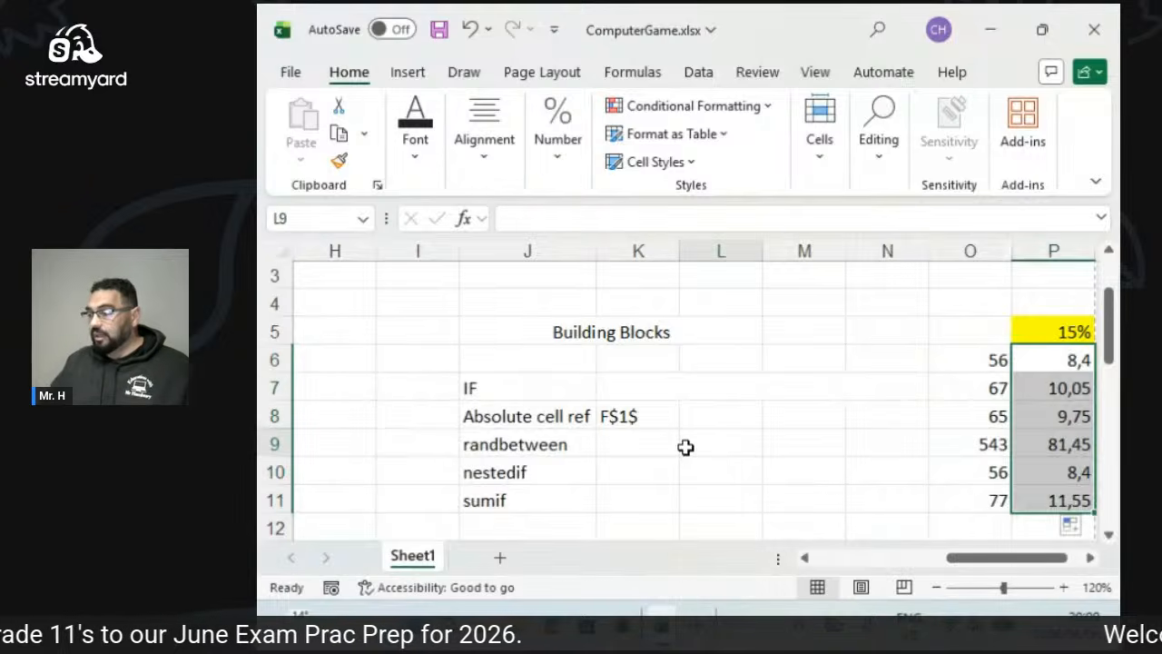
text(=rand)
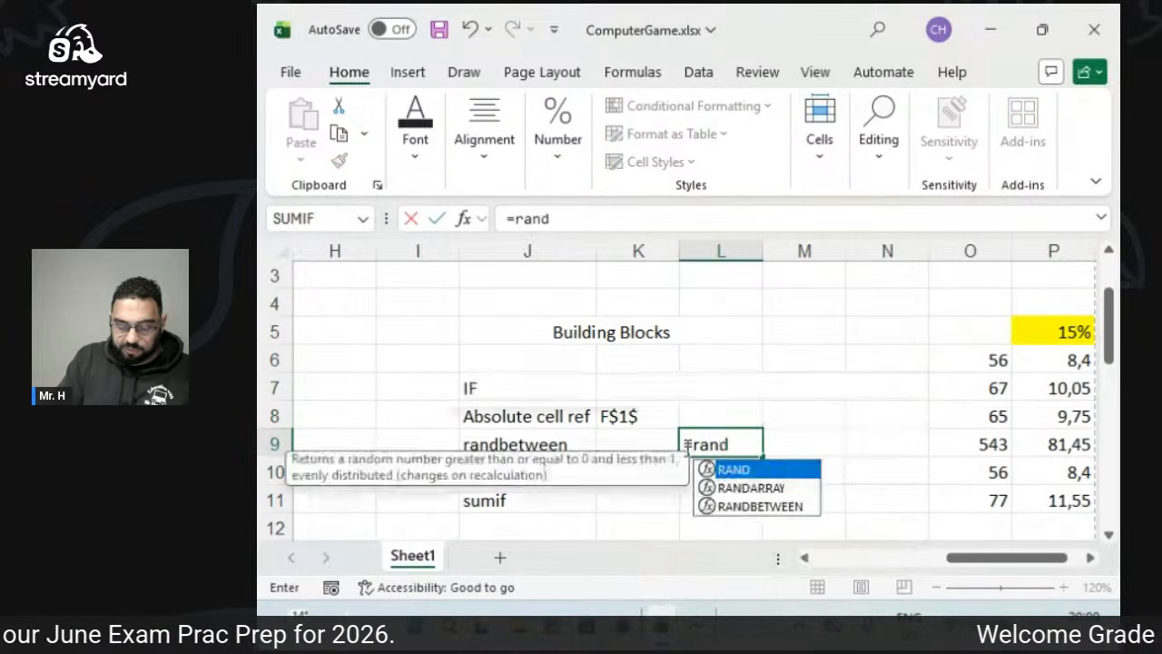
text(between()
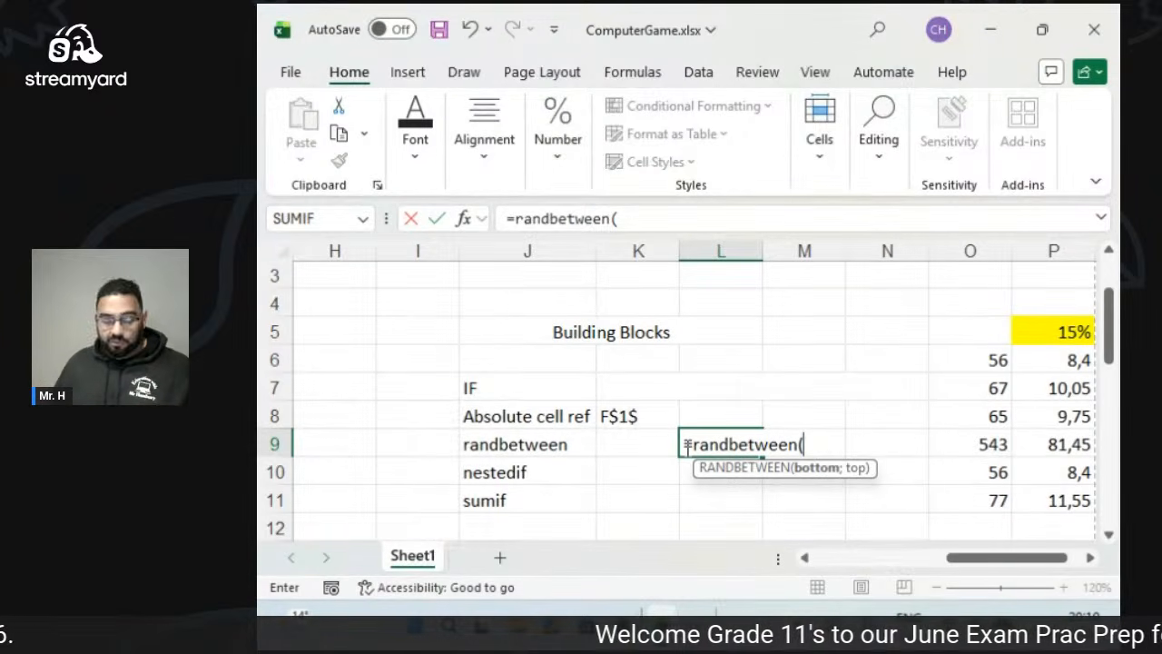
text(1)
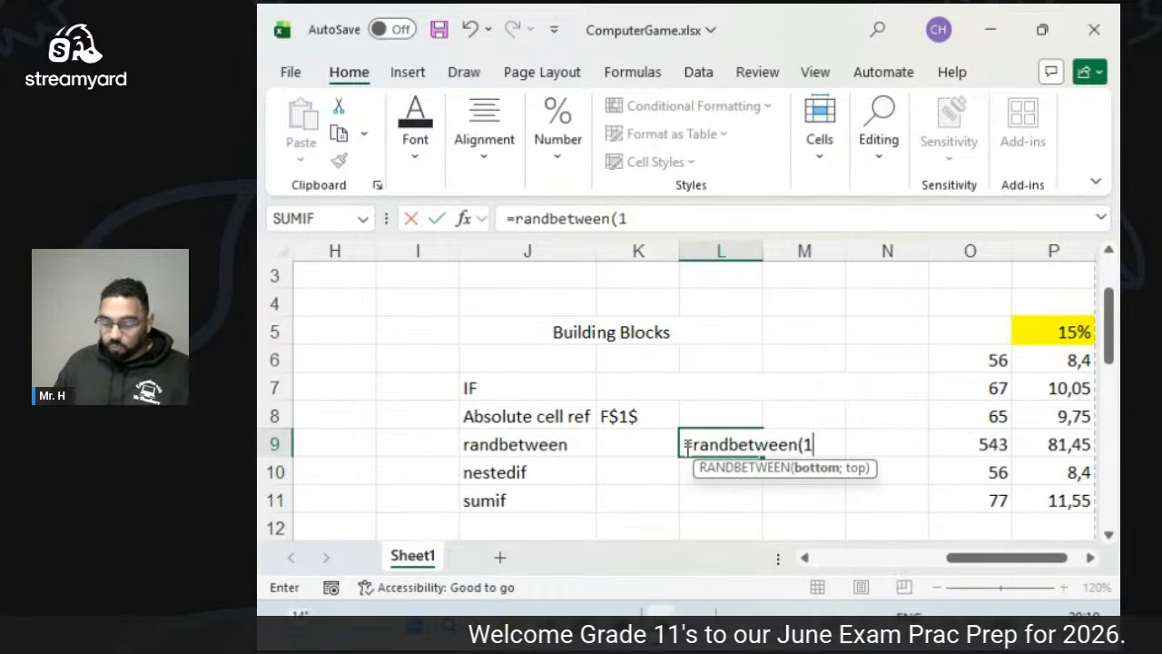
text(;50)
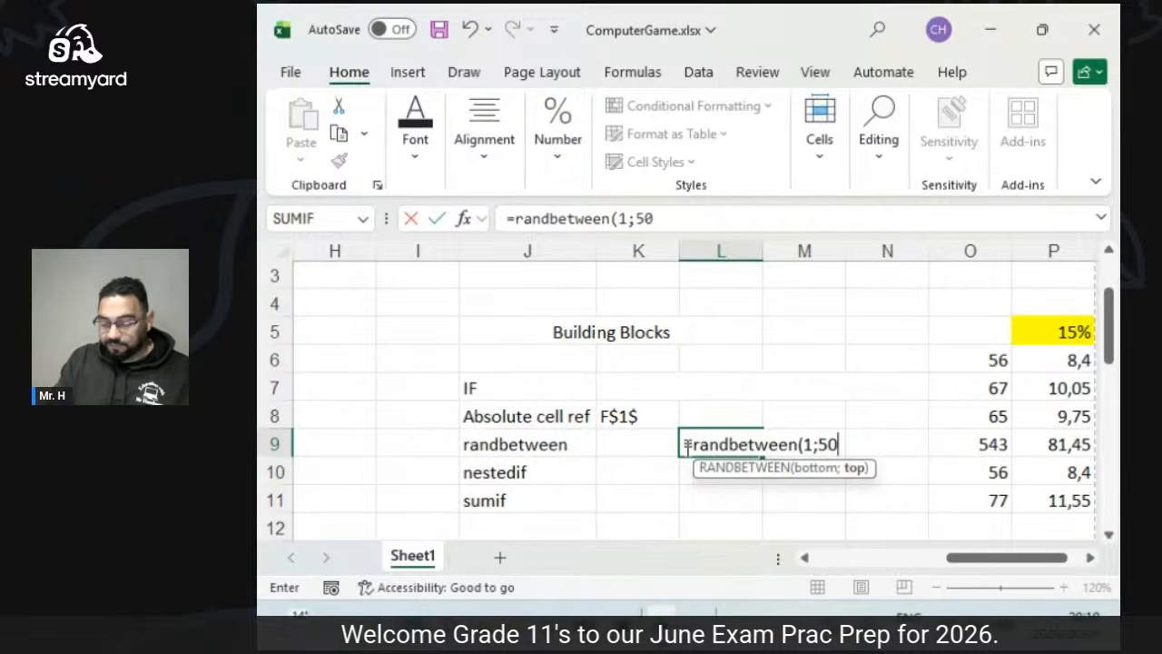
text())
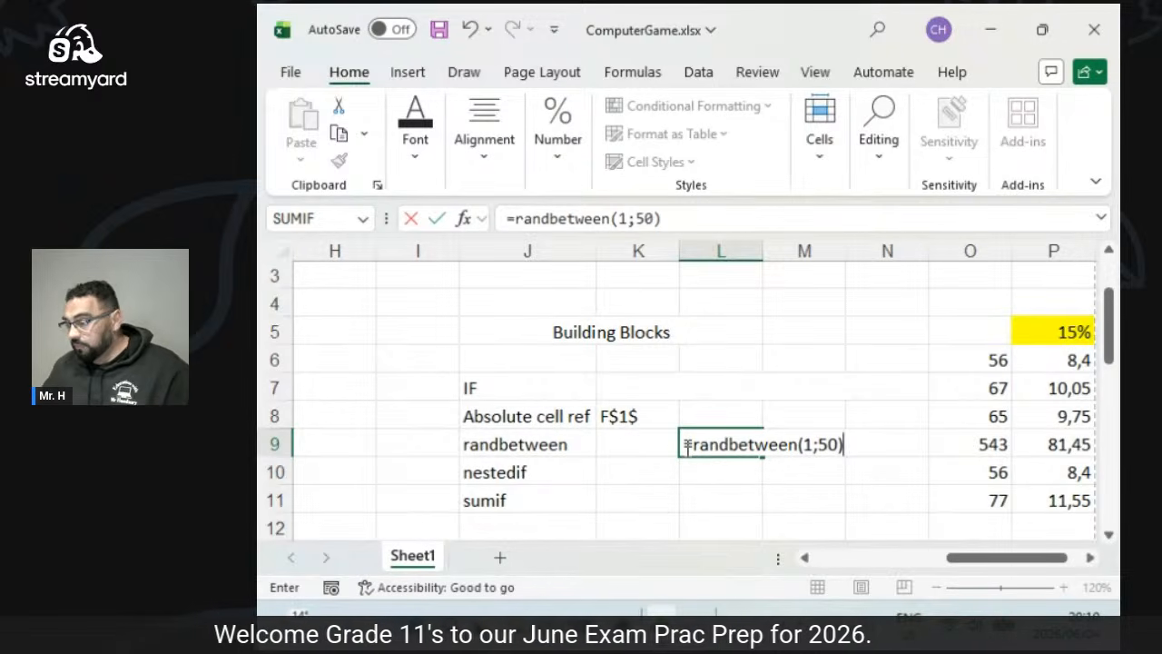
key(Return)
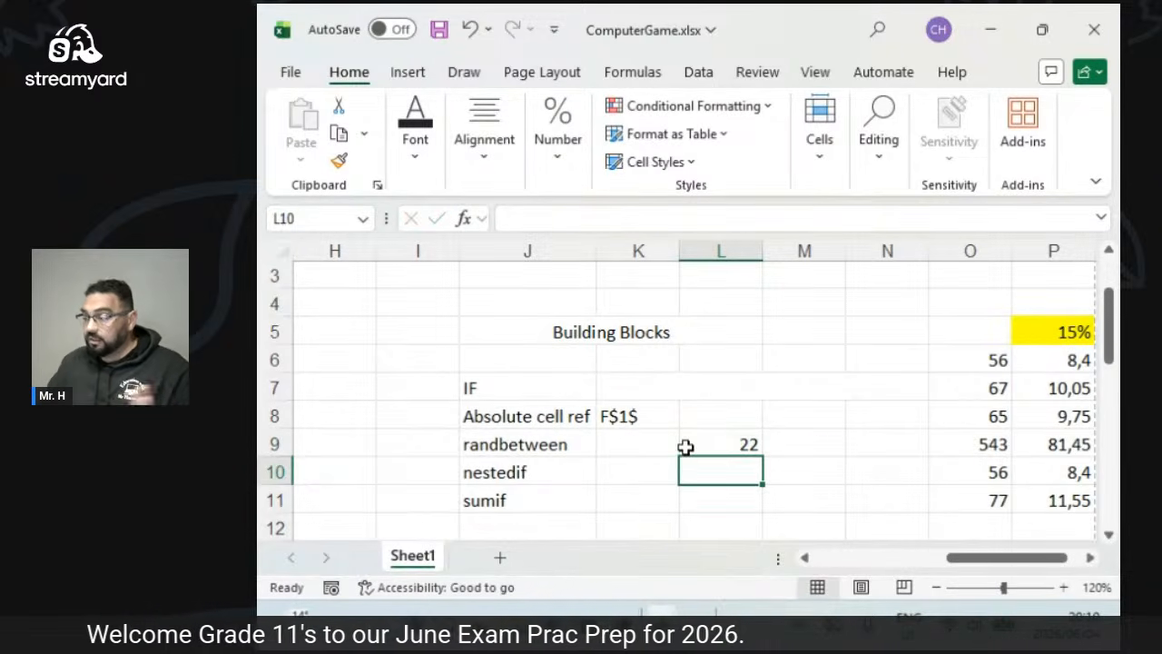
Fill the RANDBETWEEN formula from L9 down to L31 and review the generated numbers.
scroll(776, 393, down, 2)
click(739, 287)
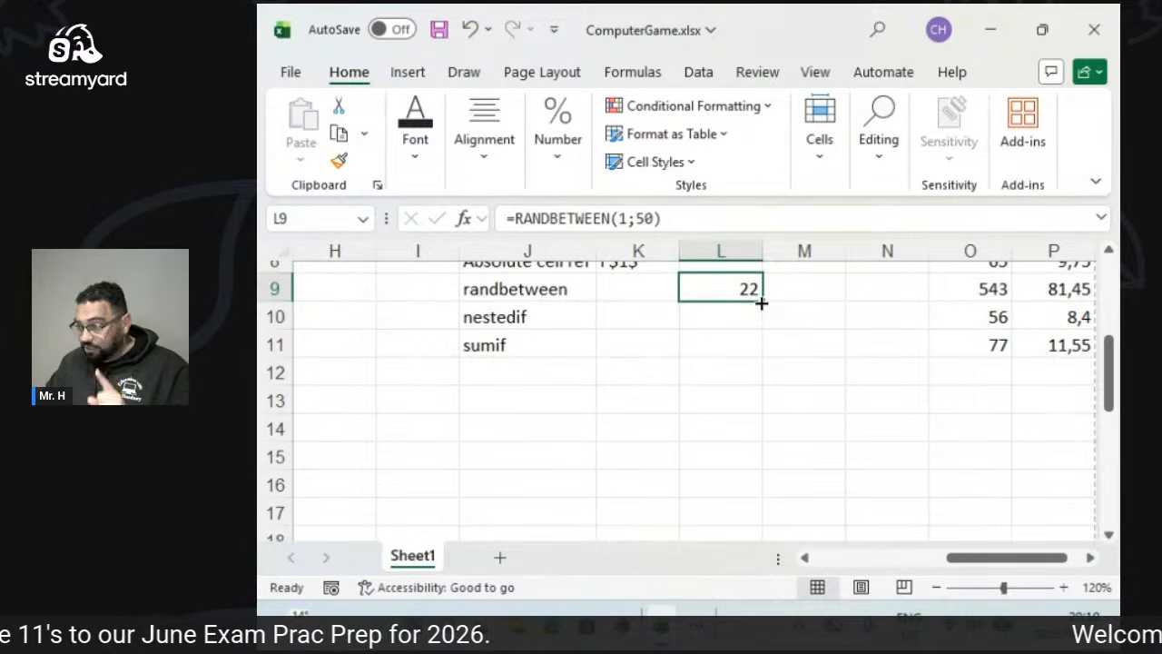
drag(760, 303, 750, 526)
scroll(750, 500, down, 3)
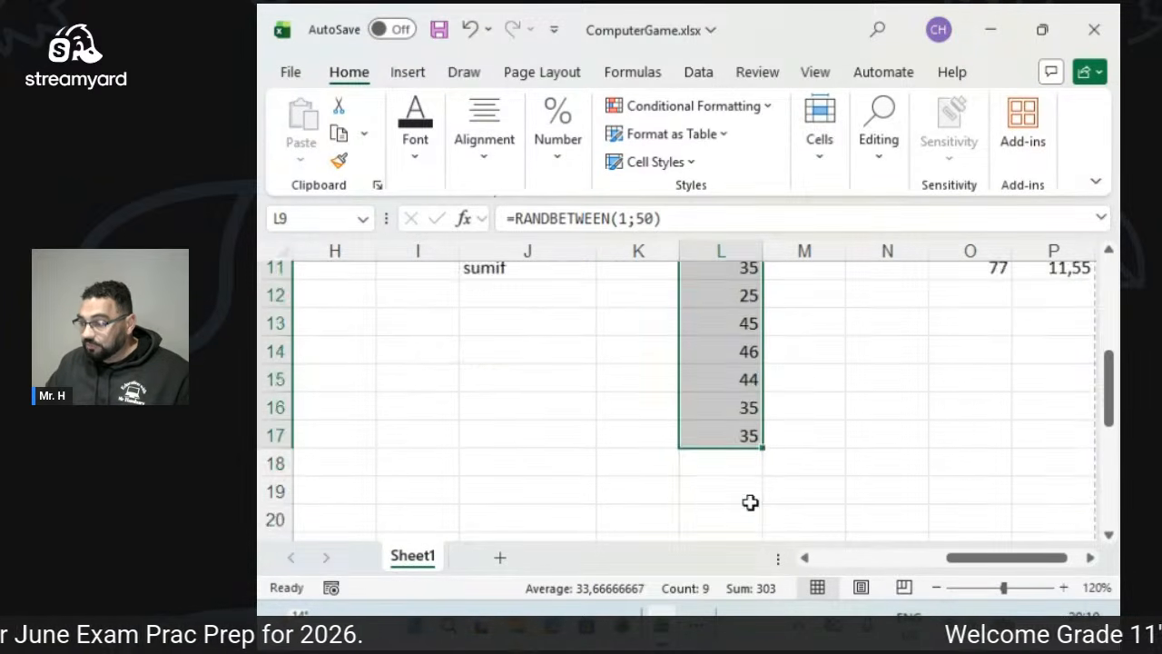
click(758, 285)
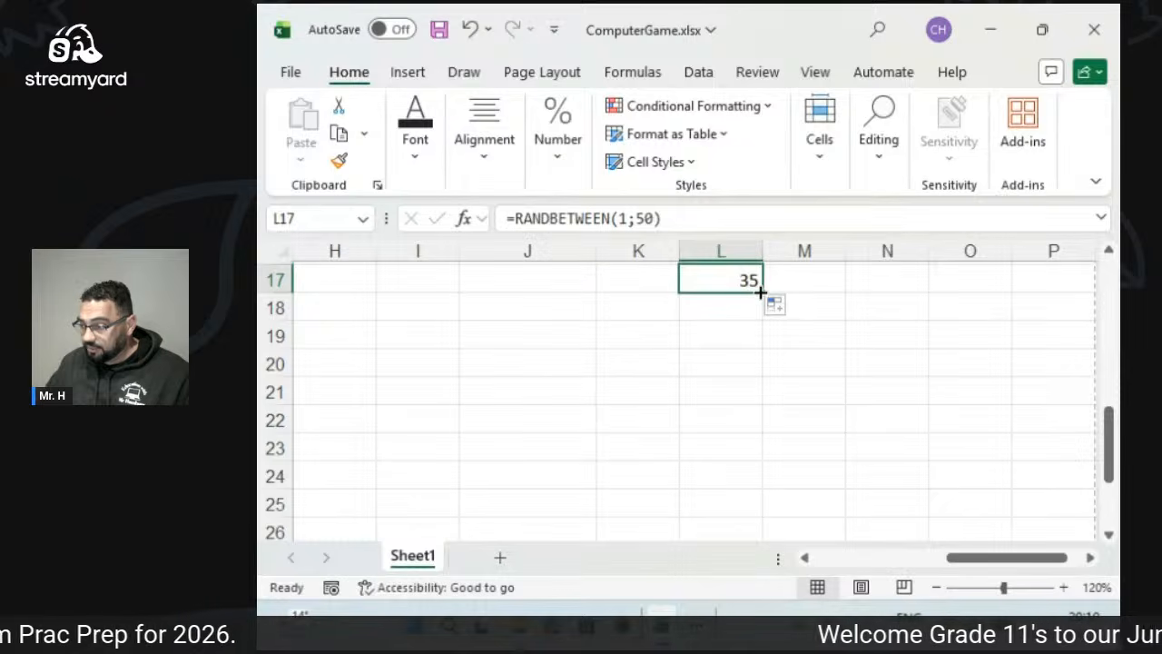
drag(761, 290, 758, 534)
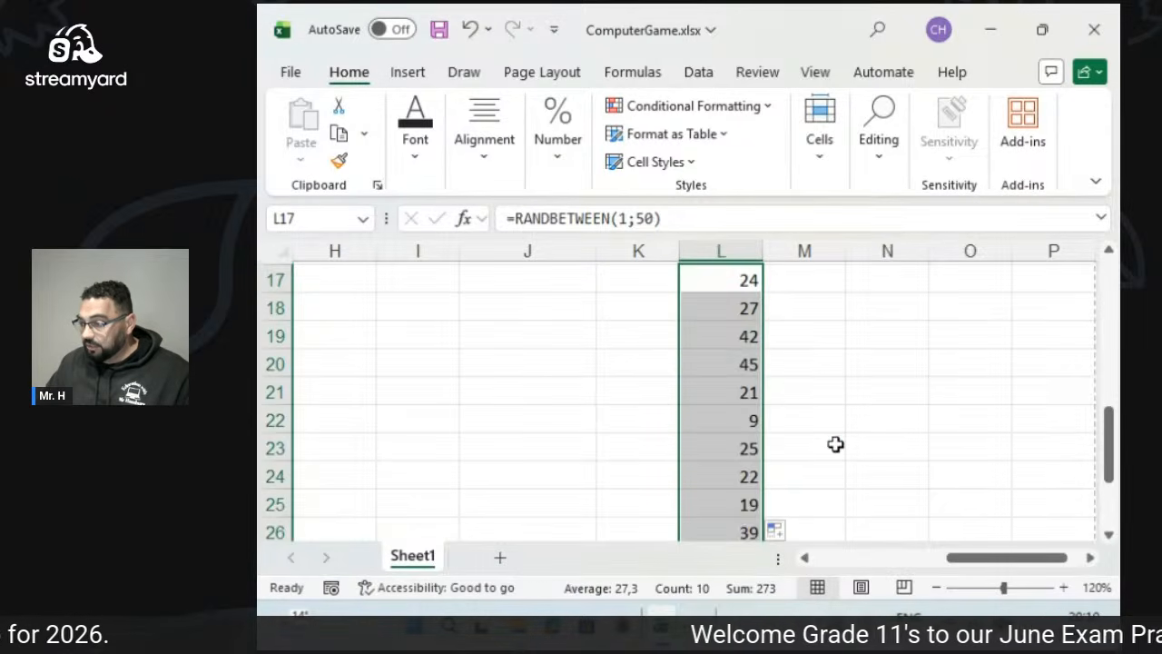
scroll(835, 444, down, 2)
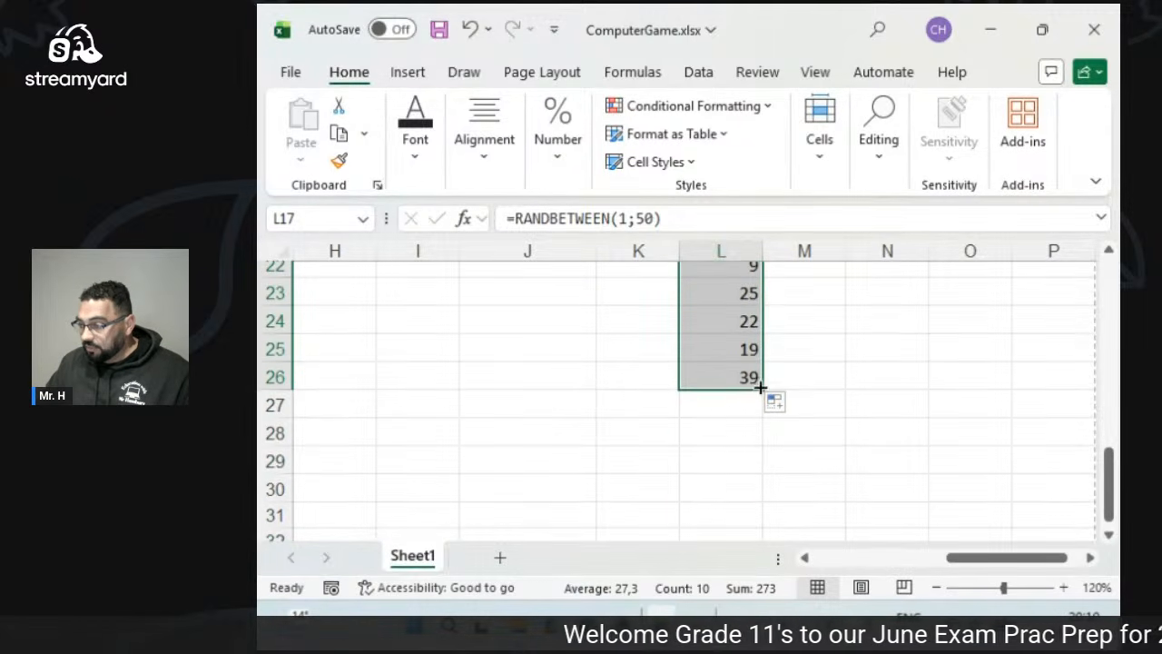
drag(761, 388, 768, 514)
scroll(835, 481, up, 1)
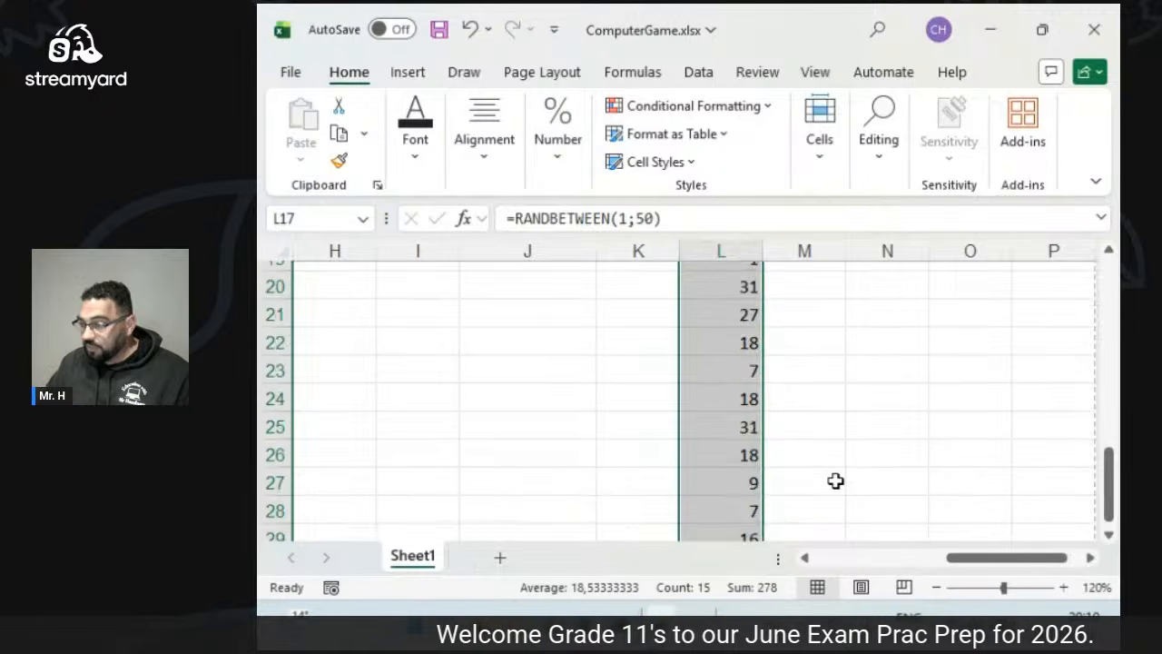
scroll(835, 480, up, 6)
scroll(786, 469, down, 1)
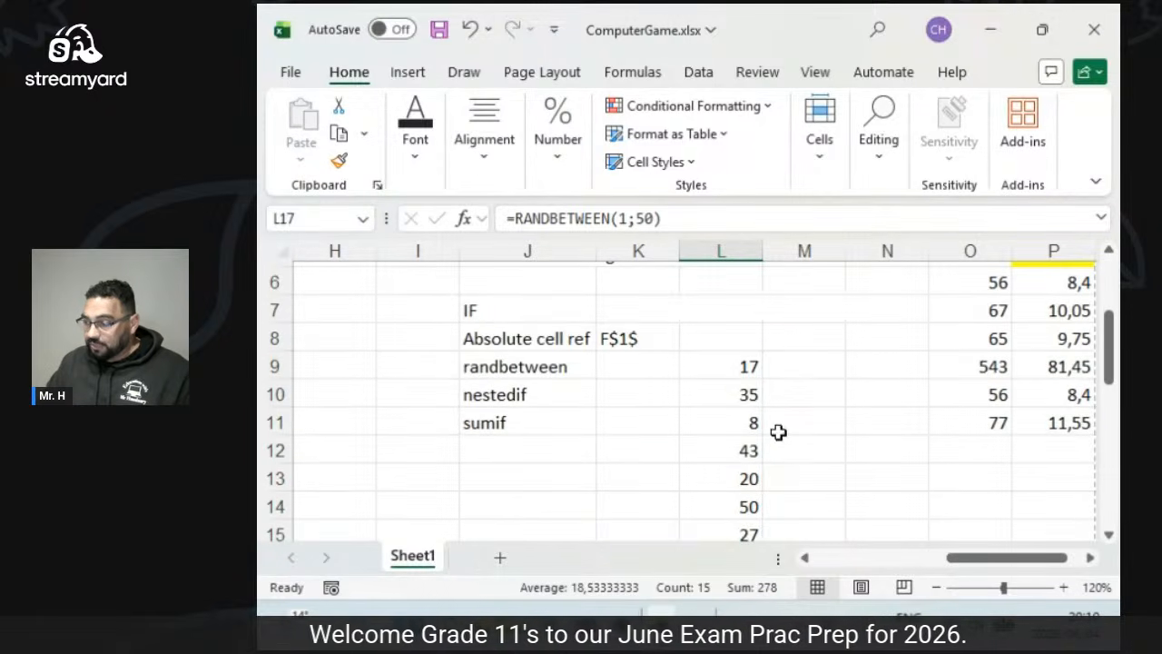
Inspect the RANDBETWEEN formula in L9, and close the ComputerGame workbook without saving the changes.
double_click(742, 366)
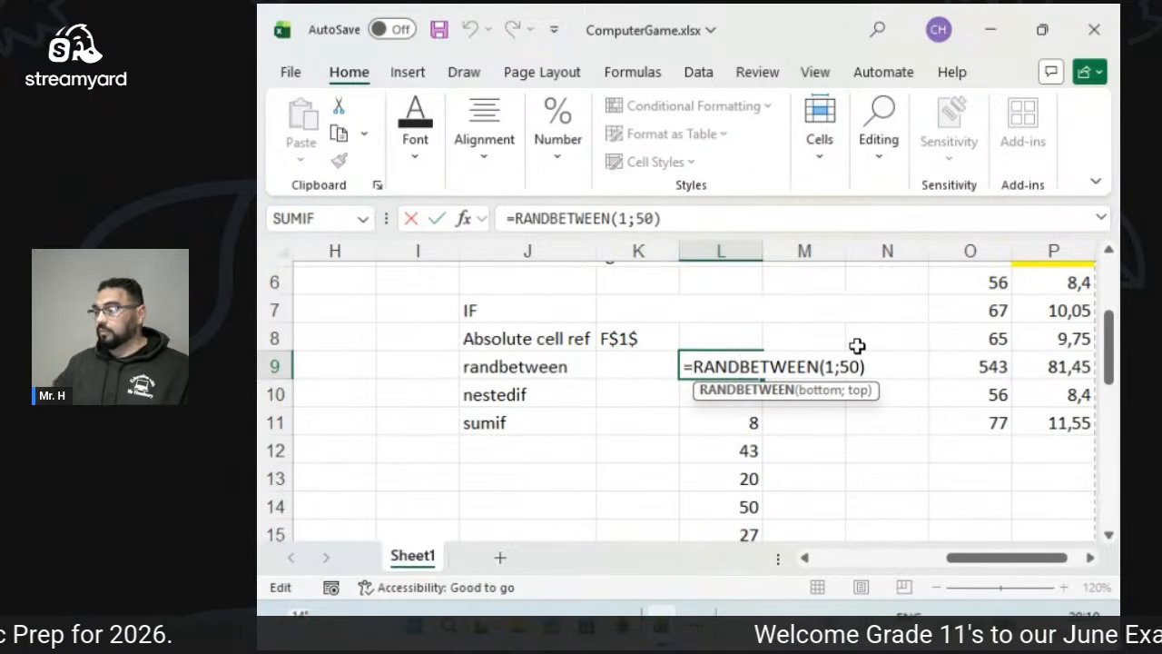
click(686, 453)
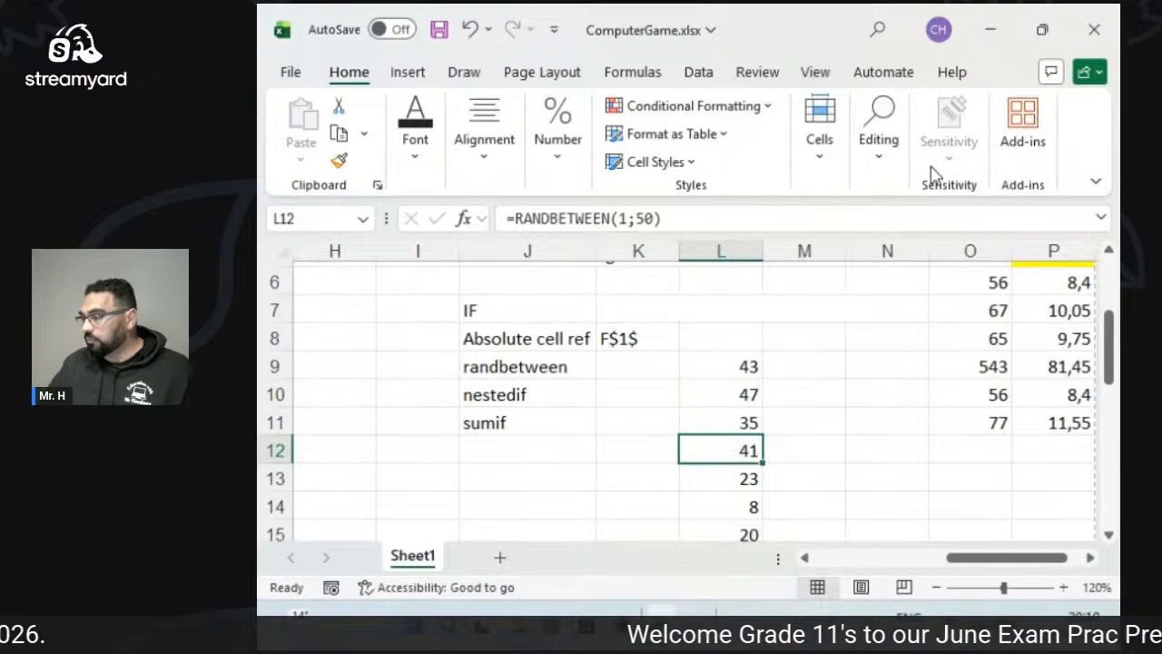
click(1094, 29)
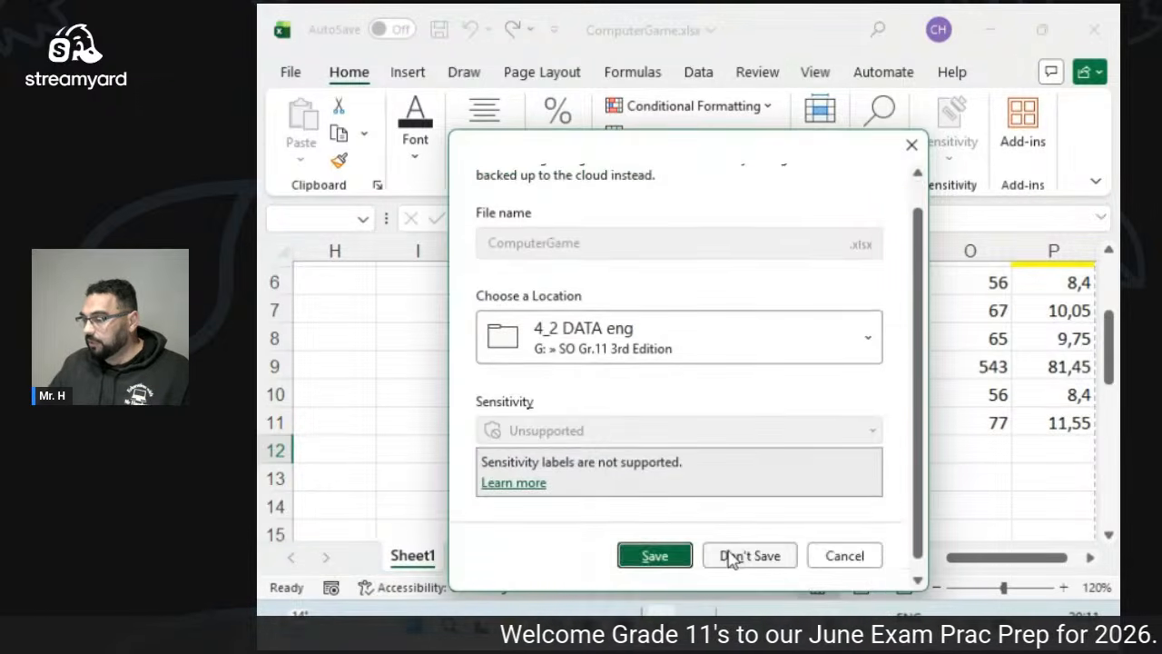
click(729, 551)
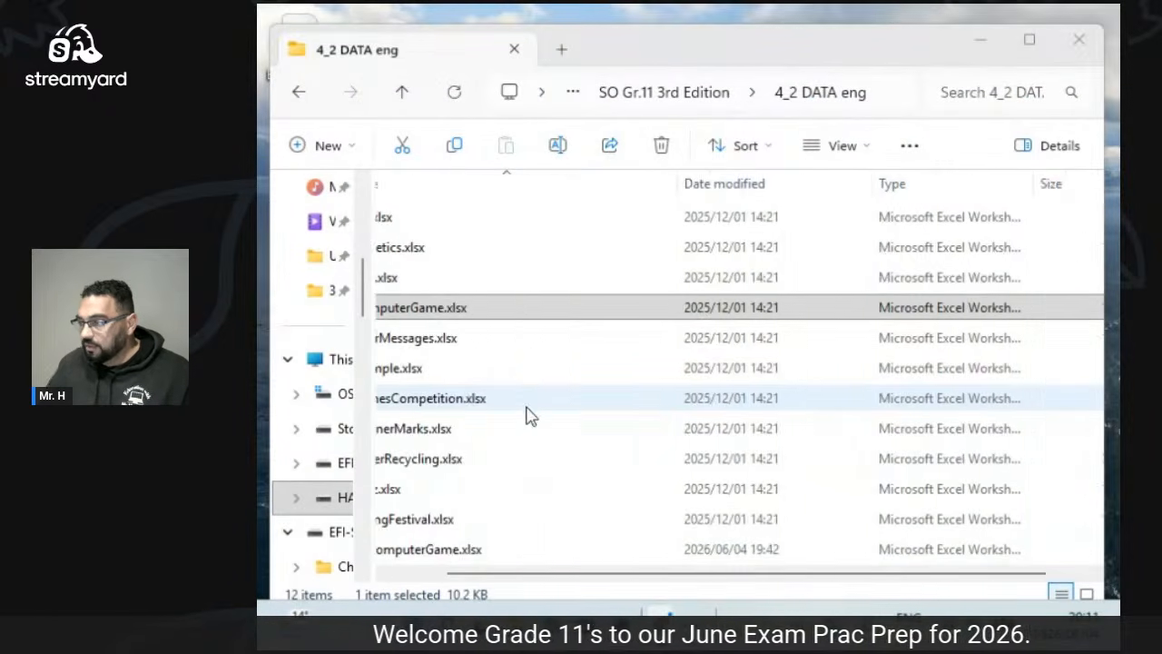
Go to the 4_3 DATA eng folder and check the contents of PricesBooks.xlsx, closing the workbook after viewing it.
click(299, 91)
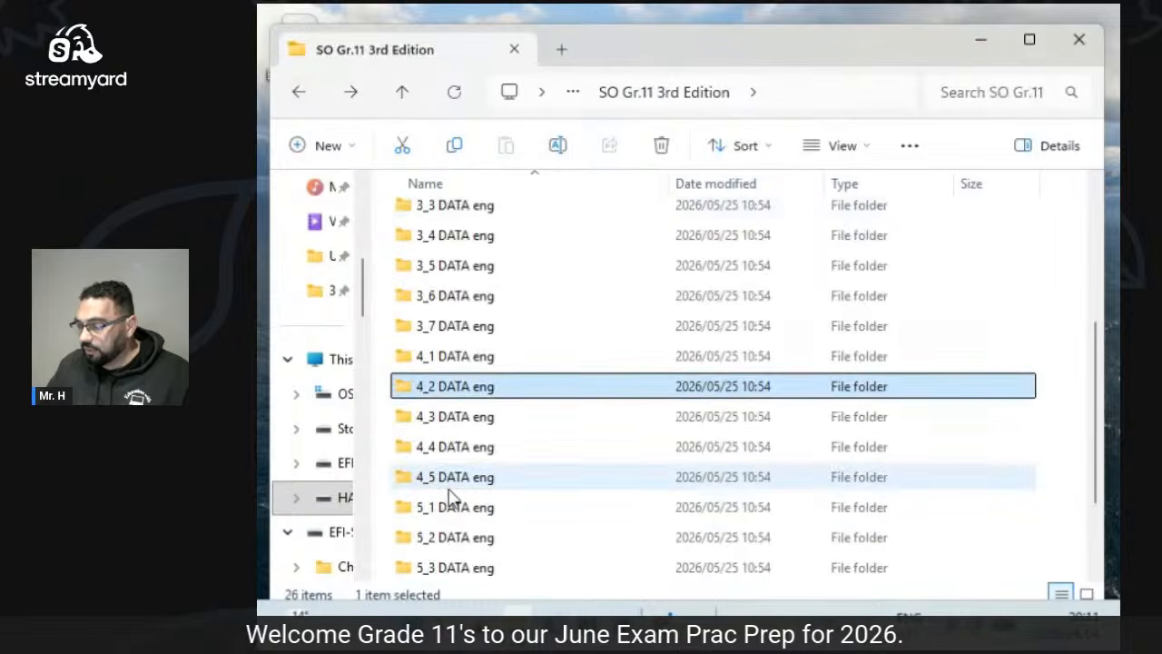
double_click(461, 420)
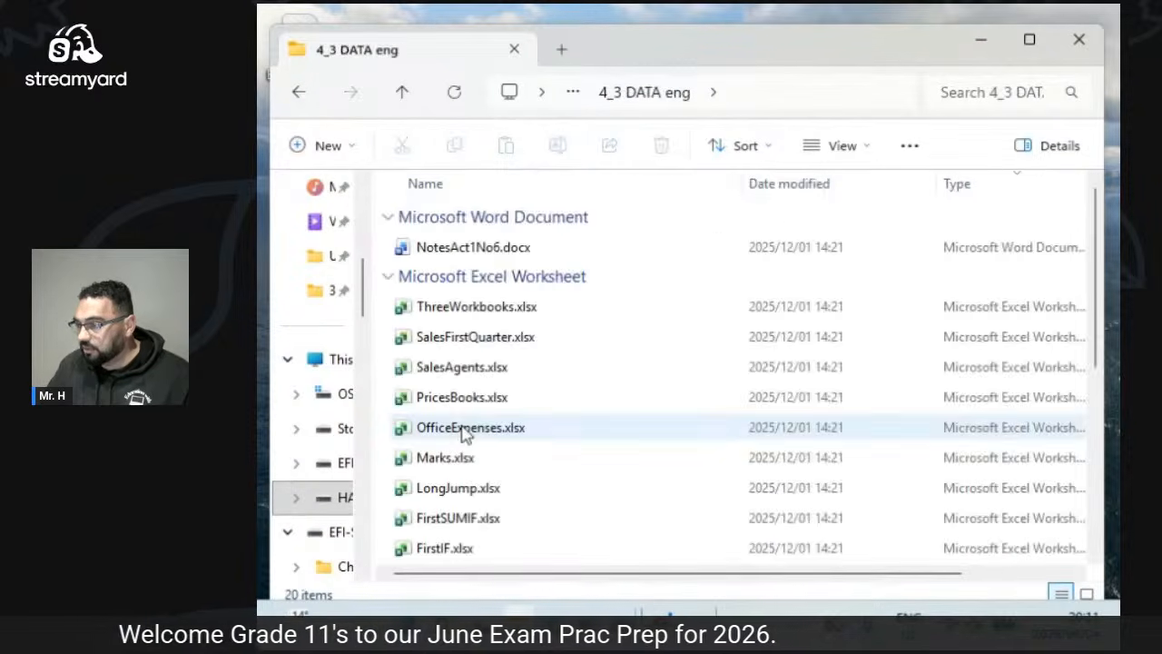
double_click(475, 399)
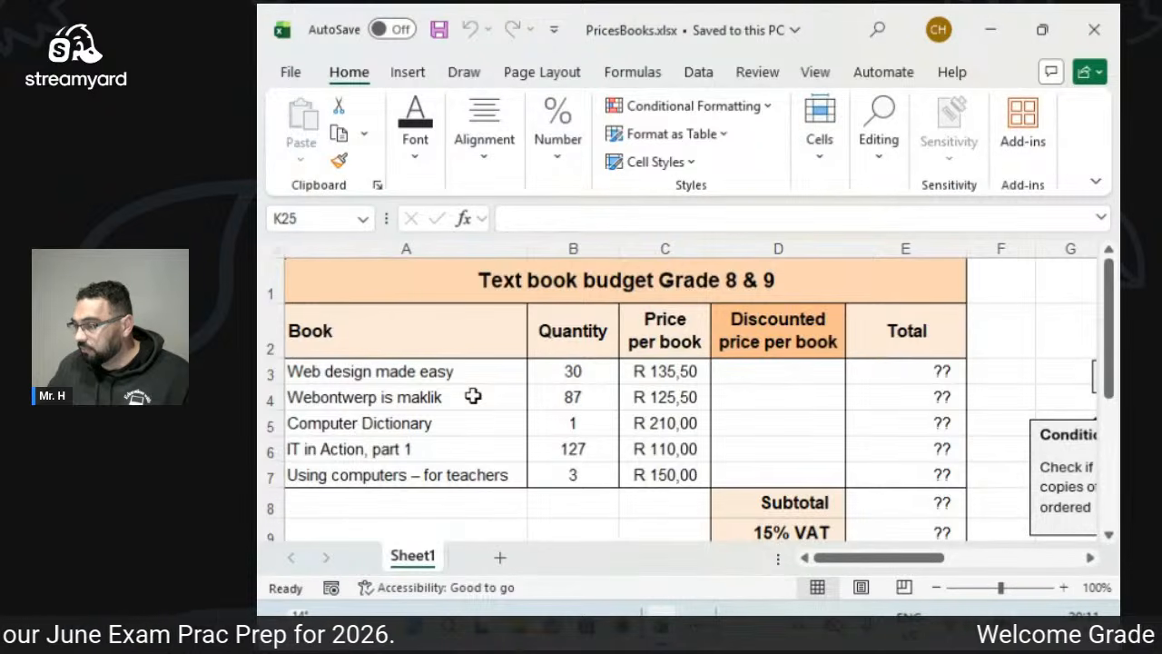
scroll(576, 400, down, 2)
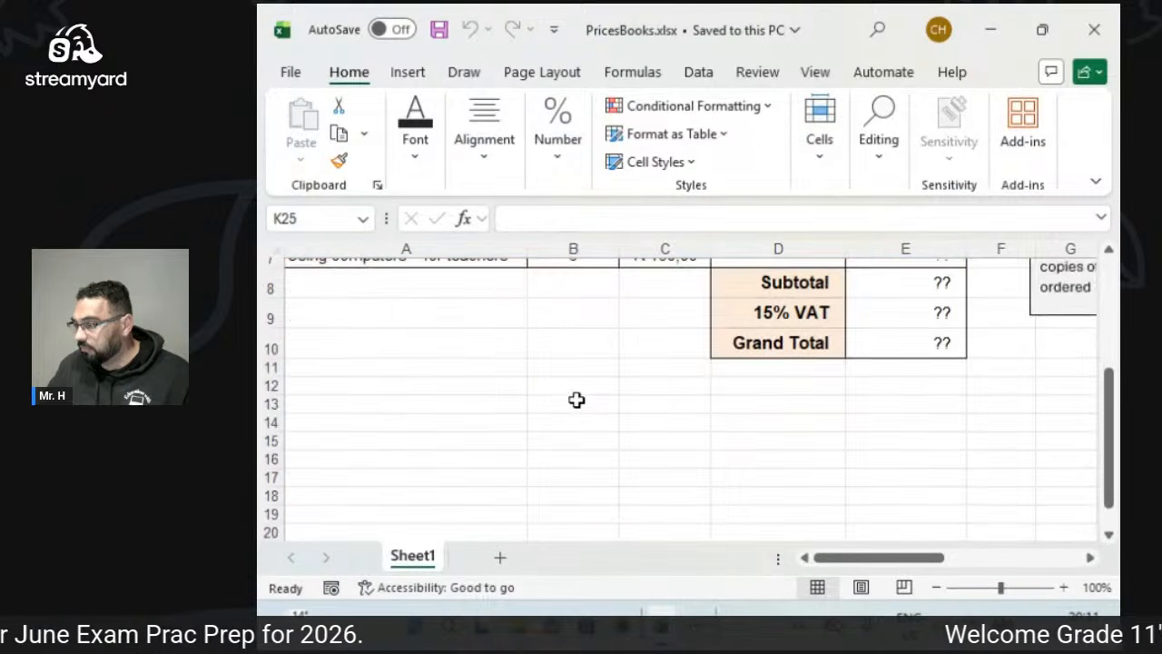
click(1094, 29)
Open FirstSUMIF.xlsx and read the instruction for totalling the cupcakes sold by Grade 11 learners.
double_click(511, 521)
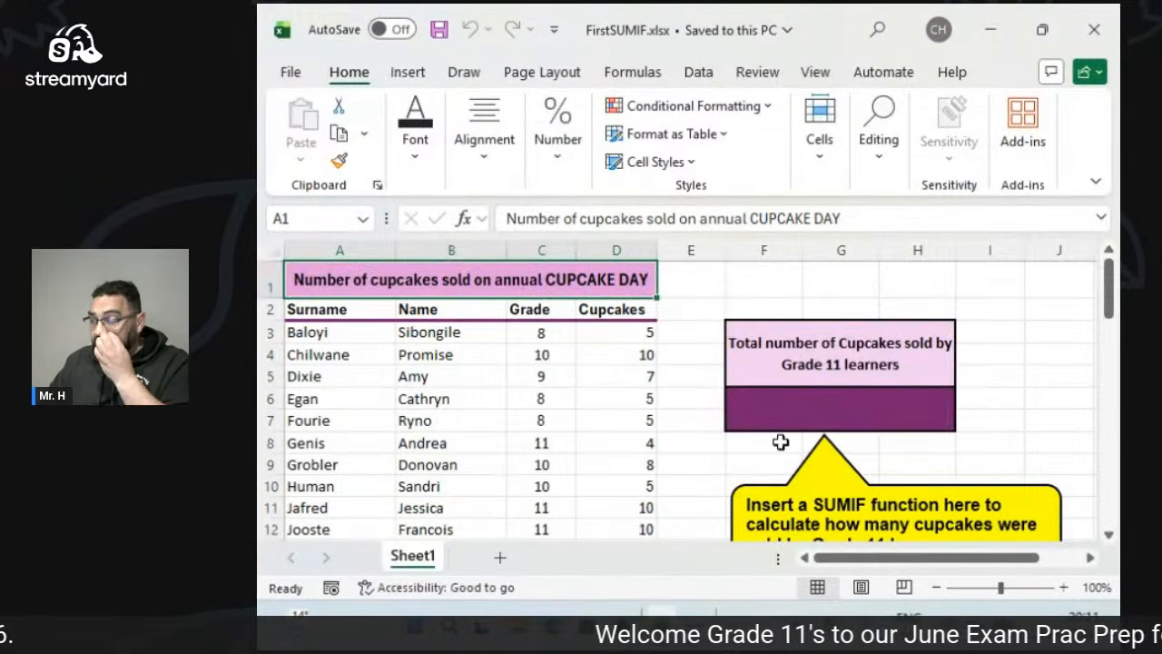
scroll(686, 421, down, 1)
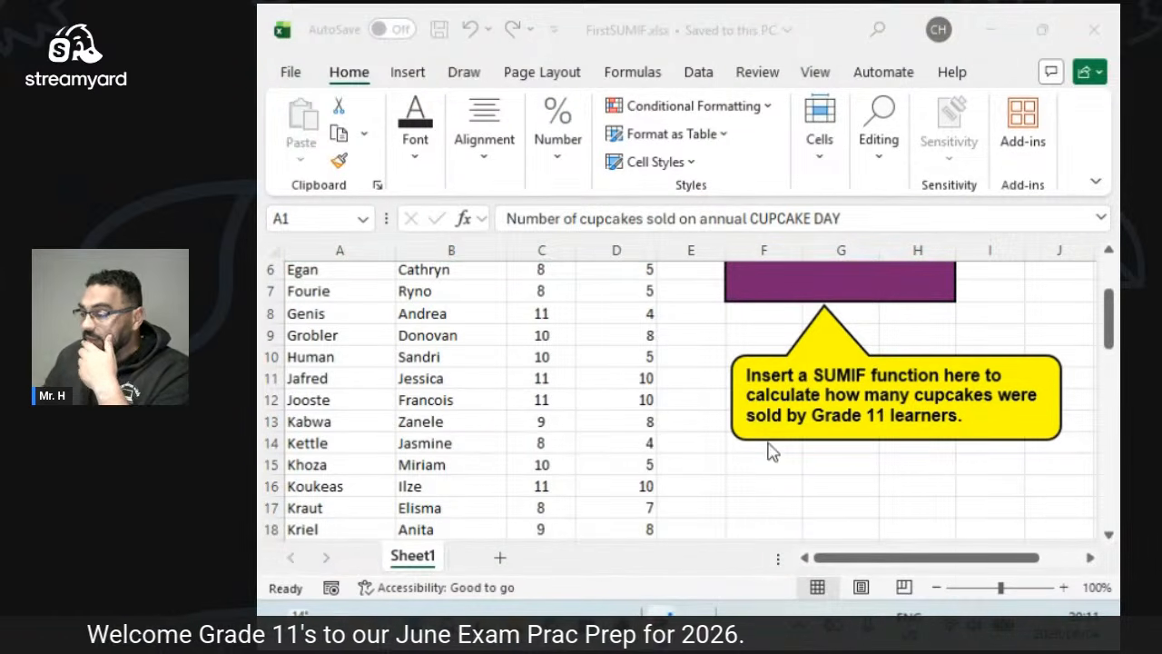
scroll(705, 498, up, 2)
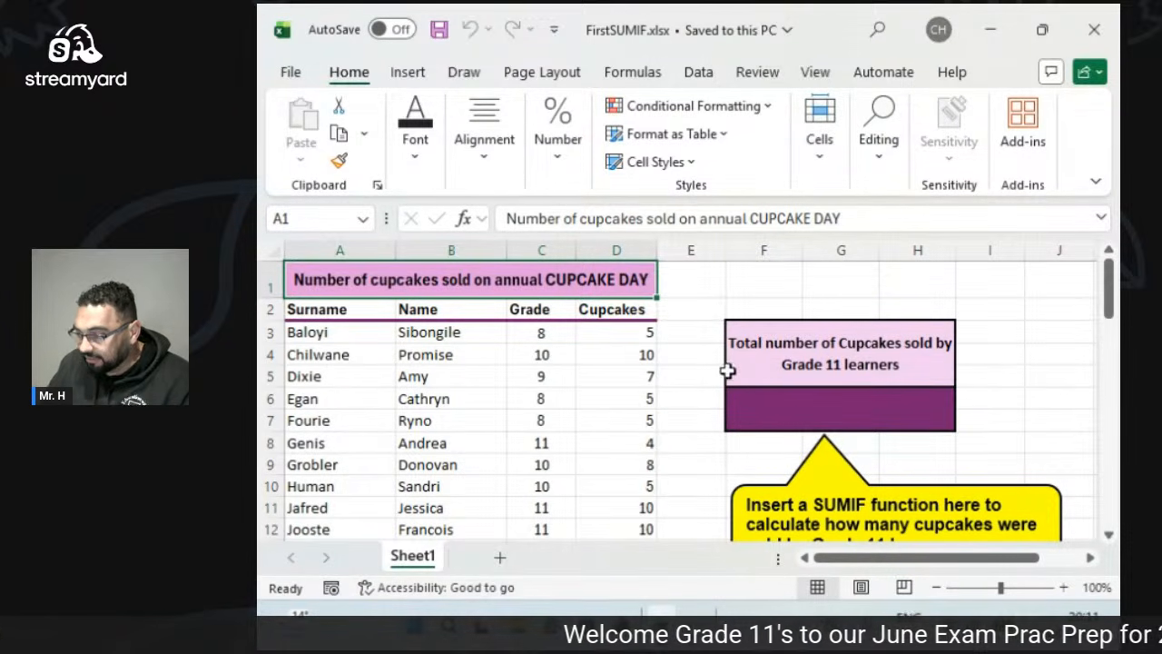
scroll(799, 481, down, 3)
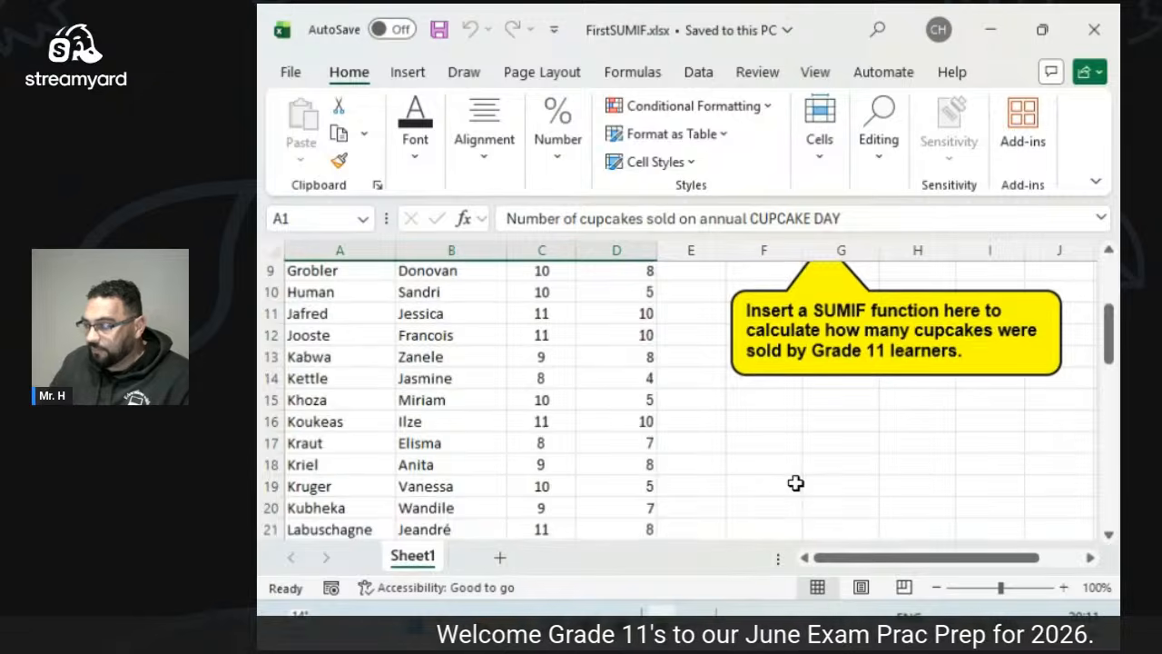
scroll(796, 482, up, 3)
Merge and center cells F1 to H1 above the Grade 11 cupcake total block.
drag(771, 285, 893, 290)
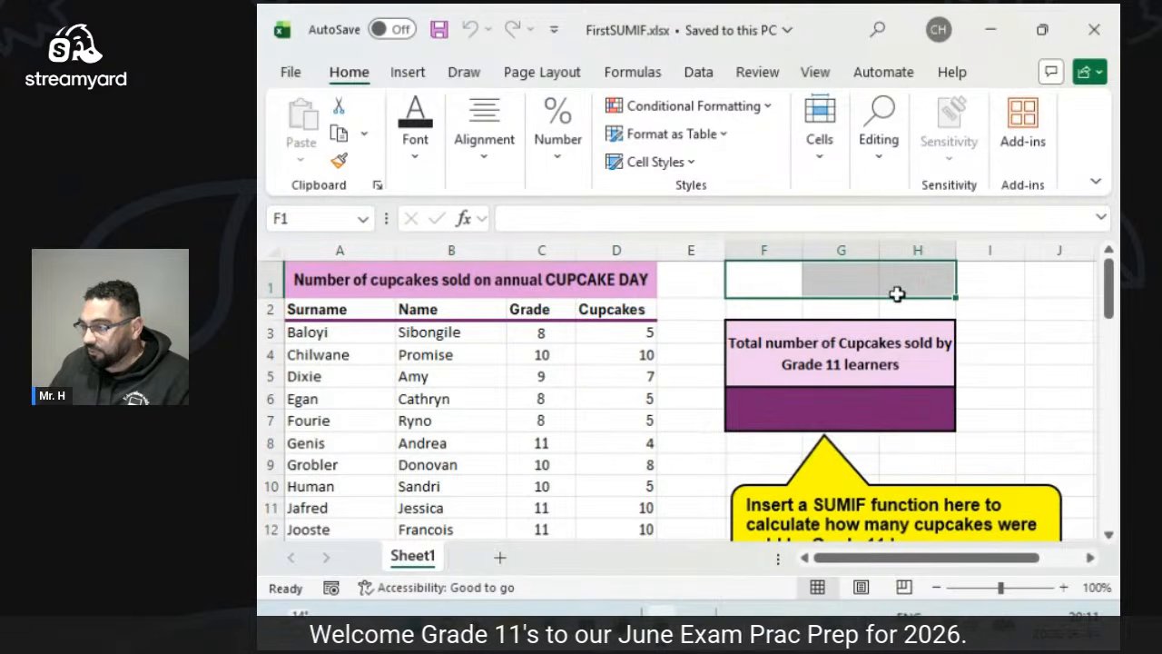
click(483, 145)
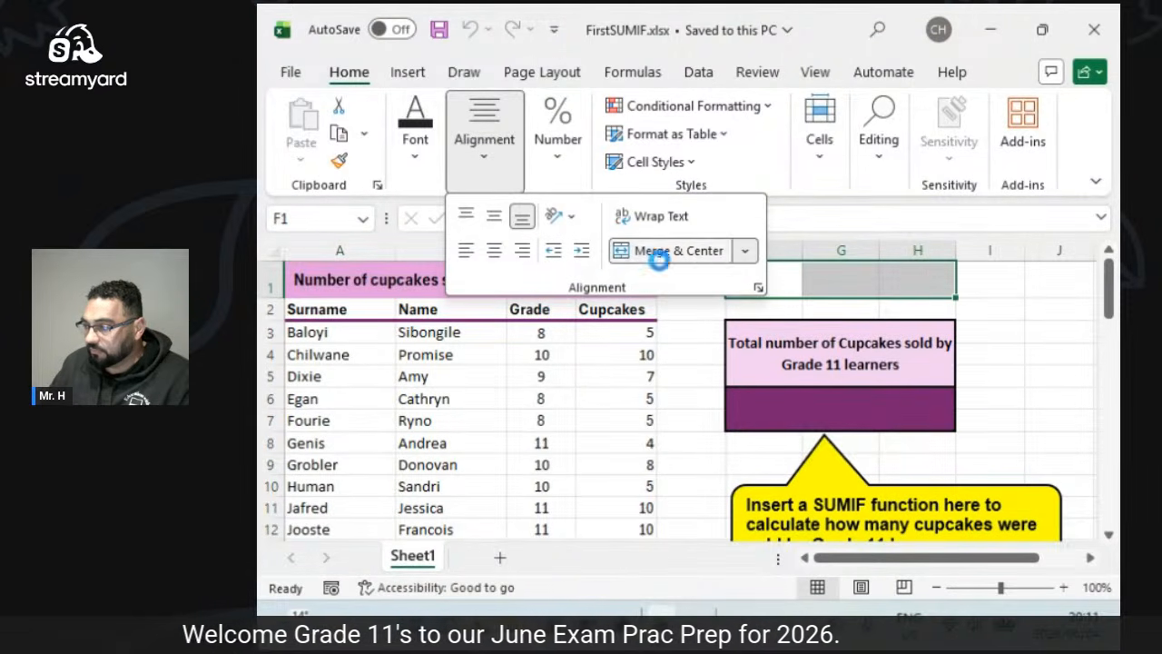
click(639, 250)
click(827, 300)
click(698, 288)
click(767, 288)
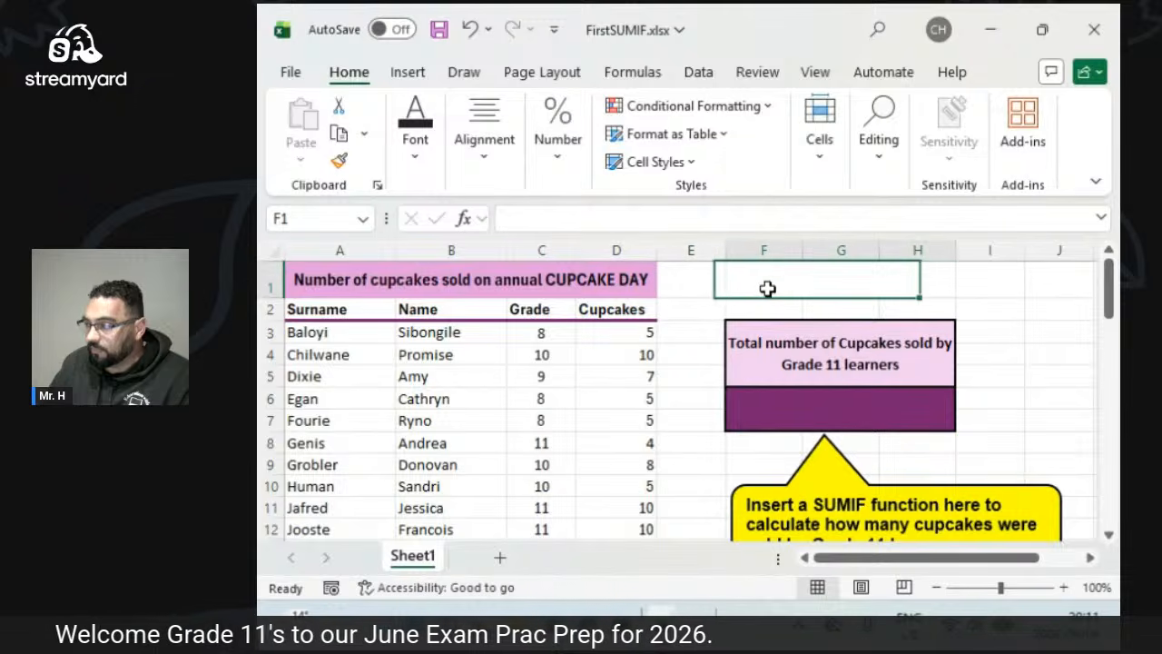
text(=su)
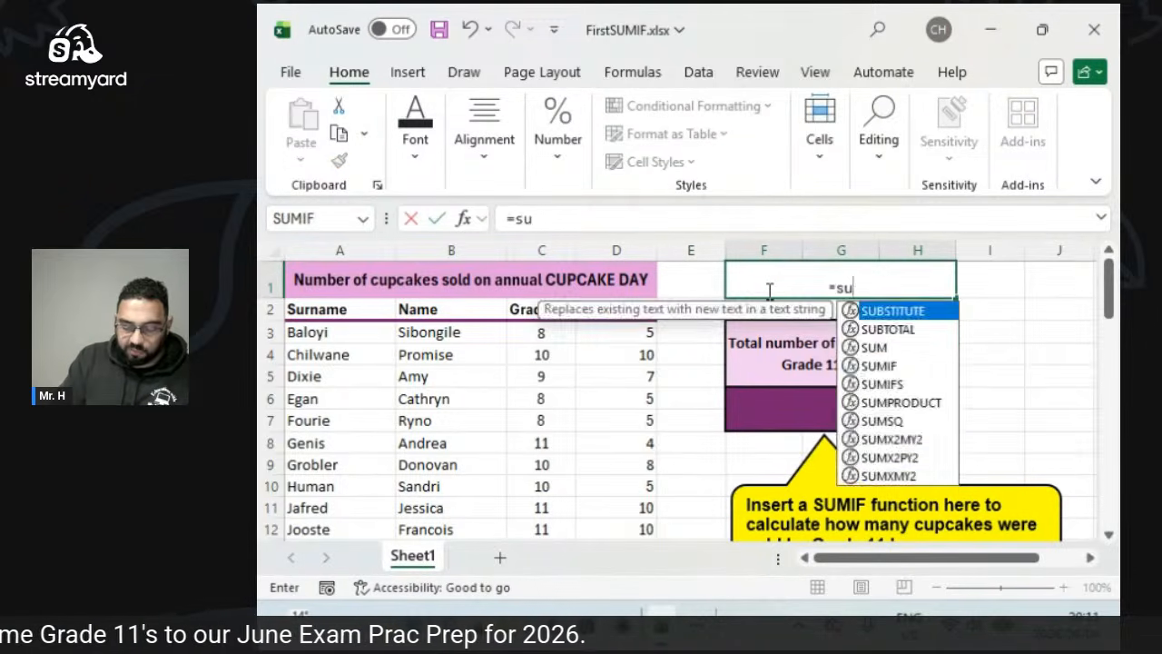
text(mif)
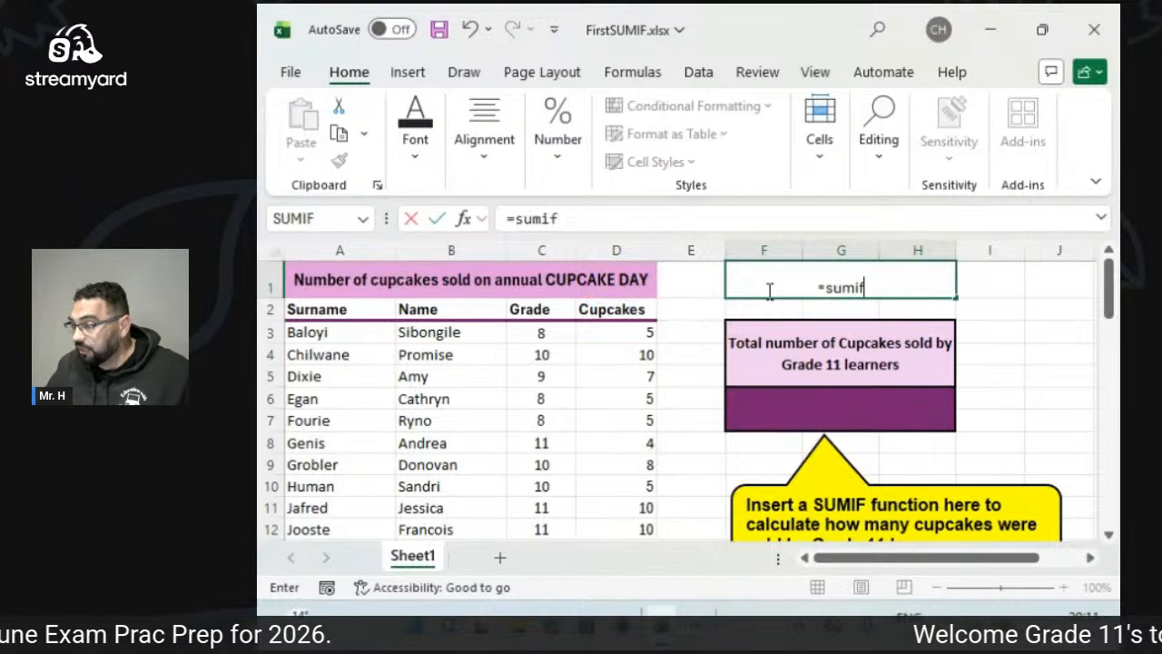
key(Escape)
Insert a SUMIF function in cell E2 from the Insert Function dialog's recently used functions.
click(697, 312)
click(632, 72)
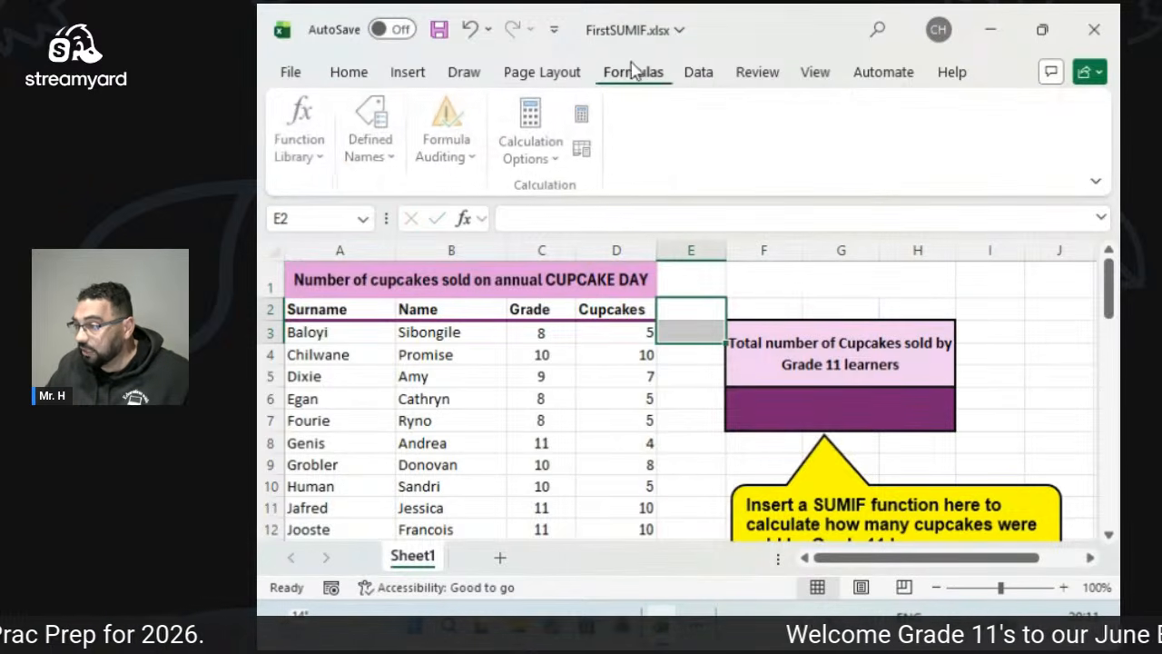
click(308, 137)
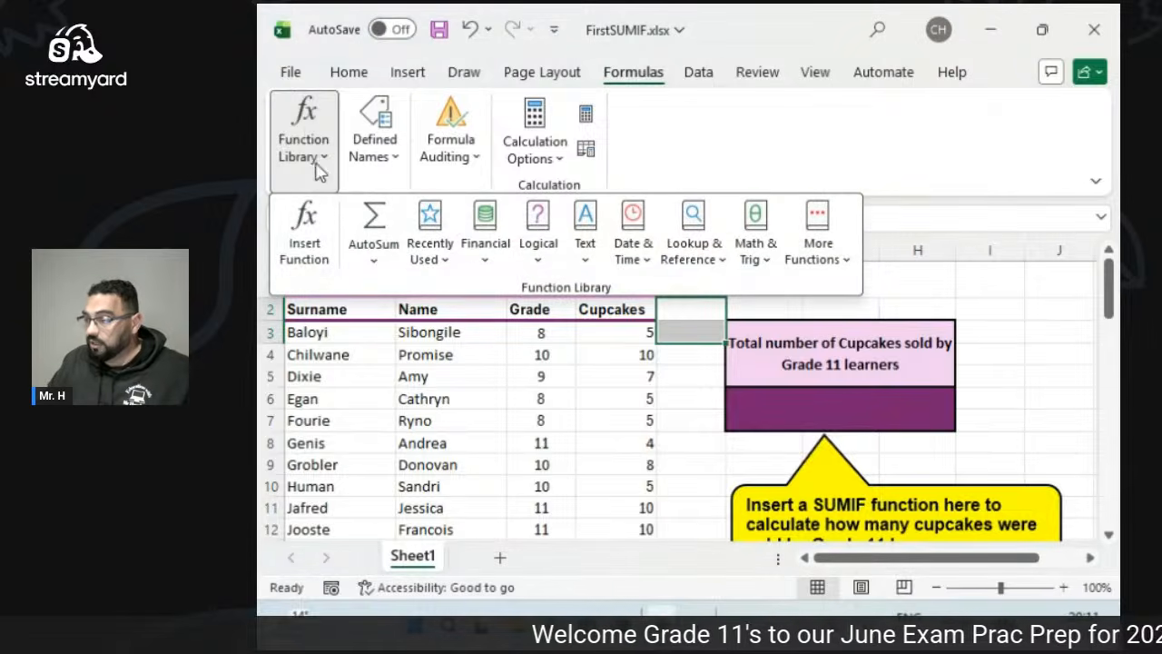
click(303, 245)
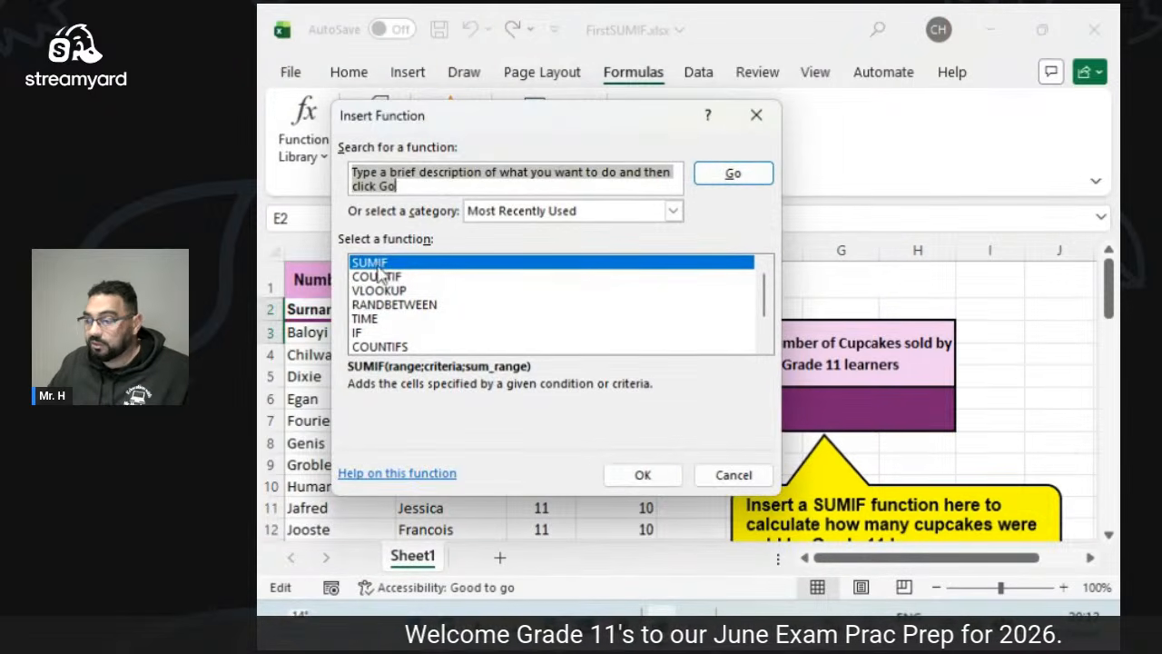
double_click(394, 261)
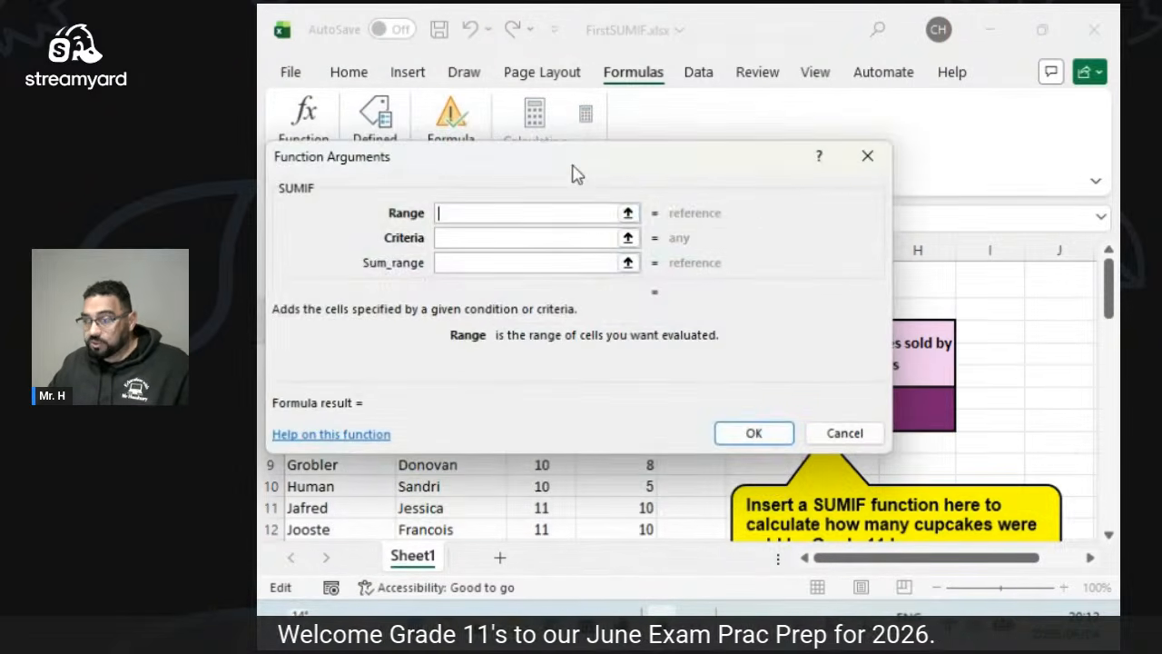
Set the SUMIF Range argument to the Grade column cells C3:C52, keeping the arguments dialog clear of the data.
drag(575, 174, 765, 192)
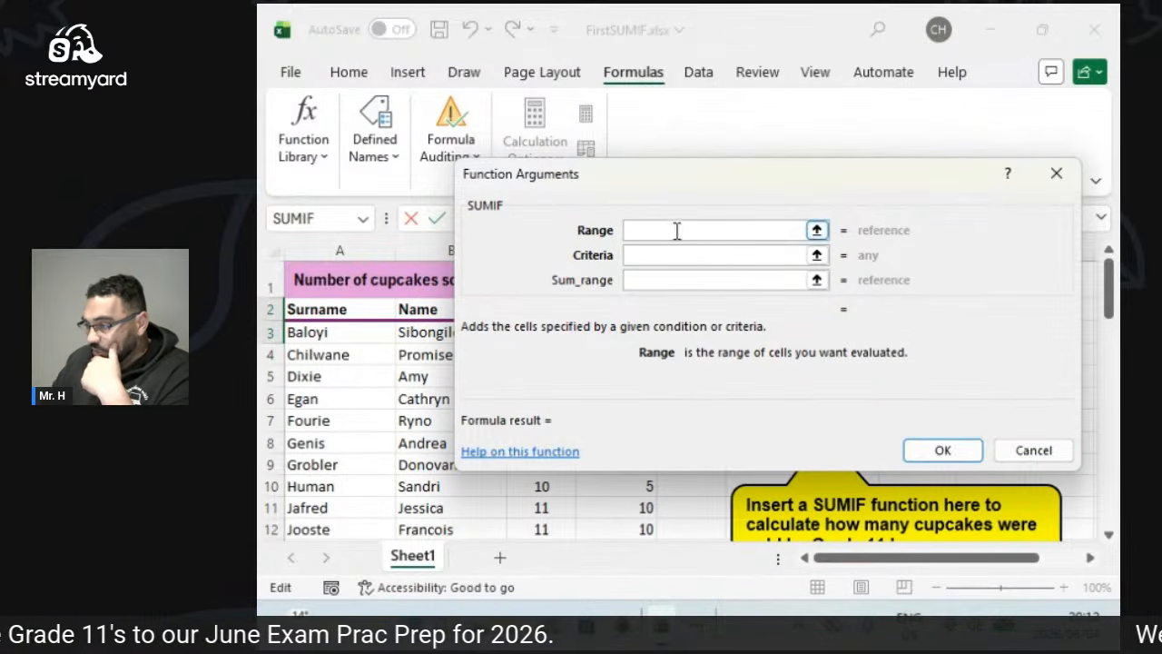
drag(588, 190, 215, 299)
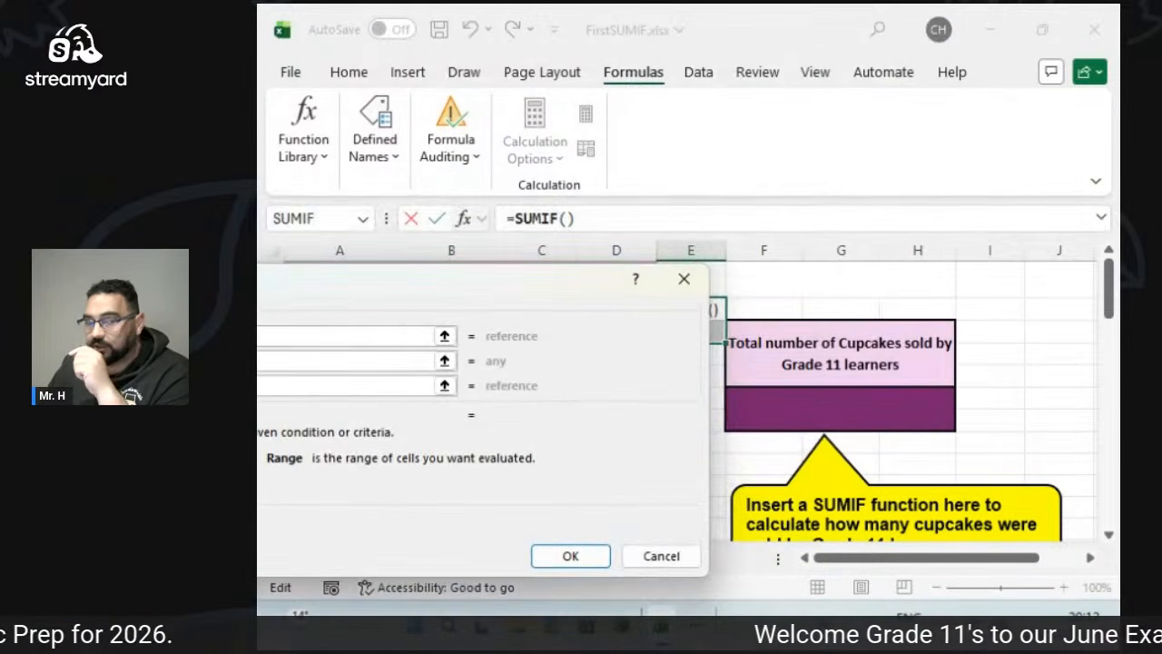
drag(375, 302, 351, 285)
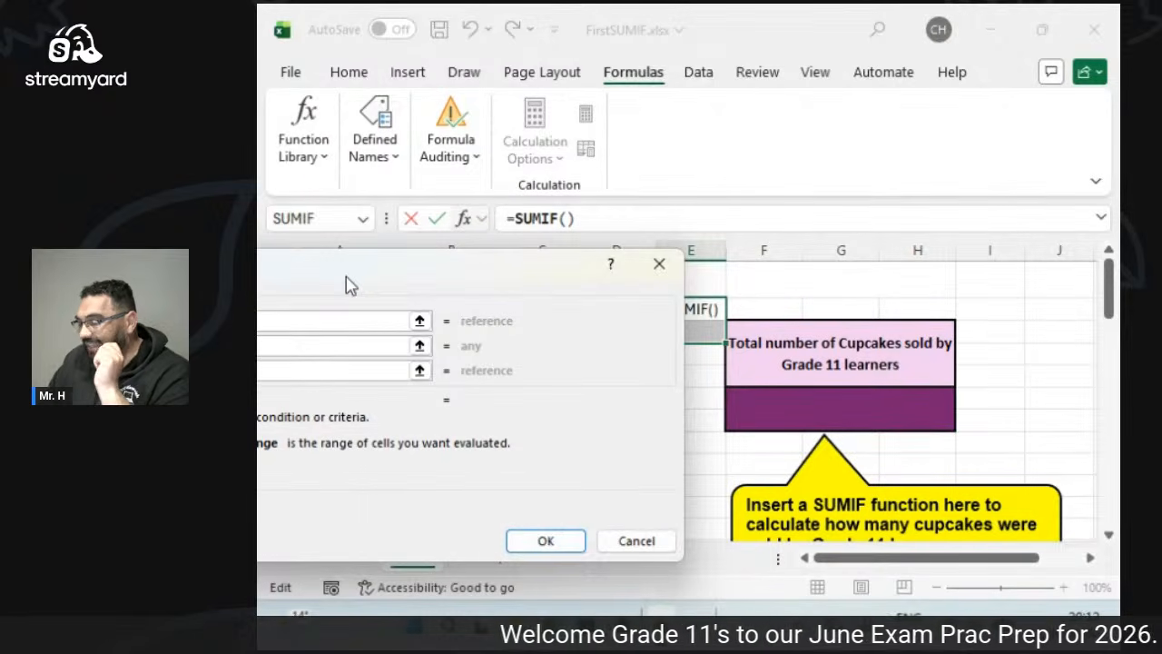
drag(351, 285, 949, 119)
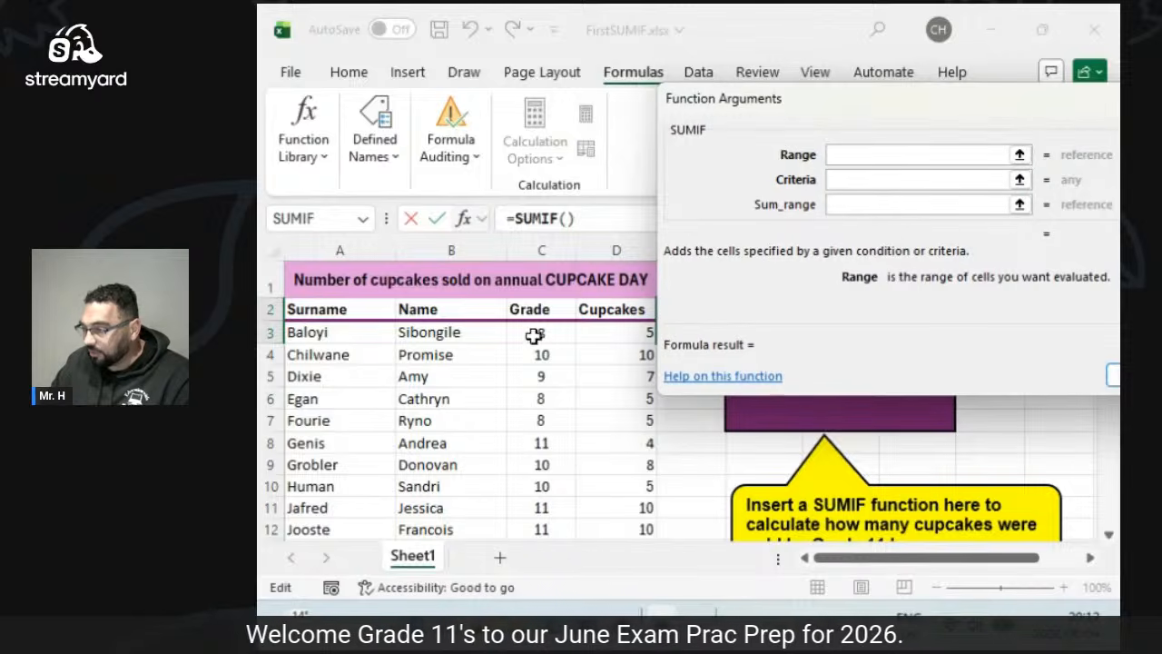
drag(551, 334, 551, 488)
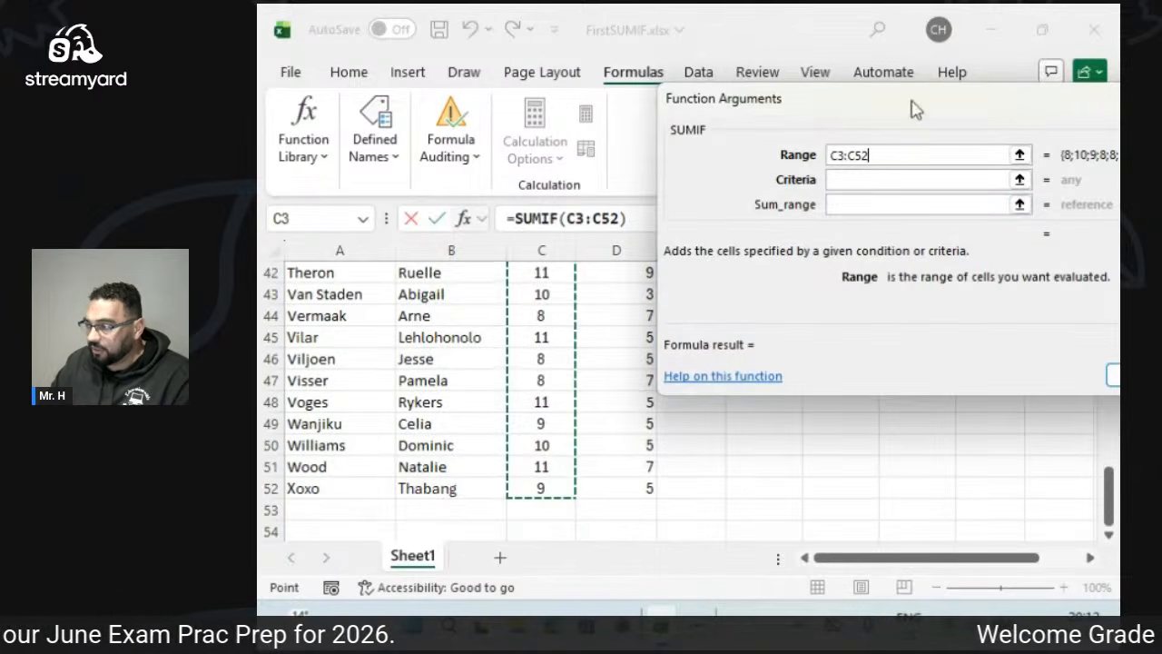
Set the SUMIF Criteria argument to 11 for the Grade 11 learners.
drag(913, 107, 609, 251)
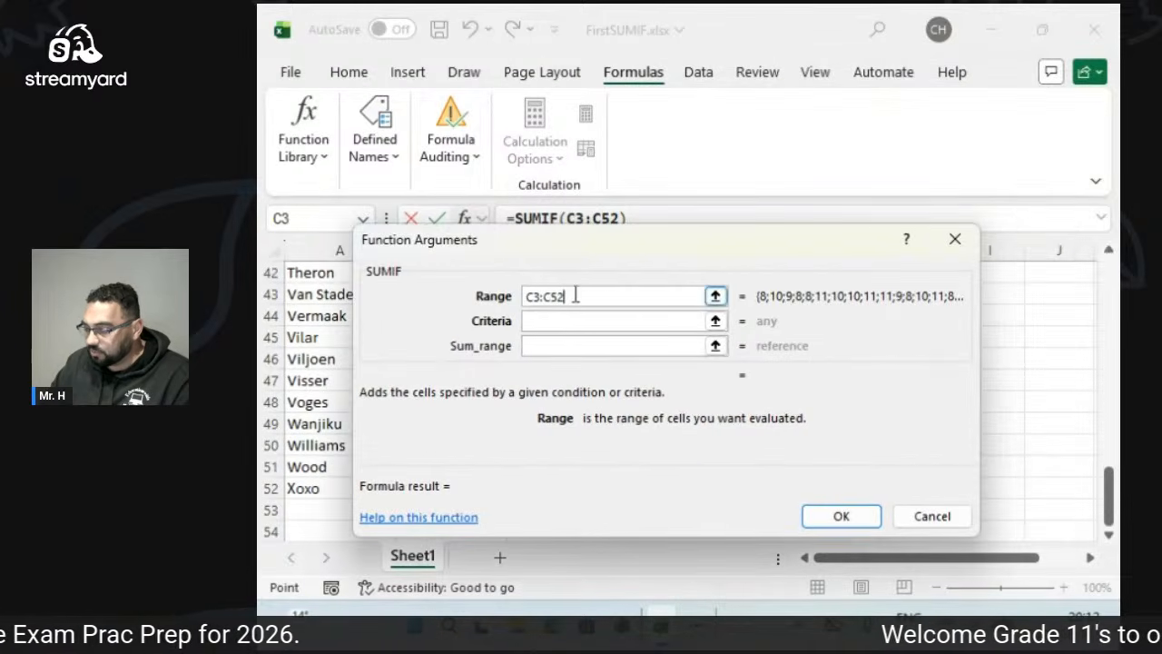
click(564, 325)
text(11)
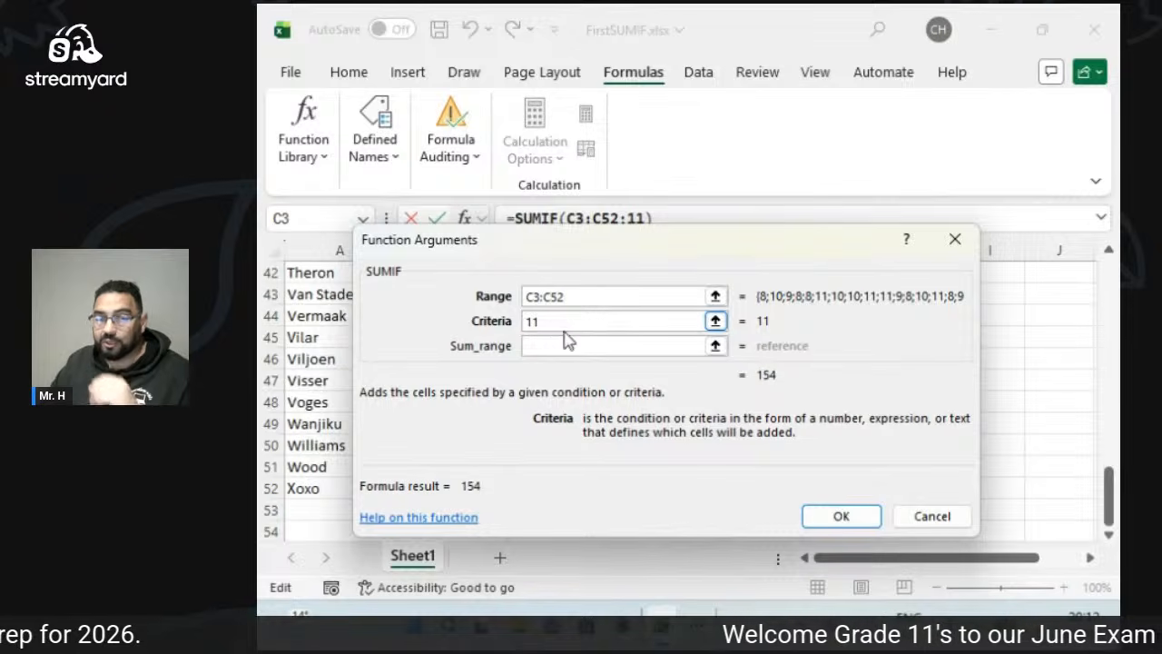
Begin specifying the SUMIF Sum_range argument from the Cupcakes column, with the dialog moved off the data.
click(565, 344)
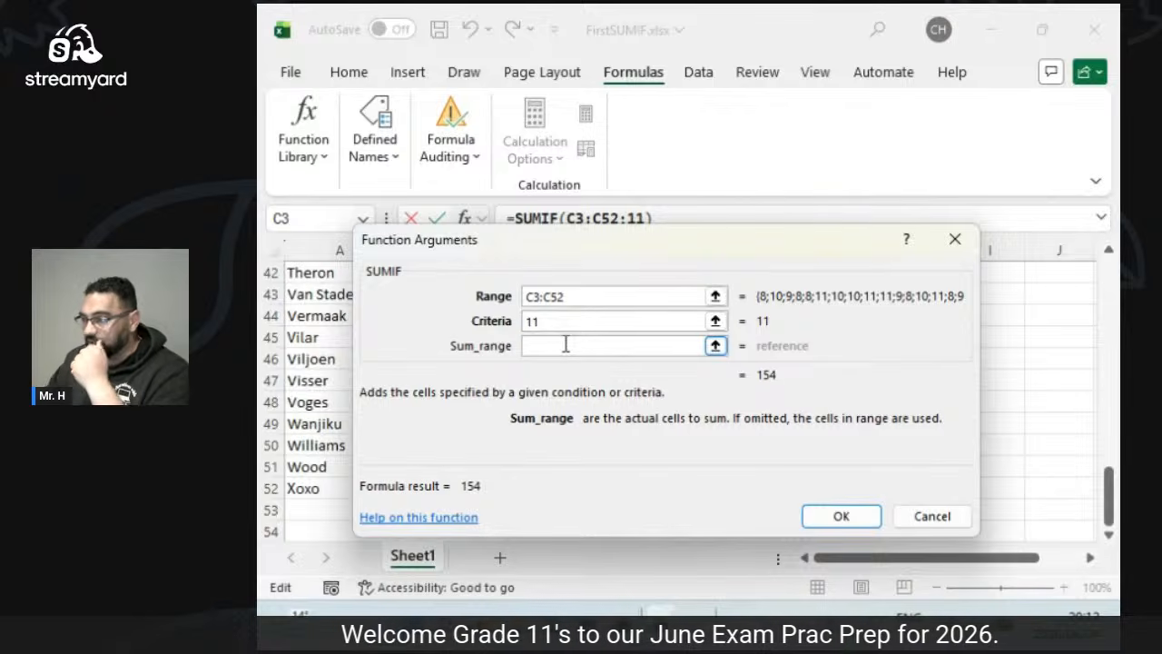
drag(431, 247, 884, 182)
scroll(726, 420, up, 9)
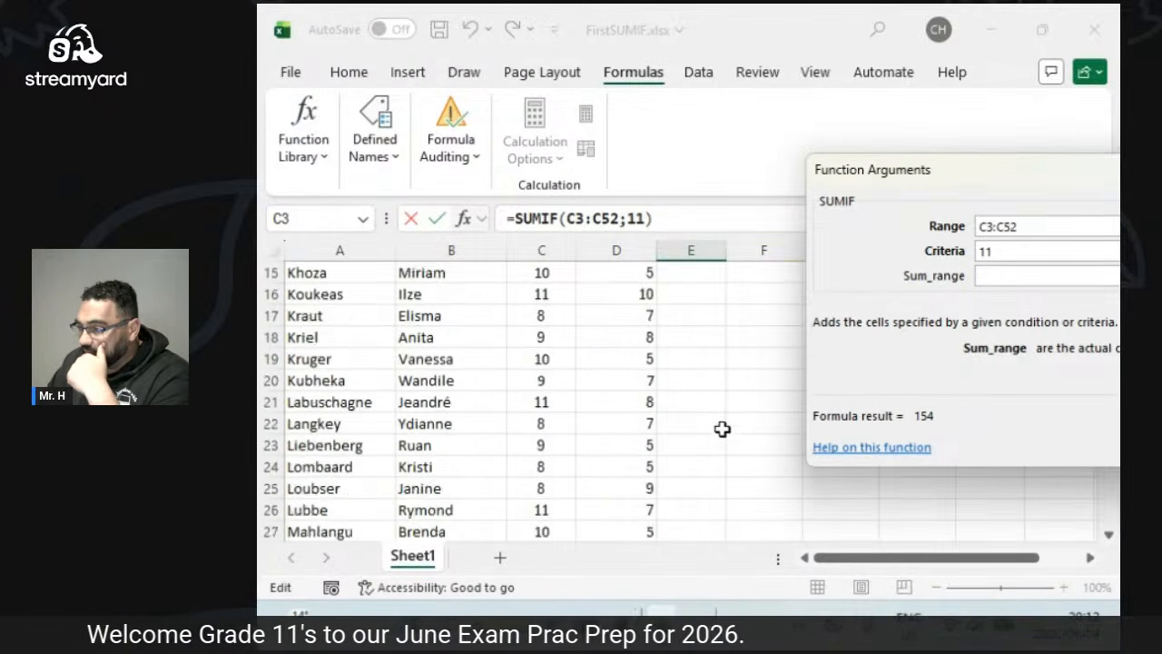
Complete the SUMIF formula for Grade 11 in E2 with D3:D52 as the sum range.
scroll(717, 417, up, 5)
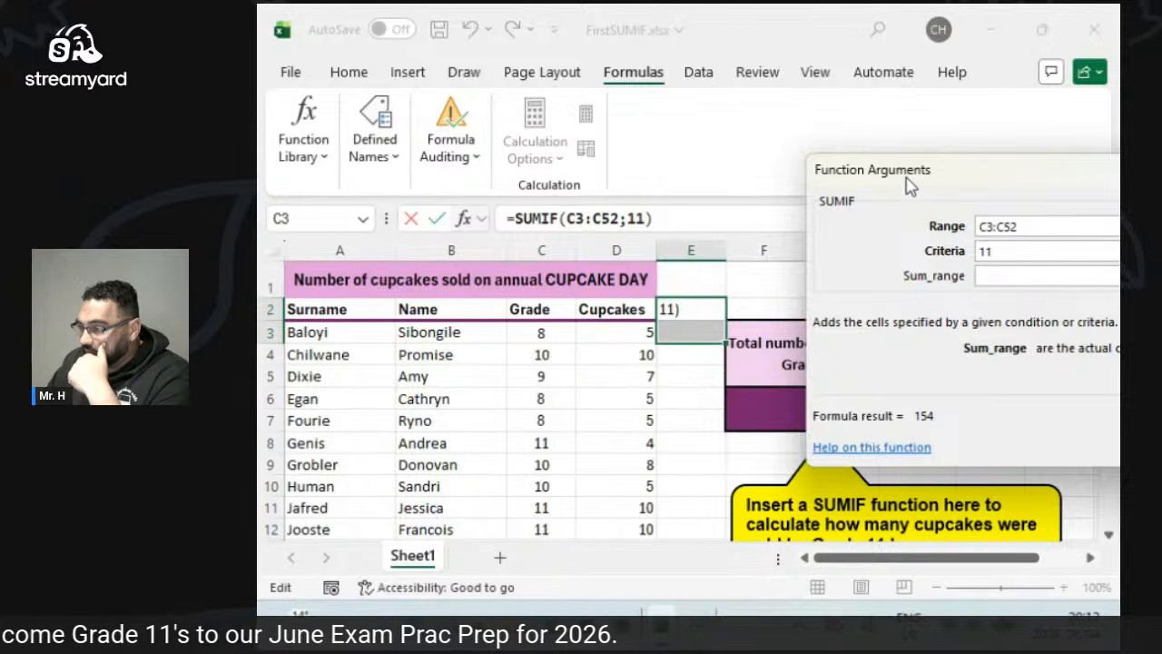
drag(910, 186, 809, 189)
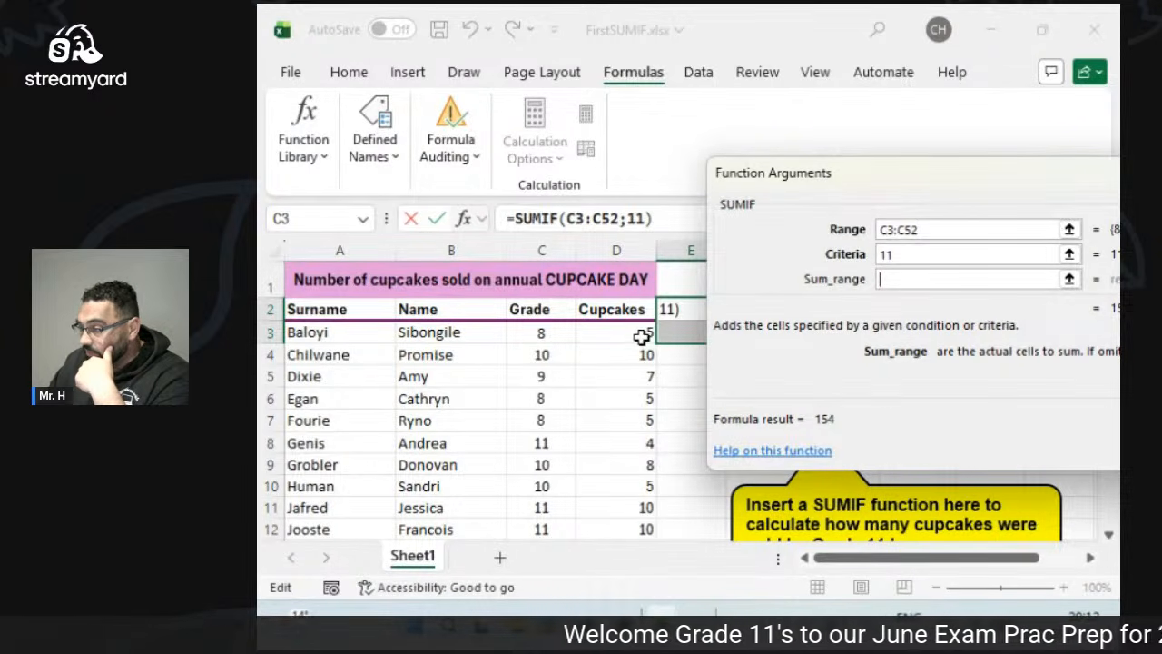
drag(641, 336, 630, 491)
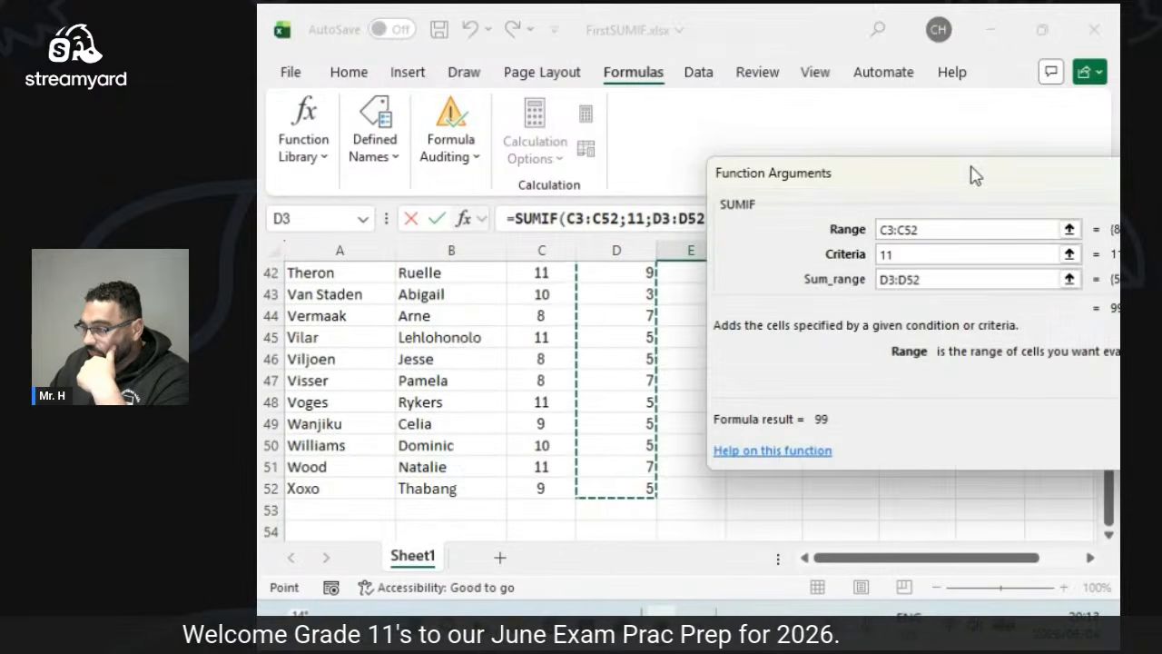
drag(974, 176, 649, 158)
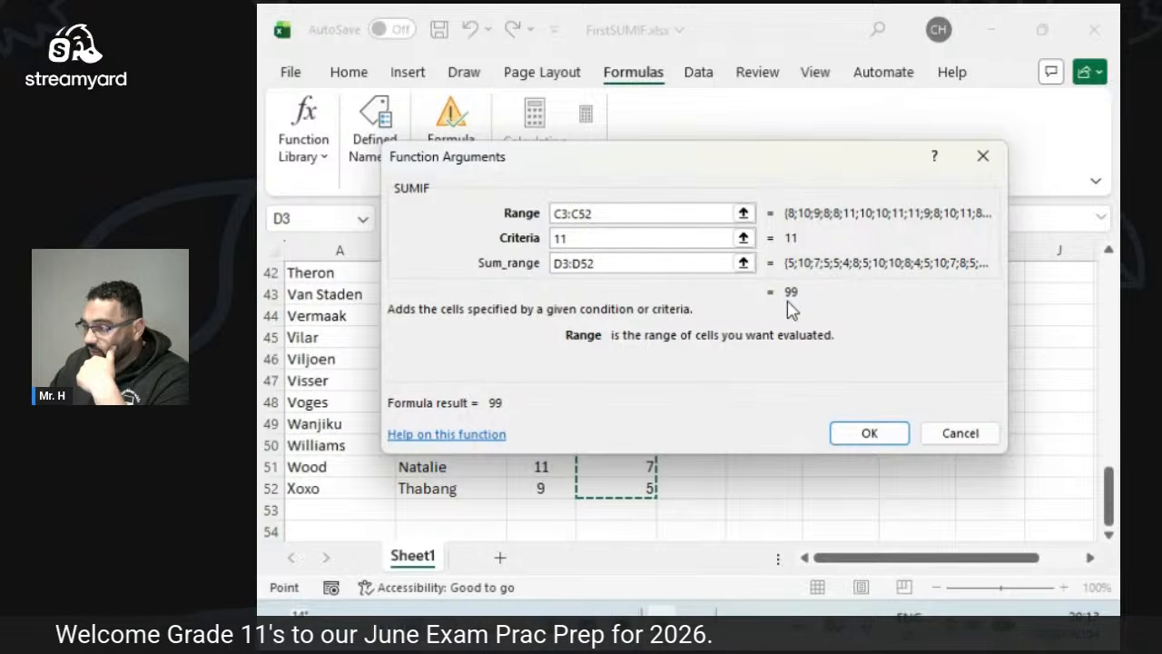
click(860, 430)
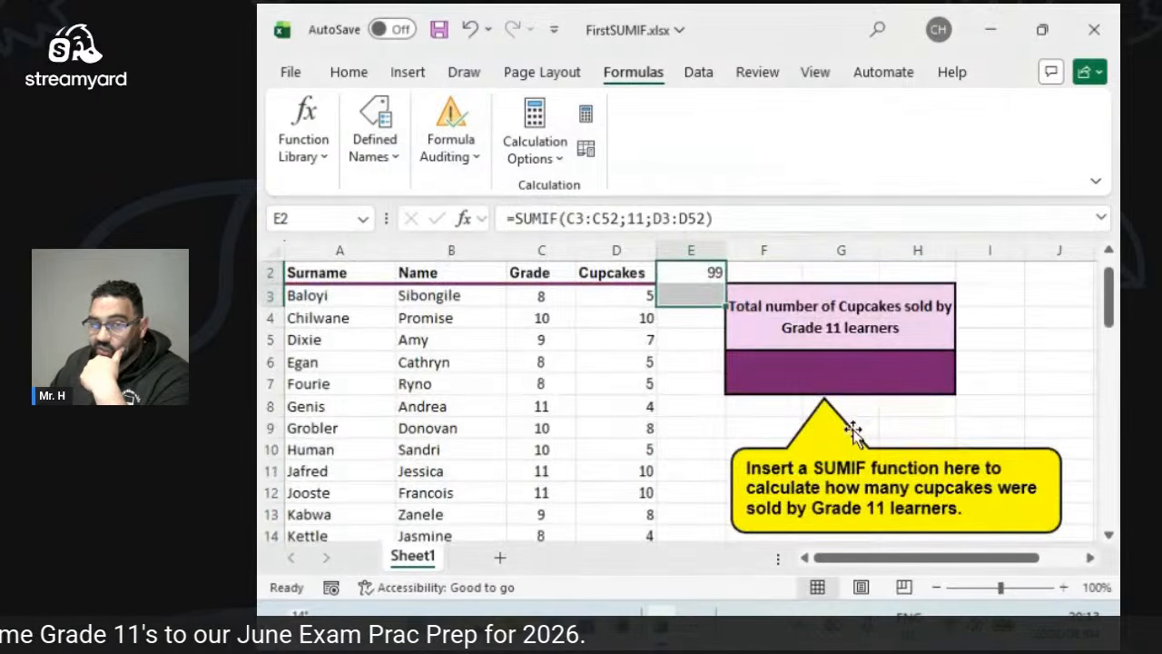
click(693, 313)
click(704, 269)
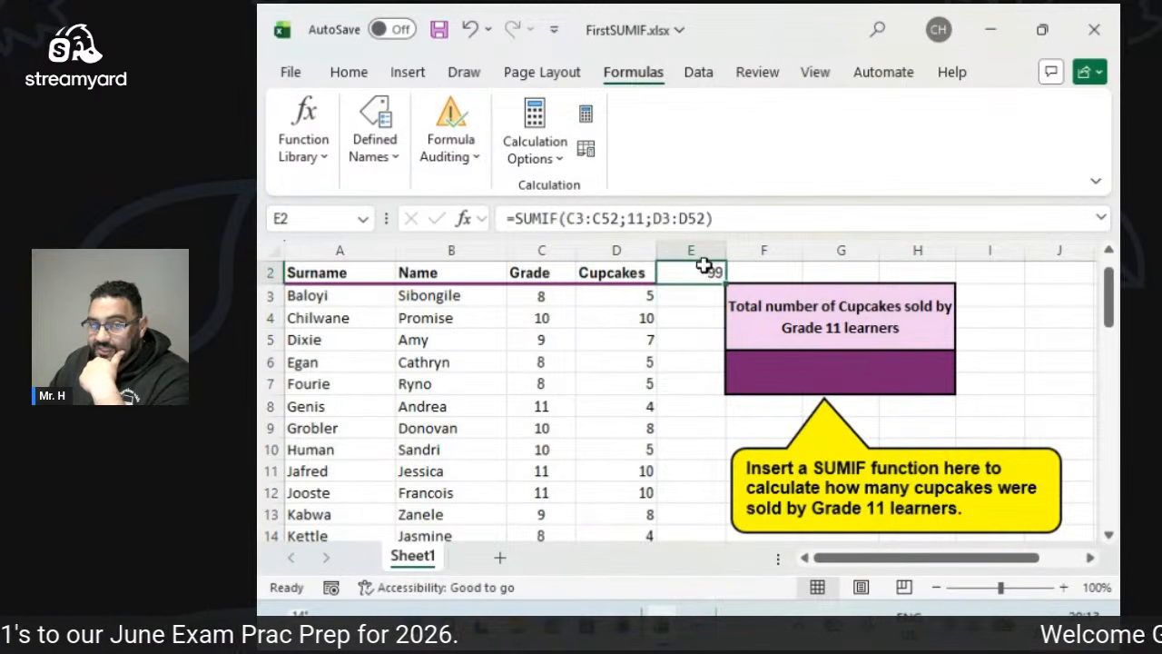
Insert a SUMIF function in cell E8 and set its range to the grades in C3:C52.
click(692, 410)
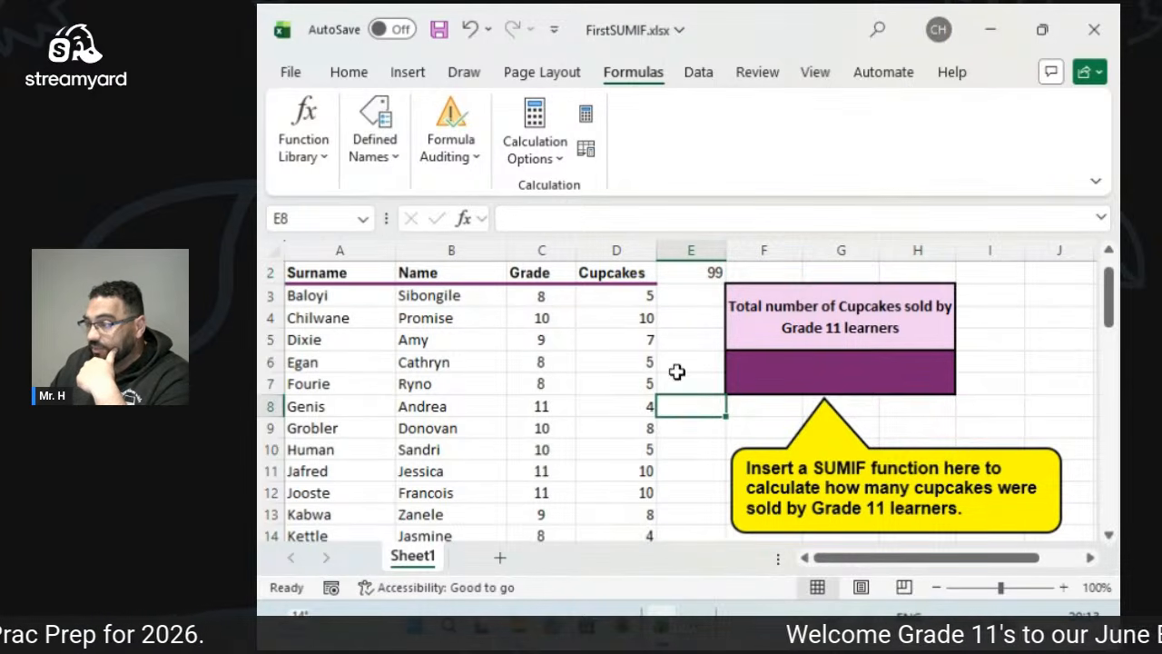
click(303, 135)
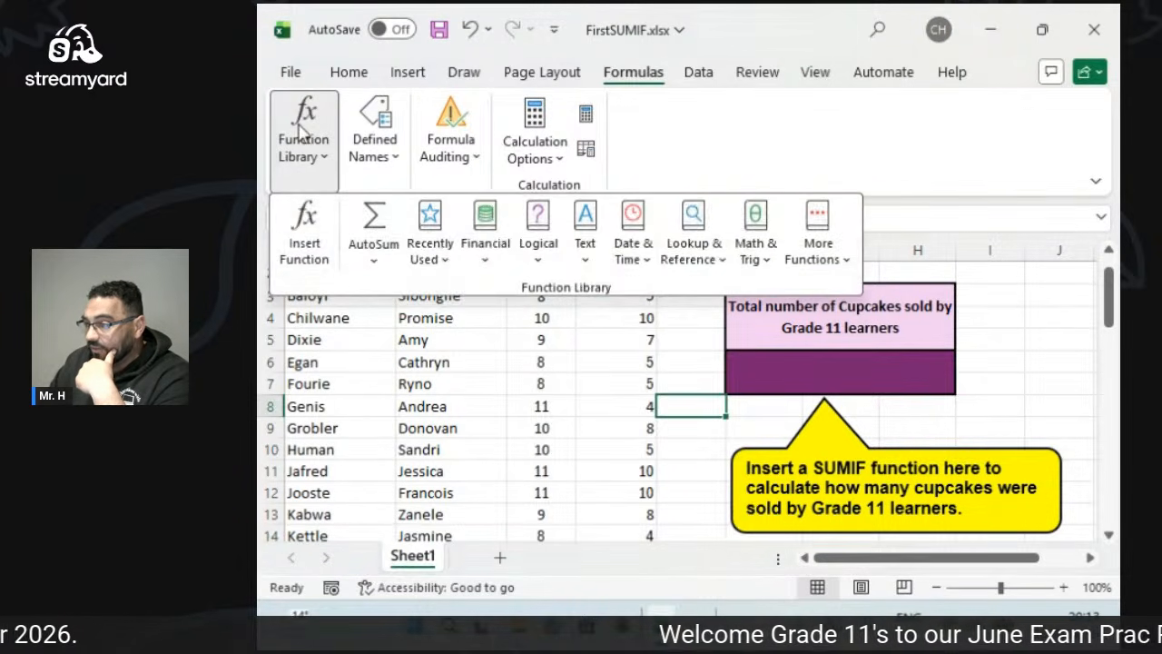
click(304, 238)
click(504, 264)
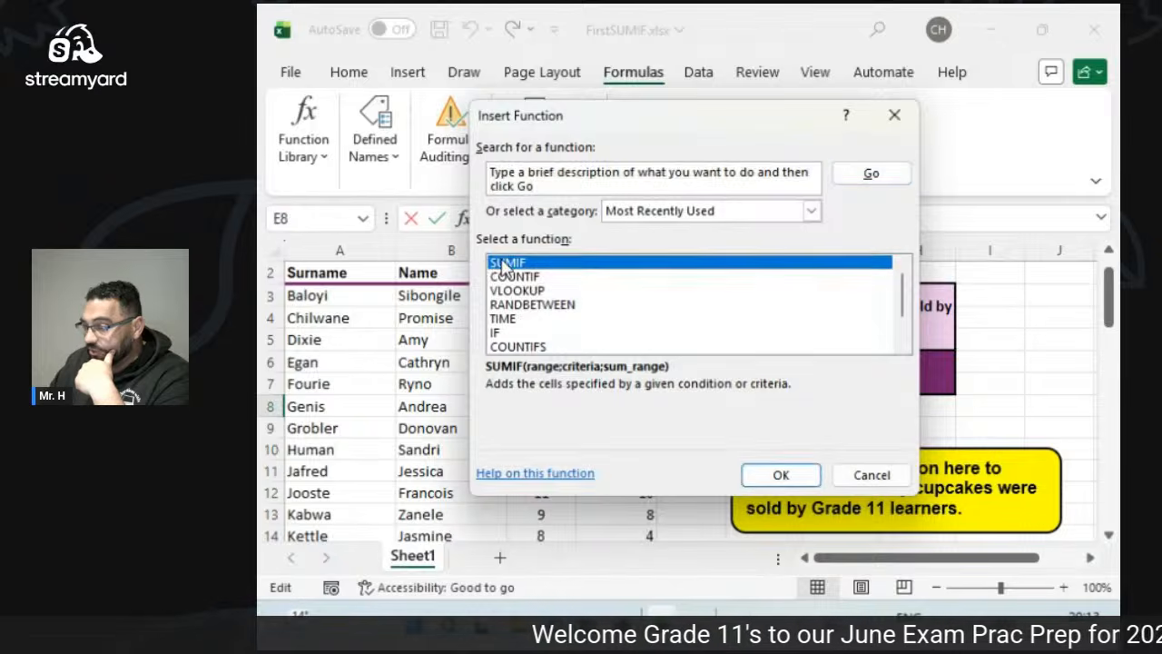
double_click(505, 265)
drag(578, 160, 856, 122)
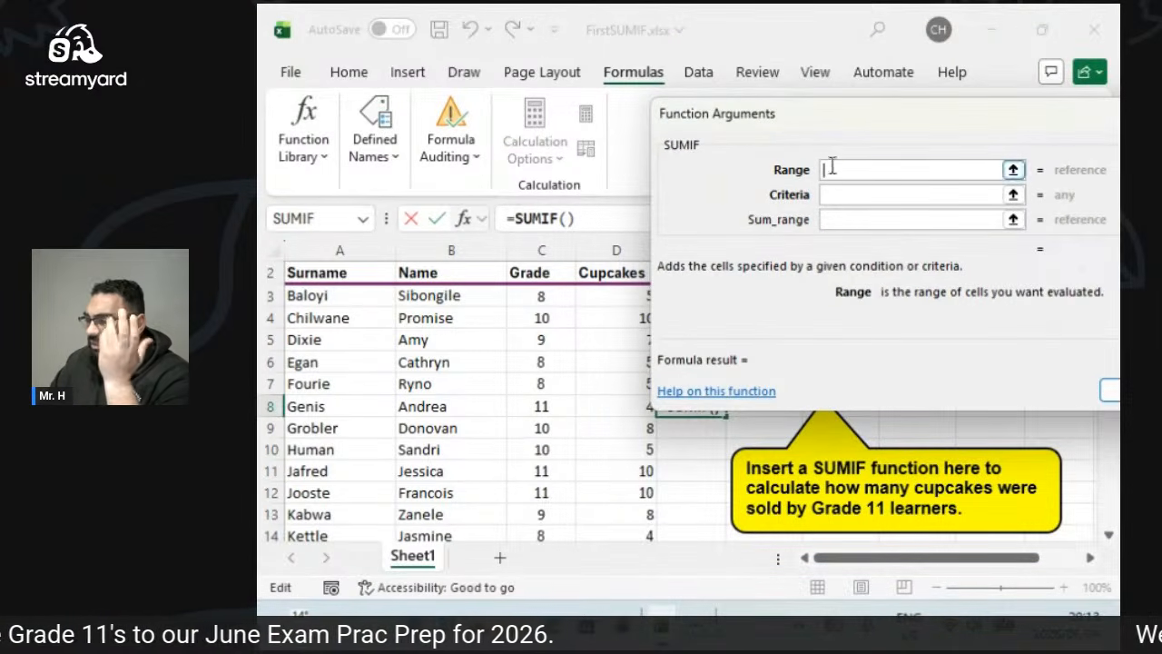
drag(543, 295, 549, 466)
drag(868, 122, 649, 155)
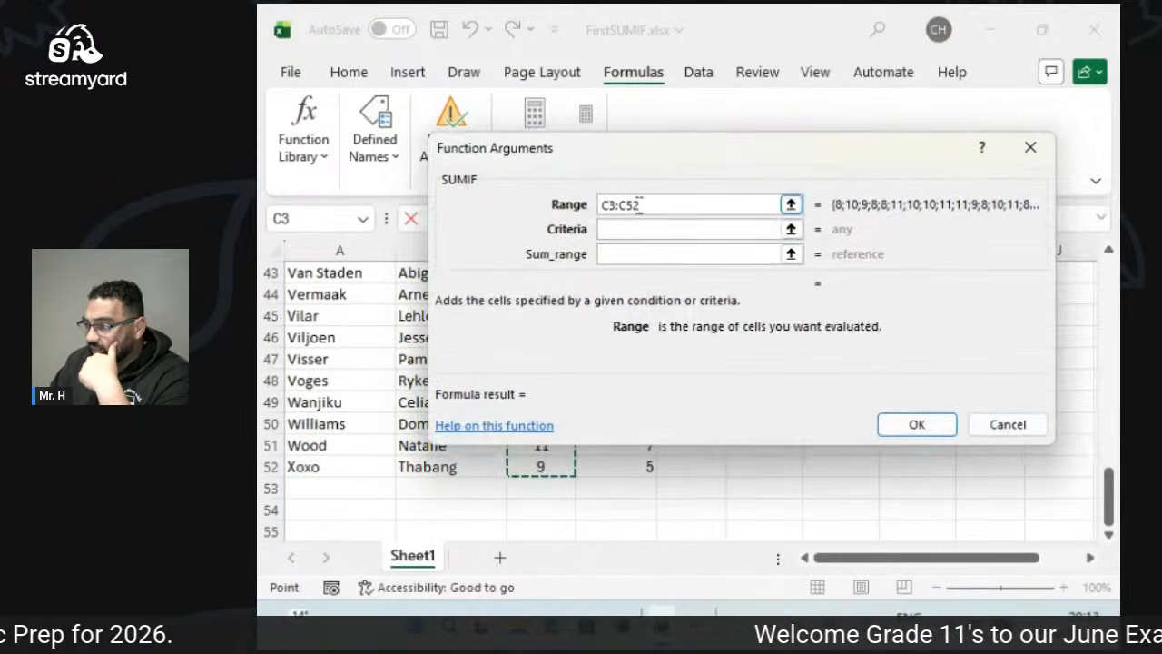
Set the SUMIF criteria to 8 and the sum range to D3:D53, and confirm the function.
click(638, 228)
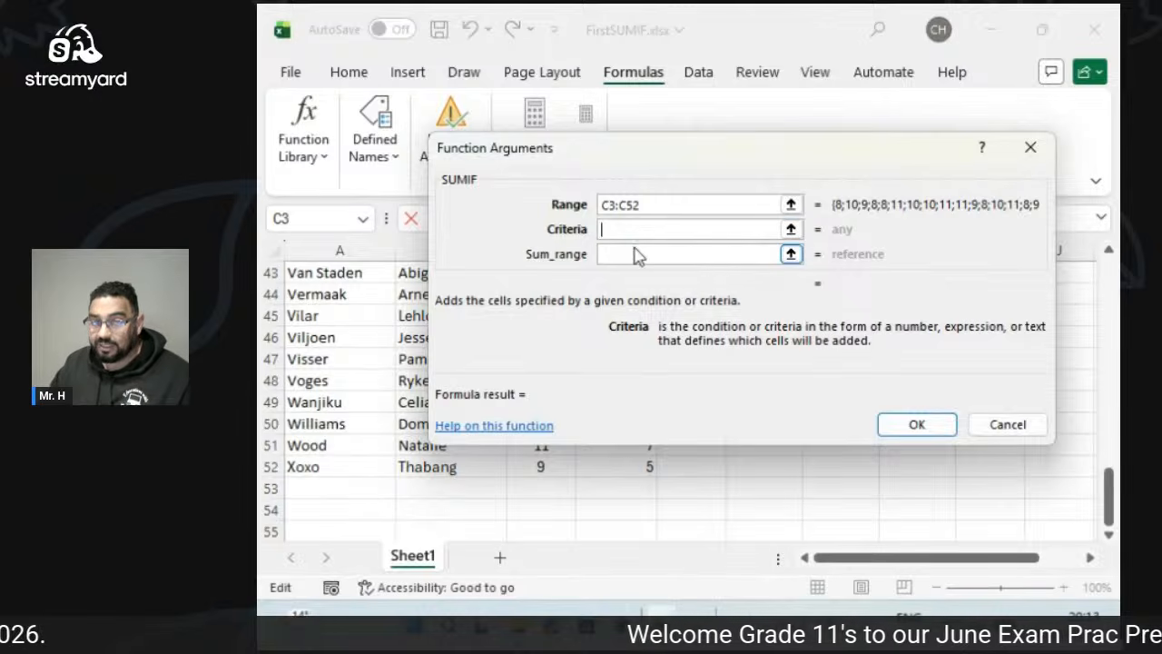
text(8)
click(638, 259)
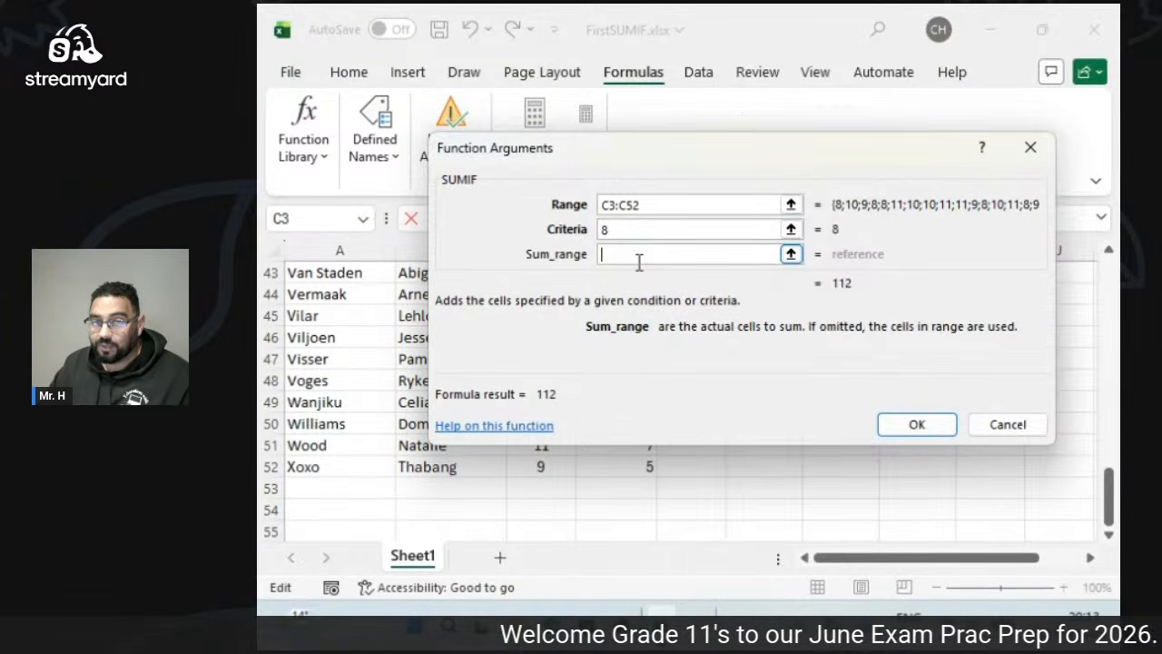
drag(642, 153, 908, 120)
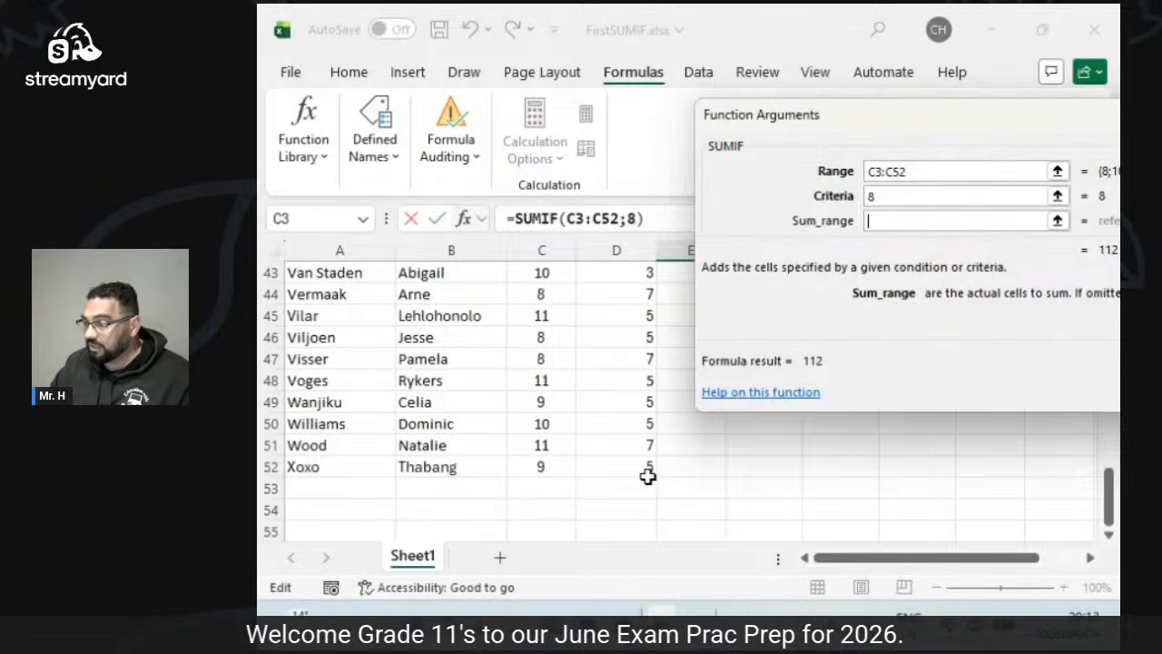
drag(645, 478, 644, 330)
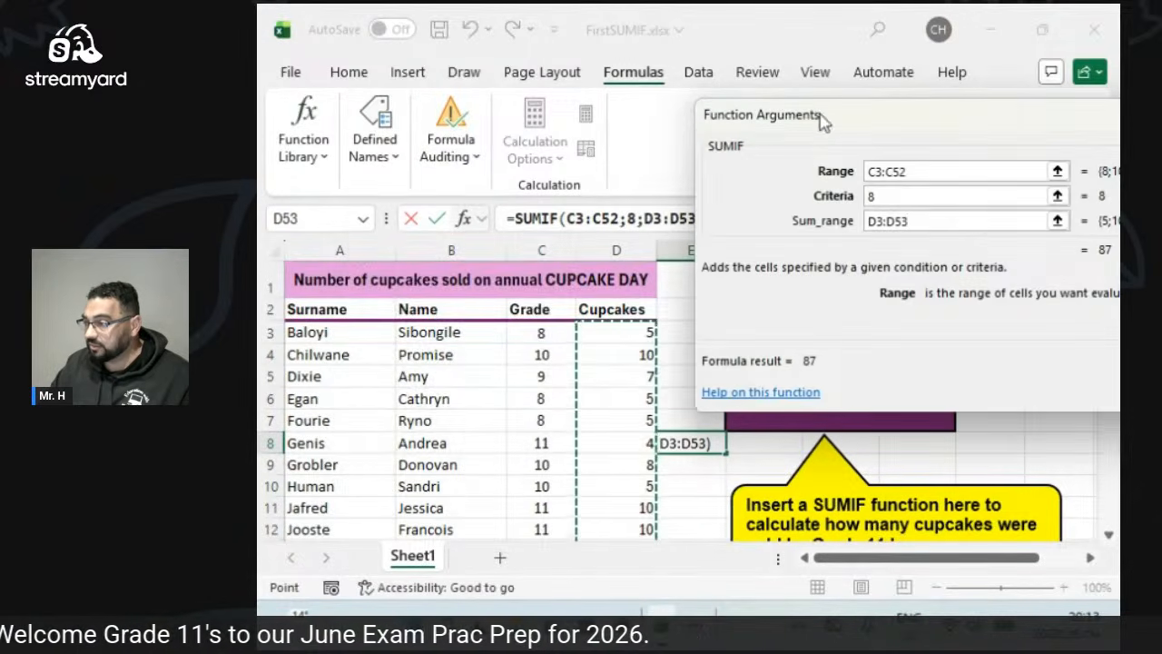
drag(822, 115, 493, 117)
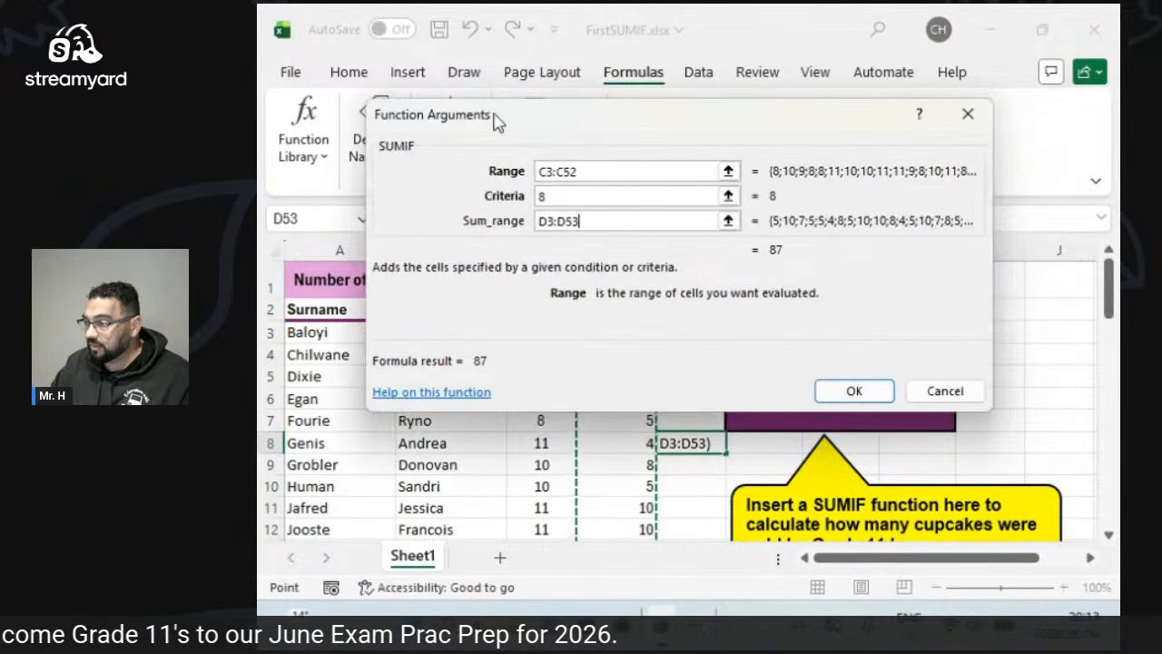
click(854, 390)
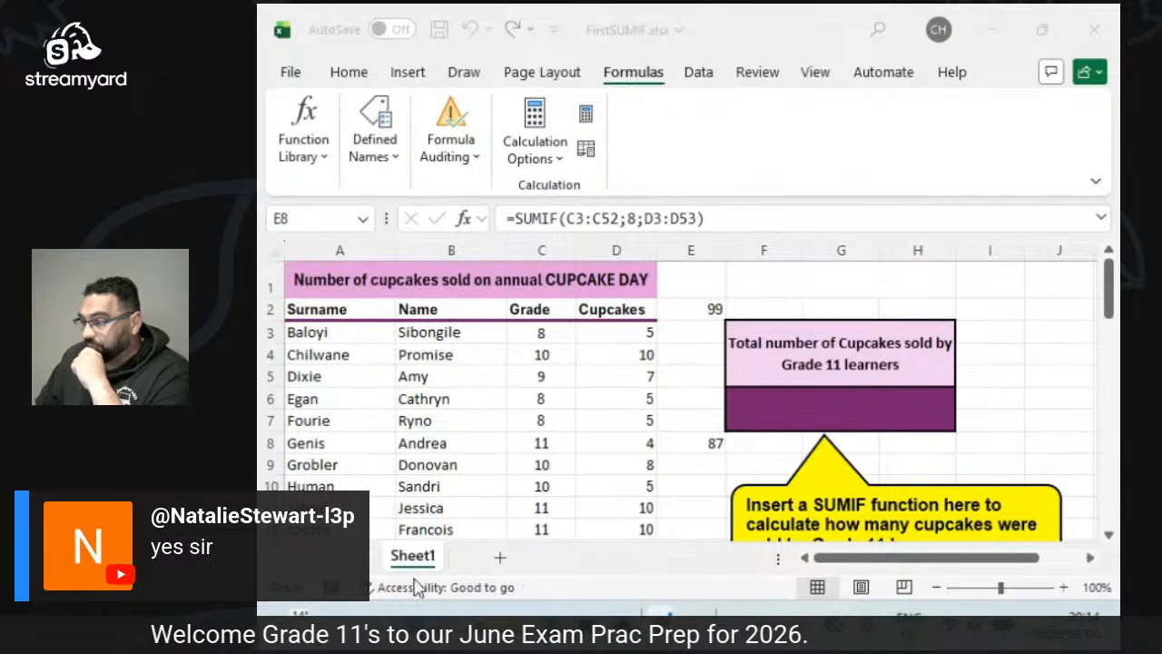
Format the grade in cell C5 with the Text number category.
click(519, 379)
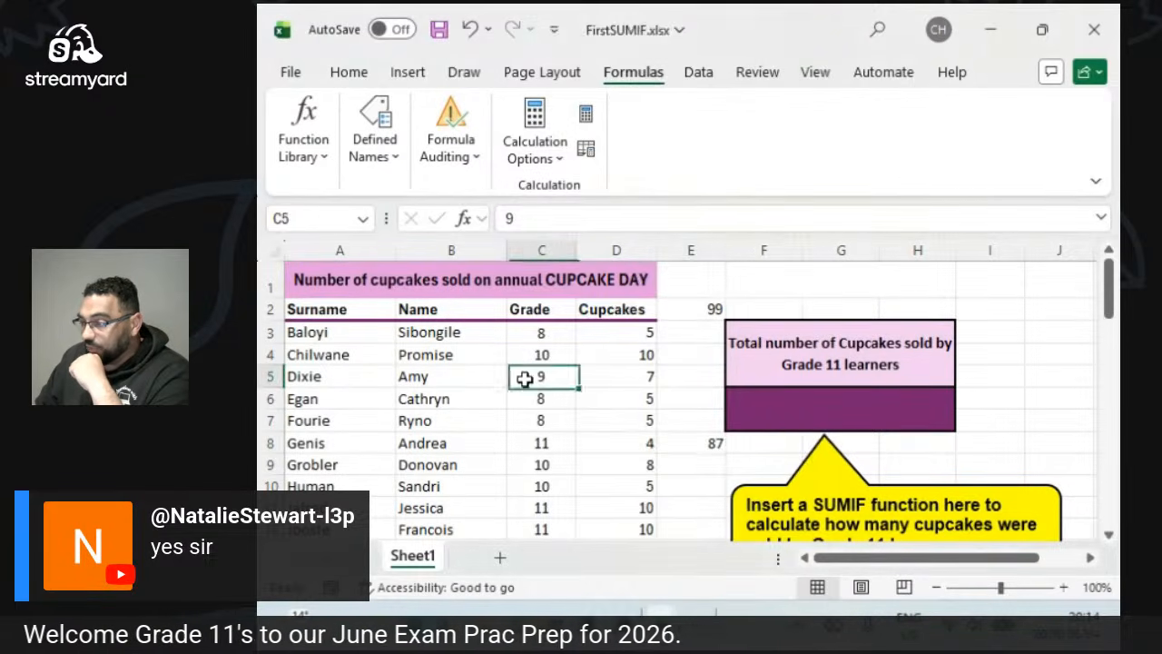
right_click(521, 379)
key(Escape)
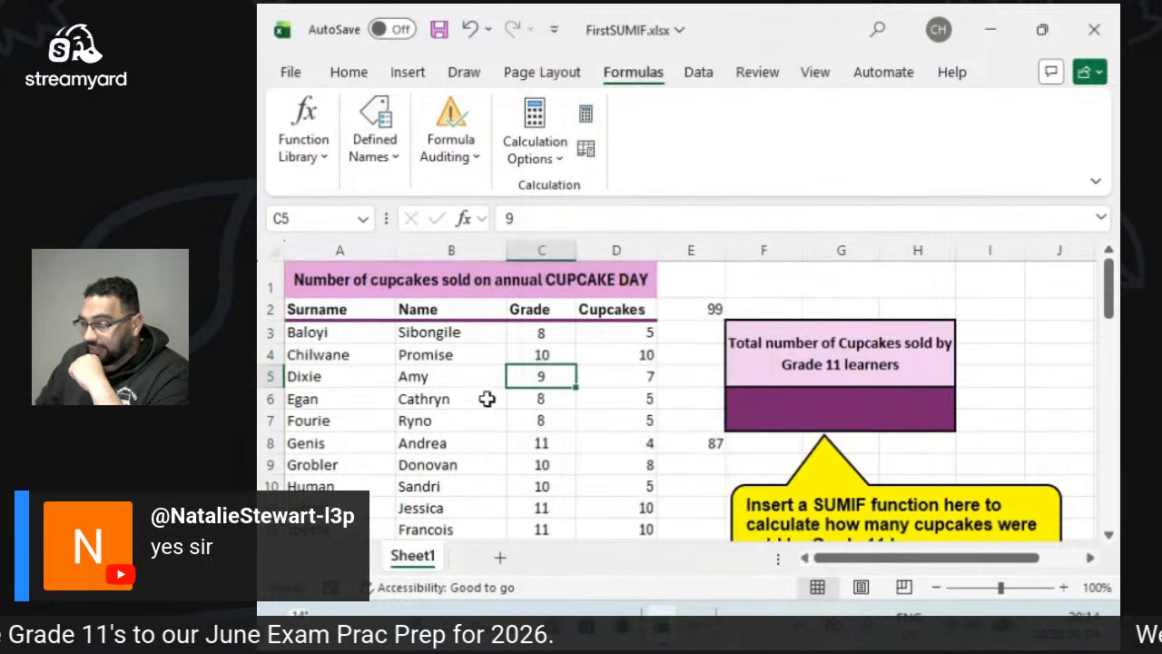
right_click(526, 377)
scroll(563, 385, down, 3)
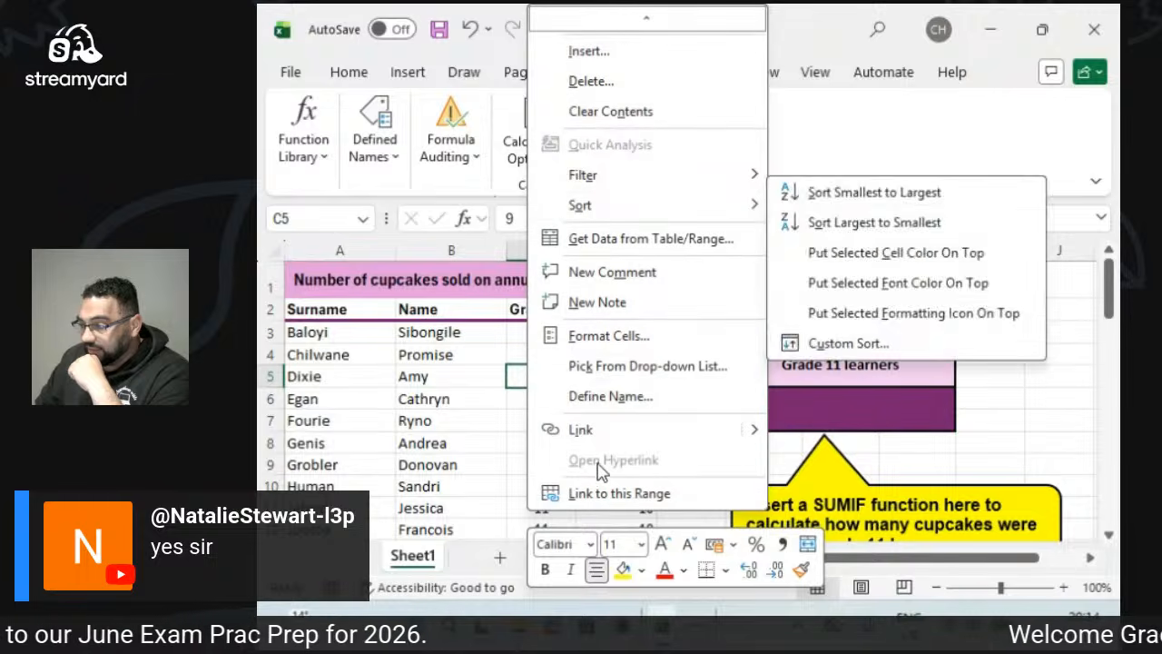
click(607, 335)
drag(572, 103, 698, 107)
click(574, 191)
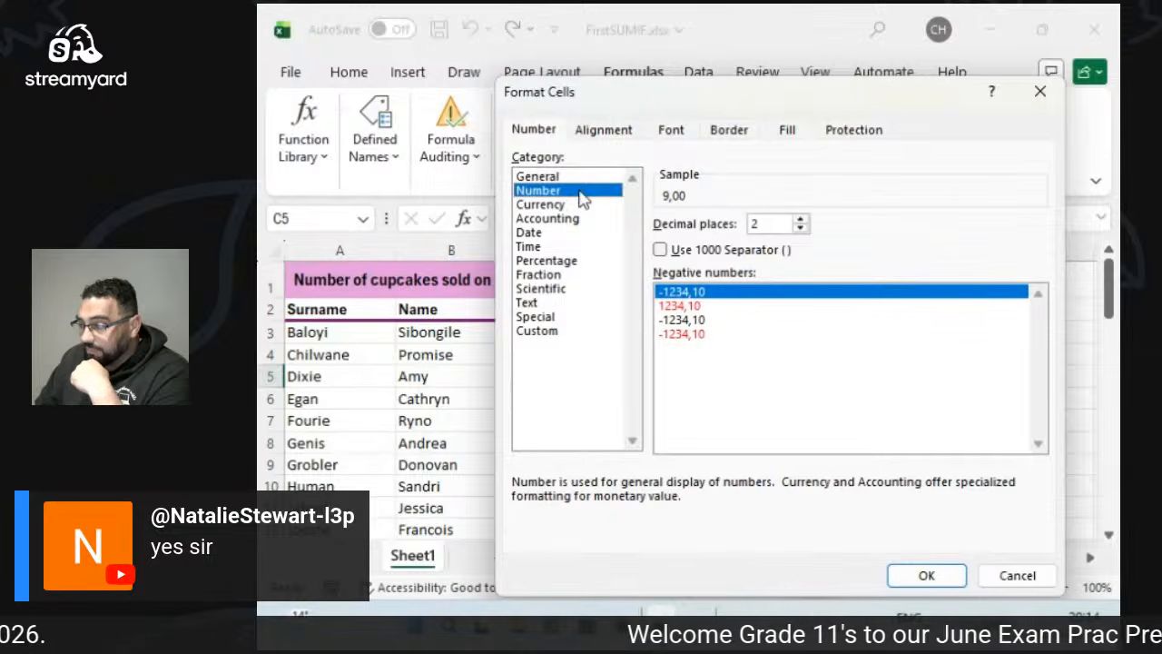
click(578, 205)
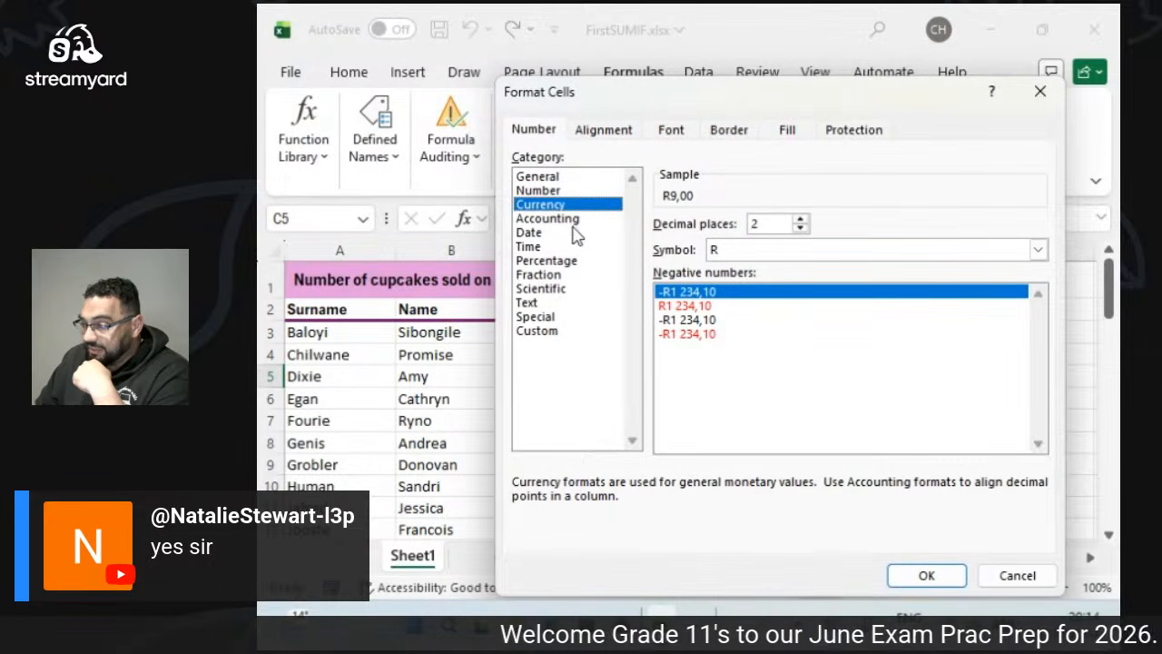
click(561, 303)
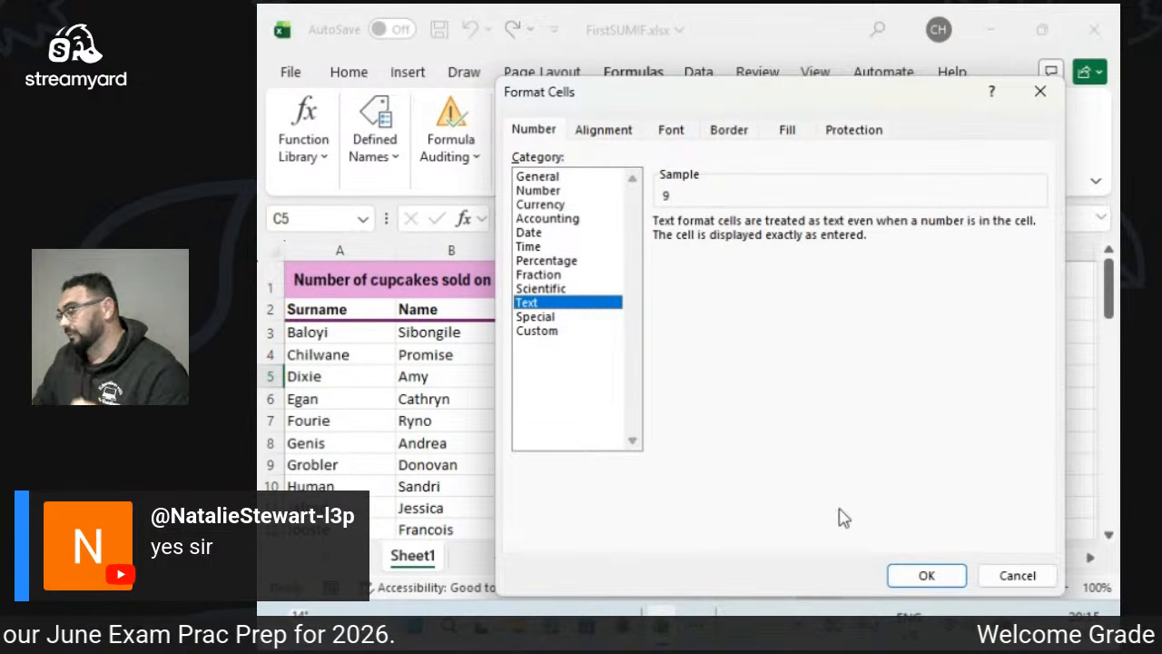
click(915, 575)
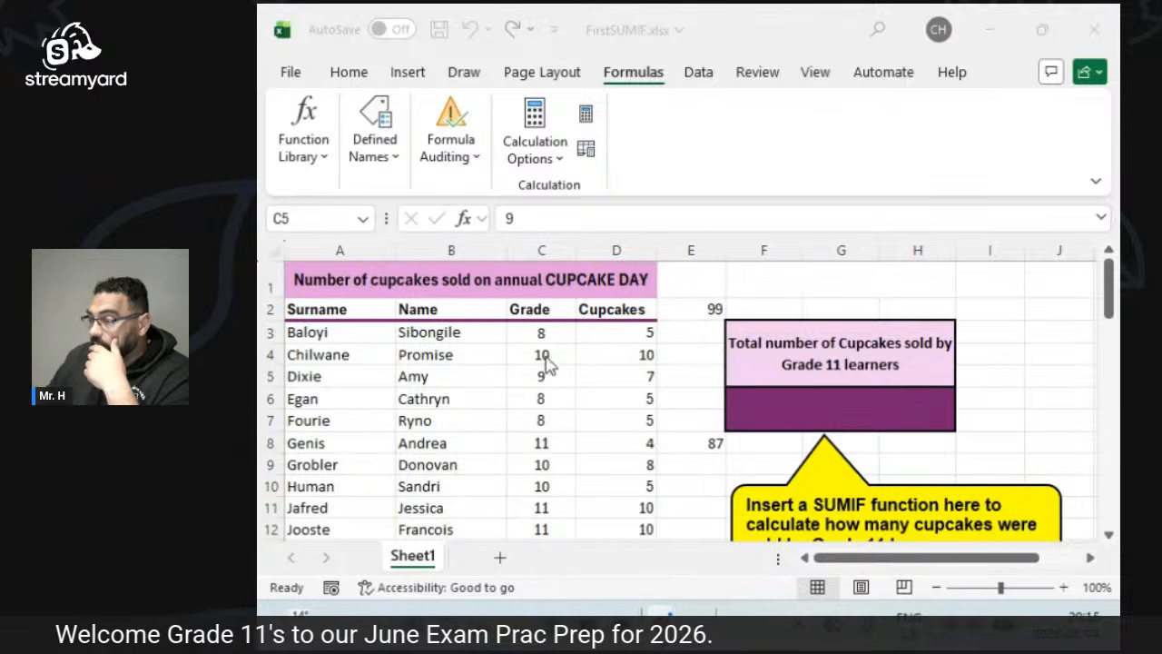
Close FirstSUMIF.xlsx without saving and open Marks.xlsx from the 4_3 DATA eng folder.
click(1094, 28)
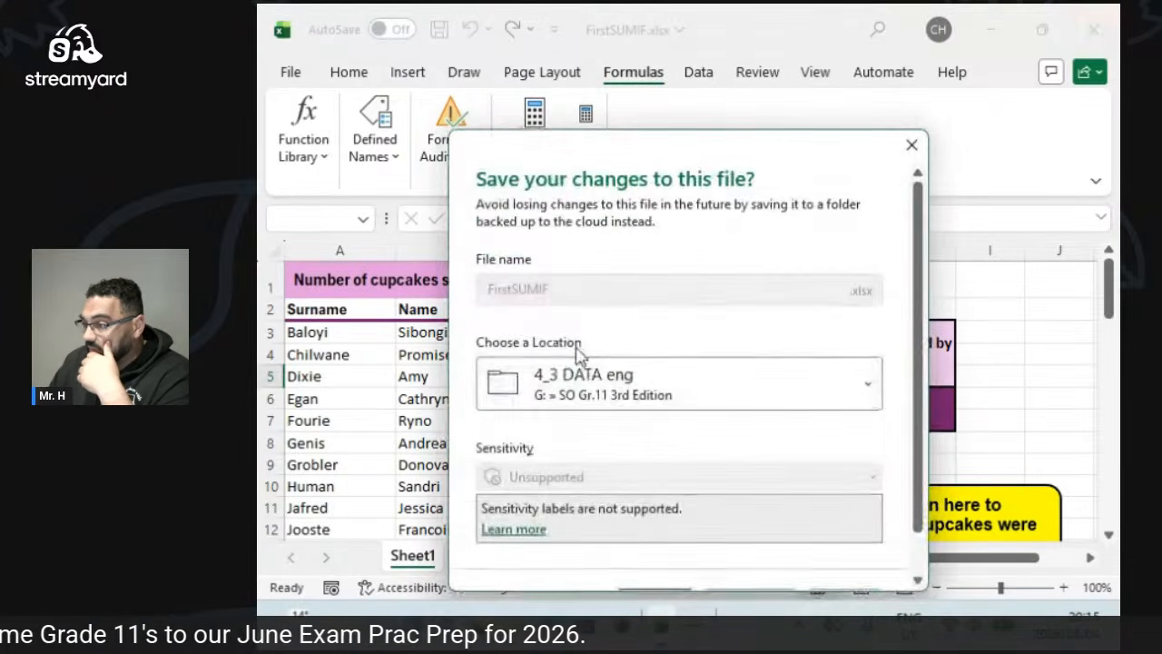
click(727, 551)
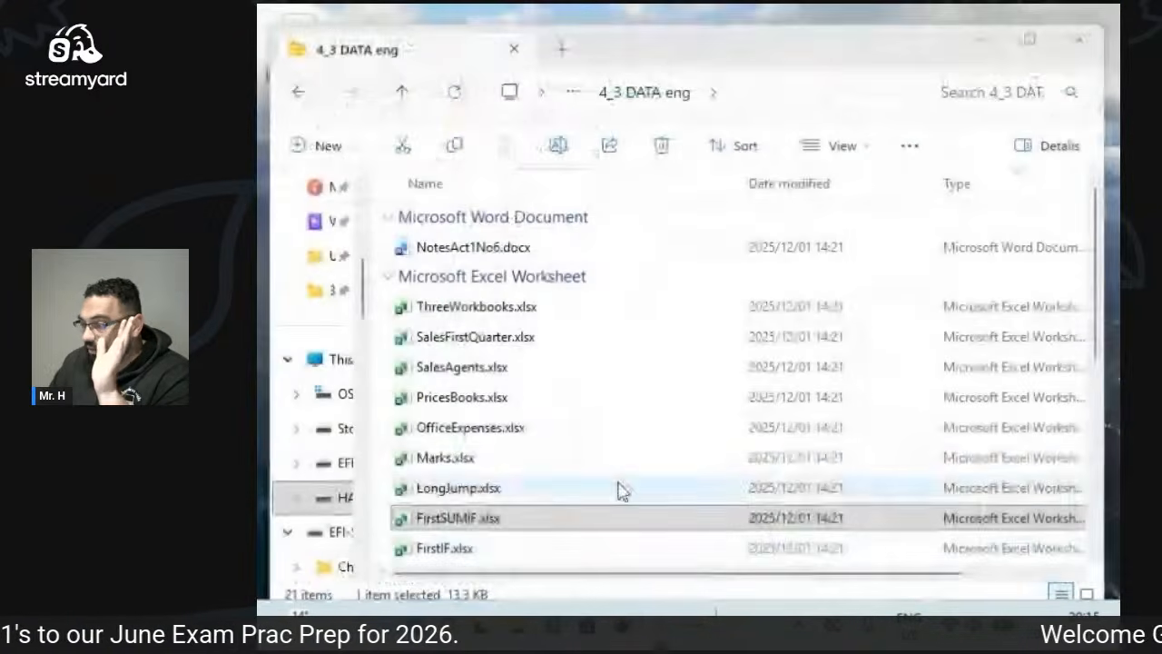
double_click(539, 462)
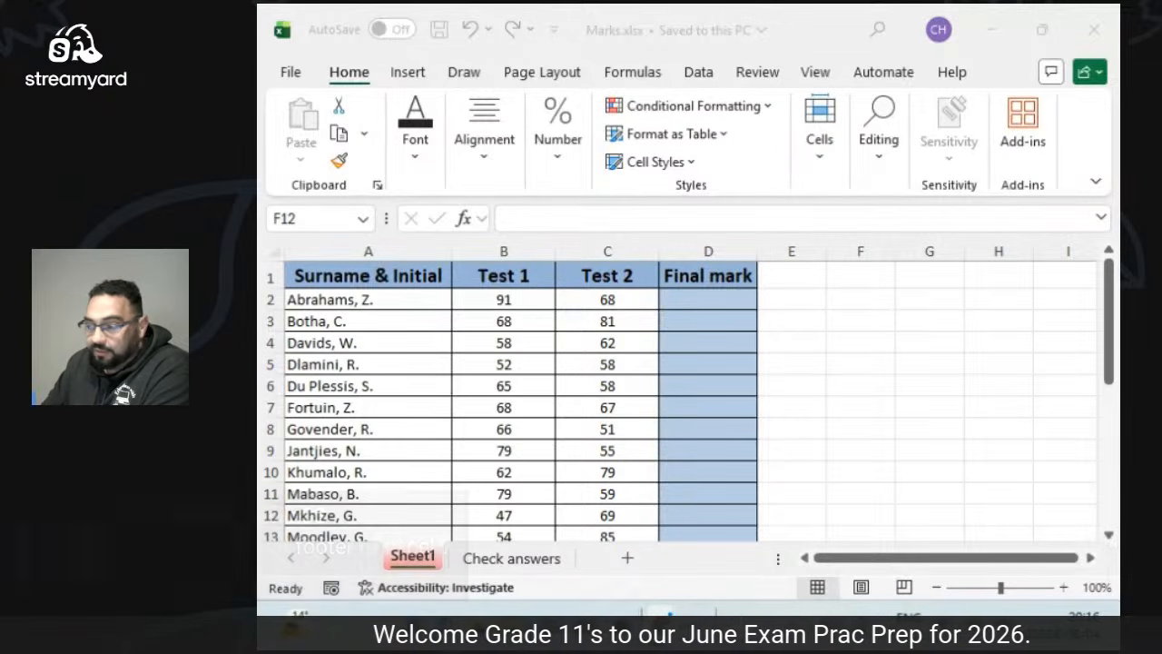
Examine the header and footer areas of the marks sheet in Page Layout view, and return to Normal view.
click(860, 587)
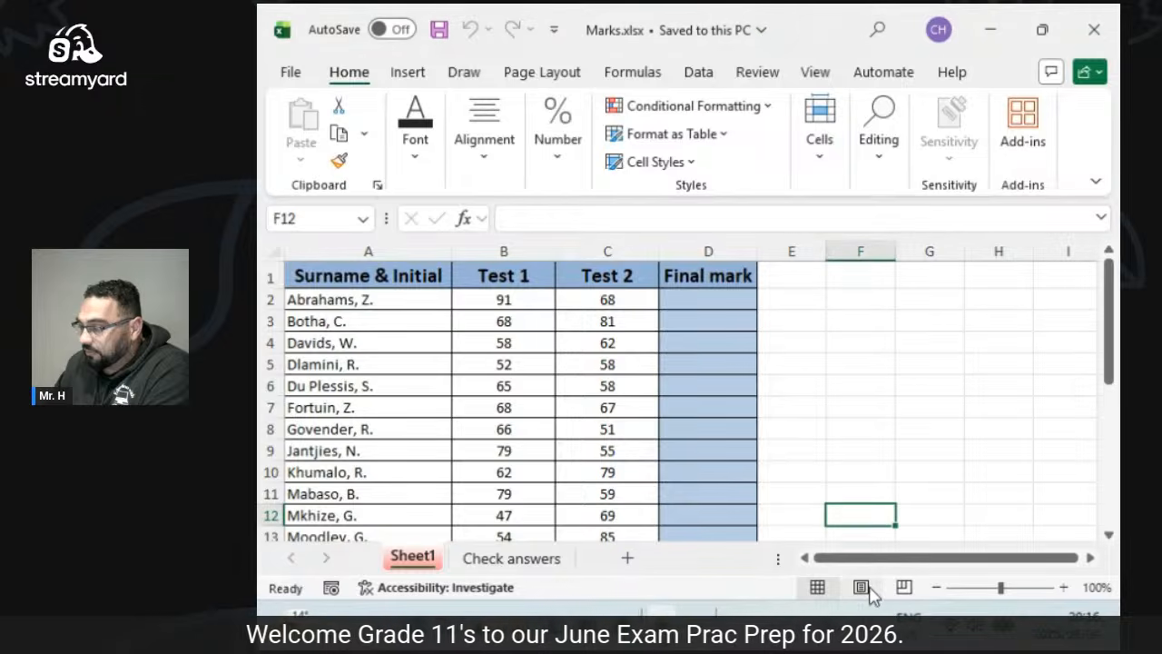
scroll(772, 445, up, 2)
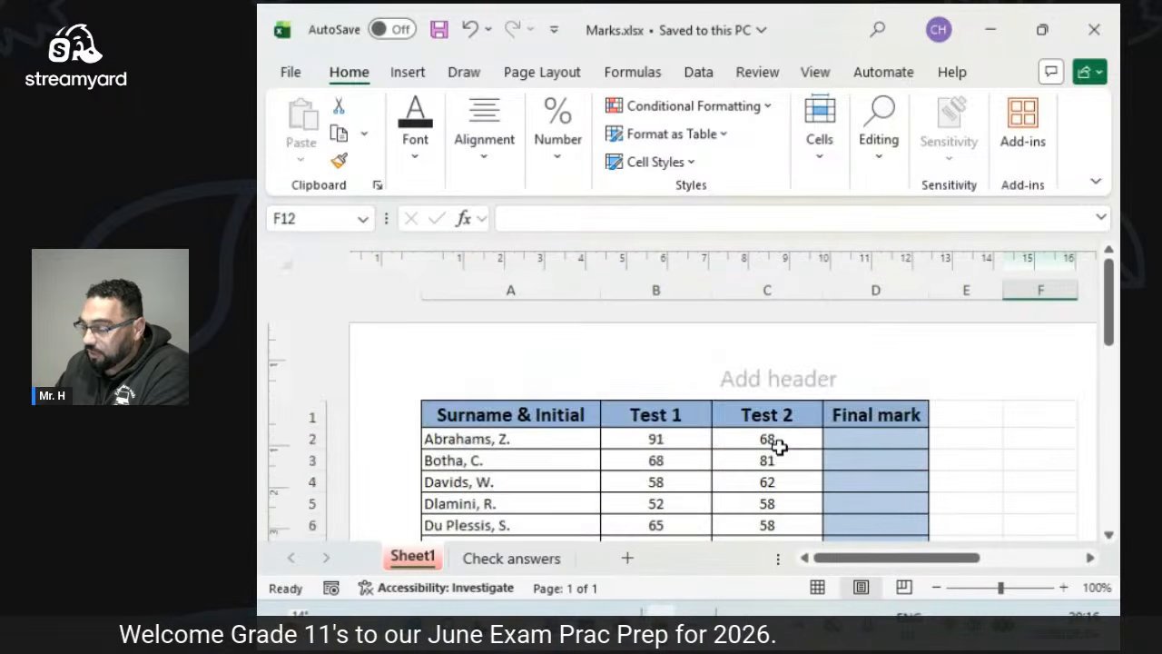
scroll(772, 445, down, 6)
scroll(778, 445, down, 5)
scroll(778, 446, up, 1)
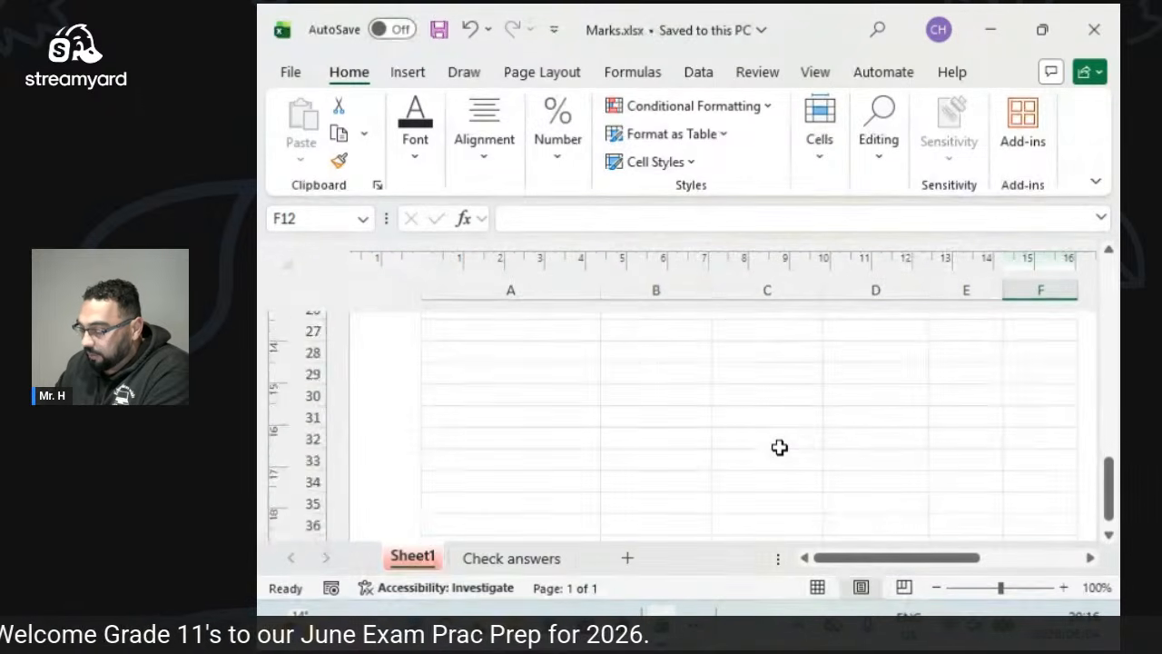
scroll(779, 446, down, 8)
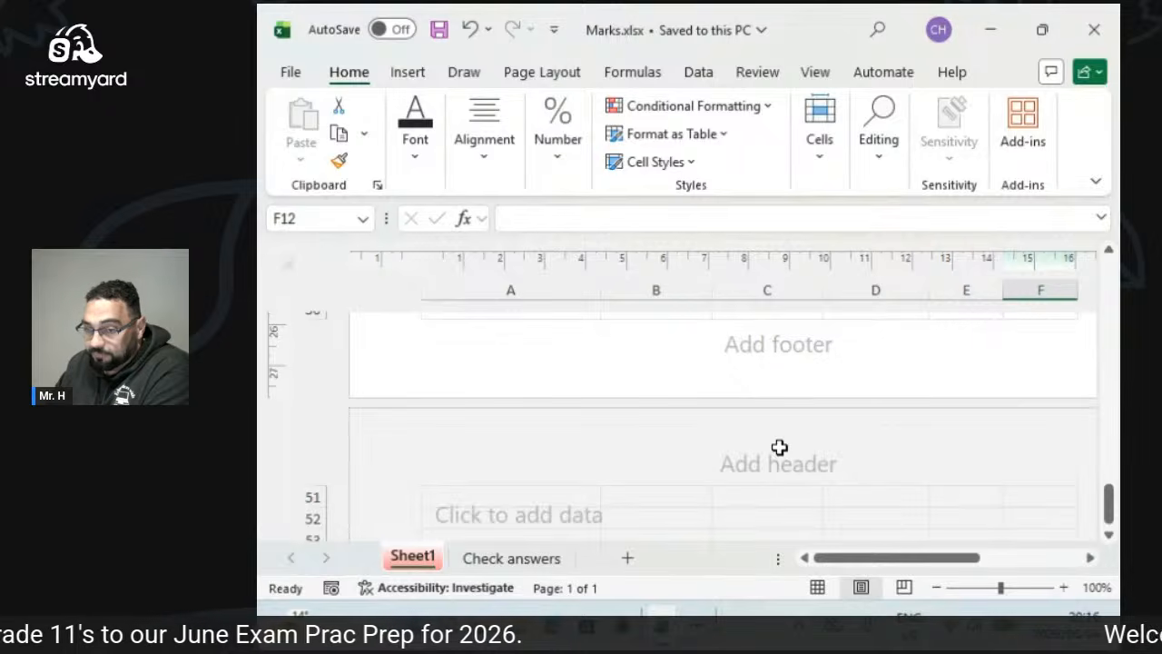
scroll(779, 446, up, 10)
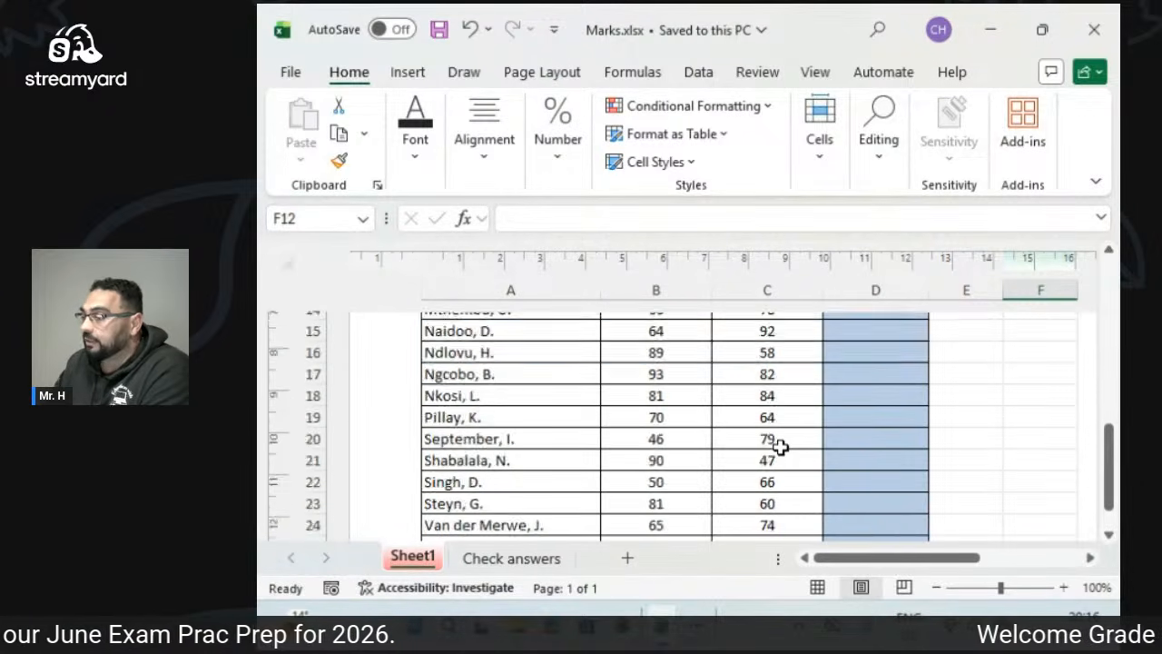
click(818, 588)
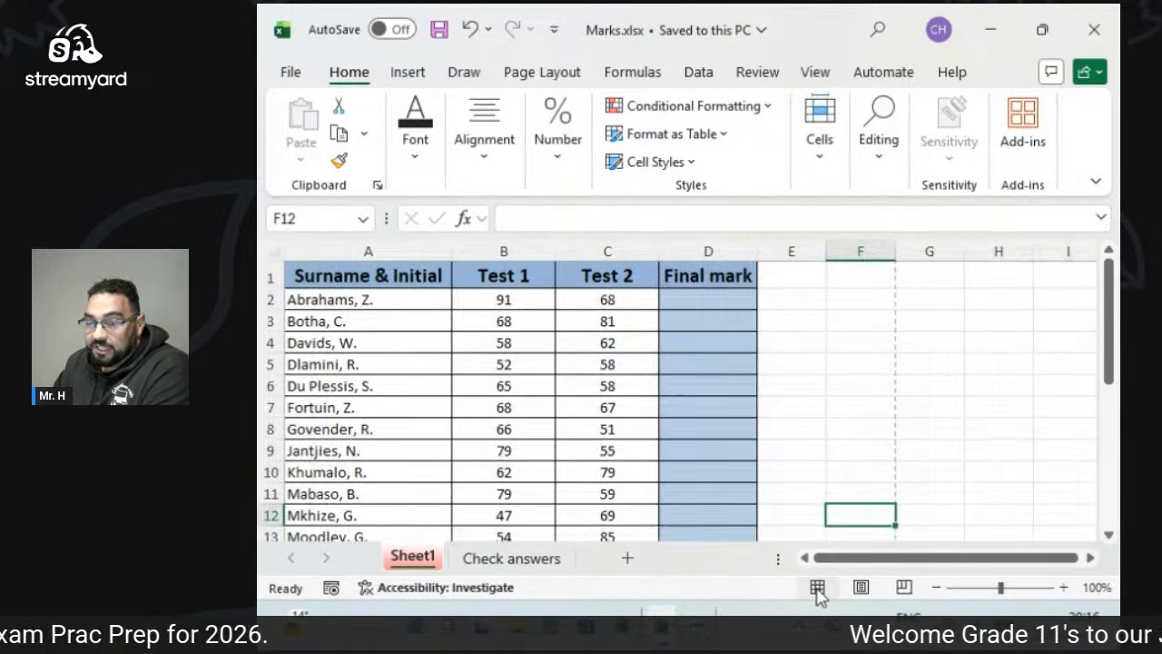
Examine the learner marks list from the selected heading row down to its last record.
click(311, 275)
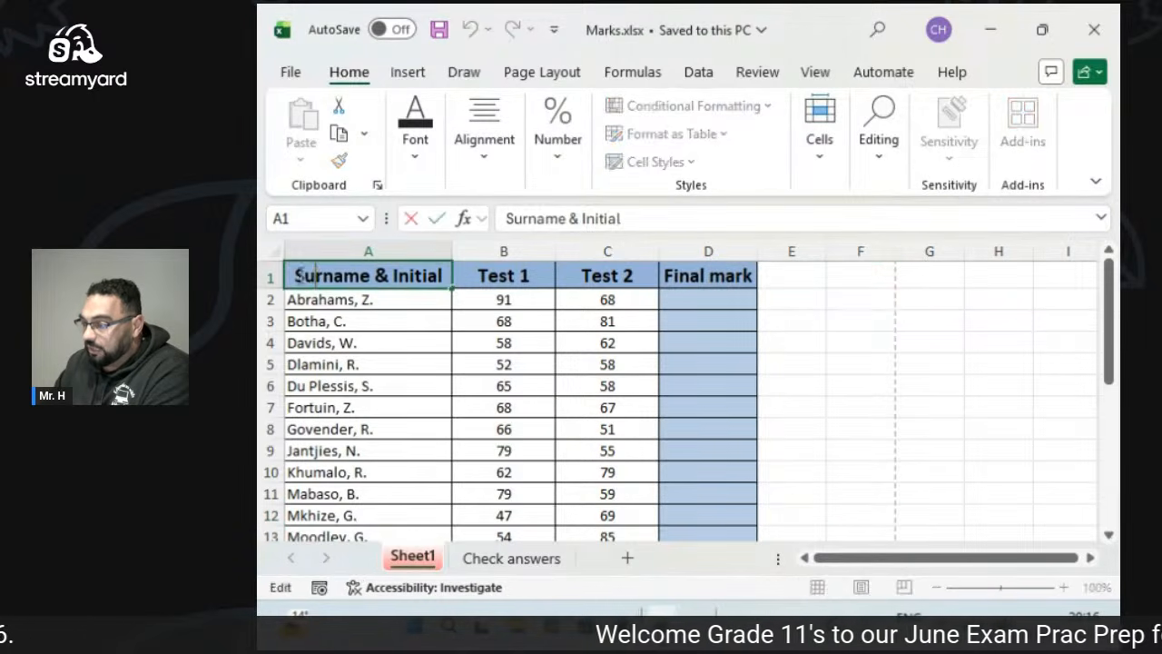
click(270, 275)
scroll(490, 384, down, 6)
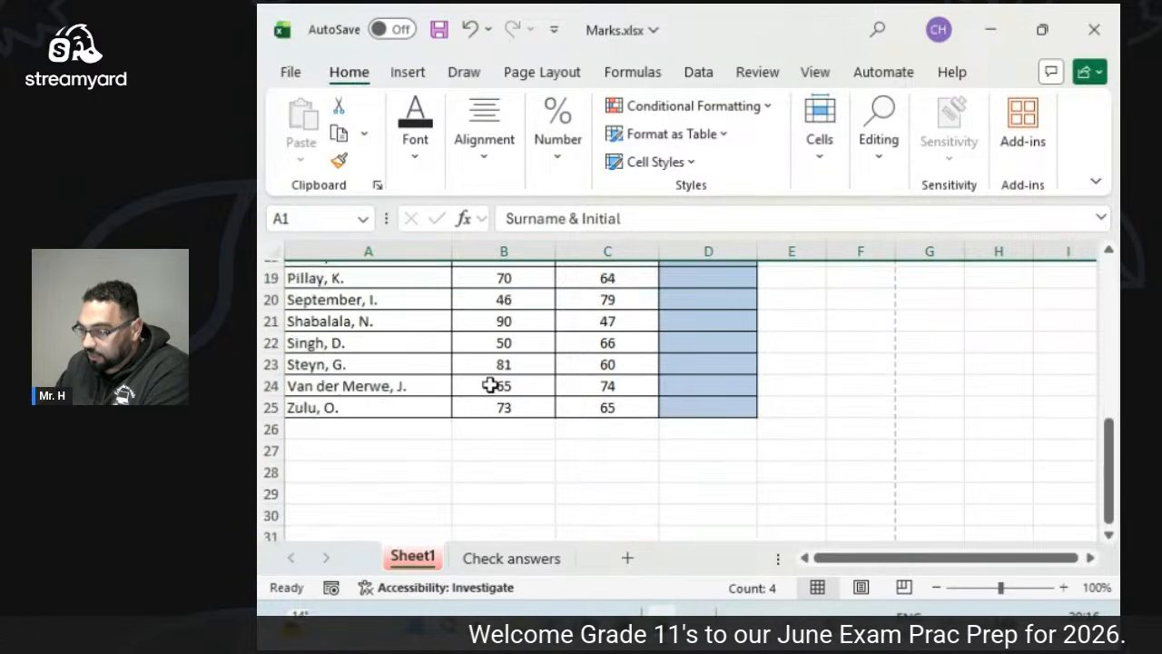
scroll(490, 384, up, 3)
scroll(490, 384, down, 2)
scroll(490, 384, up, 3)
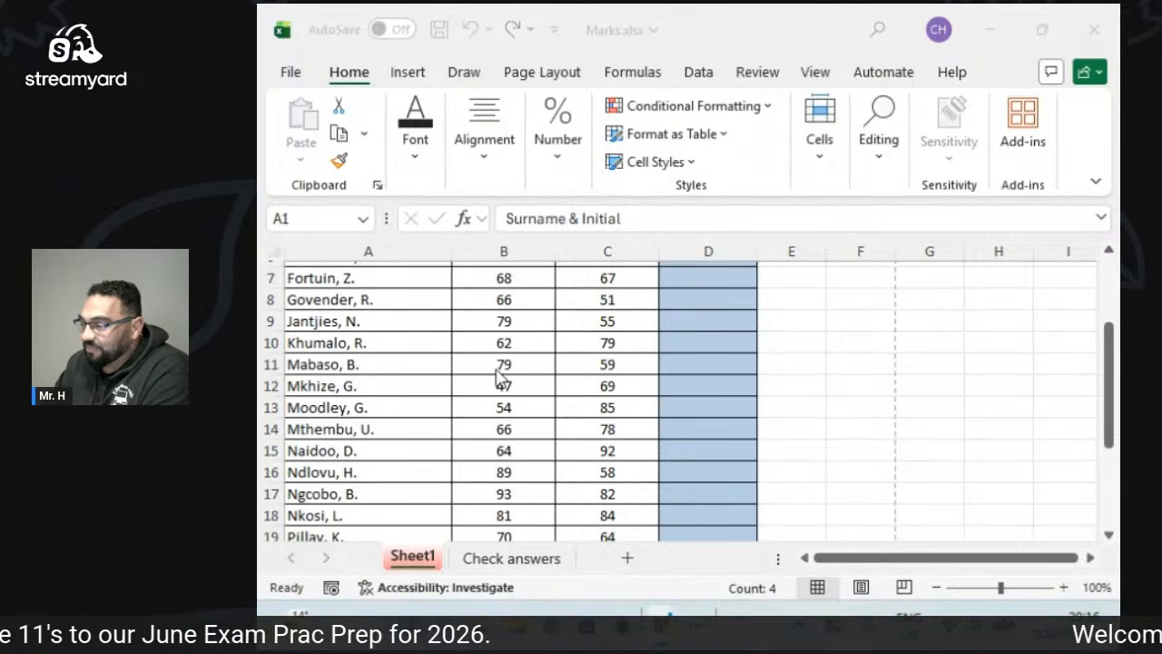
scroll(501, 296, down, 3)
scroll(448, 283, down, 3)
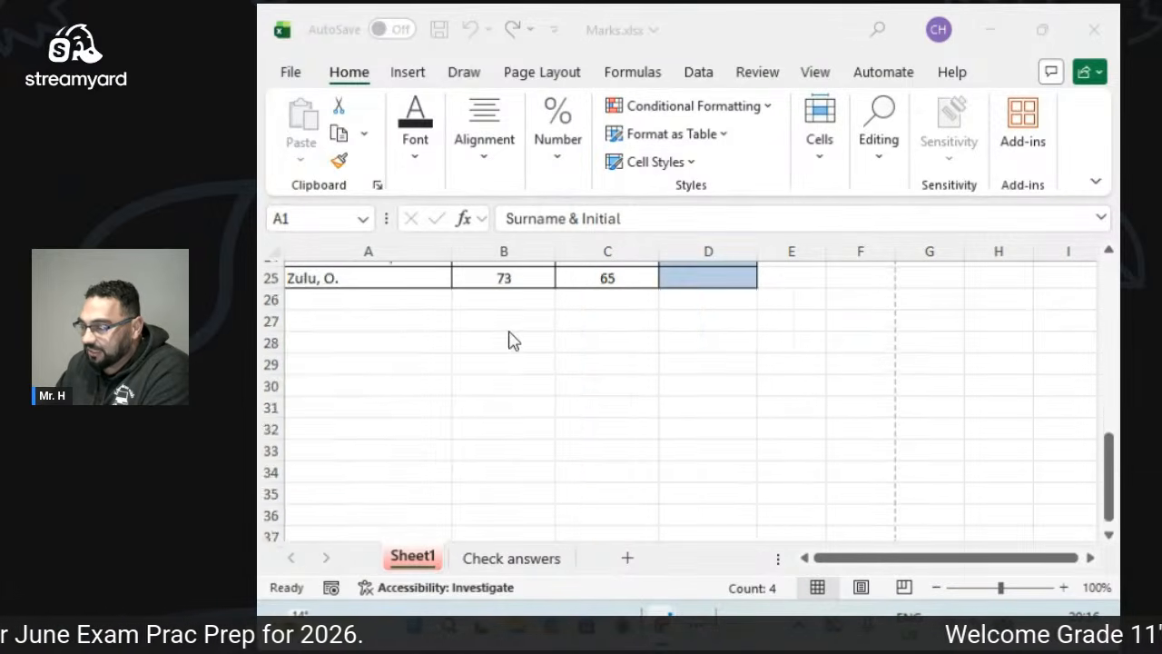
scroll(508, 340, up, 8)
Freeze the heading row with Freeze Panes at row 2, and check it by viewing the end of the list.
click(269, 299)
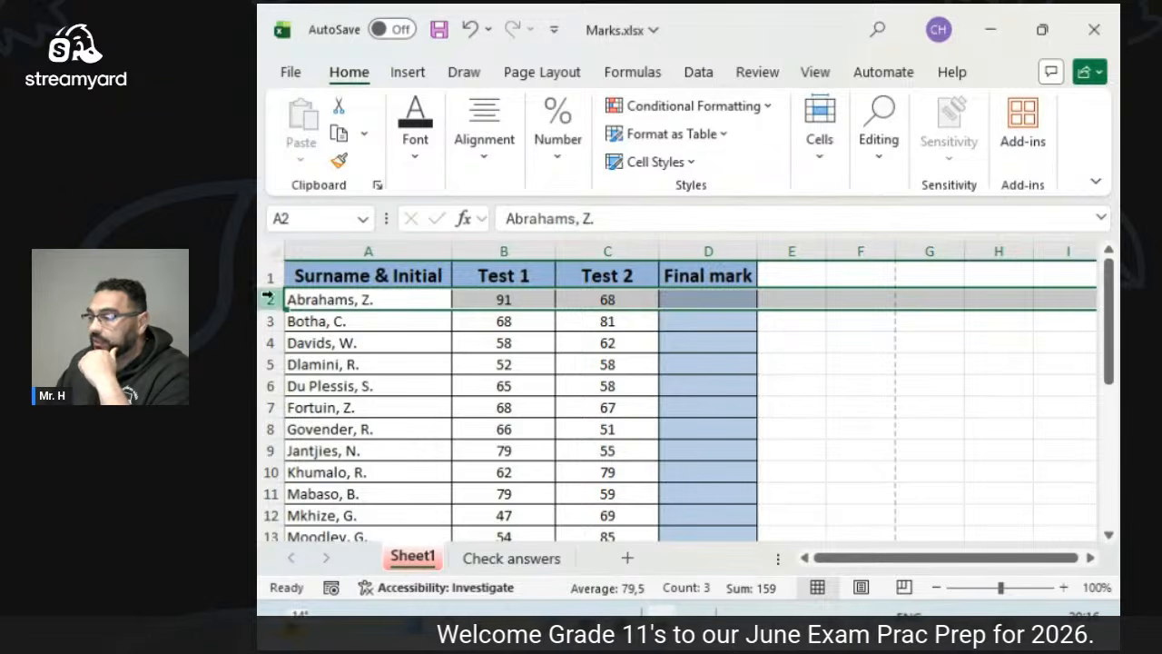
click(419, 76)
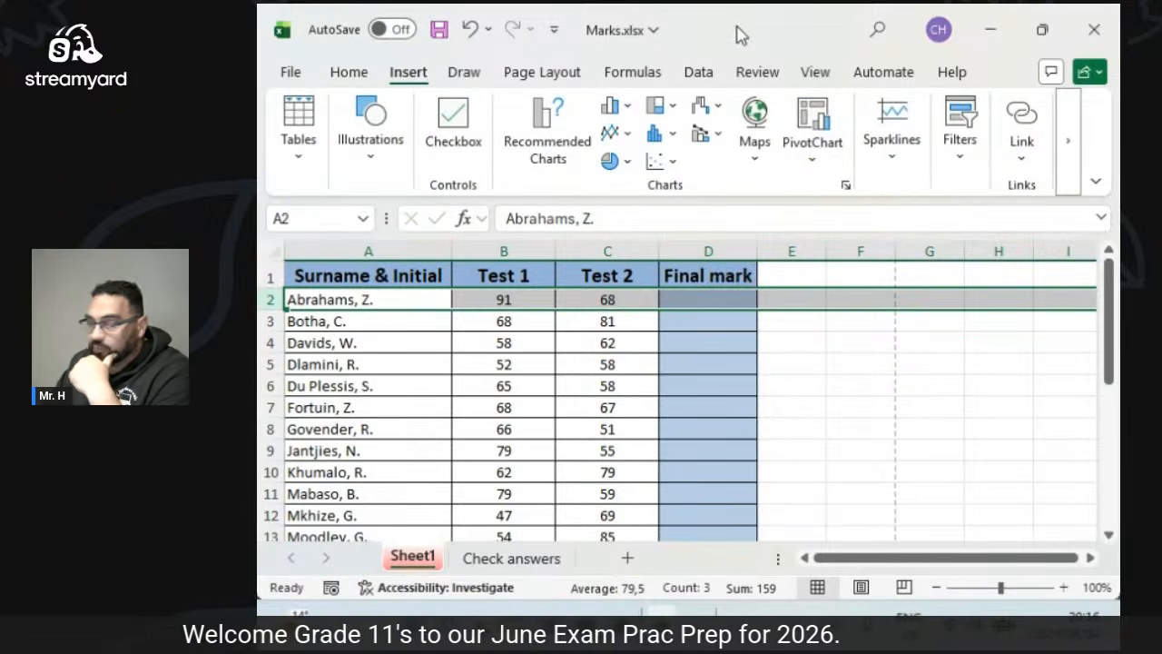
click(990, 30)
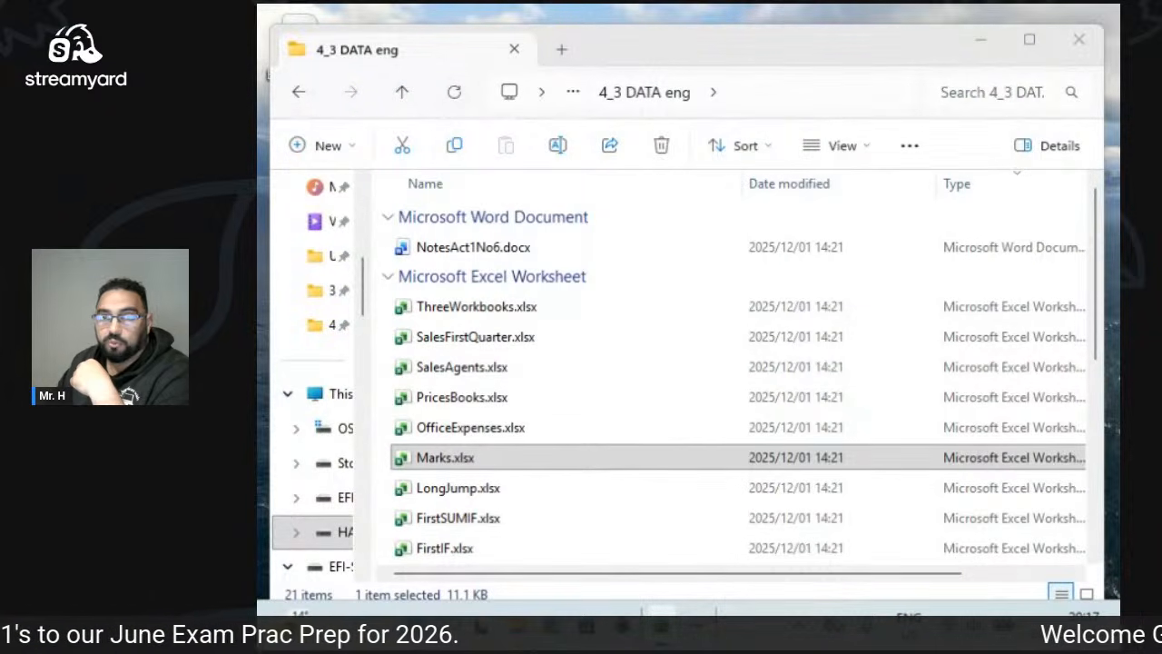
drag(258, 328, 778, 68)
double_click(851, 66)
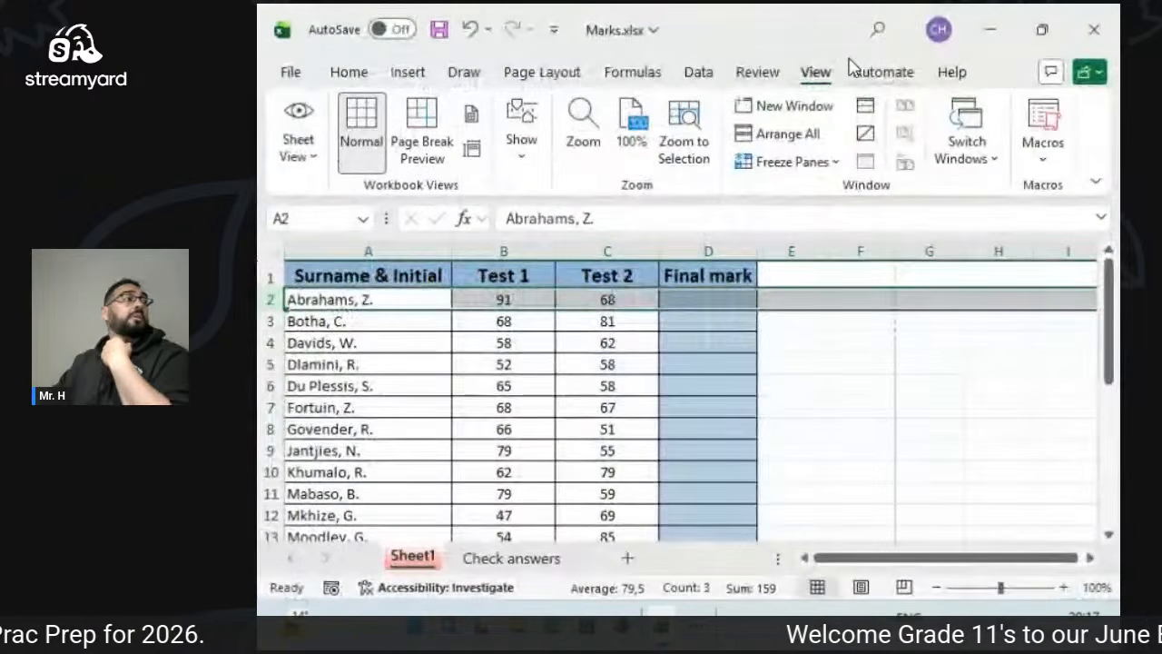
click(830, 163)
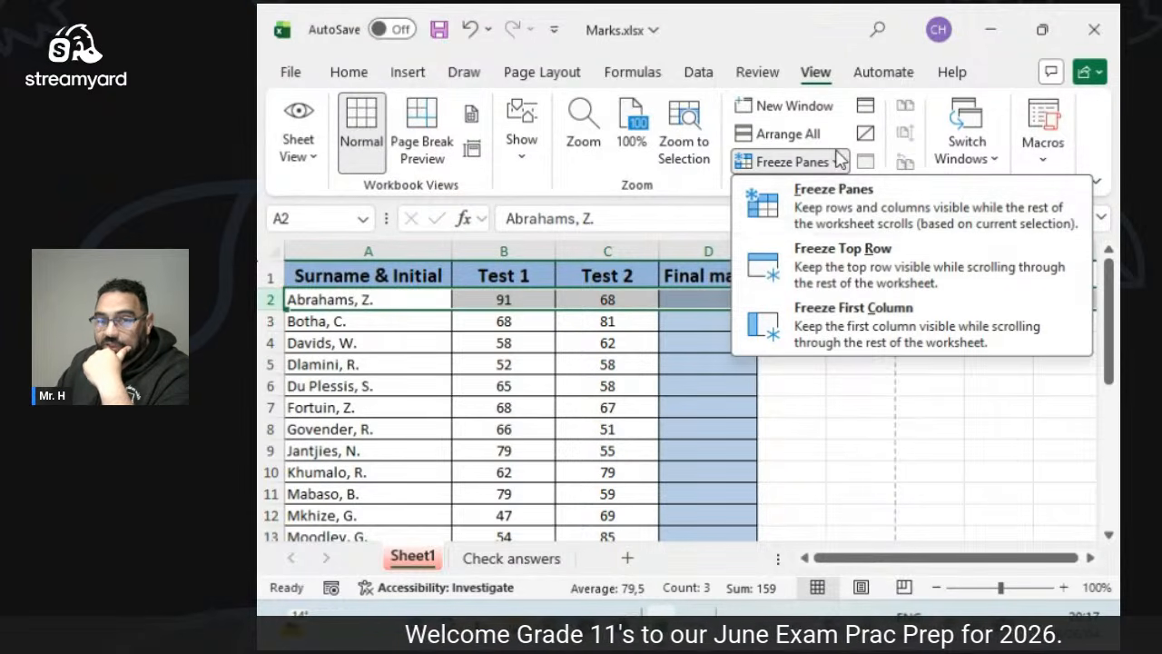
click(838, 216)
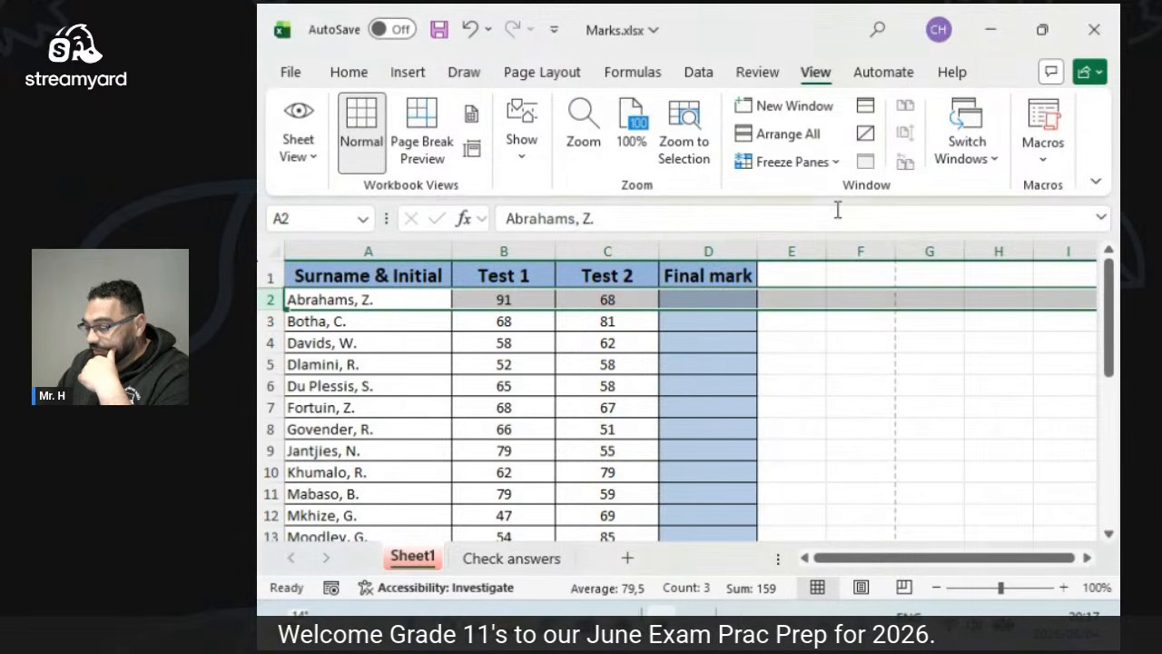
scroll(661, 387, down, 6)
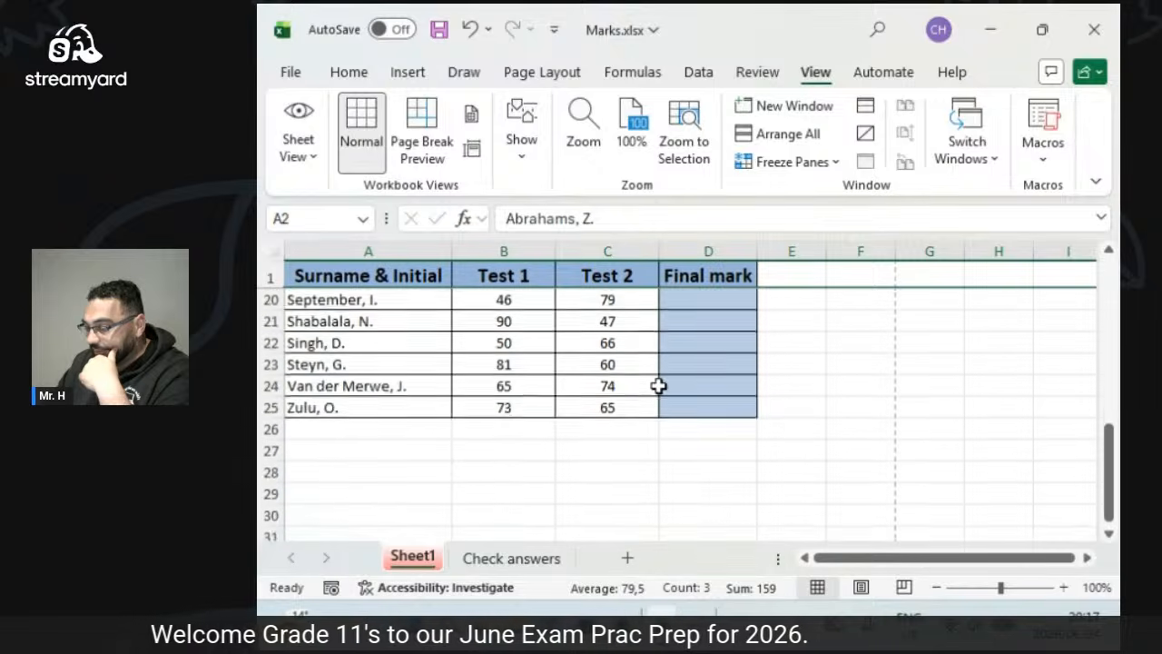
scroll(659, 386, down, 3)
scroll(659, 386, up, 9)
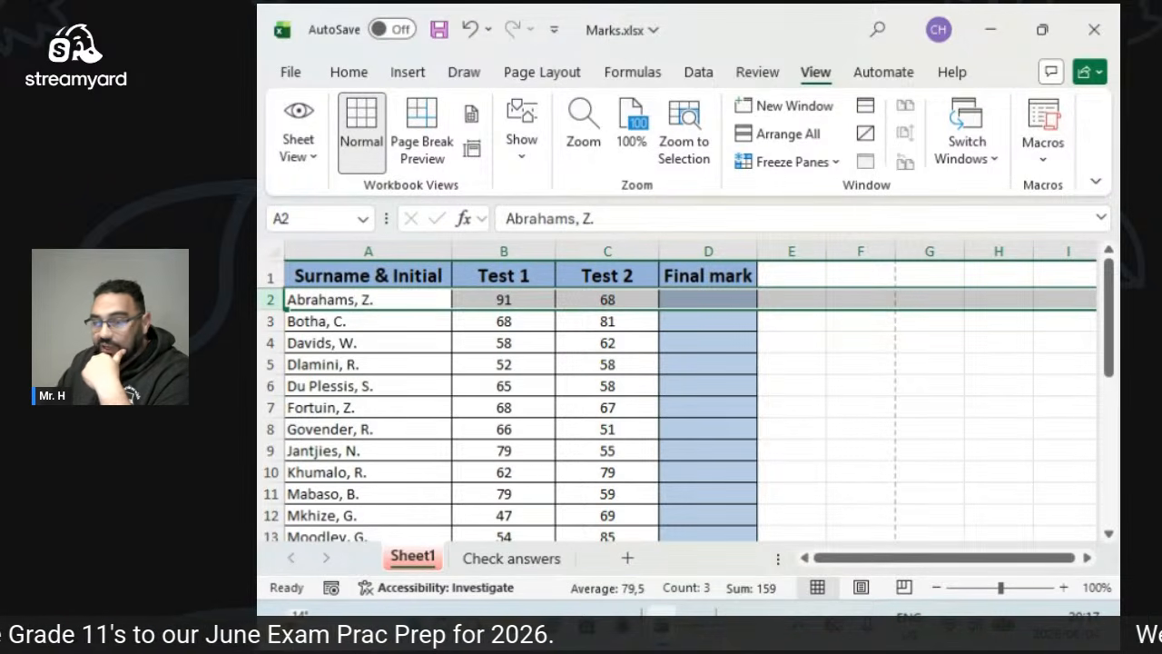
Unfreeze the panes, freeze rows 1 to 3 above row 4 instead, and check them against the end of the list.
click(275, 343)
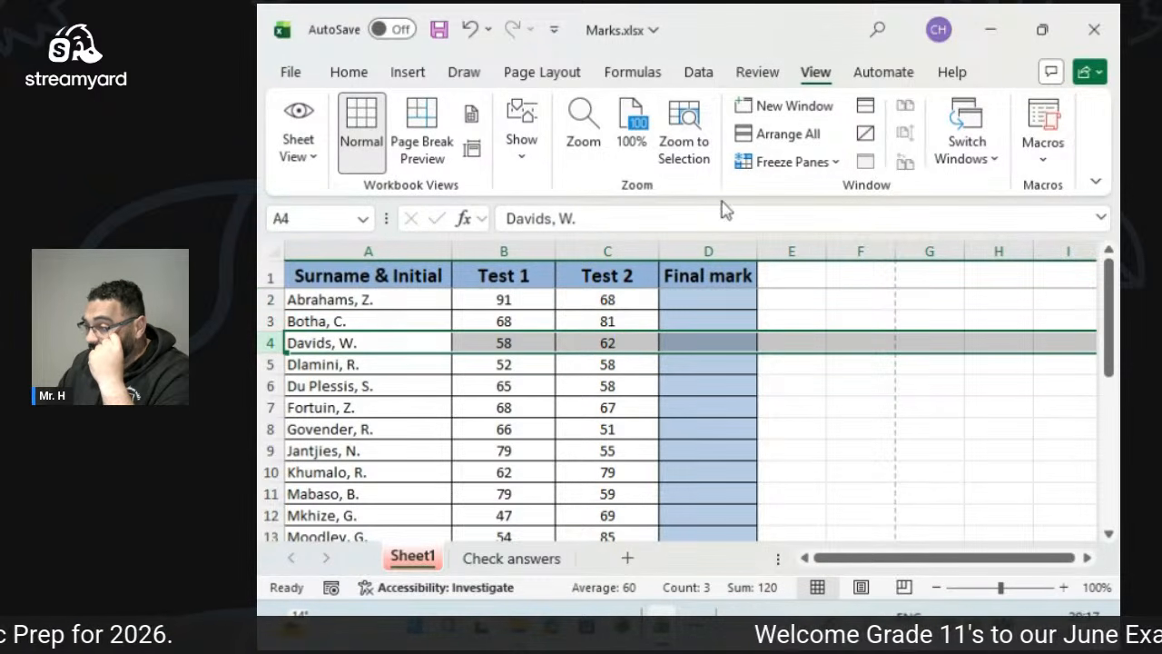
click(817, 164)
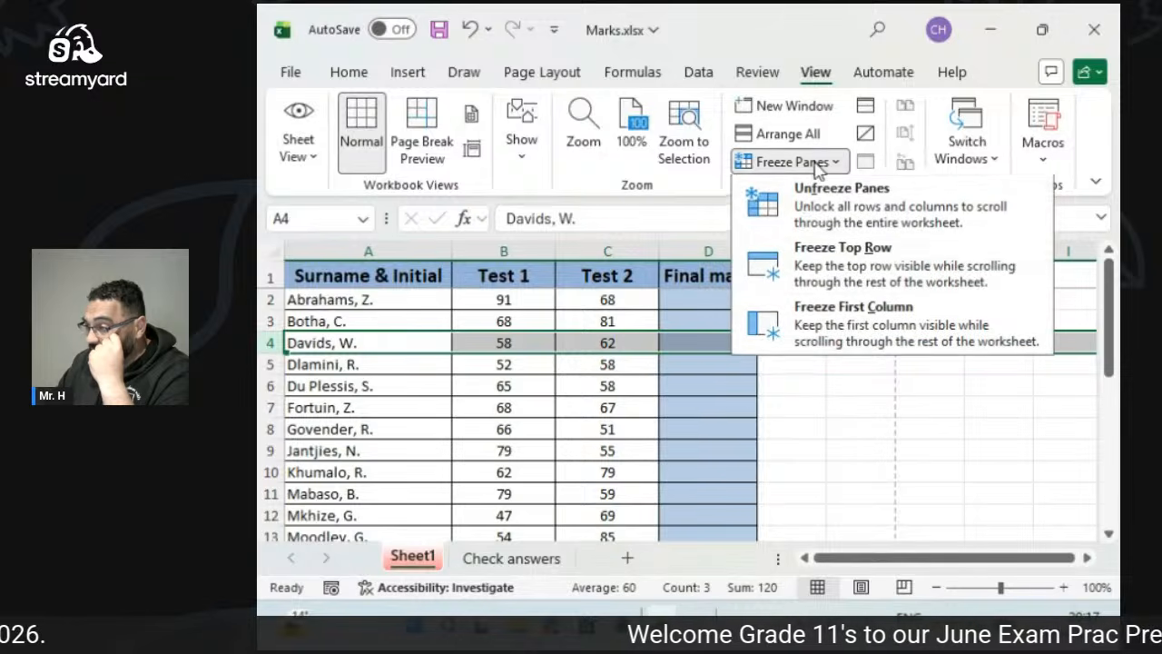
click(830, 192)
click(791, 161)
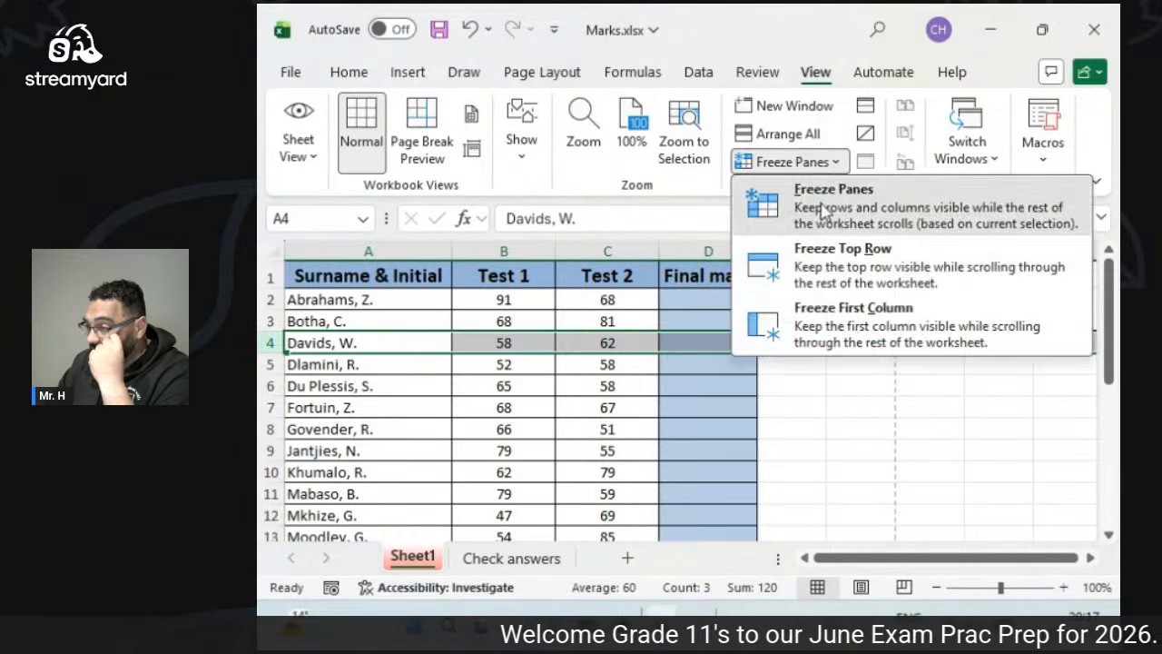
click(821, 210)
scroll(571, 324, down, 6)
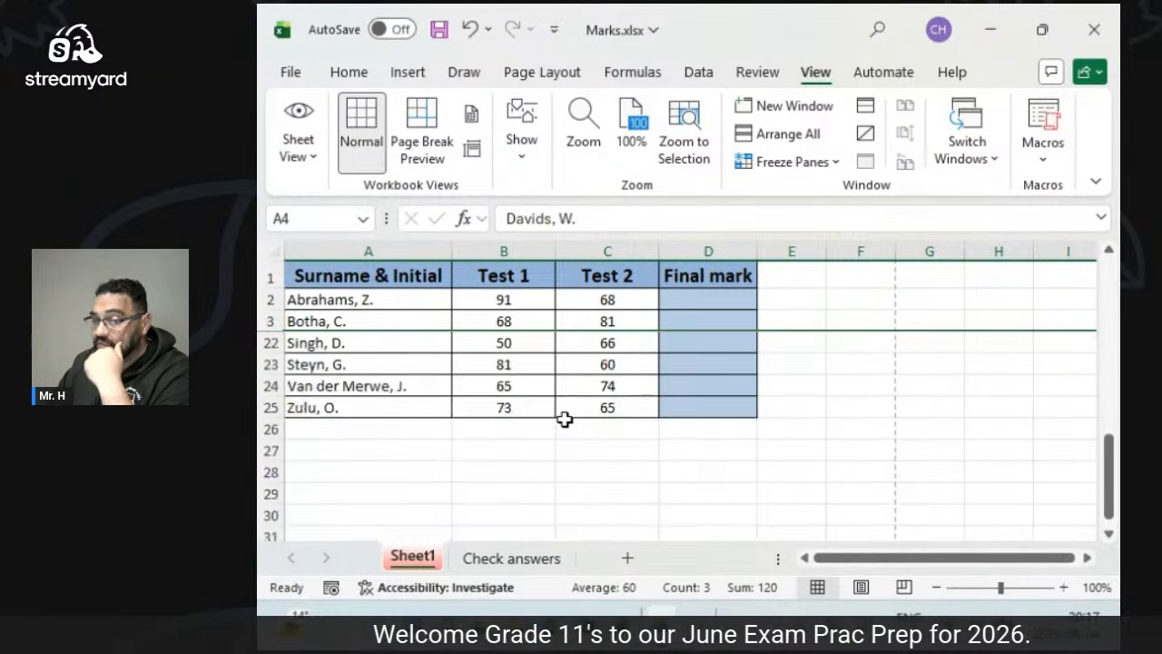
scroll(565, 419, down, 2)
scroll(565, 418, up, 7)
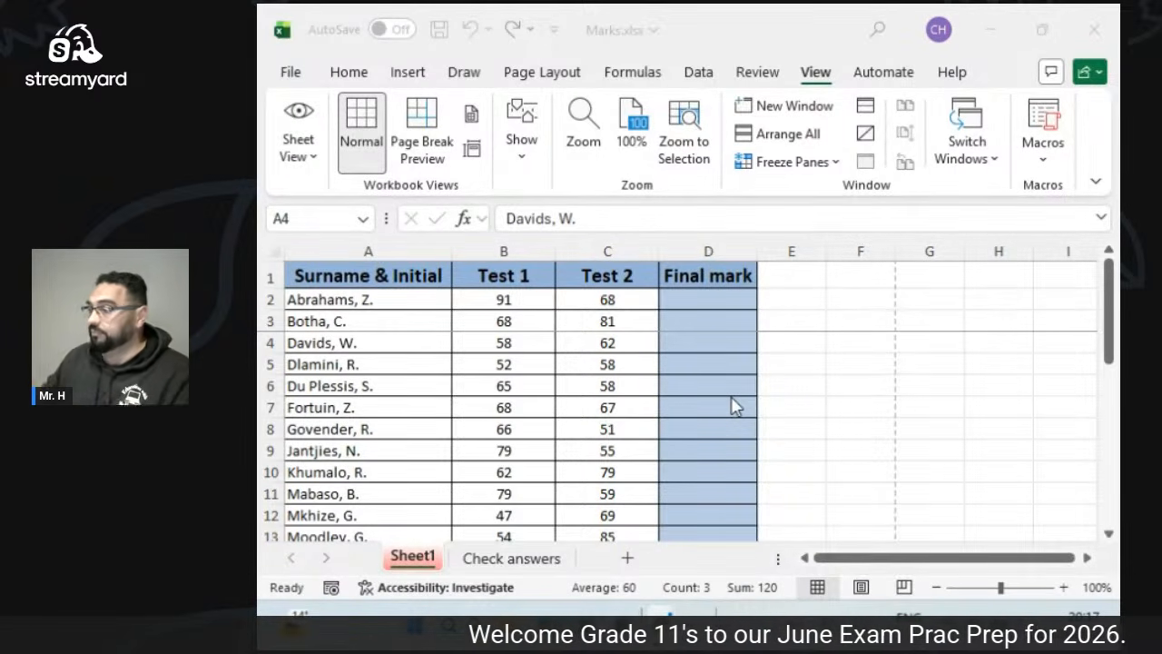
Close Marks.xlsx without saving and open the BookClub.accdb database in Access from the 5_1 DATA eng folder.
click(1094, 29)
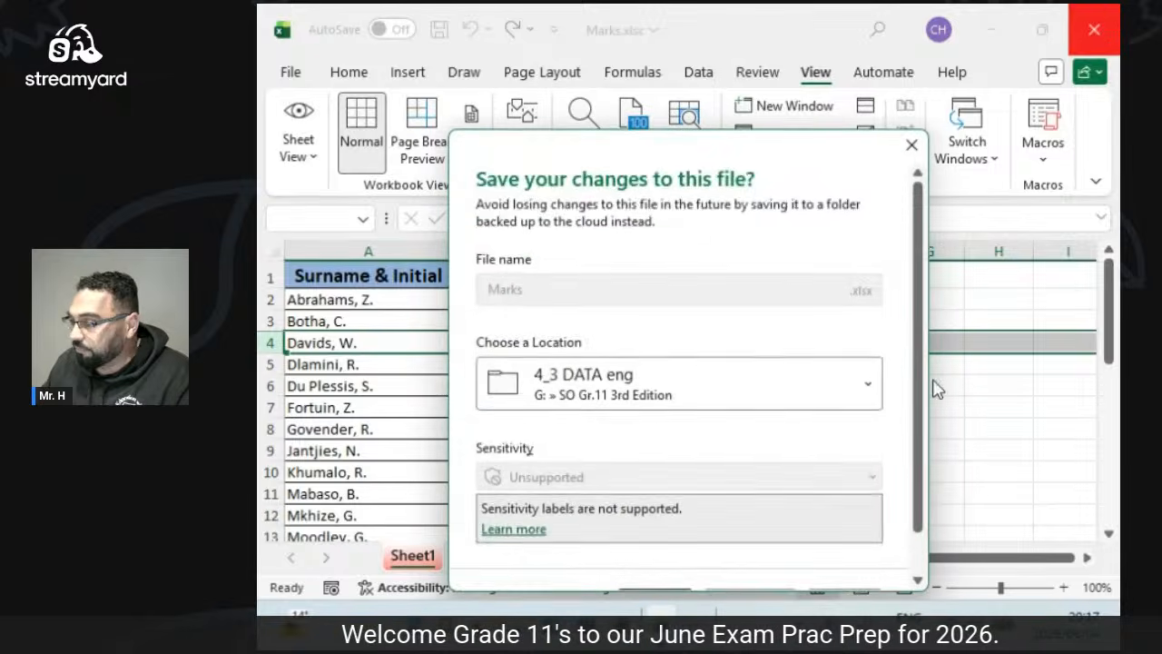
click(753, 554)
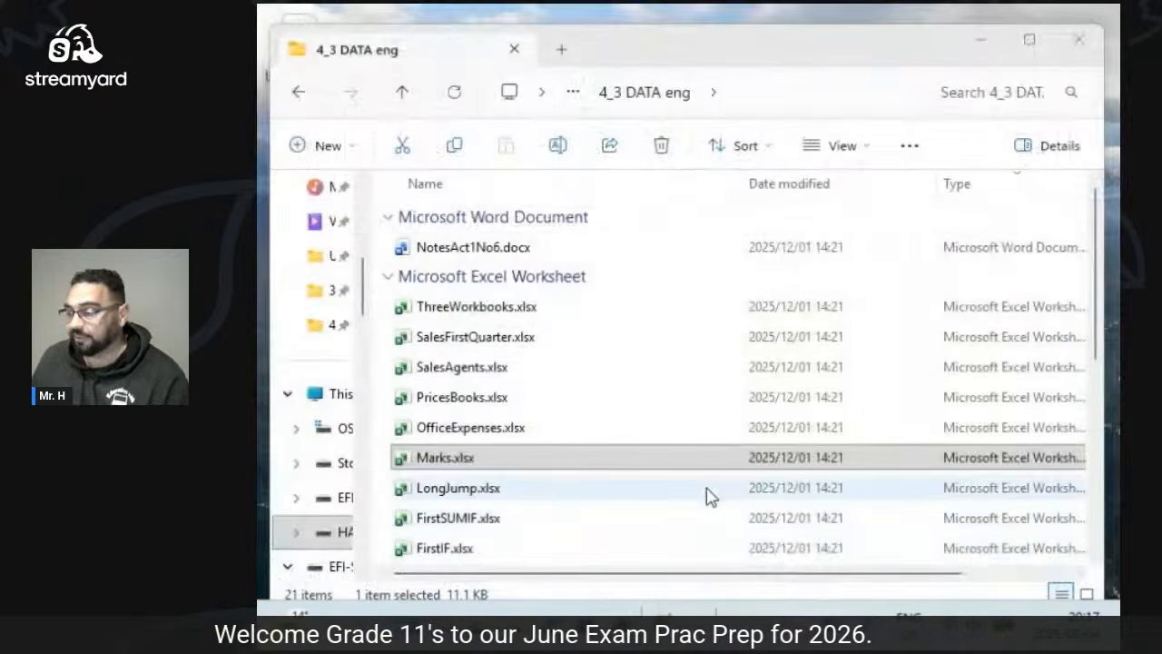
scroll(454, 260, down, 5)
click(299, 92)
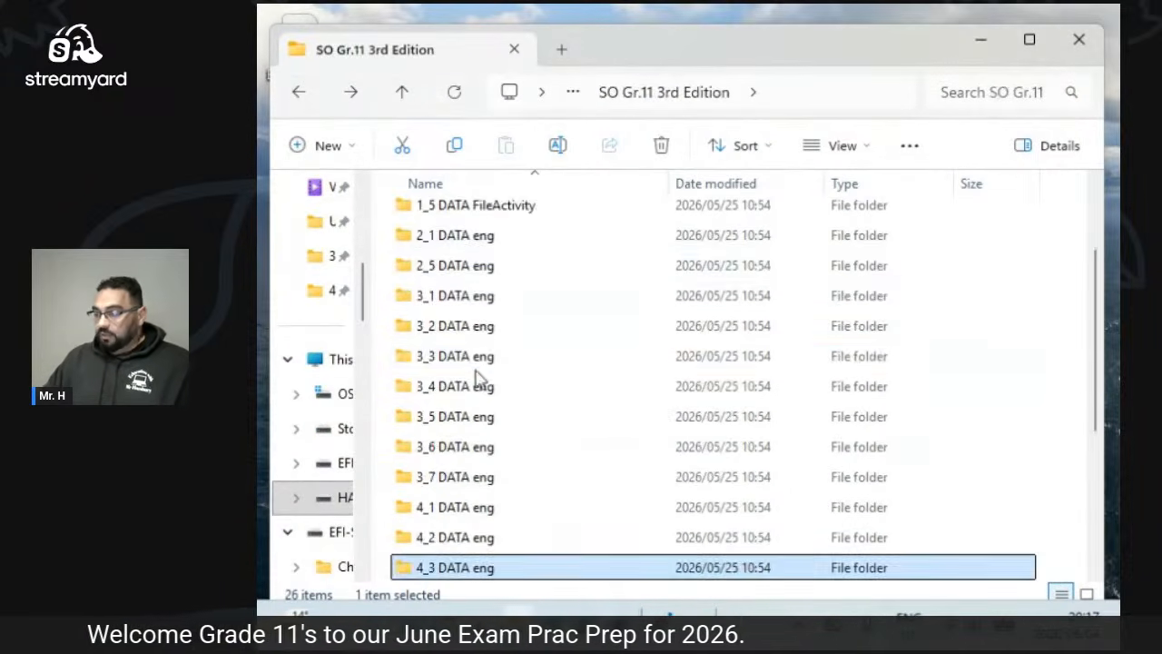
scroll(511, 389, down, 3)
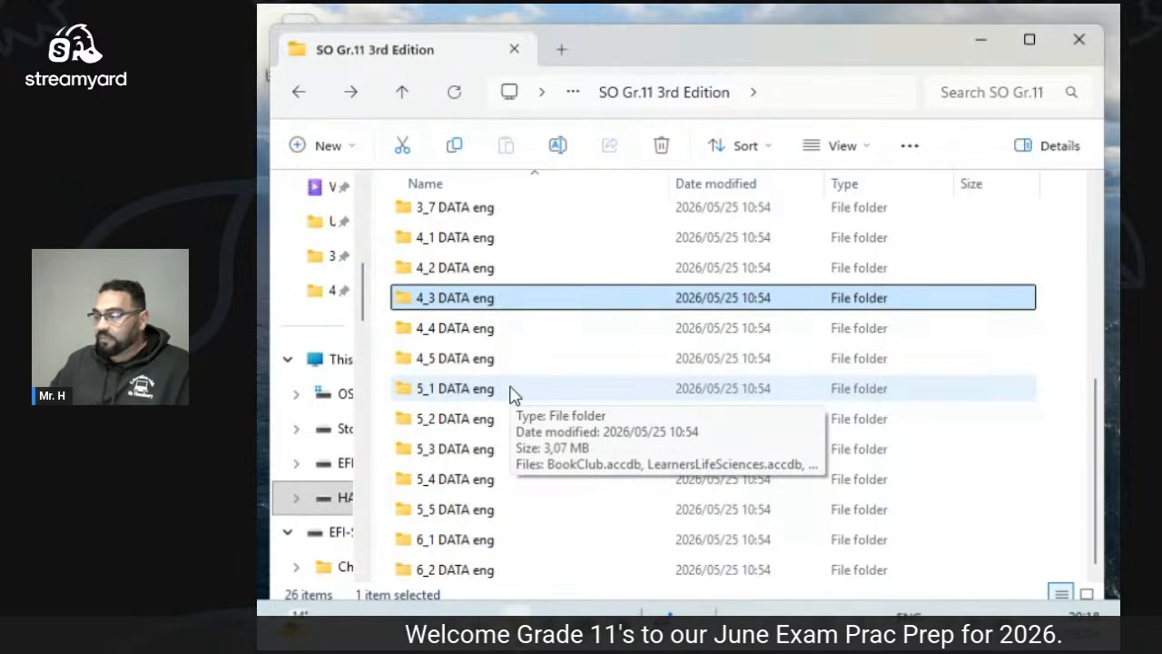
double_click(510, 390)
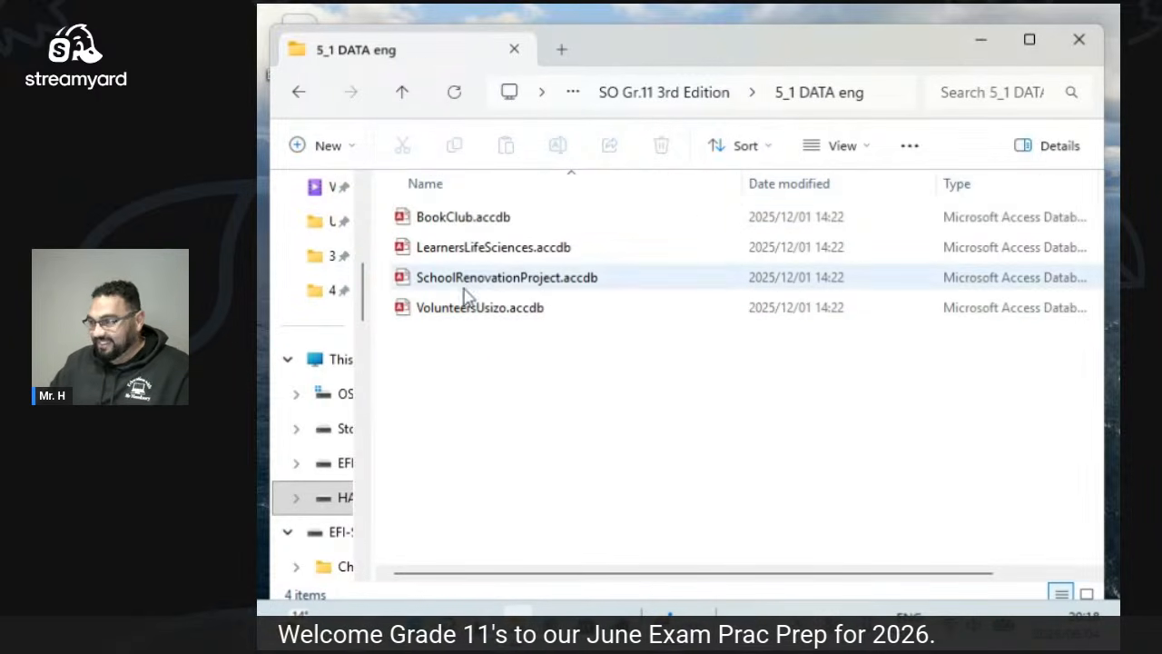
click(464, 222)
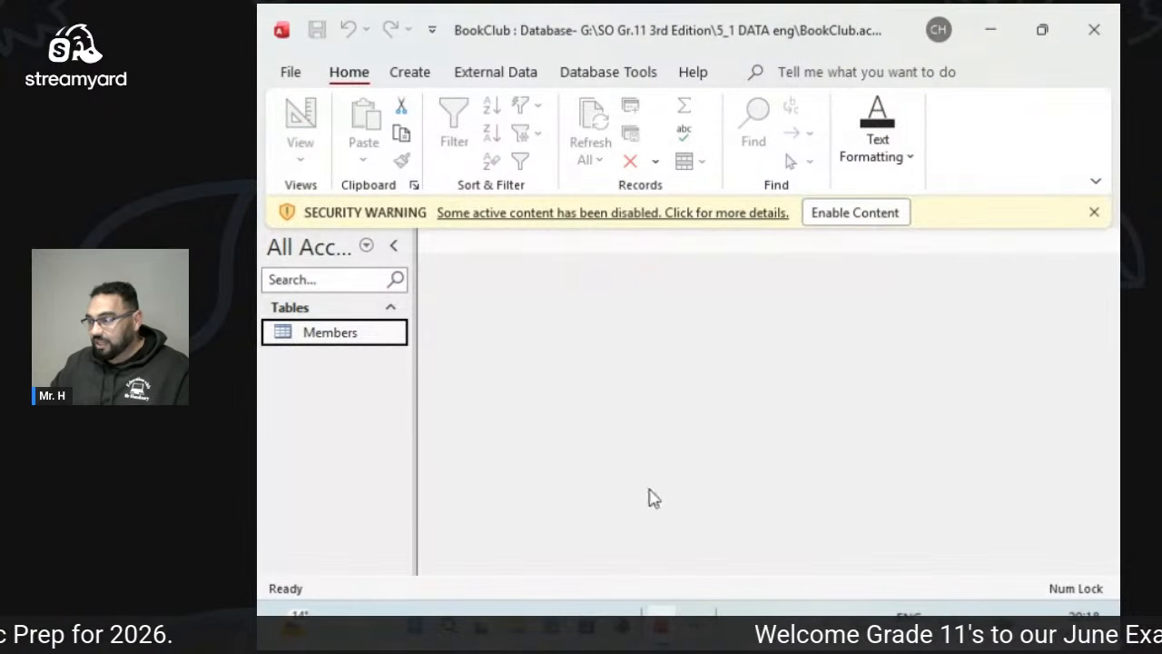
Enable the database's blocked content, then open the Members table and look through its records.
click(853, 214)
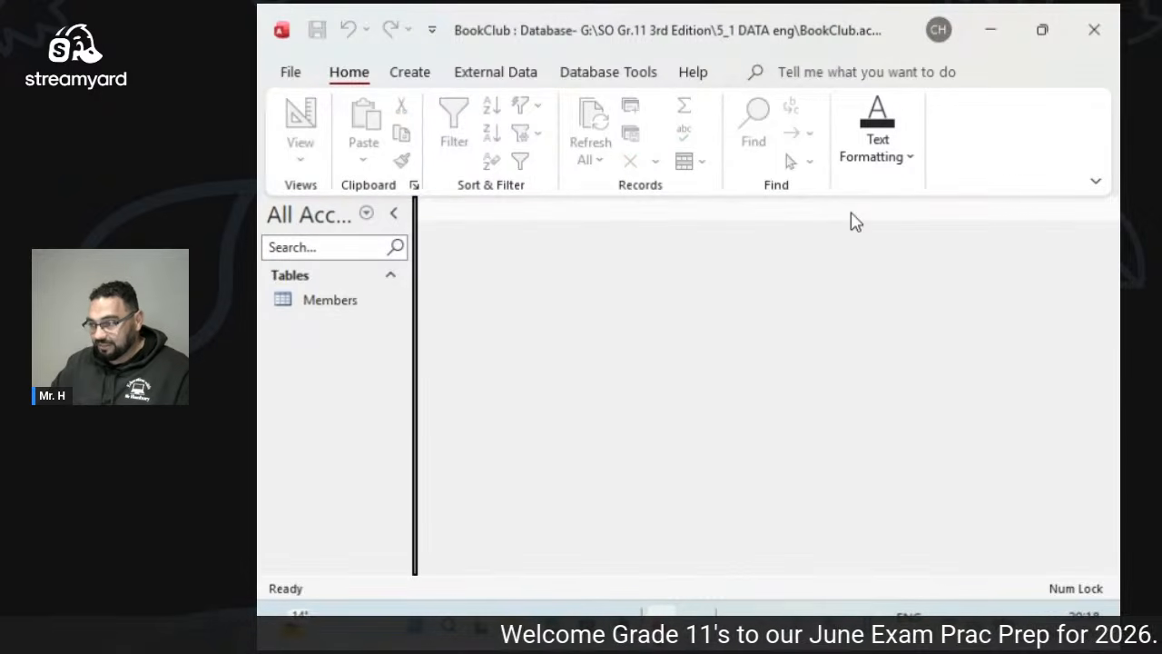
double_click(332, 303)
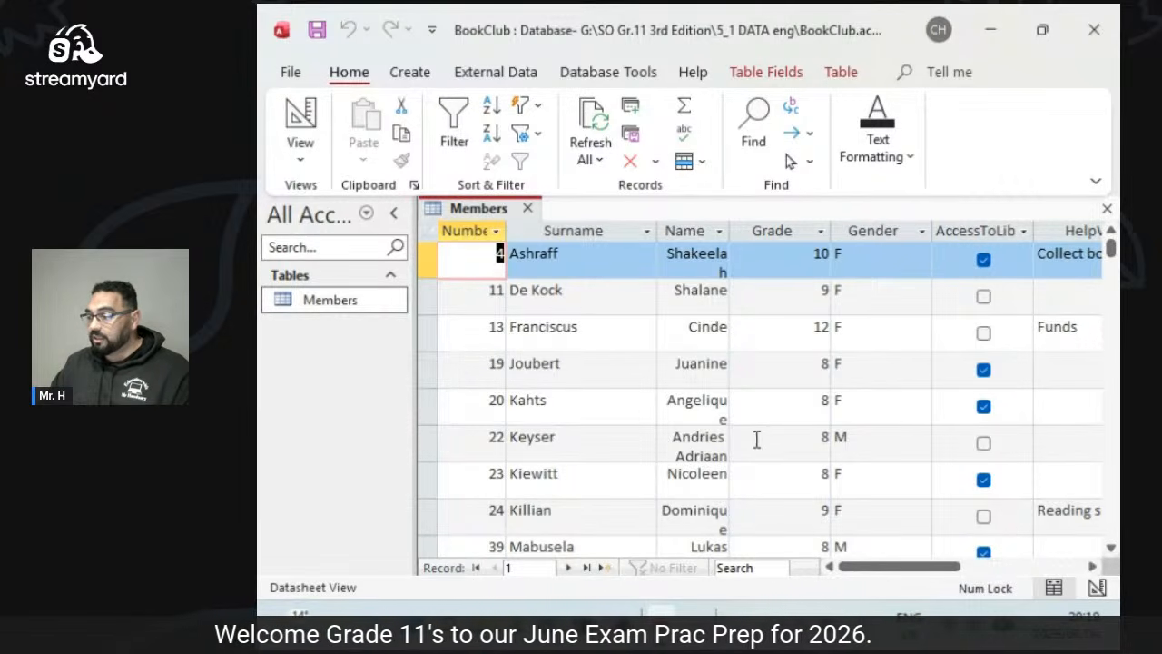
scroll(768, 425, down, 10)
scroll(768, 426, up, 1)
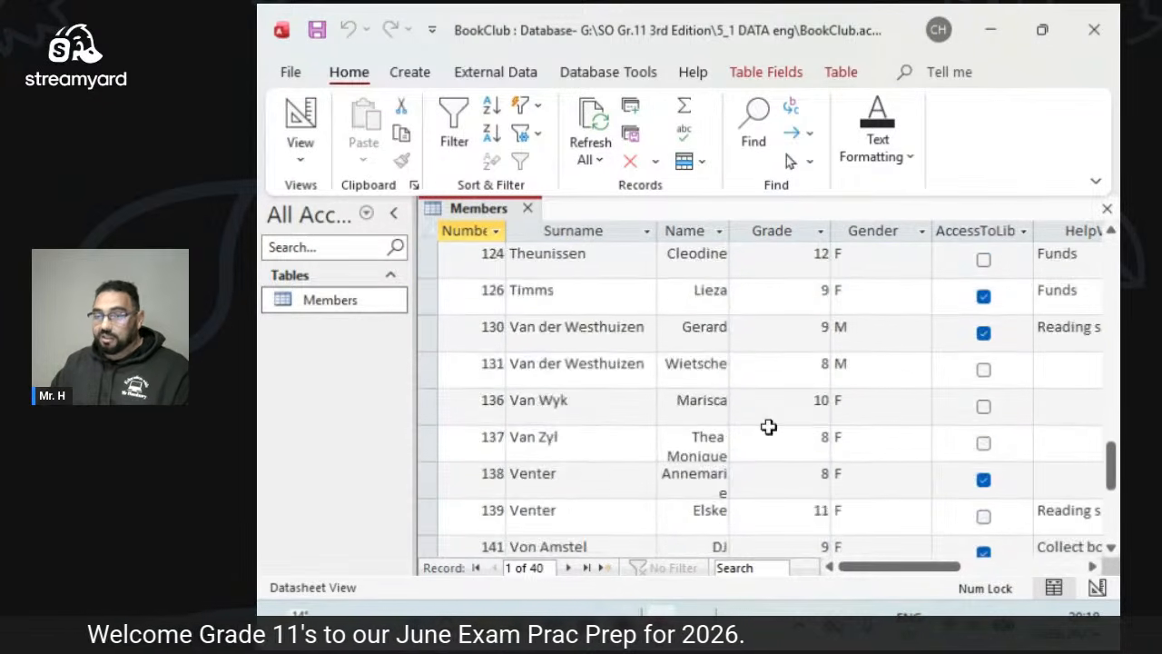
scroll(768, 426, up, 10)
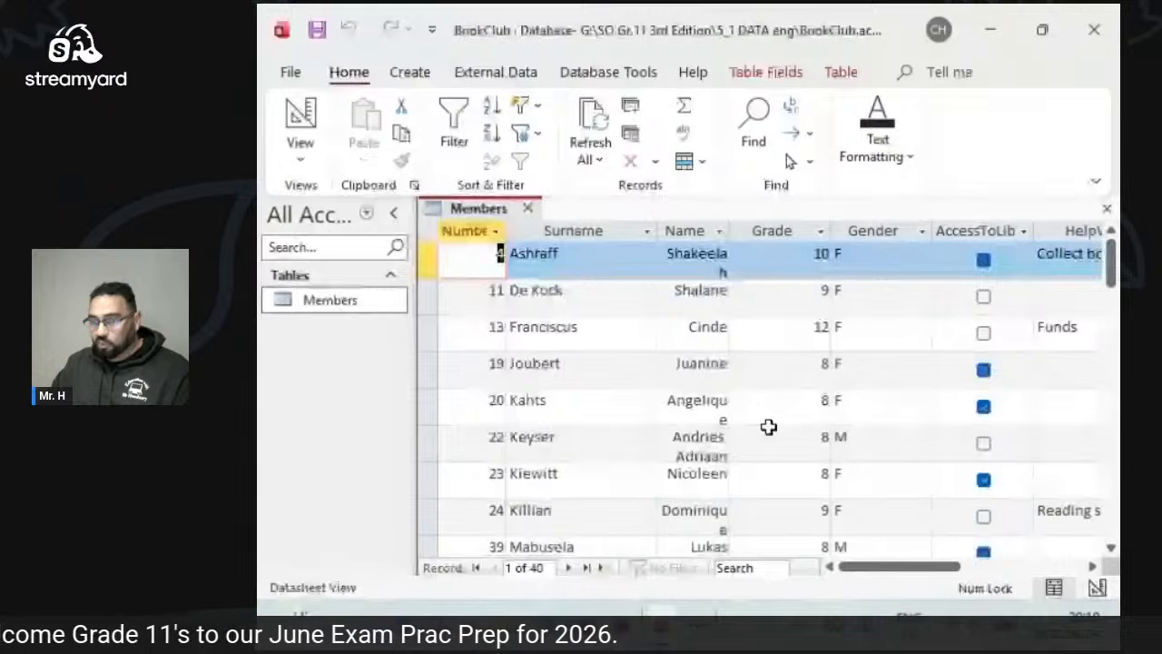
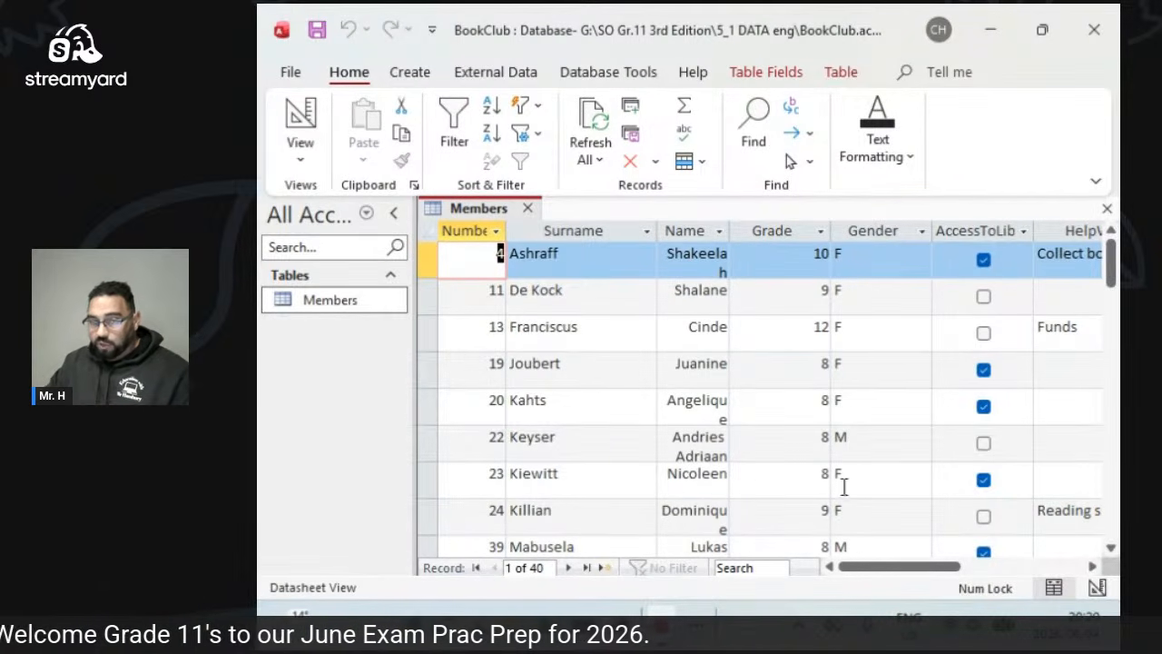
mouse_move(890, 566)
mouse_down()
mouse_move(947, 566)
mouse_move(874, 566)
mouse_up()
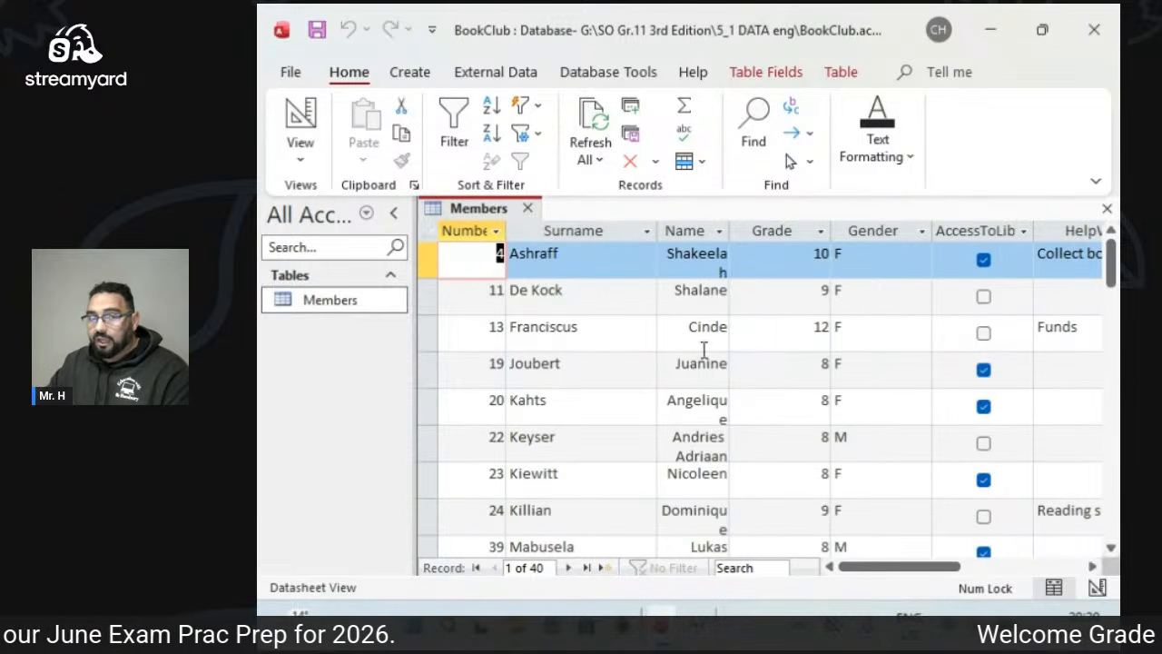
Examine the Members table's field names and data types in Design View, and return to Datasheet View.
click(305, 123)
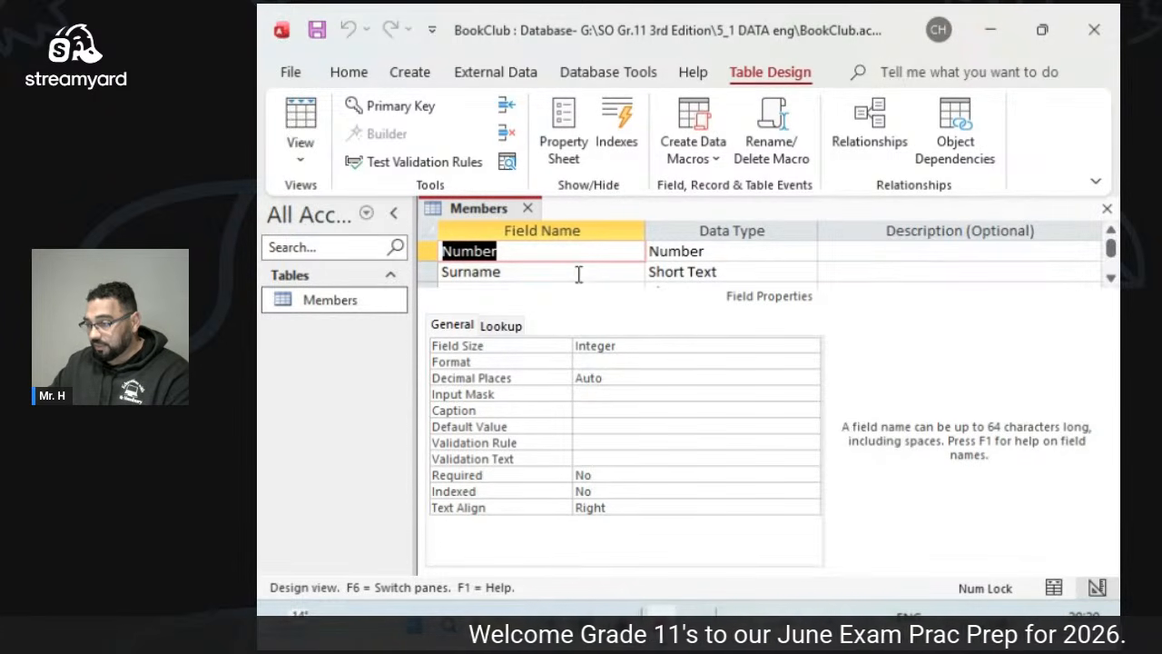
scroll(872, 254, down, 3)
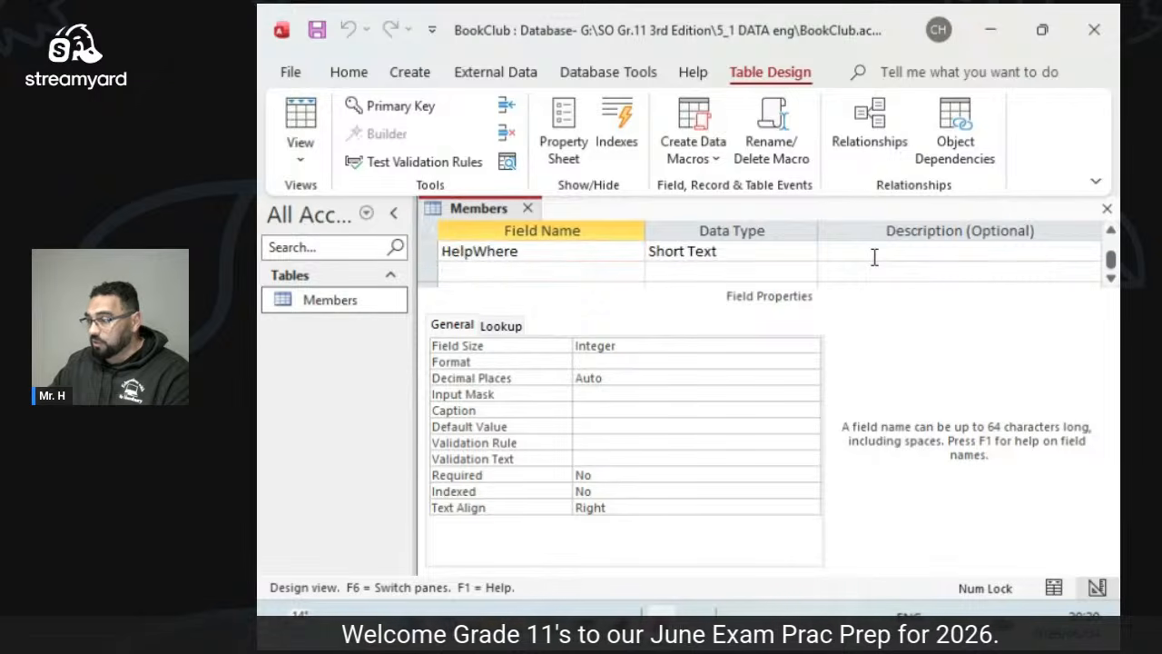
scroll(874, 256, up, 3)
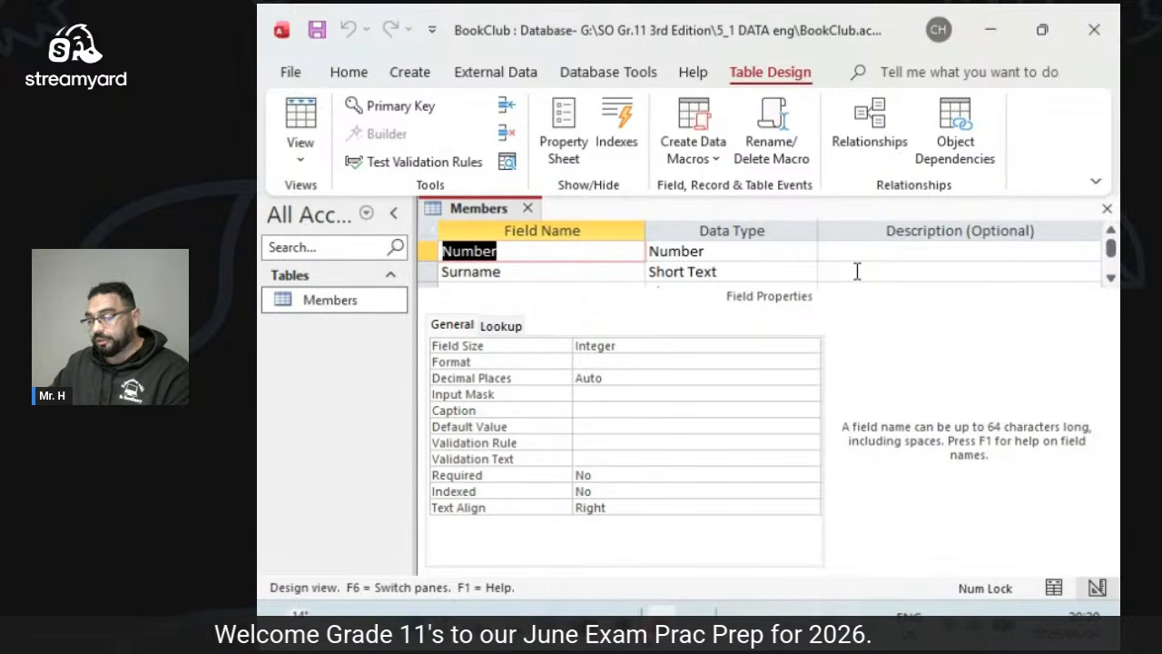
scroll(854, 271, down, 3)
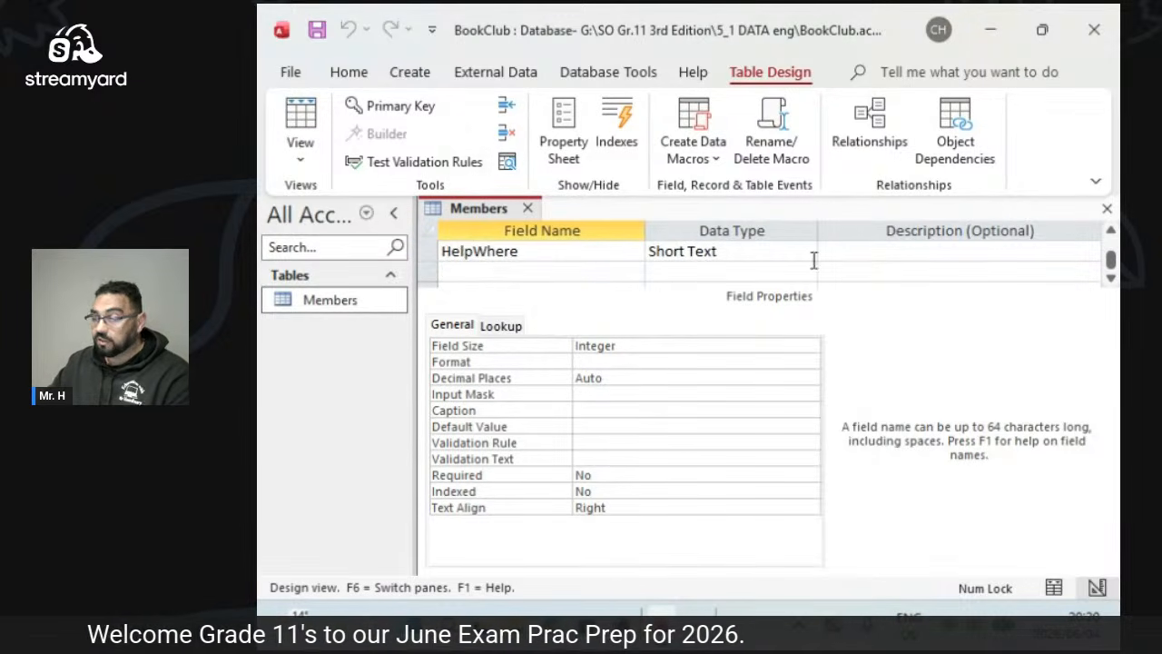
click(480, 285)
click(454, 256)
scroll(455, 258, up, 4)
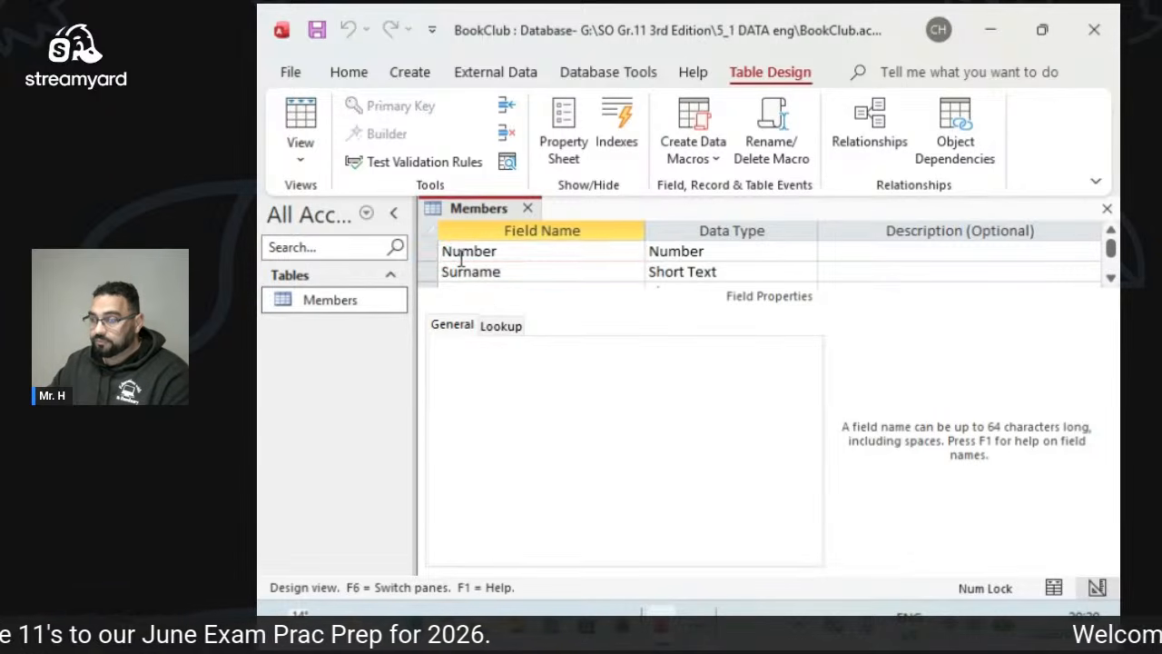
click(461, 255)
click(302, 116)
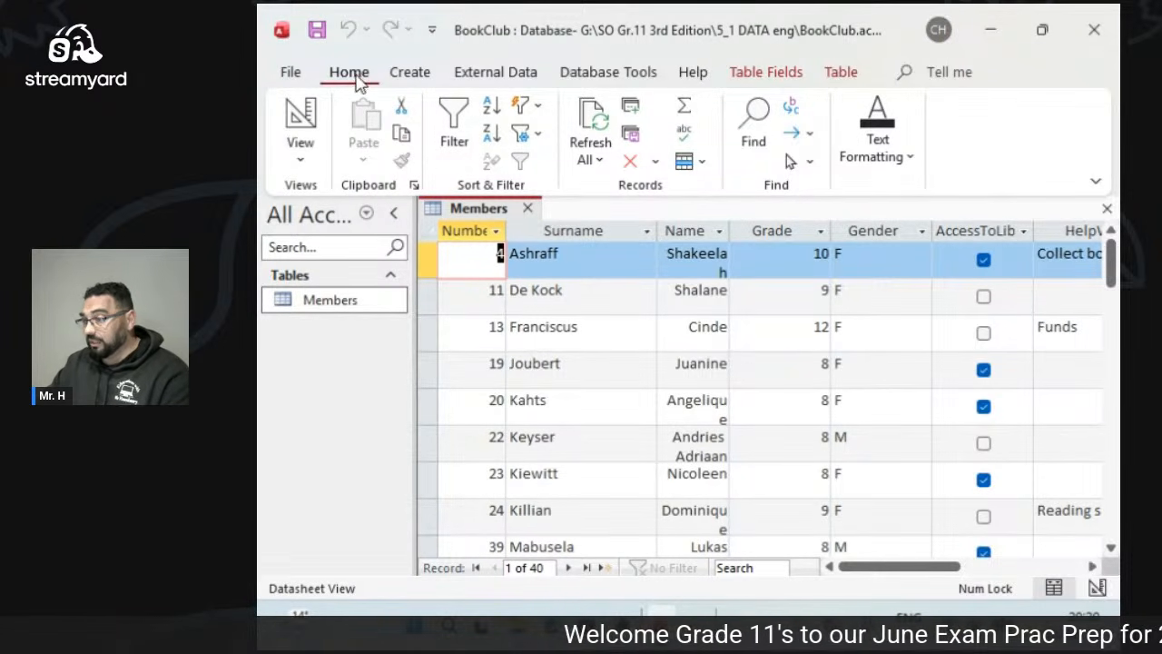
Show only vertical gridlines in the Members datasheet and set its alternate row colour to a light blue theme shade.
click(700, 163)
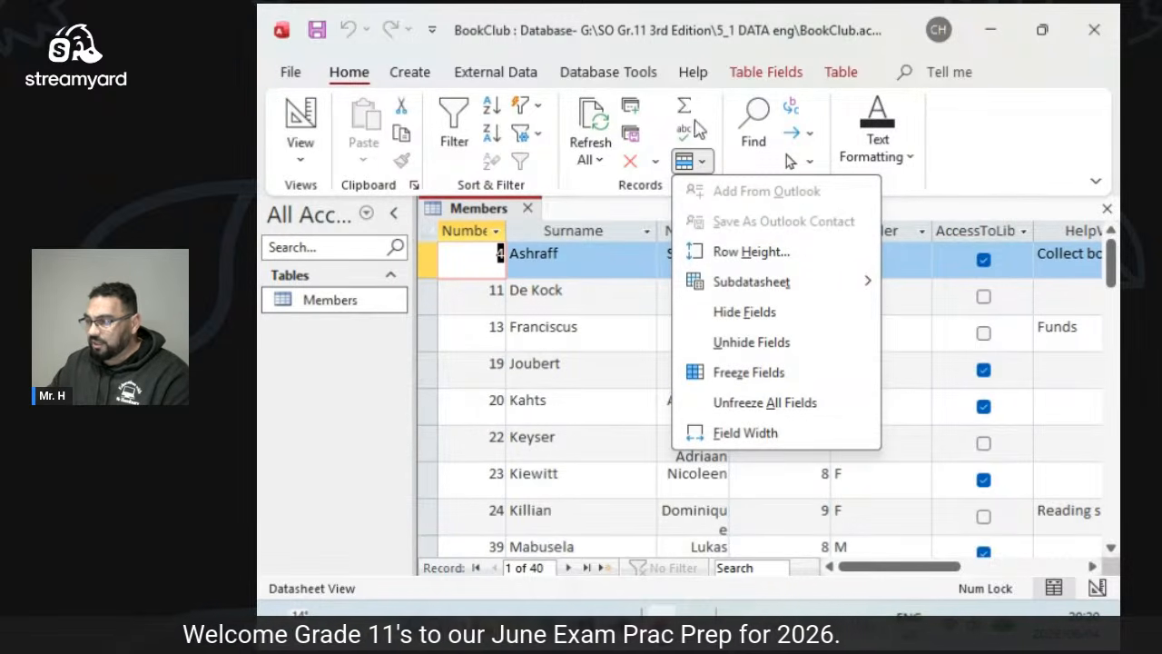
click(705, 162)
click(903, 171)
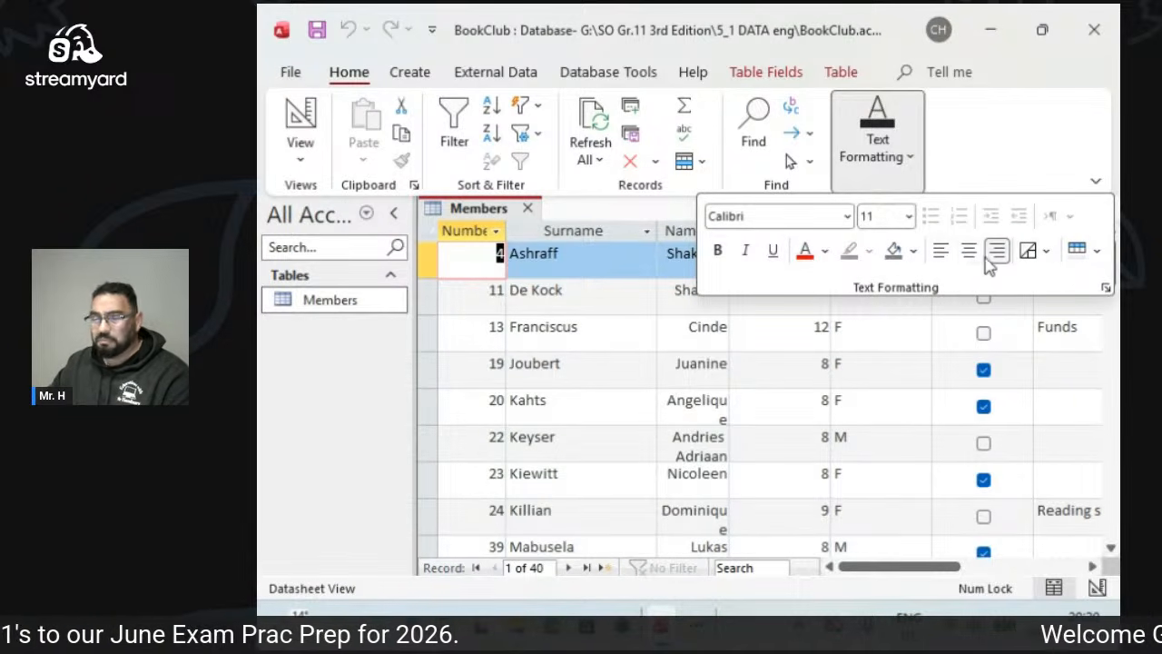
click(1044, 252)
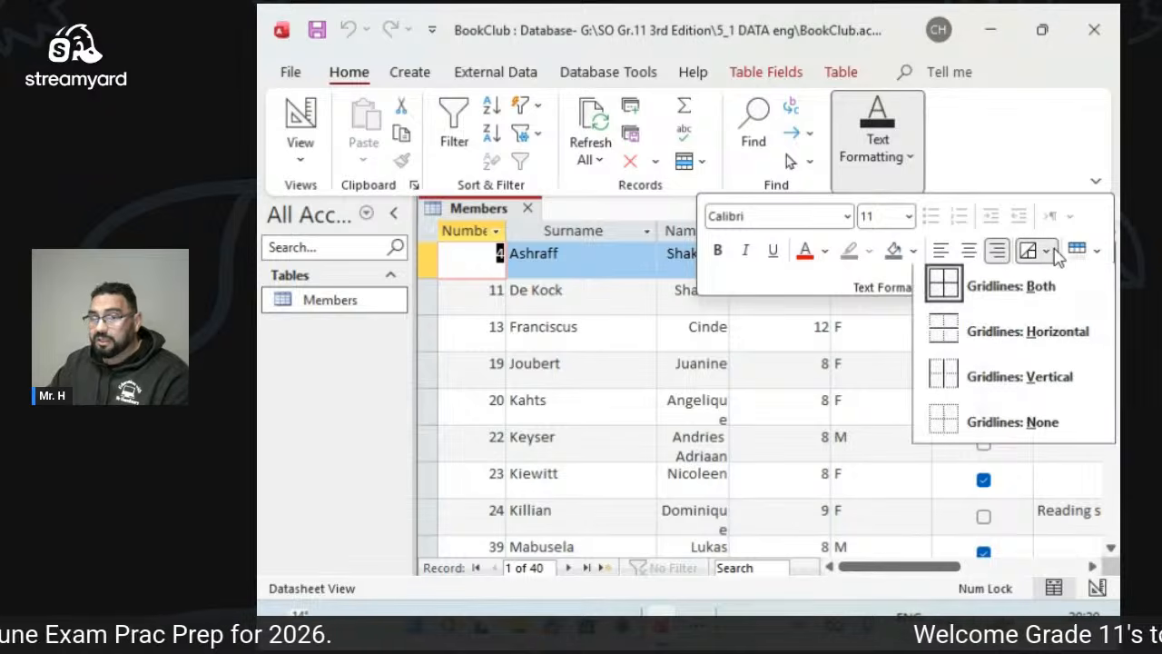
click(1042, 350)
click(1035, 254)
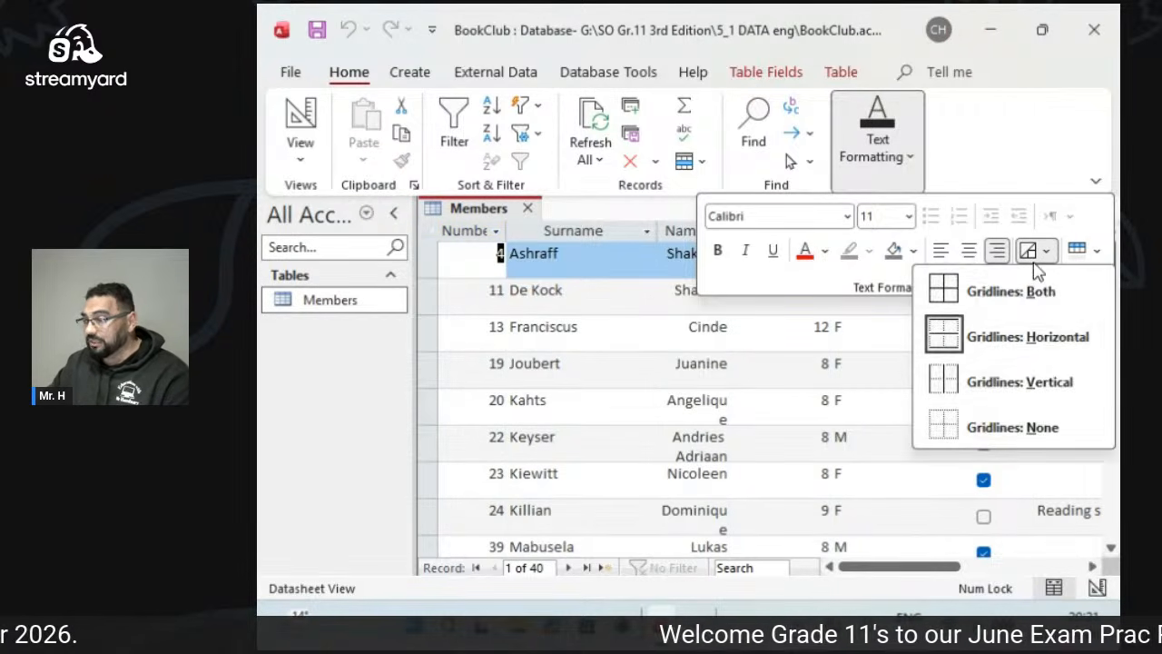
click(1041, 376)
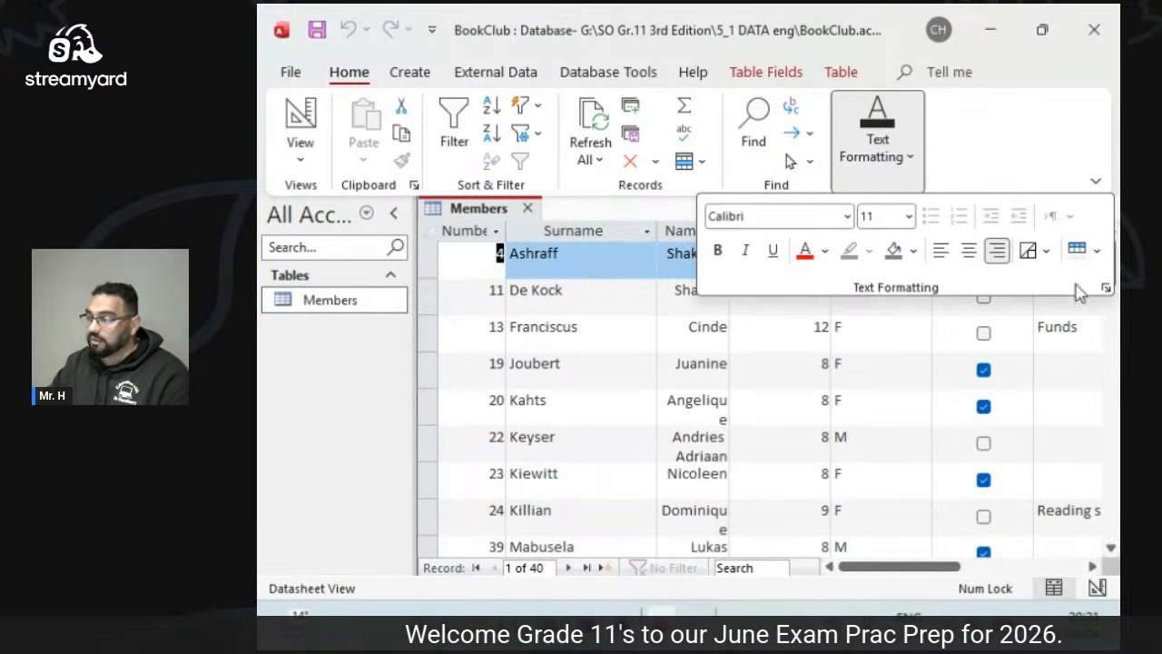
click(1097, 251)
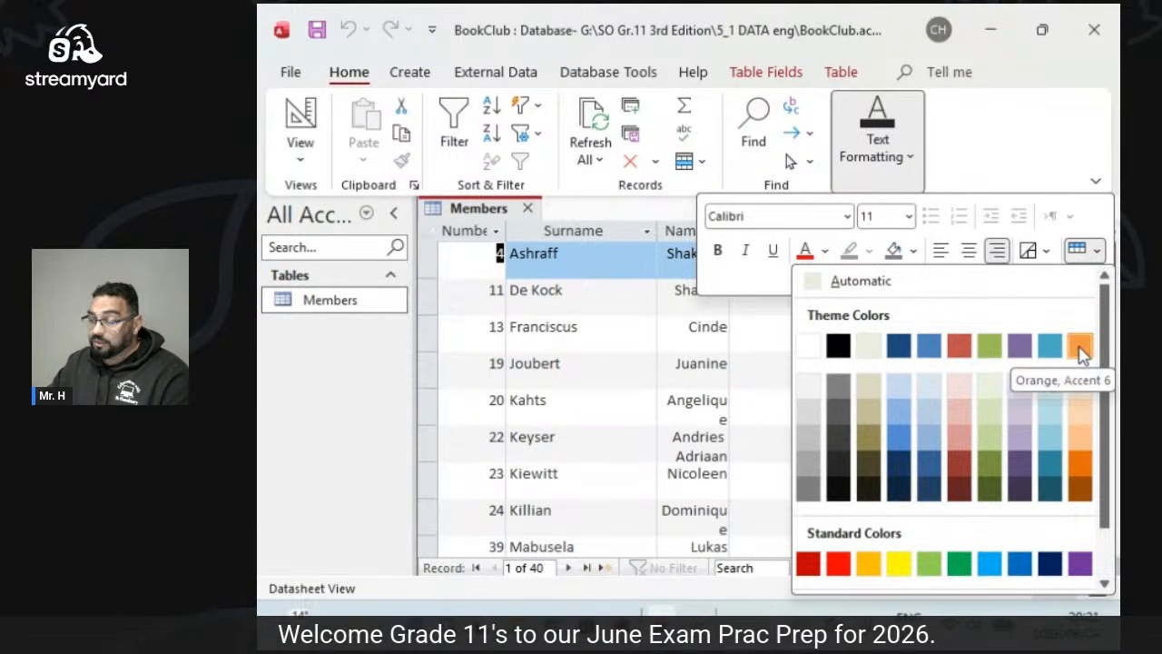
click(1052, 410)
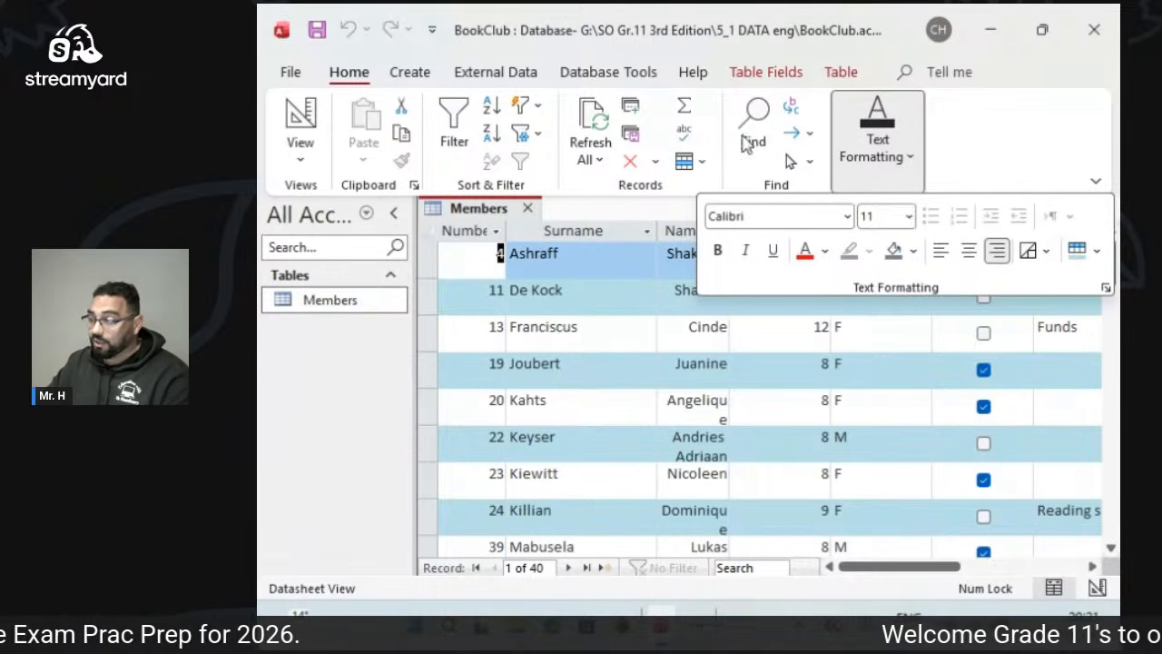
Add a Totals row to the Members datasheet and go to it below the last record.
click(689, 111)
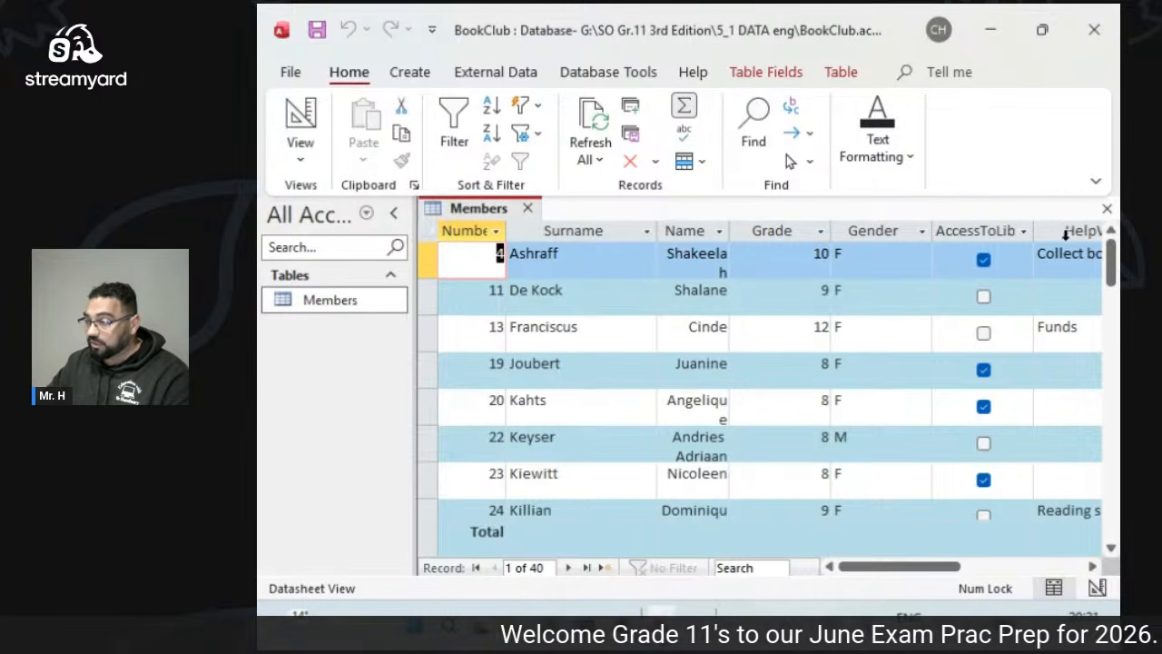
scroll(1076, 317, down, 10)
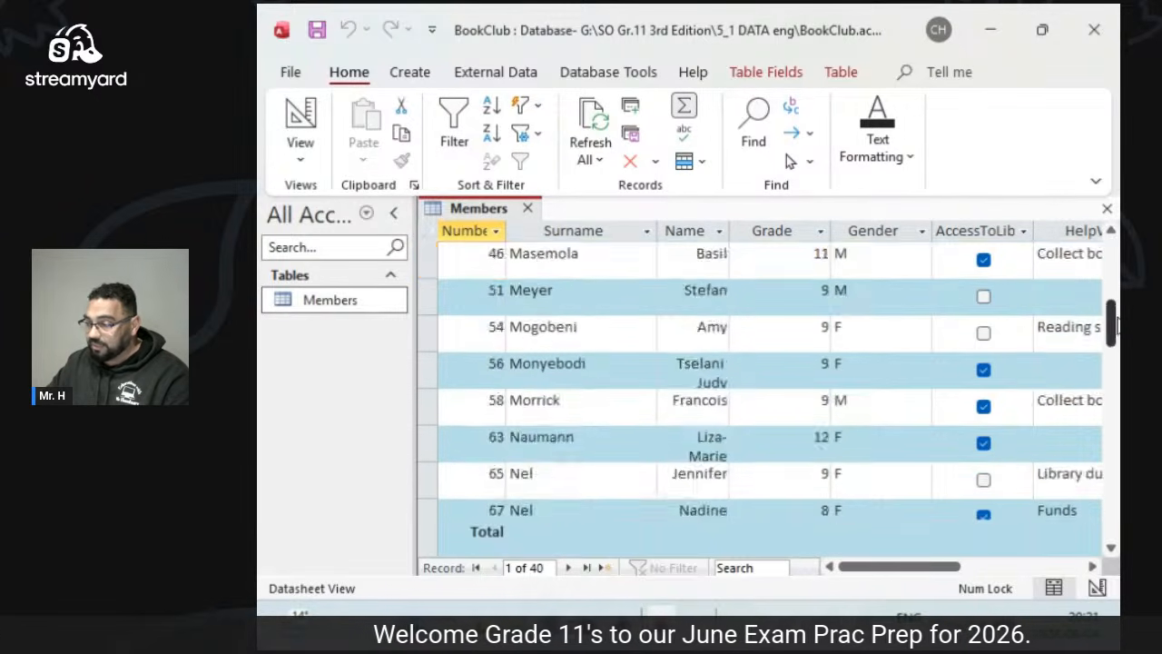
drag(1111, 419, 1110, 486)
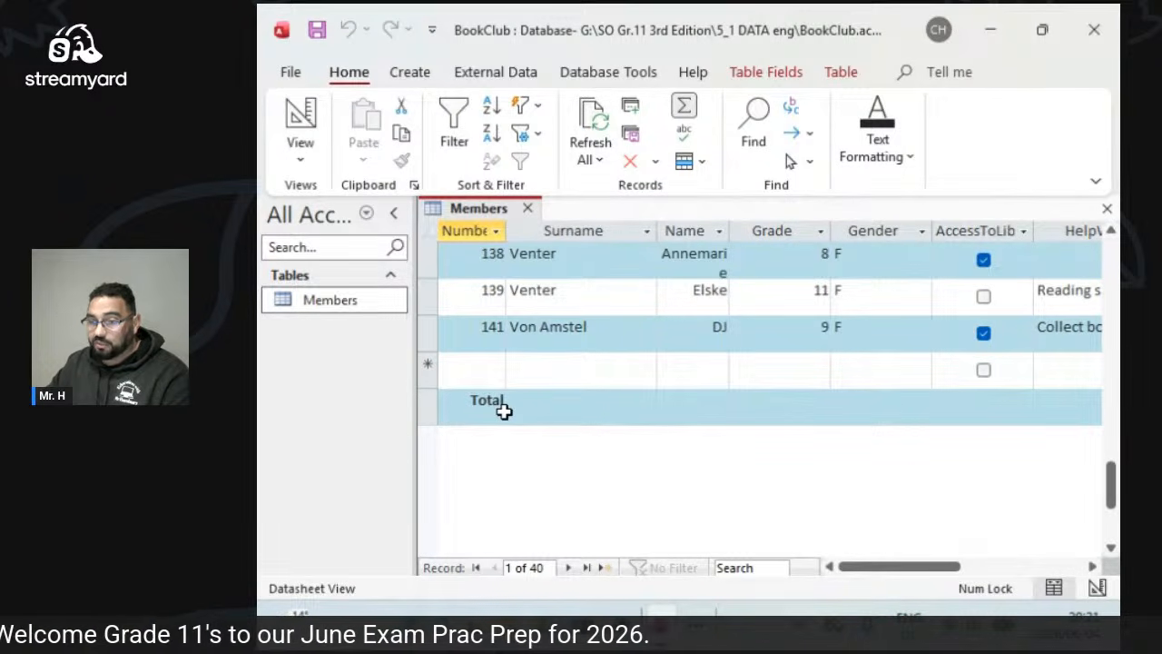
Examine which aggregate functions the Totals row offers for the Surname, Grade and Gender fields, without choosing one.
click(550, 408)
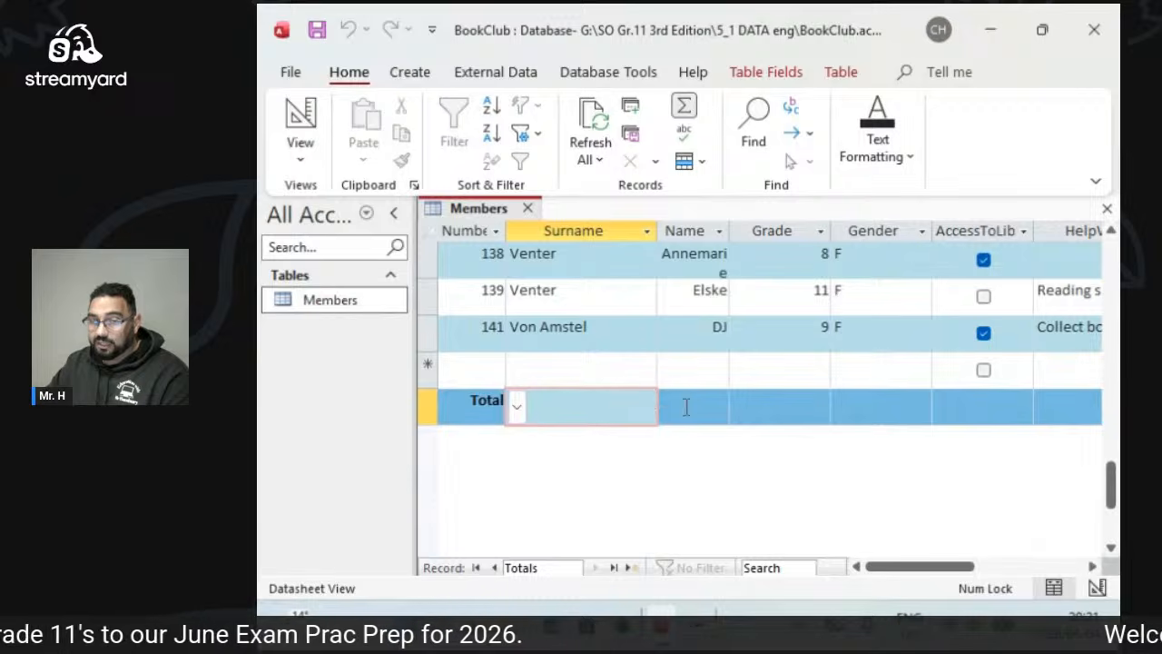
click(519, 409)
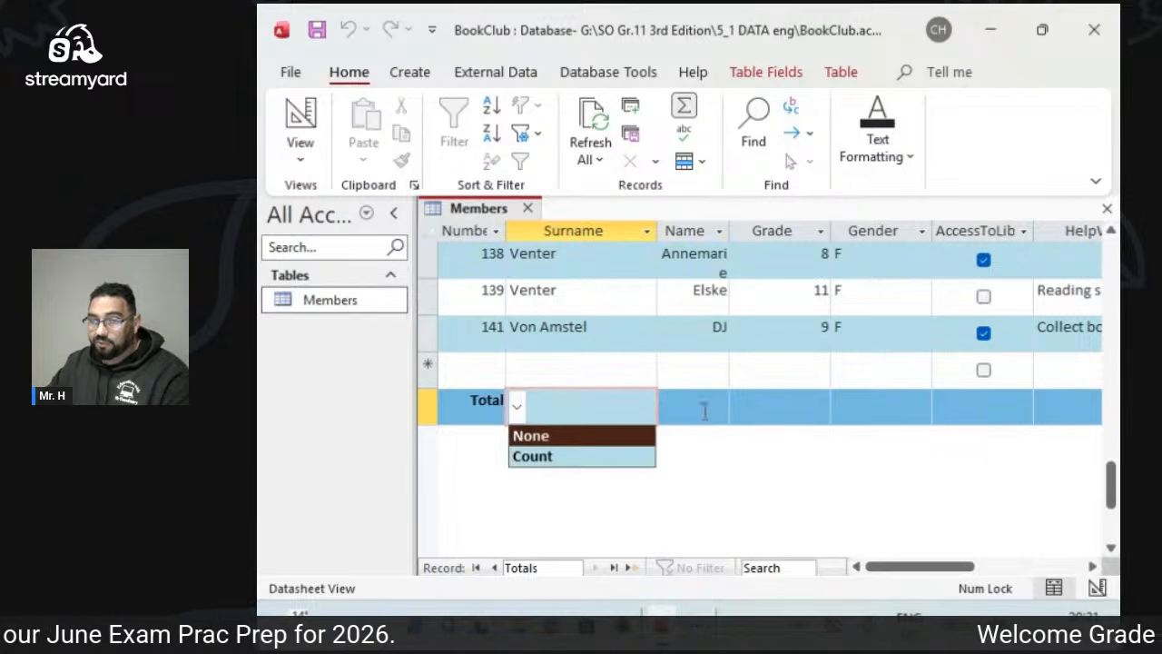
click(695, 408)
click(677, 410)
click(783, 406)
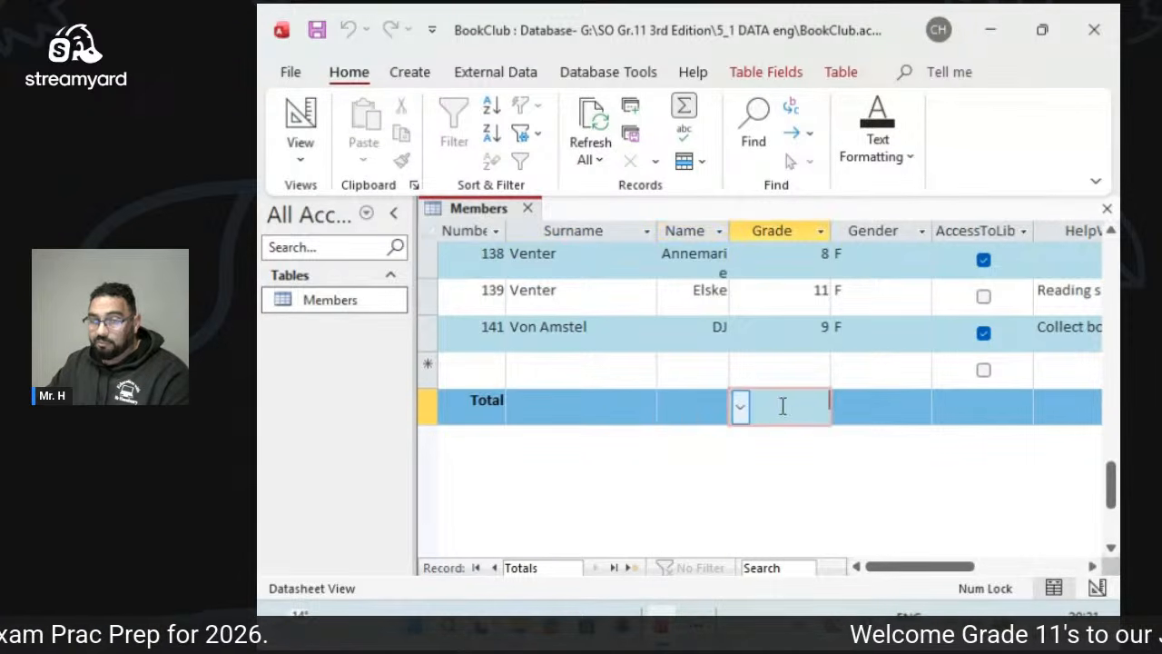
click(740, 407)
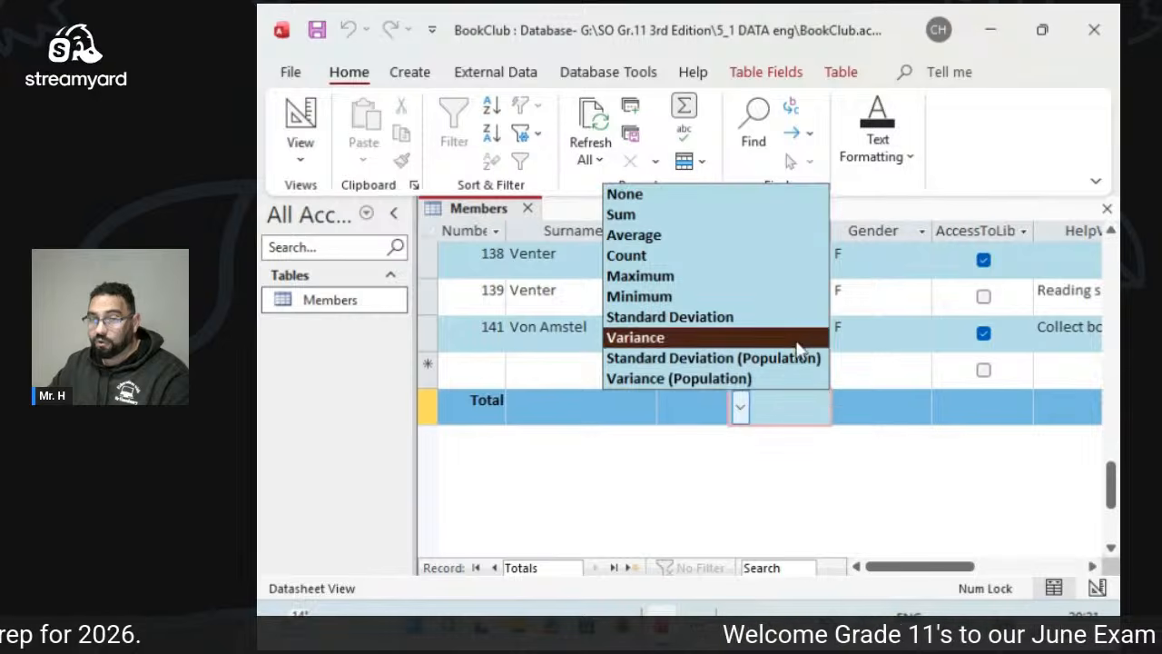
click(876, 424)
click(881, 409)
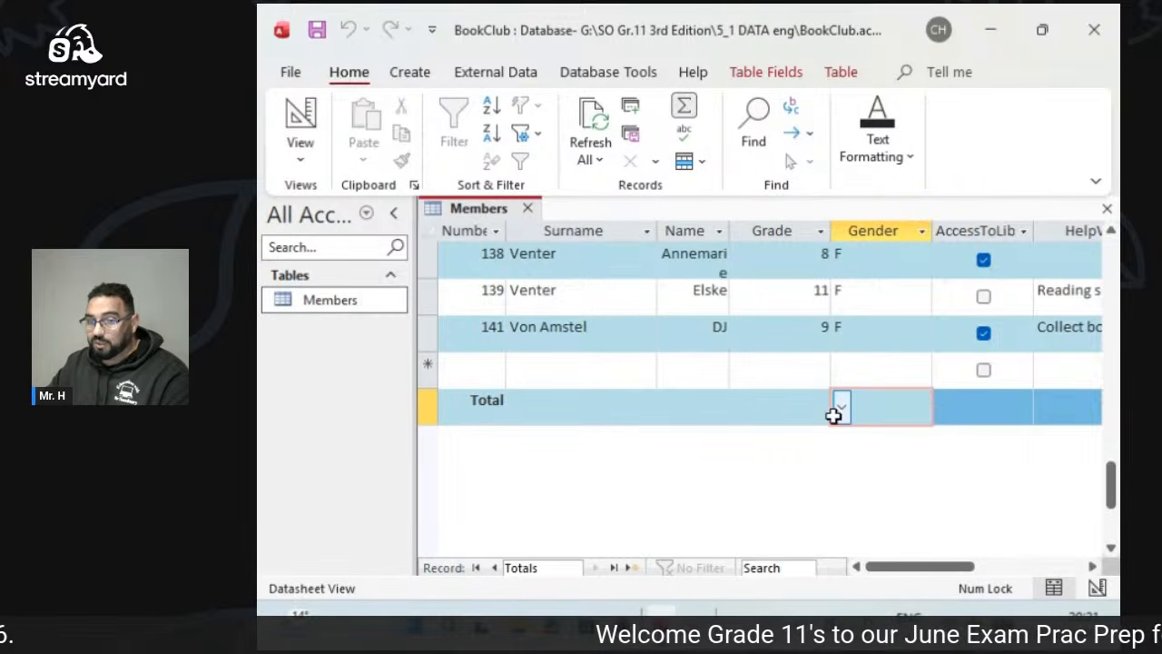
click(833, 416)
click(841, 413)
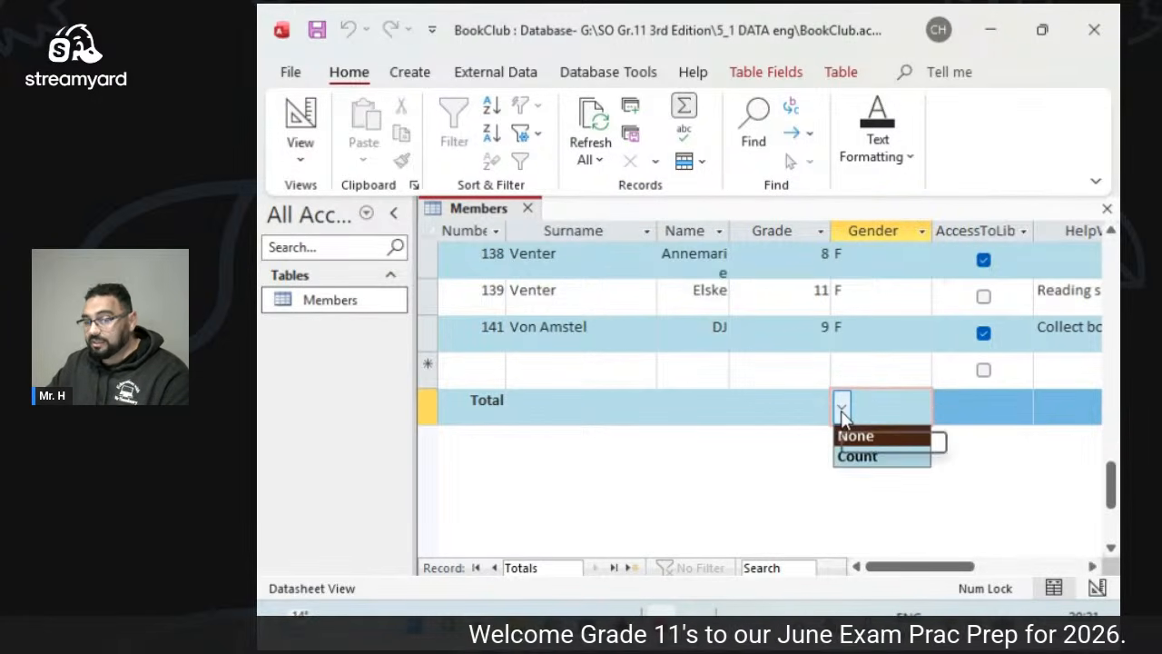
click(841, 413)
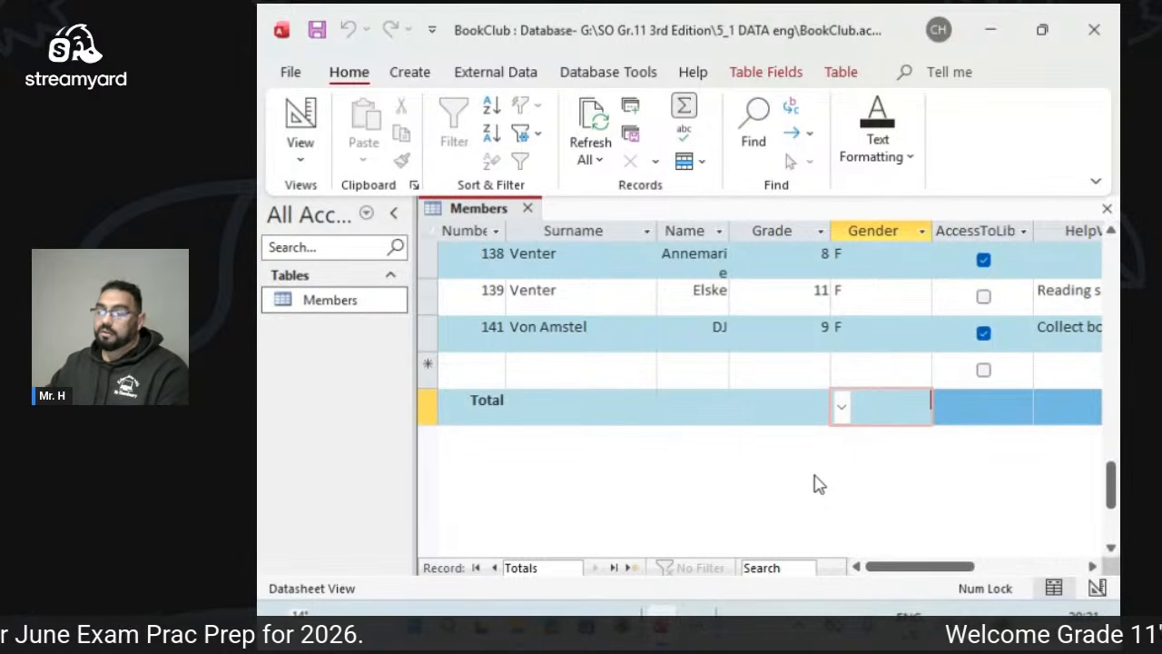
Delete the second record from the Members table and confirm the deletion.
scroll(817, 475, up, 10)
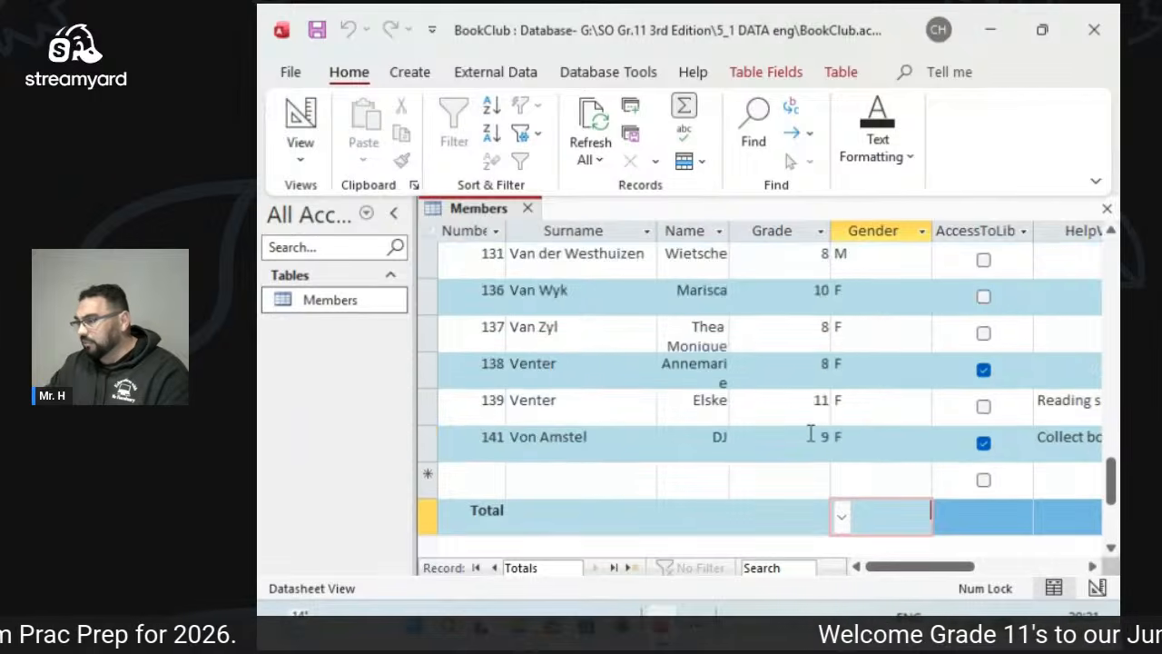
scroll(811, 435, up, 5)
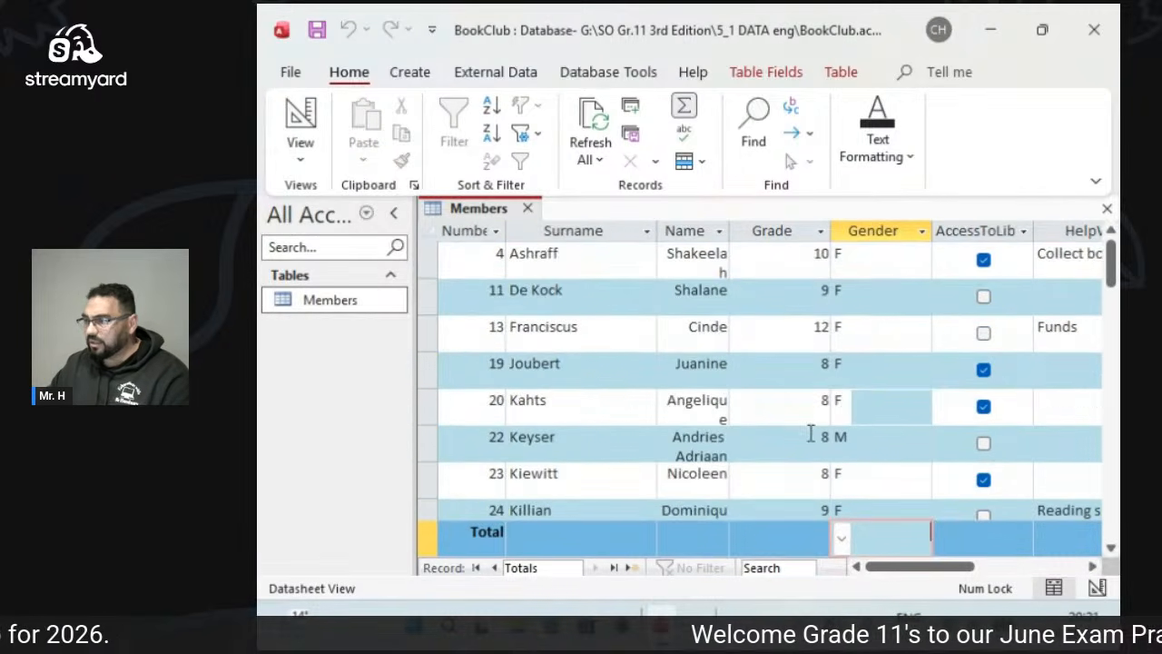
click(423, 297)
right_click(423, 296)
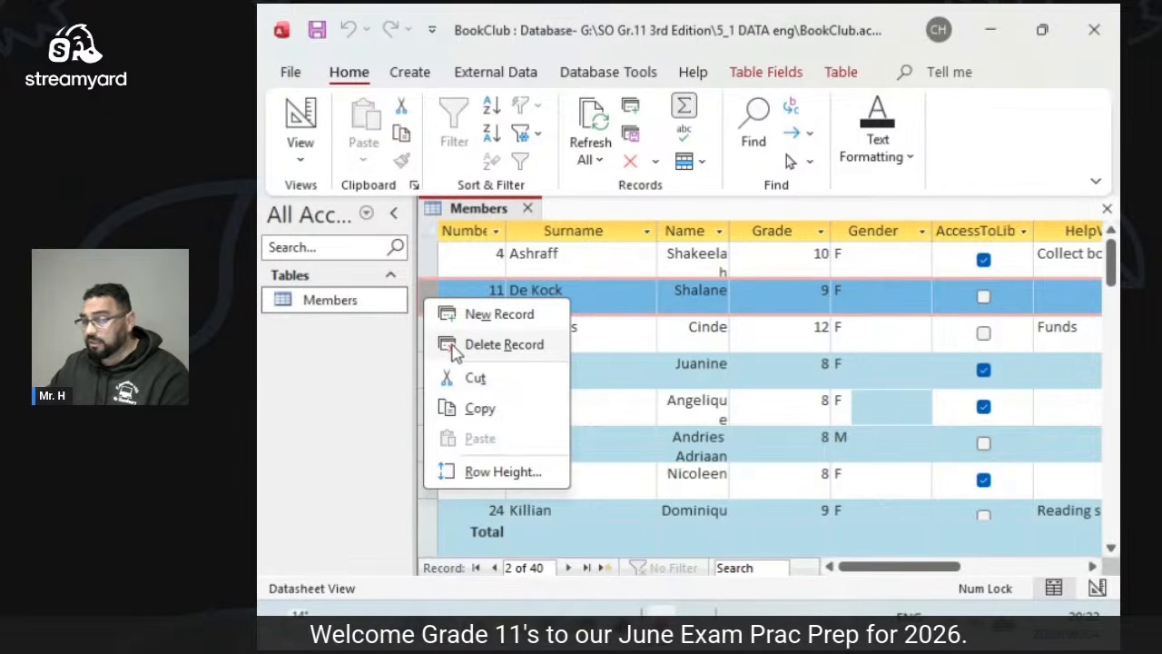
click(430, 285)
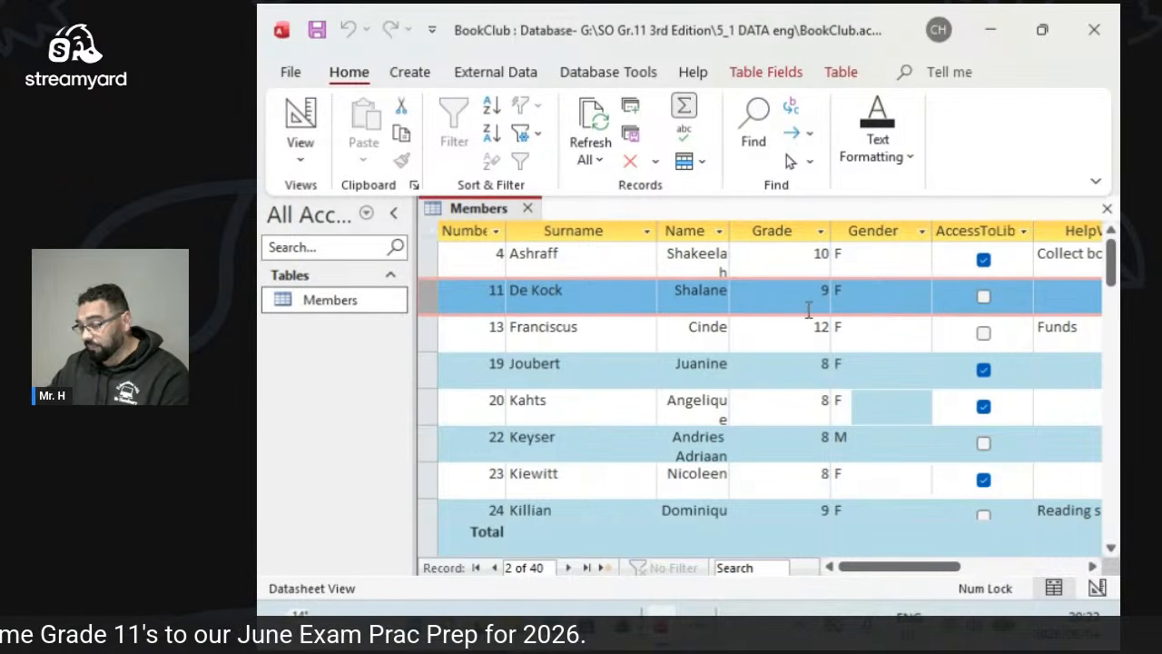
right_click(433, 295)
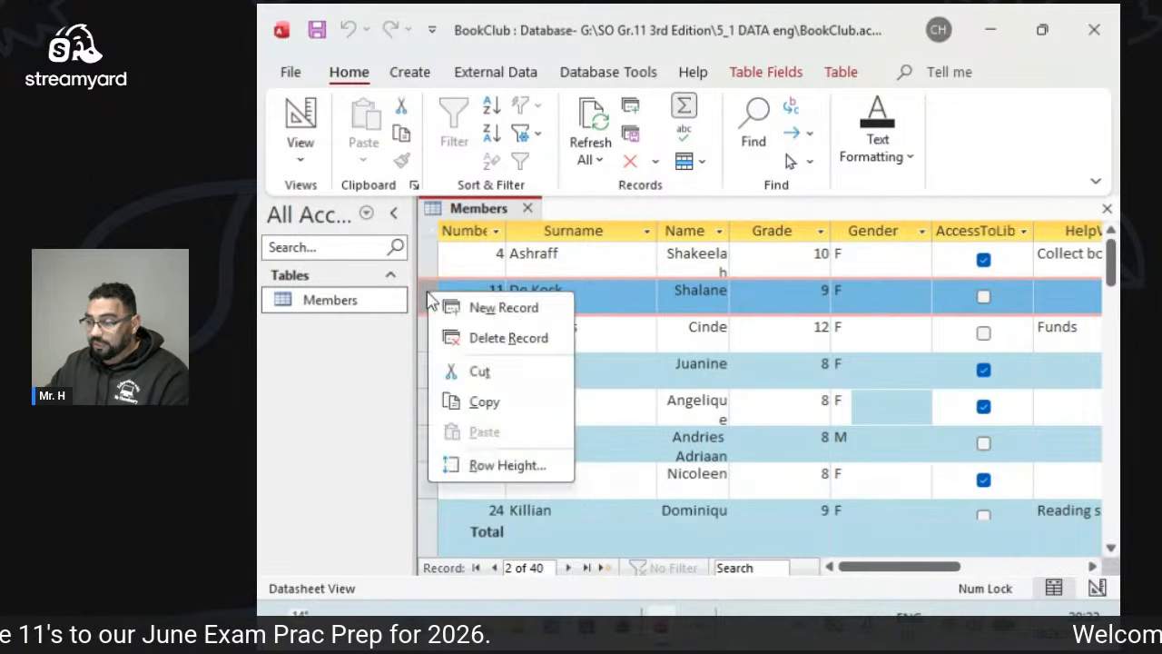
click(450, 337)
click(737, 372)
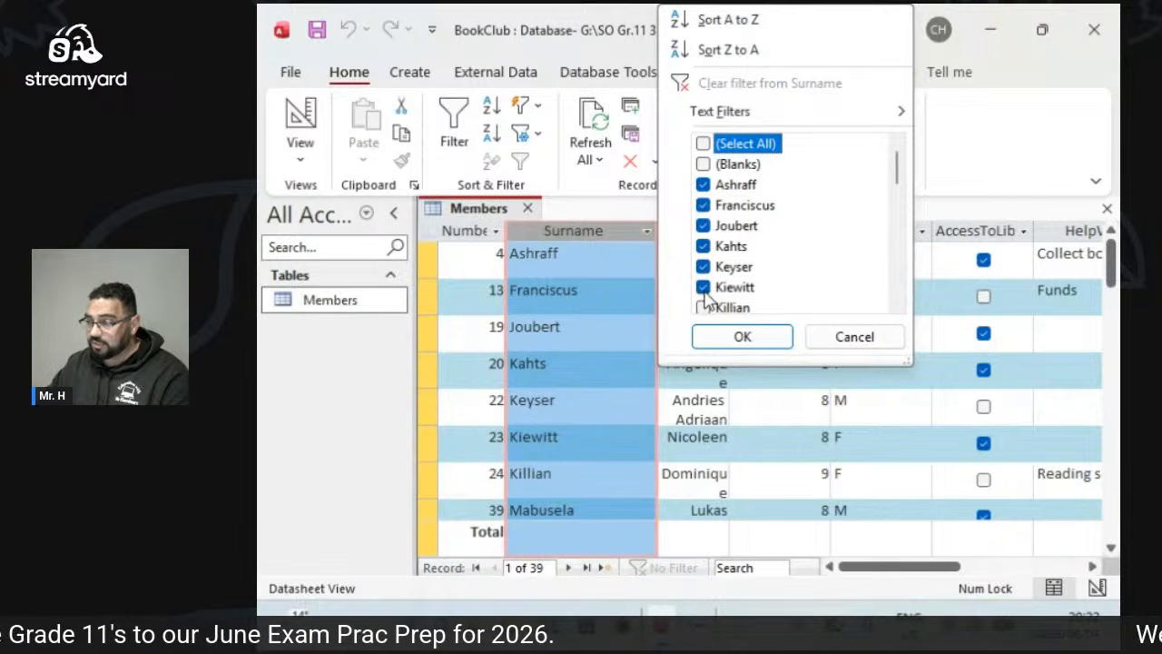
Filter the Members table to the first six surnames in the list and switch the filter off again.
click(711, 334)
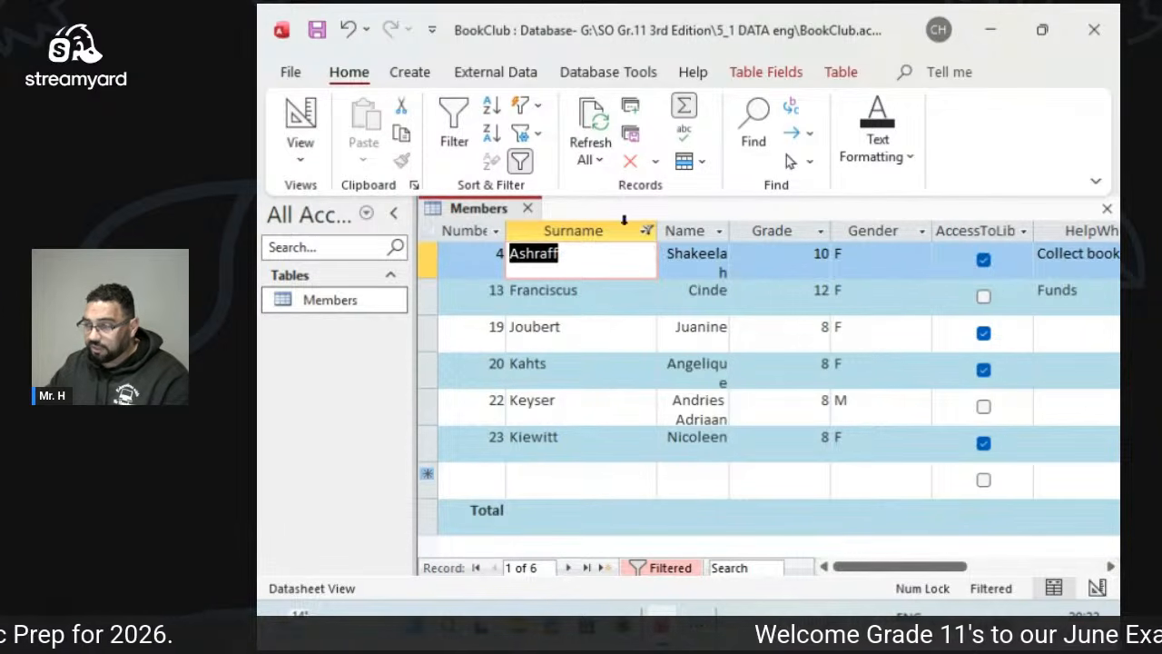
click(519, 162)
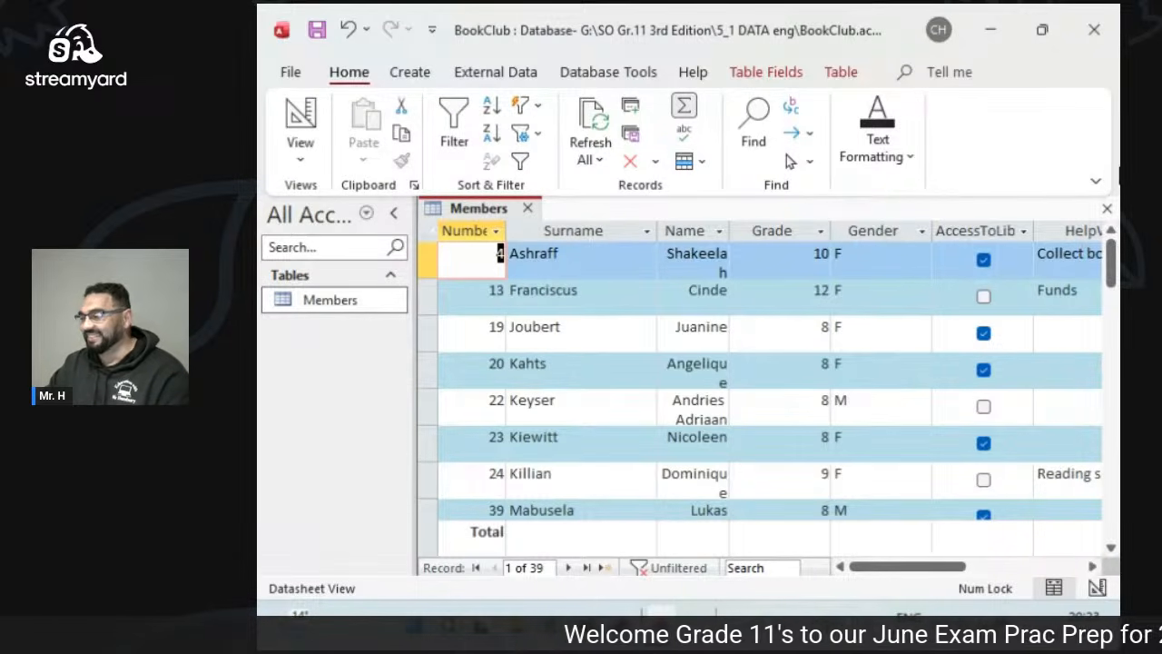
click(759, 310)
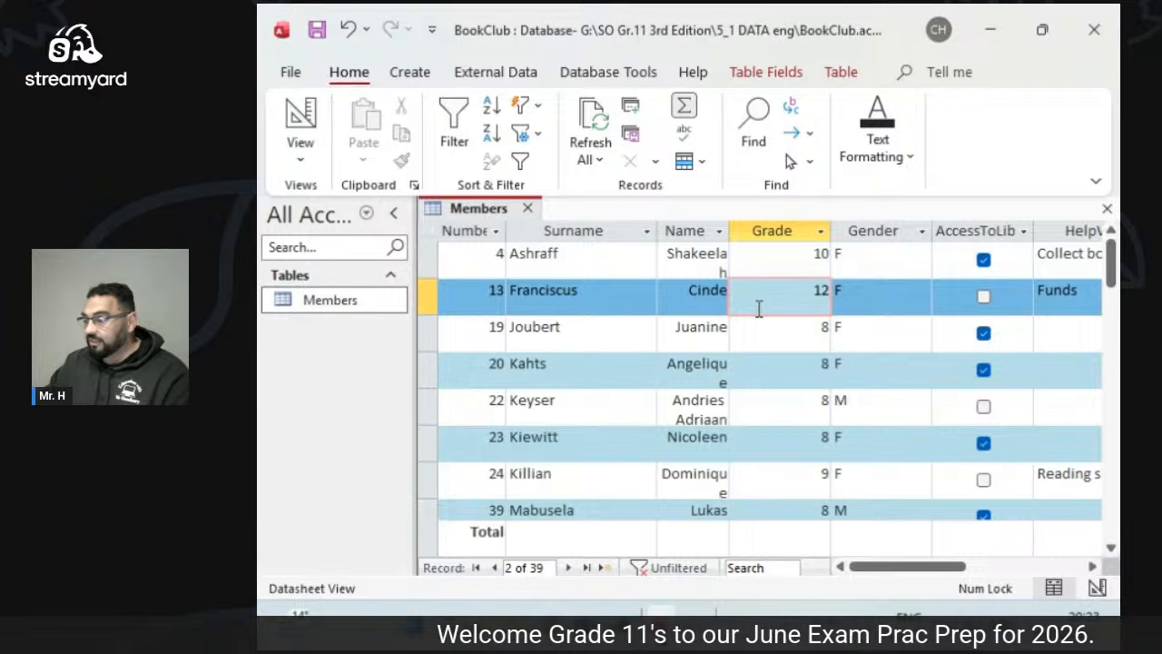
Open the Members table in Design View, keep the window maximized, and look over its field list.
click(303, 116)
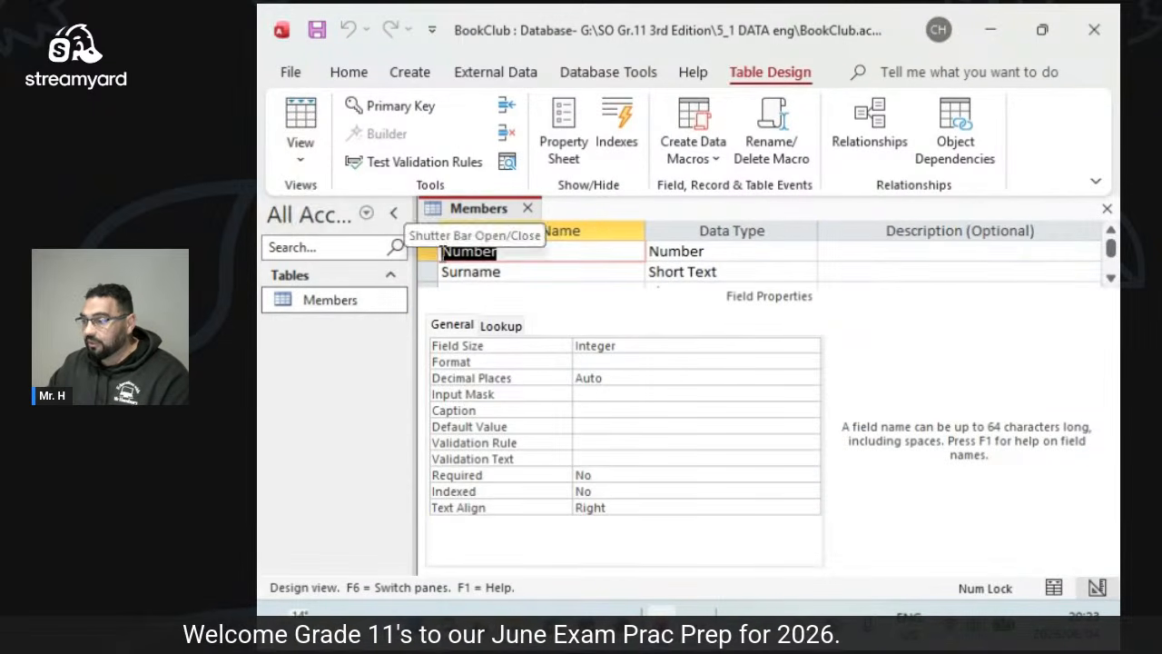
drag(770, 29, 259, 272)
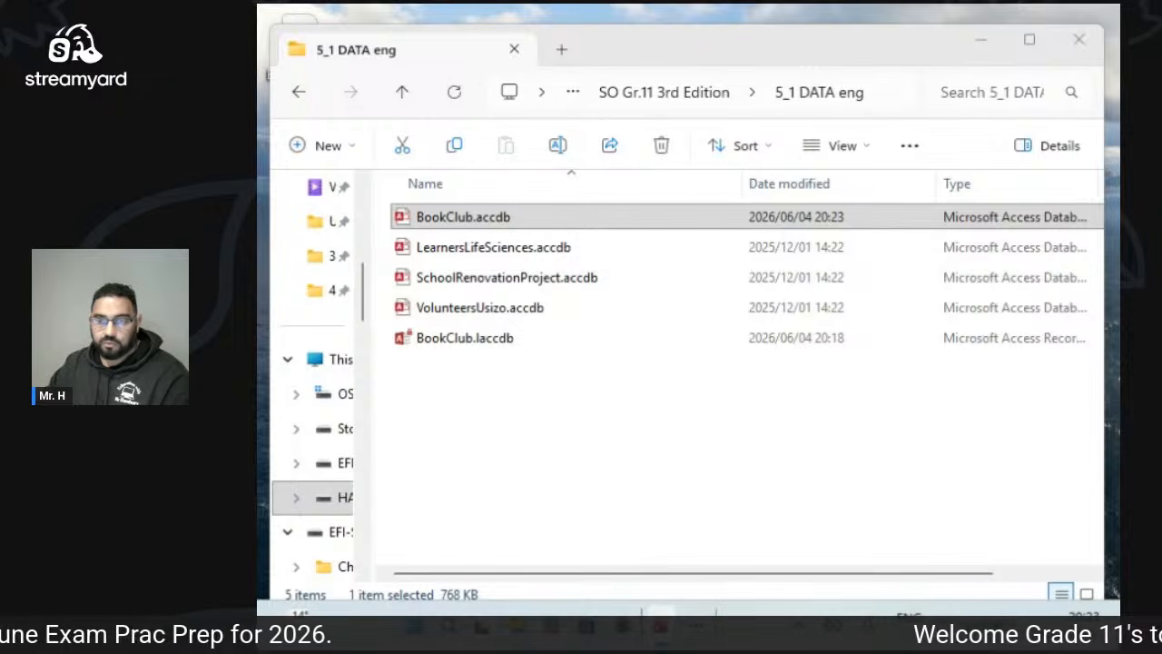
drag(436, 608, 580, 272)
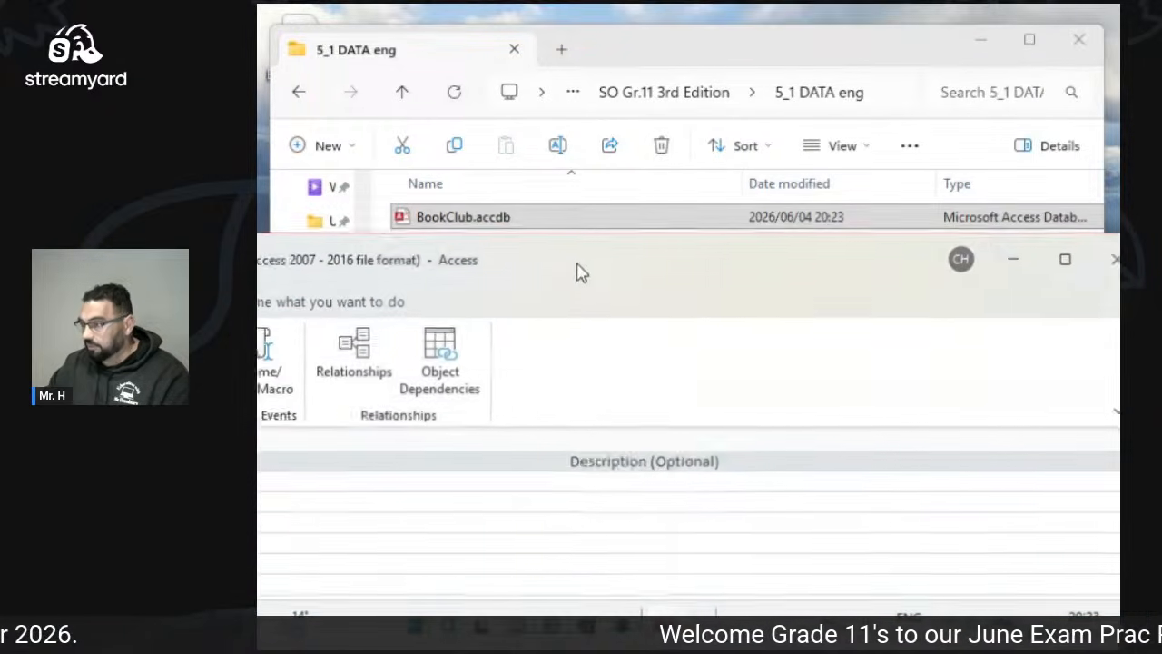
double_click(580, 272)
drag(846, 612, 949, 225)
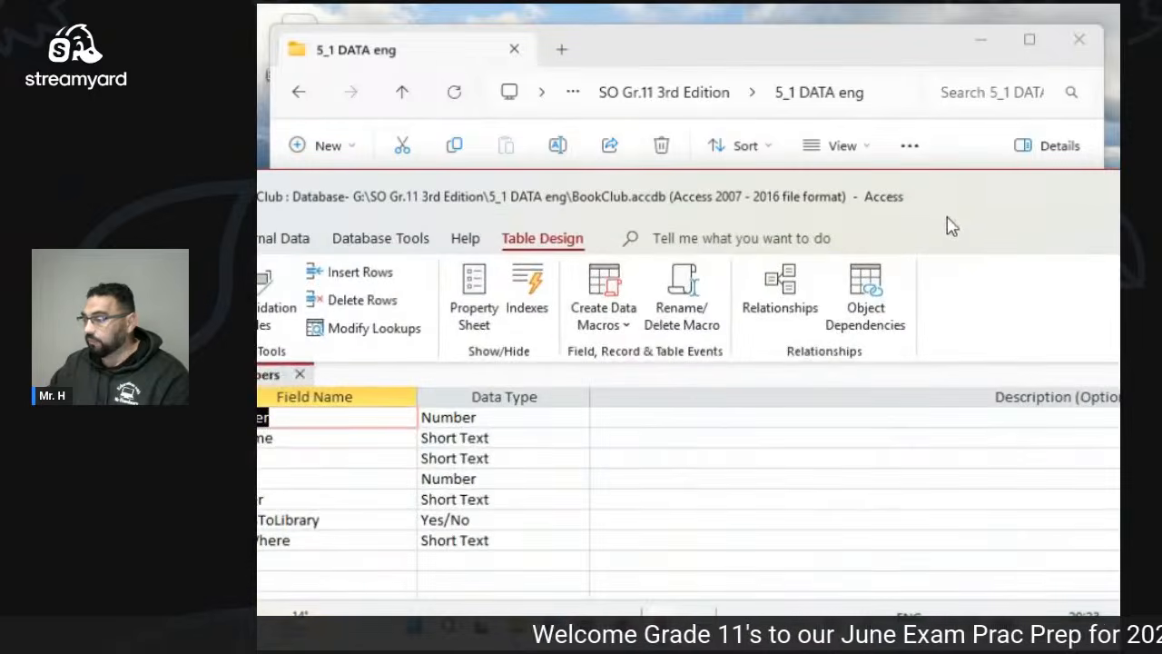
double_click(963, 212)
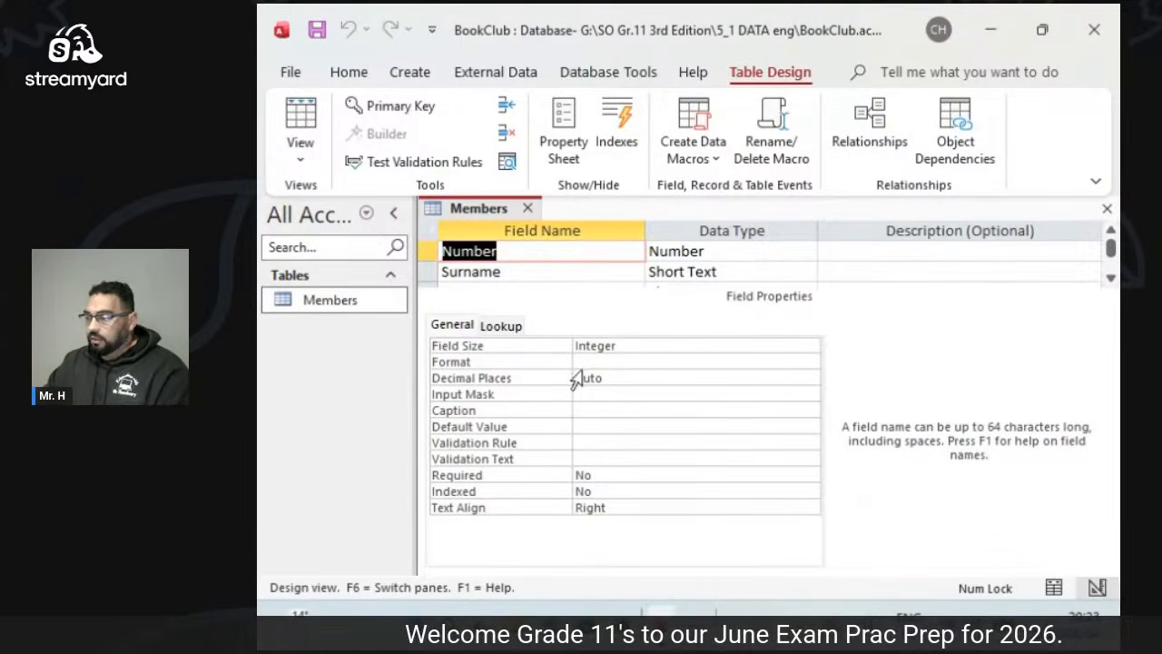
scroll(557, 261, down, 5)
scroll(547, 258, up, 5)
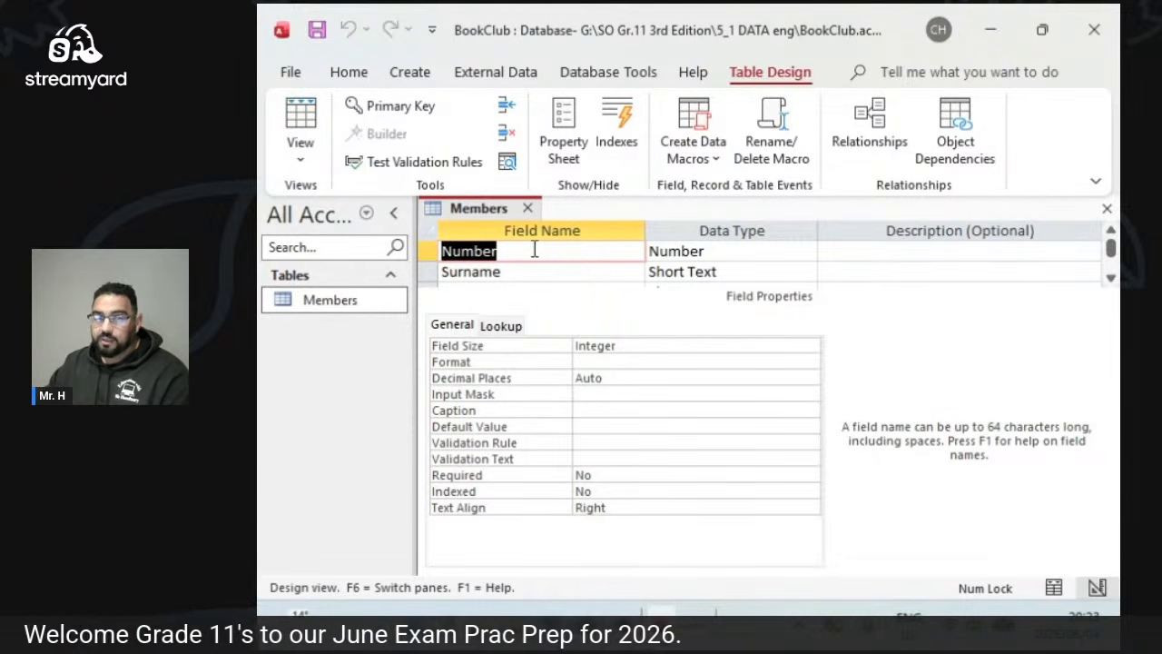
Examine the row commands available for the Surname field and place the cursor in its field name.
right_click(428, 275)
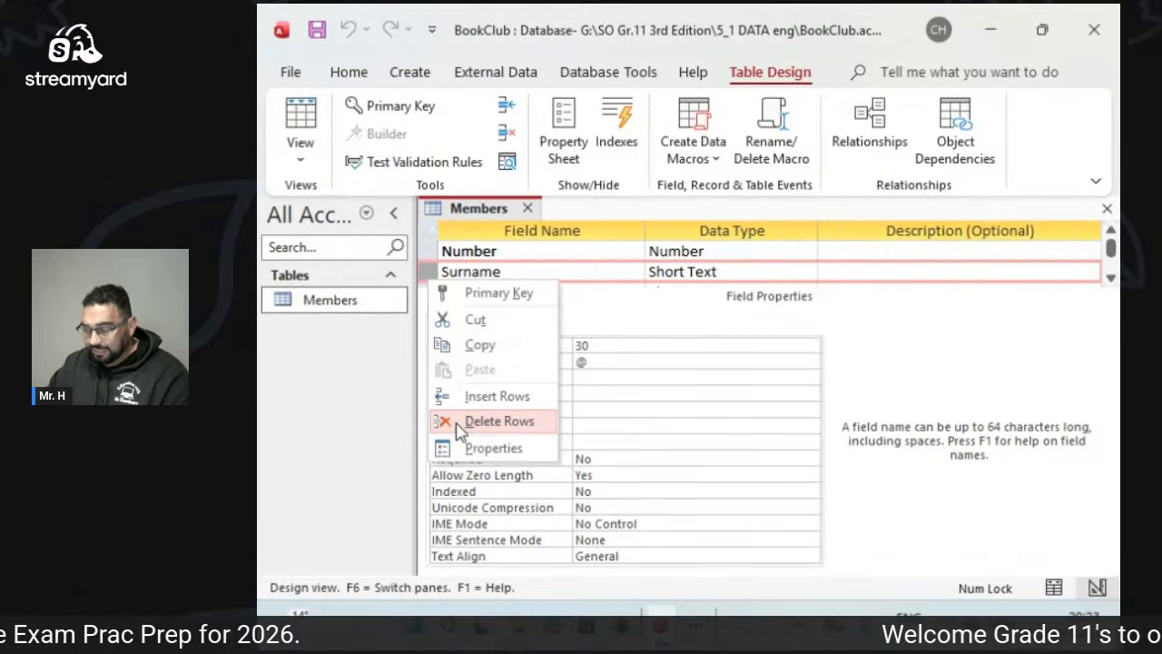
click(435, 274)
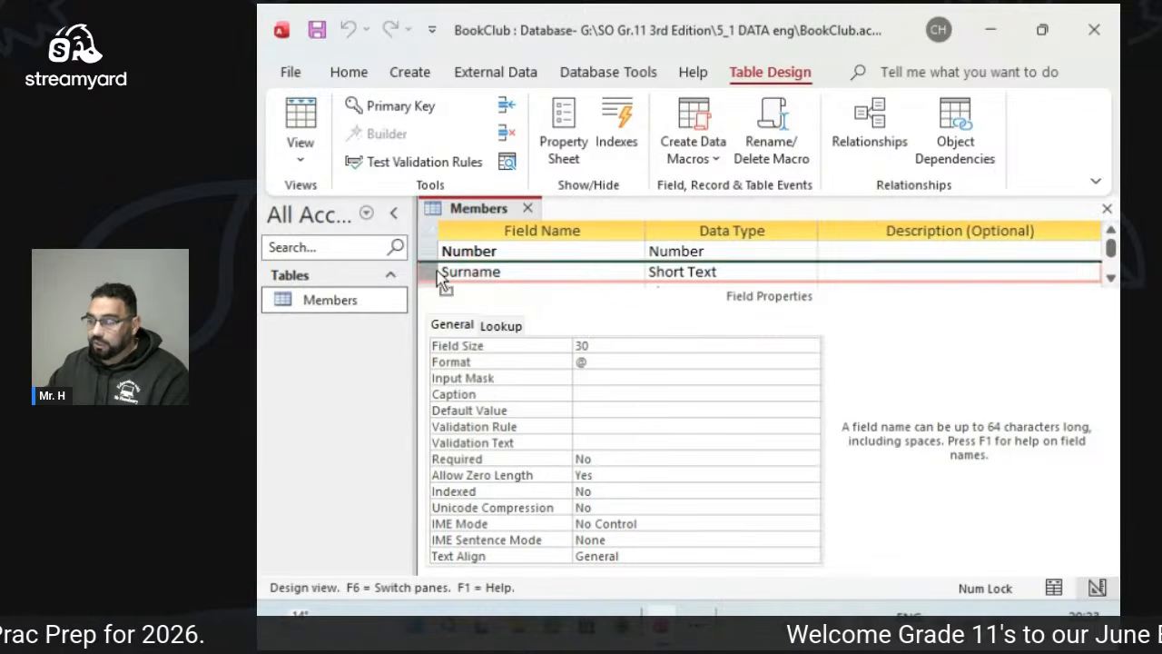
click(518, 271)
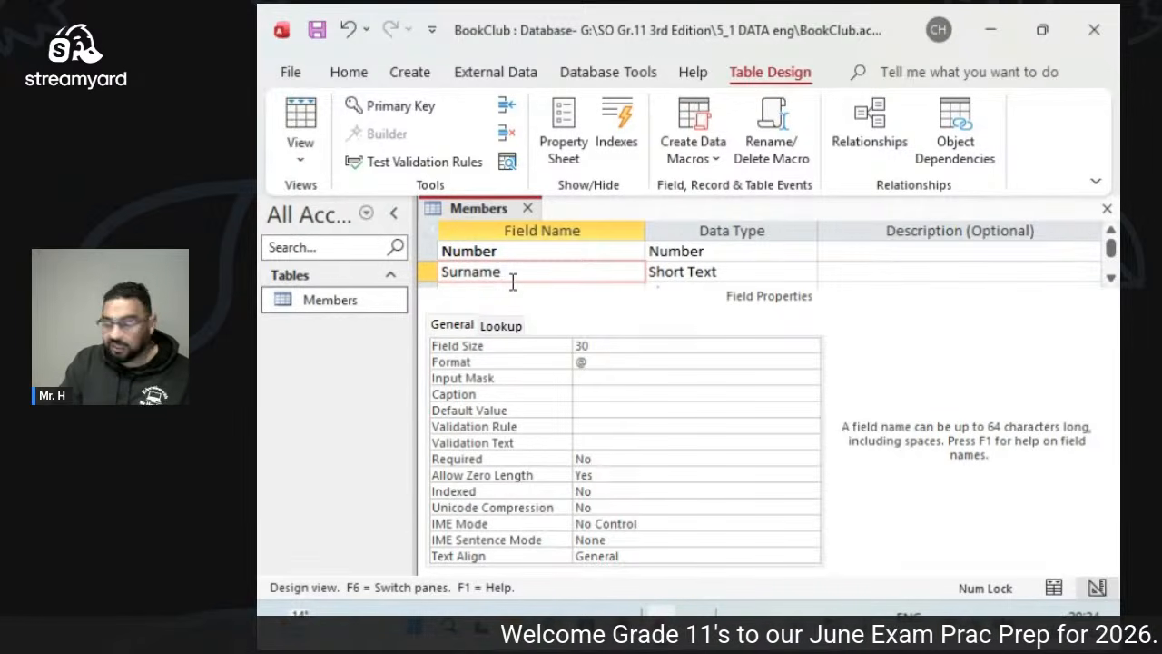
Rename the Surname field to Surnames and look over the data types available for it.
text(s)
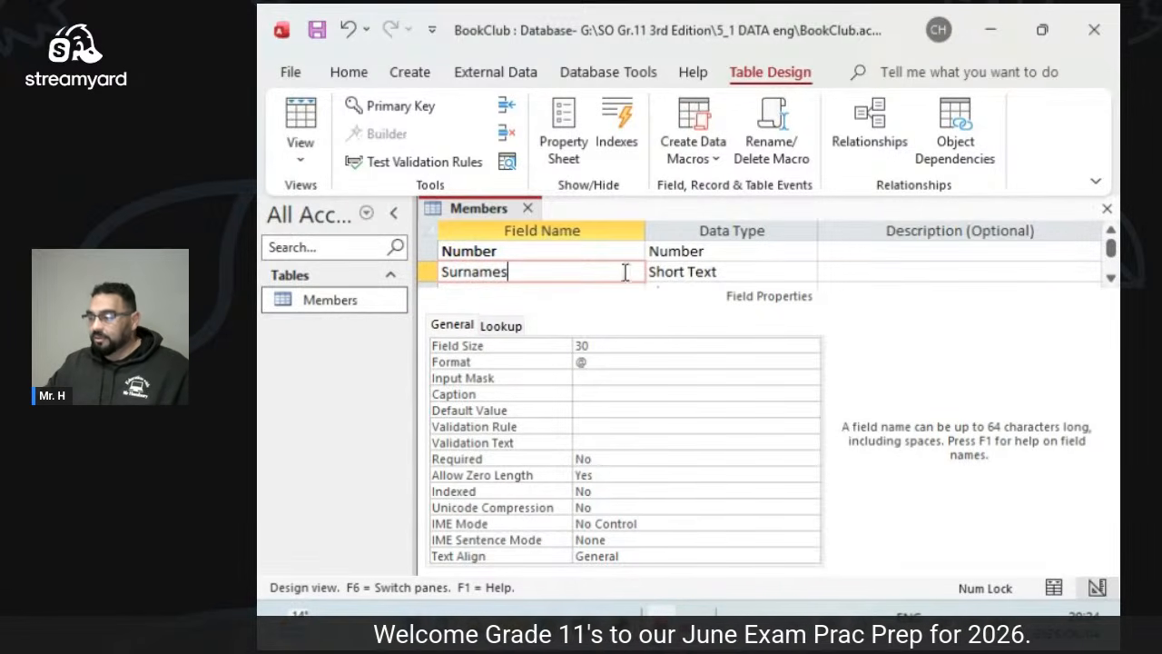
click(683, 276)
click(806, 272)
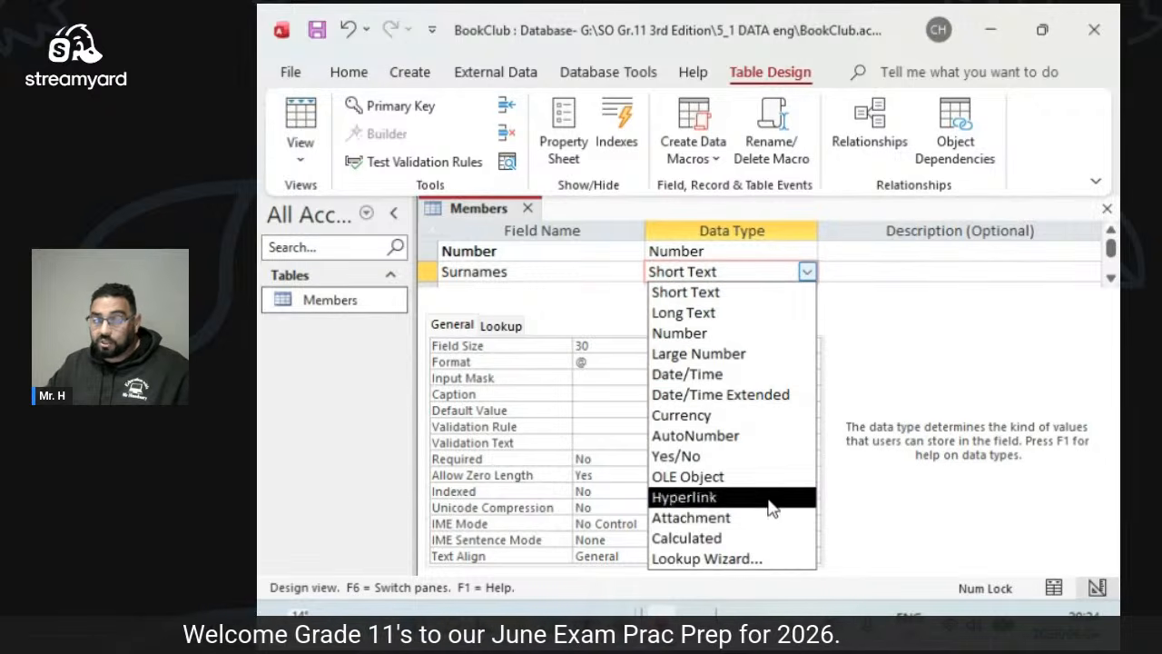
click(807, 272)
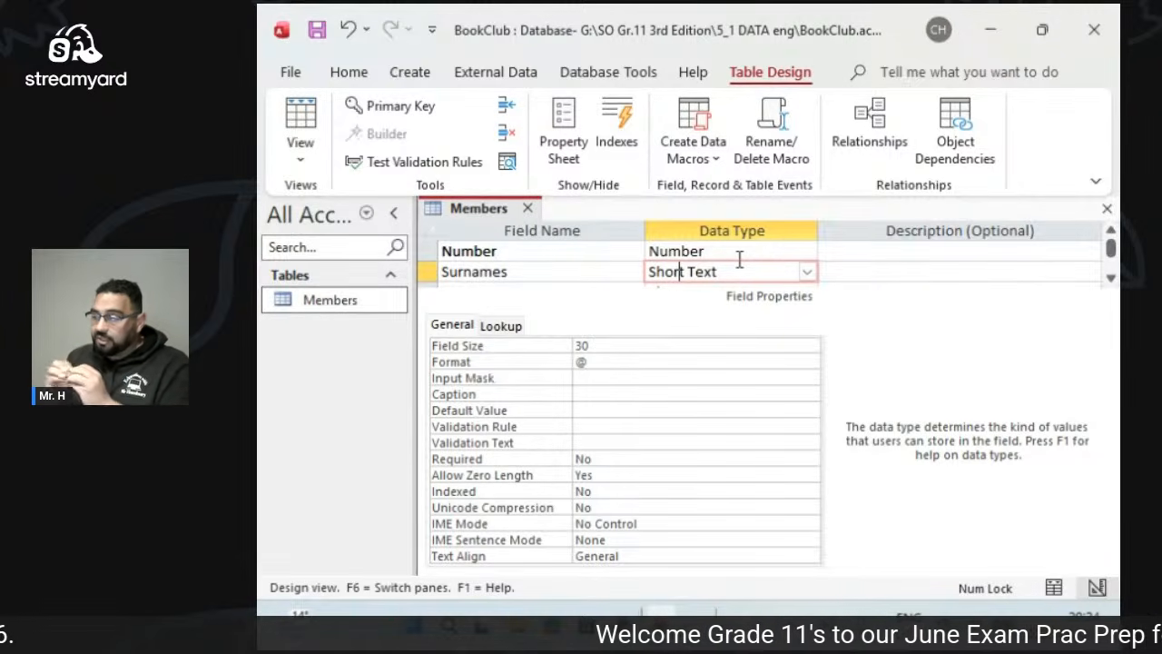
click(533, 273)
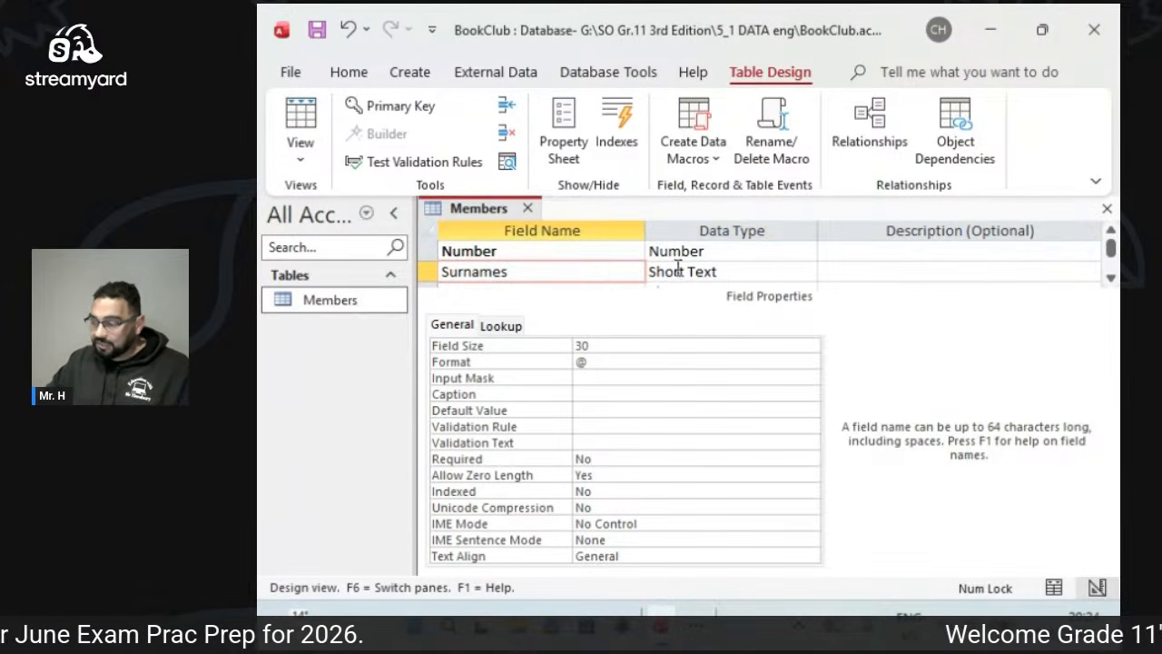
Examine the full list of data type choices for the Surnames field again, keeping Short Text.
click(706, 271)
click(805, 272)
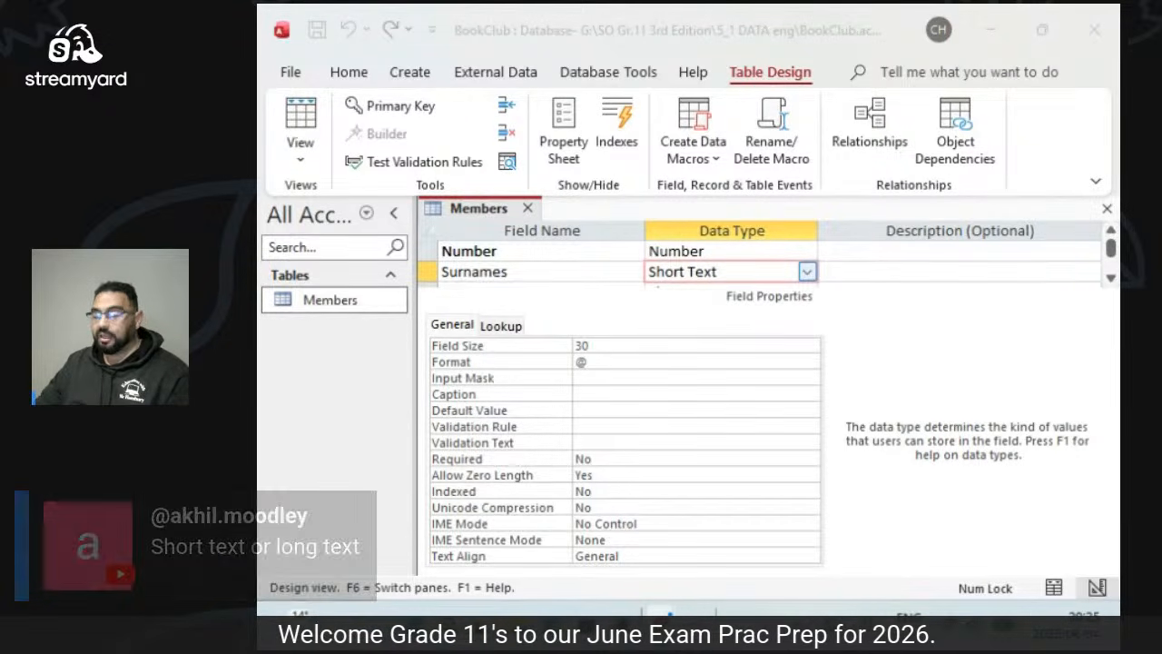
click(806, 274)
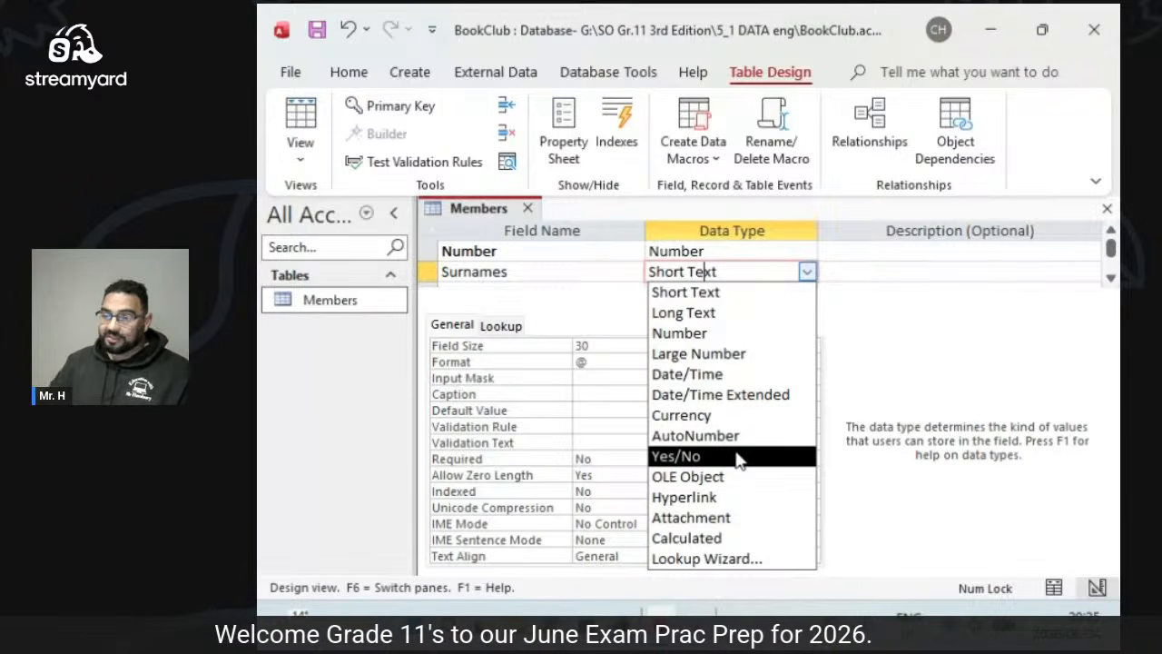
key(alt+Tab)
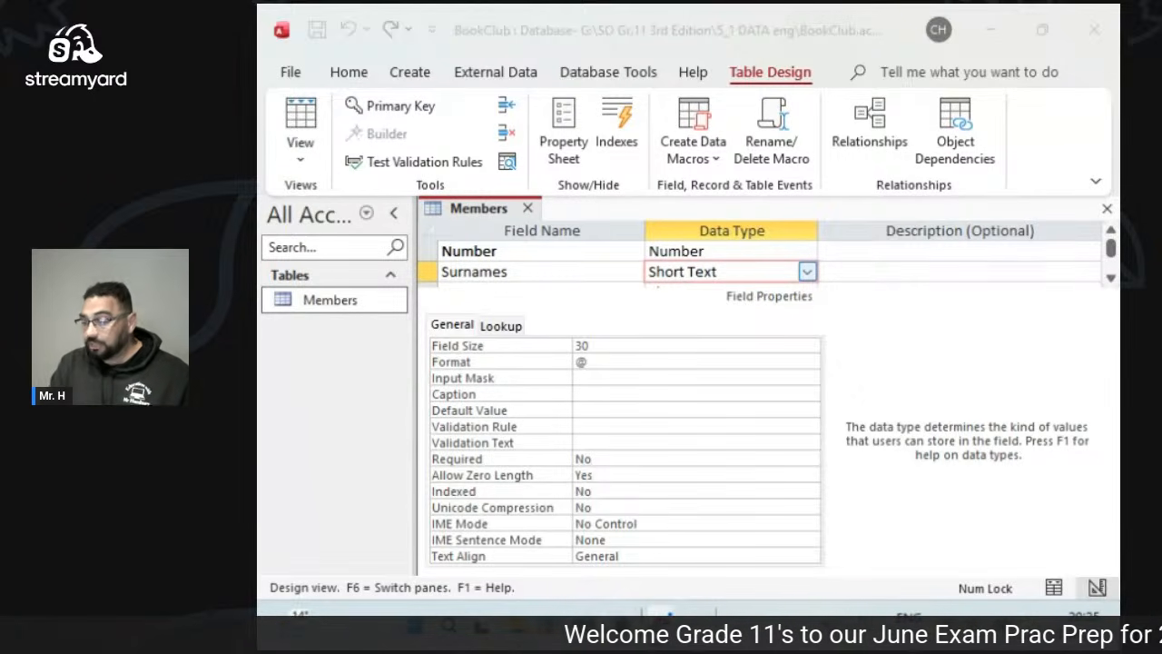
click(807, 271)
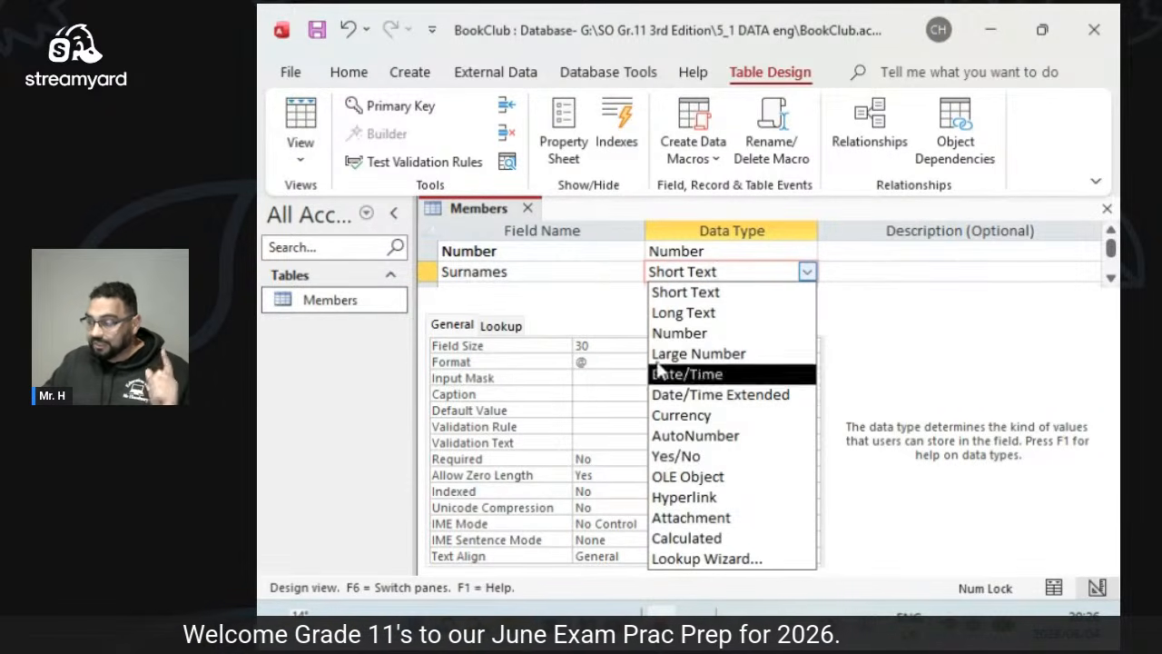
click(602, 271)
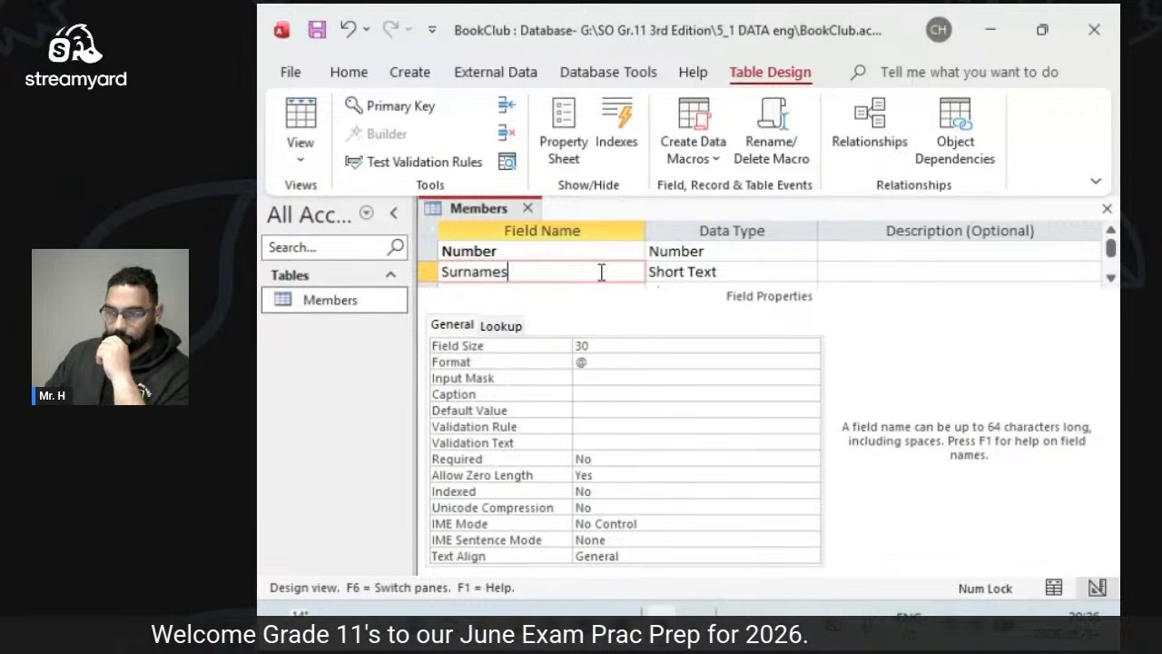
Examine the Field Size property of the Number and Surnames fields and the Required options for Surnames.
click(581, 251)
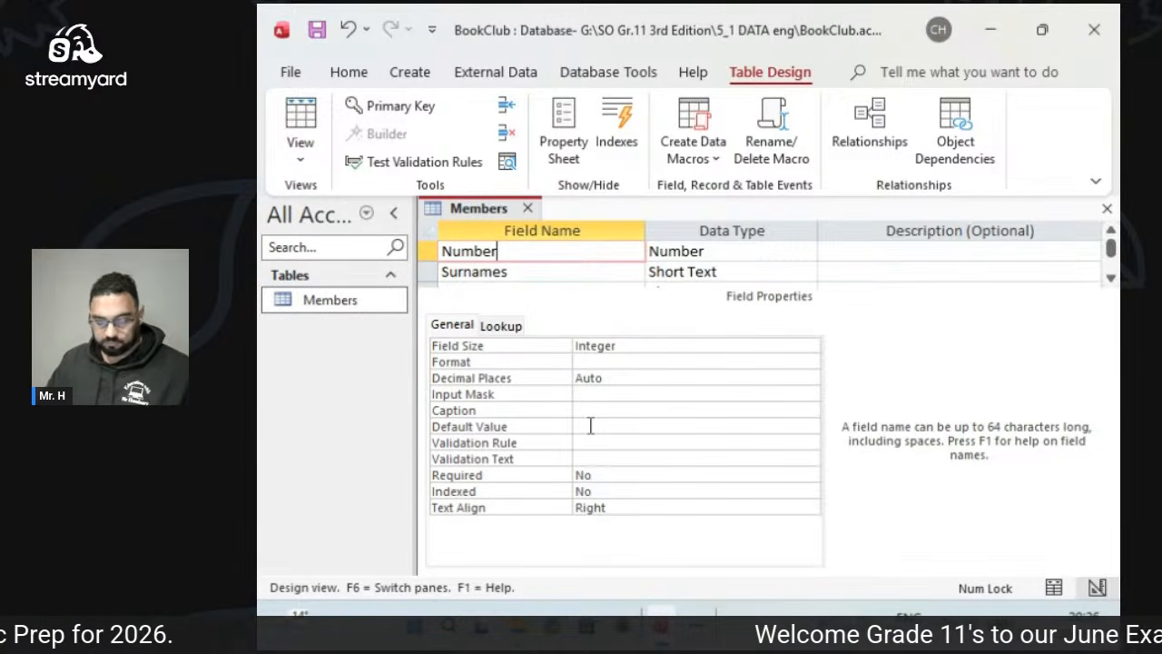
click(652, 348)
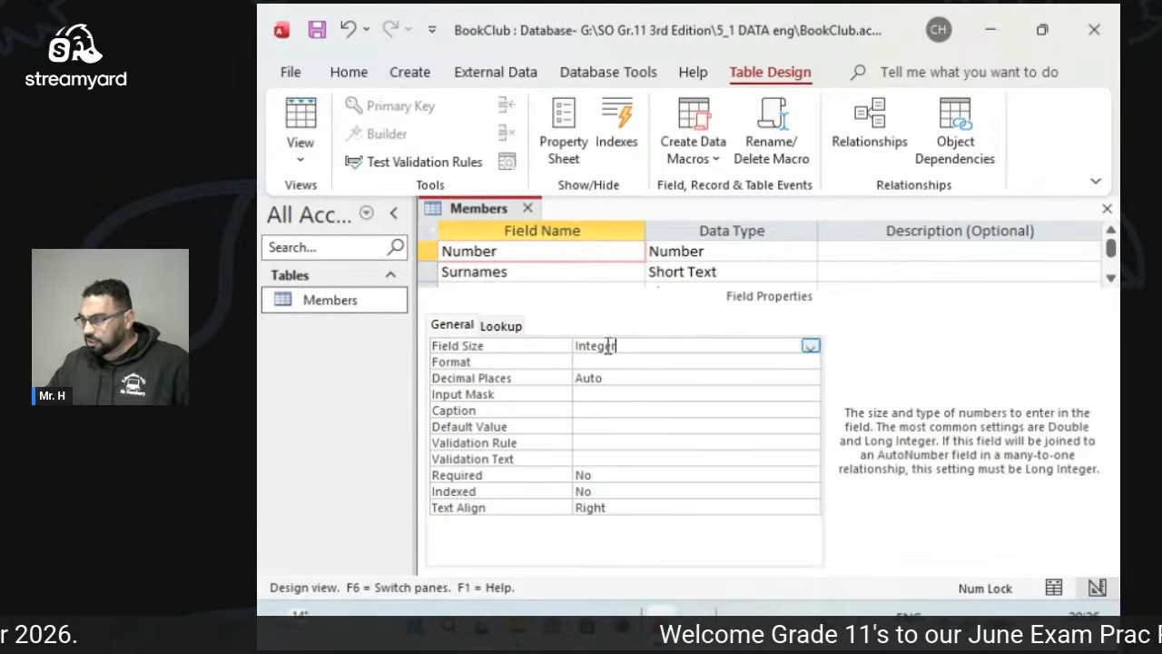
click(545, 272)
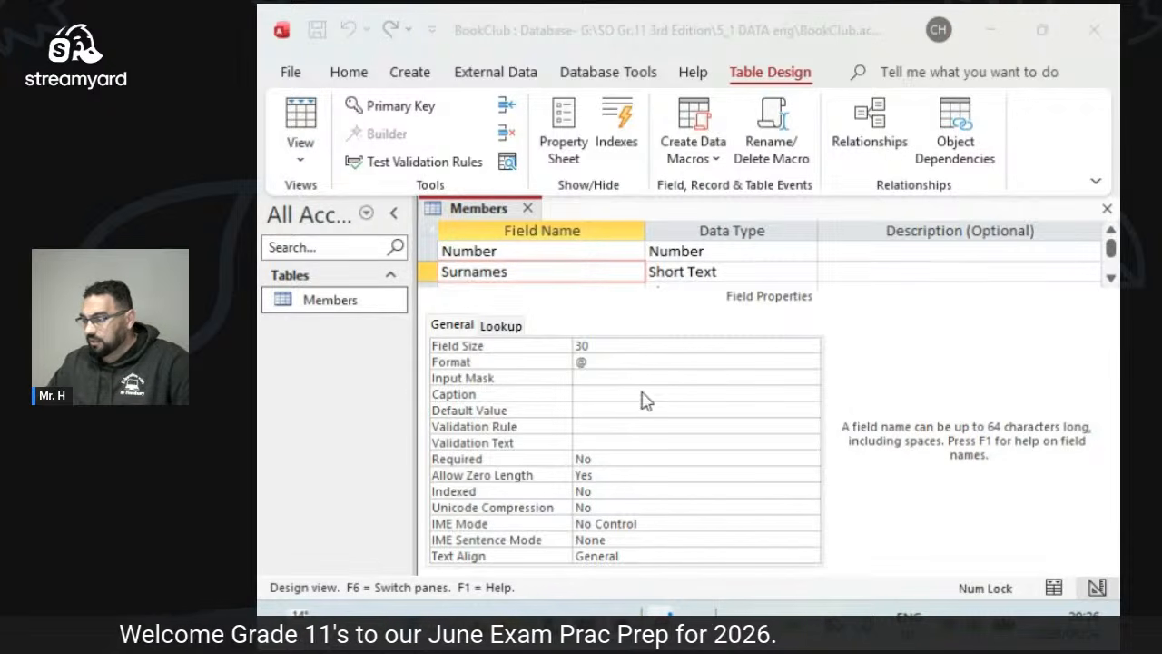
click(607, 349)
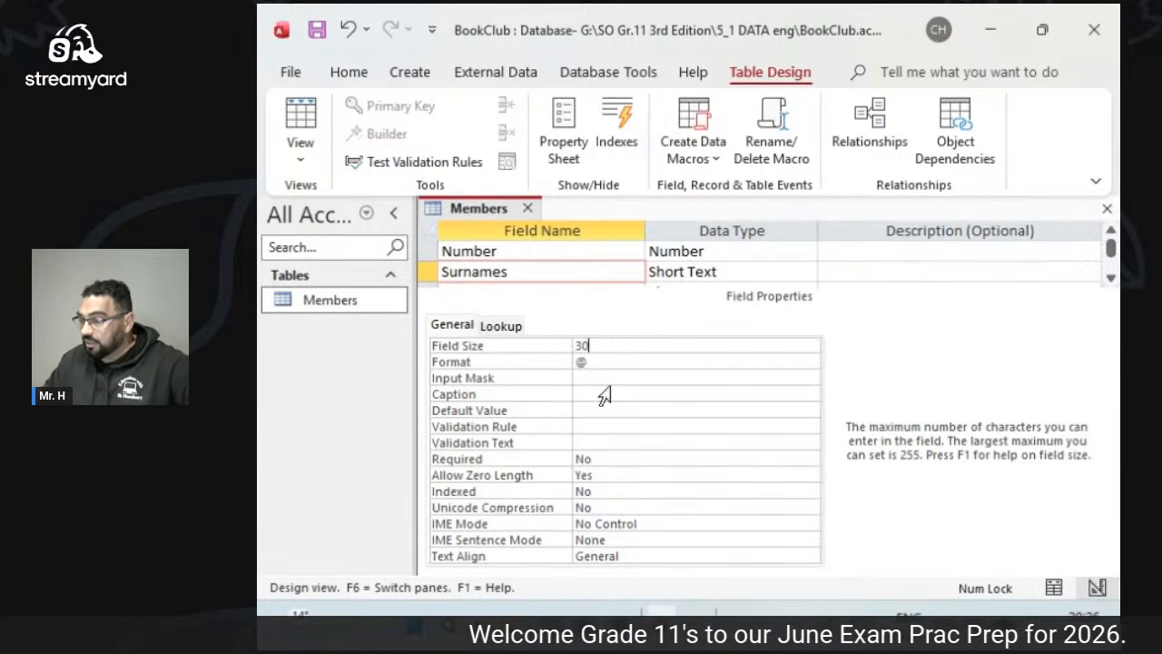
click(592, 458)
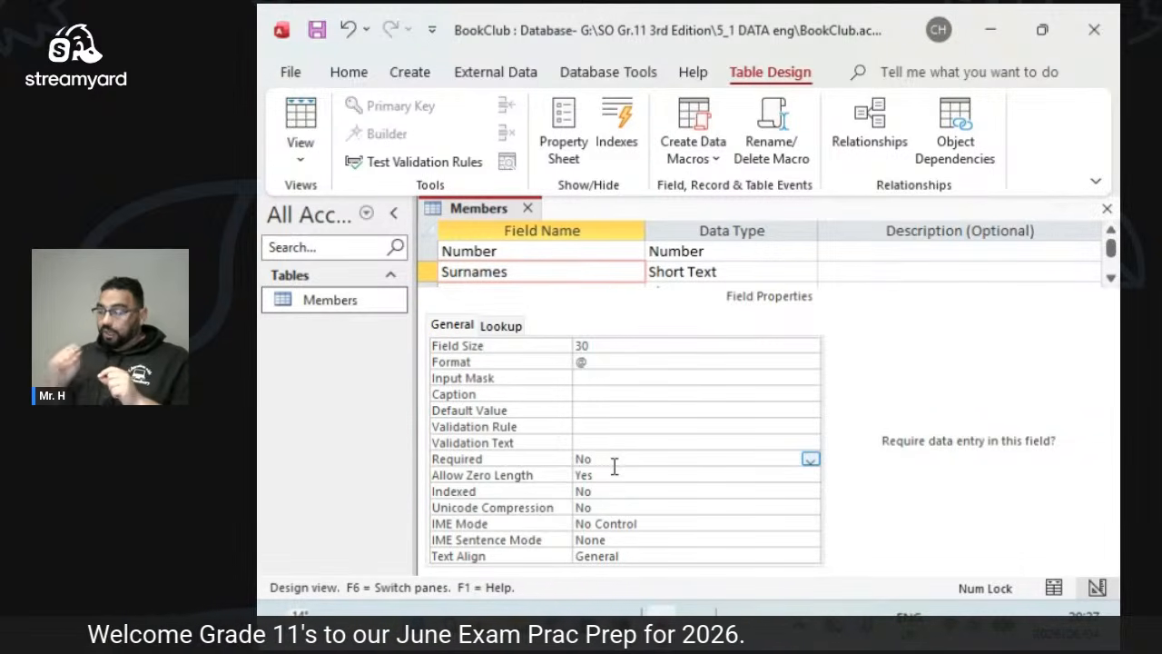
click(811, 460)
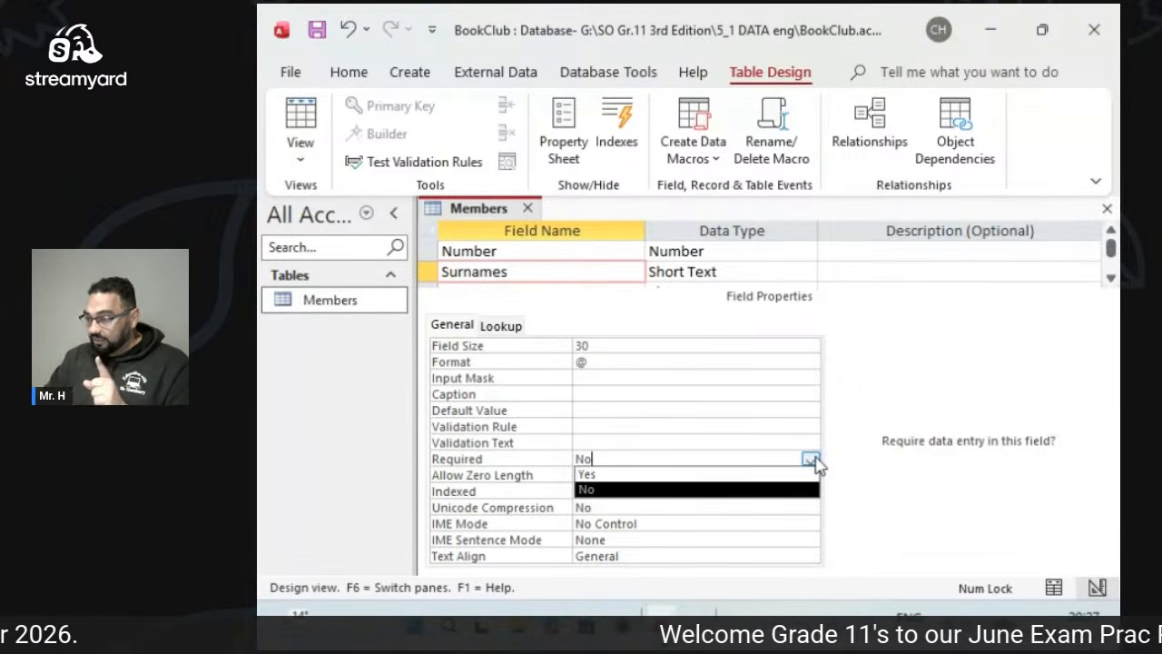
click(811, 460)
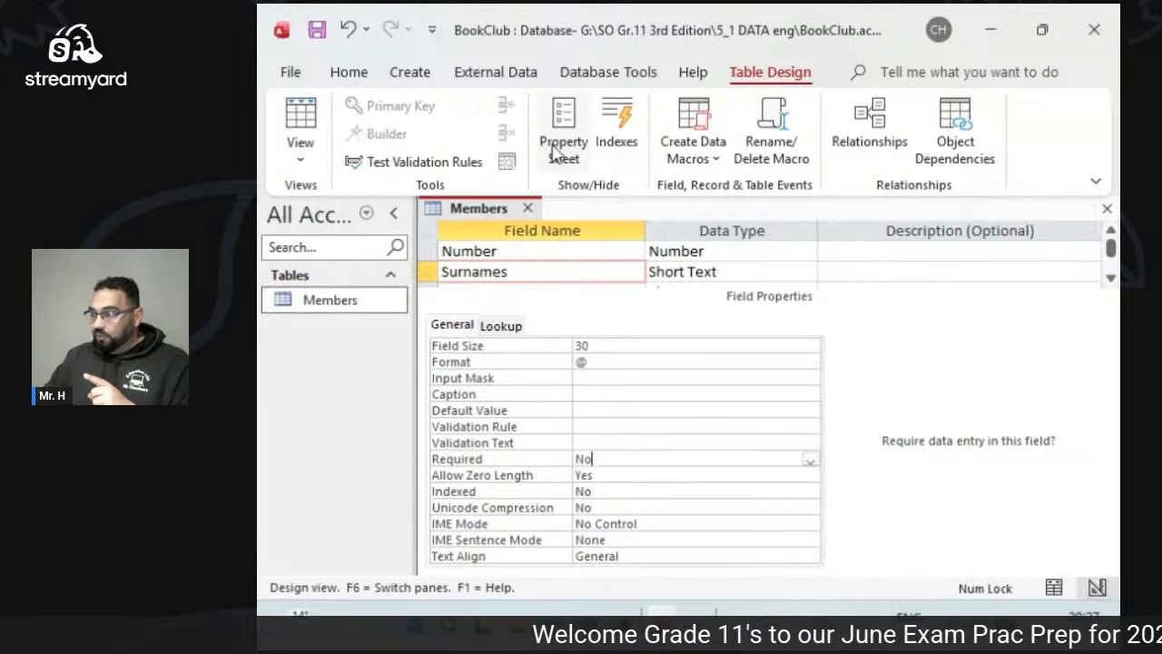
Save the Members table, check its records in Datasheet View, and return to Design View.
click(466, 249)
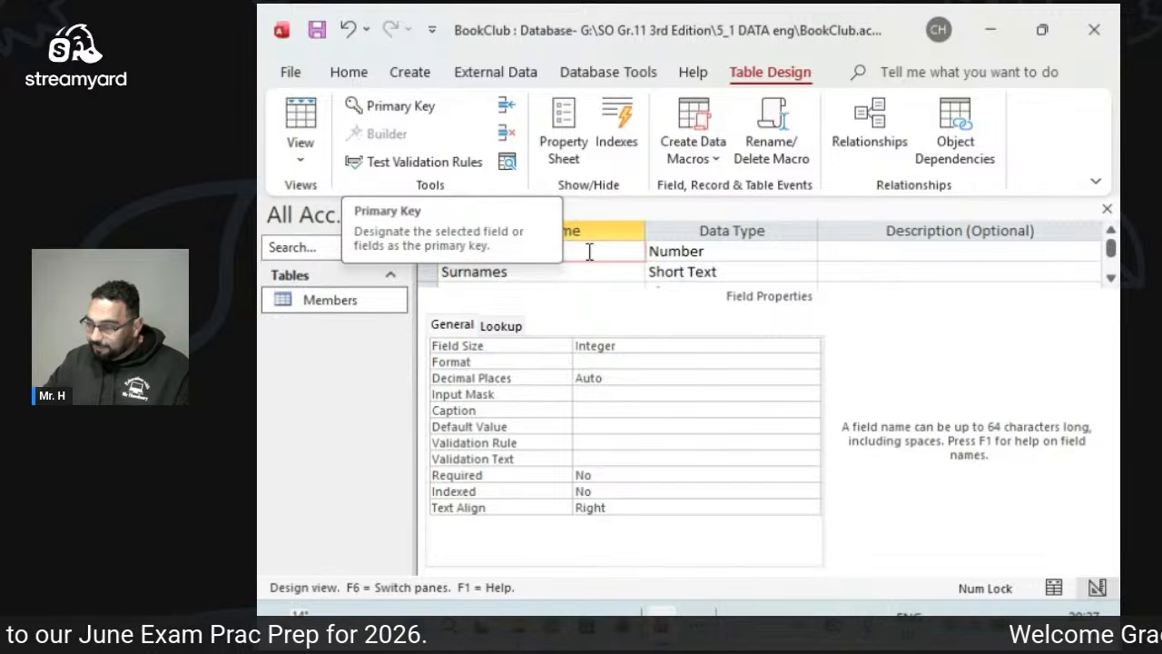
click(509, 251)
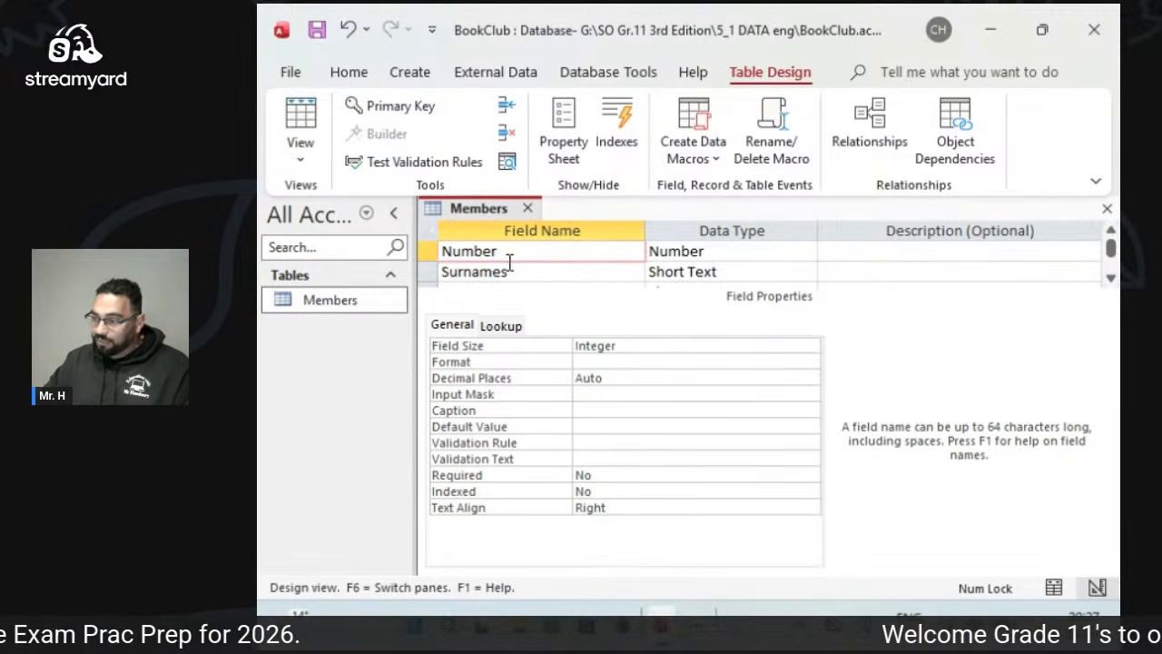
click(301, 124)
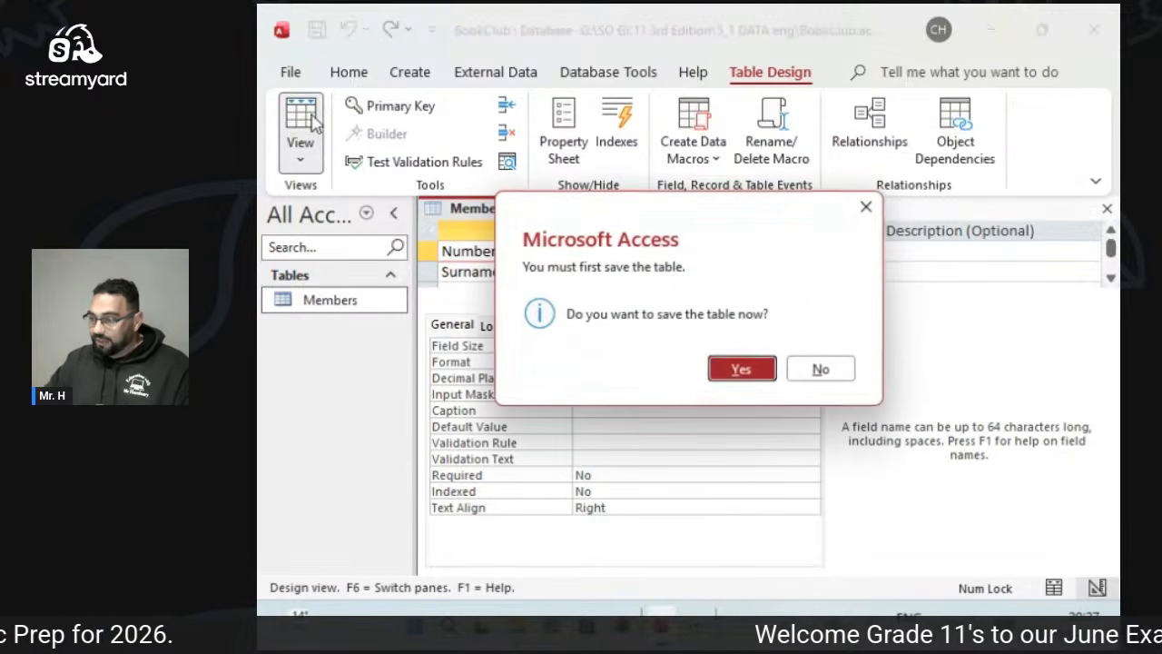
click(724, 369)
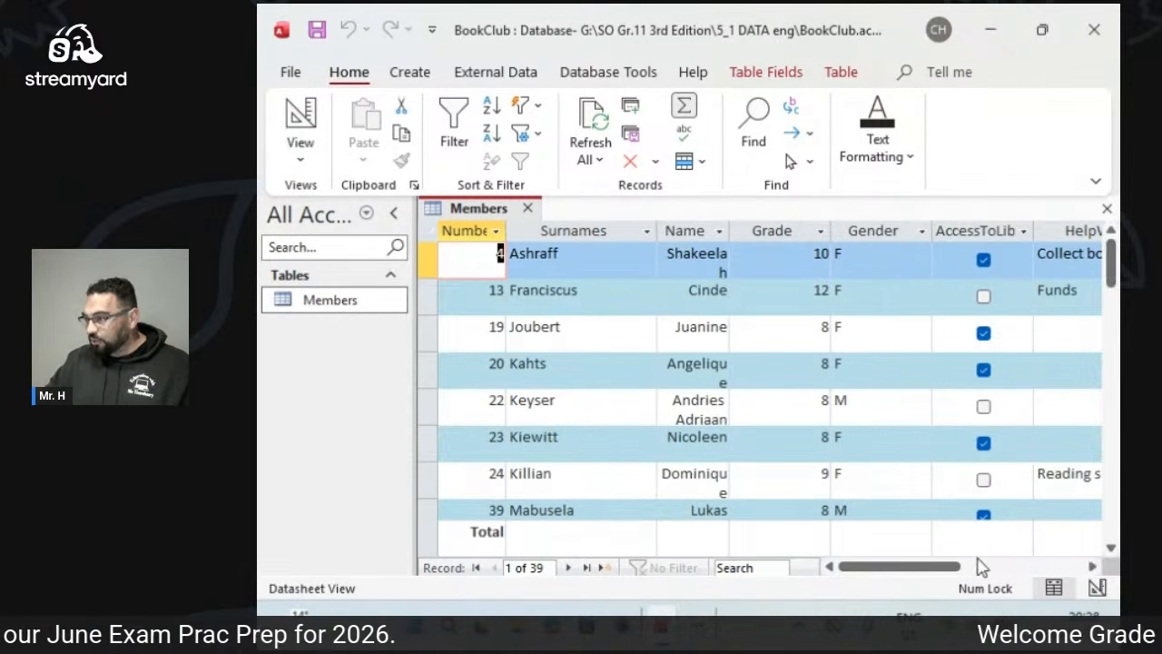
mouse_move(925, 566)
mouse_down()
mouse_move(989, 575)
mouse_move(920, 575)
mouse_up()
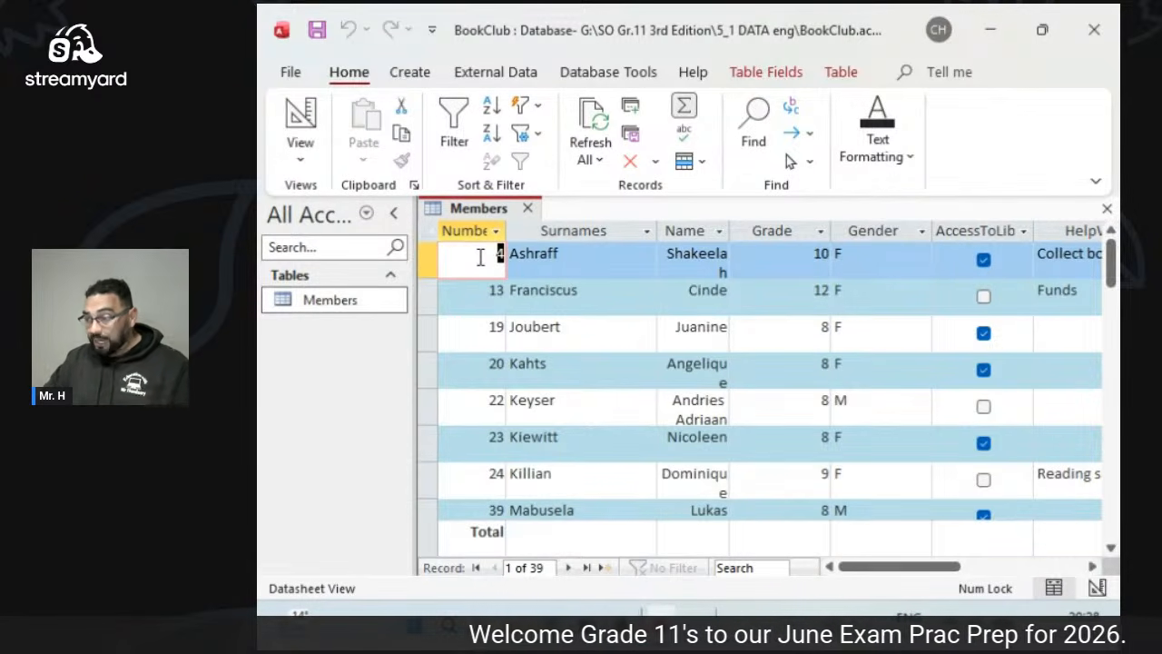
click(300, 127)
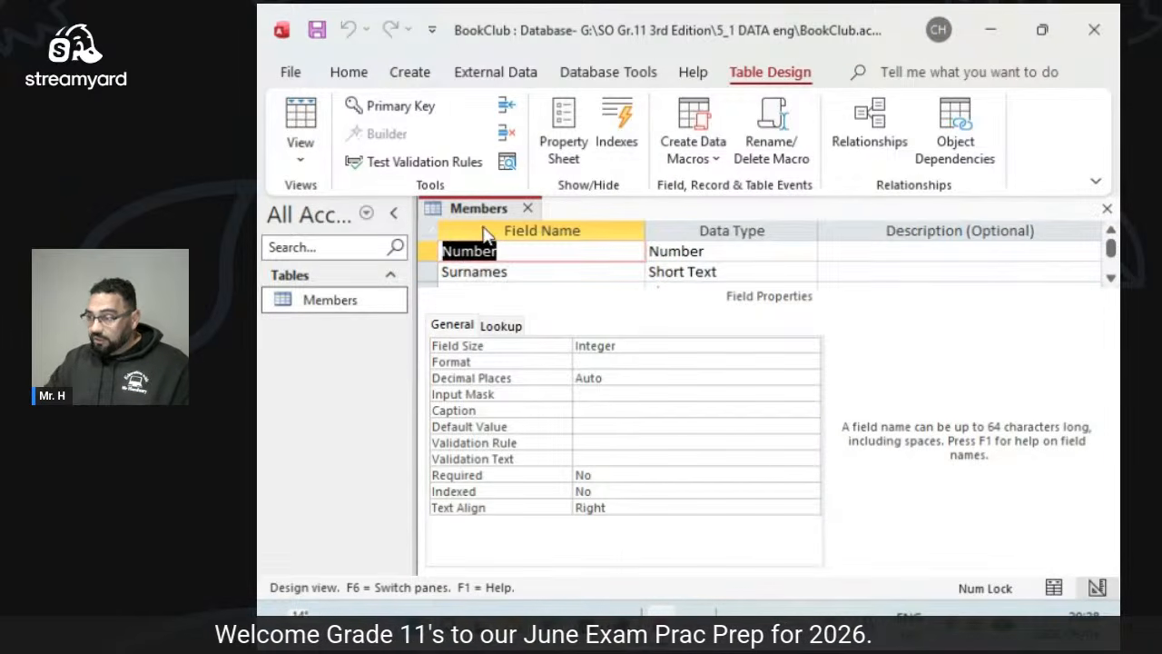
Set the Number field as the table's primary key and remove the key again.
click(522, 252)
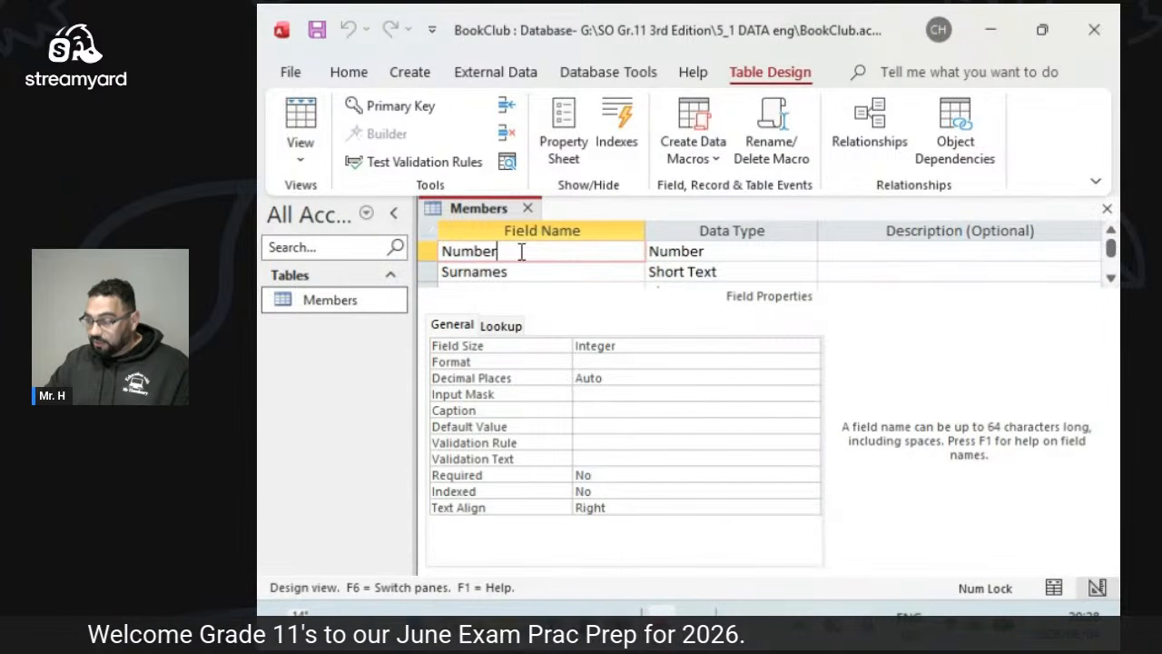
click(413, 109)
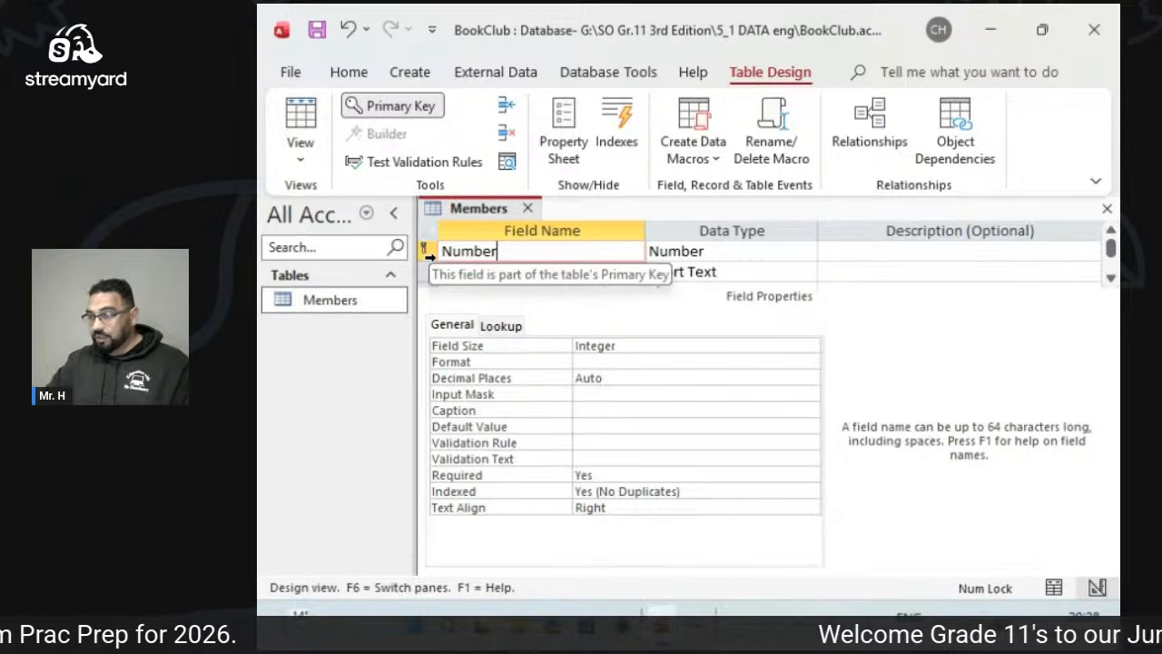
click(407, 111)
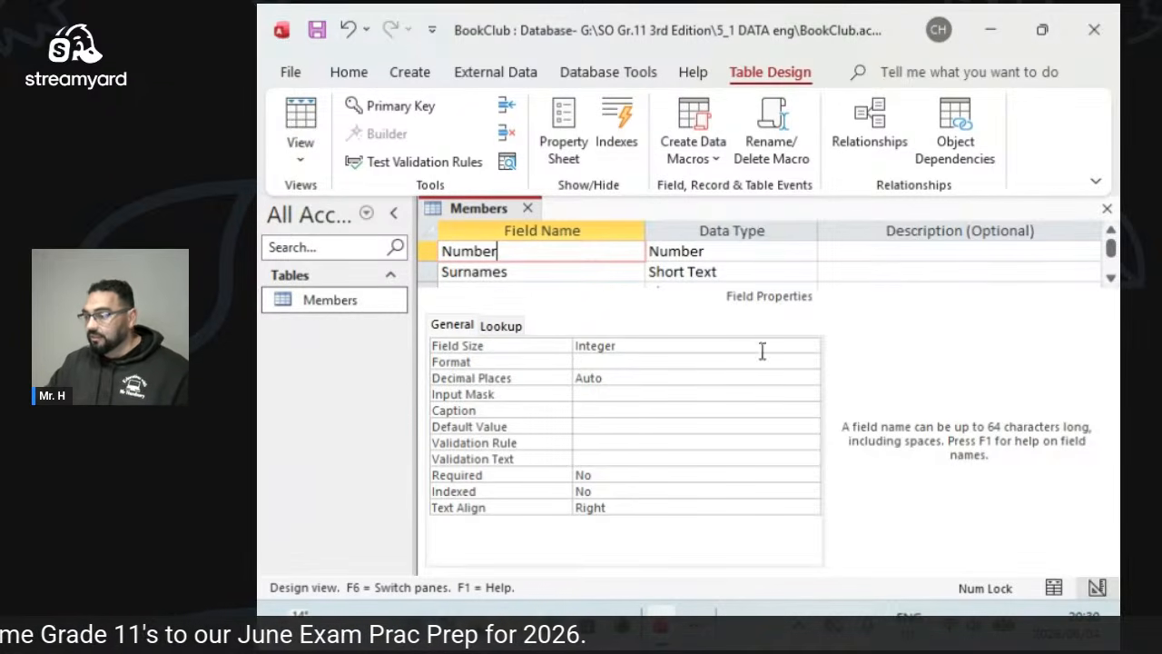
Set the Number field's input mask to LLL000LL.
click(610, 395)
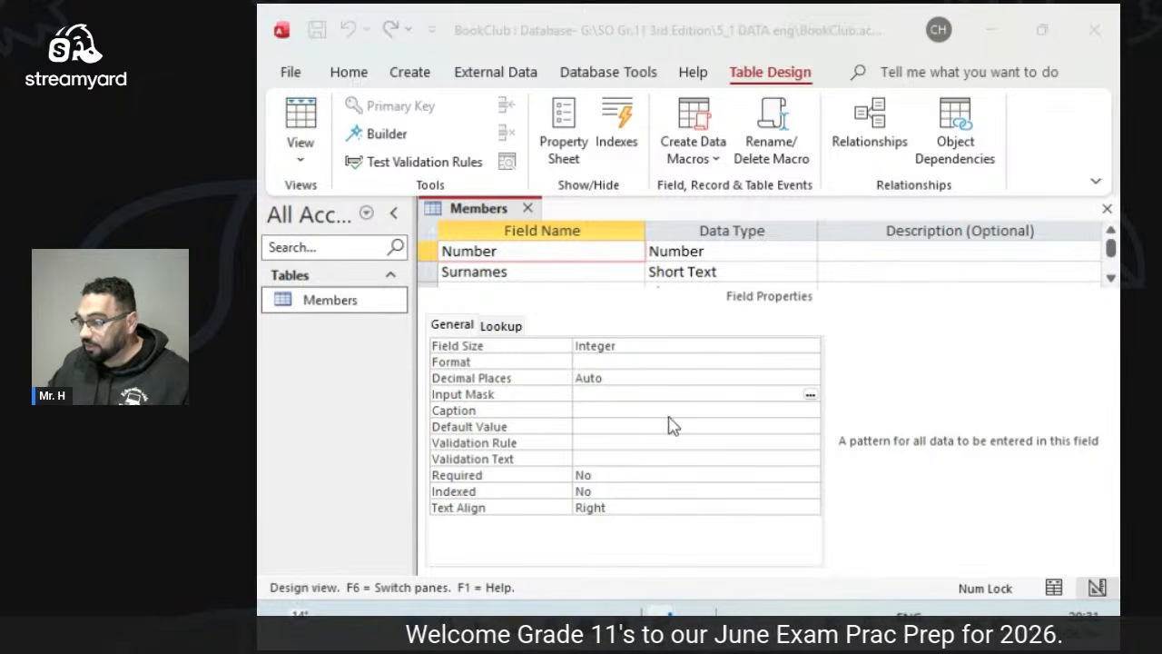
click(638, 394)
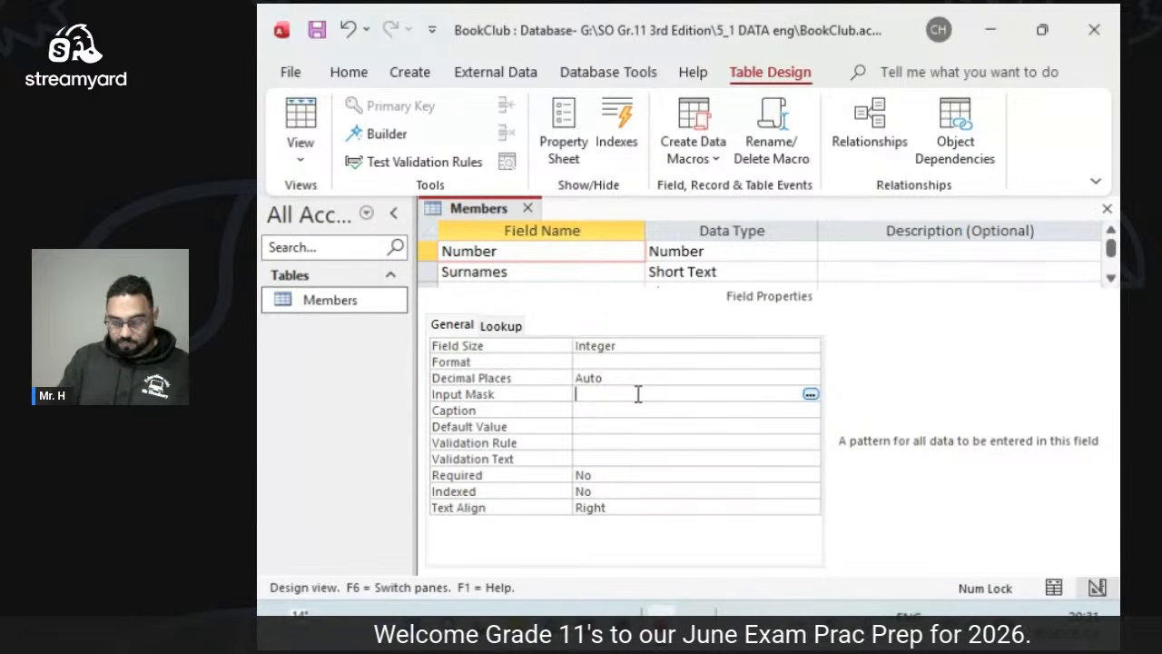
text(LLL)
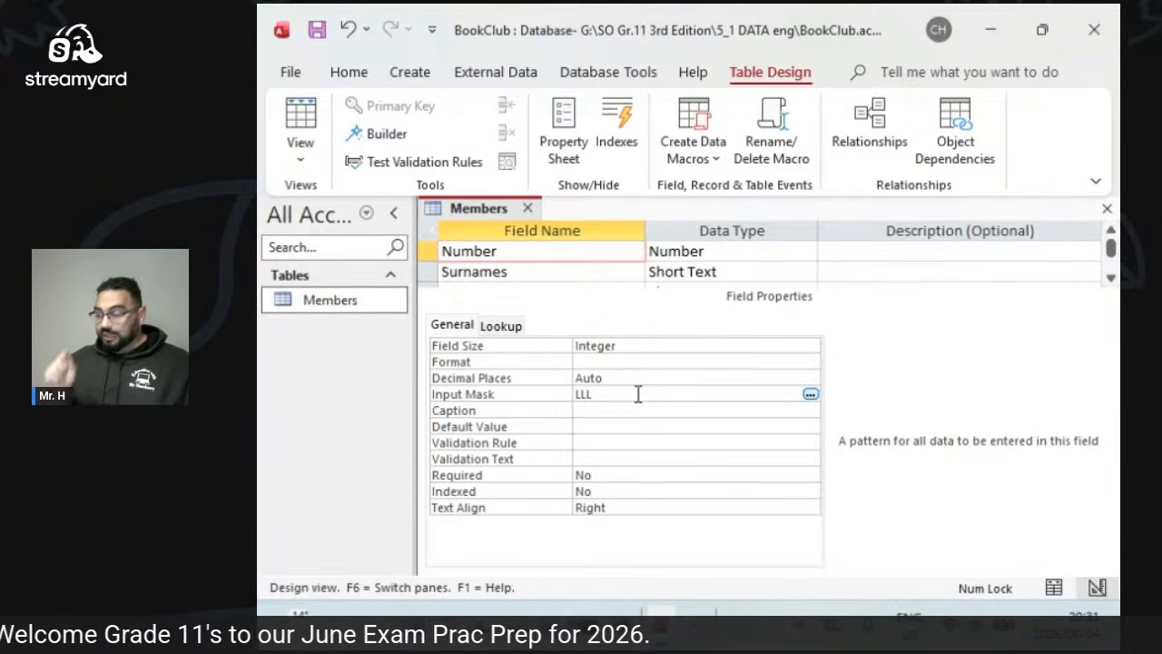
text(000)
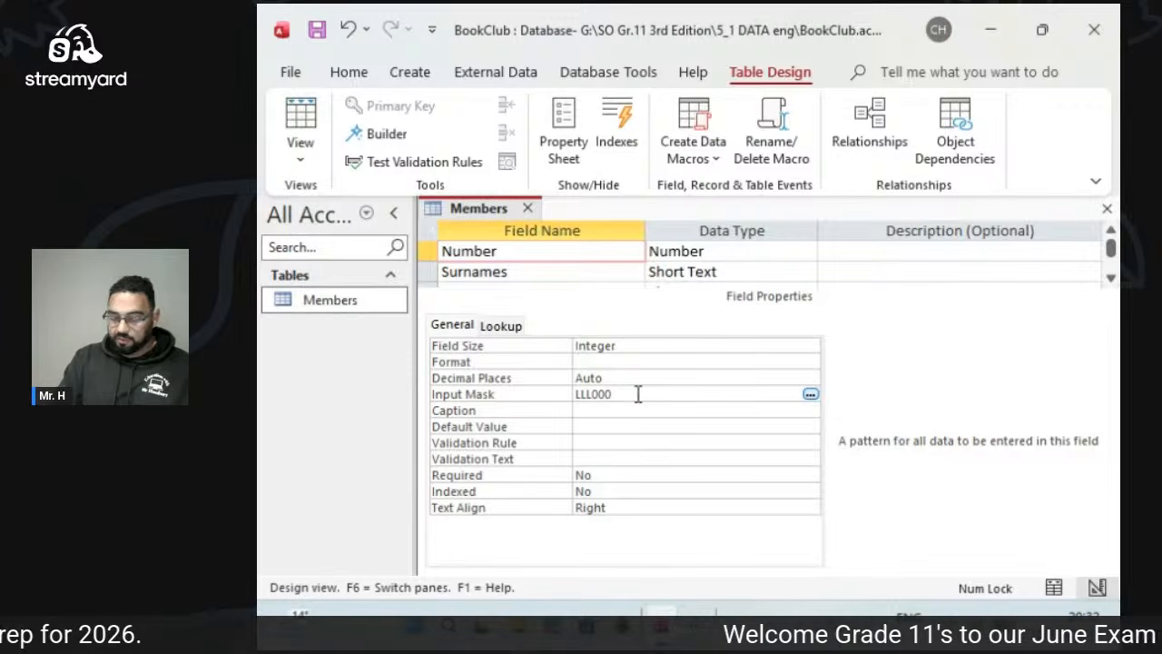
text(LL)
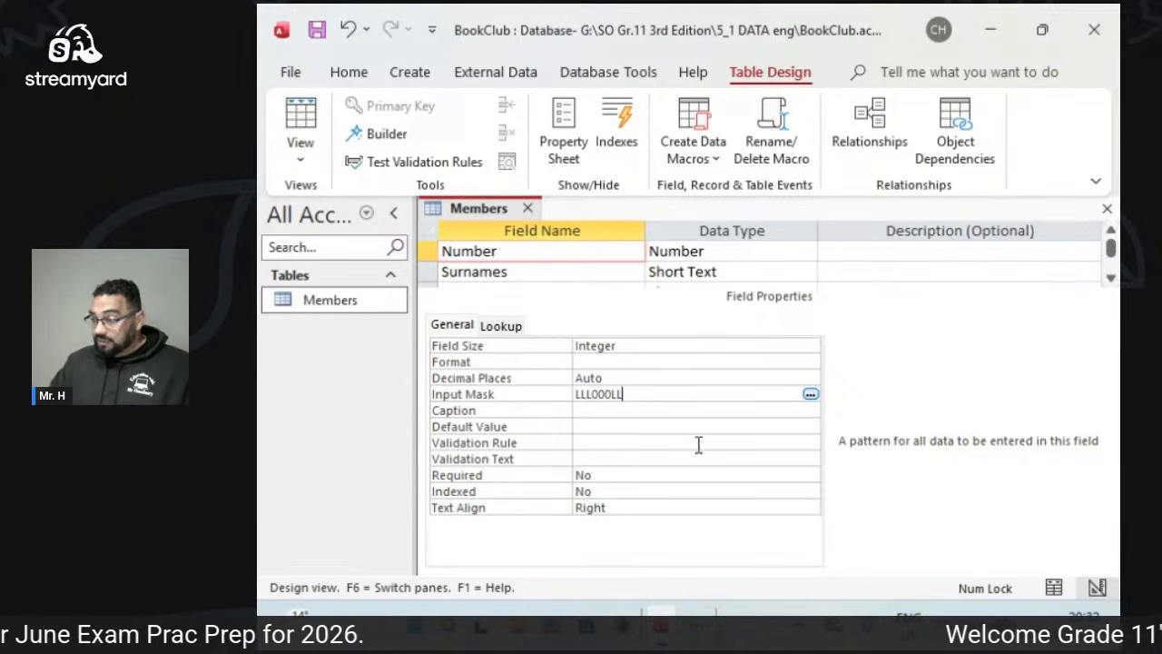
click(681, 412)
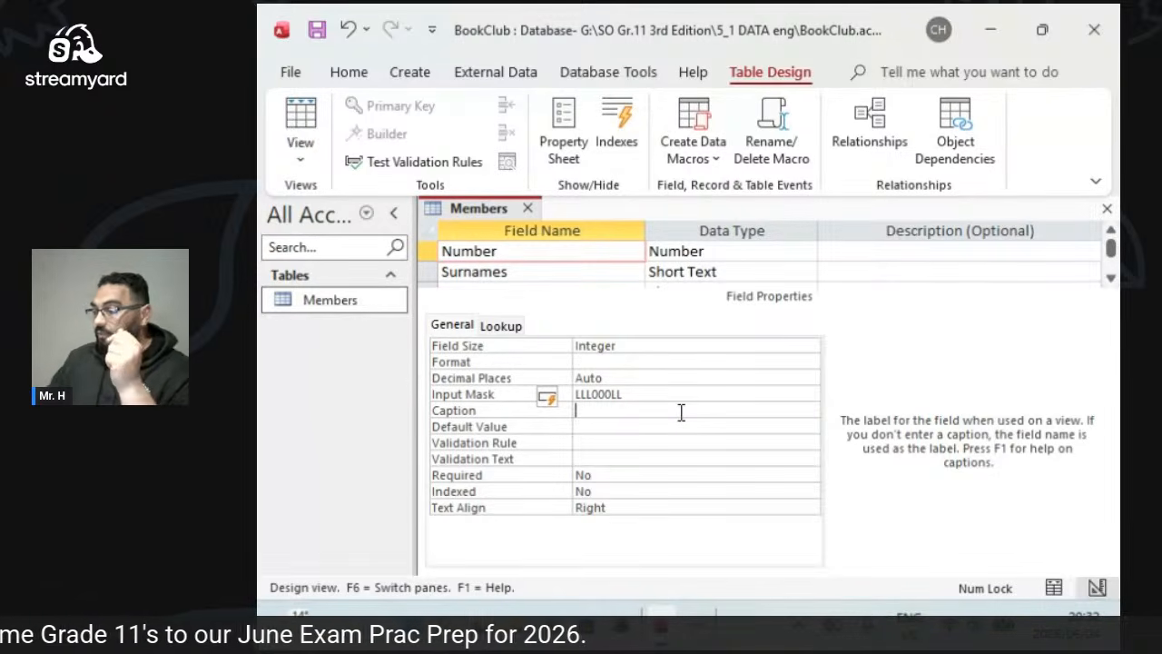
Set the Number field's validation rule to M or F and its validation text to "dont be a clown".
click(624, 441)
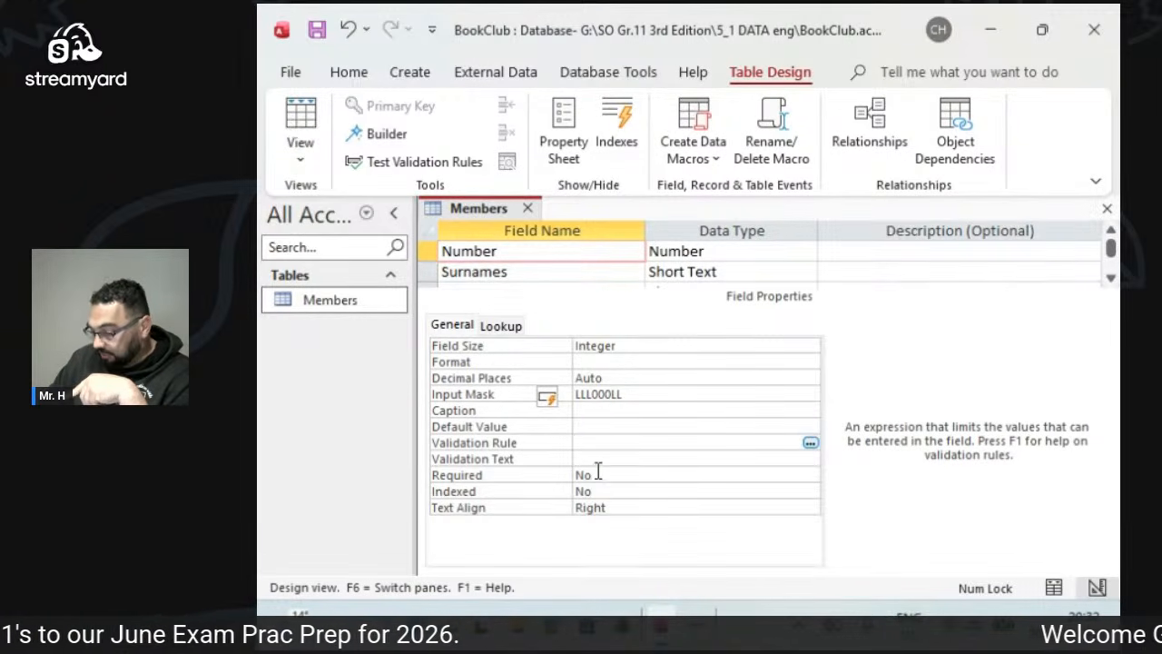
click(601, 460)
click(606, 441)
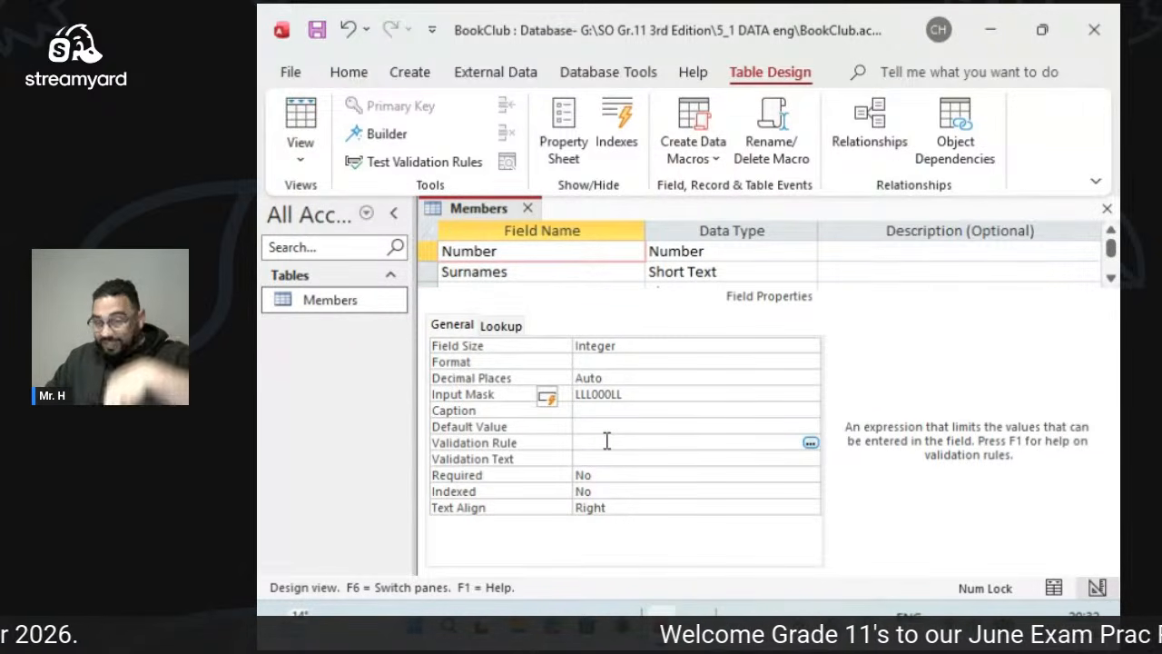
text(M o)
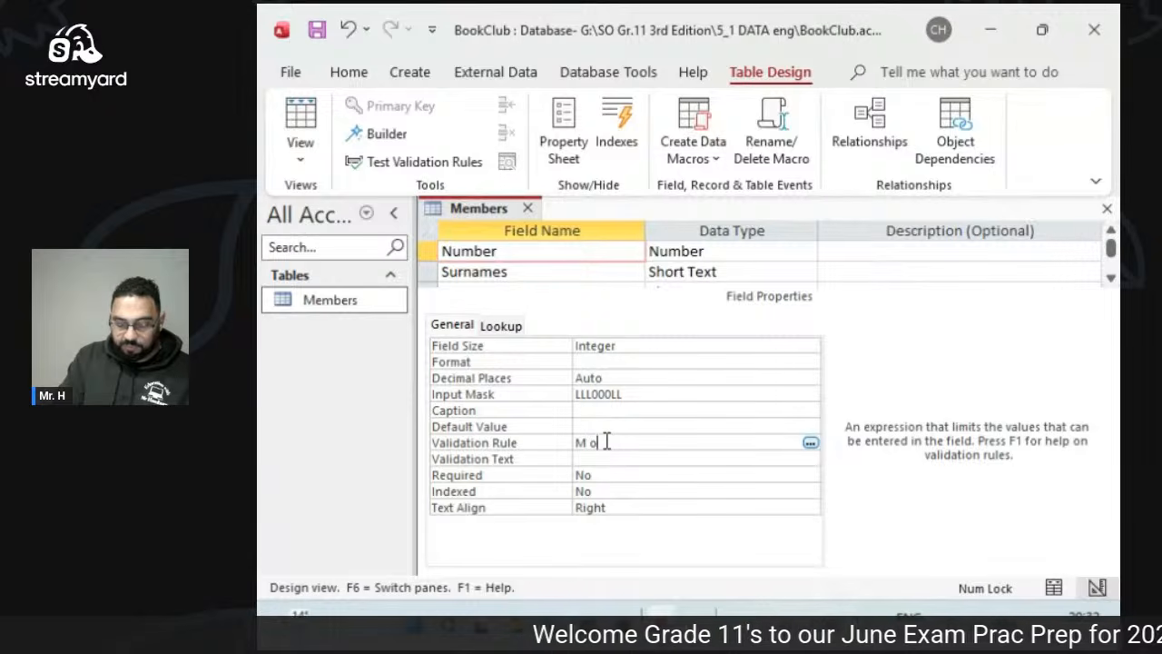
text(r F)
key(Down)
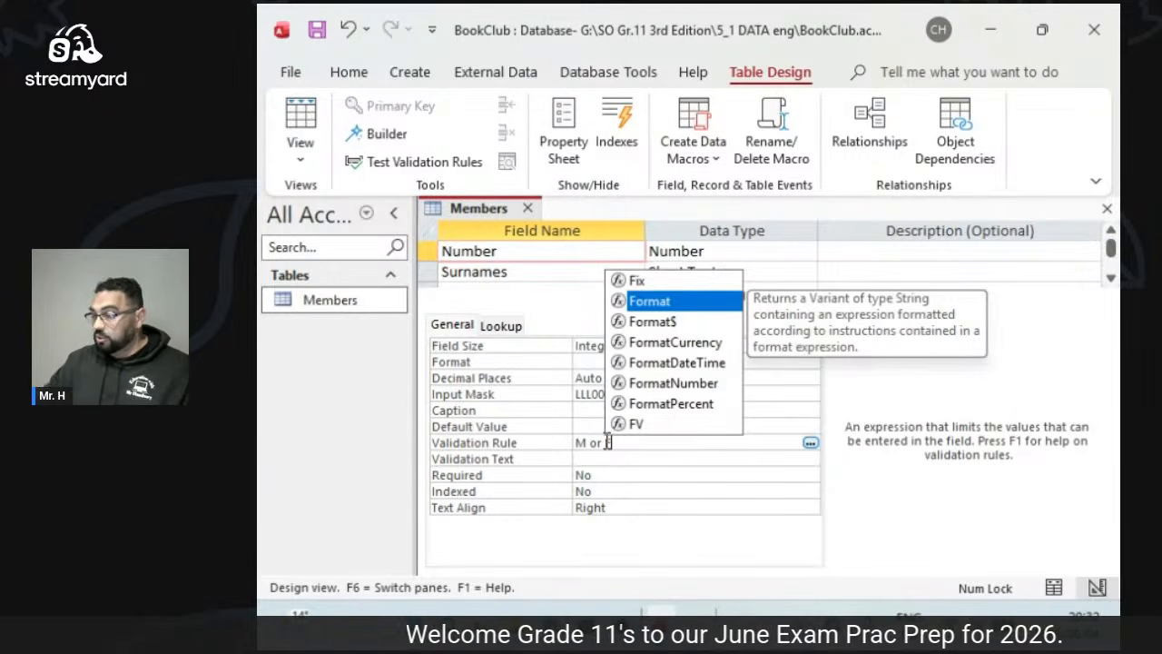
click(615, 456)
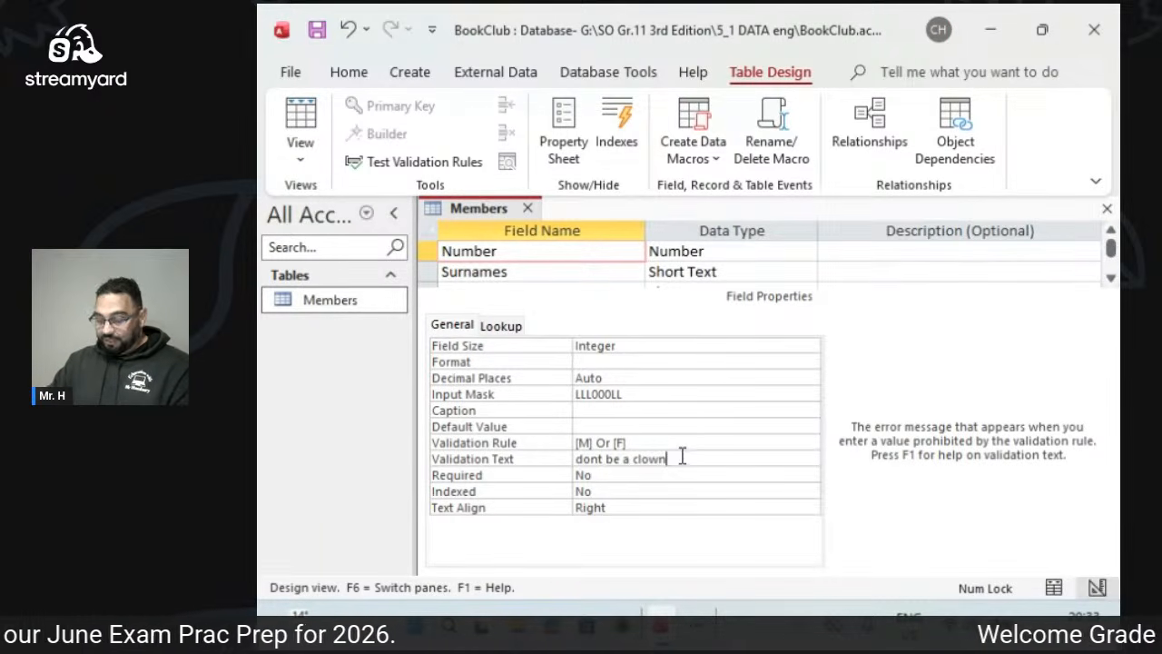
Clear the Number field's validation text, validation rule and input mask, and return the Members table to Datasheet View.
drag(682, 457, 572, 459)
key(BackSpace)
key(Up)
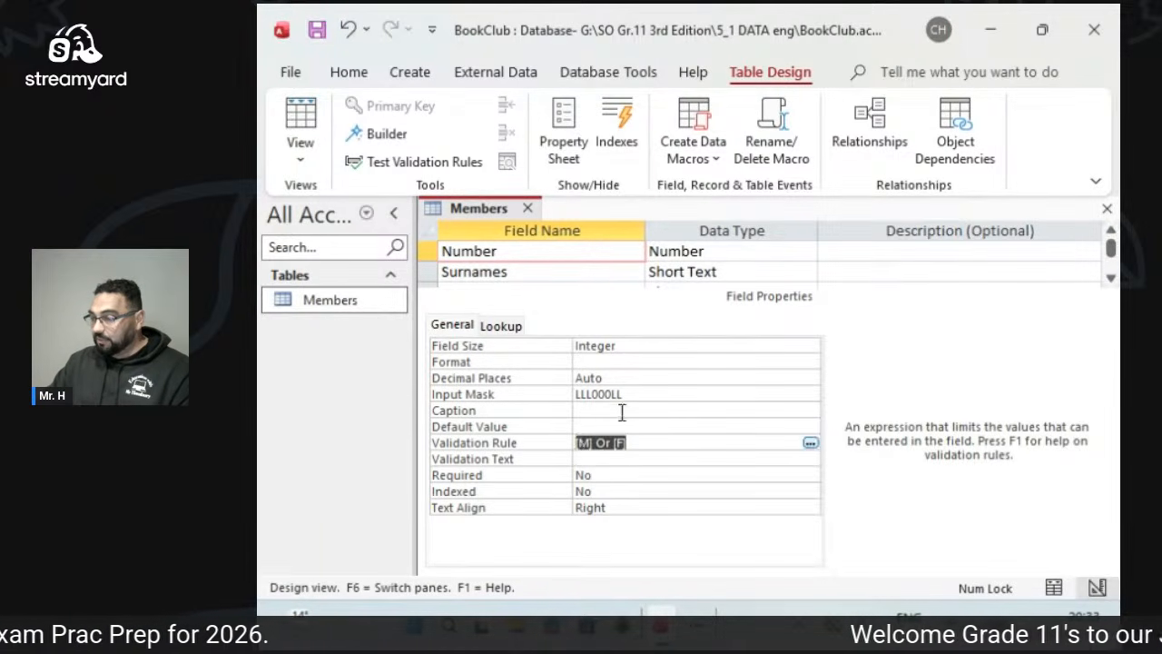
key(BackSpace)
click(560, 394)
key(BackSpace)
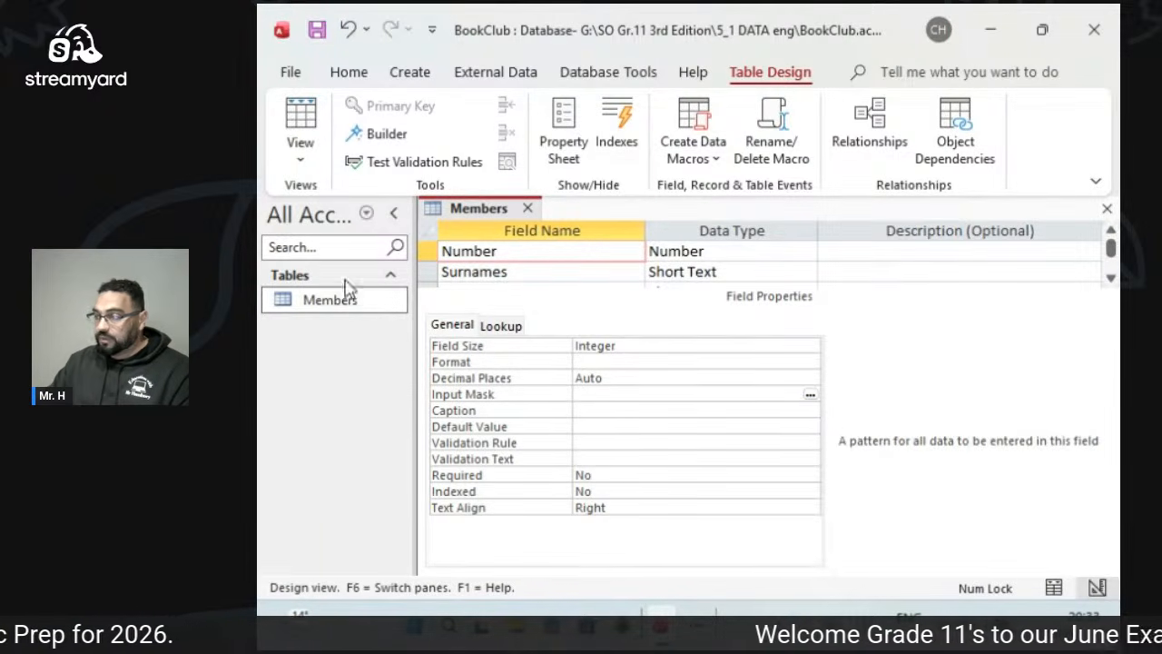
click(300, 127)
click(736, 369)
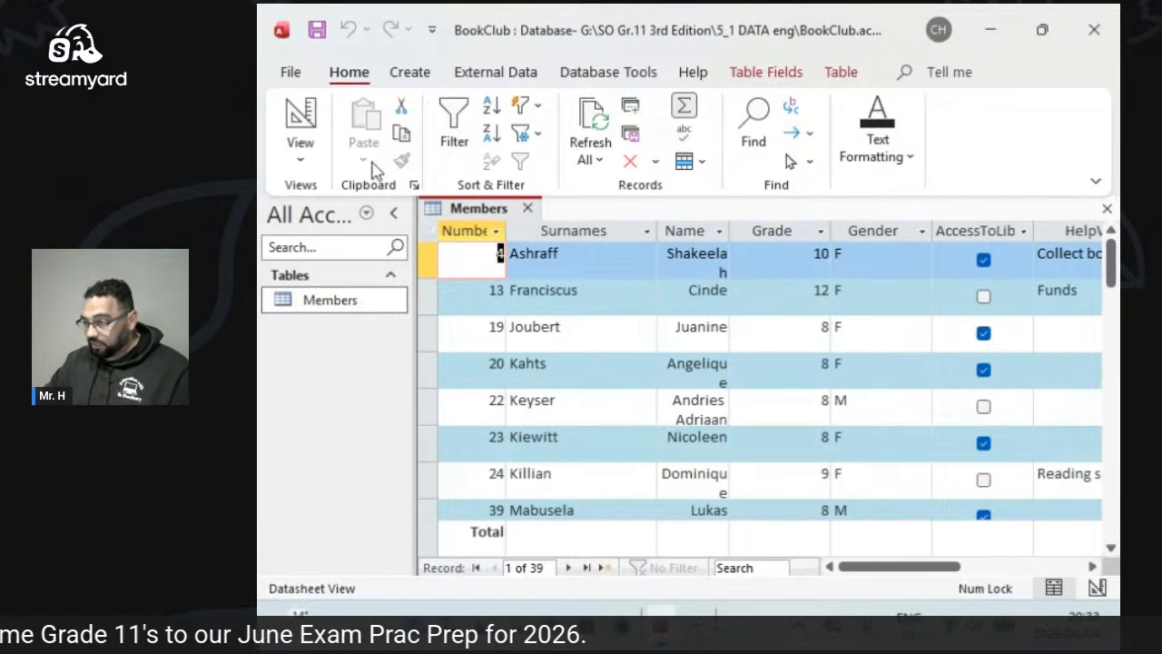
Start the Form Wizard on the Members table and include all of its fields in the form.
click(401, 78)
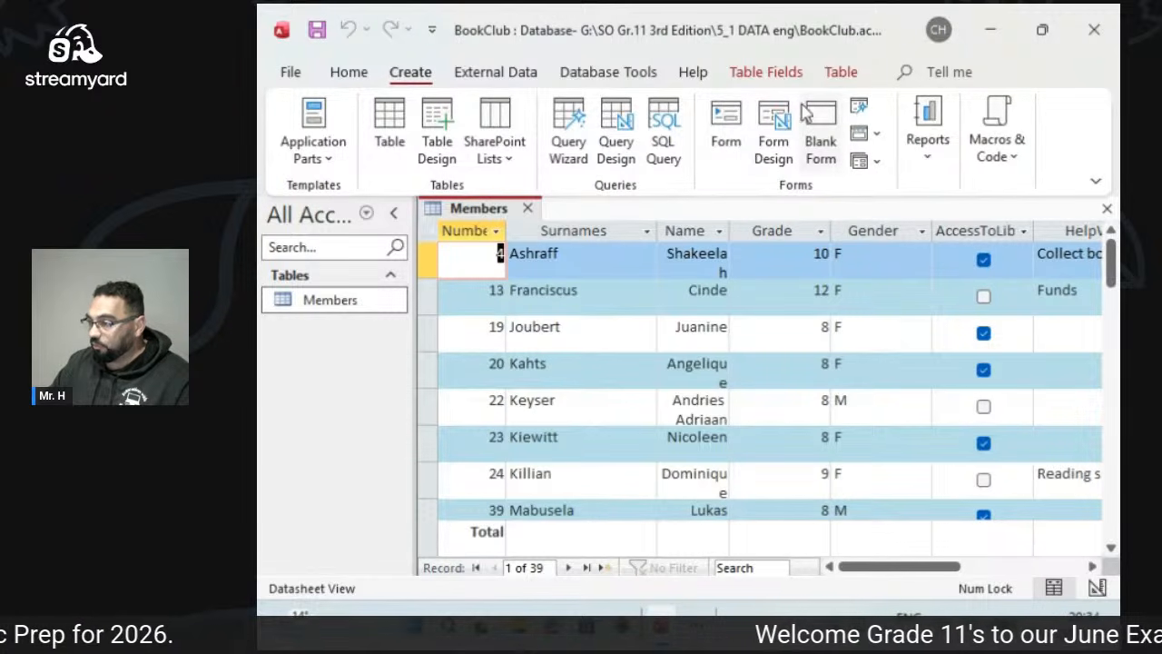
click(867, 112)
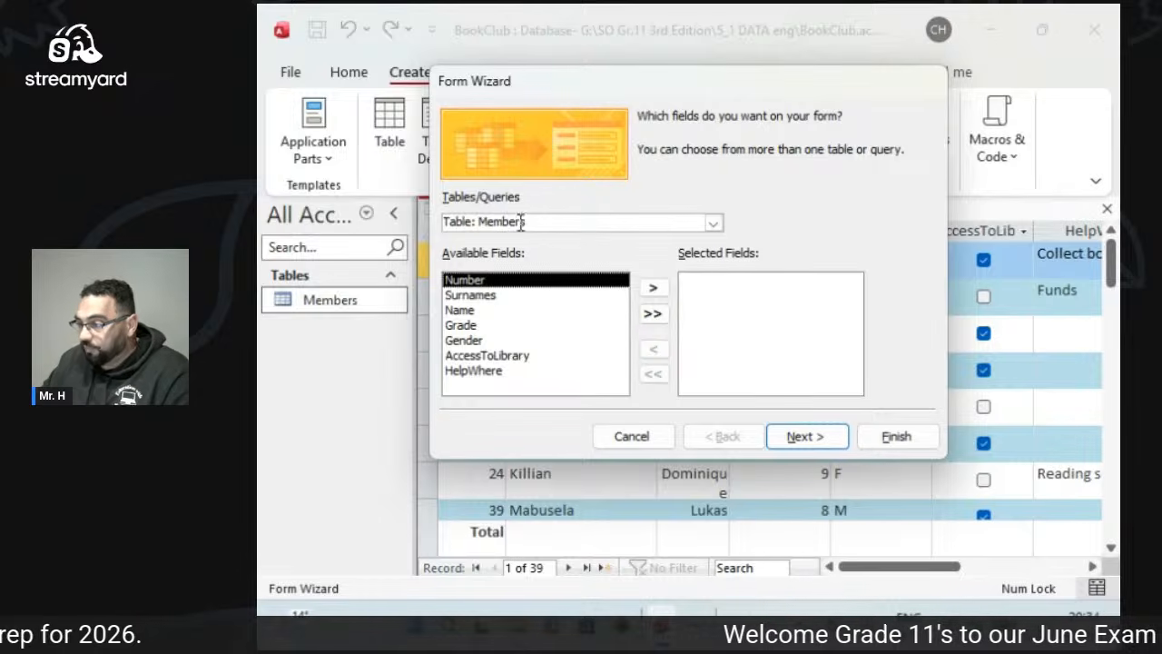
click(713, 223)
click(714, 227)
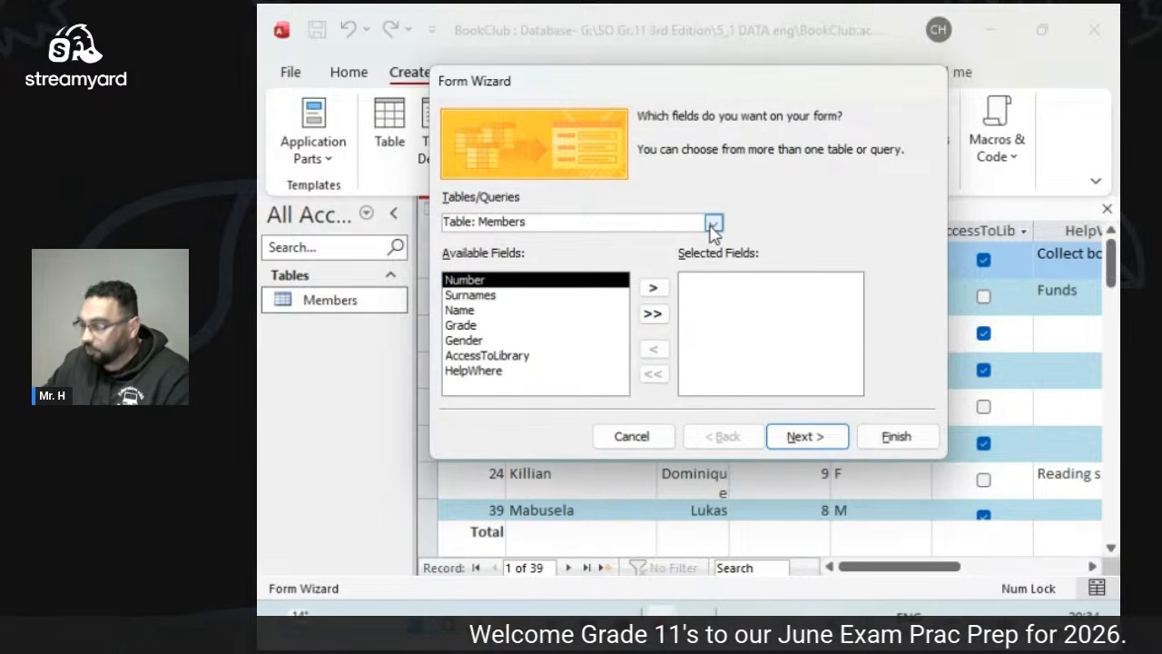
click(652, 314)
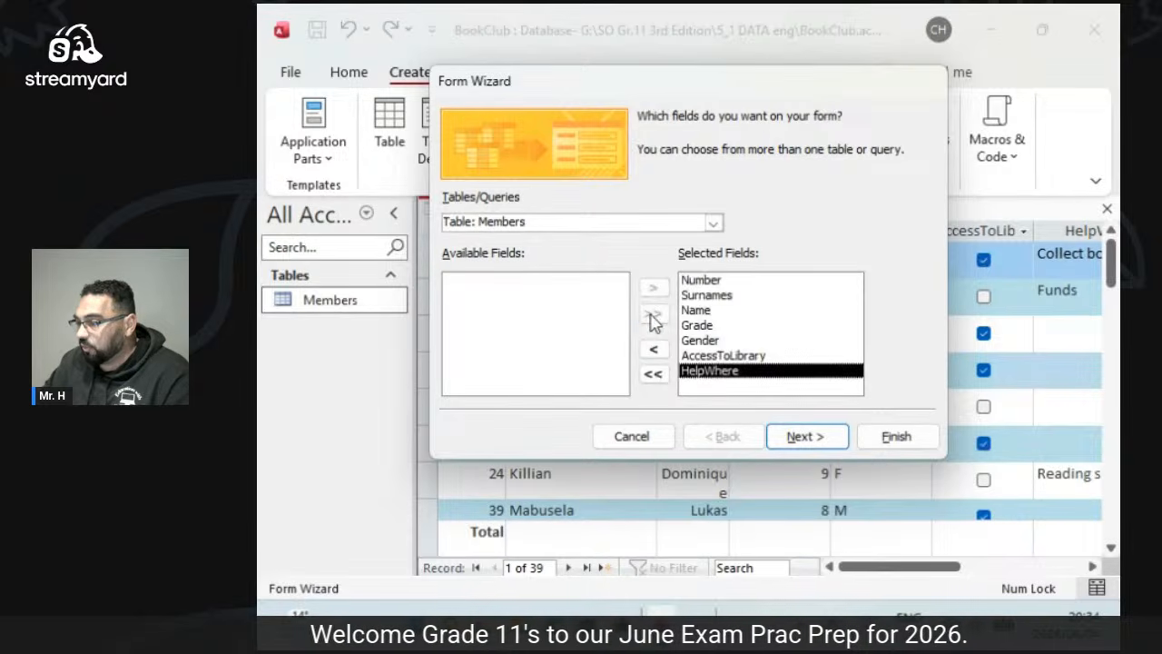
Keep the Columnar layout, title the form 1stForm, and finish the wizard with the form opened for viewing.
click(794, 438)
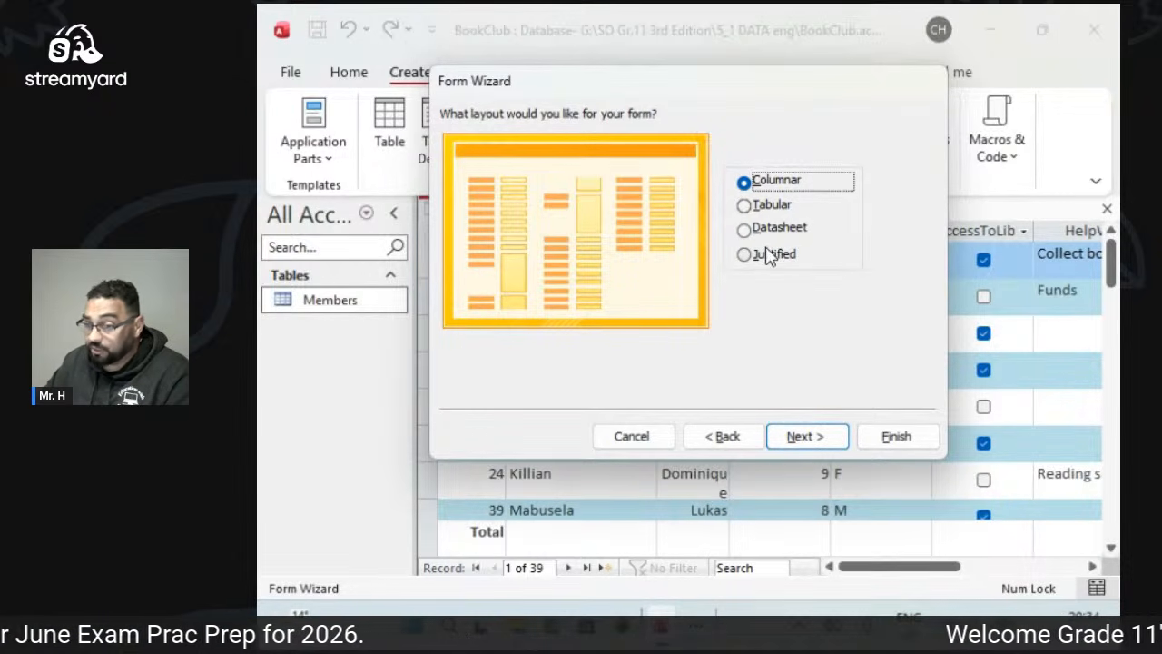
click(799, 437)
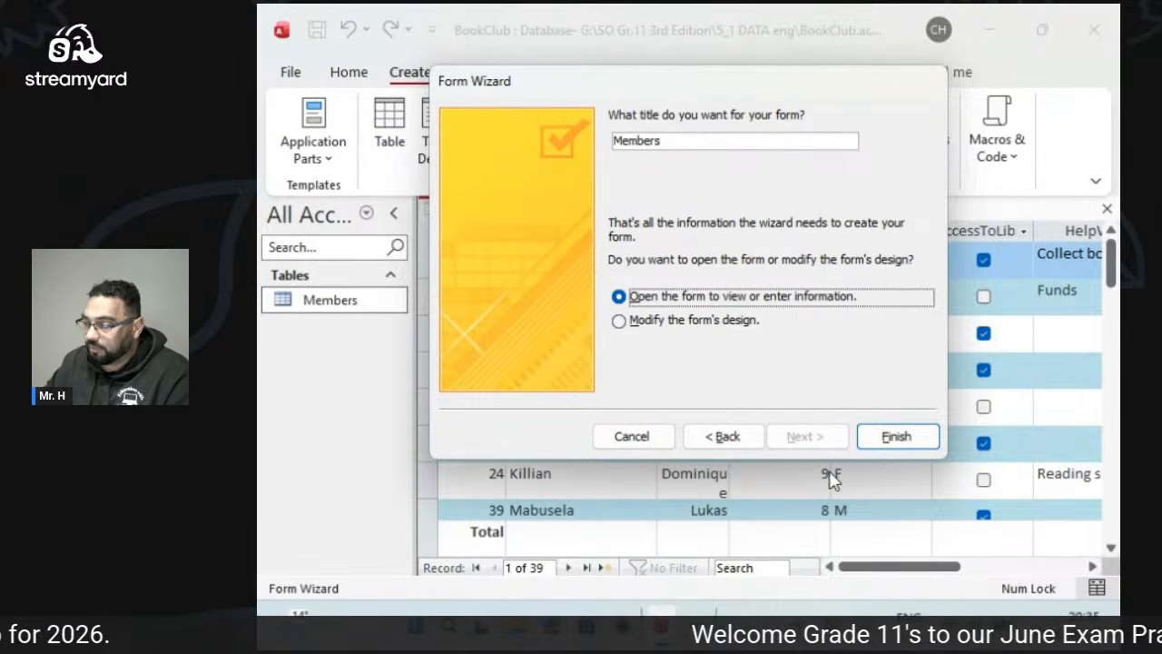
drag(667, 142, 599, 143)
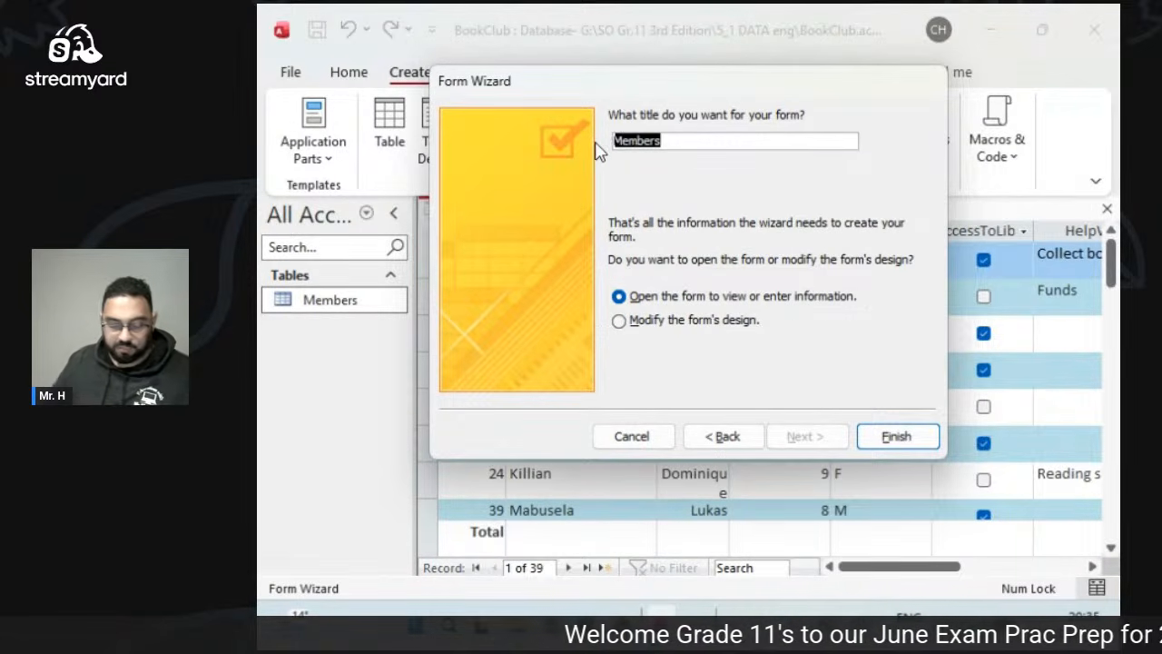
text(1stForm)
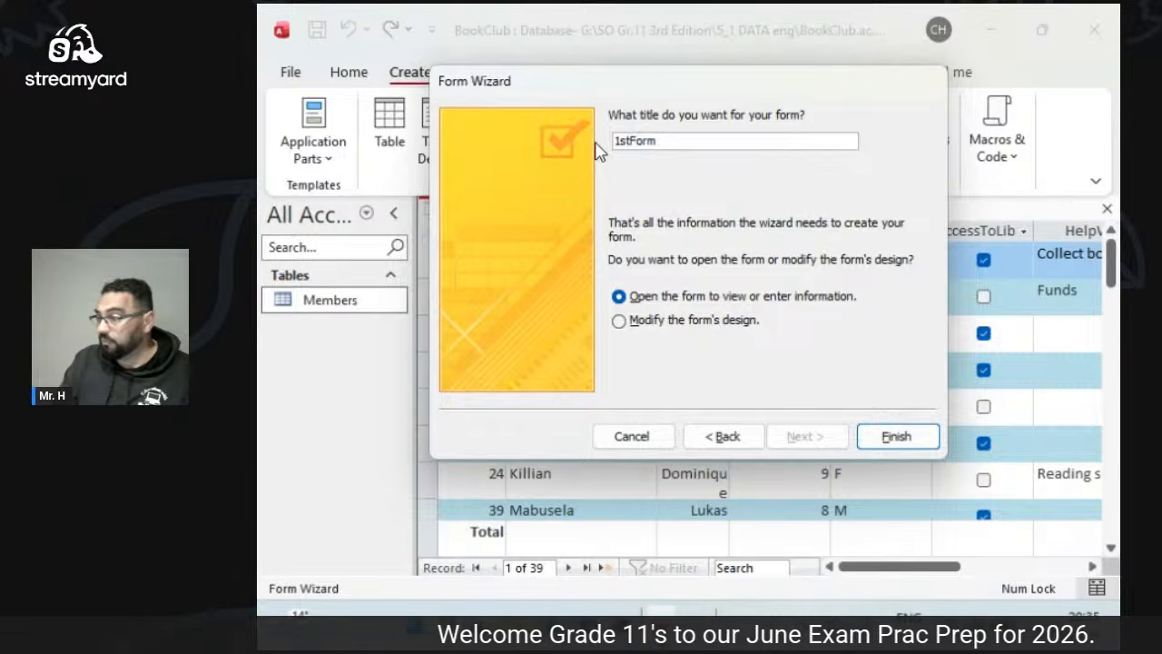
key(Return)
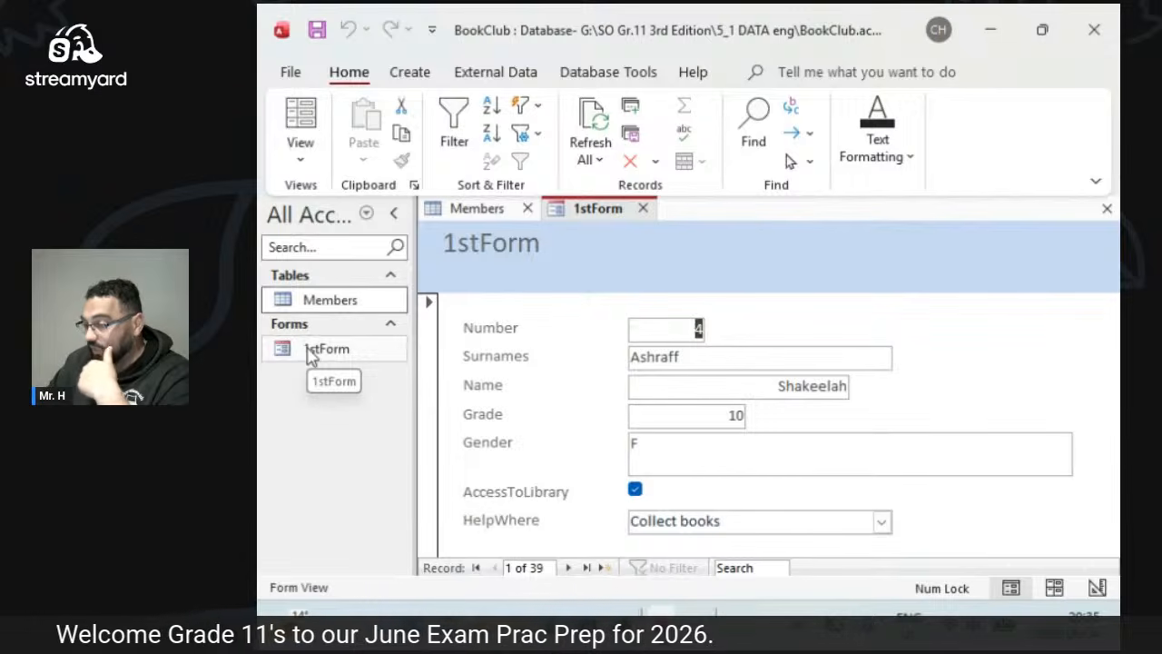
Open 1stForm in Design View and close the Field List.
click(313, 352)
right_click(313, 352)
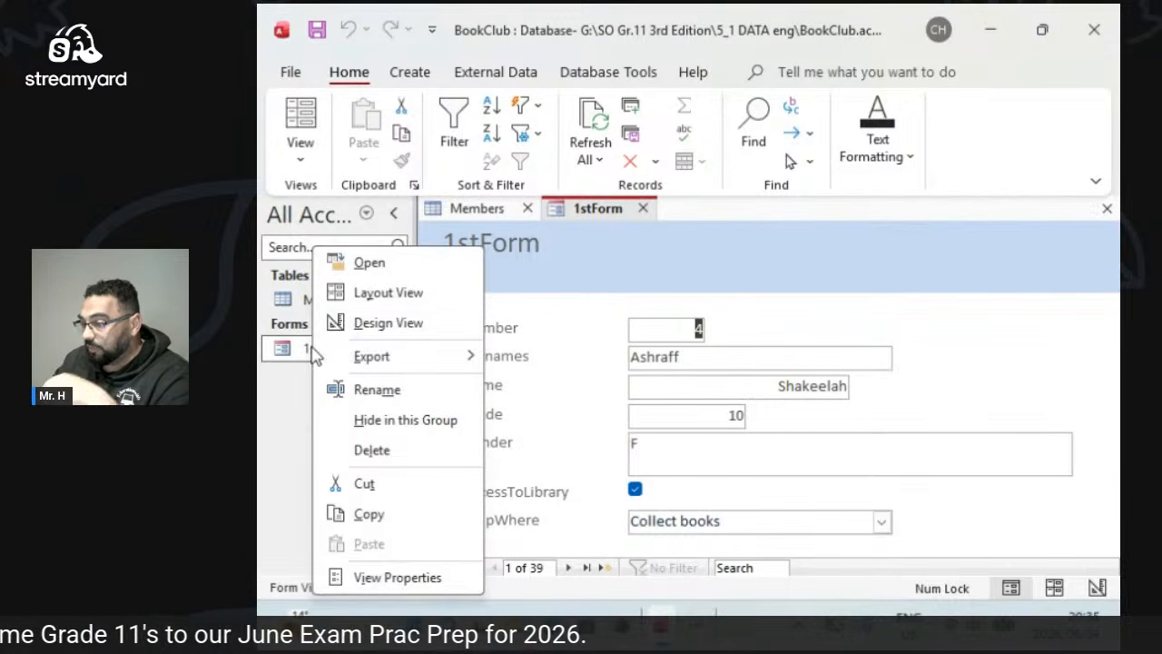
click(337, 321)
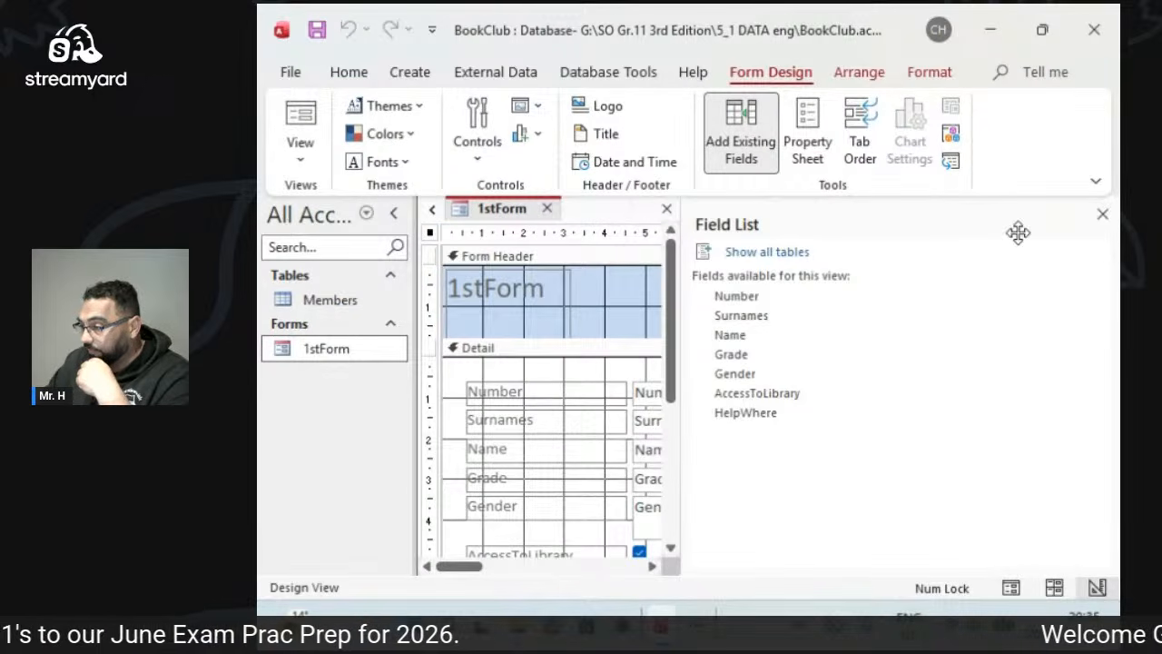
click(1102, 214)
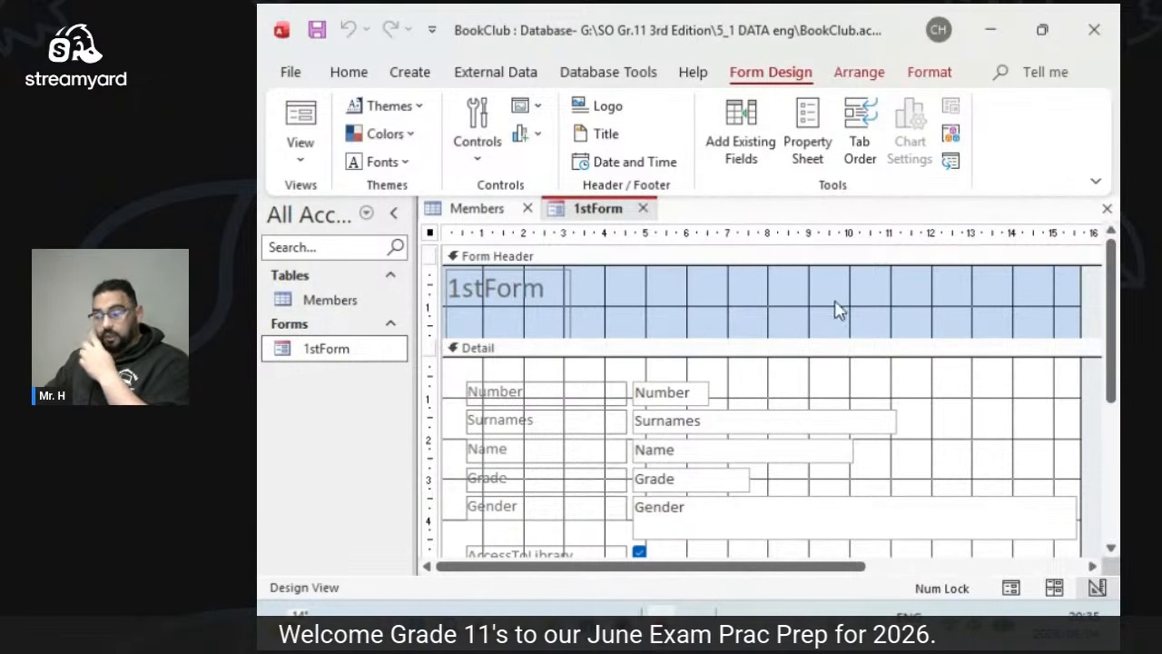
Change the form header's background colour to purple.
right_click(776, 281)
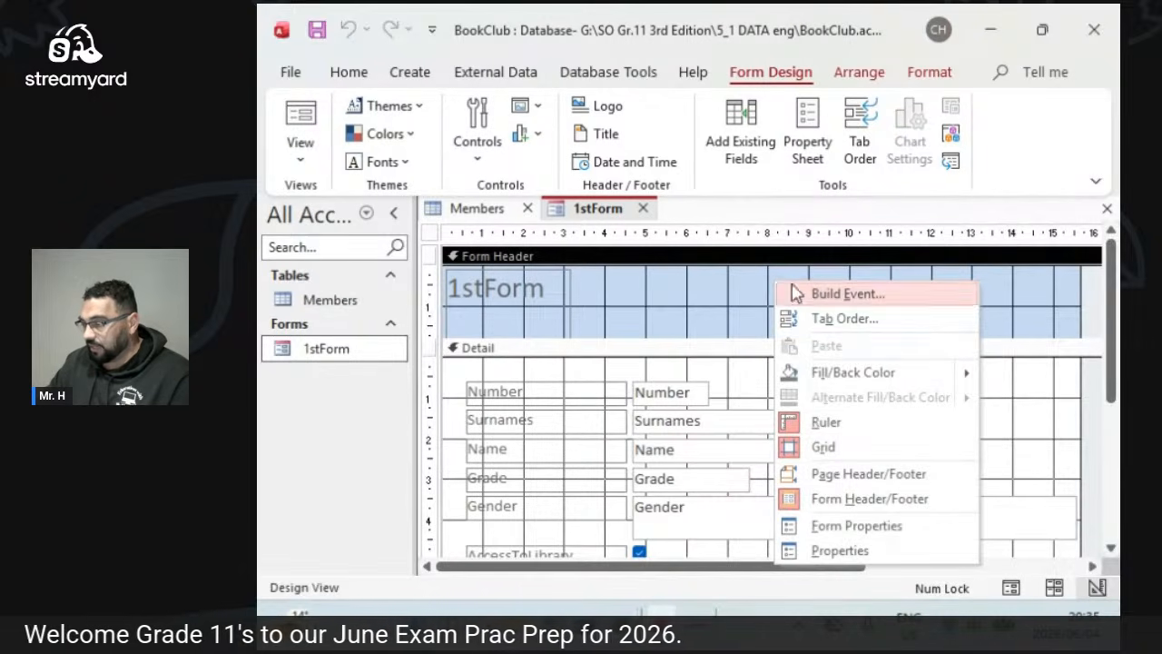
mouse_move(817, 372)
click(717, 422)
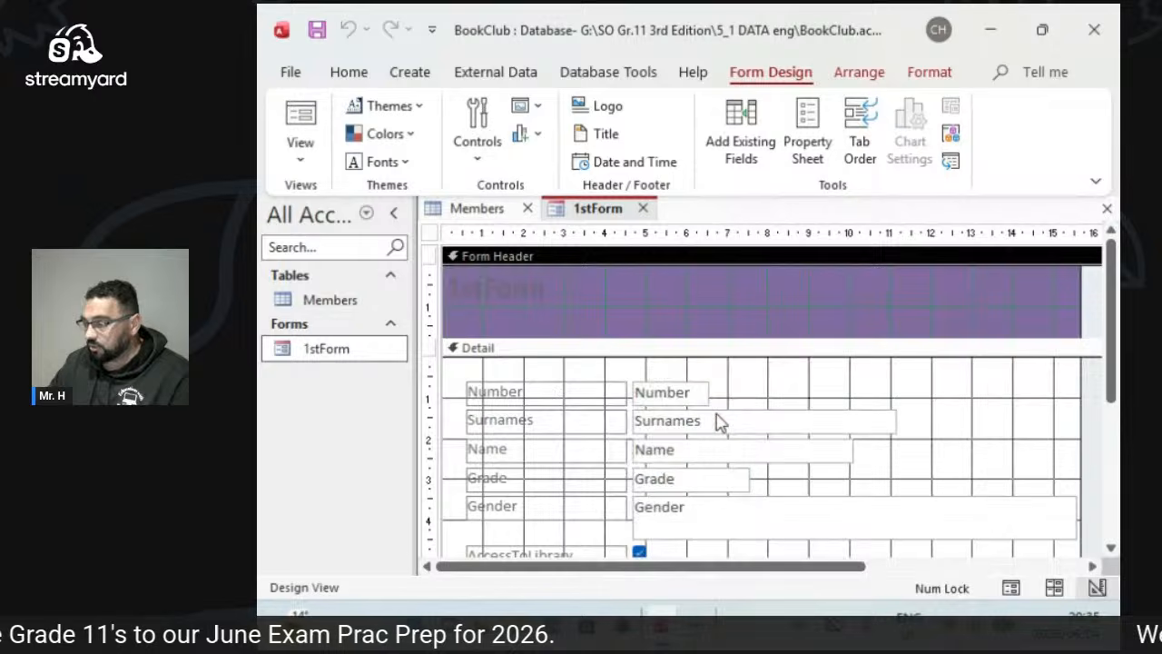
Move the title label across the form header so it starts at about 10 on the horizontal ruler.
click(573, 293)
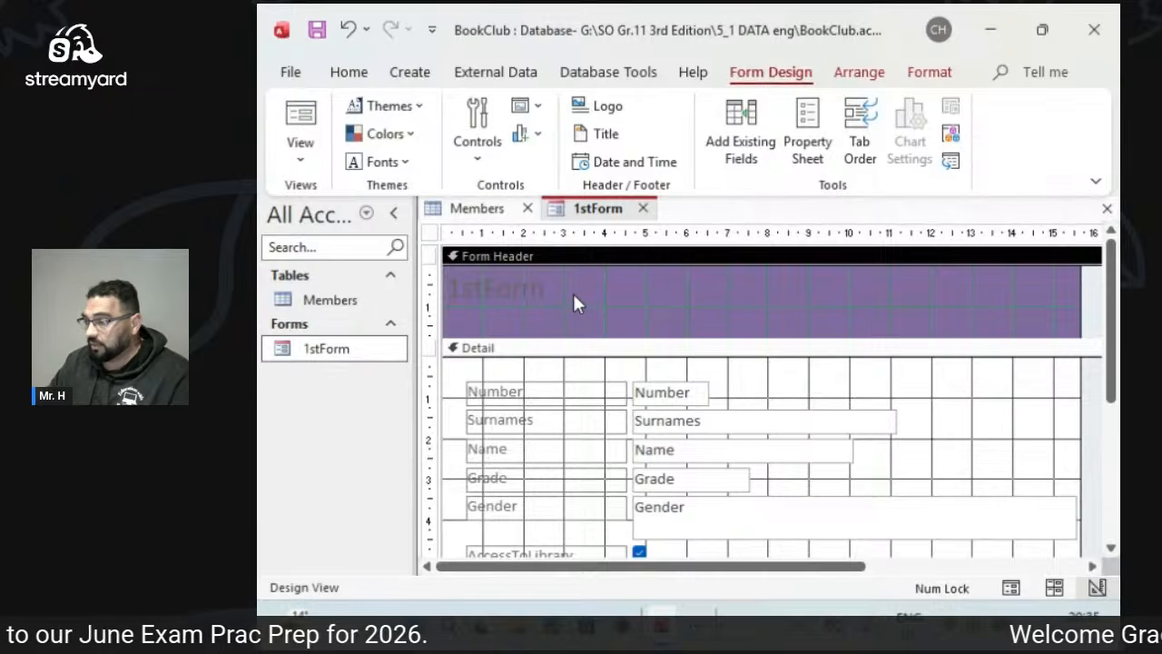
click(572, 293)
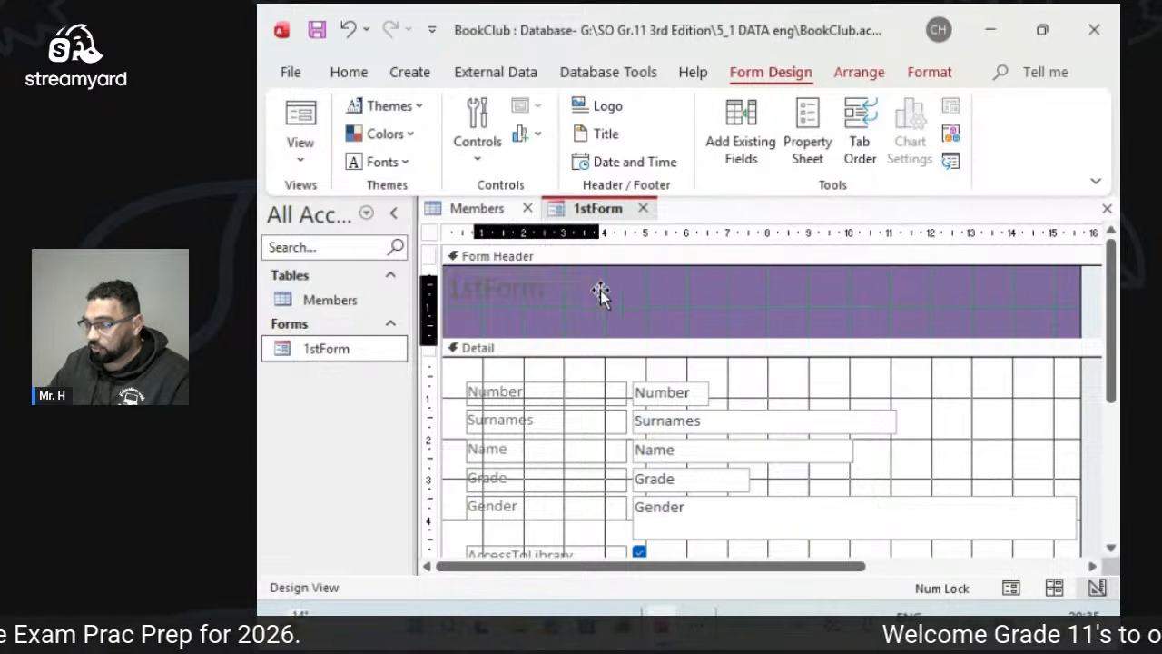
drag(601, 293, 977, 289)
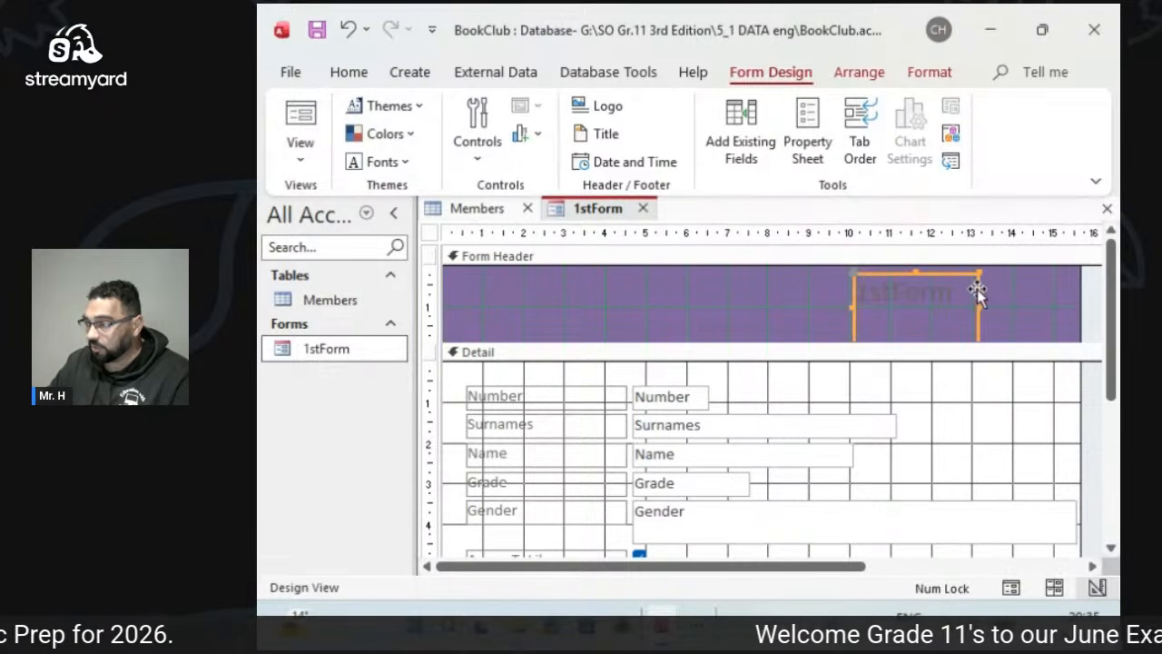
Format the form header's title label as bold with red text.
click(854, 82)
click(918, 78)
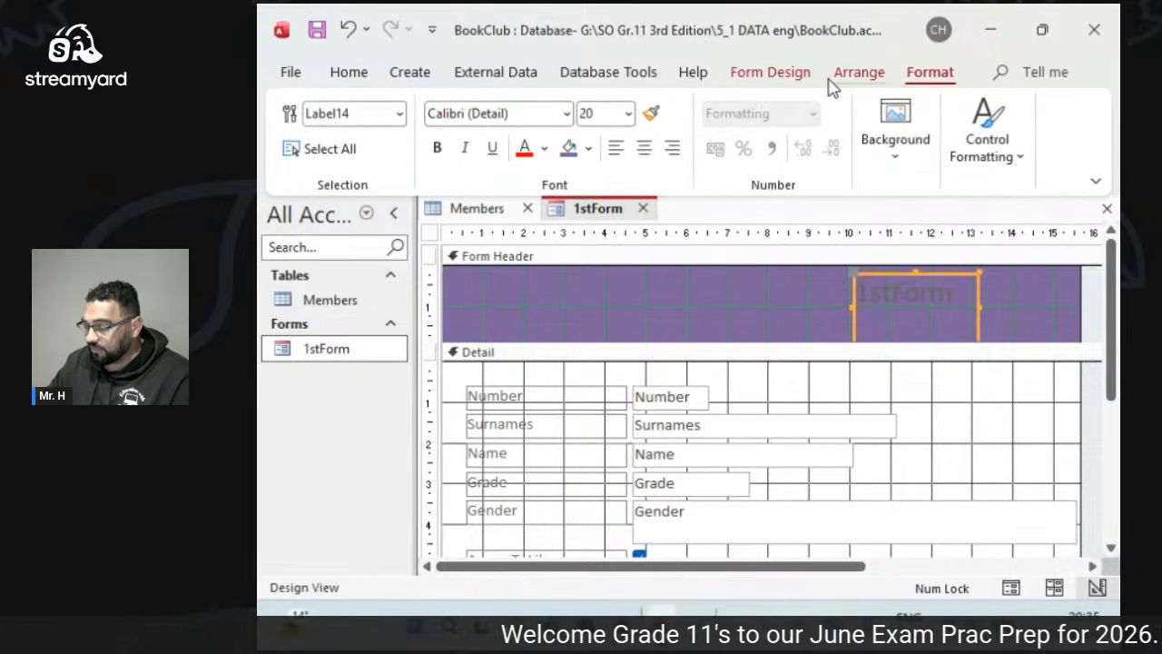
click(799, 81)
click(926, 72)
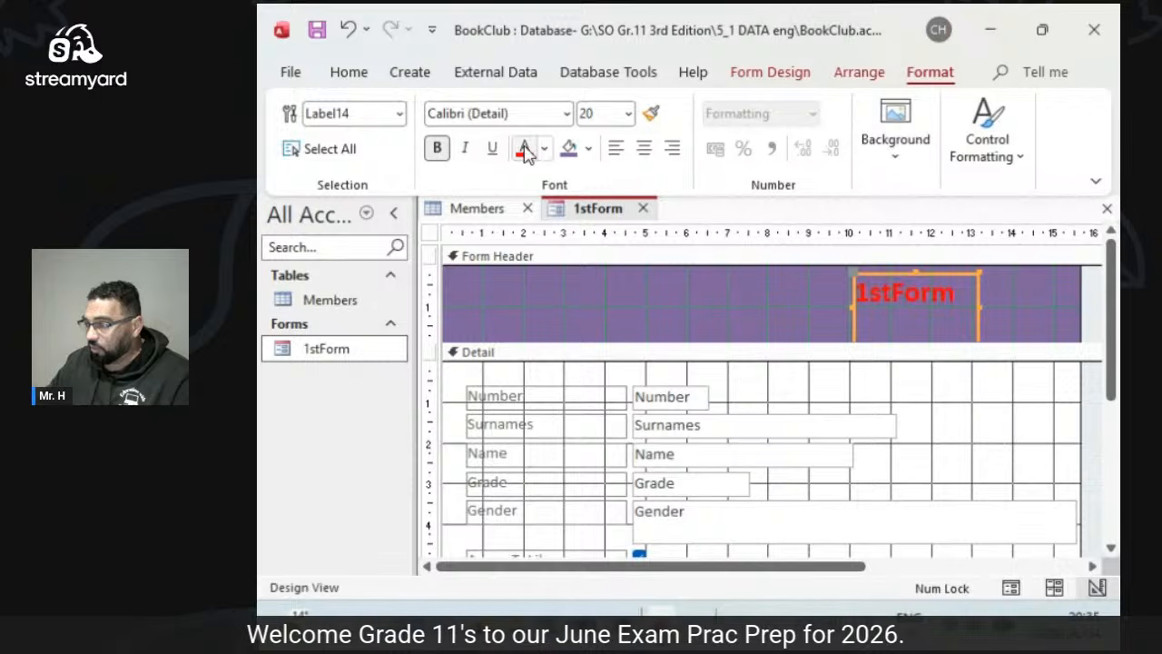
click(899, 153)
click(898, 146)
click(778, 75)
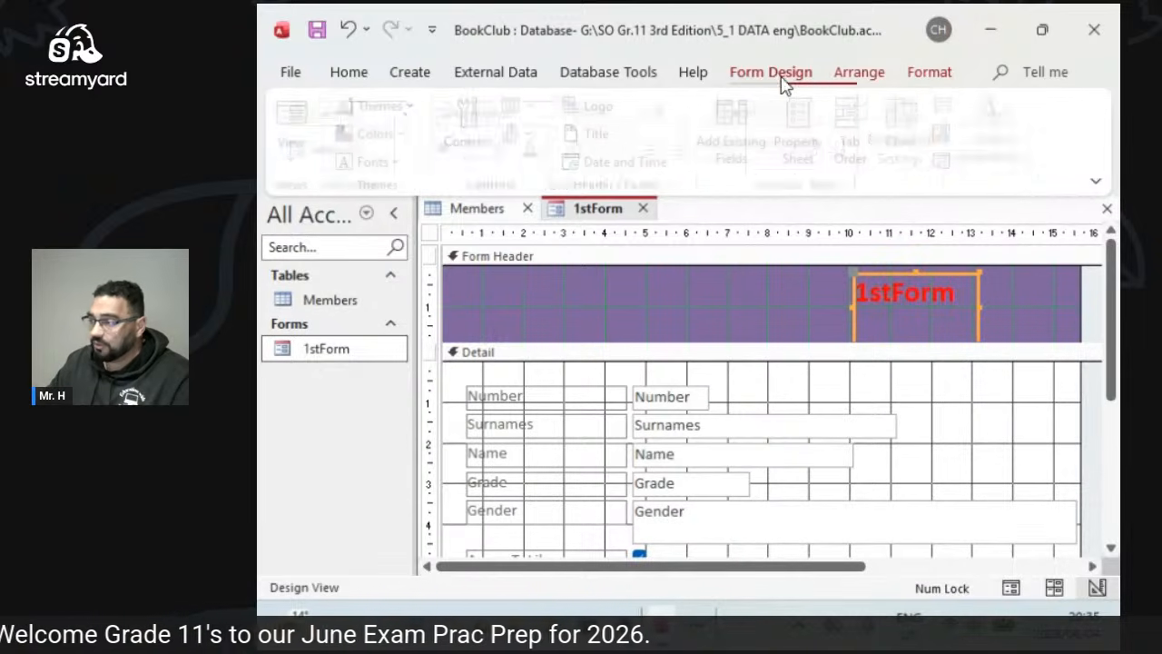
click(727, 302)
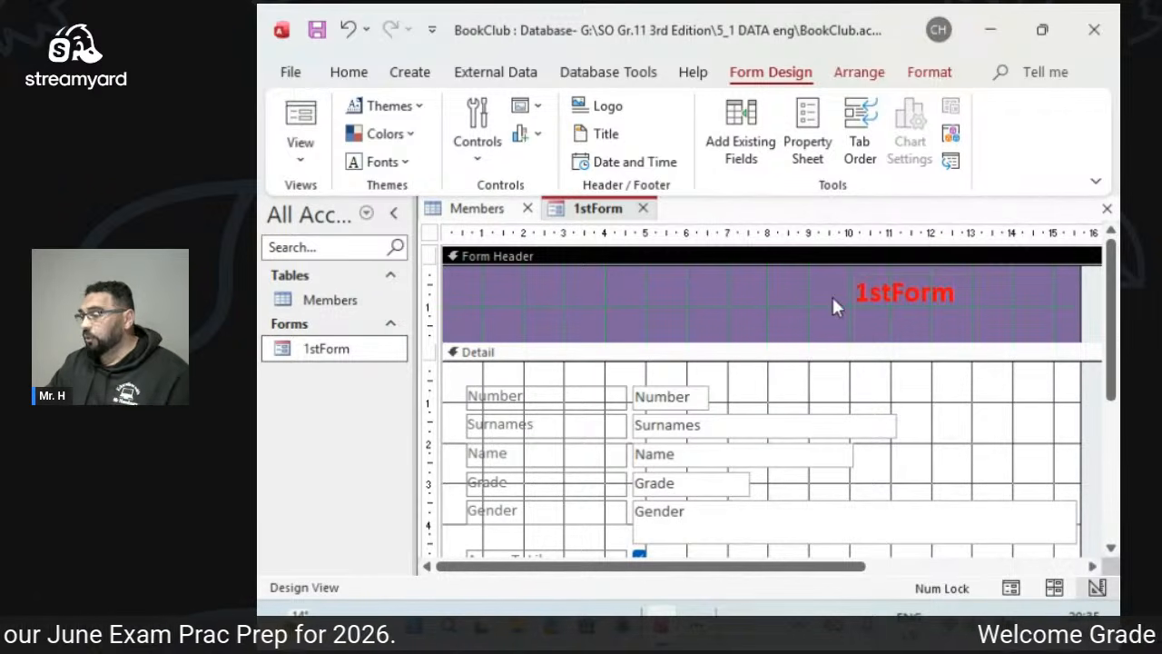
click(862, 302)
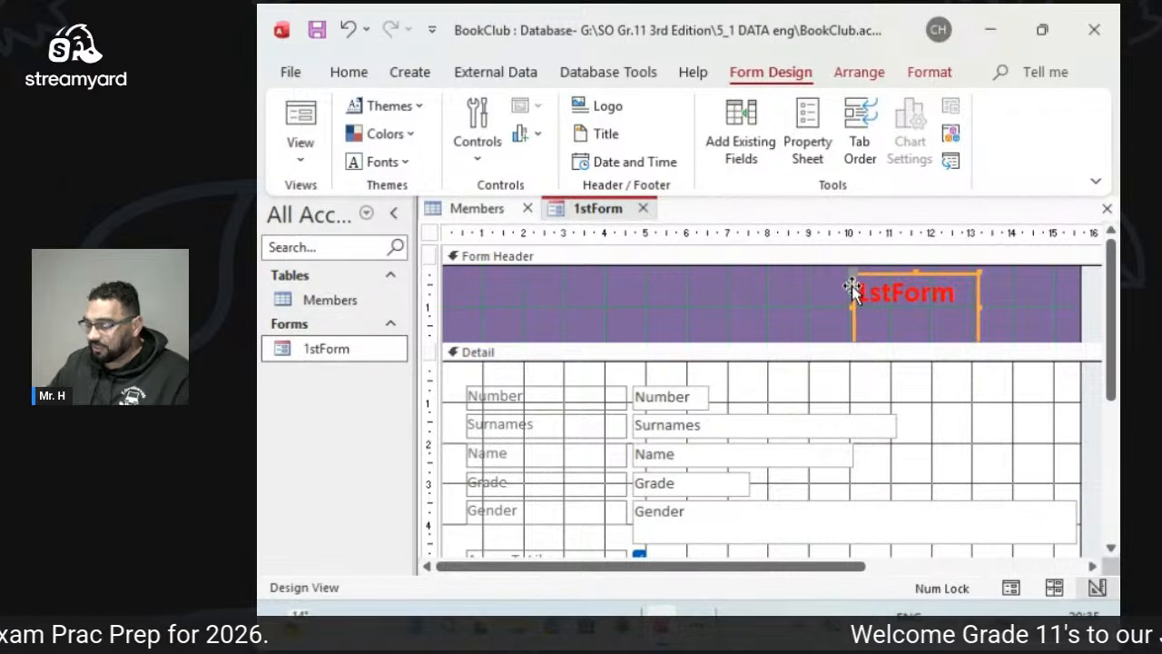
click(695, 305)
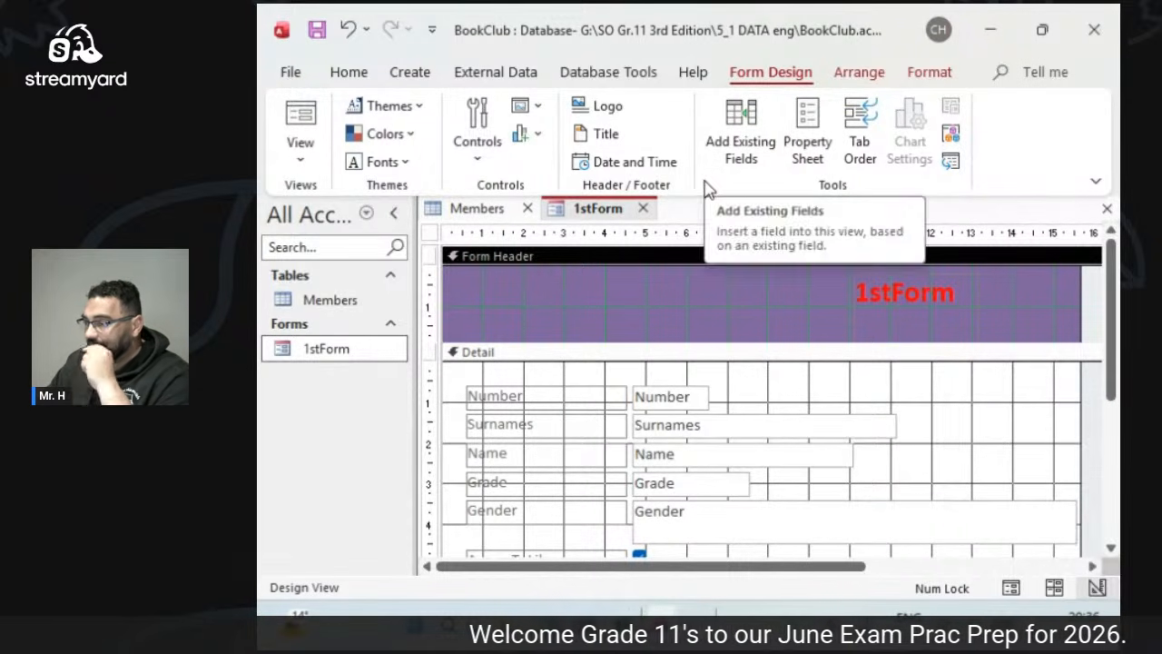
Start inserting an image into 1stForm and set the Insert Picture browser to list all file types.
click(479, 145)
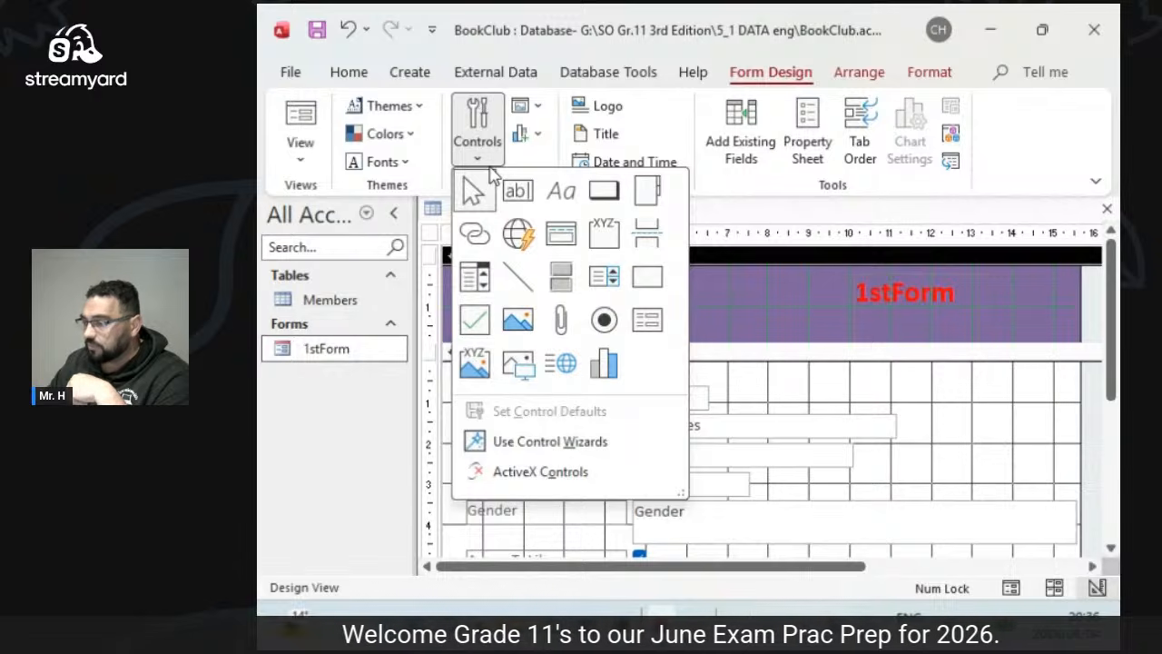
click(528, 106)
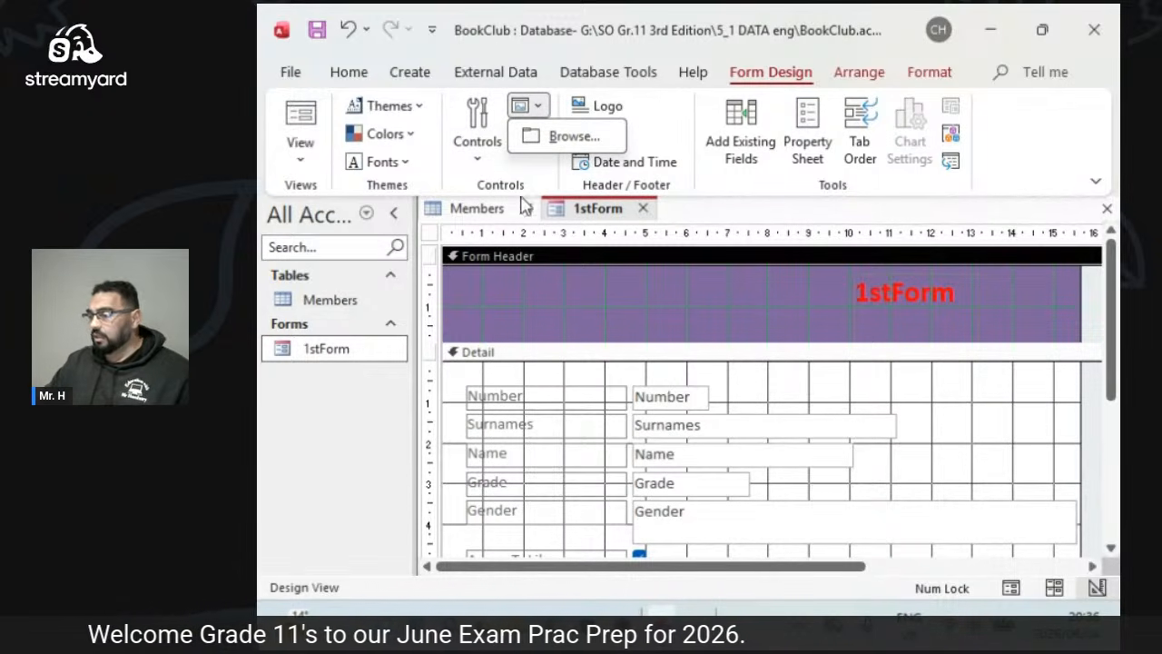
click(561, 136)
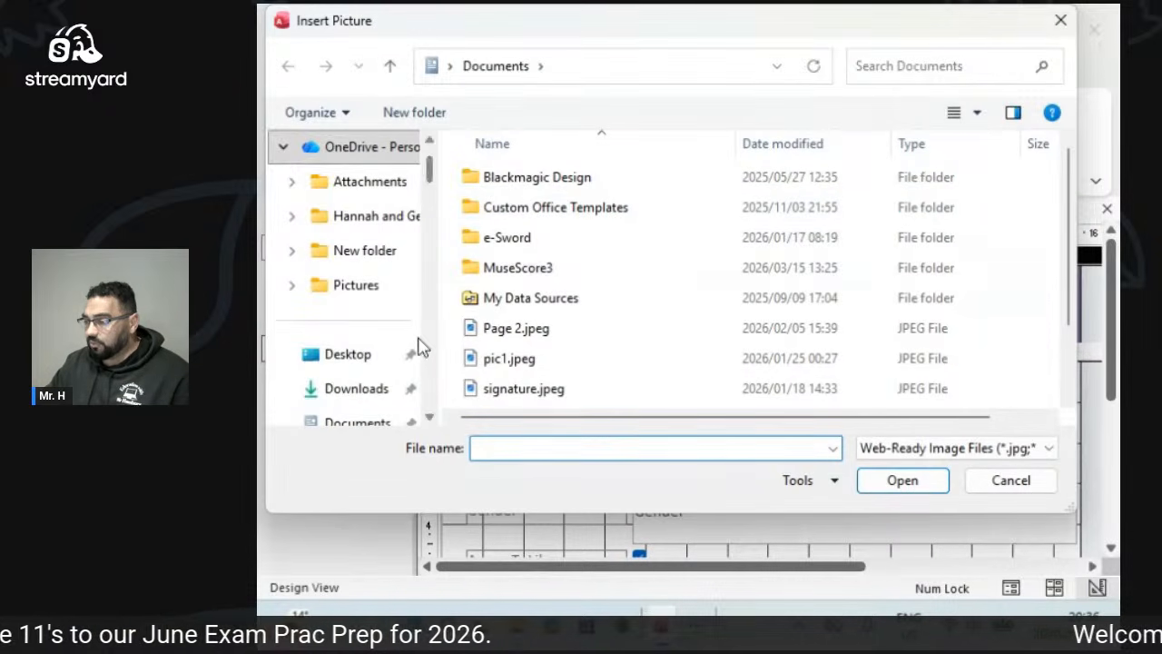
scroll(486, 349, down, 1)
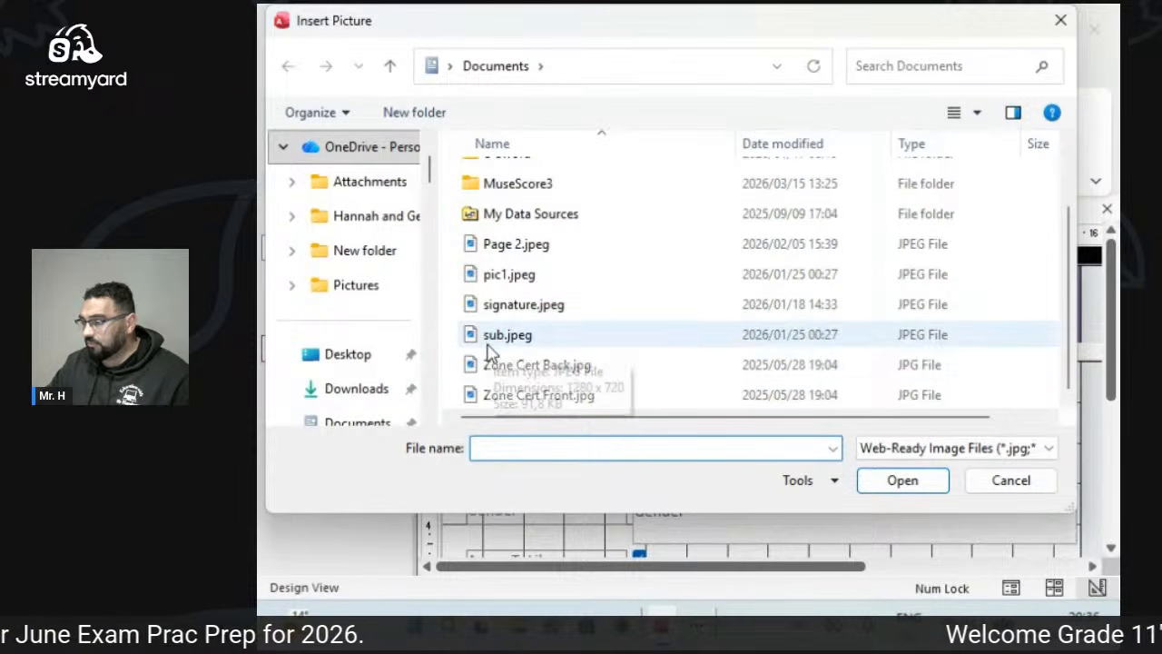
click(876, 453)
click(889, 485)
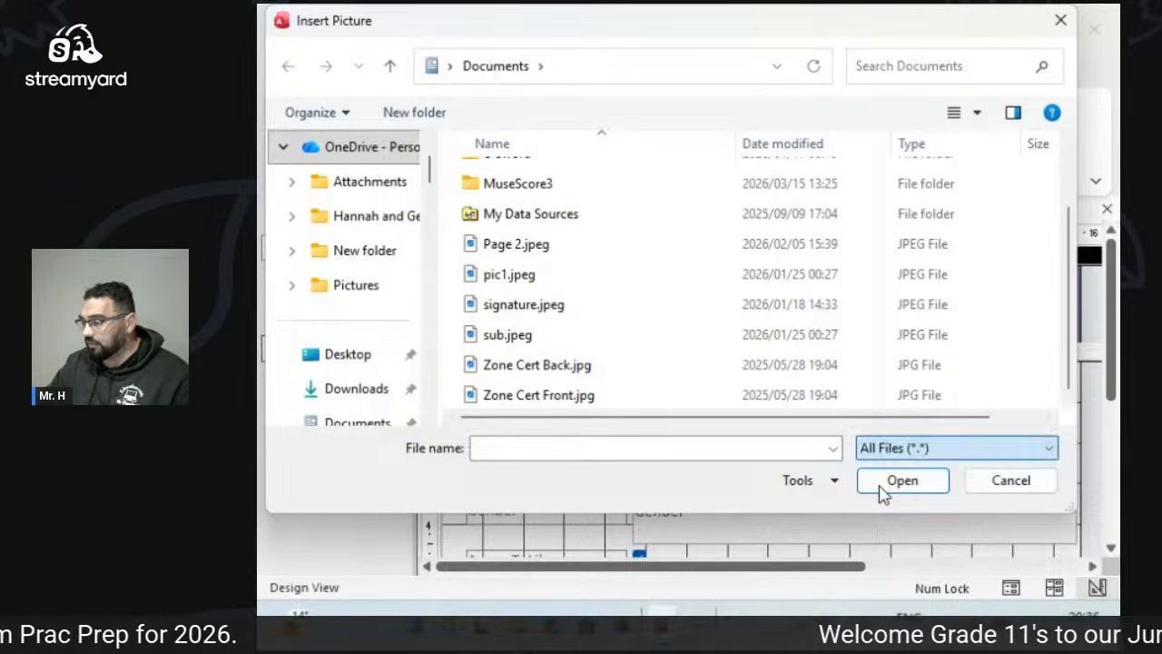
Insert BiBle Study bckgrnd.jpg from the Desktop folder into the form header, about 4 ruler units wide and nearly the header's full height.
click(372, 293)
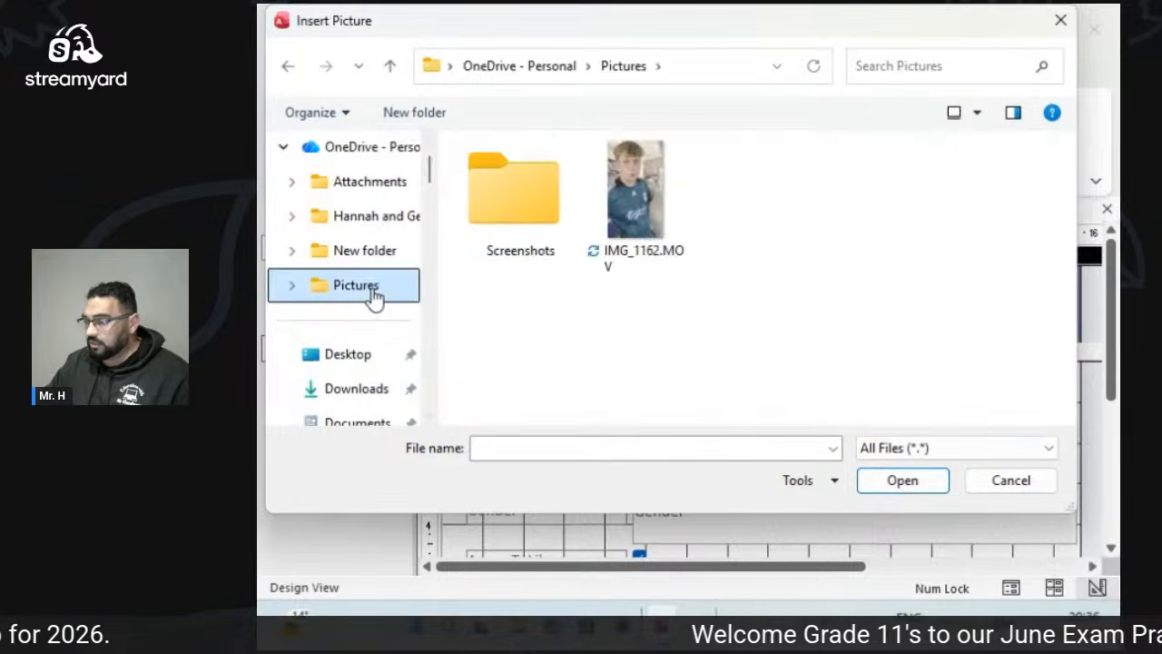
double_click(522, 227)
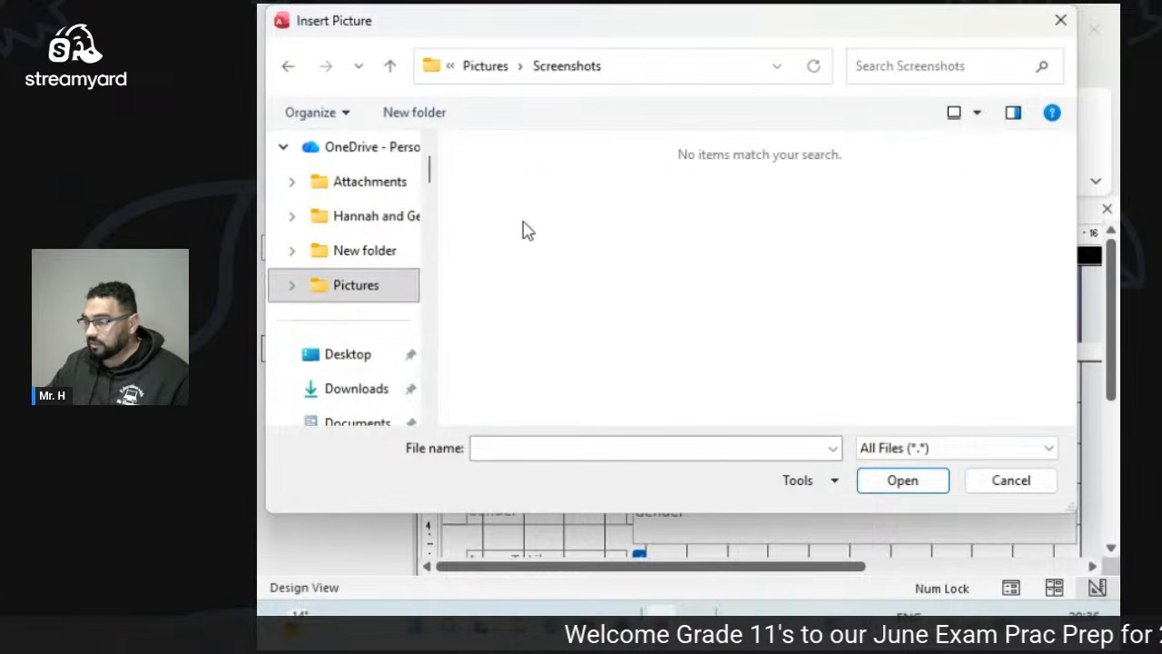
click(368, 367)
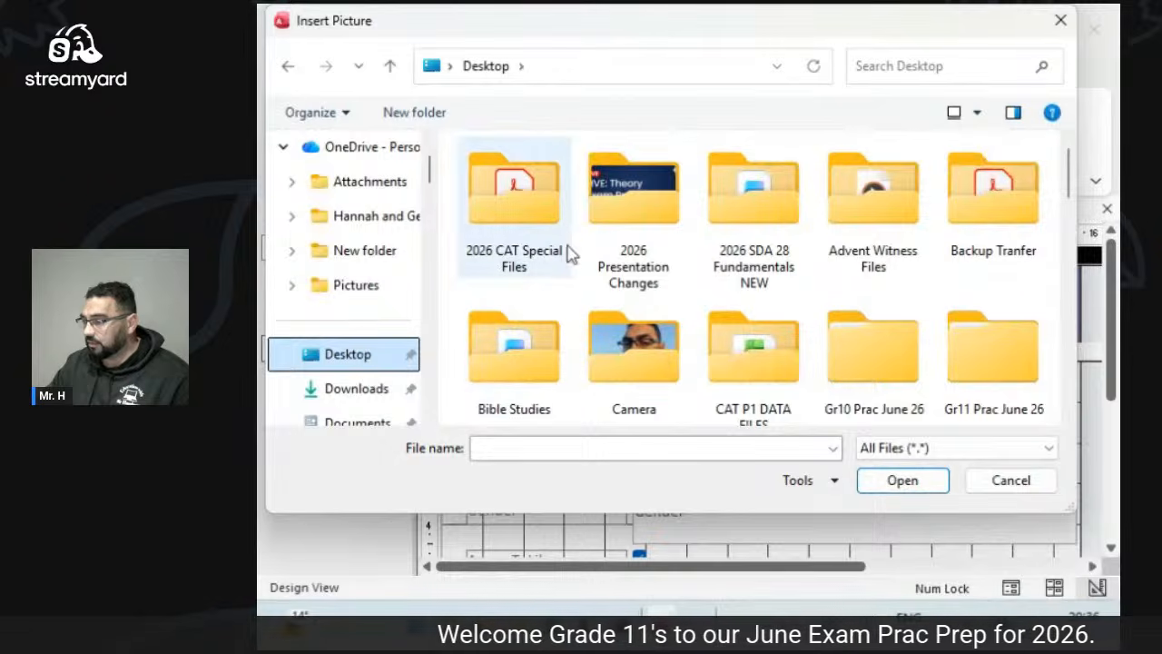
scroll(572, 286, down, 10)
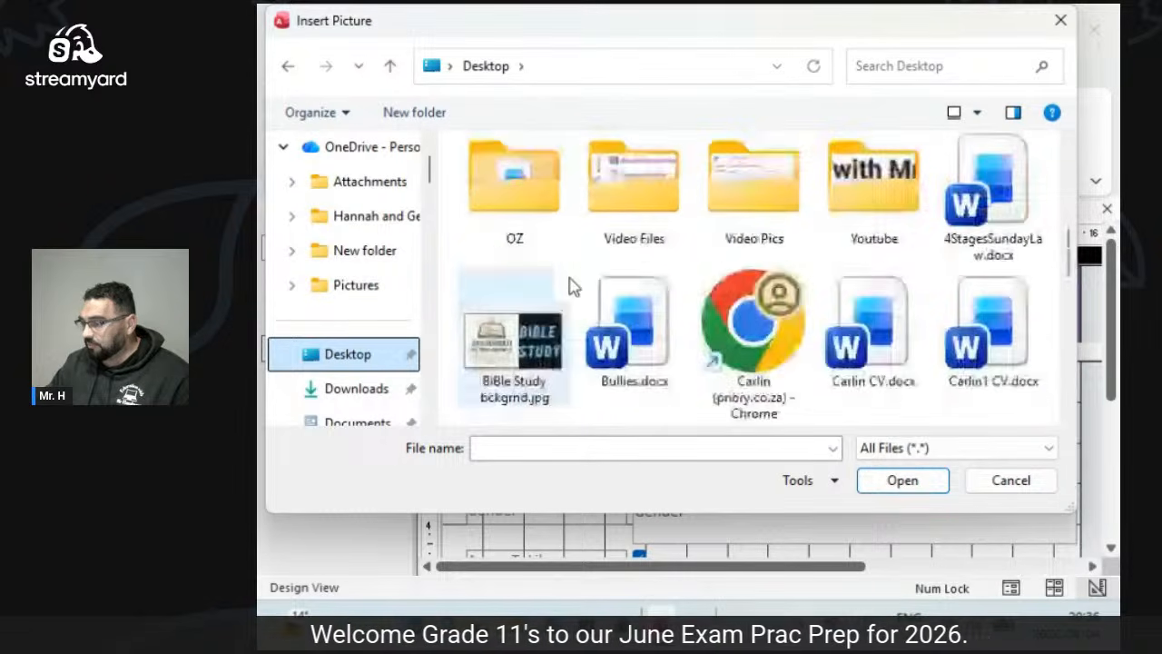
scroll(517, 314, down, 3)
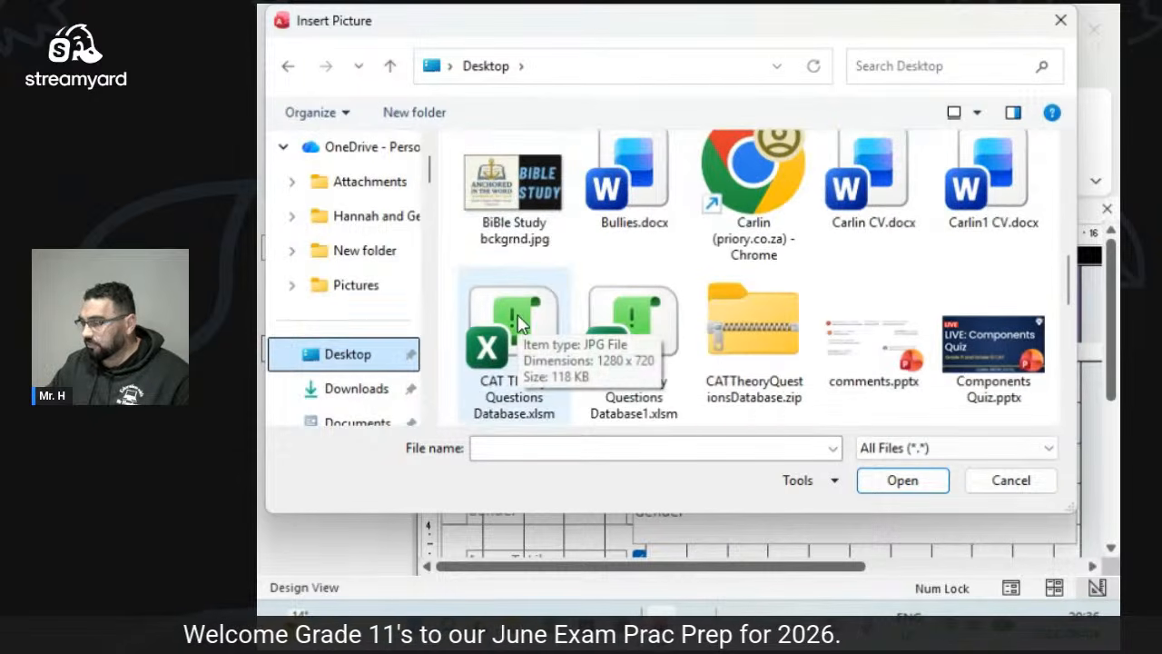
double_click(514, 209)
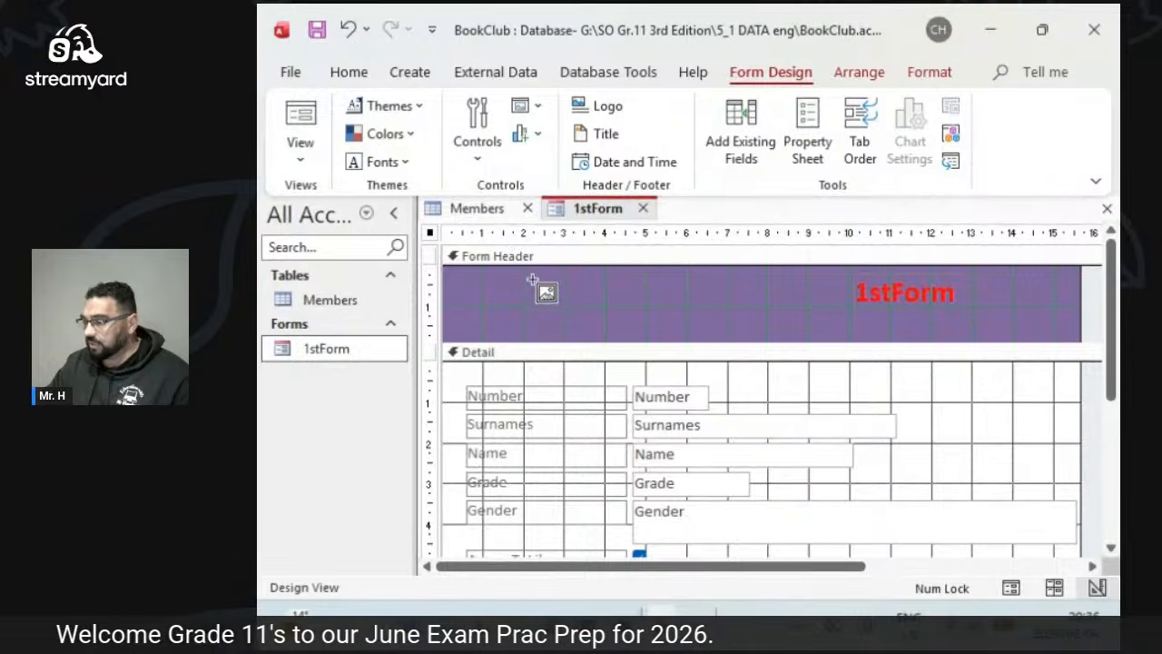
drag(548, 272, 673, 341)
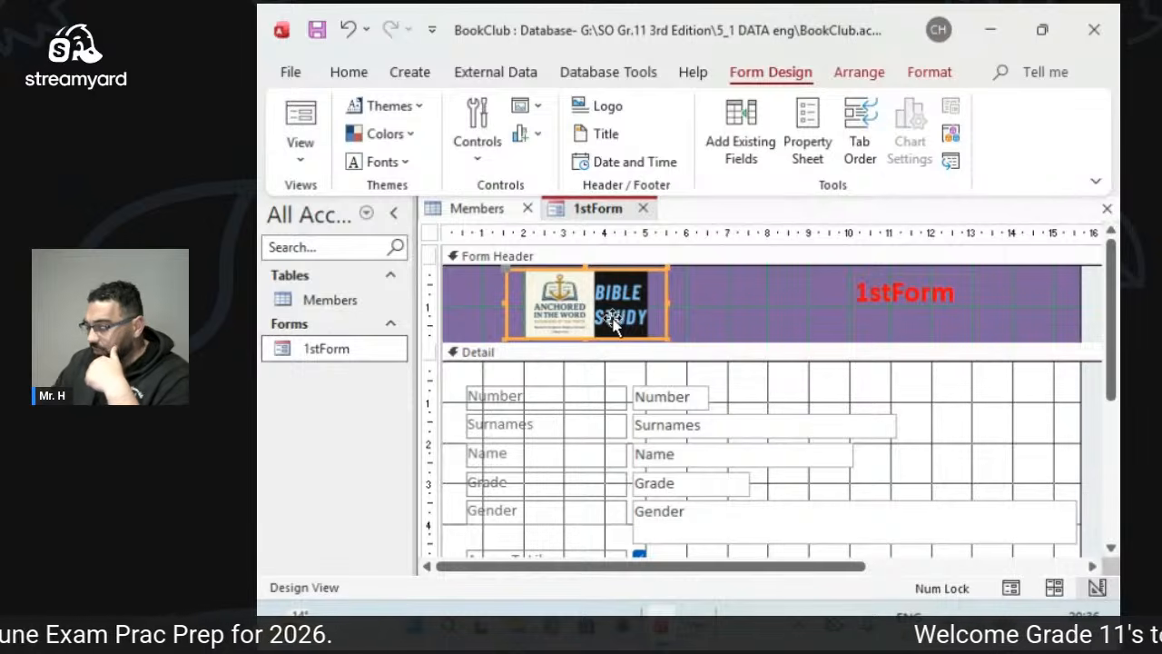
Move the header image so its frame starts at about 1 on the horizontal ruler, and select the Detail section.
drag(664, 336, 750, 315)
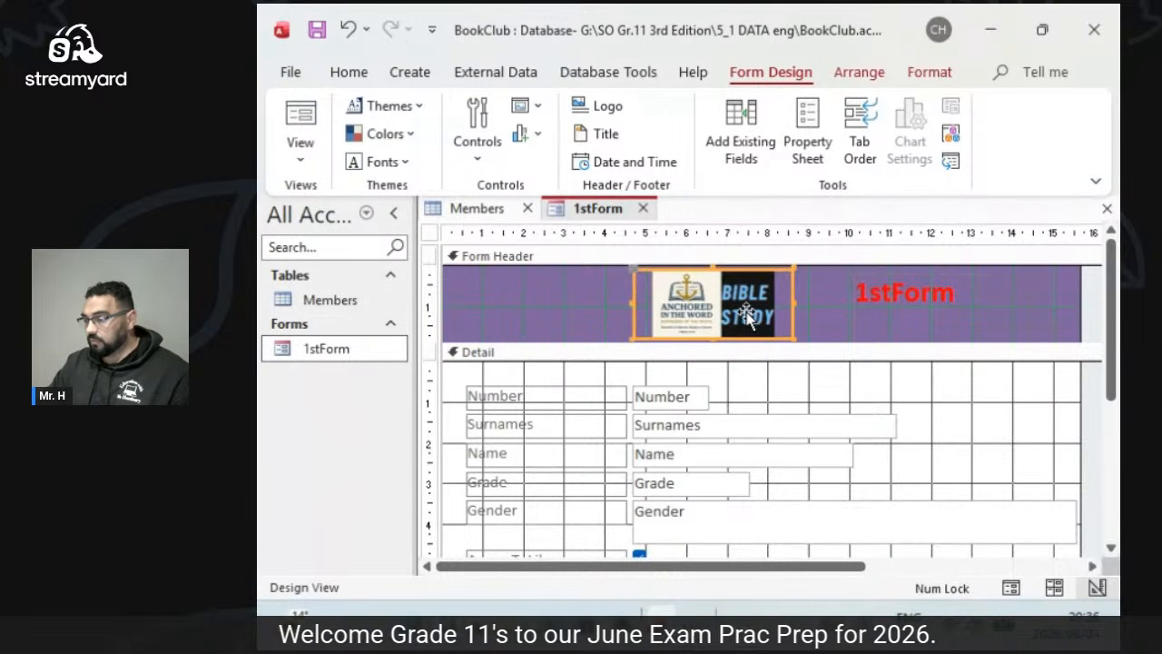
drag(746, 313, 581, 318)
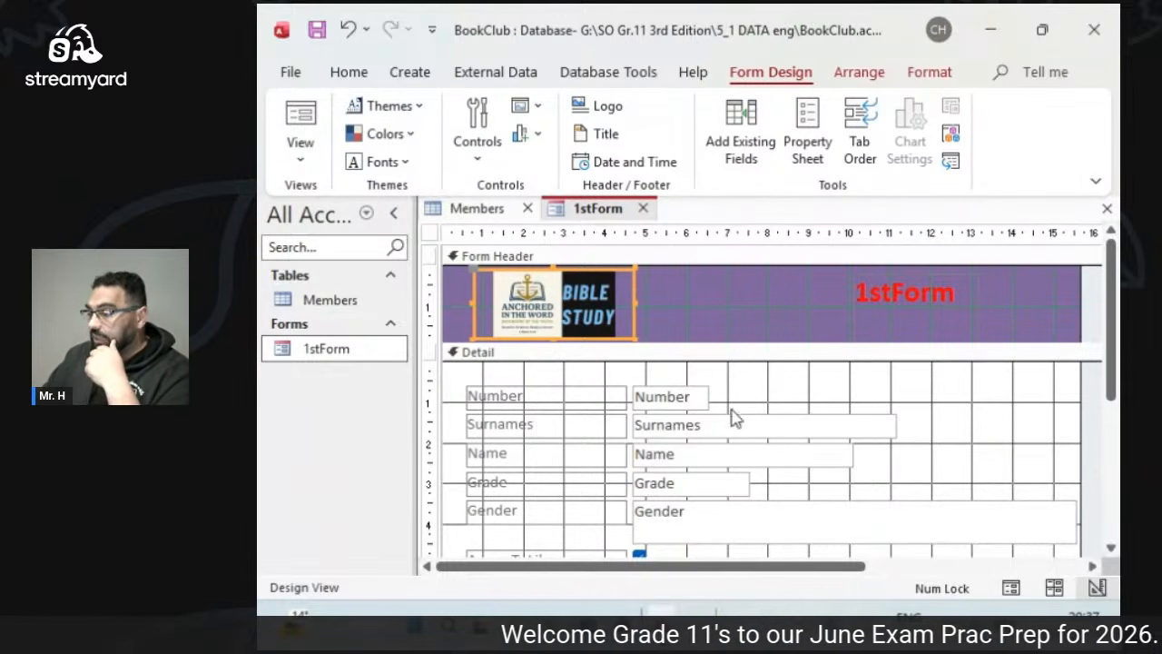
click(560, 390)
click(567, 368)
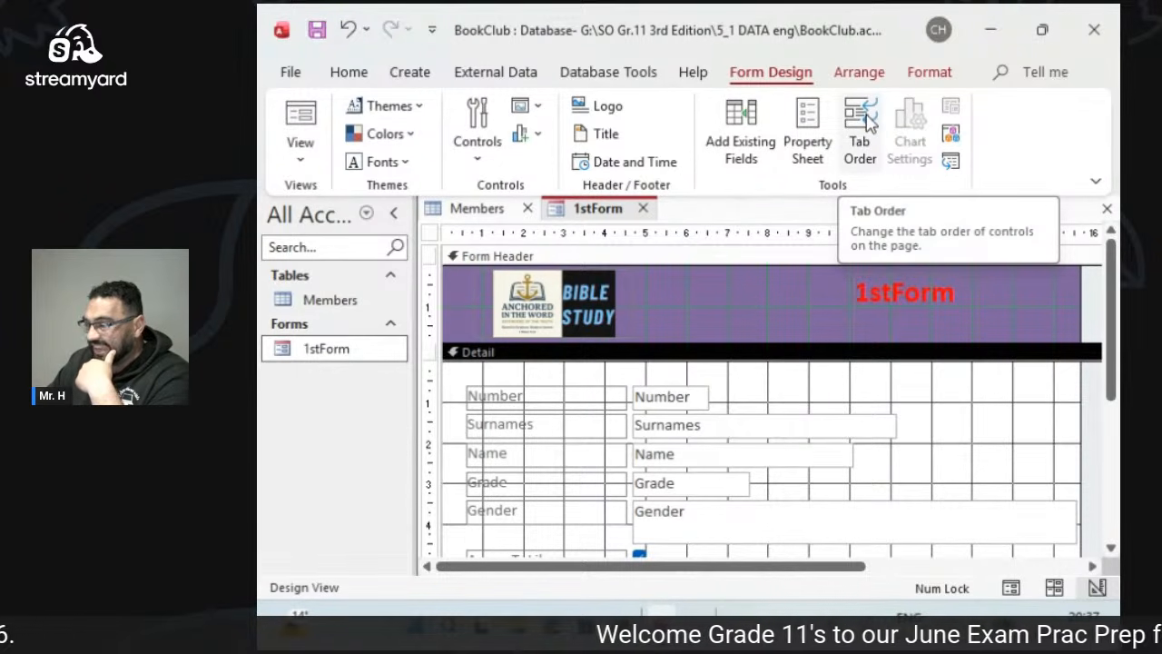
Try moving Name first and AccessToLibrary after Surnames in the Detail section's tab order, discard the changes, and recheck the order.
click(861, 127)
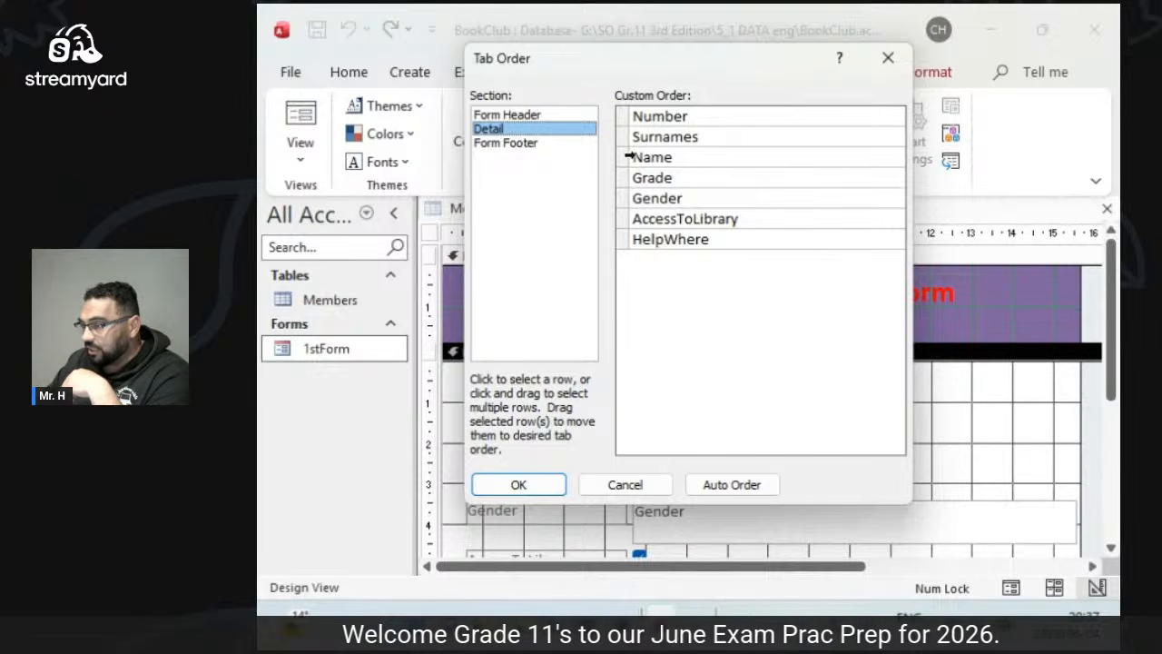
click(625, 157)
drag(625, 136, 626, 114)
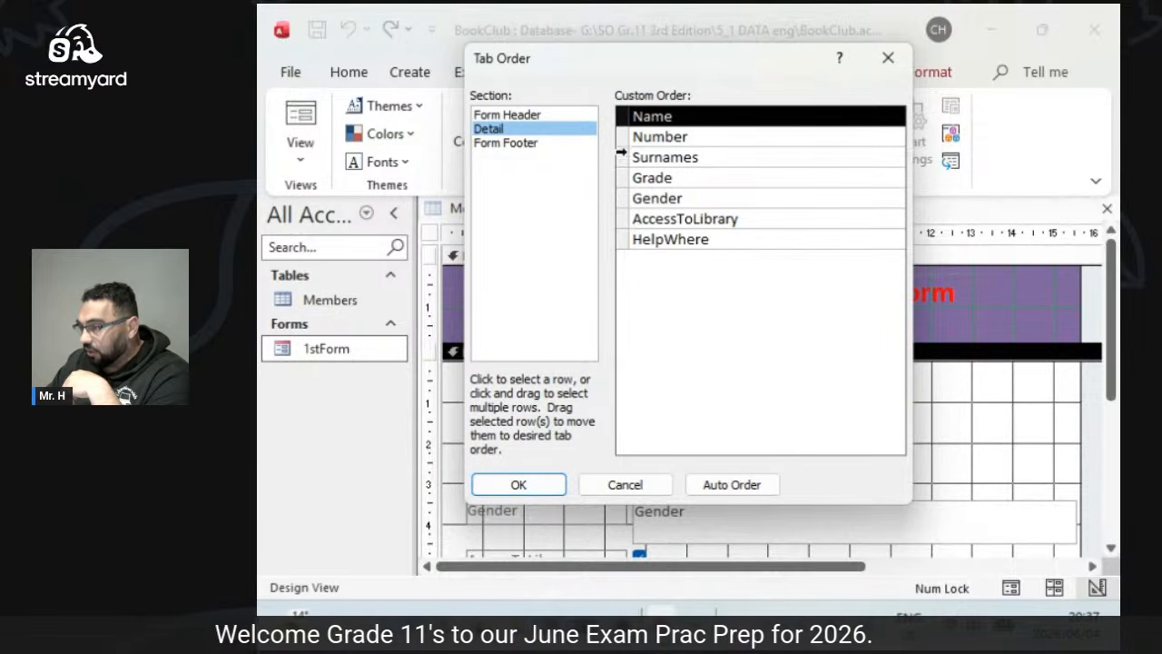
click(625, 219)
drag(623, 227, 623, 180)
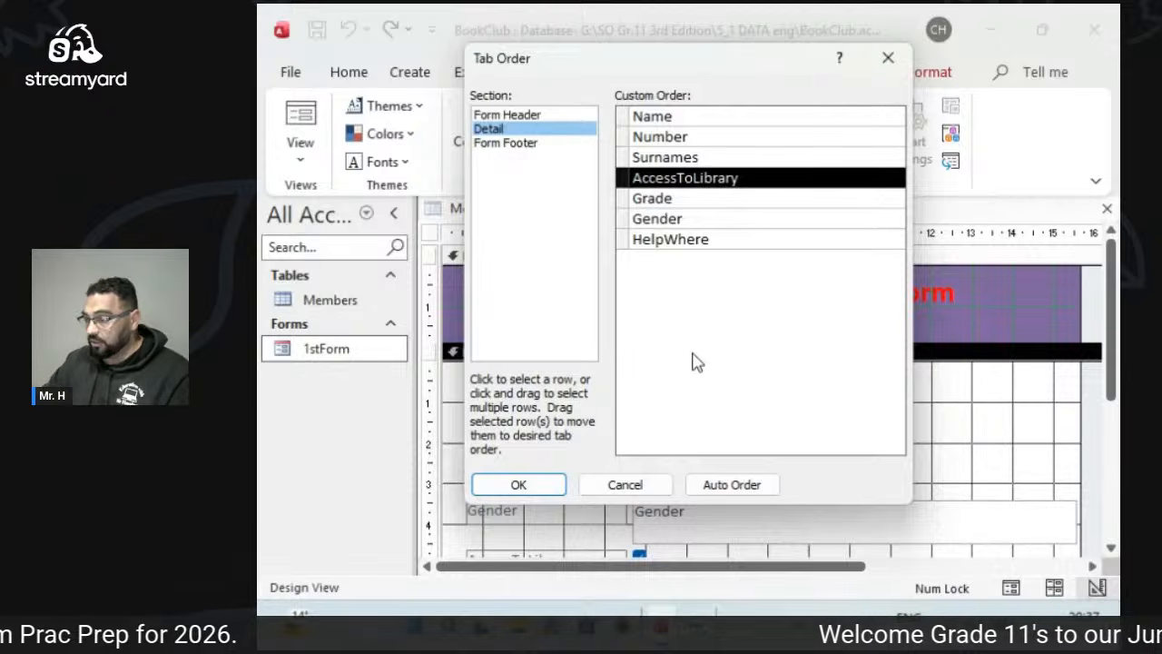
click(588, 487)
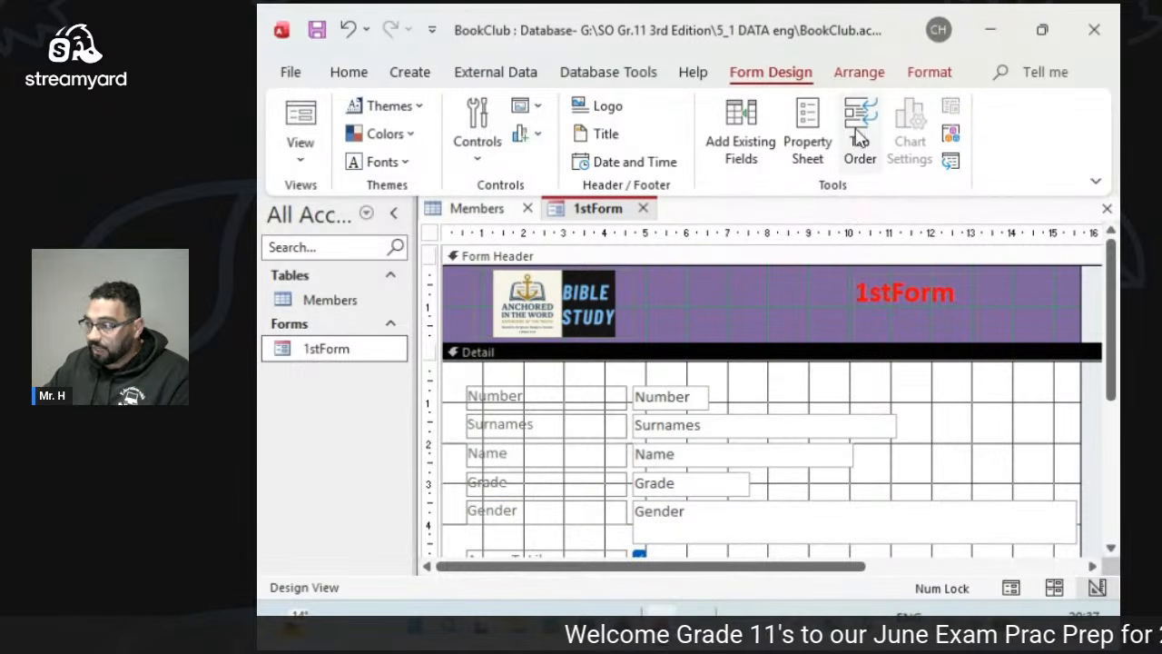
click(862, 127)
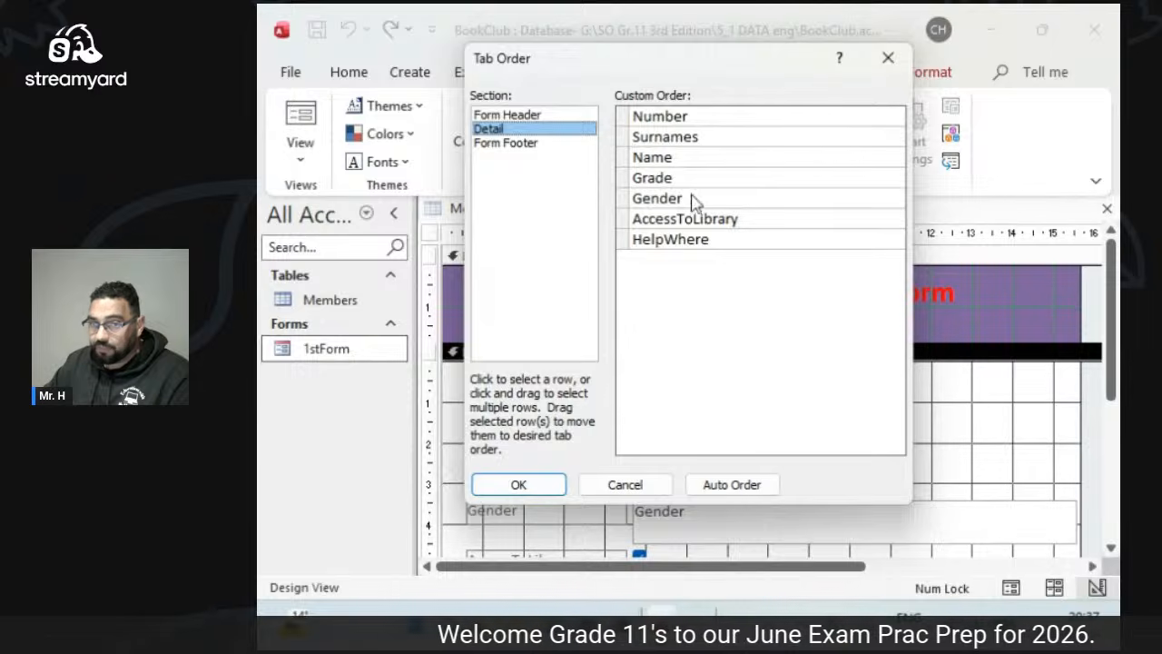
click(520, 486)
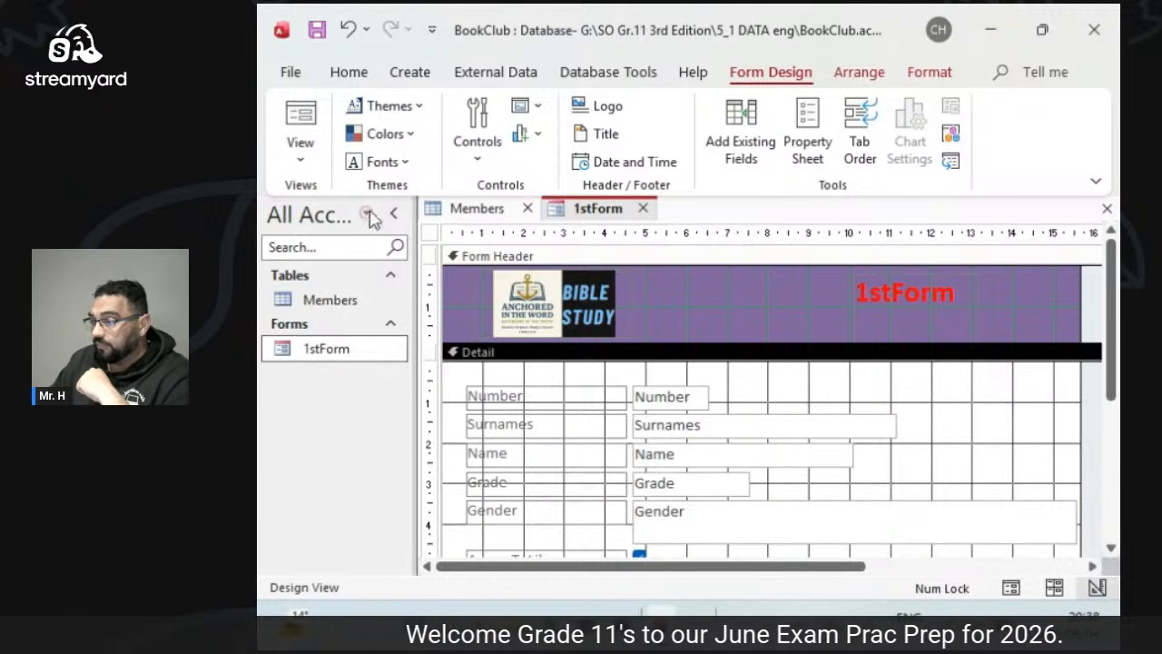
Start a report with the Report Wizard, include all fields from the Members table, and continue to the grouping options.
click(413, 74)
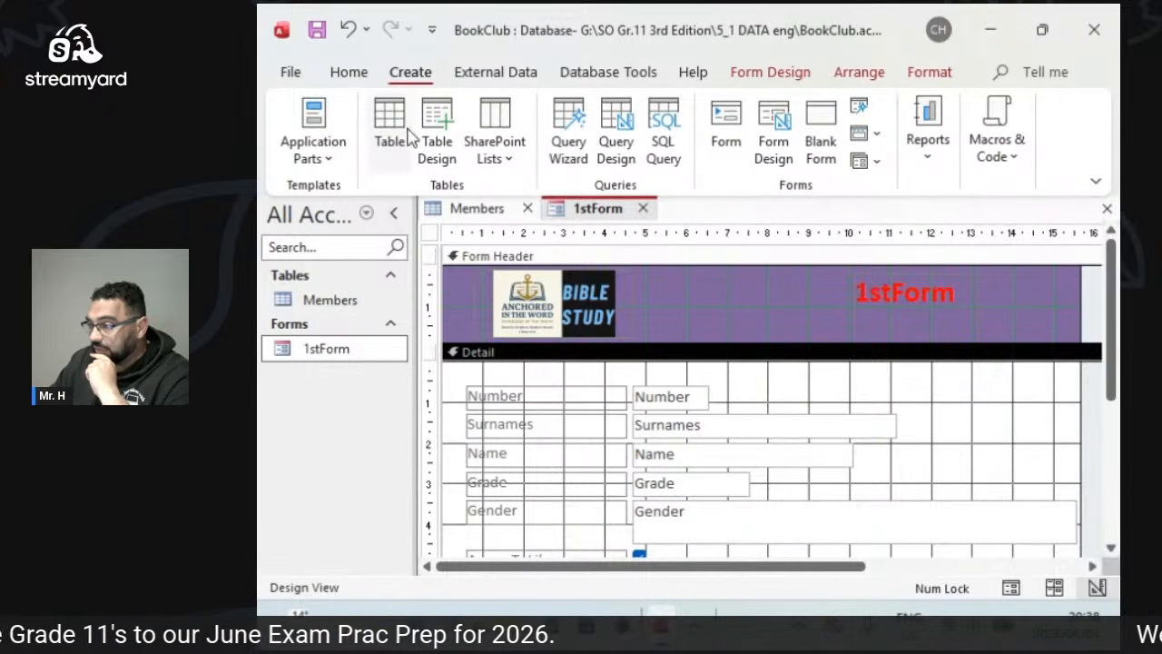
click(930, 166)
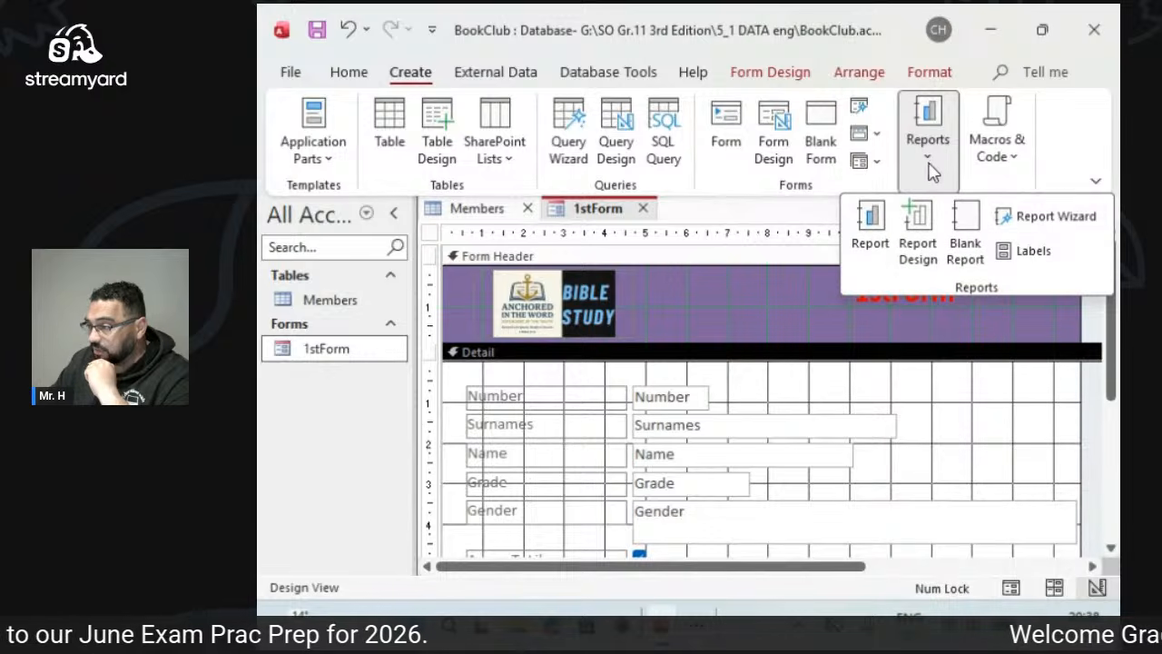
click(1028, 222)
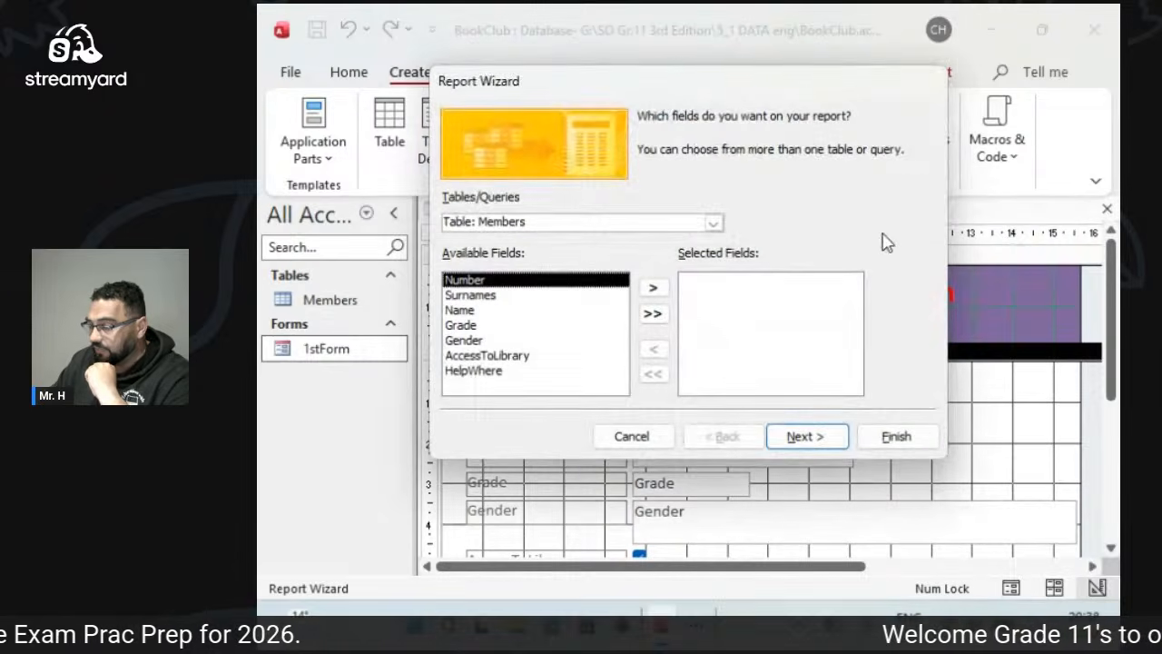
drag(700, 90, 704, 145)
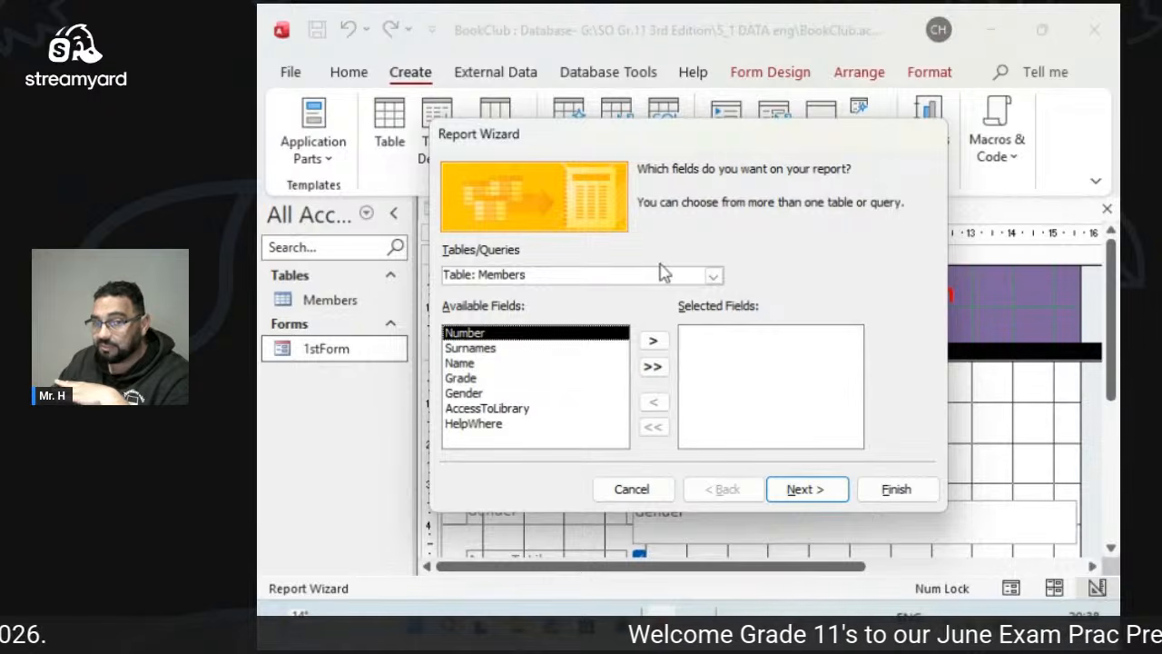
click(652, 366)
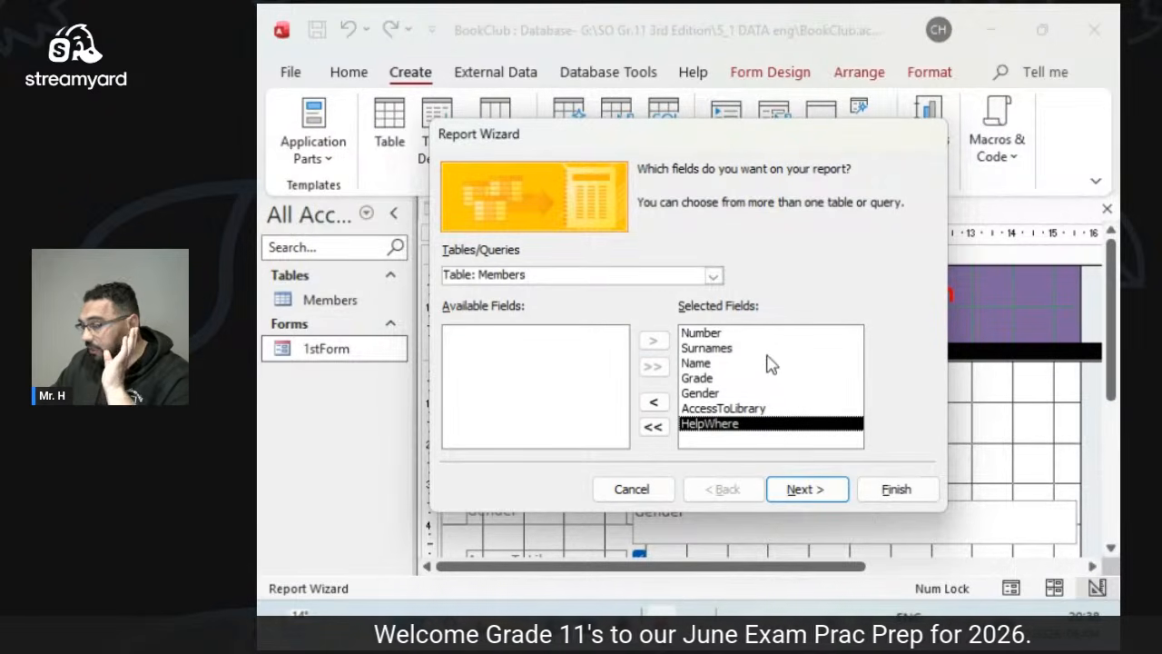
click(792, 488)
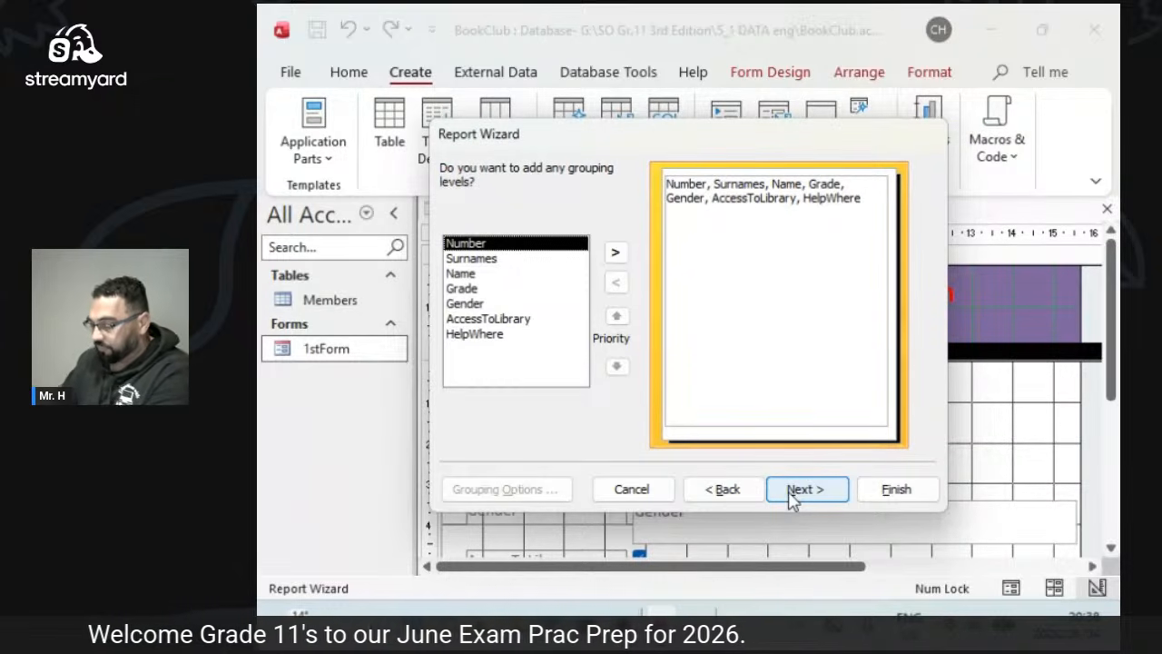
click(726, 488)
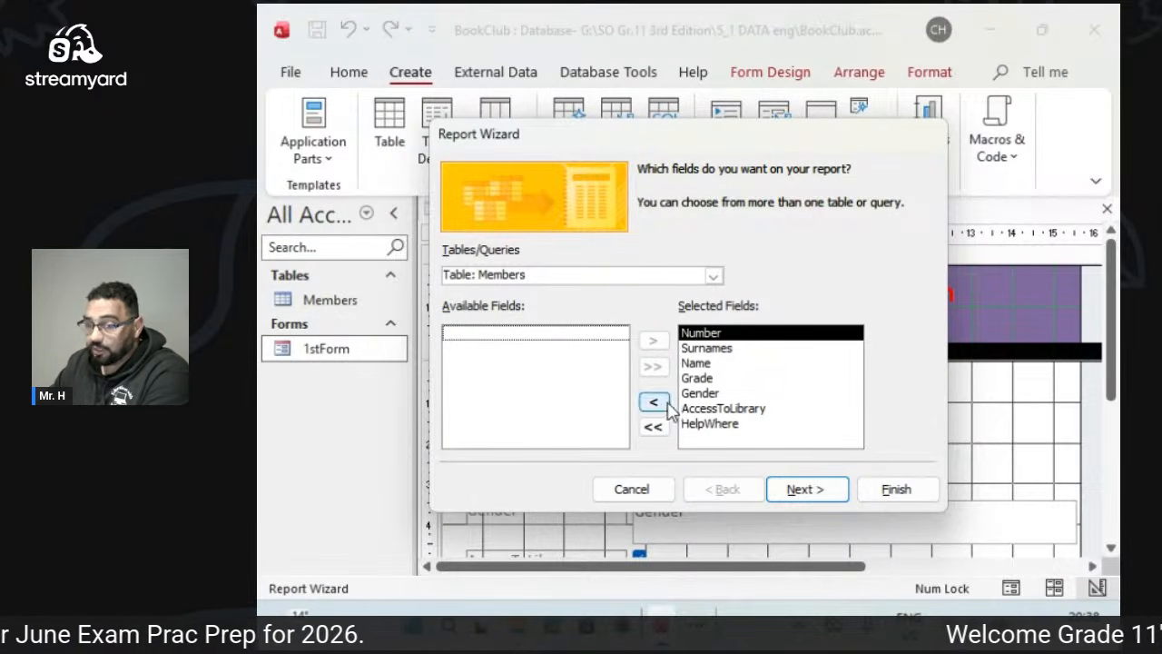
click(804, 488)
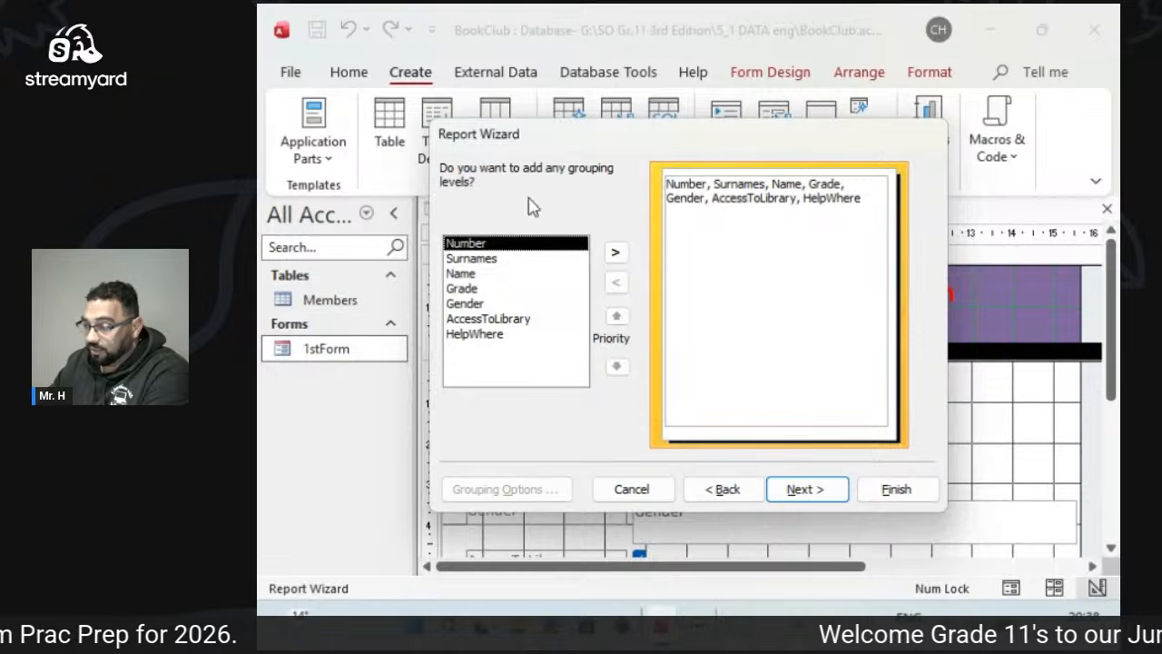
Group the report by Grade and continue to the sorting options.
drag(660, 148, 638, 170)
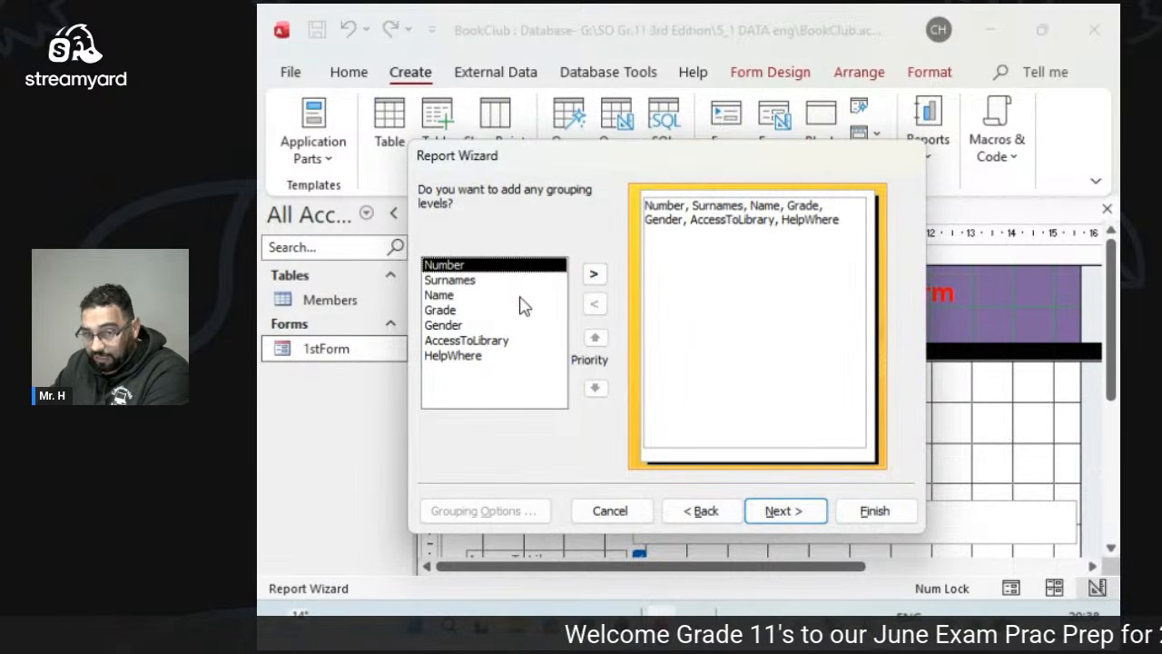
click(461, 312)
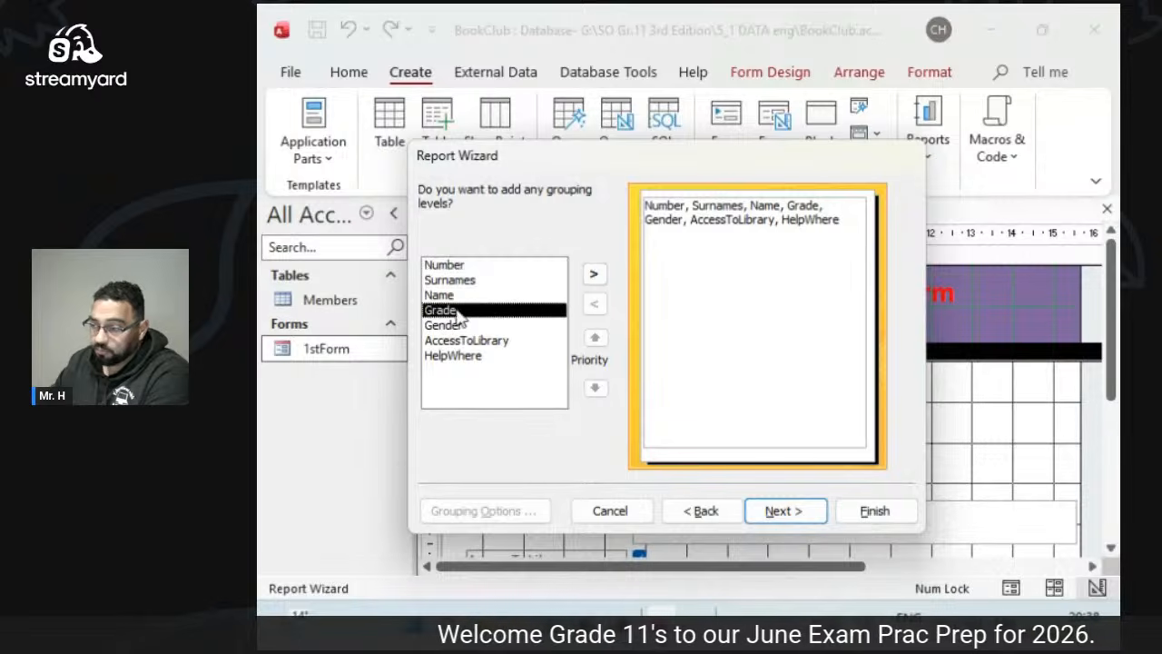
click(594, 276)
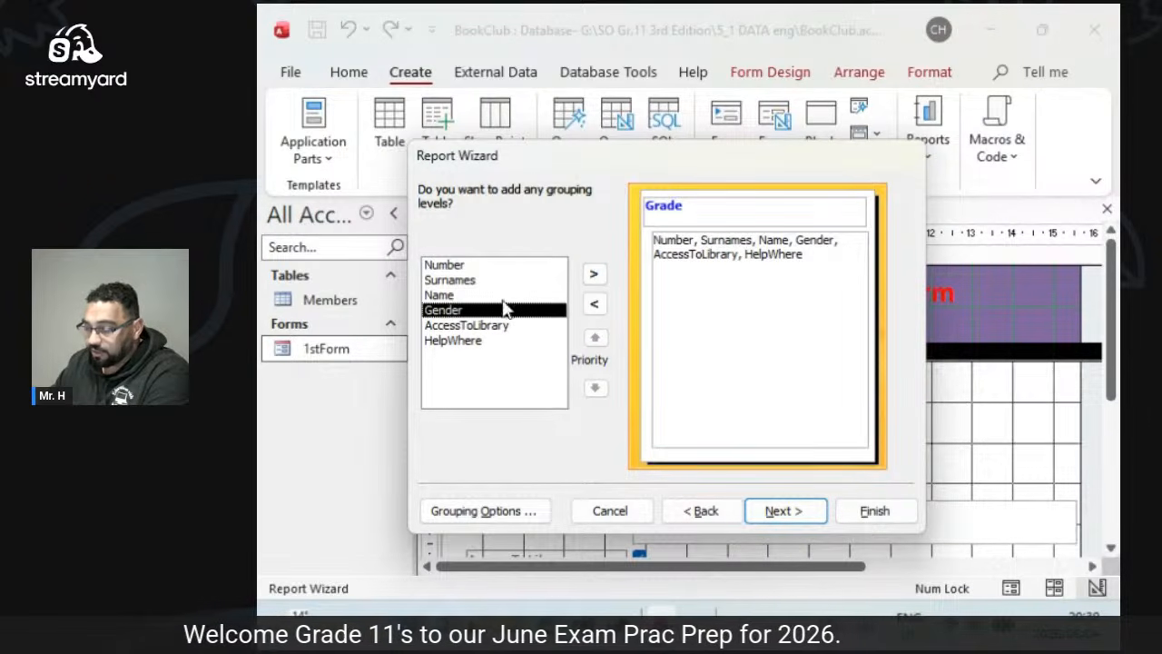
click(782, 511)
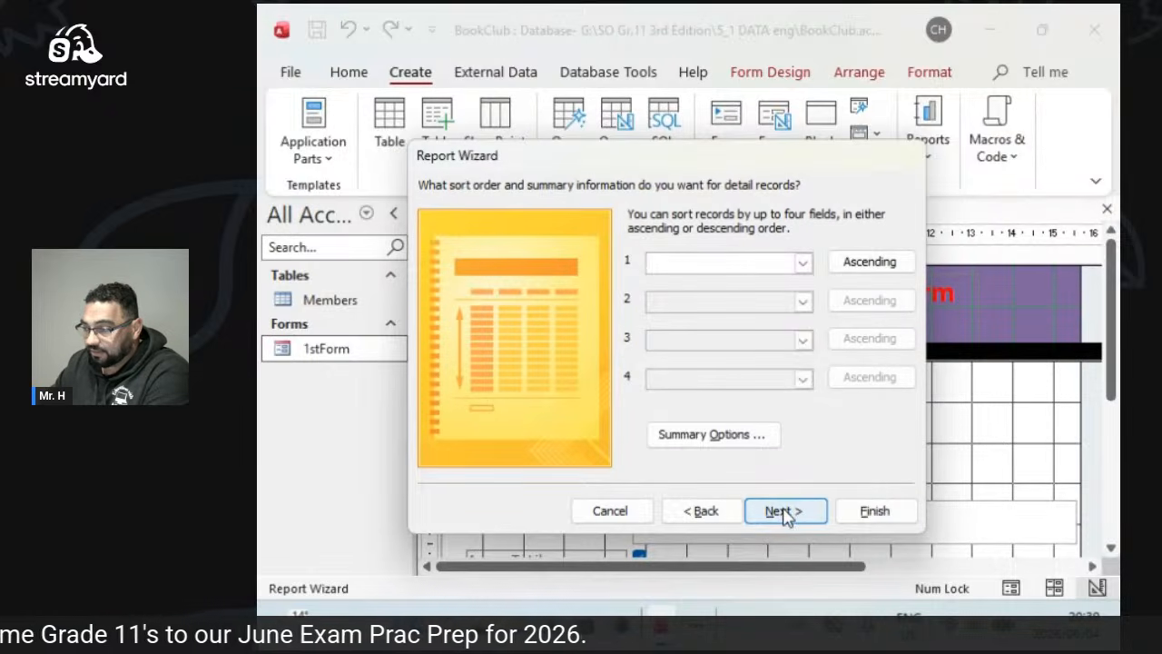
Sort the report's detail records by Surnames in ascending order.
click(805, 263)
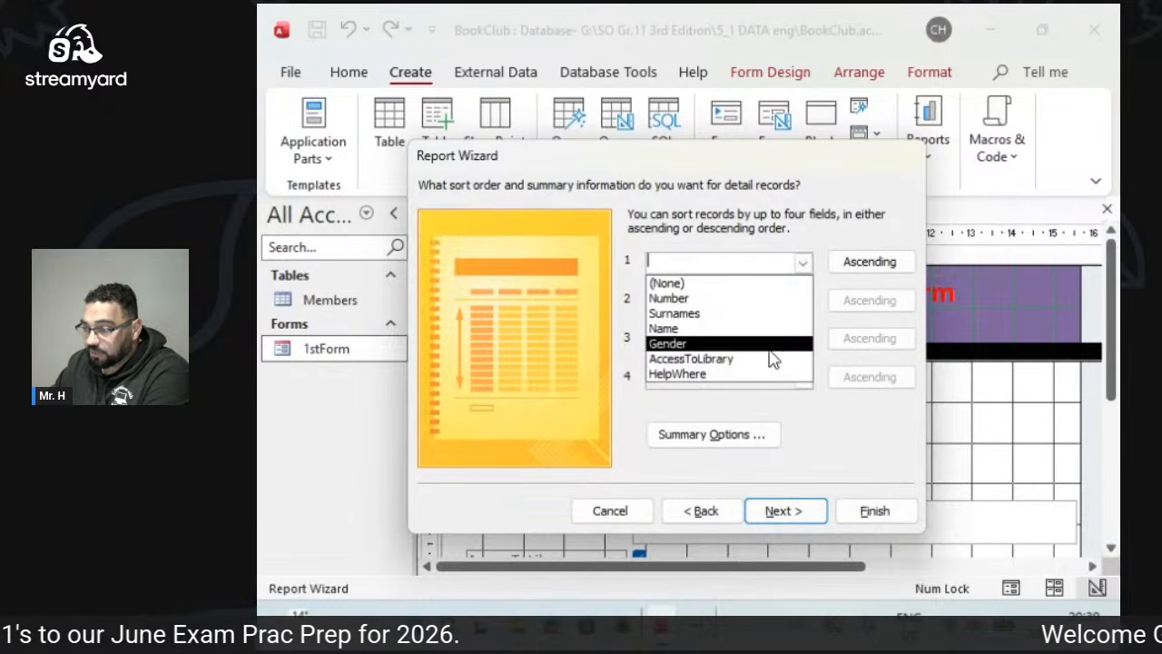
click(770, 314)
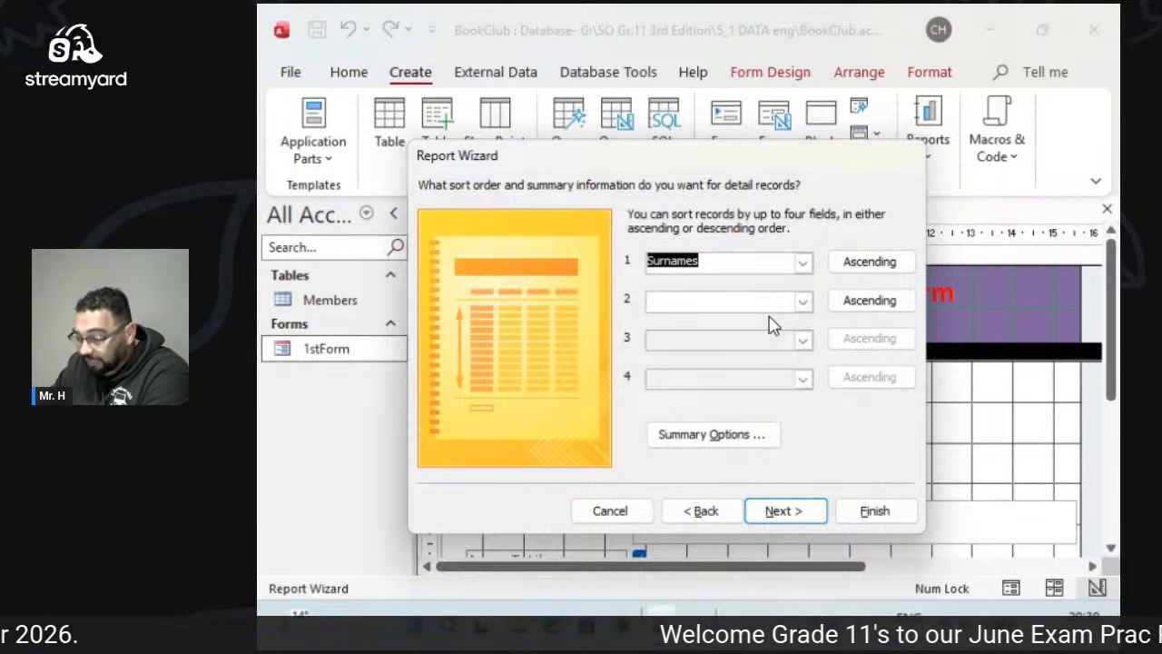
Keep the report's Stepped layout and Portrait orientation, title it 1stReport, and finish the wizard with a preview.
click(803, 513)
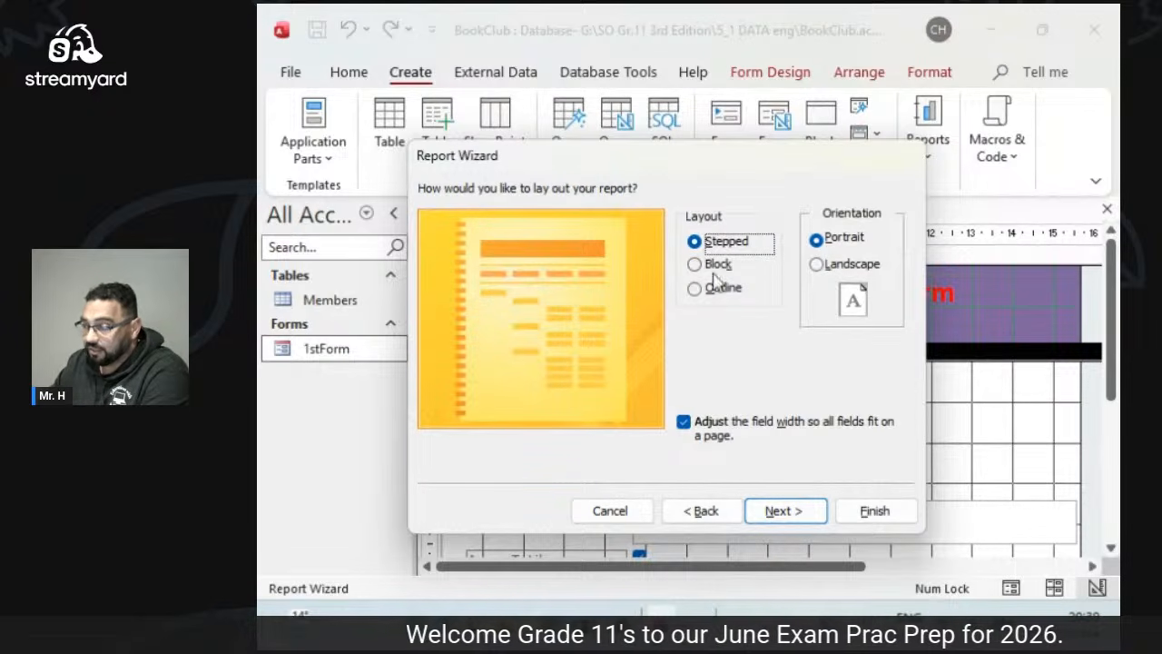
click(771, 514)
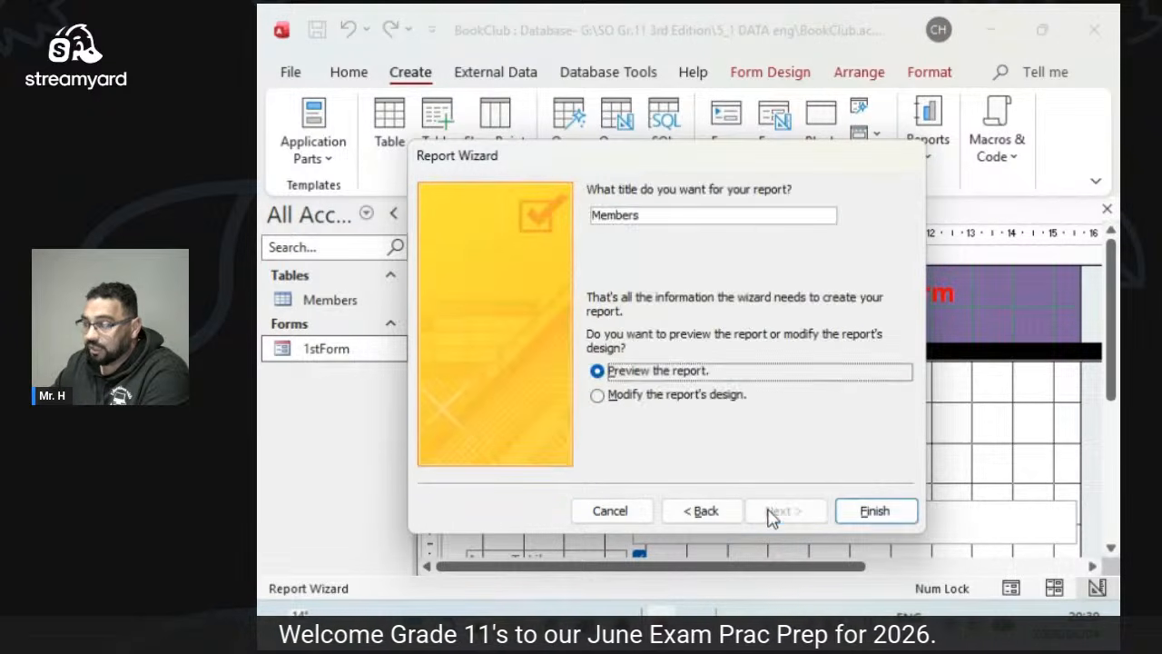
drag(662, 217, 594, 216)
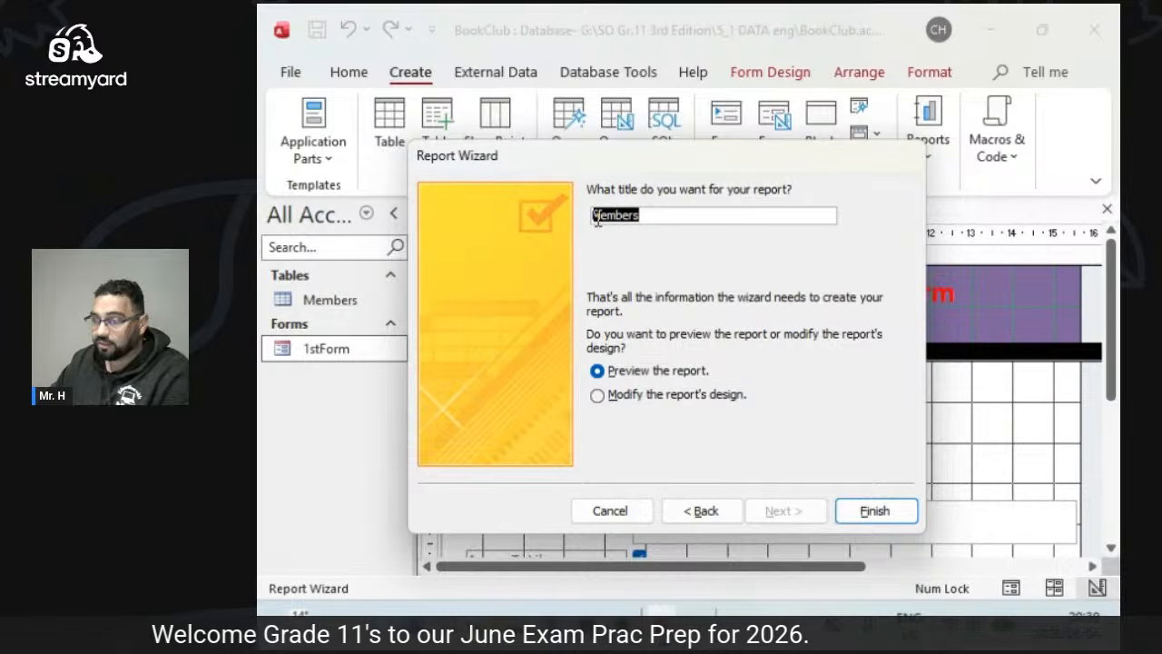
text(1st)
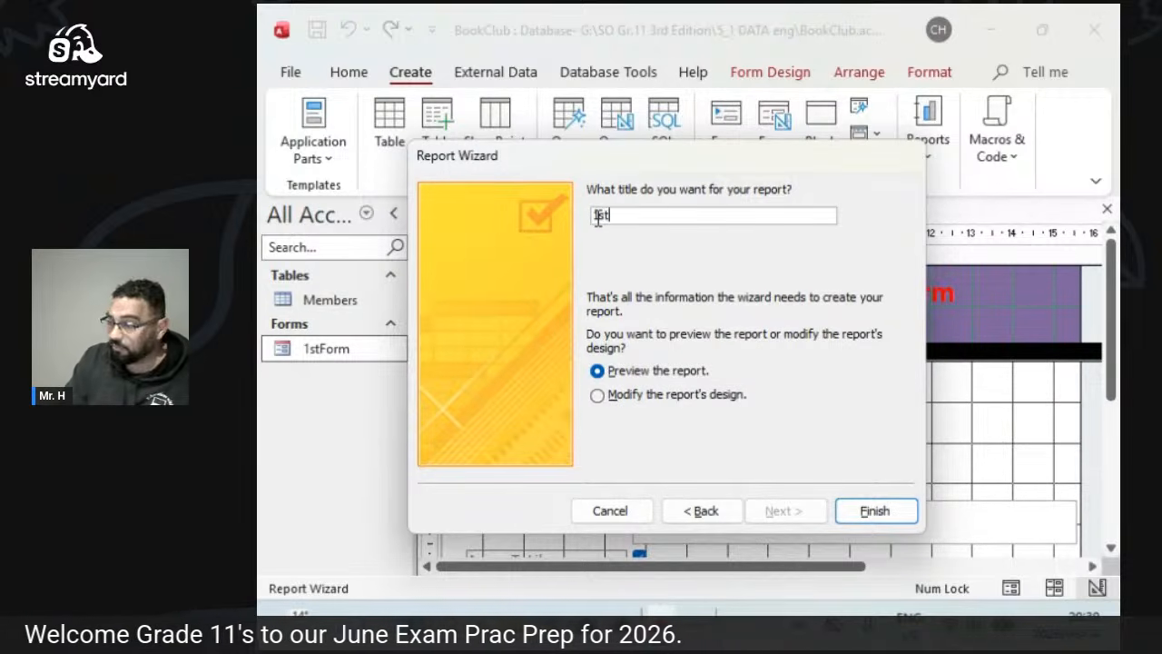
text(Reporrt)
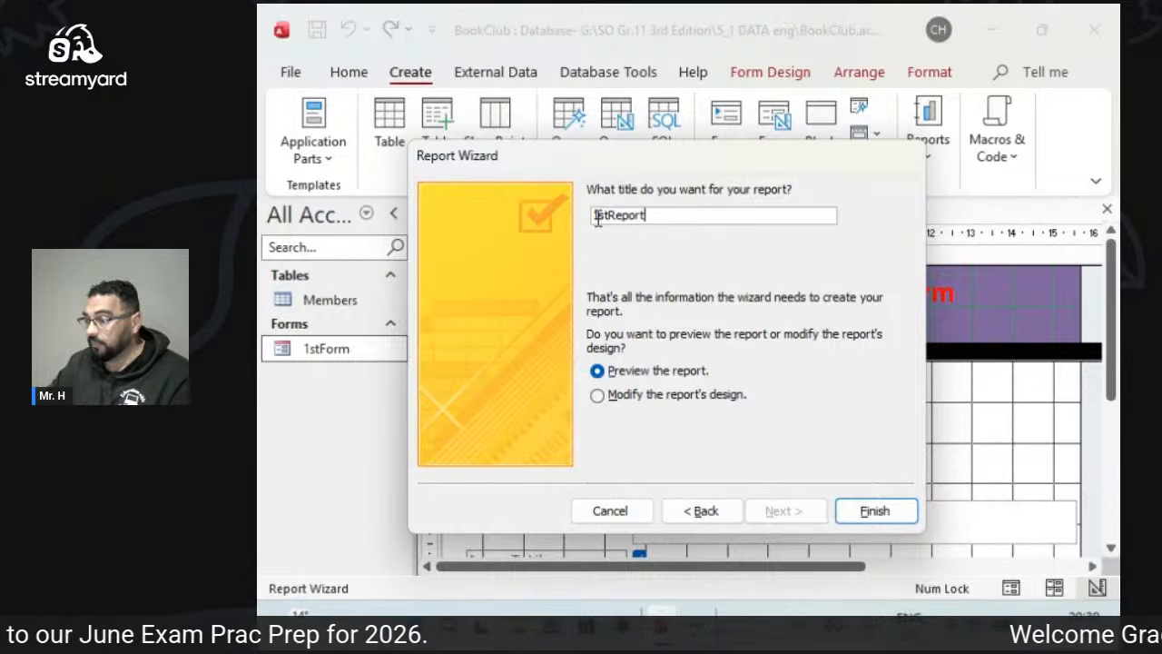
click(878, 512)
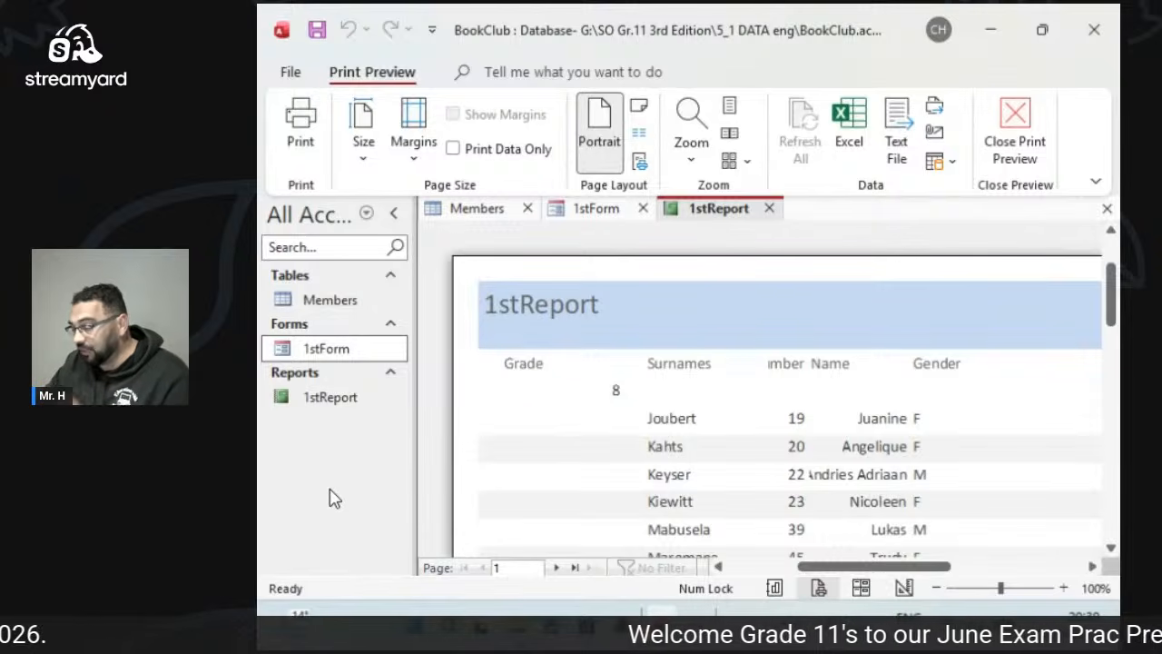
Look through the 1stReport print preview and close the preview.
scroll(868, 442, down, 3)
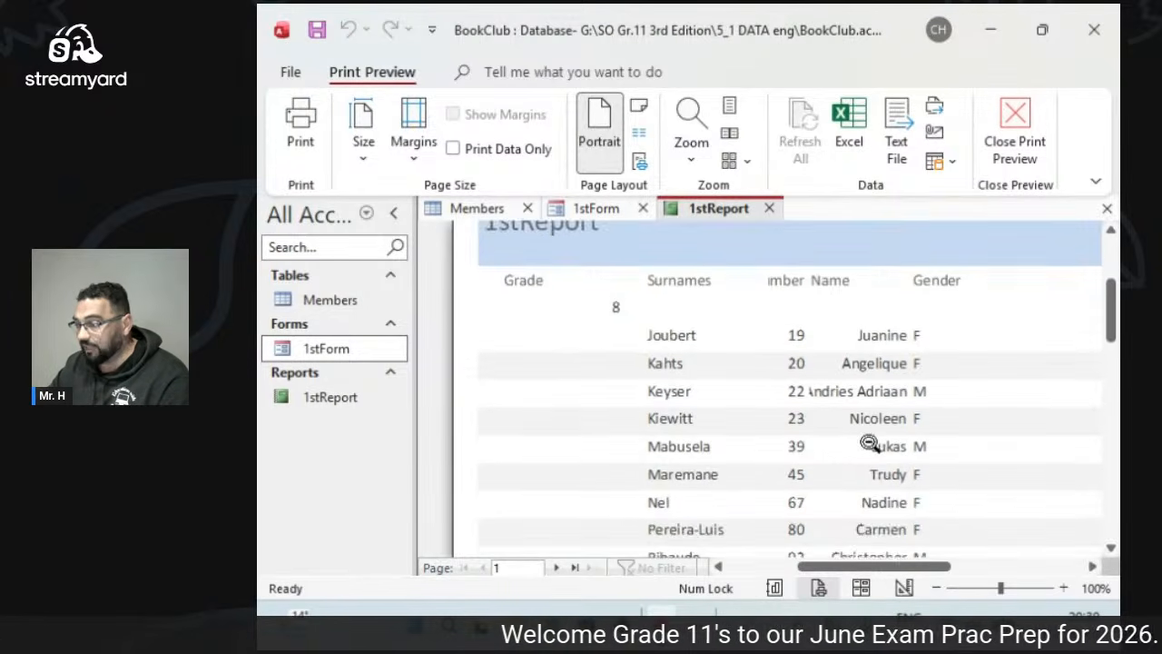
scroll(868, 442, up, 4)
scroll(869, 441, up, 1)
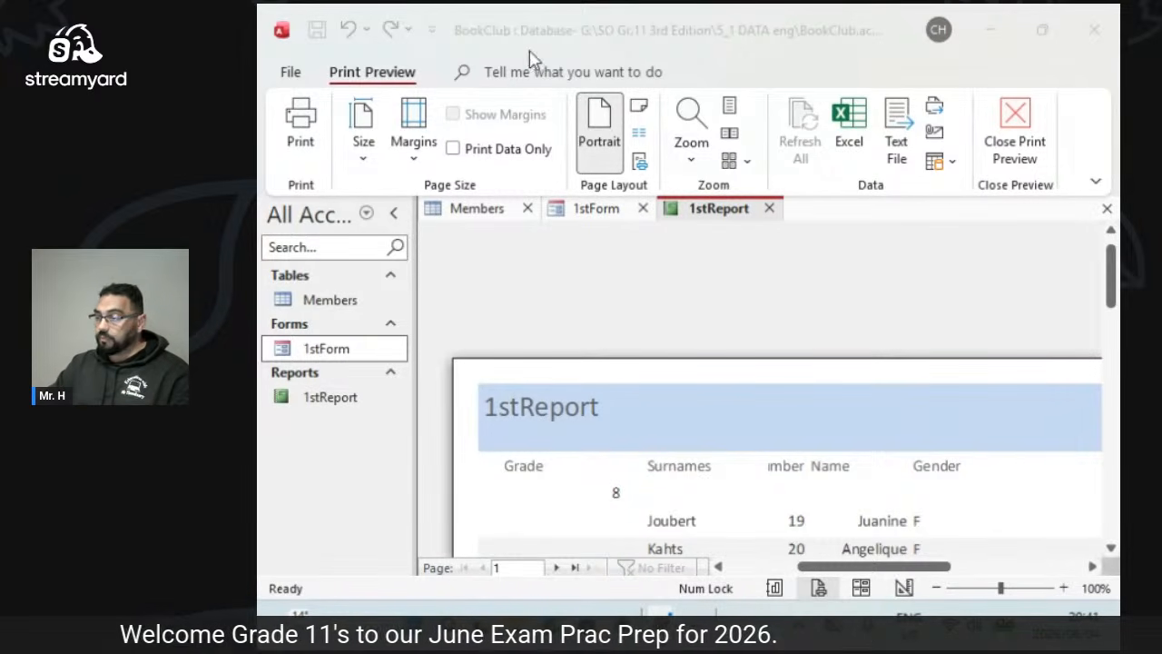
click(340, 488)
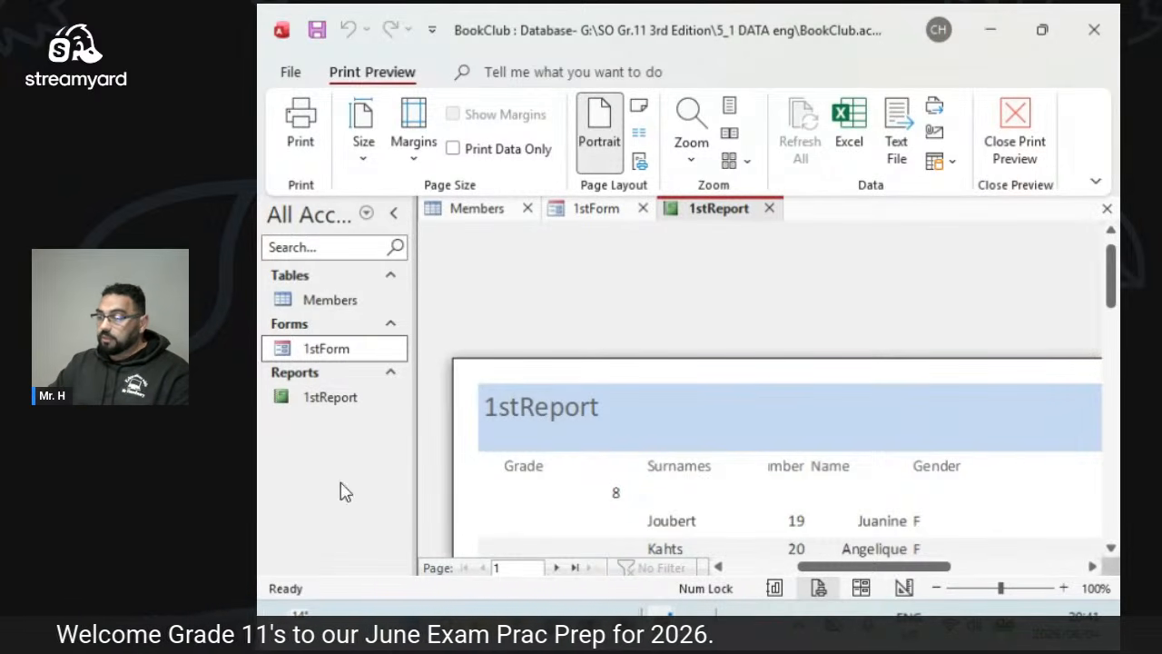
click(1019, 138)
Start a query with the Simple Query Wizard and include all fields from the Members table.
click(398, 73)
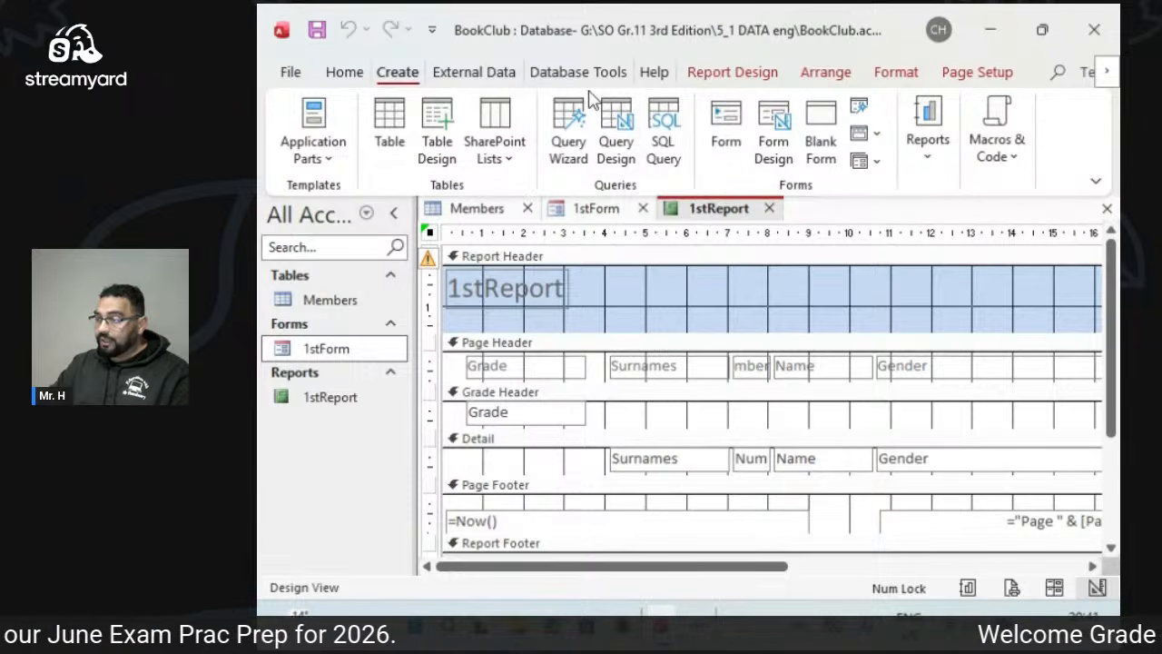
click(569, 125)
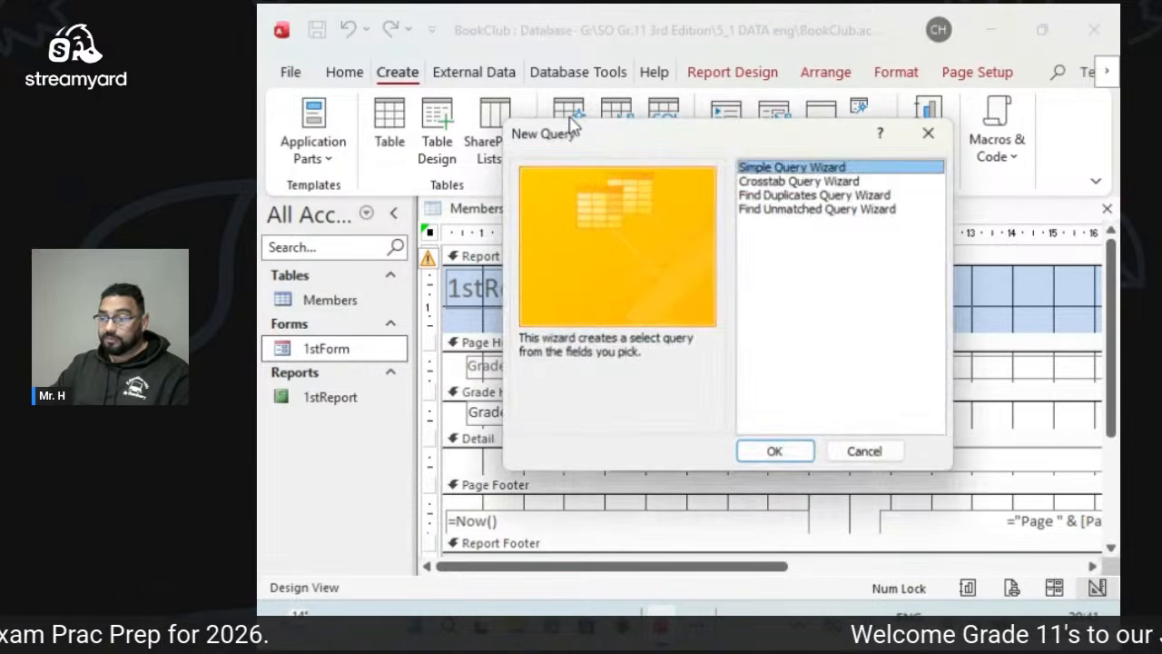
click(803, 453)
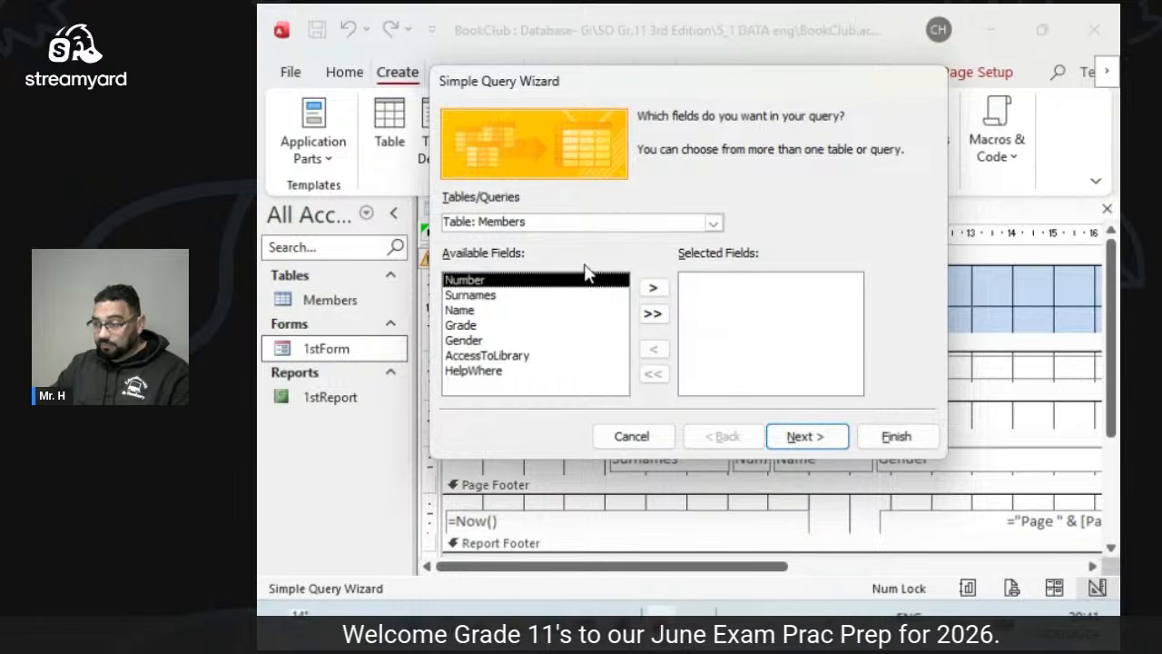
click(655, 313)
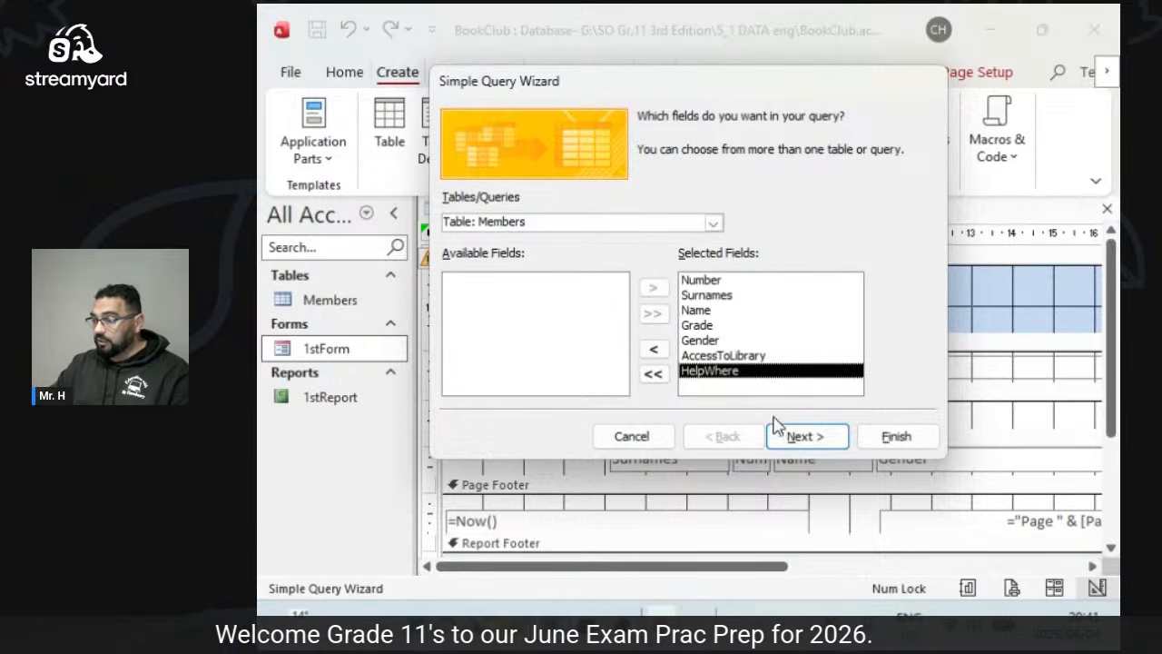
click(803, 437)
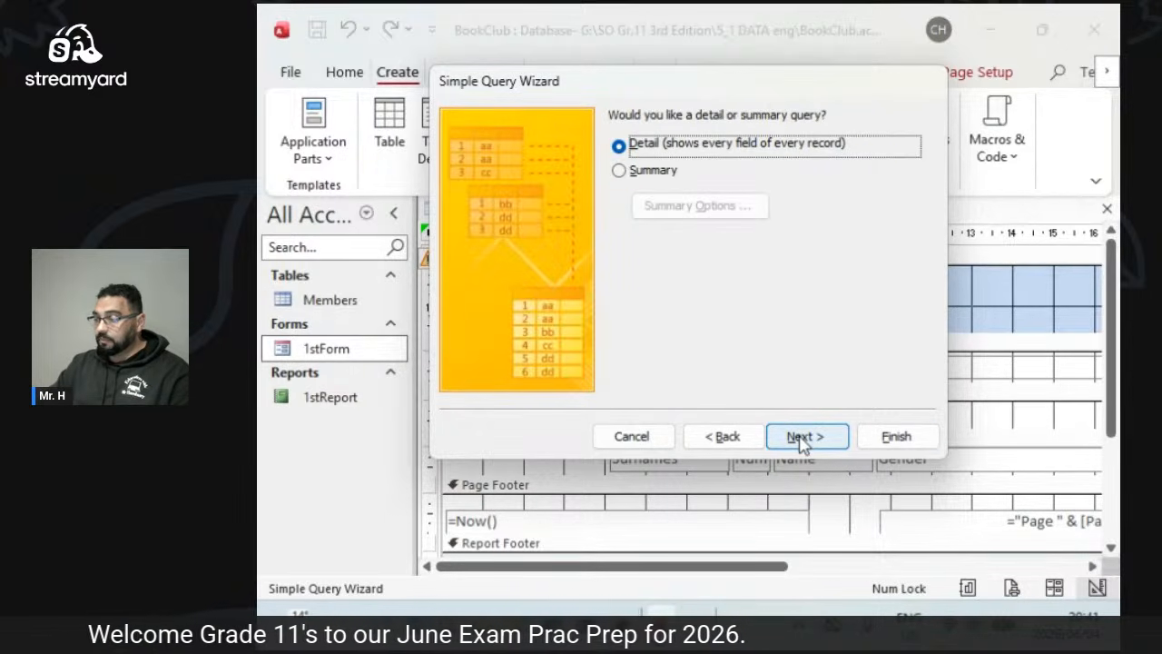
Keep the query as a detail query, title it 1stQuery, and open it to view its information.
click(803, 438)
click(763, 440)
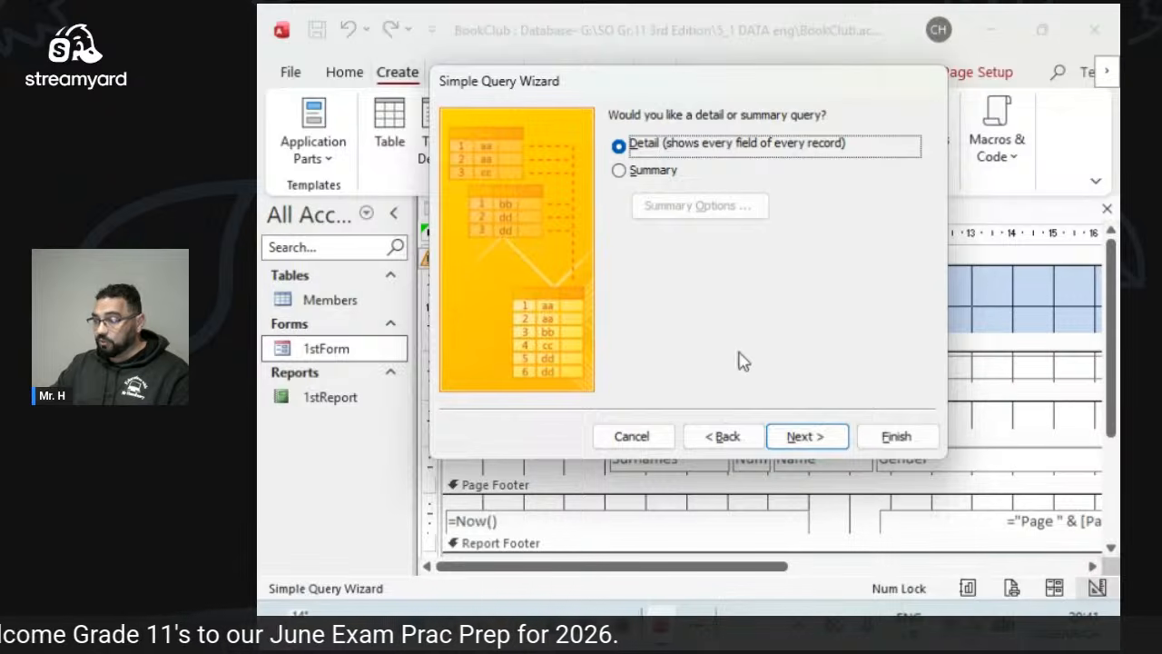
click(802, 438)
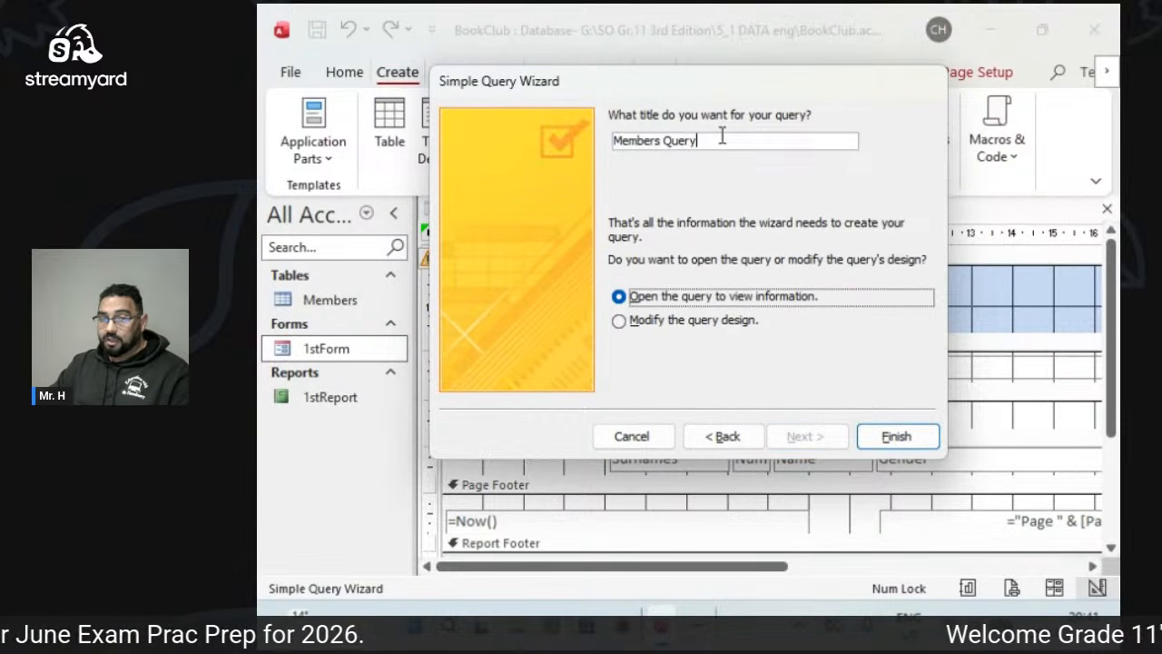
drag(722, 138, 610, 140)
text(1st)
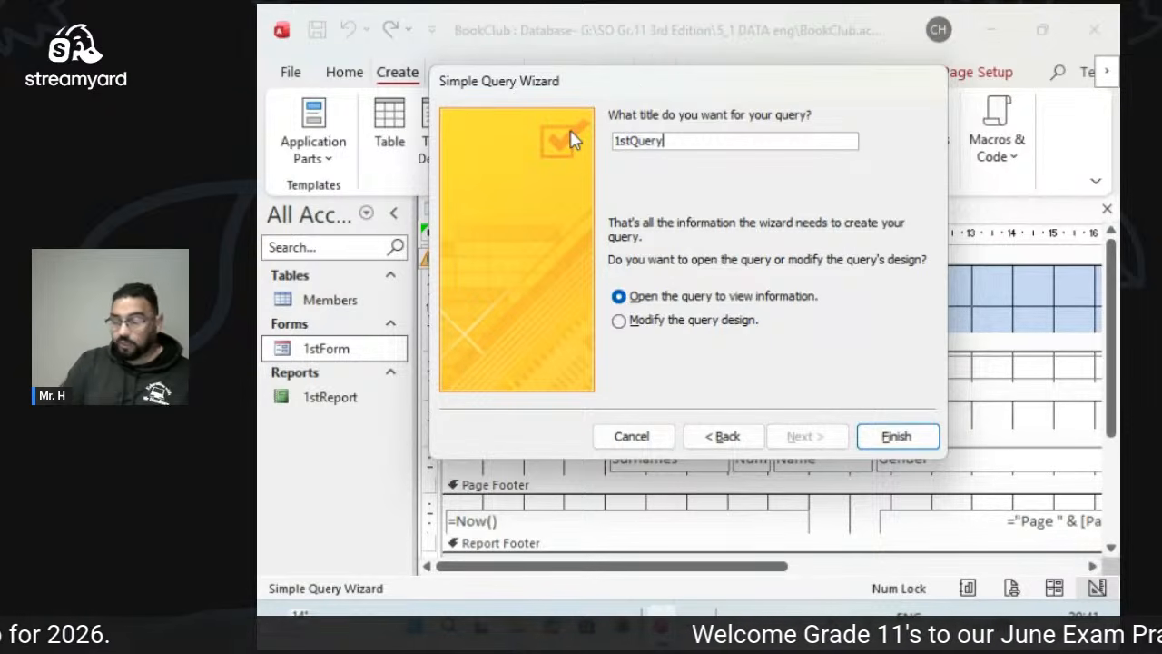
click(877, 435)
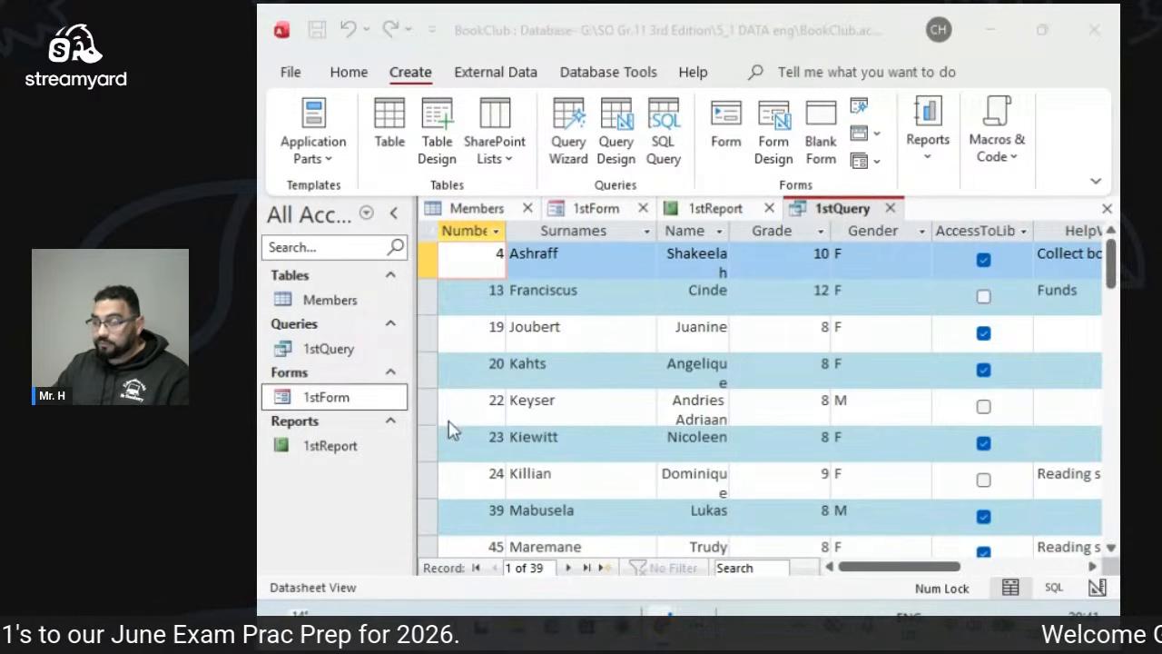
Open 1stQuery in Design View and enlarge the field grid until the Sort, Show and Criteria rows are in view.
right_click(333, 352)
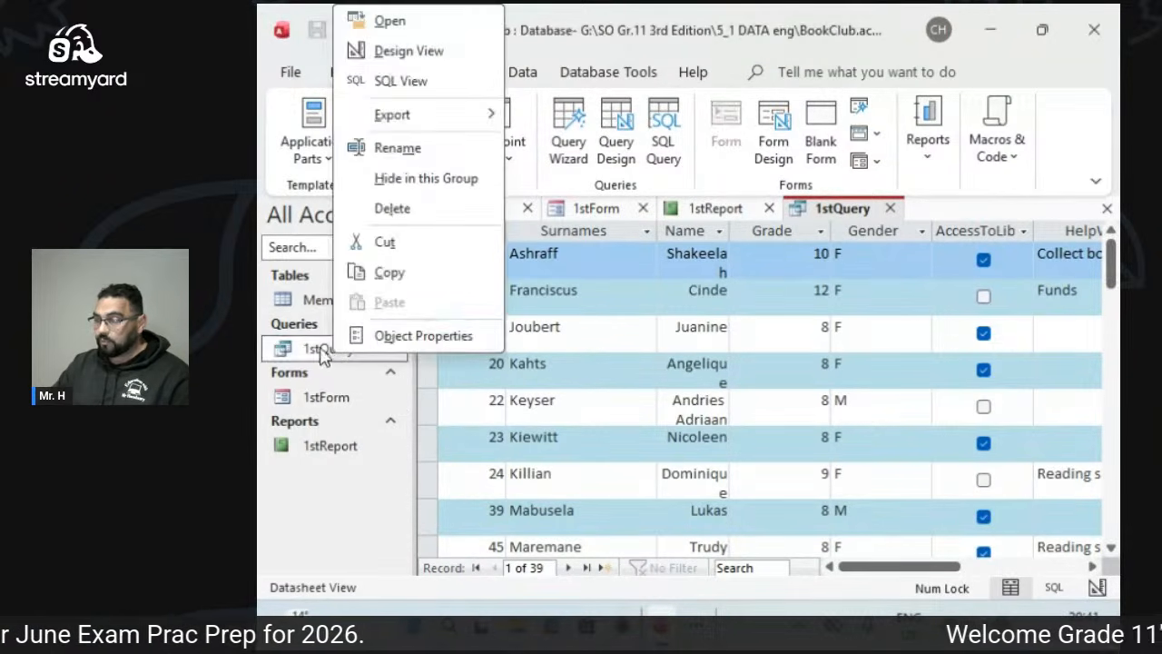
click(419, 51)
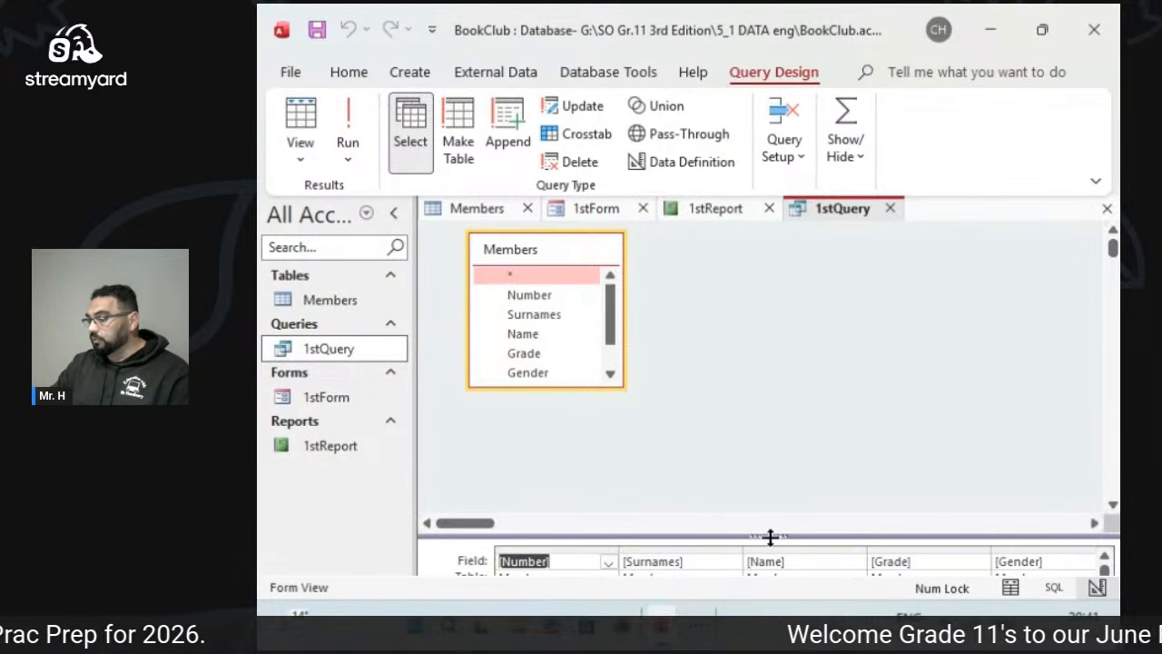
drag(771, 400, 768, 413)
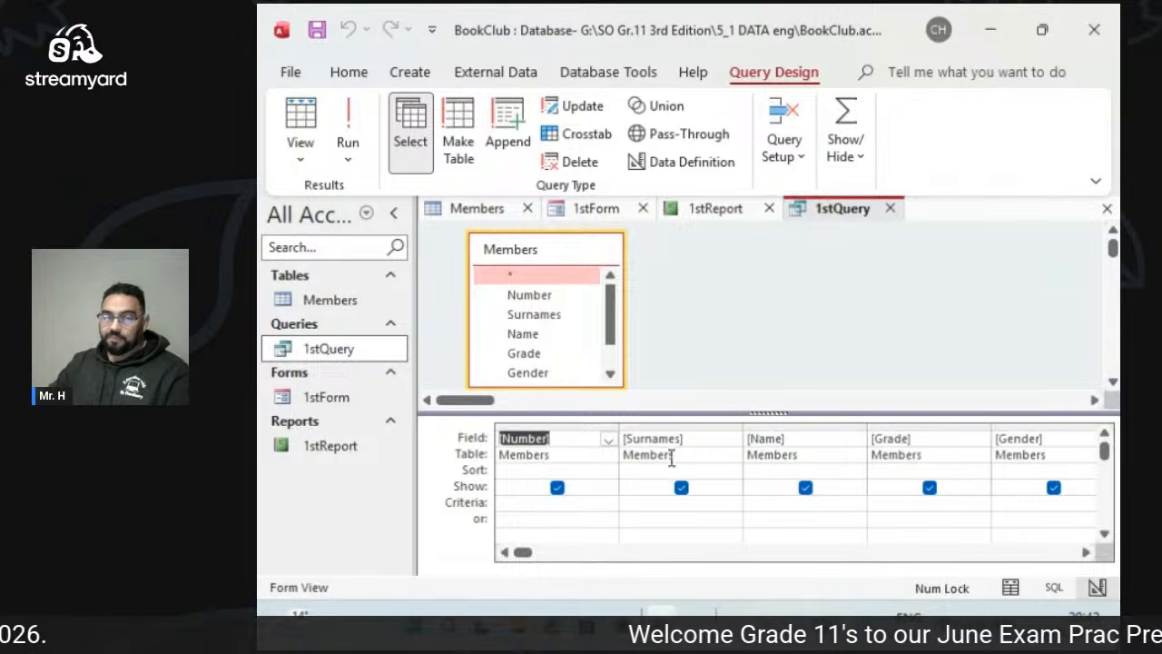
Sort 1stQuery by Grade in ascending order and run the query.
click(601, 470)
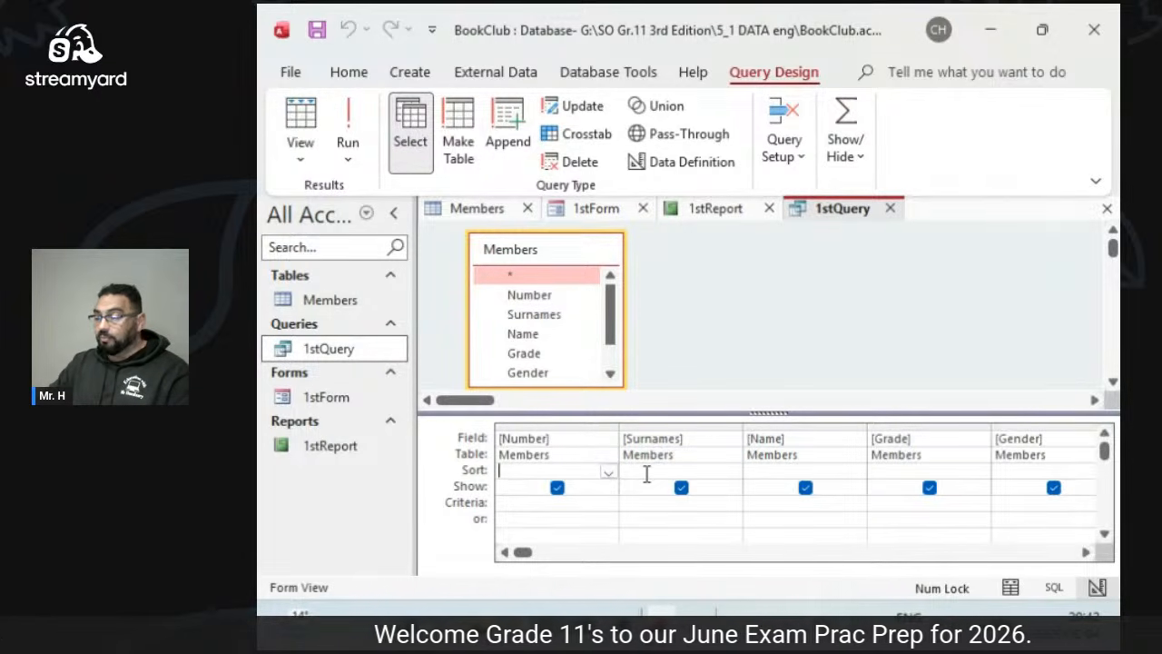
click(646, 474)
click(774, 472)
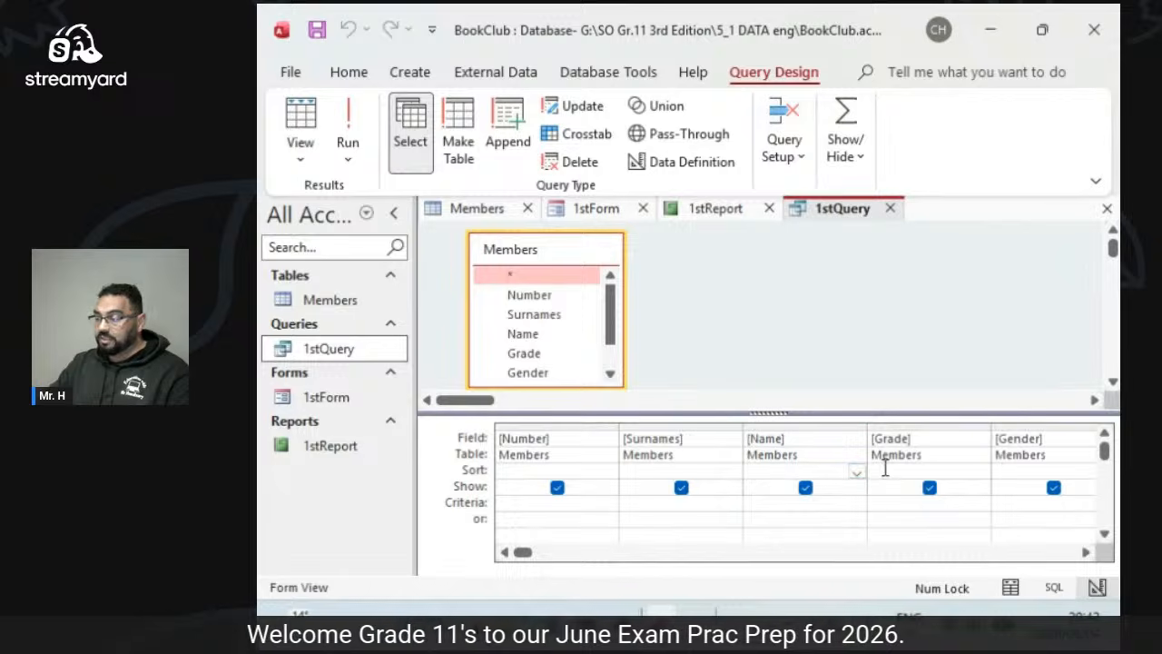
click(356, 114)
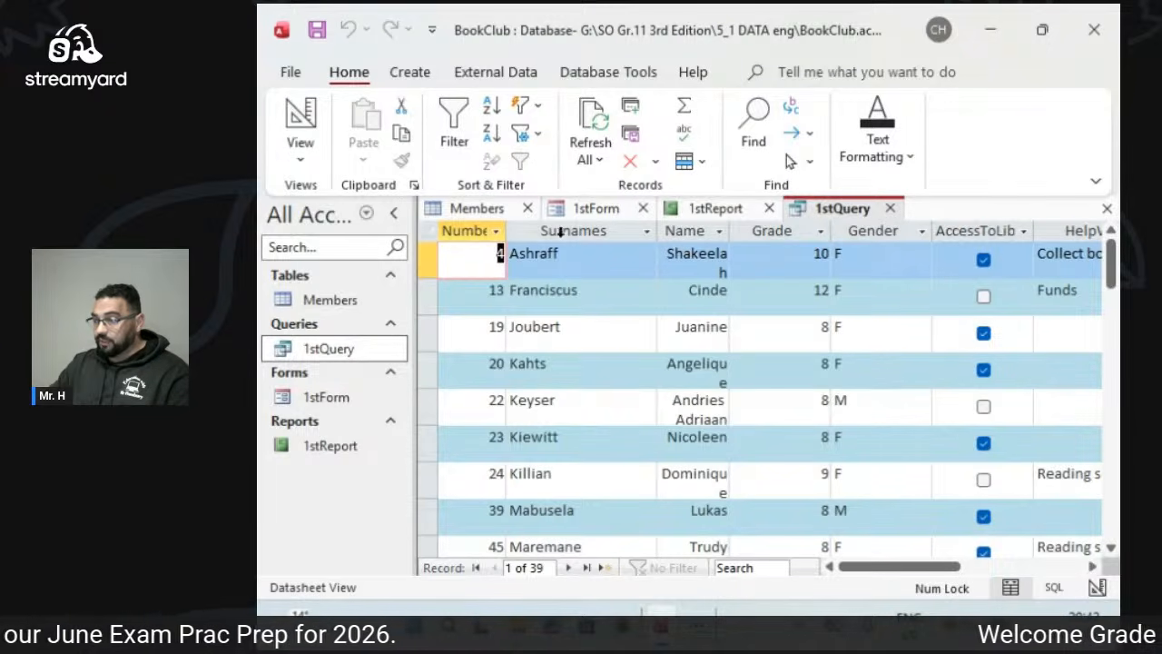
click(303, 116)
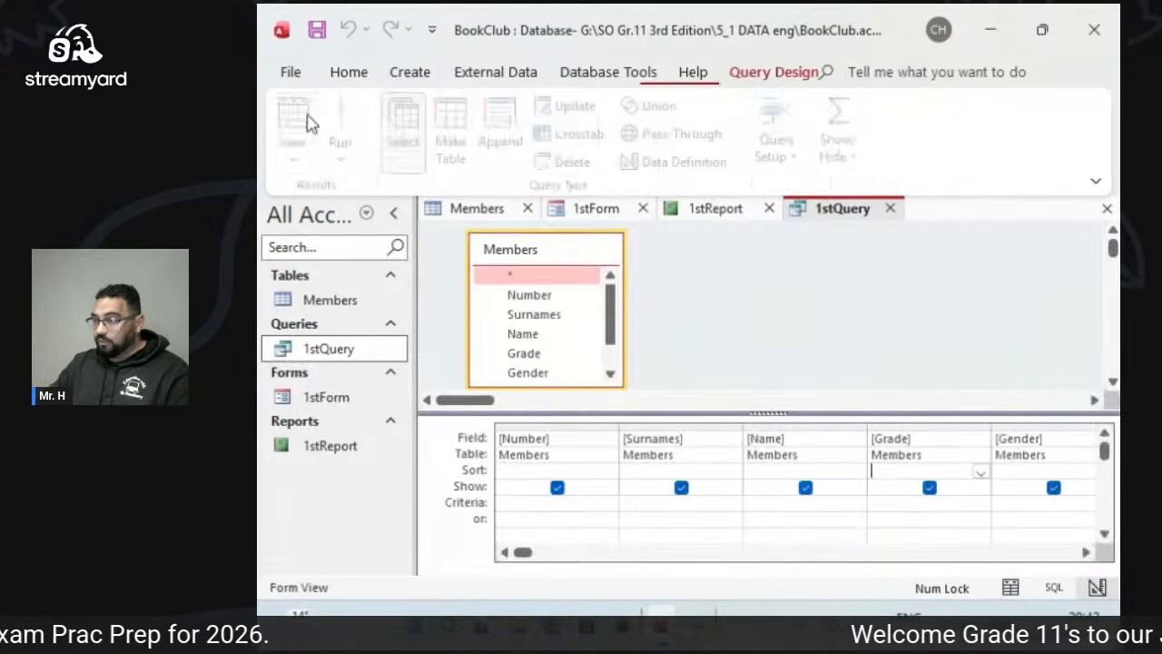
click(963, 489)
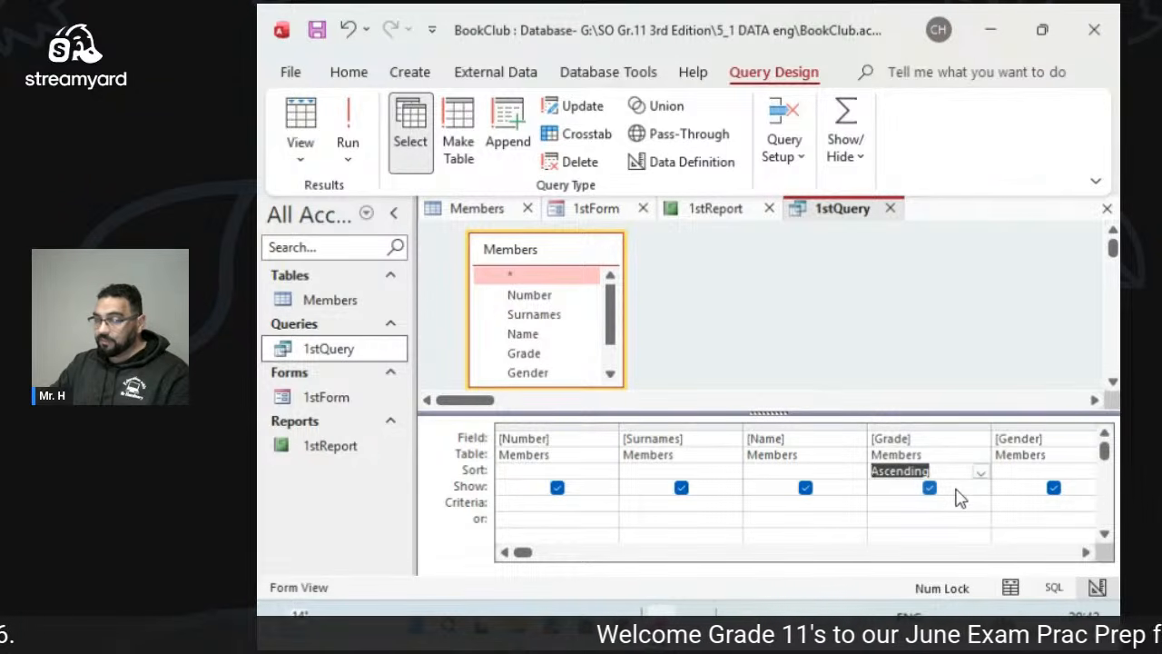
click(349, 127)
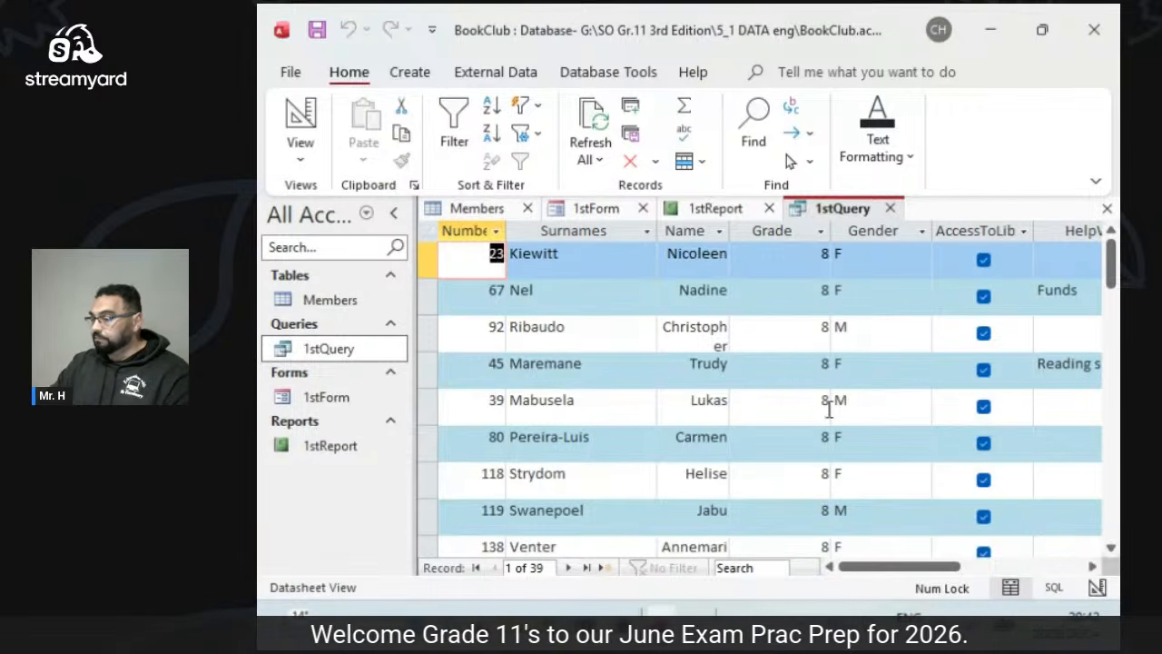
Hide the Surnames field from 1stQuery's results and run it, then show the field again and rerun the query.
click(307, 123)
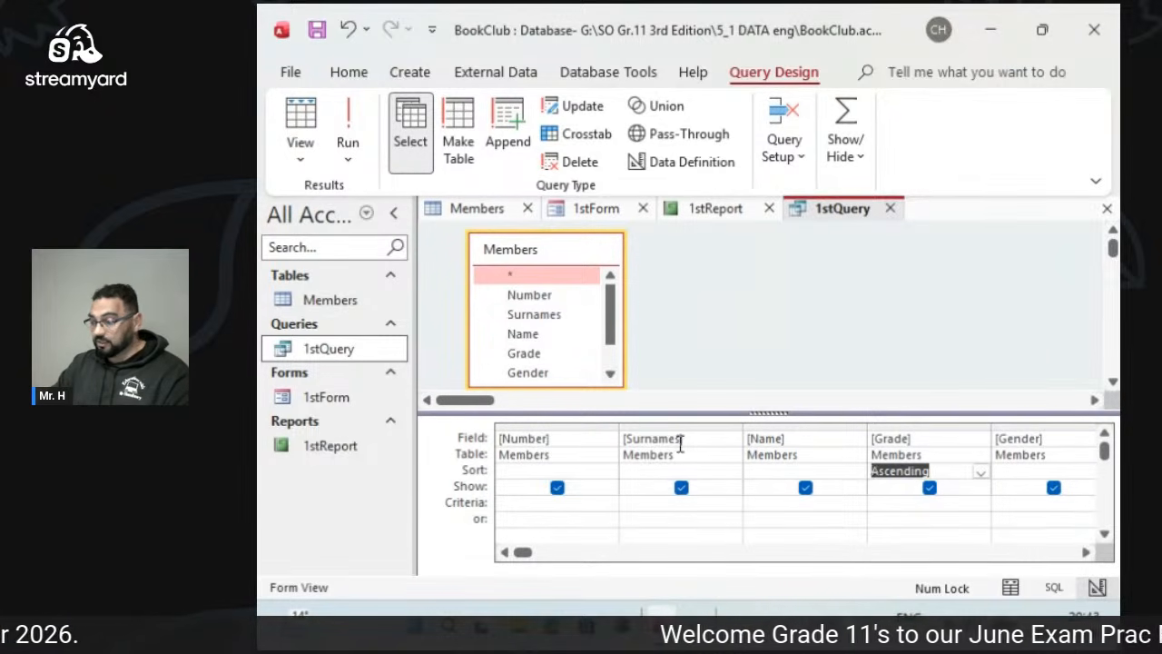
click(682, 490)
click(682, 489)
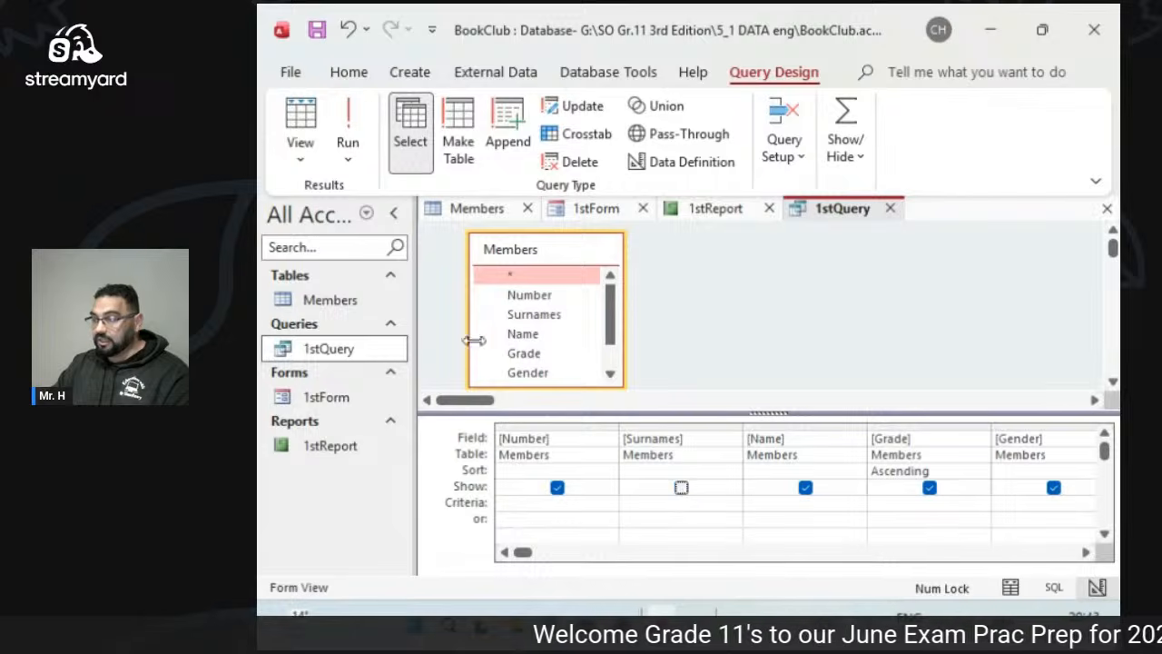
click(348, 127)
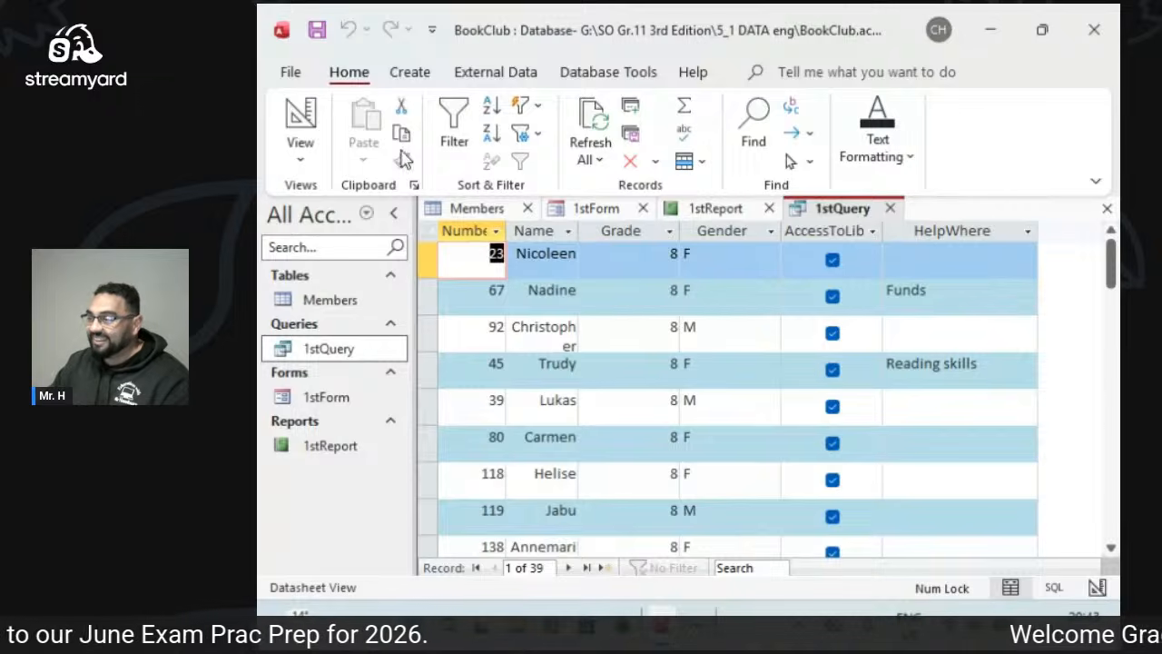
click(301, 123)
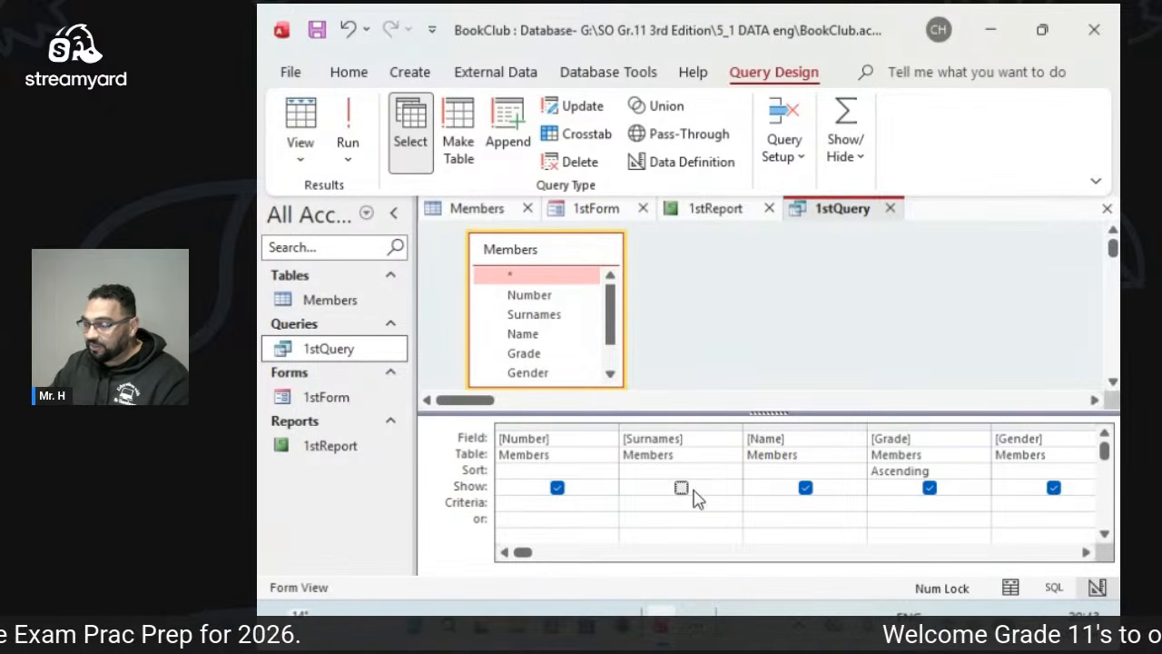
click(361, 136)
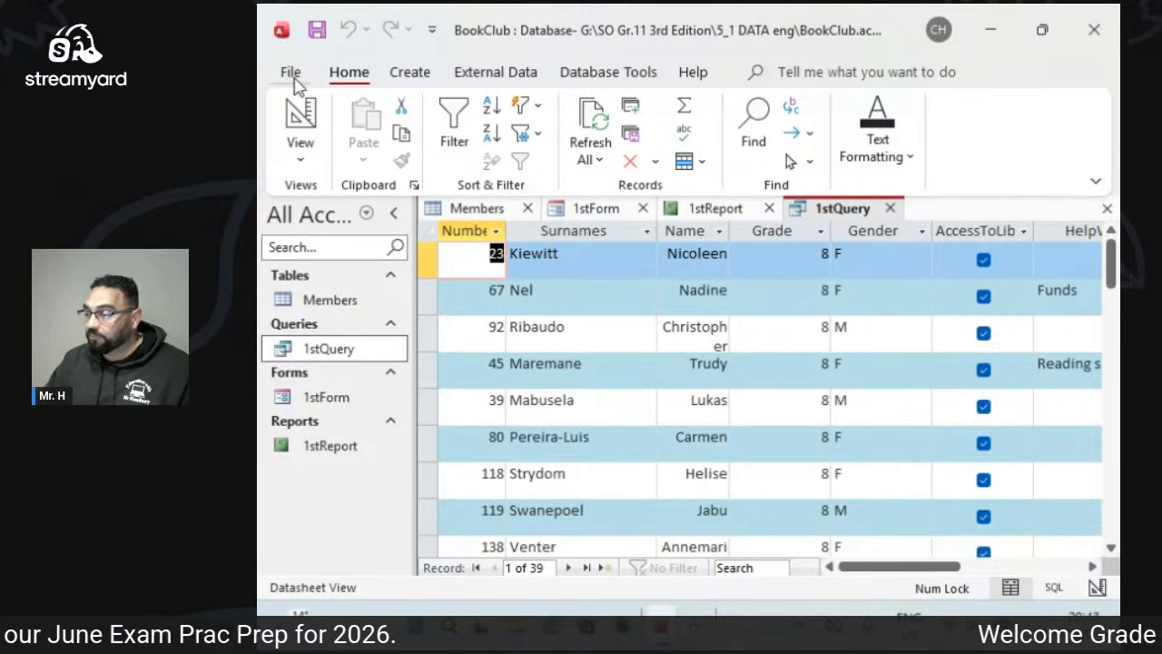
Return to 1stQuery's design, go to the Surnames criteria, and run the query without entering any criteria.
click(304, 123)
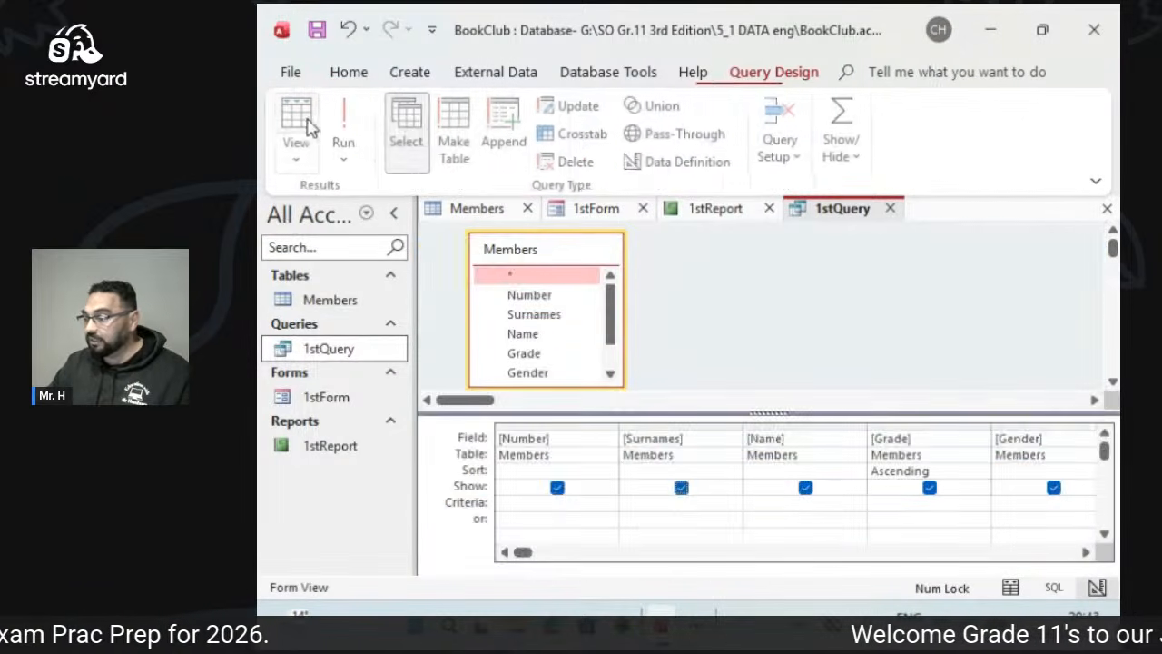
click(712, 505)
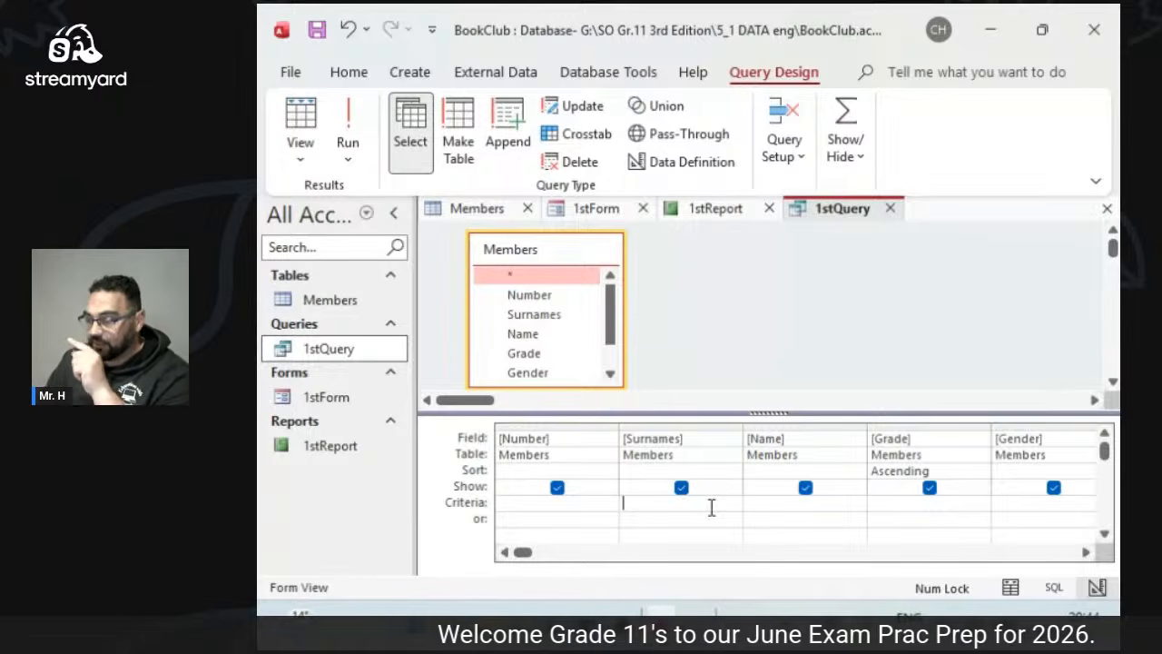
click(348, 118)
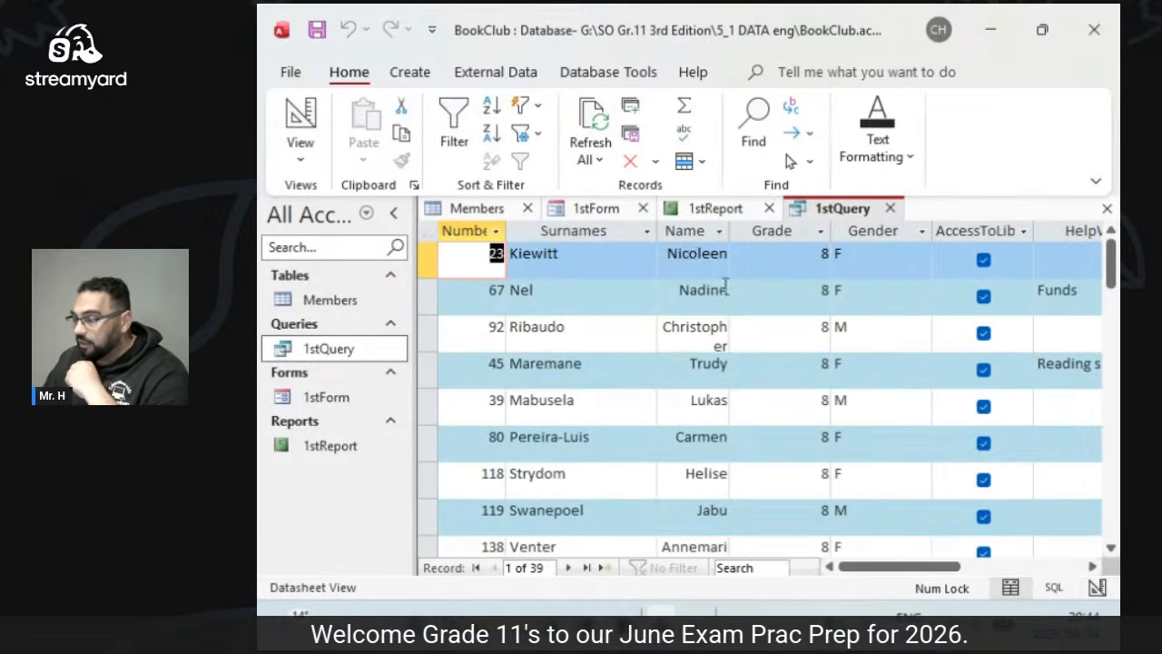
Look through 1stQuery's results, then set the Grade criteria to 10 in its design and run the query.
scroll(808, 295, down, 6)
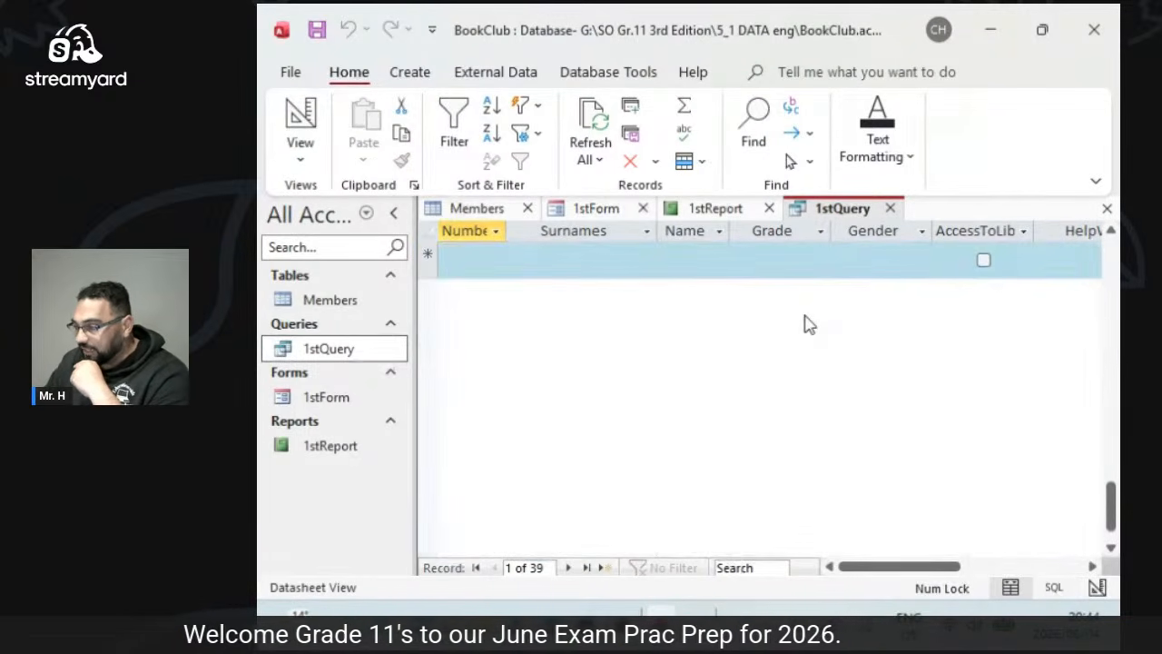
scroll(808, 327, down, 3)
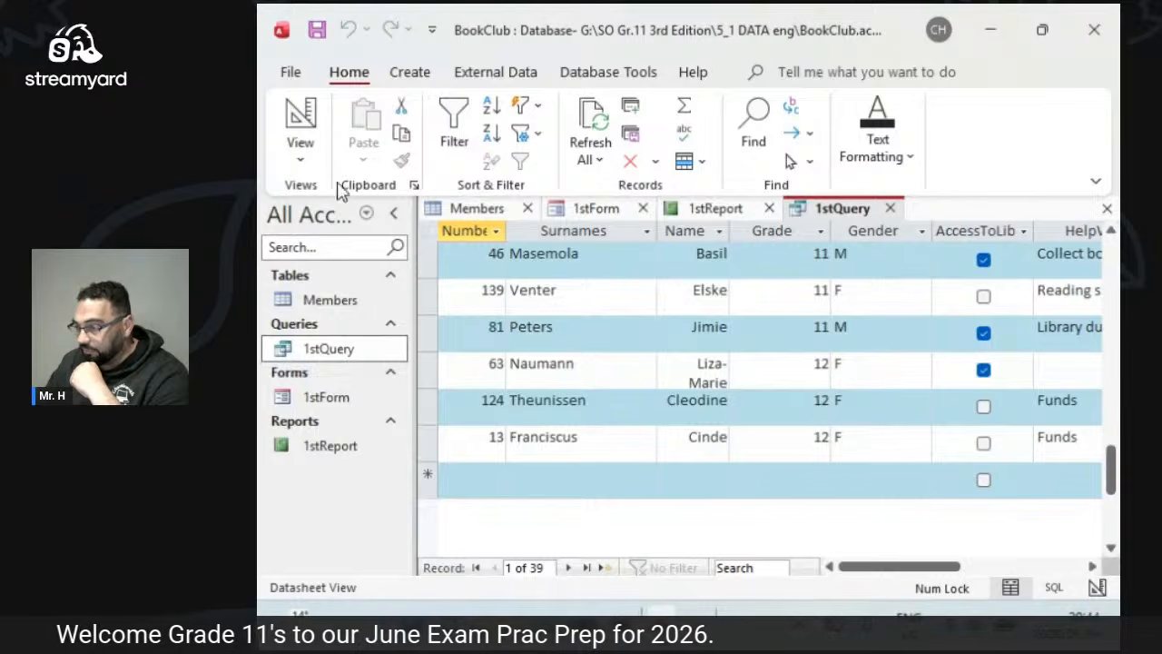
click(301, 122)
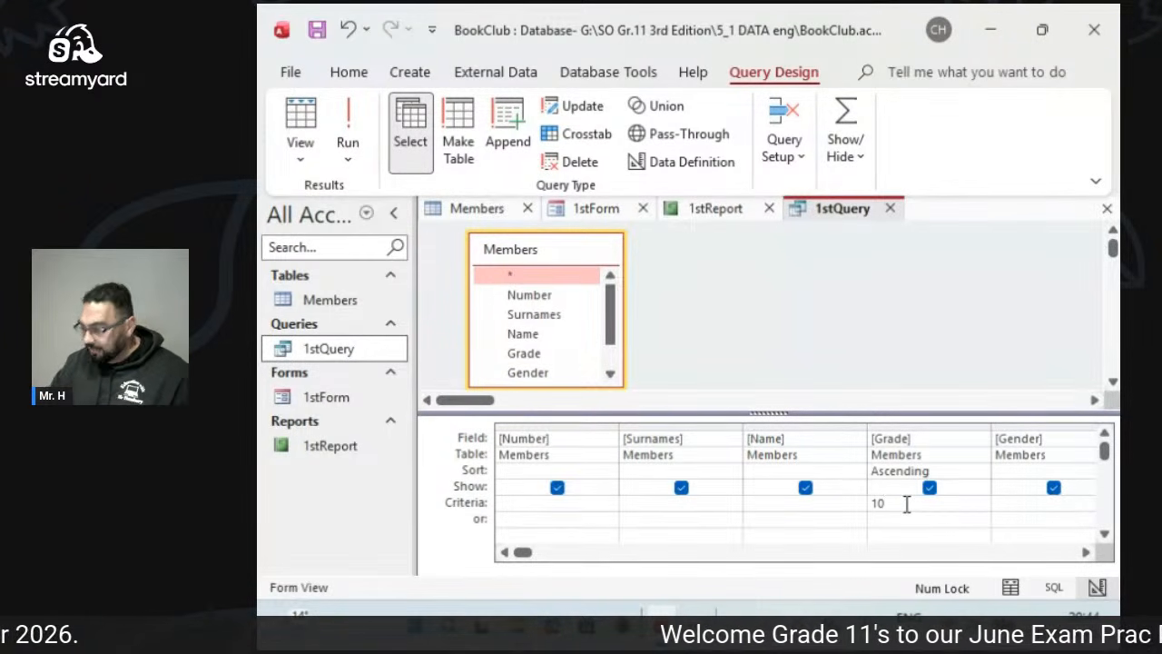
click(350, 122)
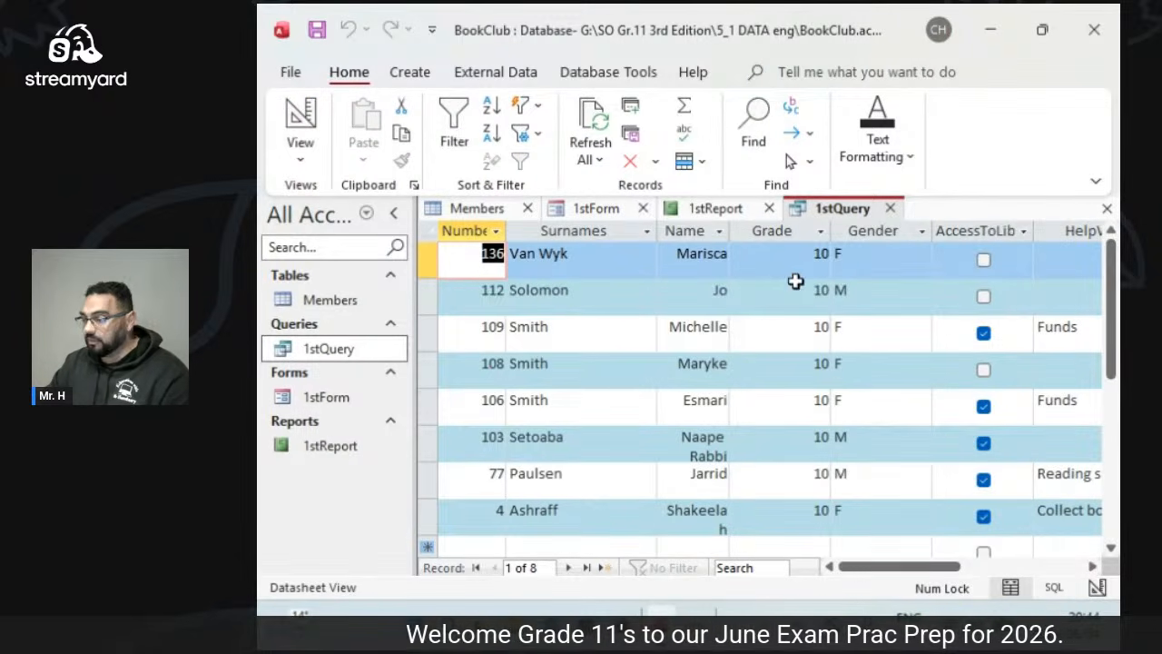
scroll(786, 275, down, 3)
scroll(786, 275, up, 3)
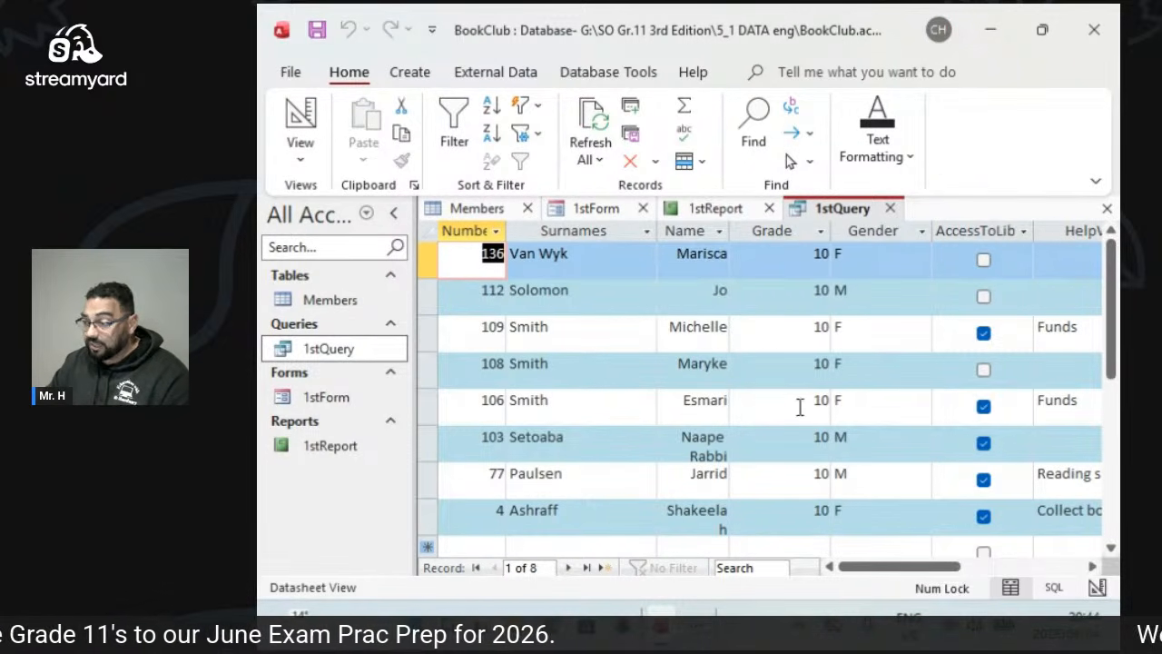
Add the criteria F to 1stQuery's Gender field alongside the Grade criteria and run the query.
click(300, 116)
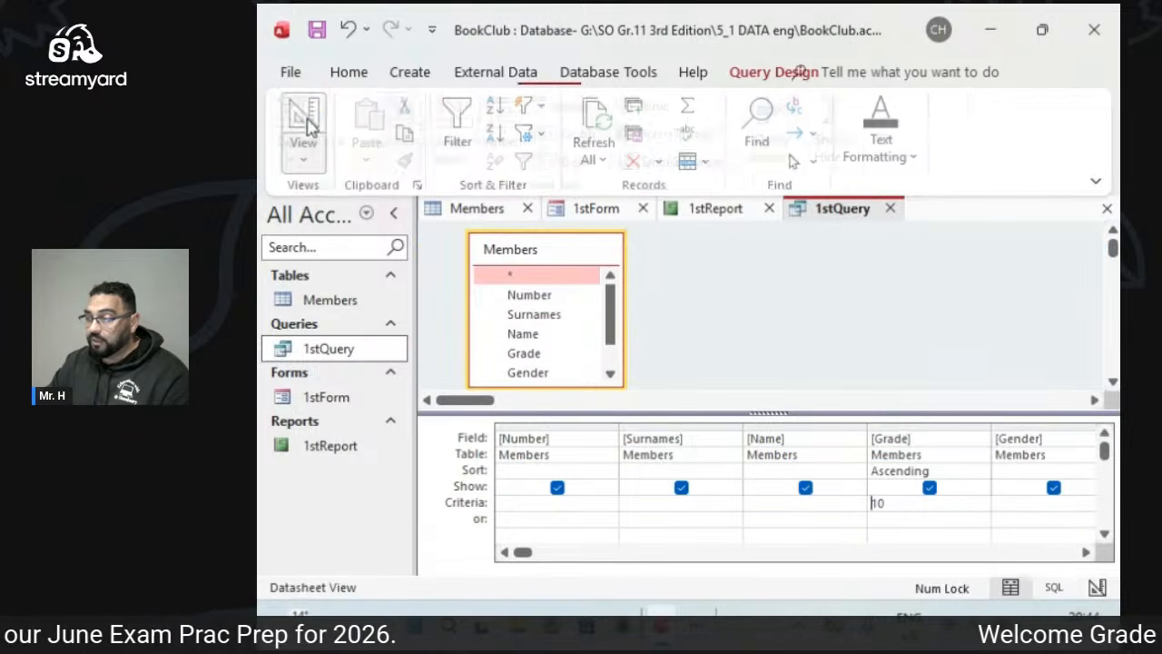
click(1017, 506)
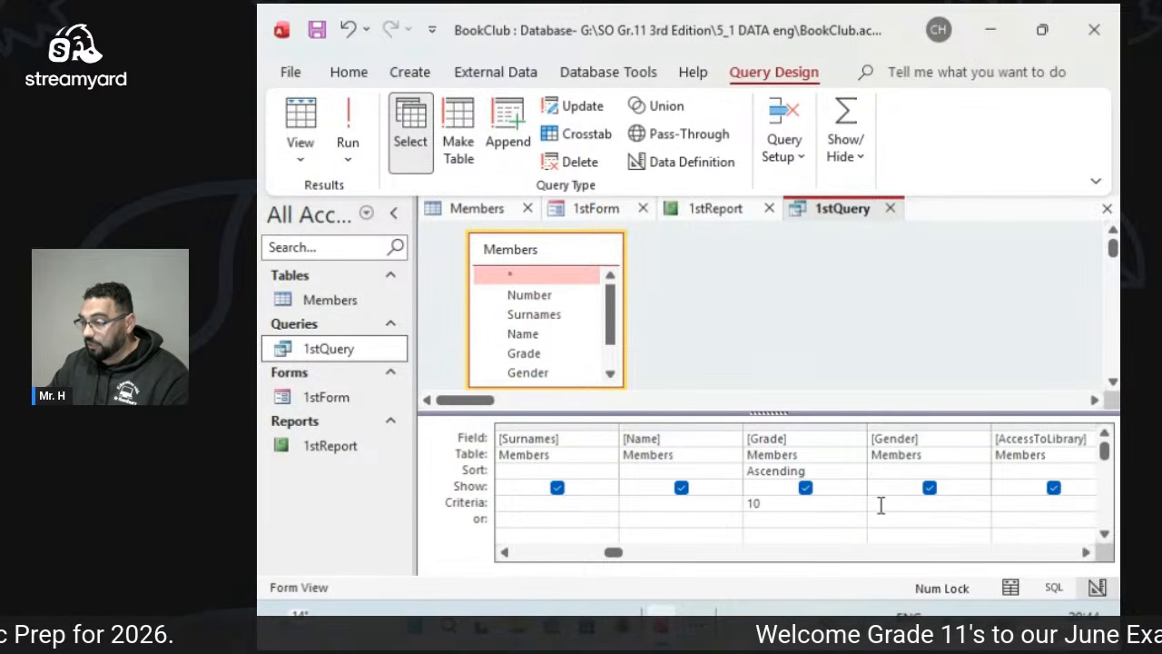
text(F)
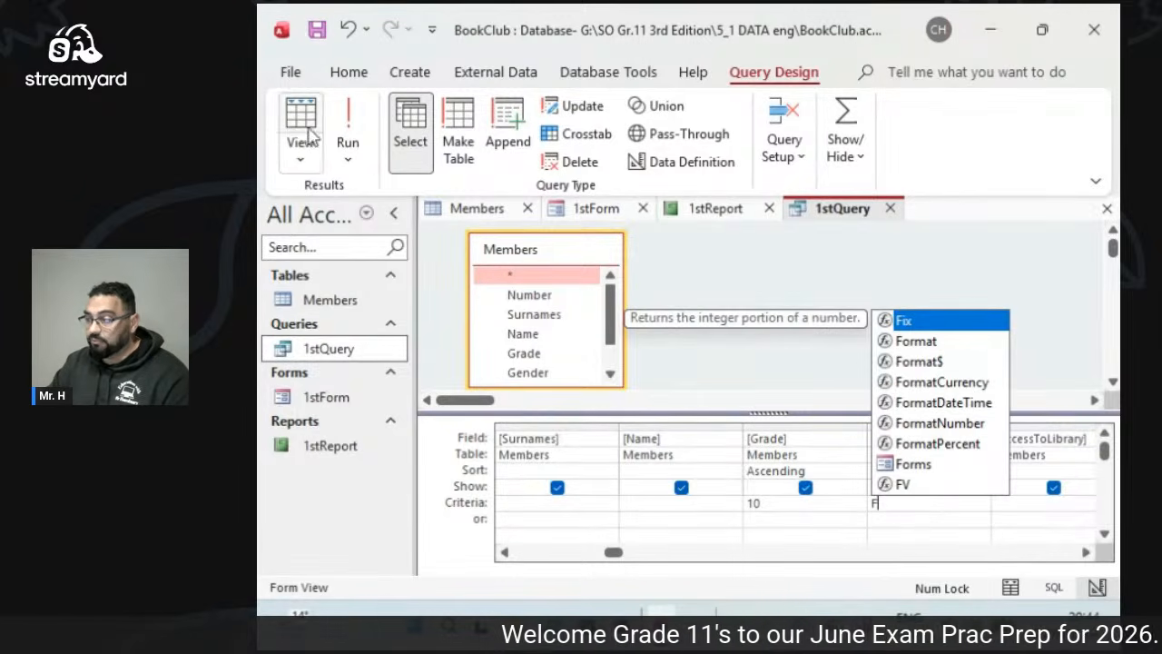
click(348, 127)
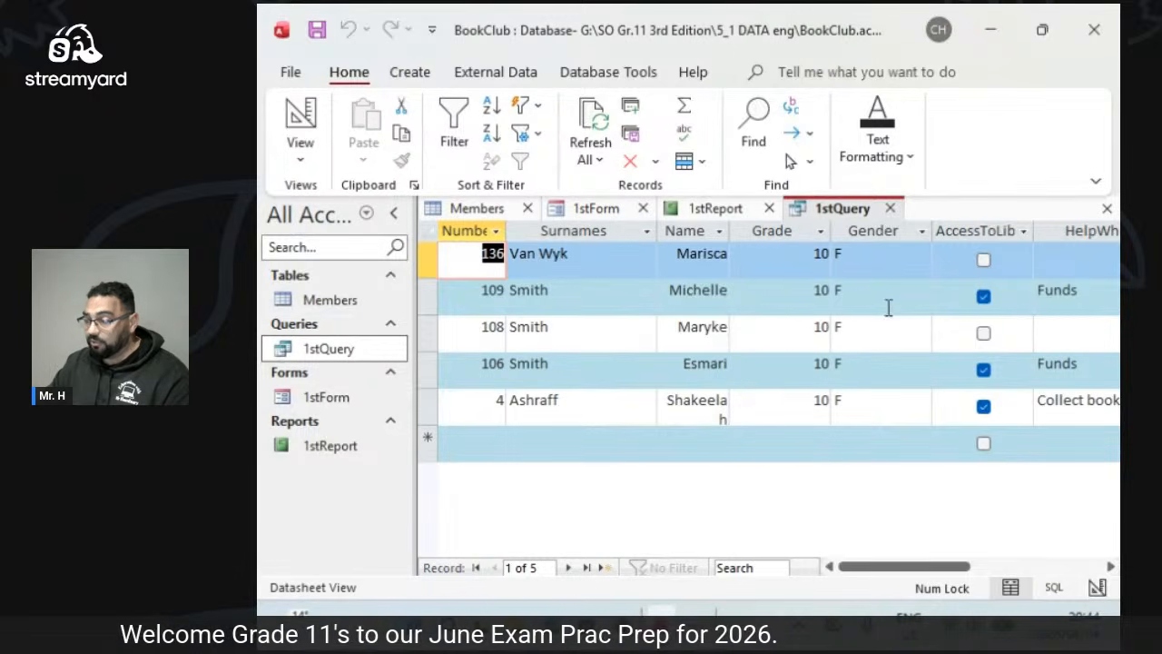
Clear 1stQuery's Grade and Gender criteria and rerun it, then set the Gender criteria to <>F and review the results.
click(309, 121)
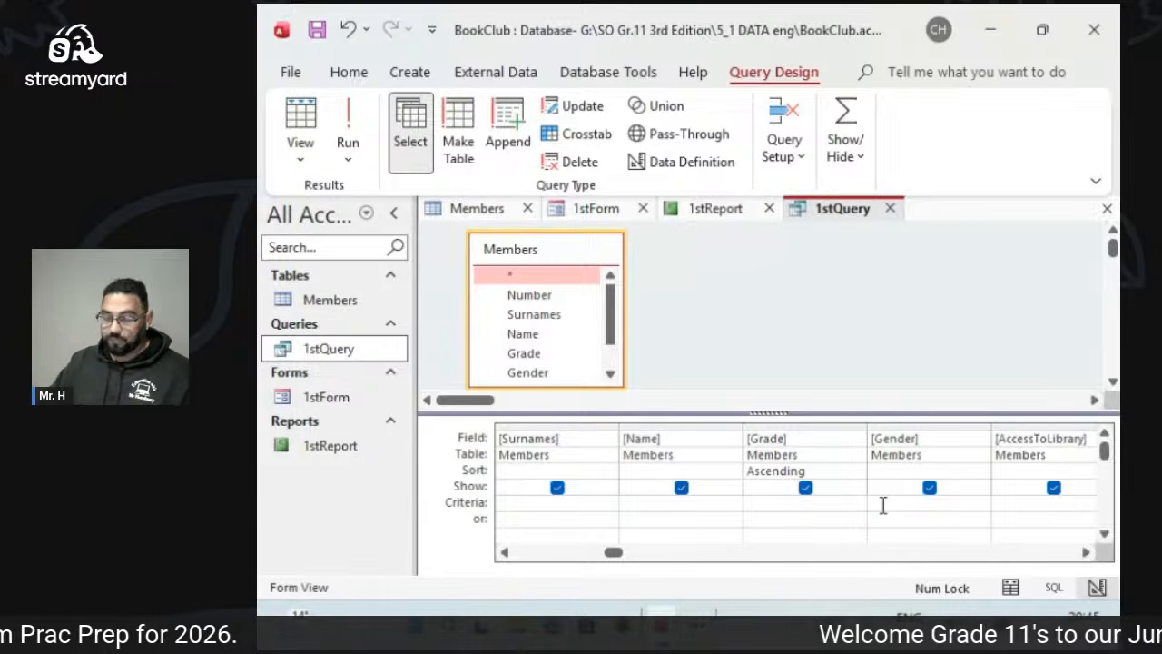
click(347, 127)
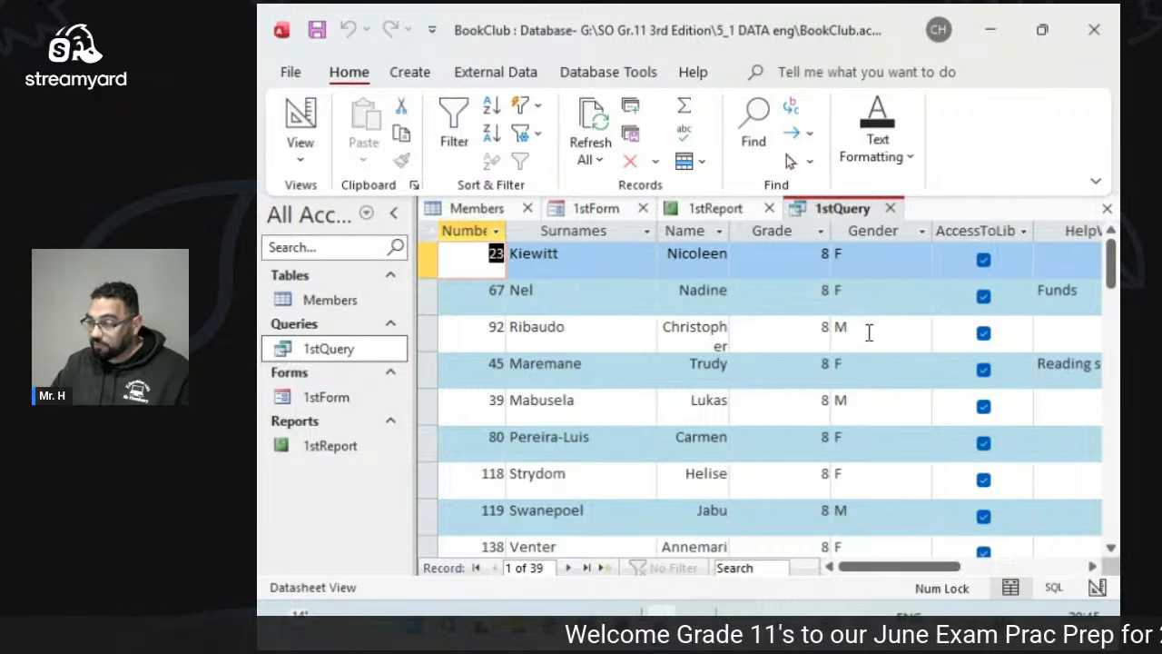
click(301, 118)
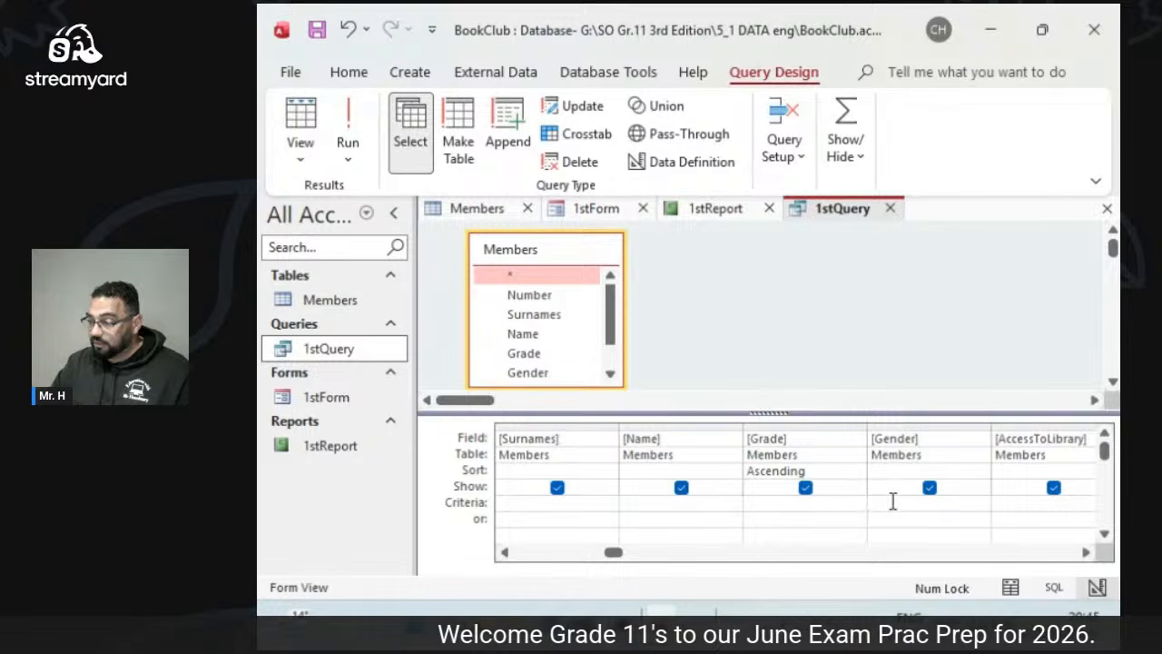
click(893, 501)
text(<>)
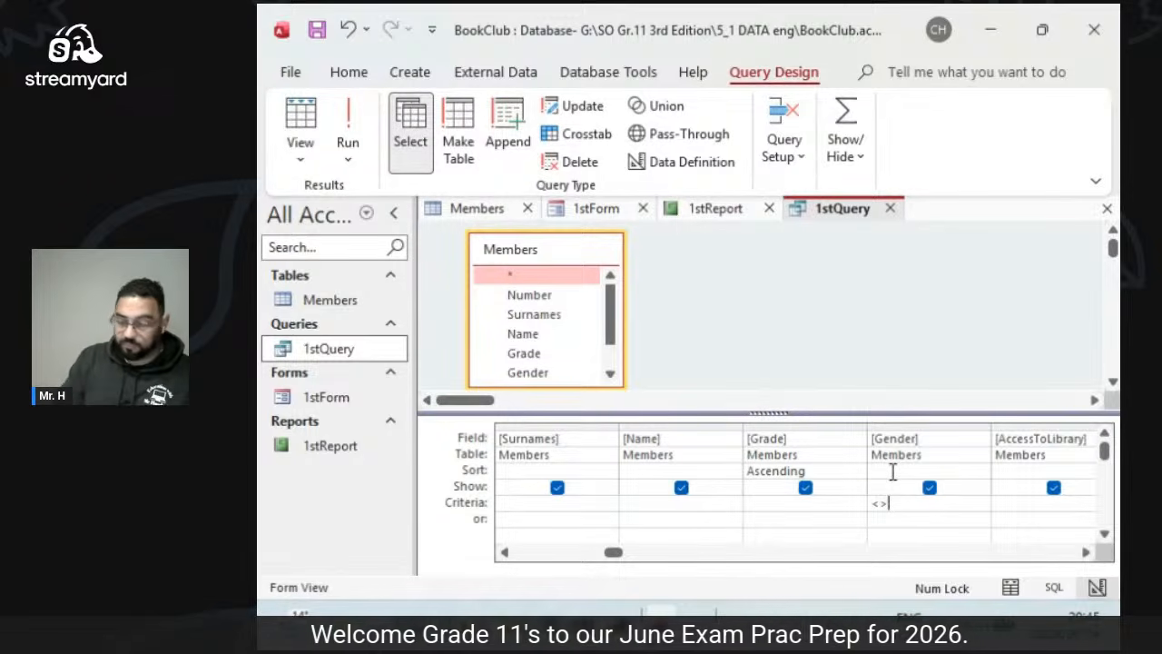
text(F)
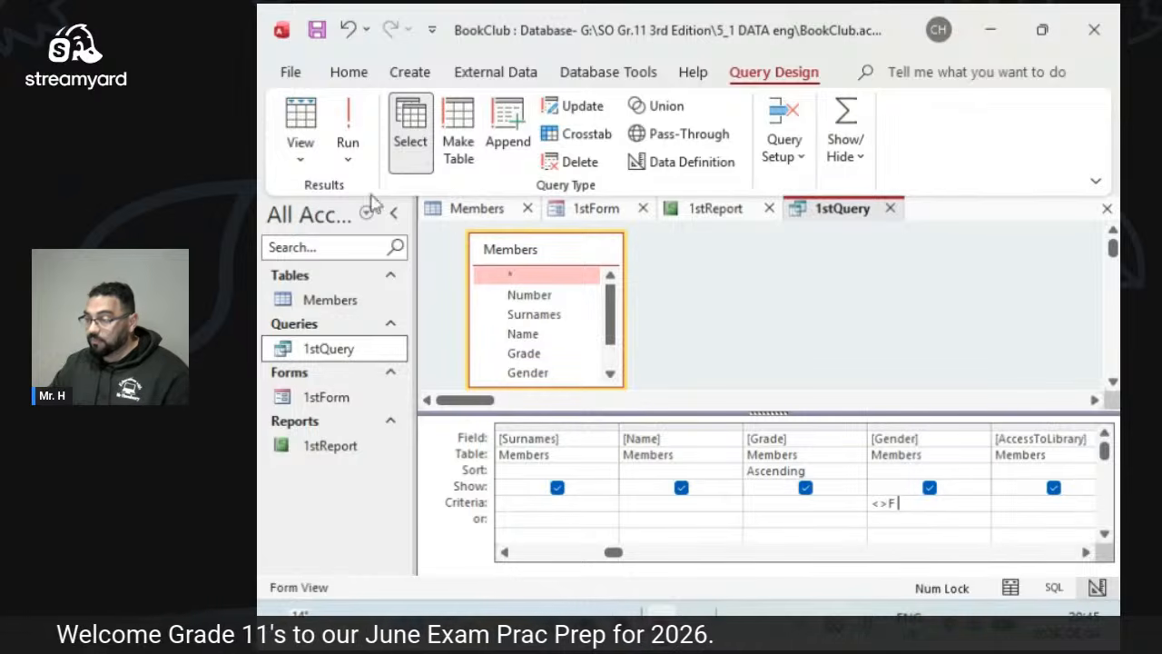
click(336, 156)
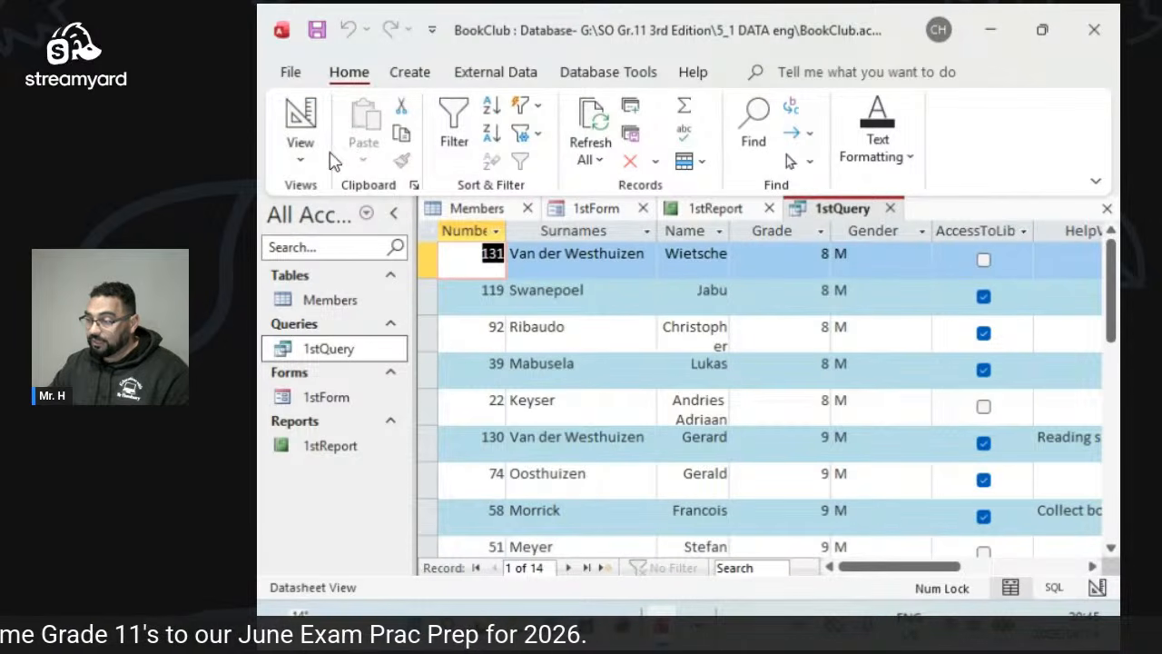
scroll(867, 347, down, 5)
scroll(866, 298, up, 5)
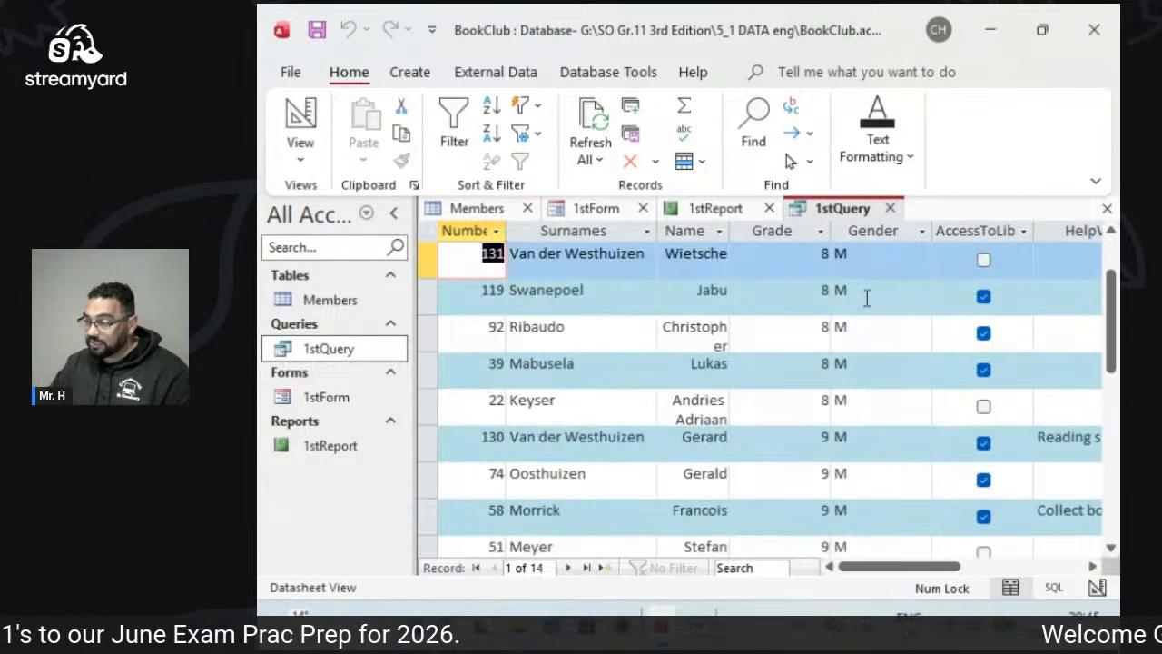
Add the criteria <>9 to 1stQuery's Grade field, run the query and look through the records.
click(300, 118)
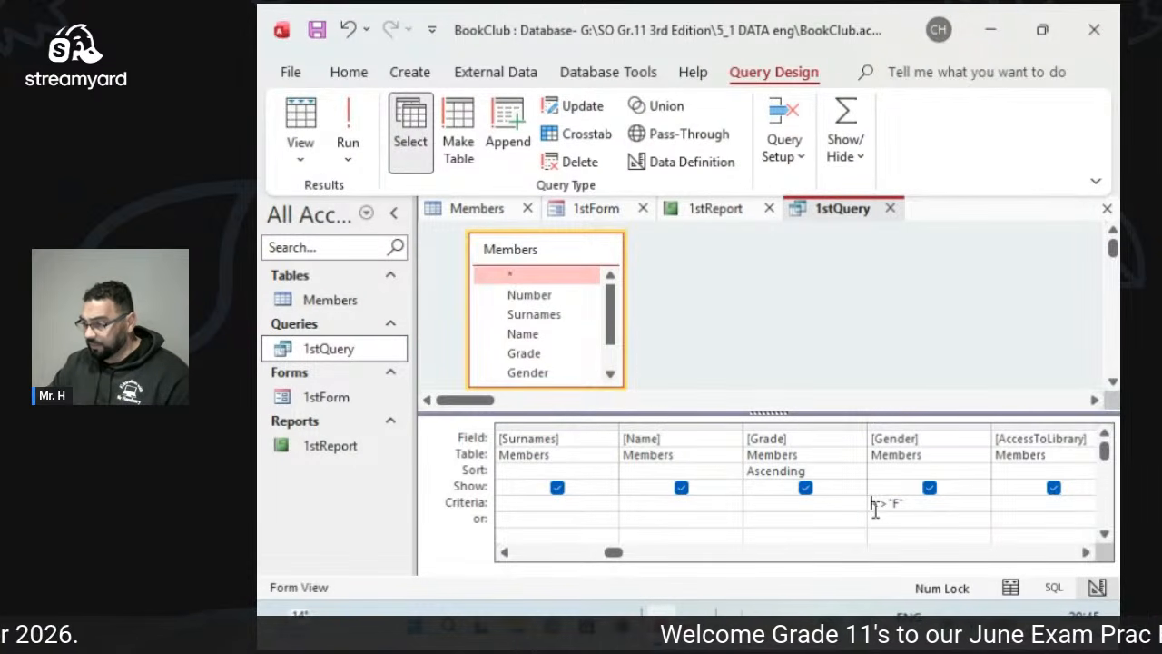
drag(873, 505, 890, 509)
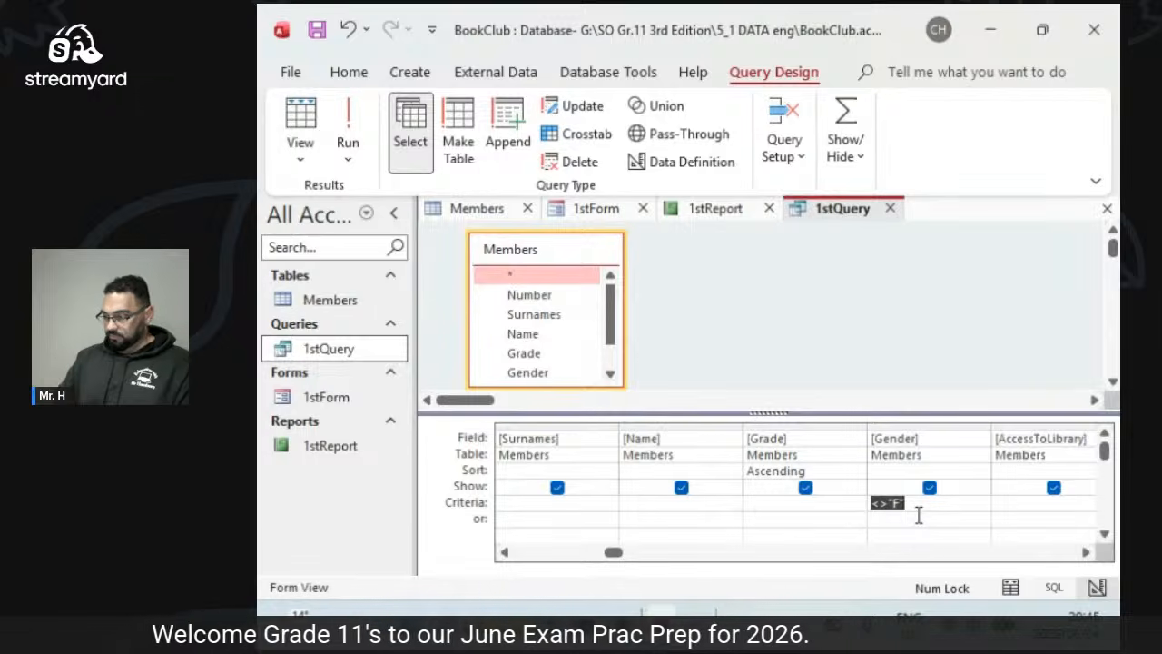
click(825, 502)
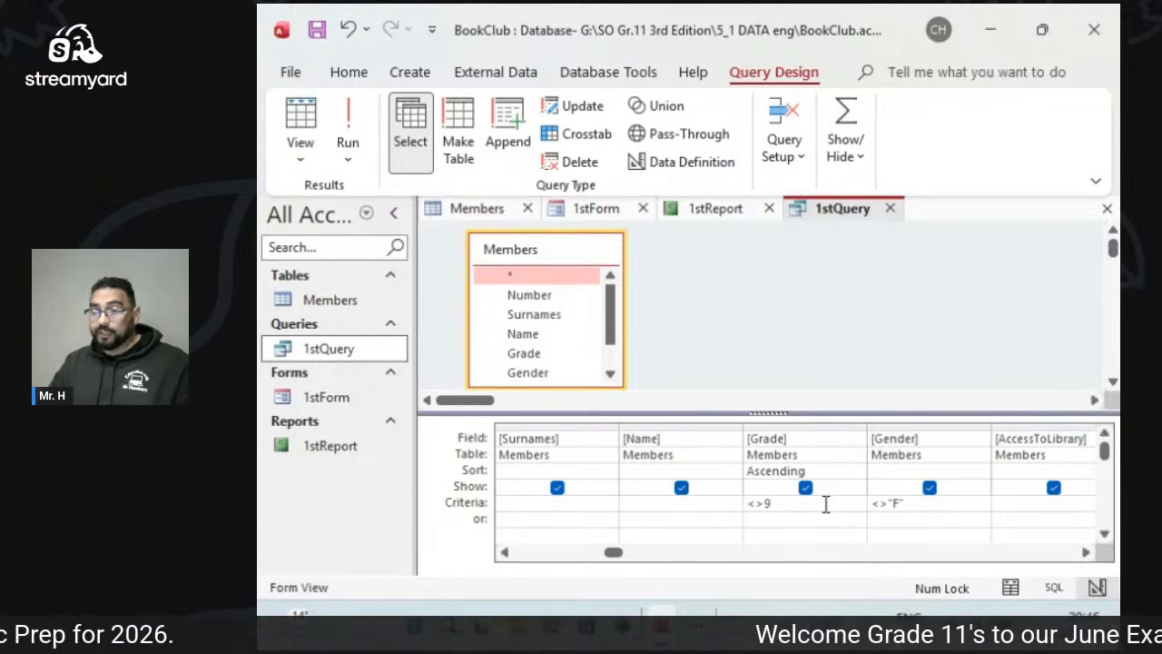
click(356, 118)
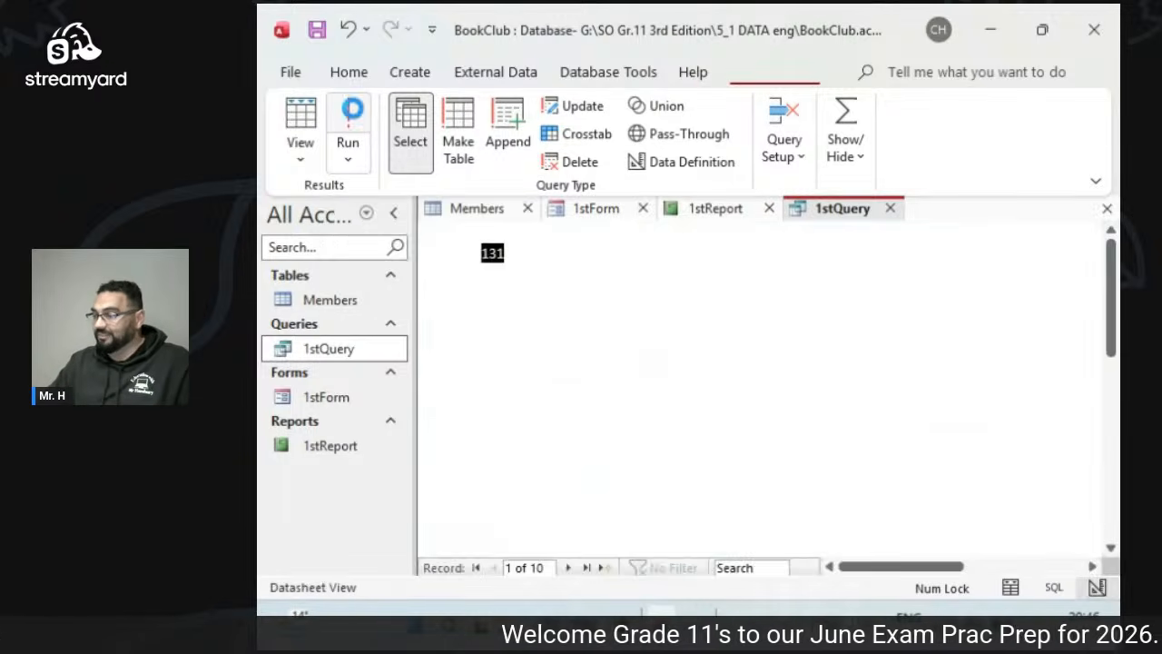
scroll(682, 345, down, 1)
scroll(752, 402, up, 1)
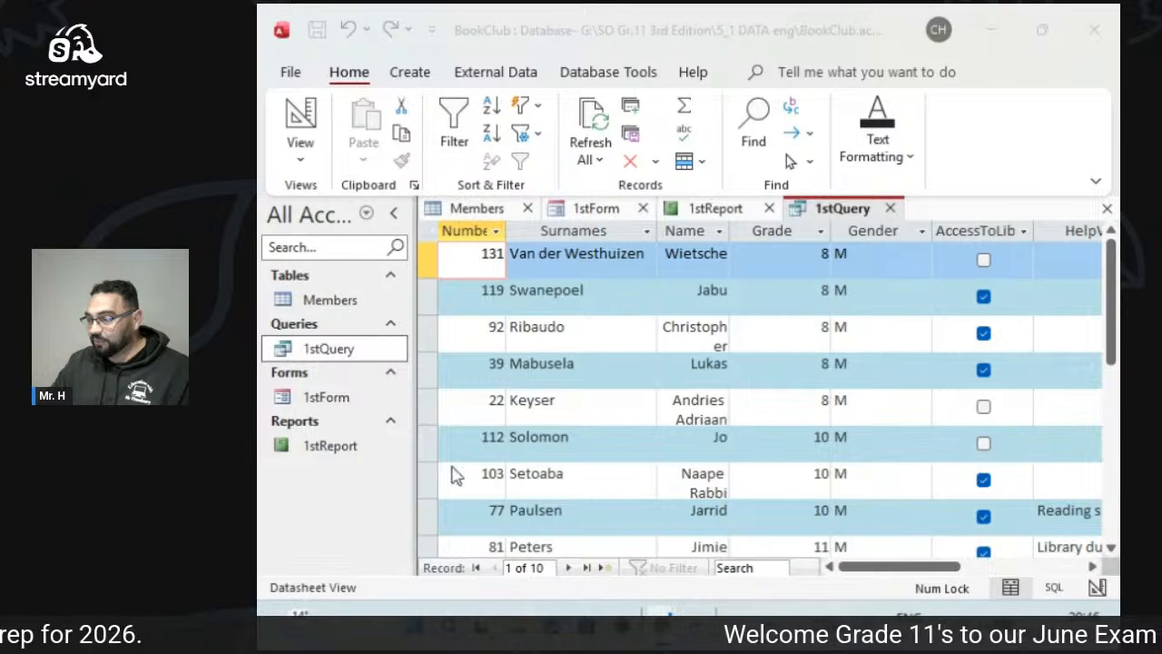
Return 1stQuery to Design View, then close the BookClub database without saving the design changes.
right_click(343, 351)
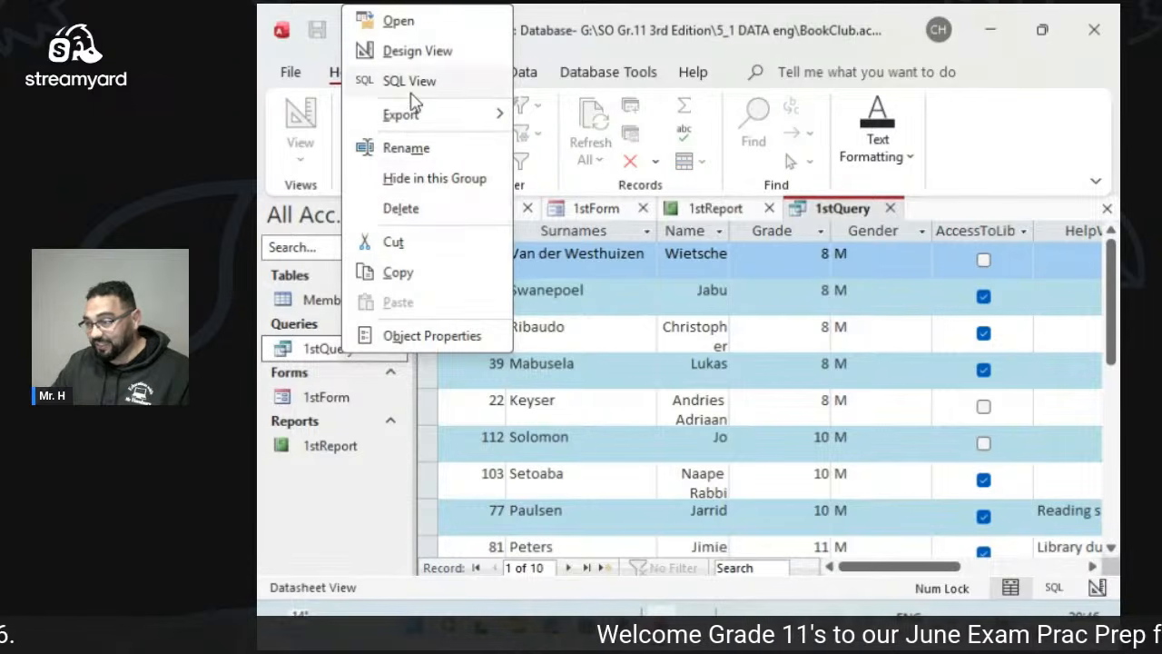
click(417, 51)
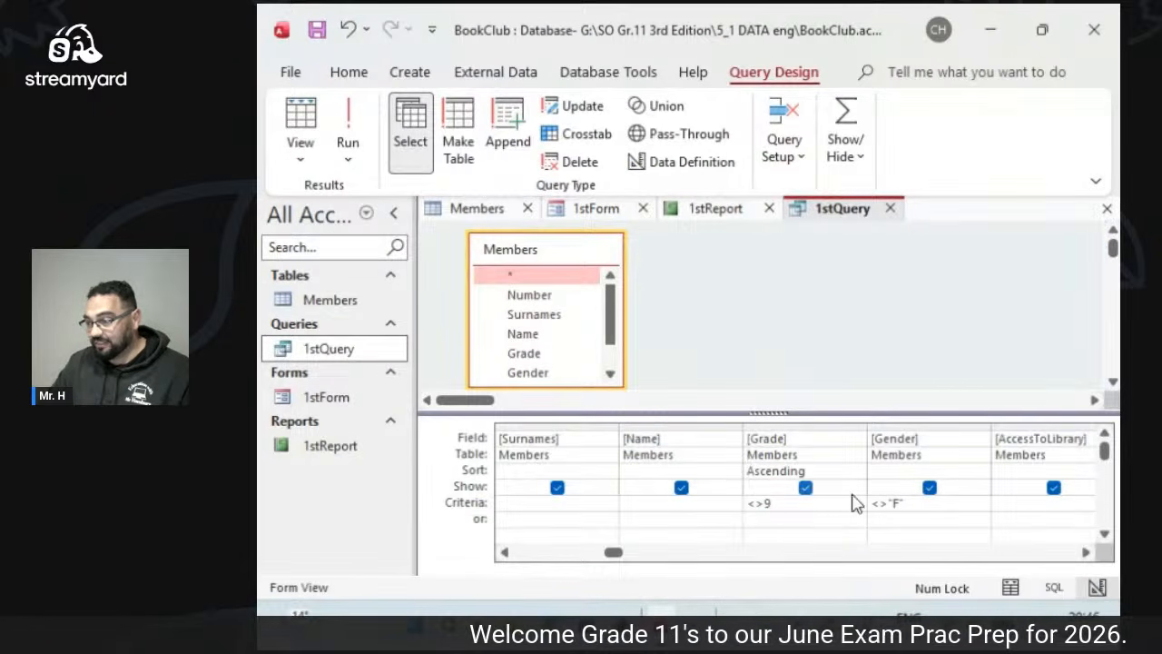
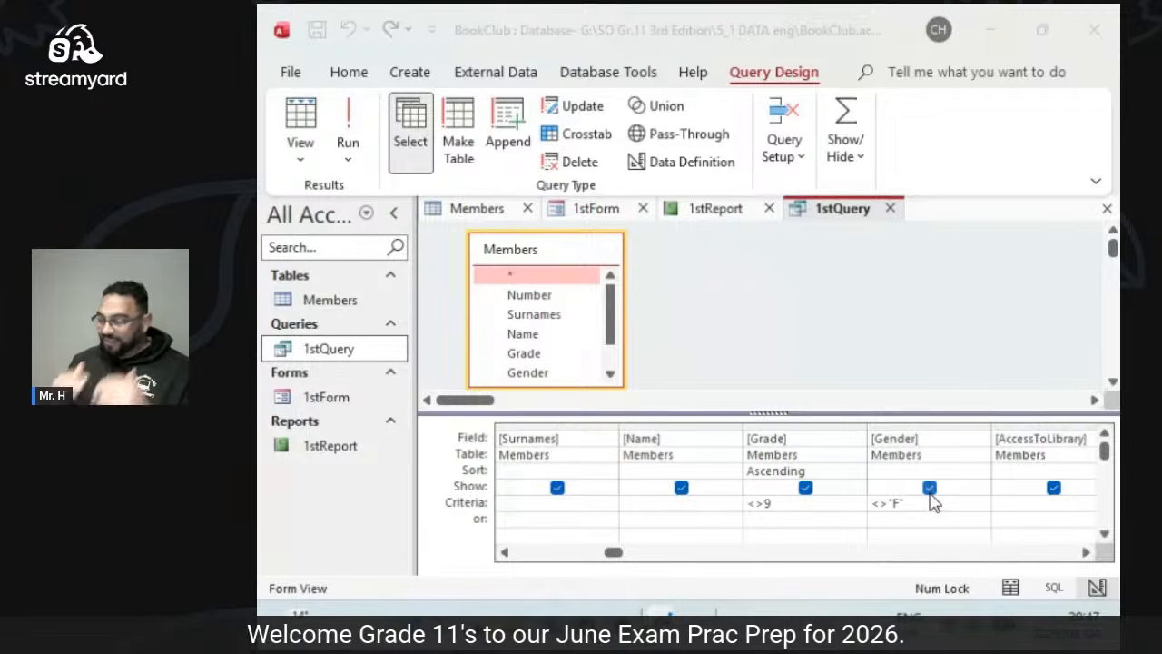
click(1094, 30)
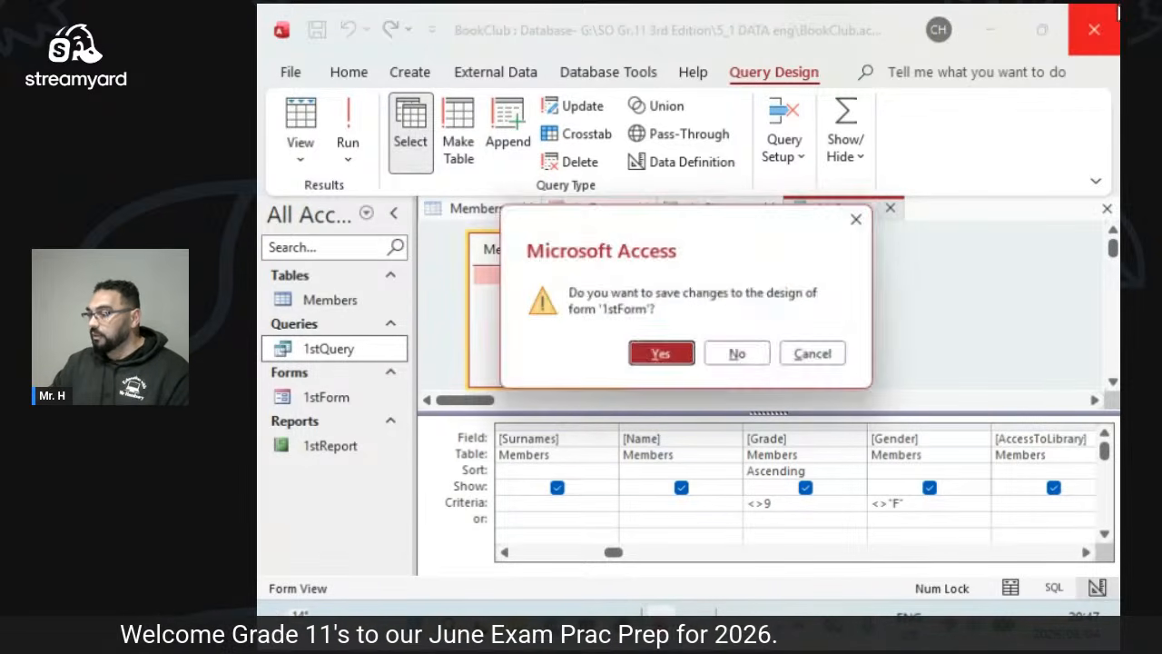
click(726, 363)
click(733, 361)
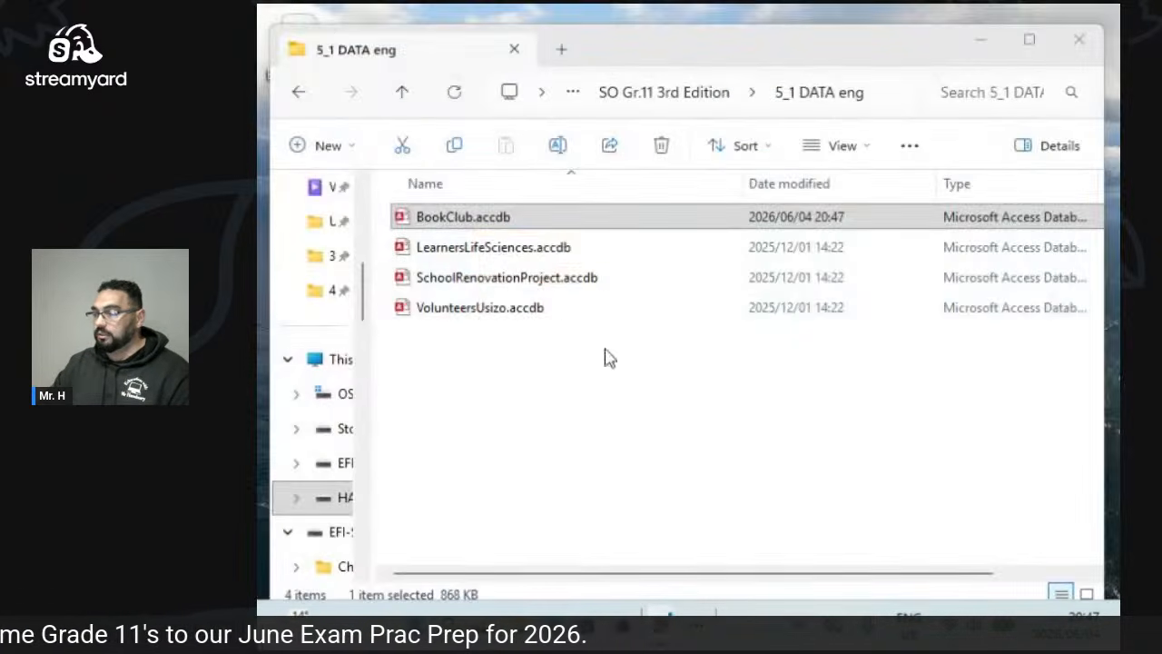
Go back to the SO Gr.11 3rd Edition folder in File Explorer and open the 6_1 DATA eng folder.
click(299, 92)
scroll(506, 320, down, 2)
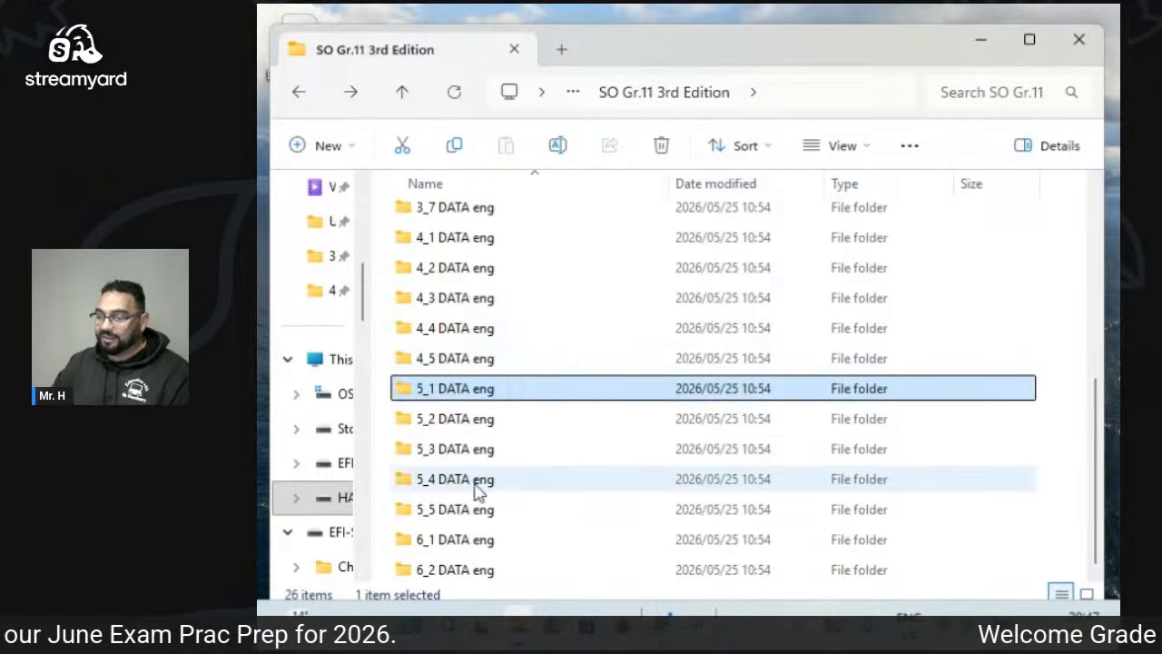
double_click(481, 542)
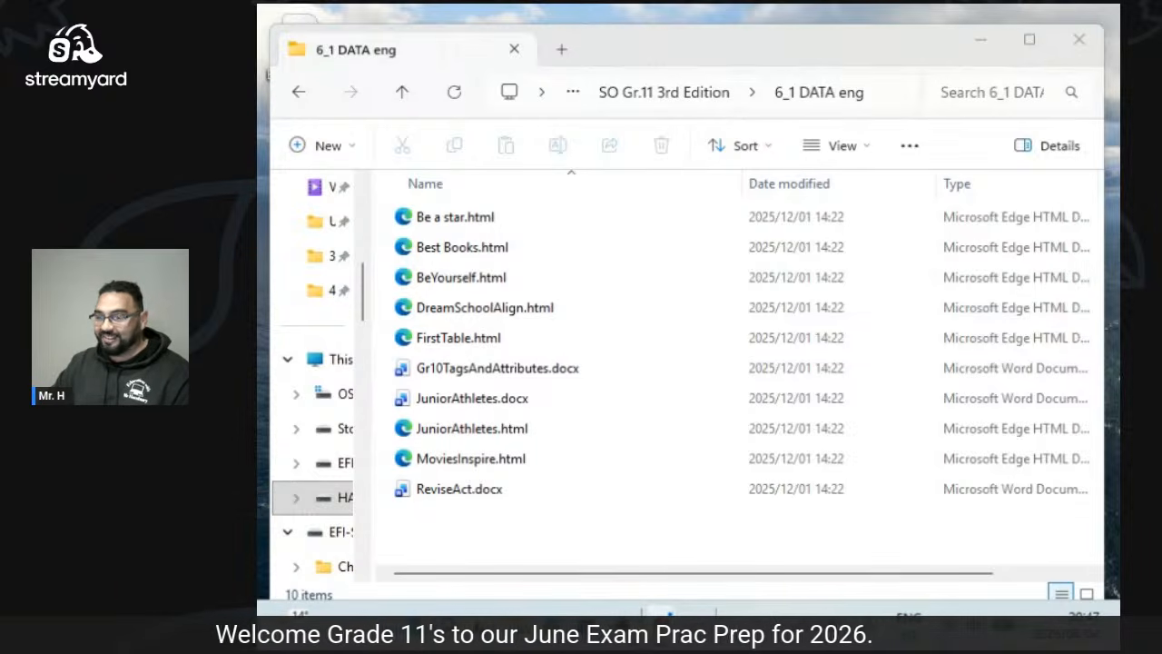
Preview Best Books.html, DreamSchoolAlign.html, FirstTable.html and Be a star.html in the browser, closing each page after viewing it.
double_click(484, 251)
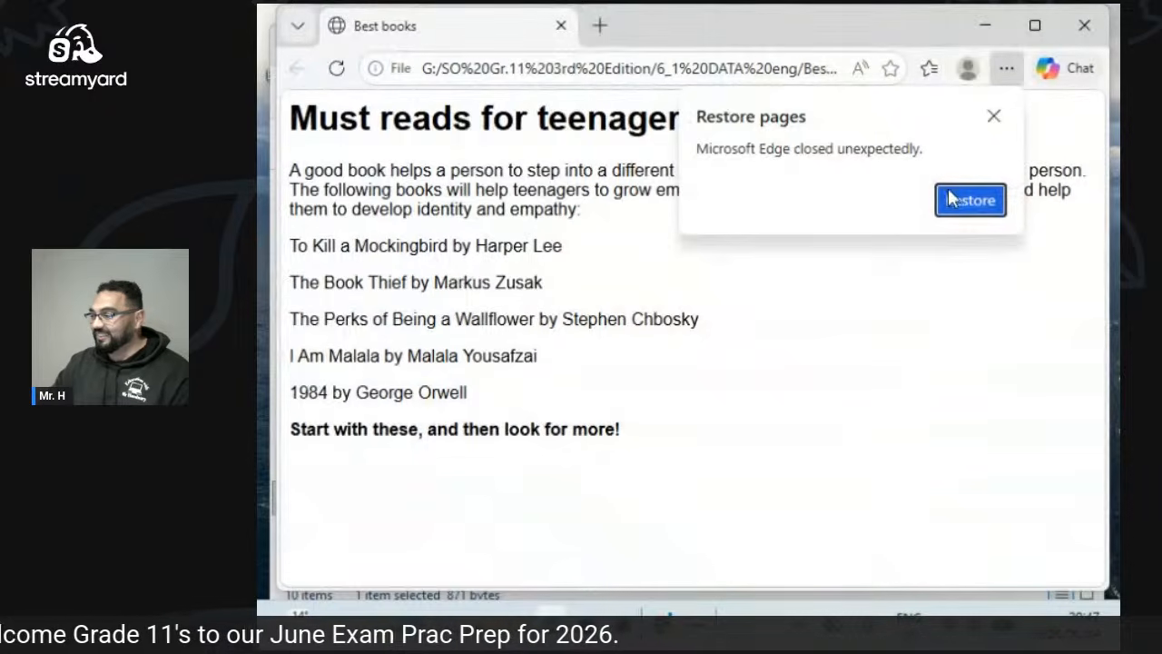
click(1084, 25)
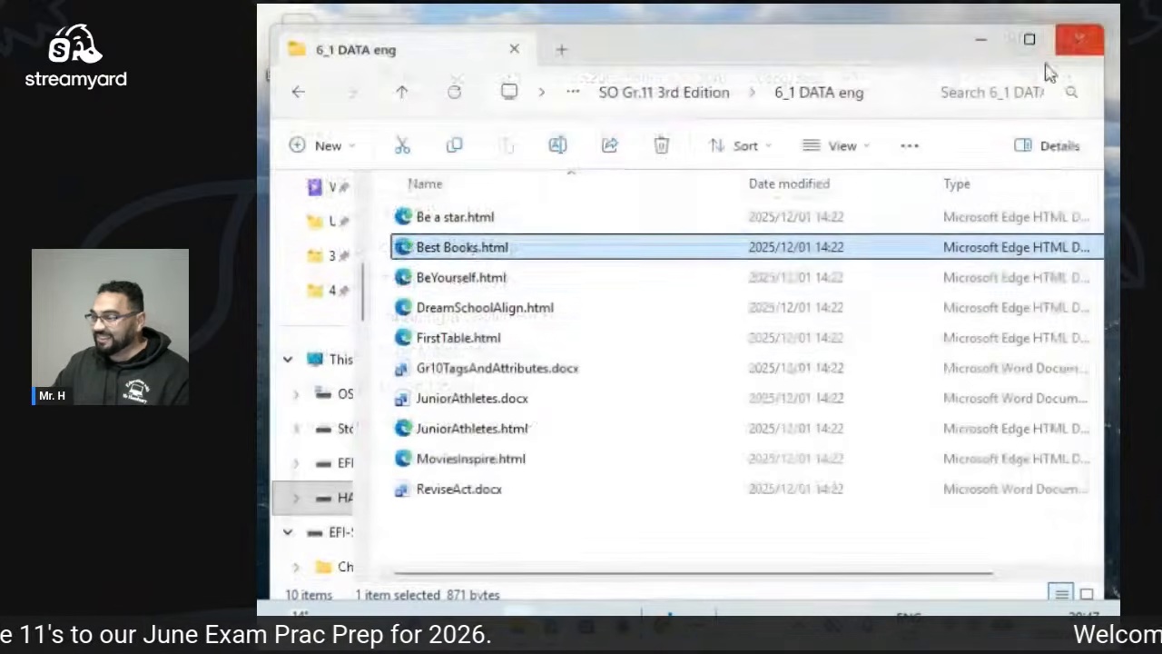
click(470, 313)
double_click(470, 318)
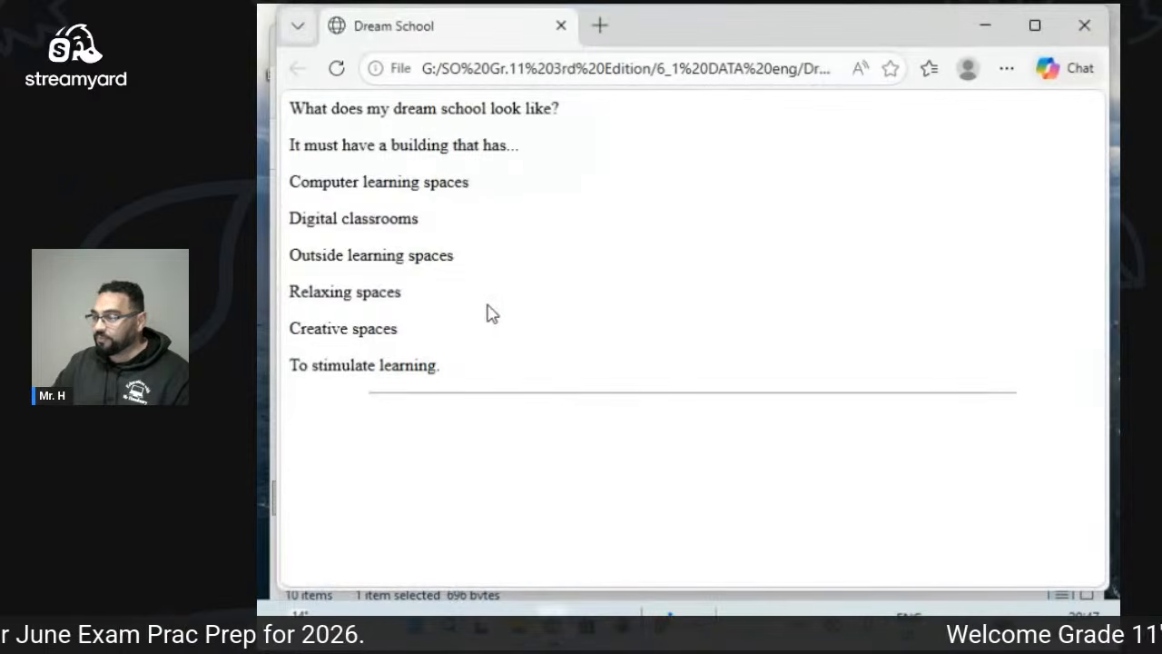
click(1084, 25)
double_click(500, 338)
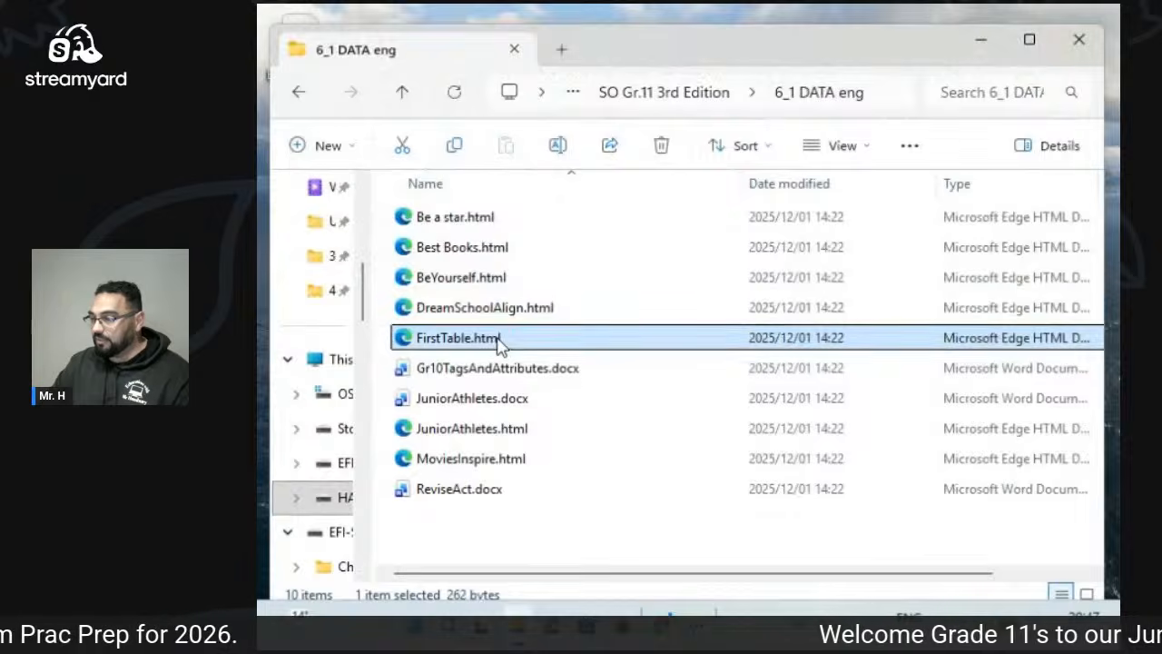
click(1080, 27)
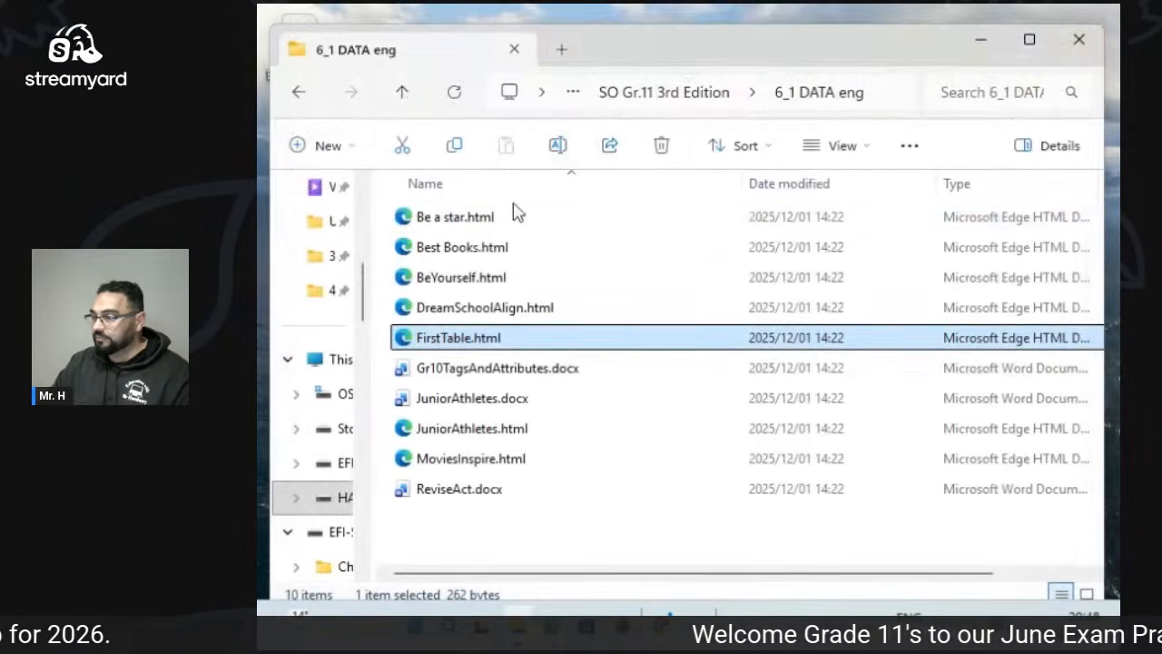
double_click(500, 223)
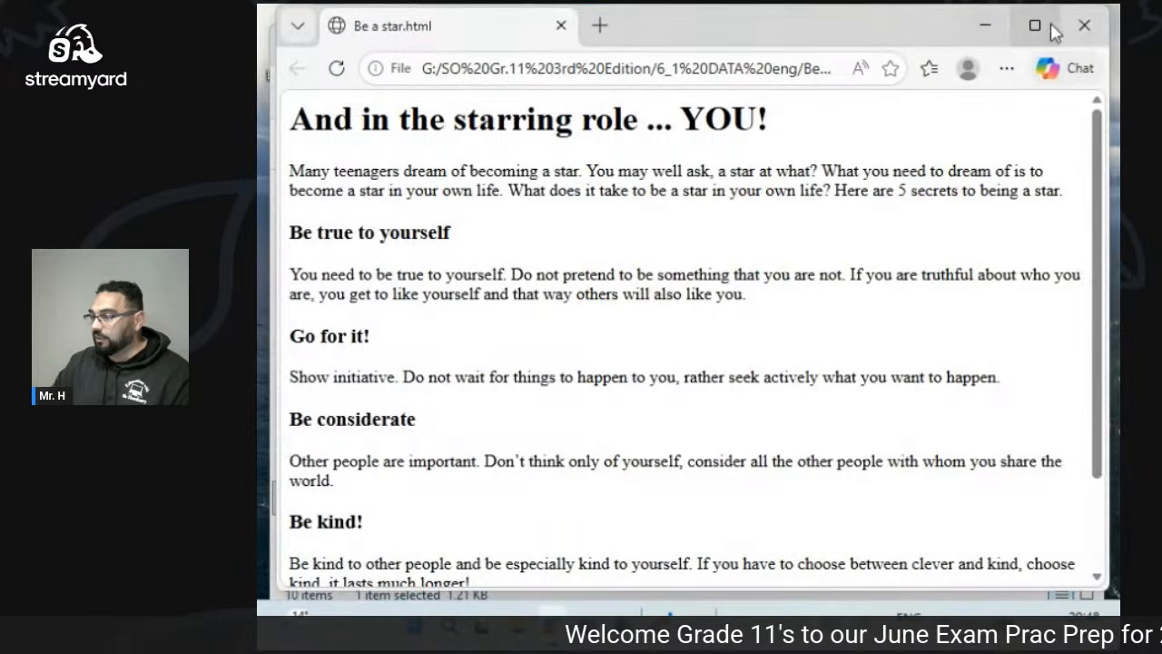
click(1081, 24)
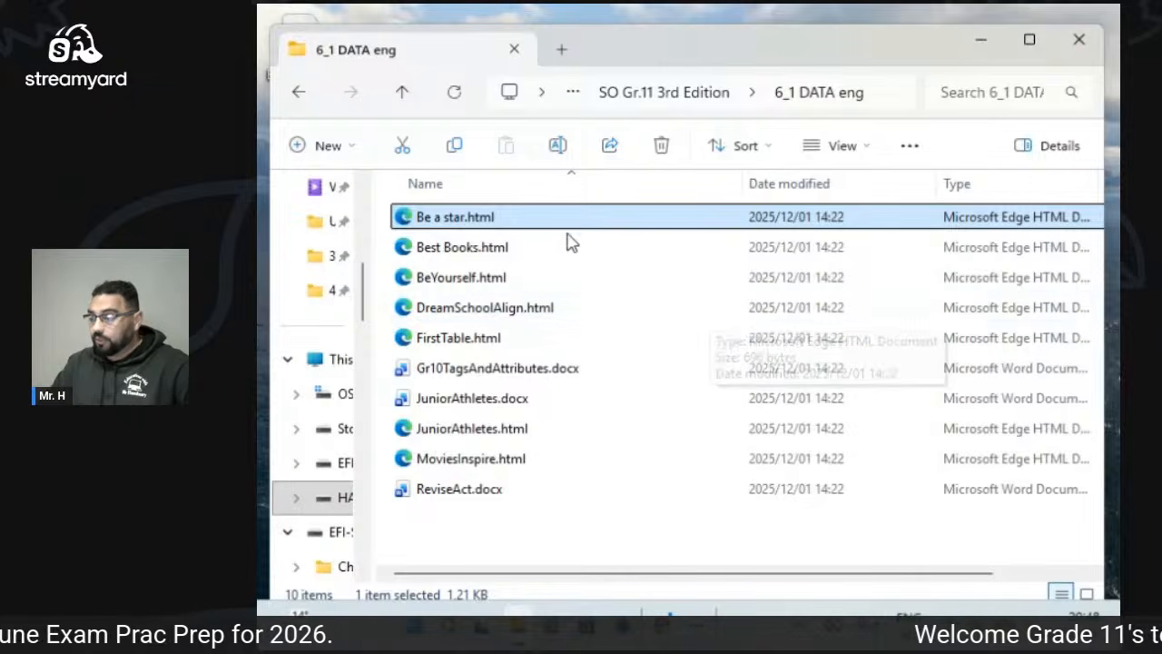
Open Be a star.html in the browser, narrow its window, and open the same file for editing in Notepad.
double_click(450, 222)
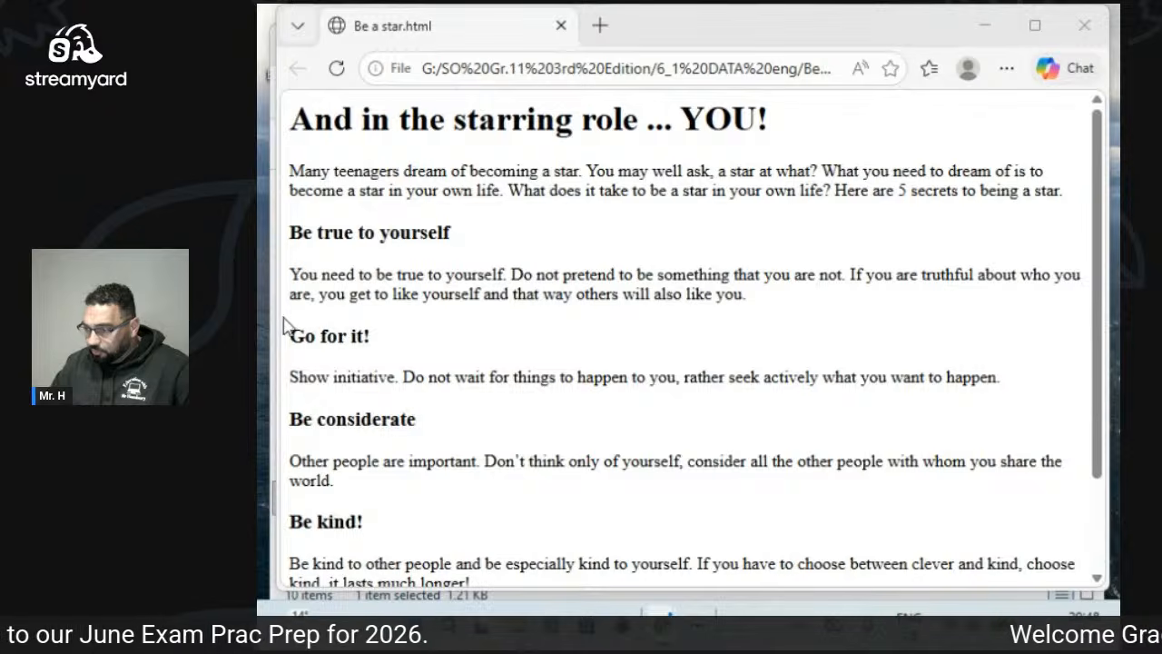
drag(279, 322, 645, 309)
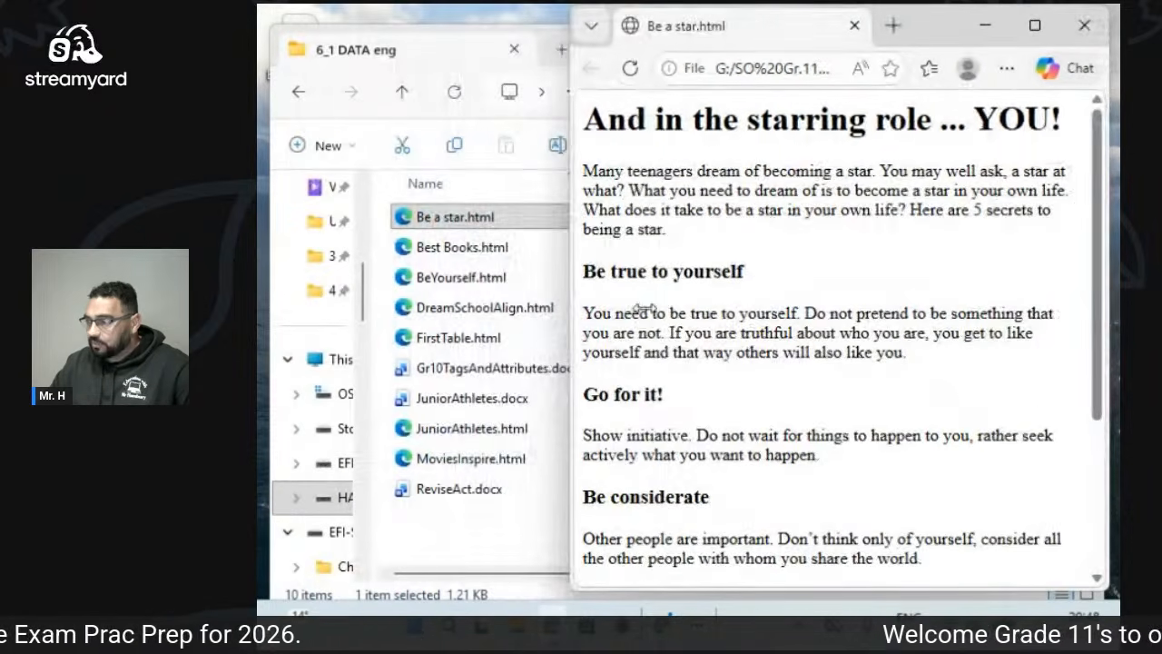
right_click(457, 221)
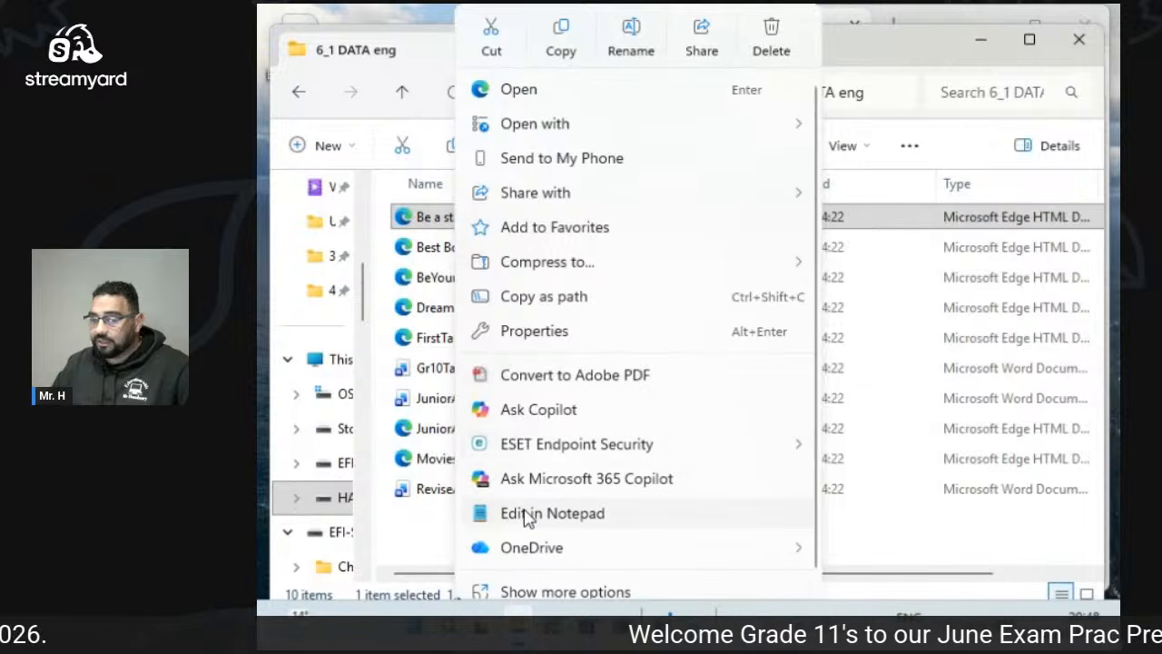
click(526, 514)
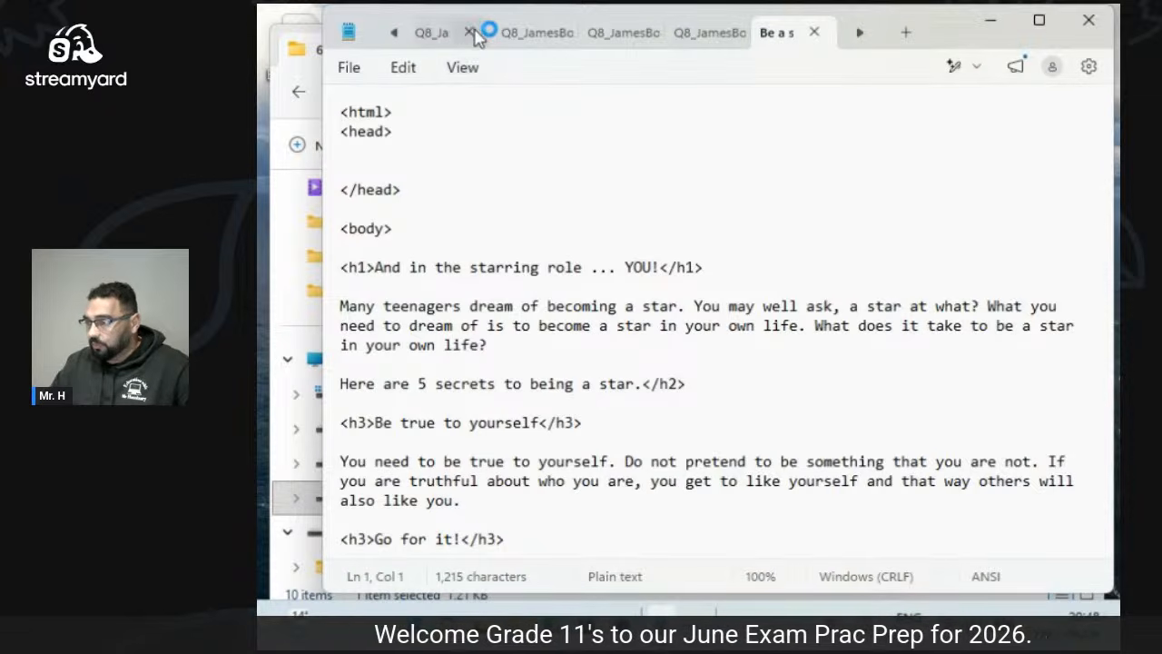
Close the leftover Q8_JamesBo… files and Recycling Webpage.html in Notepad, dismissing any error messages and keeping only Be a star.html open.
click(473, 34)
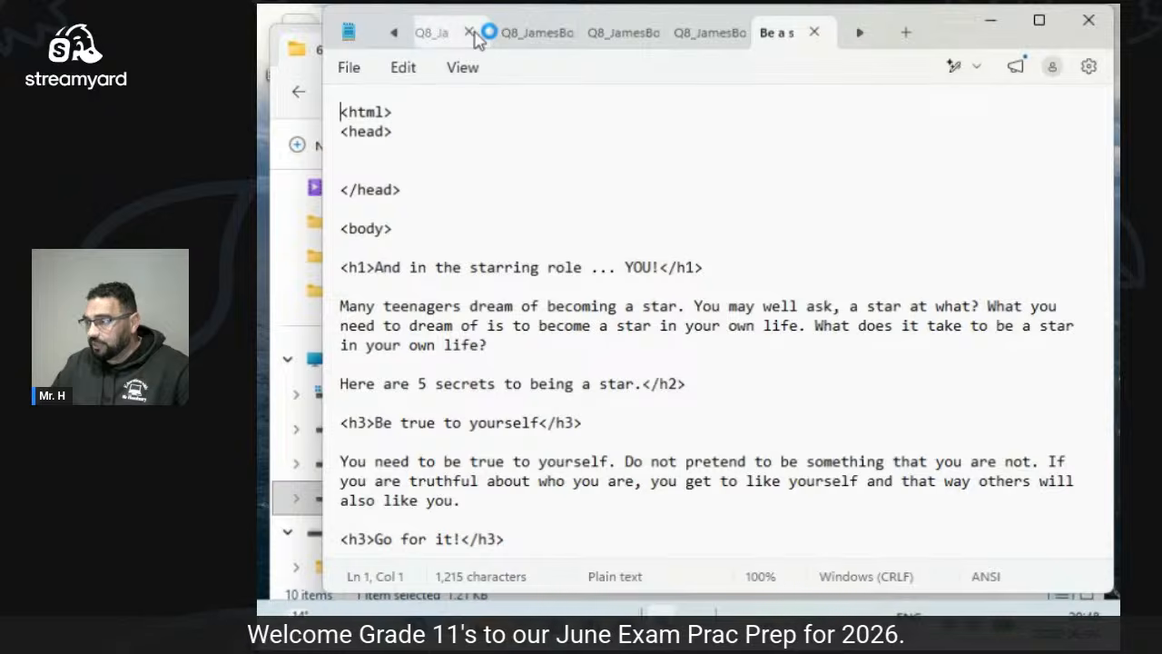
click(754, 367)
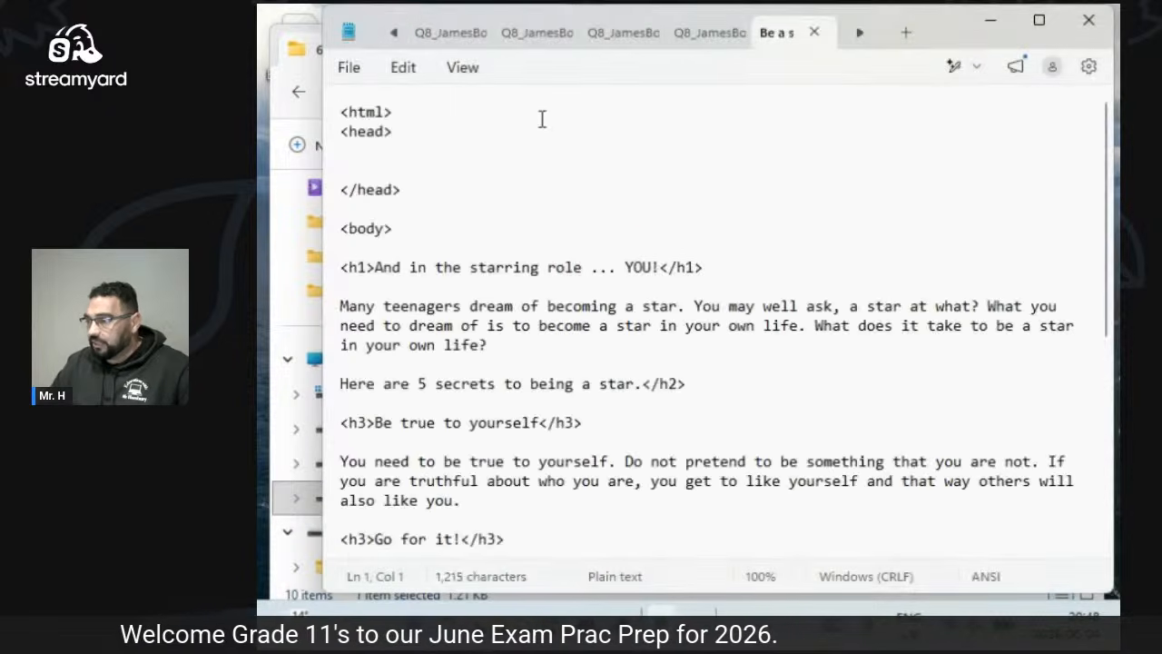
click(471, 33)
click(753, 374)
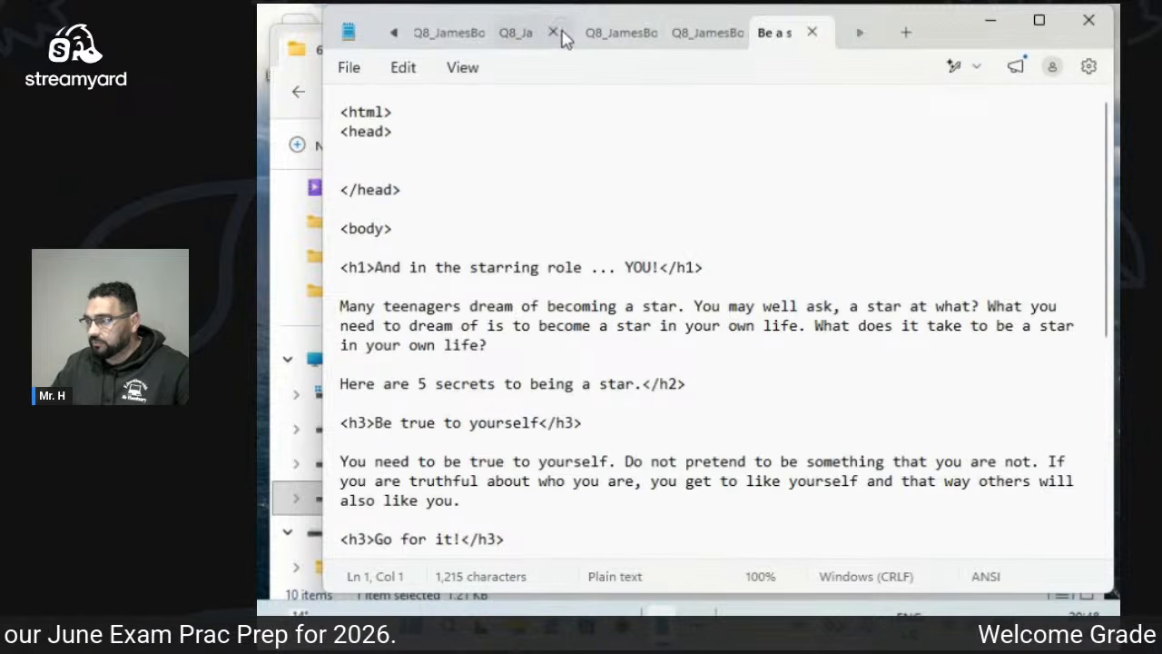
click(559, 37)
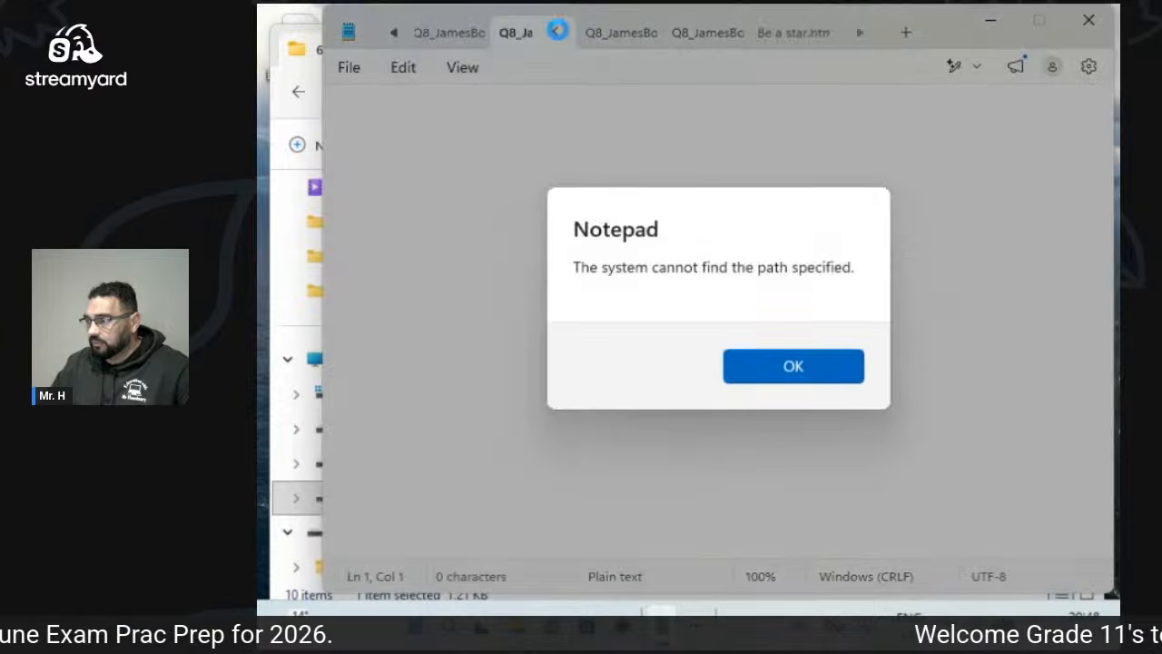
click(760, 372)
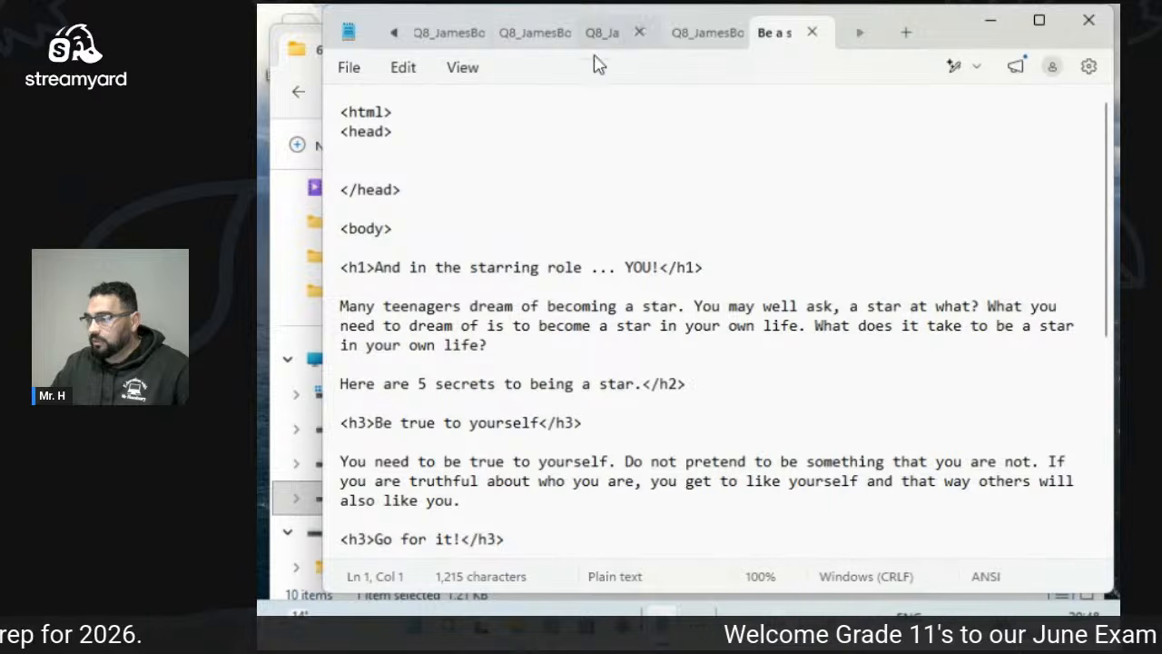
click(642, 36)
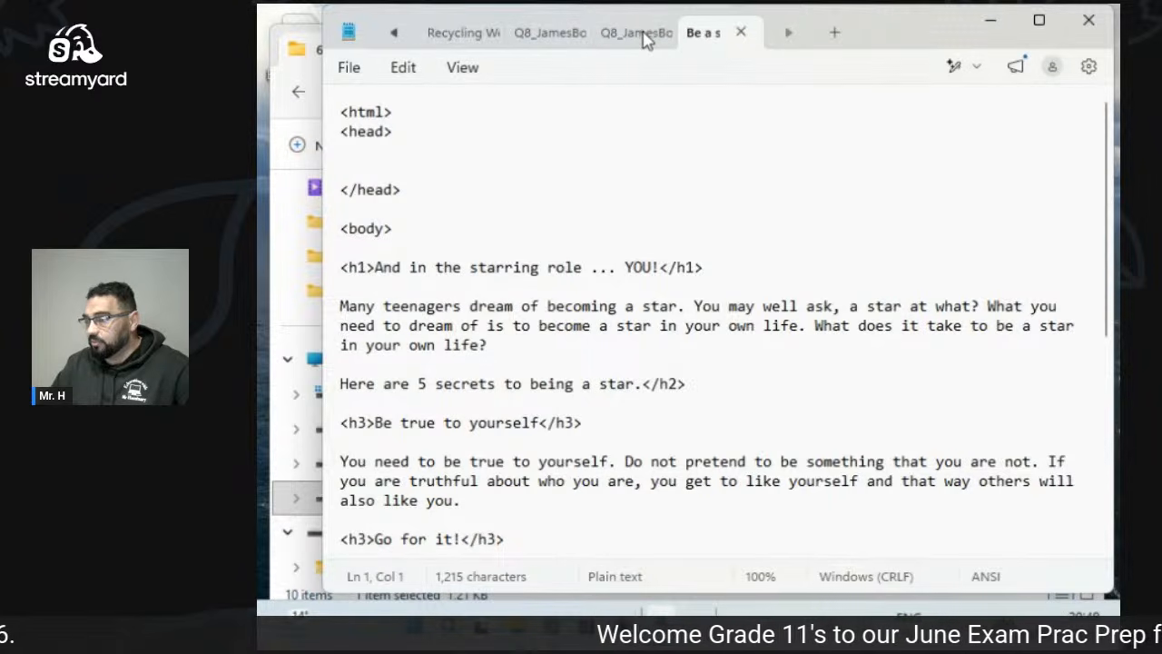
click(643, 36)
click(767, 363)
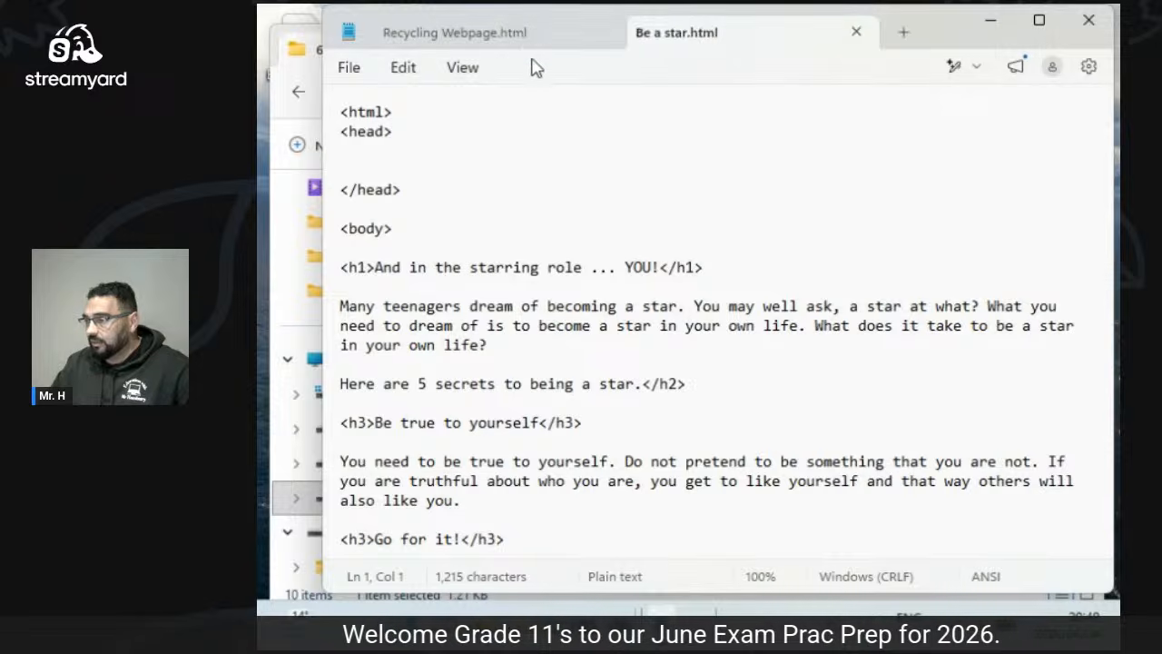
click(605, 34)
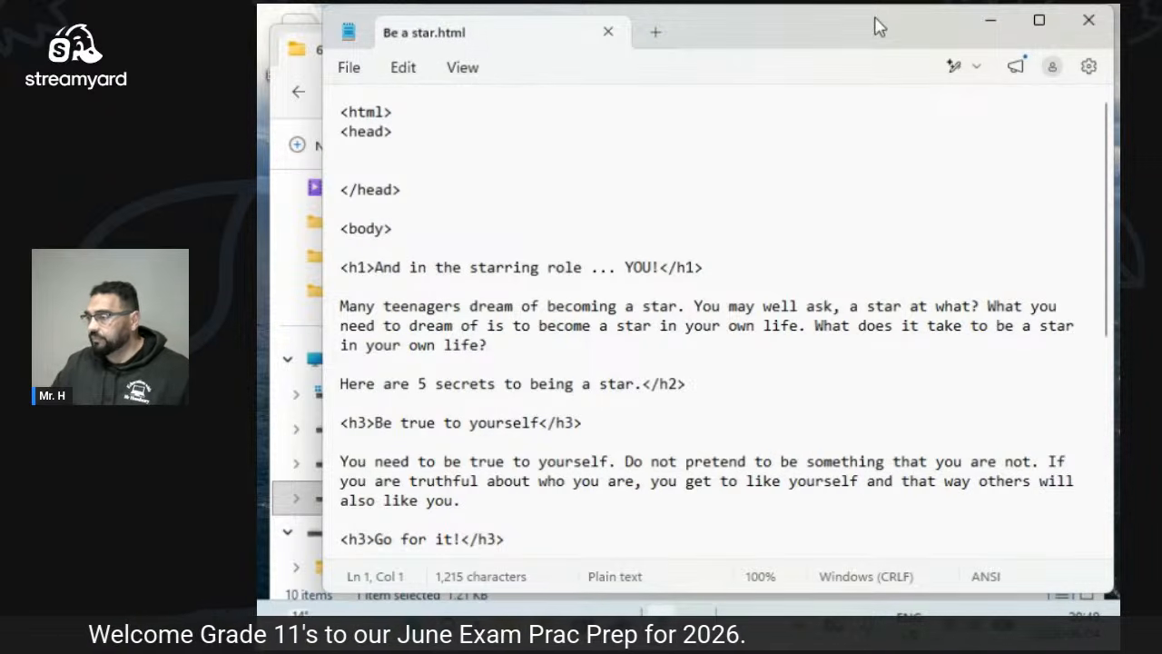
drag(876, 33, 850, 31)
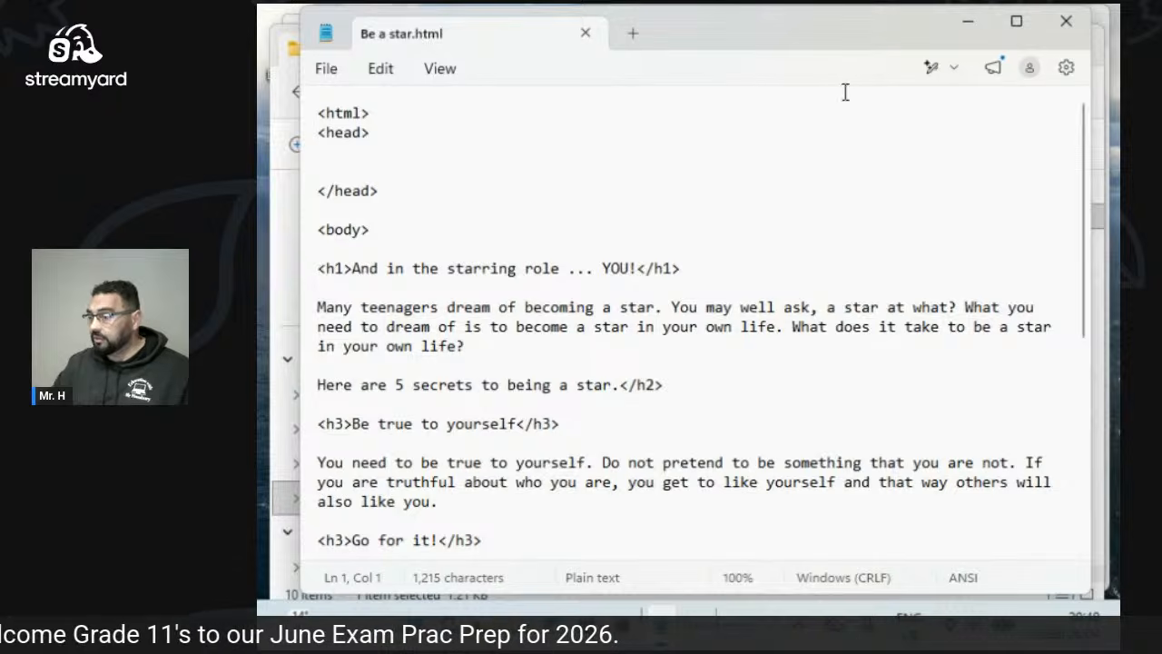
key(alt+Tab)
key(alt+Tab)
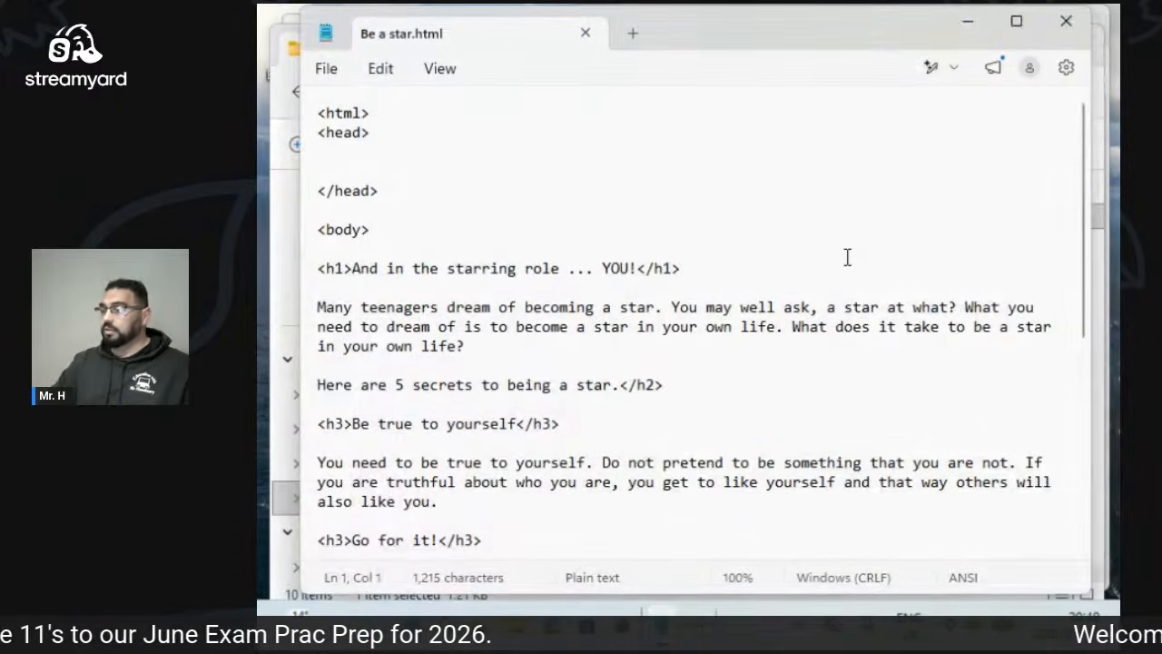
key(alt+Tab)
key(alt+Tab)
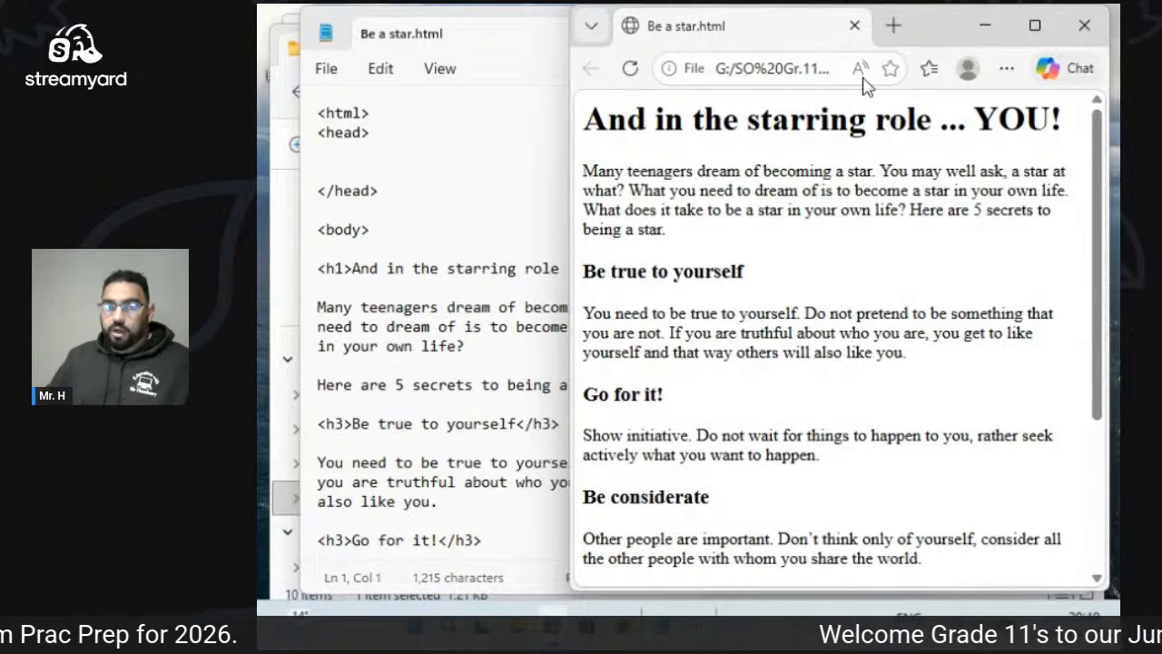
drag(926, 40, 975, 52)
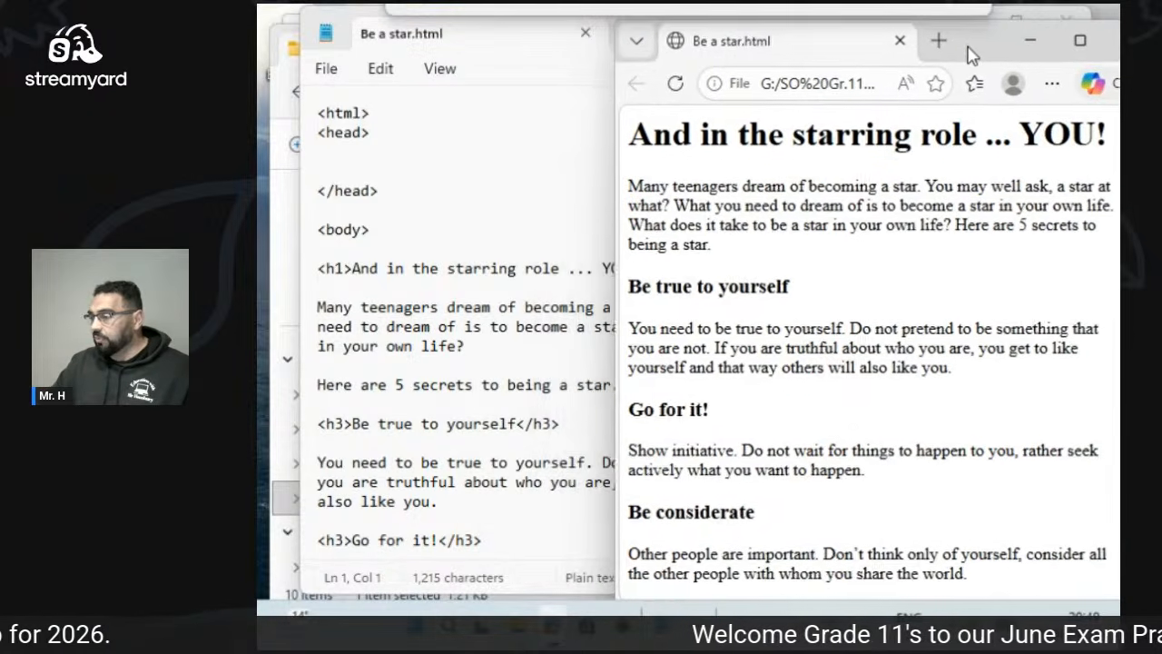
click(484, 287)
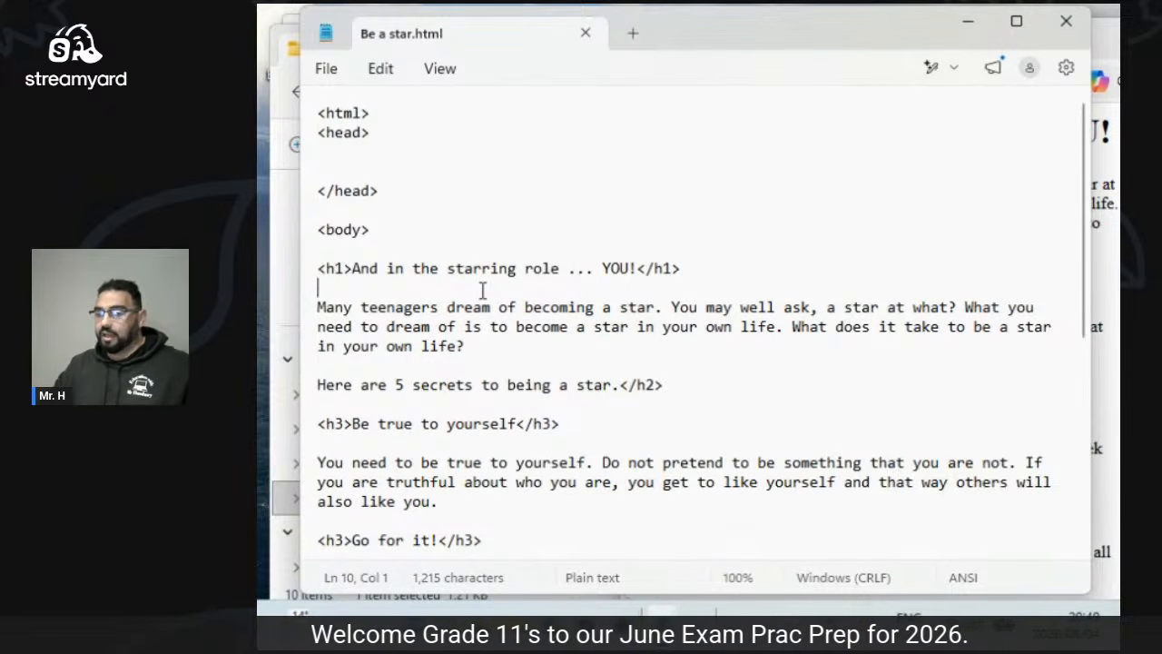
click(1066, 20)
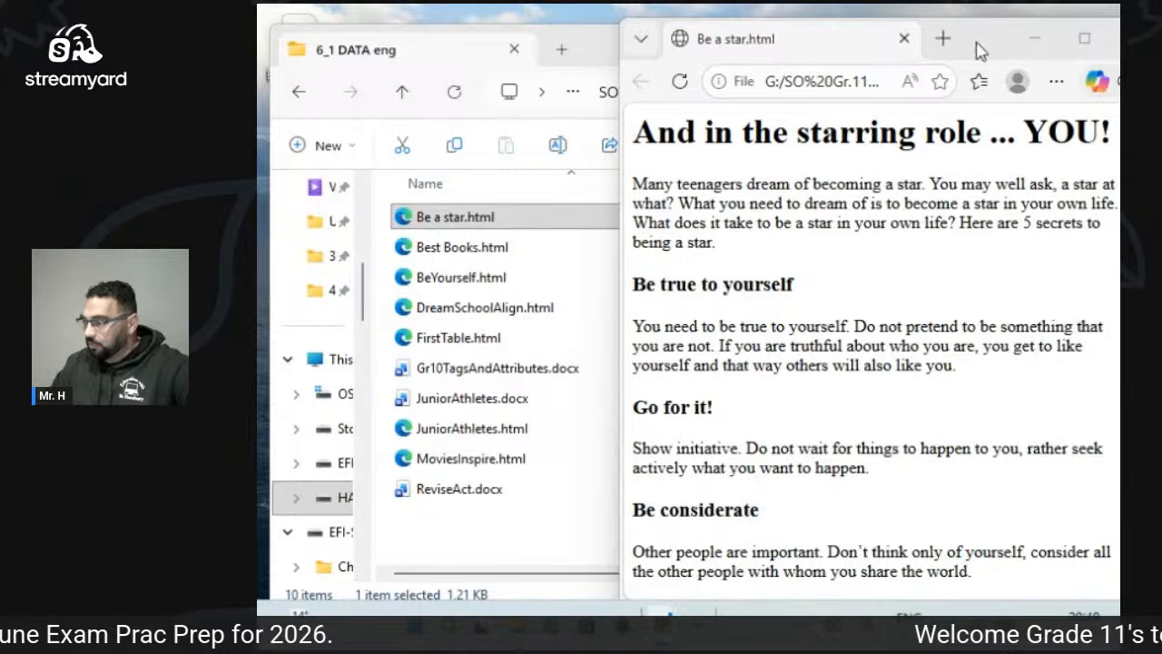
drag(979, 49, 864, 69)
click(1010, 58)
Reopen Be a star.html in the browser, move its window aside, and open the file for editing in Notepad.
click(465, 222)
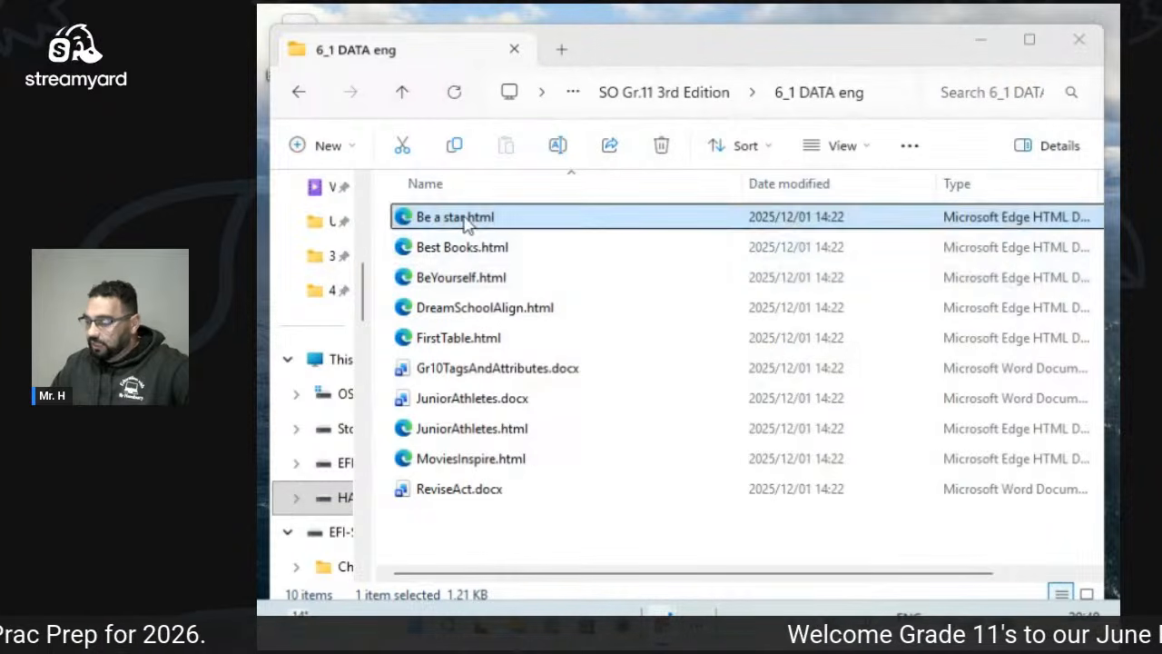
double_click(465, 223)
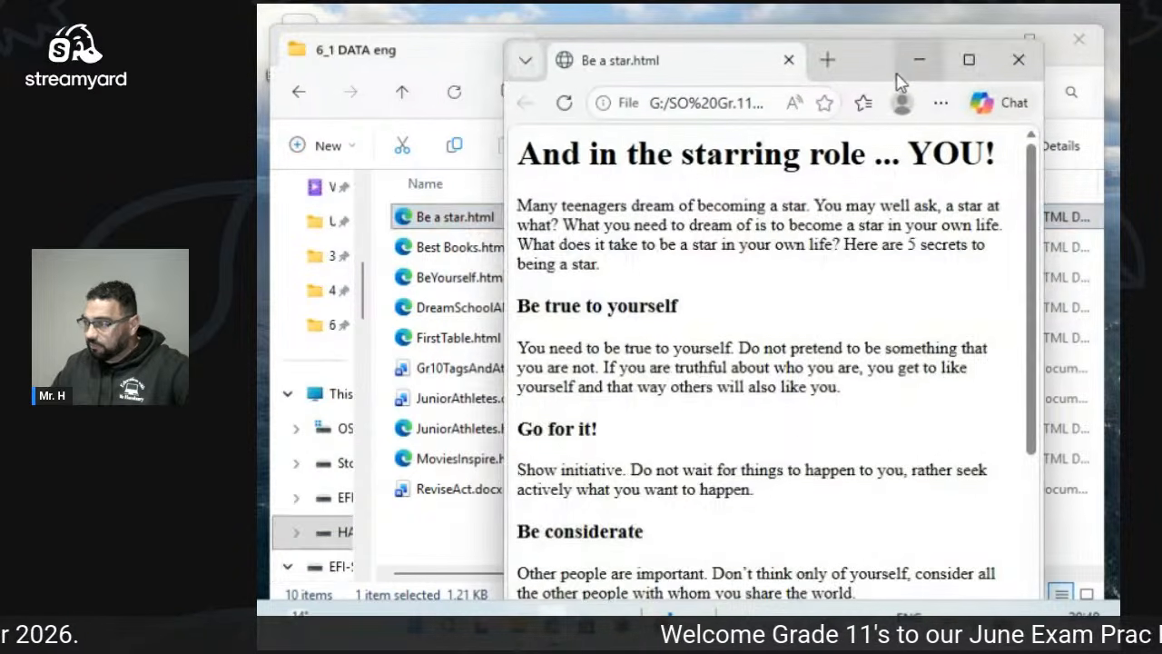
drag(908, 73, 967, 54)
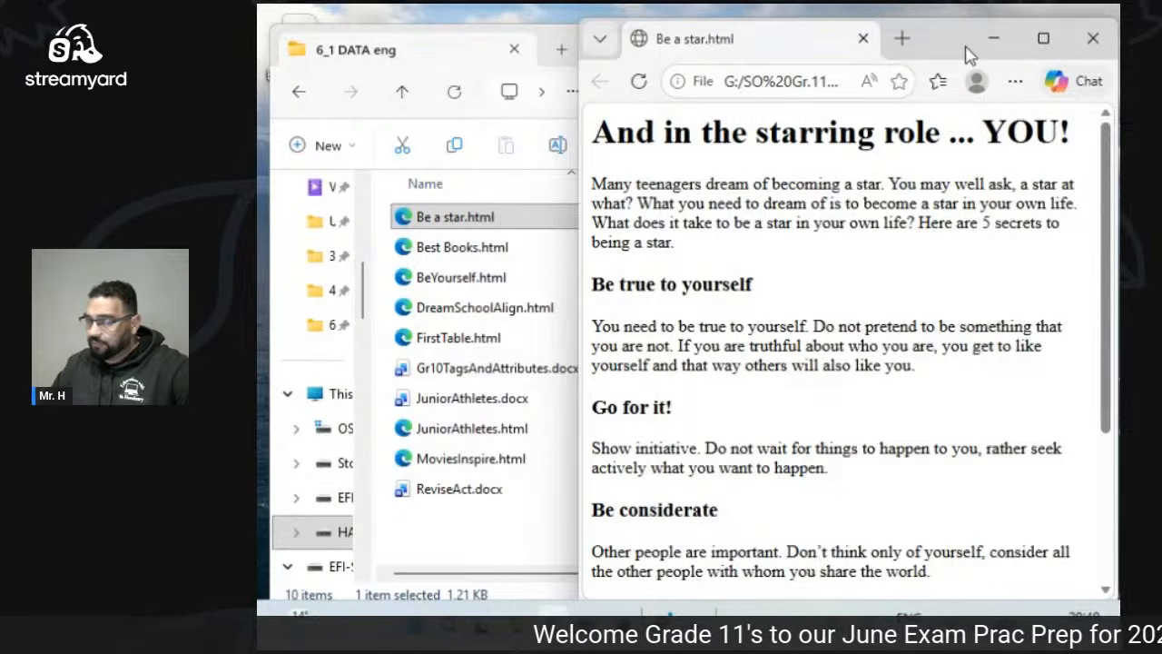
right_click(472, 219)
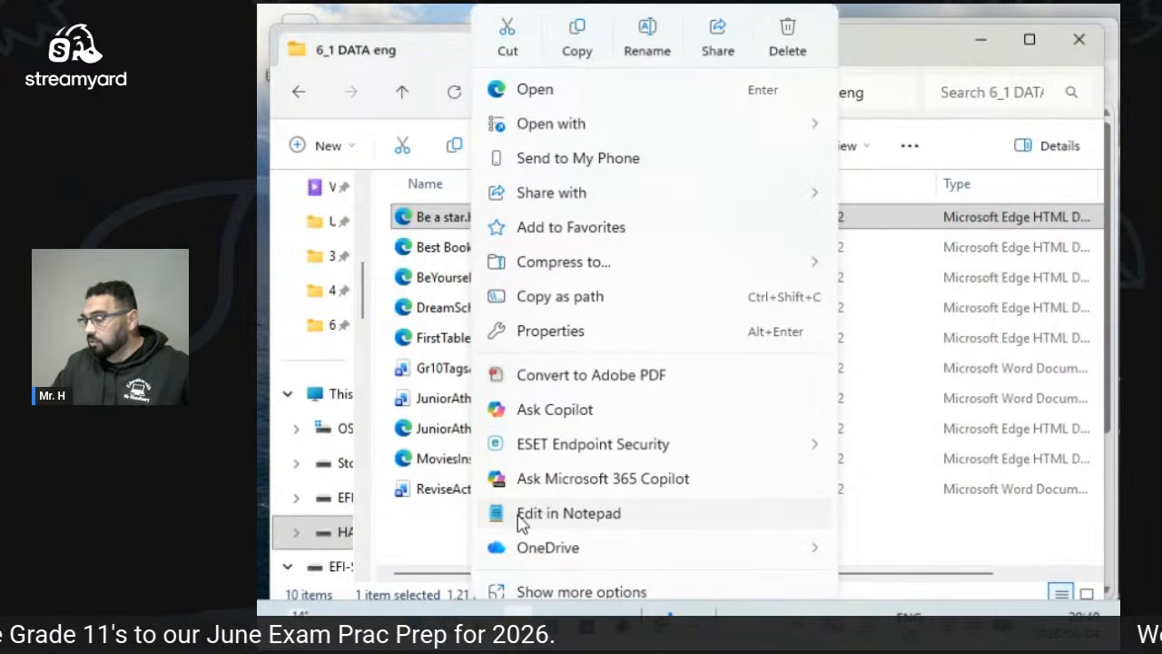
click(519, 514)
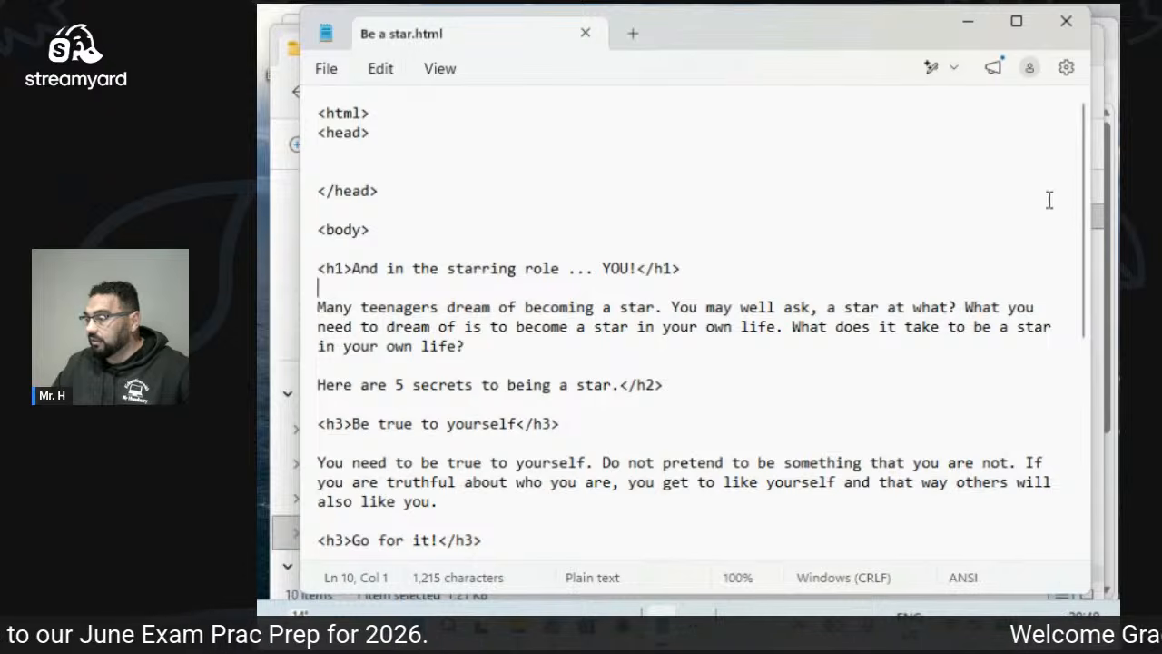
Narrow the Notepad window and minimise File Explorer to view the code alongside the Be a star.html page in the browser.
drag(1092, 207, 842, 218)
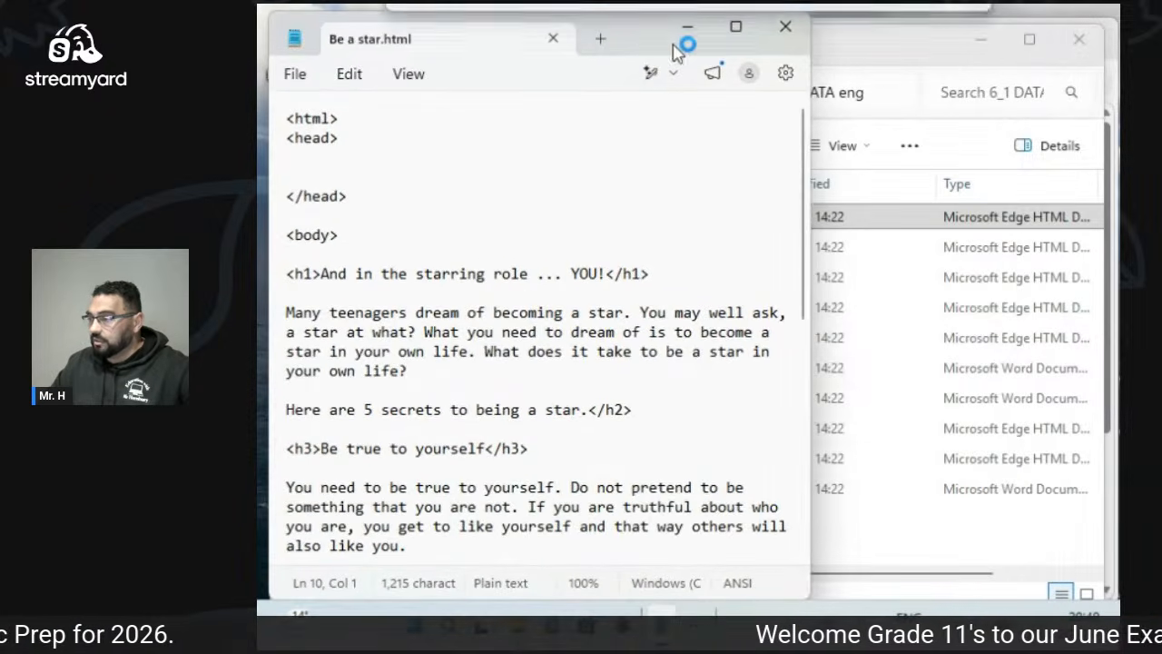
click(887, 65)
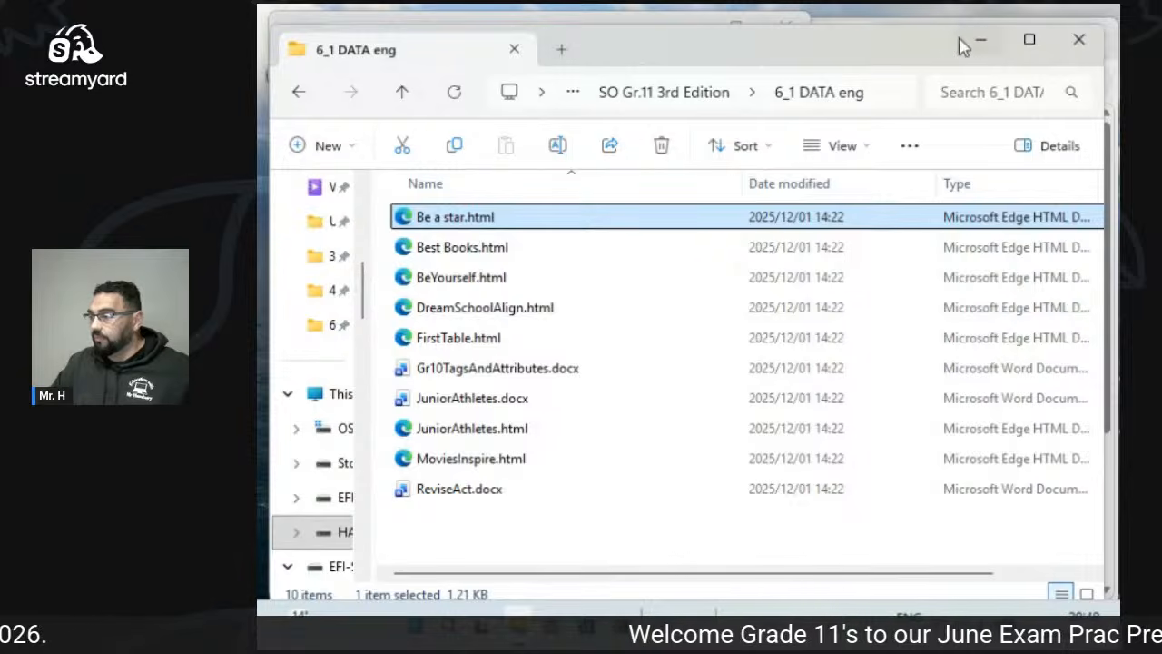
click(986, 43)
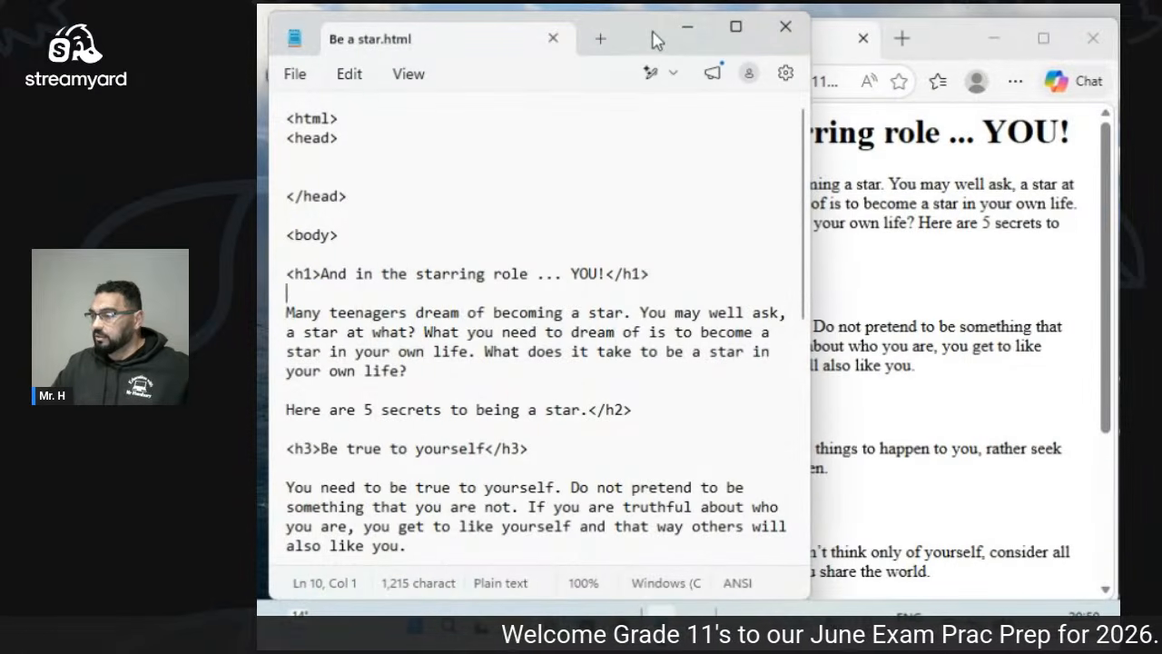
key(alt+Tab)
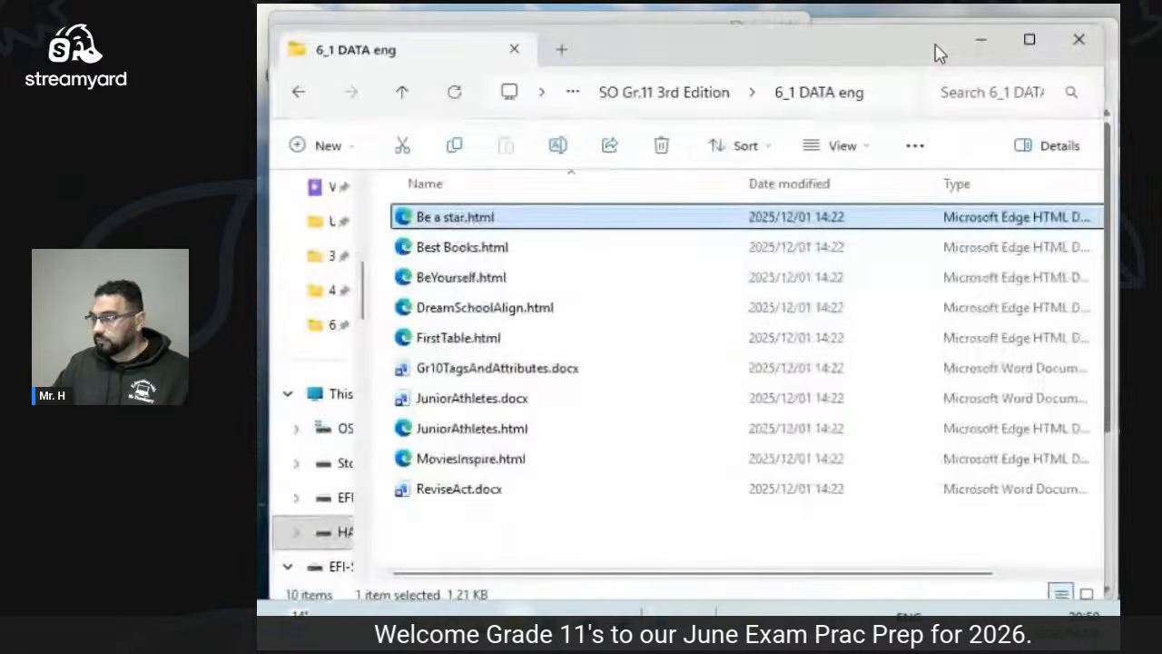
key(alt+Tab)
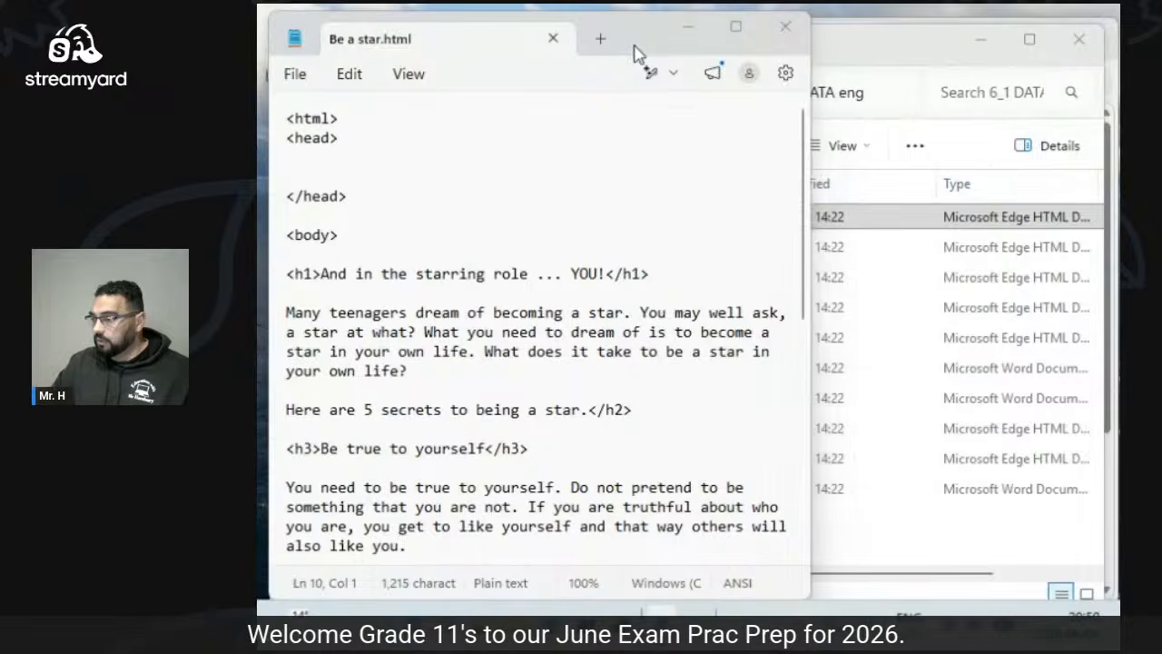
key(alt+Tab)
key(Tab)
key(alt+Tab)
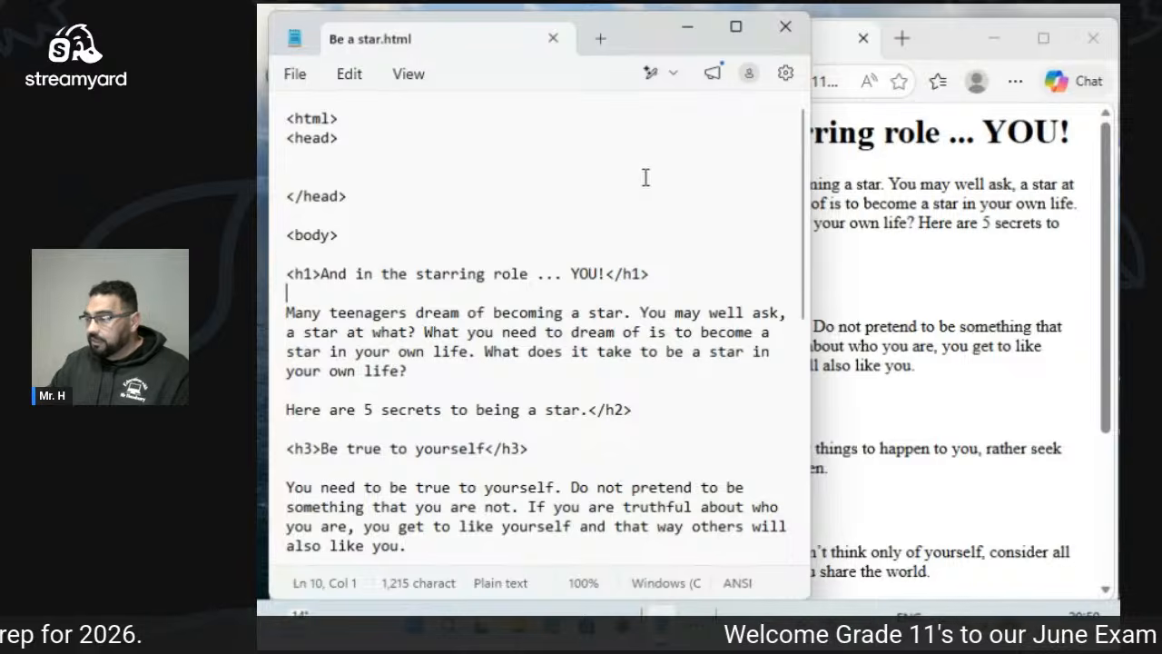
key(alt+Tab)
Add <title>Be a star</title> inside the head section of Be a star.html, directly below the opening head tag.
click(520, 215)
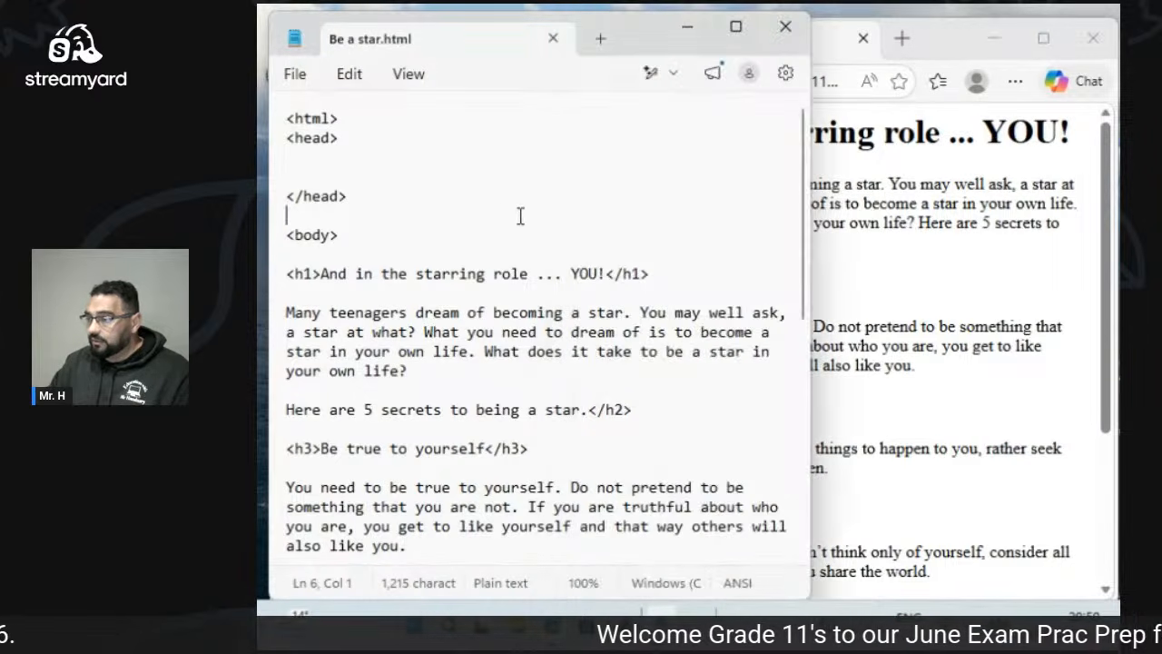
click(337, 160)
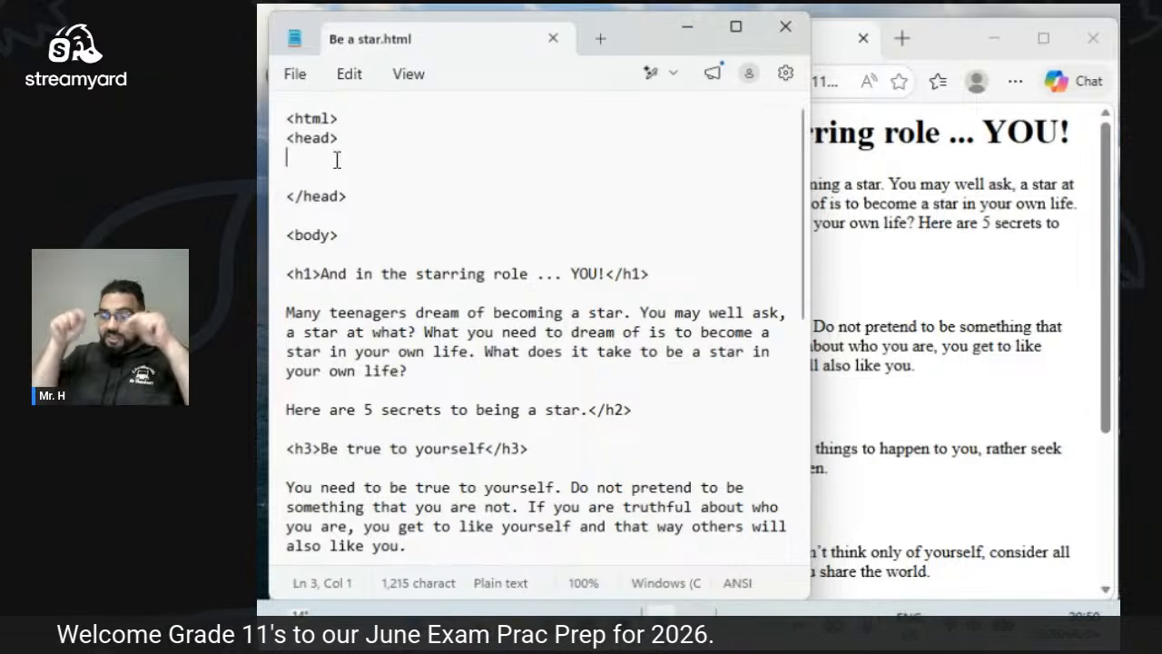
text(<titl)
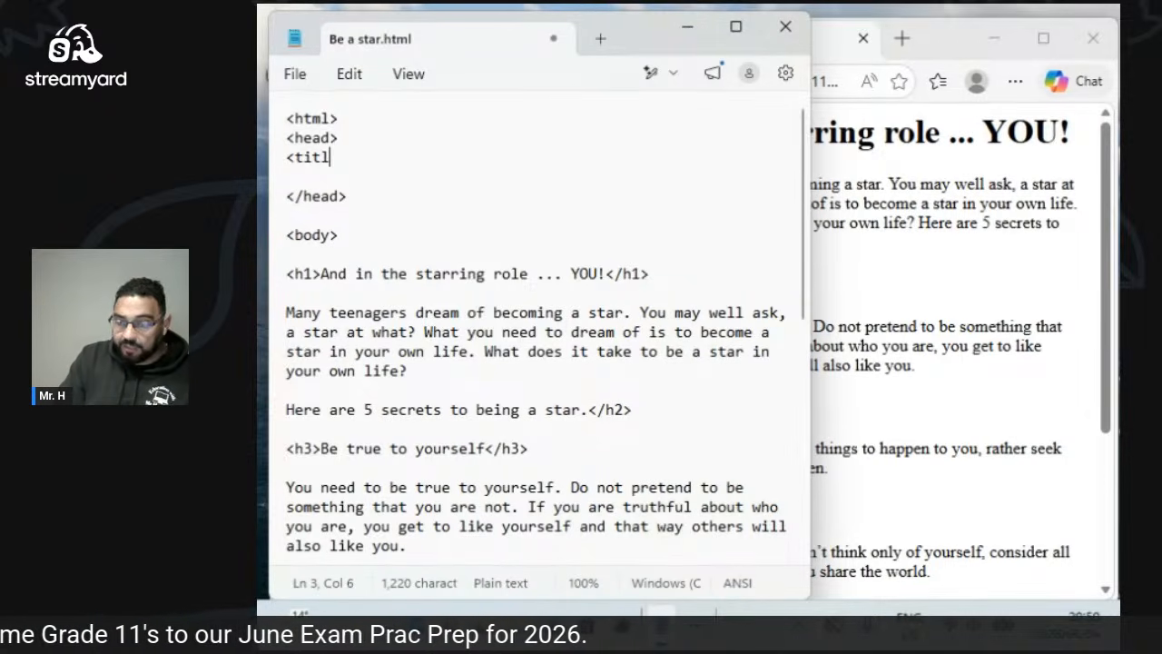
text(e>Be a star)
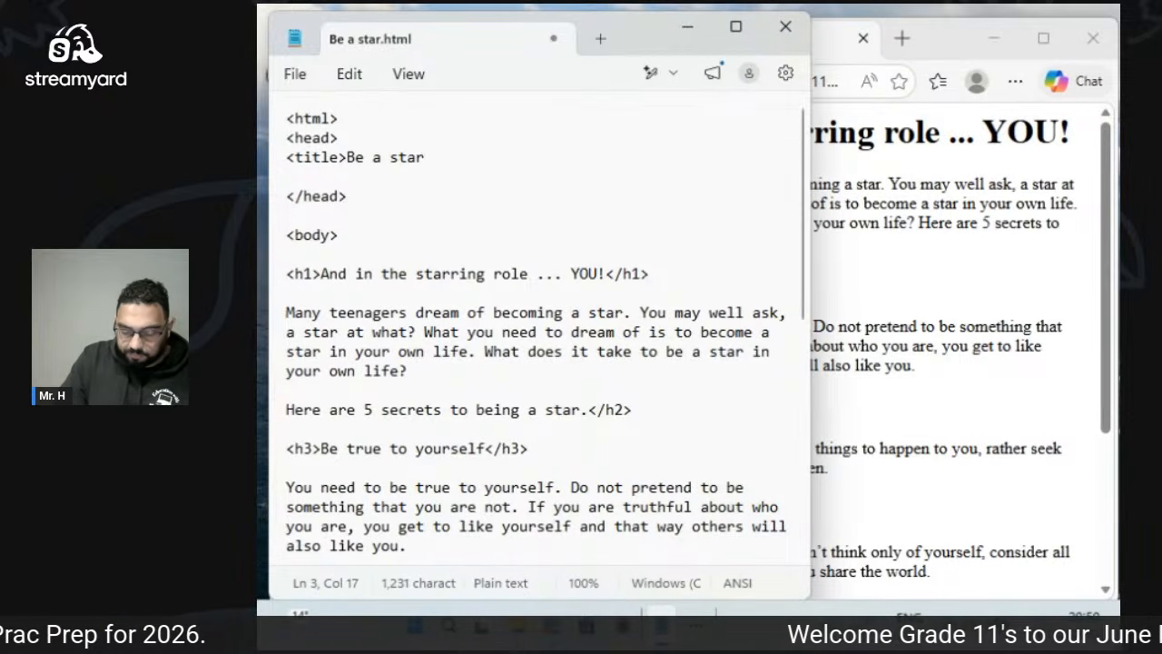
text(</titl)
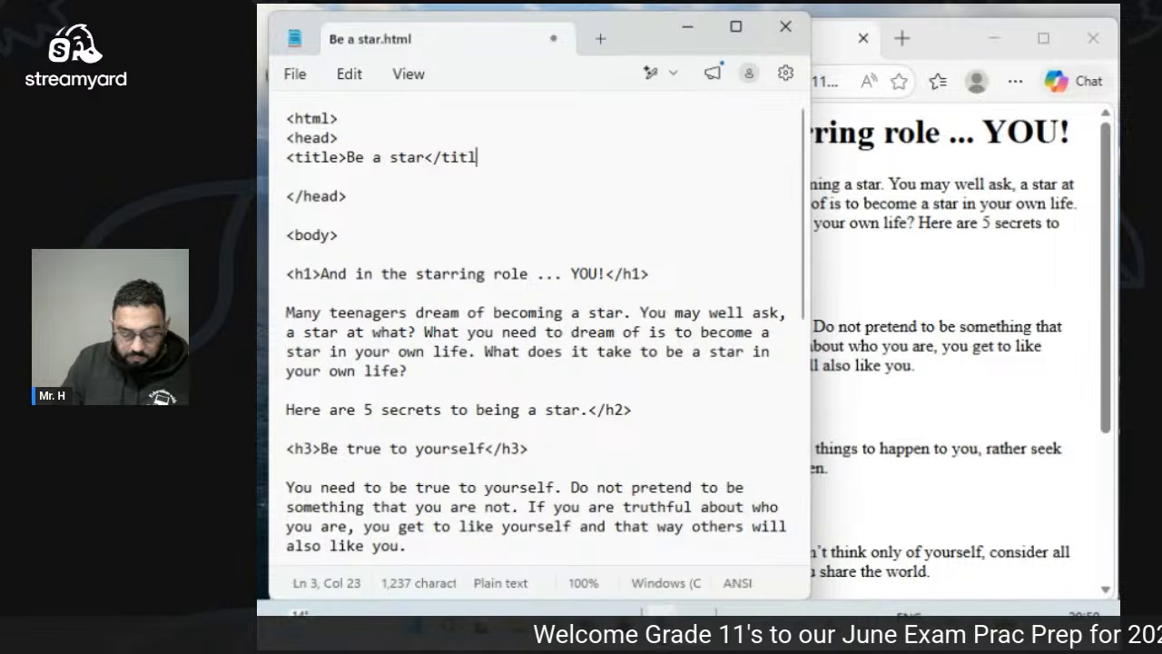
text(e>)
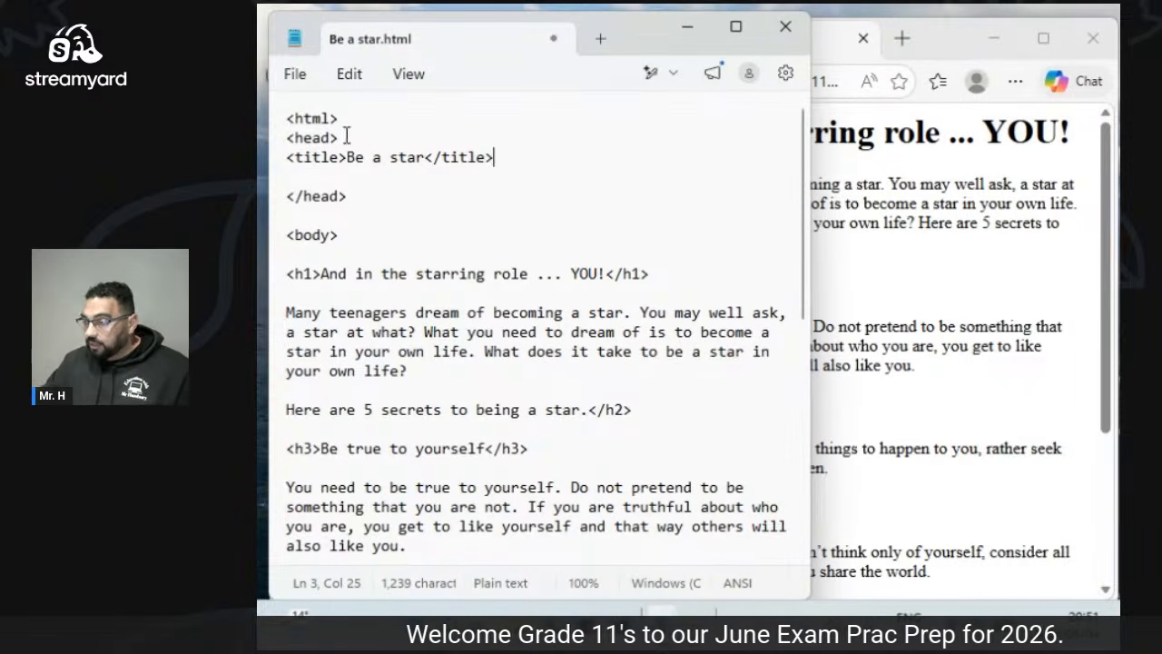
Save Be a star.html and reload the page in the browser to check its new title.
click(296, 75)
click(303, 302)
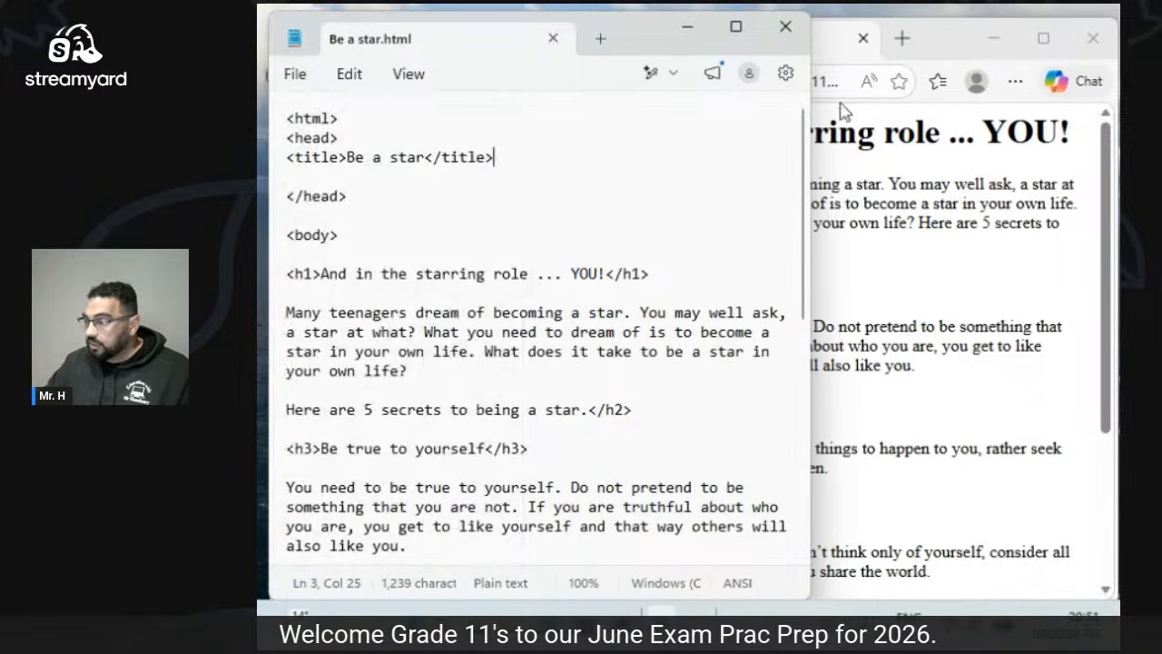
click(772, 56)
click(638, 81)
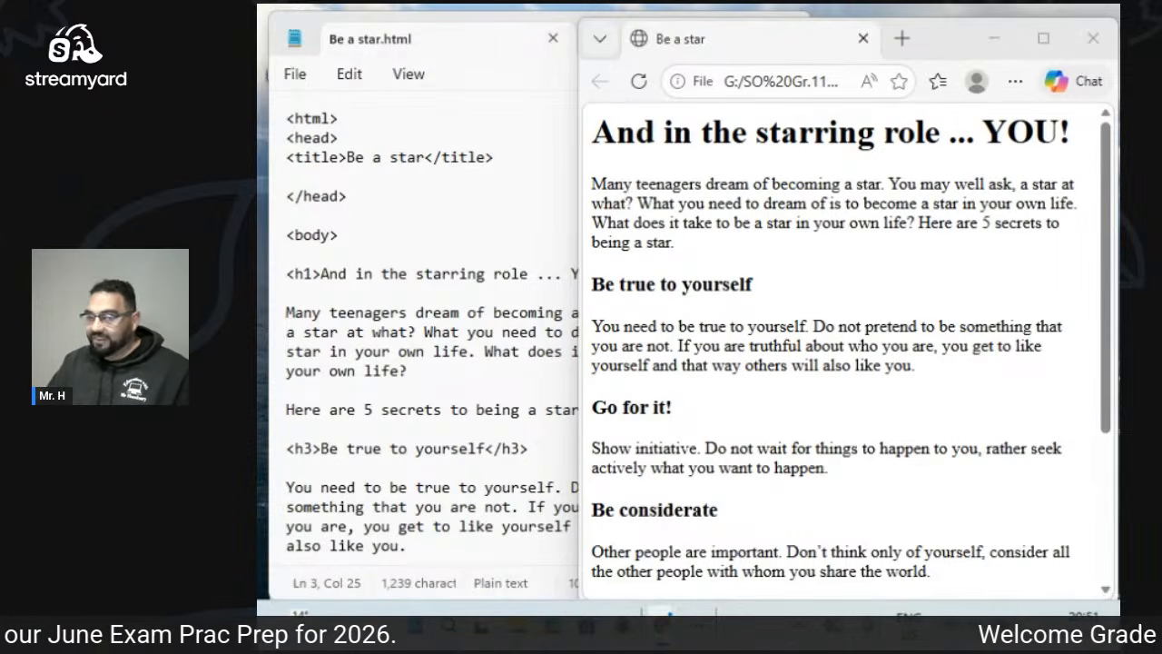
Add the attribute bgcolor="red" to the opening body tag of Be a star.html in Notepad.
click(452, 198)
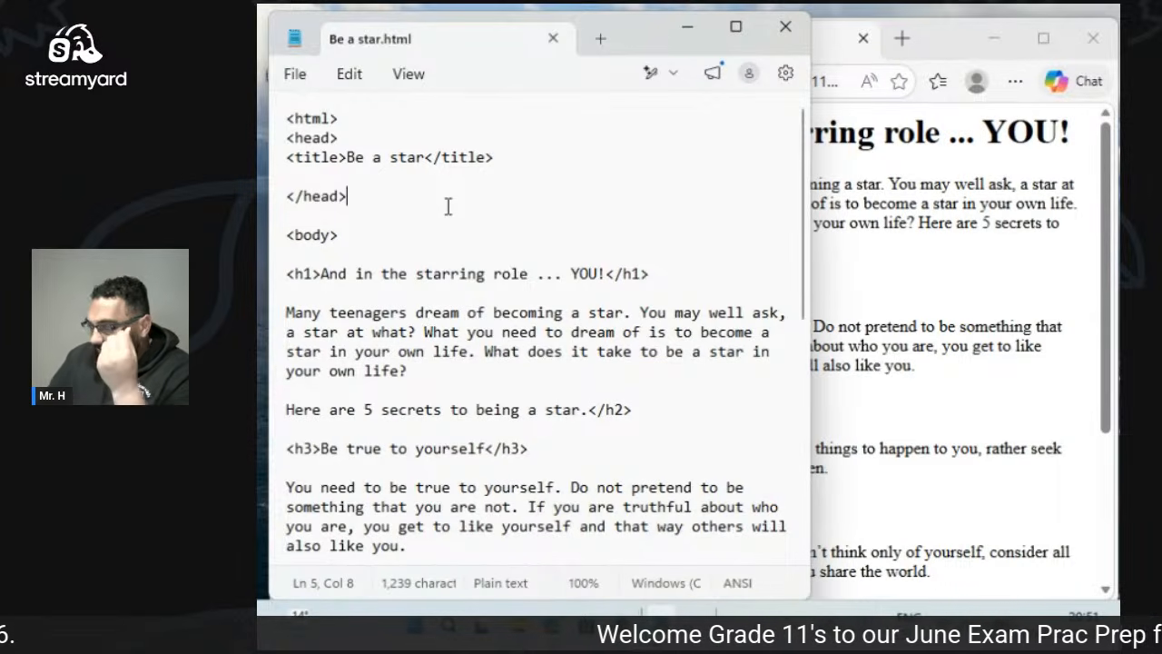
click(333, 235)
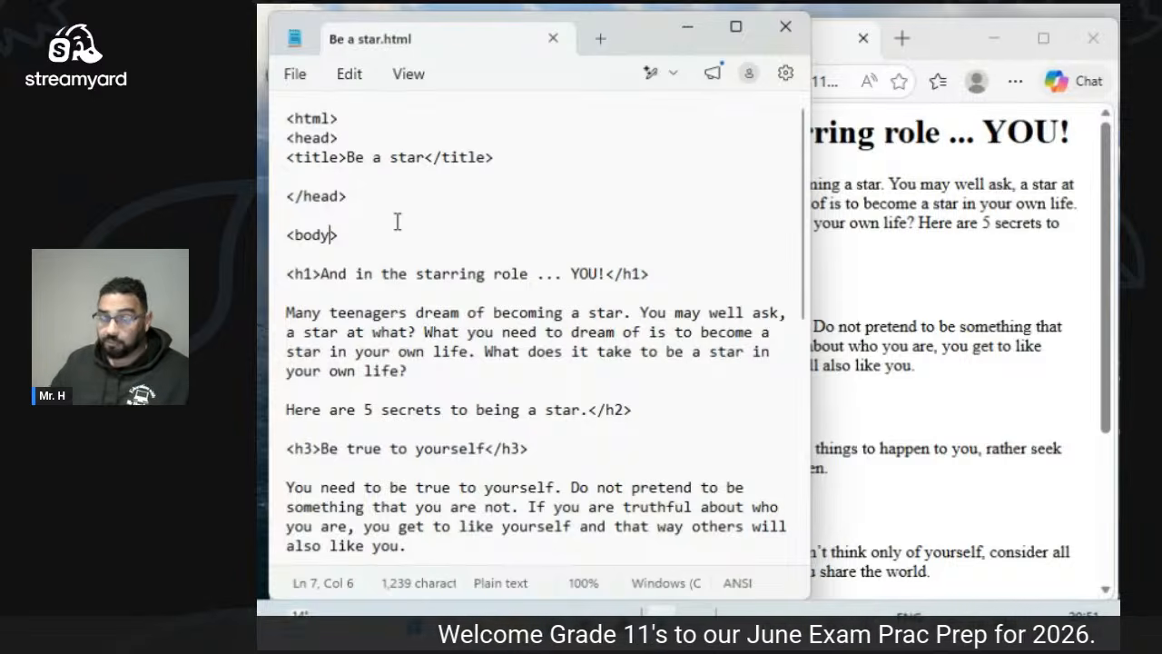
text(bg)
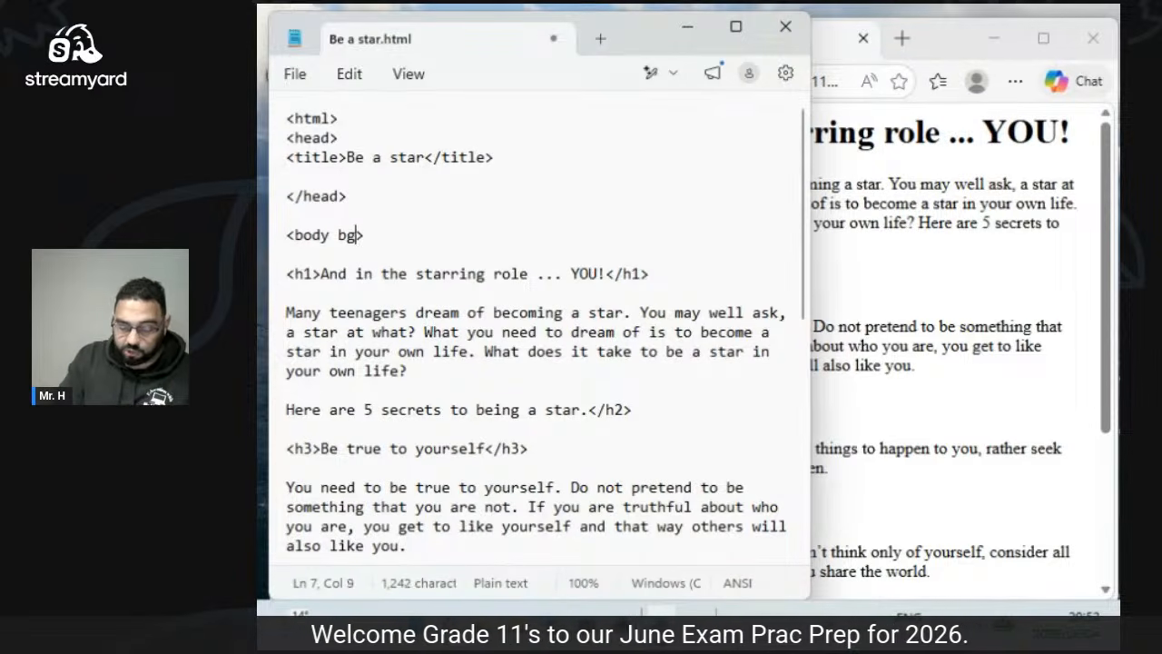
text(color=)
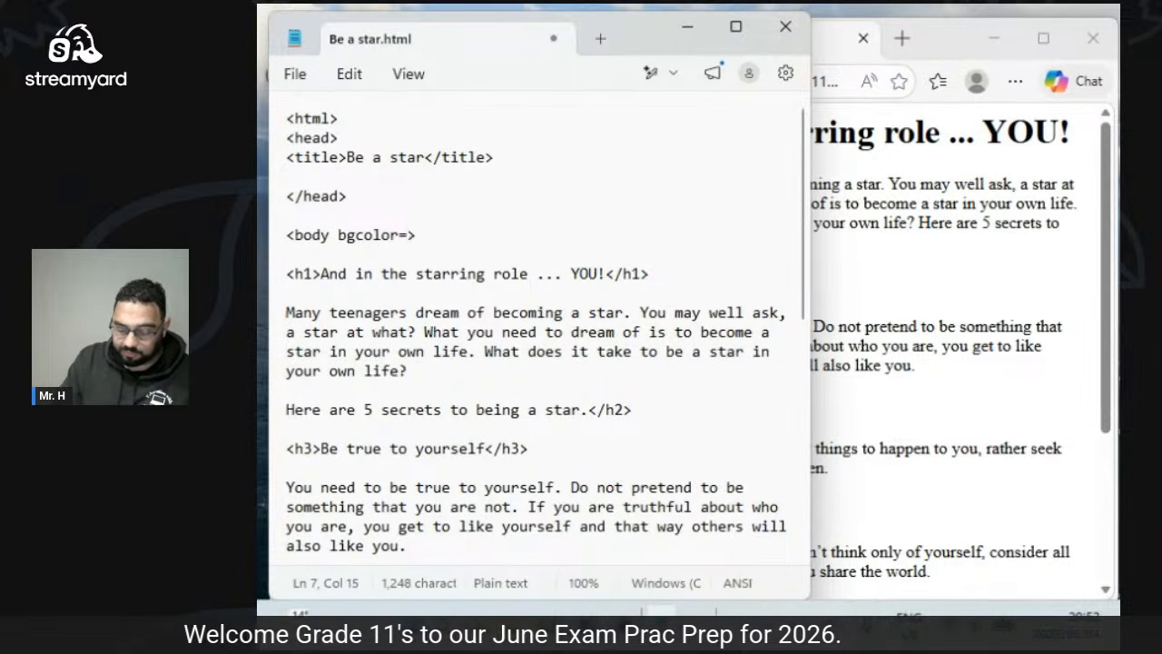
text("red")
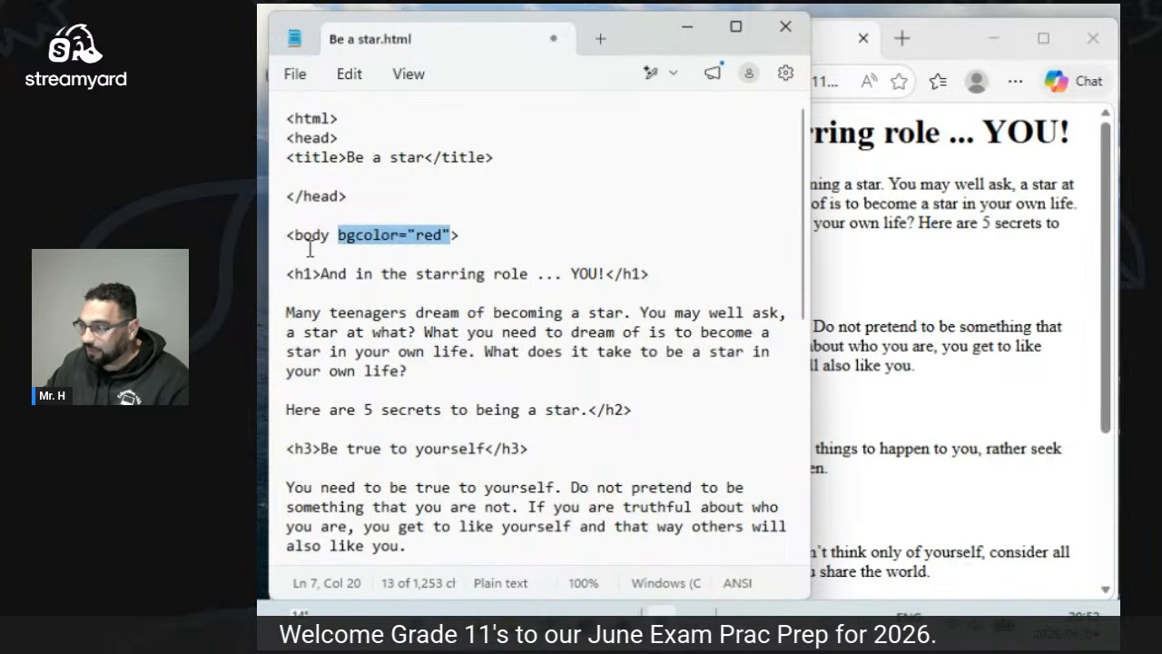
Save the HTML file and reload the browser page to check the background colour.
click(292, 71)
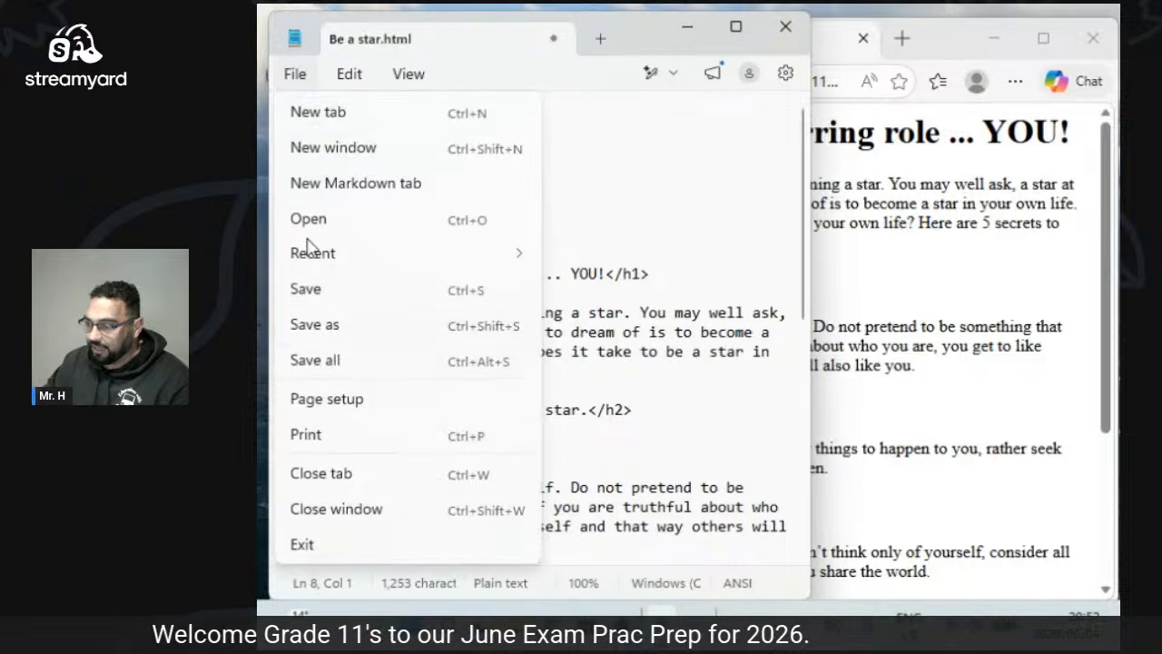
click(309, 288)
click(823, 55)
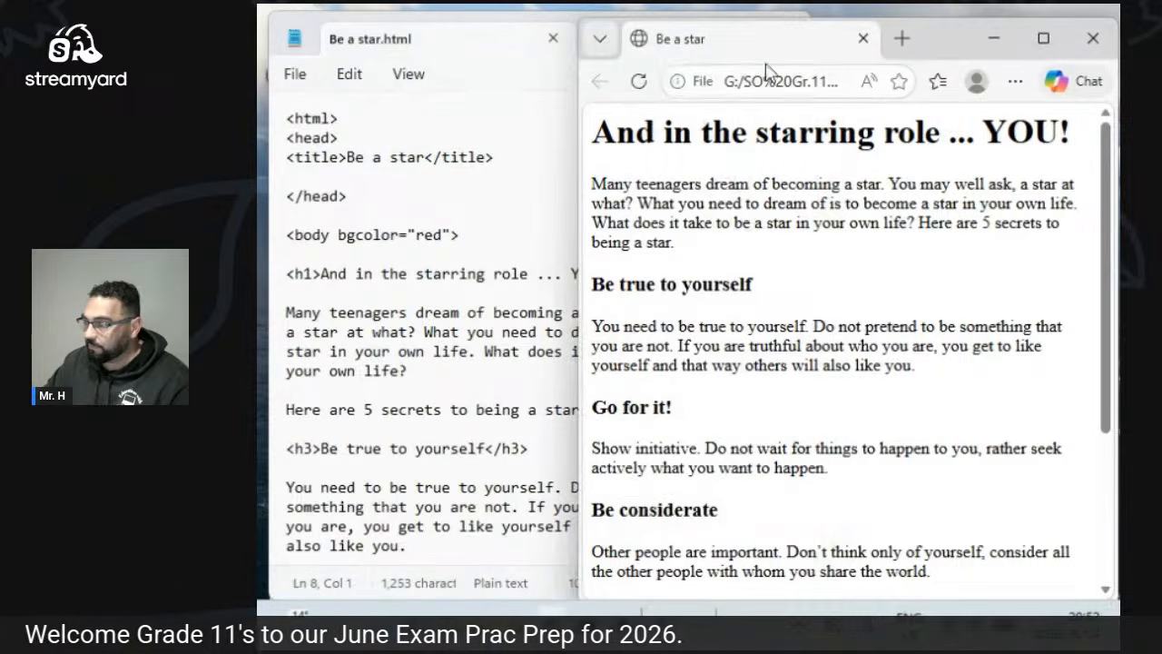
click(639, 82)
click(465, 336)
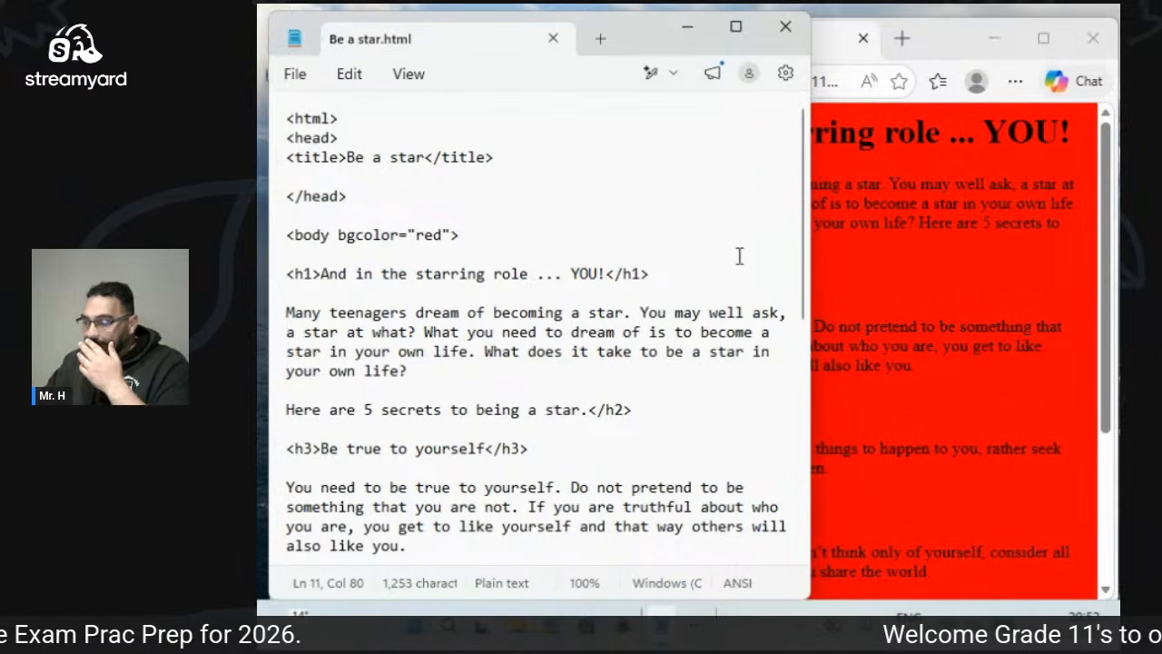
click(867, 283)
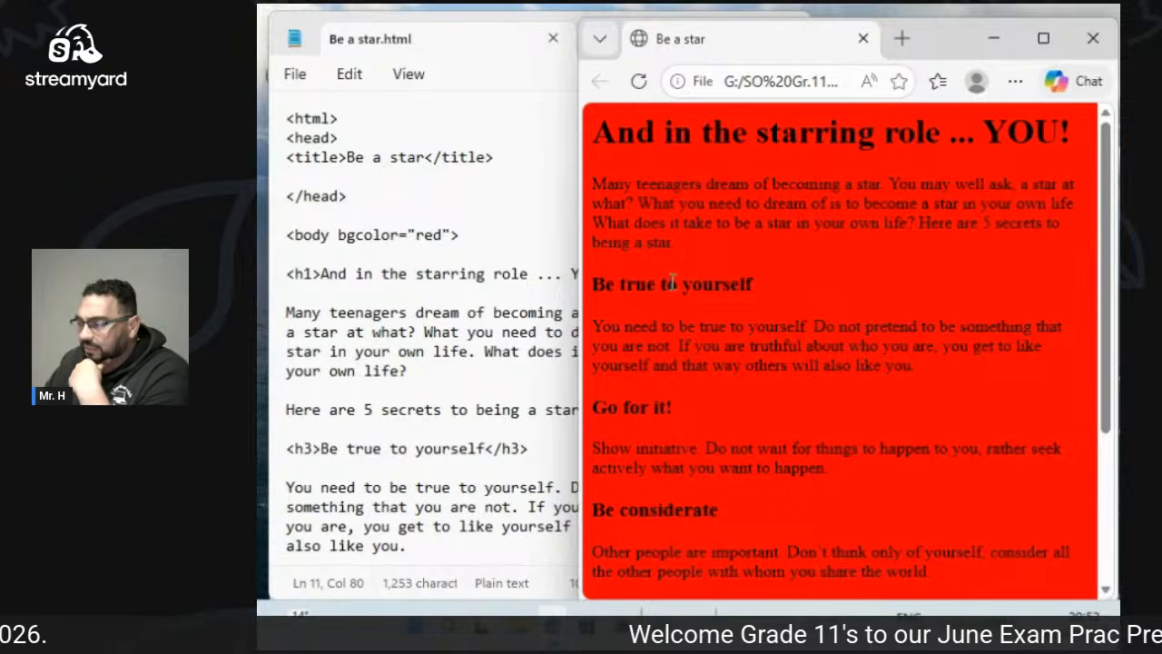
Enclose the "Many teenagers dream of becoming a star" text below the h1 heading in <p> and </p> tags in Notepad.
click(506, 369)
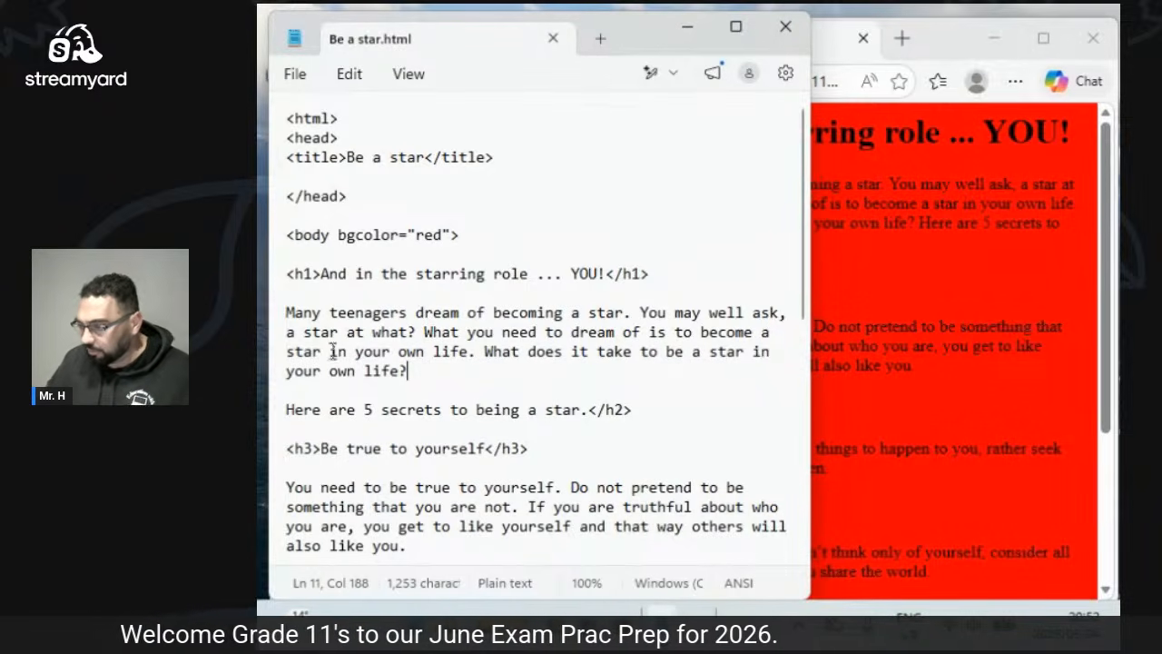
click(287, 313)
drag(287, 312, 433, 383)
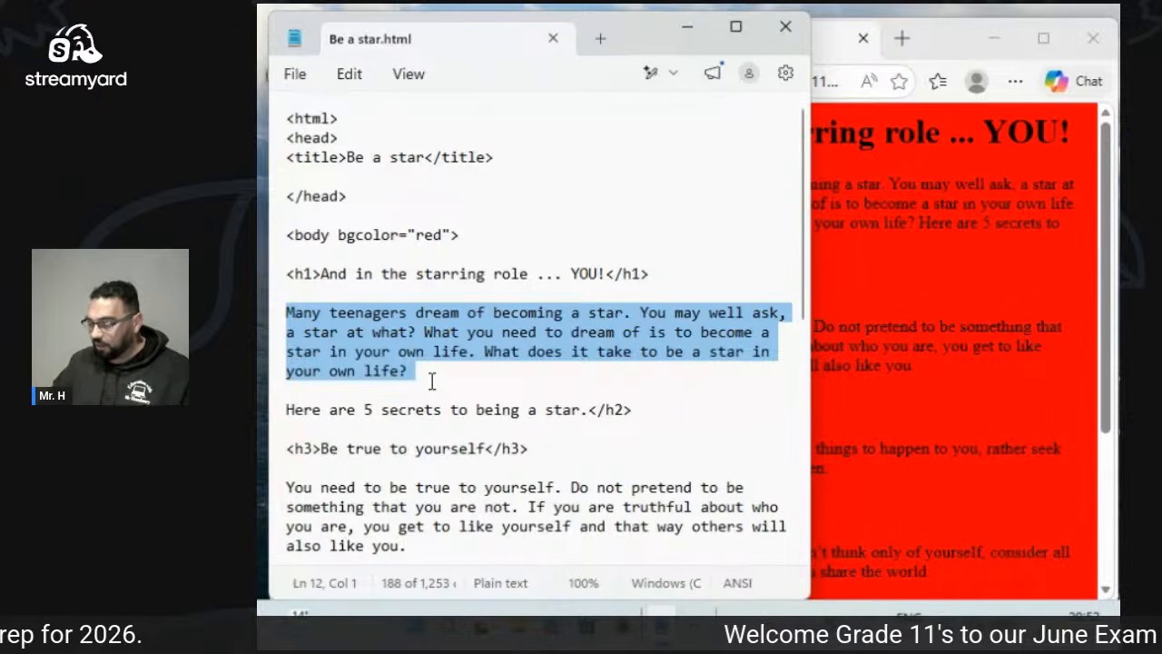
click(293, 312)
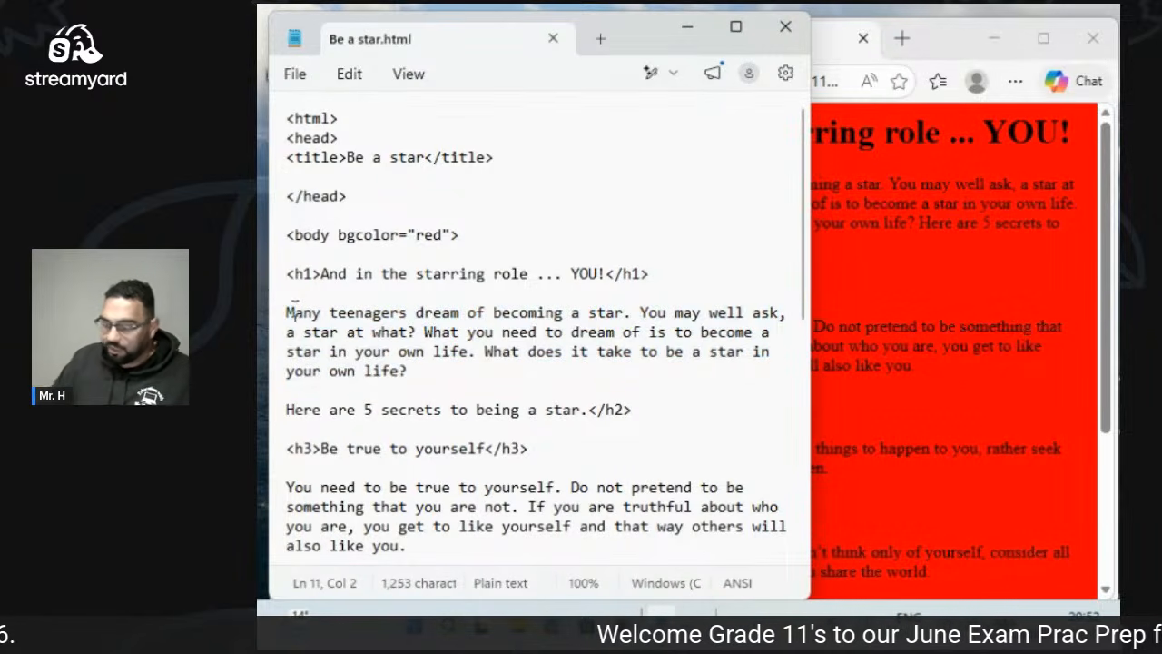
text(<p)
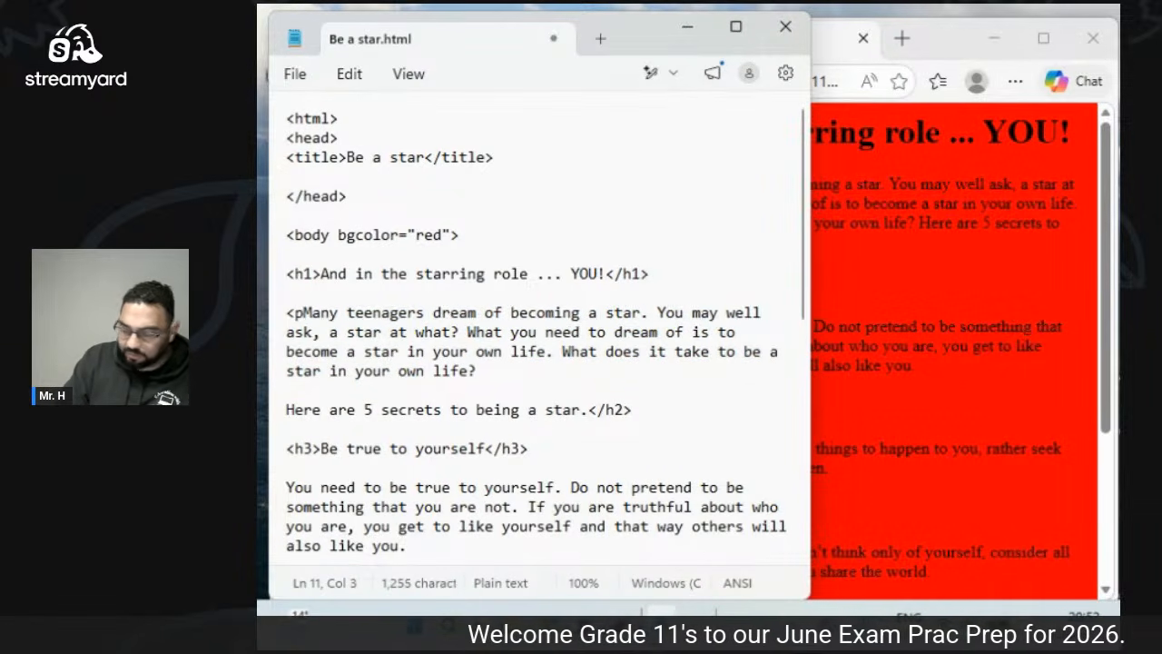
text(>)
key(Down)
key(Down)
key(Down)
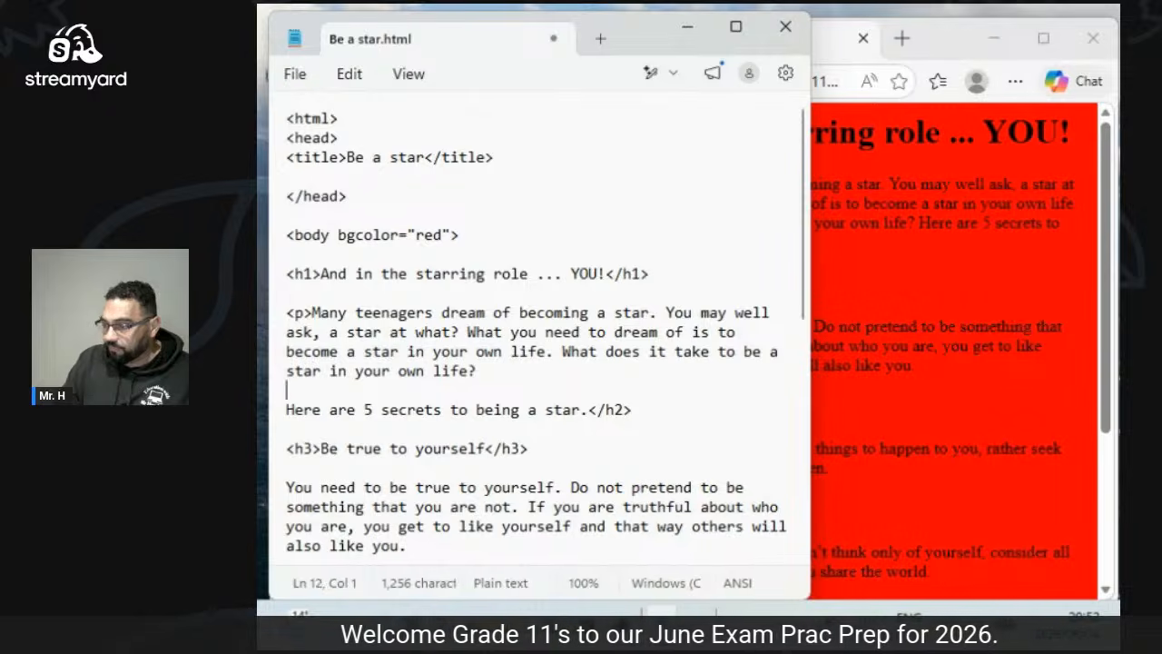
key(Left)
text(</p>)
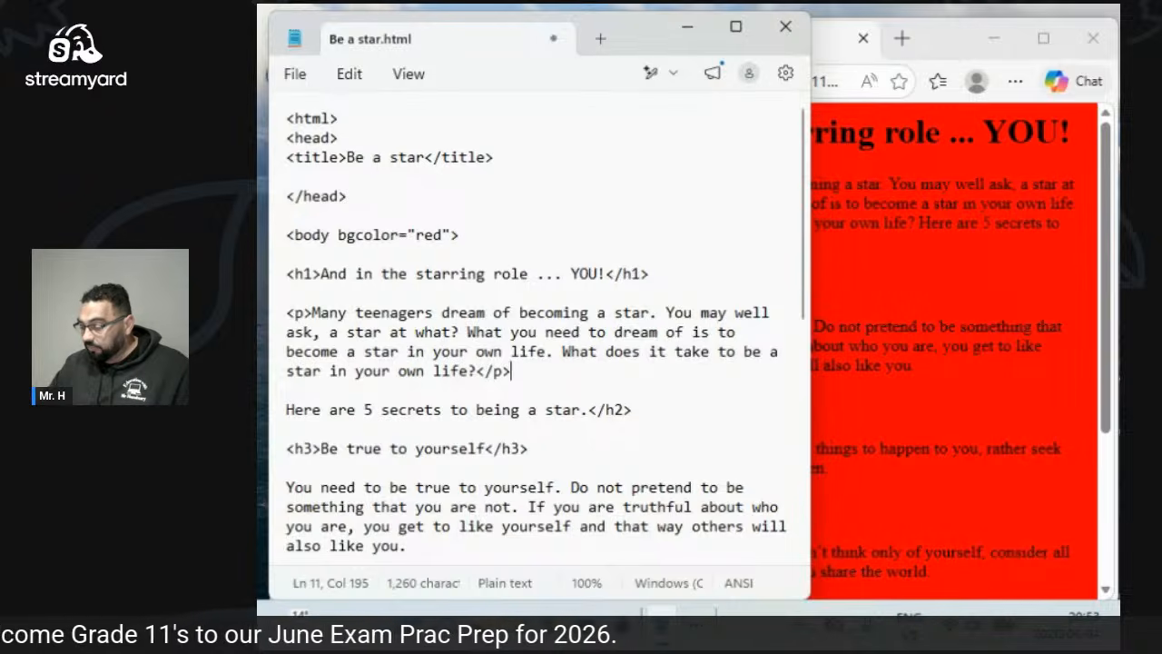
Save the file and reload the browser page to check the new paragraph.
click(295, 74)
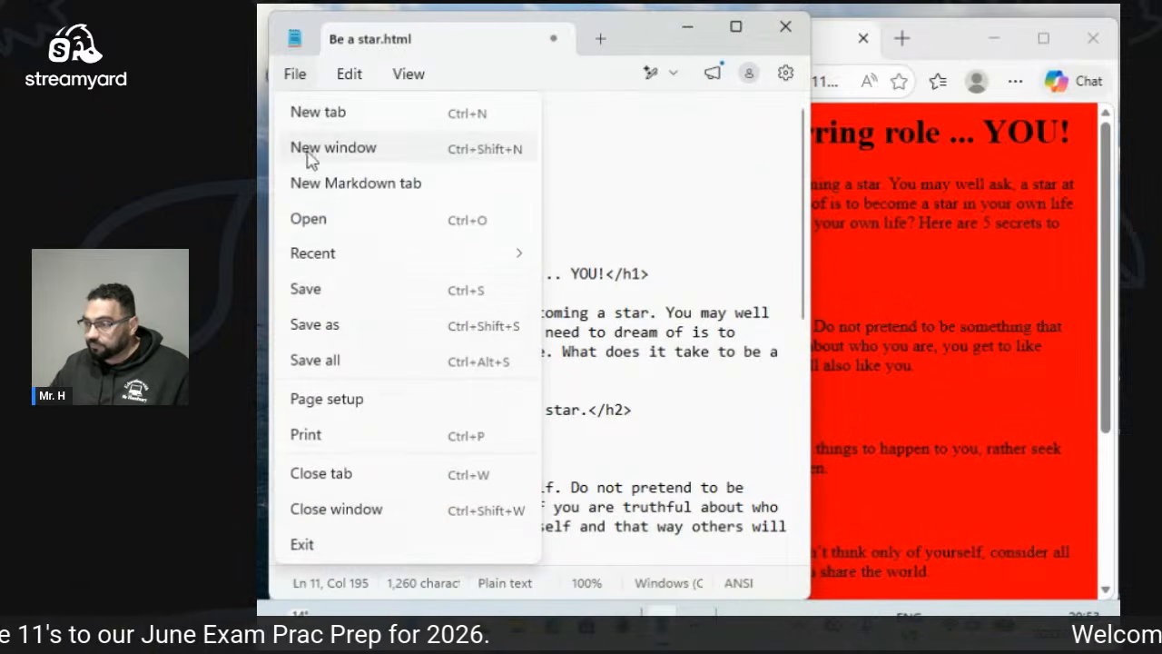
click(311, 287)
click(806, 46)
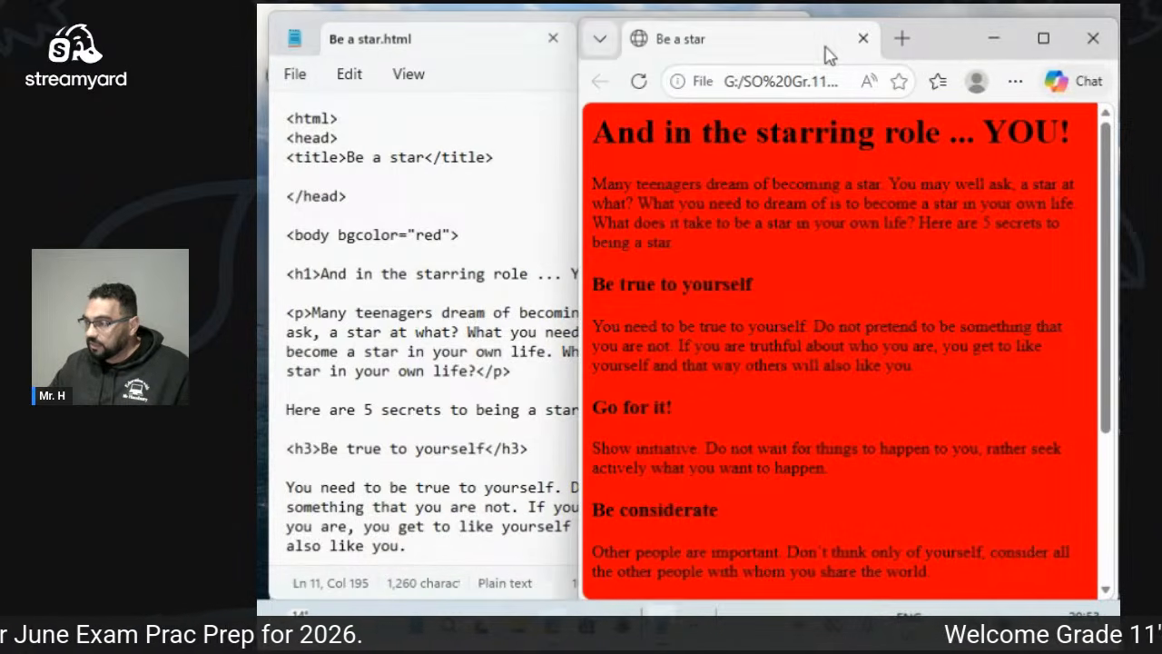
click(639, 83)
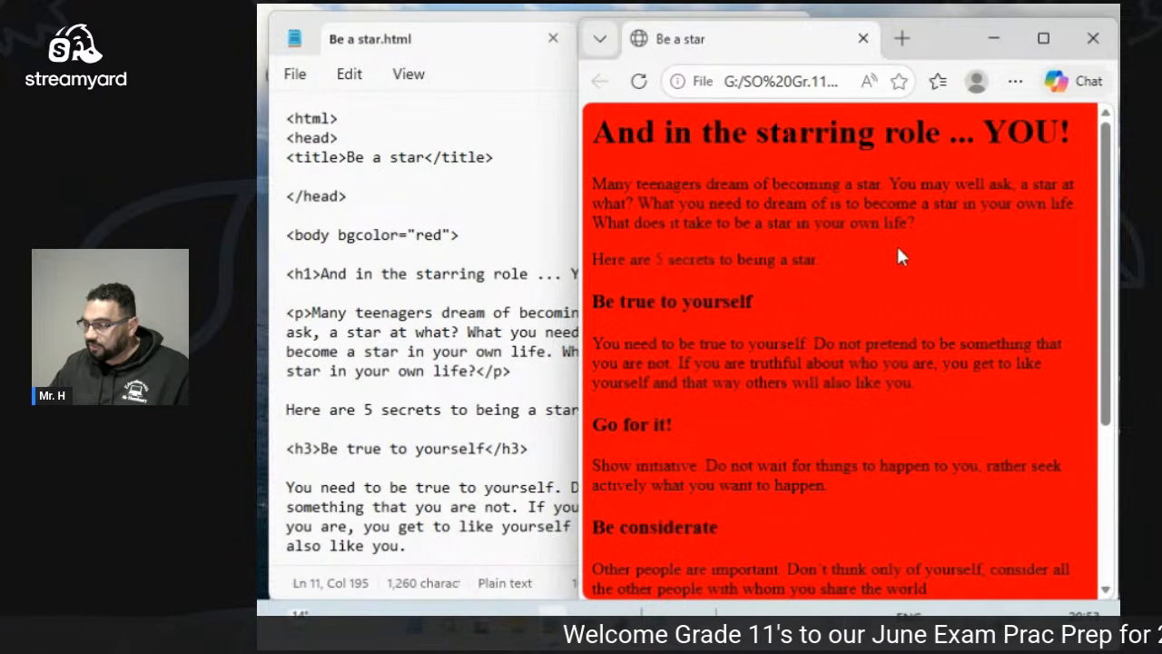
Add align="center" to the opening p tag of the "Many teenagers" paragraph in Notepad.
click(440, 387)
click(303, 312)
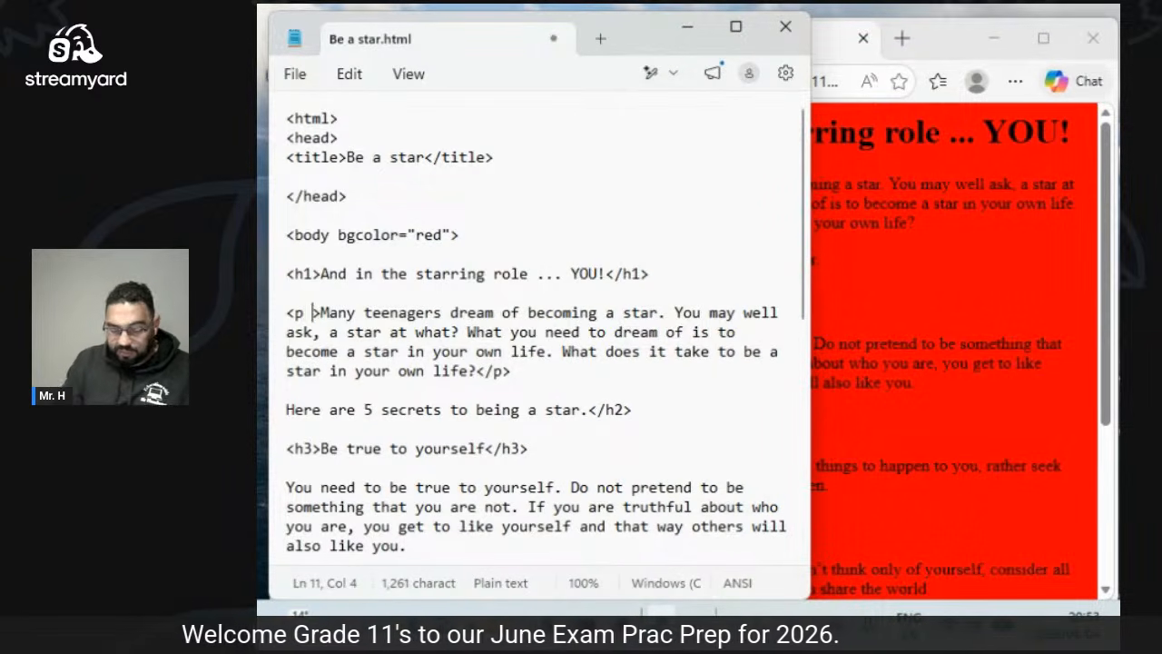
text(align=)
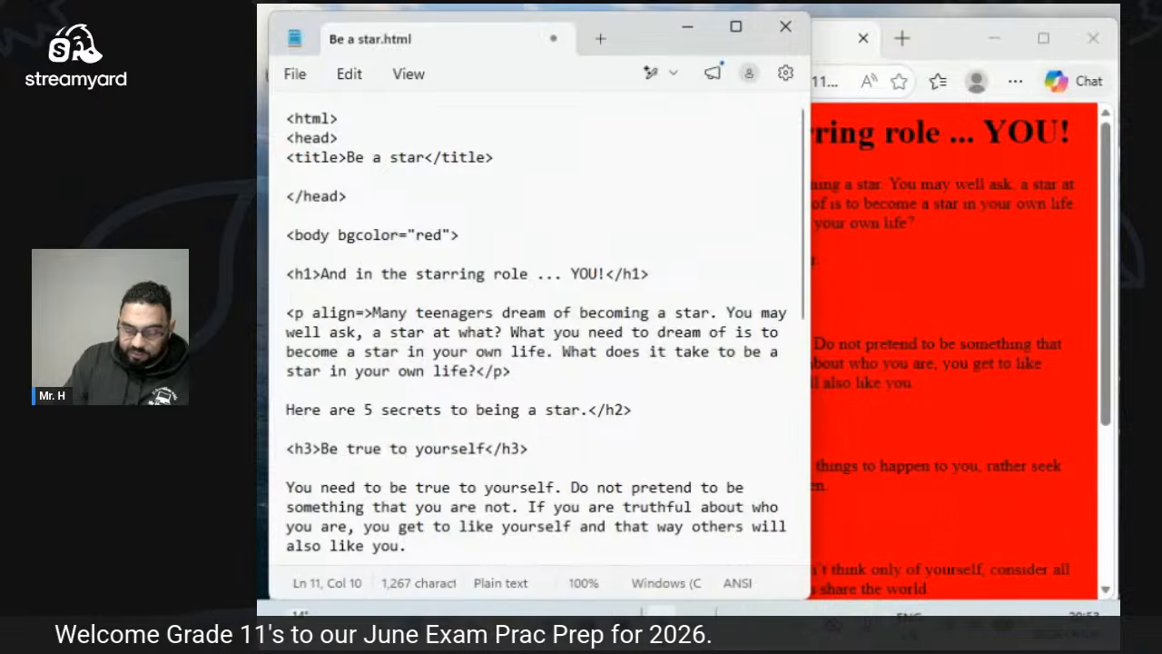
text("center)
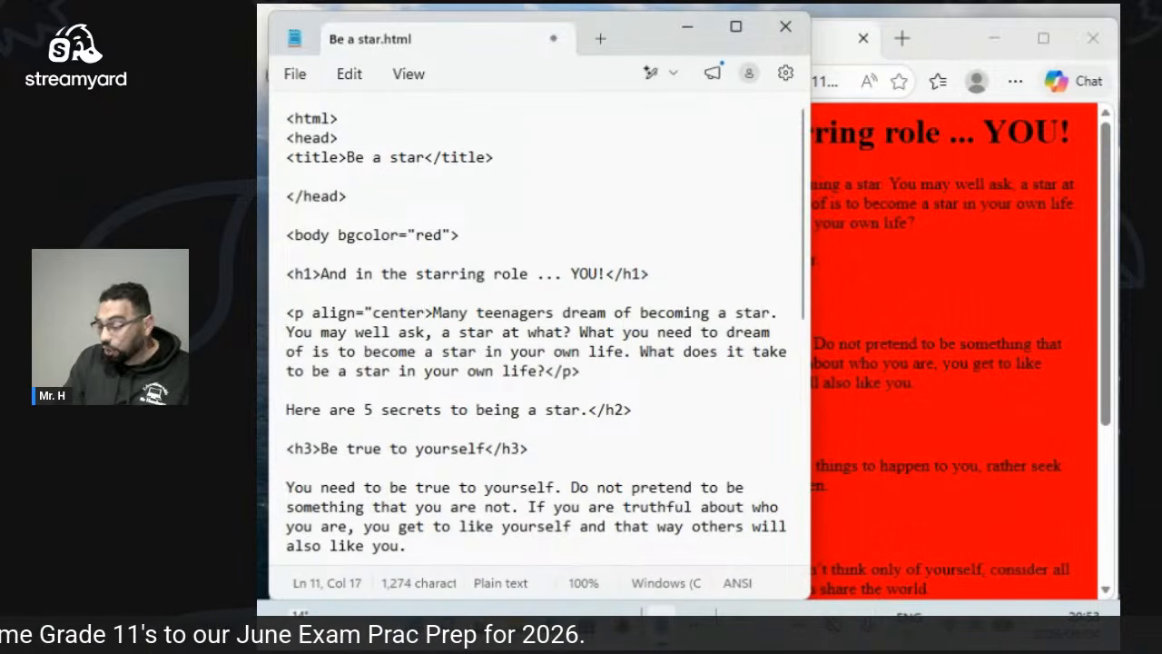
text(")
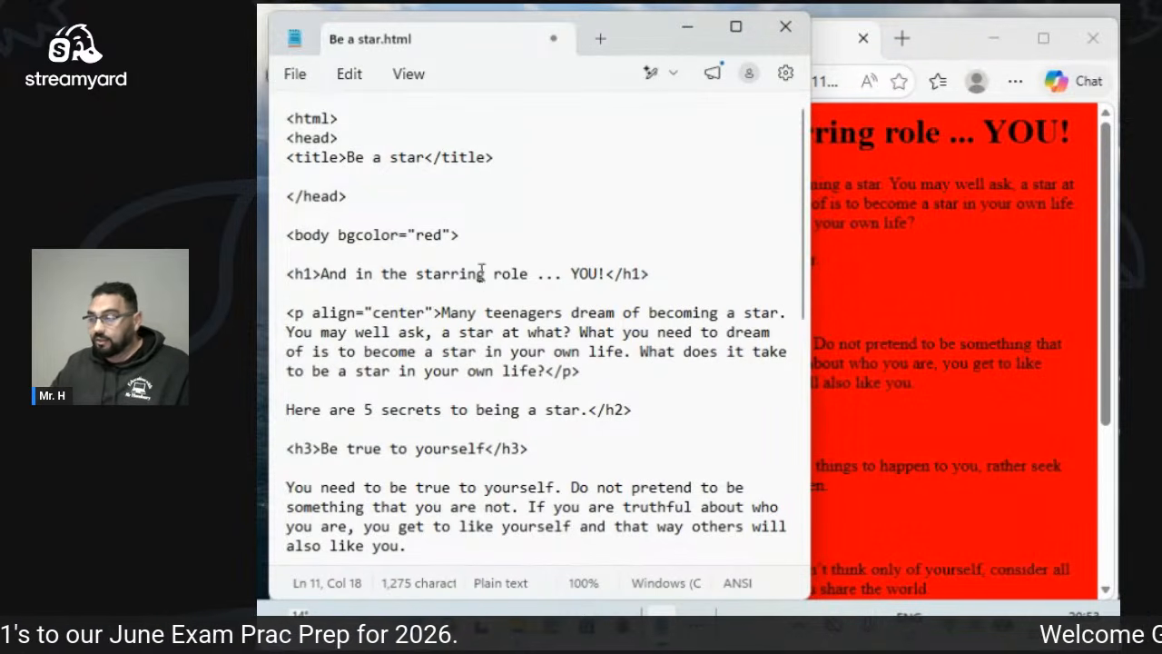
Save the file and reload the browser page to check the paragraph's alignment.
click(295, 74)
click(309, 288)
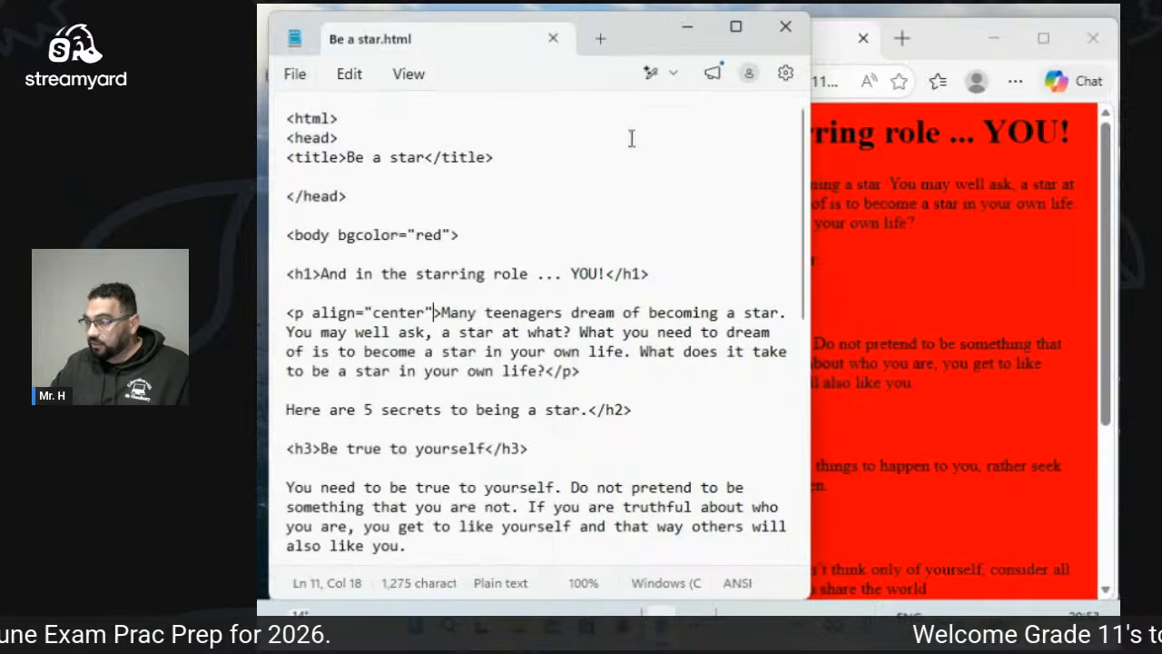
click(804, 47)
click(640, 82)
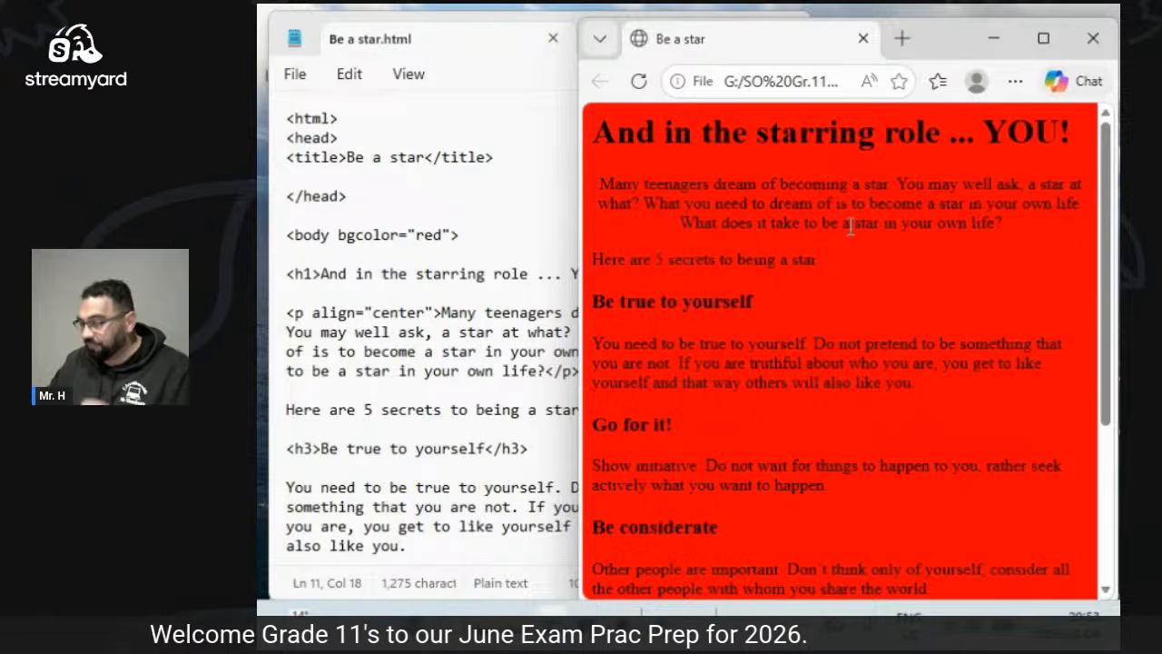
Insert <hr/> and <br/> on separate lines between the "Here are 5 secrets" line and the "Be true to yourself" heading in Notepad.
click(508, 352)
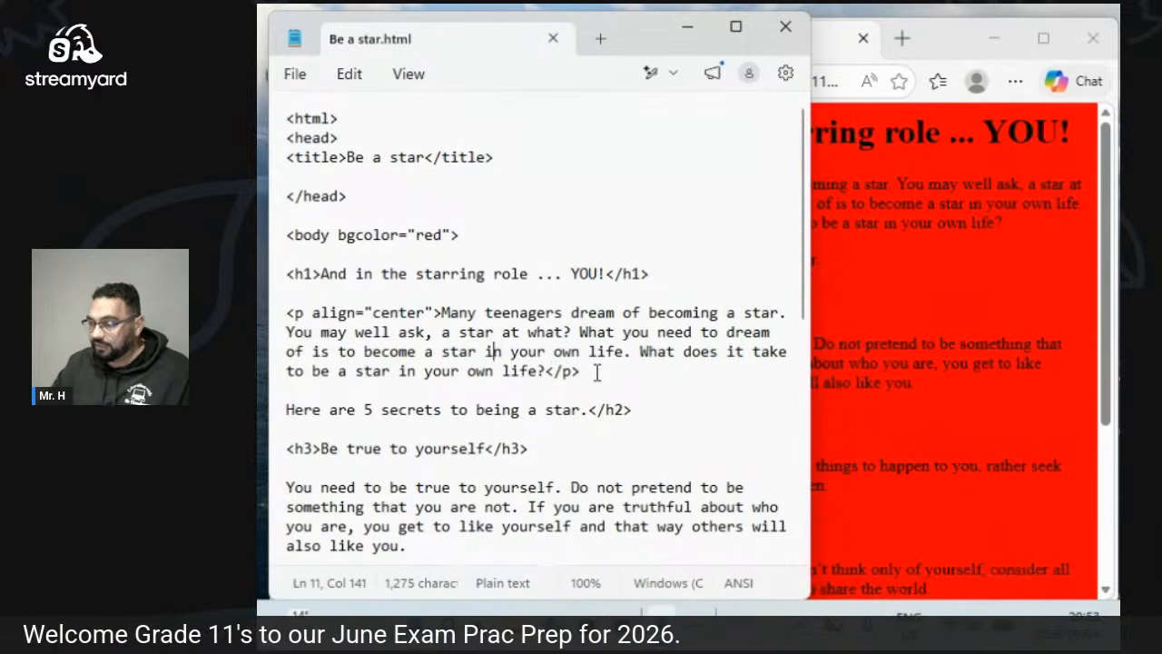
click(548, 372)
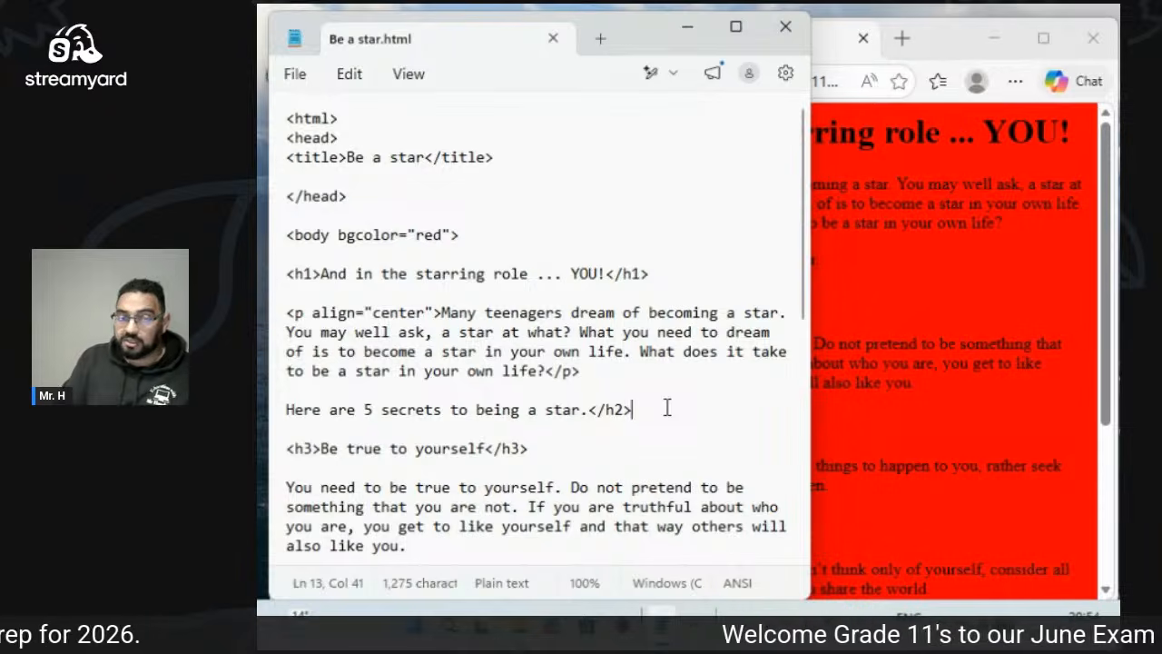
key(Return)
key(Return)
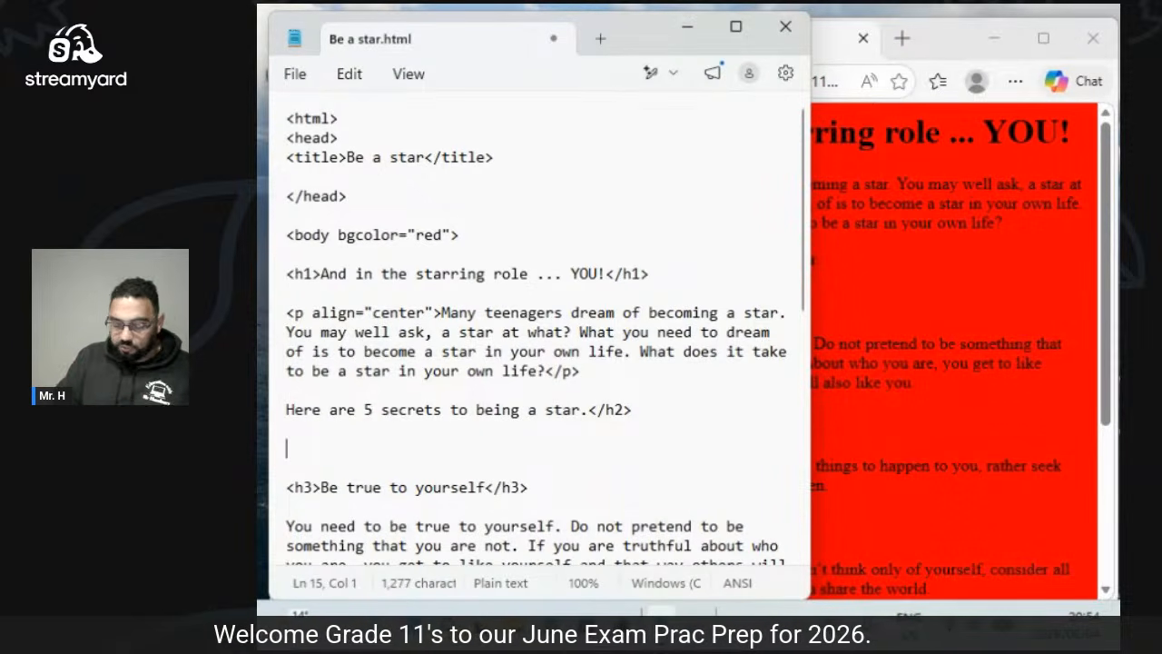
text(<hr/)
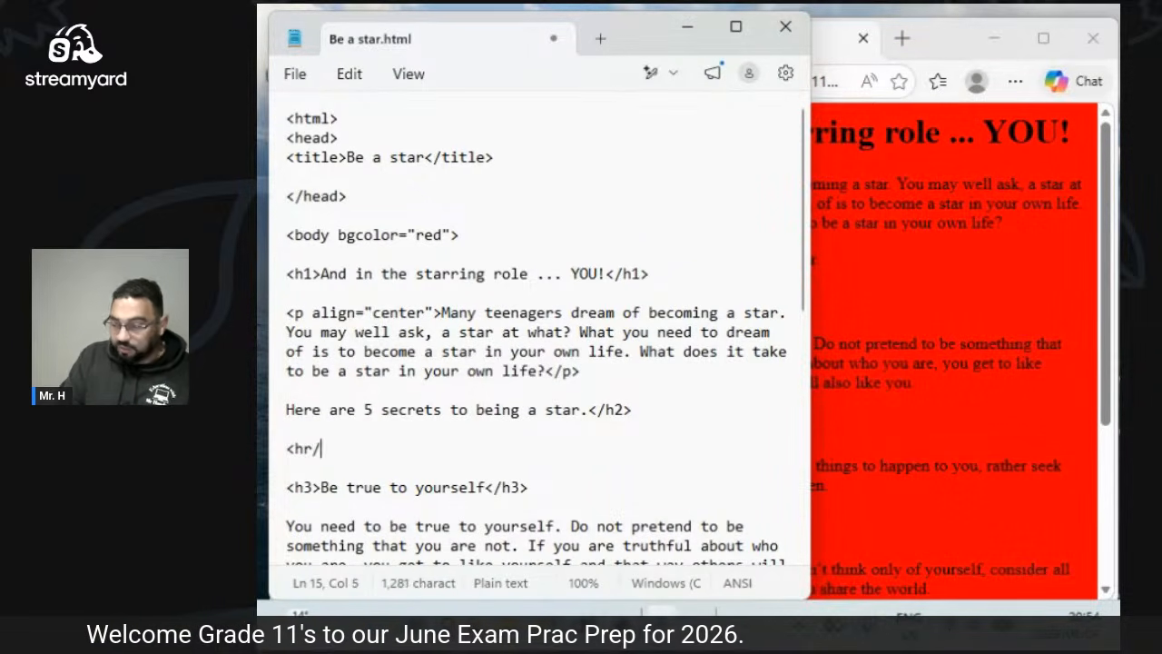
text(>)
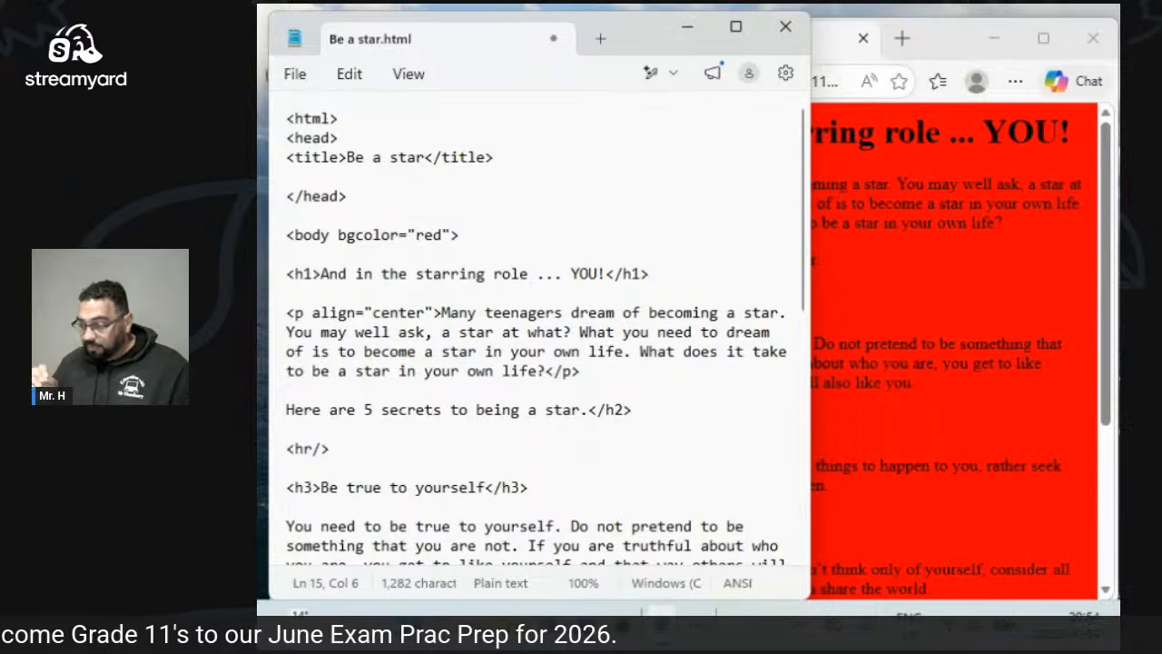
key(Return)
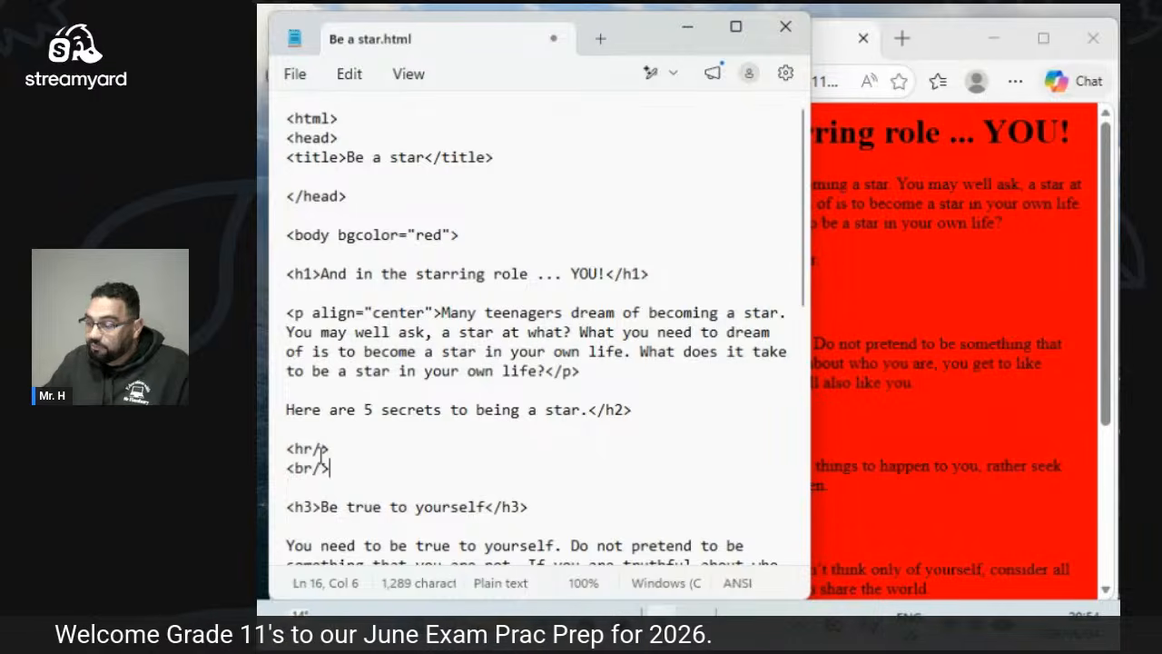
Save the file, reload the browser page to check the horizontal line and break, and return to the code in Notepad.
click(295, 74)
click(313, 282)
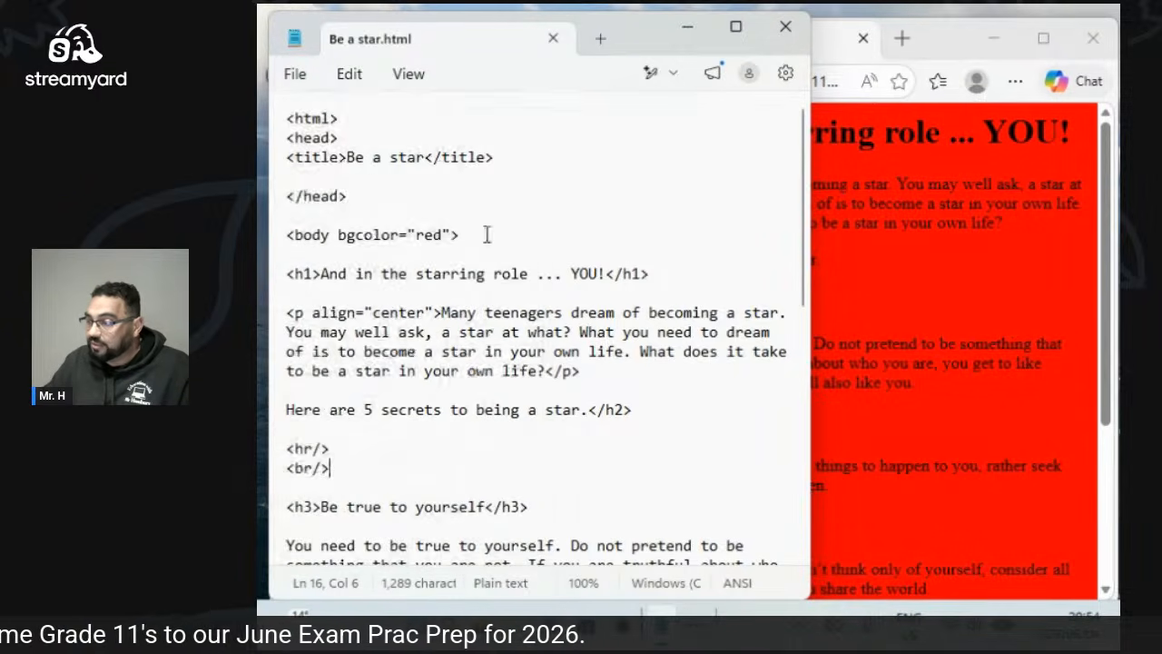
click(822, 56)
click(638, 81)
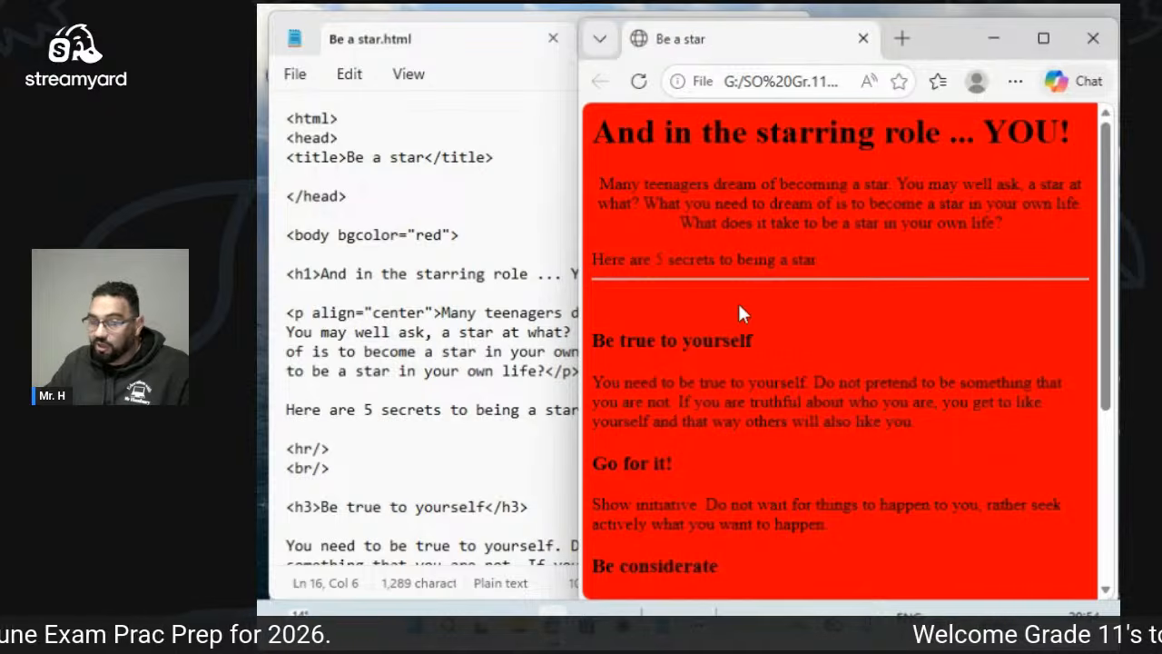
click(423, 415)
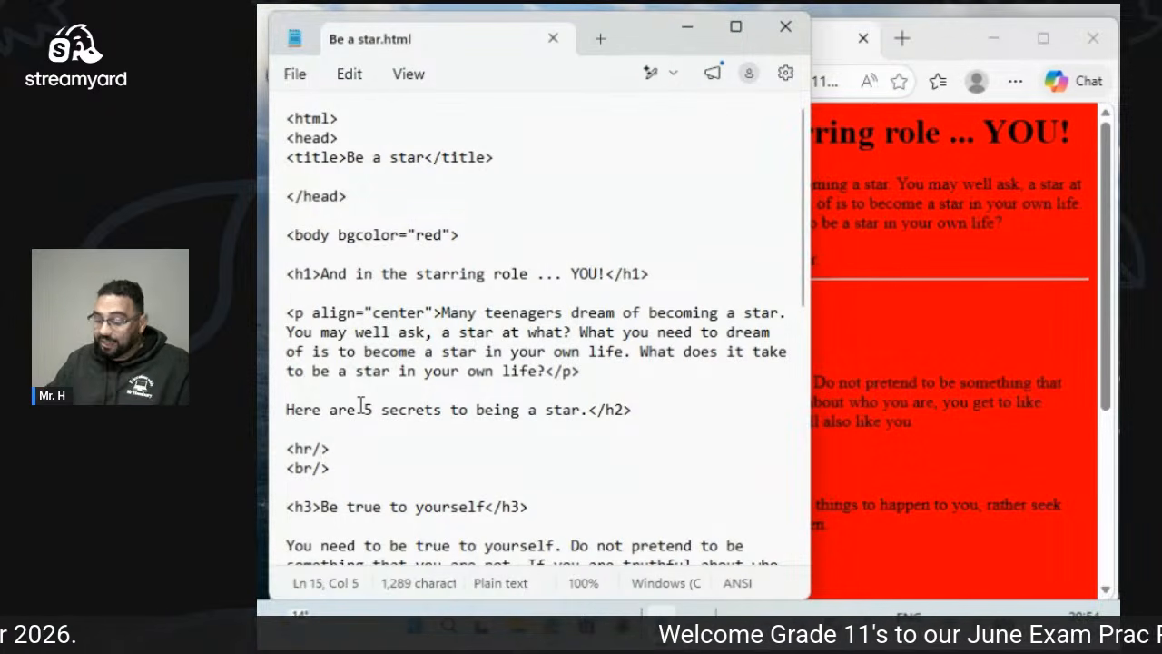
Add size="5" to the hr tag above the "Be true to yourself" heading in Notepad.
key(Left)
text(ize)
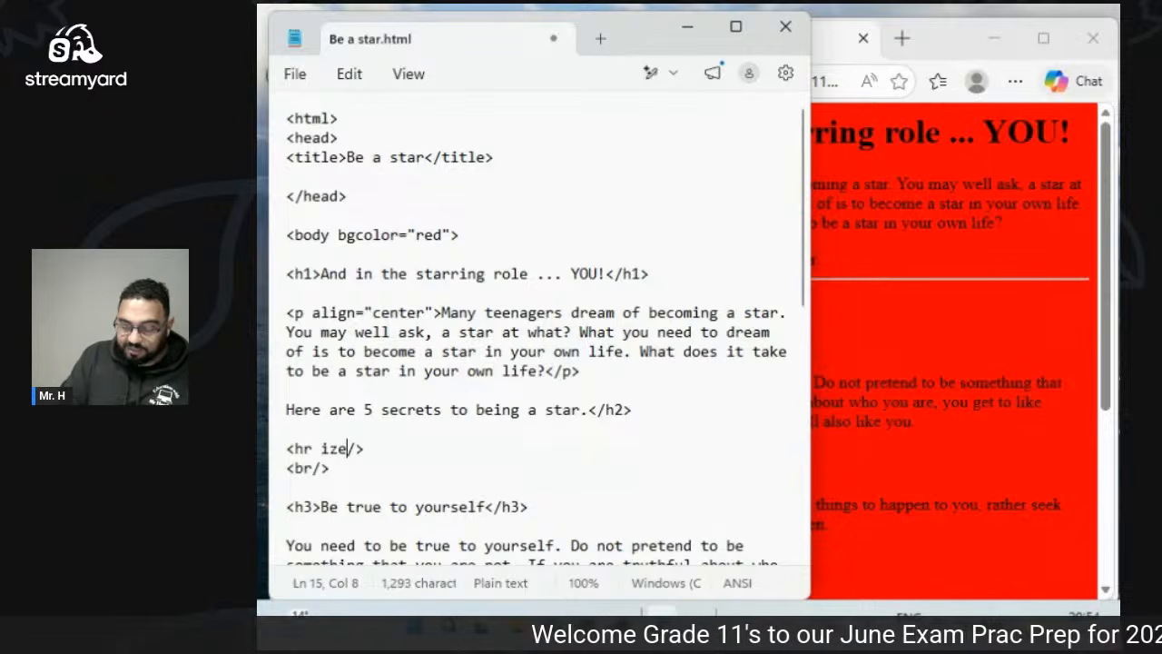
text(=")
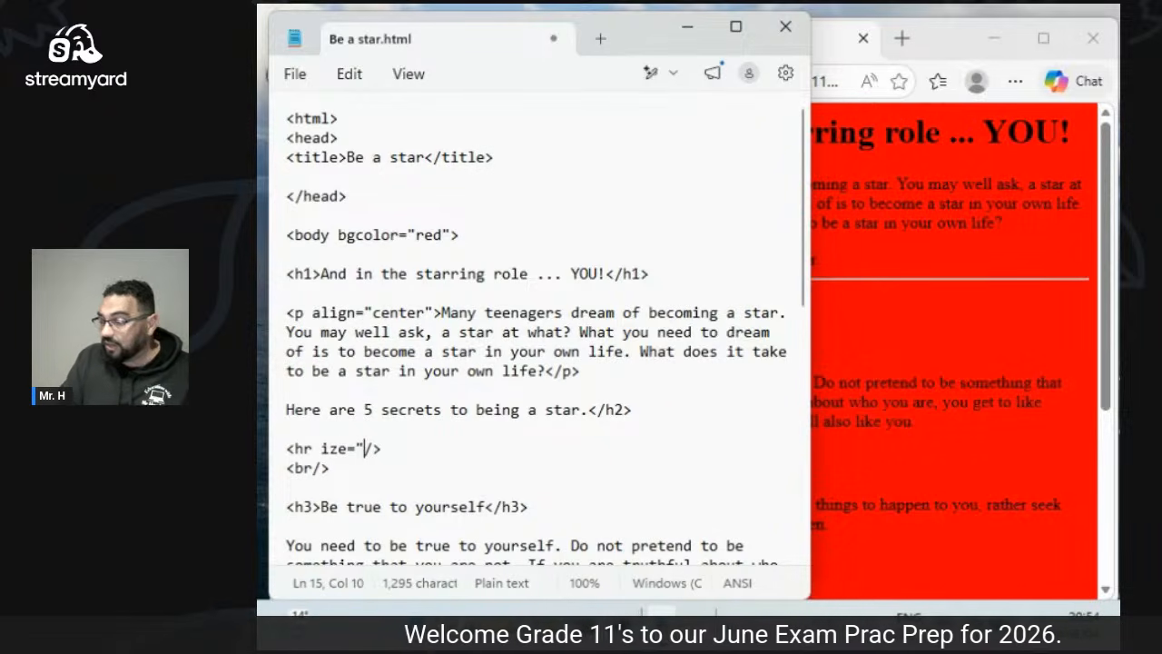
key(BackSpace)
key(BackSpace)
key(BackSpace)
key(BackSpace)
key(BackSpace)
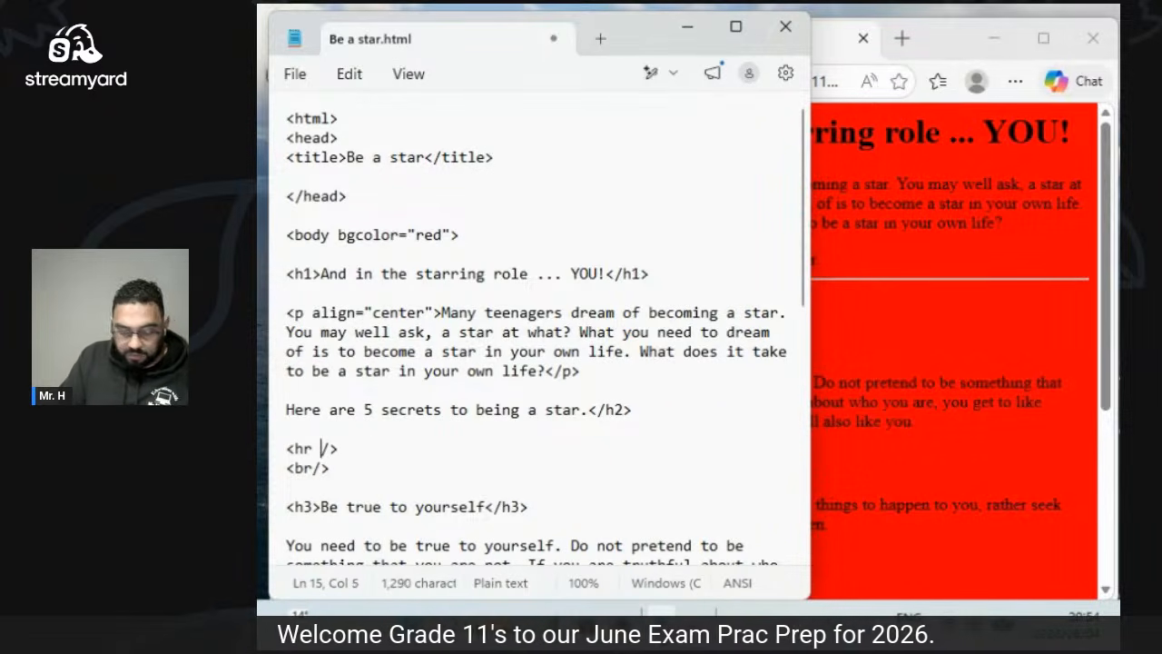
text(size="5")
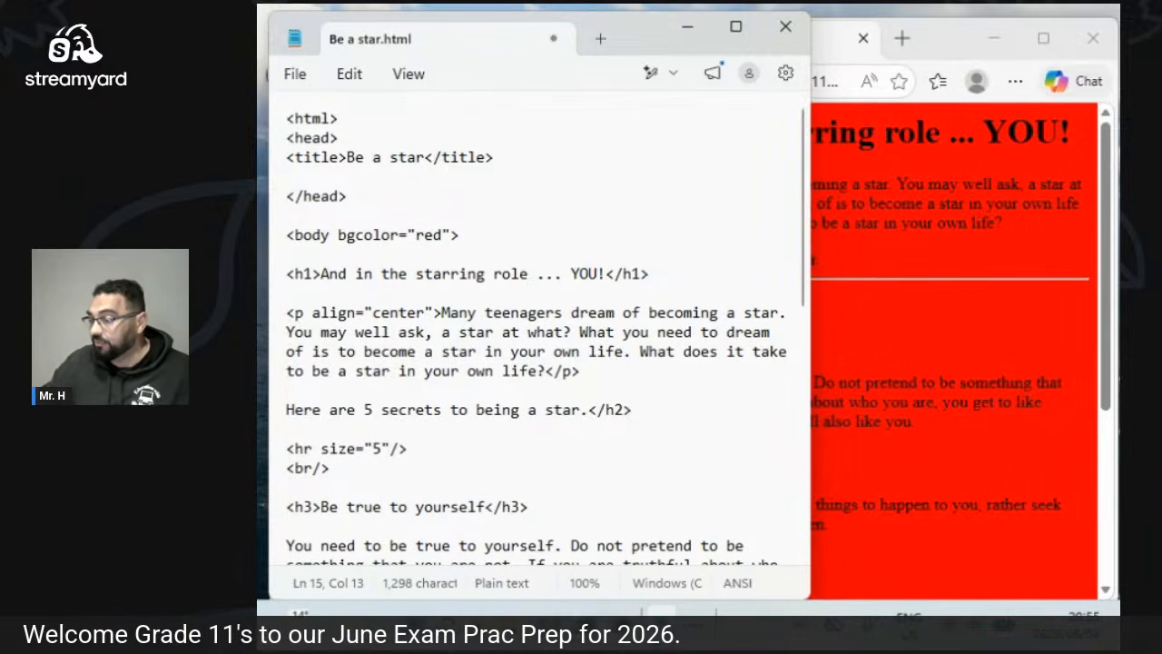
Save the file and reload the browser page to check the horizontal line's thickness.
click(298, 74)
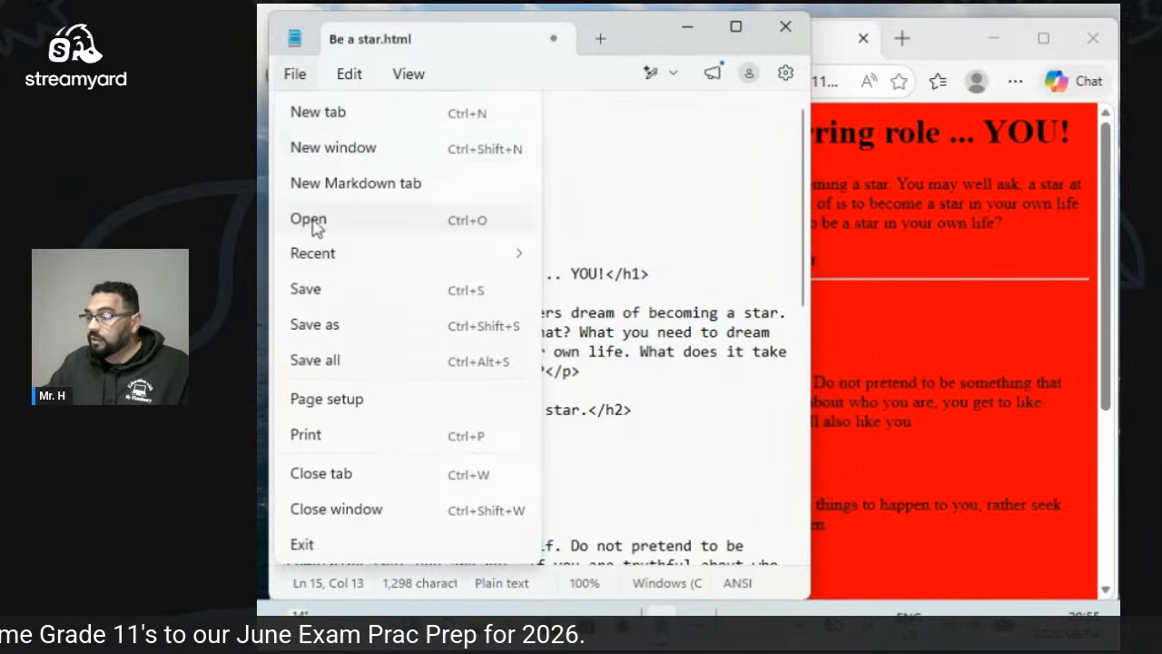
click(308, 289)
click(827, 58)
click(639, 82)
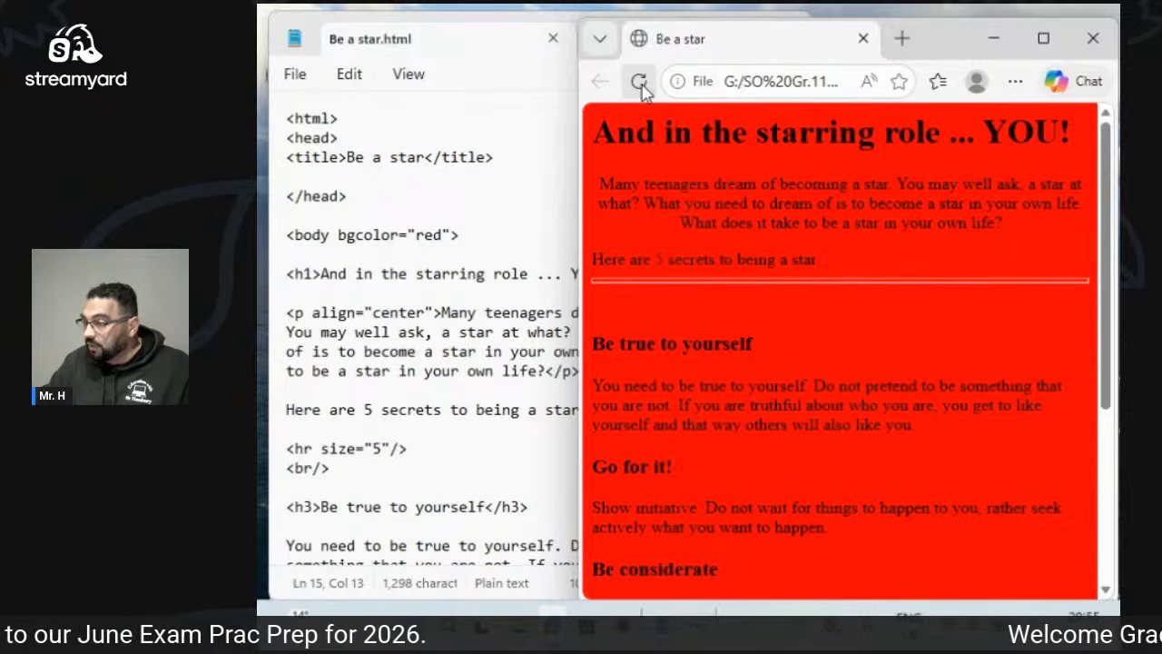
Return to the code in Notepad and add color="blue" to the hr tag after the size attribute.
click(375, 428)
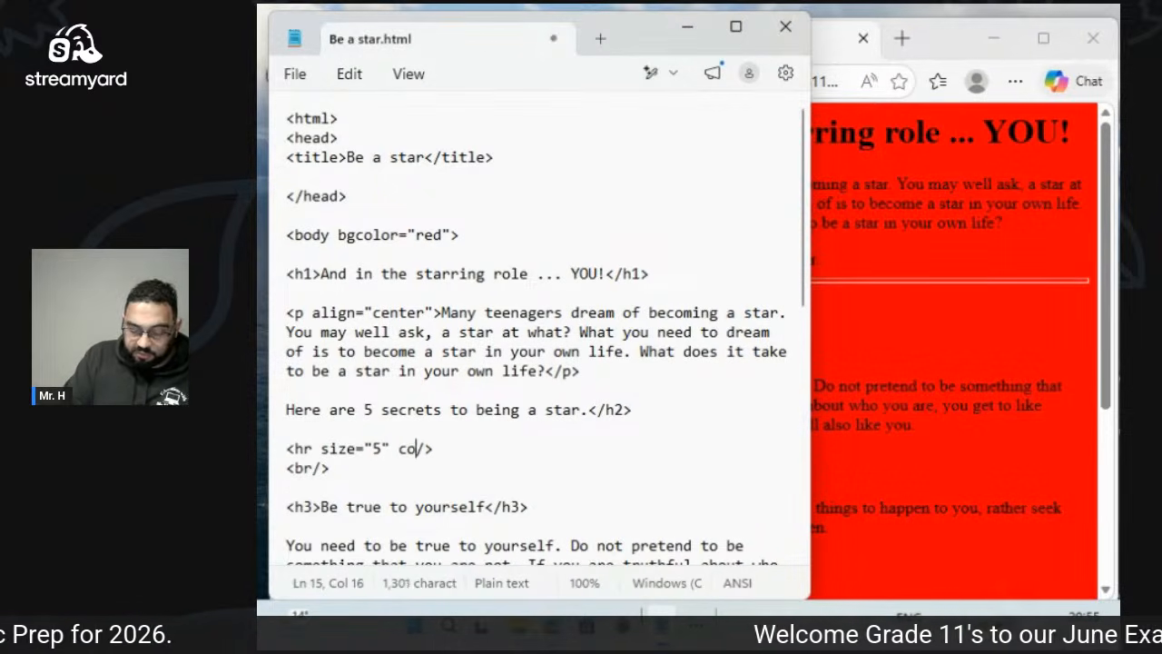
text(color)
text(="b)
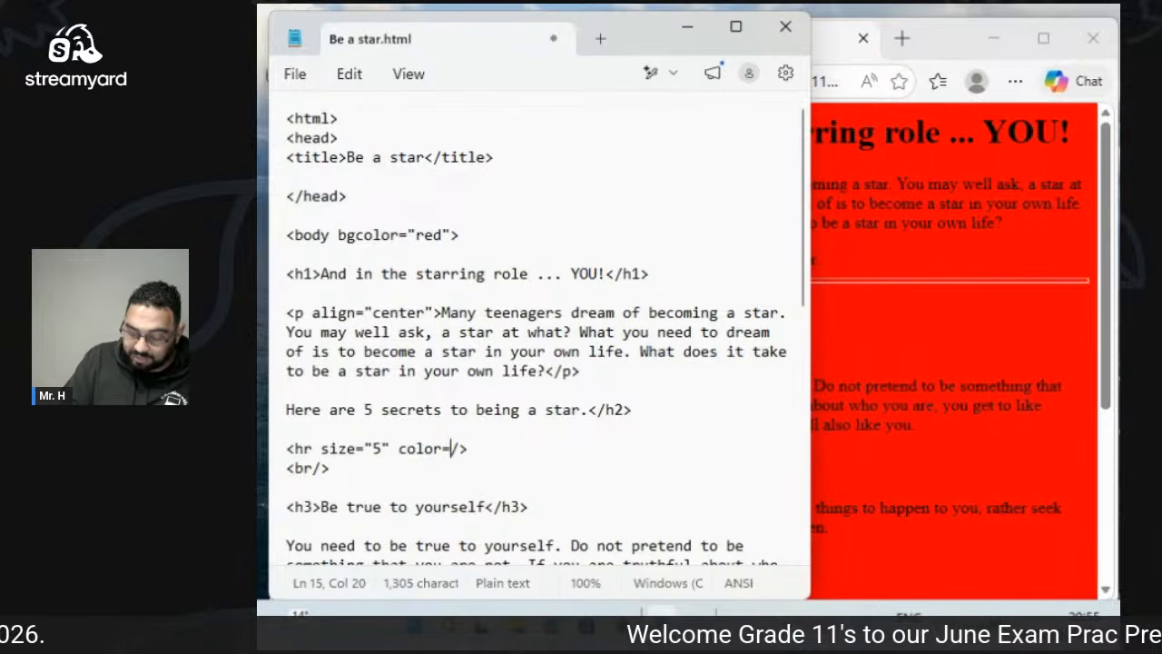
text(lue)
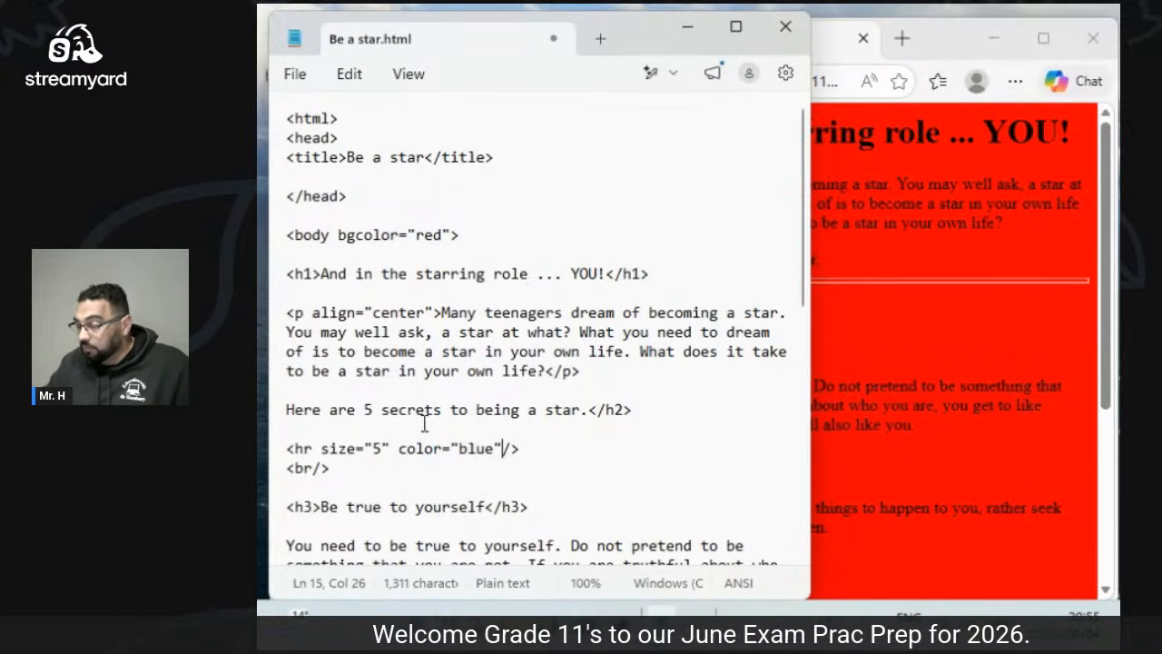
Save the file and reload the browser page to check the horizontal line's colour.
click(295, 74)
click(313, 285)
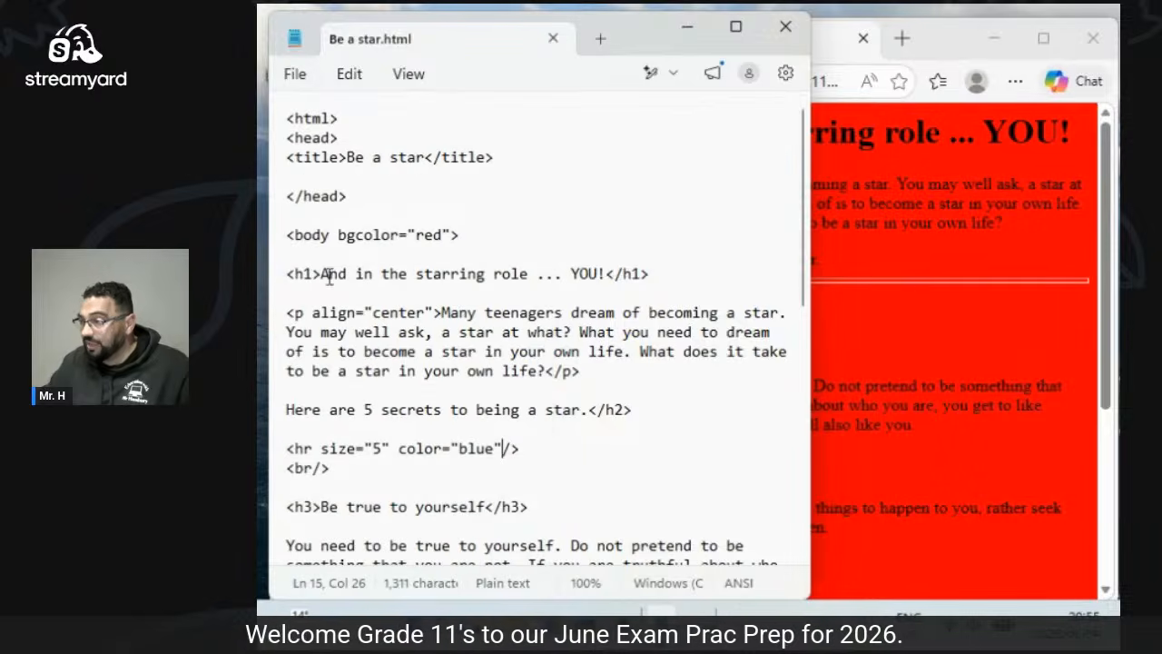
key(alt+Tab)
click(640, 81)
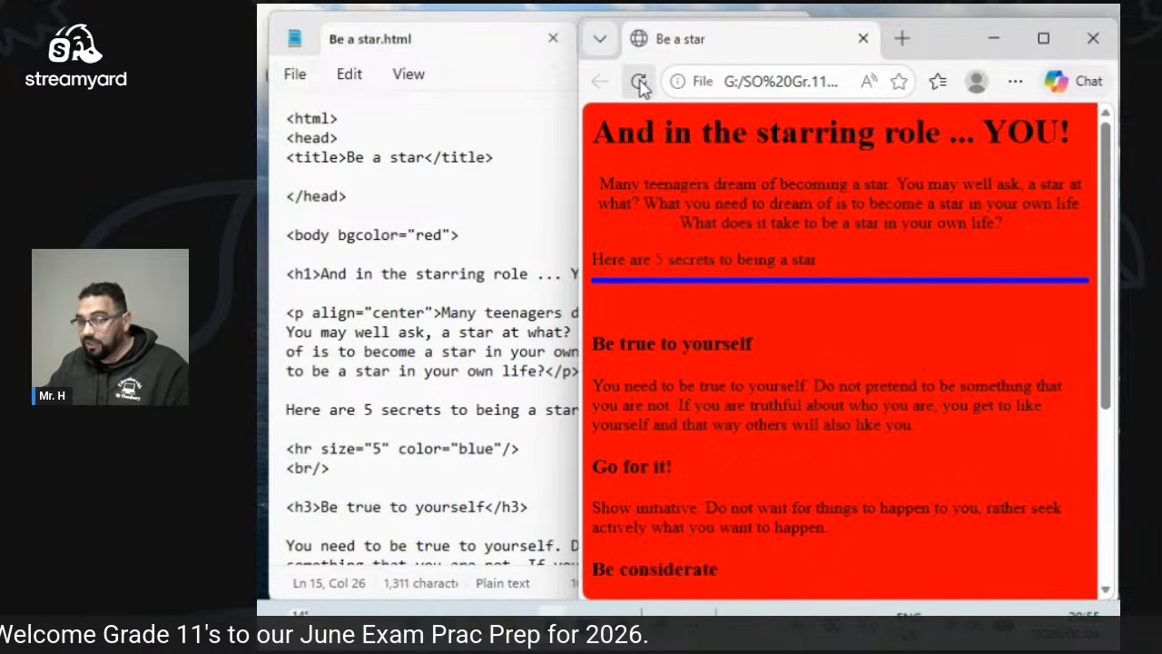
Add width=50% to the hr tag in Notepad, then save the file and reload the page in the browser.
click(505, 445)
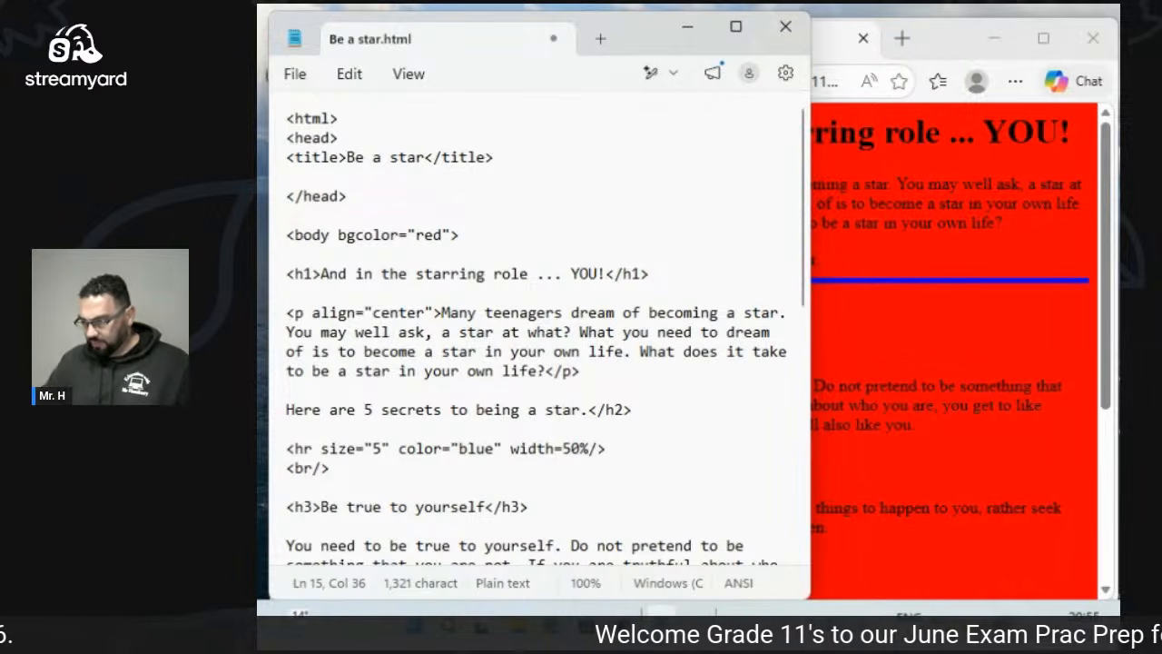
click(294, 77)
click(309, 287)
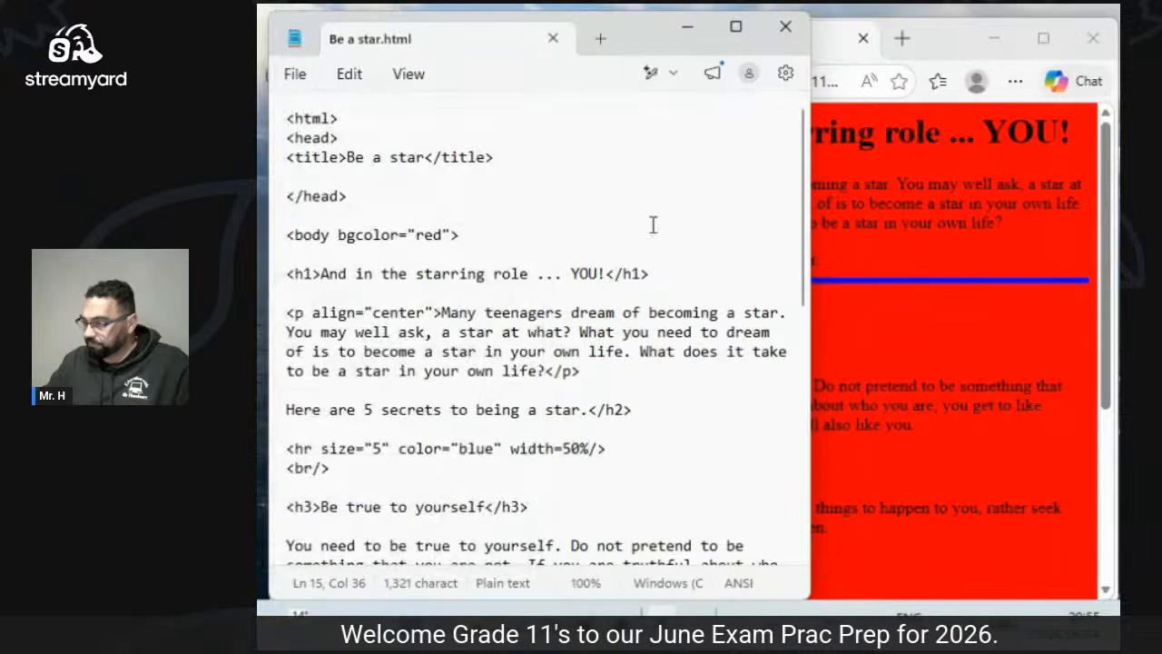
key(alt+Tab)
click(639, 83)
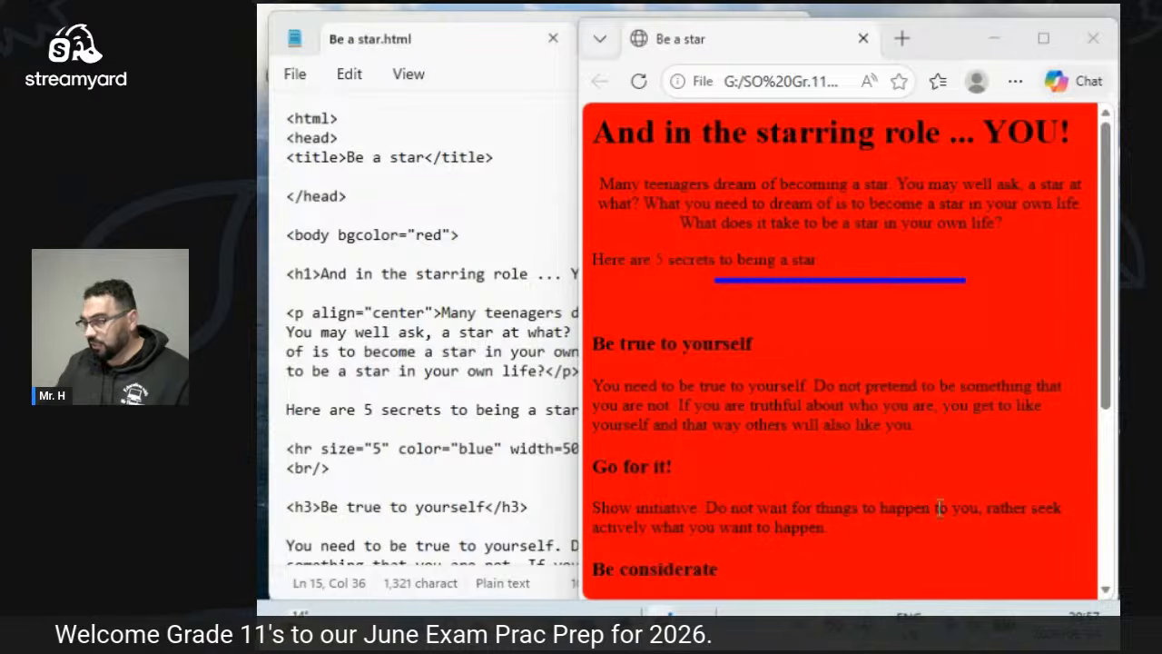
Look through the page's headings and paragraphs in the browser and highlight the "Go for it!" heading.
scroll(786, 442, down, 2)
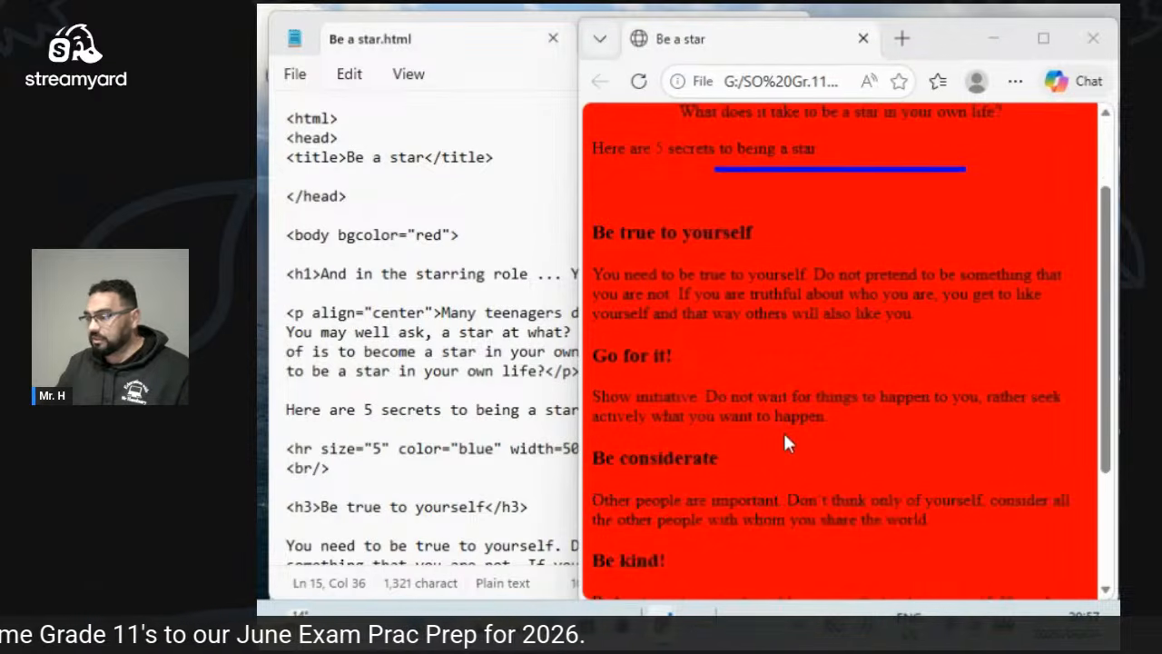
scroll(786, 442, down, 3)
scroll(786, 442, up, 4)
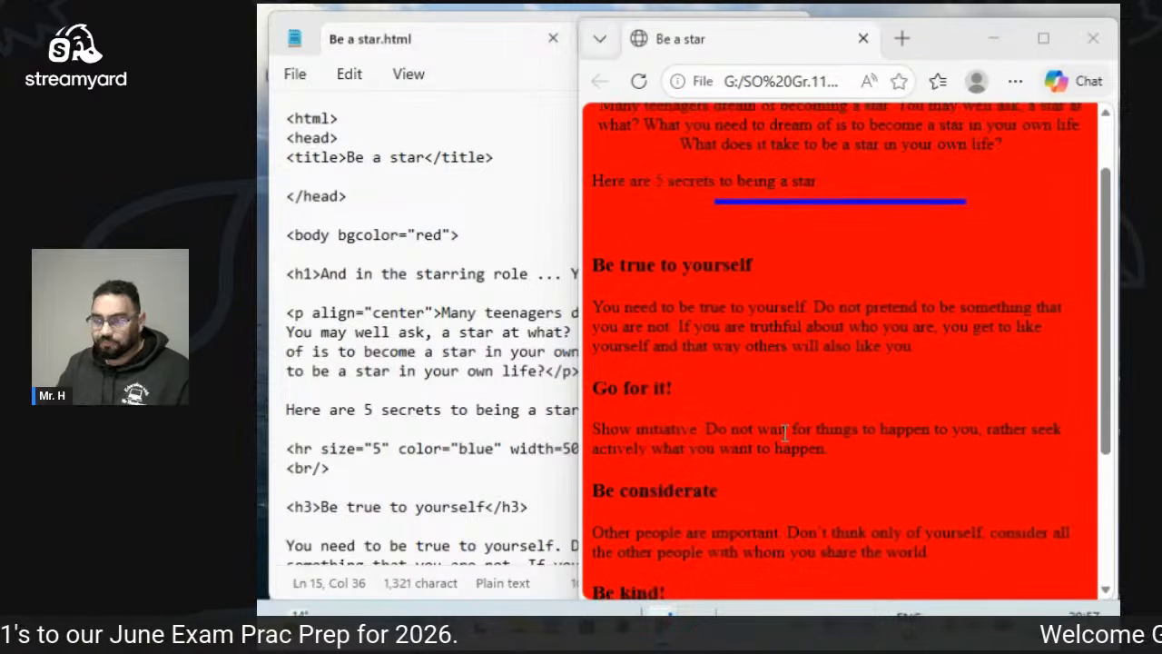
scroll(785, 433, up, 1)
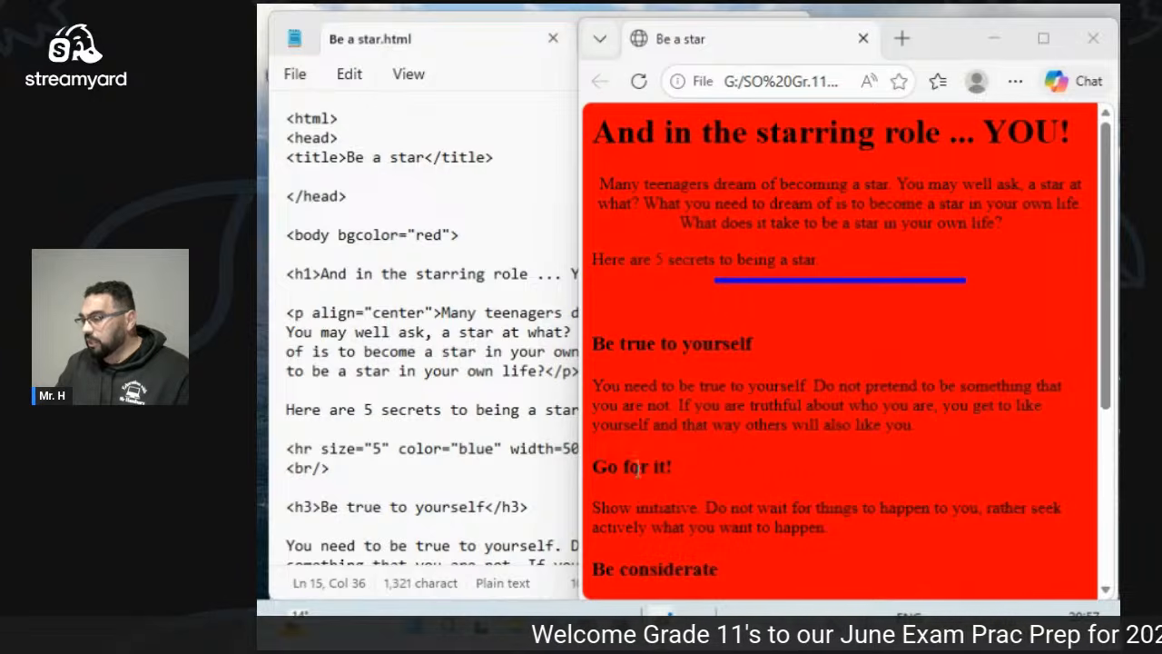
drag(595, 466, 681, 457)
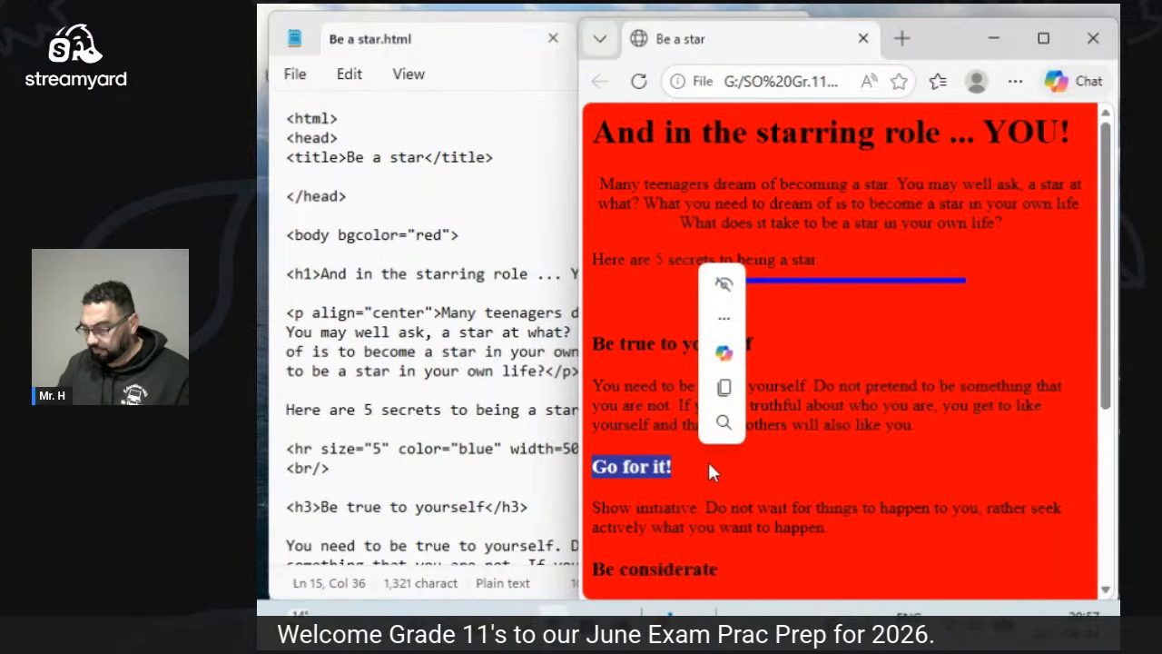
click(709, 466)
Return to the code in Notepad, find the "Go for it!" heading and place the cursor on the blank line below it.
click(407, 448)
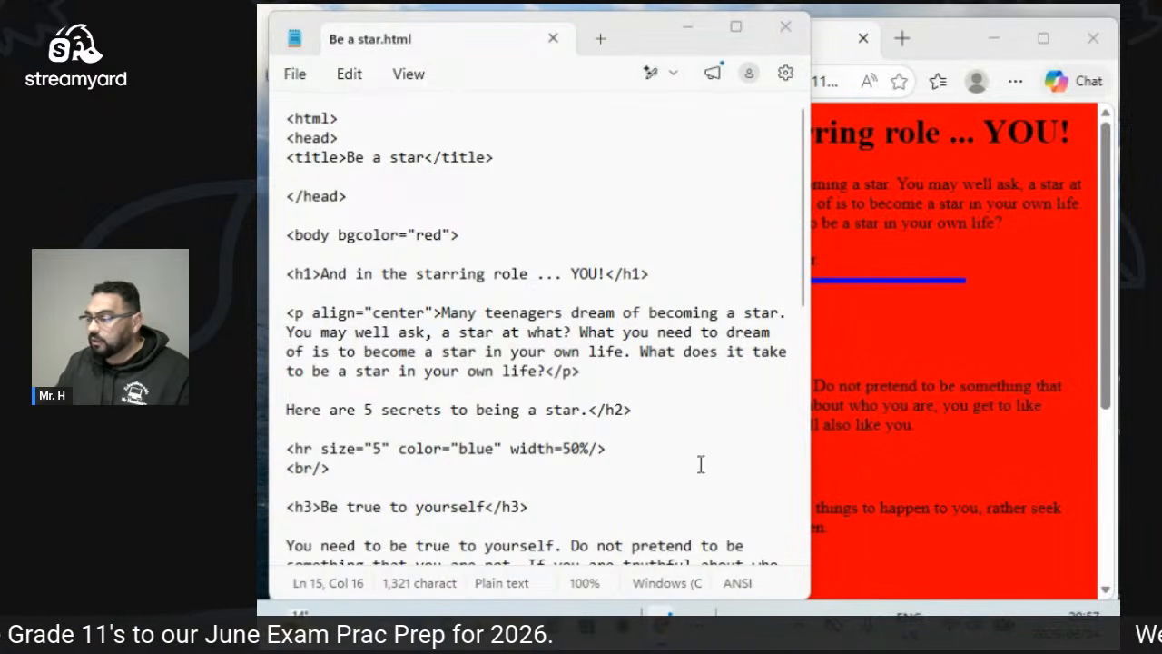
scroll(659, 456, down, 6)
scroll(652, 451, down, 4)
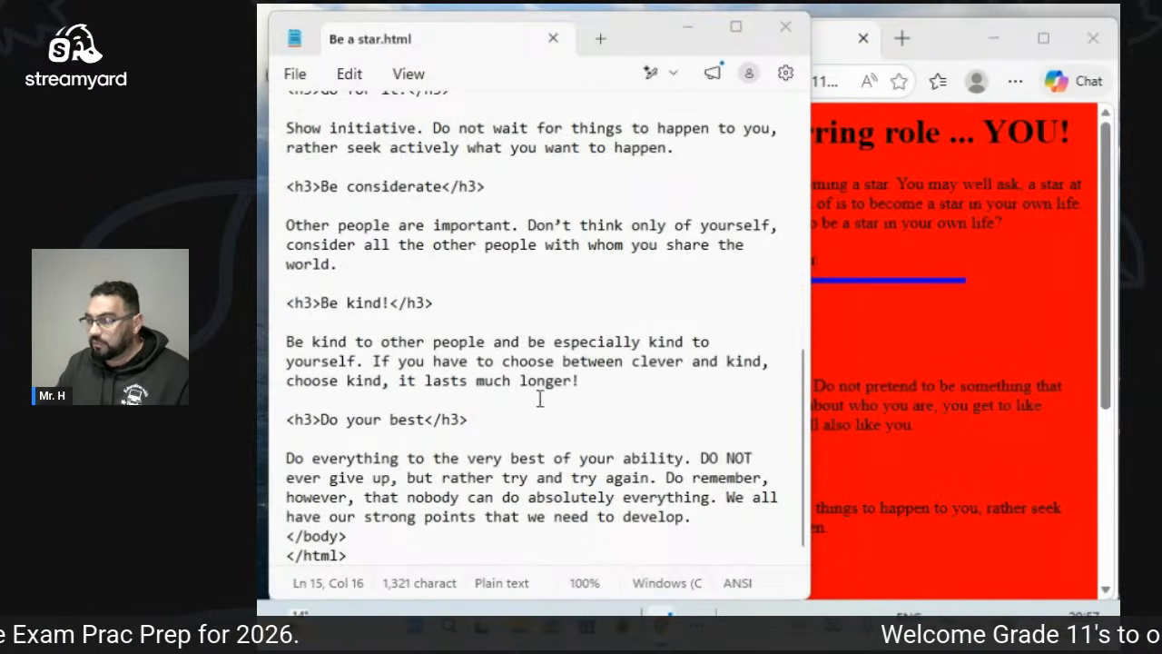
scroll(539, 400, up, 3)
click(355, 276)
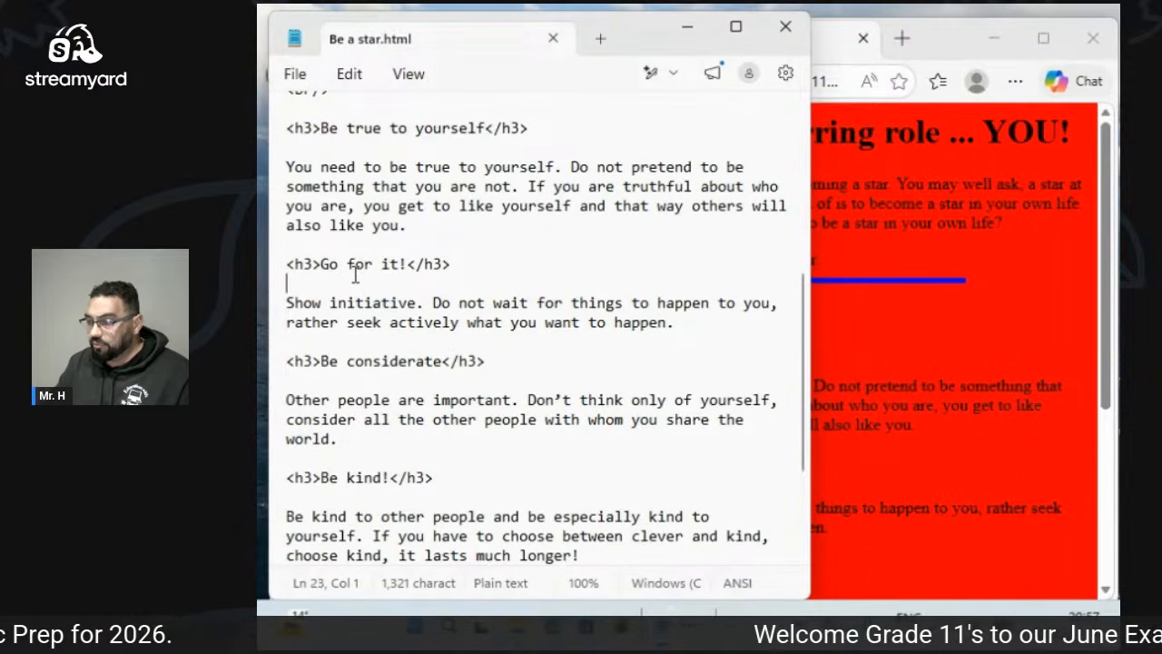